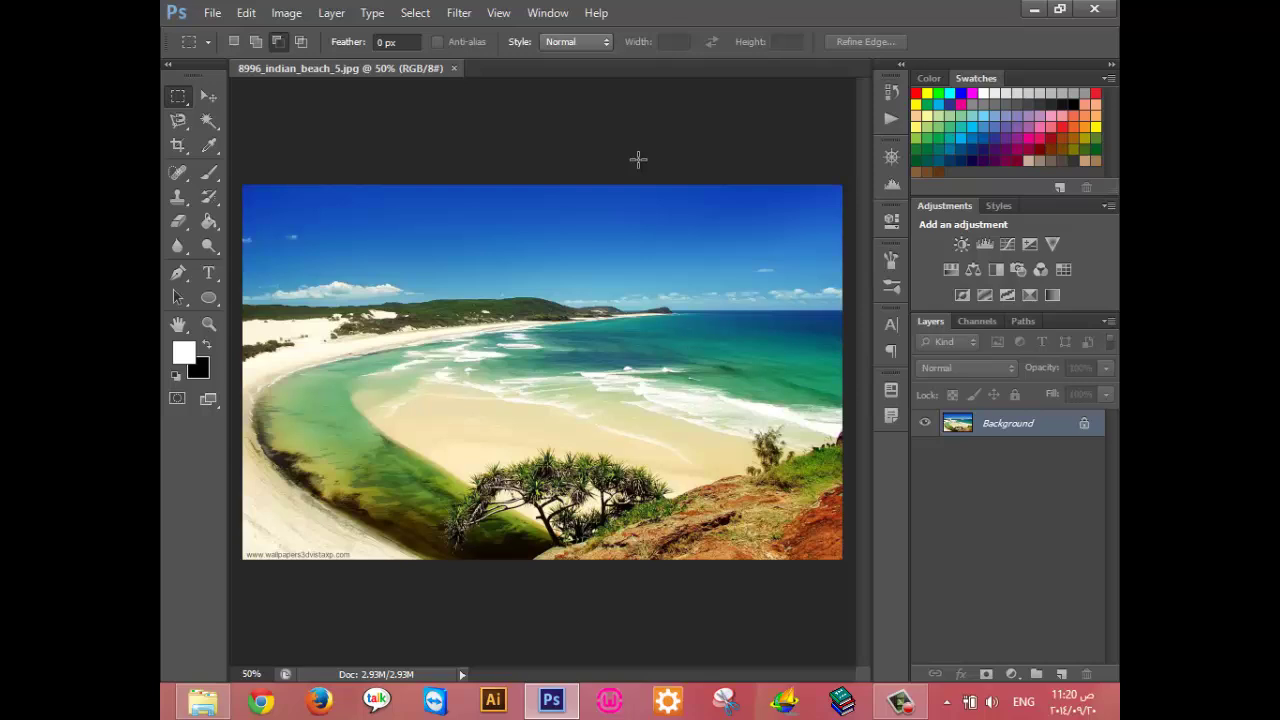
# Open Levels for the beach photo, showing the default 0, 1.00, 255 values.
pyautogui.click(296, 14)
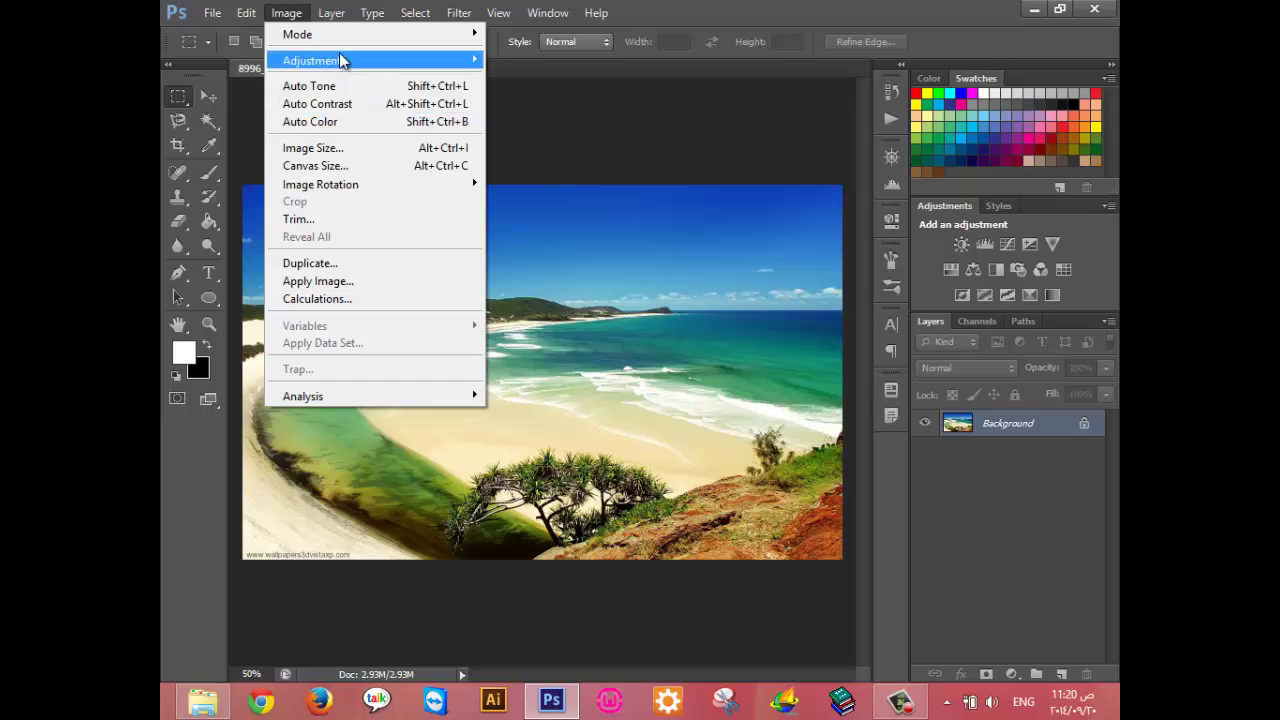
pyautogui.moveTo(314, 61)
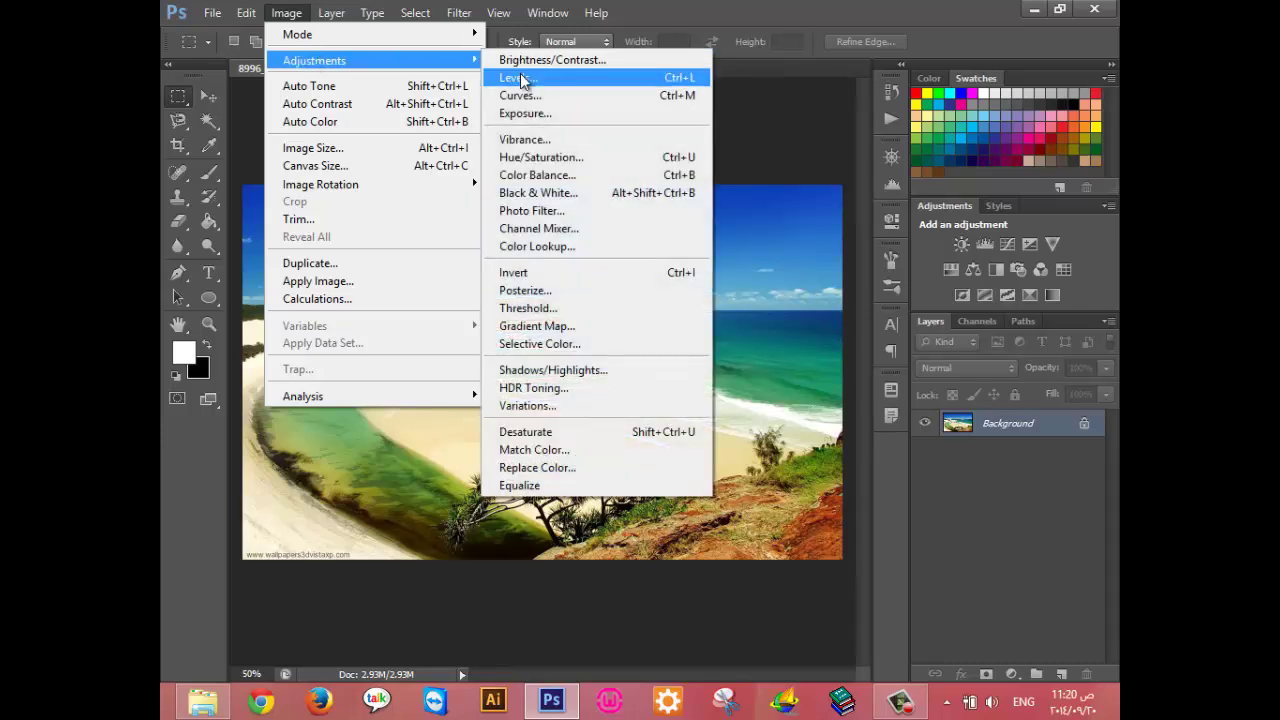
pyautogui.click(518, 77)
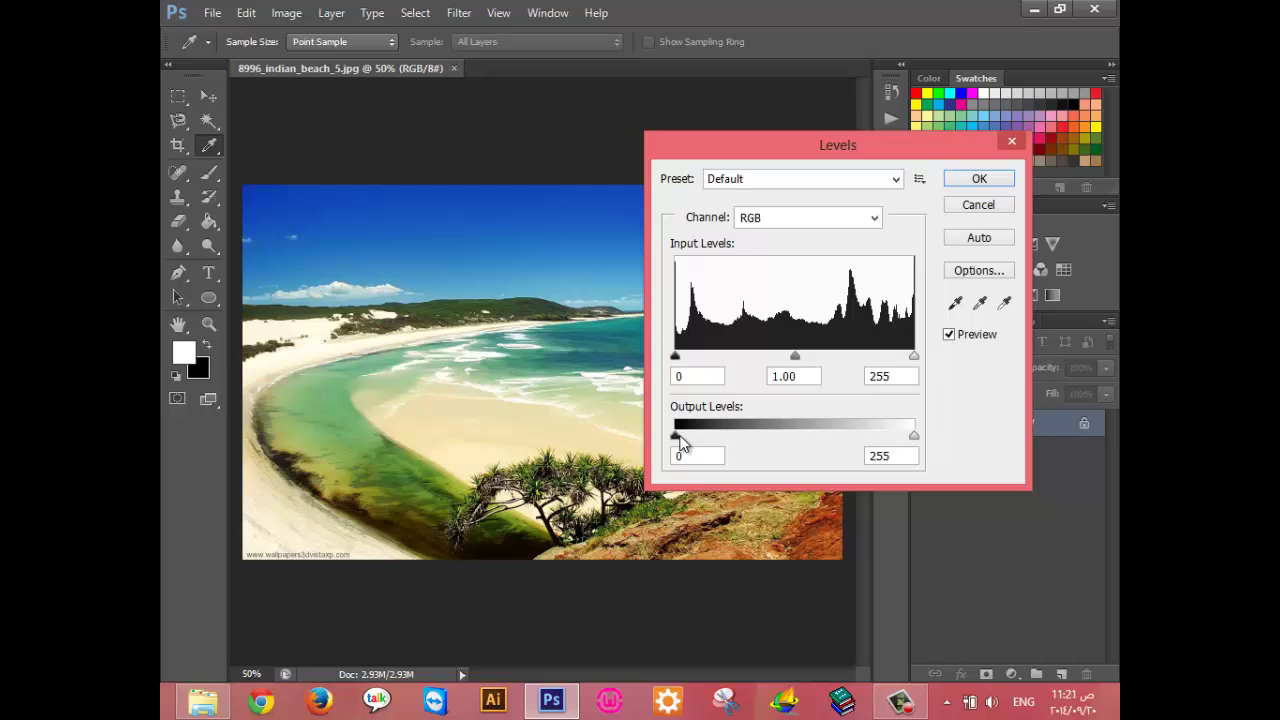
pyautogui.click(286, 12)
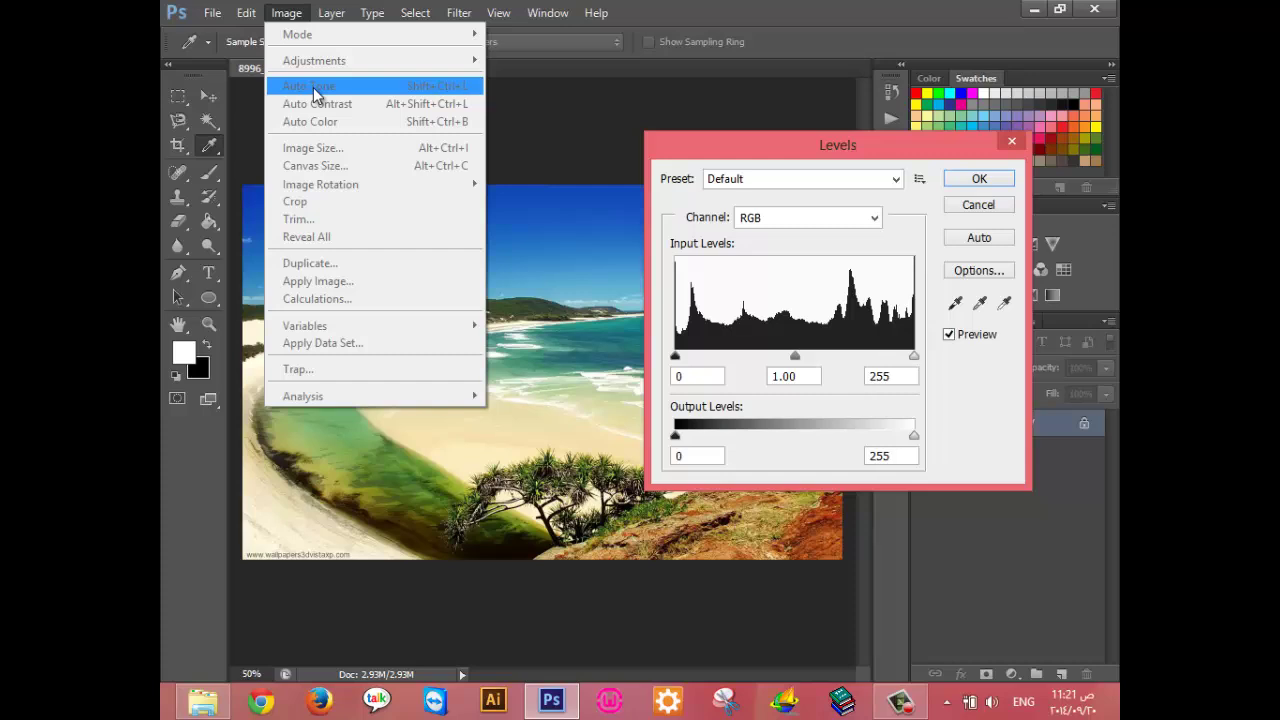
# Preview input levels on the beach photo: black to 91, white to 226, then black back to 0.
pyautogui.click(733, 149)
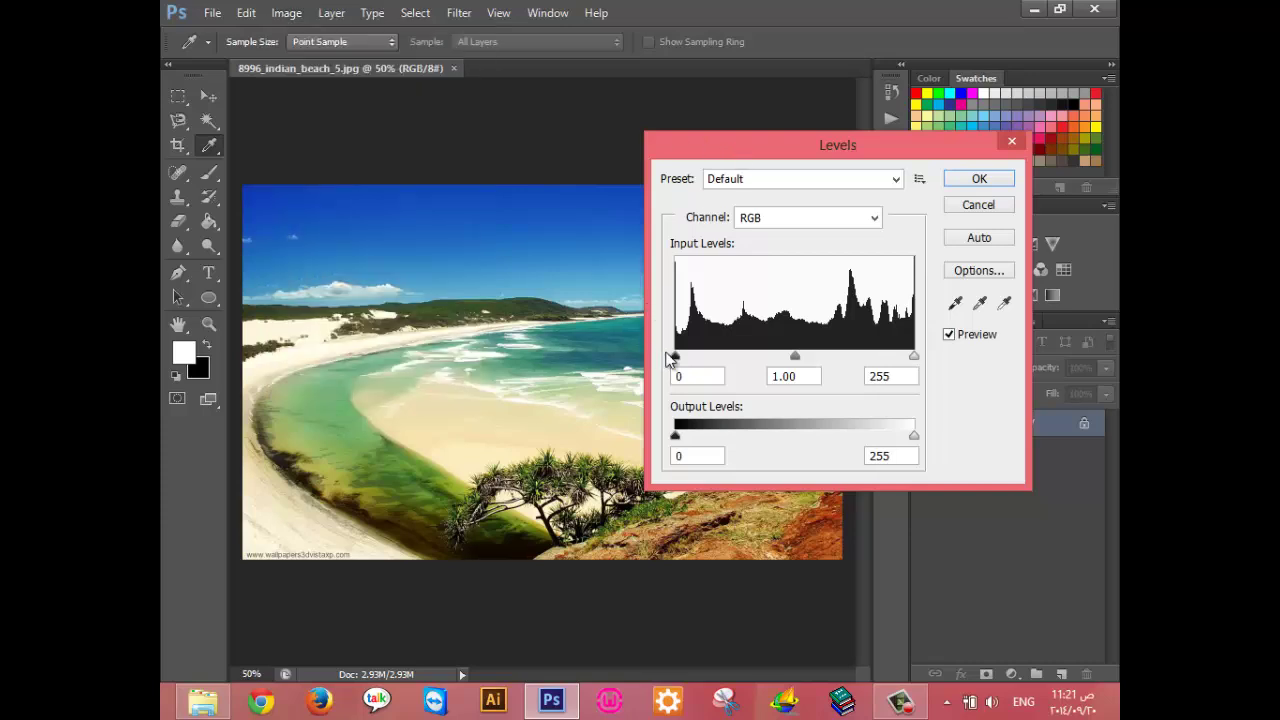
pyautogui.moveTo(675, 356); pyautogui.dragTo(760, 356)
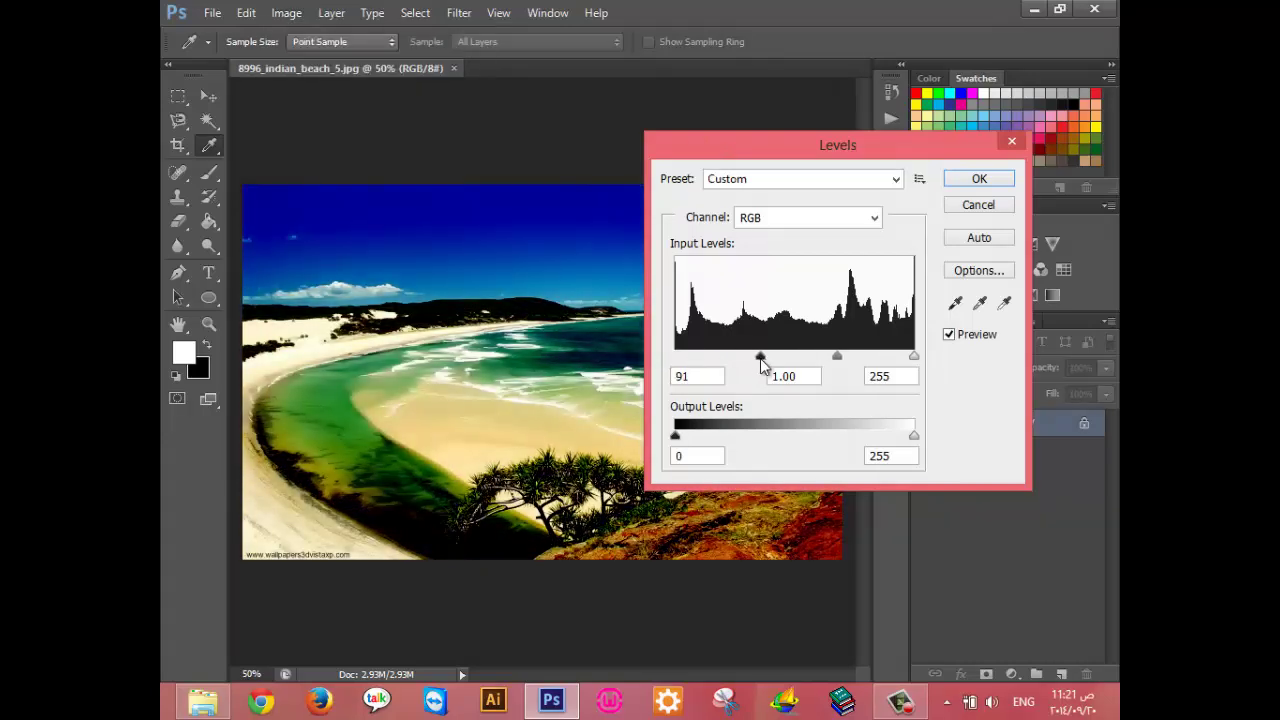
pyautogui.click(760, 357)
pyautogui.moveTo(913, 356); pyautogui.dragTo(887, 356)
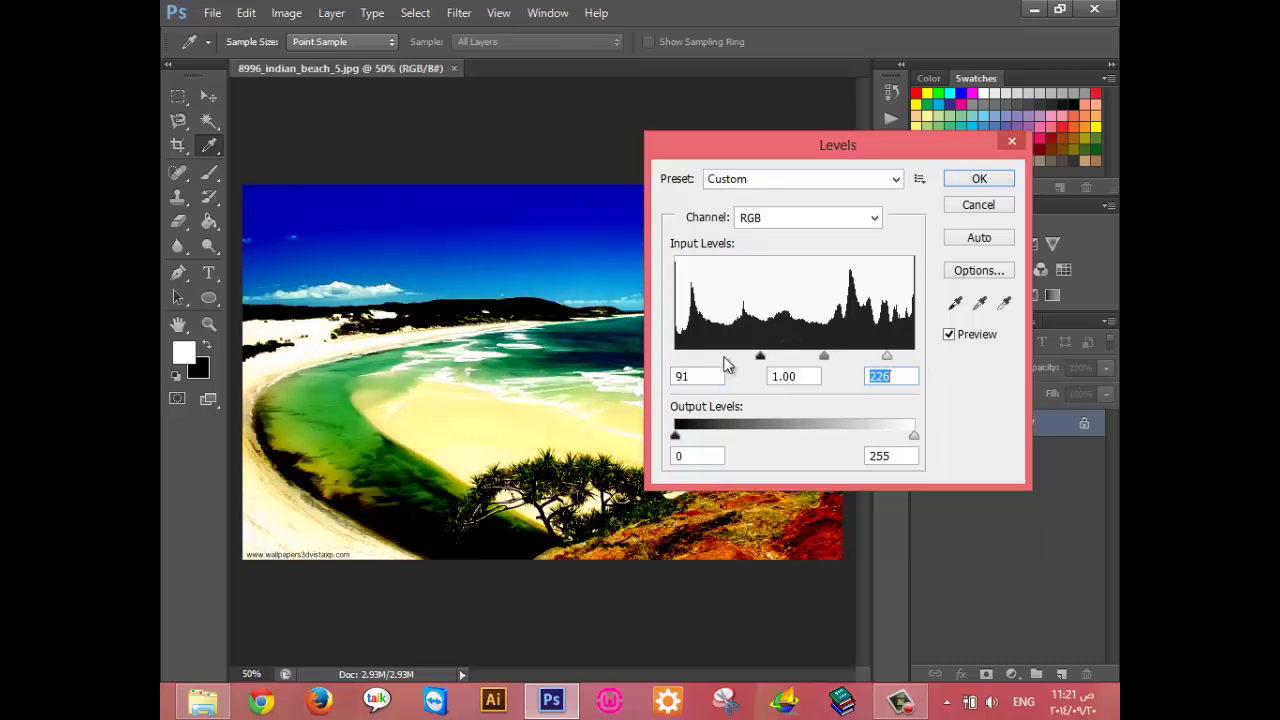
pyautogui.moveTo(760, 356); pyautogui.dragTo(675, 357)
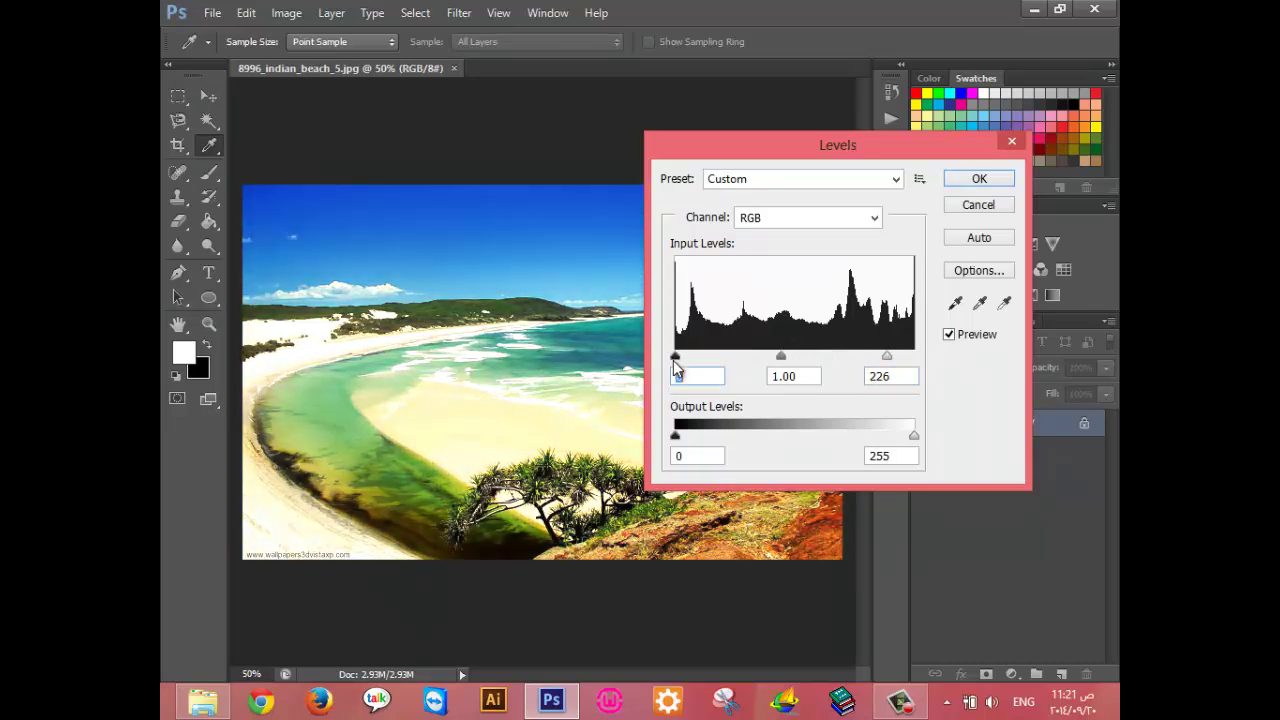
# Trial extreme output levels, then cancel Levels so the beach photo stays unchanged.
pyautogui.moveTo(675, 437); pyautogui.dragTo(1015, 455)
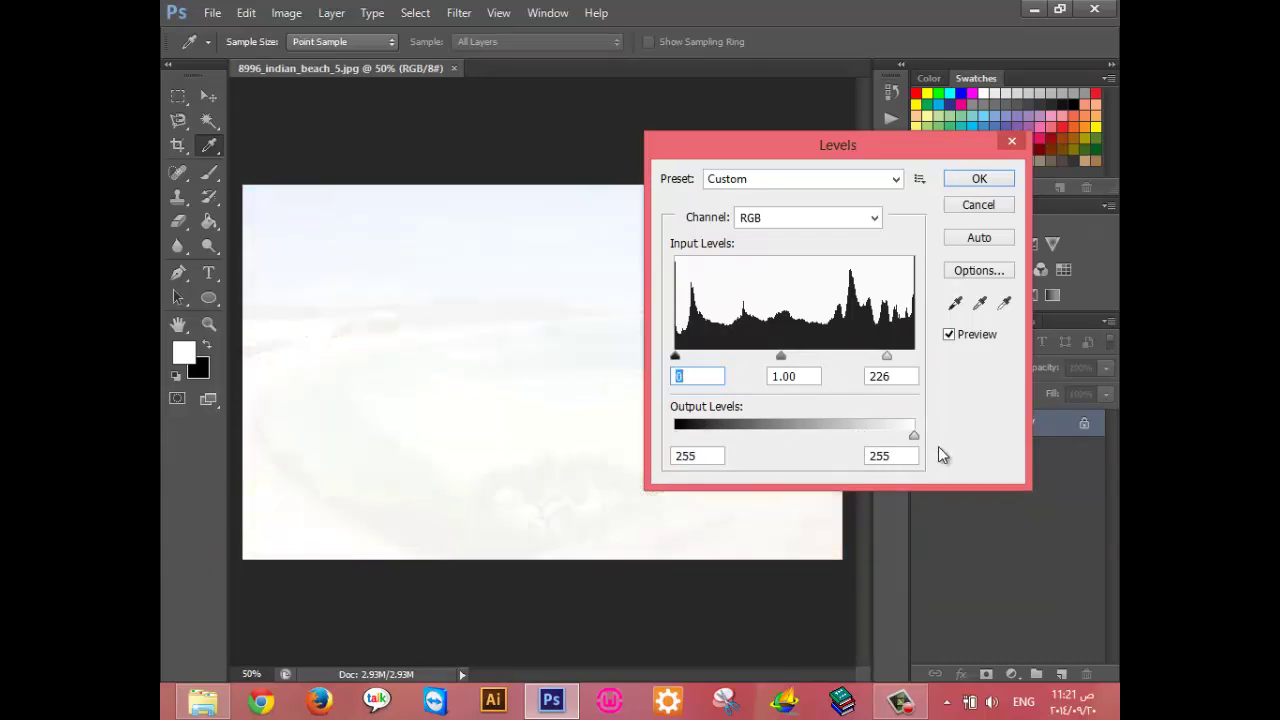
pyautogui.moveTo(913, 437)
pyautogui.mouseDown()
pyautogui.moveTo(764, 458)
pyautogui.moveTo(750, 437)
pyautogui.moveTo(817, 440)
pyautogui.moveTo(676, 437)
pyautogui.moveTo(840, 437)
pyautogui.mouseUp()
pyautogui.moveTo(750, 437); pyautogui.dragTo(675, 437)
pyautogui.moveTo(841, 437)
pyautogui.mouseDown()
pyautogui.moveTo(651, 441)
pyautogui.moveTo(924, 445)
pyautogui.mouseUp()
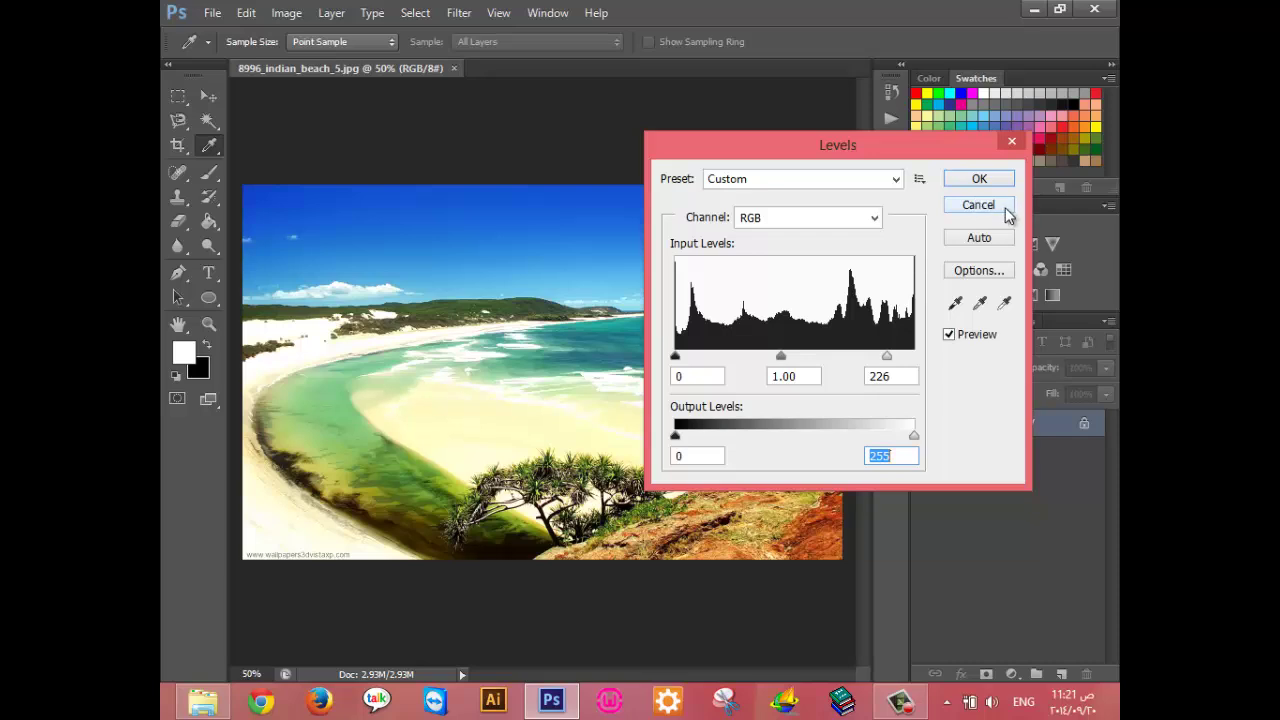
pyautogui.click(975, 205)
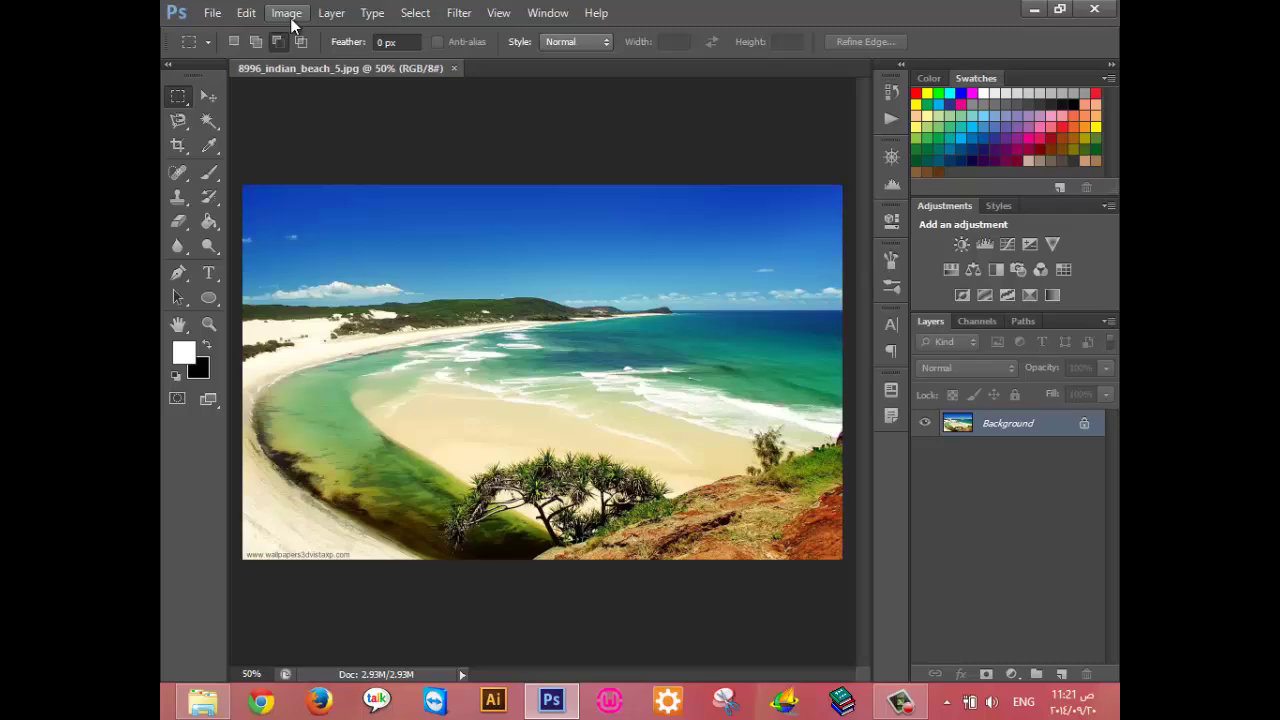
pyautogui.click(290, 16)
pyautogui.moveTo(314, 60)
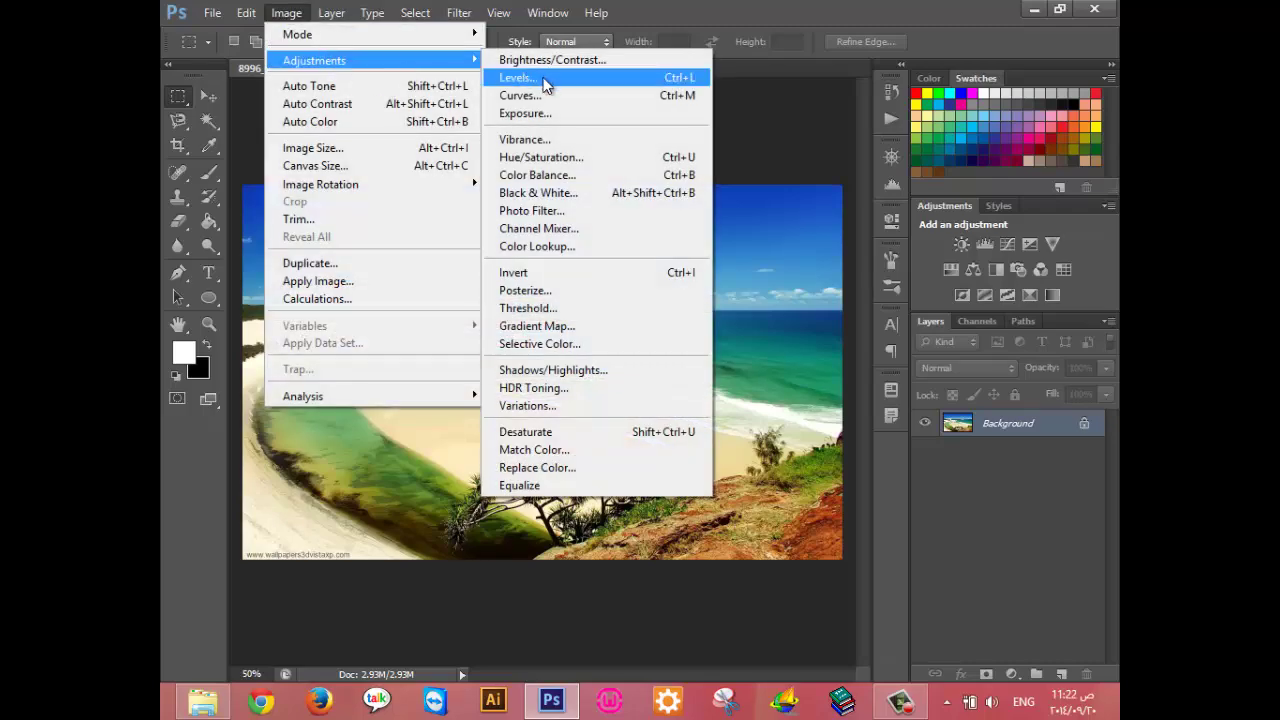
pyautogui.click(548, 95)
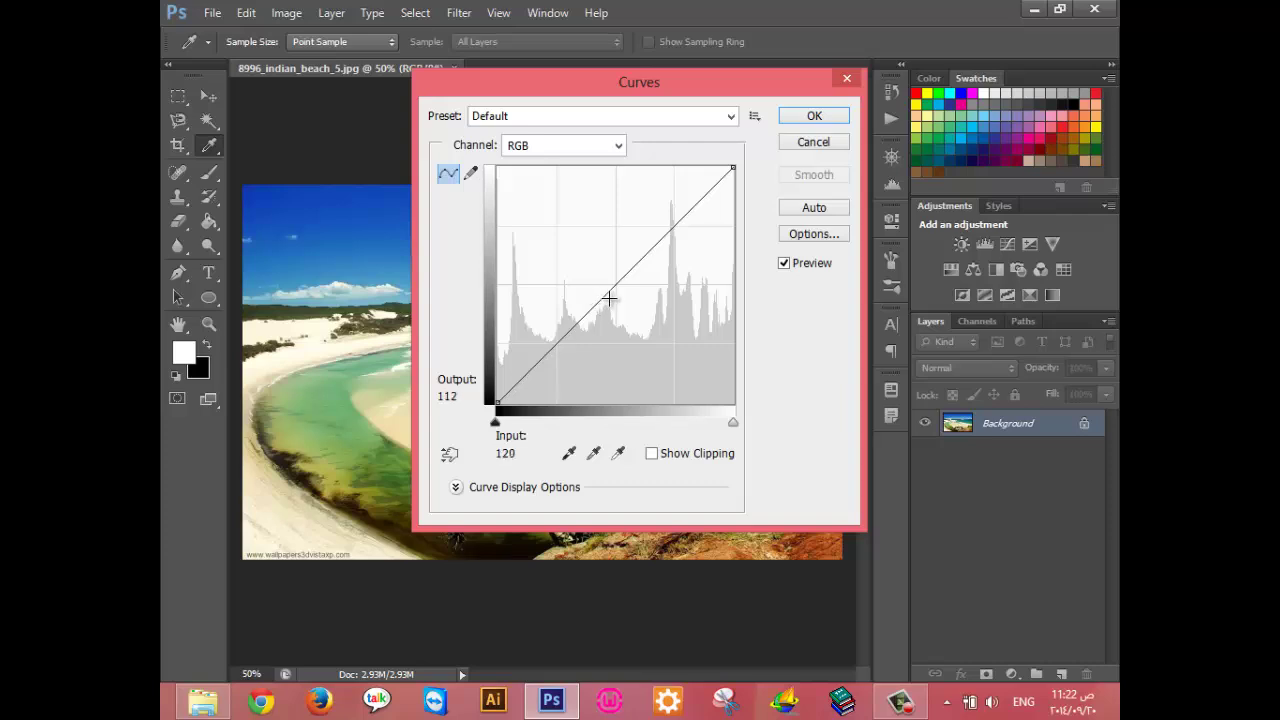
pyautogui.moveTo(669, 82); pyautogui.dragTo(879, 114)
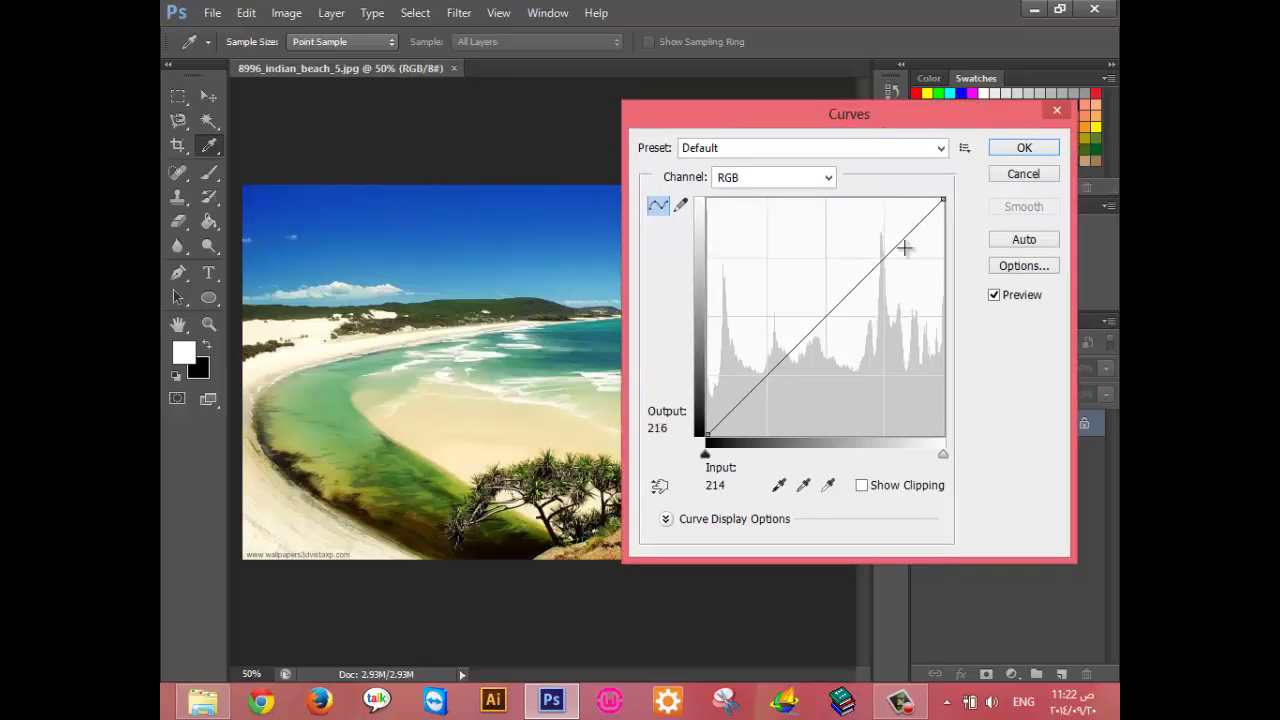
pyautogui.moveTo(904, 247); pyautogui.dragTo(826, 210)
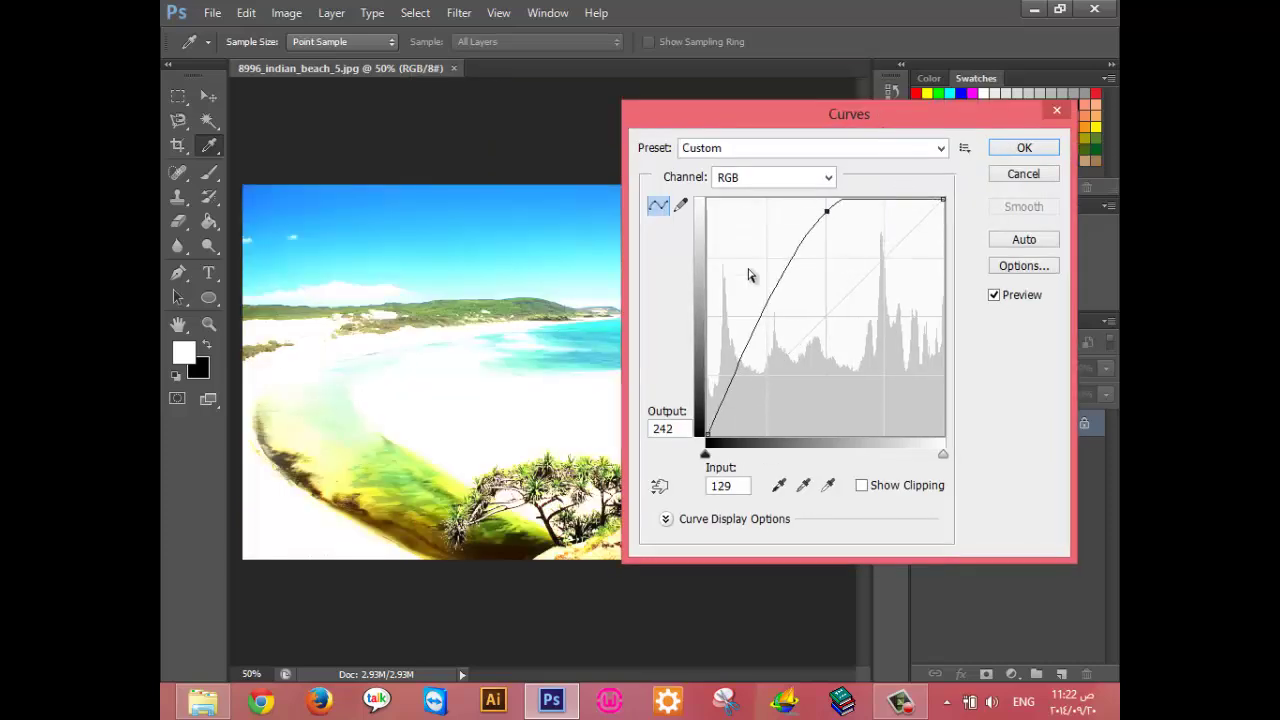
pyautogui.moveTo(751, 316)
pyautogui.mouseDown()
pyautogui.moveTo(849, 357)
pyautogui.moveTo(734, 314)
pyautogui.moveTo(846, 337)
pyautogui.mouseUp()
pyautogui.click(753, 319)
pyautogui.moveTo(749, 309); pyautogui.dragTo(812, 331)
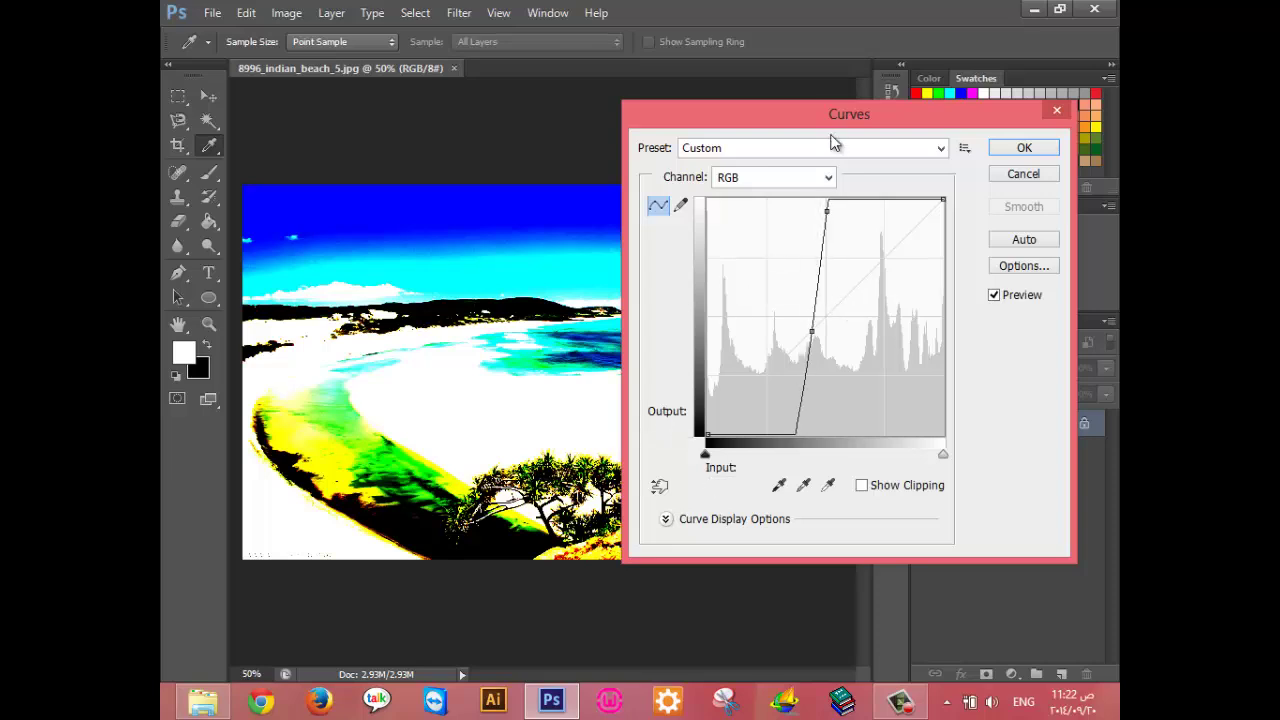
pyautogui.moveTo(831, 128); pyautogui.dragTo(1008, 377)
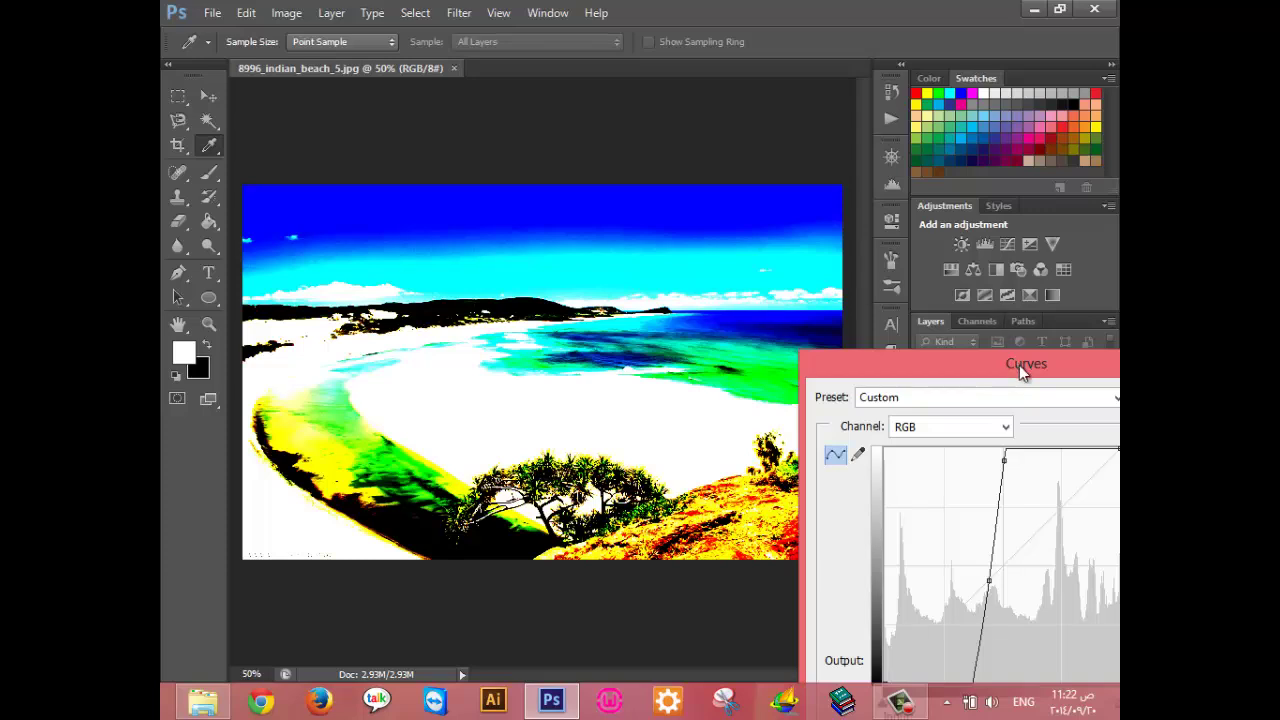
pyautogui.moveTo(1019, 365); pyautogui.dragTo(728, 232)
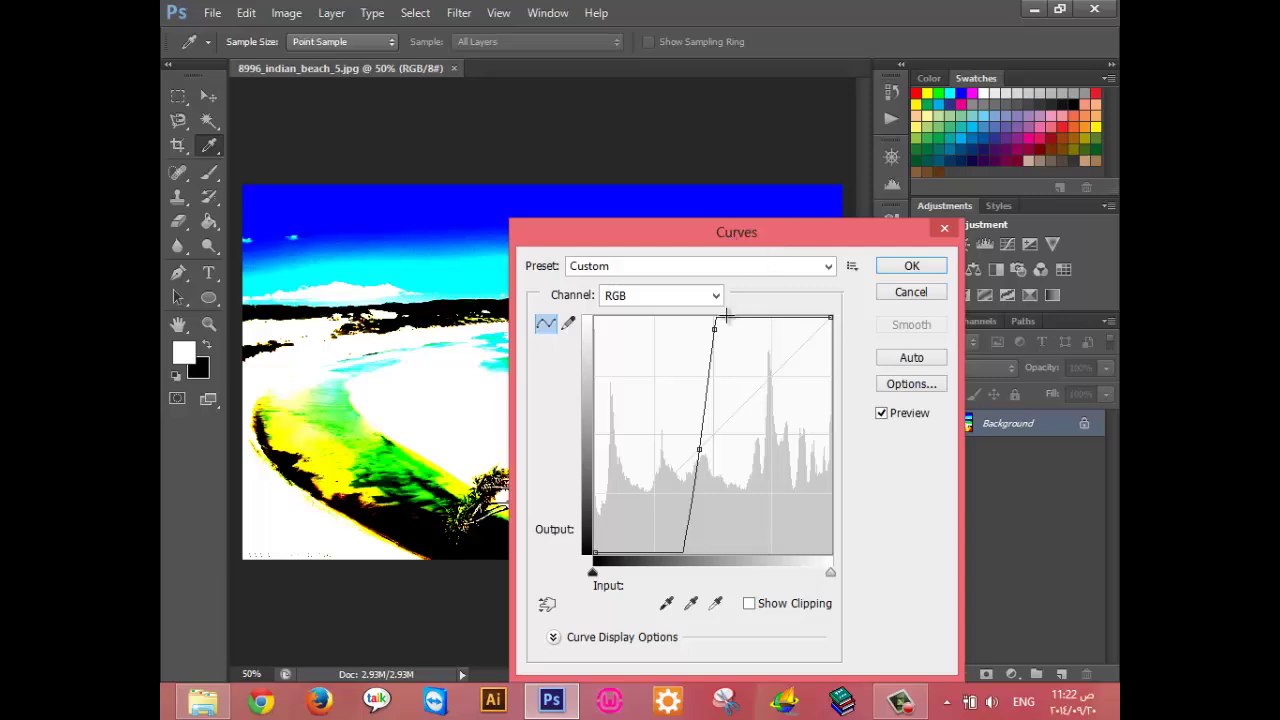
pyautogui.click(911, 292)
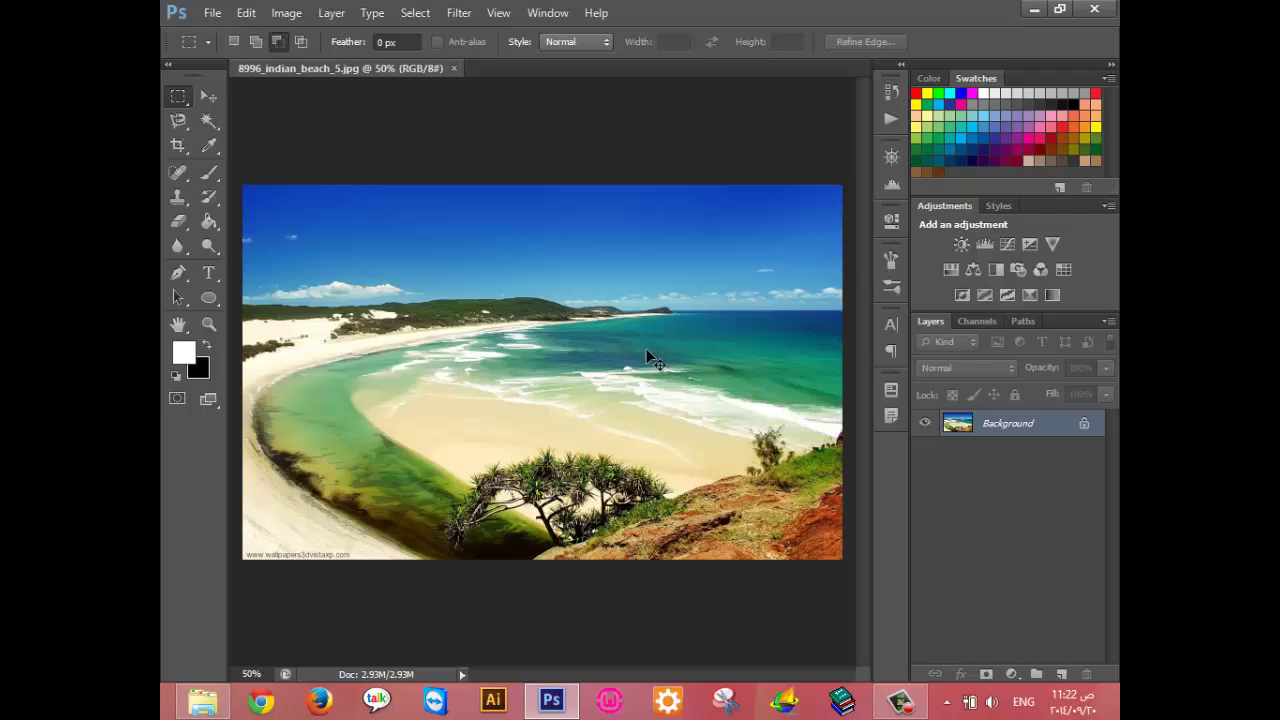
# Browse Explorer to Images > Color_Balance and view the red-tinted image13.jpg in Photo Viewer.
pyautogui.hotkey('ctrl', 'o')
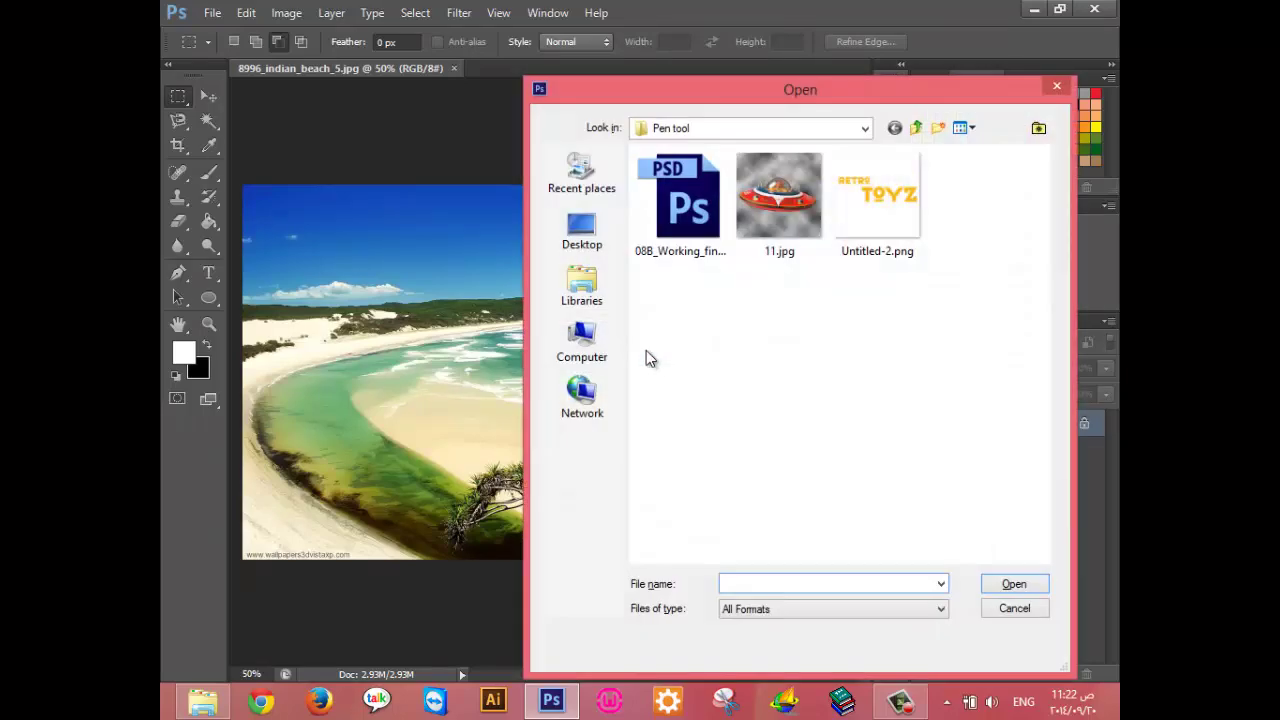
pyautogui.press('Escape')
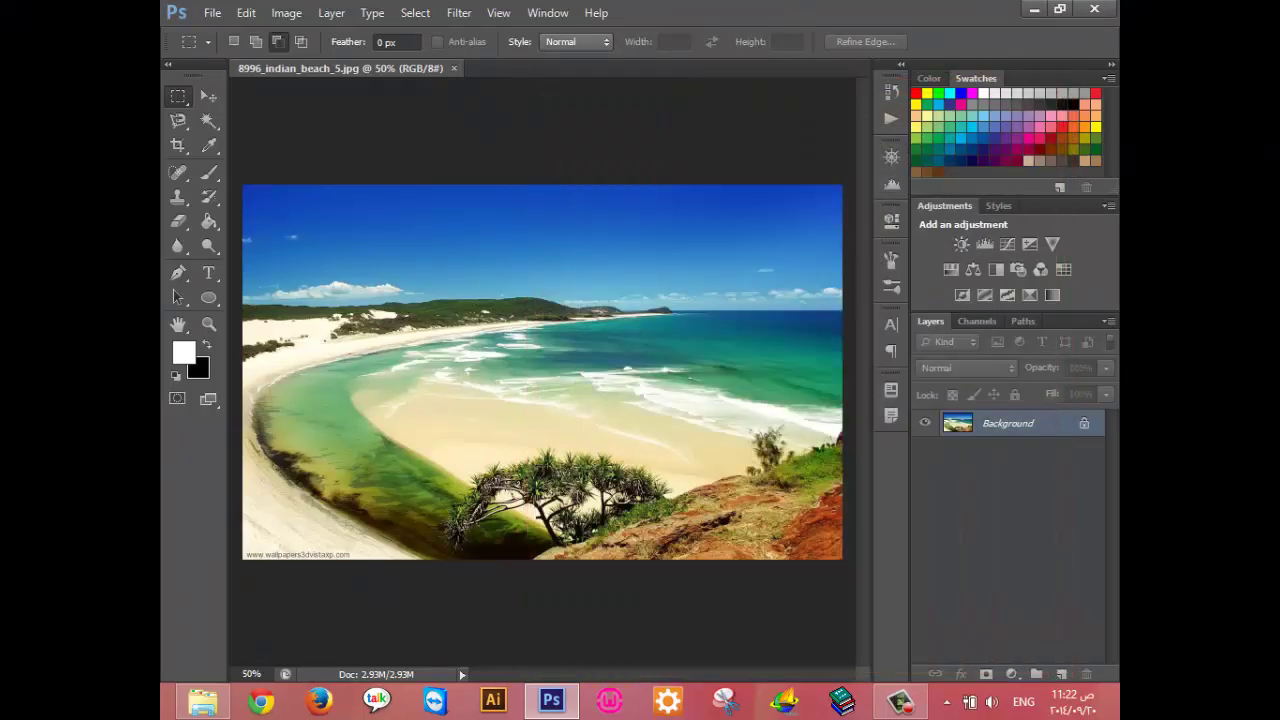
pyautogui.click(203, 701)
pyautogui.press('BackSpace')
pyautogui.press('Down')
pyautogui.press('Down')
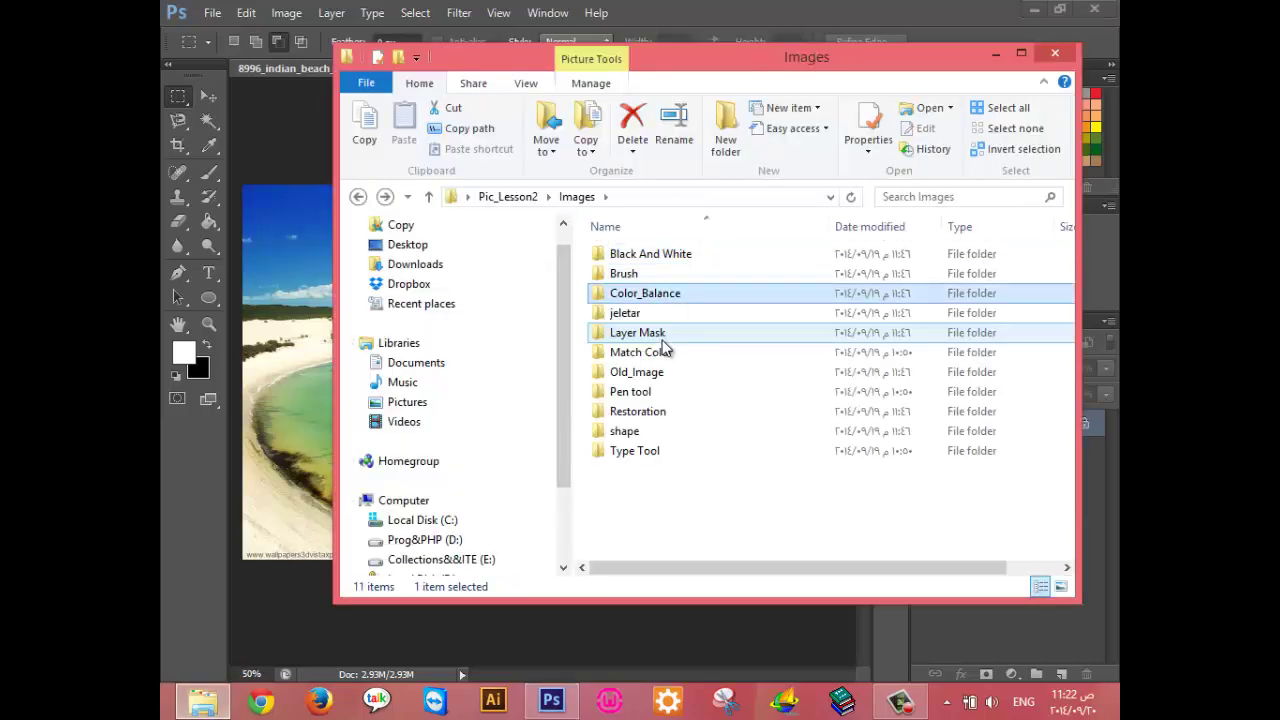
pyautogui.press('Return')
pyautogui.doubleClick(749, 292)
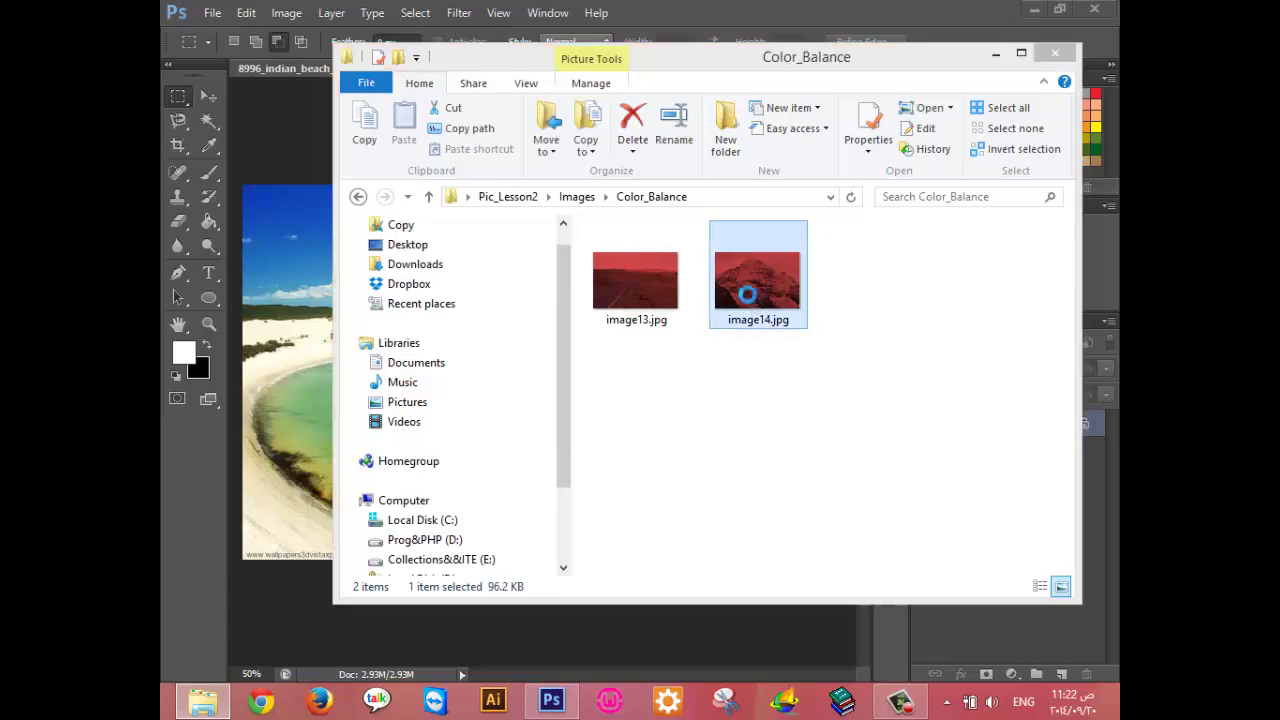
pyautogui.press('Left')
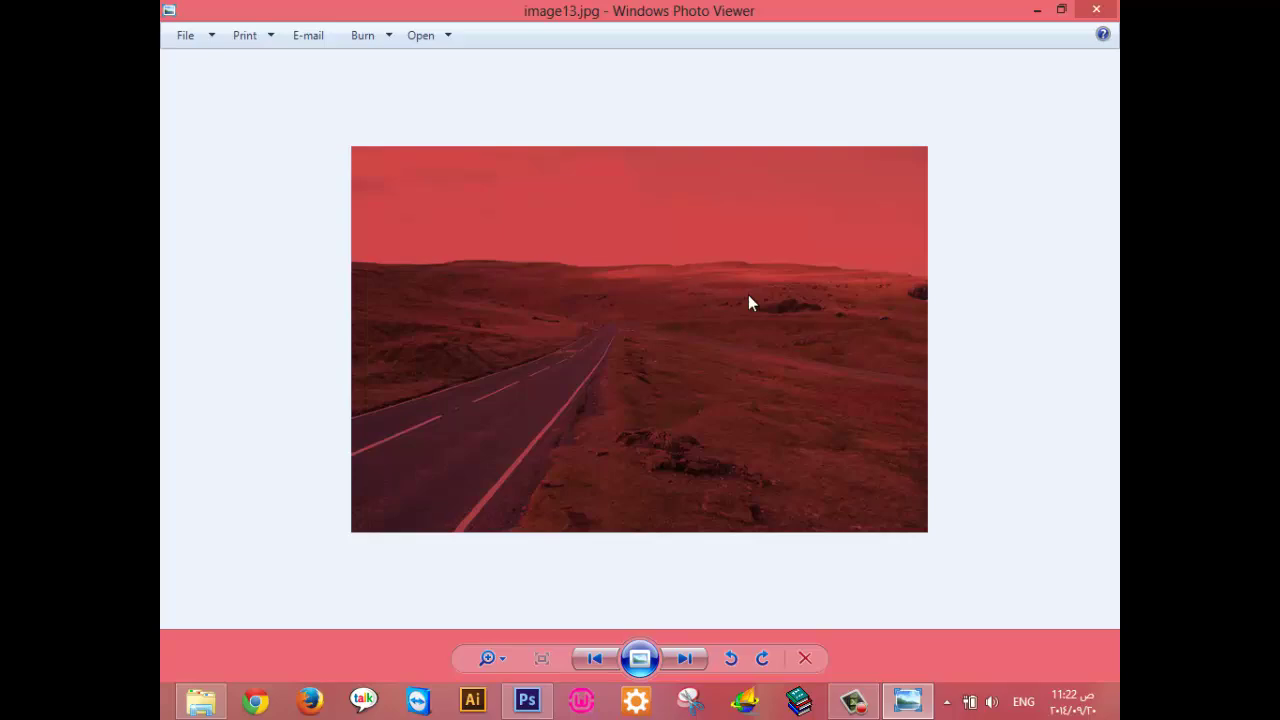
# Close Photo Viewer and drag image13.jpg into Photoshop as a new document.
pyautogui.click(1096, 9)
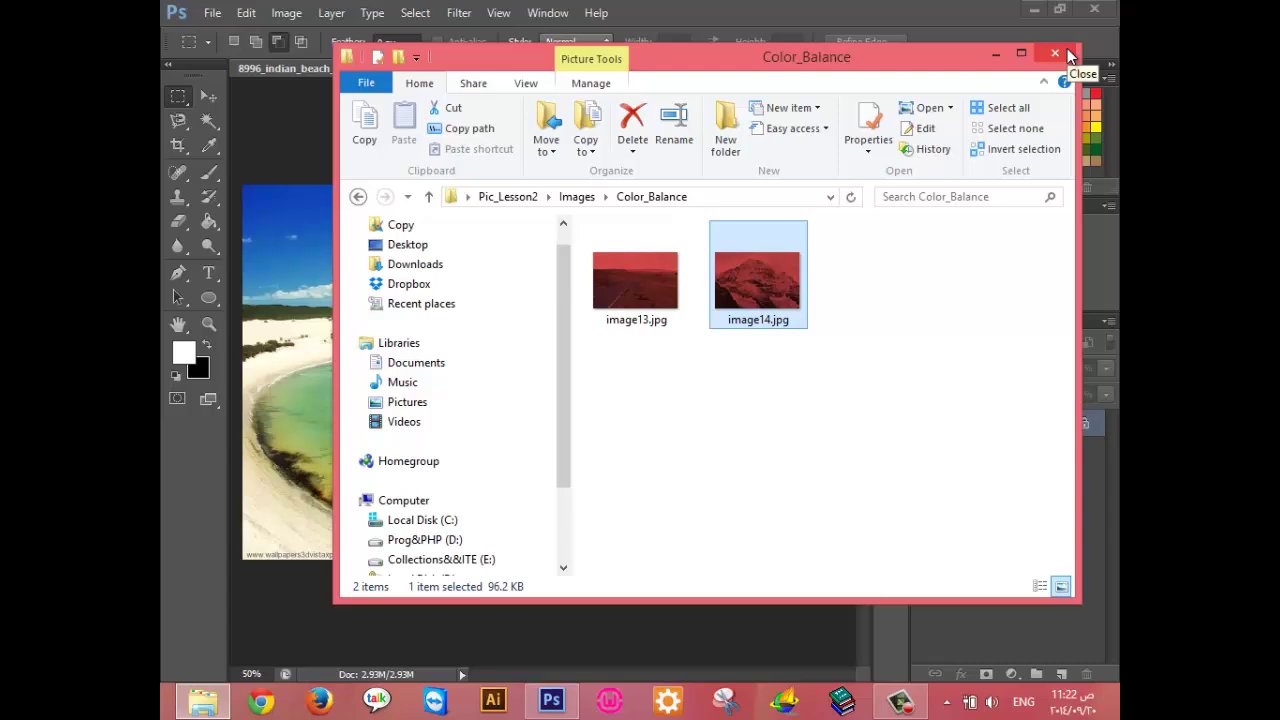
pyautogui.moveTo(615, 300)
pyautogui.mouseDown()
pyautogui.moveTo(563, 635)
pyautogui.moveTo(581, 70)
pyautogui.mouseUp()
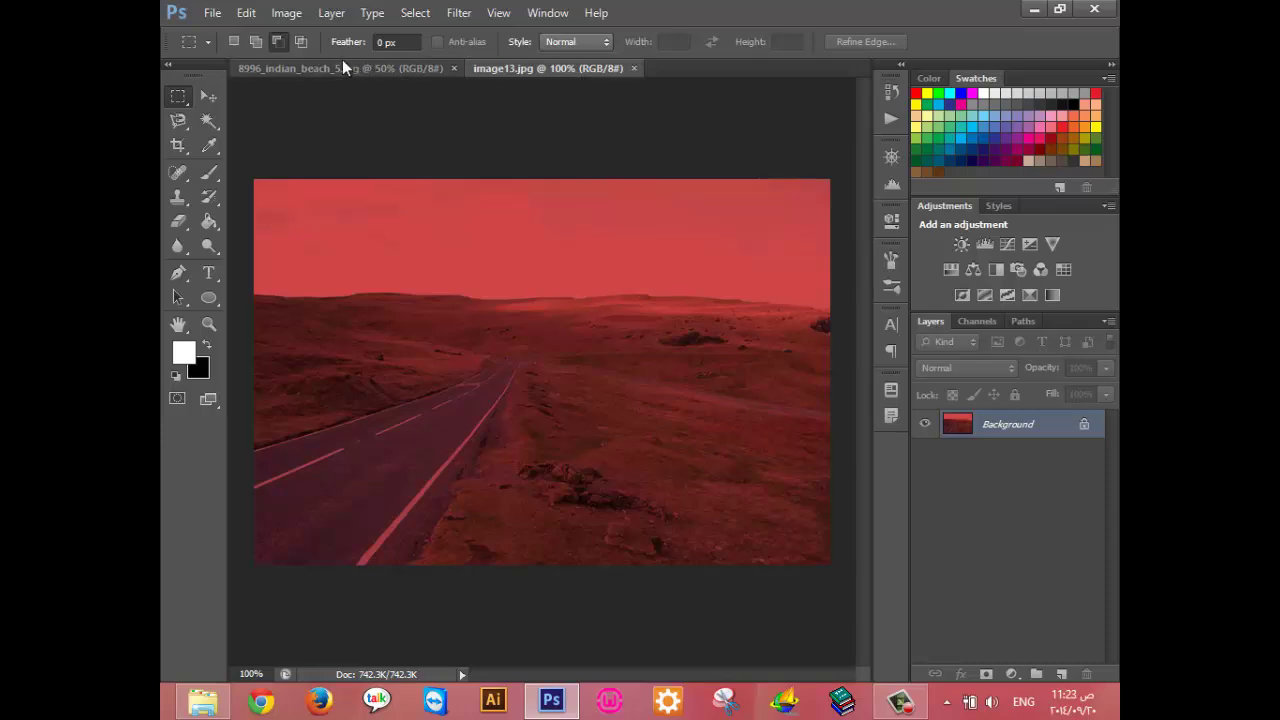
# Apply Color Balance to image13.jpg with midtones Cyan–Red set to -61.
pyautogui.click(286, 12)
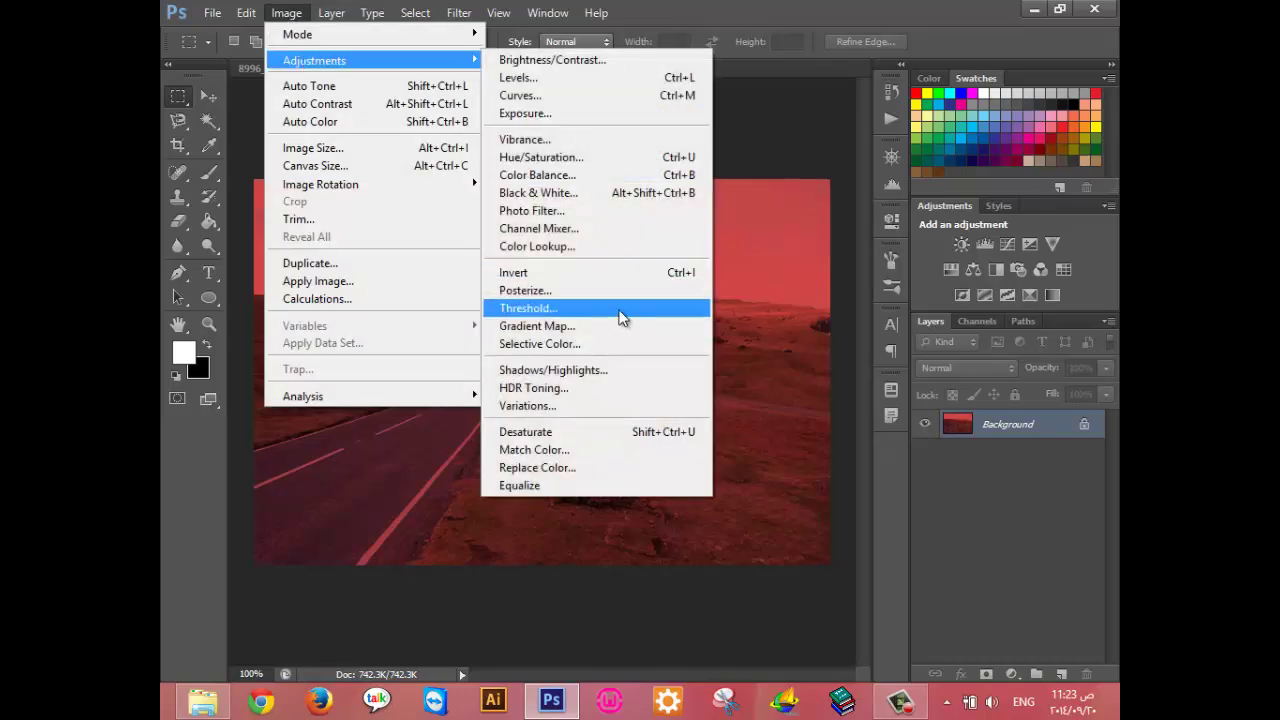
pyautogui.moveTo(314, 60)
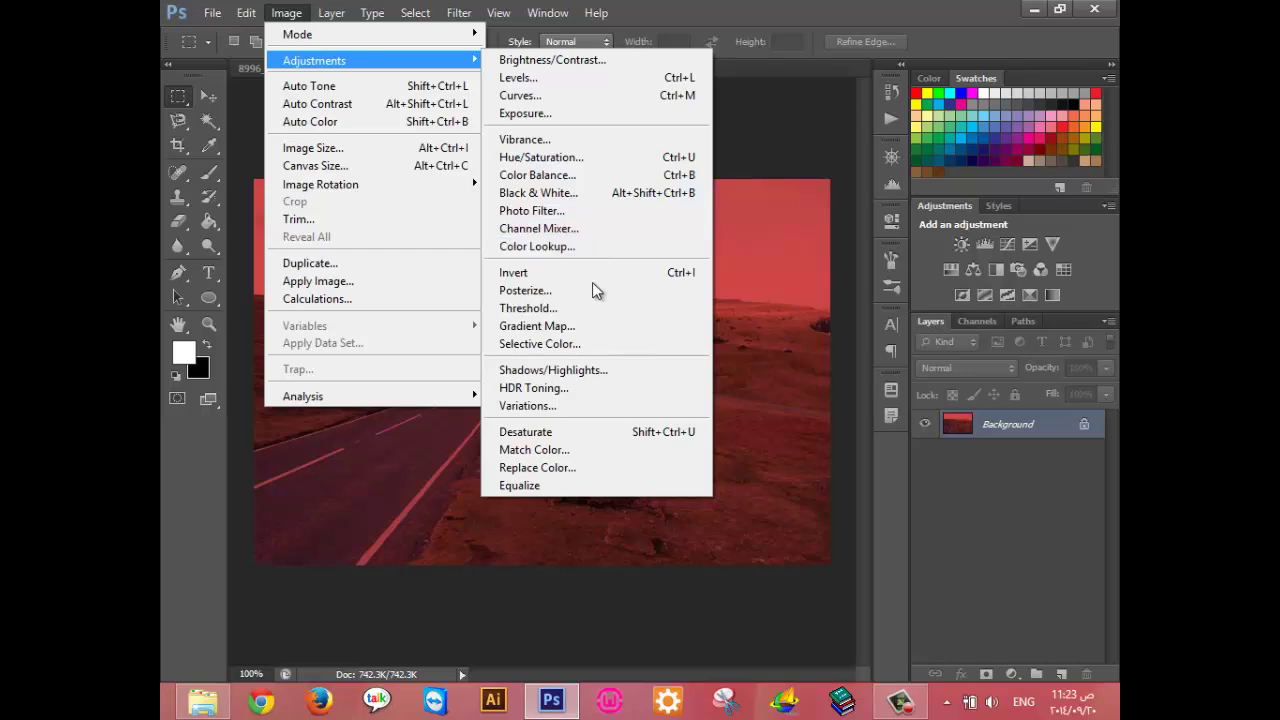
pyautogui.click(597, 175)
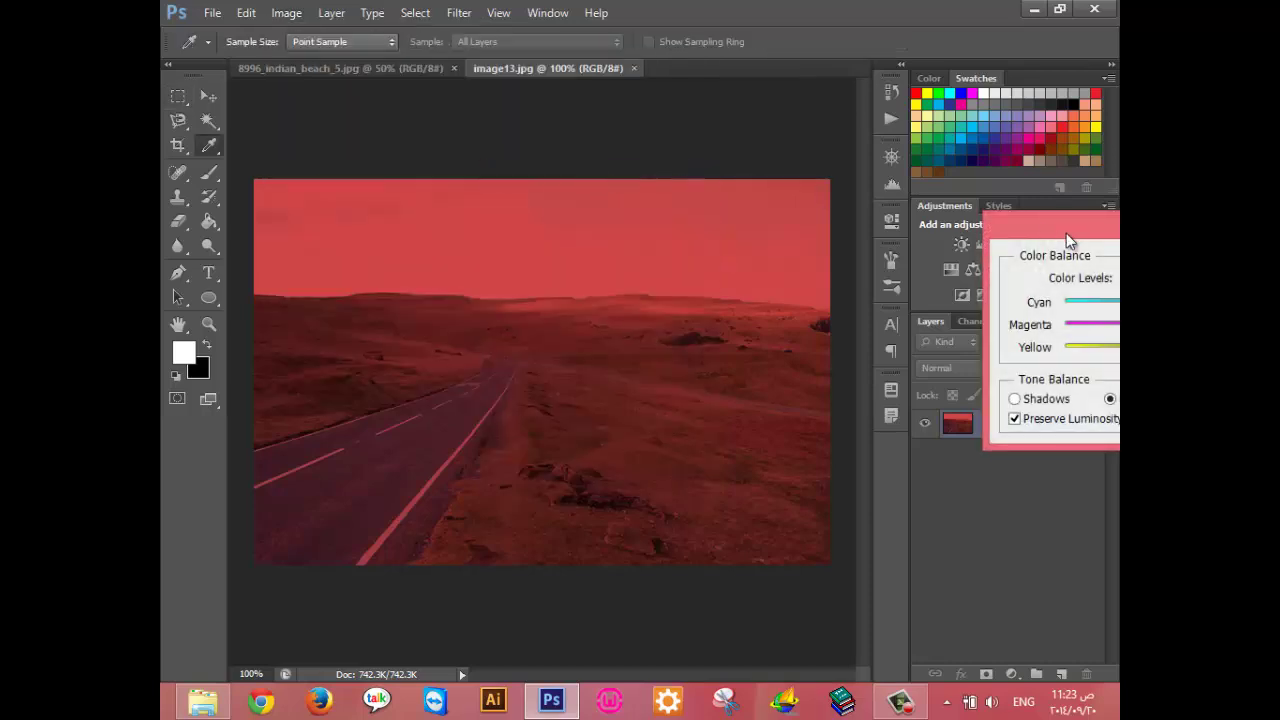
pyautogui.moveTo(1100, 230); pyautogui.dragTo(566, 287)
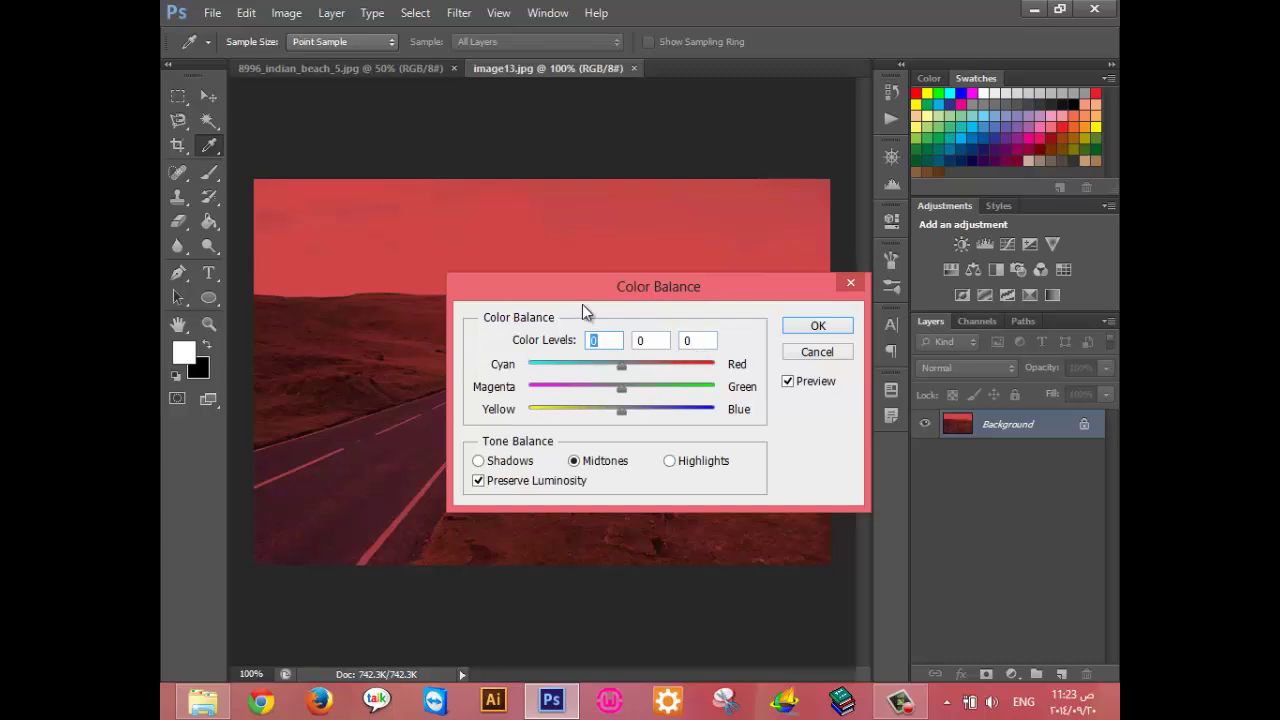
pyautogui.moveTo(587, 295); pyautogui.dragTo(623, 376)
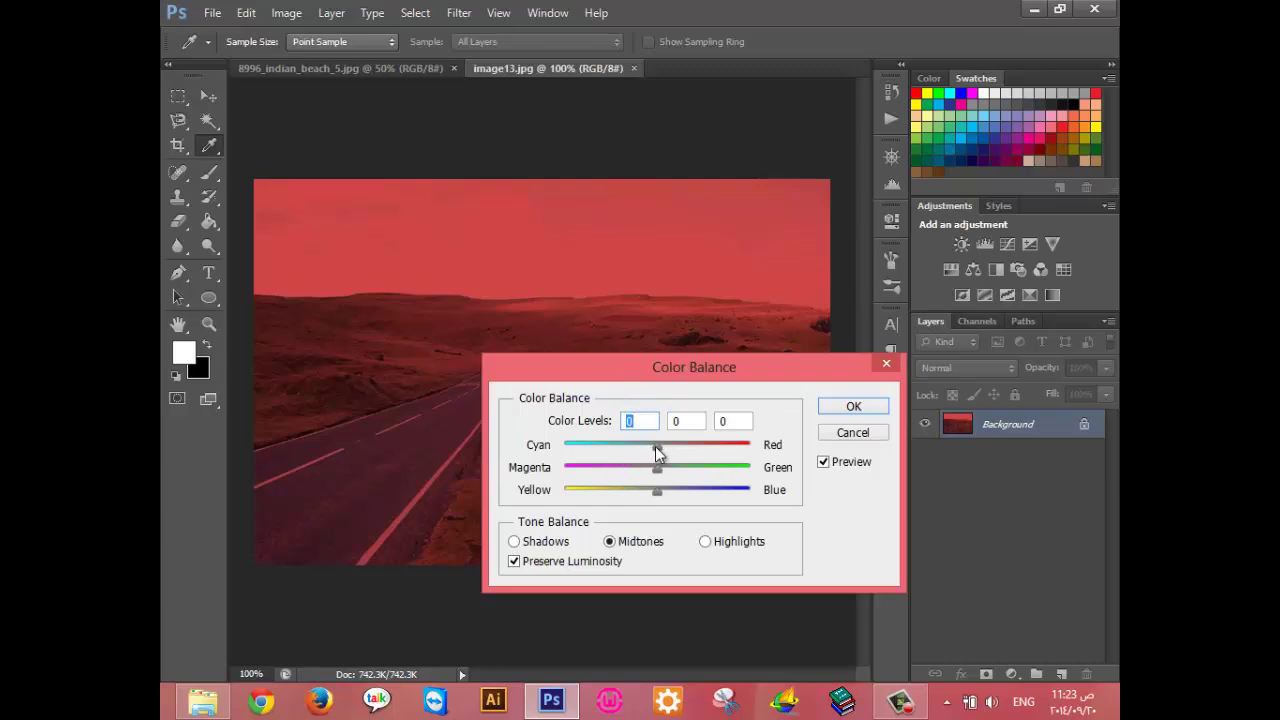
pyautogui.moveTo(655, 446); pyautogui.dragTo(585, 450)
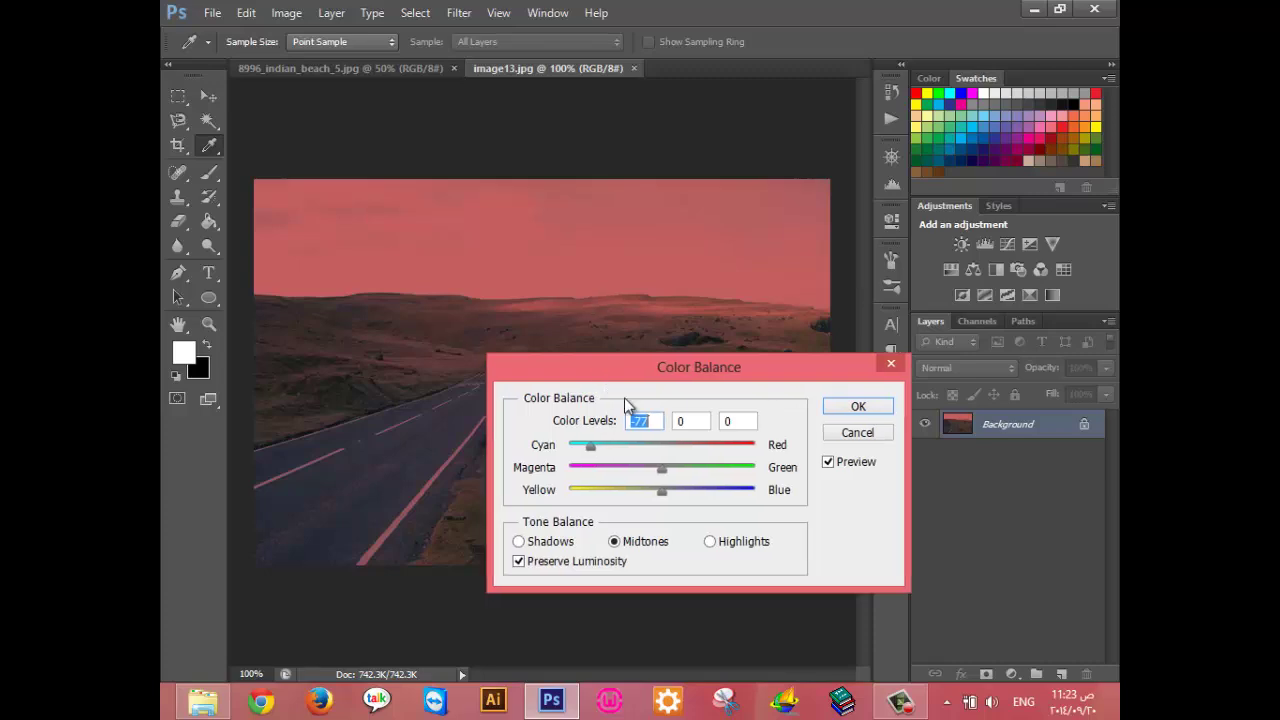
pyautogui.moveTo(622, 370)
pyautogui.mouseDown()
pyautogui.moveTo(808, 442)
pyautogui.moveTo(844, 416)
pyautogui.mouseUp()
pyautogui.moveTo(808, 497)
pyautogui.mouseDown()
pyautogui.moveTo(881, 501)
pyautogui.moveTo(800, 505)
pyautogui.mouseUp()
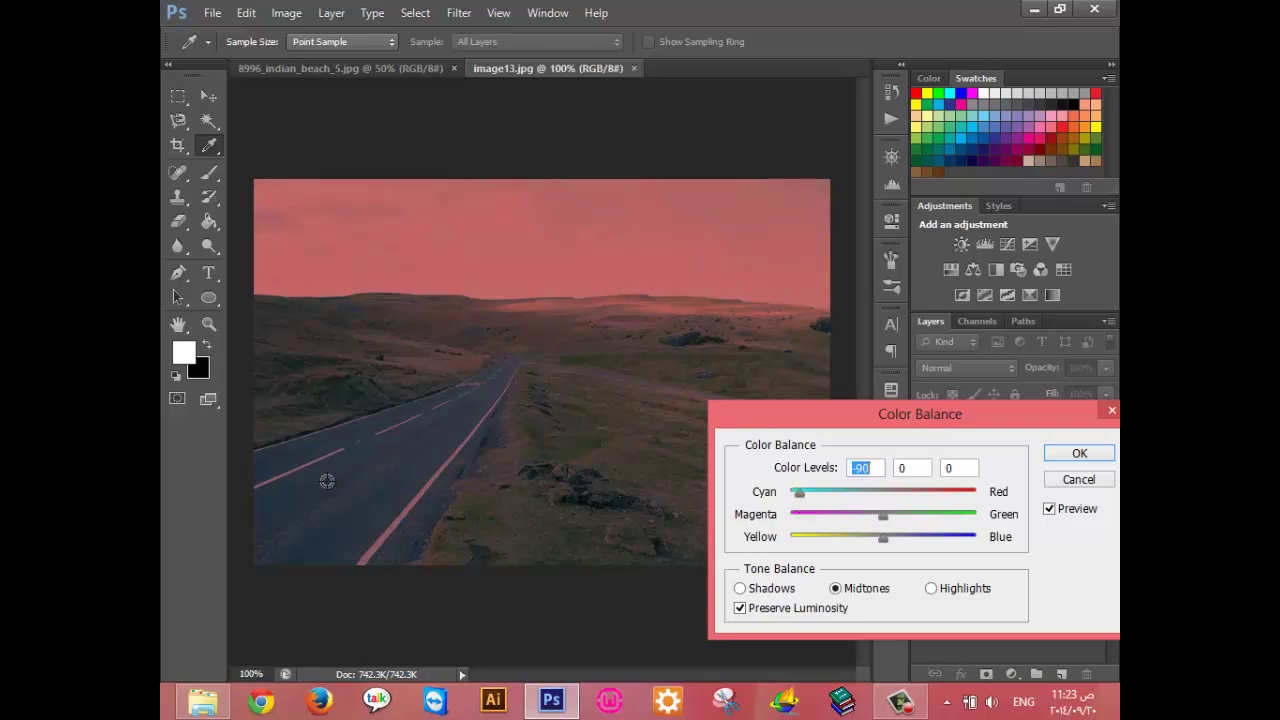
pyautogui.moveTo(940, 424); pyautogui.dragTo(727, 345)
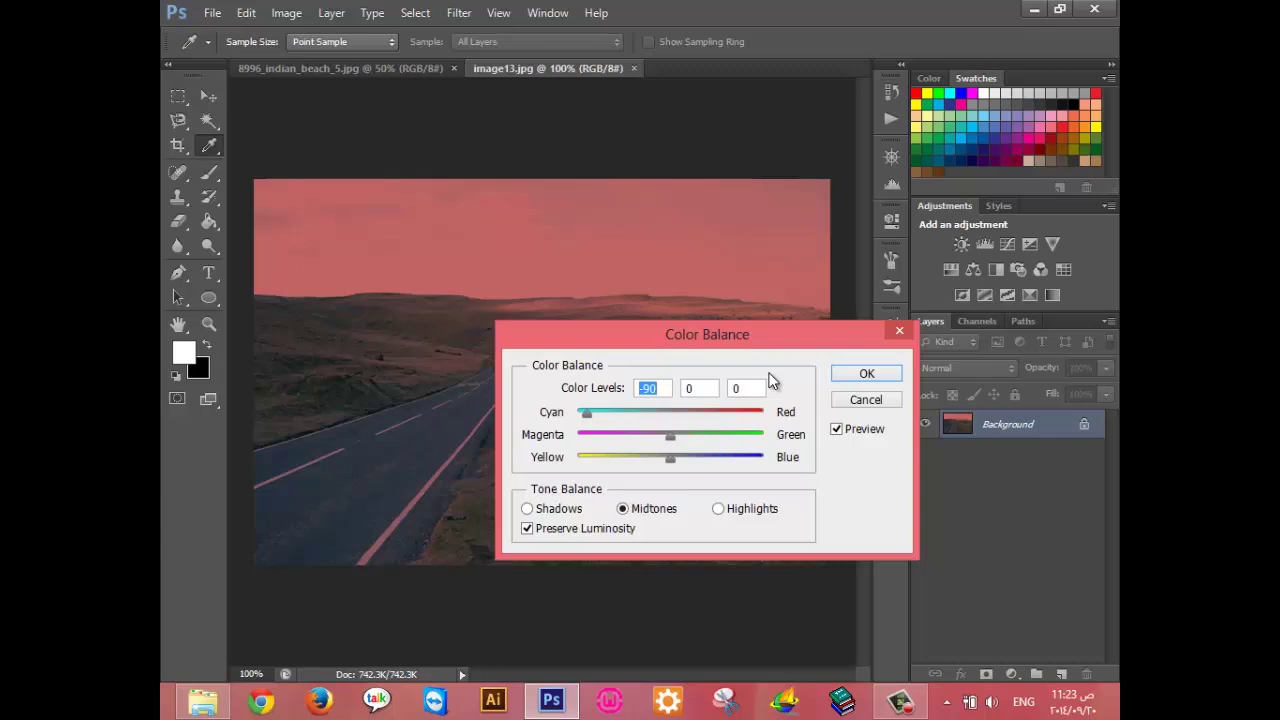
pyautogui.moveTo(587, 413); pyautogui.dragTo(610, 418)
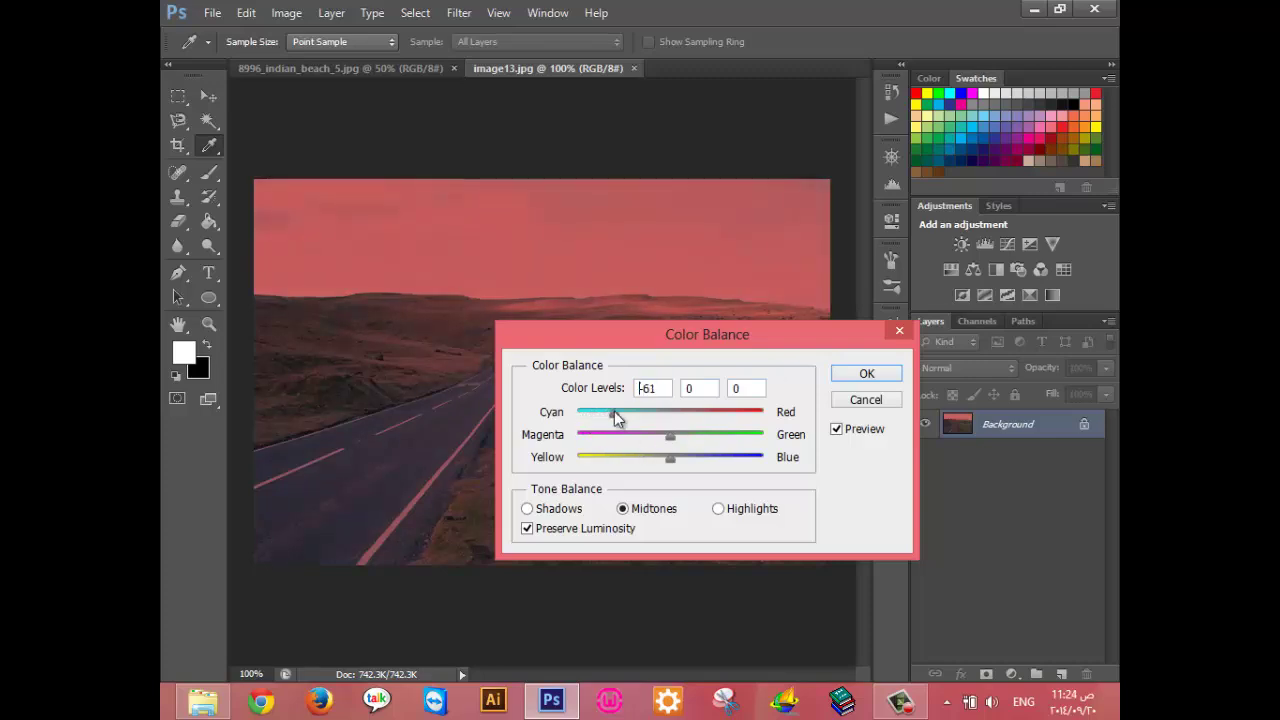
pyautogui.click(893, 376)
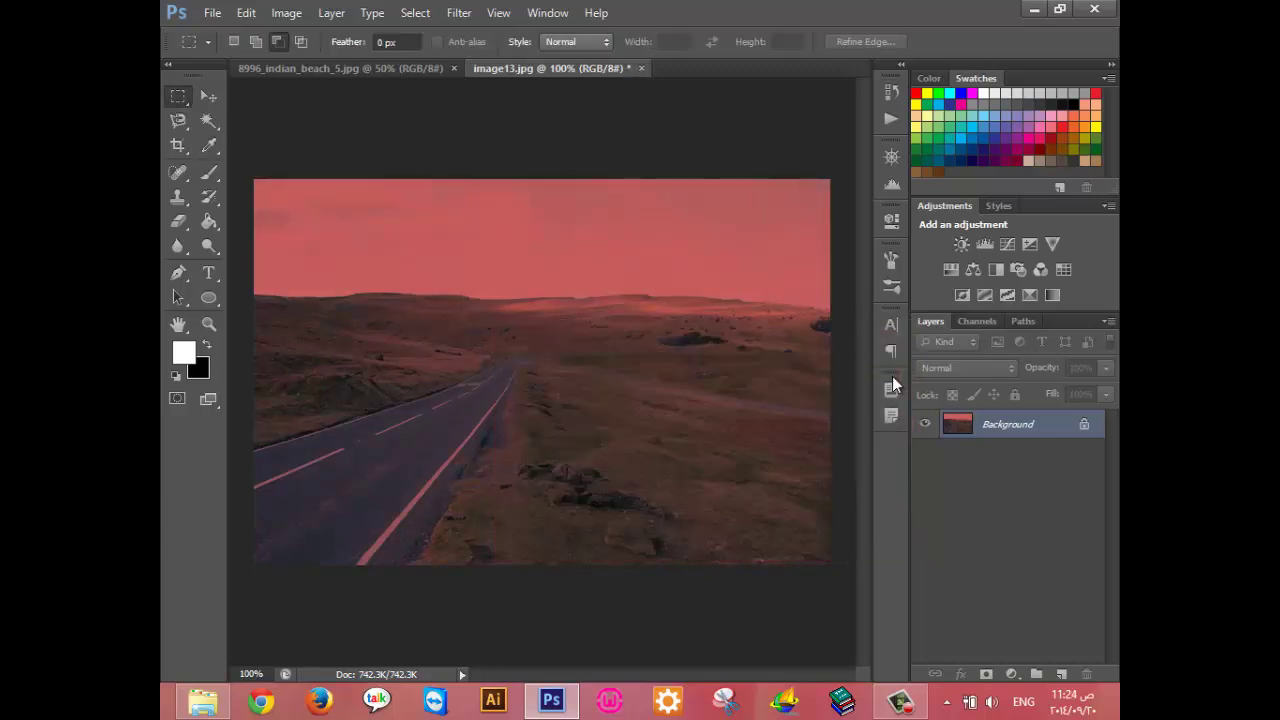
# Undo, then reapply Color Balance with midtones Cyan–Red at -80.
pyautogui.hotkey('ctrl', 'z')
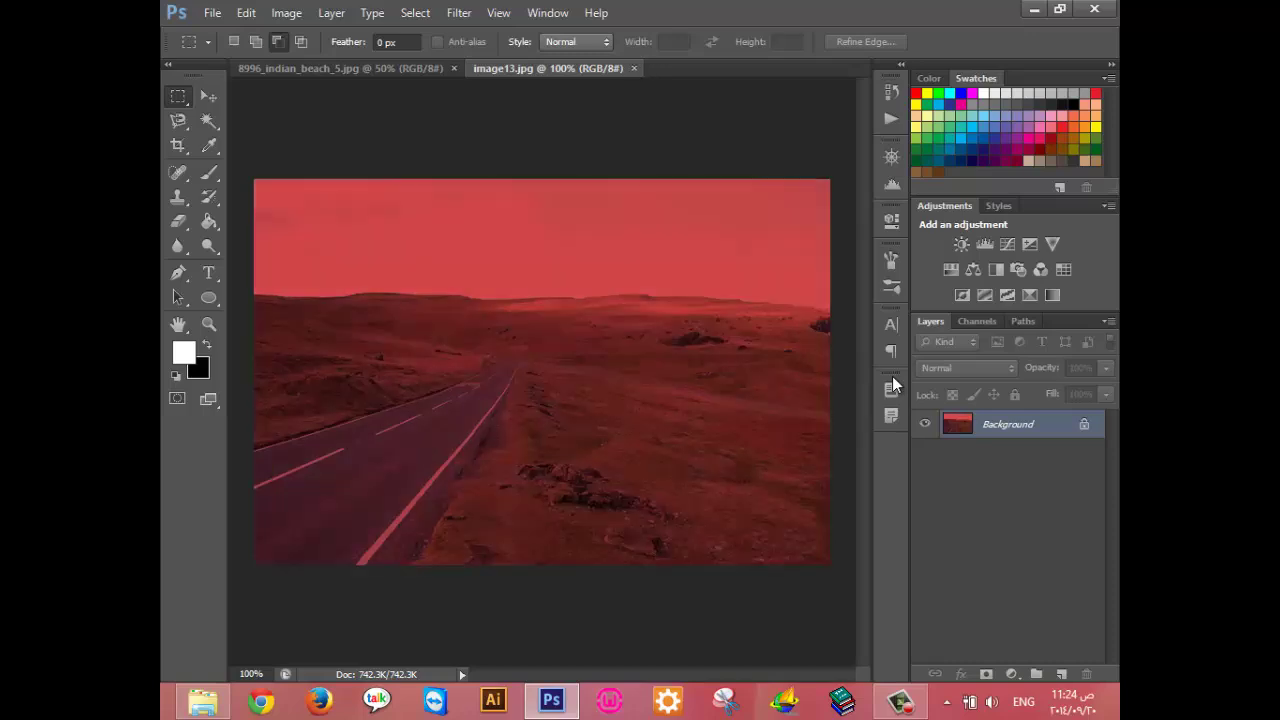
pyautogui.hotkey('ctrl', 'b')
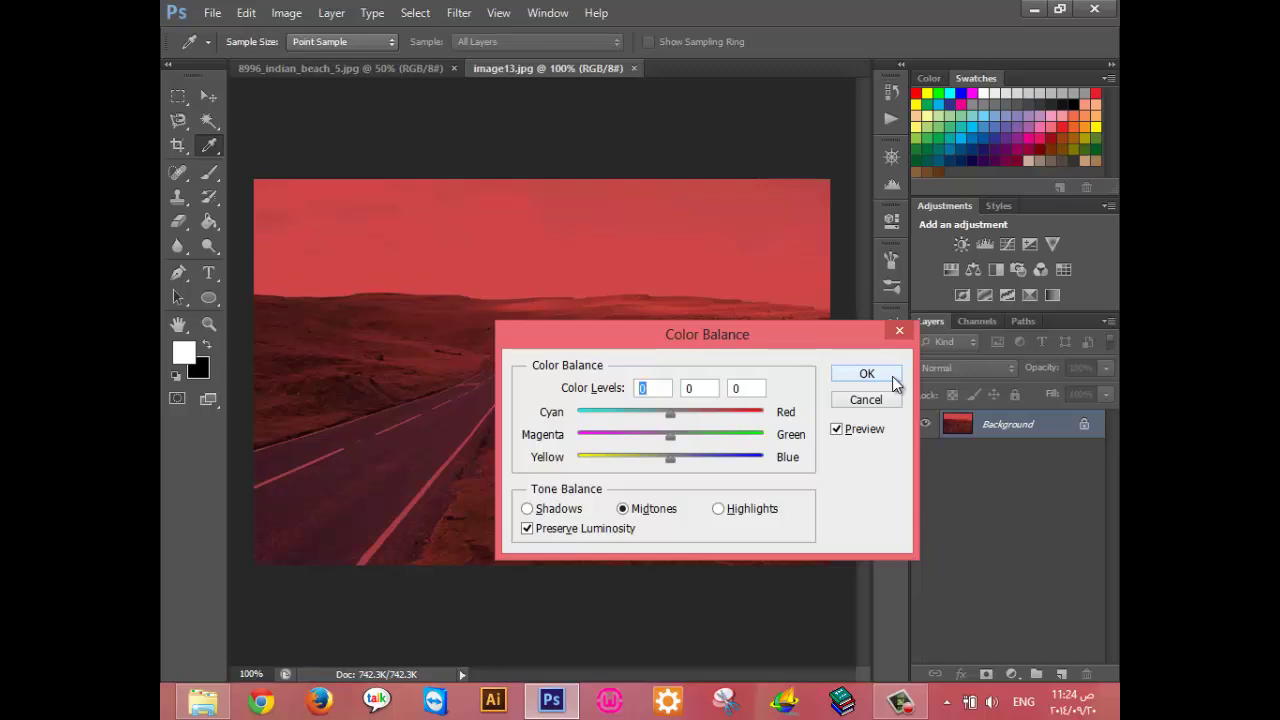
pyautogui.moveTo(669, 416); pyautogui.dragTo(596, 422)
pyautogui.moveTo(630, 342); pyautogui.dragTo(566, 238)
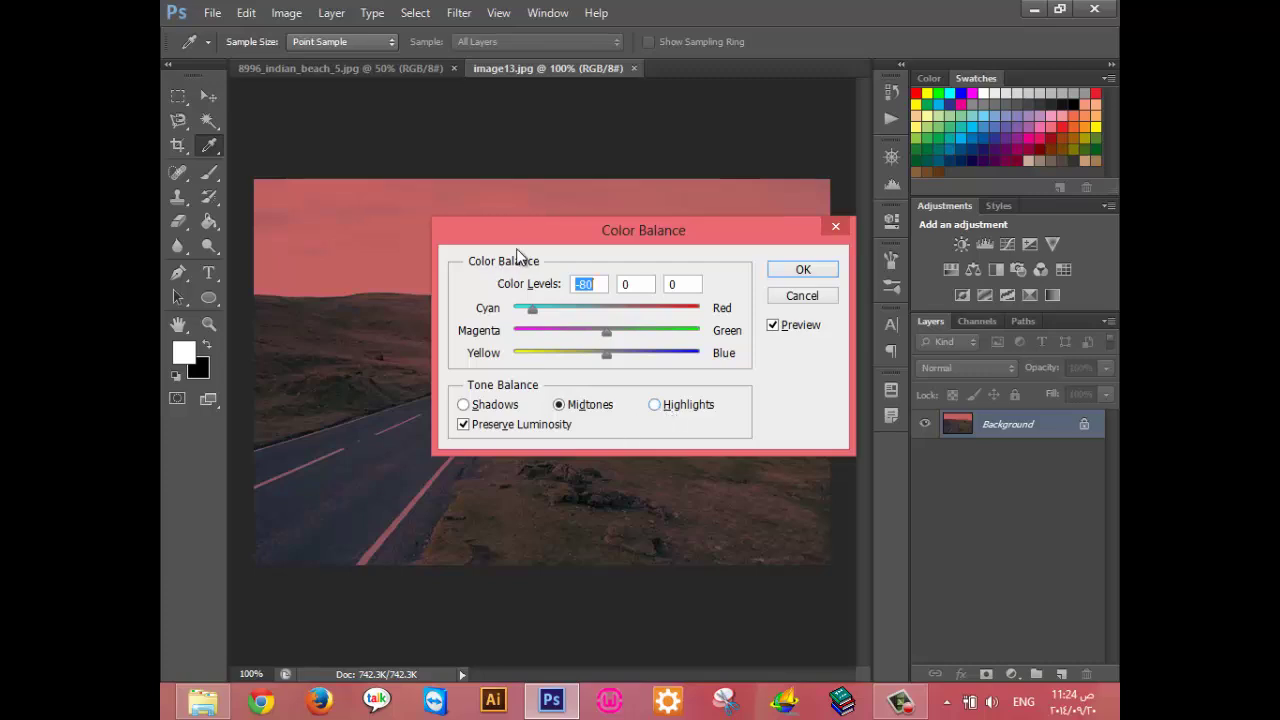
pyautogui.moveTo(524, 240); pyautogui.dragTo(650, 244)
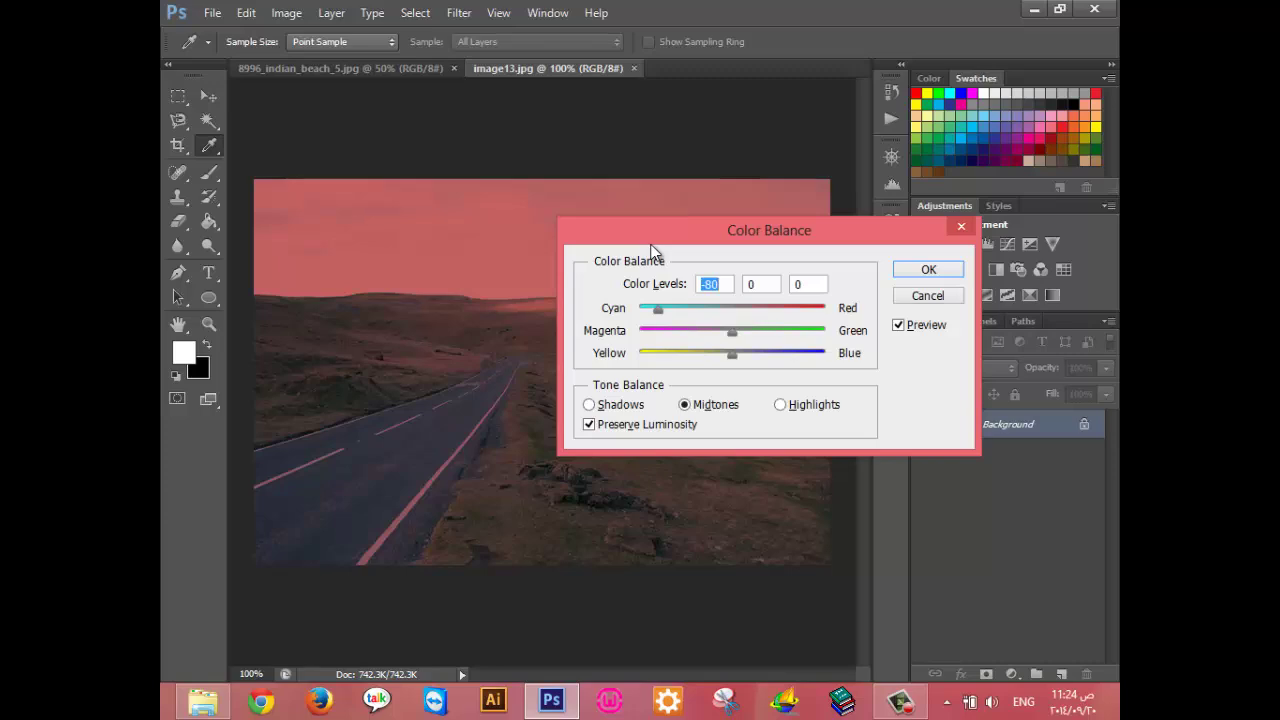
pyautogui.click(895, 270)
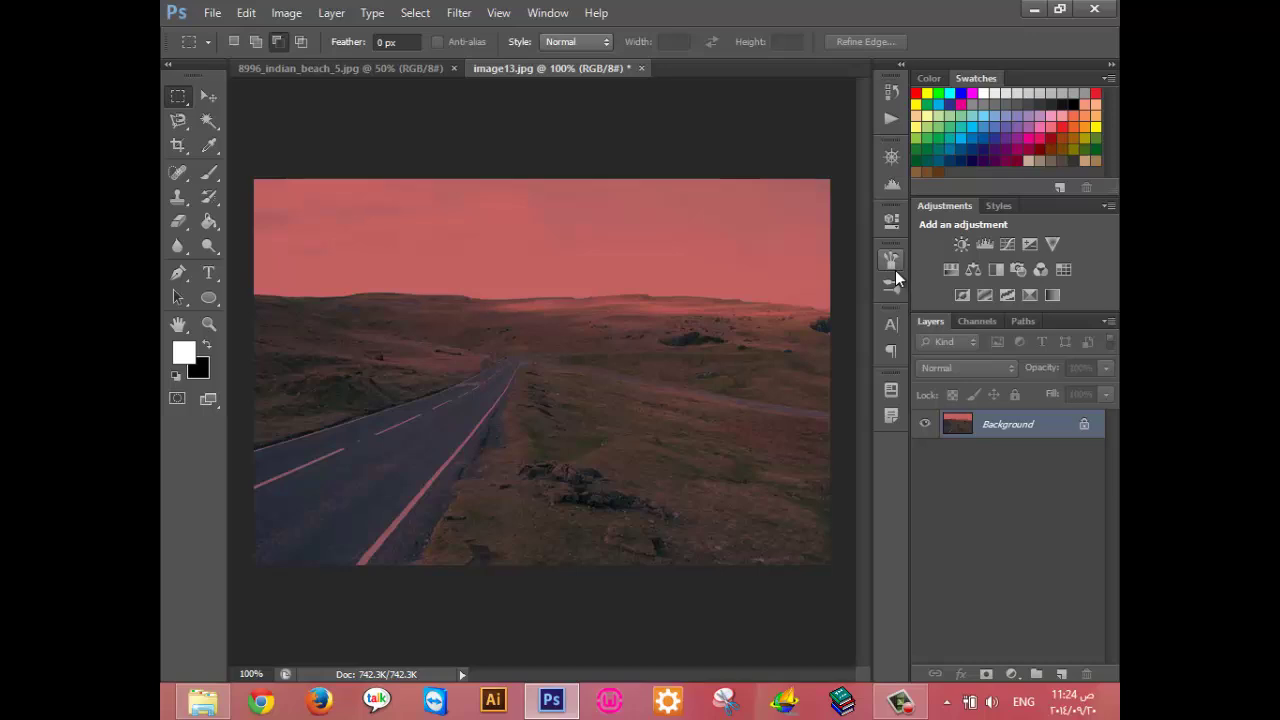
# Apply a second Color Balance shifting the highlights toward cyan, about -84.
pyautogui.hotkey('ctrl', 'b')
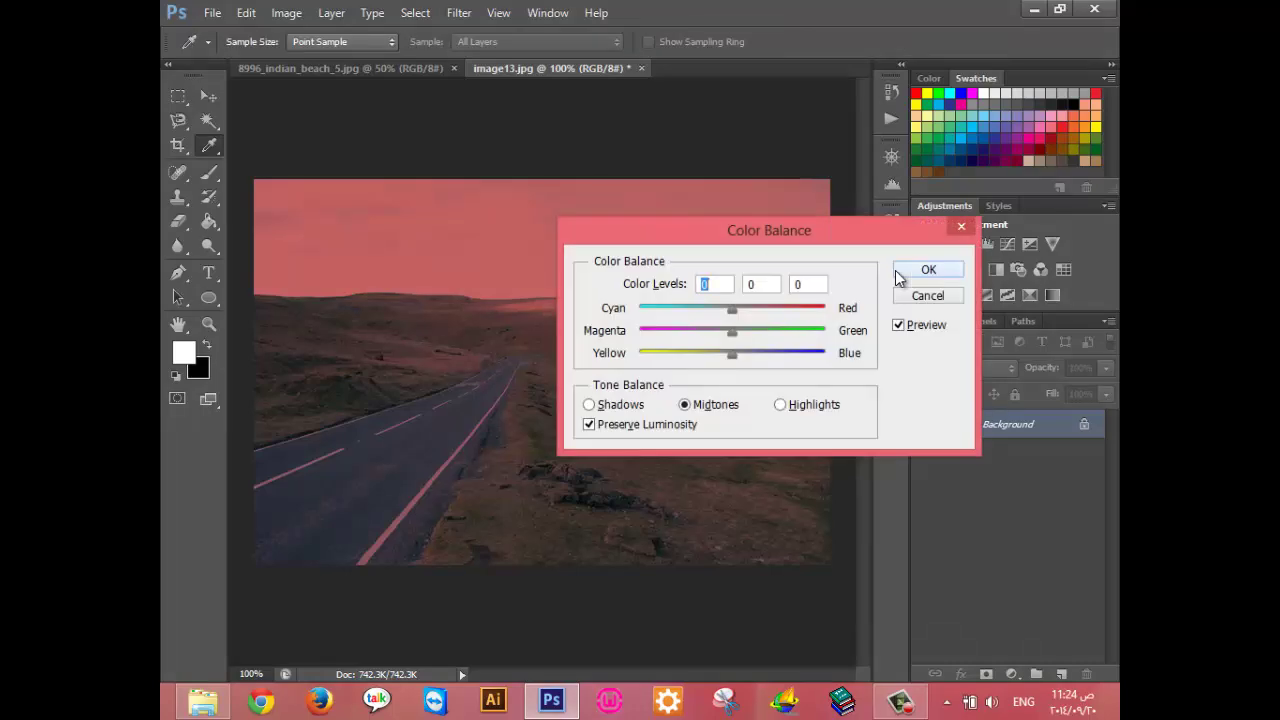
pyautogui.click(791, 406)
pyautogui.moveTo(758, 246); pyautogui.dragTo(829, 333)
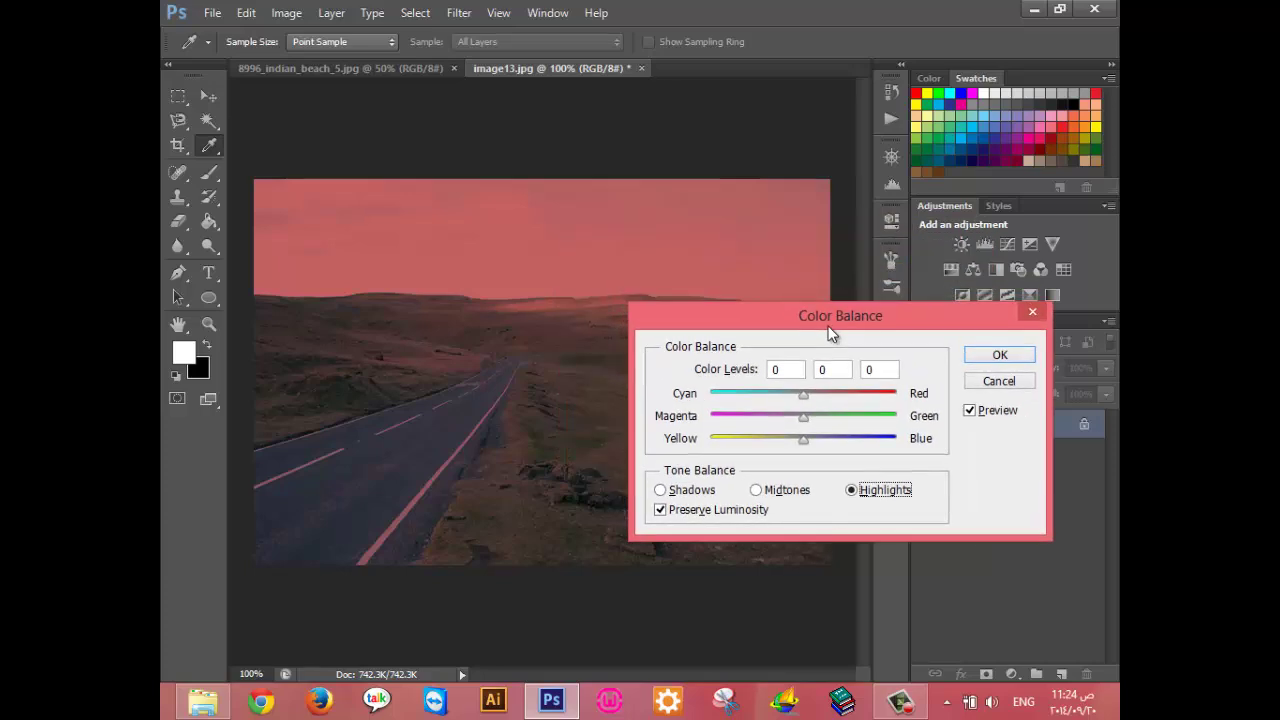
pyautogui.moveTo(803, 394); pyautogui.dragTo(727, 413)
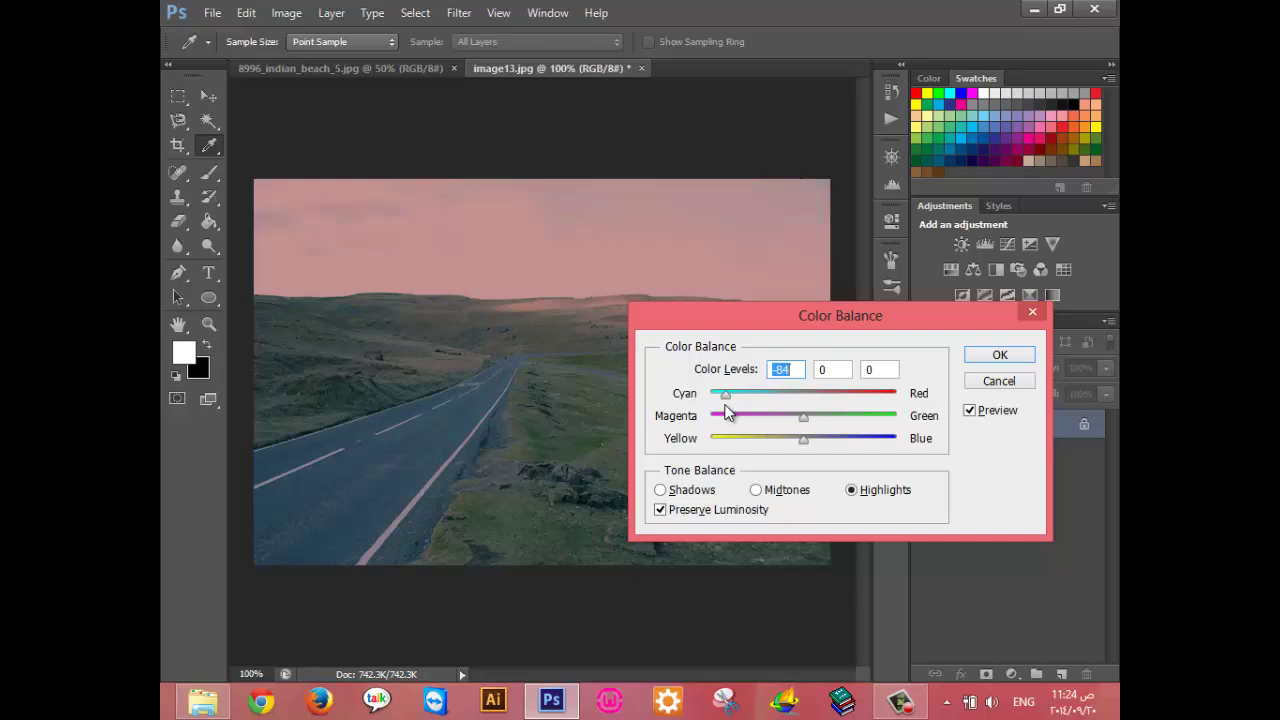
pyautogui.click(1005, 362)
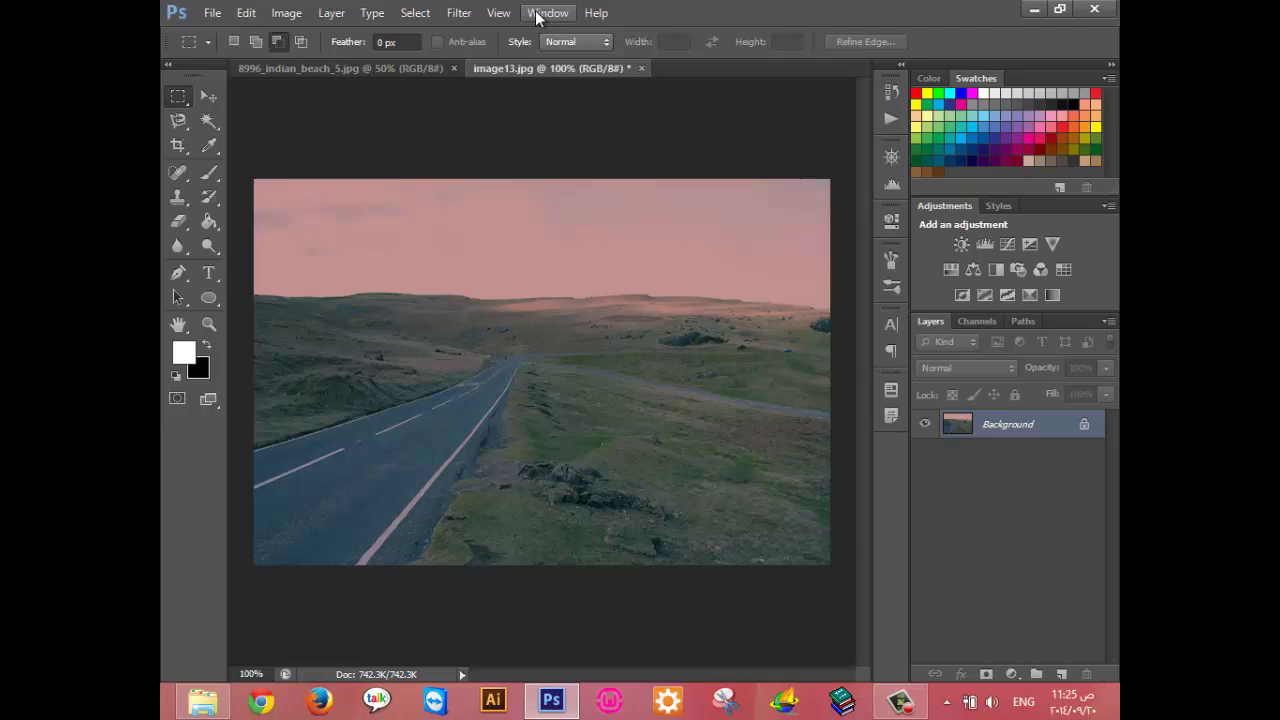
# Show the History panel from the Window menu and dock it with the right-hand panels.
pyautogui.click(545, 13)
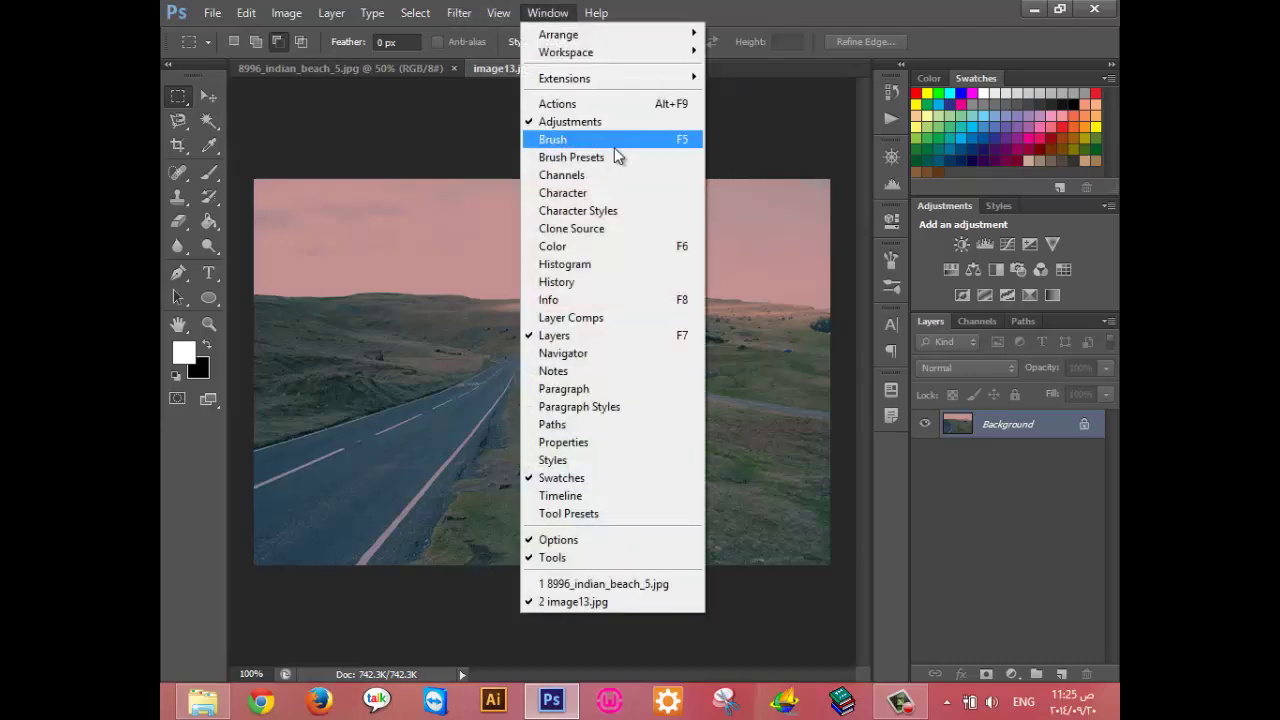
pyautogui.click(617, 282)
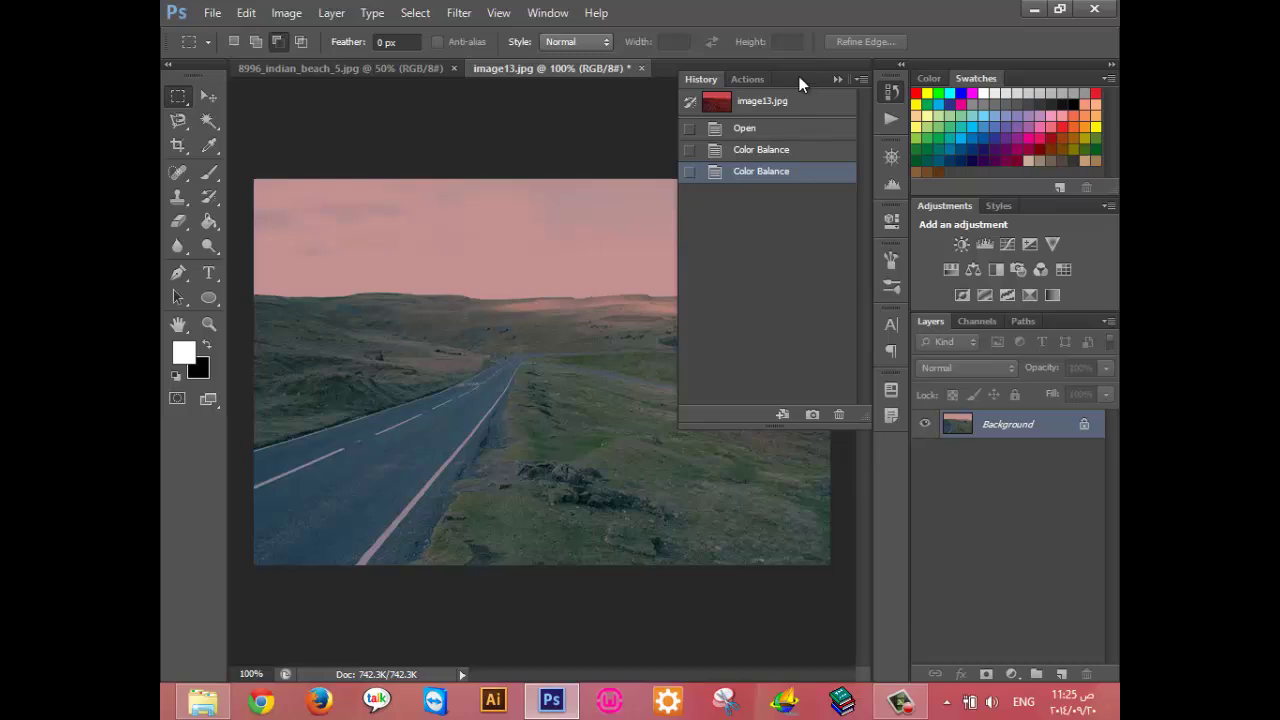
pyautogui.moveTo(798, 80); pyautogui.dragTo(1000, 200)
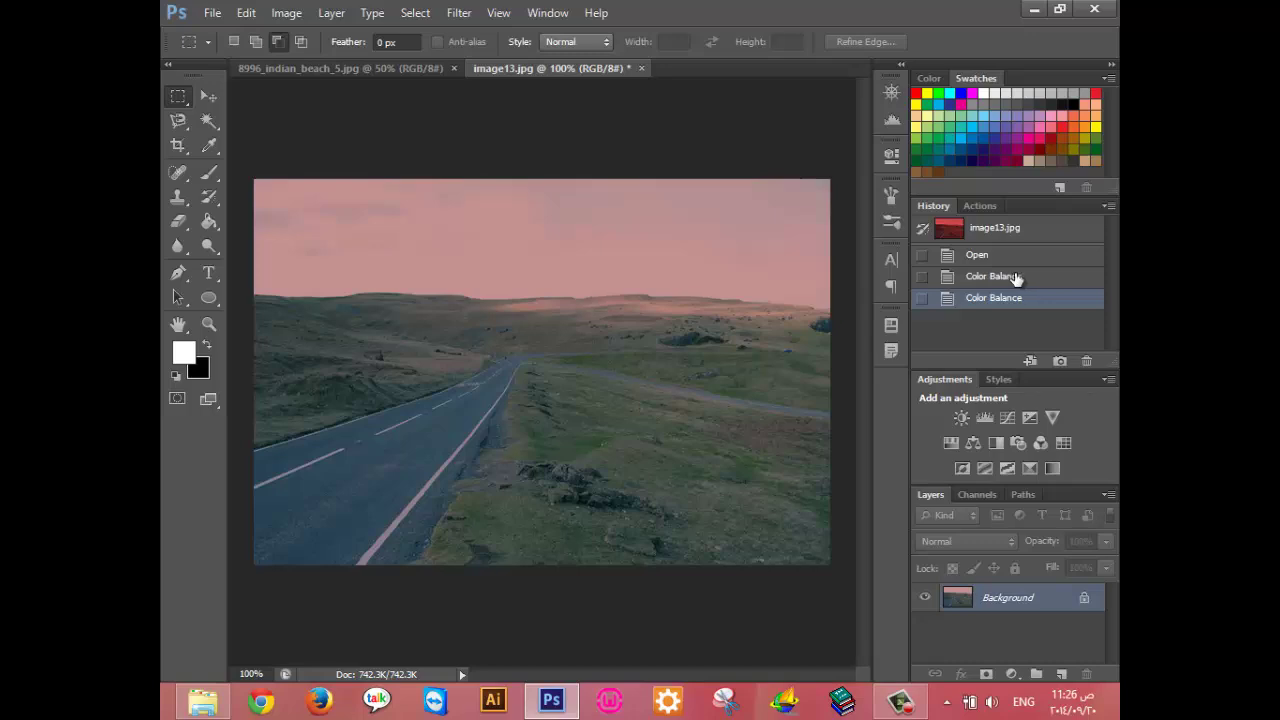
# Compare the original and colour-balanced history states, then step back to the original red image.
pyautogui.click(1000, 262)
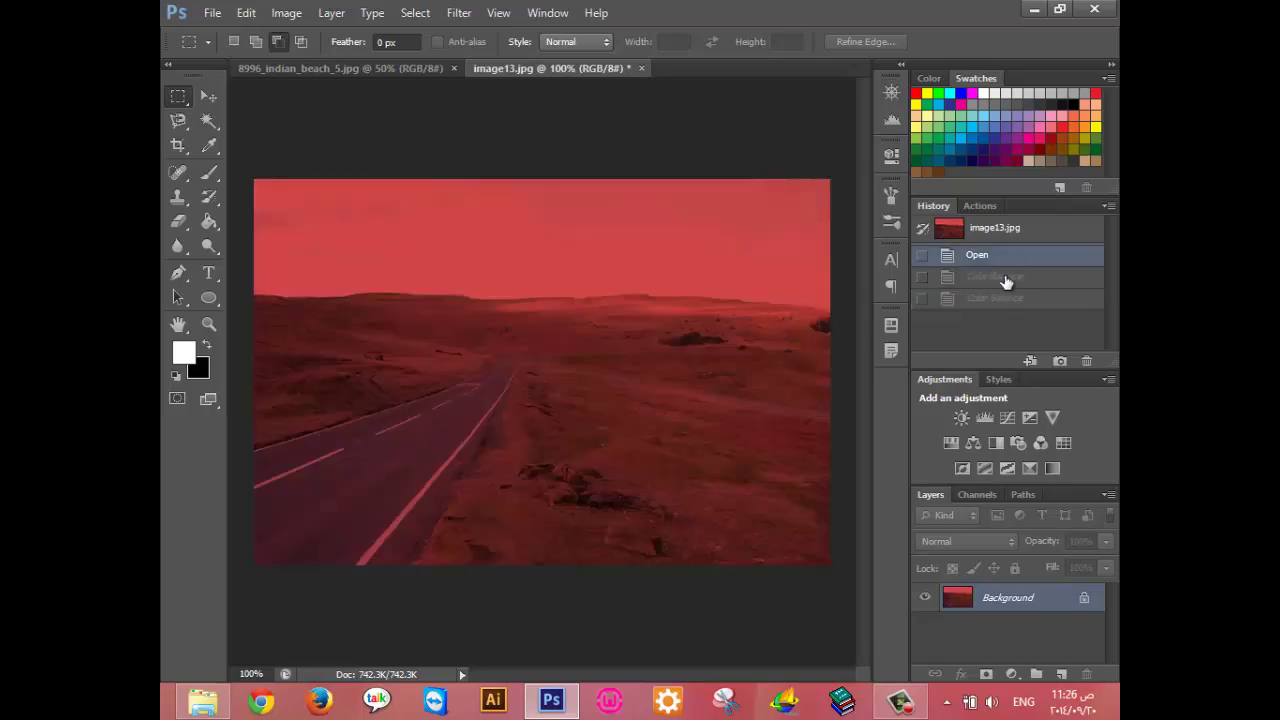
pyautogui.click(1010, 298)
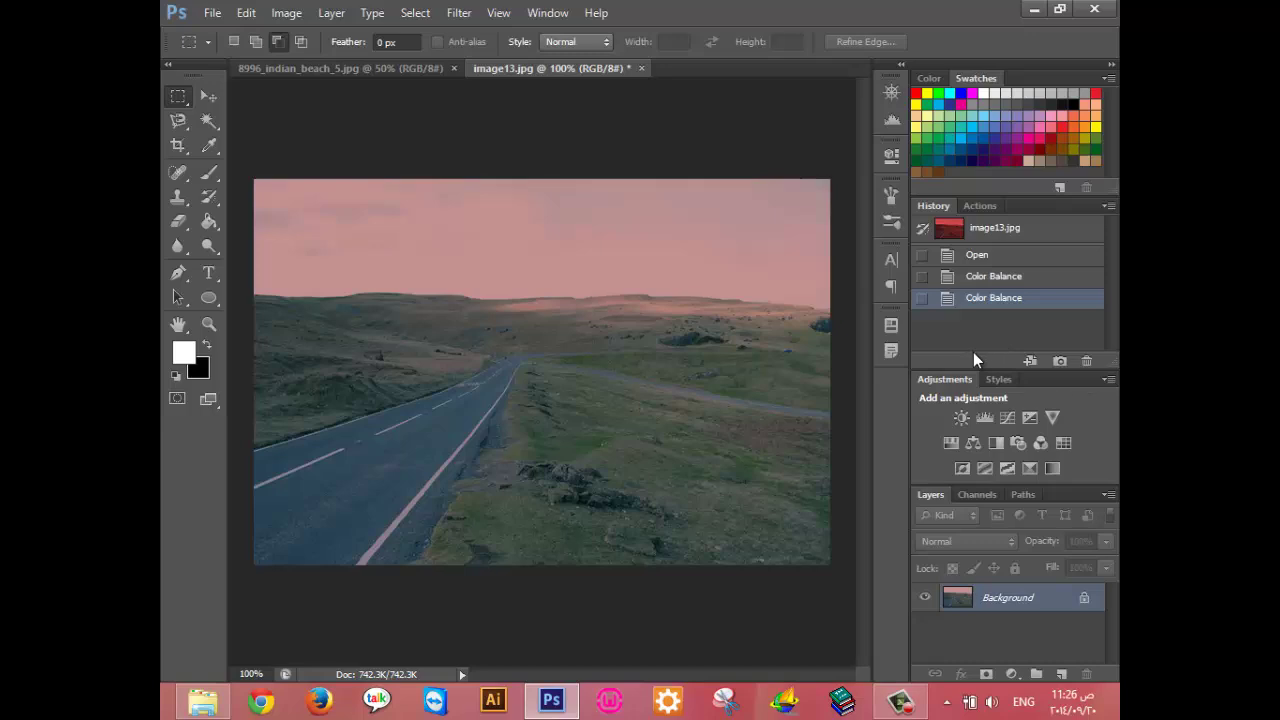
pyautogui.click(990, 257)
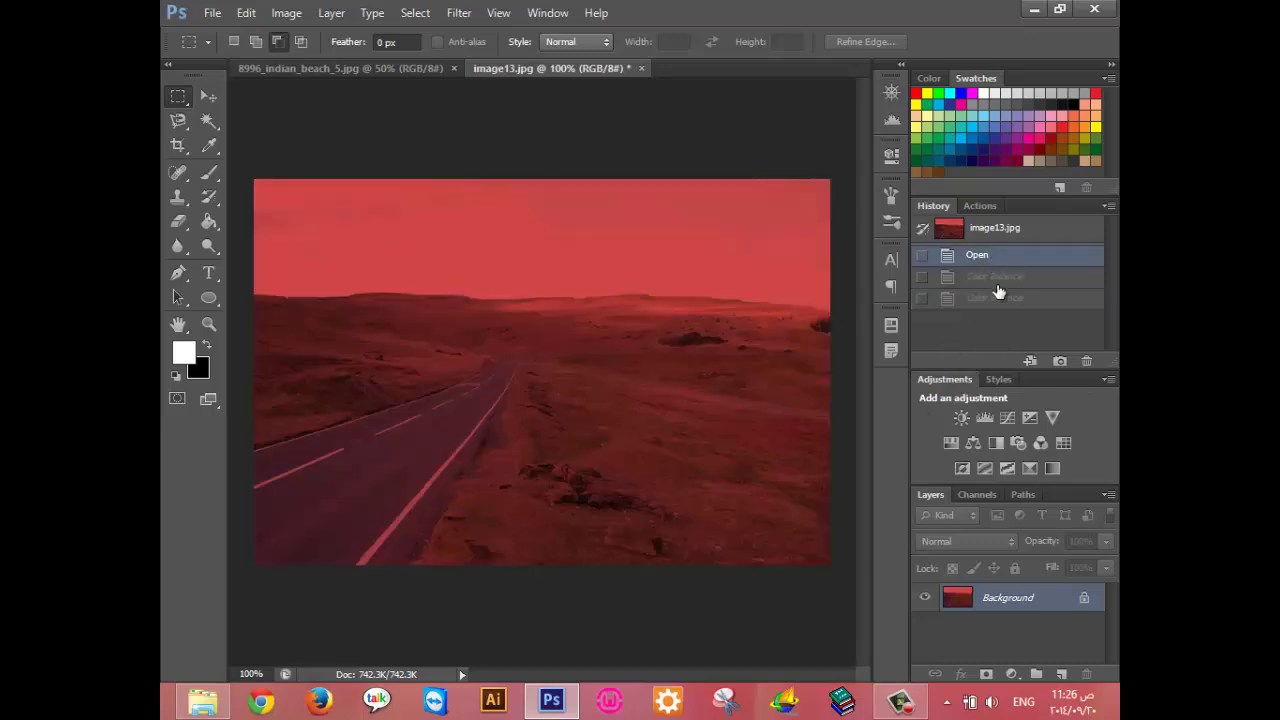
pyautogui.click(998, 298)
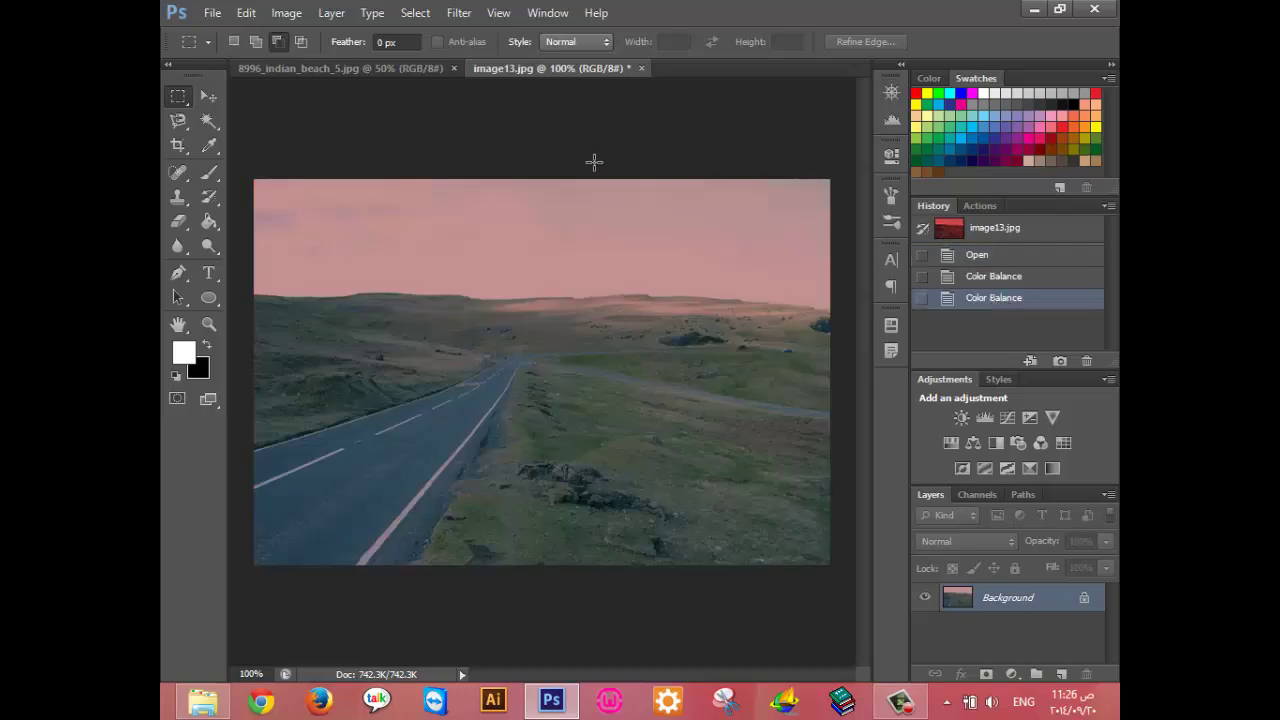
pyautogui.hotkey('ctrl', 'alt', 'z')
pyautogui.hotkey('ctrl', 'alt', 'z')
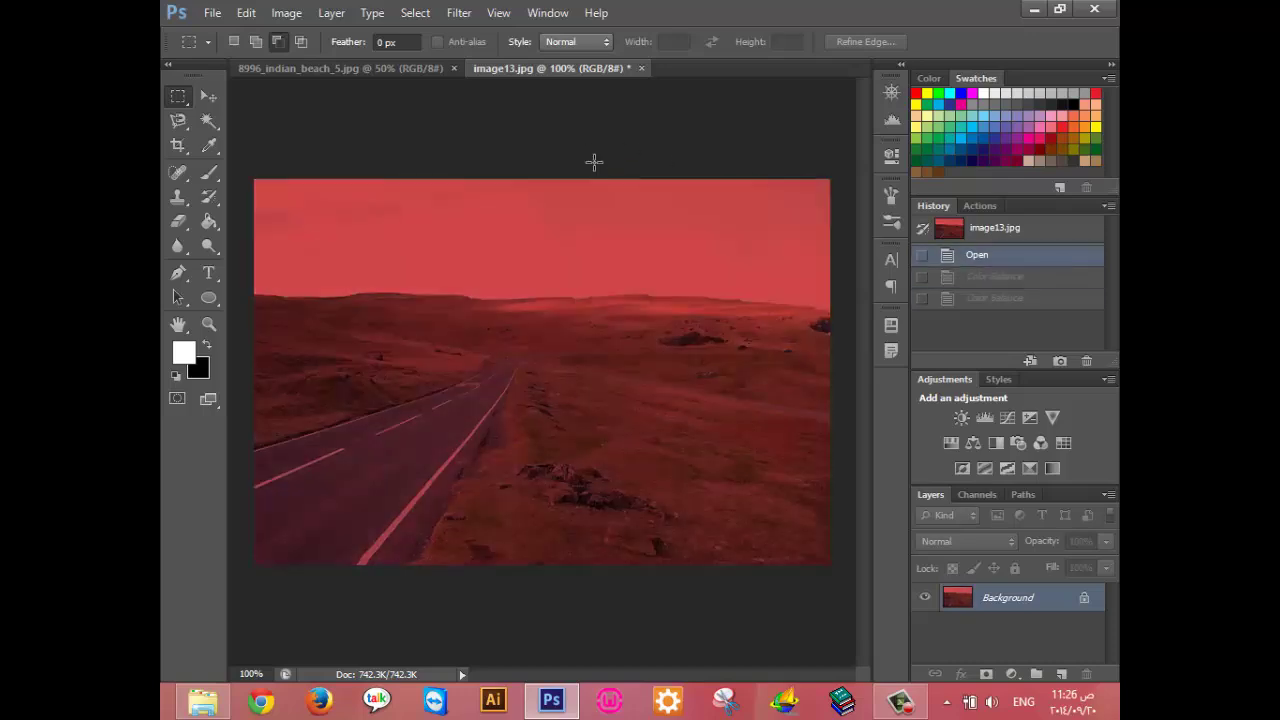
pyautogui.hotkey('ctrl', 'l')
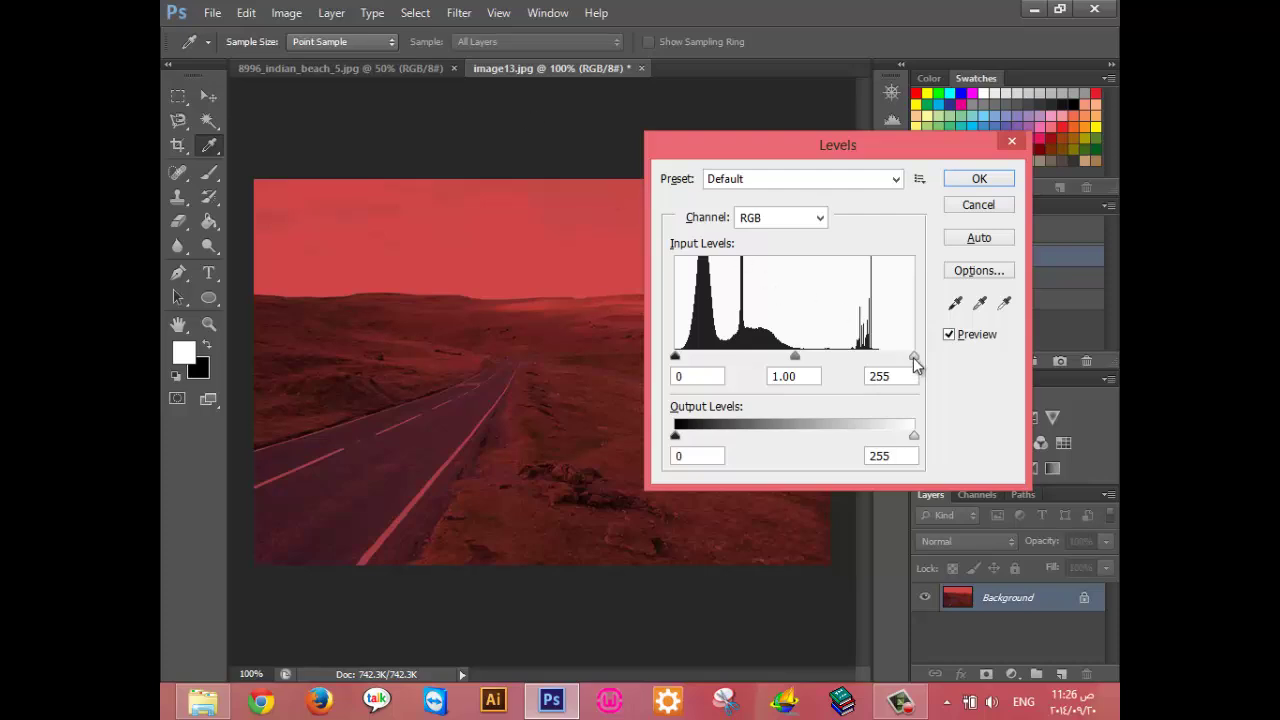
# Lower the white input level on the red road photo, cancel once, then redo and apply Levels.
pyautogui.moveTo(914, 356)
pyautogui.mouseDown()
pyautogui.moveTo(882, 357)
pyautogui.moveTo(921, 356)
pyautogui.moveTo(911, 361)
pyautogui.mouseUp()
pyautogui.click(954, 206)
pyautogui.moveTo(913, 356); pyautogui.dragTo(890, 356)
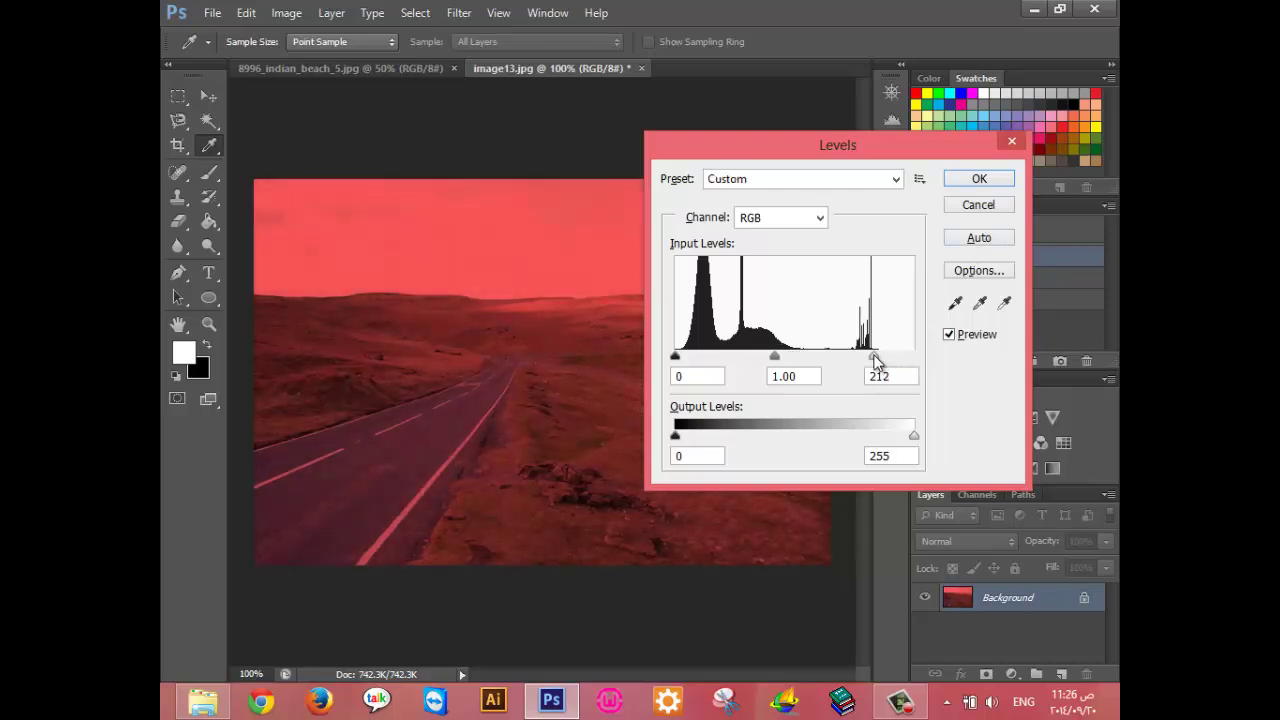
pyautogui.click(970, 179)
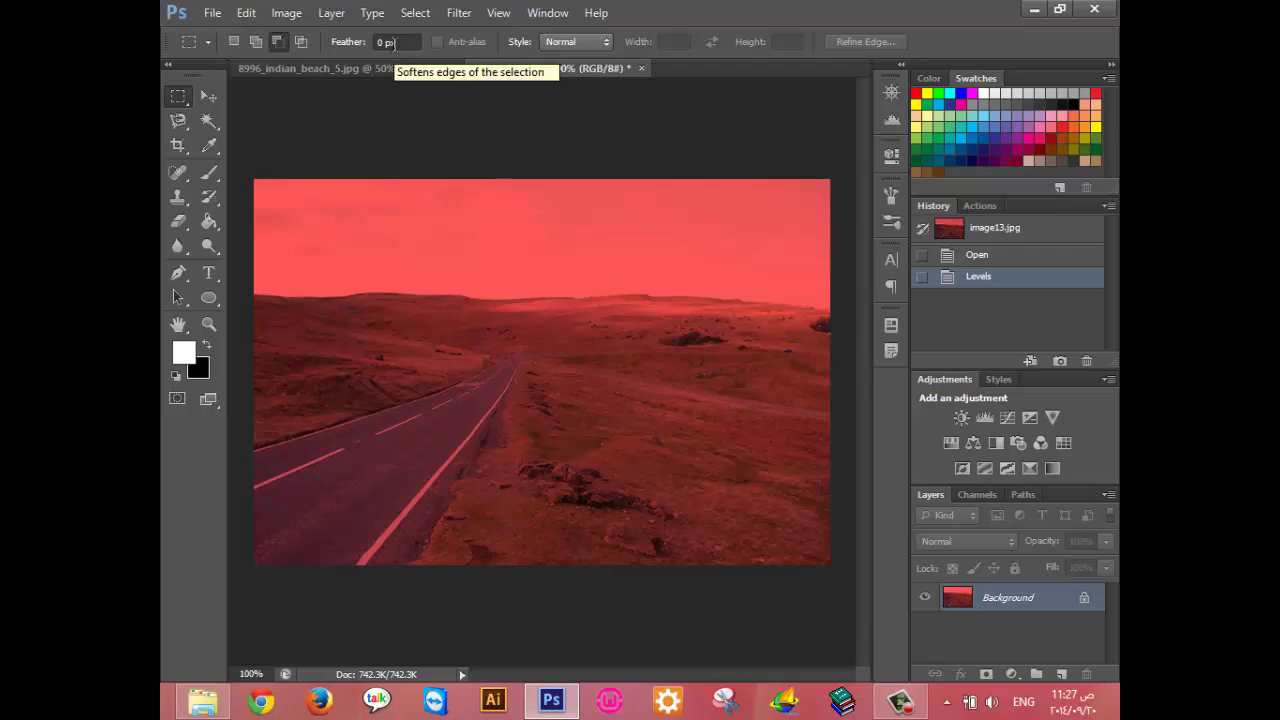
# Close image13.jpg without saving its changes.
pyautogui.click(287, 12)
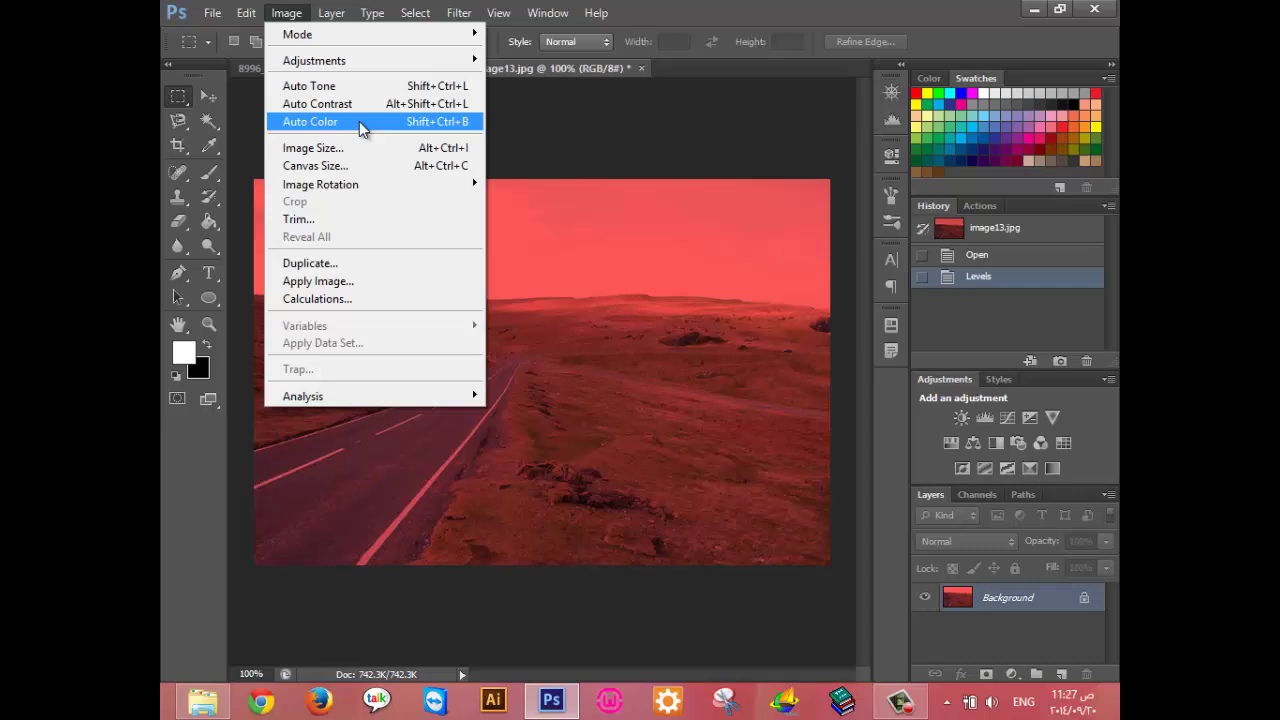
pyautogui.click(518, 122)
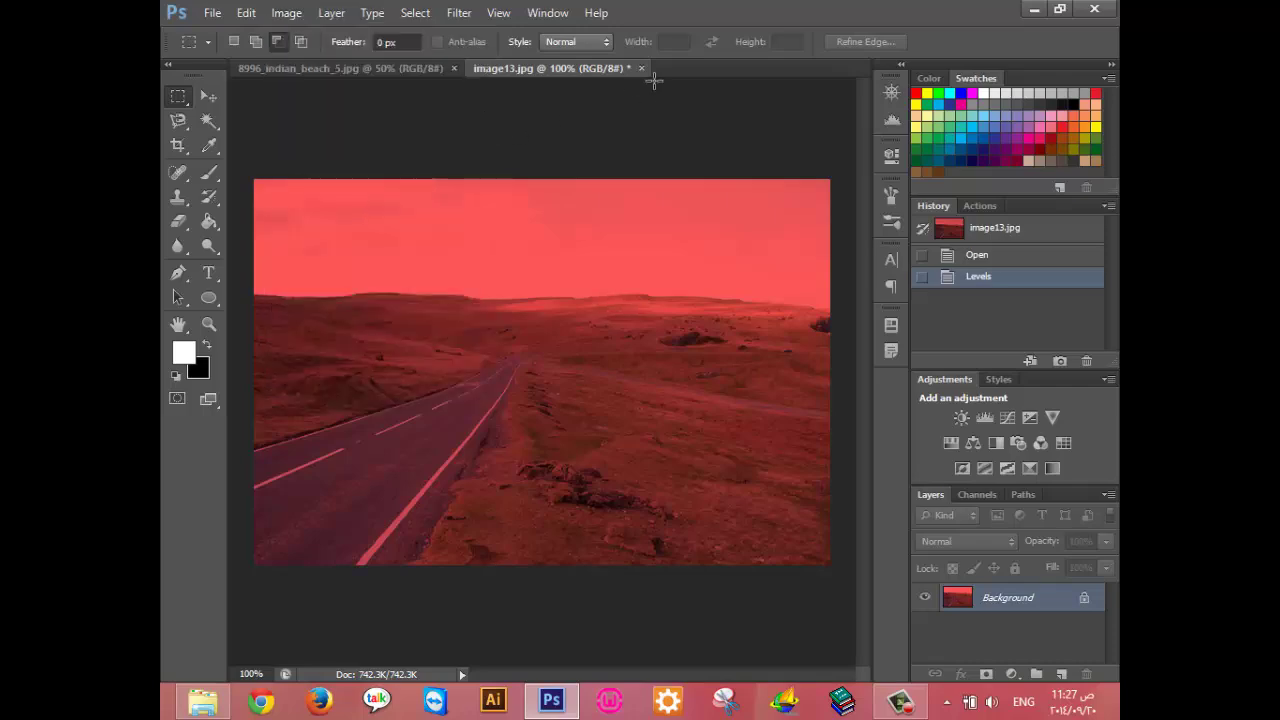
pyautogui.click(641, 68)
pyautogui.click(643, 274)
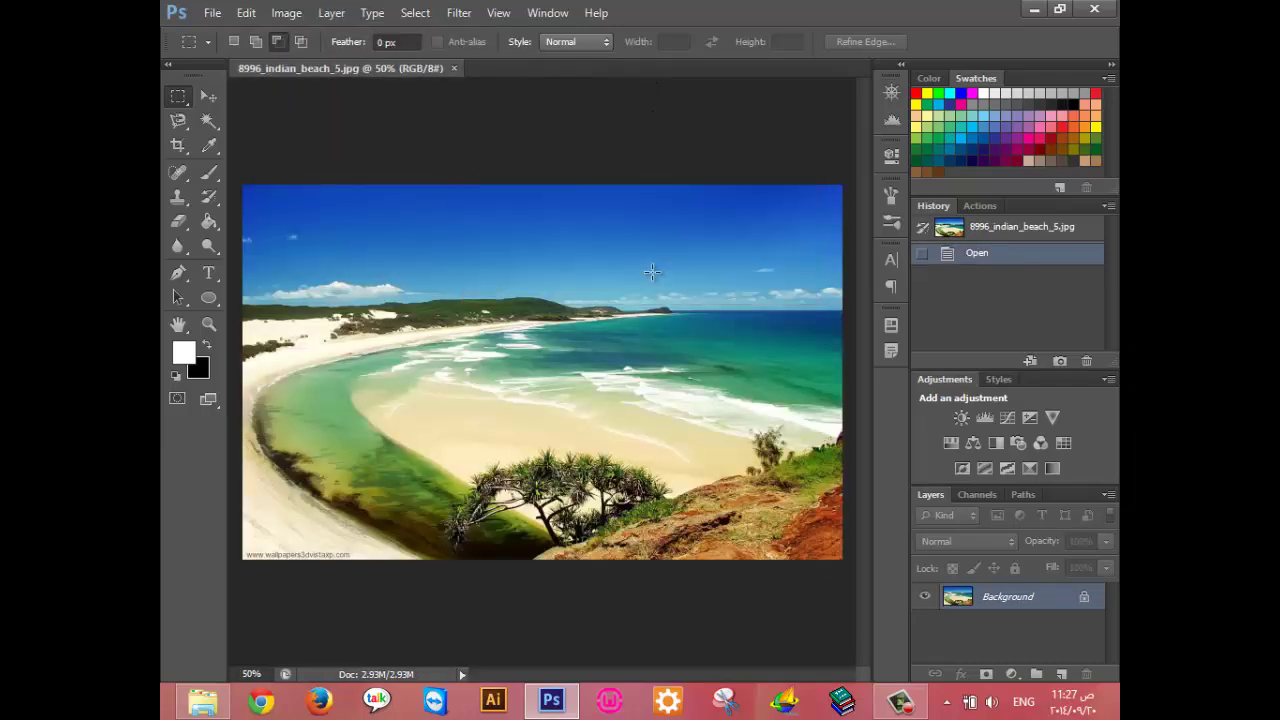
# Dismiss the Open dialog and browse Explorer to Images > Black And White.
pyautogui.hotkey('ctrl', 'o')
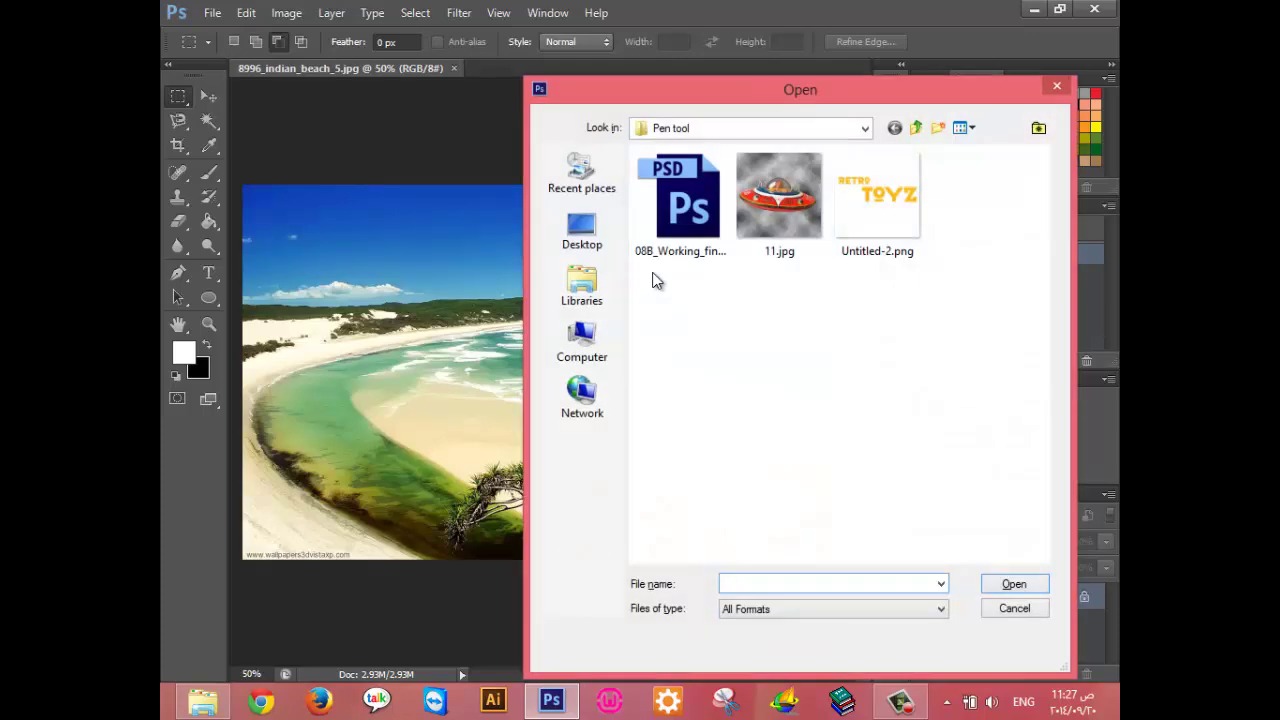
pyautogui.click(1060, 88)
pyautogui.click(203, 700)
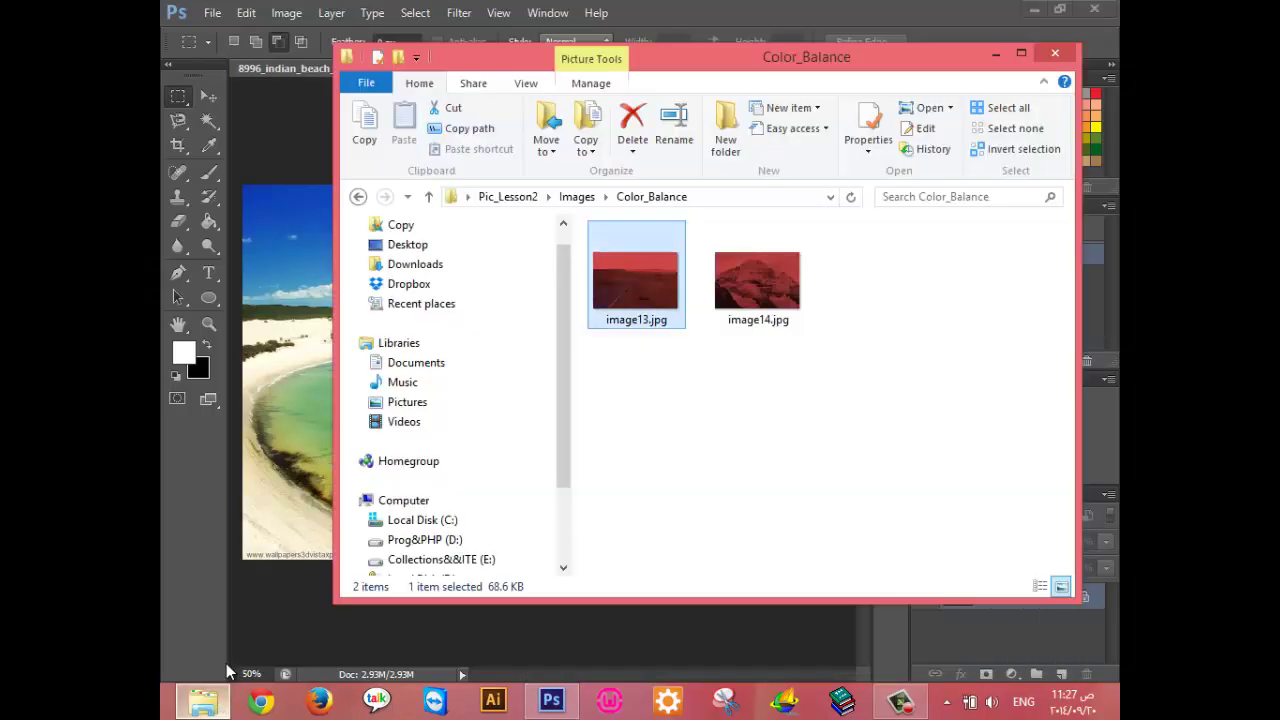
pyautogui.press('BackSpace')
pyautogui.press('Down')
pyautogui.press('Down')
pyautogui.press('Down')
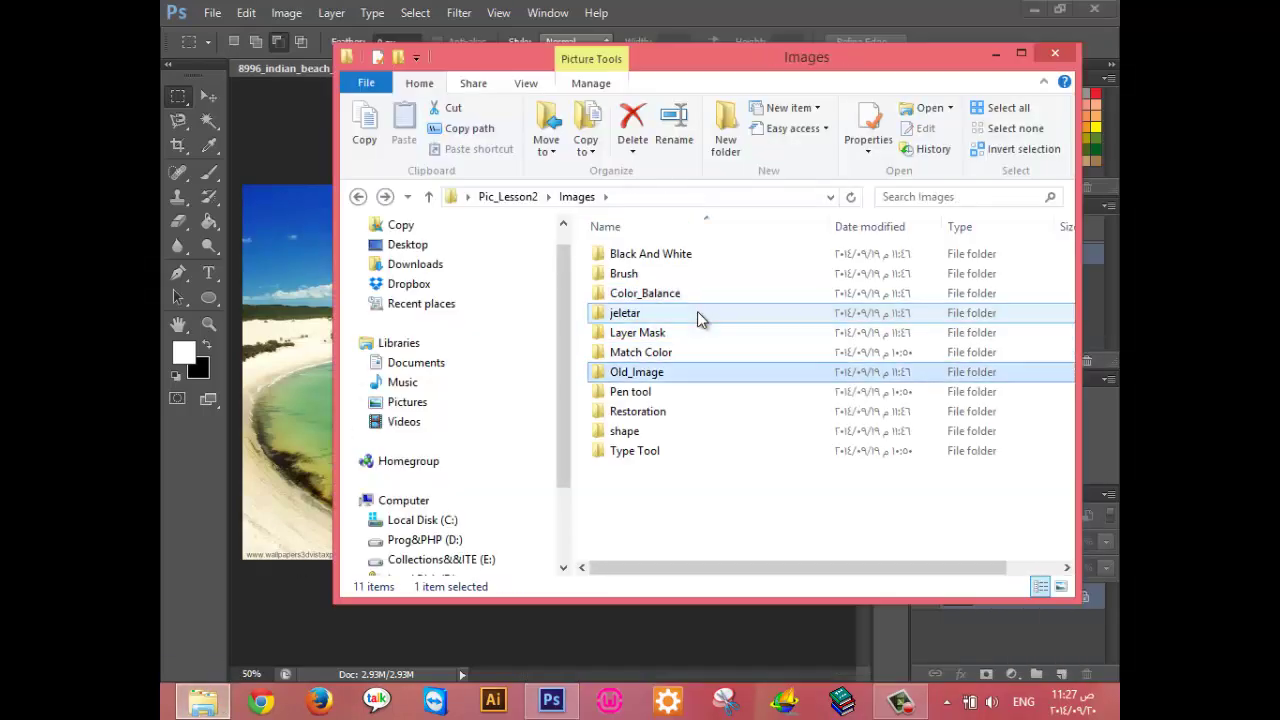
pyautogui.press('Up')
pyautogui.press('Up')
pyautogui.press('Up')
pyautogui.press('Up')
pyautogui.press('Up')
pyautogui.press('Up')
pyautogui.press('Return')
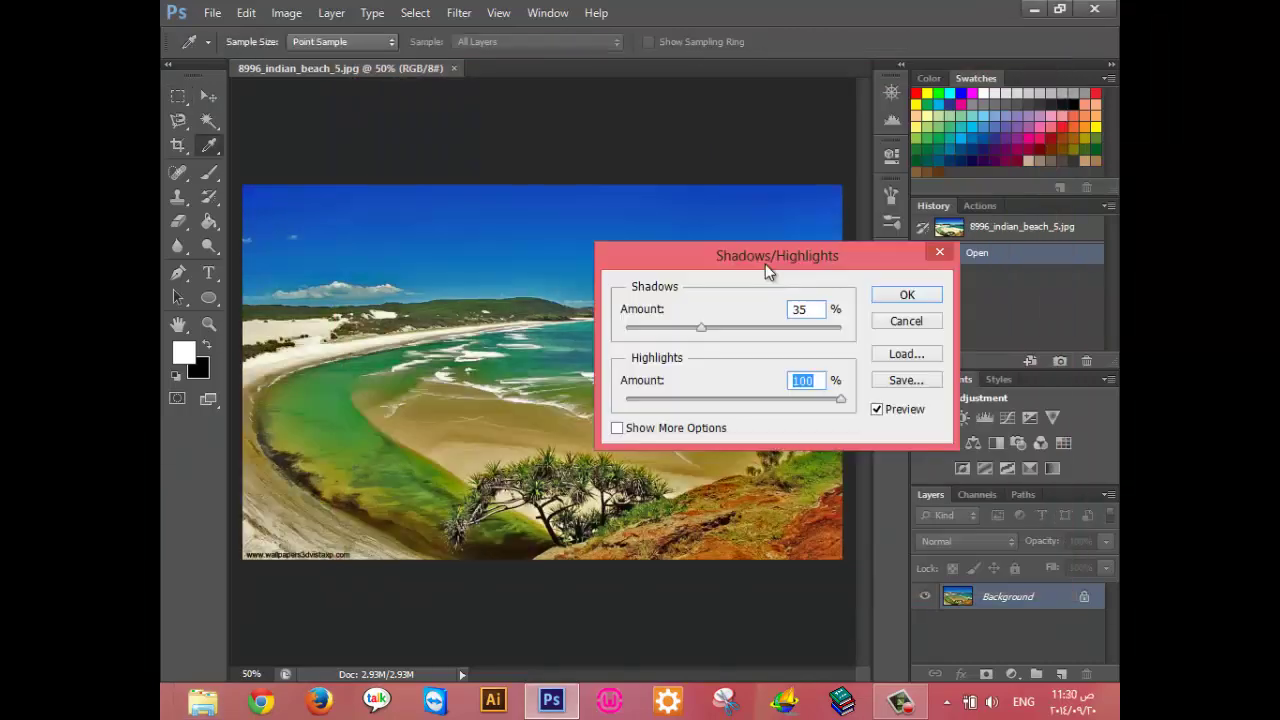
# Trial Shadows/Highlights amounts (shadows up to 100%), cancel, and return to the Levels slide.
pyautogui.moveTo(765, 264)
pyautogui.mouseDown()
pyautogui.moveTo(790, 238)
pyautogui.moveTo(754, 195)
pyautogui.mouseUp()
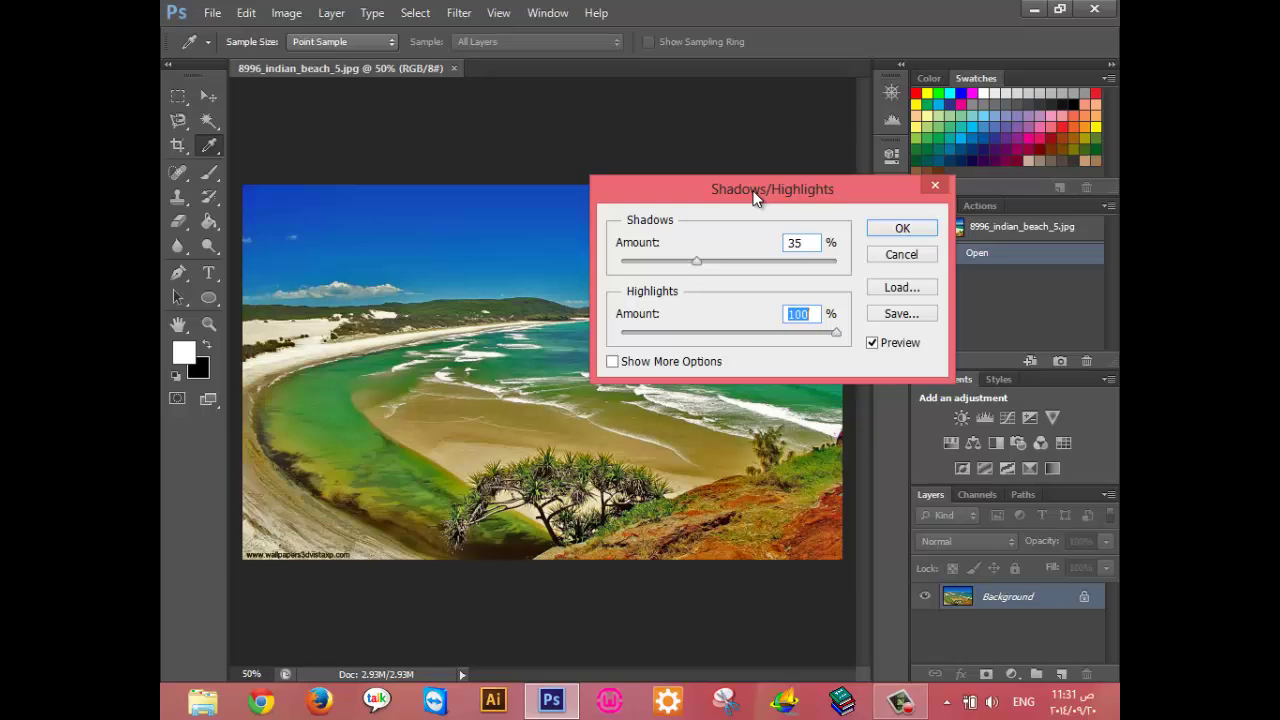
pyautogui.moveTo(835, 336)
pyautogui.mouseDown()
pyautogui.moveTo(657, 358)
pyautogui.moveTo(781, 342)
pyautogui.moveTo(561, 331)
pyautogui.moveTo(705, 334)
pyautogui.moveTo(631, 349)
pyautogui.moveTo(841, 337)
pyautogui.mouseUp()
pyautogui.moveTo(697, 260)
pyautogui.mouseDown()
pyautogui.moveTo(861, 267)
pyautogui.moveTo(561, 261)
pyautogui.moveTo(916, 295)
pyautogui.mouseUp()
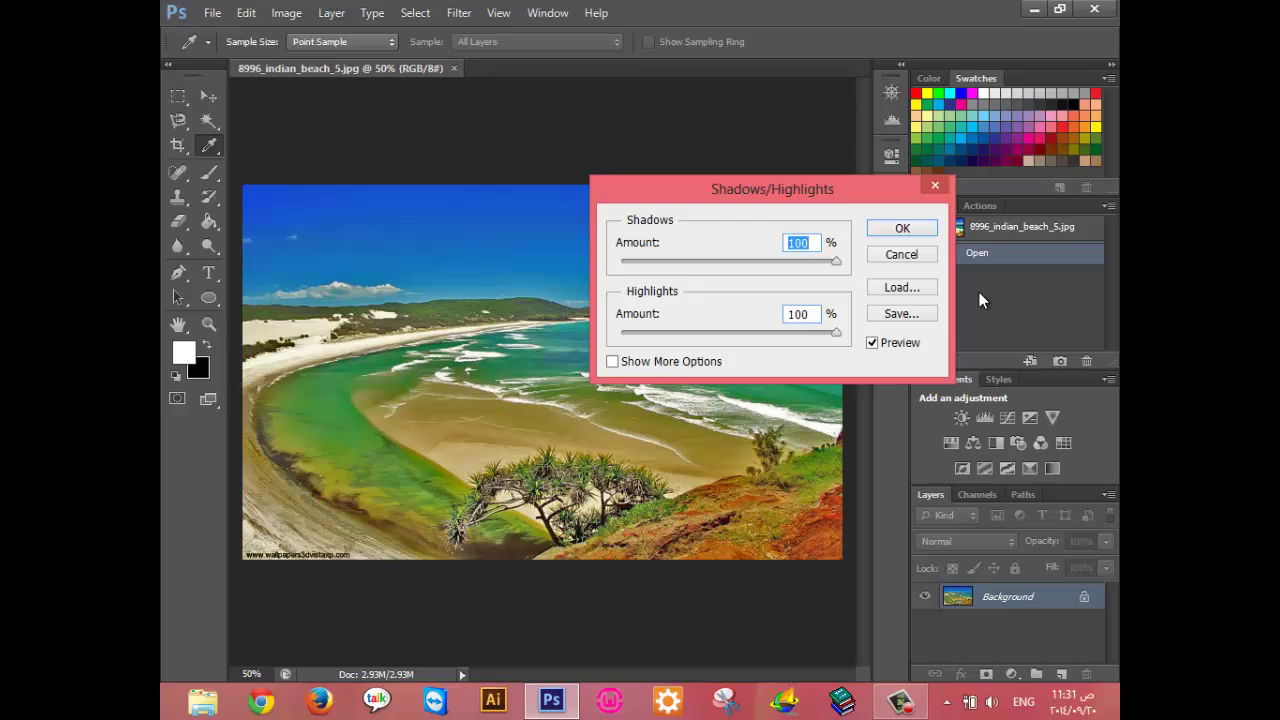
pyautogui.click(915, 264)
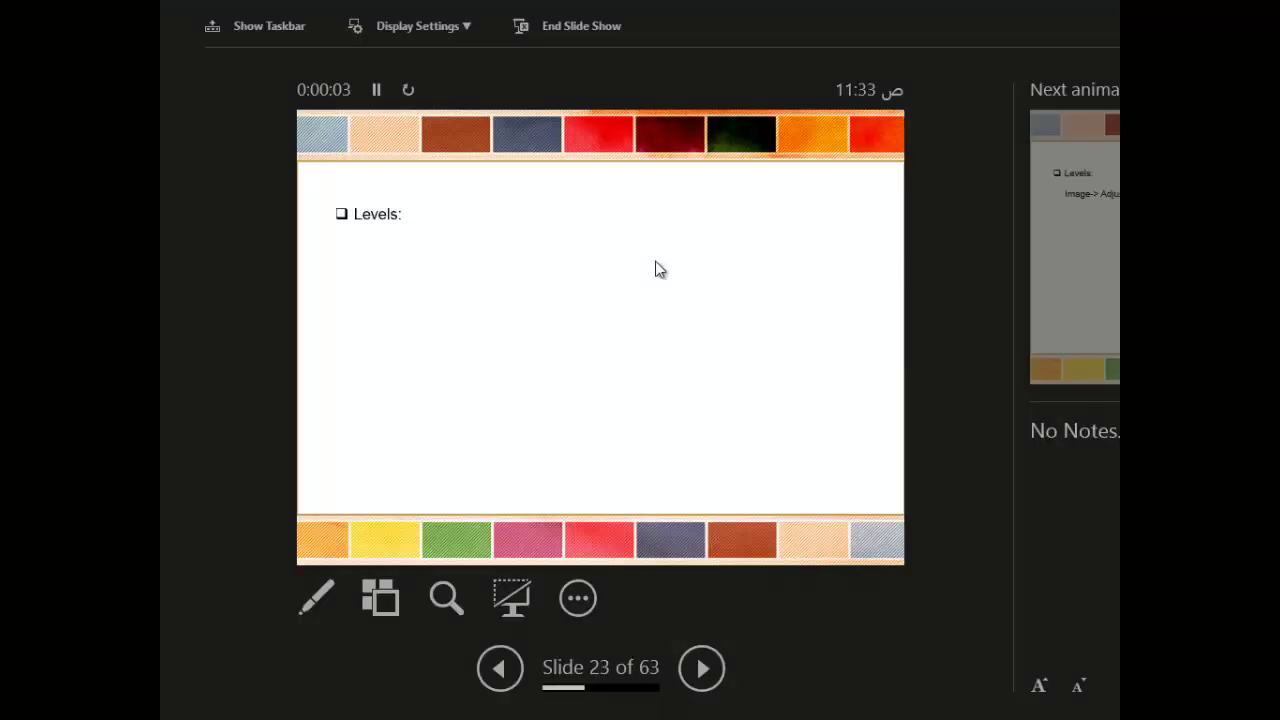
pyautogui.click(655, 268)
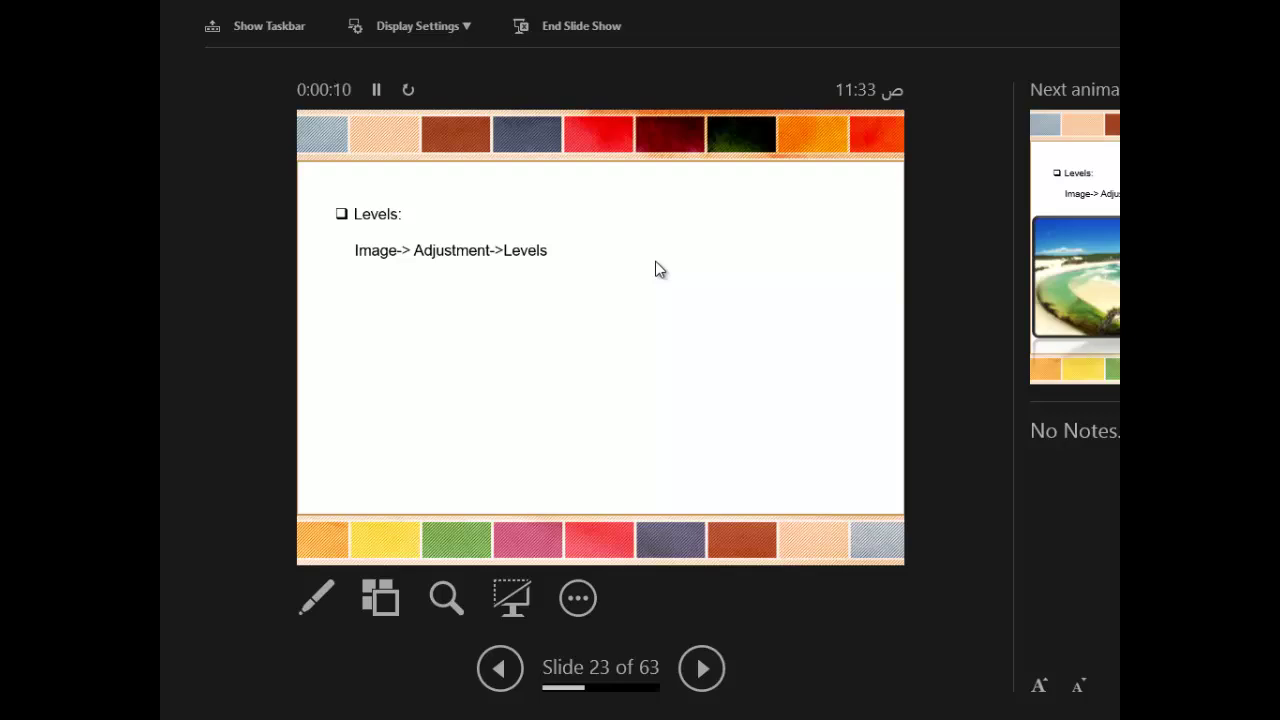
# Step through the Levels, beach photo and Shadows/Highlights slides, revealing each example.
pyautogui.click(658, 268)
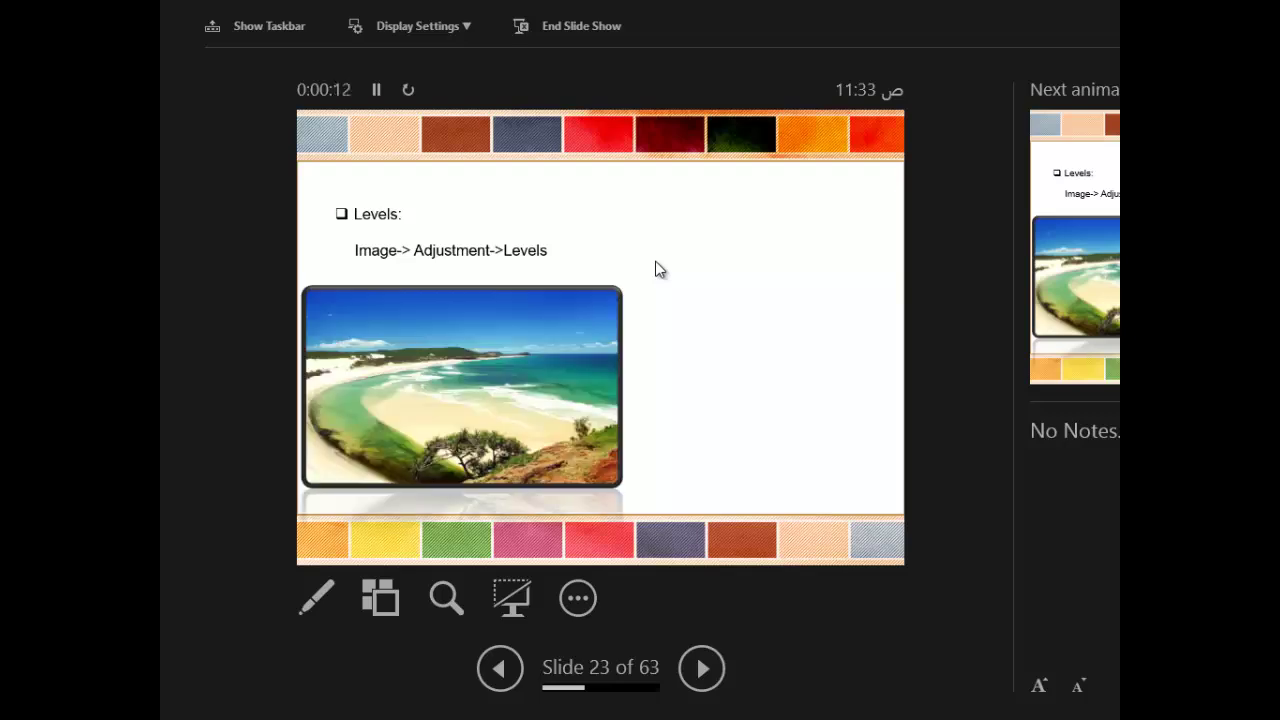
pyautogui.click(658, 268)
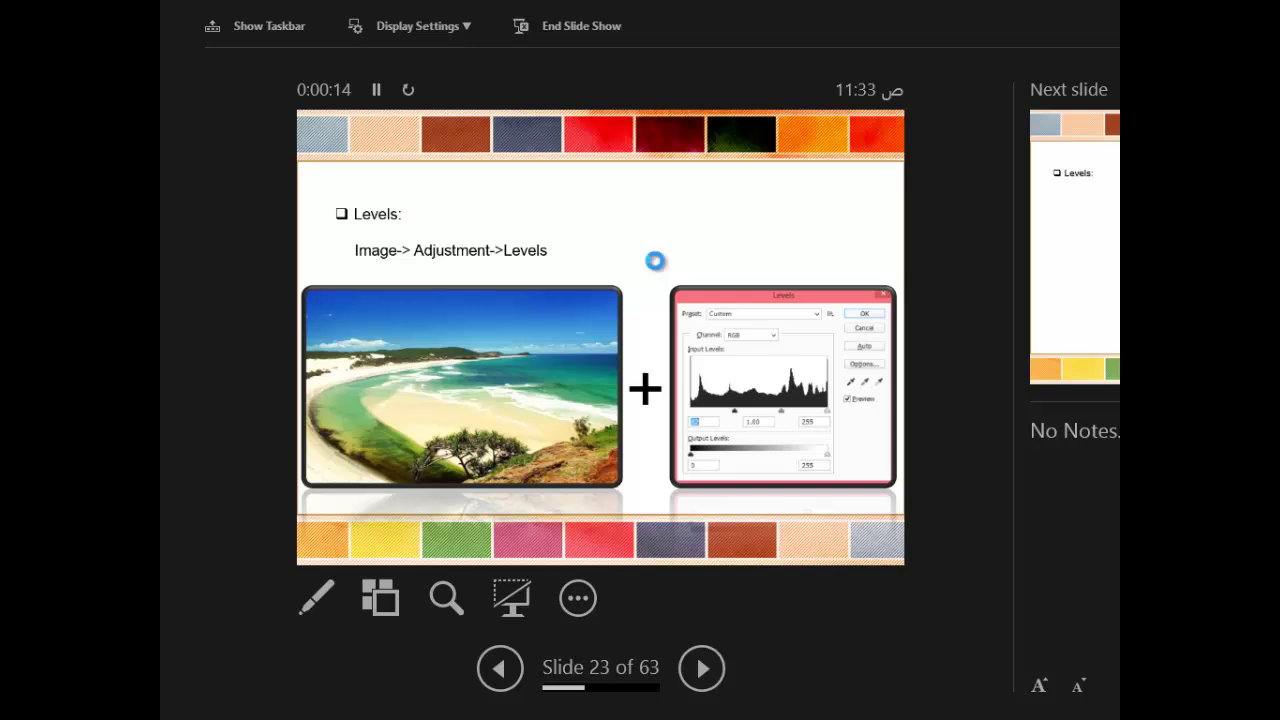
pyautogui.click(658, 268)
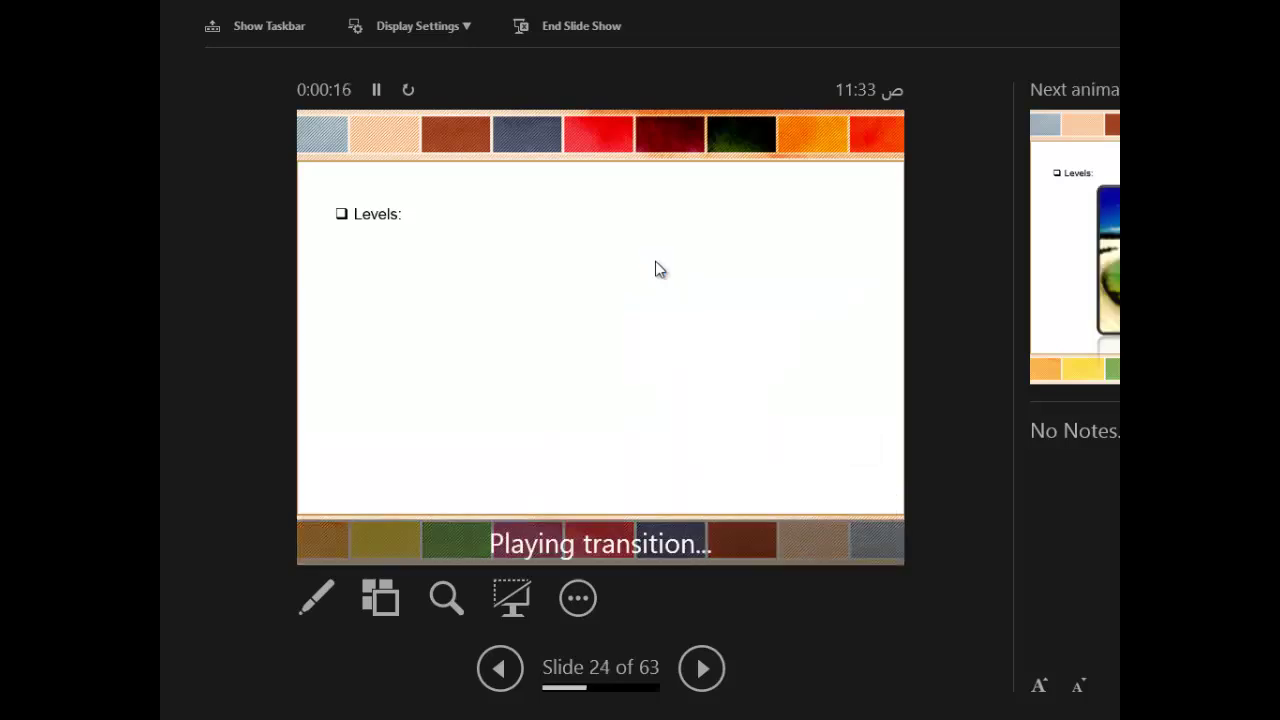
pyautogui.click(656, 263)
pyautogui.click(656, 263)
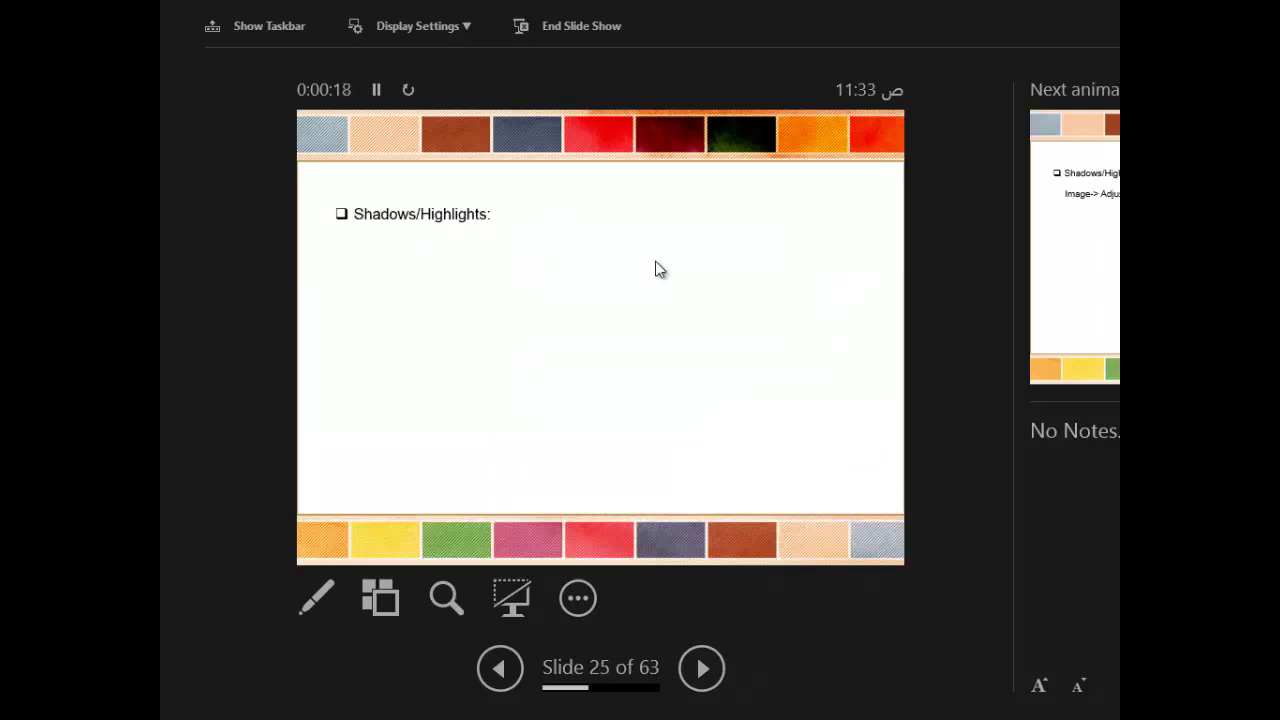
pyautogui.click(657, 265)
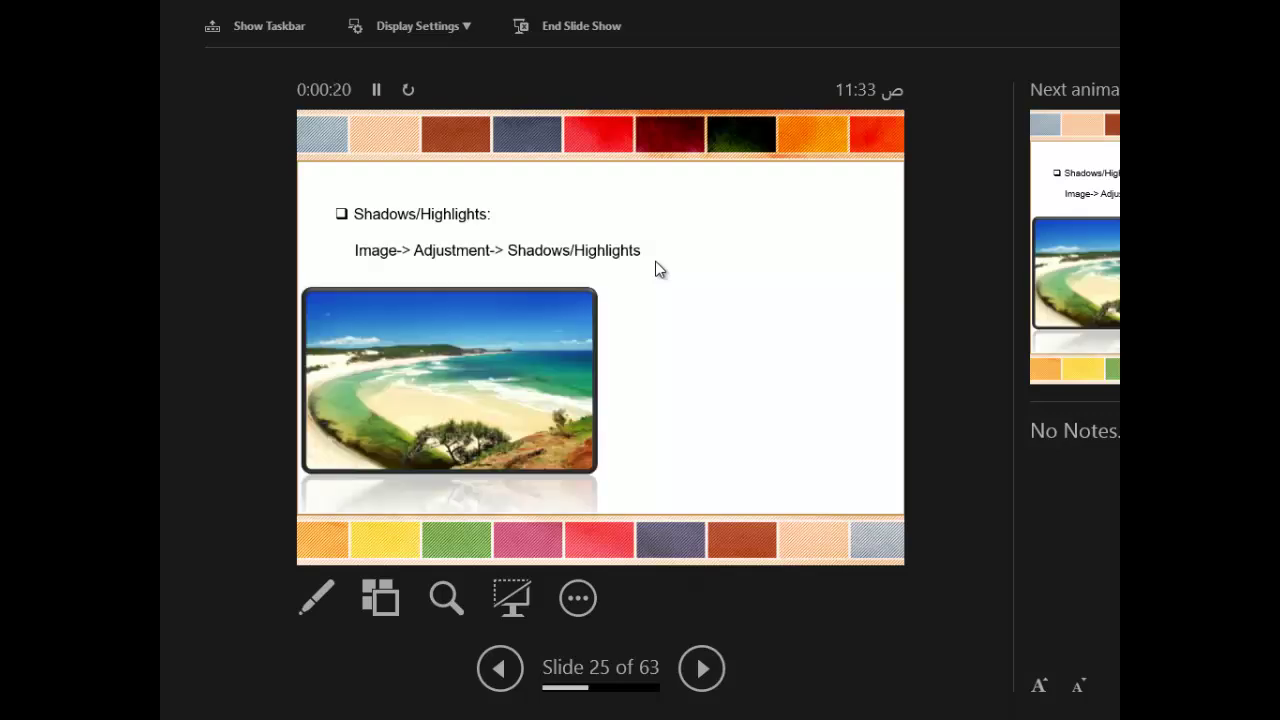
pyautogui.click(657, 268)
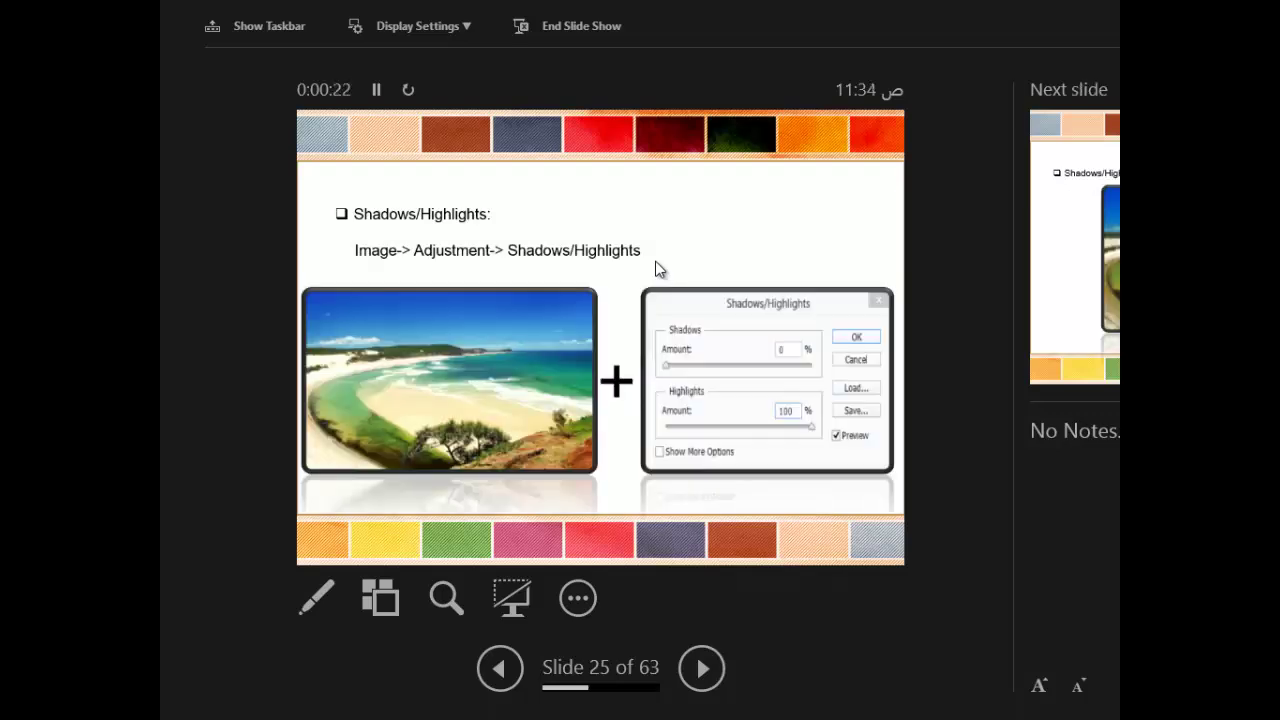
pyautogui.click(657, 268)
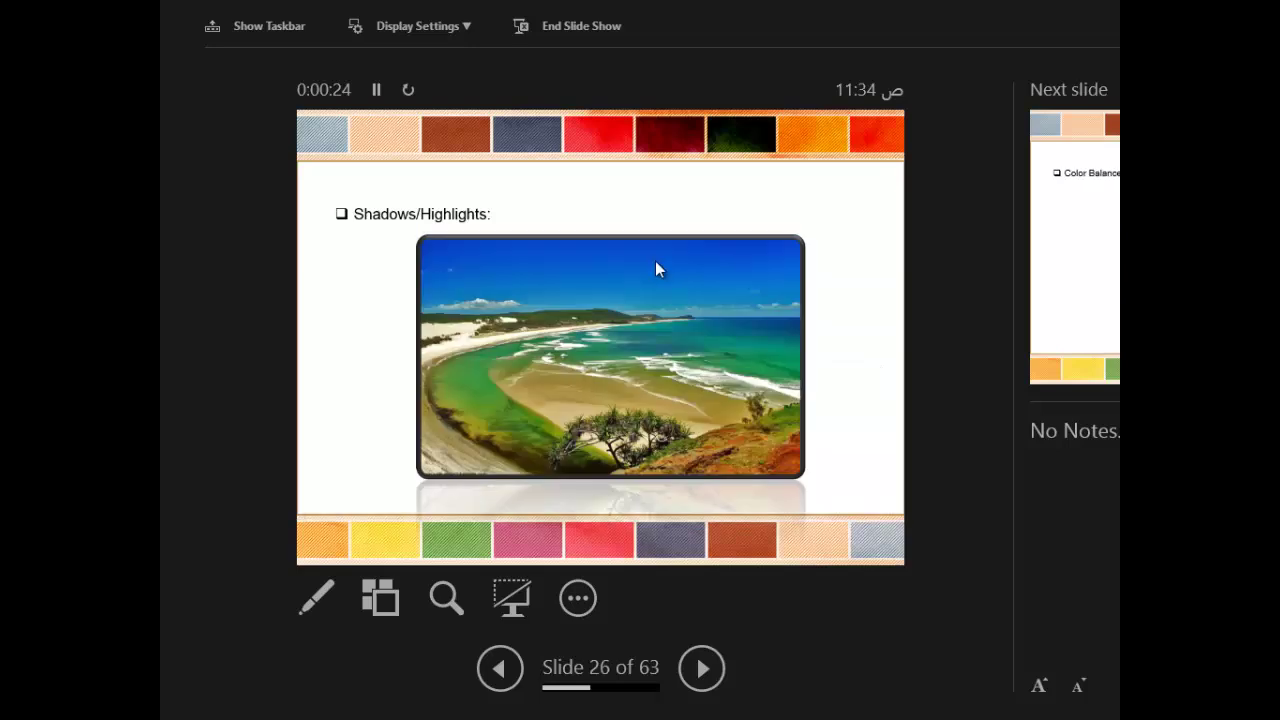
# Reveal the Color Balance slides with the mountain image, dialog example and road photo.
pyautogui.click(656, 264)
pyautogui.click(657, 268)
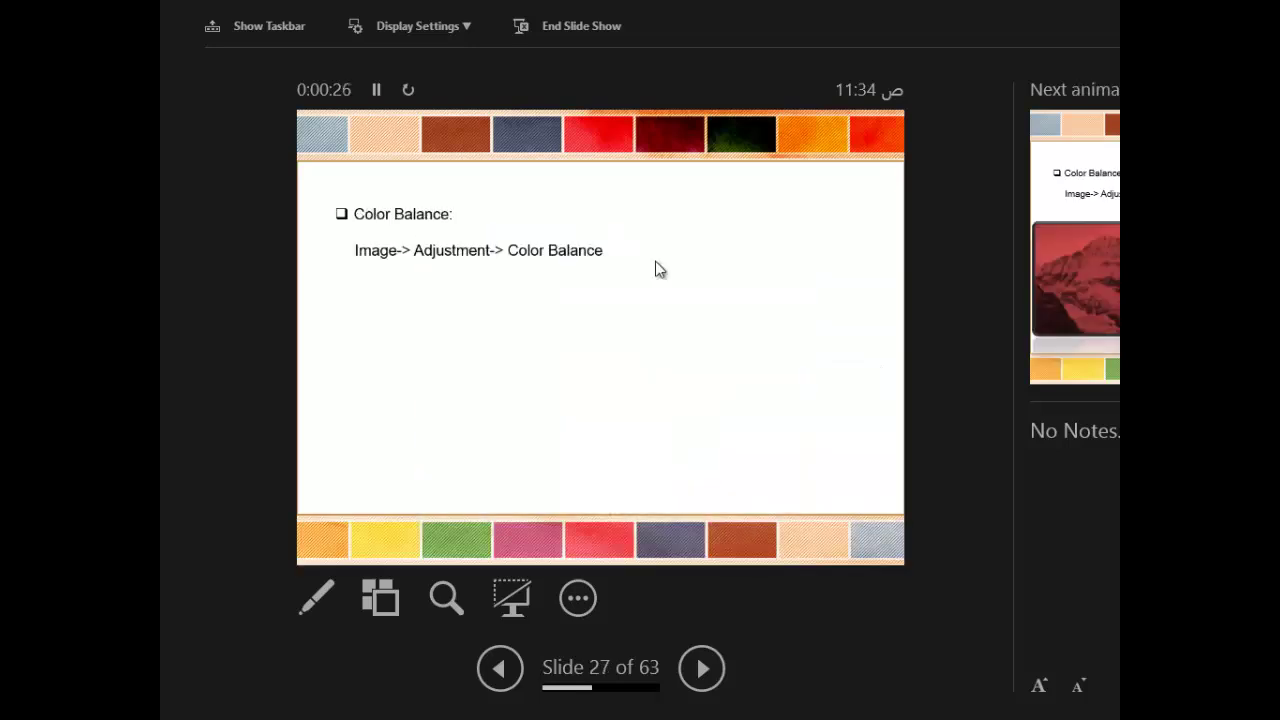
pyautogui.click(657, 268)
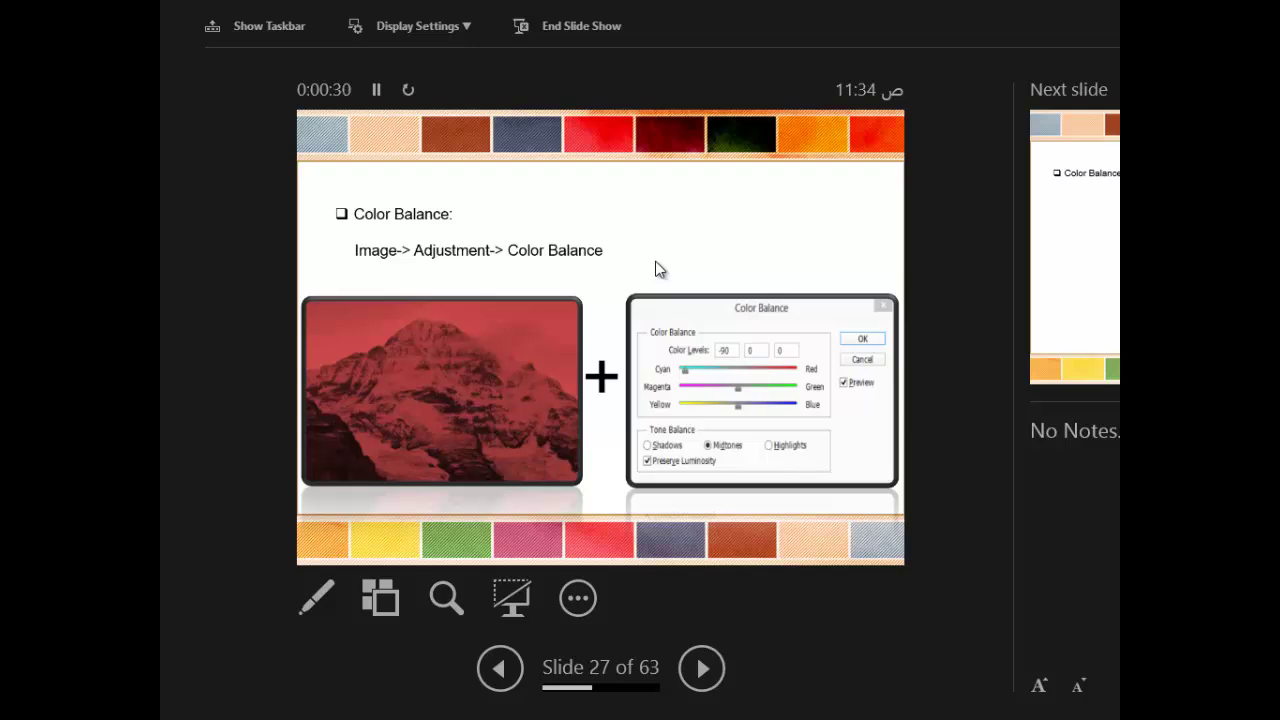
pyautogui.click(657, 268)
pyautogui.click(657, 268)
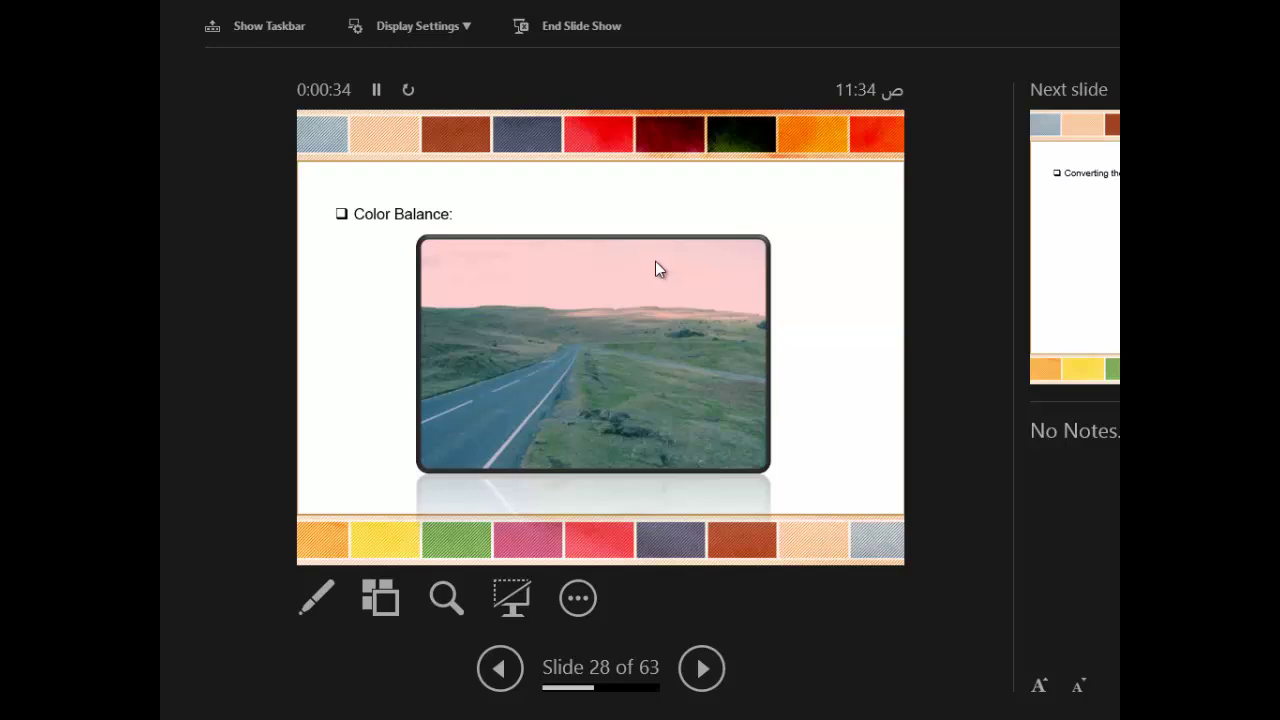
# Present slide 29's Desaturate menu path and beach images, then return to Photoshop.
pyautogui.click(655, 261)
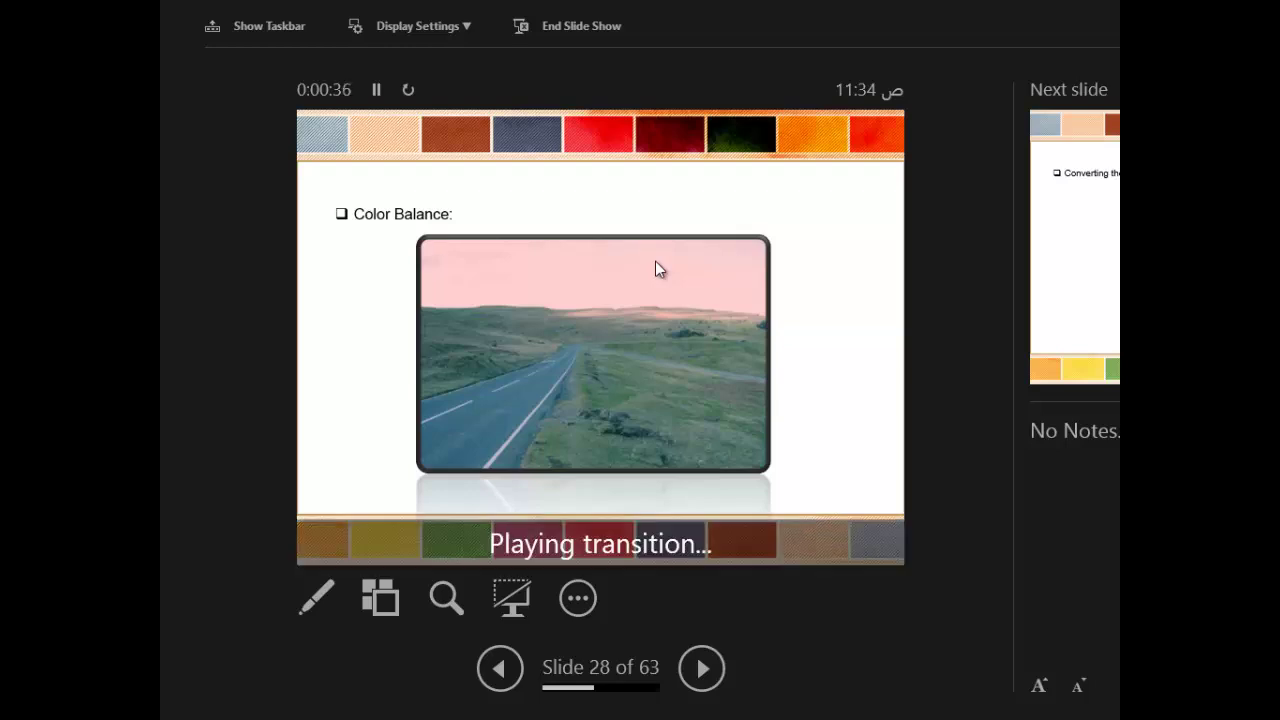
pyautogui.click(658, 268)
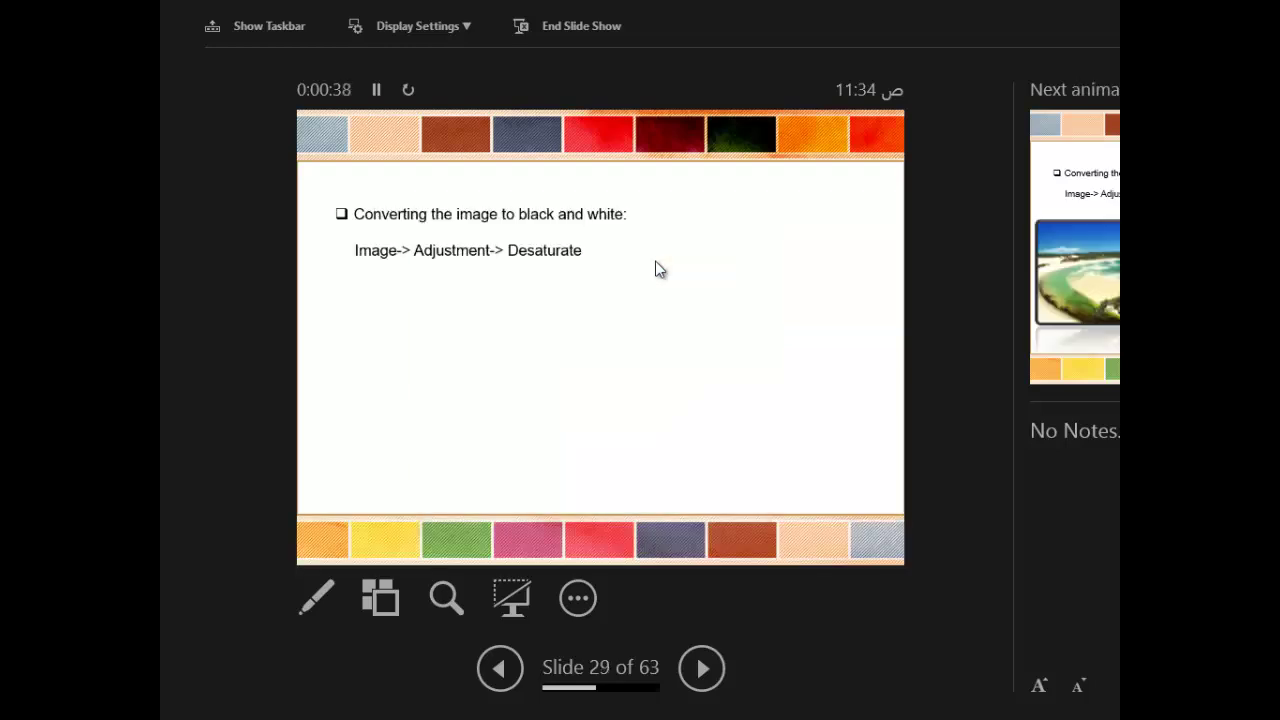
pyautogui.click(658, 268)
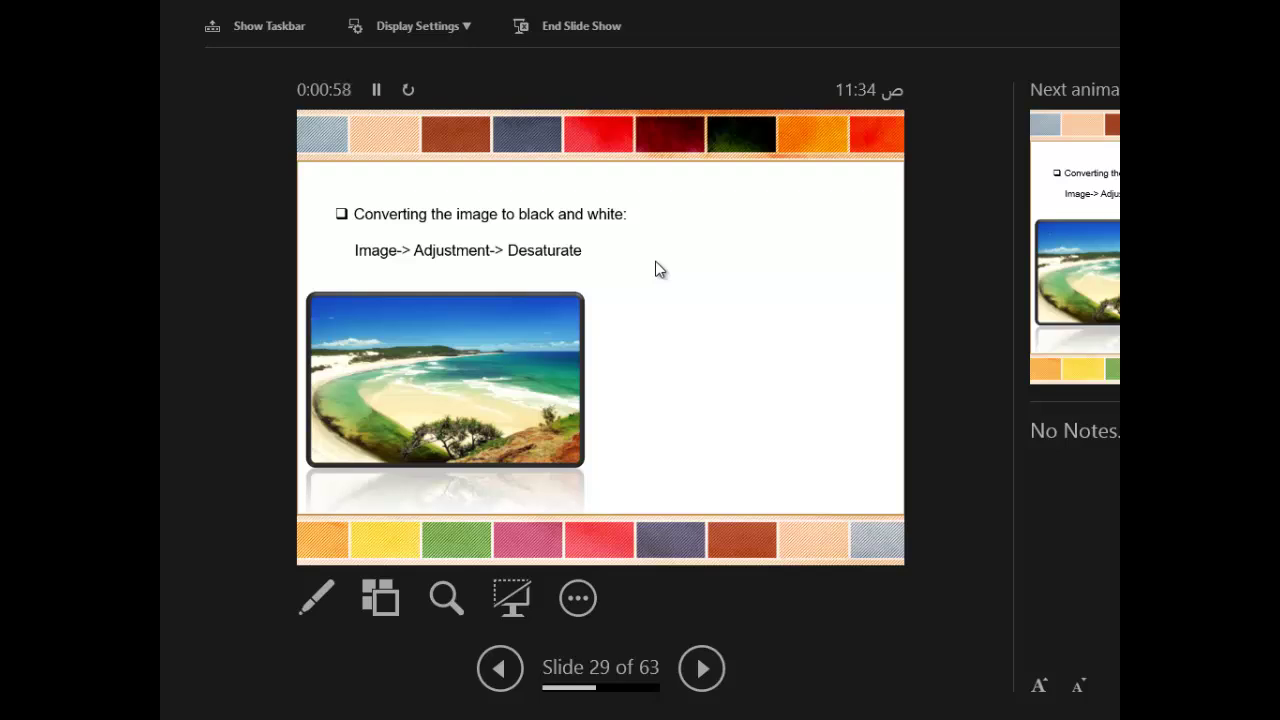
pyautogui.click(659, 268)
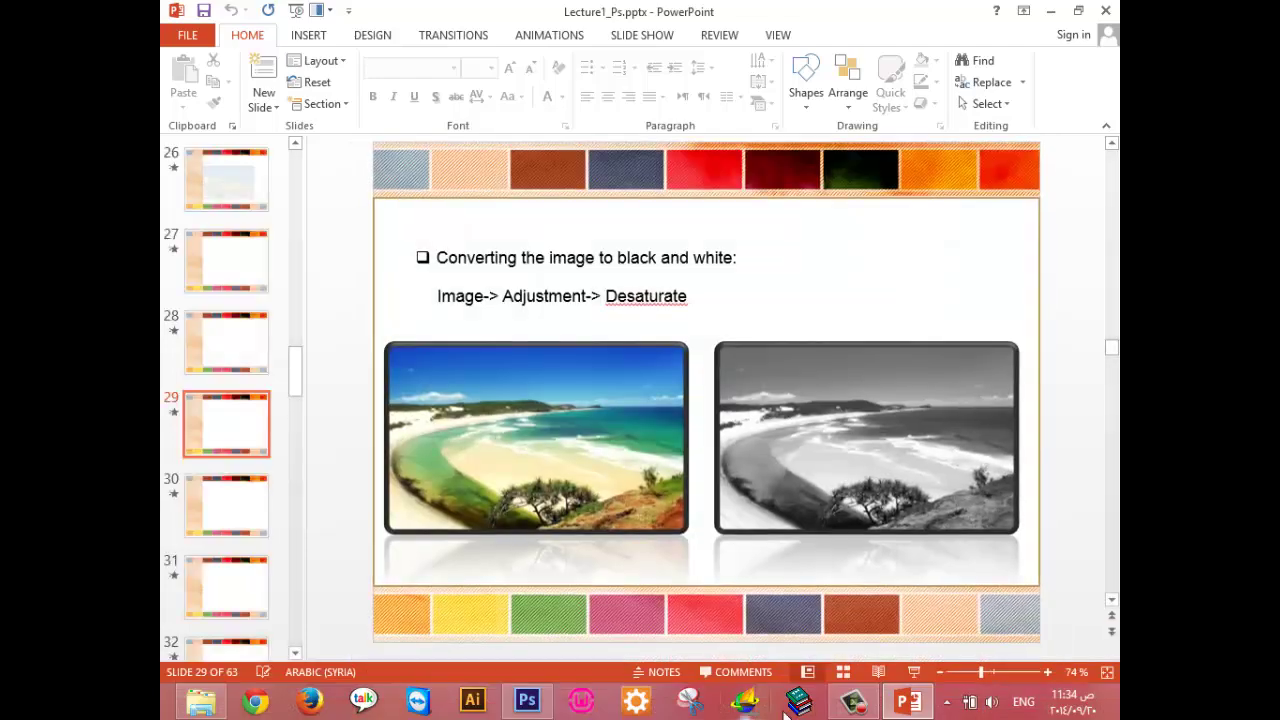
pyautogui.click(527, 700)
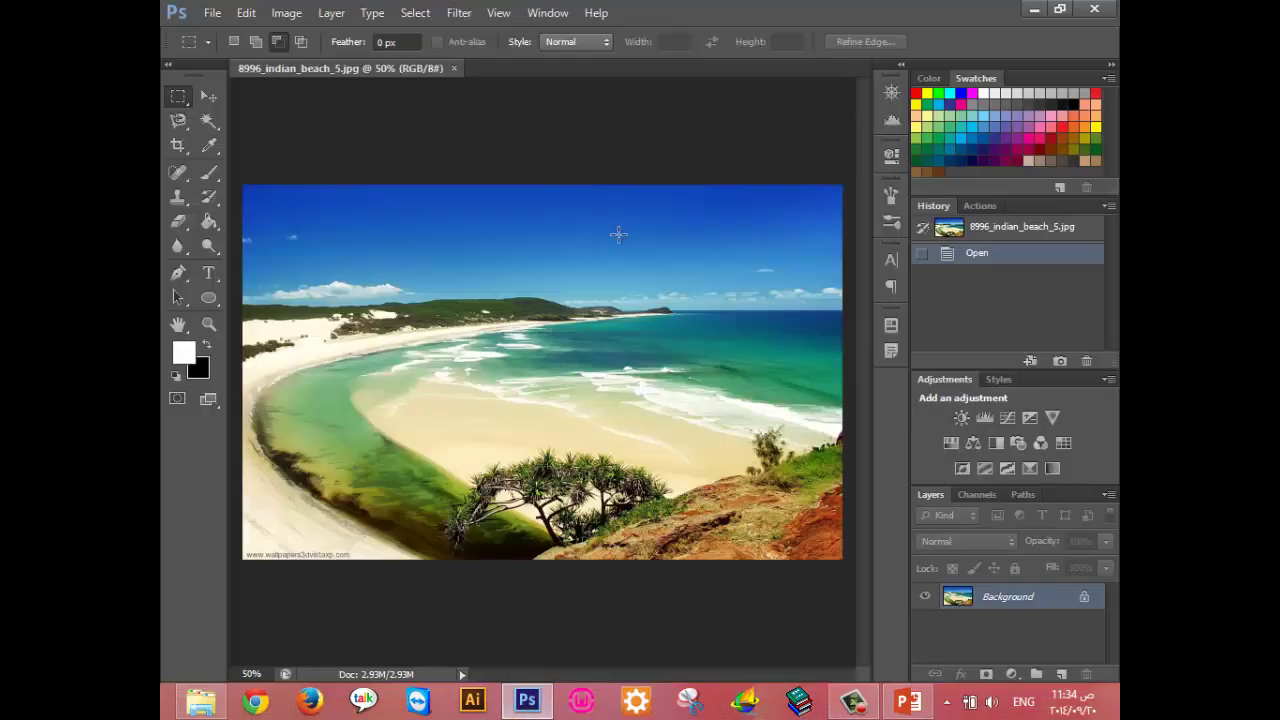
# Apply Image > Adjustments > Desaturate to turn the beach photo greyscale.
pyautogui.click(282, 14)
pyautogui.moveTo(314, 61)
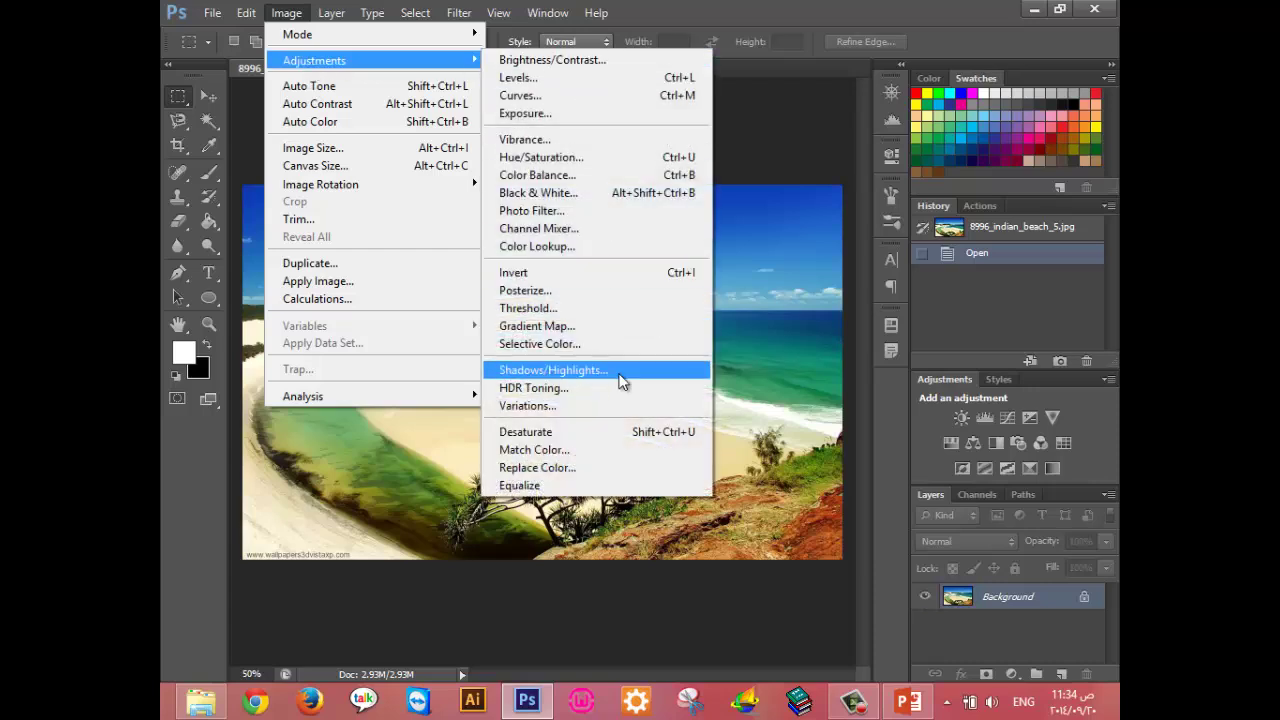
pyautogui.click(589, 441)
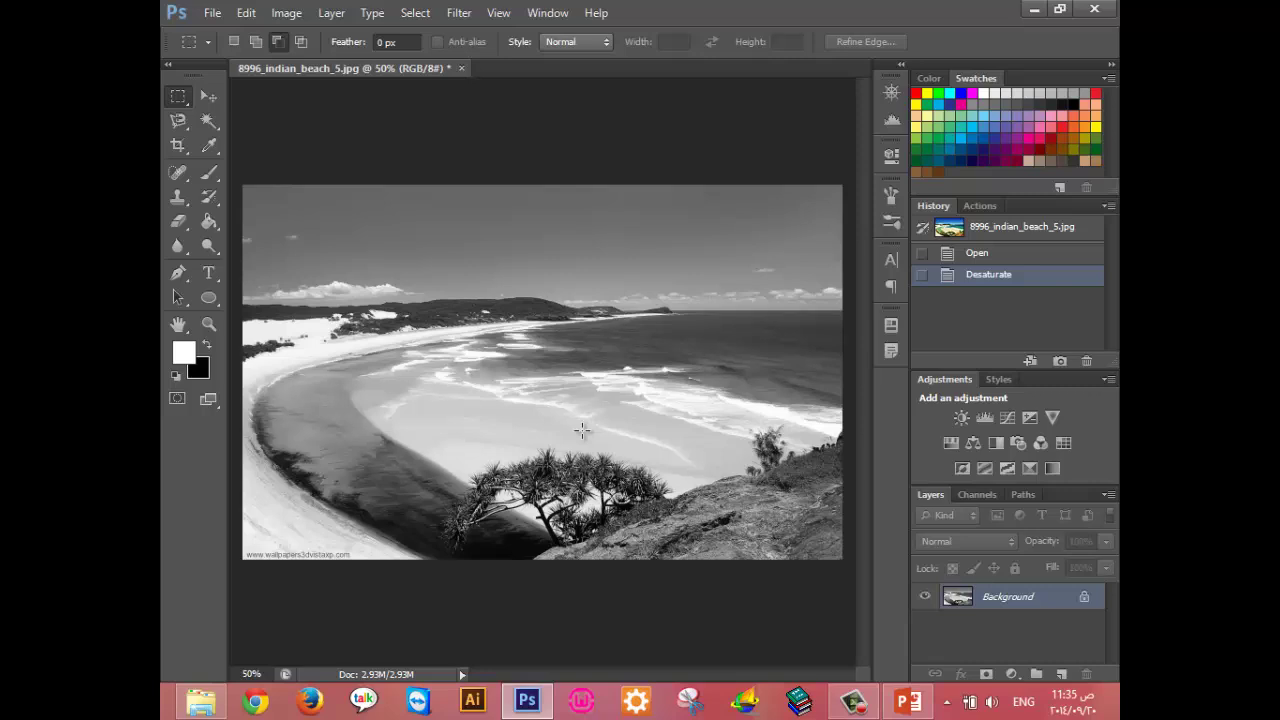
pyautogui.hotkey('ctrl', 'b')
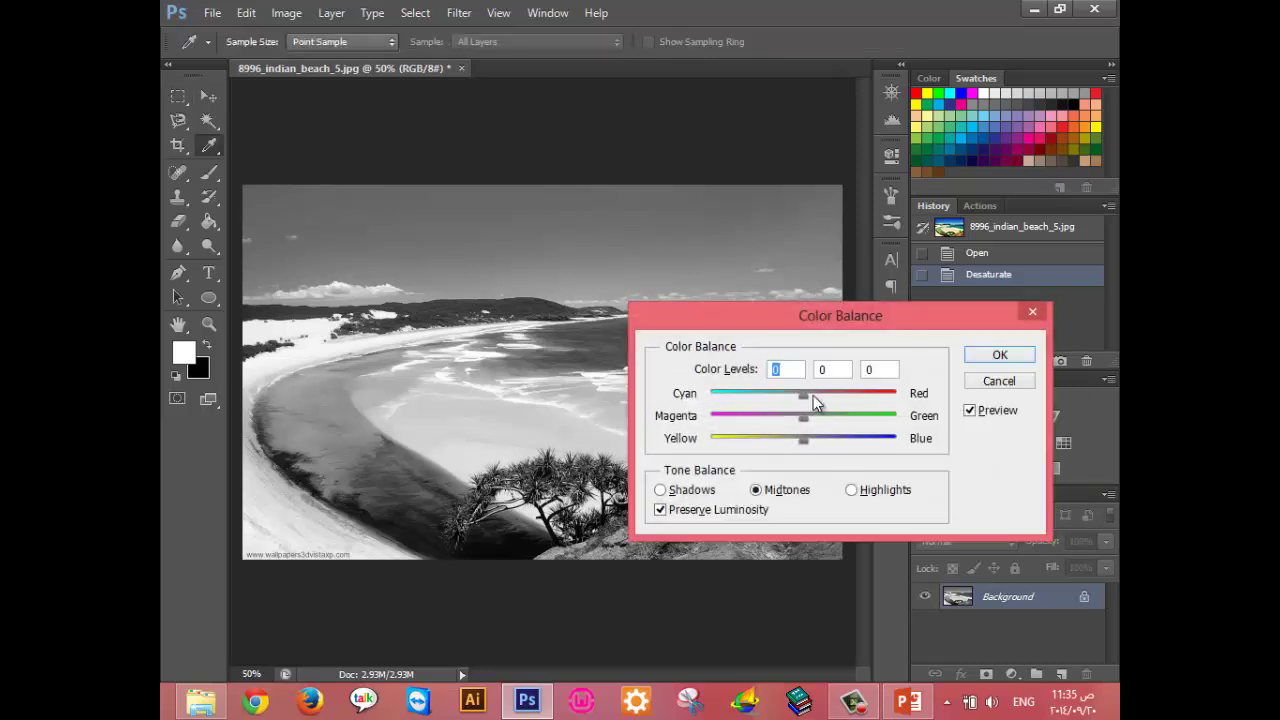
pyautogui.moveTo(817, 396)
pyautogui.mouseDown()
pyautogui.moveTo(875, 395)
pyautogui.moveTo(800, 396)
pyautogui.moveTo(760, 424)
pyautogui.moveTo(728, 424)
pyautogui.moveTo(818, 415)
pyautogui.moveTo(745, 447)
pyautogui.moveTo(876, 441)
pyautogui.mouseUp()
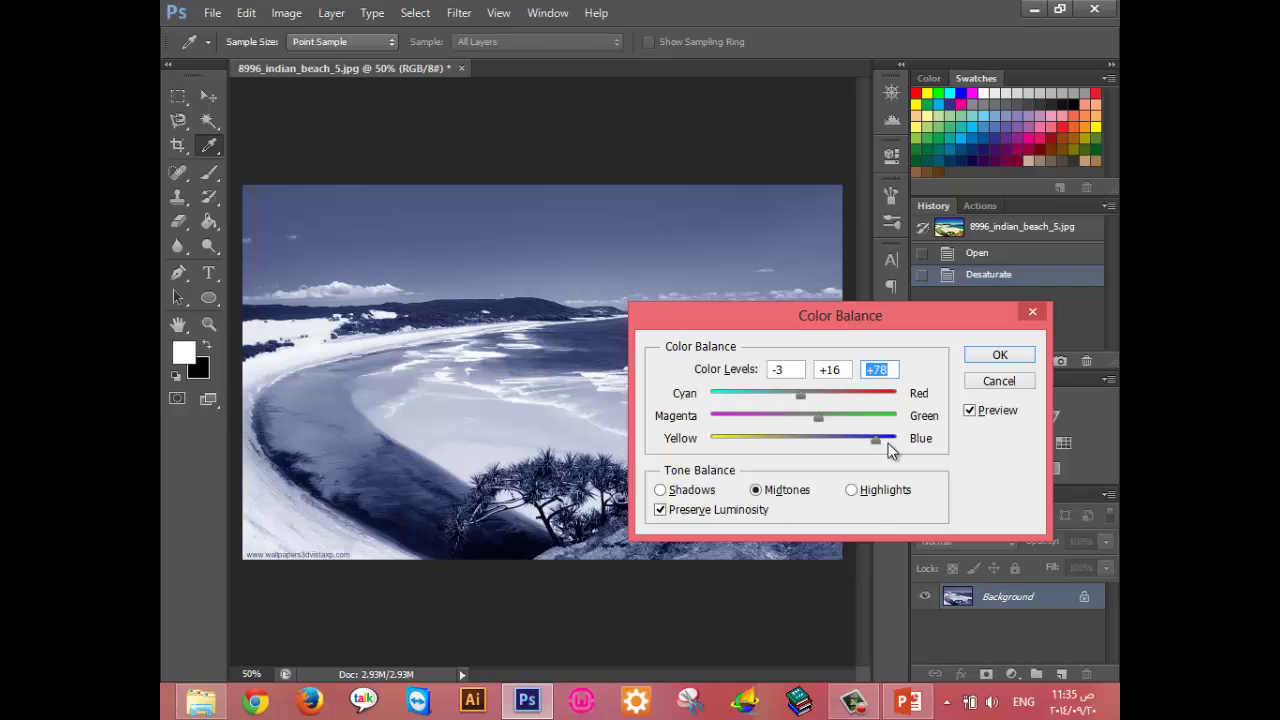
pyautogui.click(998, 381)
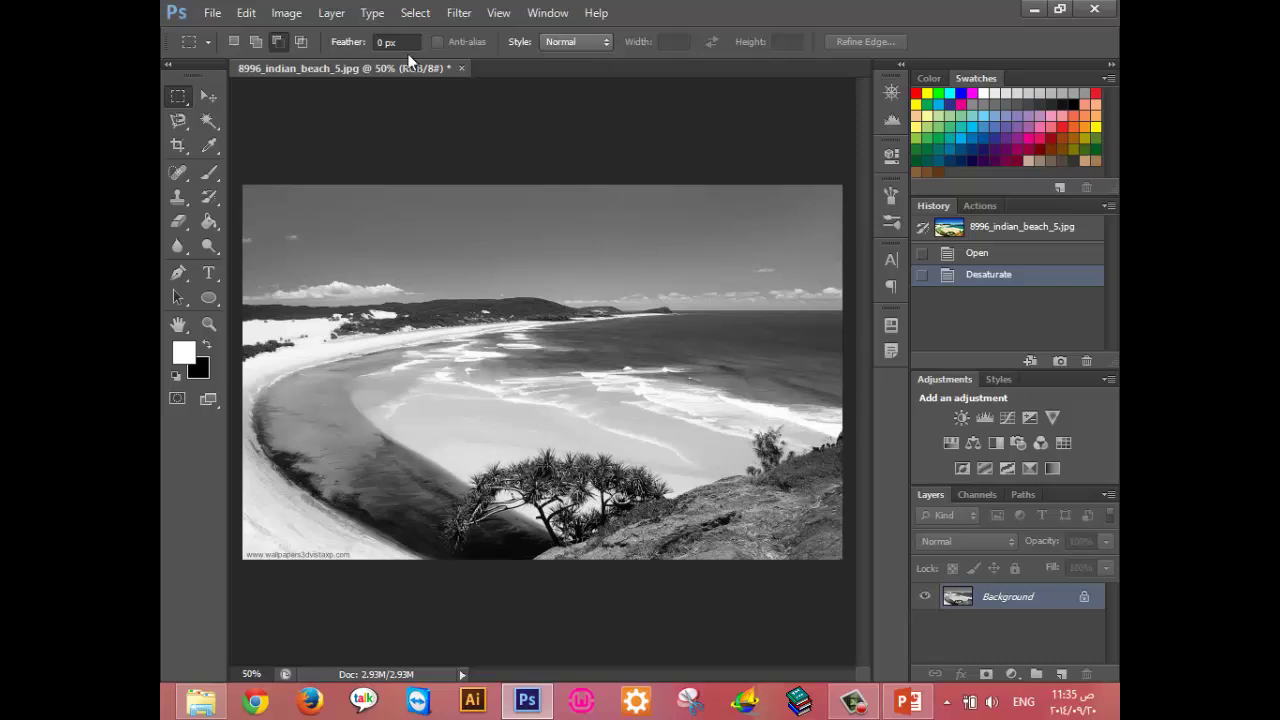
# Undo the Desaturate step with Ctrl+Z, restoring the full-colour beach photo.
pyautogui.hotkey('ctrl', 'z')
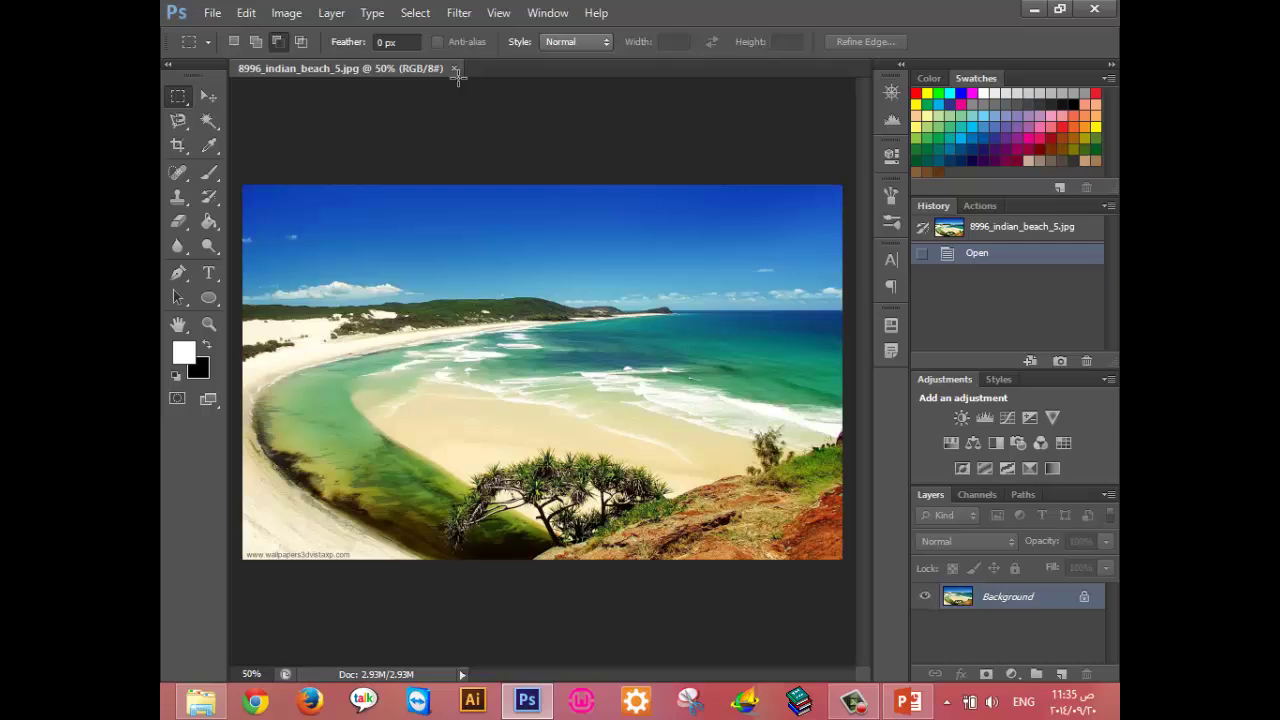
pyautogui.click(286, 12)
pyautogui.moveTo(314, 60)
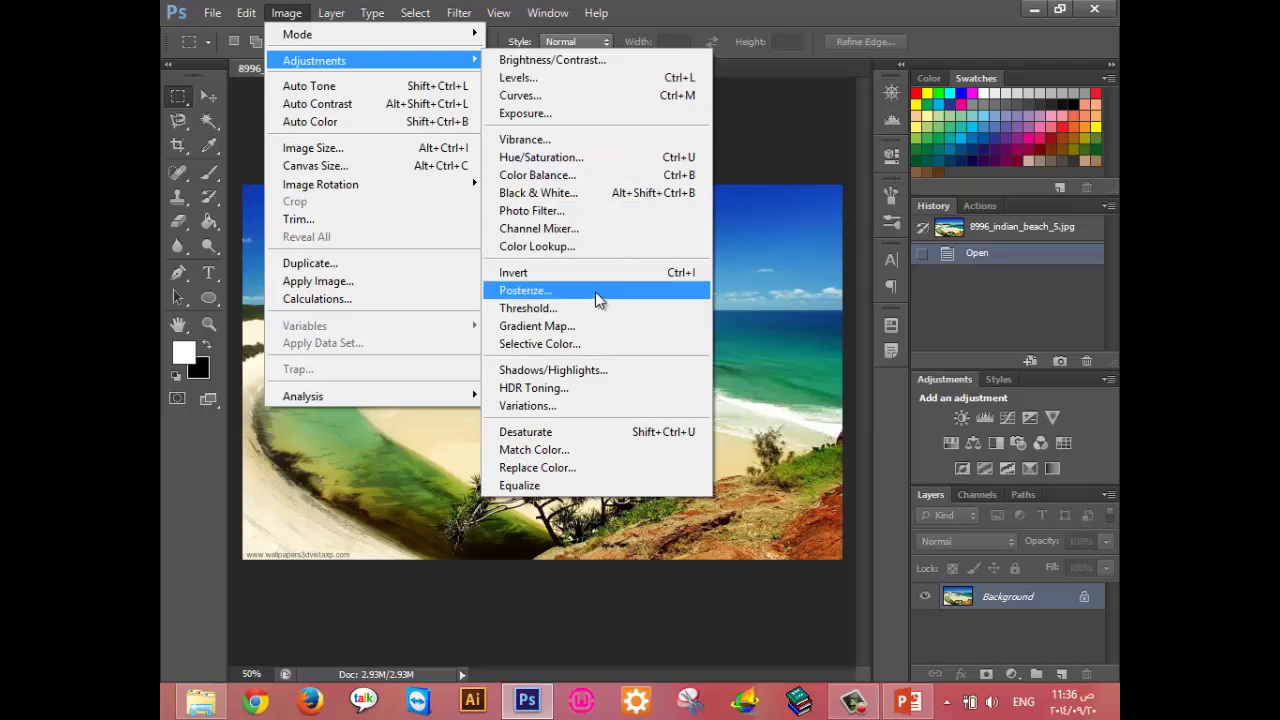
pyautogui.click(563, 204)
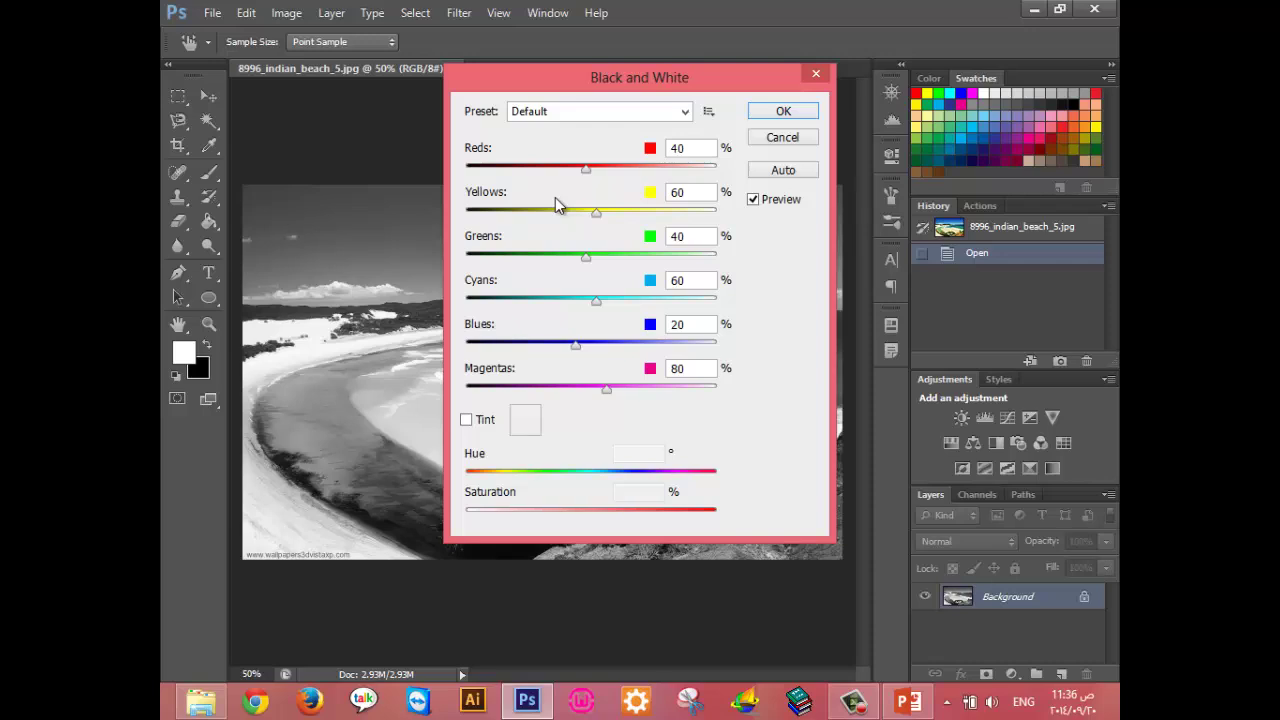
pyautogui.click(783, 137)
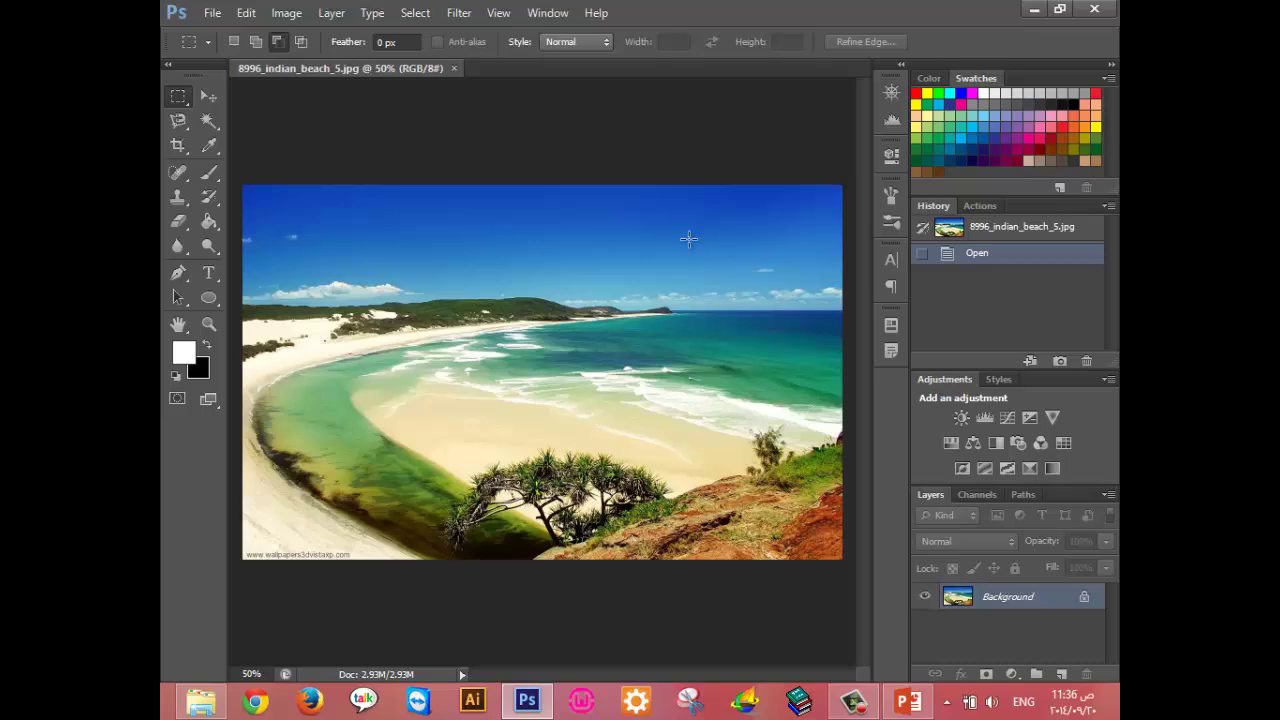
# Open the Black & White adjustment and darken the blue sky and sea.
pyautogui.click(284, 13)
pyautogui.moveTo(314, 60)
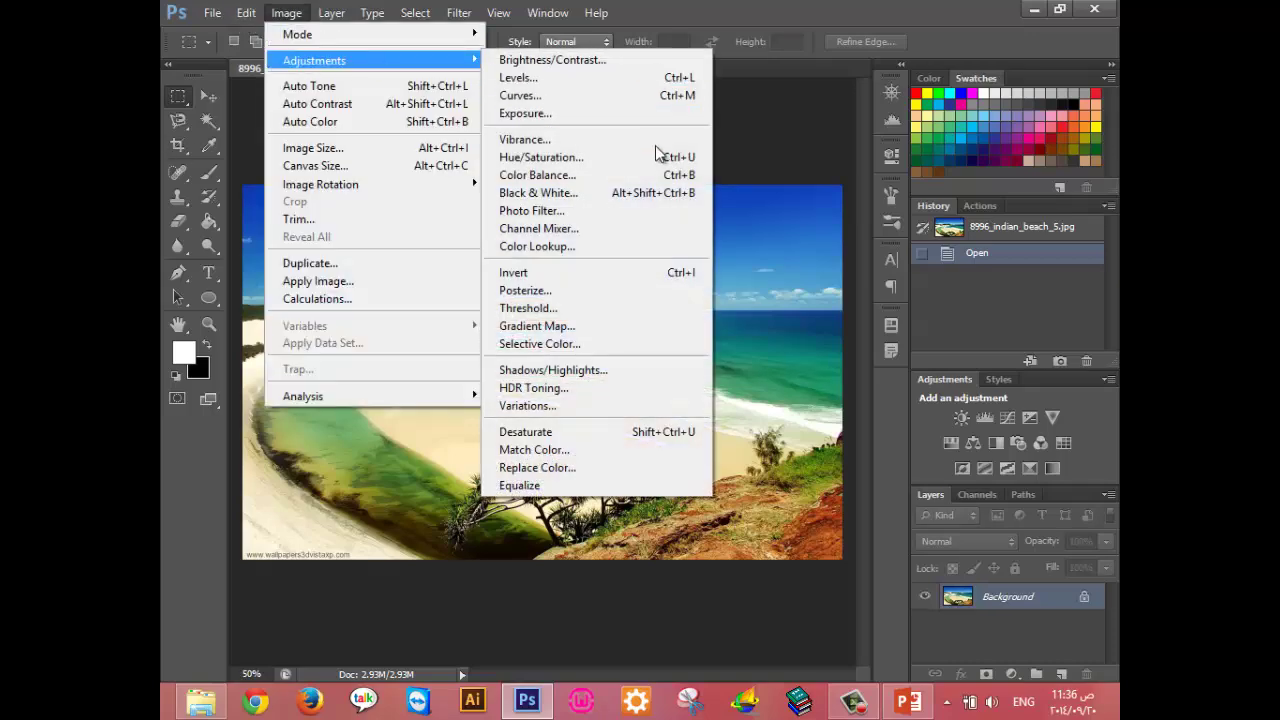
pyautogui.click(620, 190)
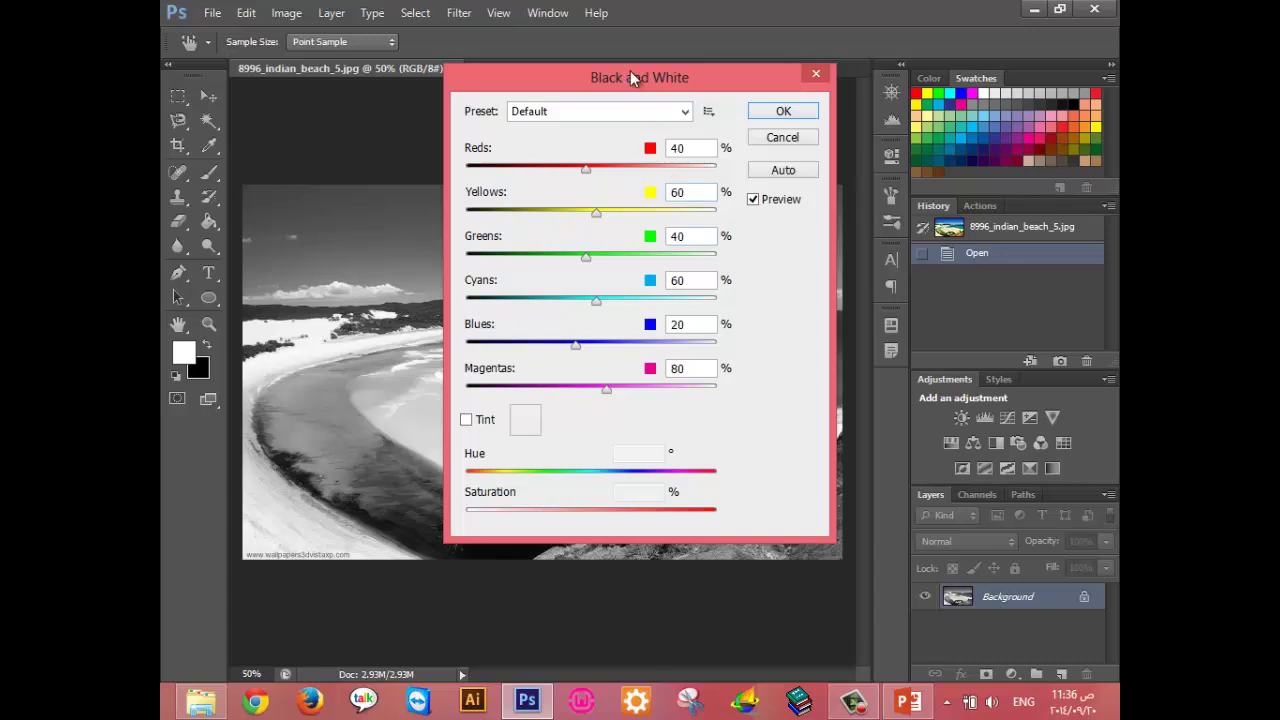
pyautogui.moveTo(630, 72); pyautogui.dragTo(883, 127)
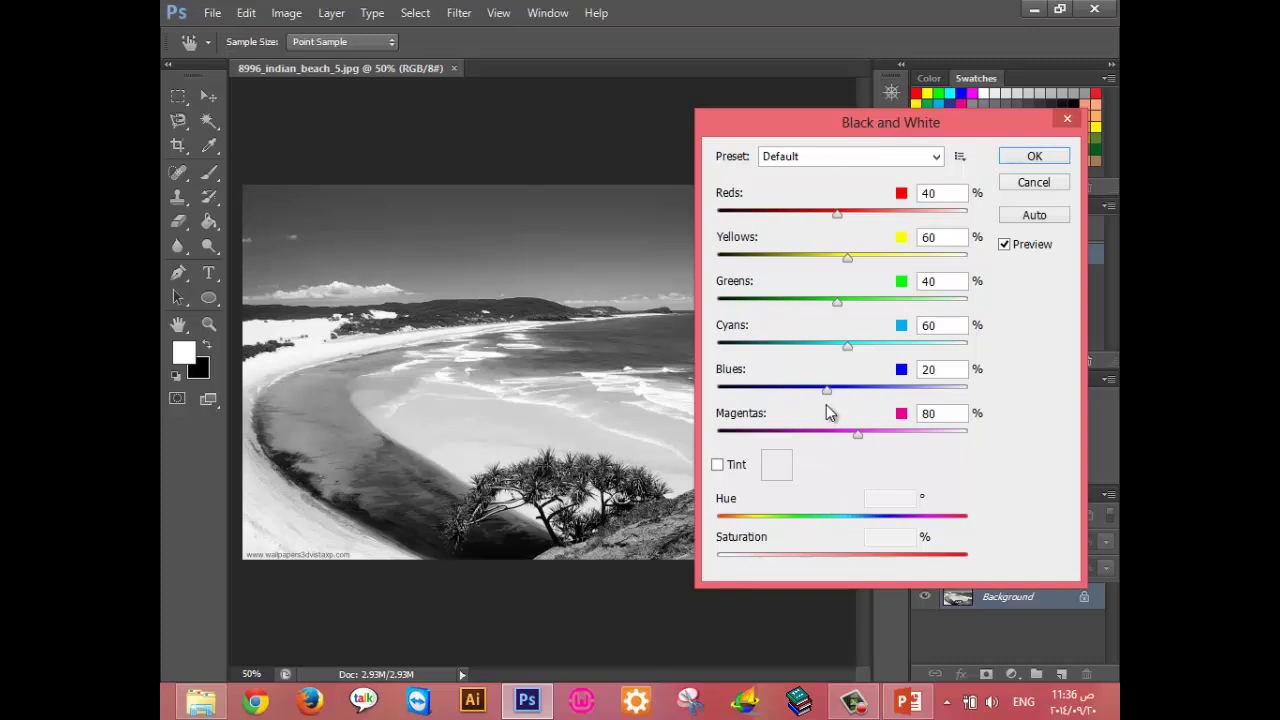
pyautogui.moveTo(827, 391); pyautogui.dragTo(734, 391)
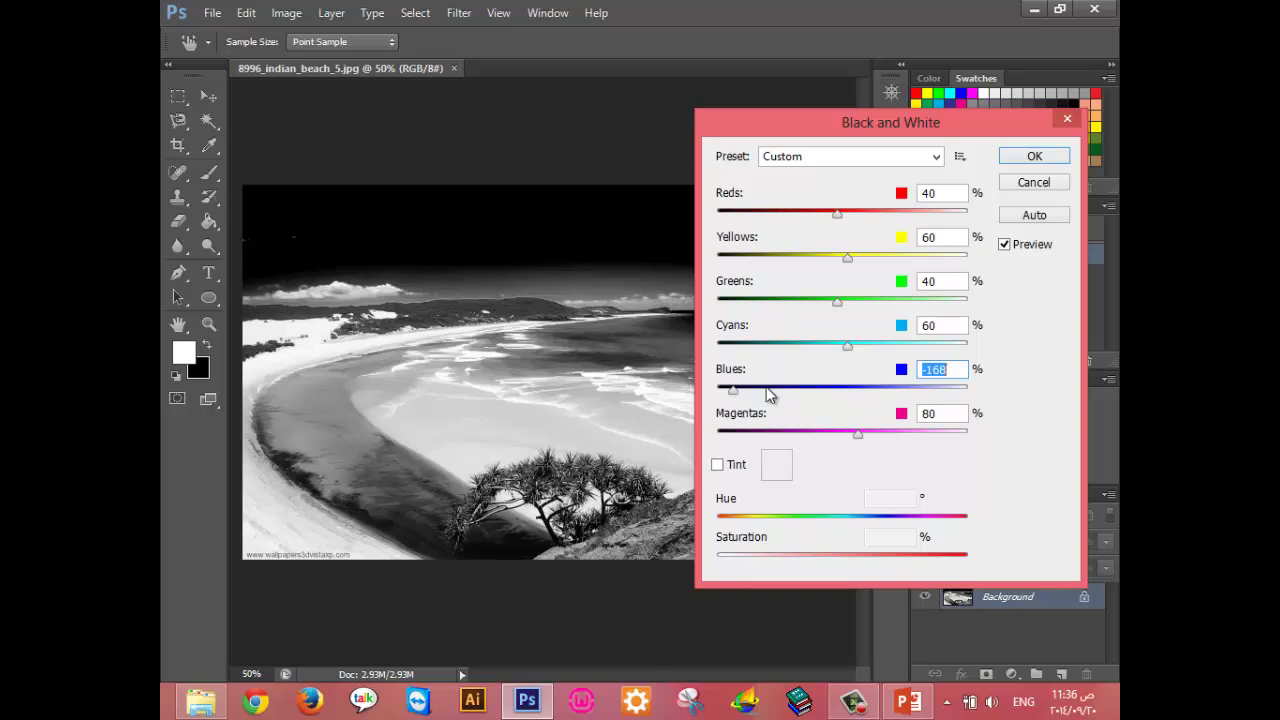
# Set Reds -157, Yellows 221, Cyans -151, Magentas 263, apply, and bring PowerPoint forward.
pyautogui.click(852, 213)
pyautogui.moveTo(852, 213)
pyautogui.mouseDown()
pyautogui.moveTo(935, 228)
pyautogui.moveTo(736, 222)
pyautogui.mouseUp()
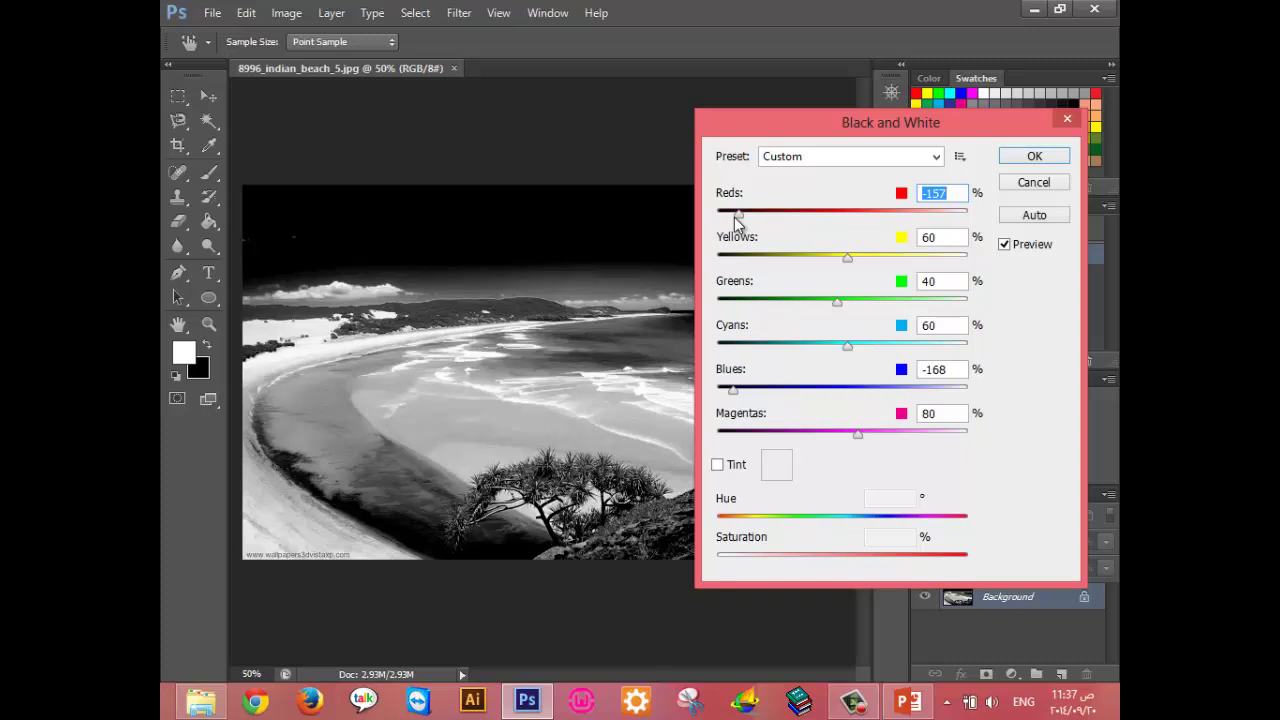
pyautogui.moveTo(848, 258)
pyautogui.mouseDown()
pyautogui.moveTo(957, 262)
pyautogui.moveTo(848, 261)
pyautogui.moveTo(771, 280)
pyautogui.moveTo(929, 261)
pyautogui.mouseUp()
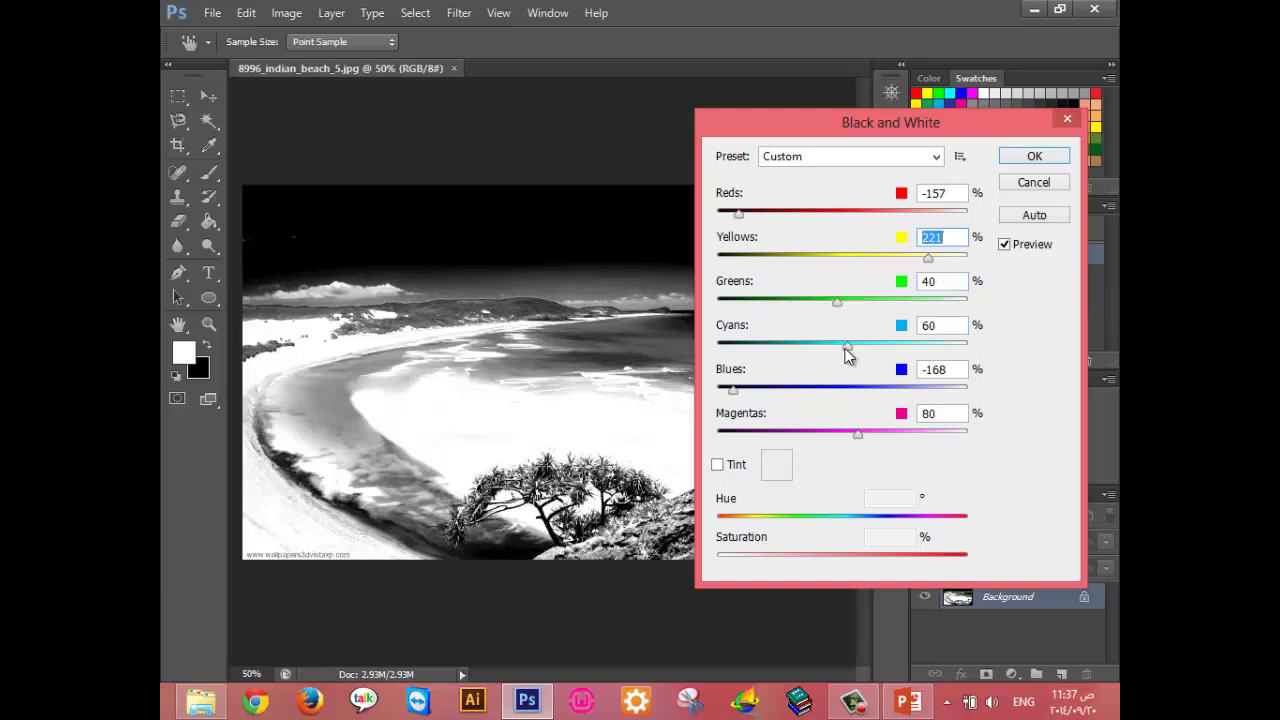
pyautogui.moveTo(847, 346); pyautogui.dragTo(741, 363)
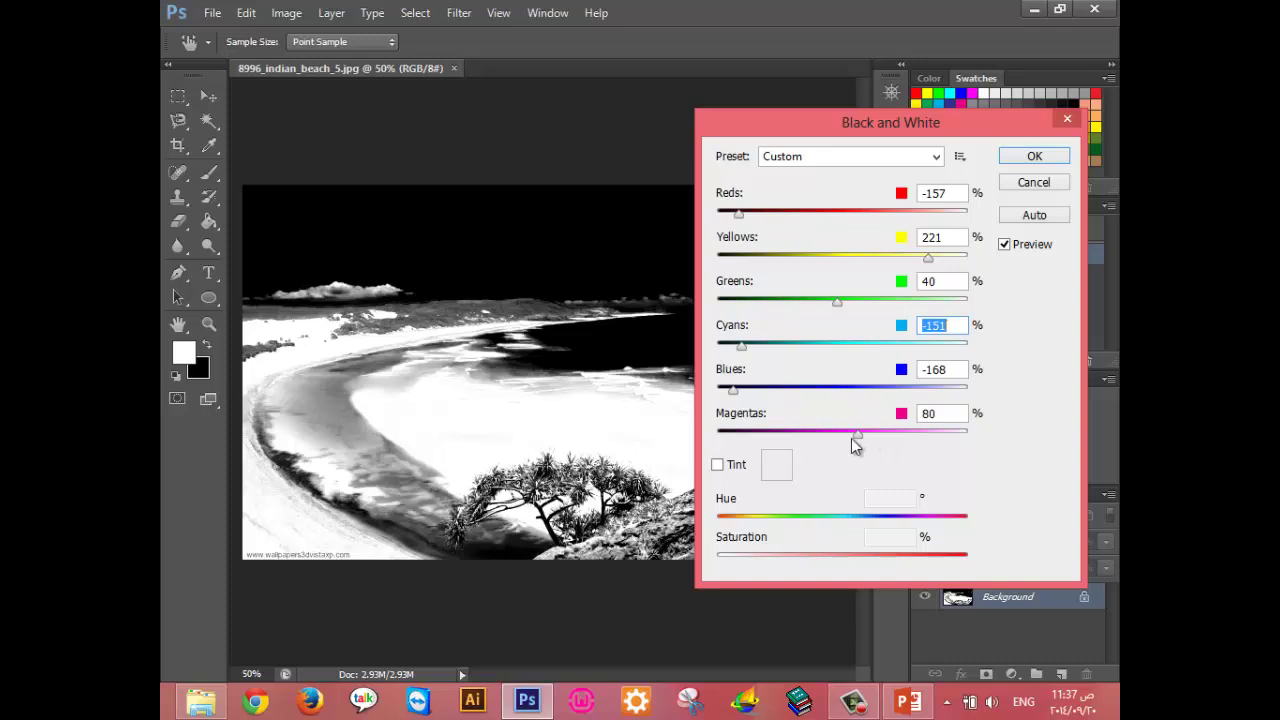
pyautogui.moveTo(852, 438)
pyautogui.mouseDown()
pyautogui.moveTo(728, 440)
pyautogui.moveTo(972, 425)
pyautogui.moveTo(714, 449)
pyautogui.moveTo(949, 446)
pyautogui.mouseUp()
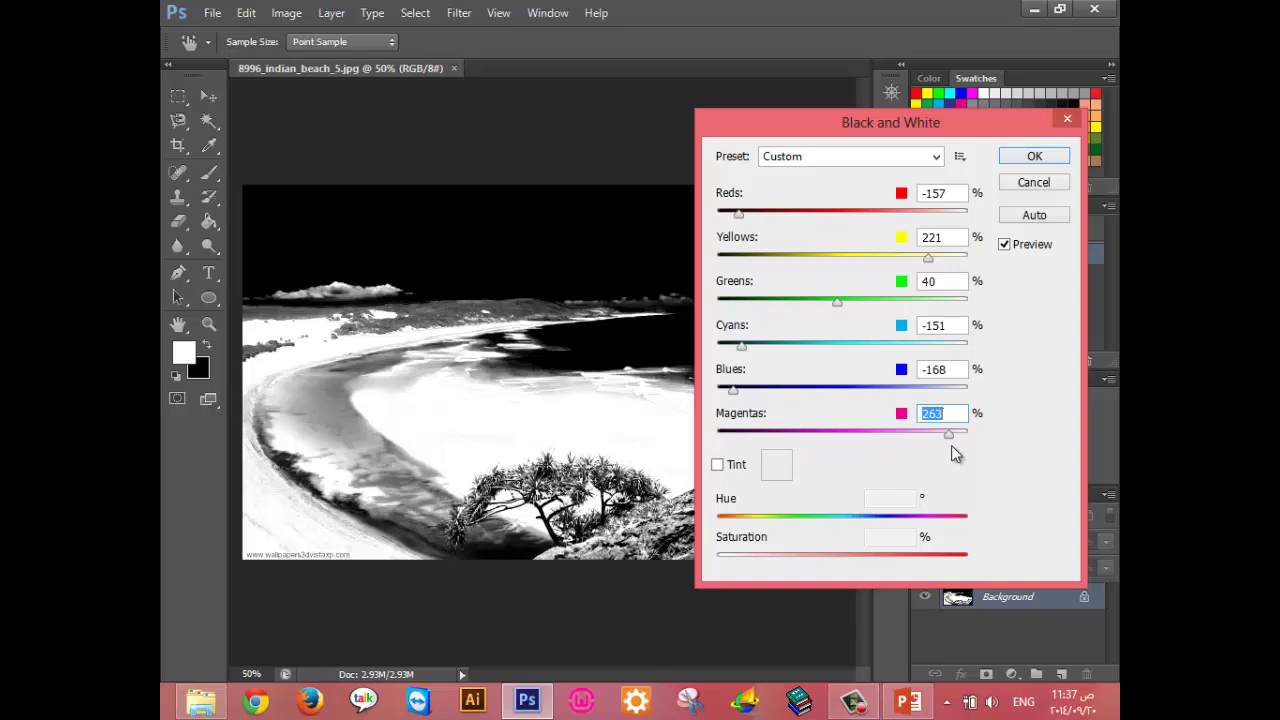
pyautogui.click(1030, 153)
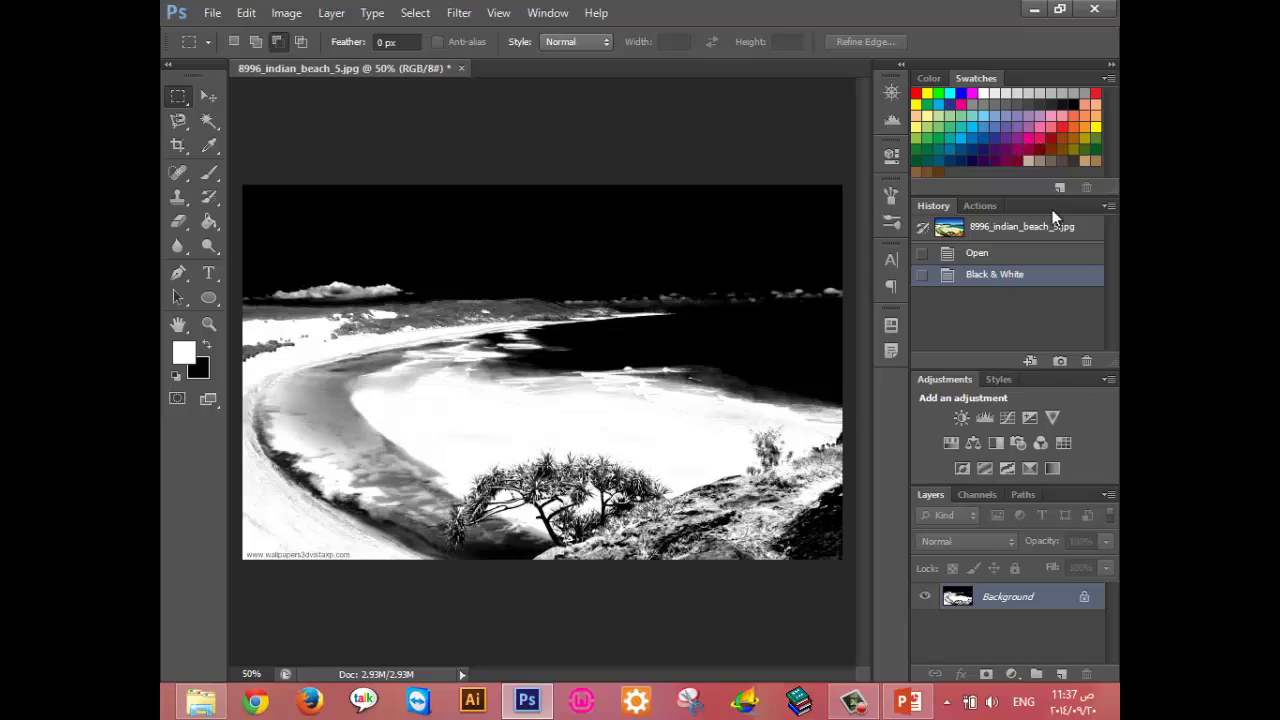
pyautogui.click(897, 712)
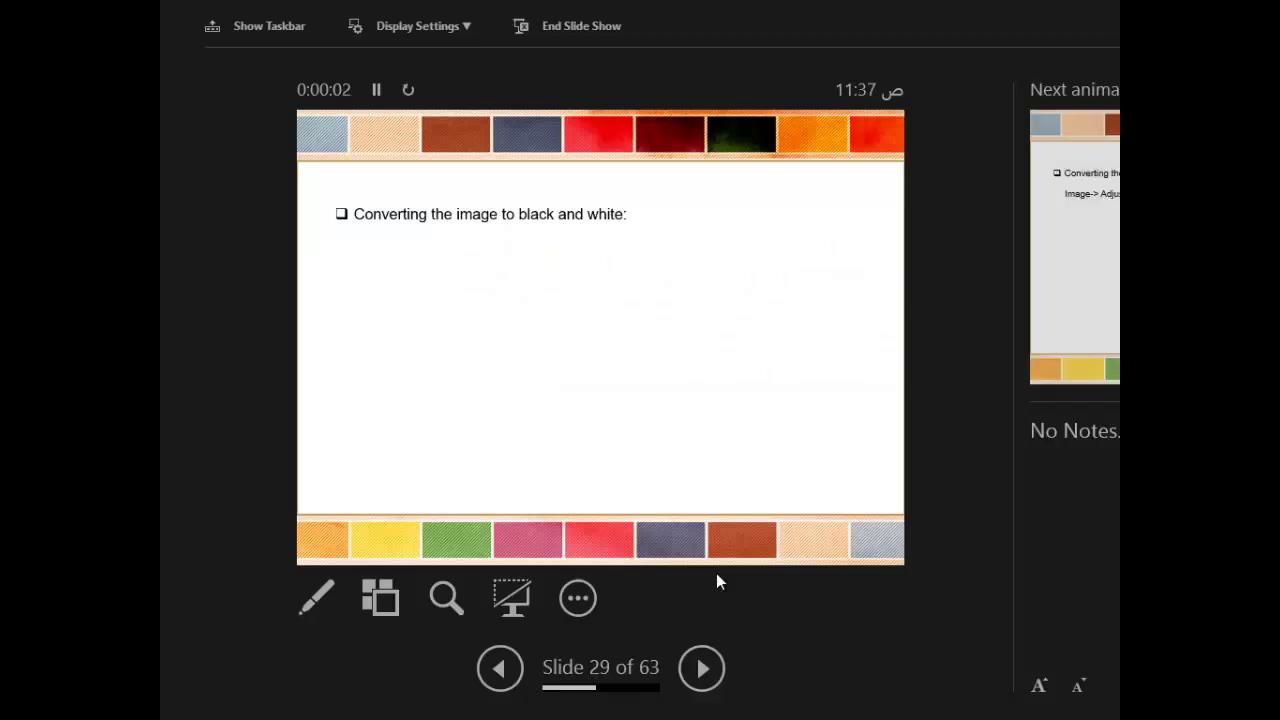
# Advance from slide 29 through slide 30's Black and White comparison to slide 31's greyscale beach.
pyautogui.press('Right')
pyautogui.press('Right')
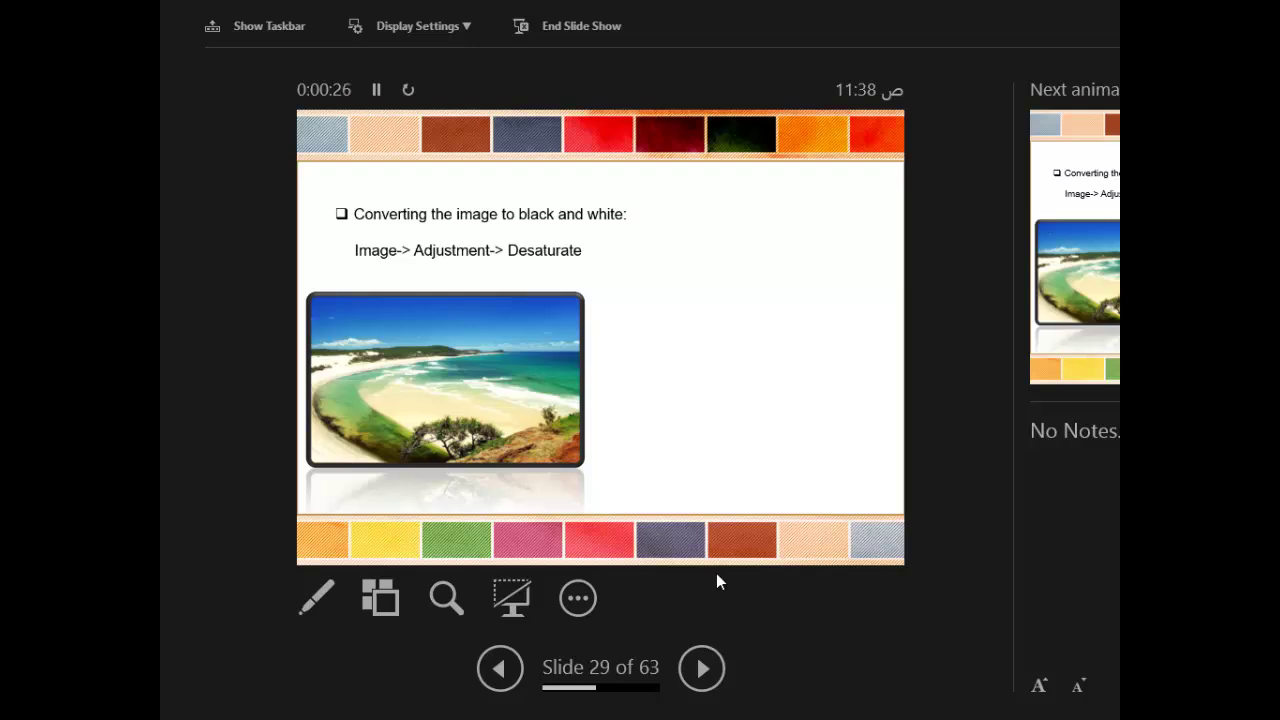
pyautogui.press('Right')
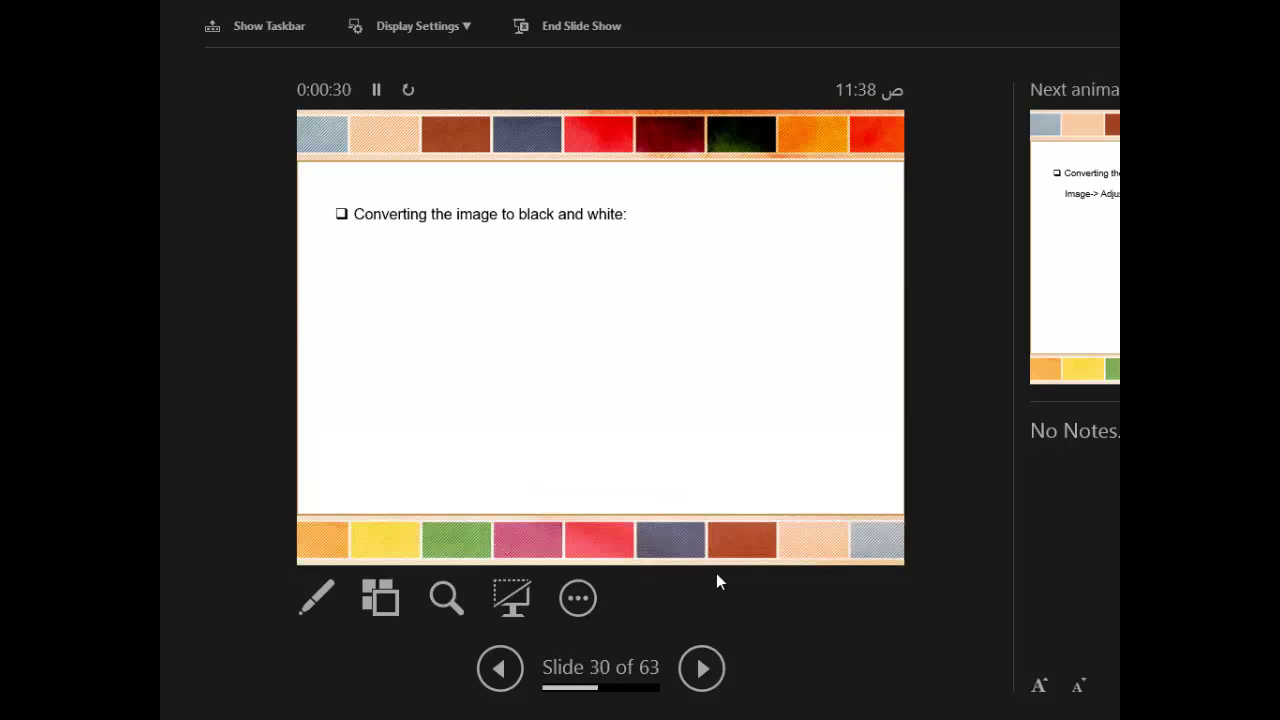
pyautogui.press('Right')
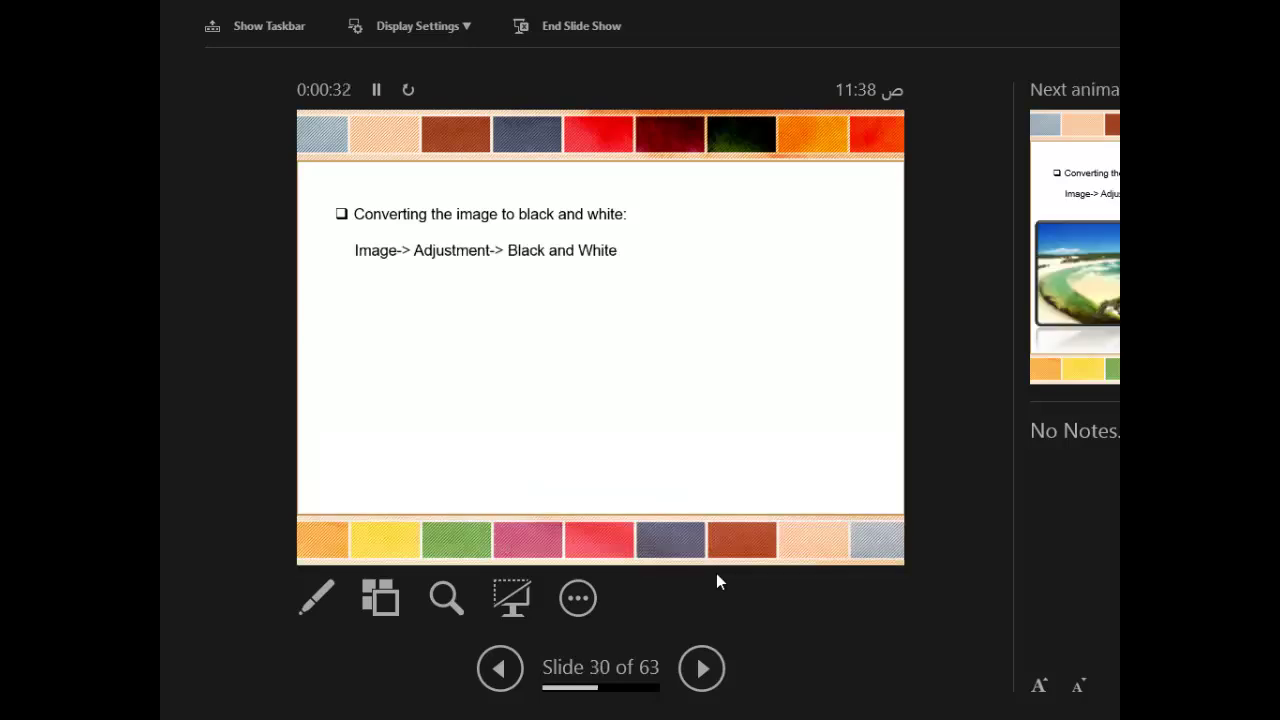
pyautogui.press('Right')
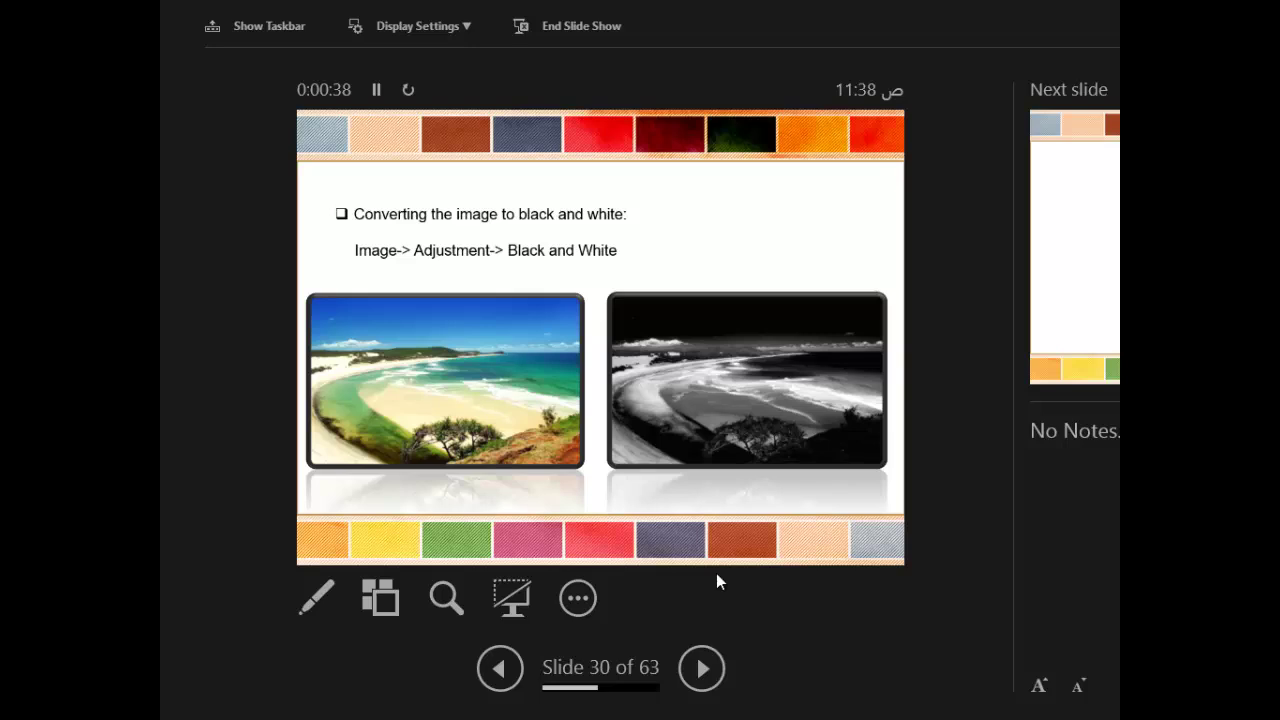
pyautogui.press('Left')
pyautogui.press('Left')
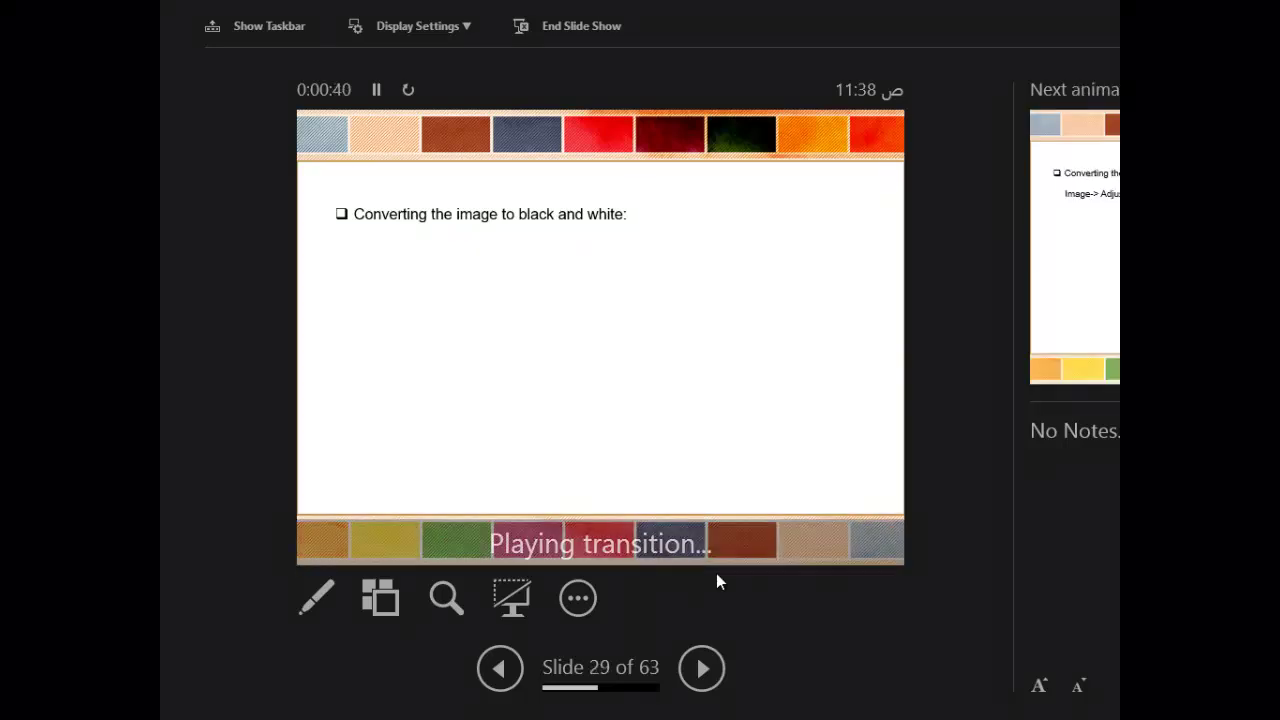
pyautogui.press('Right')
pyautogui.press('Right')
pyautogui.press('Right')
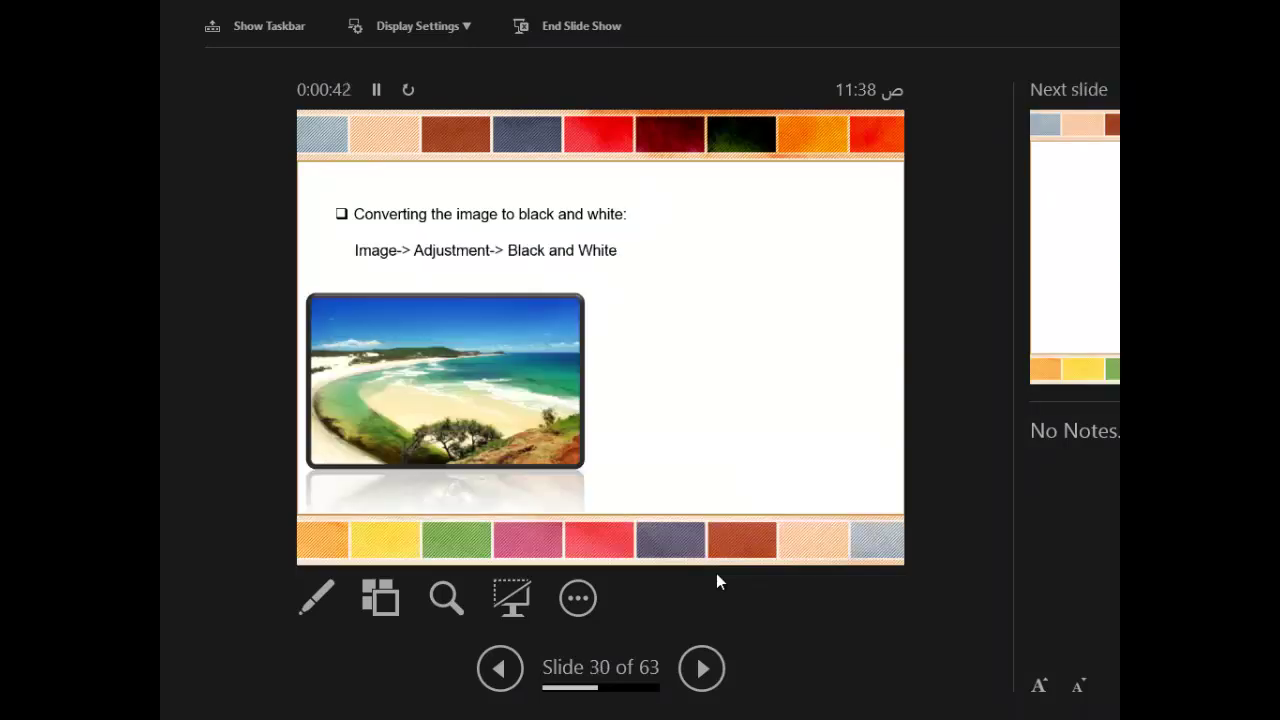
pyautogui.press('Right')
pyautogui.press('Right')
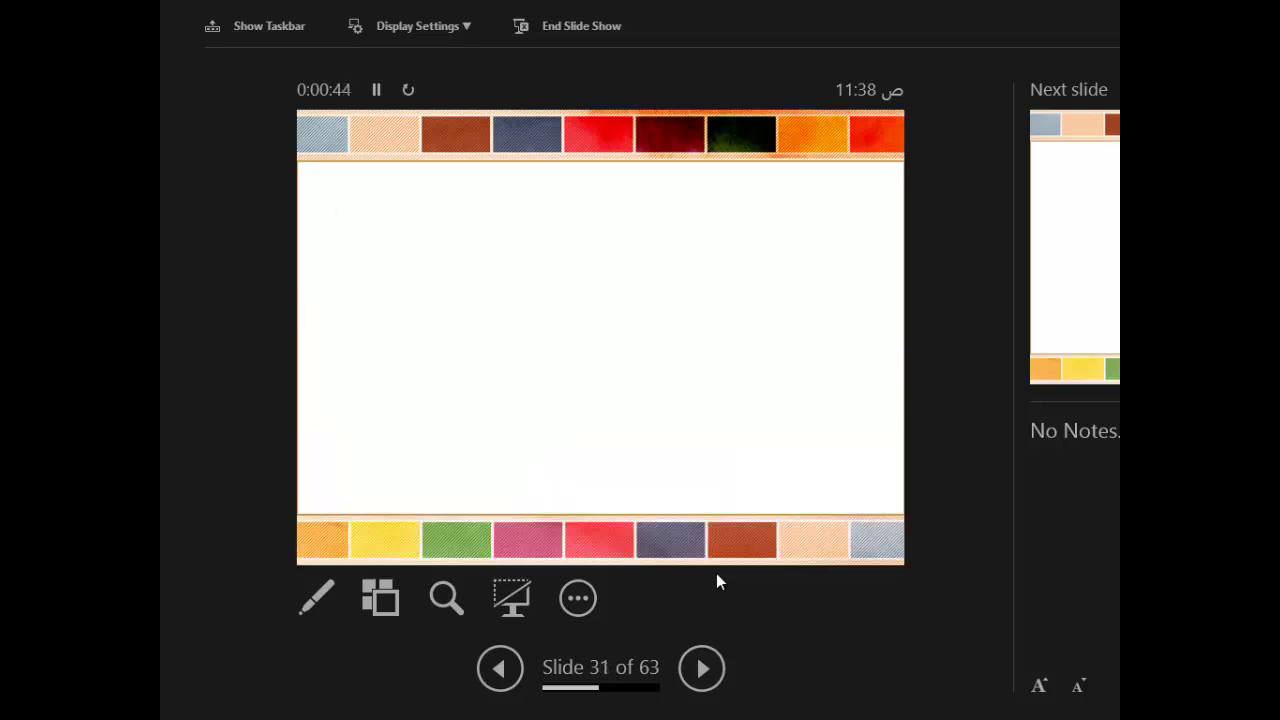
pyautogui.press('Right')
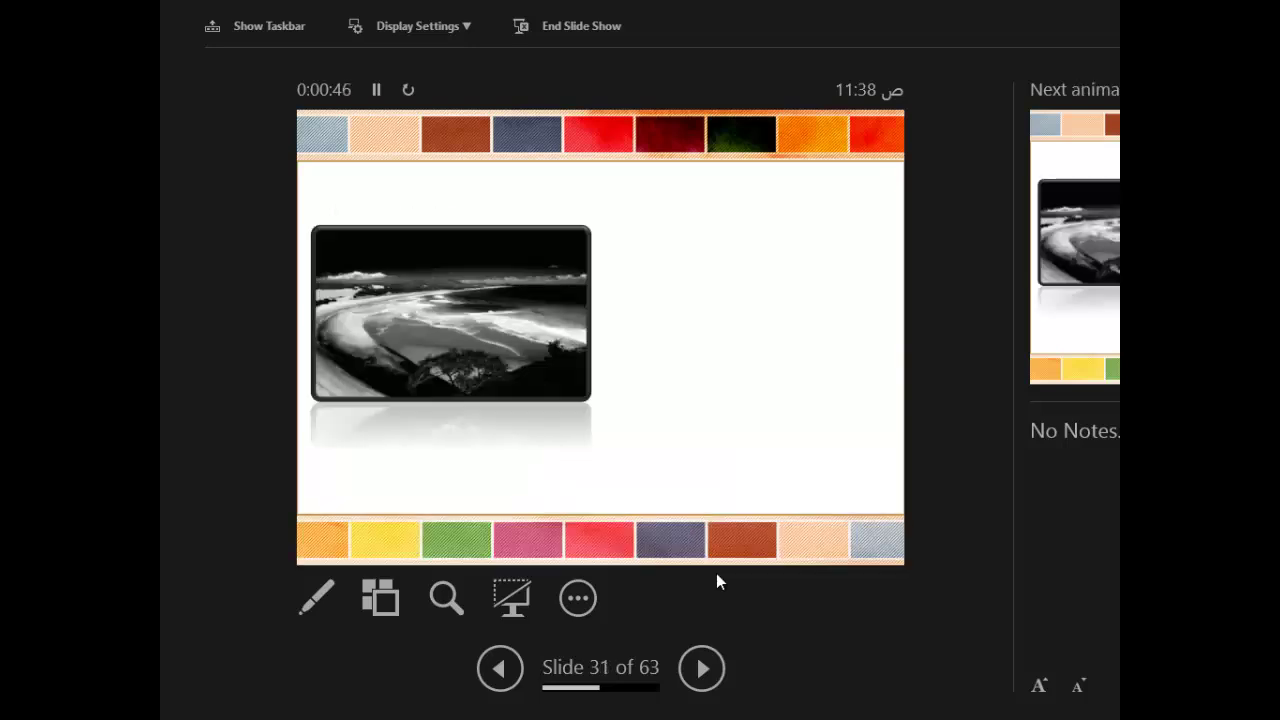
pyautogui.press('Right')
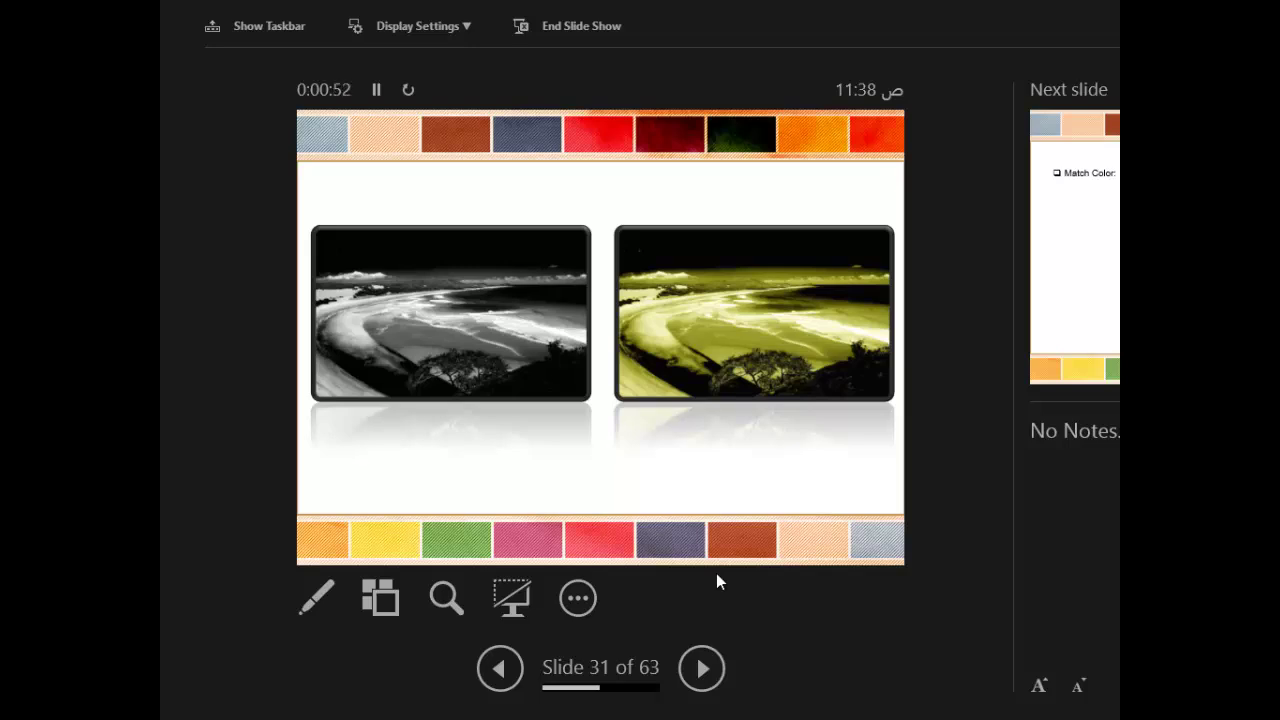
# Present slide 32 on Match Color with garden, sunset and recoloured photos, then exit.
pyautogui.press('Right')
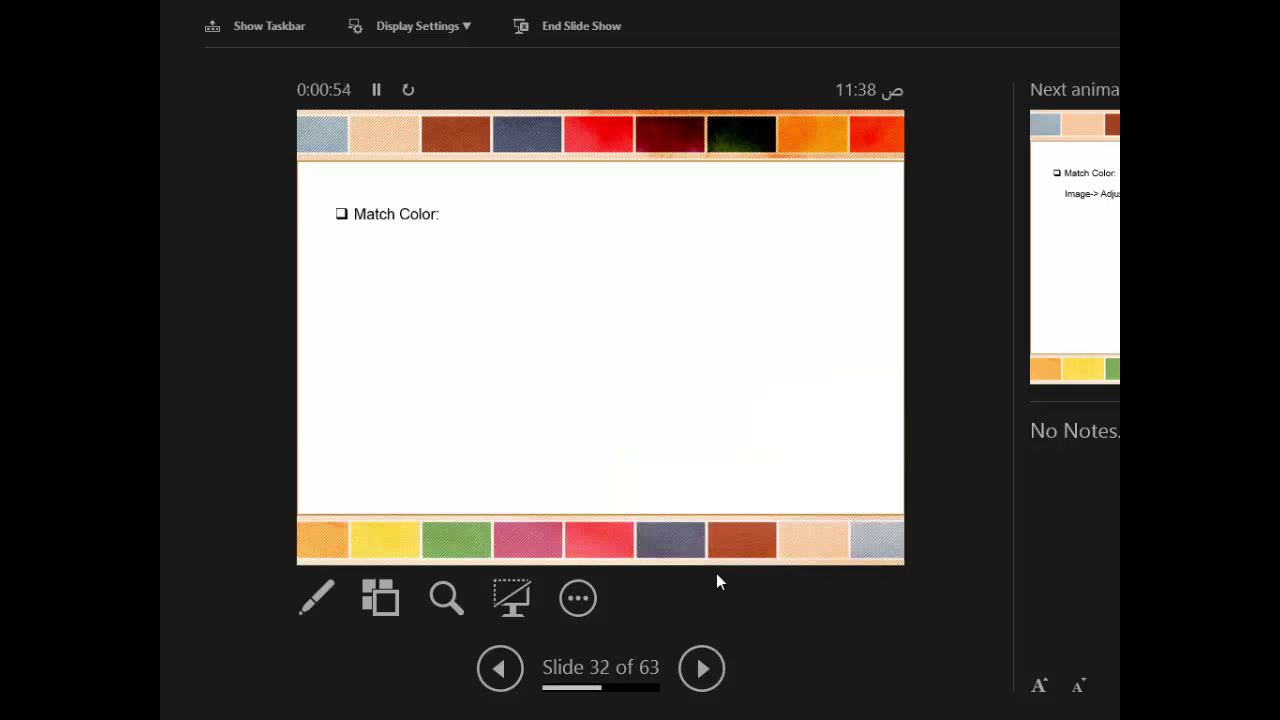
pyautogui.press('Right')
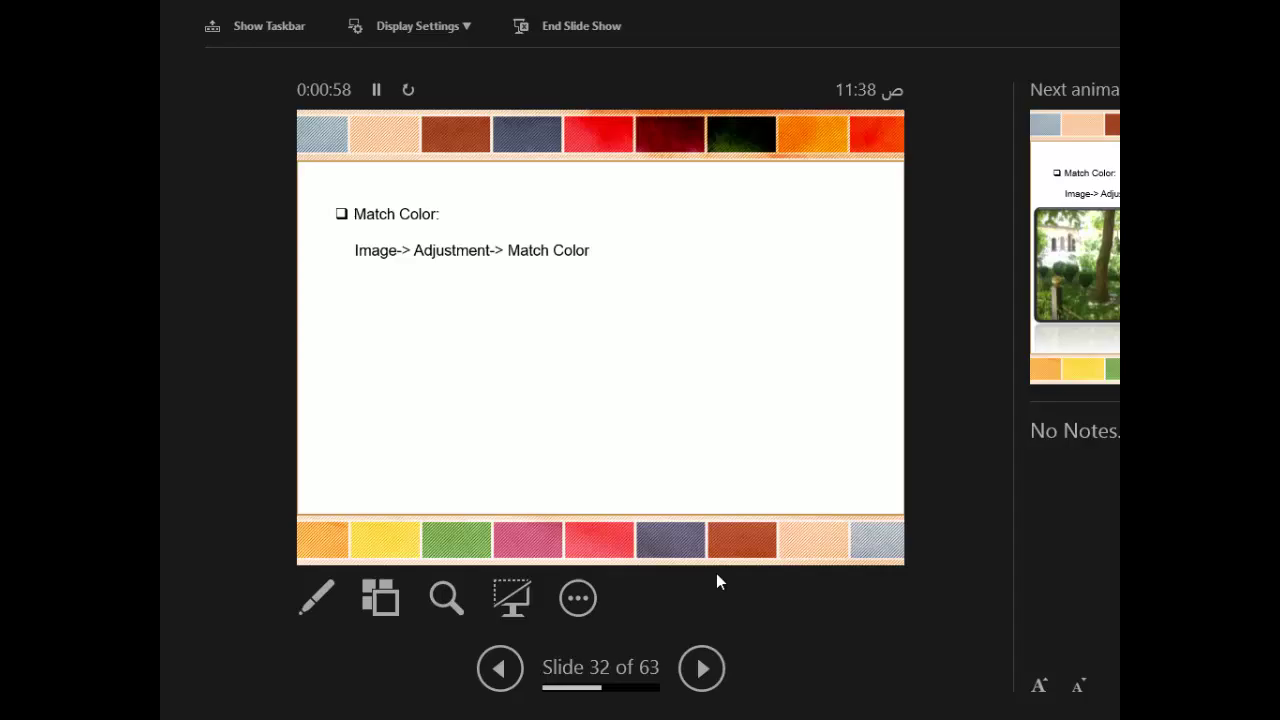
pyautogui.press('Escape')
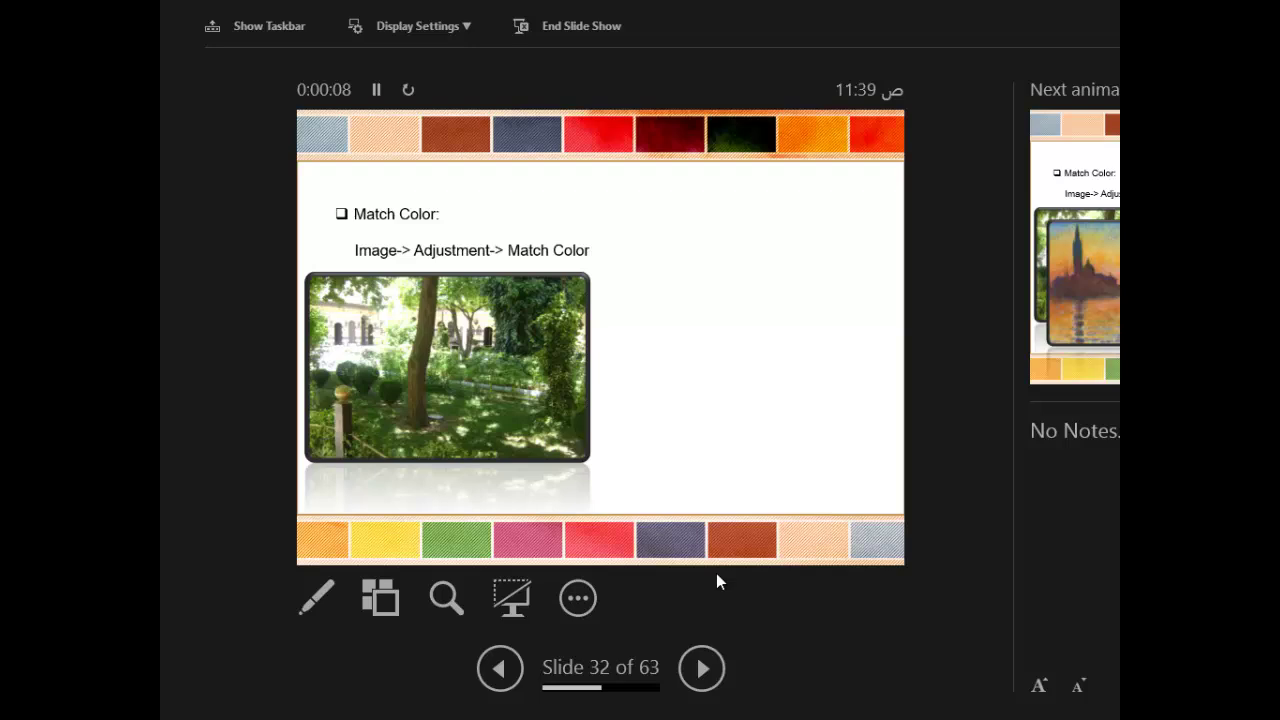
pyautogui.press('Right')
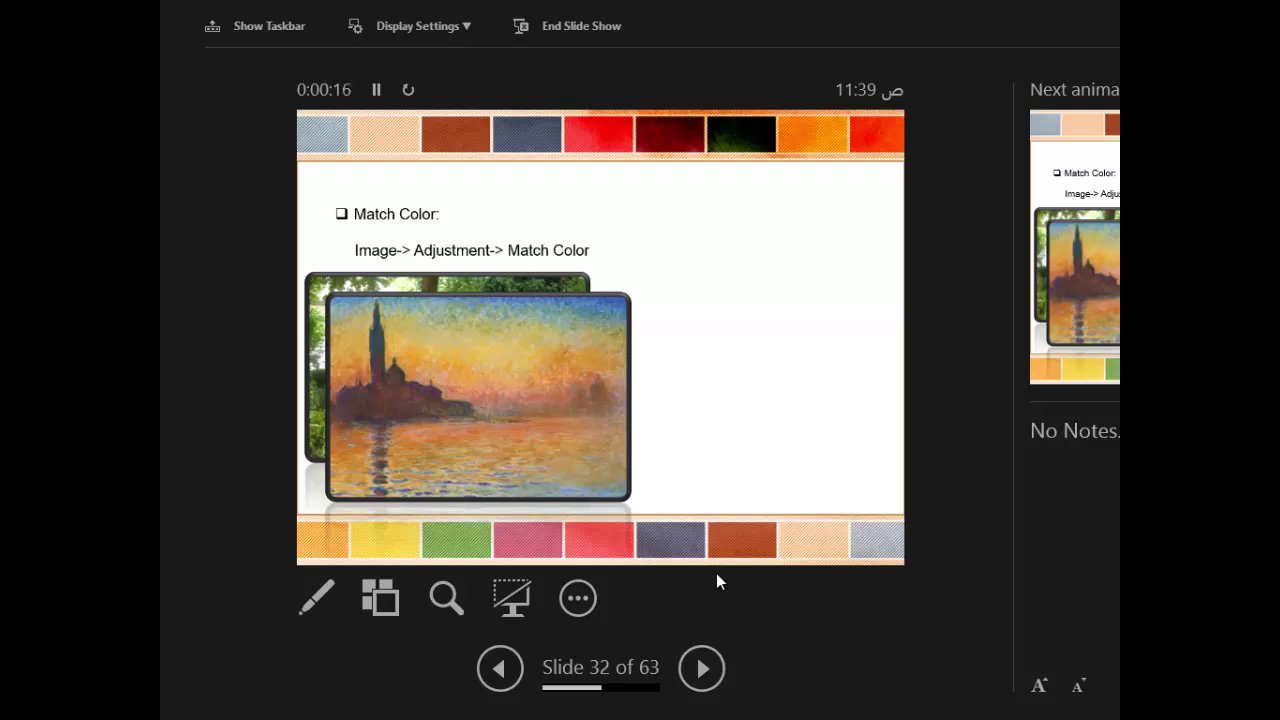
pyautogui.press('Right')
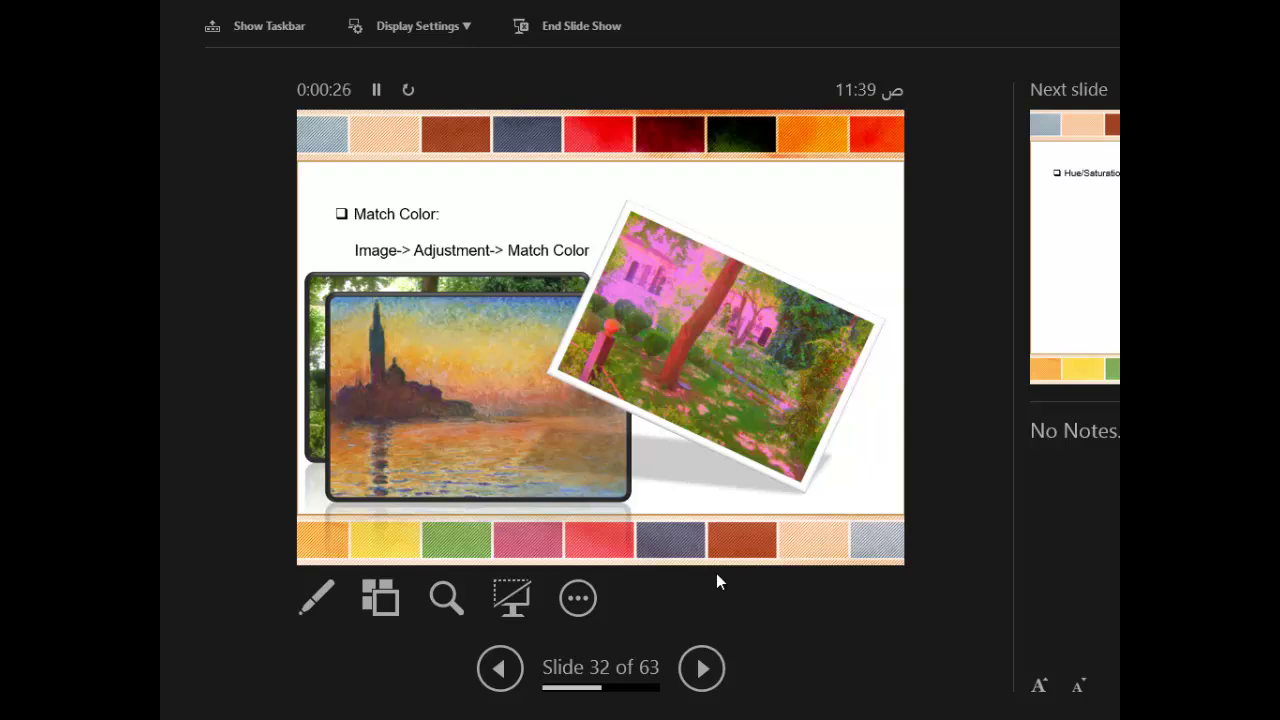
pyautogui.press('Escape')
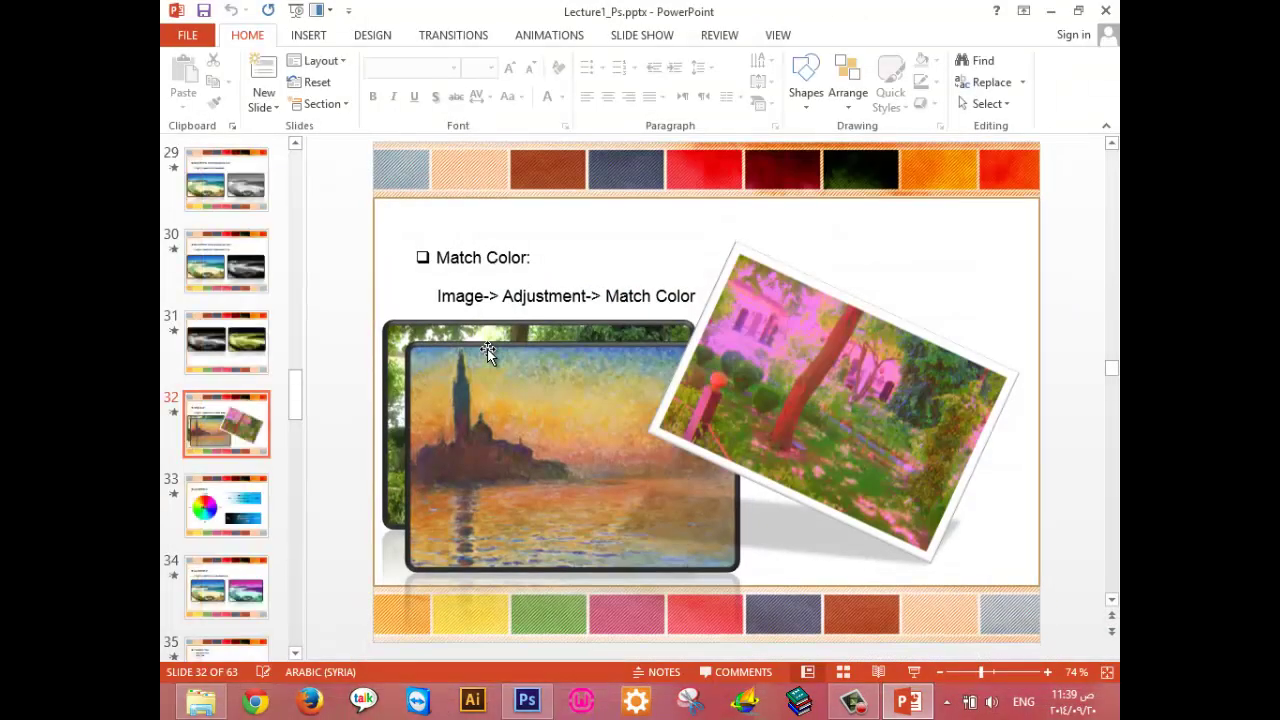
# Close the beach image in Photoshop without saving changes.
pyautogui.click(540, 708)
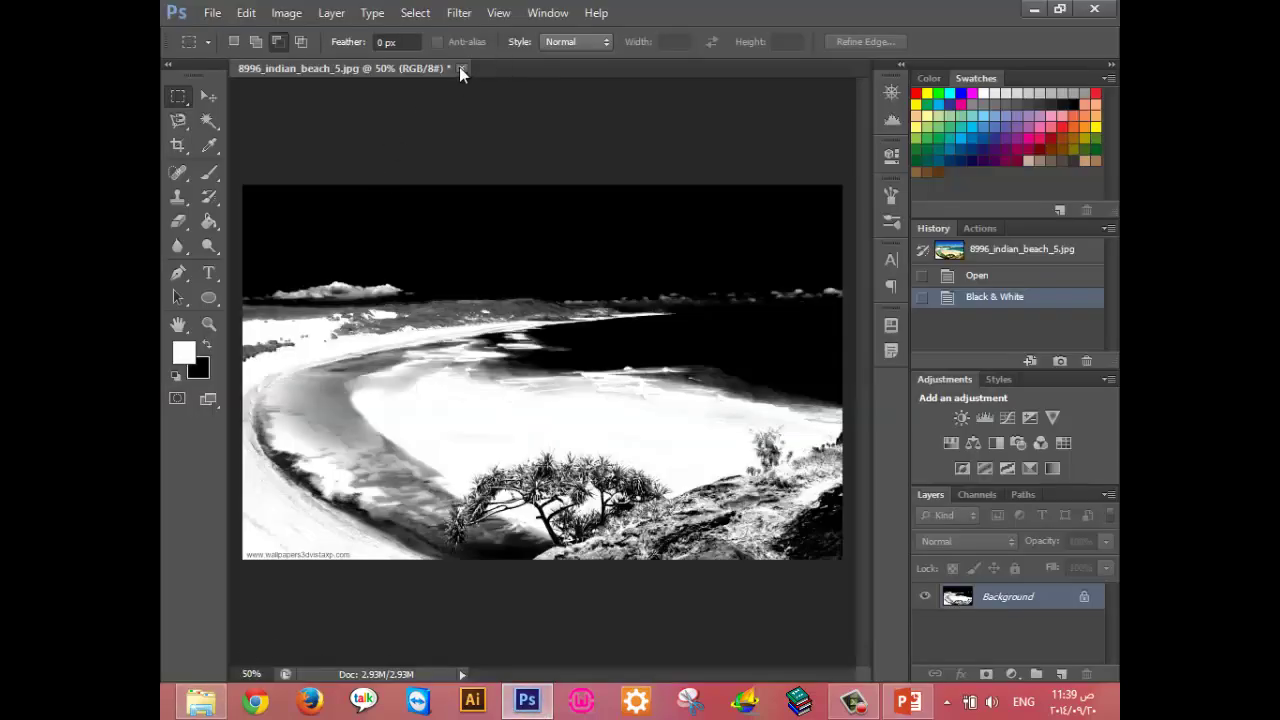
pyautogui.click(462, 68)
pyautogui.click(655, 280)
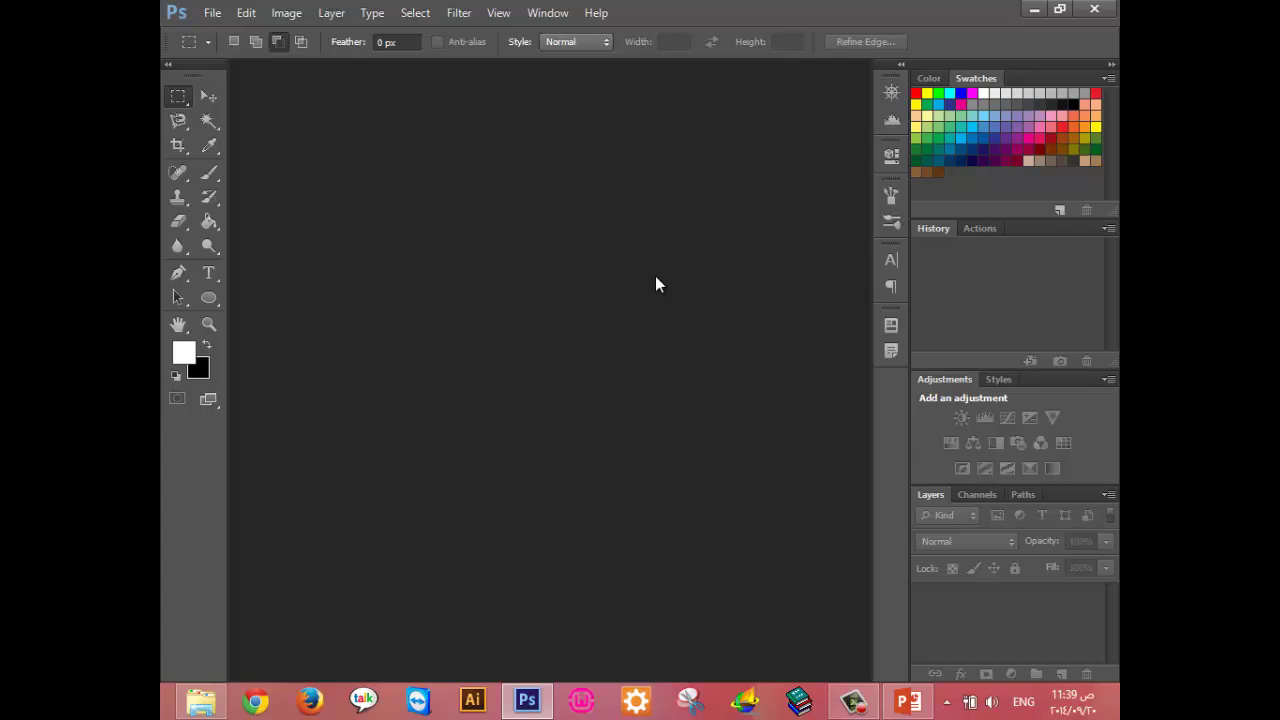
# Browse File Explorer to Desktop > Pic_Lesson2 > Images > Match Color and preview befor.png.
pyautogui.click(202, 700)
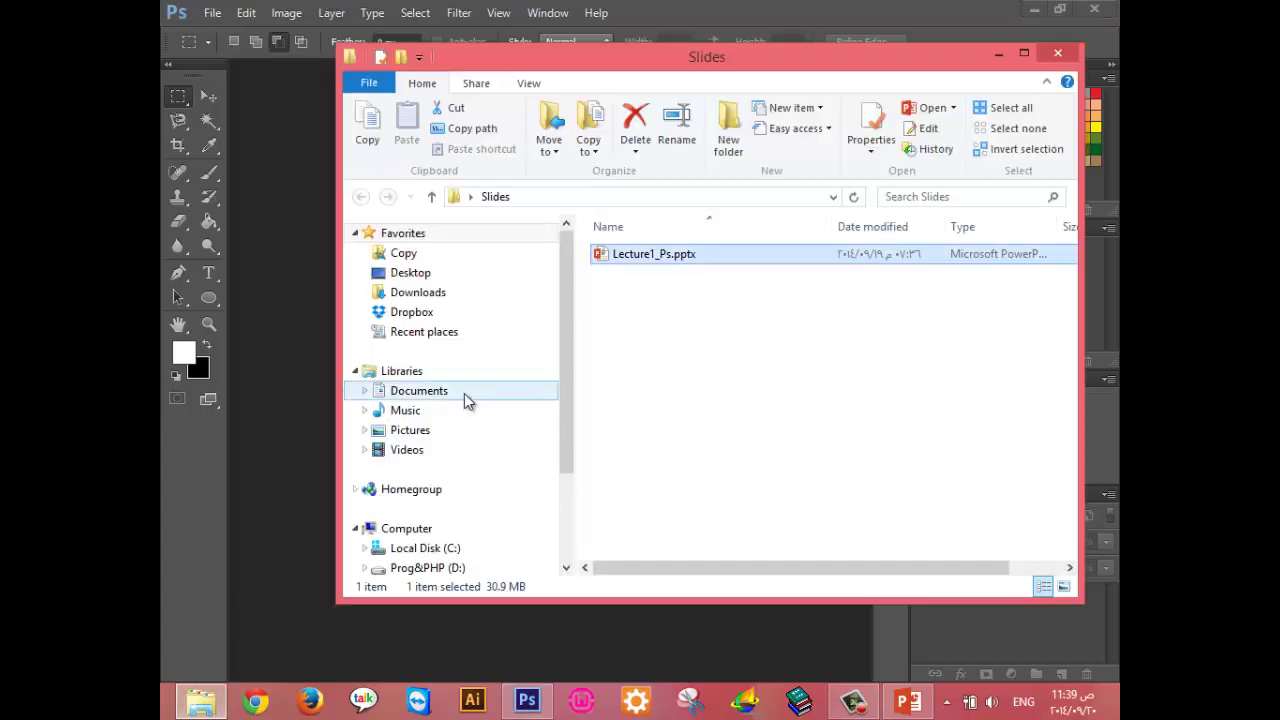
pyautogui.hotkey('alt', 'Up')
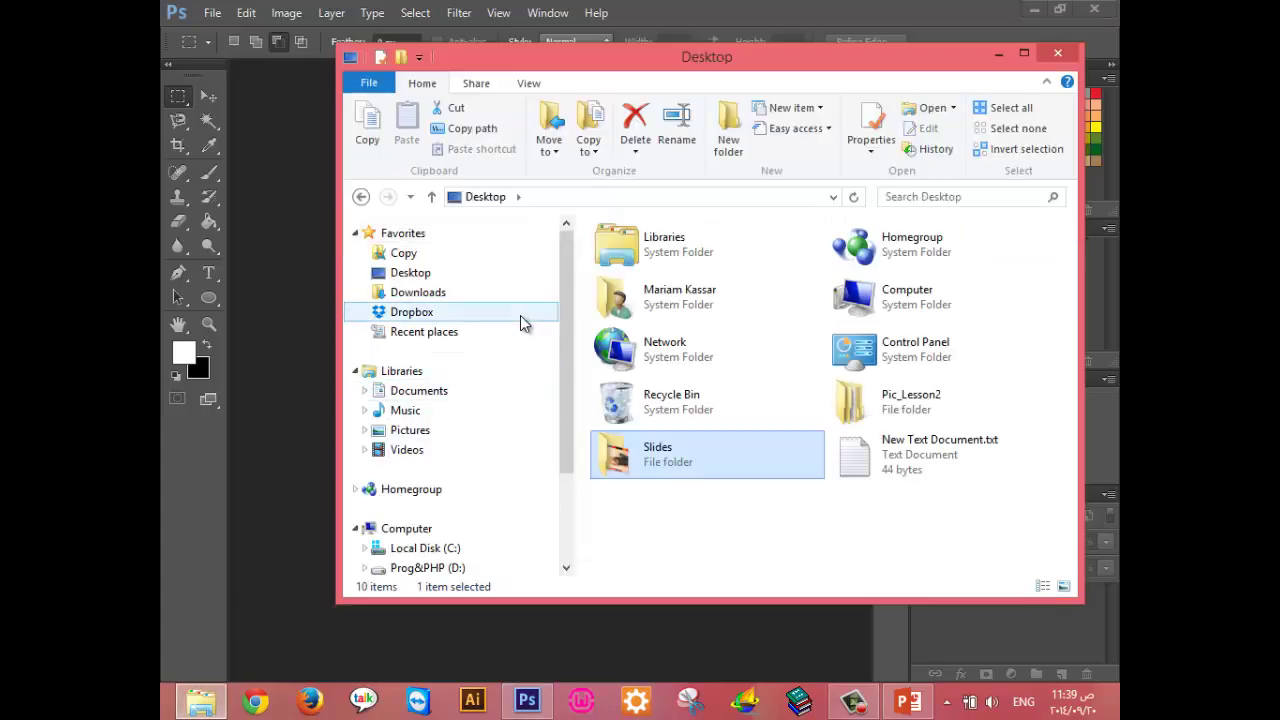
pyautogui.doubleClick(940, 403)
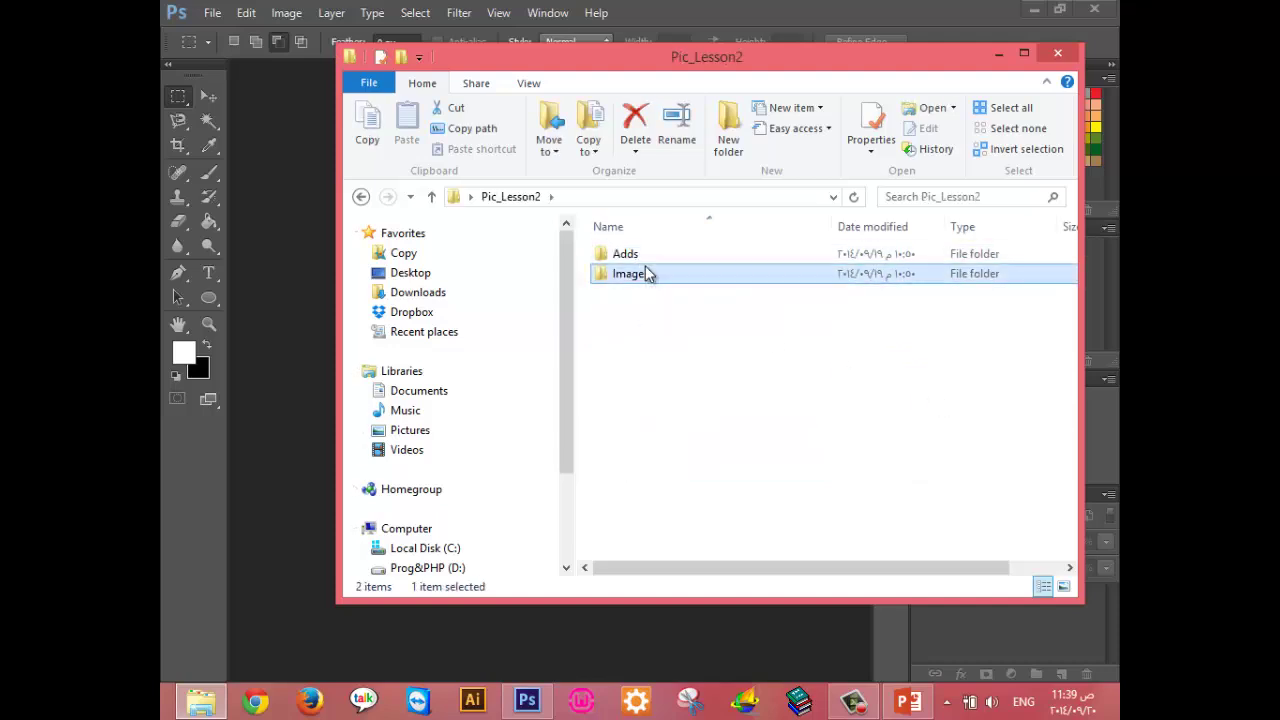
pyautogui.doubleClick(648, 274)
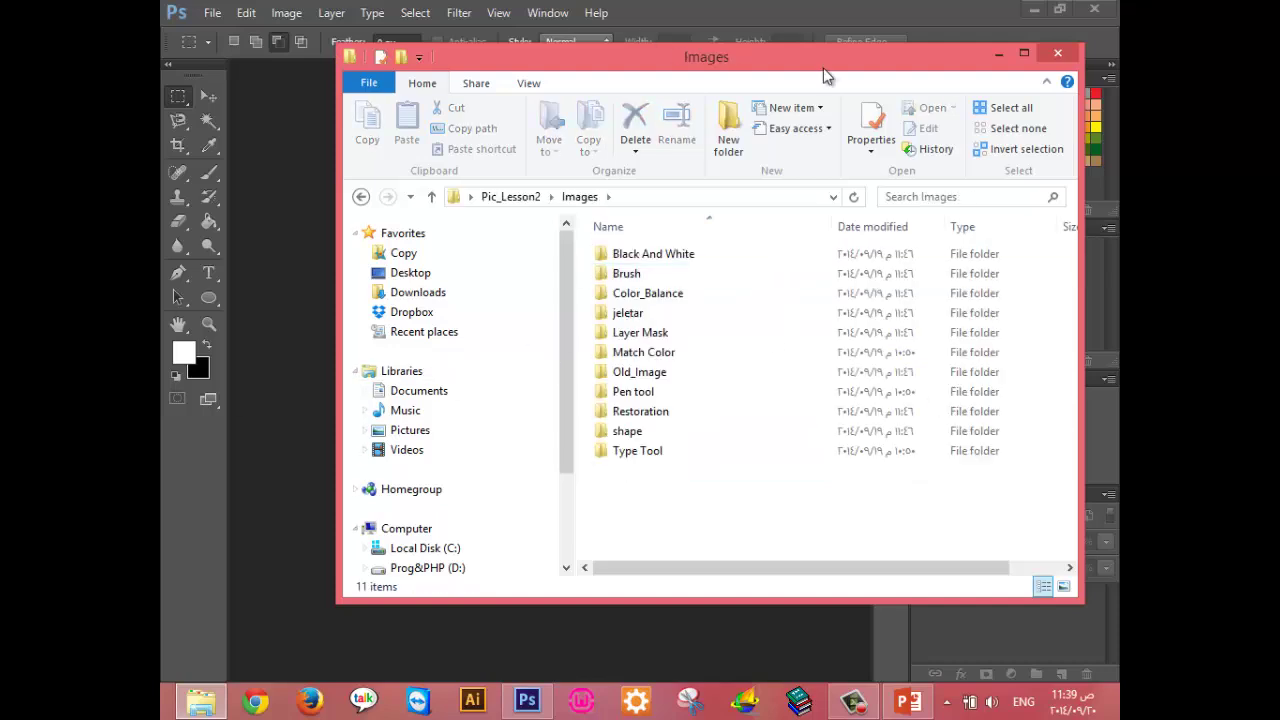
pyautogui.doubleClick(712, 353)
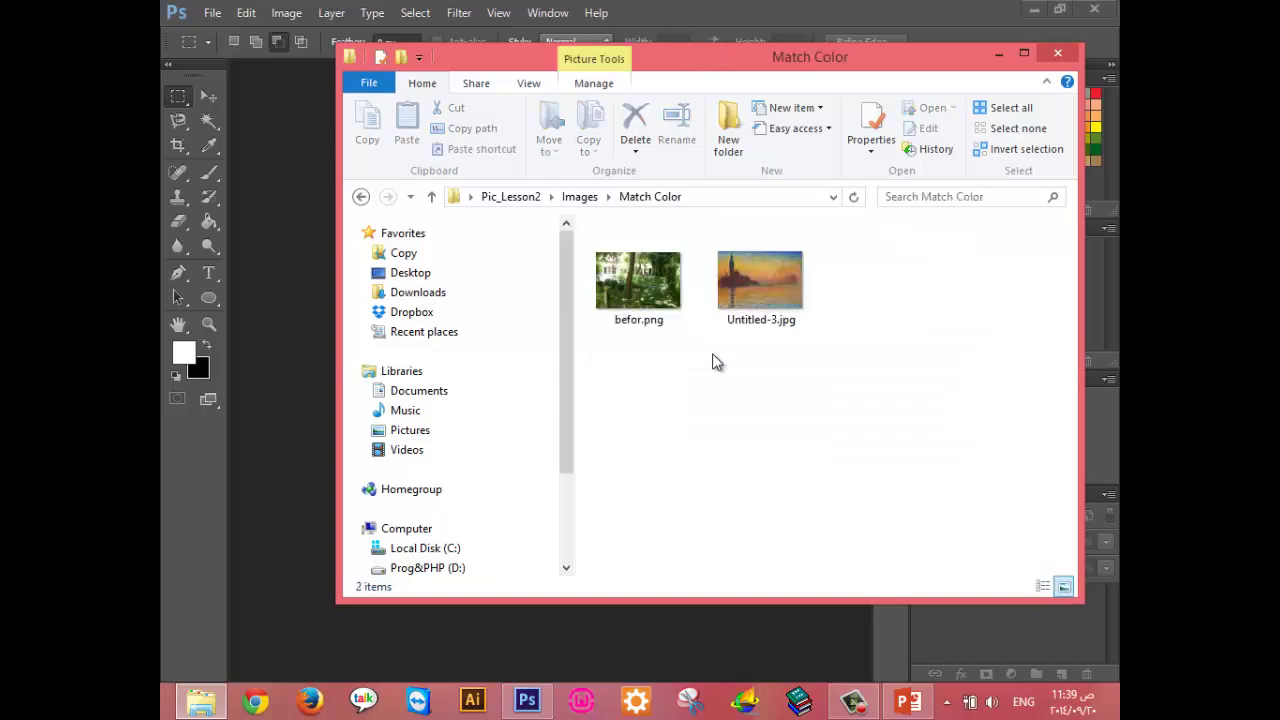
pyautogui.doubleClick(681, 289)
# View Untitled-3.jpg, close Photo Viewer, and drag befor.png and Untitled-3.jpg into Photoshop.
pyautogui.press('Right')
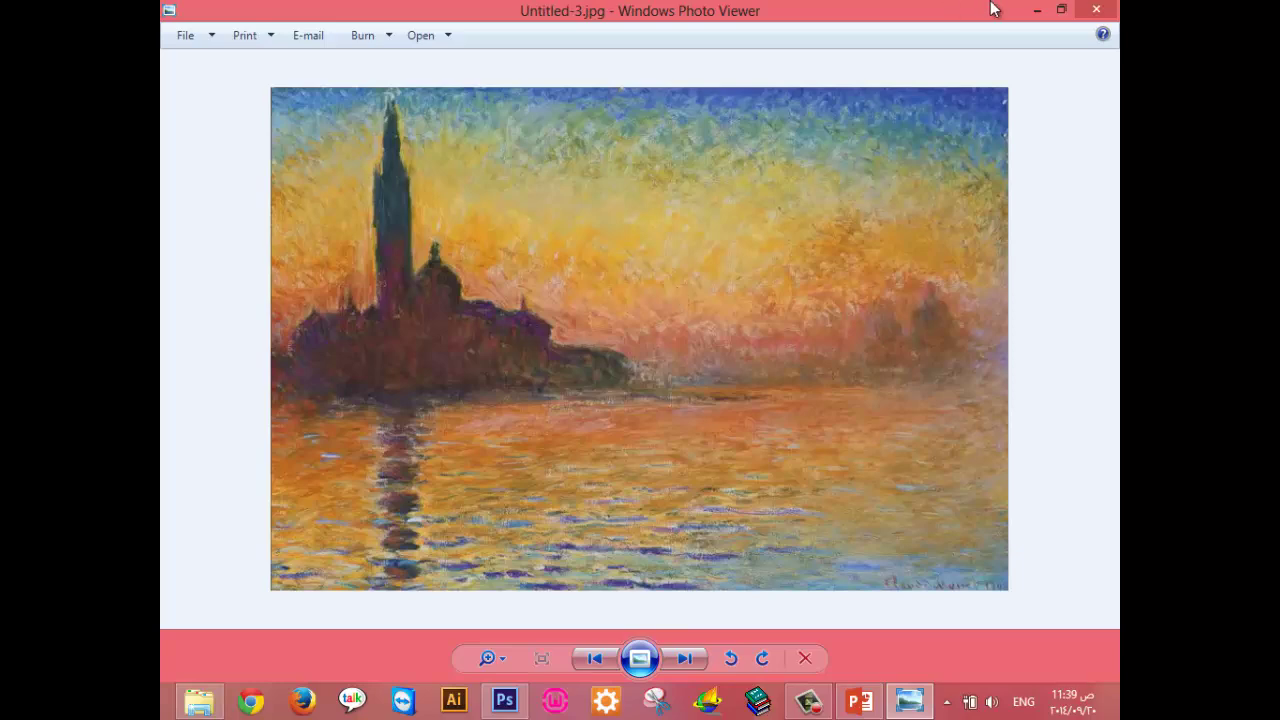
pyautogui.click(1096, 9)
pyautogui.moveTo(745, 310)
pyautogui.mouseDown()
pyautogui.moveTo(532, 320)
pyautogui.moveTo(507, 136)
pyautogui.mouseUp()
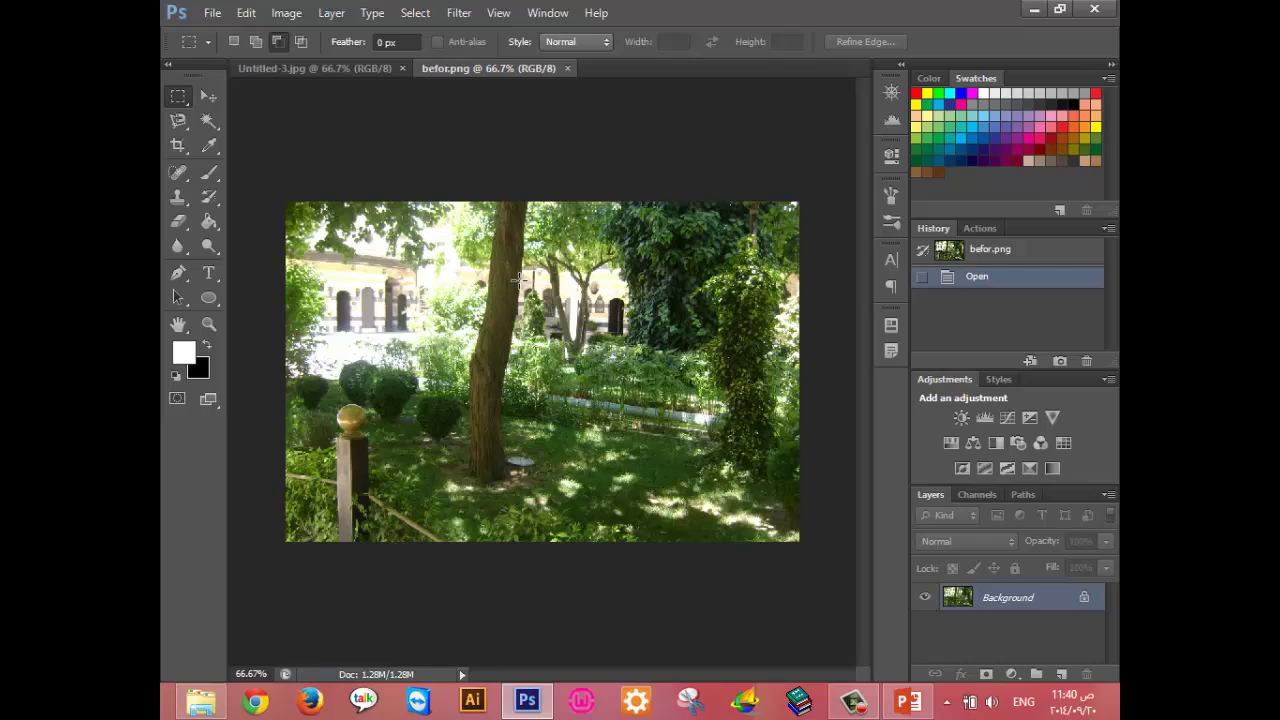
# Apply Match Color to befor.png using Untitled-3.jpg as the source image.
pyautogui.click(286, 13)
pyautogui.moveTo(314, 60)
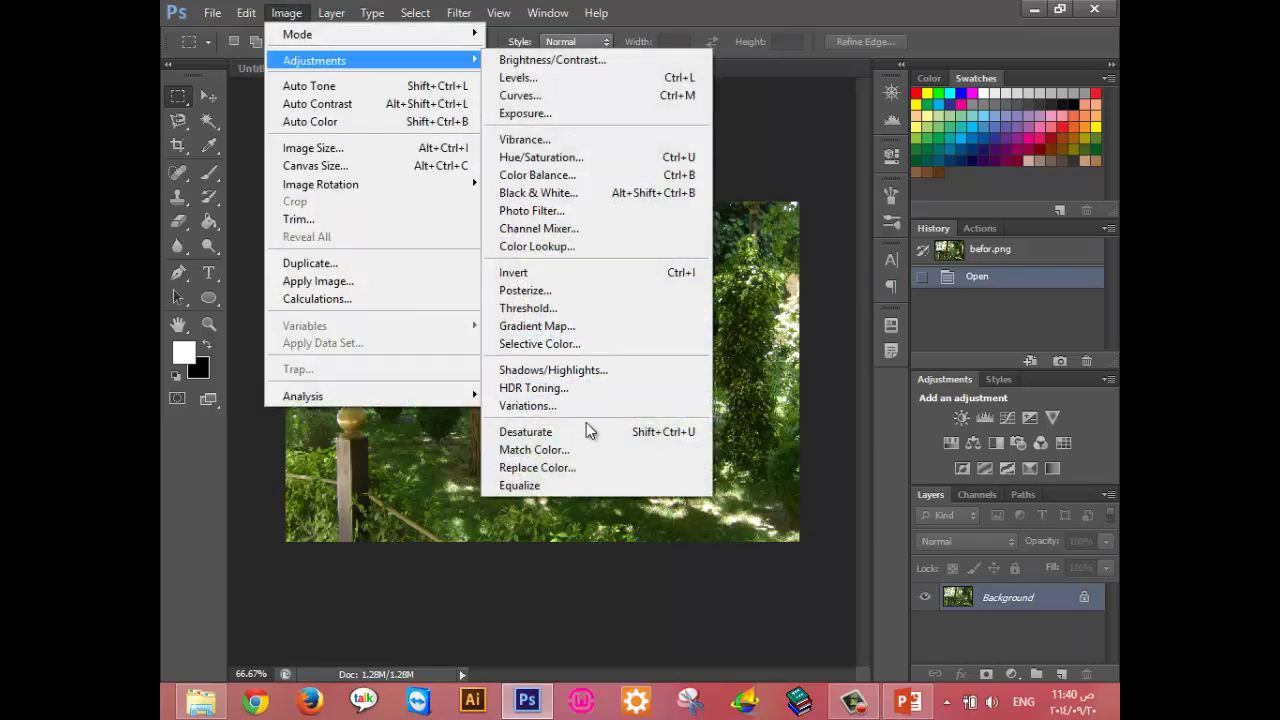
pyautogui.click(588, 450)
pyautogui.moveTo(1082, 84); pyautogui.dragTo(618, 110)
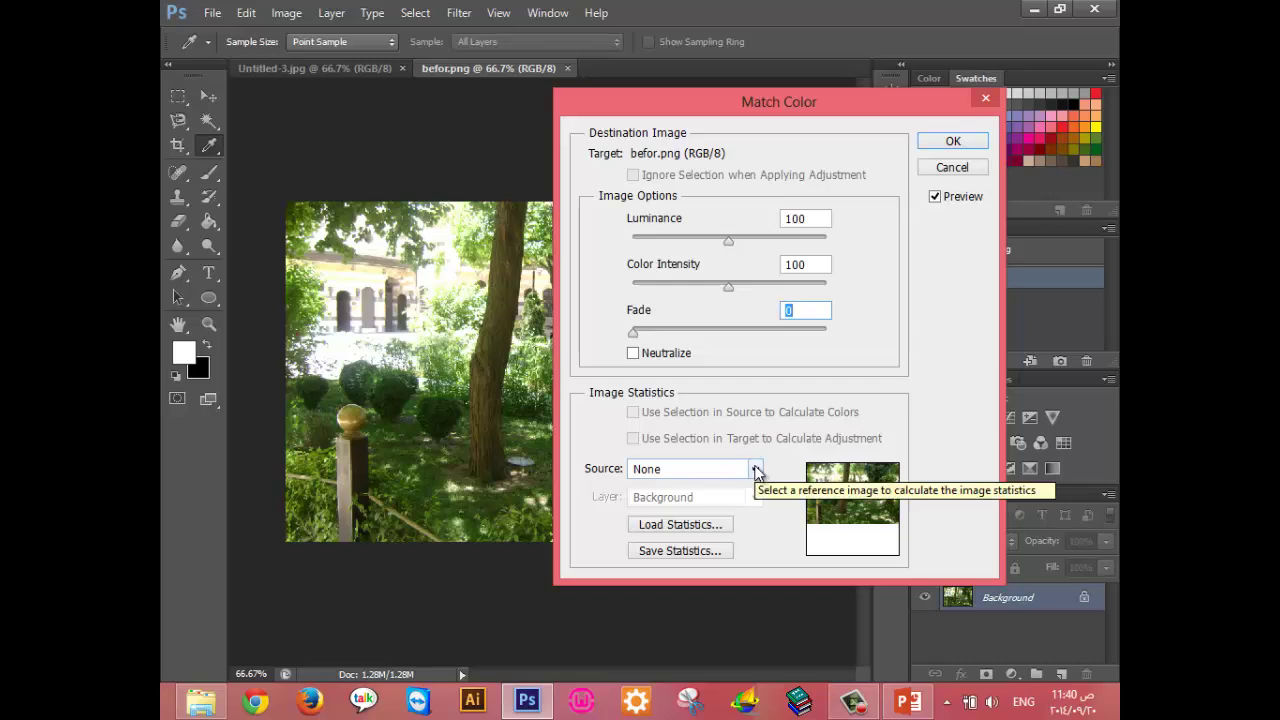
pyautogui.click(757, 470)
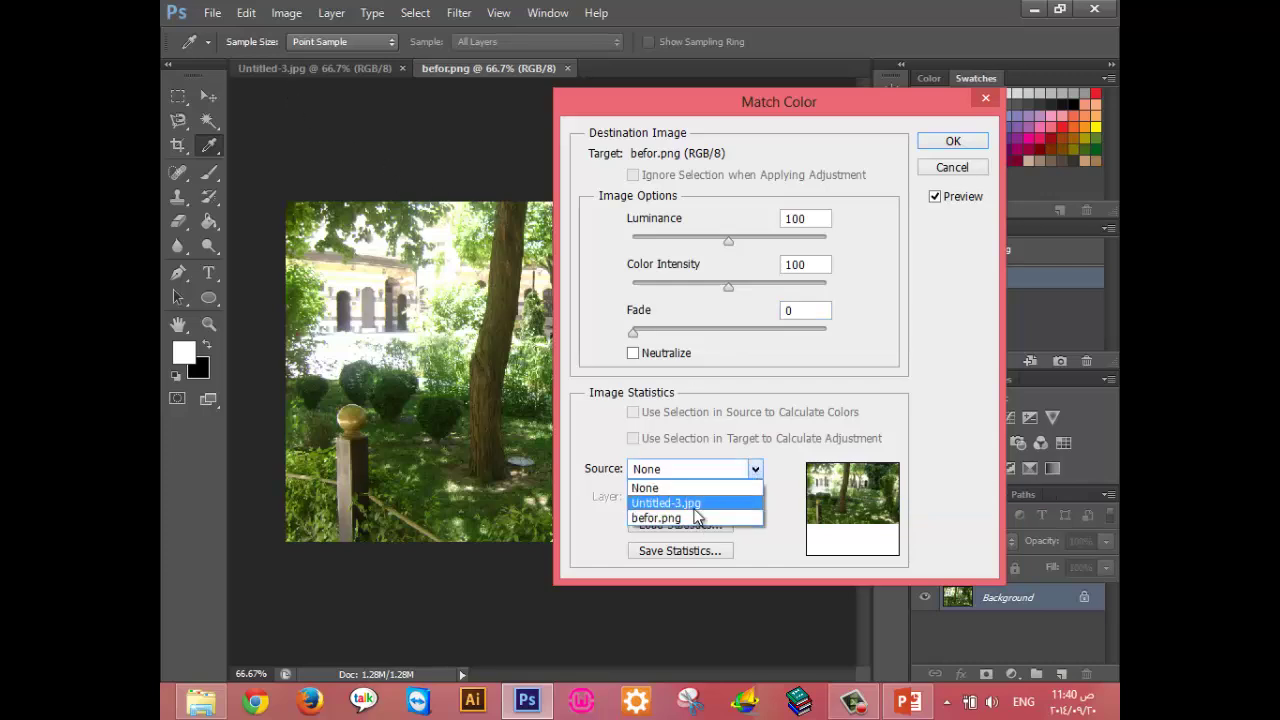
pyautogui.click(690, 503)
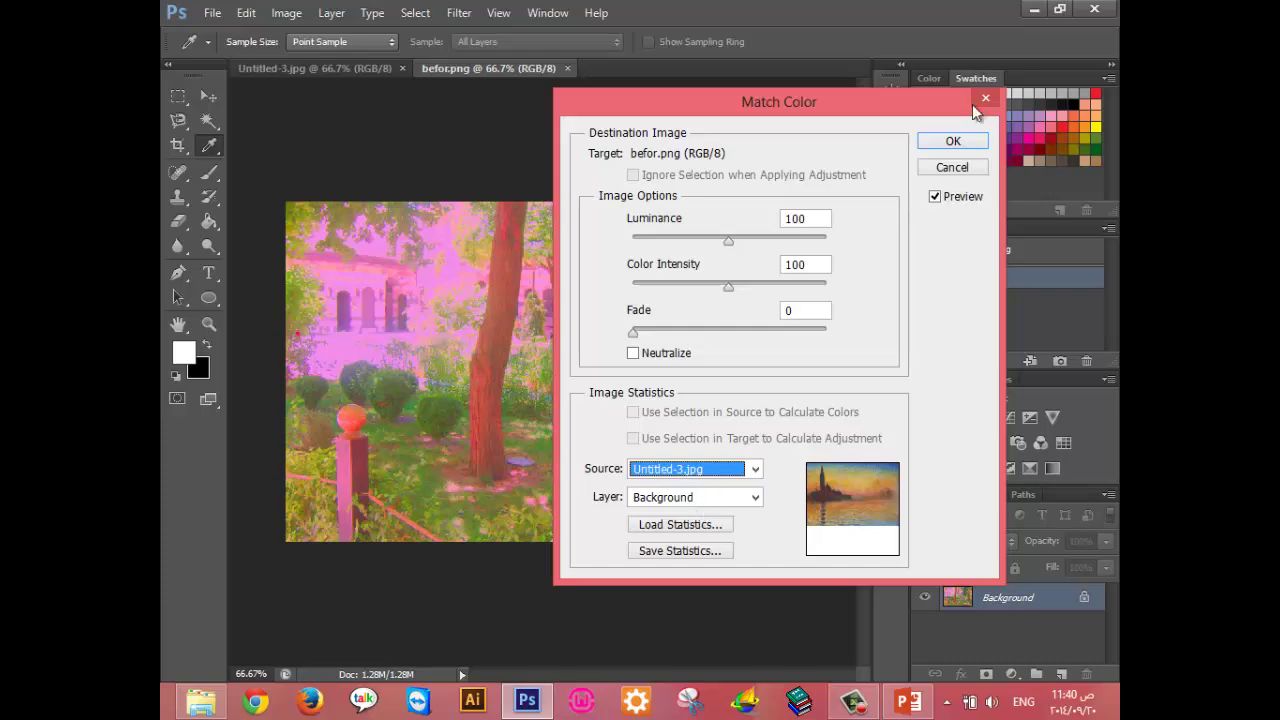
pyautogui.click(955, 143)
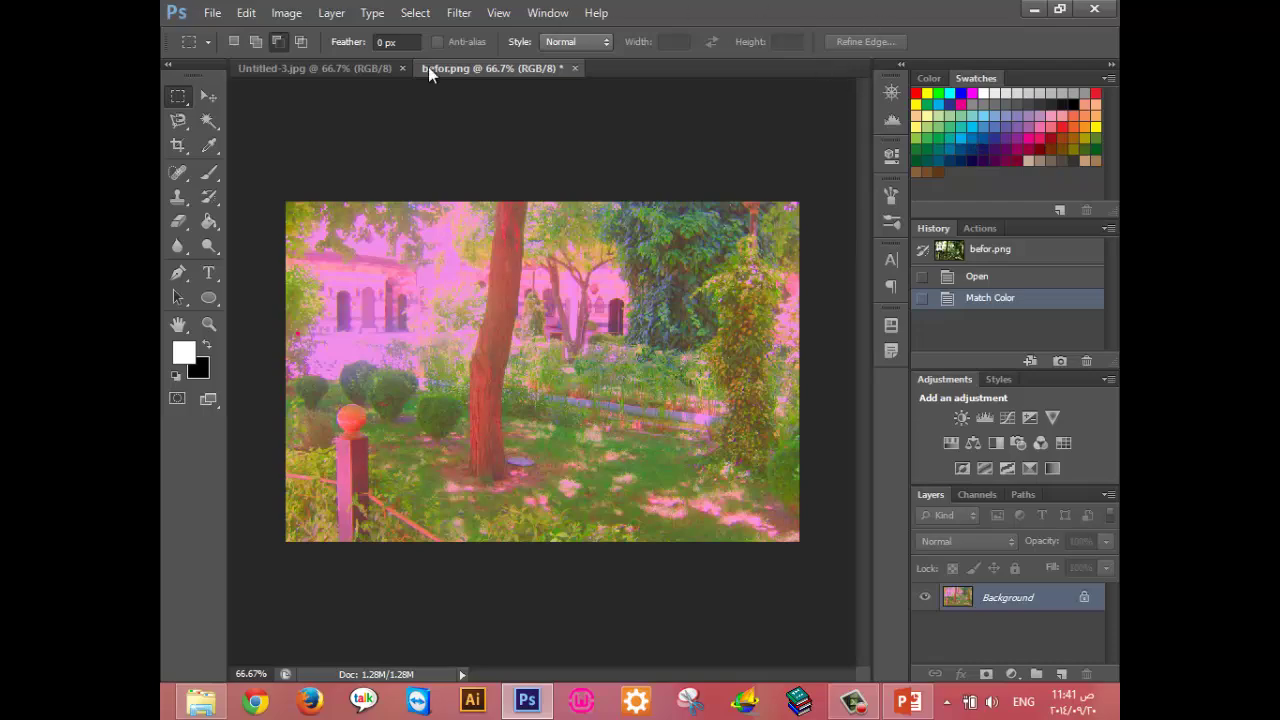
# Present slide 33, revealing the hue wheel, saturation bar and brightness bar.
pyautogui.click(906, 706)
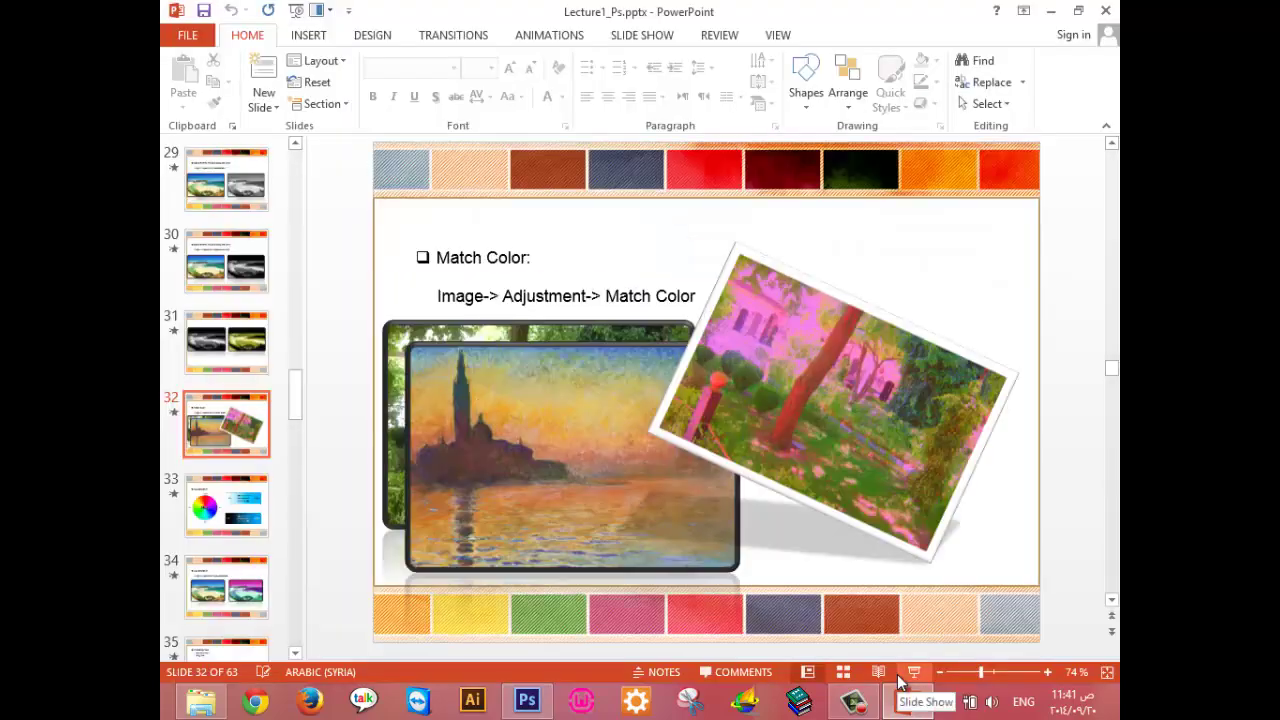
pyautogui.press('pagedown')
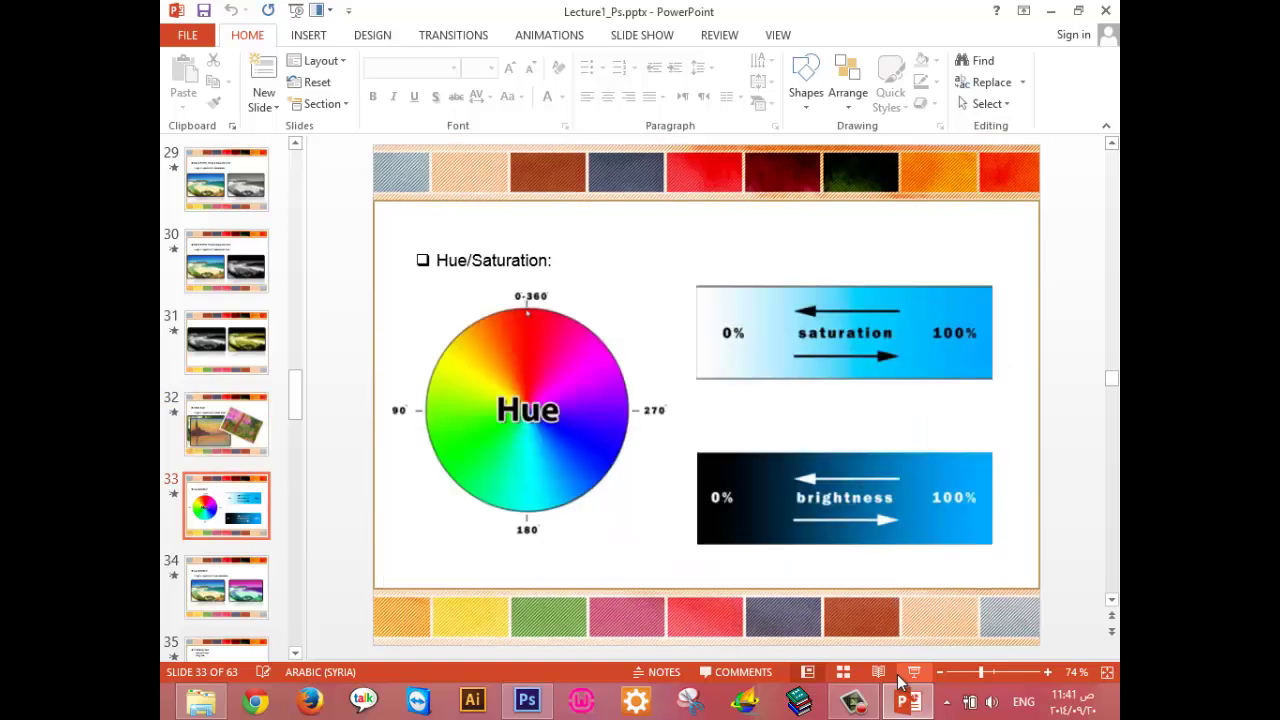
pyautogui.click(900, 675)
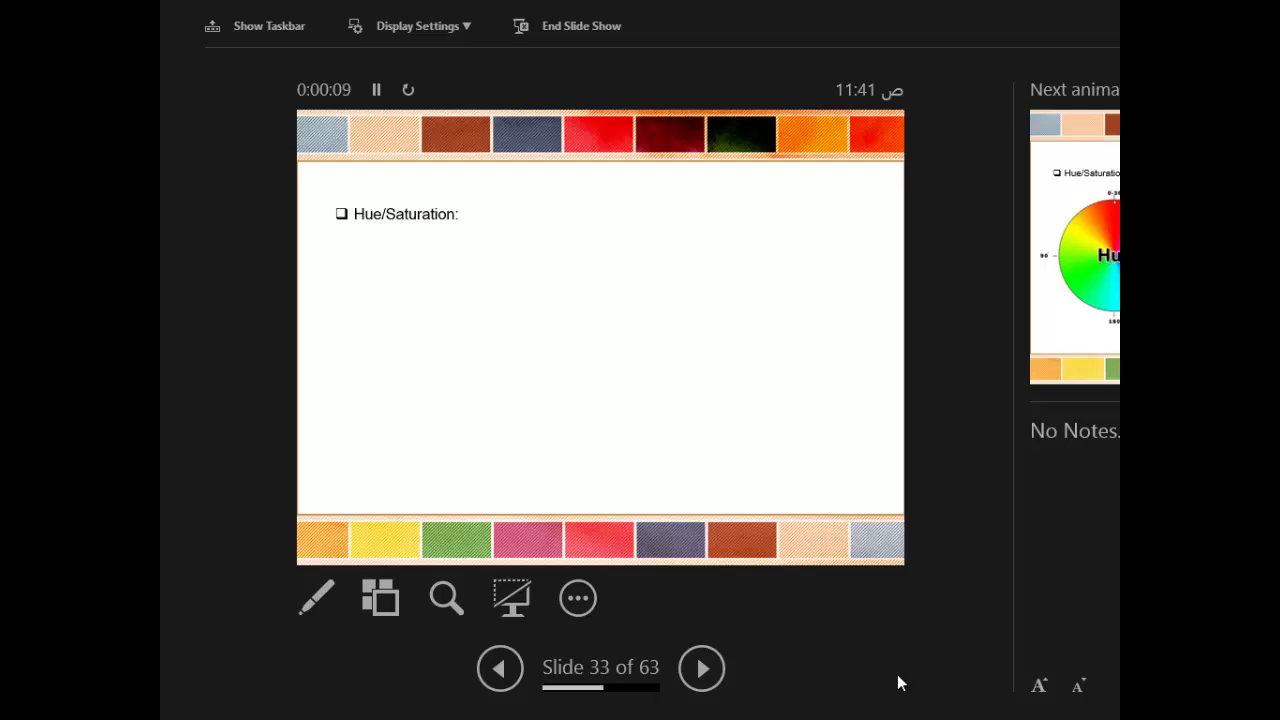
pyautogui.press('Right')
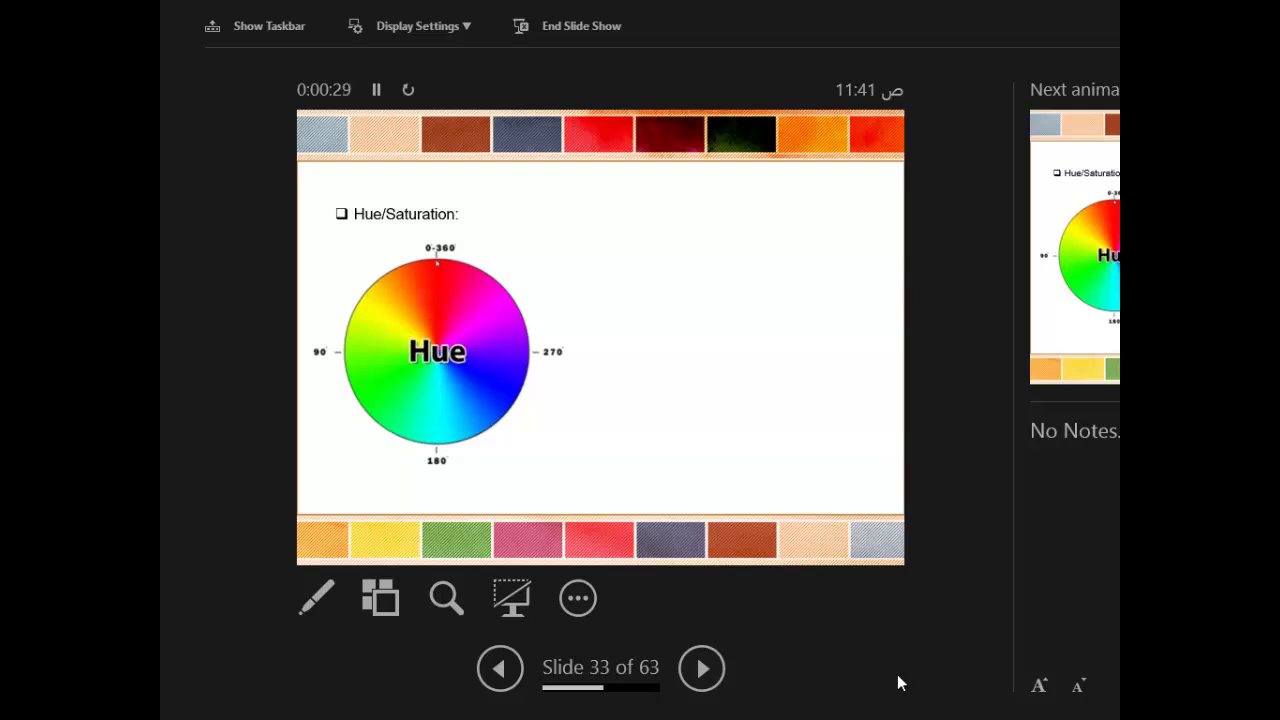
pyautogui.press('Right')
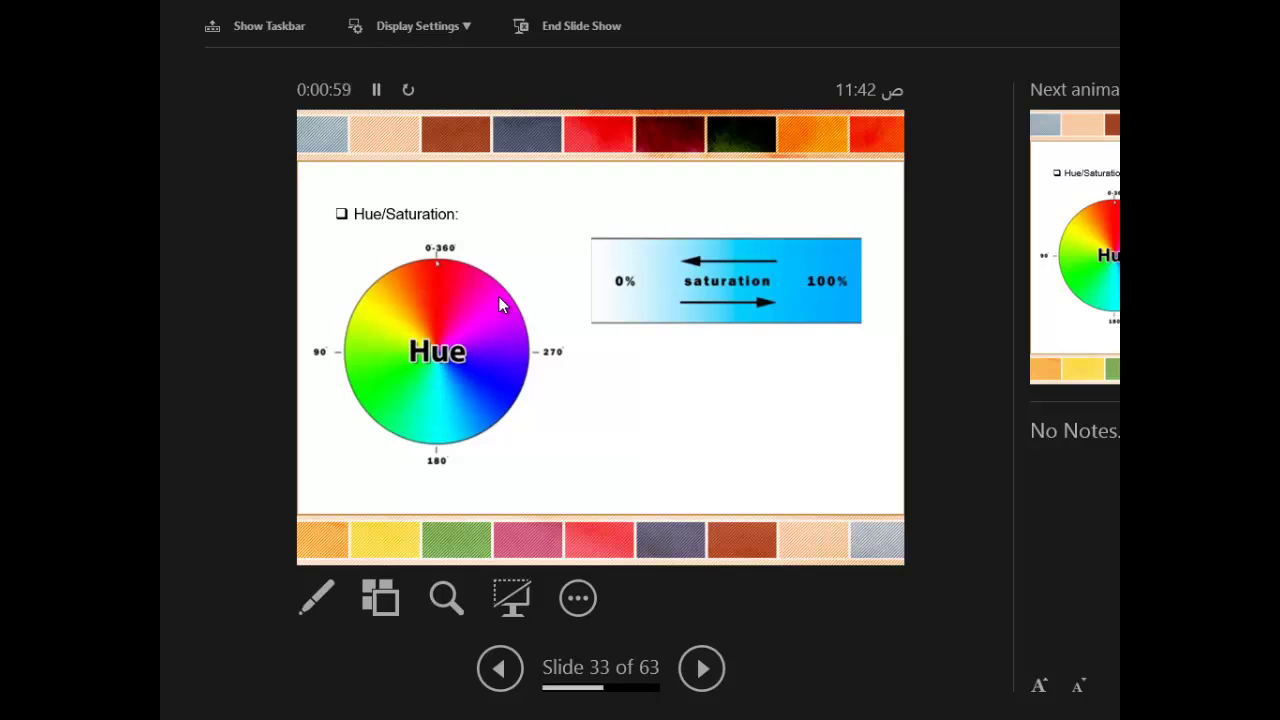
pyautogui.click(498, 296)
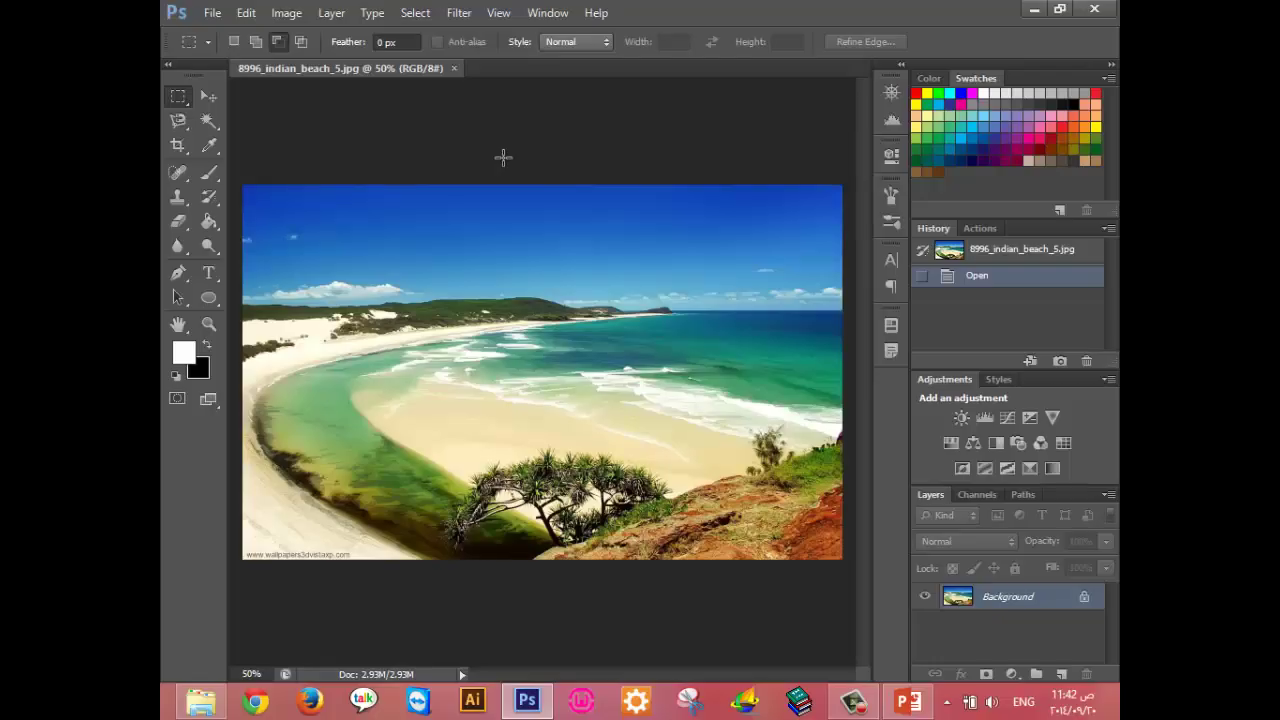
# Preview Hue/Saturation at Hue +125 on the beach photo and move the dialog aside.
pyautogui.click(287, 13)
pyautogui.moveTo(314, 60)
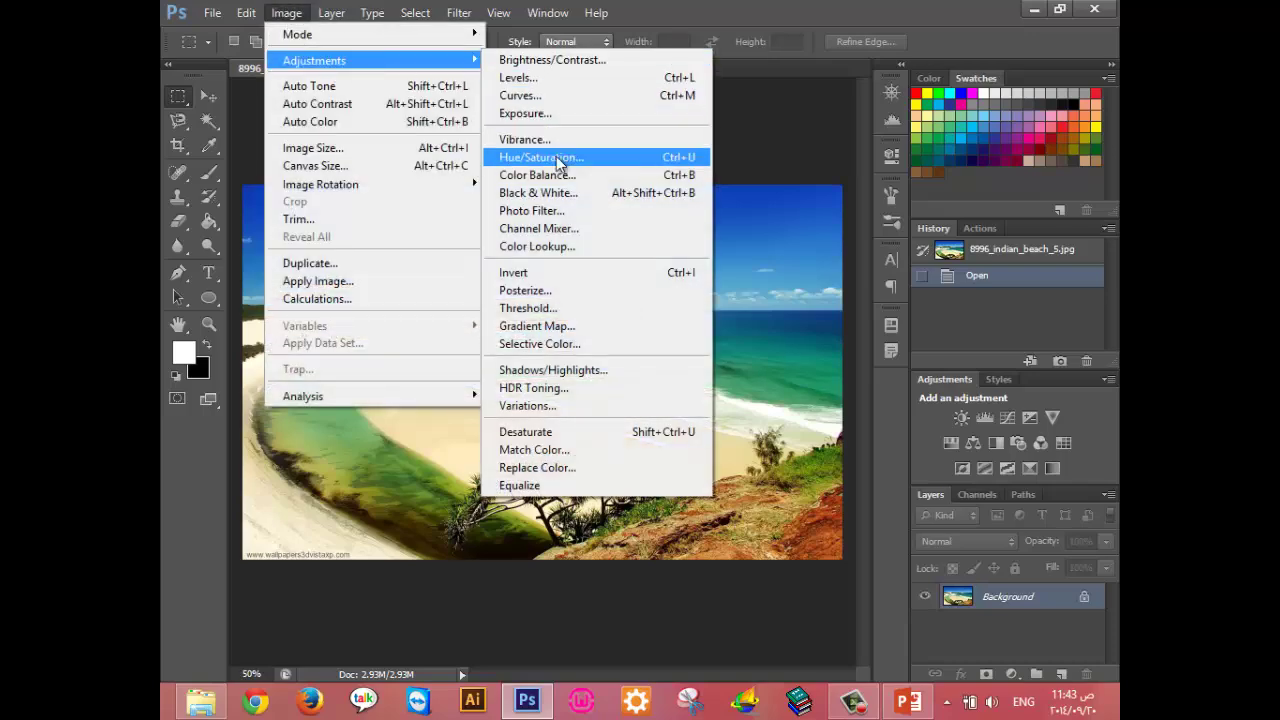
pyautogui.click(556, 157)
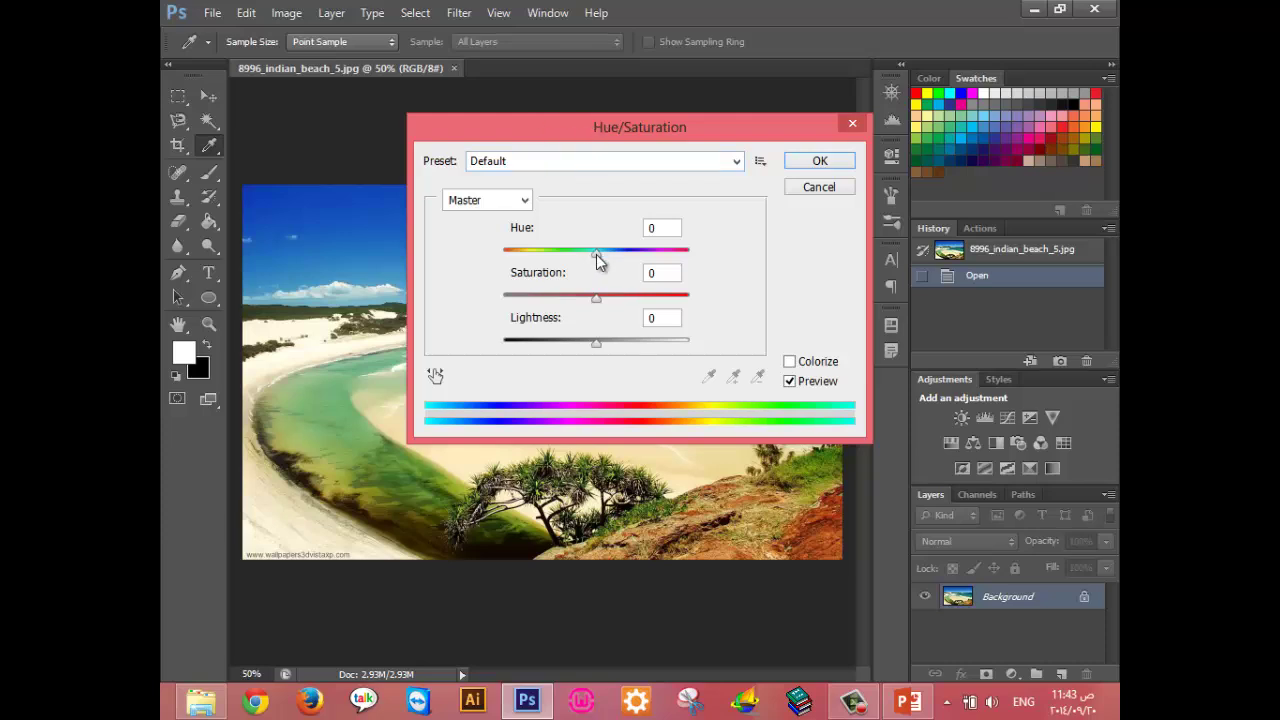
pyautogui.moveTo(596, 254); pyautogui.dragTo(670, 268)
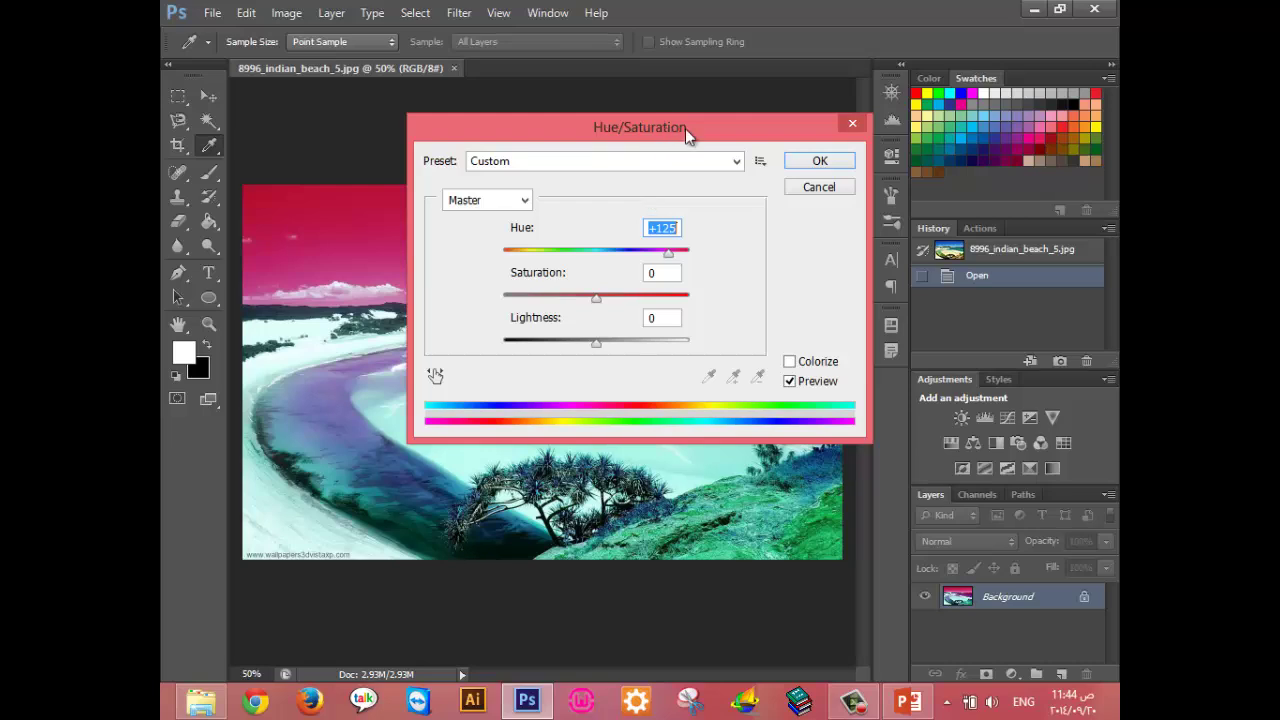
pyautogui.moveTo(649, 135); pyautogui.dragTo(893, 428)
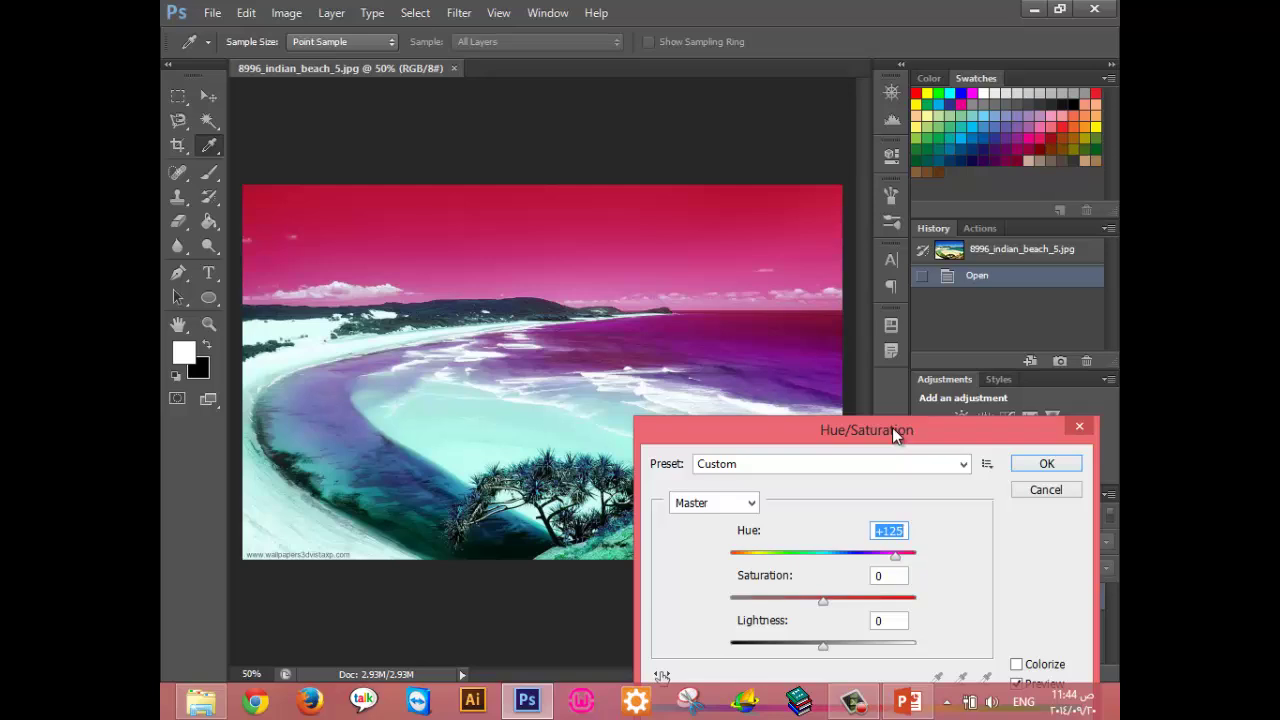
# Try Saturation +95 and Lightness +5 in Hue/Saturation, then cancel to keep original colours.
pyautogui.moveTo(888, 430); pyautogui.dragTo(852, 186)
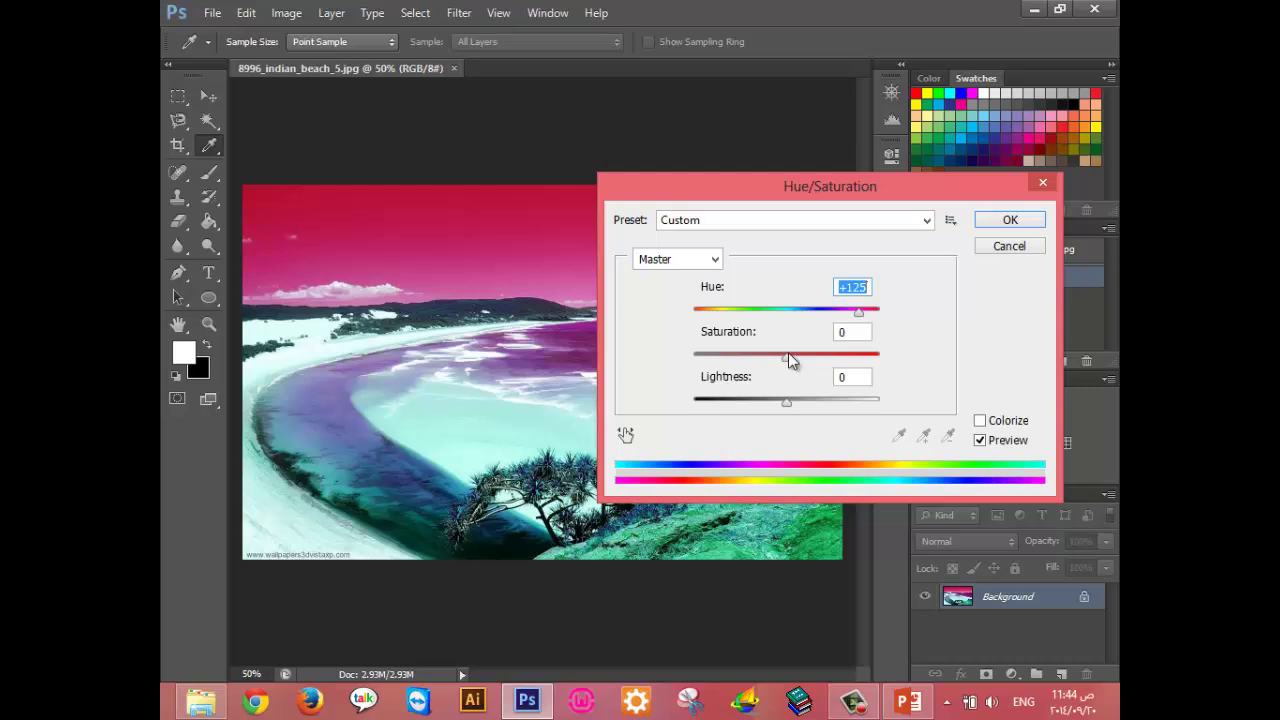
pyautogui.moveTo(786, 357); pyautogui.dragTo(667, 372)
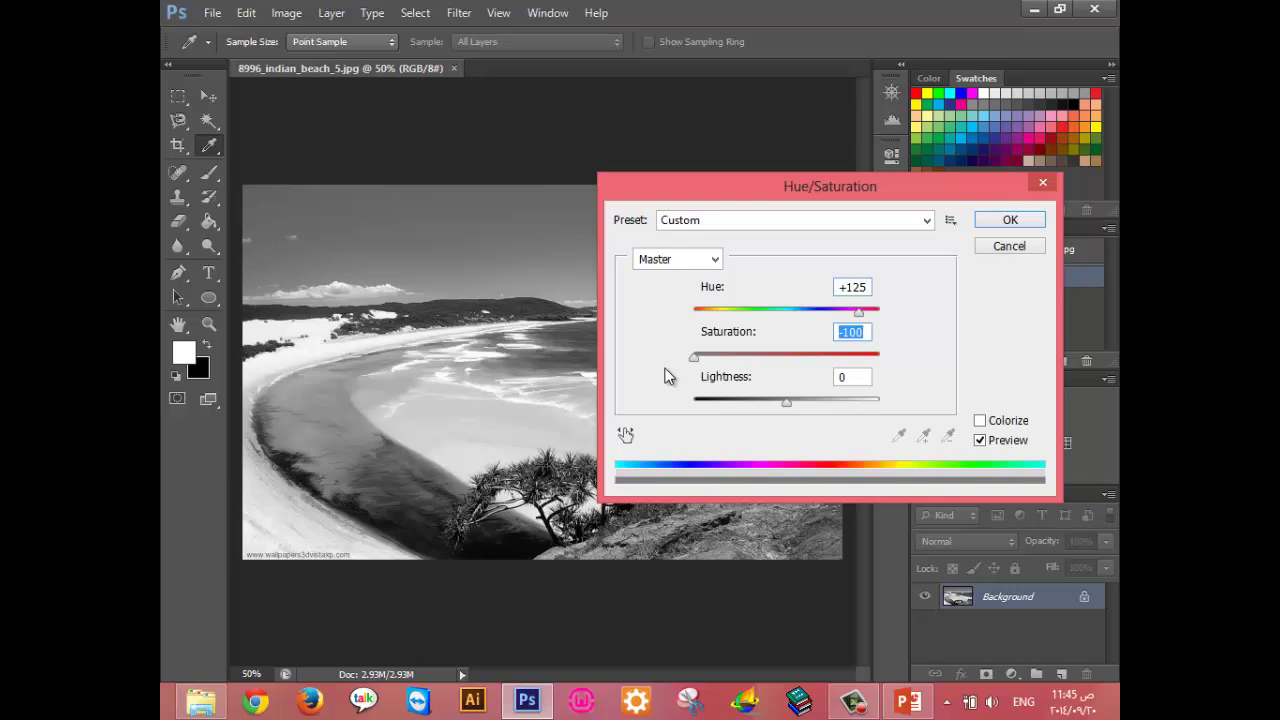
pyautogui.moveTo(694, 356); pyautogui.dragTo(876, 355)
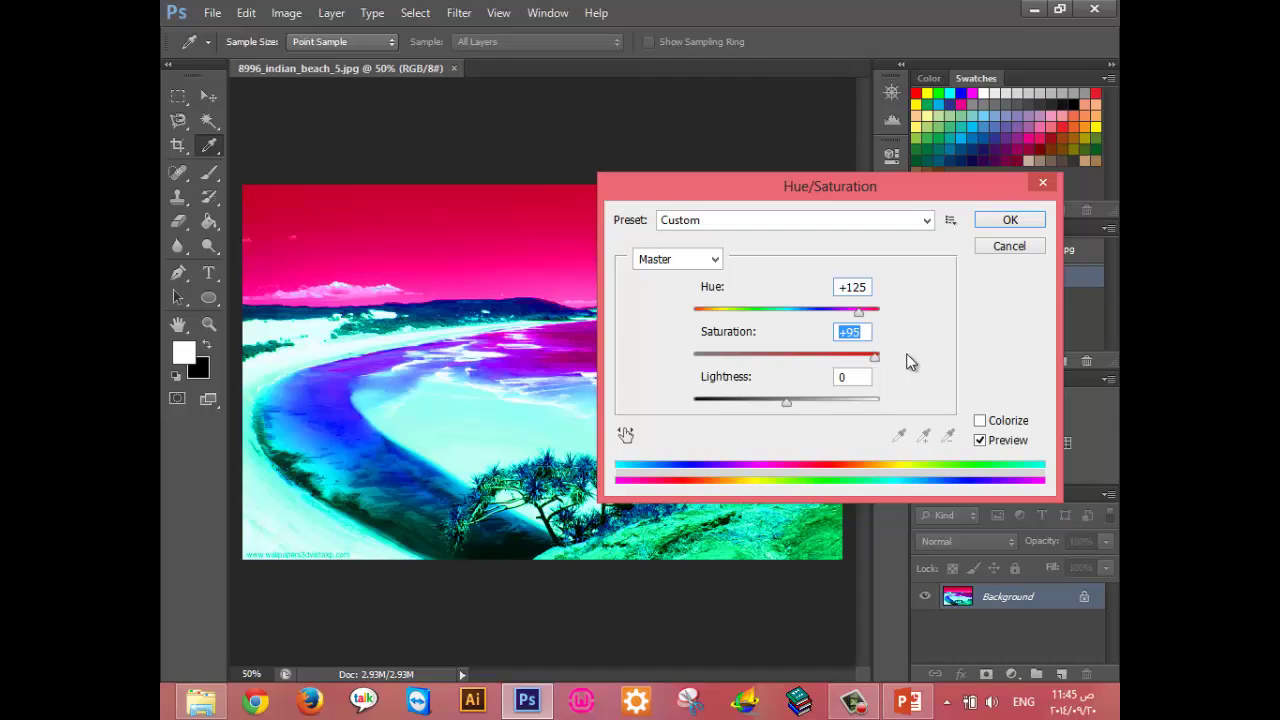
pyautogui.moveTo(789, 403)
pyautogui.mouseDown()
pyautogui.moveTo(700, 403)
pyautogui.moveTo(913, 419)
pyautogui.moveTo(810, 424)
pyautogui.mouseUp()
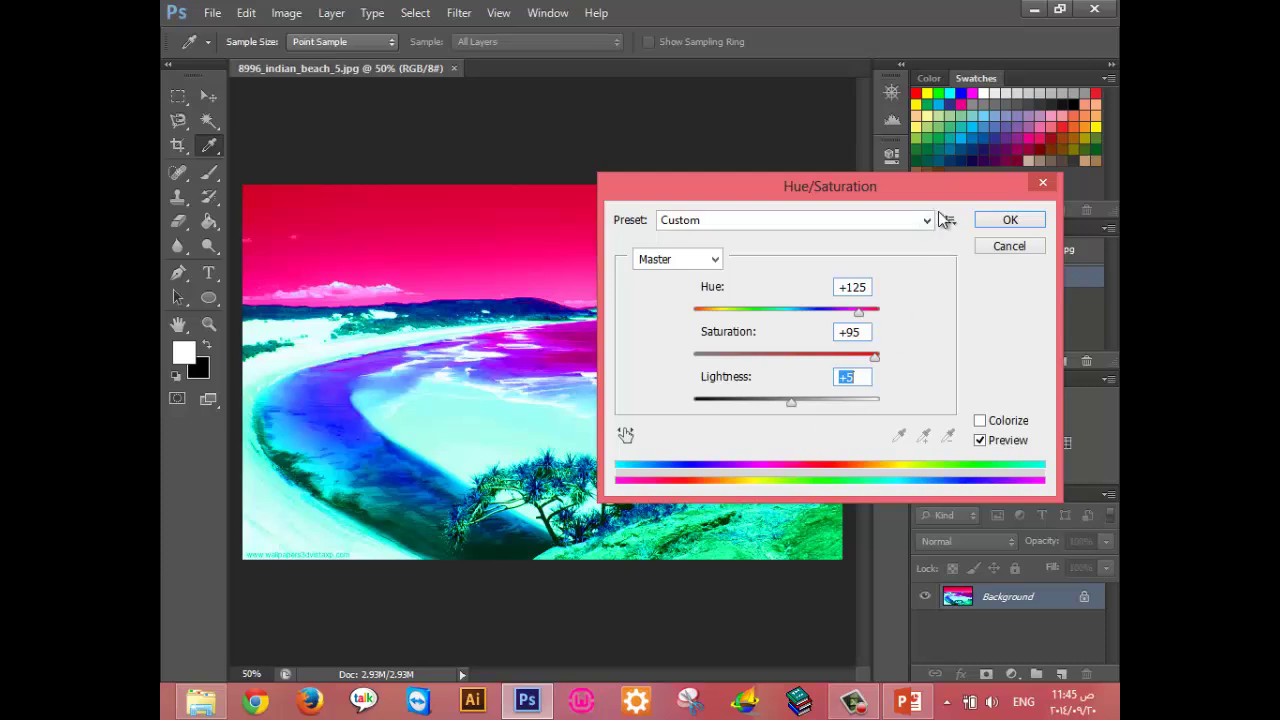
pyautogui.click(1009, 246)
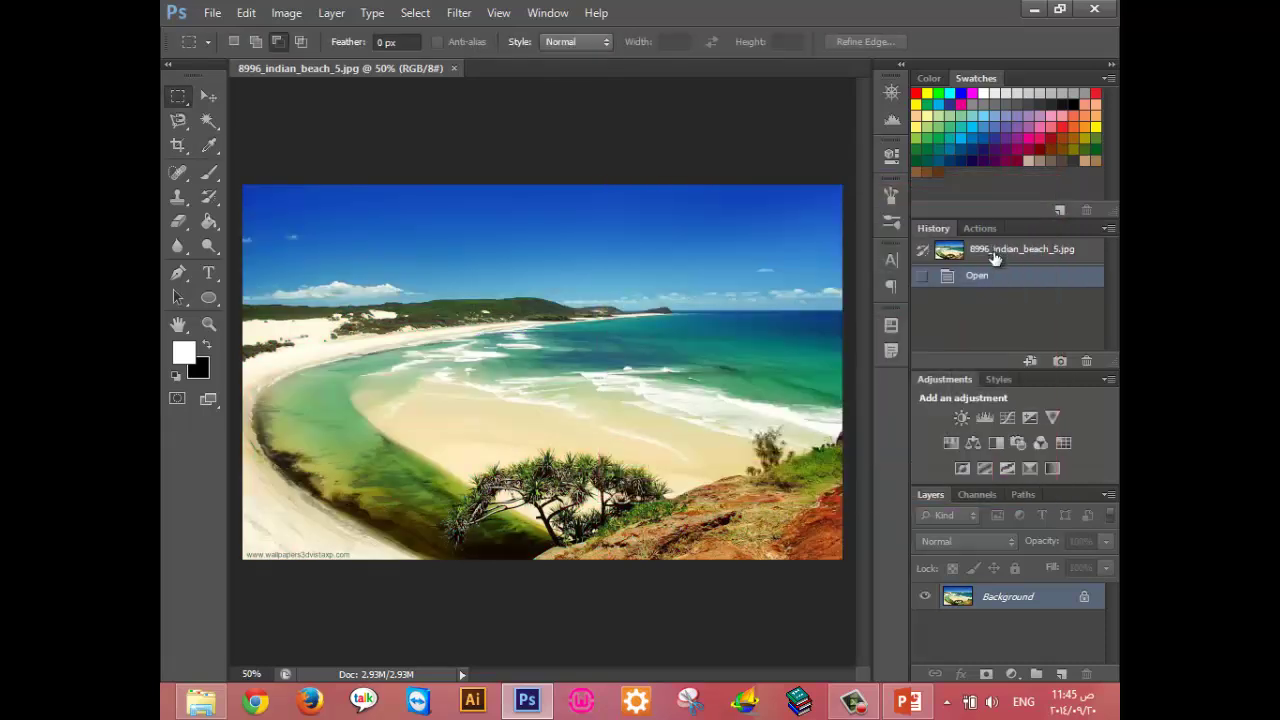
pyautogui.hotkey('ctrl', 'u')
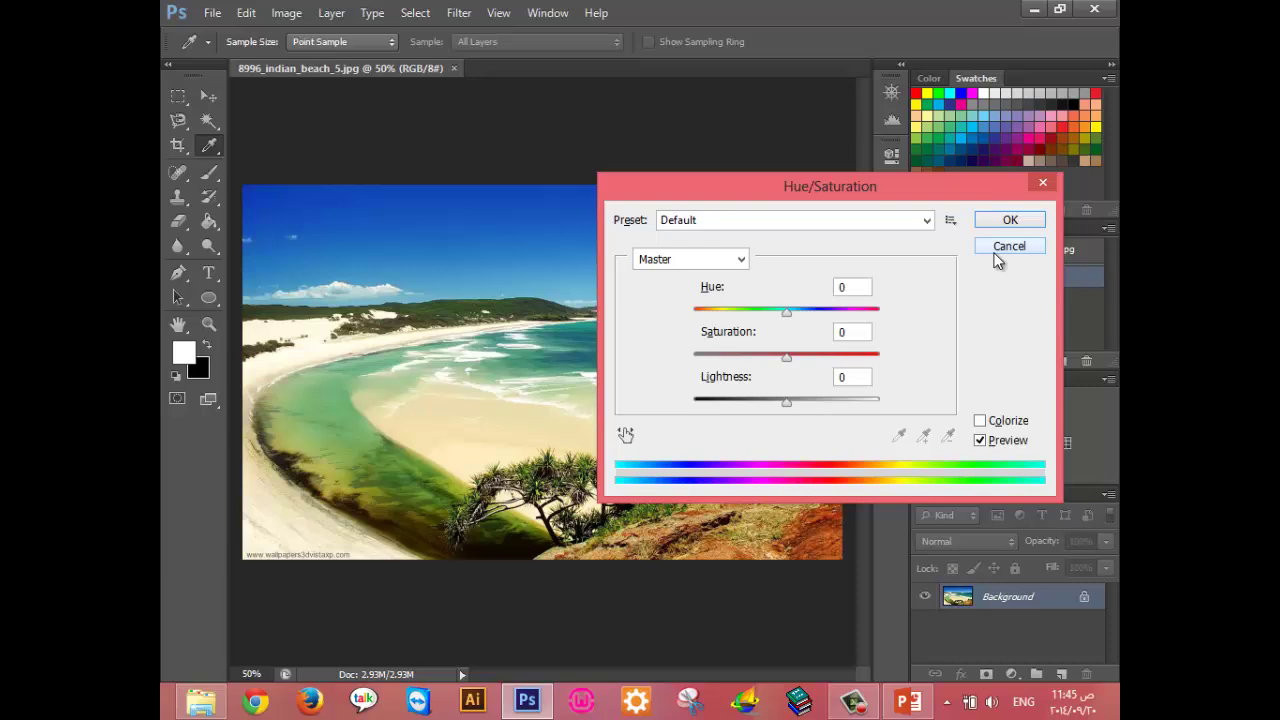
pyautogui.click(981, 422)
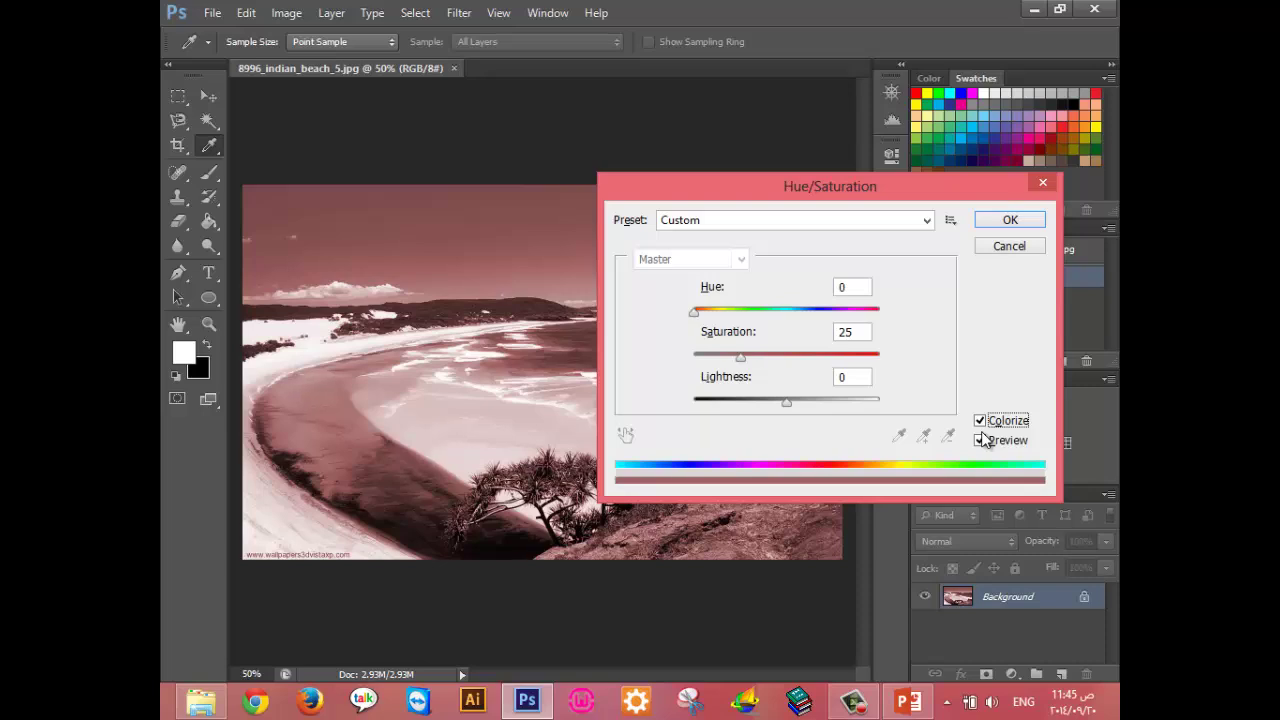
pyautogui.click(980, 421)
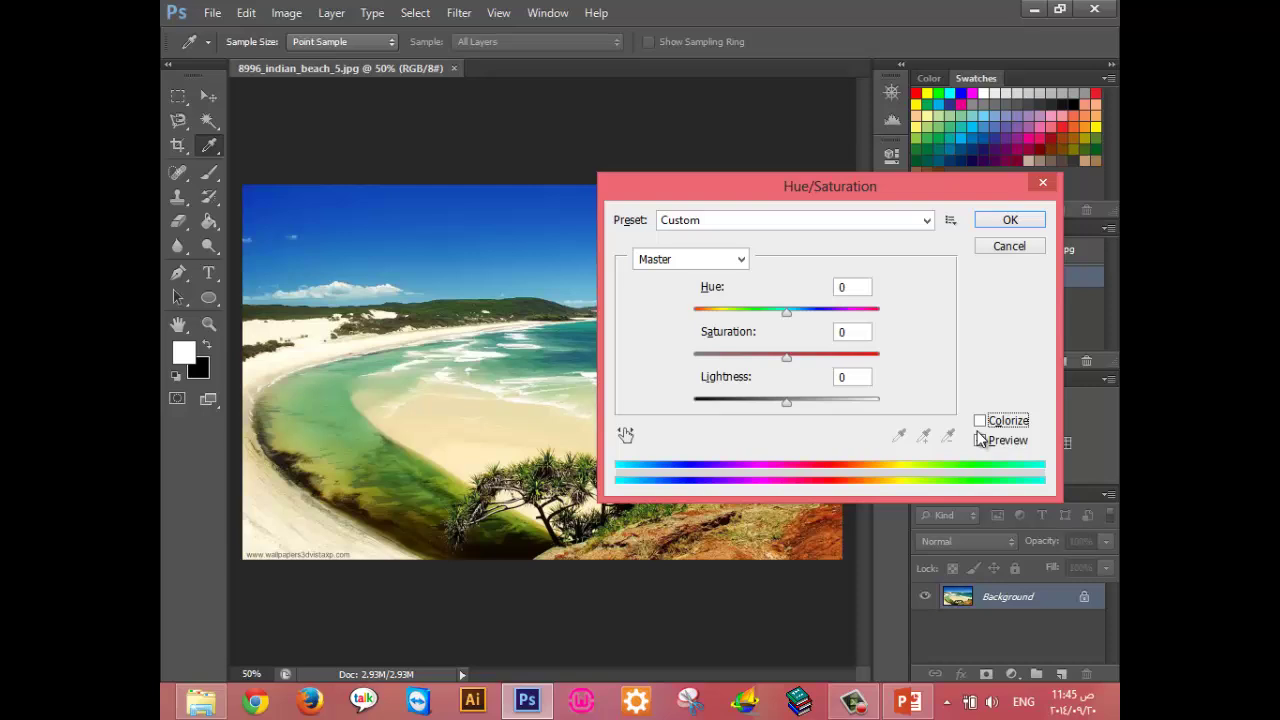
pyautogui.click(980, 440)
pyautogui.click(979, 421)
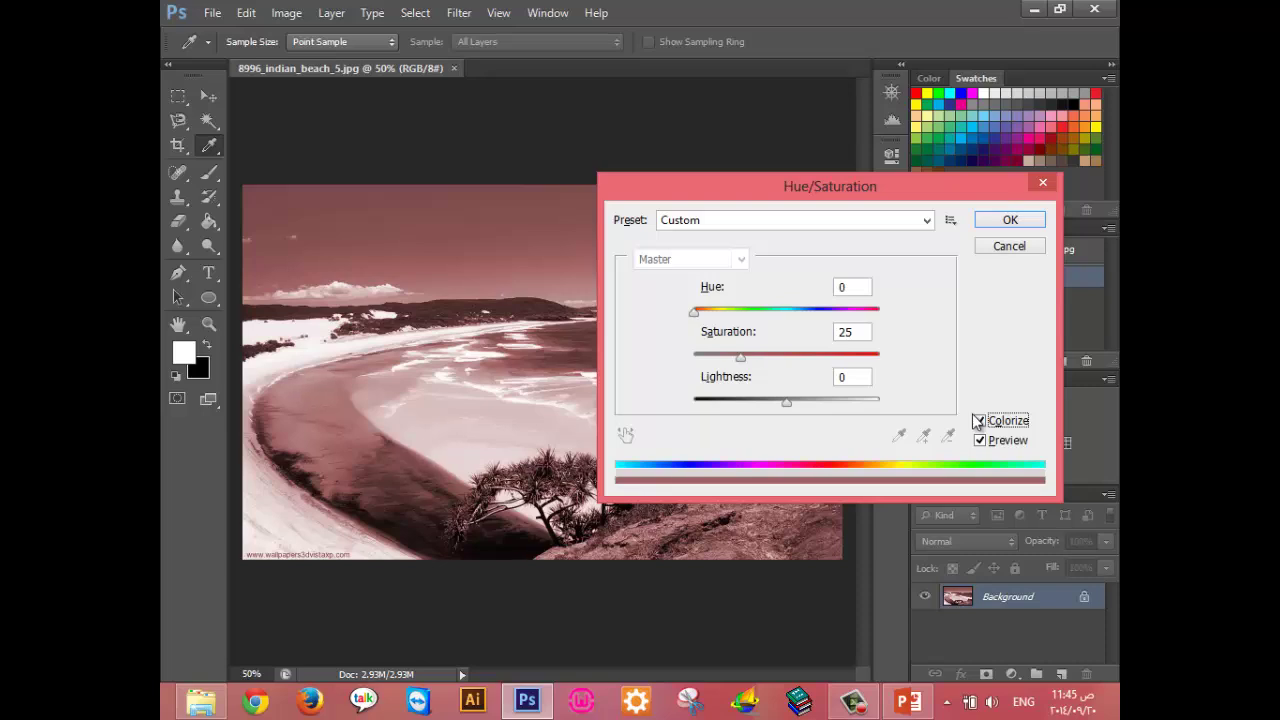
pyautogui.click(1006, 249)
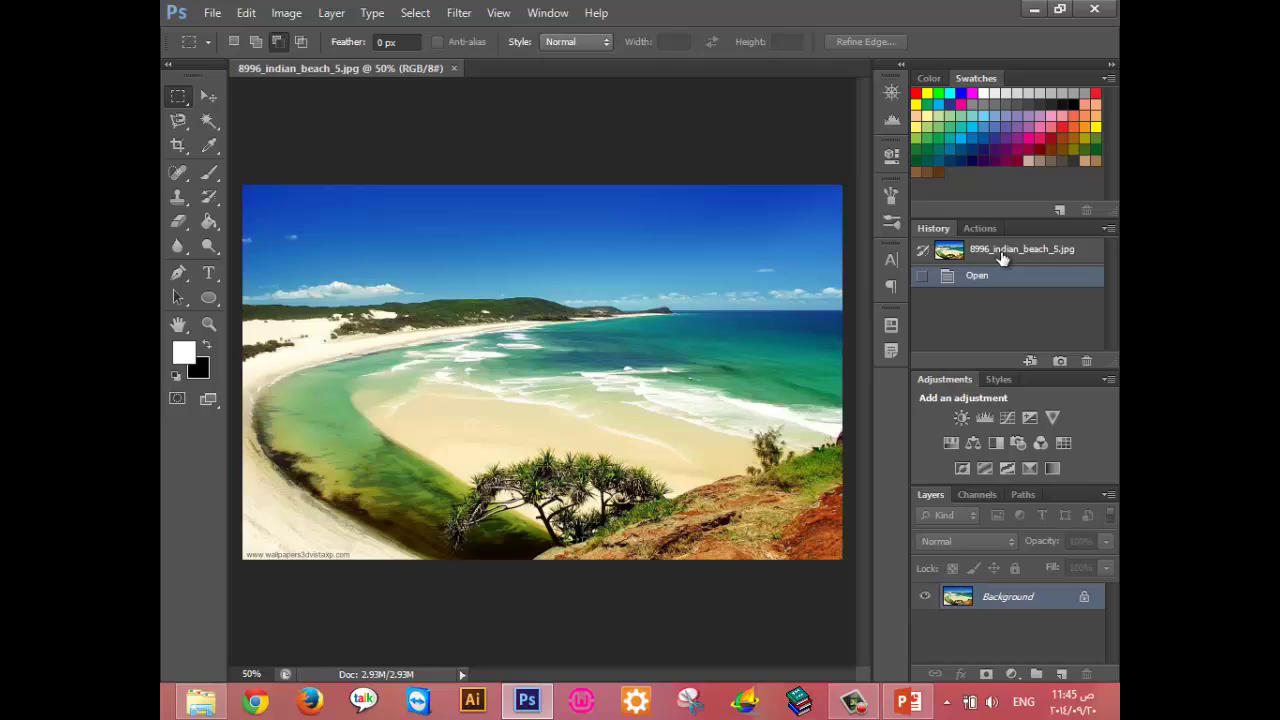
pyautogui.hotkey('ctrl', 'u')
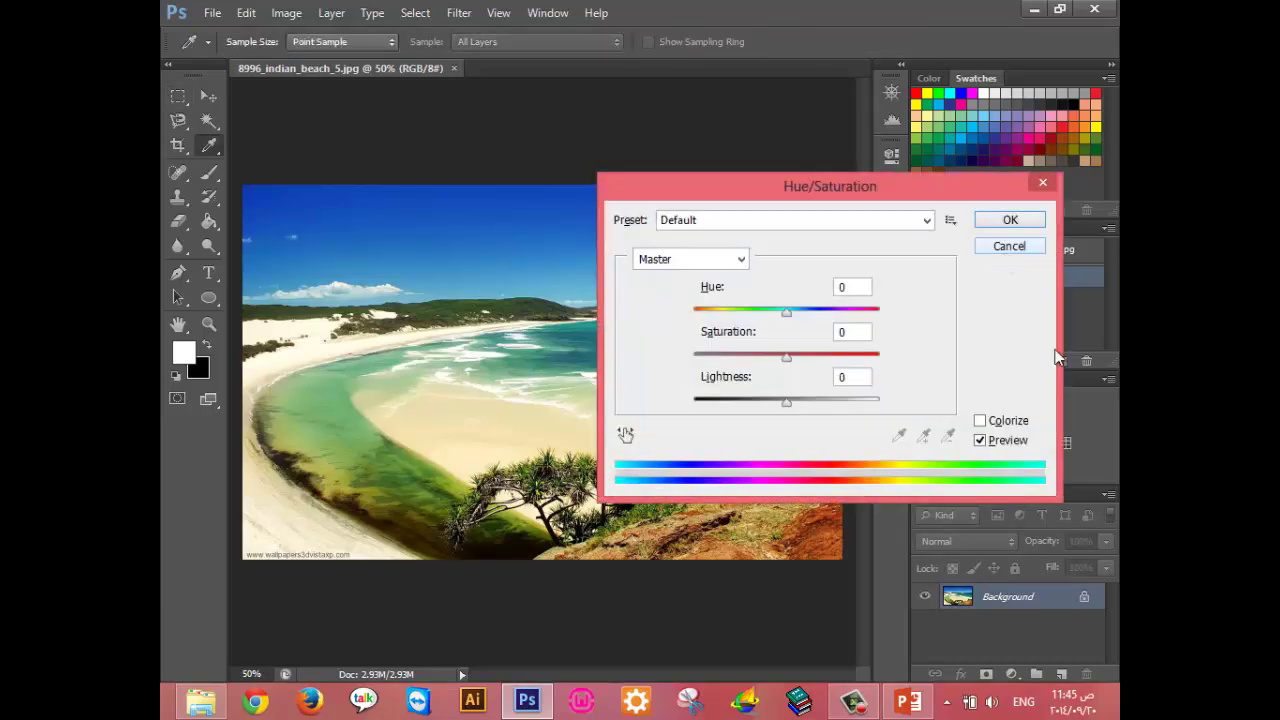
pyautogui.click(980, 421)
pyautogui.moveTo(695, 313)
pyautogui.mouseDown()
pyautogui.moveTo(810, 321)
pyautogui.moveTo(728, 317)
pyautogui.mouseUp()
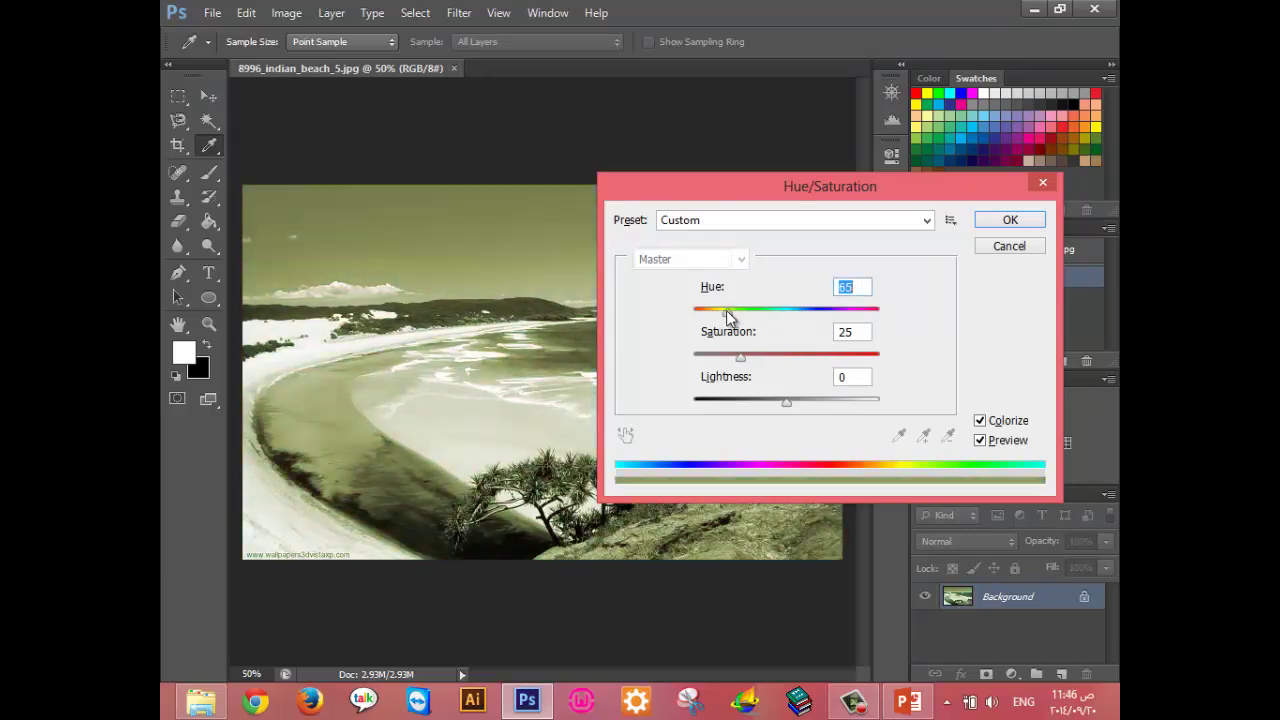
pyautogui.moveTo(728, 317); pyautogui.dragTo(853, 315)
pyautogui.write('242')
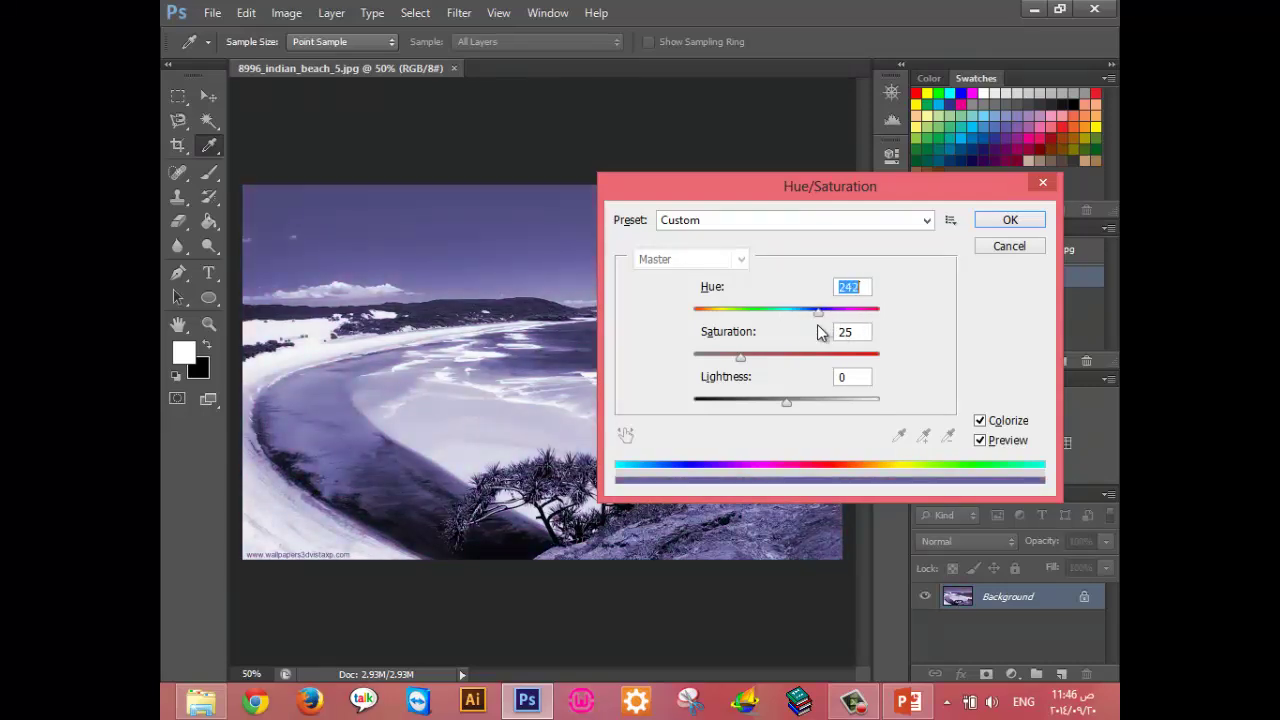
pyautogui.moveTo(740, 357); pyautogui.dragTo(929, 368)
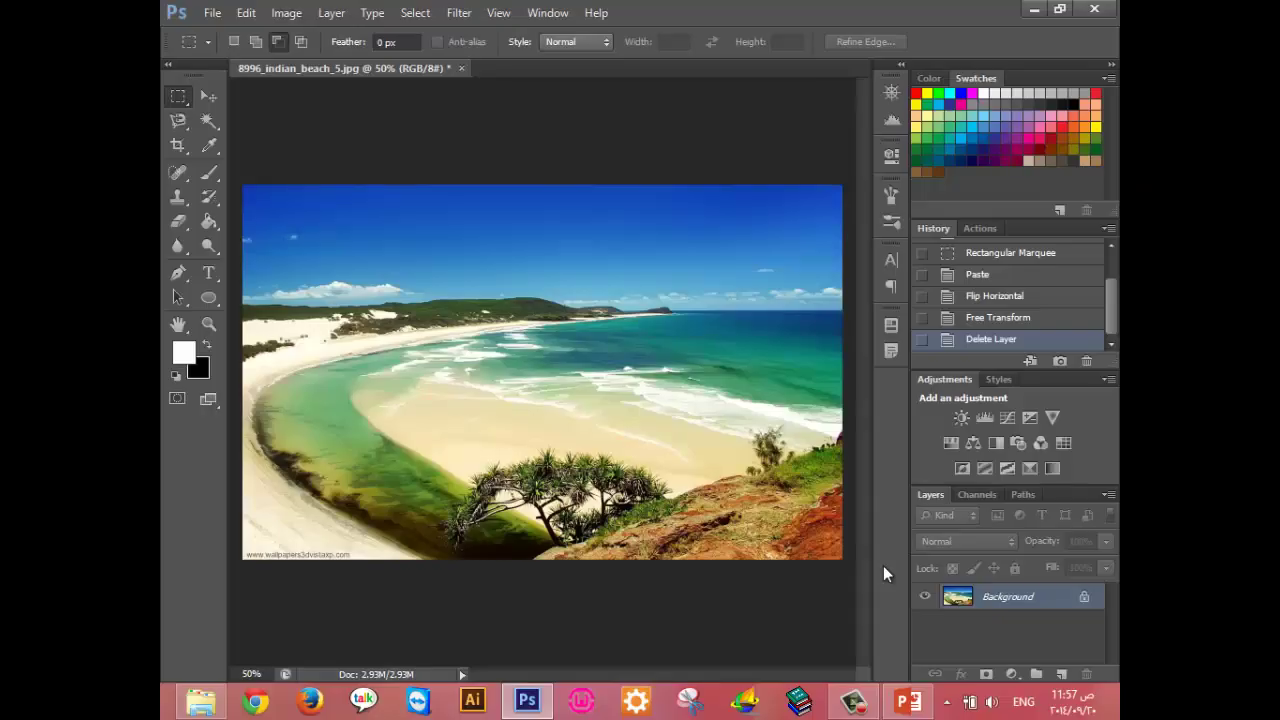
# Start the PowerPoint slide show from the Crop Tool before-and-after slide 36.
pyautogui.click(908, 700)
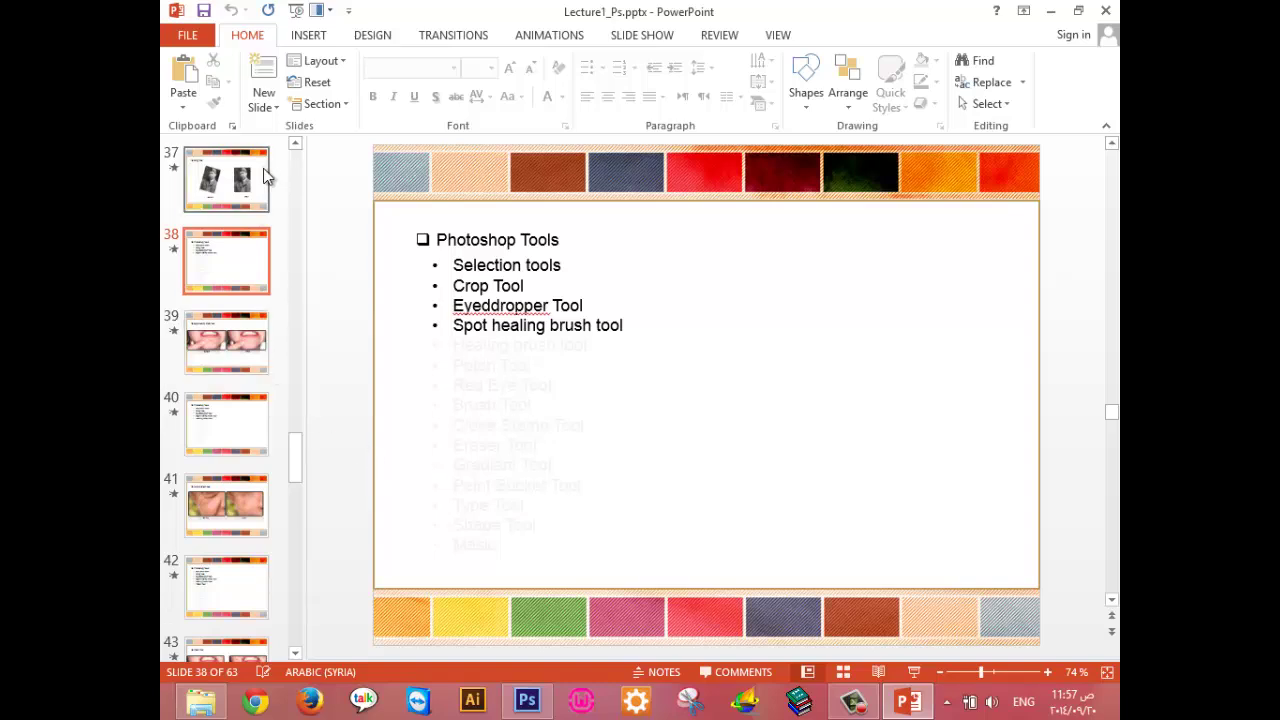
pyautogui.click(264, 170)
pyautogui.scroll(1, 257, 187)
pyautogui.click(257, 186)
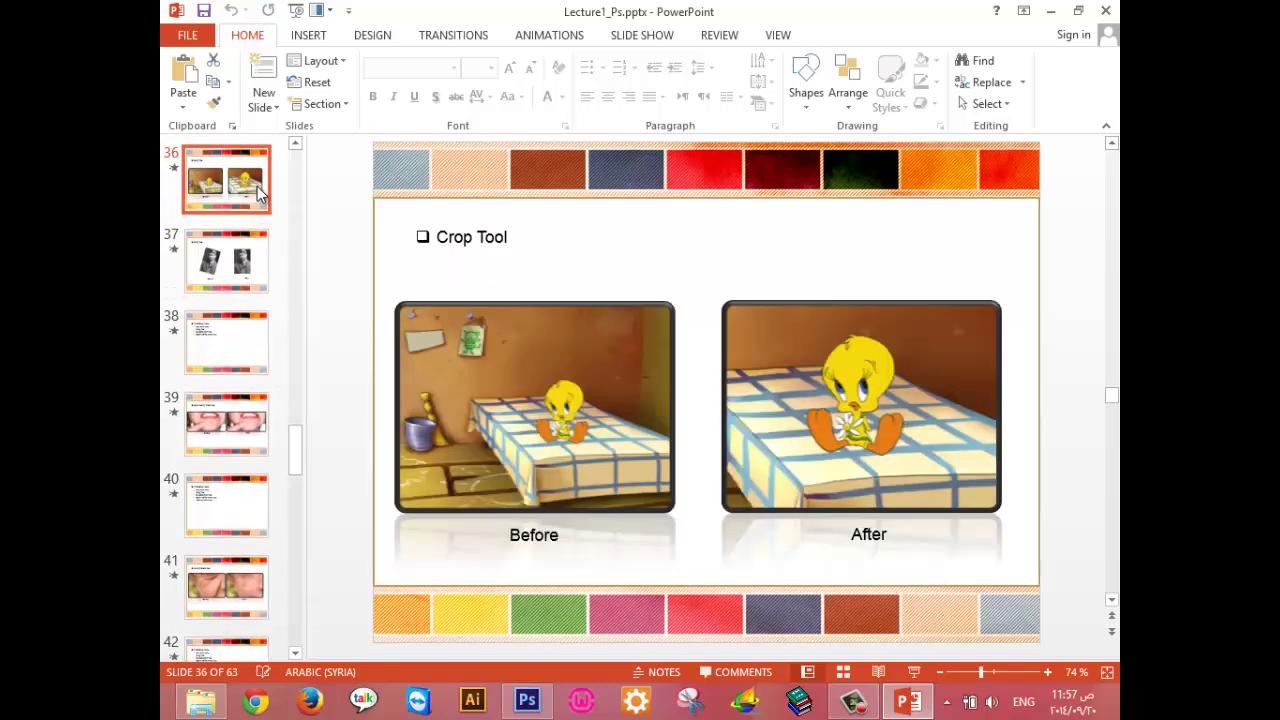
pyautogui.hotkey('shift', 'F5')
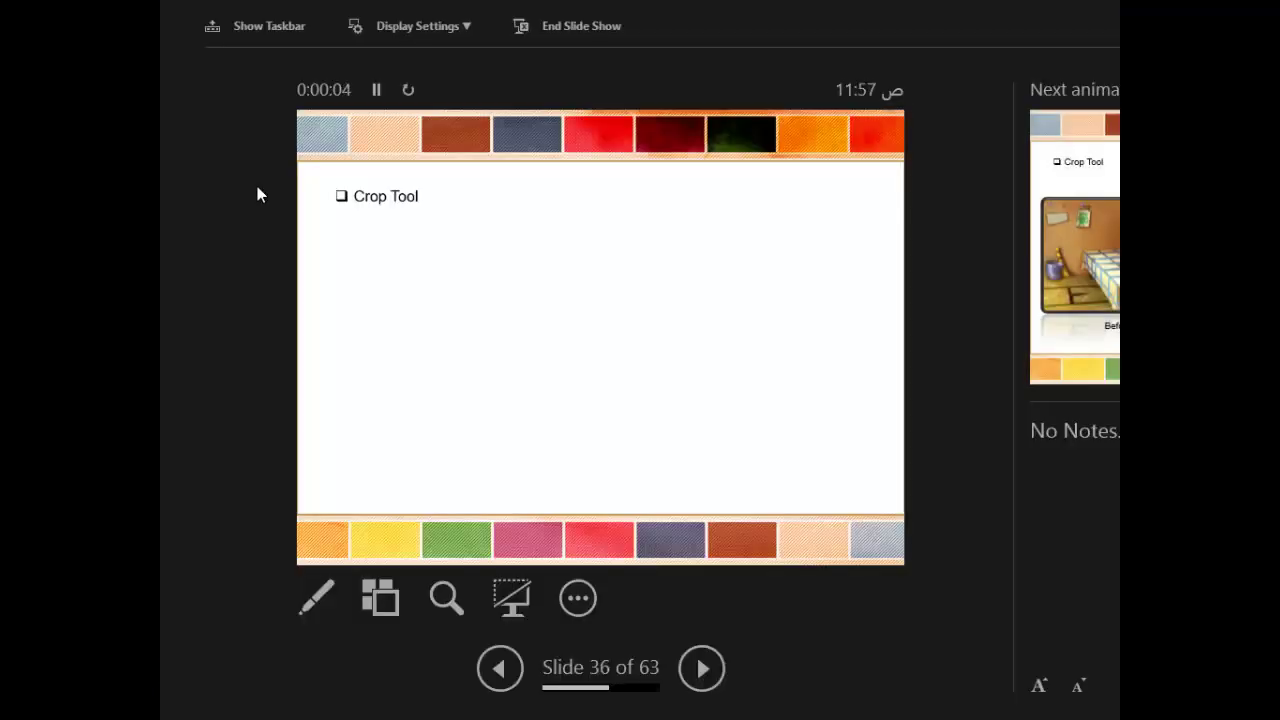
# Reveal the Before and After photos on slides 36 and 37, then end the show.
pyautogui.press('Right')
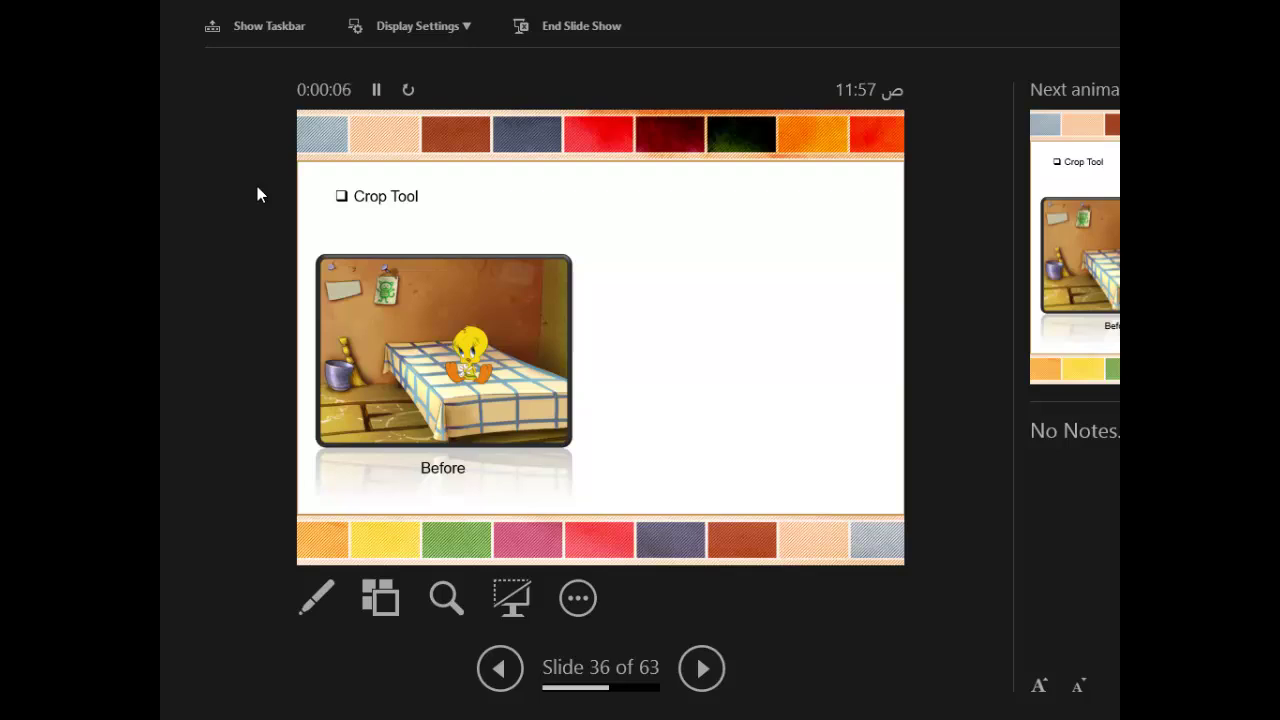
pyautogui.press('Right')
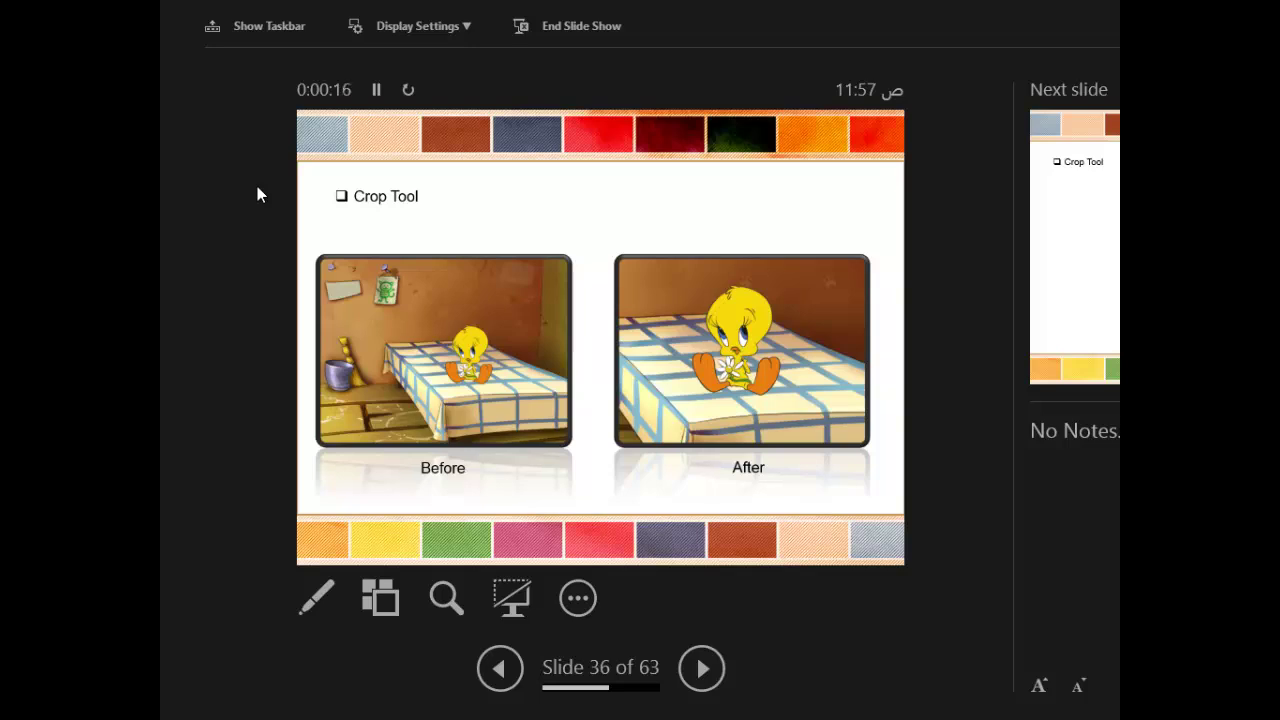
pyautogui.press('Right')
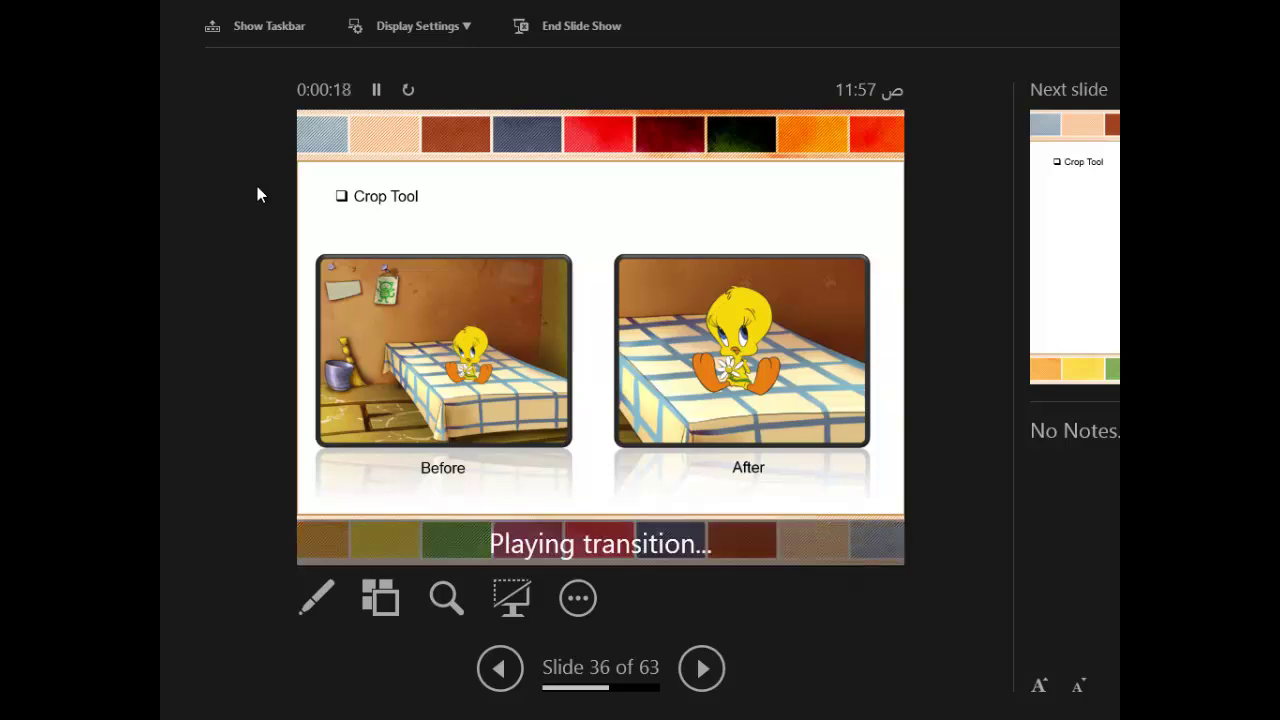
pyautogui.press('Right')
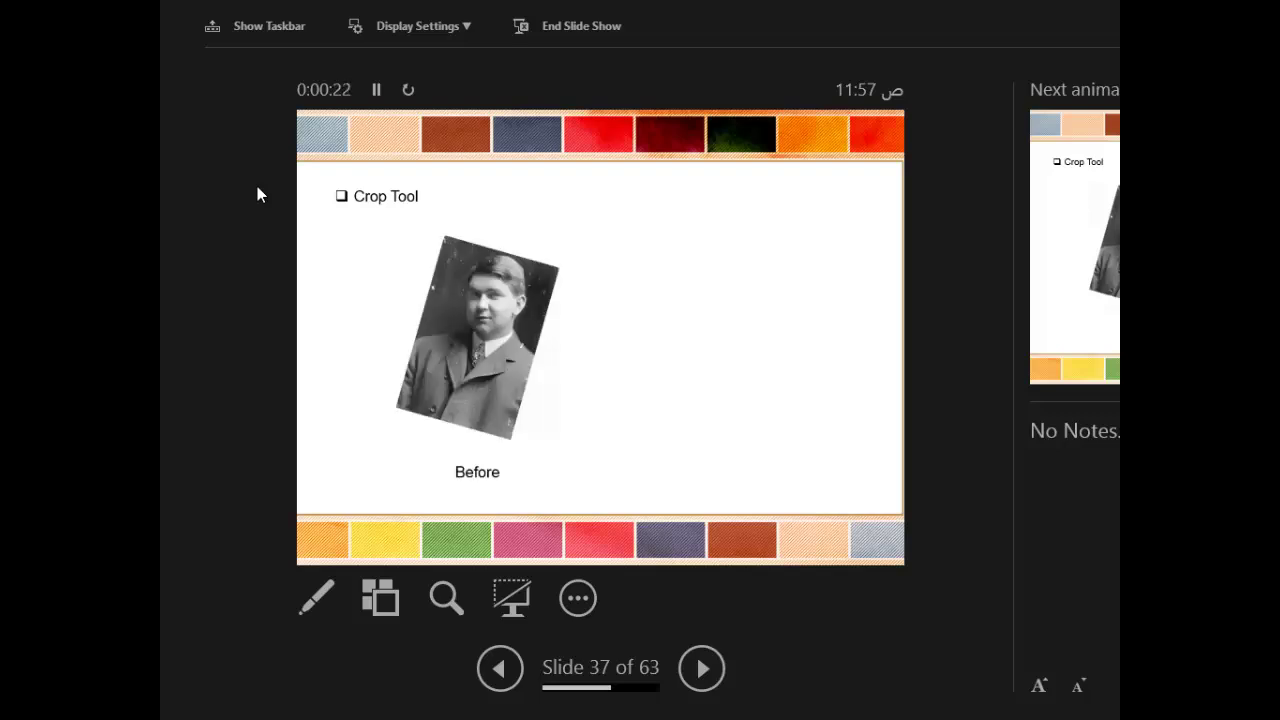
pyautogui.press('Right')
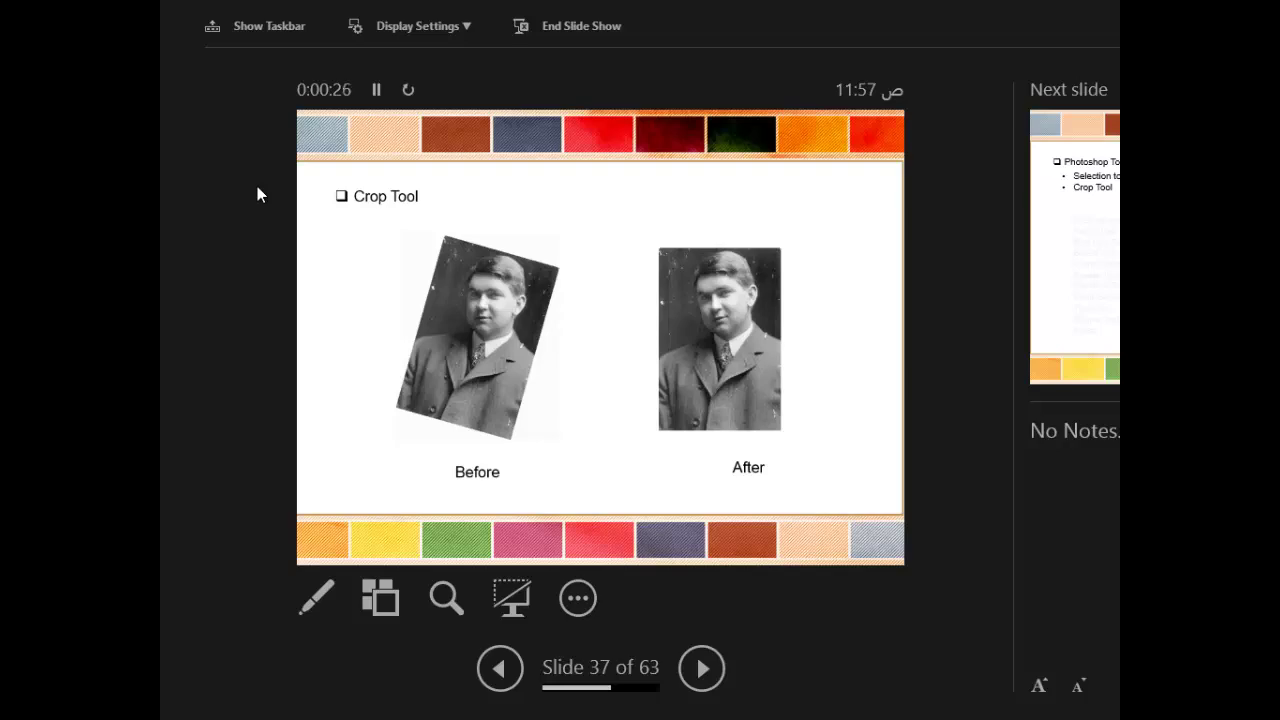
pyautogui.press('Escape')
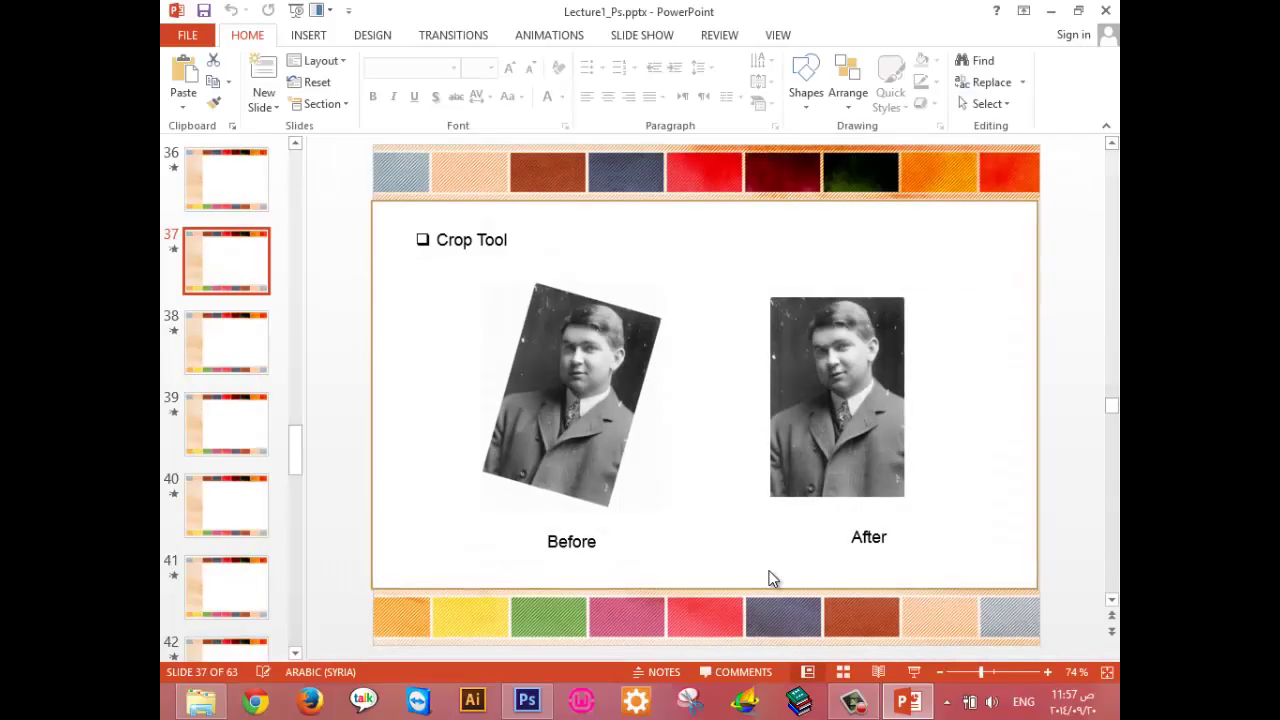
# Close the beach photo in Photoshop without saving changes.
pyautogui.click(527, 700)
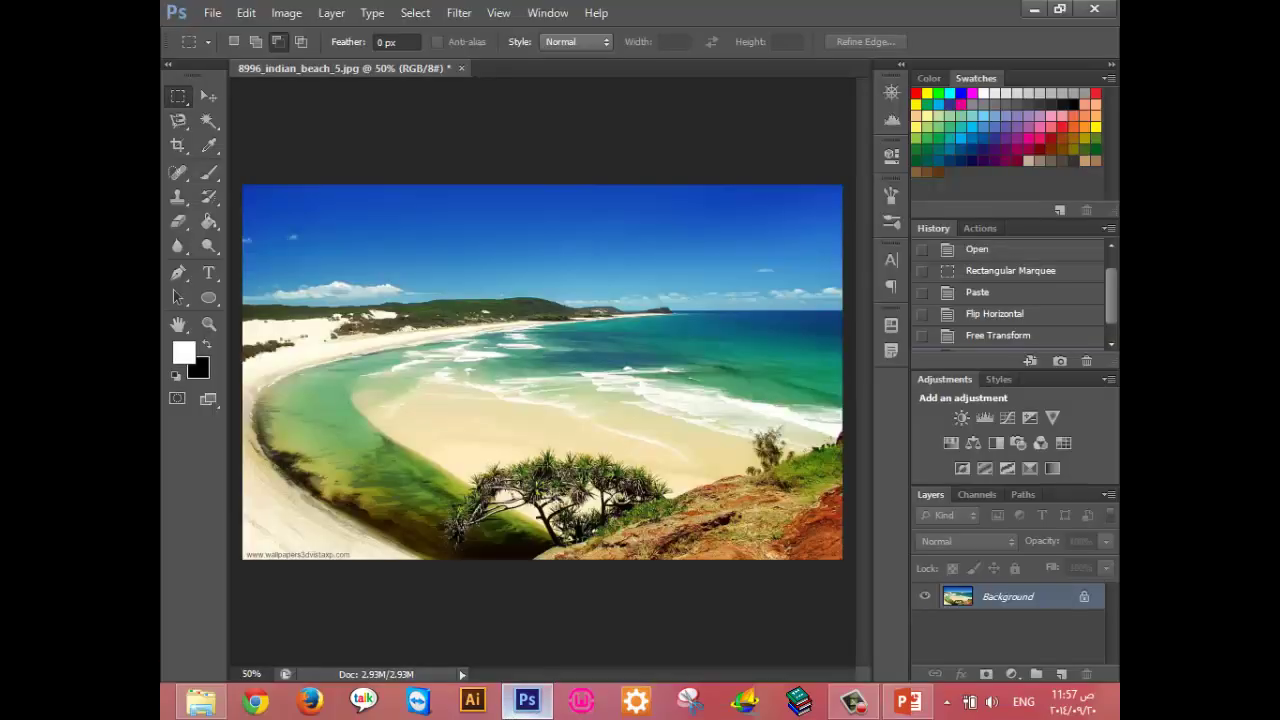
pyautogui.click(464, 68)
pyautogui.click(643, 277)
# Open Inital-imag1e.jpg from Images > Old_Image in Photoshop by dragging it from Explorer.
pyautogui.click(200, 700)
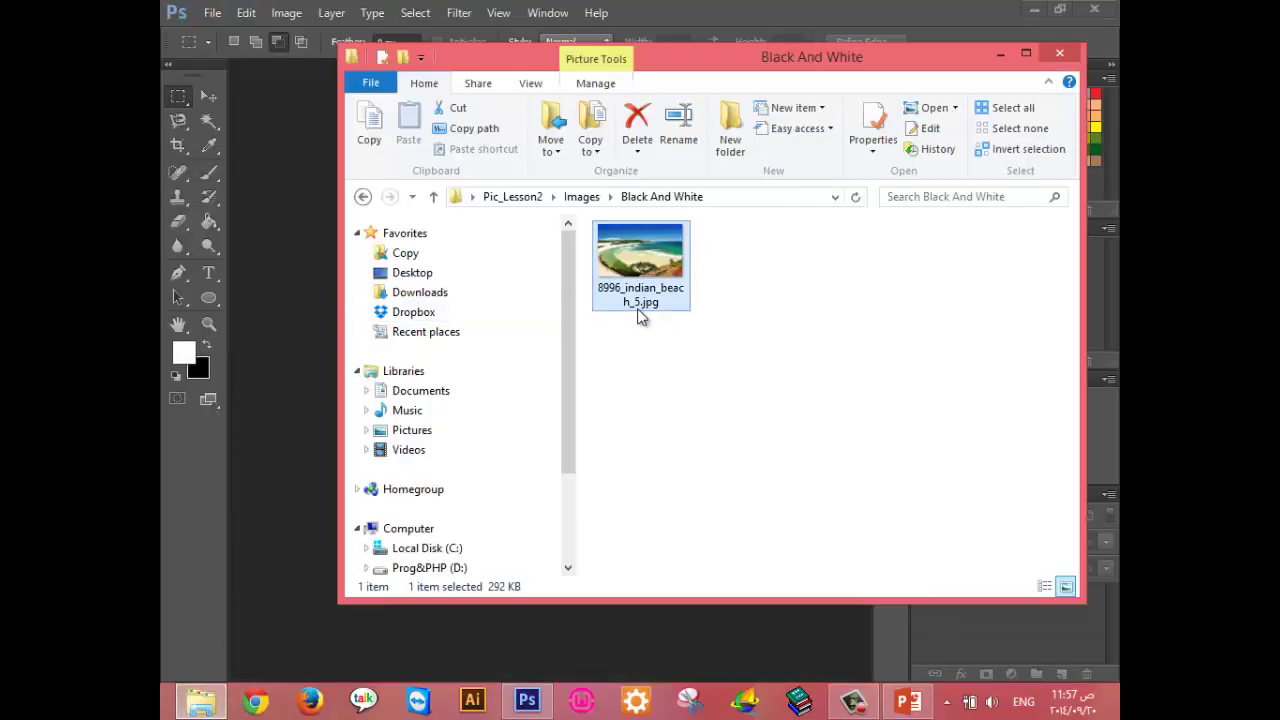
pyautogui.press('BackSpace')
pyautogui.press('Down')
pyautogui.press('Down')
pyautogui.press('Down')
pyautogui.press('Down')
pyautogui.press('Down')
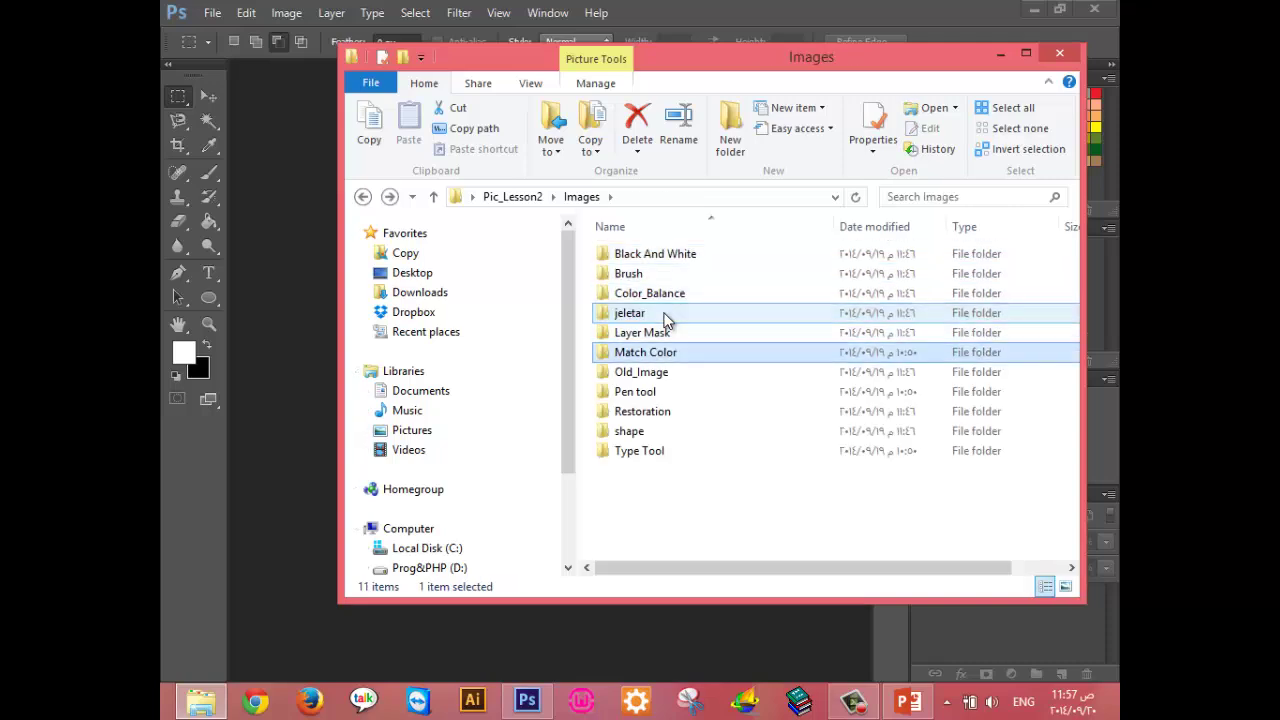
pyautogui.press('Down')
pyautogui.press('Down')
pyautogui.press('Up')
pyautogui.press('Return')
pyautogui.press('Right')
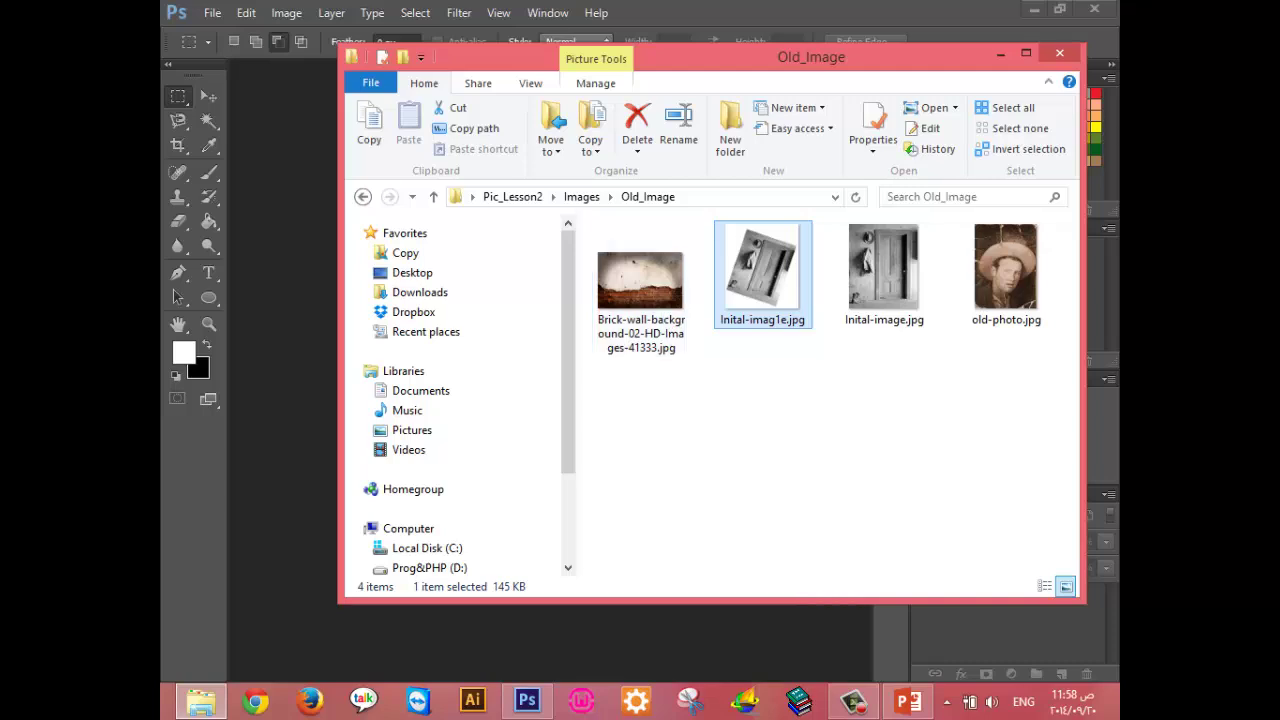
pyautogui.press('BackSpace')
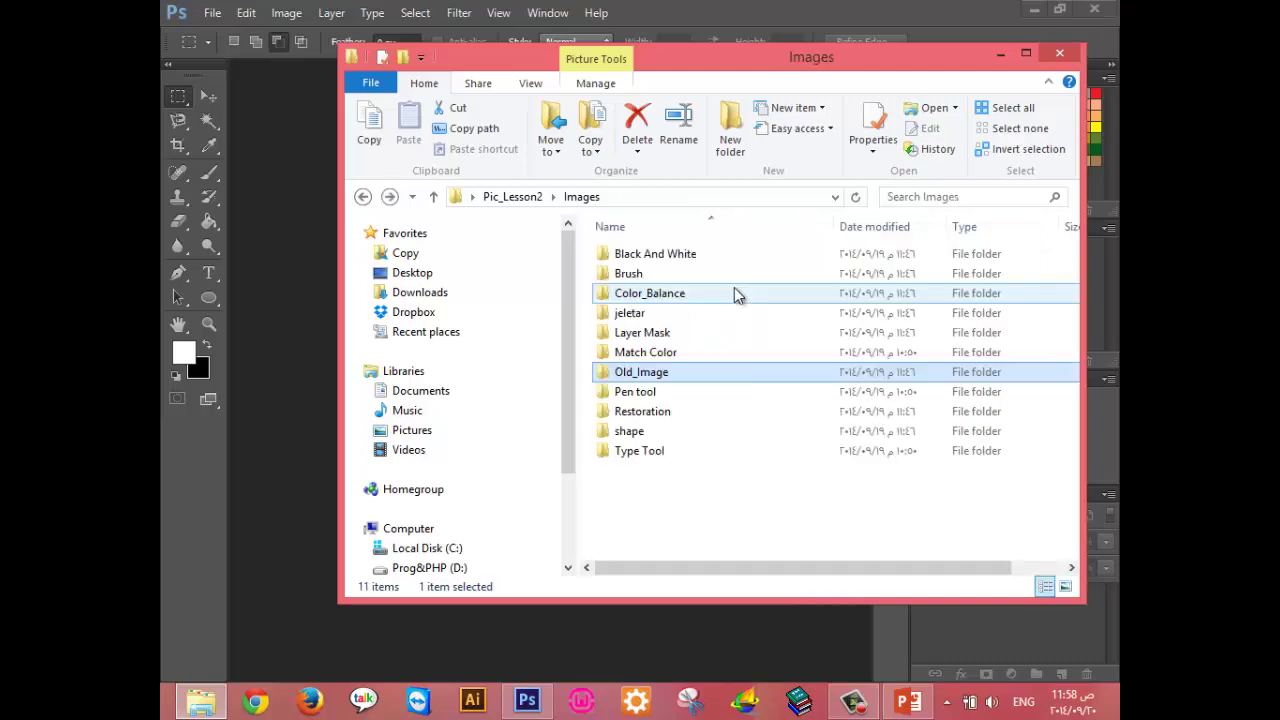
pyautogui.press('Return')
pyautogui.moveTo(783, 270); pyautogui.dragTo(549, 405)
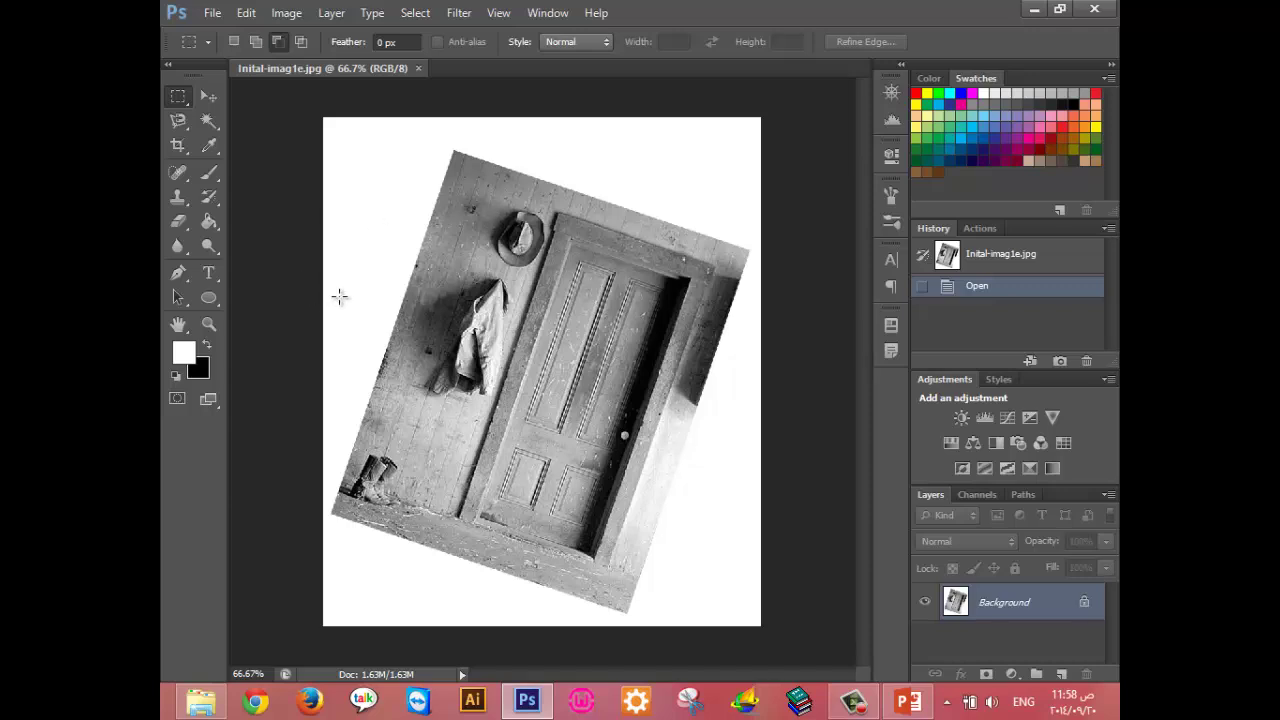
# Select the Magnetic Lasso, then open Image Size for the 700 × 814 door photo.
pyautogui.click(174, 120)
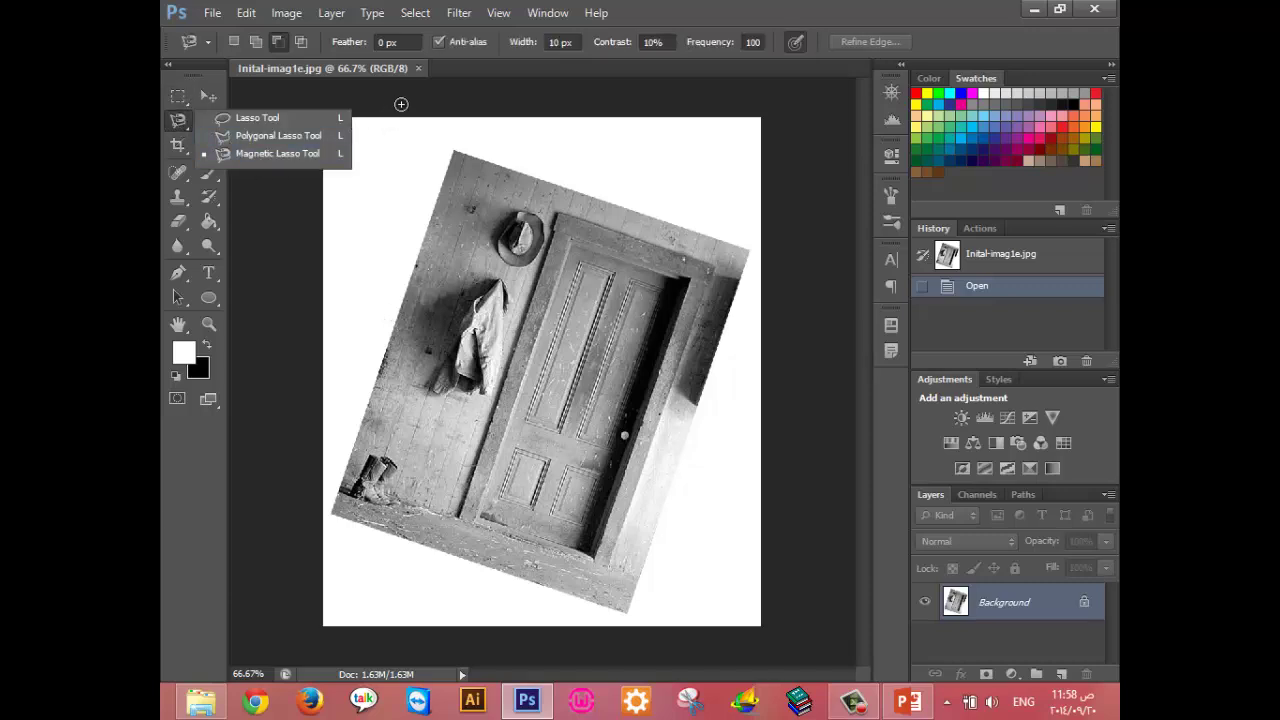
pyautogui.click(481, 75)
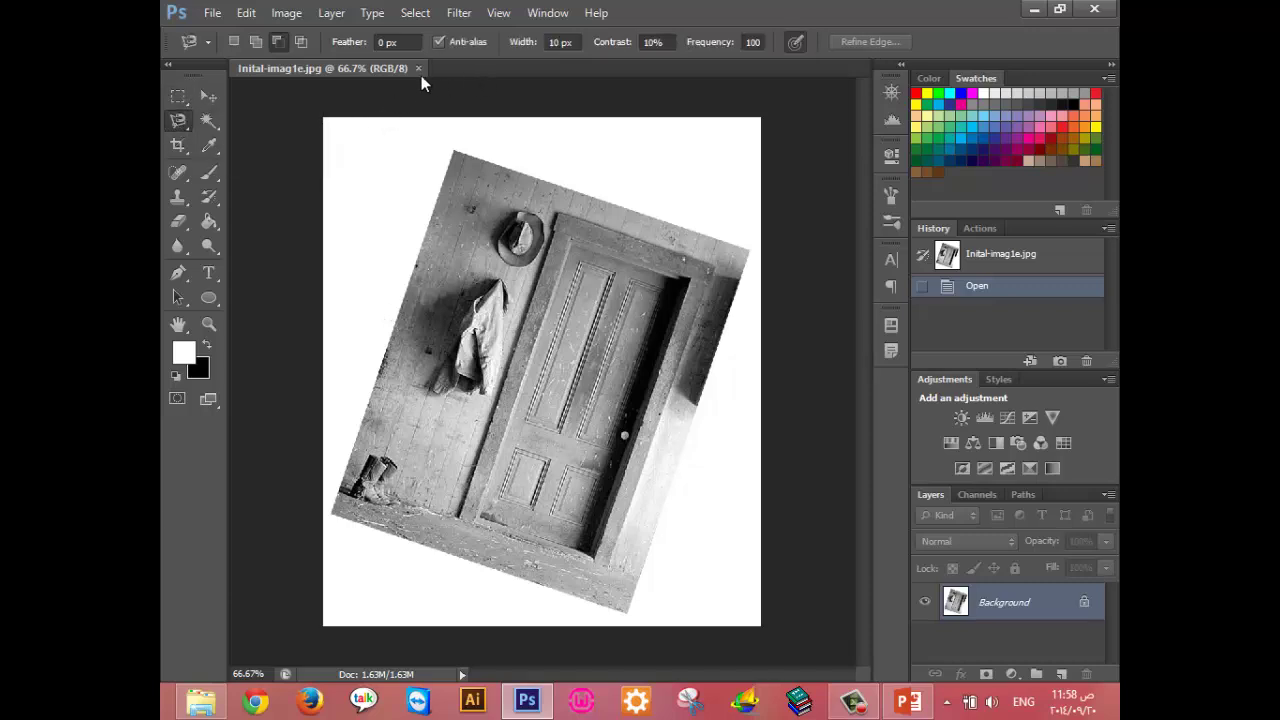
pyautogui.click(279, 12)
pyautogui.click(310, 150)
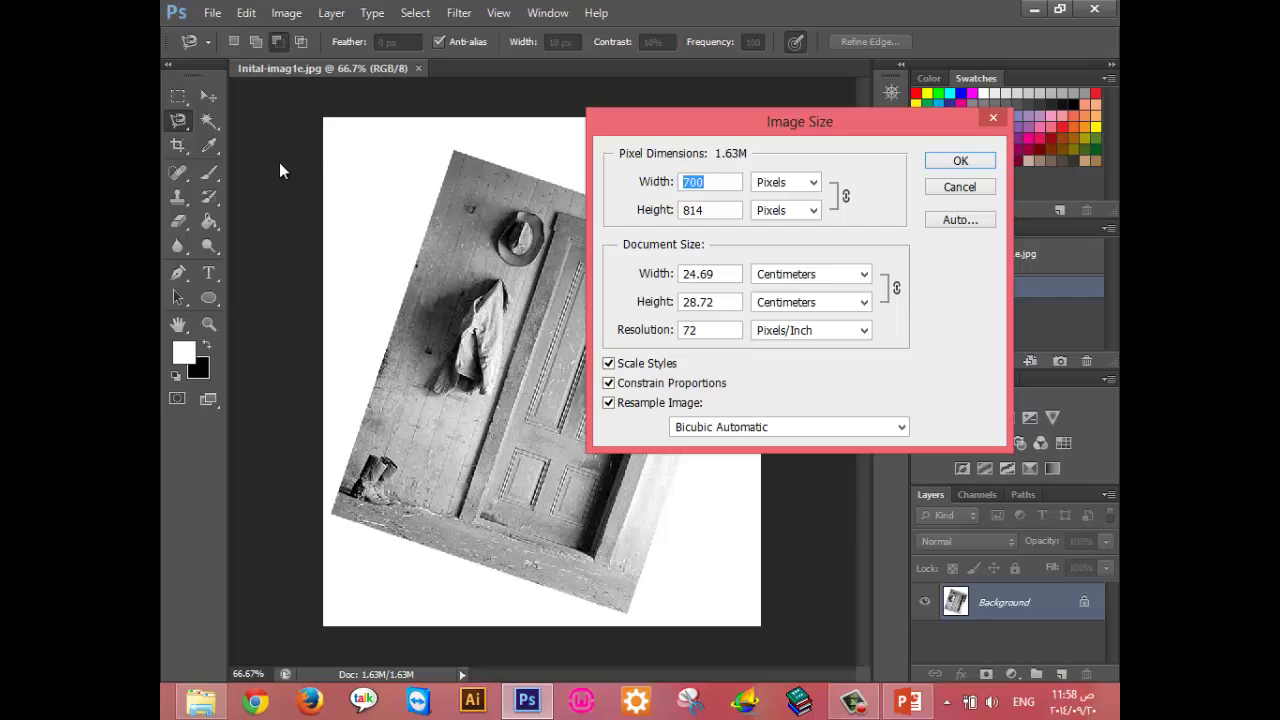
# With proportions constrained, try Width 1000 and then 100 pixels in Image Size.
pyautogui.click(607, 389)
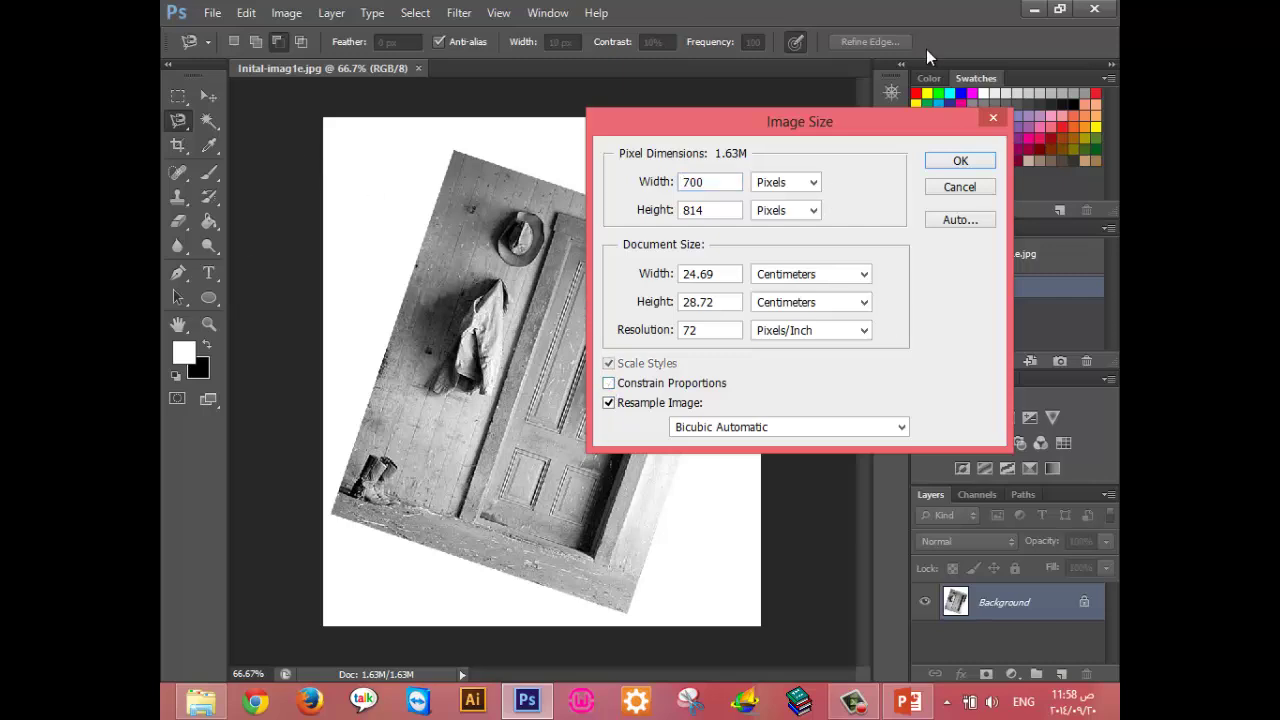
pyautogui.click(610, 384)
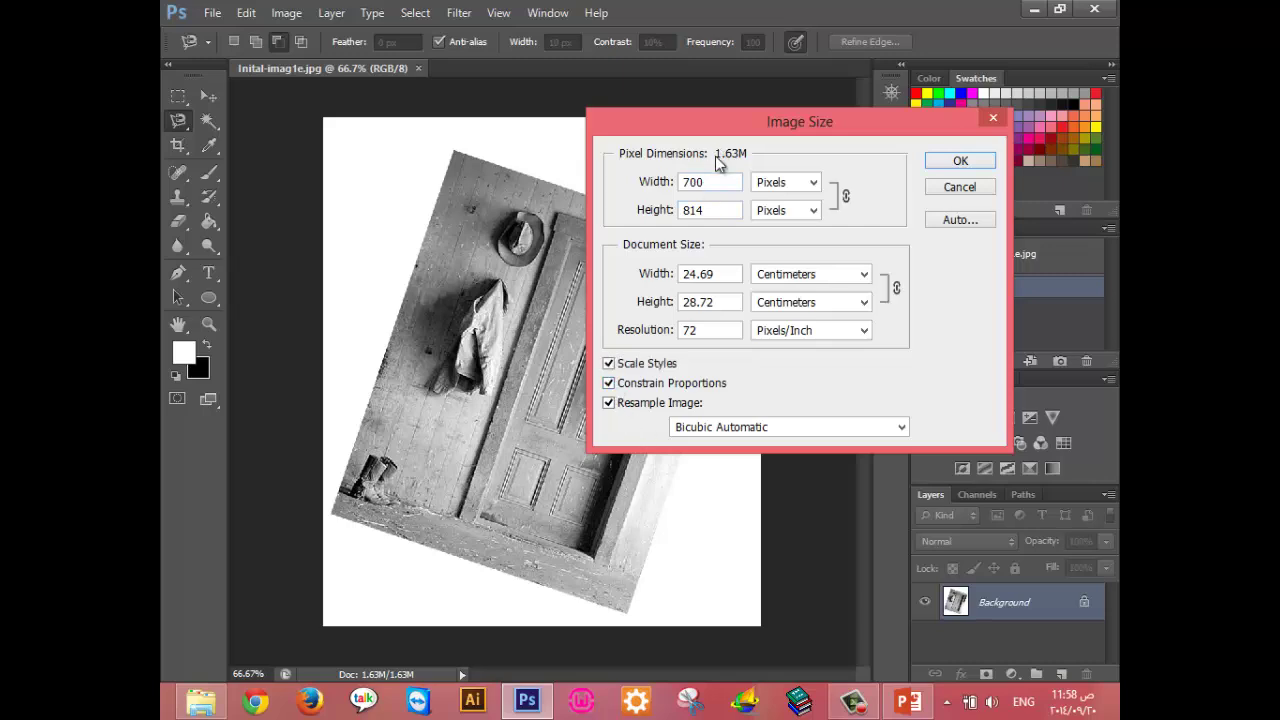
pyautogui.doubleClick(716, 181)
pyautogui.write('10')
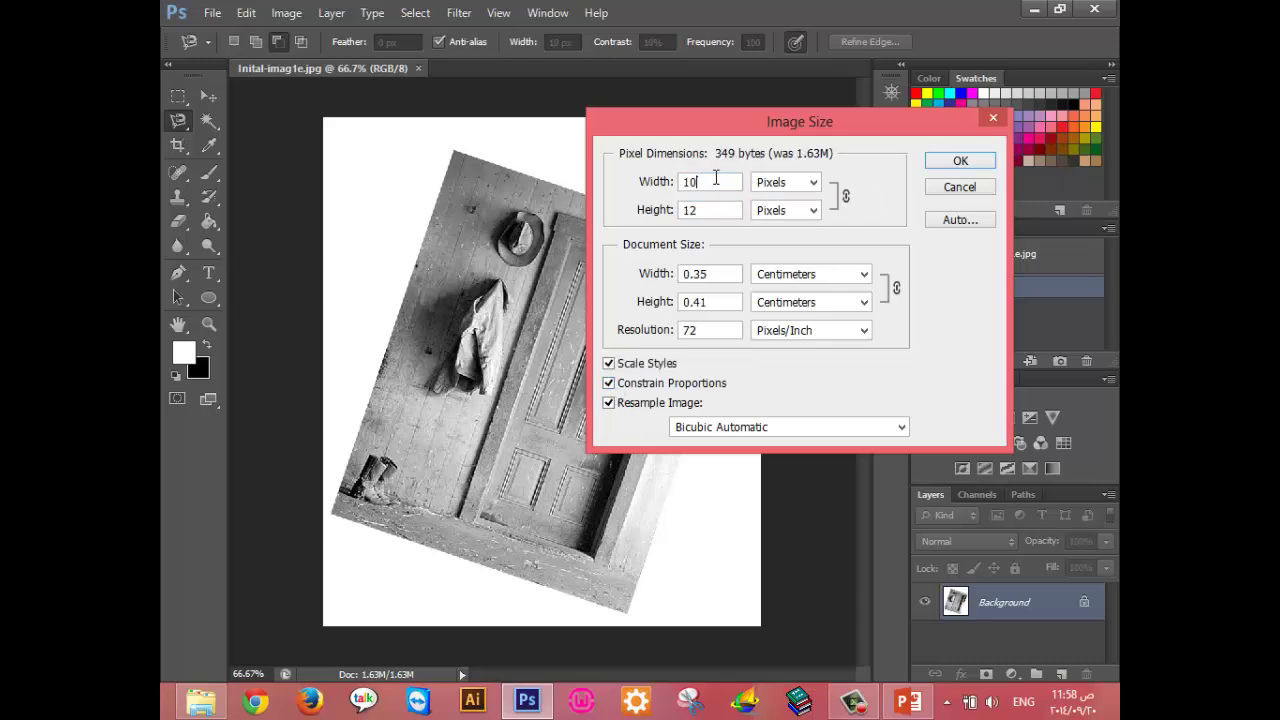
pyautogui.write('00')
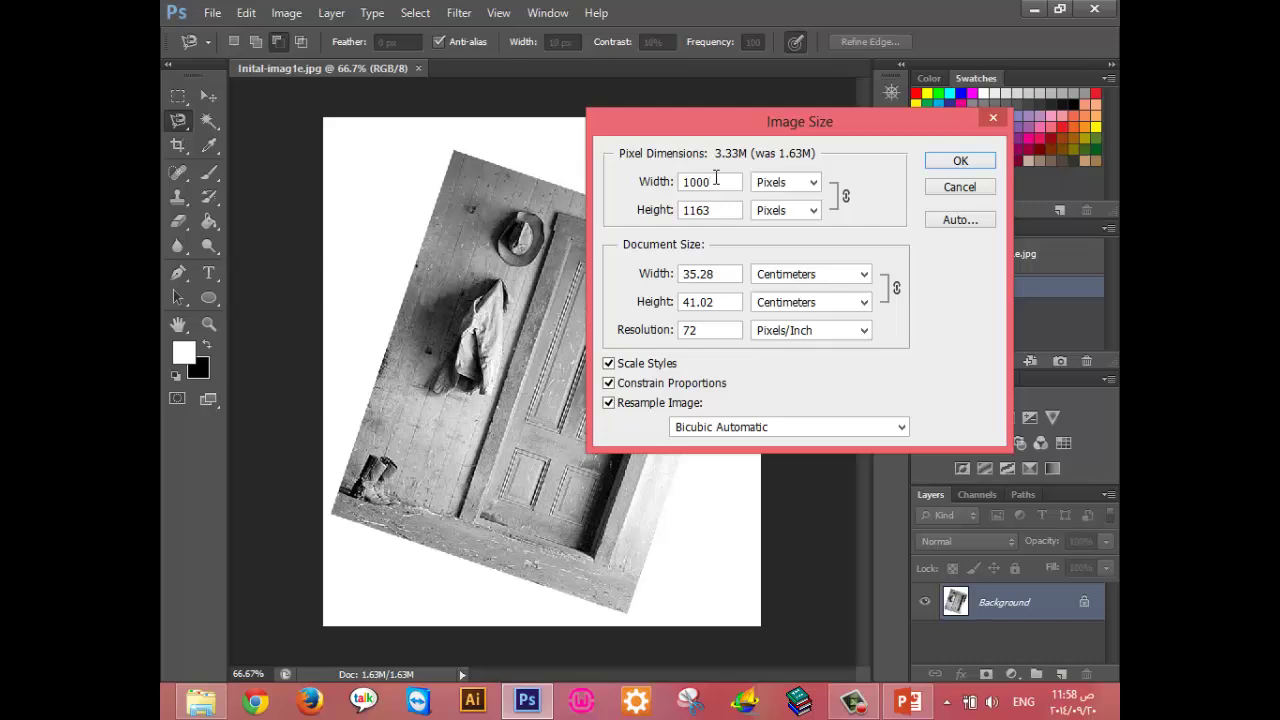
pyautogui.press('BackSpace')
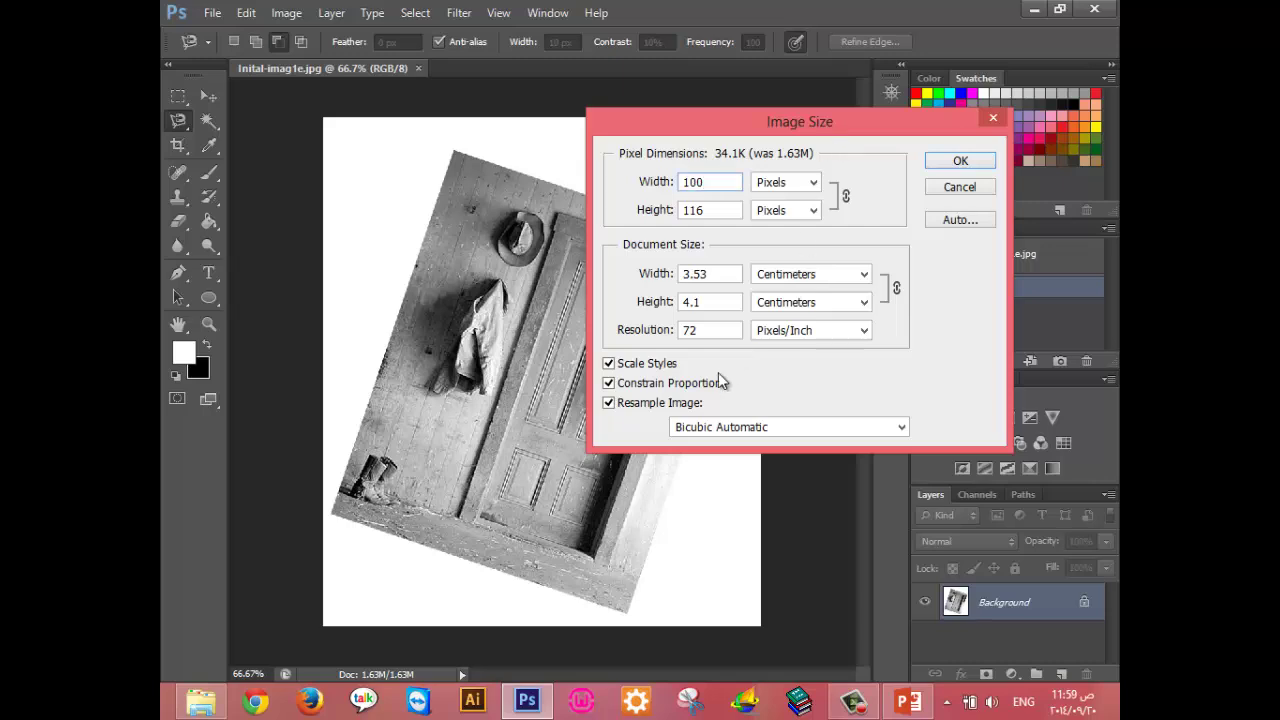
# Unlink proportions, enter 5476 × 464 pixels, then cancel without resizing.
pyautogui.click(620, 389)
pyautogui.doubleClick(711, 189)
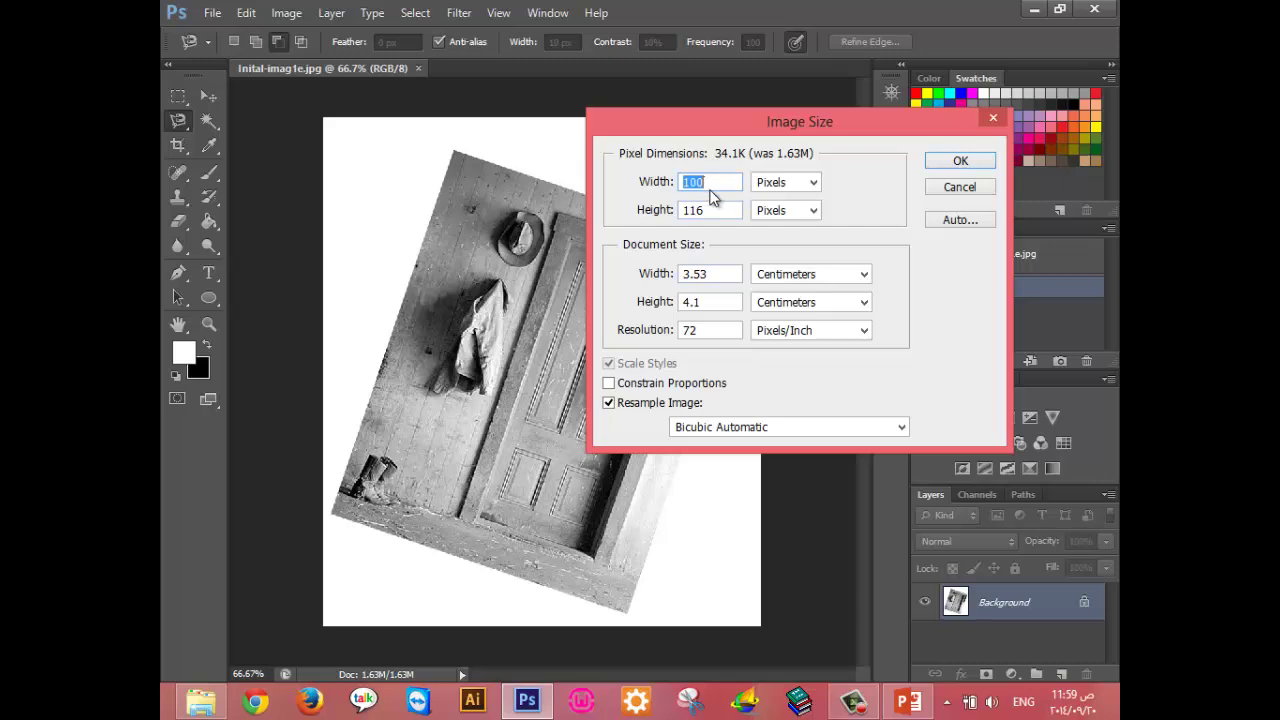
pyautogui.write('5476')
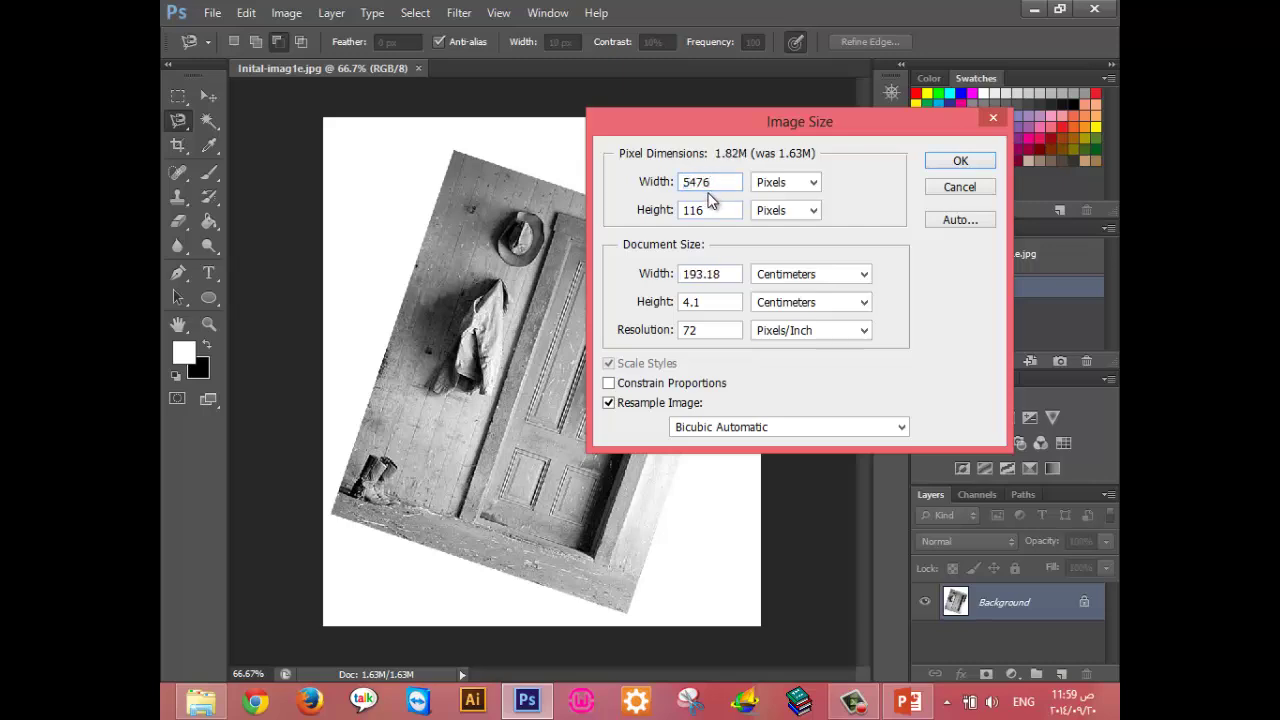
pyautogui.doubleClick(706, 208)
pyautogui.write('464')
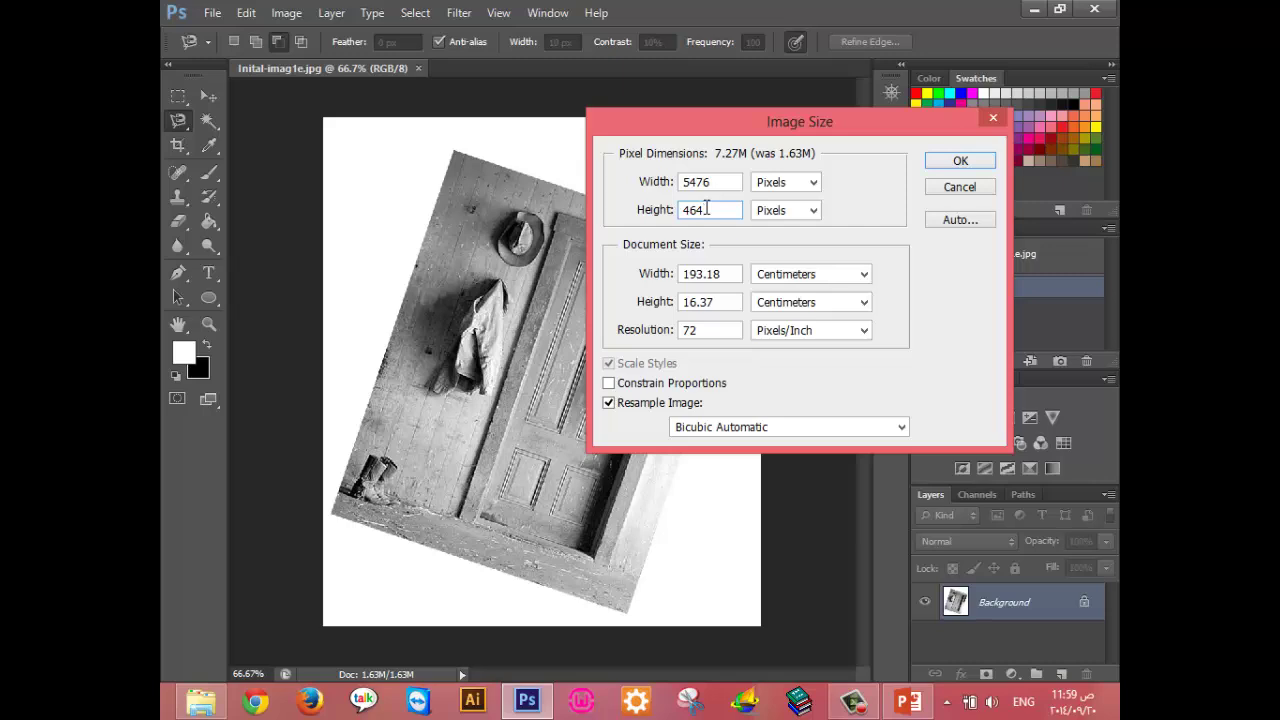
pyautogui.click(957, 186)
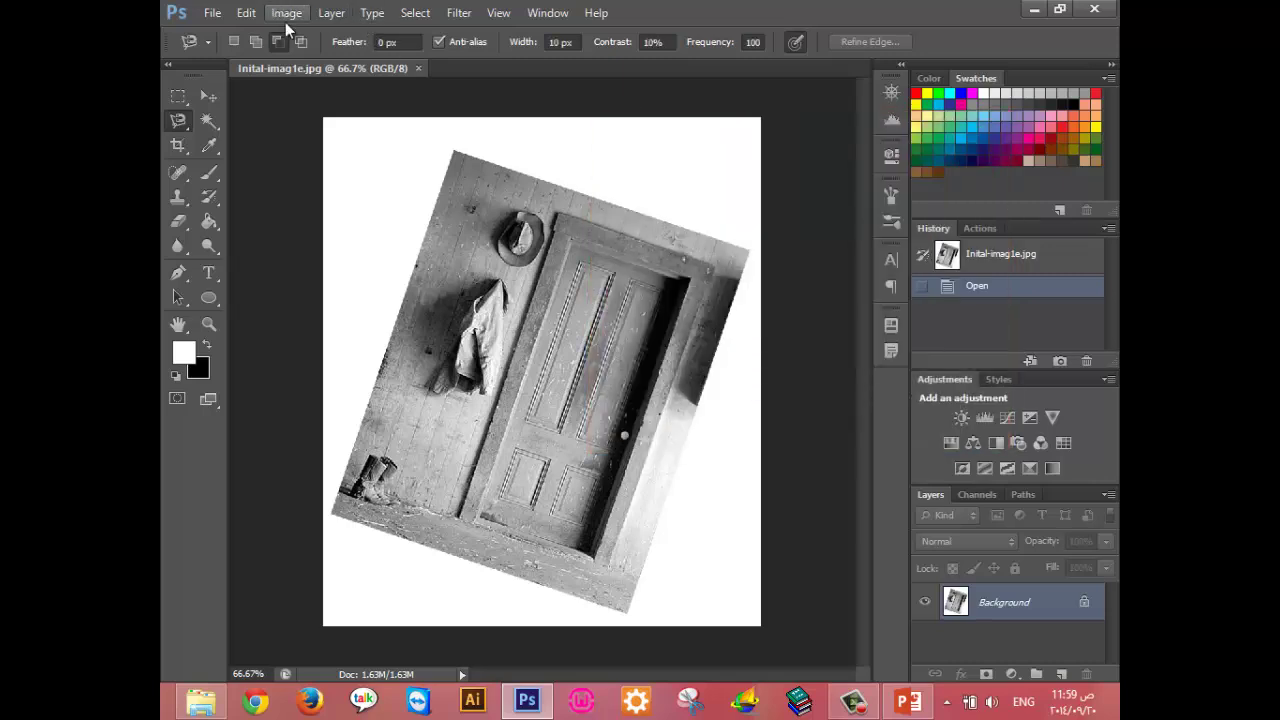
# Resample the door photo to 100 pixels/inch through Image Size.
pyautogui.click(286, 13)
pyautogui.click(333, 140)
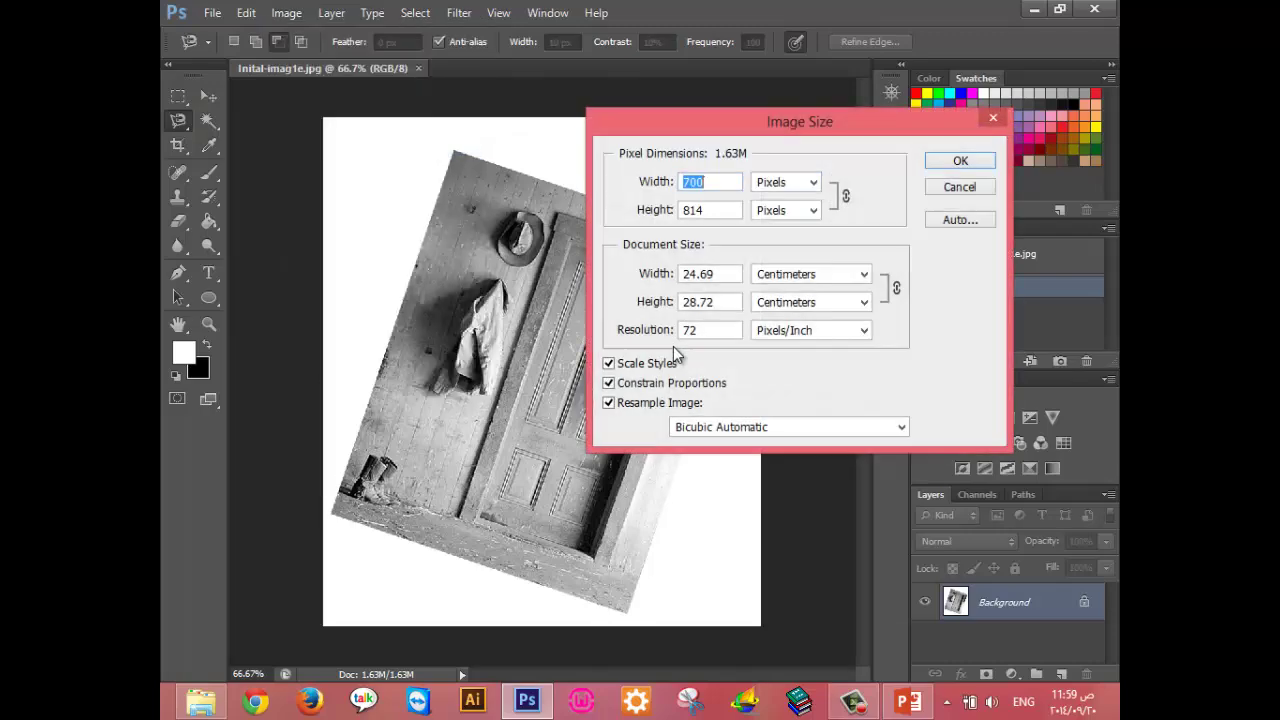
pyautogui.moveTo(704, 330); pyautogui.dragTo(643, 330)
pyautogui.write('100')
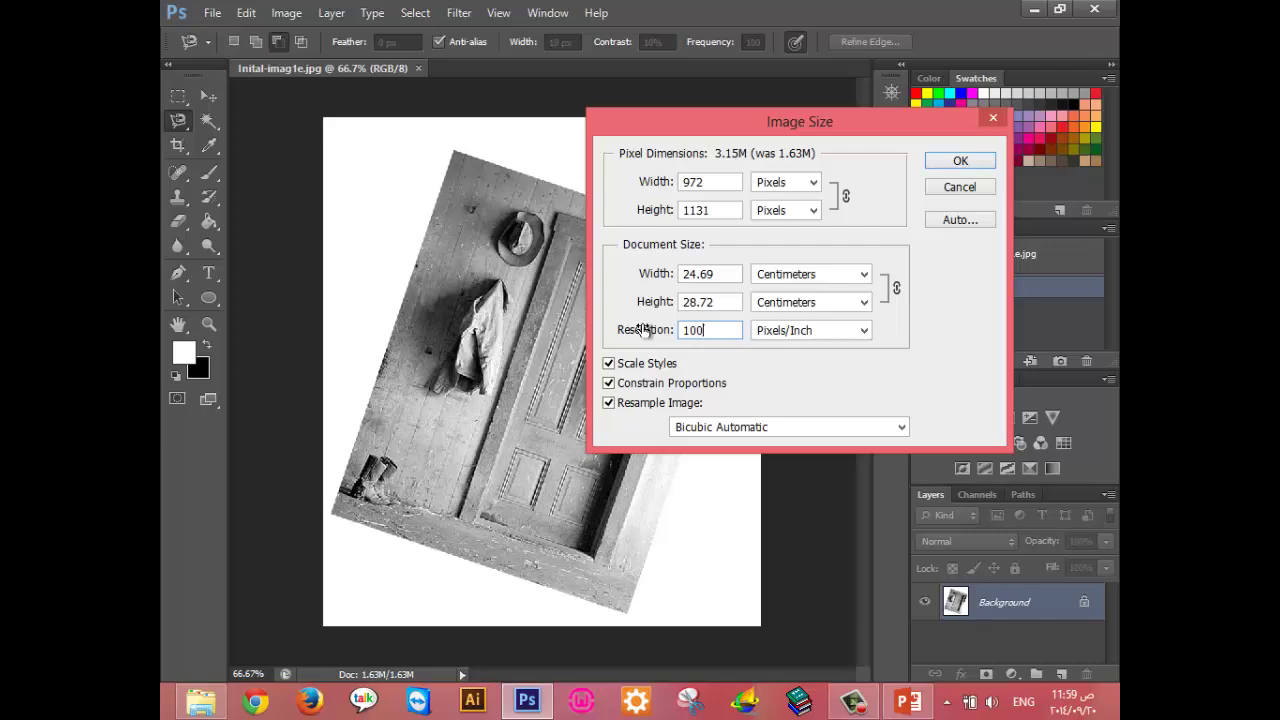
pyautogui.write('0')
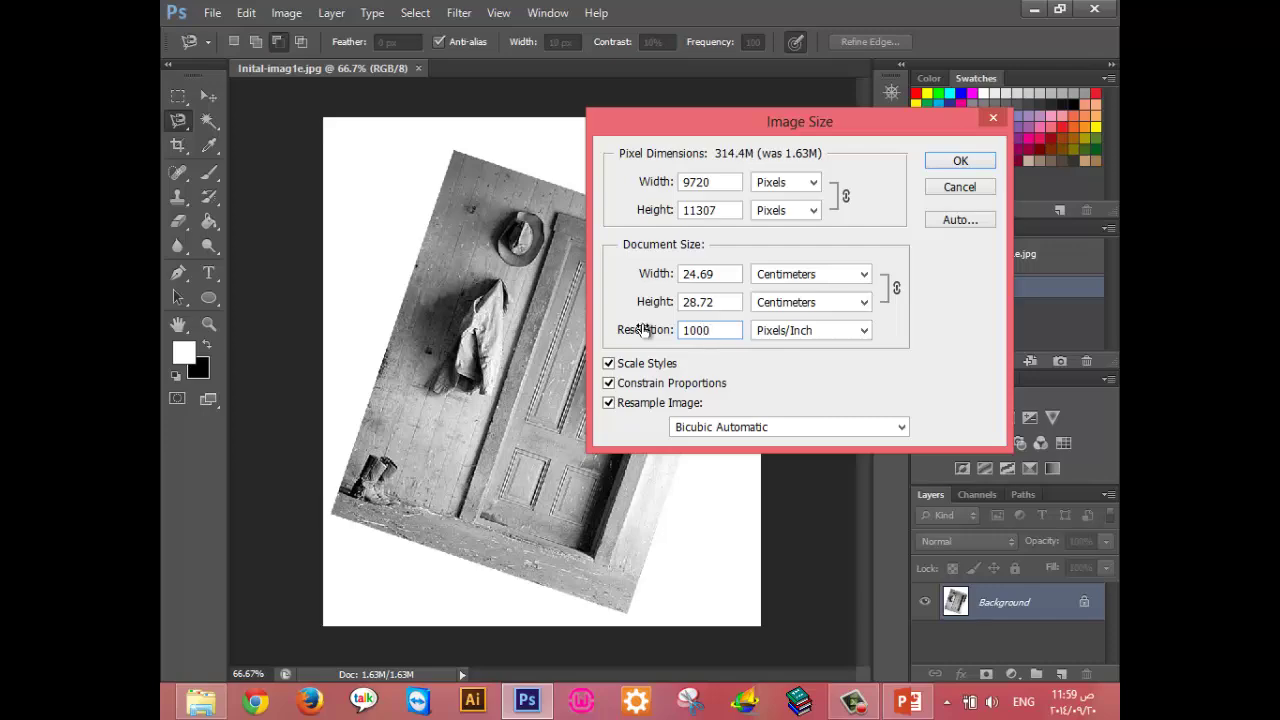
pyautogui.press('BackSpace')
pyautogui.press('Return')
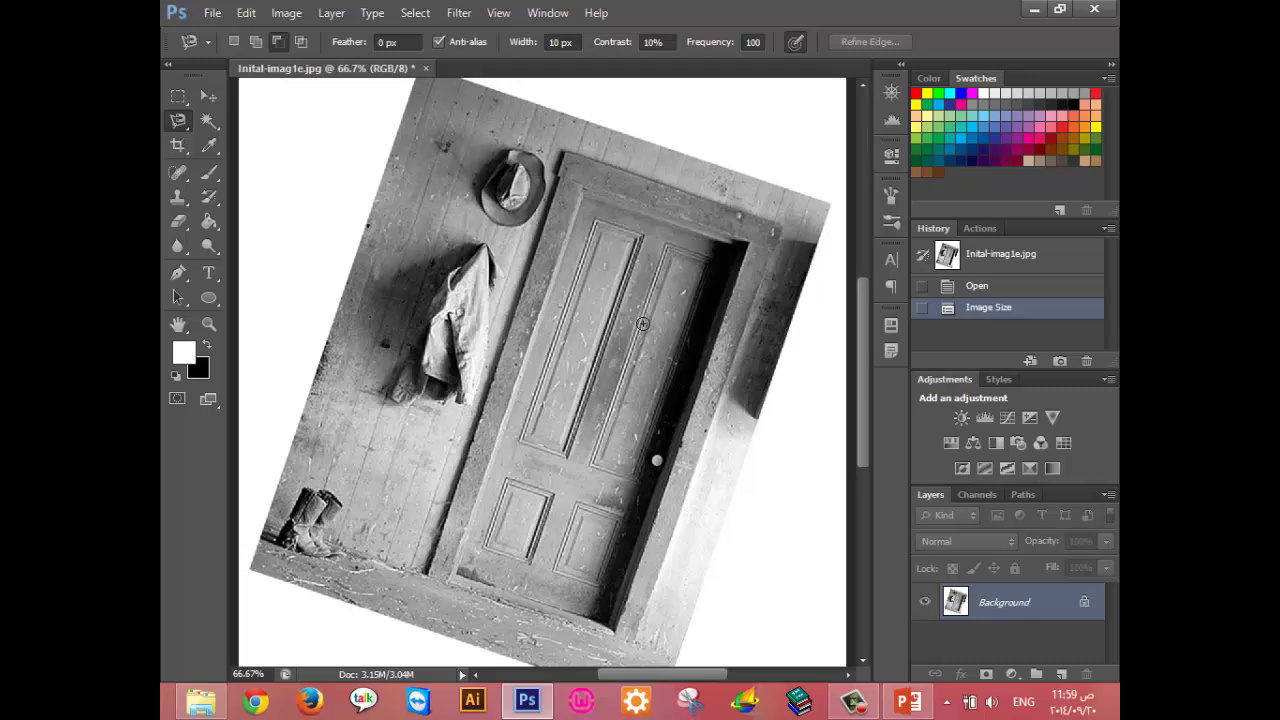
# Undo the resample, then reopen Image Size and close it without changes.
pyautogui.hotkey('ctrl', 'z')
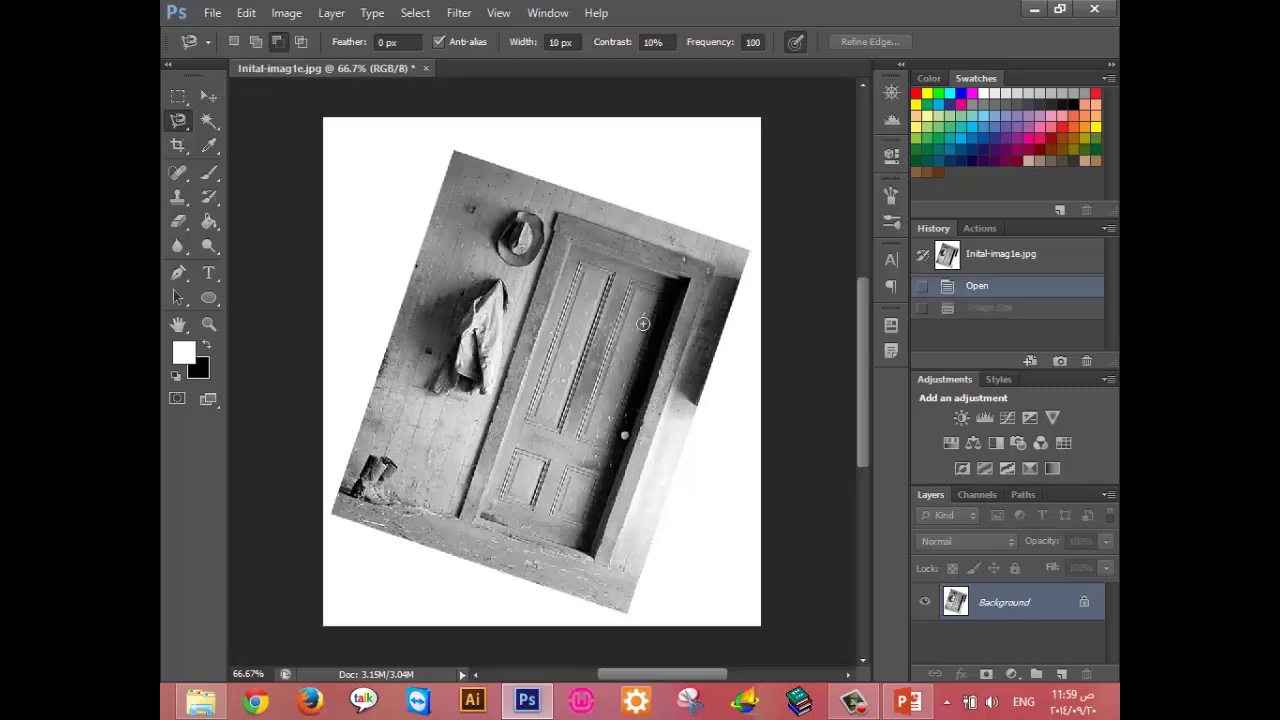
pyautogui.hotkey('ctrl', 'a')
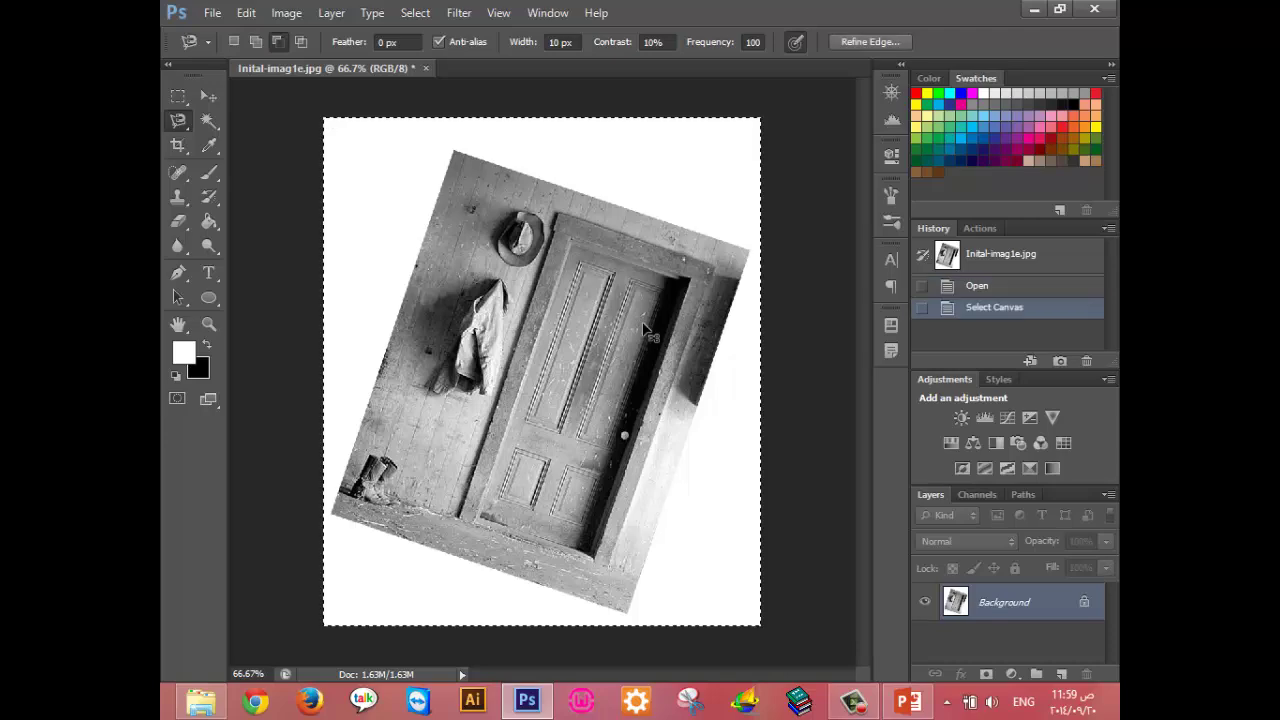
pyautogui.hotkey('ctrl', 'alt', 'i')
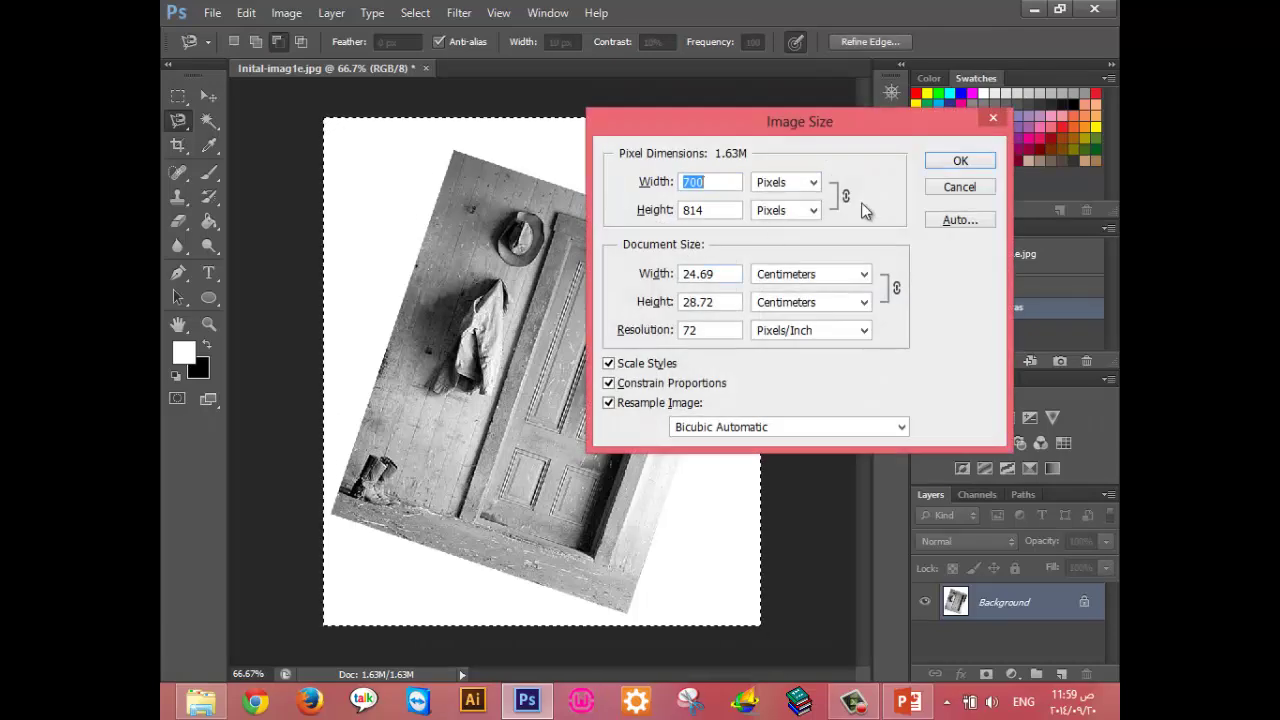
pyautogui.click(955, 189)
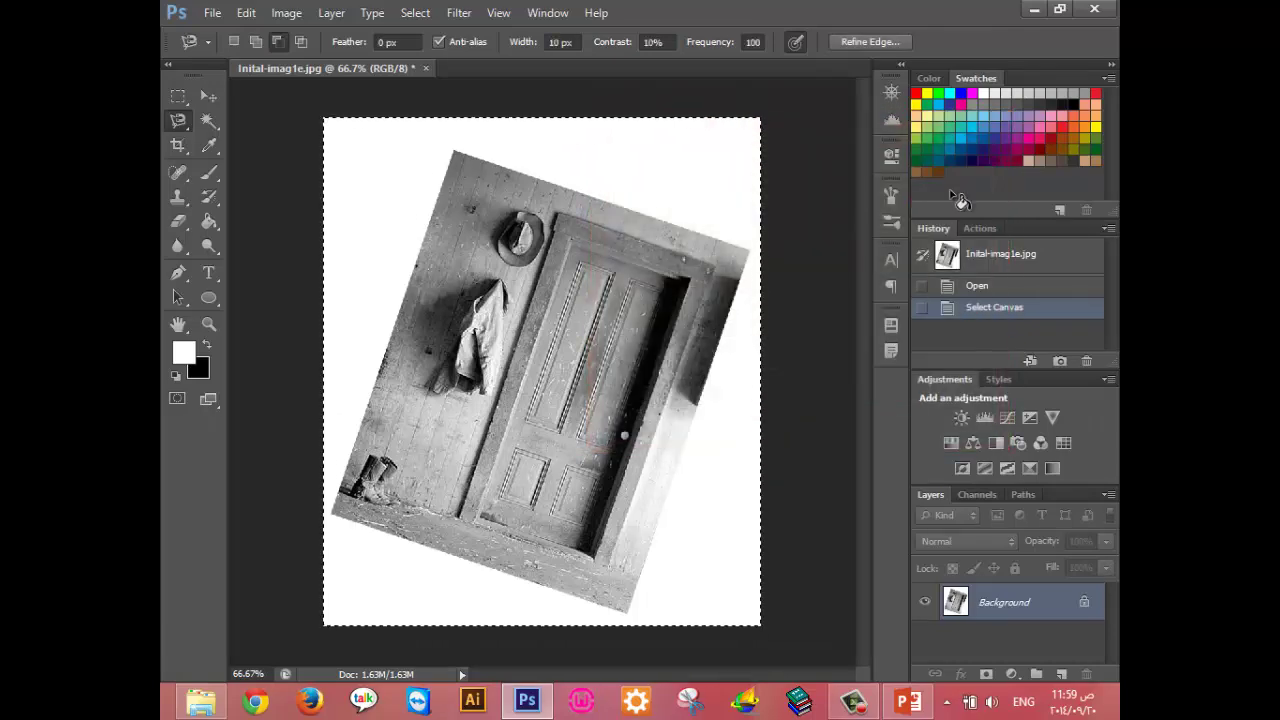
# Create a new blank document 700 pixels wide by 813 pixels high.
pyautogui.hotkey('ctrl', 'n')
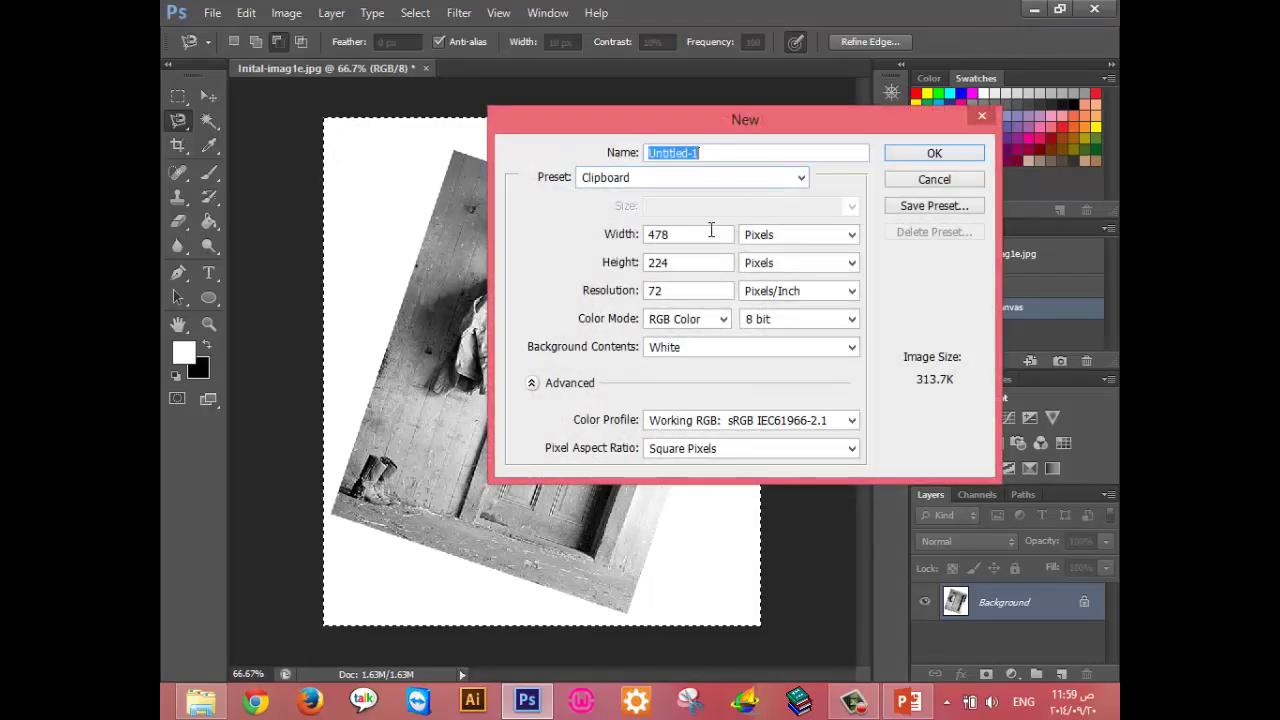
pyautogui.click(611, 234)
pyautogui.write('700')
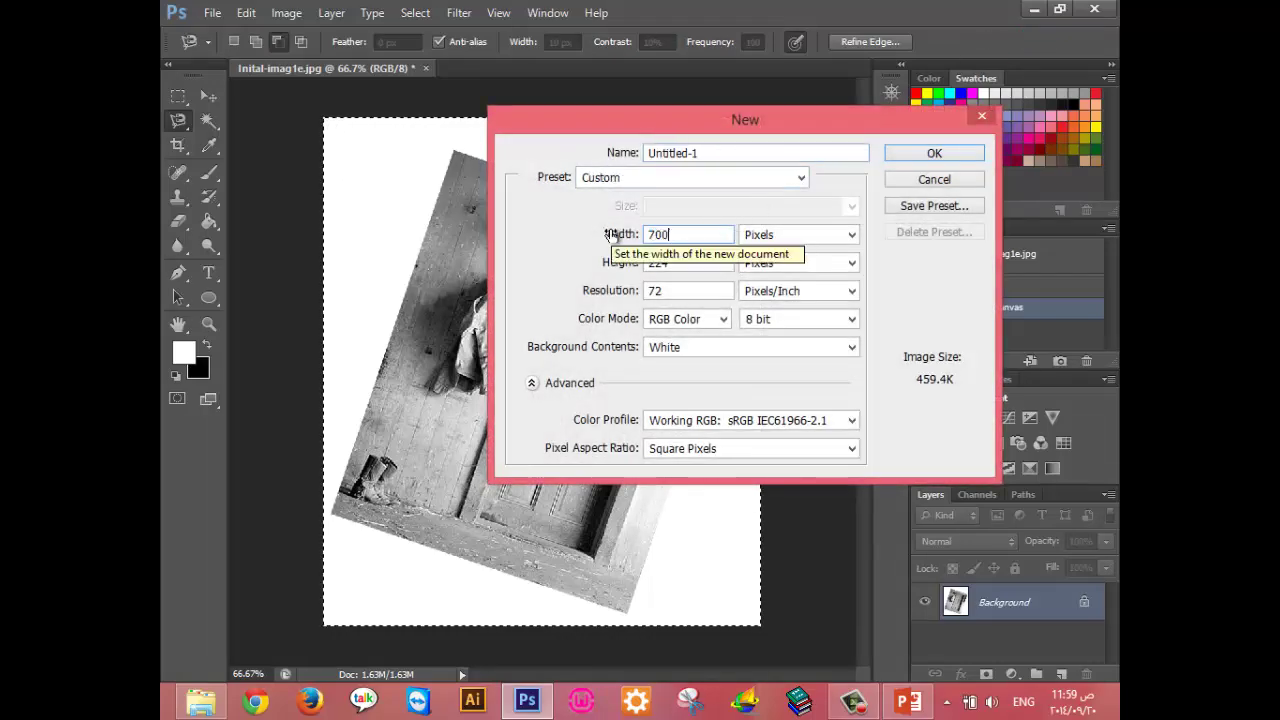
pyautogui.press('Tab')
pyautogui.press('Tab')
pyautogui.write('8')
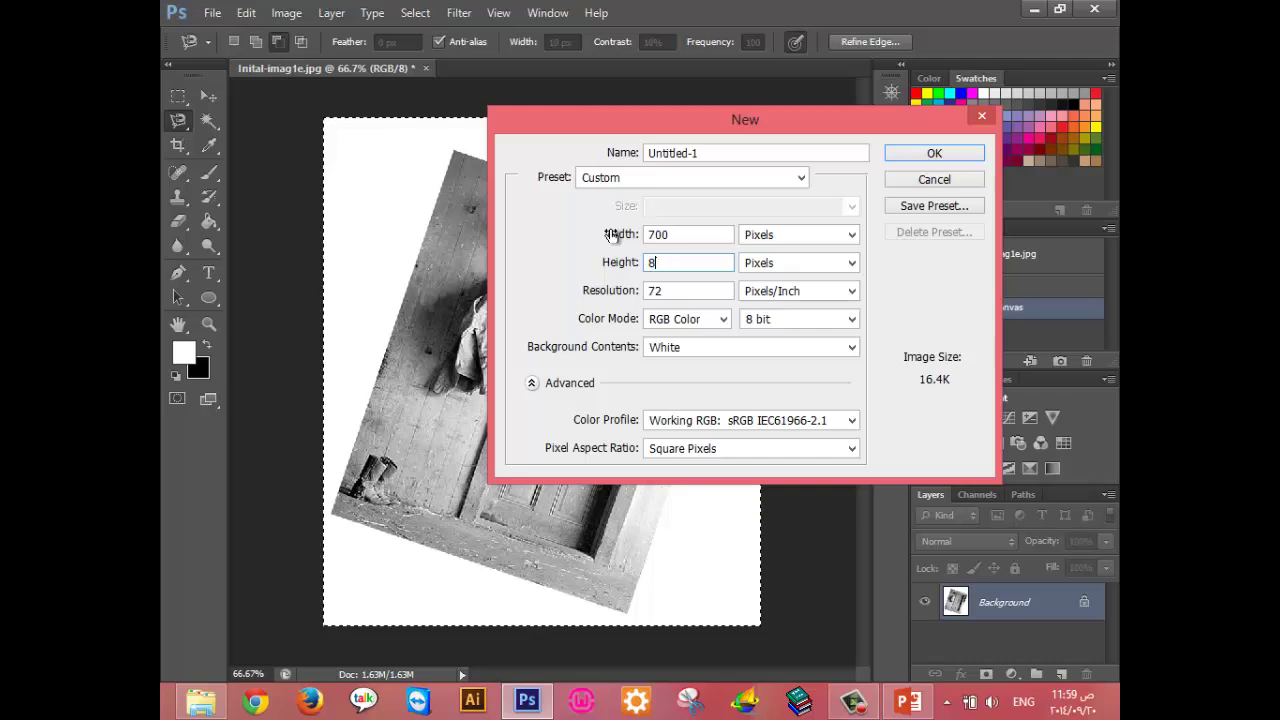
pyautogui.write('13')
pyautogui.press('Return')
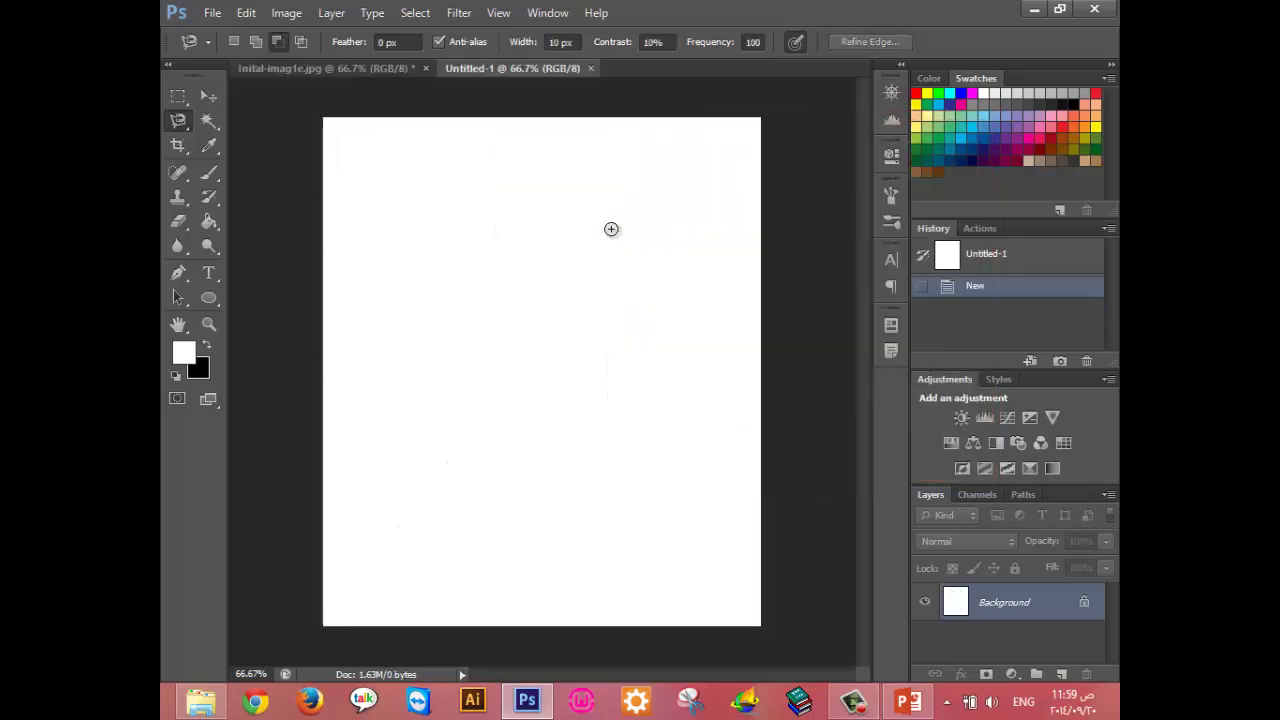
# Return to Inital-imag1e.jpg, choose the Polygonal Lasso Tool and clear the selection.
pyautogui.click(380, 70)
pyautogui.hotkey('ctrl', 'a')
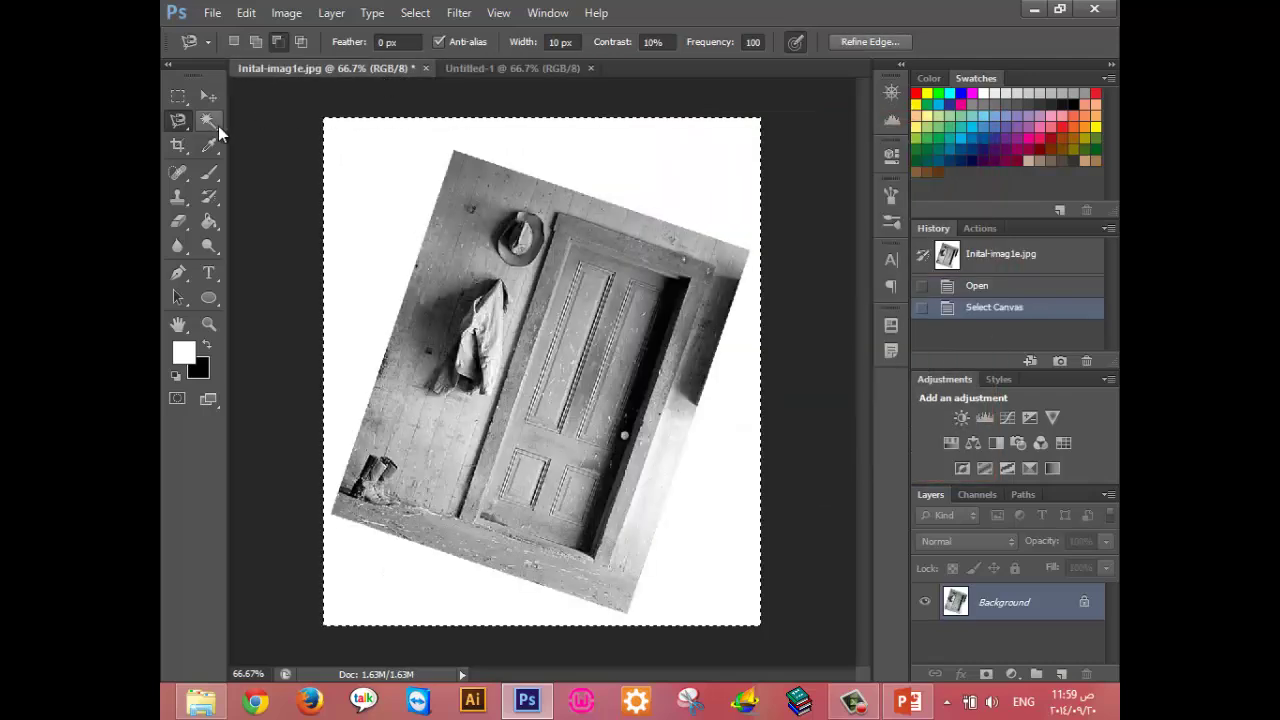
pyautogui.rightClick(170, 122)
pyautogui.click(250, 134)
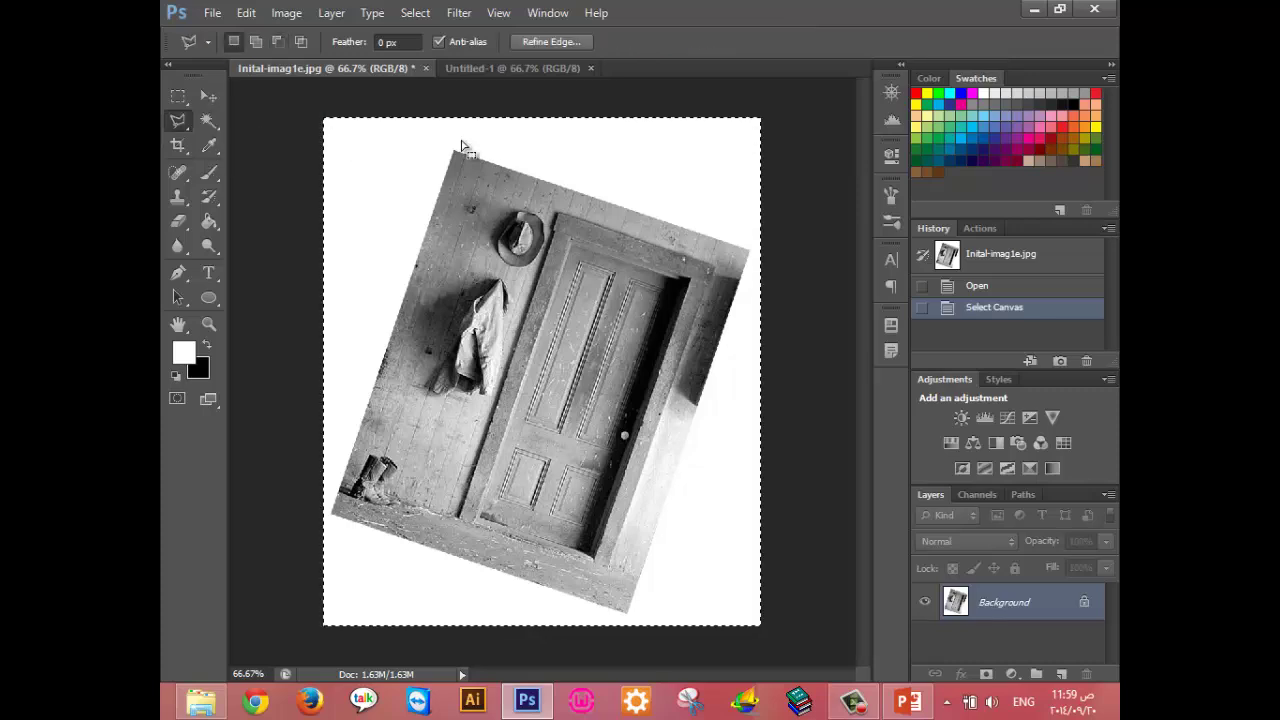
pyautogui.click(447, 163)
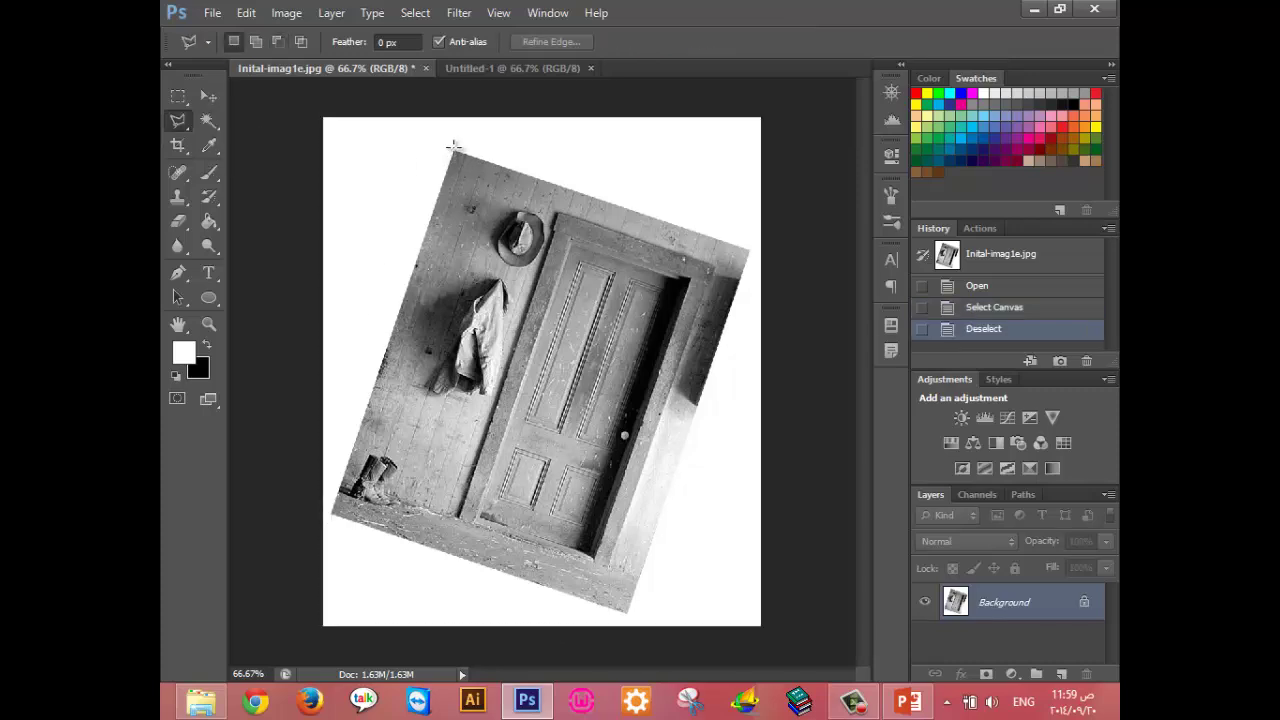
# Outline the tilted door photo by clicking its four corners to close the selection.
pyautogui.click(453, 149)
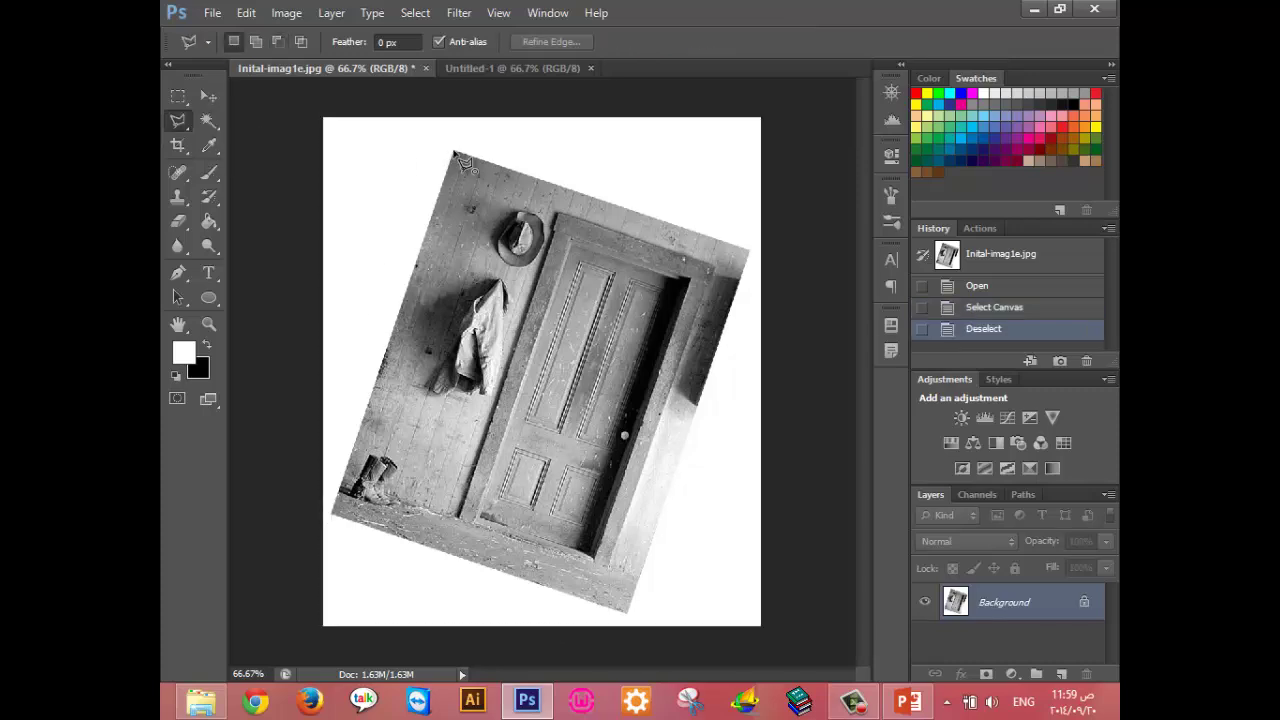
pyautogui.click(749, 250)
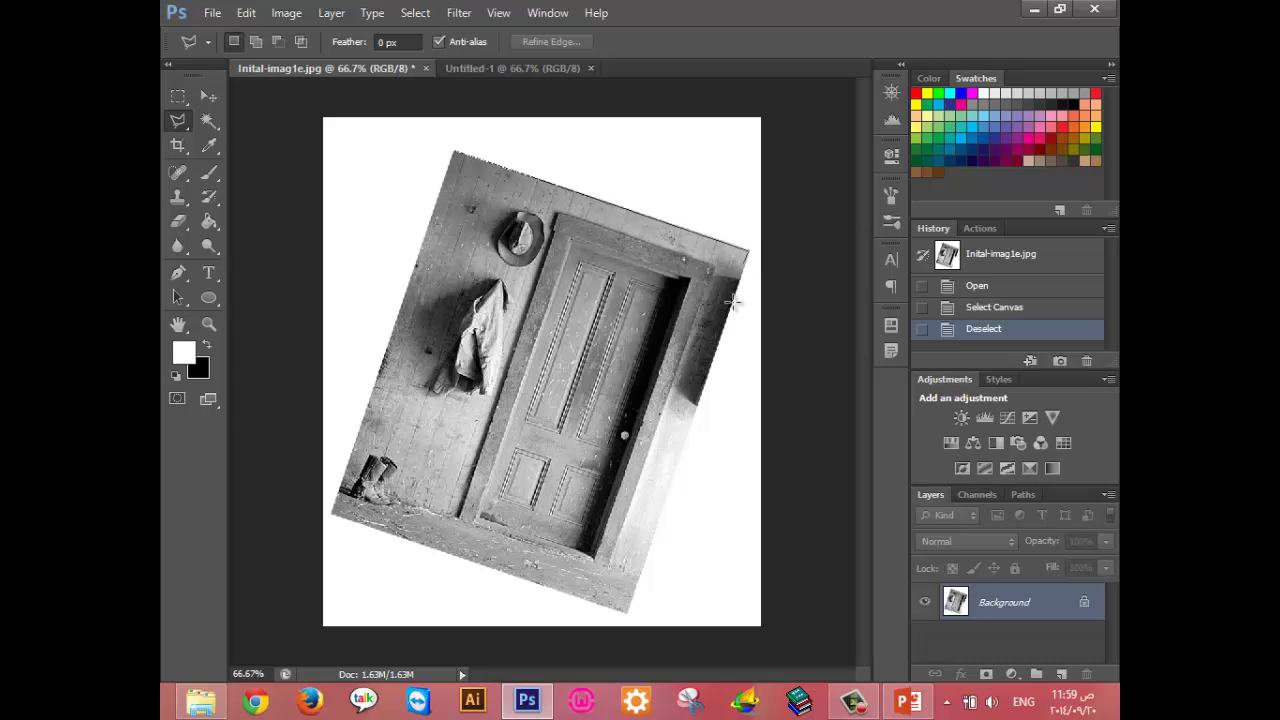
pyautogui.click(626, 614)
pyautogui.click(331, 512)
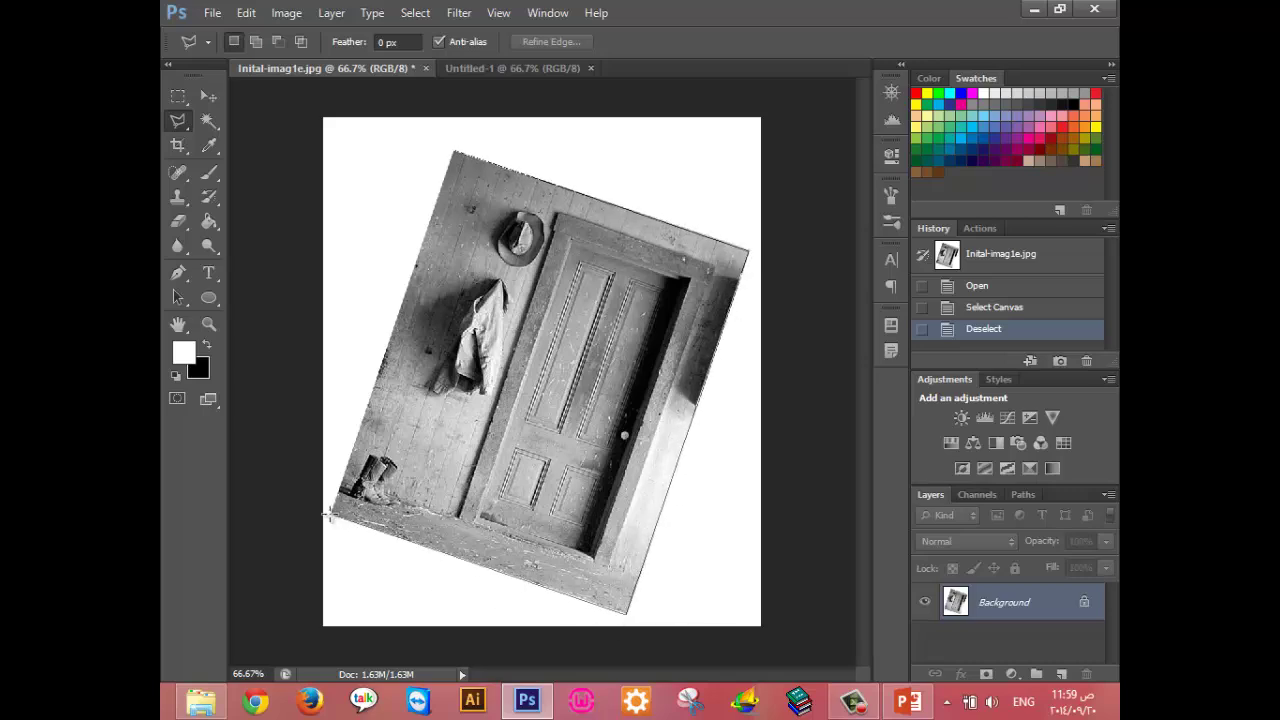
pyautogui.click(453, 150)
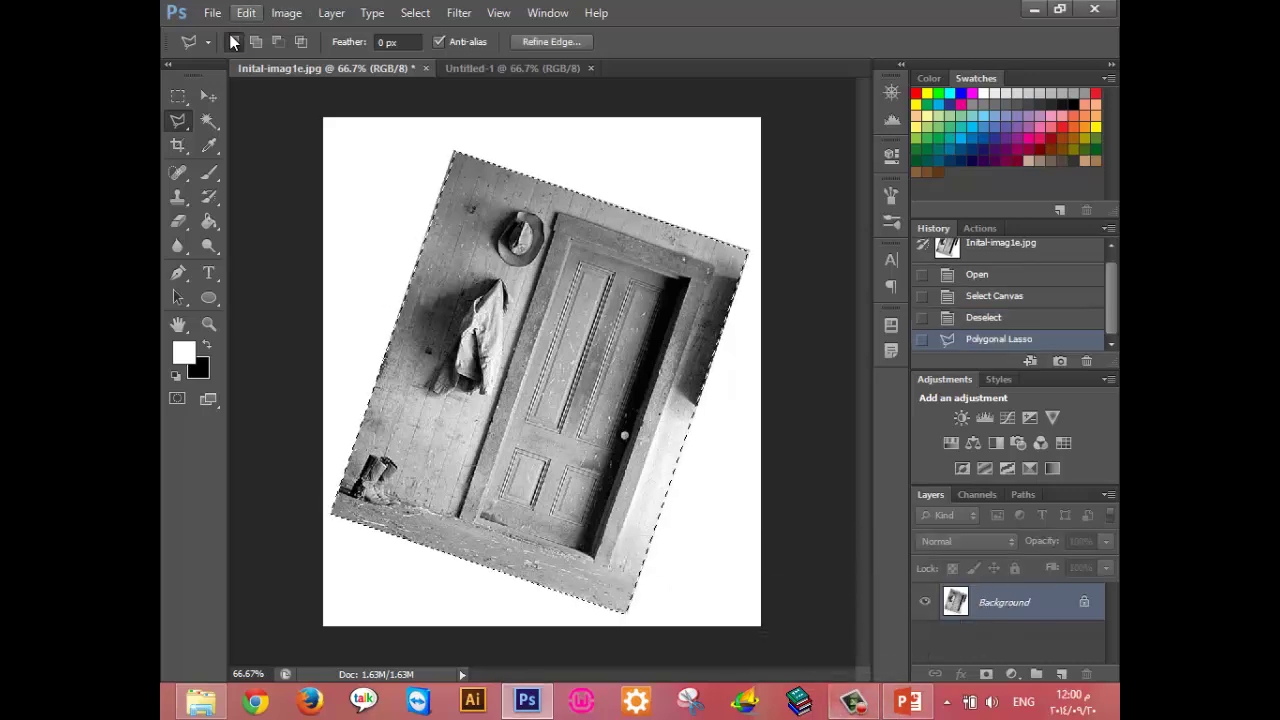
pyautogui.click(206, 119)
pyautogui.click(206, 95)
# Drag the door photo into Untitled-1 and rotate it straight with Free Transform.
pyautogui.moveTo(540, 380)
pyautogui.mouseDown()
pyautogui.moveTo(498, 68)
pyautogui.moveTo(545, 265)
pyautogui.mouseUp()
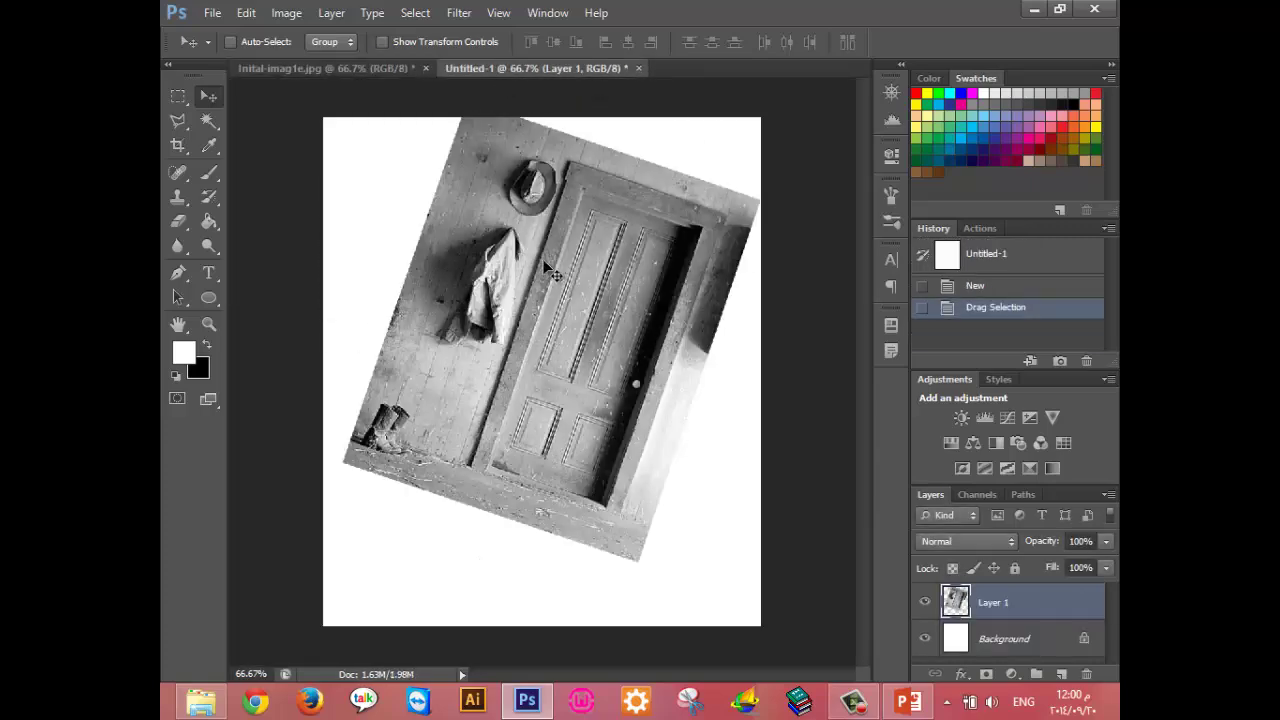
pyautogui.hotkey('ctrl', 't')
pyautogui.moveTo(803, 112); pyautogui.dragTo(725, 70)
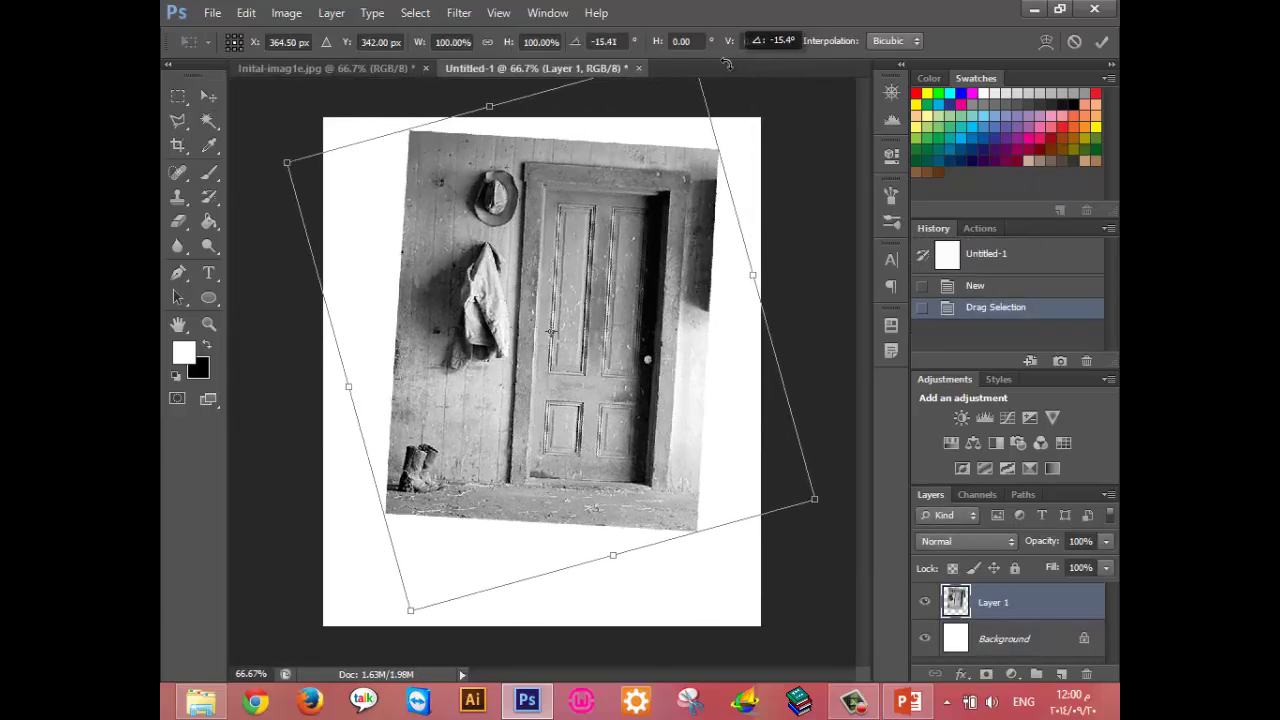
pyautogui.moveTo(683, 212); pyautogui.dragTo(608, 190)
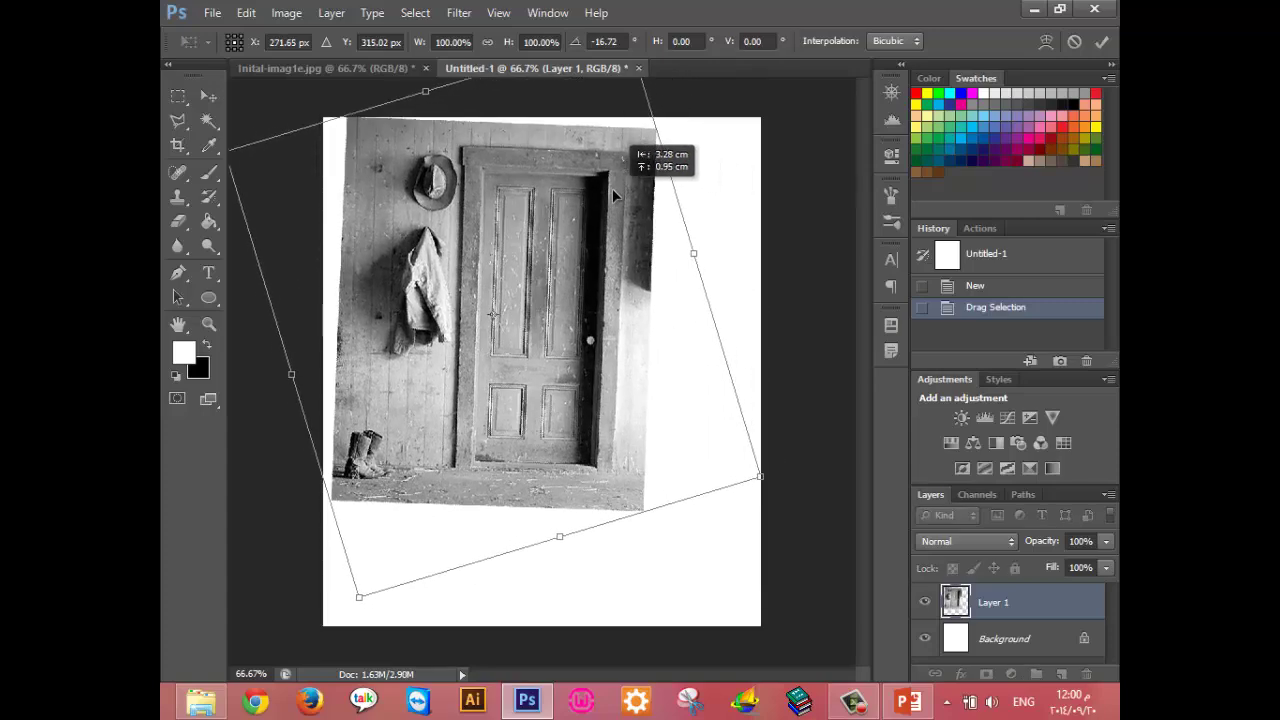
pyautogui.moveTo(684, 177); pyautogui.dragTo(714, 150)
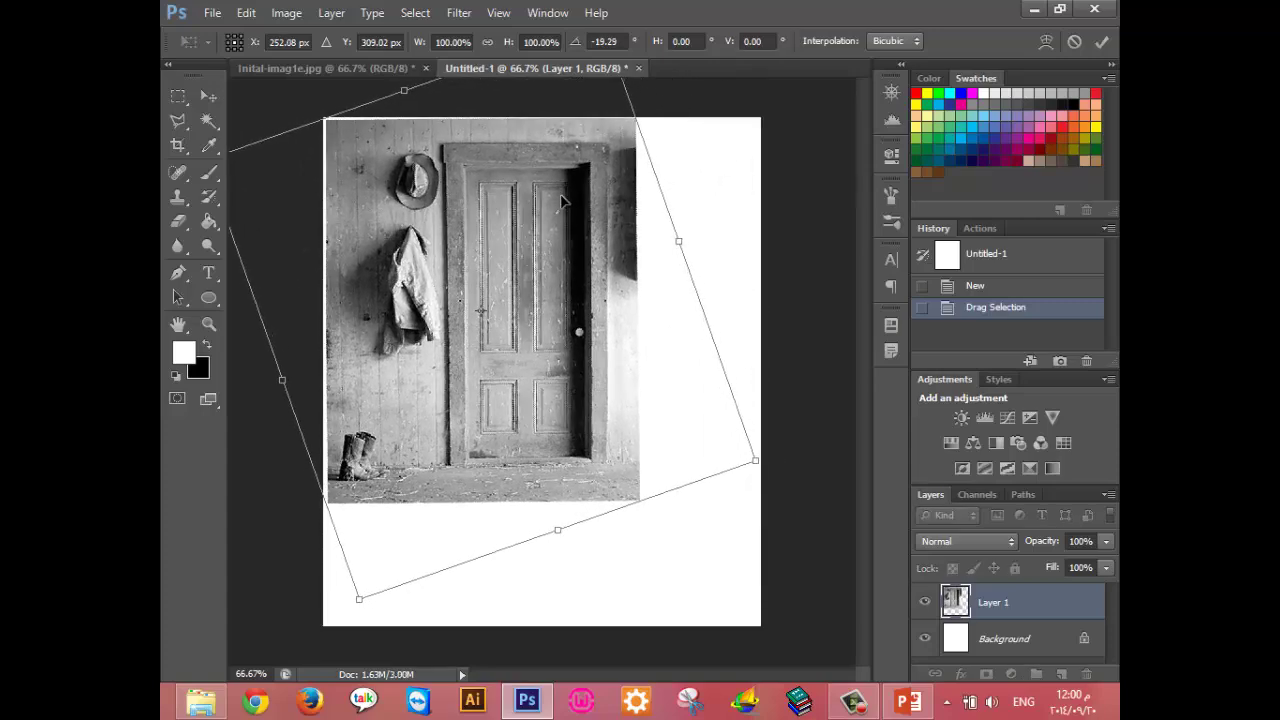
pyautogui.moveTo(570, 207); pyautogui.dragTo(555, 200)
pyautogui.moveTo(741, 453); pyautogui.dragTo(882, 620)
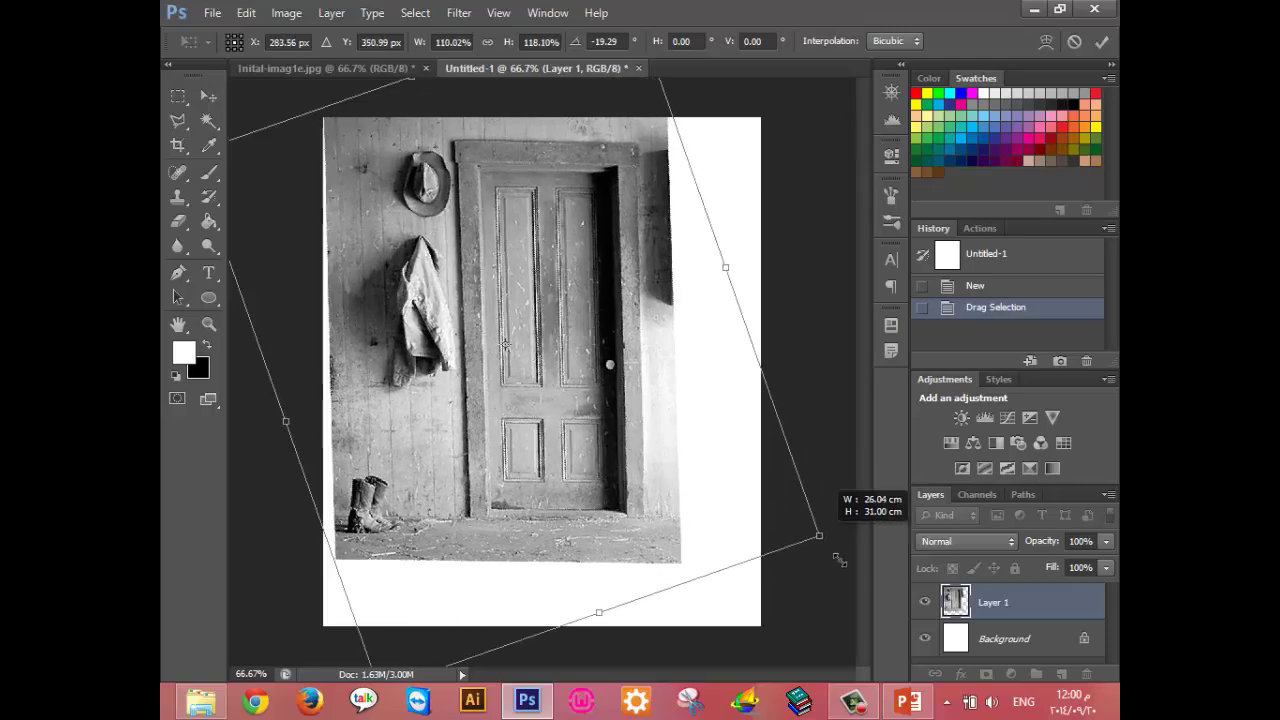
pyautogui.hotkey('ctrl', 'z')
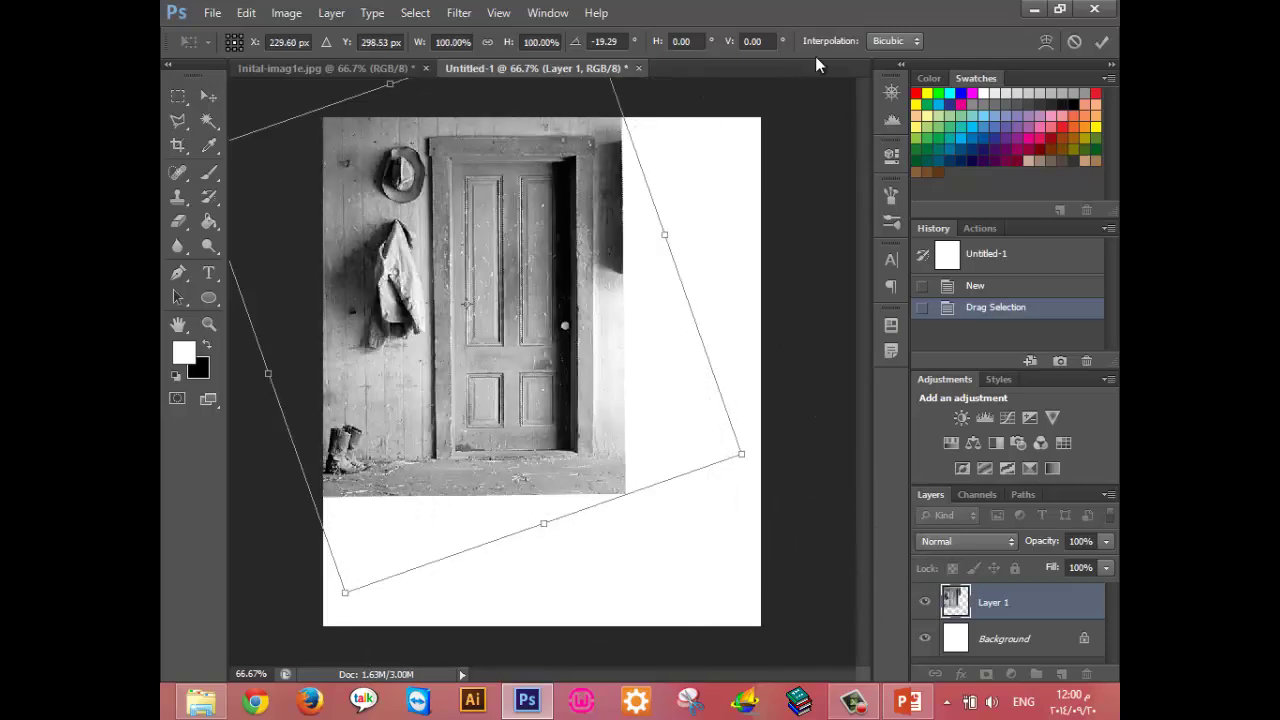
pyautogui.click(1104, 50)
# Scale the photo up to fill the canvas, commit it, and start closing Untitled-1.
pyautogui.hotkey('ctrl', 't')
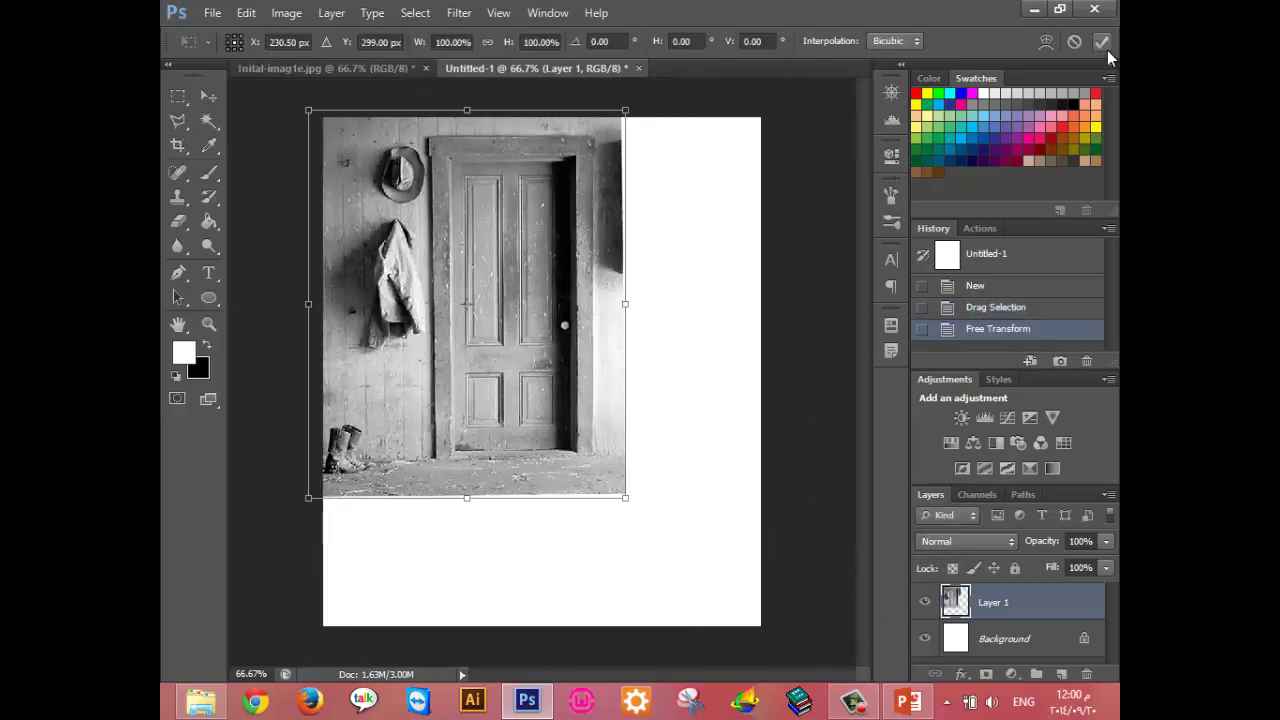
pyautogui.moveTo(625, 497)
pyautogui.mouseDown()
pyautogui.moveTo(775, 625)
pyautogui.moveTo(645, 492)
pyautogui.mouseUp()
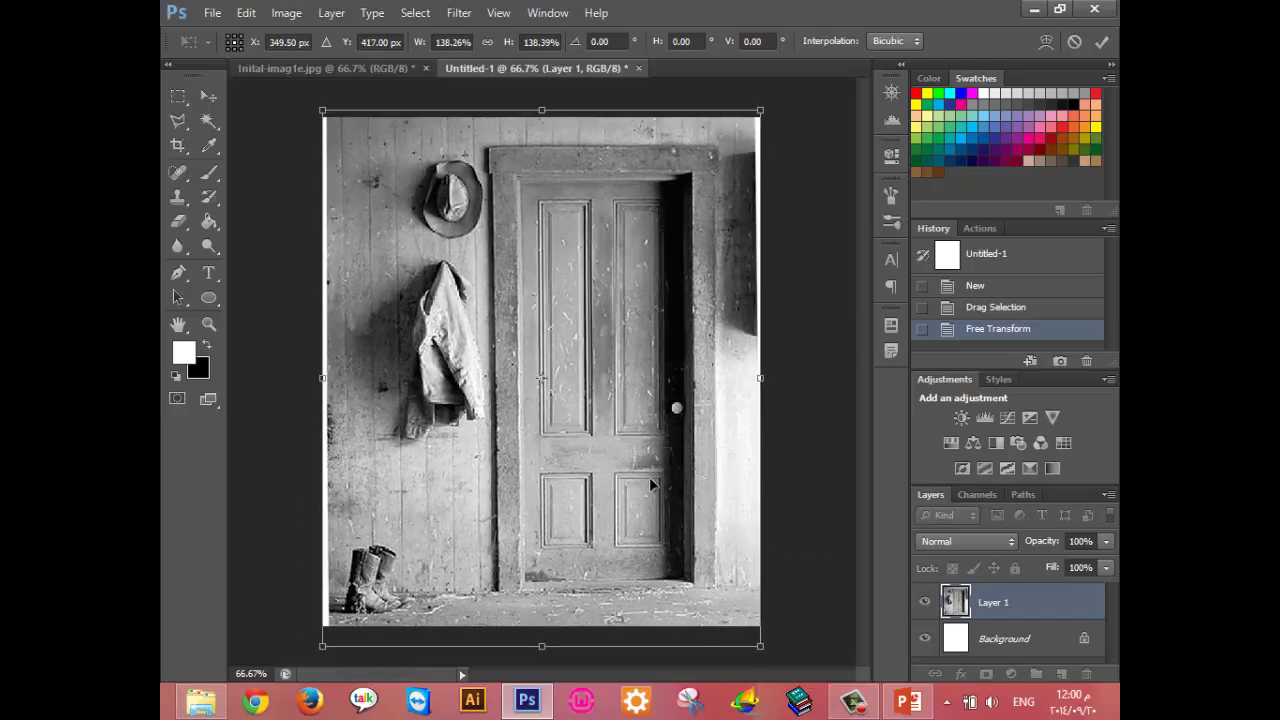
pyautogui.click(1101, 41)
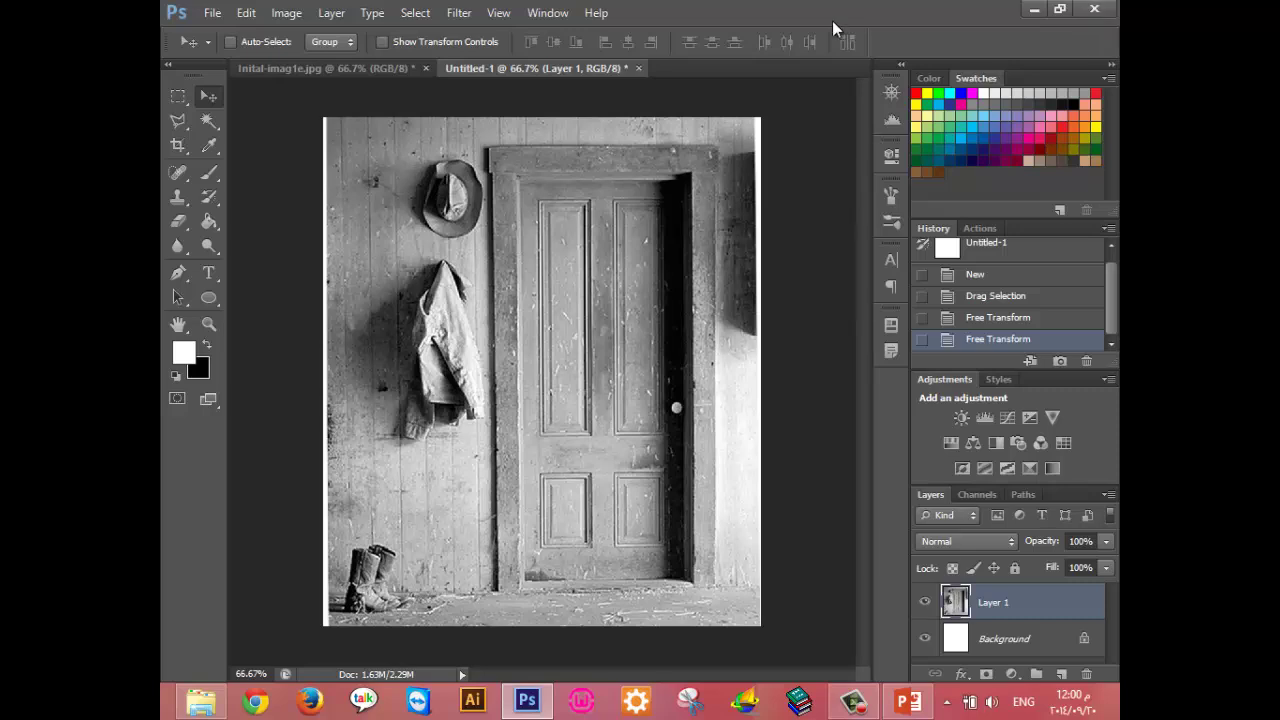
pyautogui.click(639, 68)
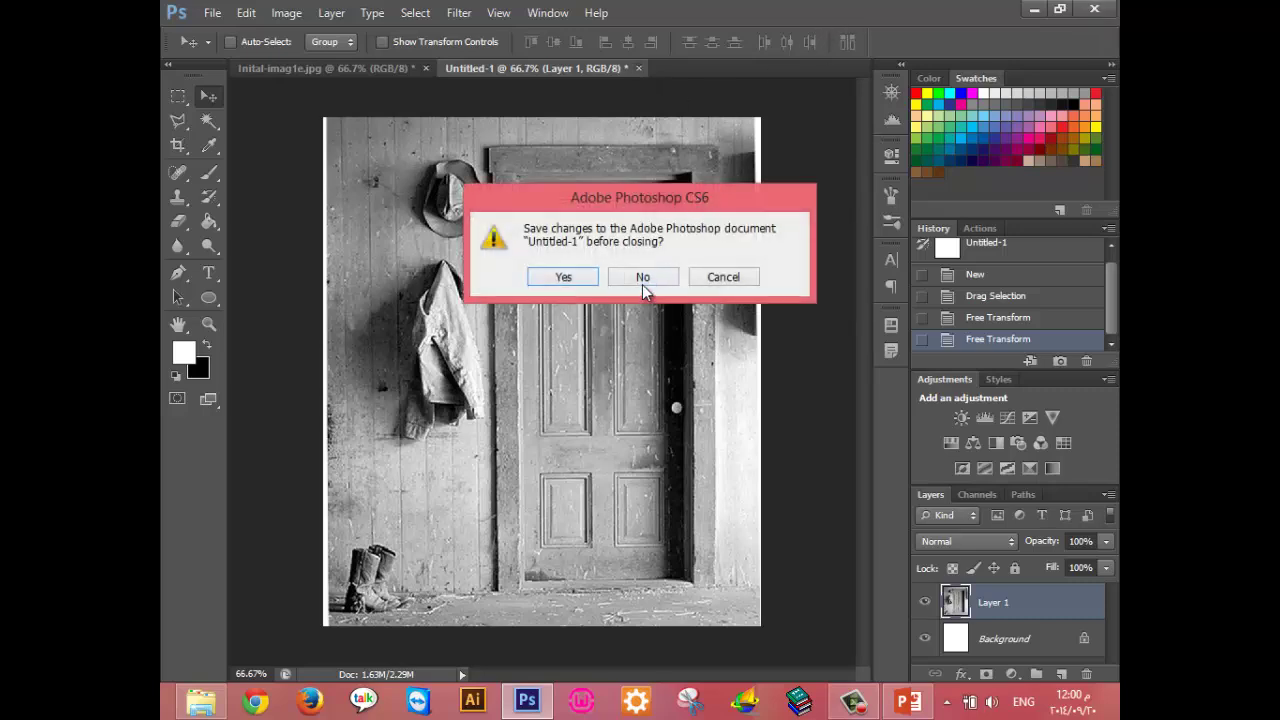
# Discard the new document unsaved, then rotate-crop Inital-imag1e.jpg so the tilted door stands upright.
pyautogui.click(643, 280)
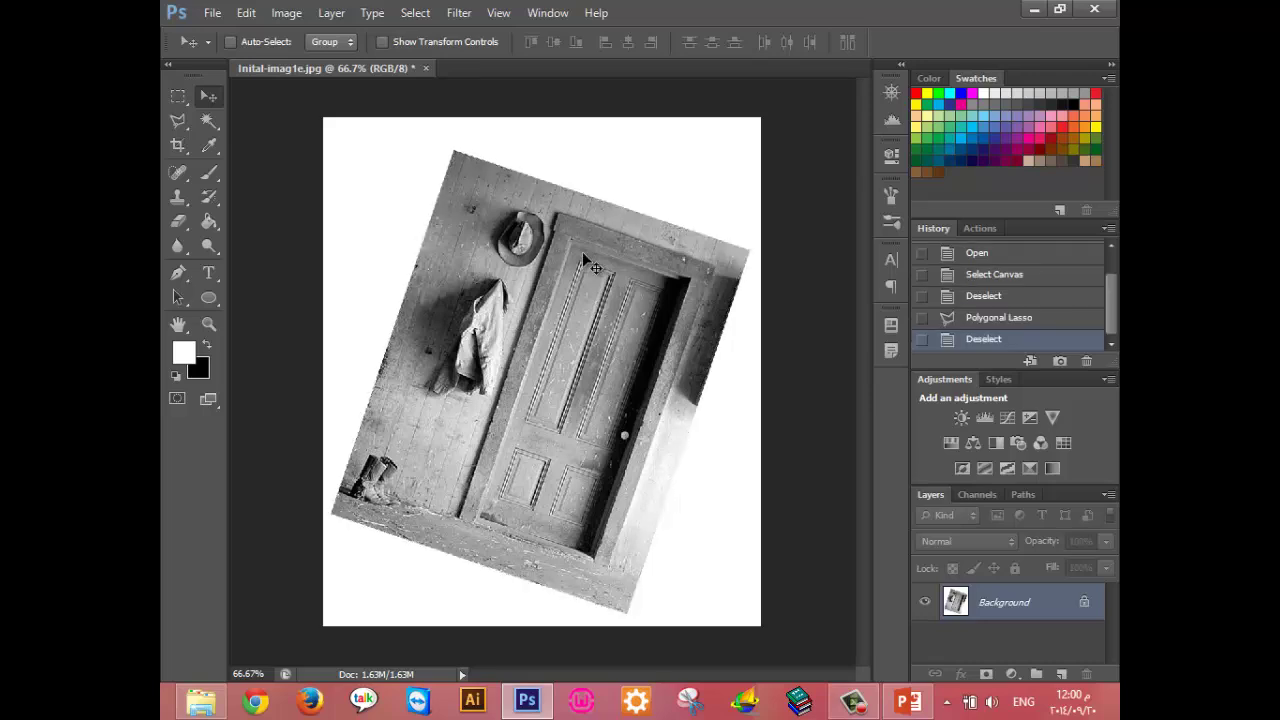
pyautogui.click(183, 150)
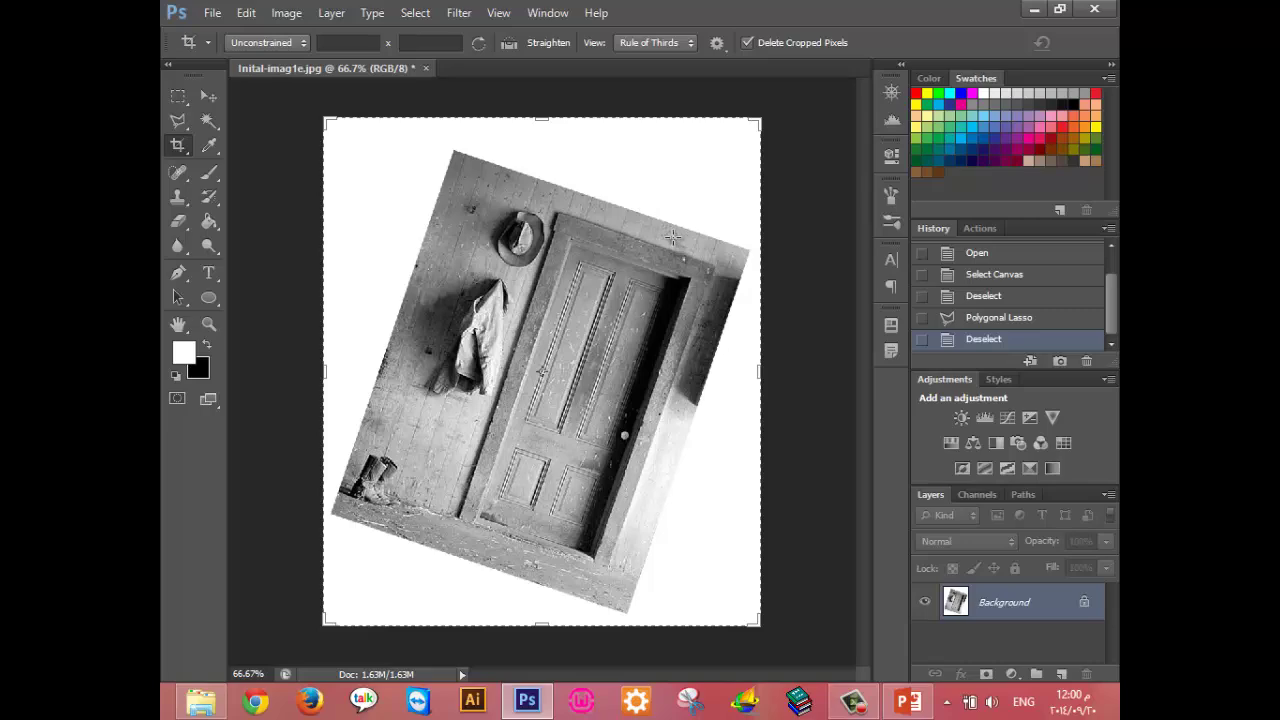
pyautogui.moveTo(781, 112)
pyautogui.mouseDown()
pyautogui.moveTo(738, 90)
pyautogui.moveTo(745, 147)
pyautogui.moveTo(728, 138)
pyautogui.mouseUp()
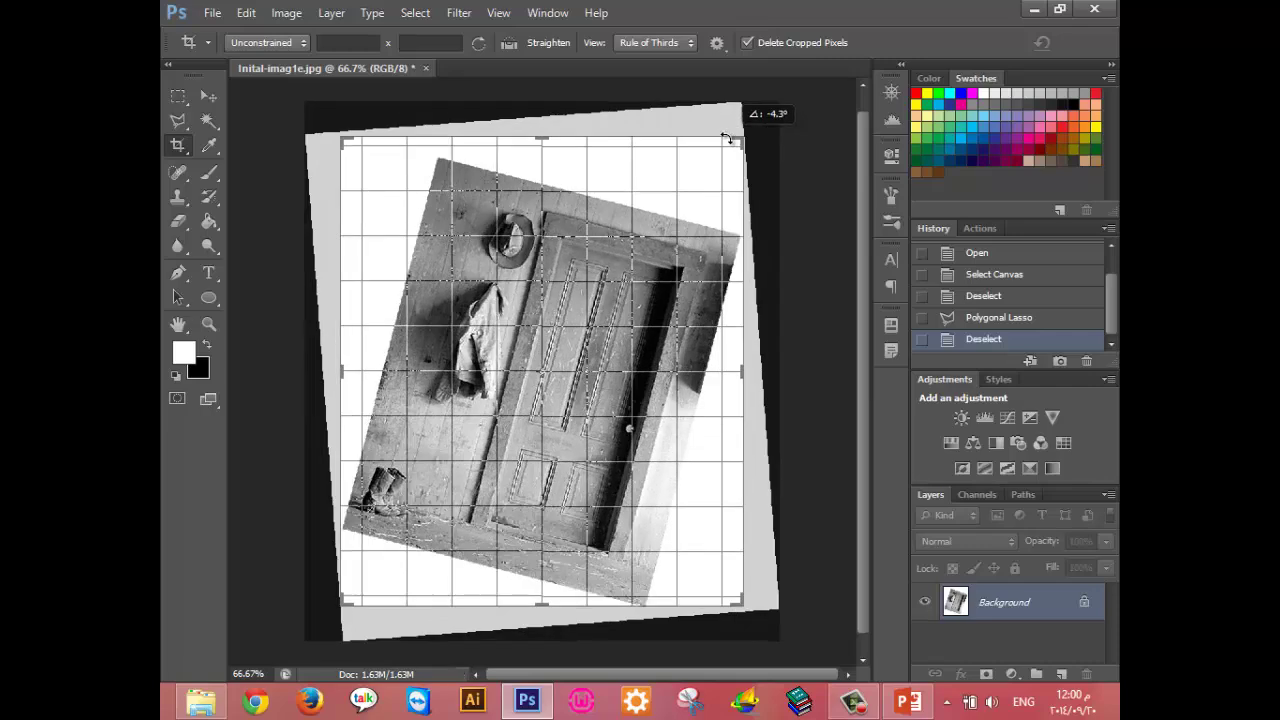
pyautogui.moveTo(728, 139); pyautogui.dragTo(722, 147)
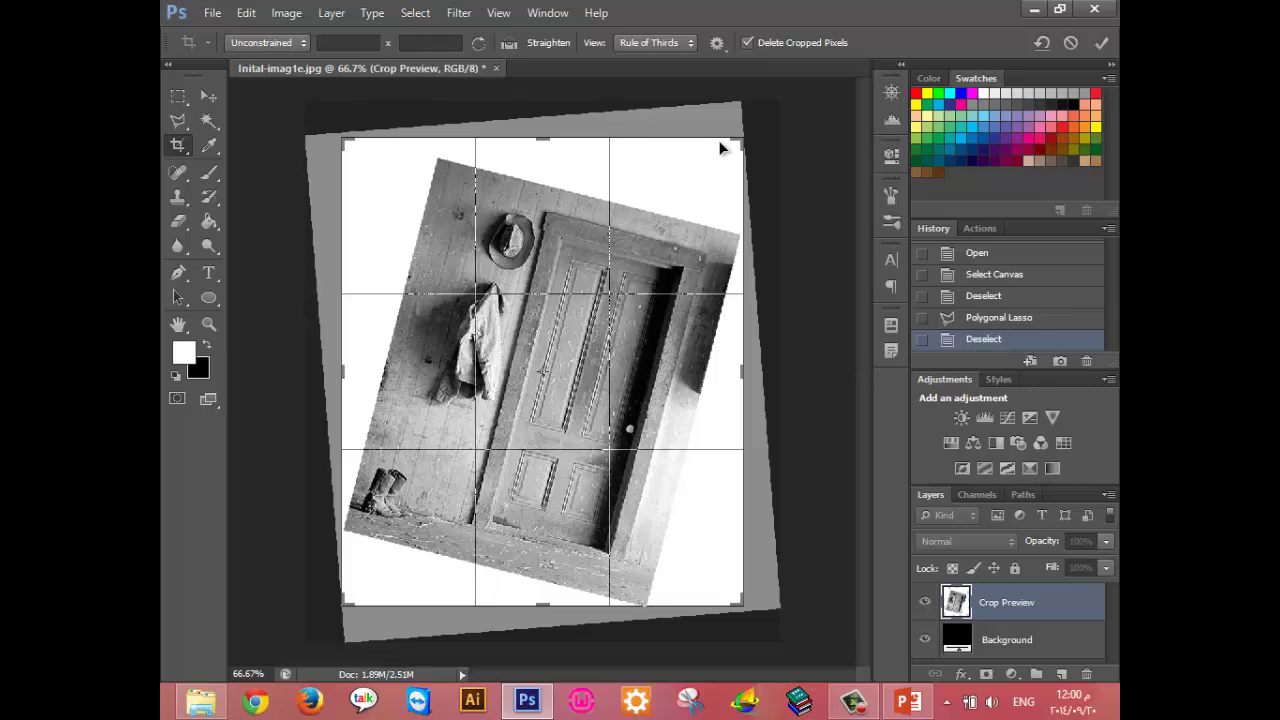
pyautogui.moveTo(776, 149)
pyautogui.mouseDown()
pyautogui.moveTo(691, 102)
pyautogui.moveTo(708, 107)
pyautogui.mouseUp()
pyautogui.moveTo(639, 305)
pyautogui.mouseDown()
pyautogui.moveTo(632, 291)
pyautogui.moveTo(578, 296)
pyautogui.mouseUp()
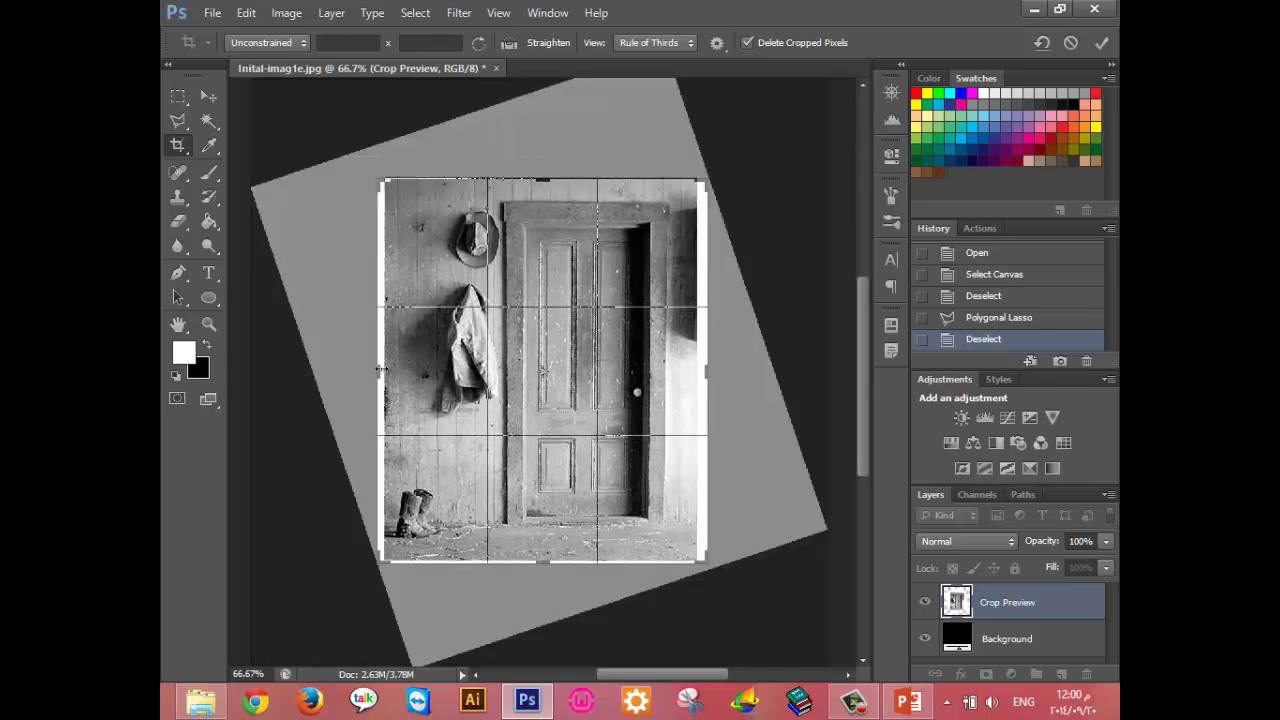
pyautogui.moveTo(379, 370); pyautogui.dragTo(383, 370)
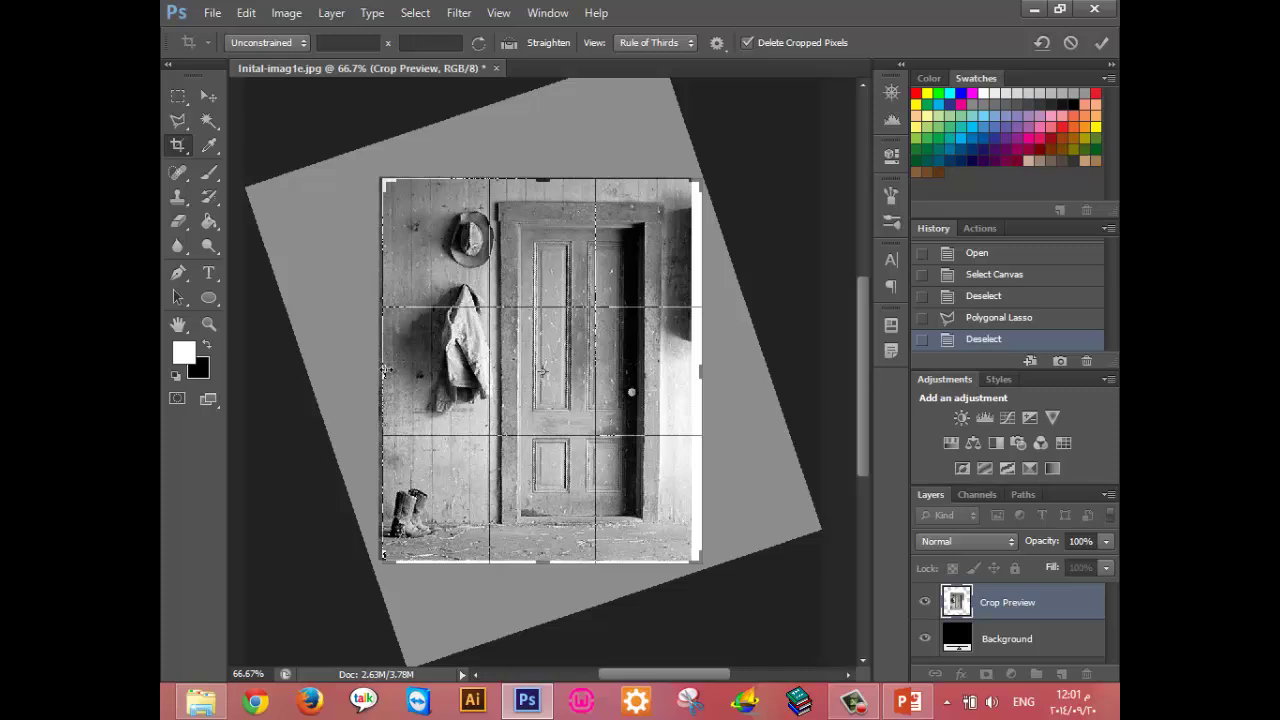
pyautogui.press('Return')
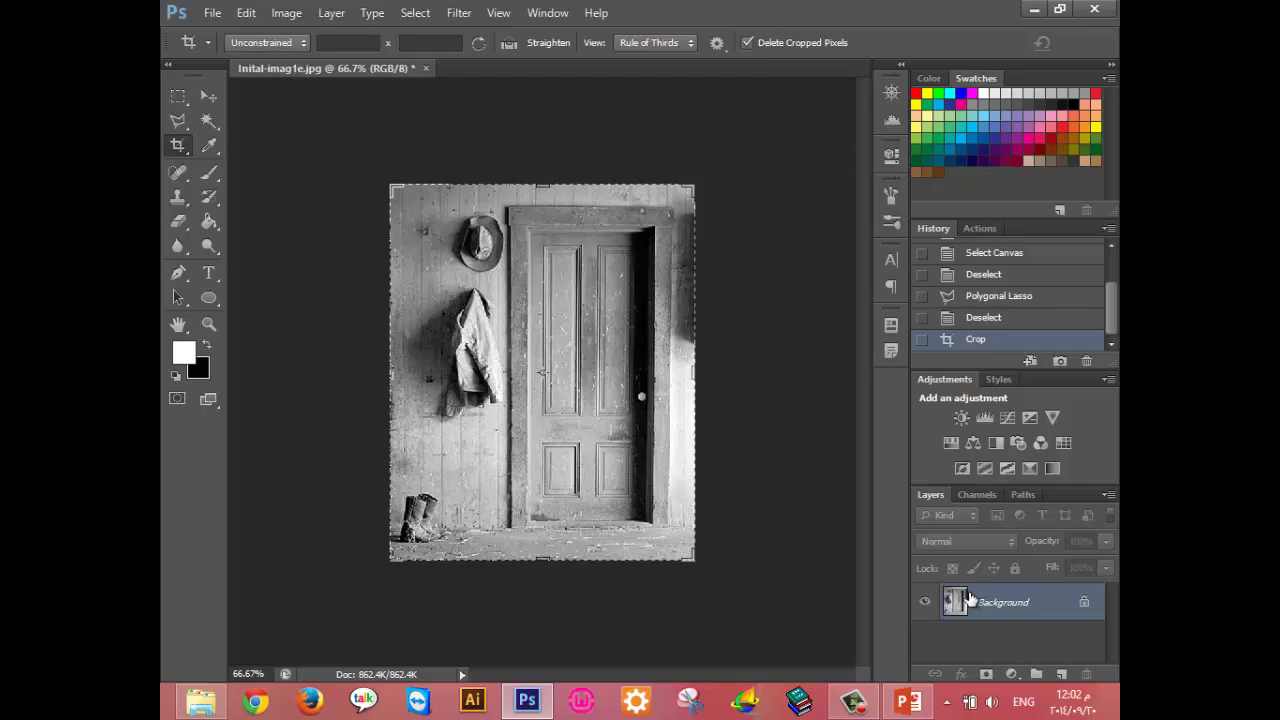
pyautogui.click(905, 700)
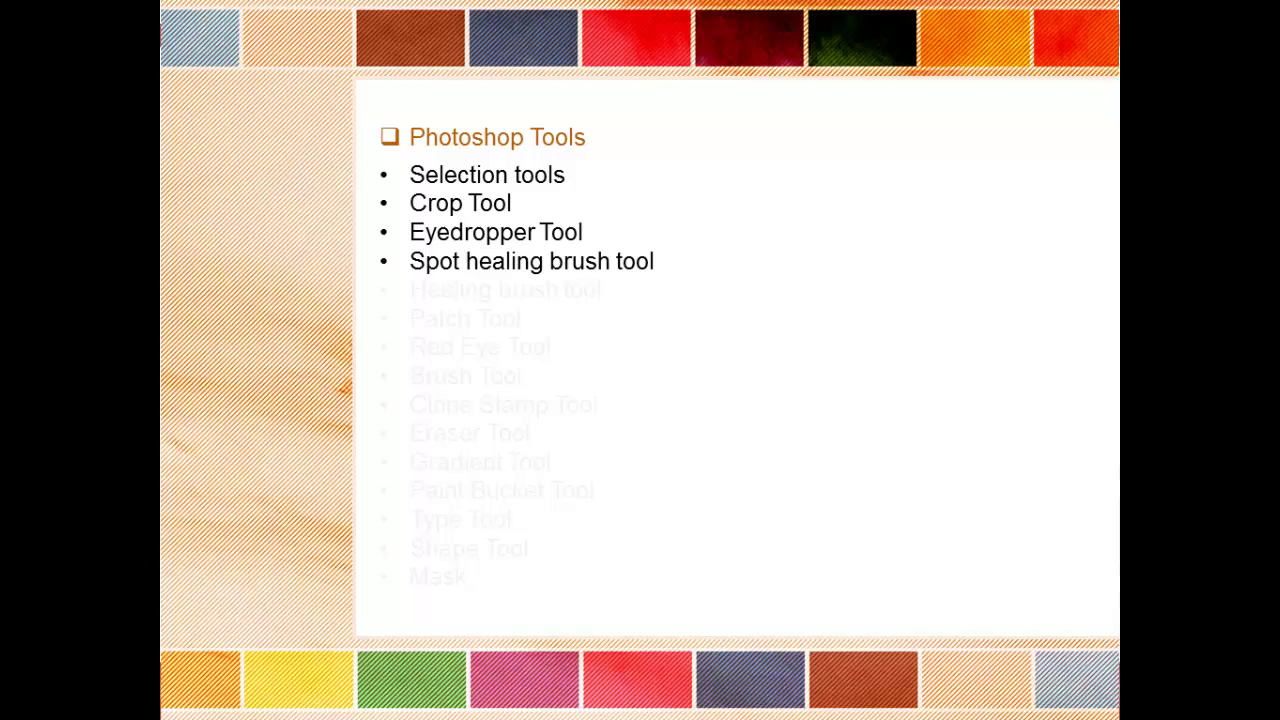
pyautogui.press('Escape')
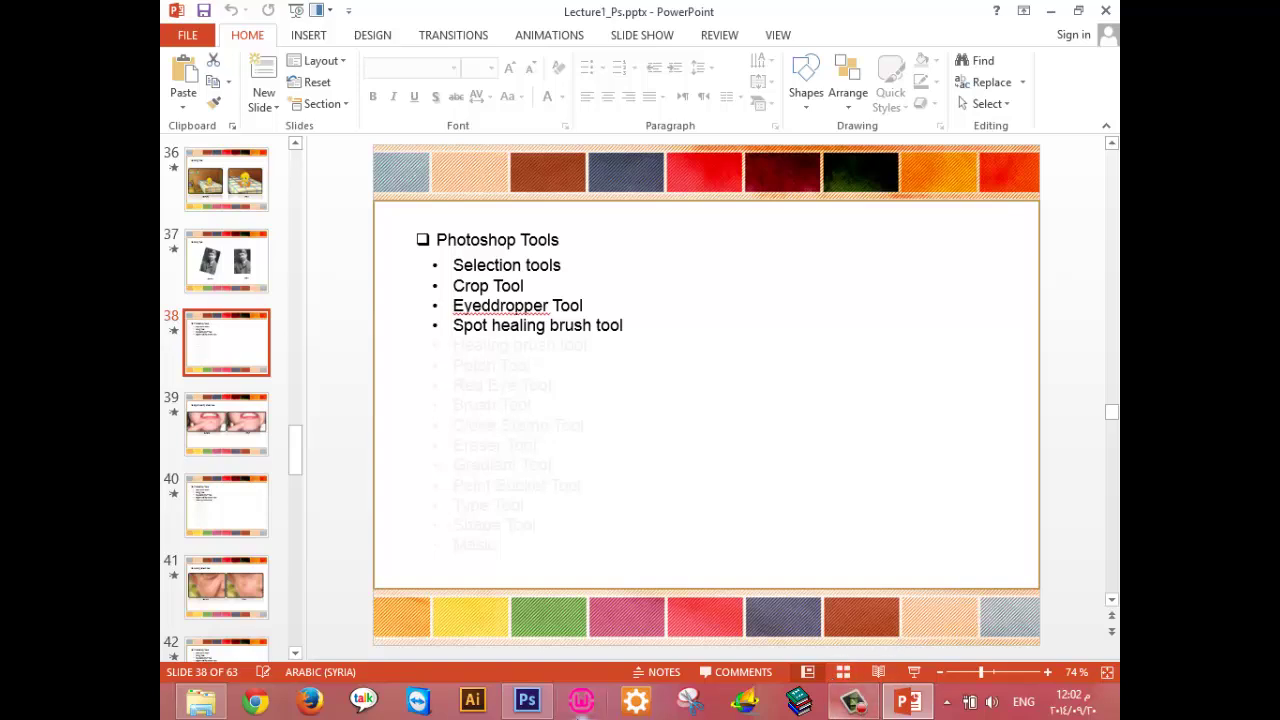
pyautogui.click(528, 702)
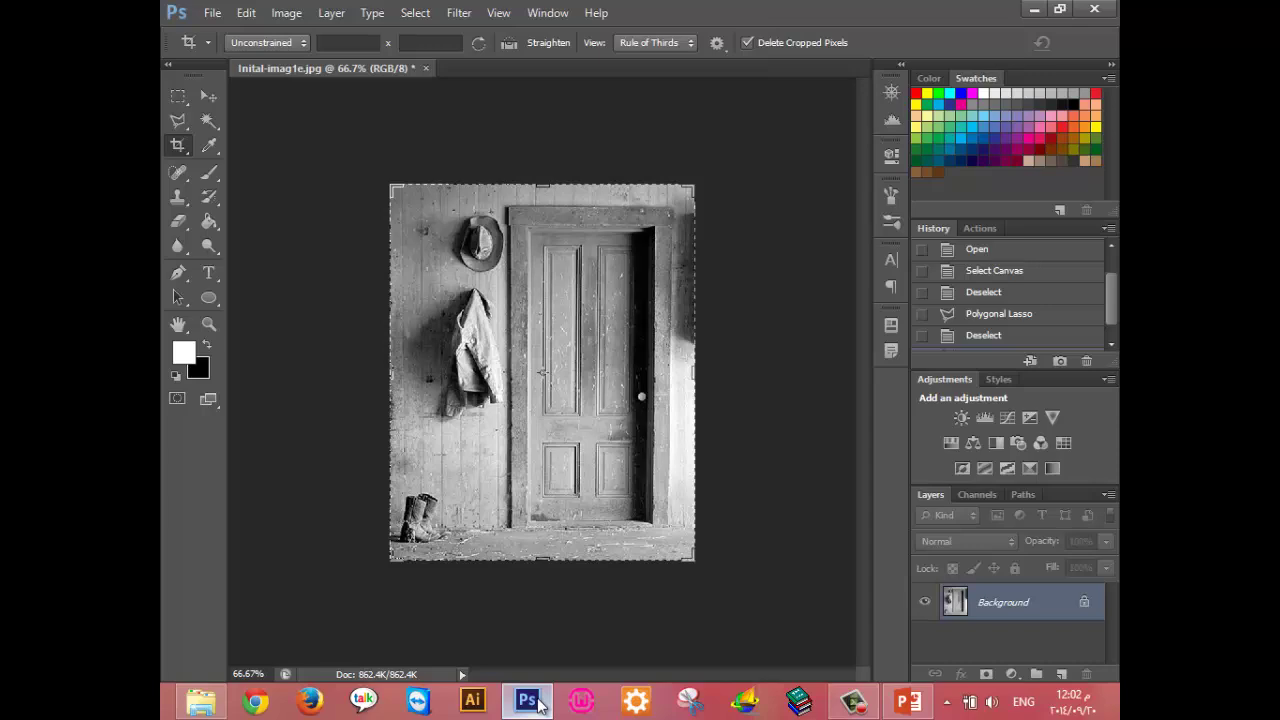
# With the Eyedropper, sample a grey from the door photo in the Foreground Color Picker.
pyautogui.click(209, 147)
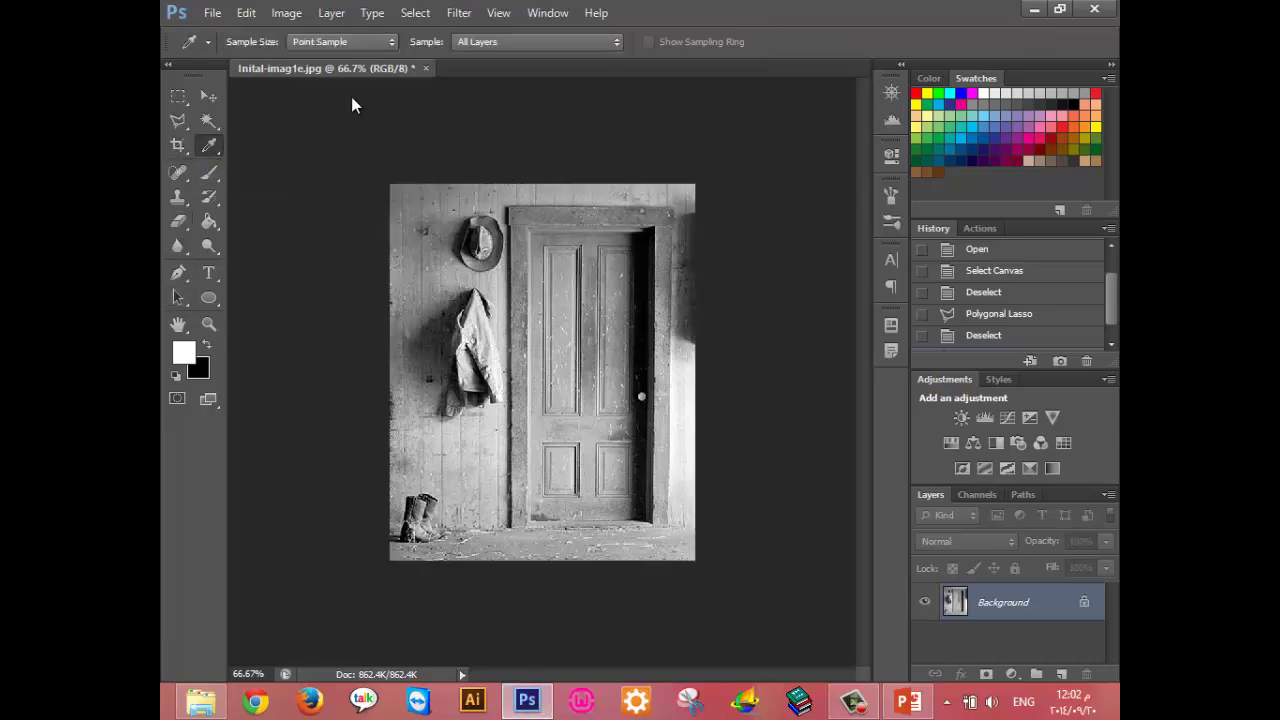
pyautogui.click(185, 356)
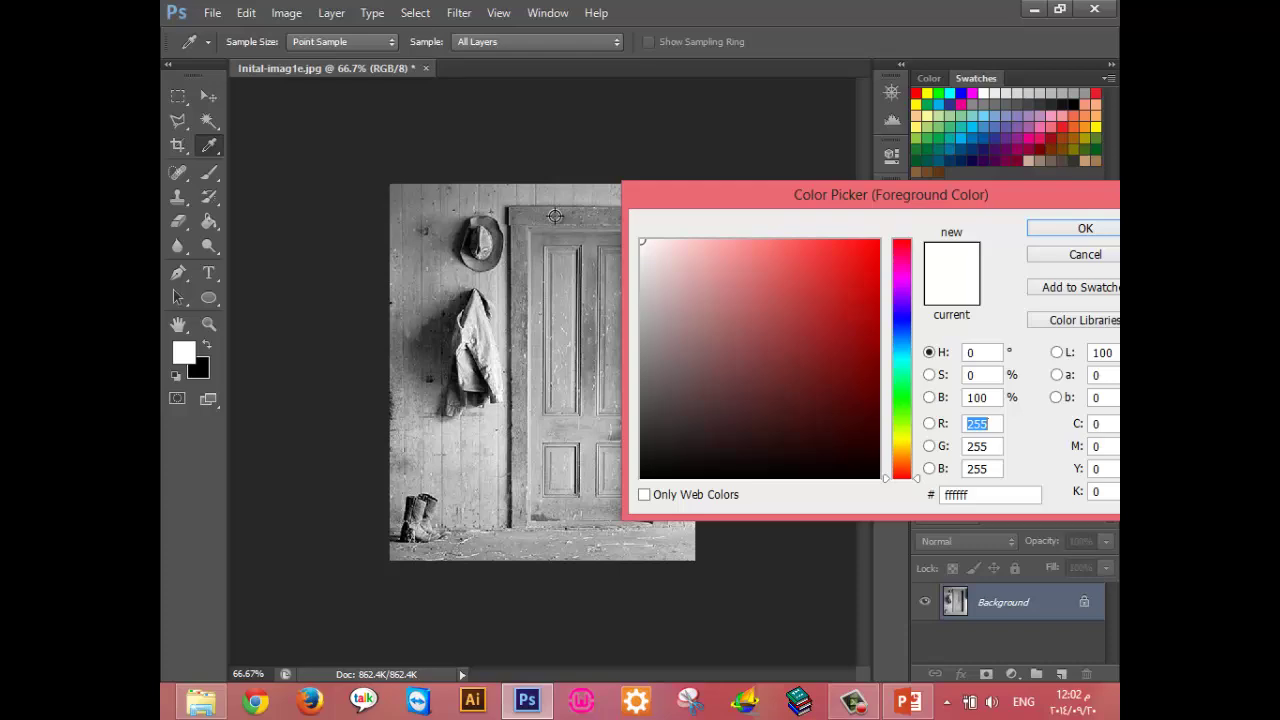
pyautogui.click(555, 216)
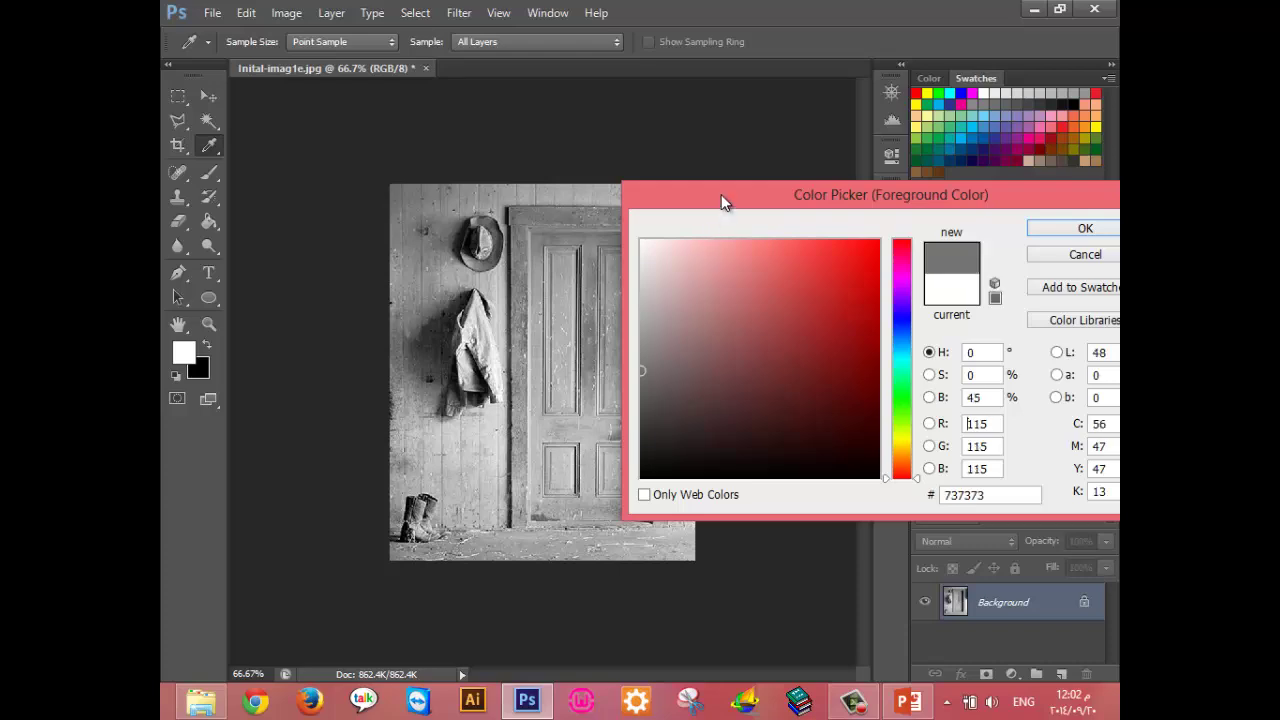
pyautogui.moveTo(721, 194); pyautogui.dragTo(614, 183)
# Cancel the picker to keep white foreground, and create the new blank document Untitled-1.
pyautogui.click(880, 485)
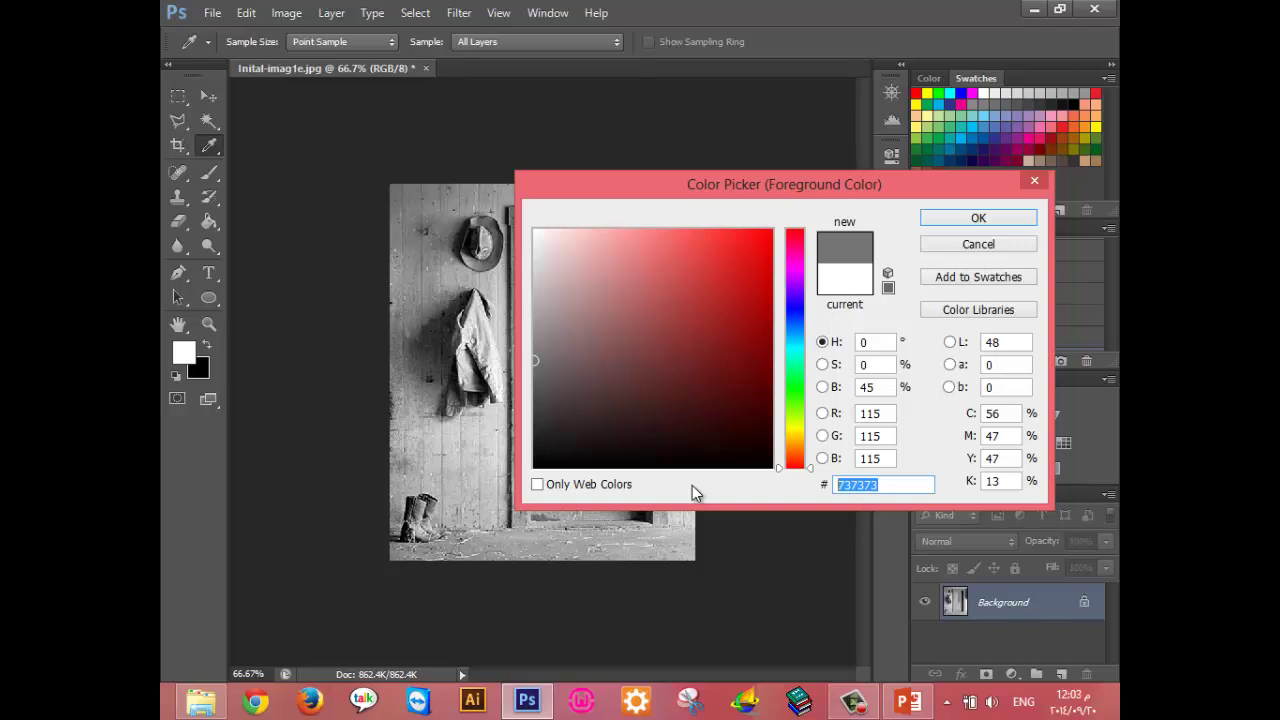
pyautogui.click(1010, 247)
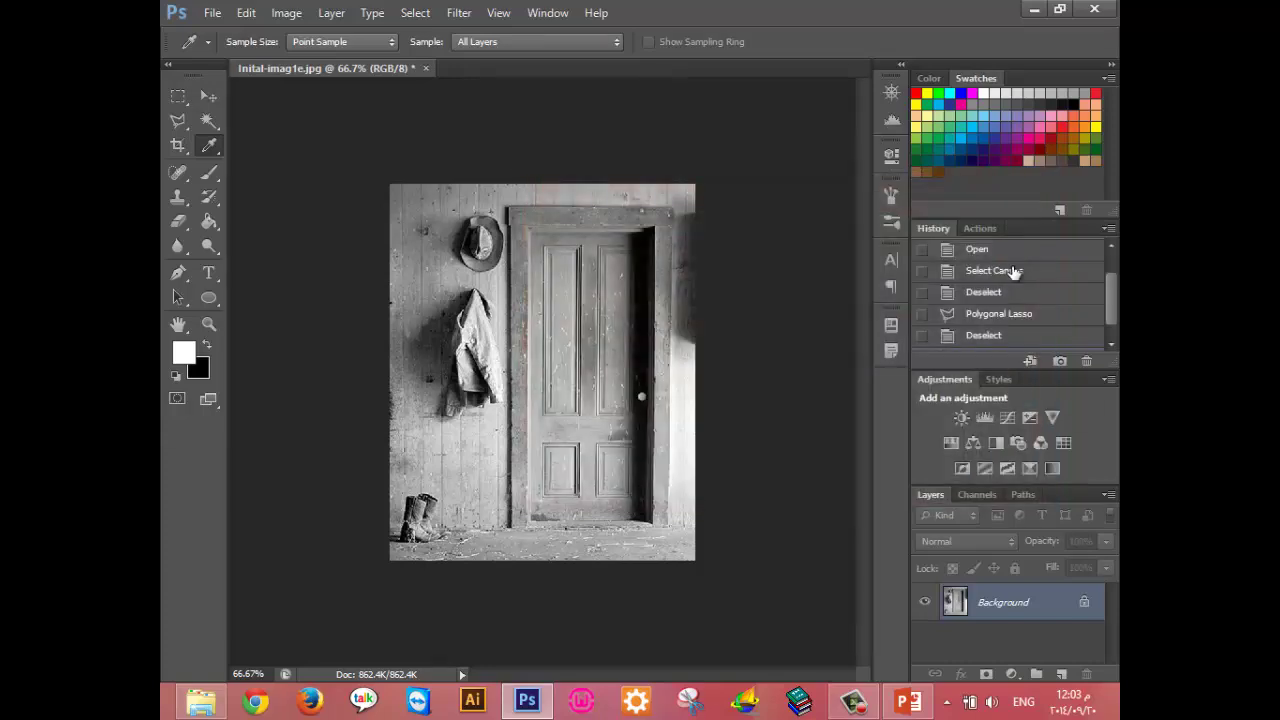
pyautogui.hotkey('ctrl', 'n')
pyautogui.click(933, 153)
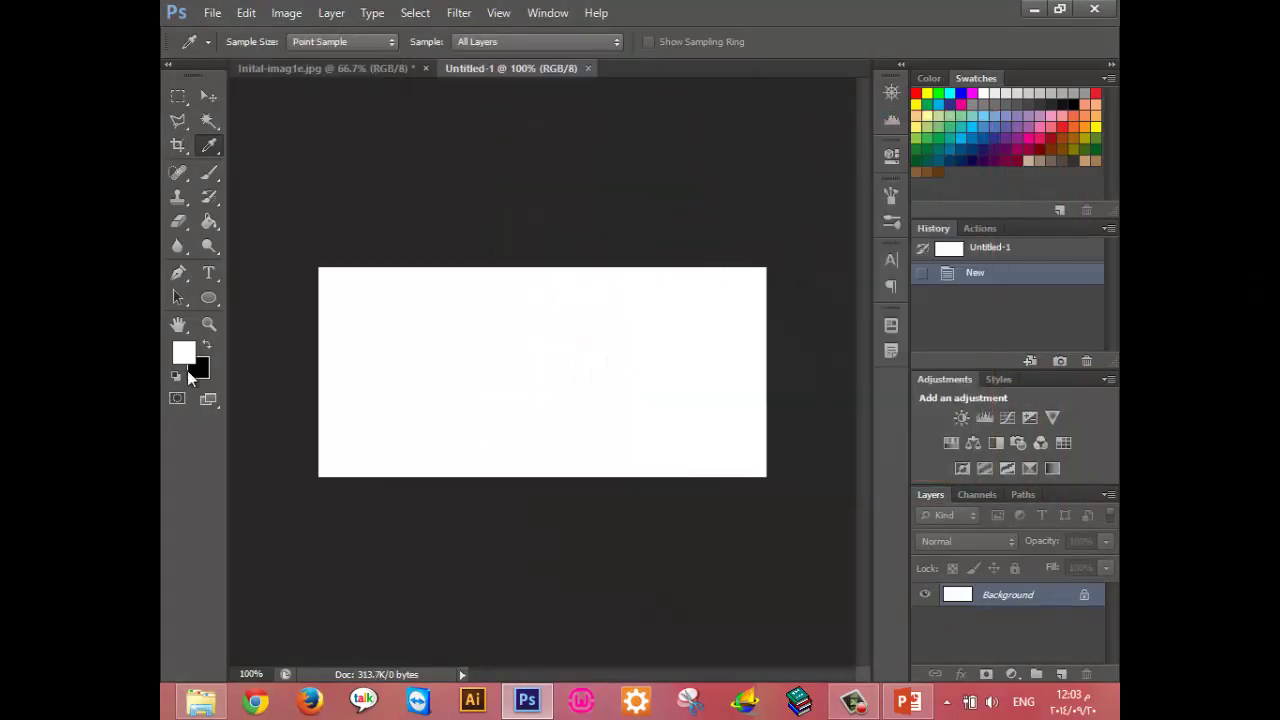
# Set the foreground to dark red and fill the Untitled-1 canvas with the Paint Bucket.
pyautogui.click(186, 354)
pyautogui.click(768, 276)
pyautogui.click(973, 218)
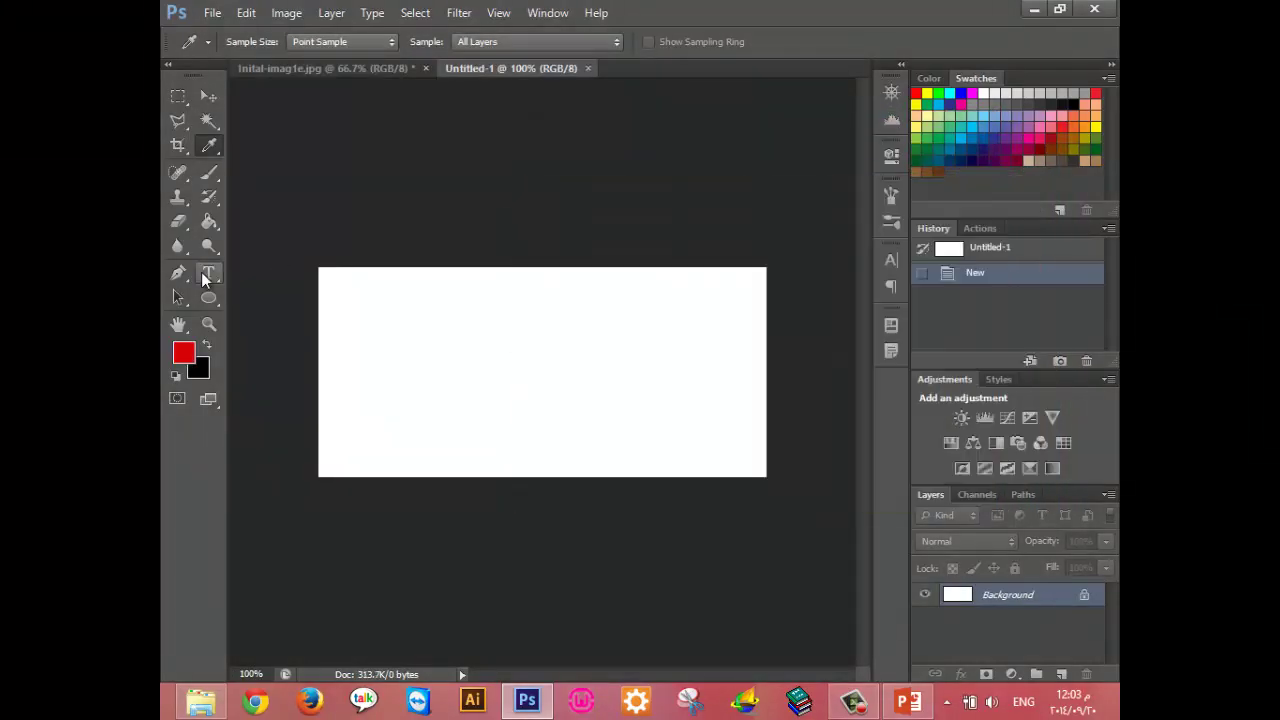
pyautogui.click(210, 221)
pyautogui.click(420, 340)
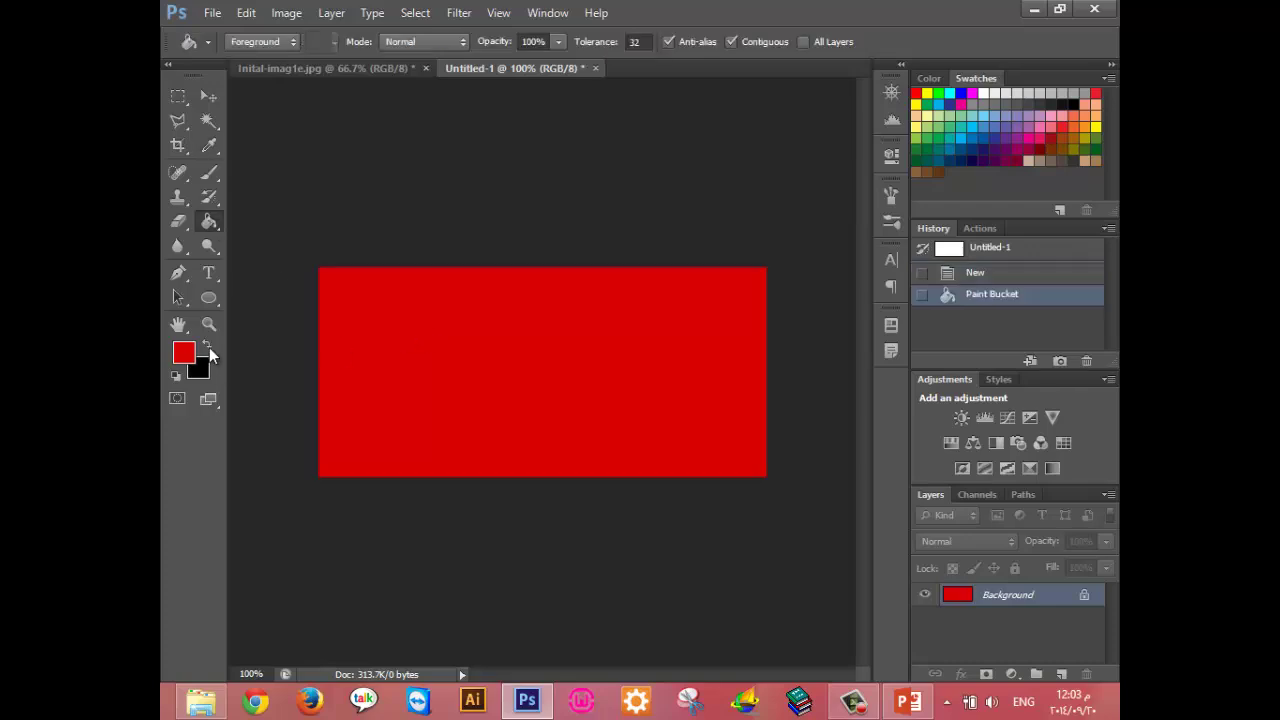
# Check the canvas red in the Color Picker: hex d80000, red channel 216.
pyautogui.click(183, 351)
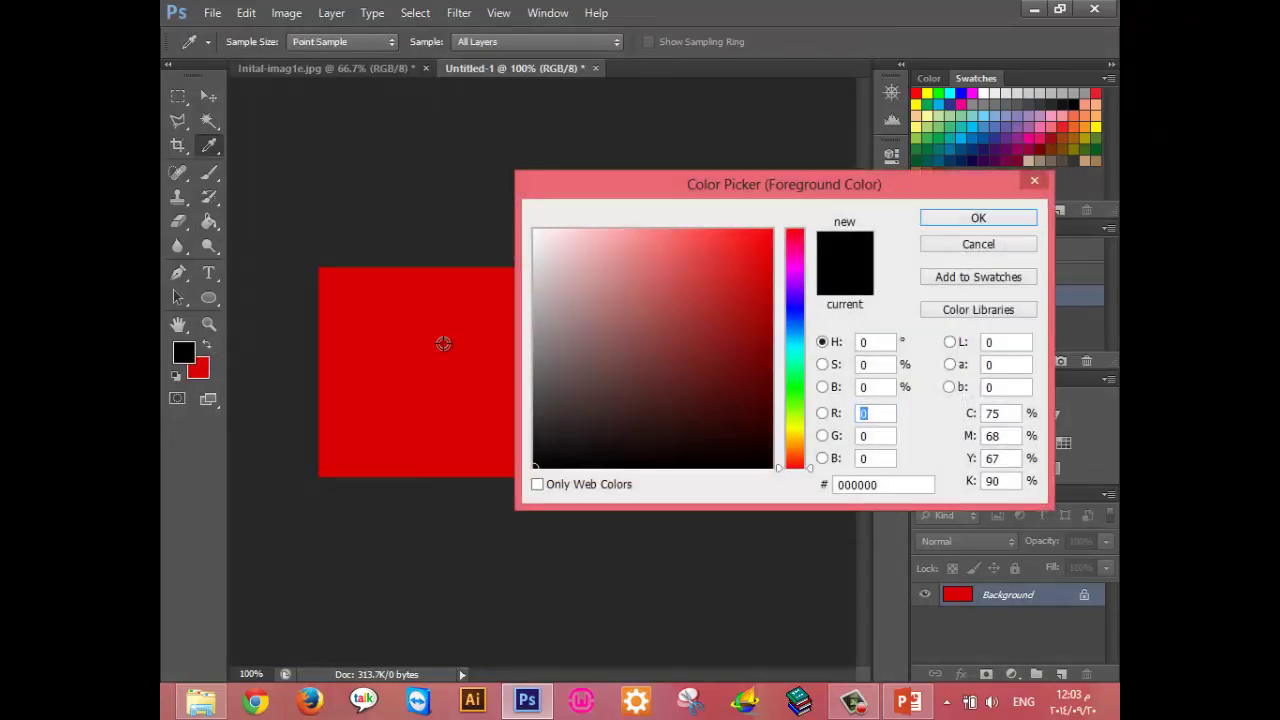
pyautogui.click(443, 343)
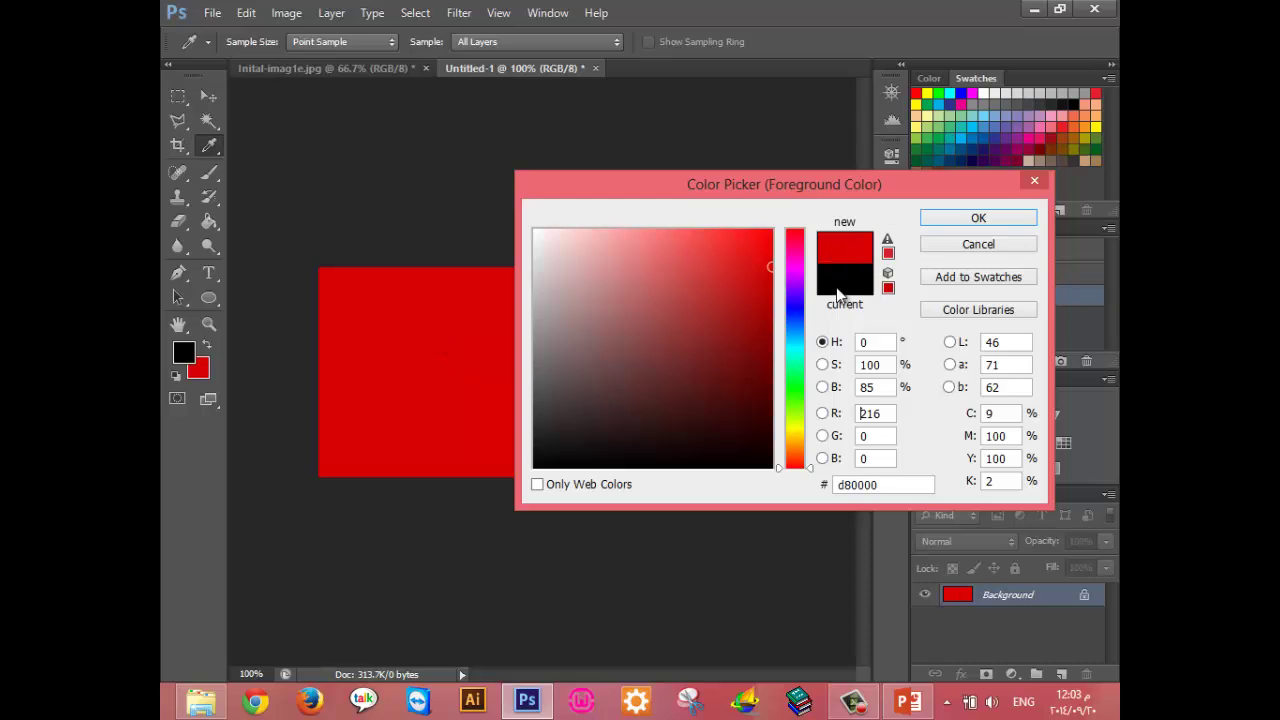
pyautogui.click(885, 484)
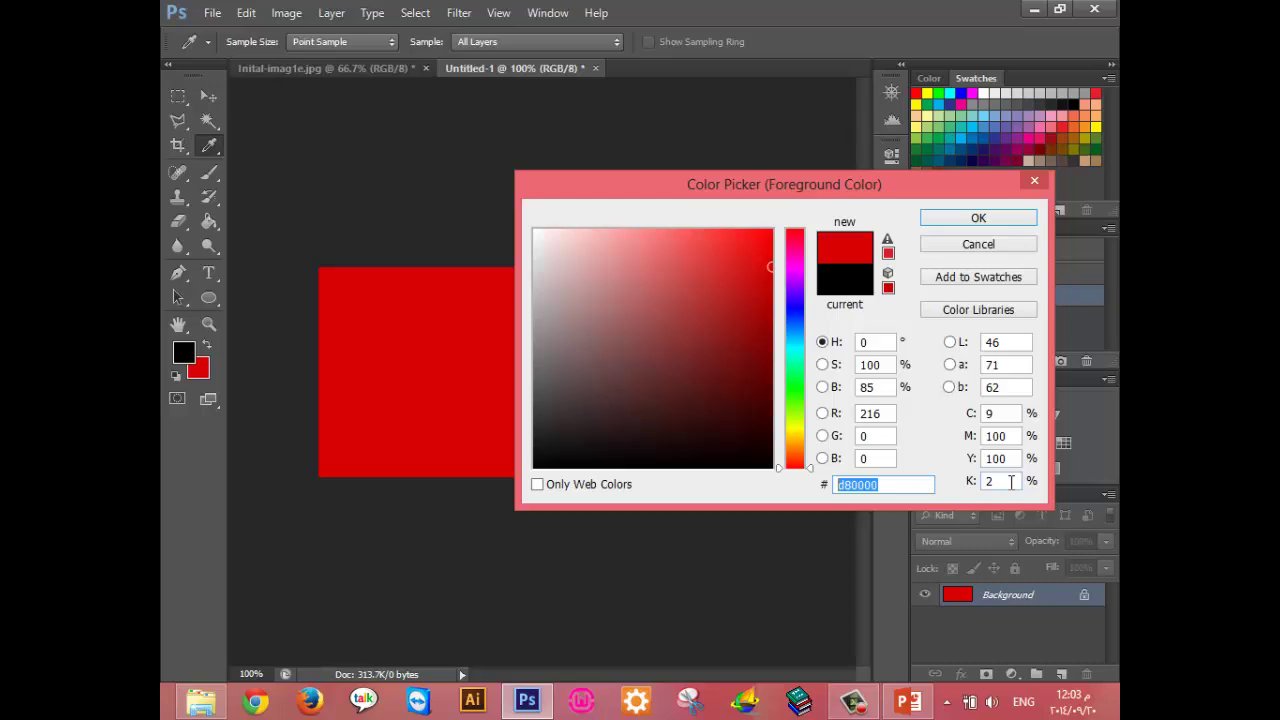
pyautogui.click(895, 483)
pyautogui.moveTo(895, 483); pyautogui.dragTo(804, 483)
pyautogui.click(886, 412)
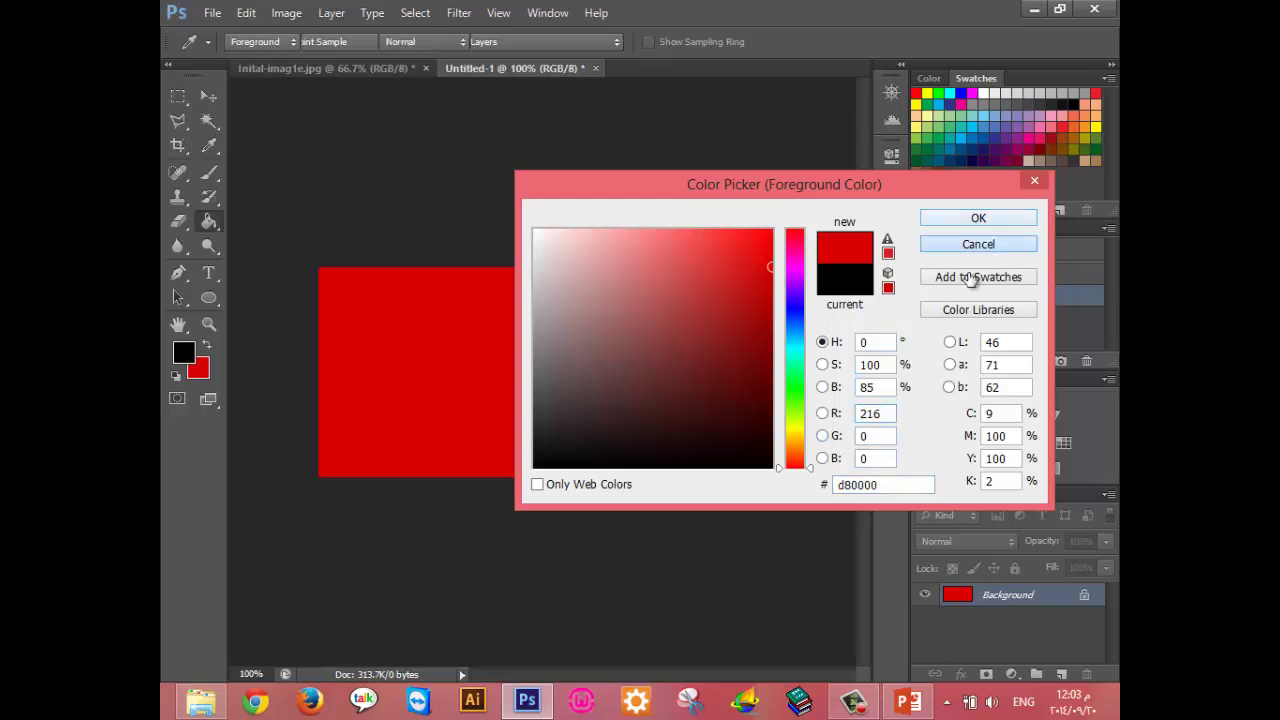
# Glance at the slides, then return to Photoshop and close the door photo.
pyautogui.click(903, 695)
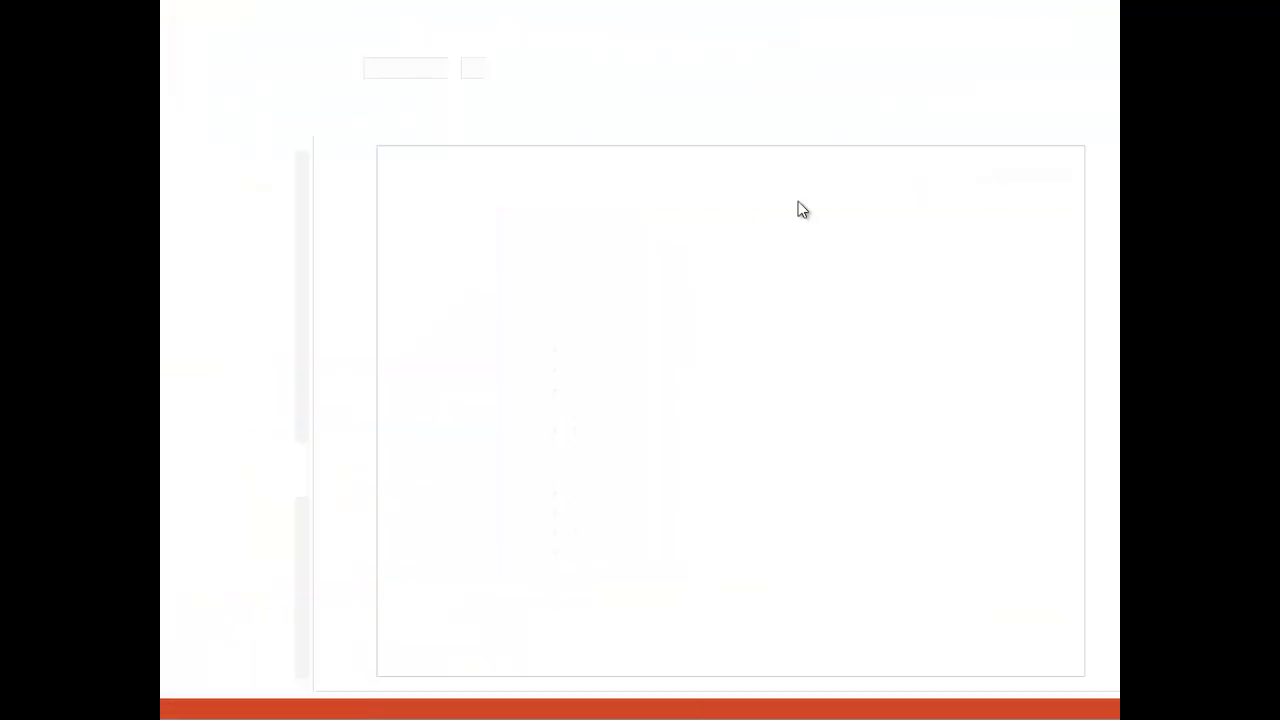
pyautogui.click(527, 703)
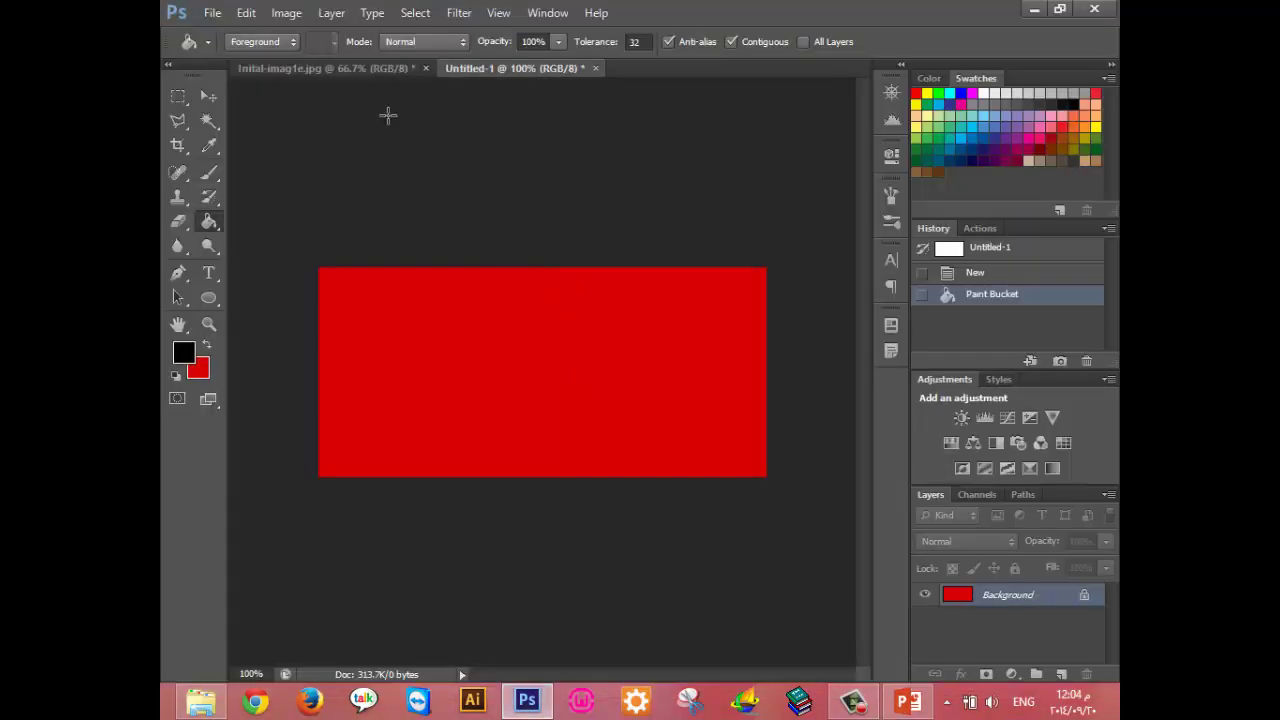
pyautogui.click(388, 71)
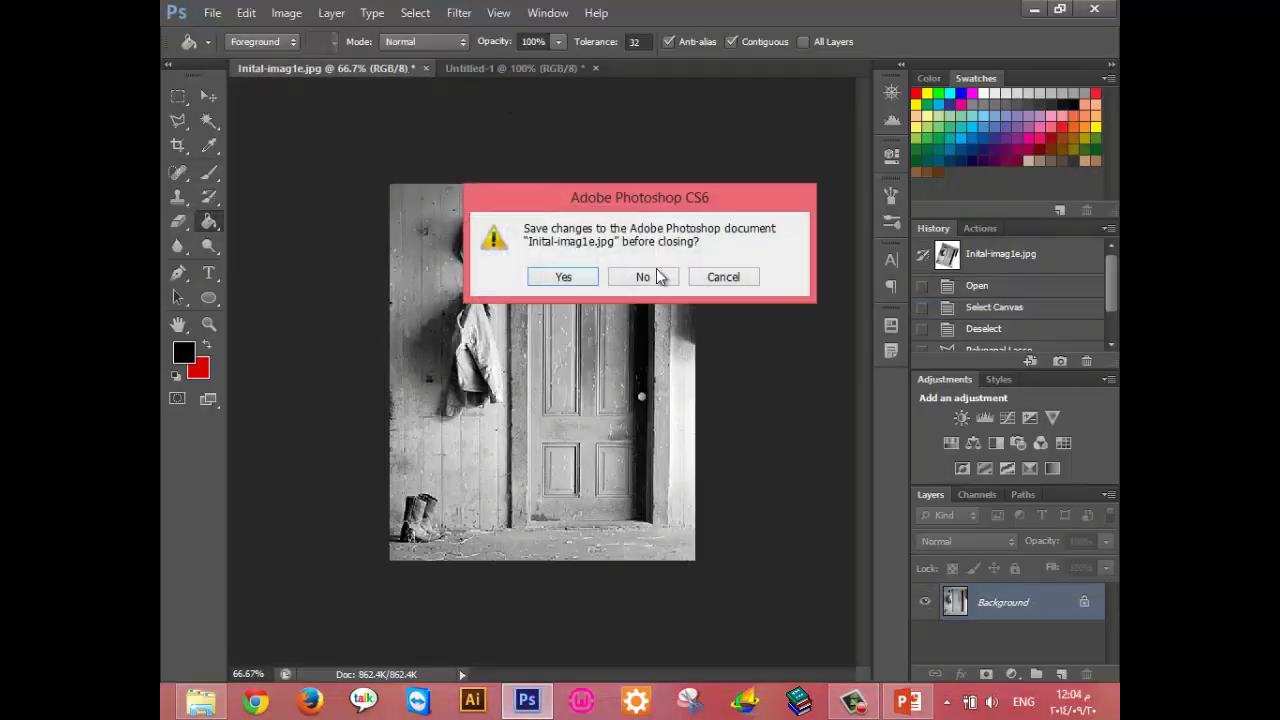
# Discard the door photo unsaved and open the beach photo from the Black And White folder.
pyautogui.click(643, 277)
pyautogui.click(200, 703)
pyautogui.press('BackSpace')
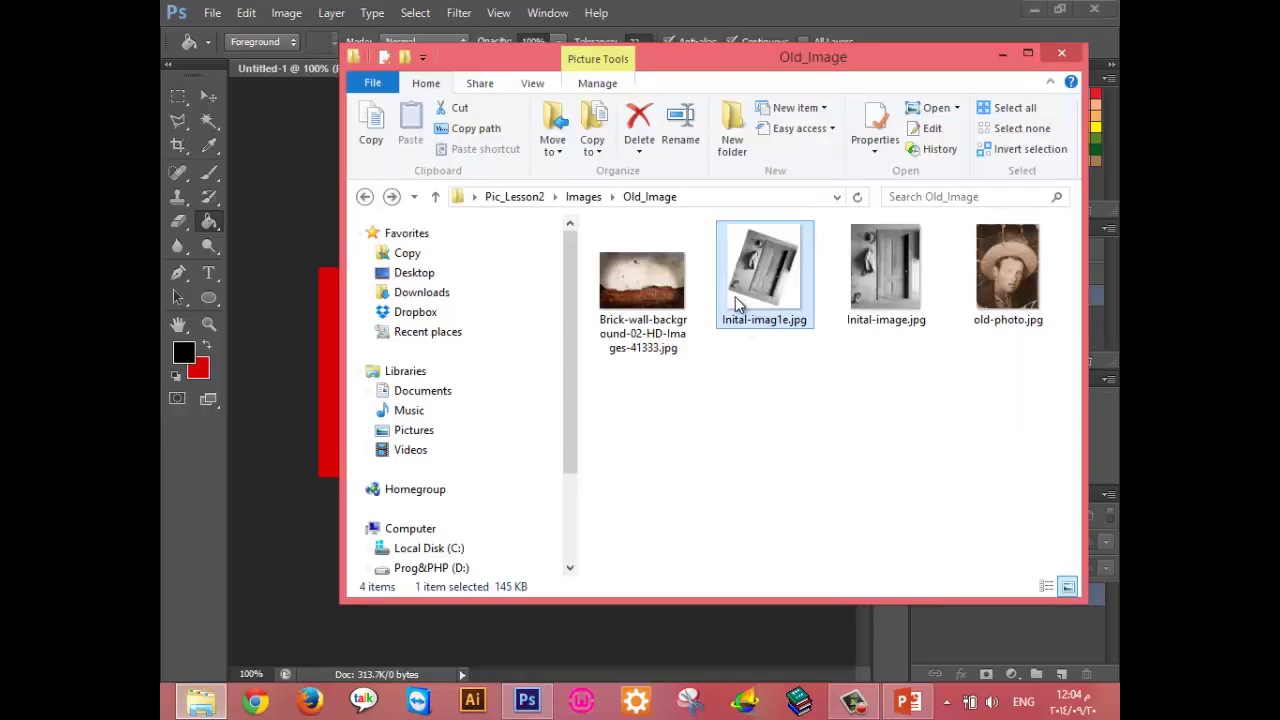
pyautogui.press('Up')
pyautogui.press('Up')
pyautogui.press('Up')
pyautogui.press('Up')
pyautogui.press('Up')
pyautogui.press('Return')
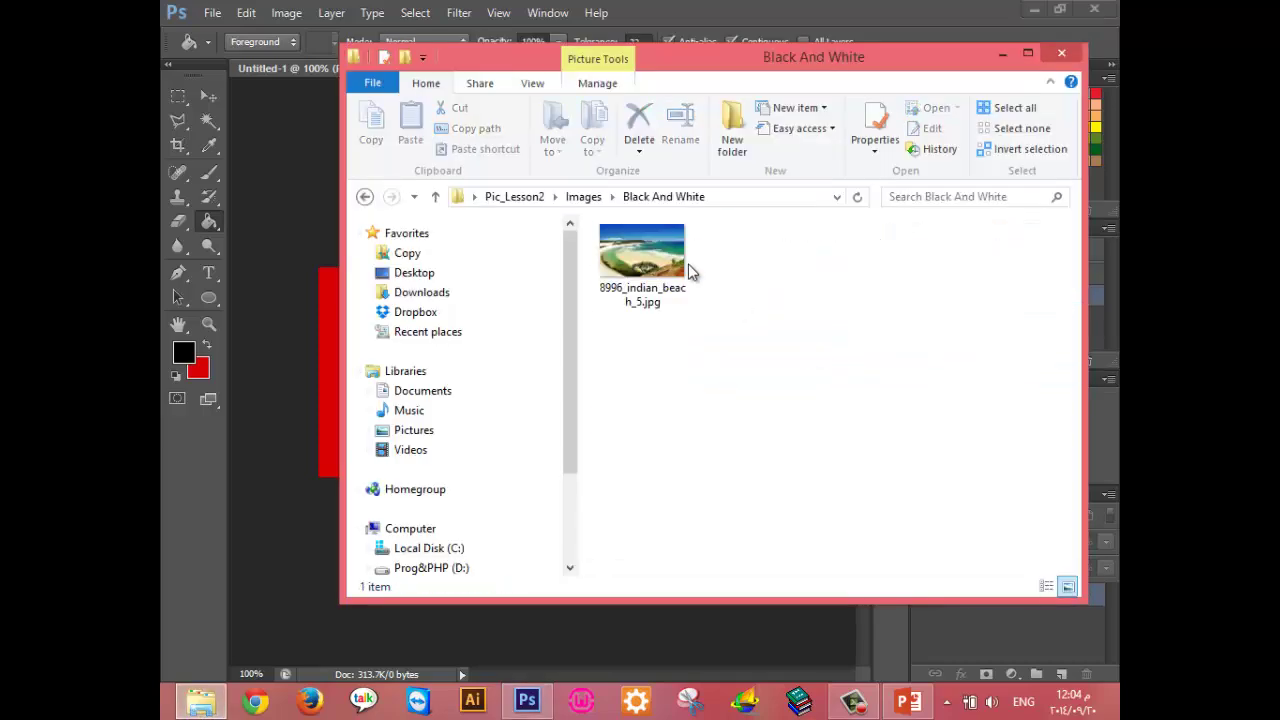
pyautogui.moveTo(655, 268); pyautogui.dragTo(535, 706)
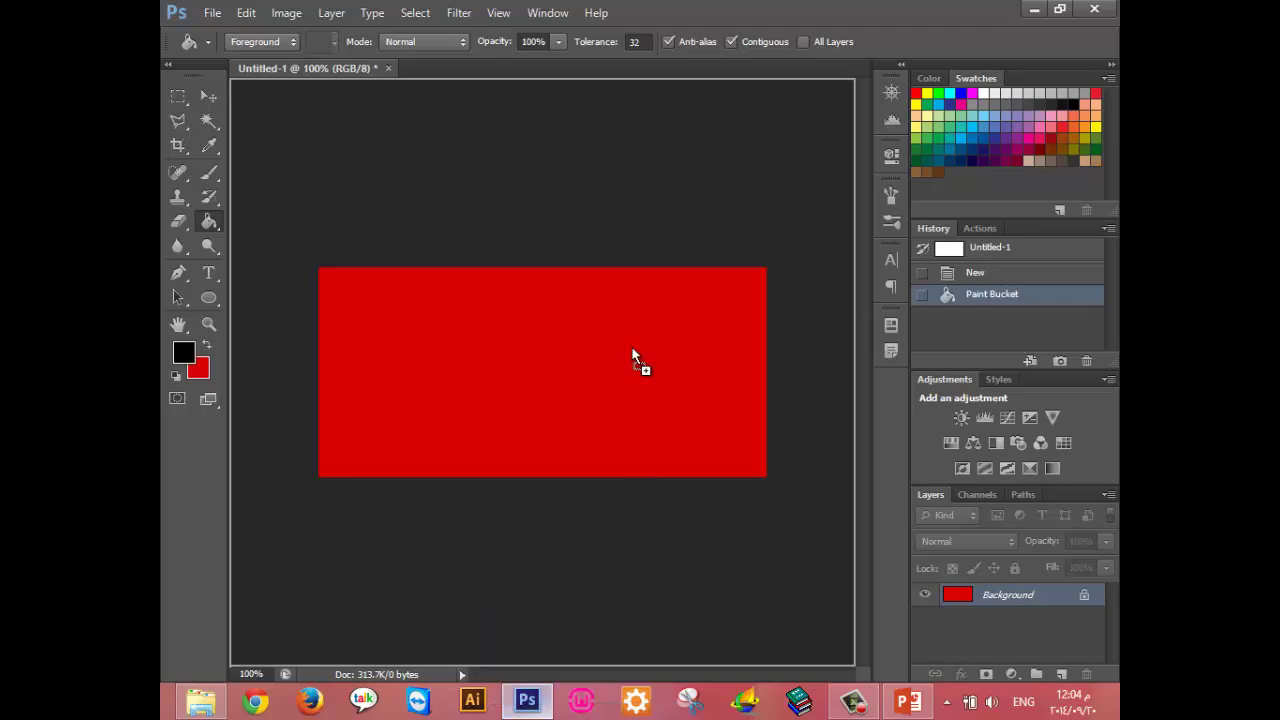
pyautogui.moveTo(535, 706); pyautogui.dragTo(612, 67)
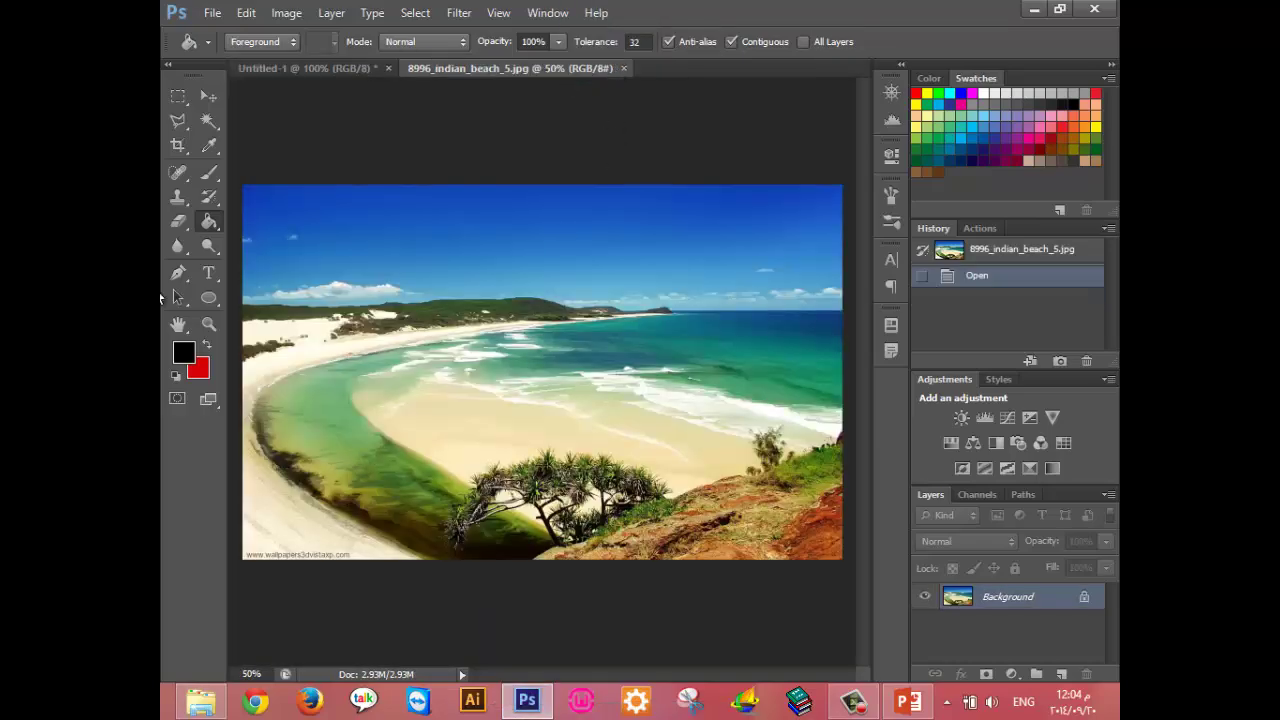
# Set the foreground colour to sky blue sampled from the beach photo's sky.
pyautogui.click(183, 351)
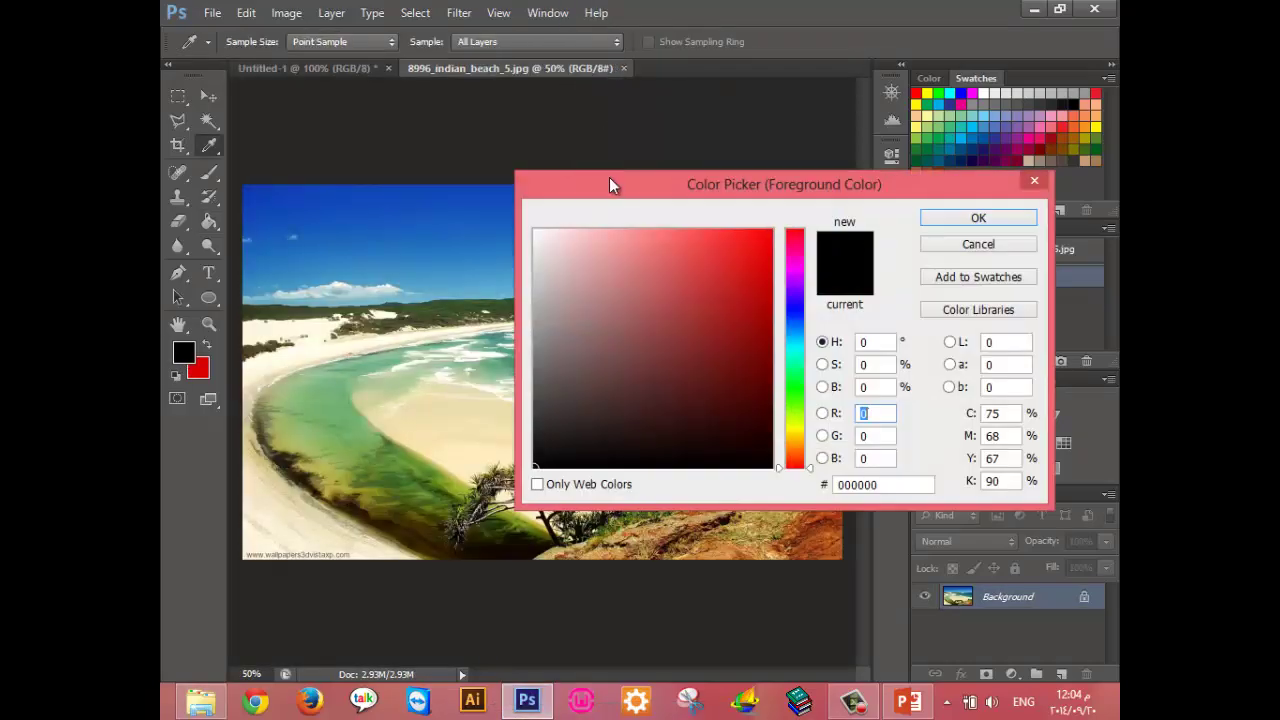
pyautogui.moveTo(609, 177); pyautogui.dragTo(752, 213)
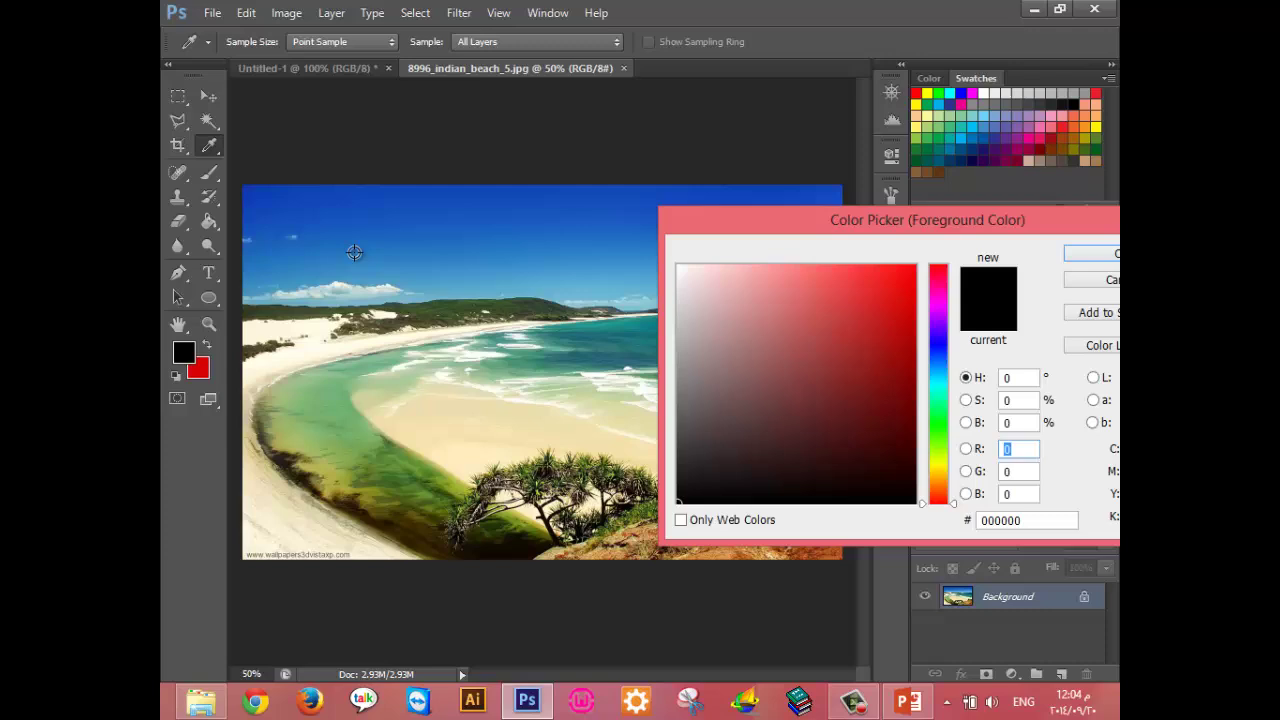
pyautogui.click(467, 278)
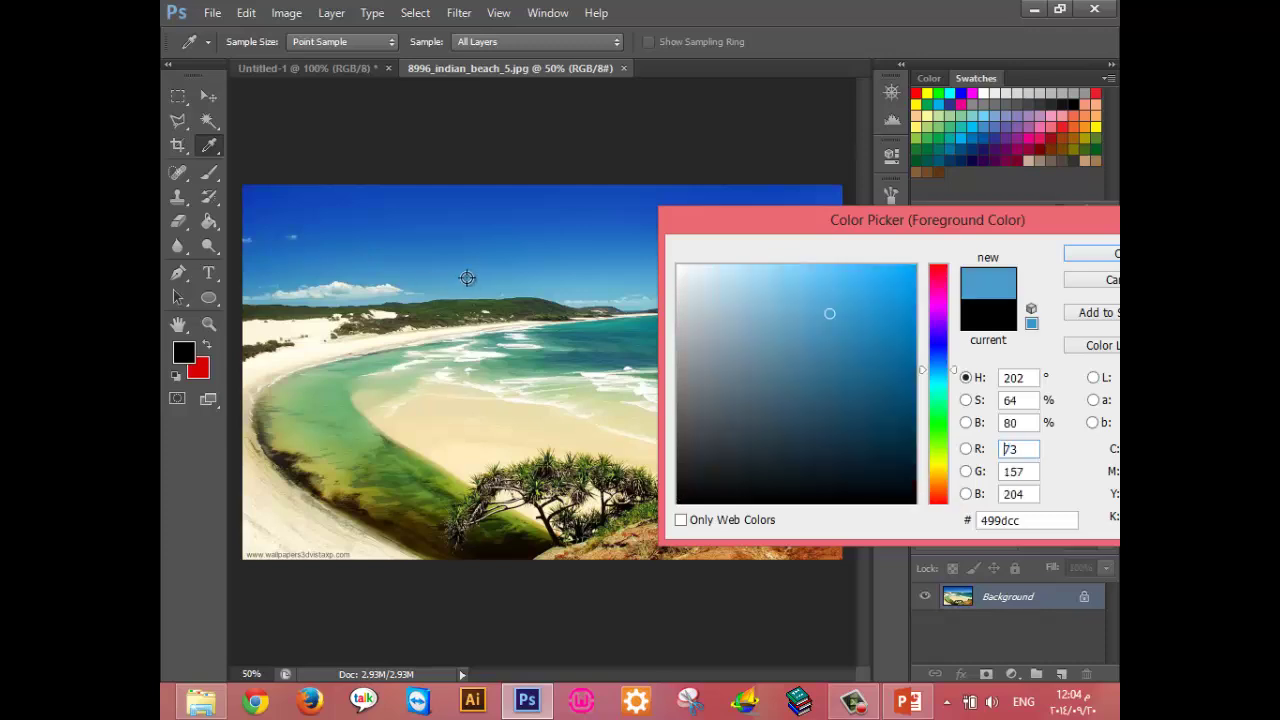
pyautogui.click(1095, 256)
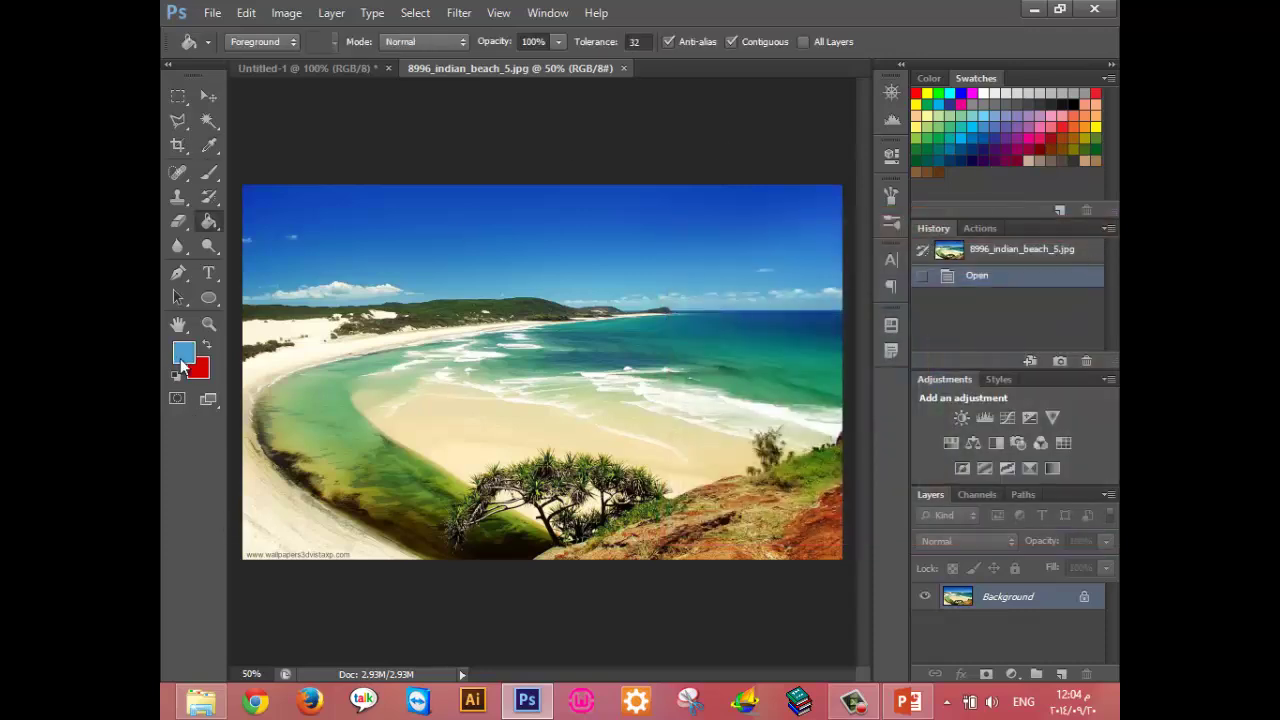
# Create the new document Untitled-2 and fill it with the sky blue.
pyautogui.hotkey('ctrl', 'n')
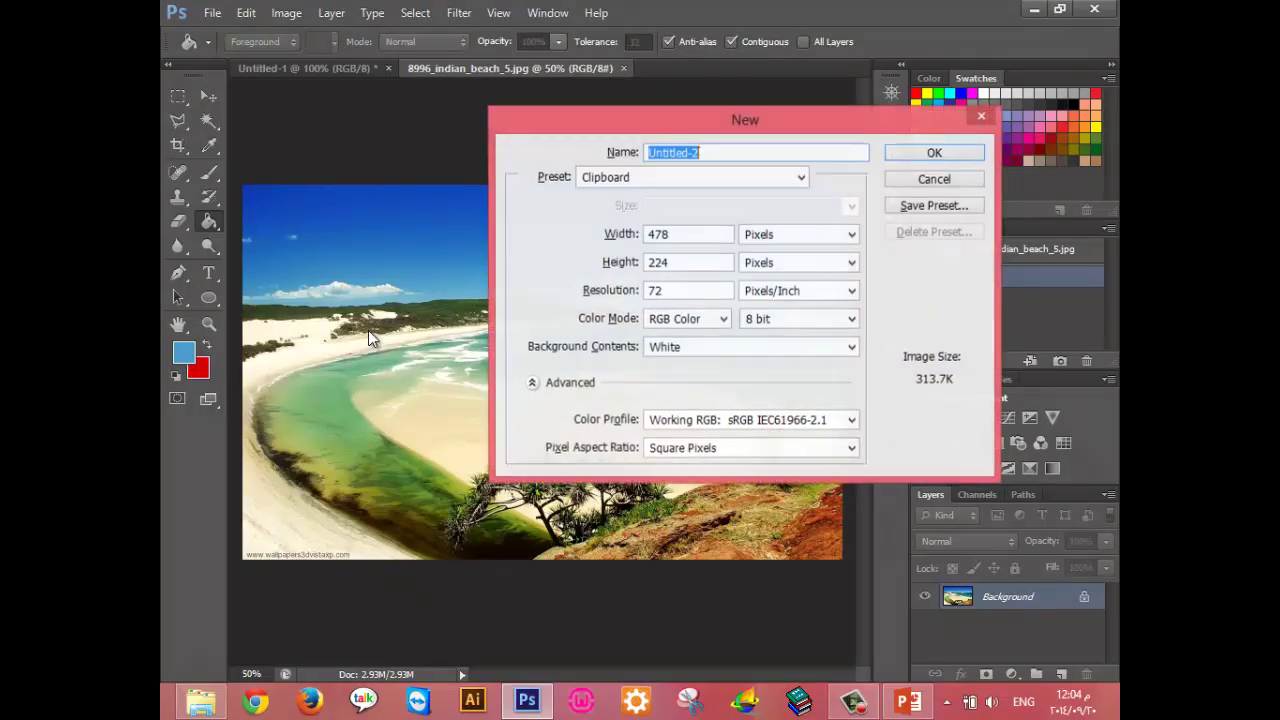
pyautogui.press('Return')
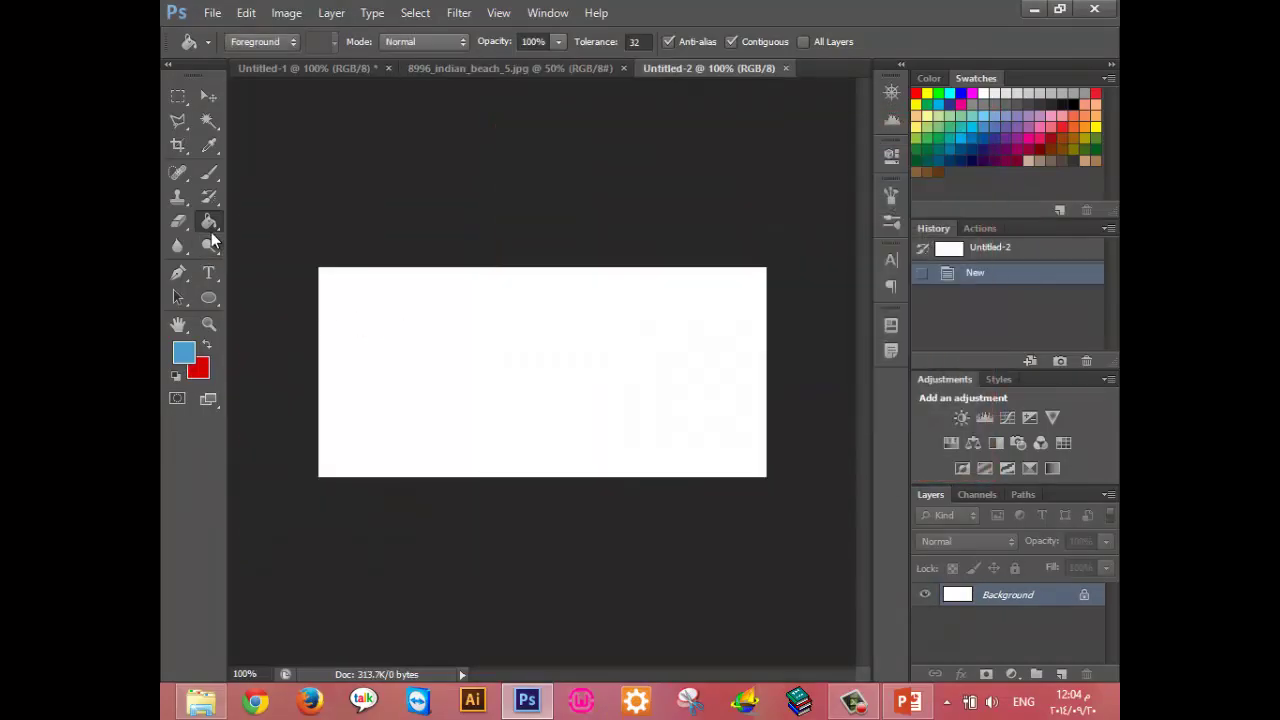
pyautogui.click(411, 340)
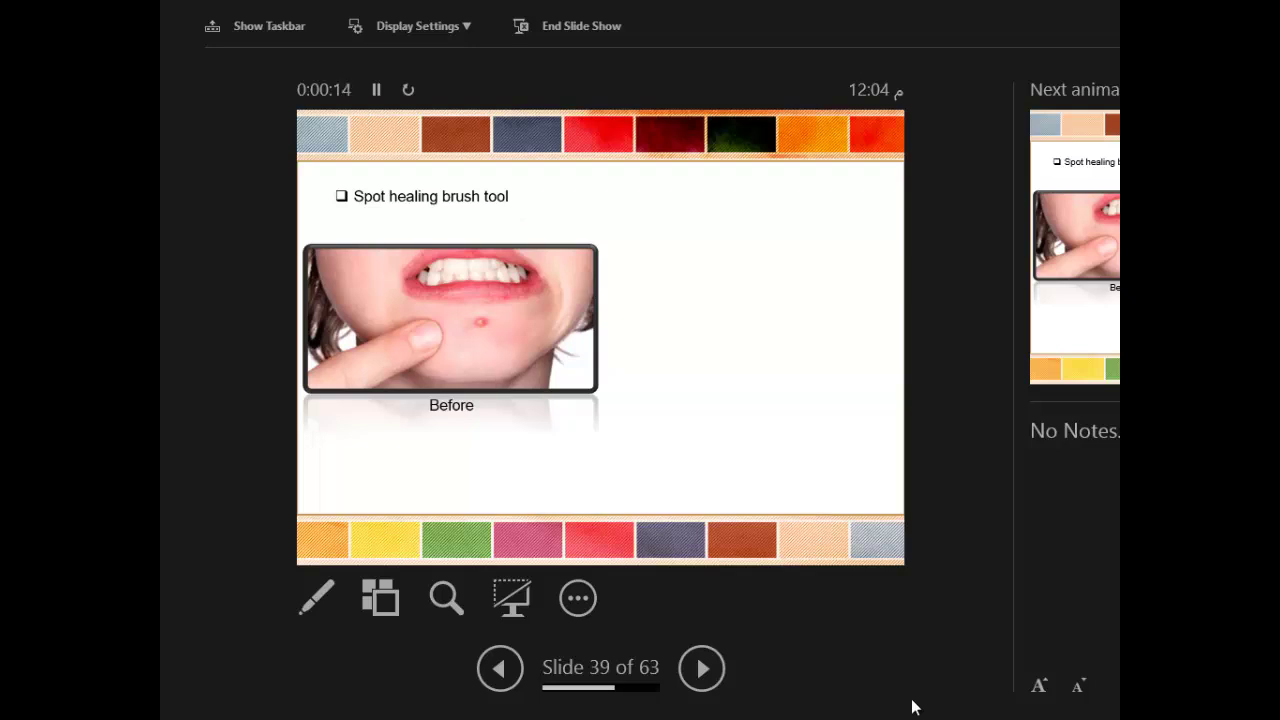
# Advance slide 39's animation to show the blemish-free After photo beside the Before photo.
pyautogui.press('Right')
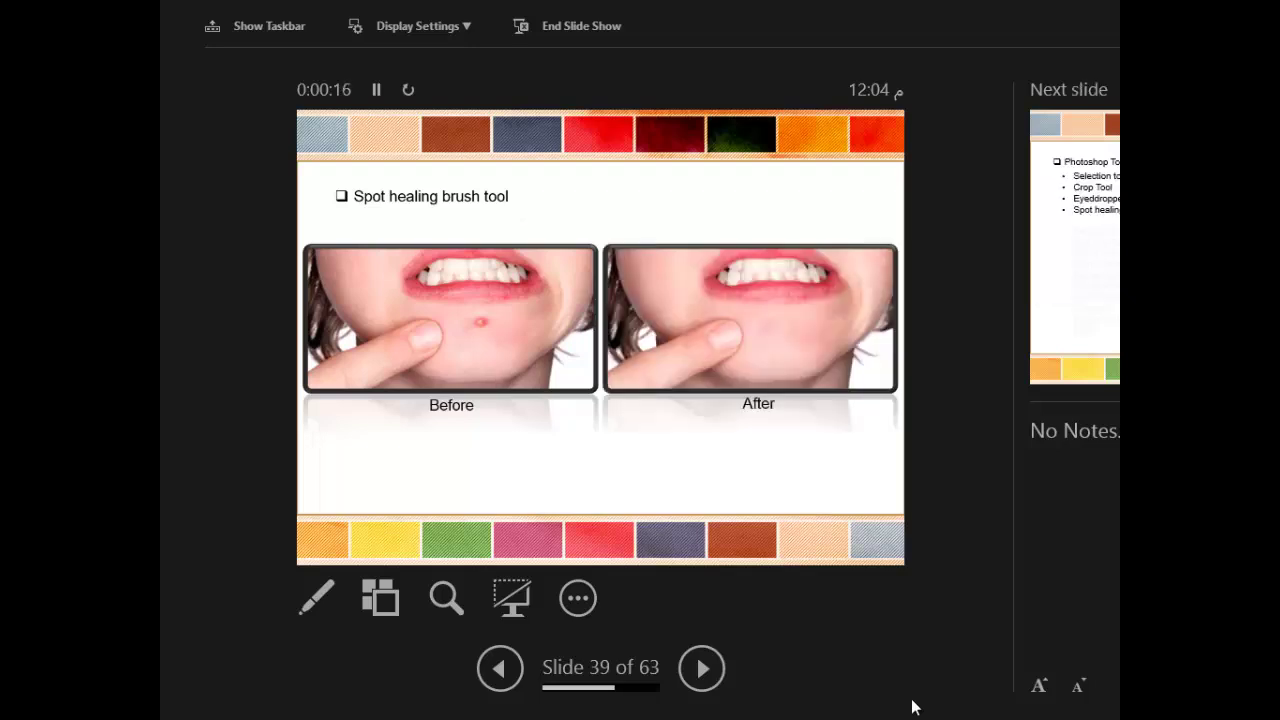
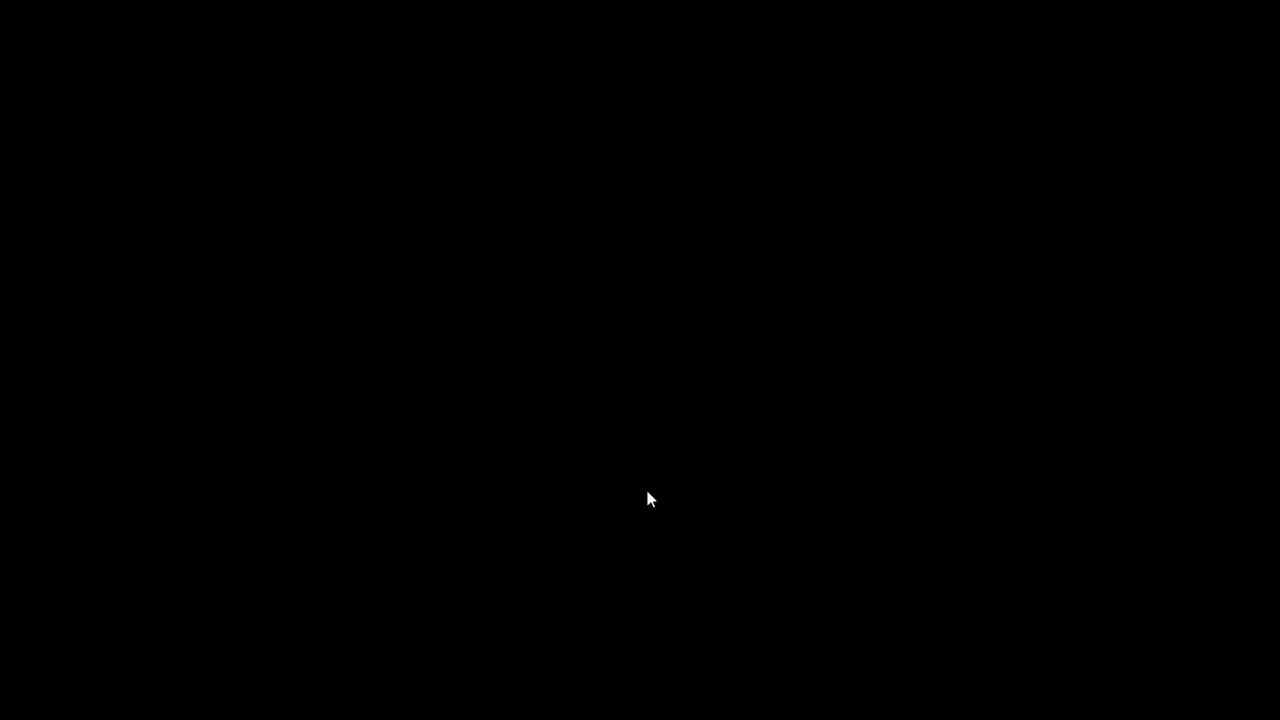
# End the Spot Healing Brush slide show and bring Photoshop to the front.
pyautogui.click(648, 498)
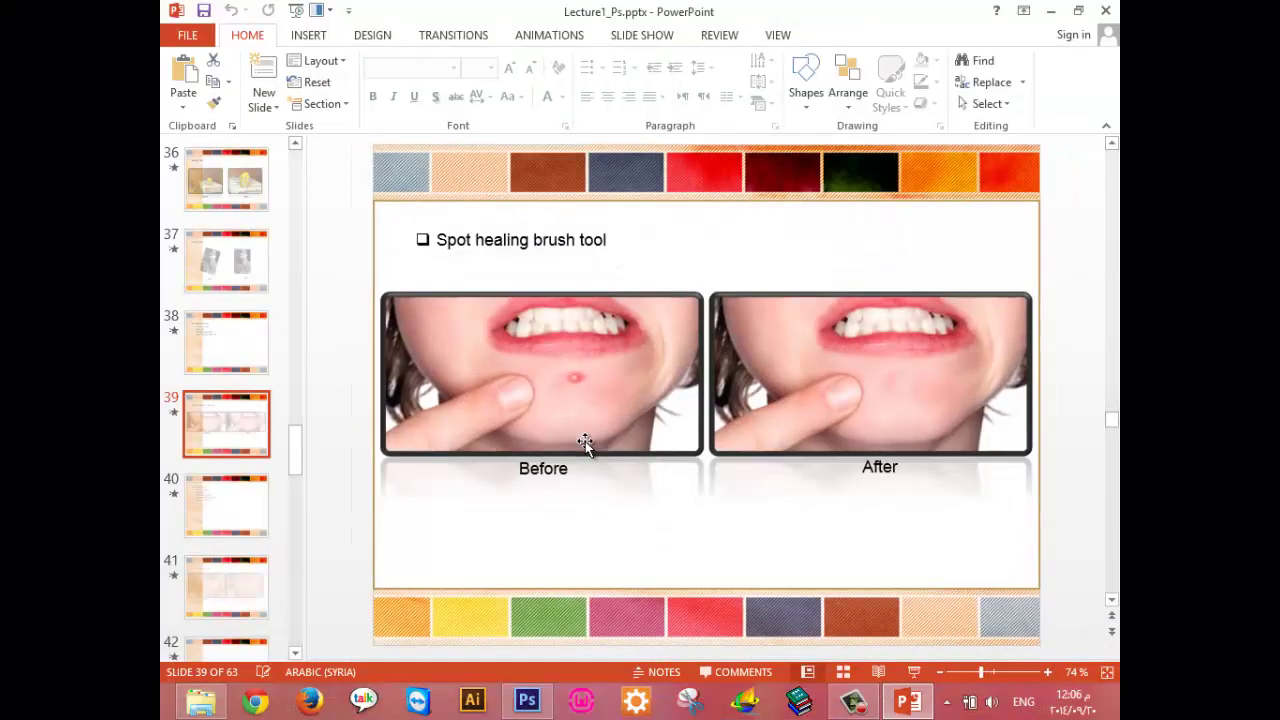
pyautogui.click(527, 700)
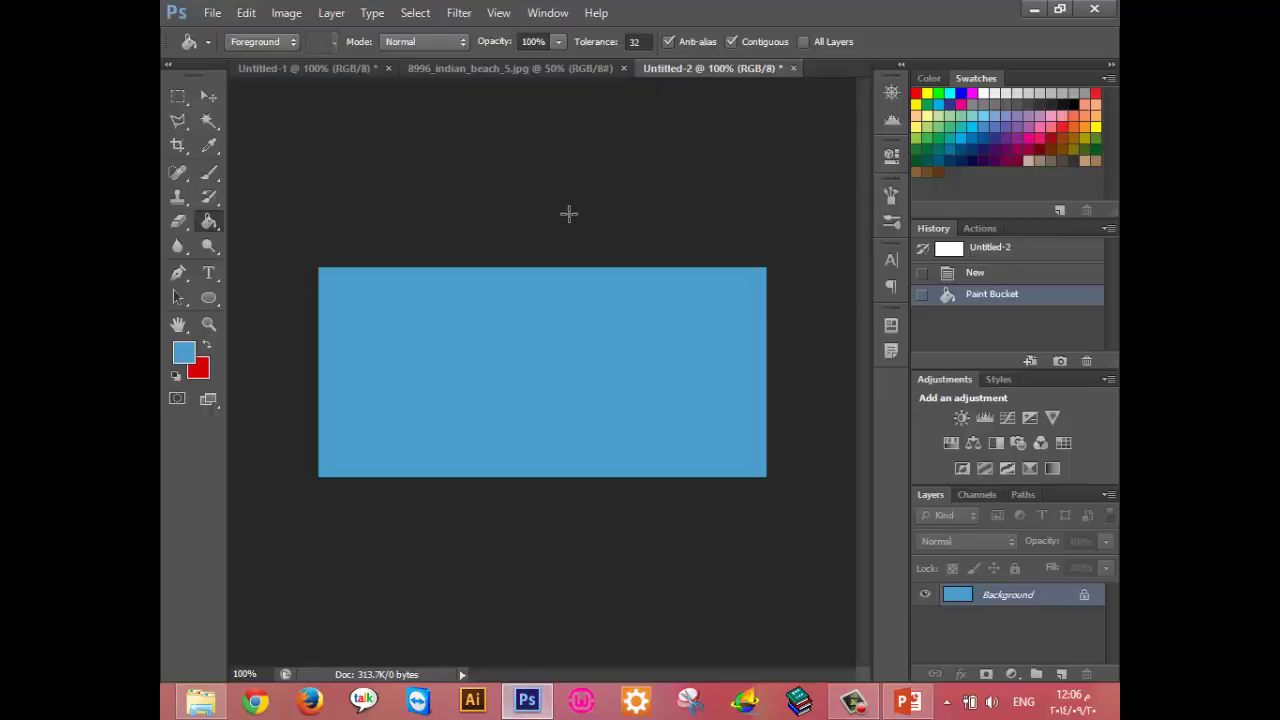
# Close Untitled-2, the beach image and Untitled-1, discarding all unsaved changes.
pyautogui.click(793, 68)
pyautogui.click(643, 277)
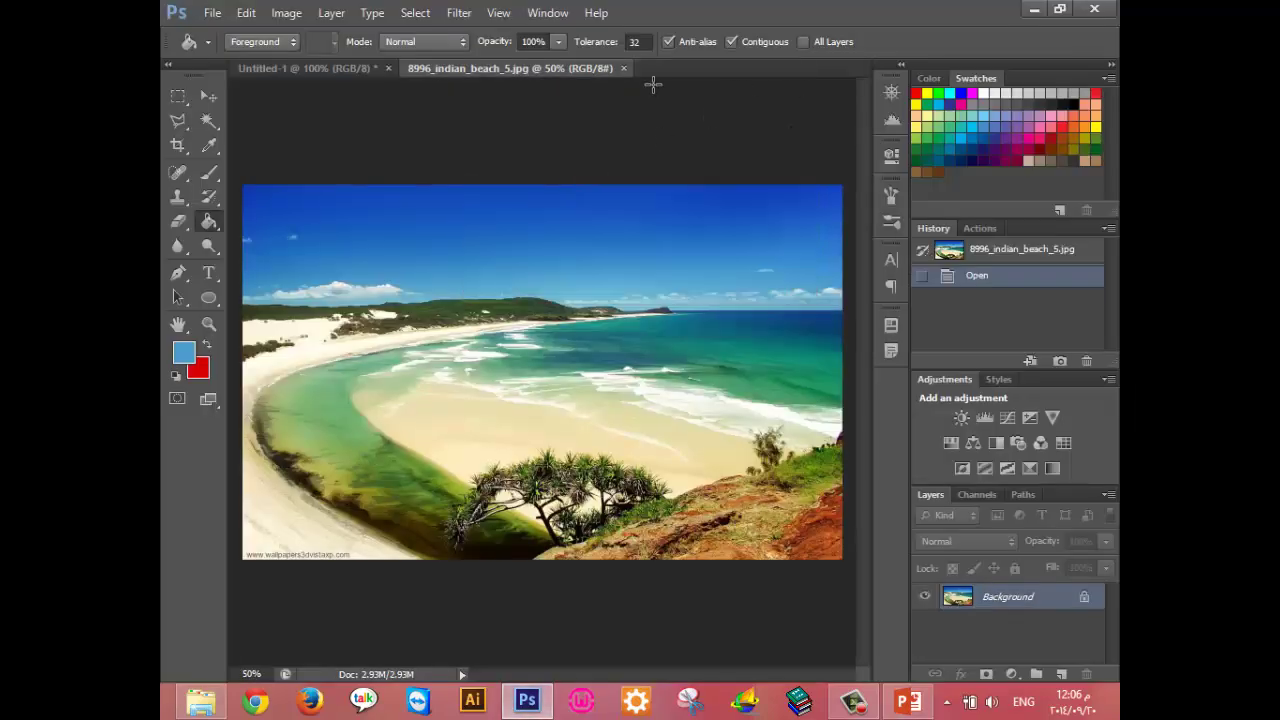
pyautogui.click(623, 68)
pyautogui.click(388, 68)
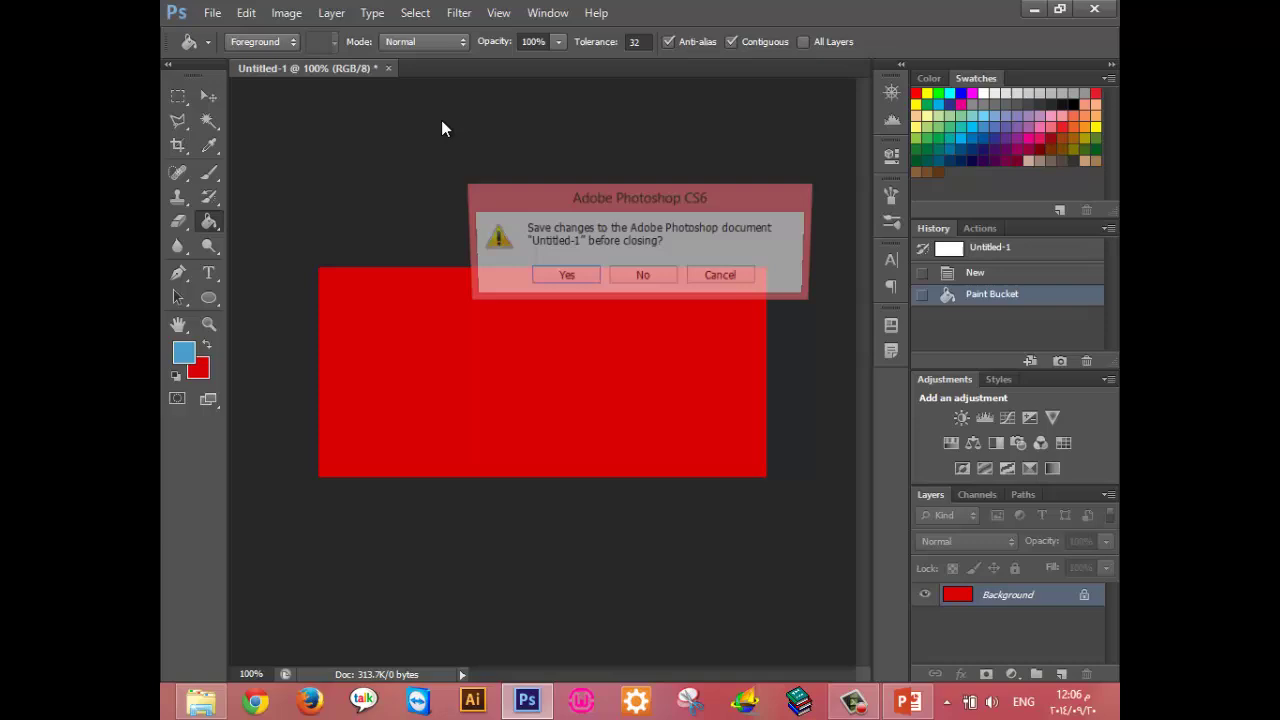
pyautogui.click(646, 277)
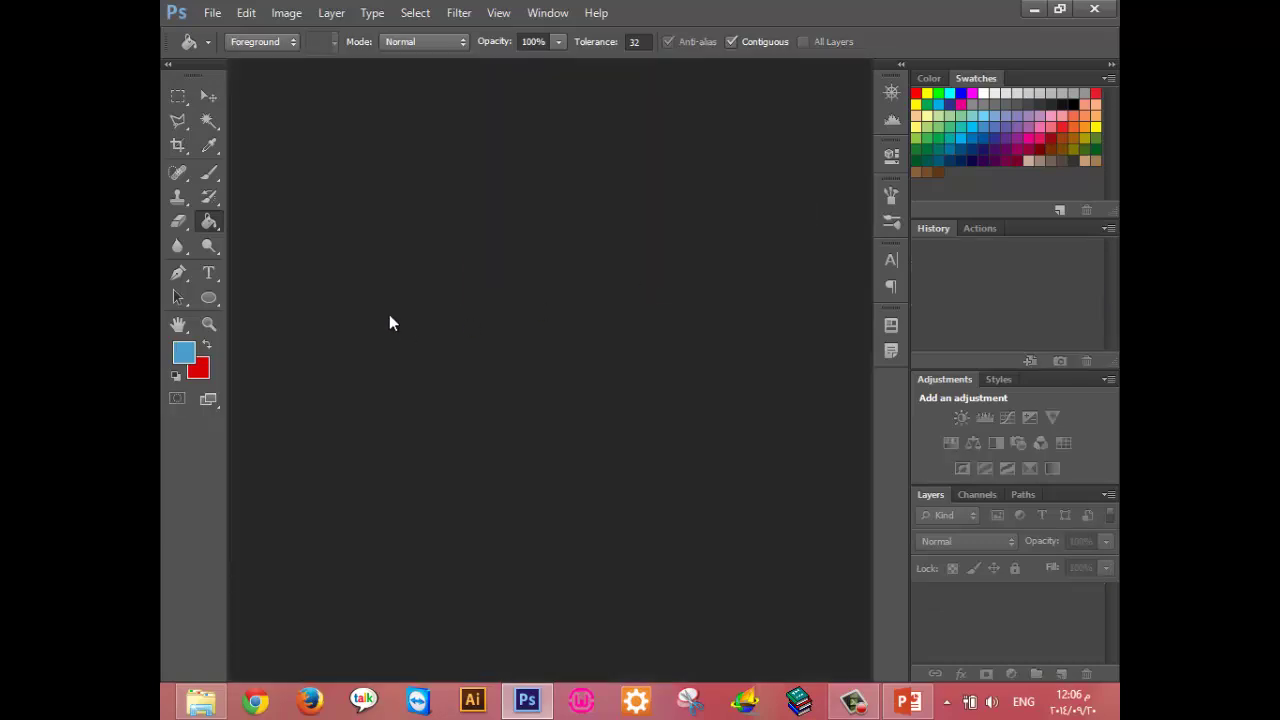
# Open 'الحبوب في الوجه.png' from the Images > Restoration folder in Photoshop.
pyautogui.click(201, 700)
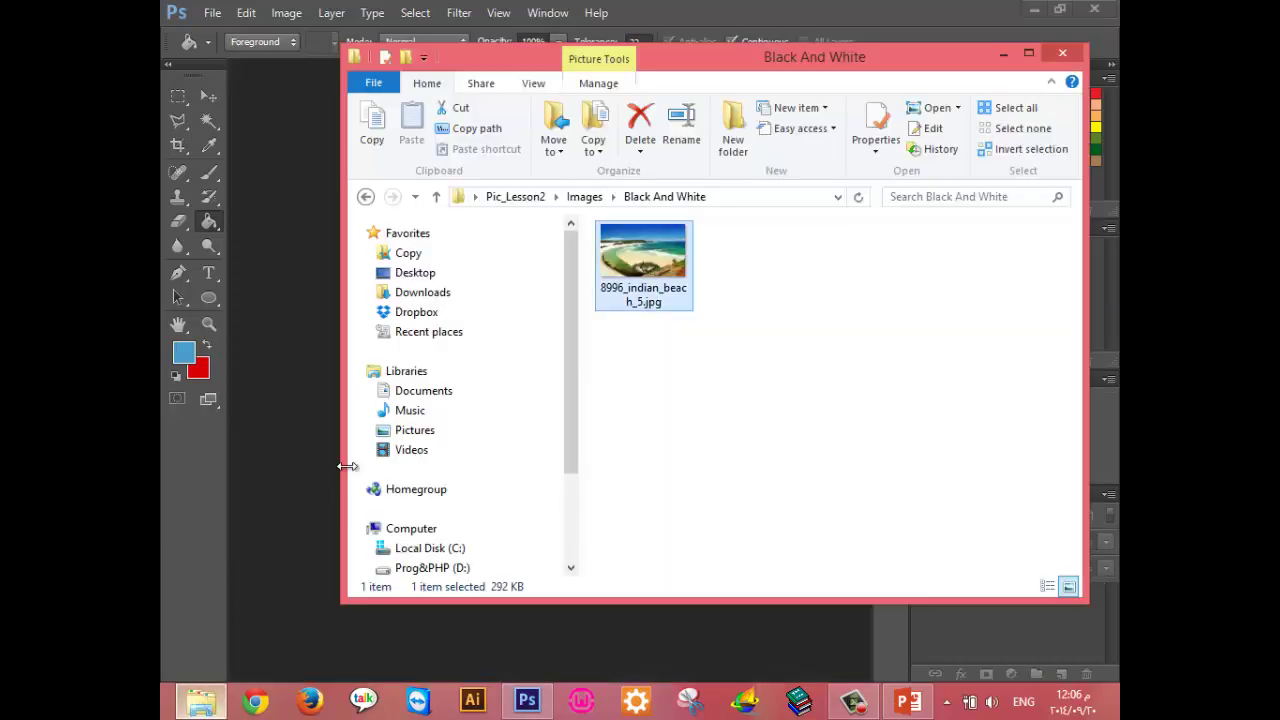
pyautogui.press('BackSpace')
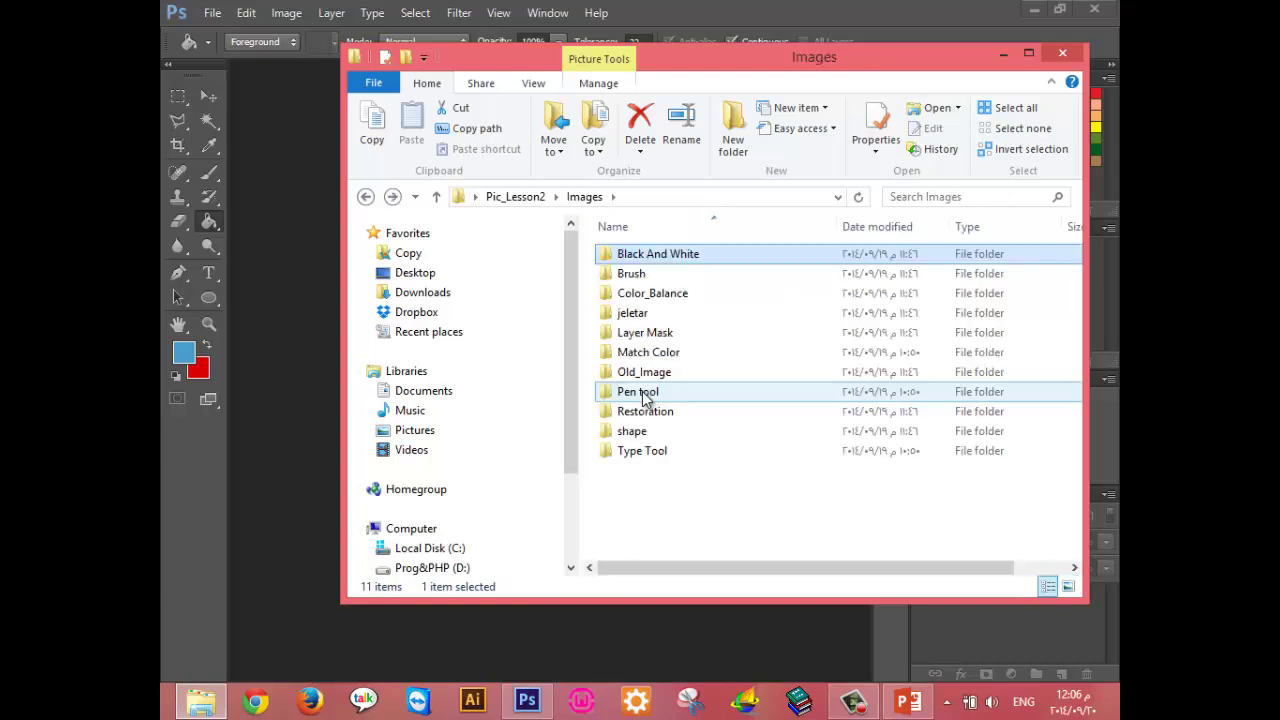
pyautogui.press('Down')
pyautogui.press('Down')
pyautogui.press('Down')
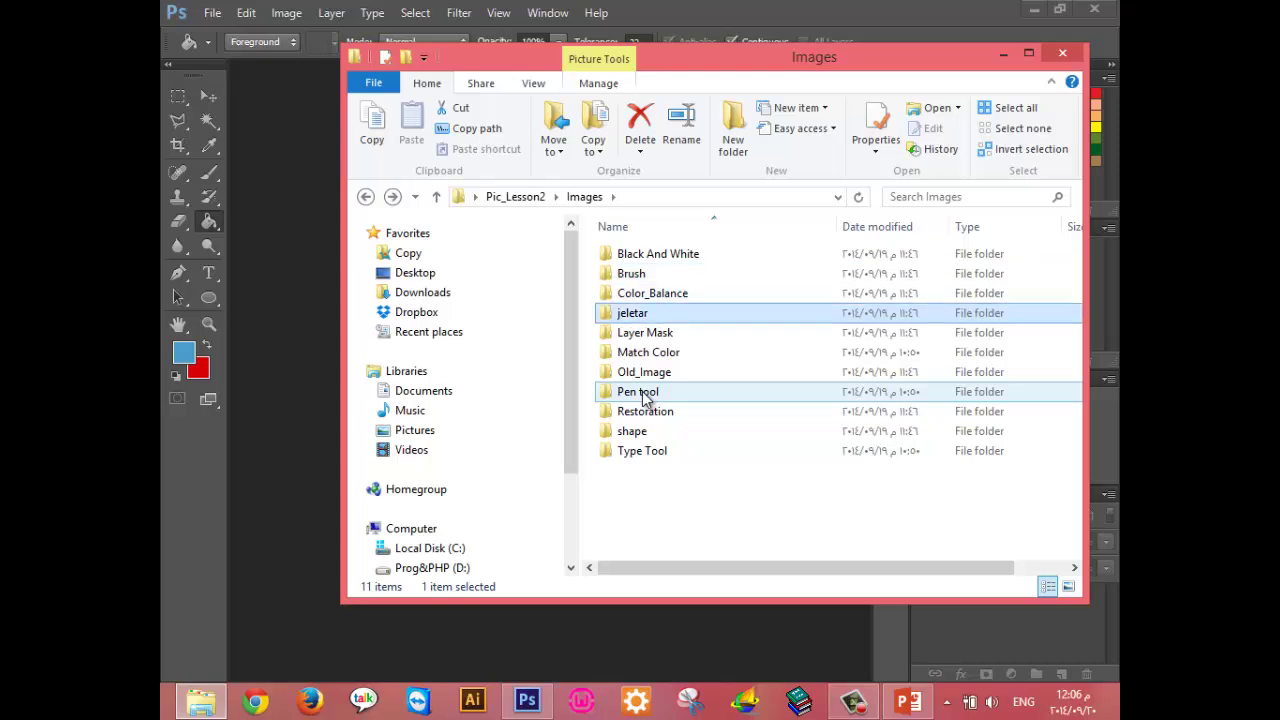
pyautogui.press('Down')
pyautogui.press('Down')
pyautogui.press('Down')
pyautogui.press('Down')
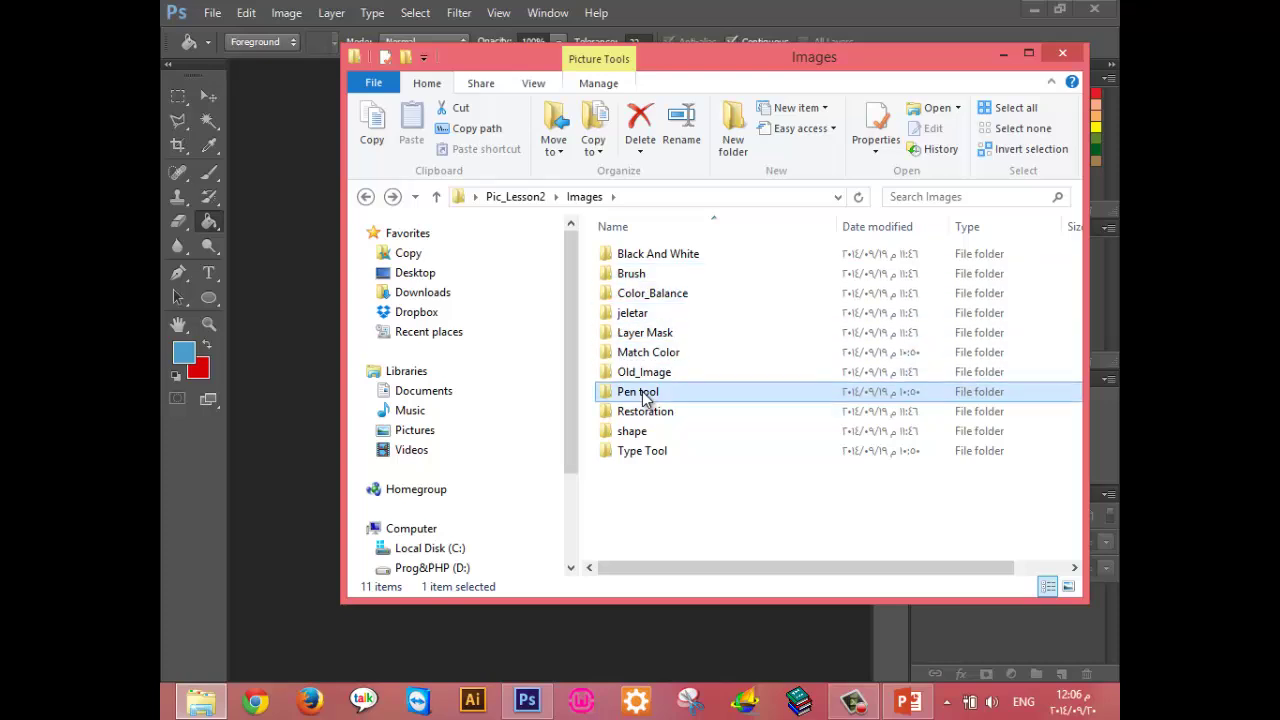
pyautogui.press('Down')
pyautogui.press('Down')
pyautogui.press('Up')
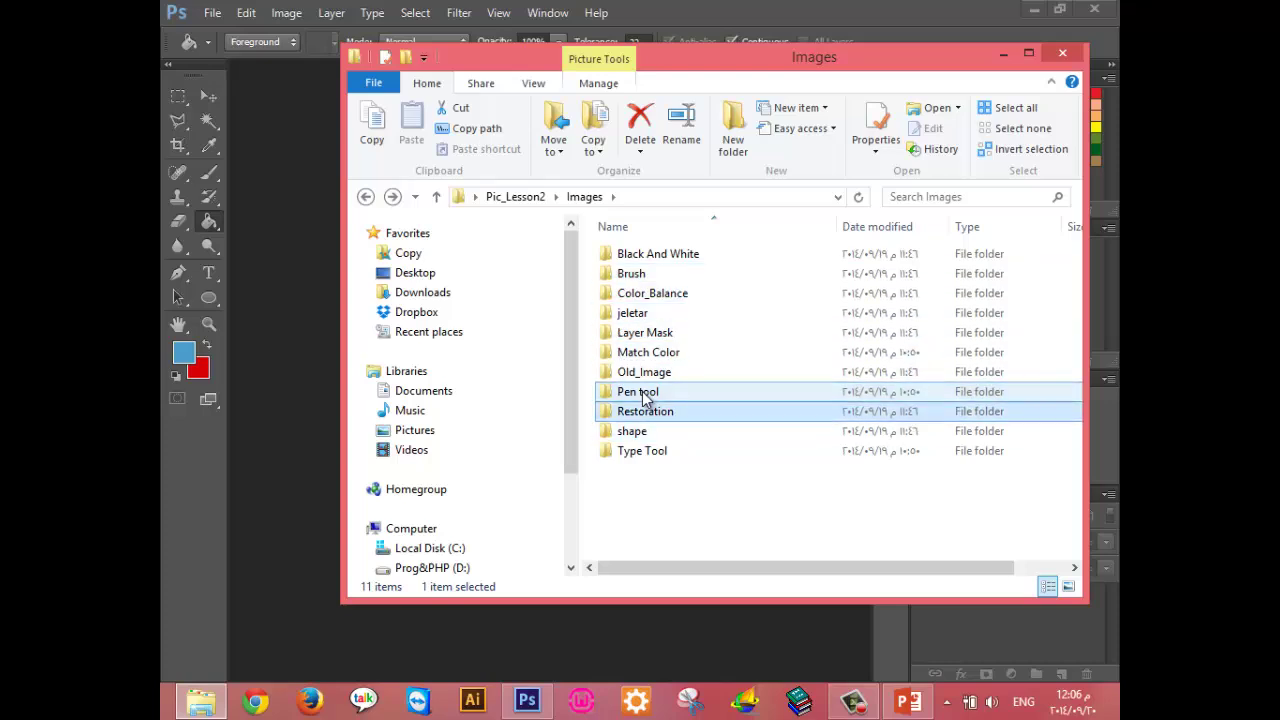
pyautogui.press('Return')
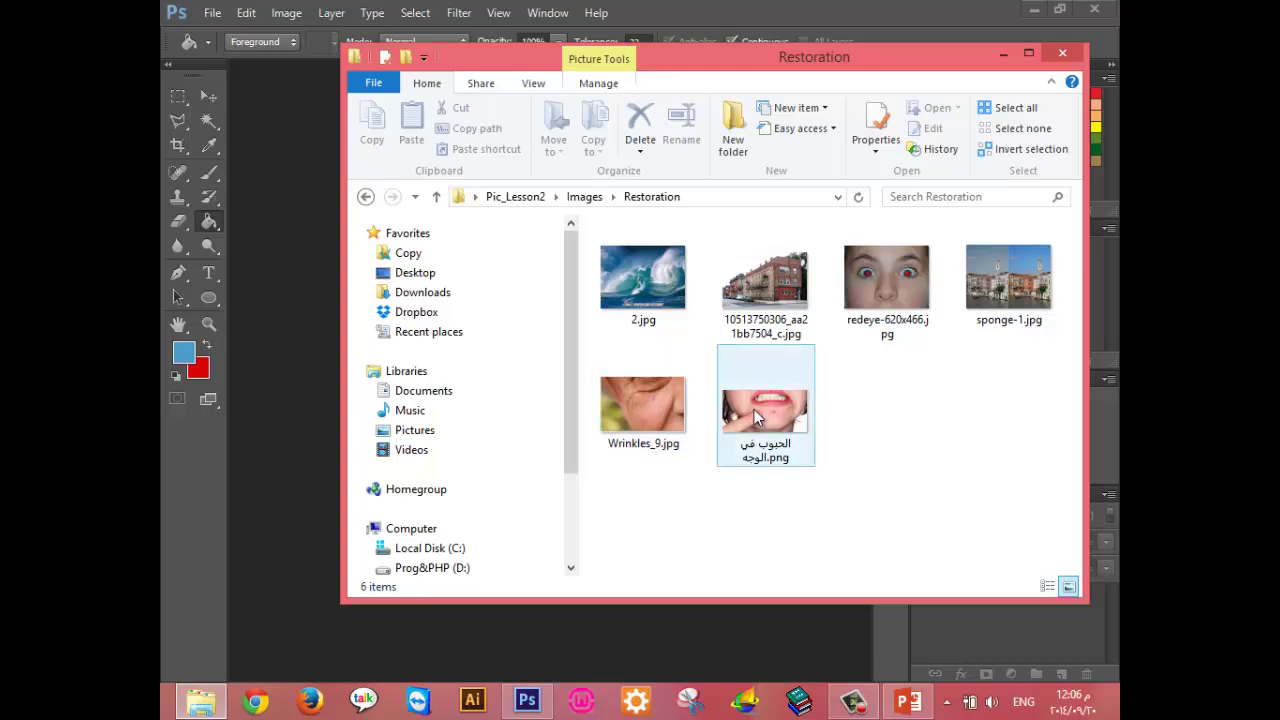
pyautogui.click(786, 420)
pyautogui.moveTo(783, 423); pyautogui.dragTo(542, 497)
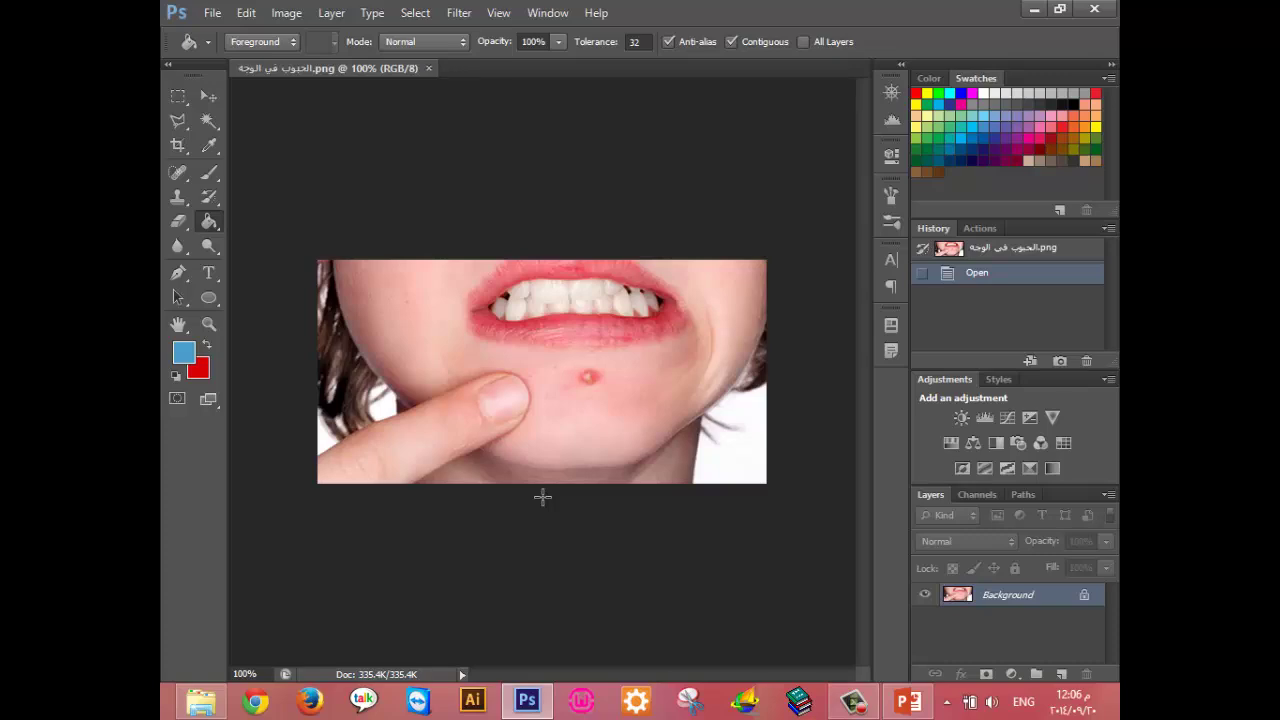
pyautogui.hotkey('ctrl', '0')
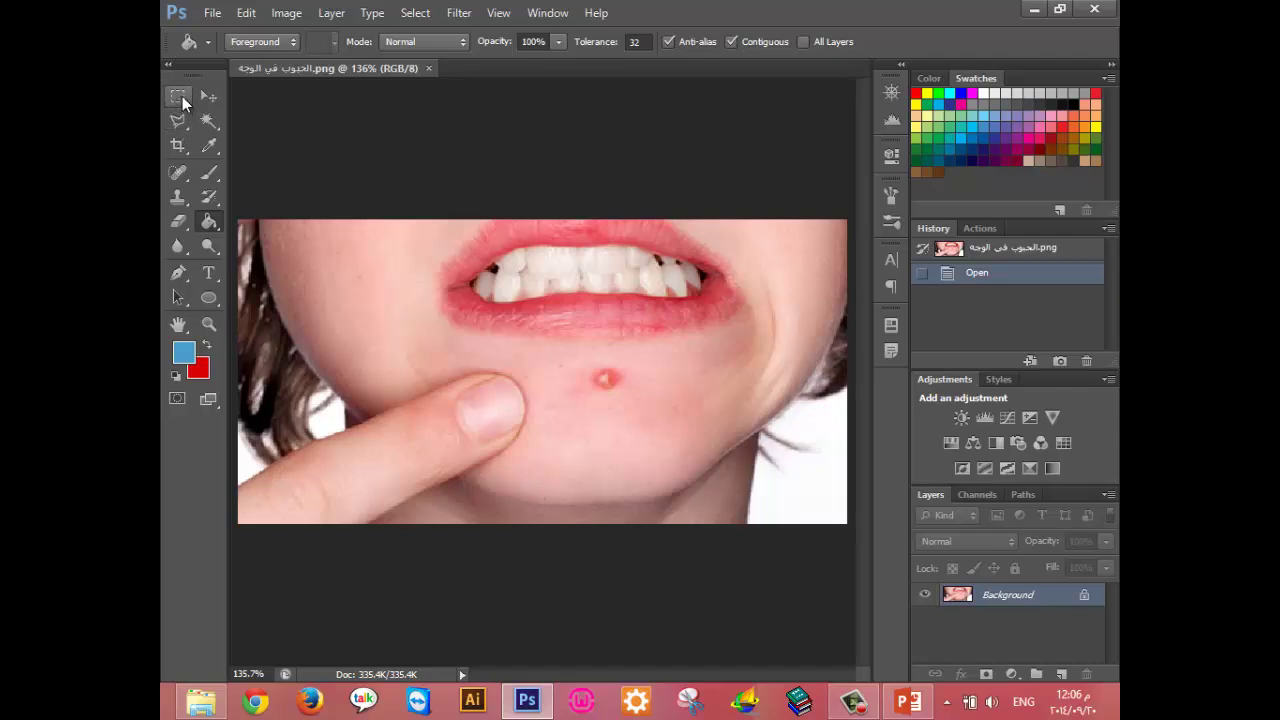
pyautogui.click(180, 98)
pyautogui.rightClick(180, 98)
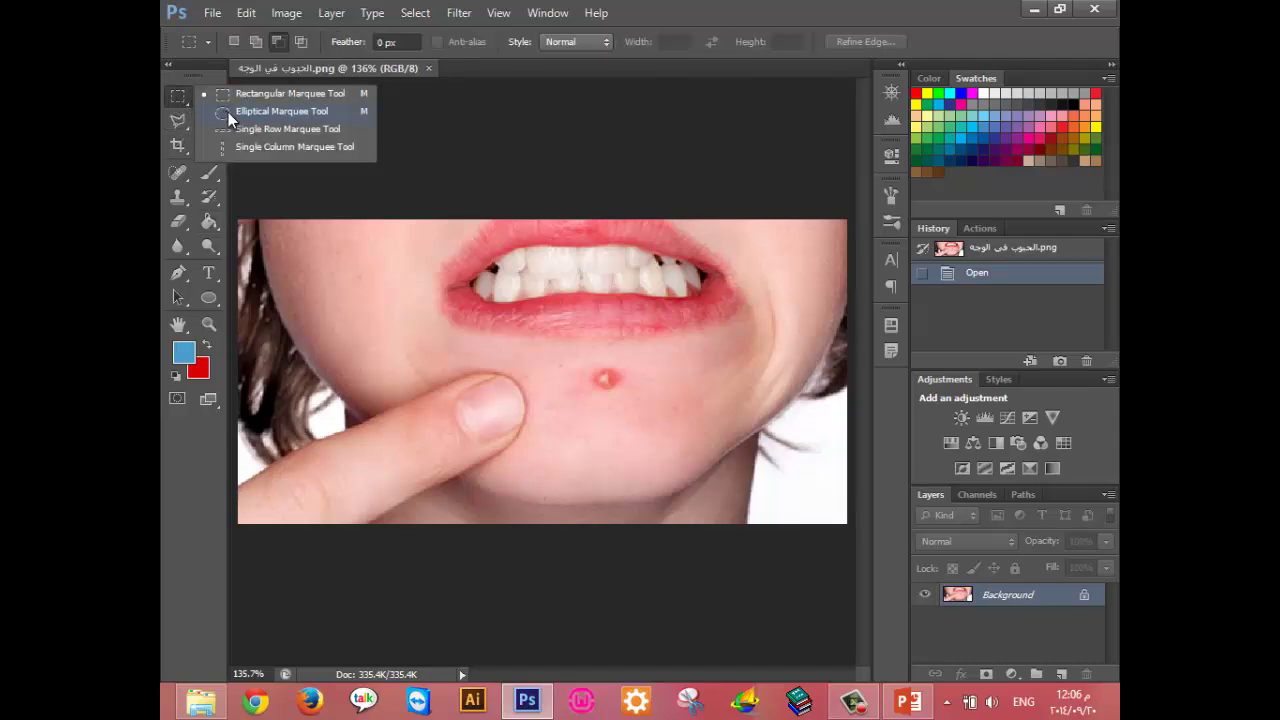
pyautogui.click(228, 112)
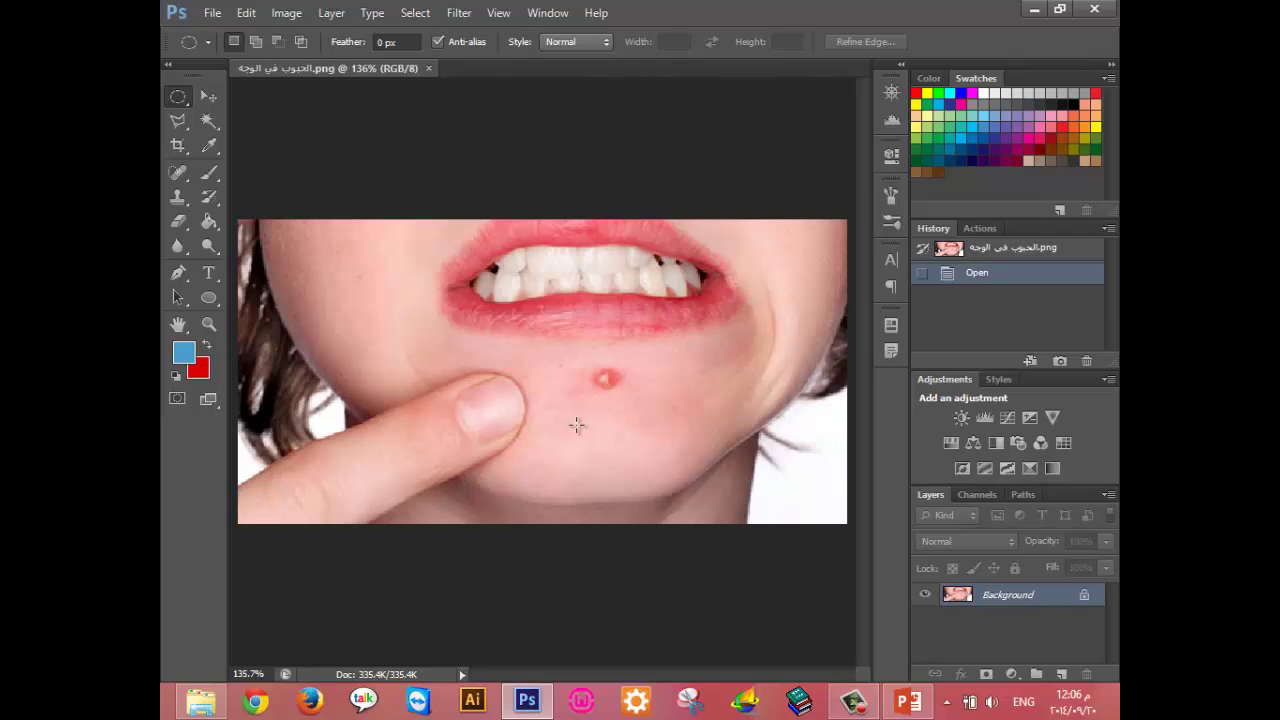
pyautogui.moveTo(576, 424); pyautogui.dragTo(616, 453)
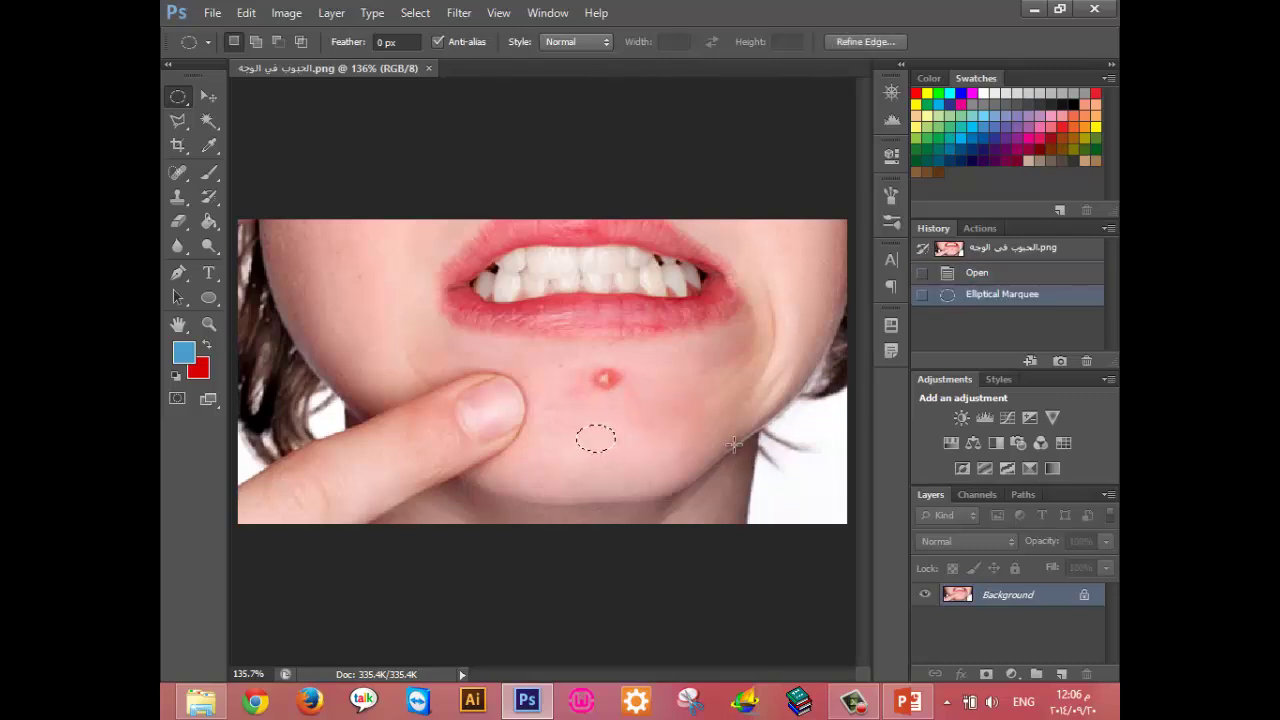
pyautogui.hotkey('ctrl', 'c')
pyautogui.hotkey('ctrl', 'v')
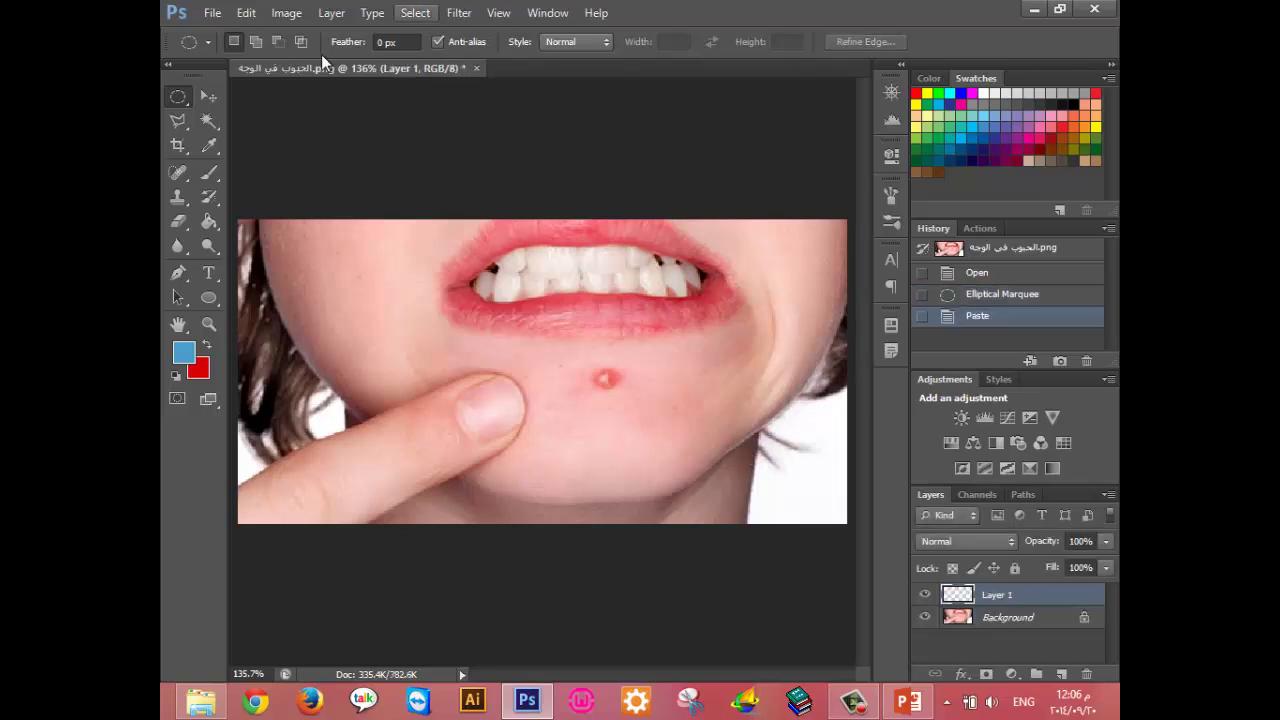
pyautogui.click(208, 96)
pyautogui.moveTo(660, 437)
pyautogui.mouseDown()
pyautogui.moveTo(618, 394)
pyautogui.moveTo(643, 375)
pyautogui.mouseUp()
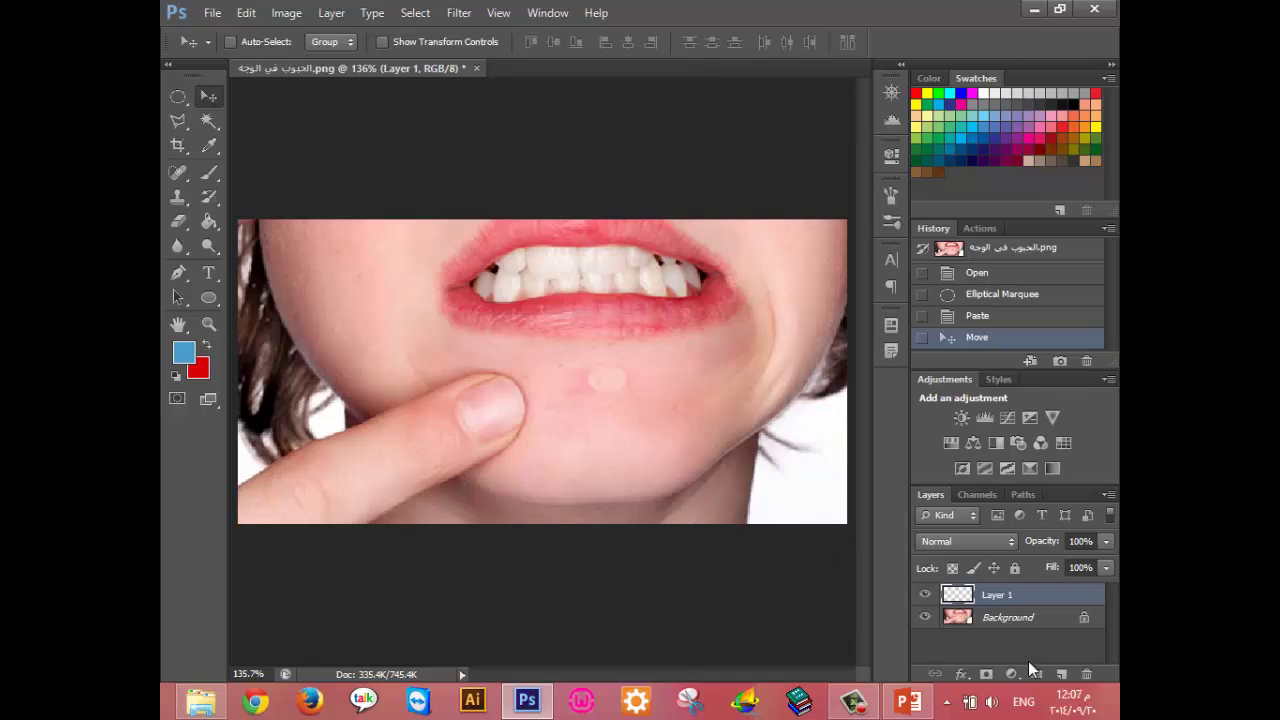
pyautogui.moveTo(1063, 594); pyautogui.dragTo(1087, 672)
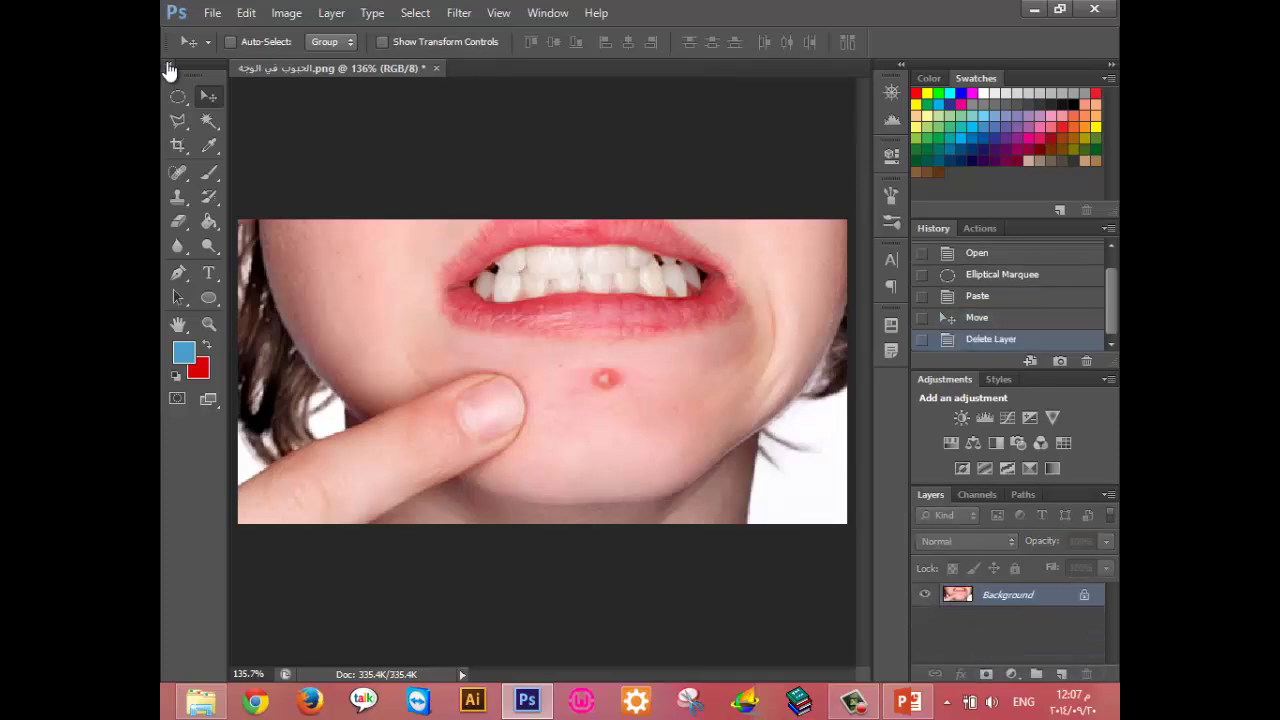
# Select the Clone Stamp tool with a hard round brush sized 34 px.
pyautogui.click(176, 198)
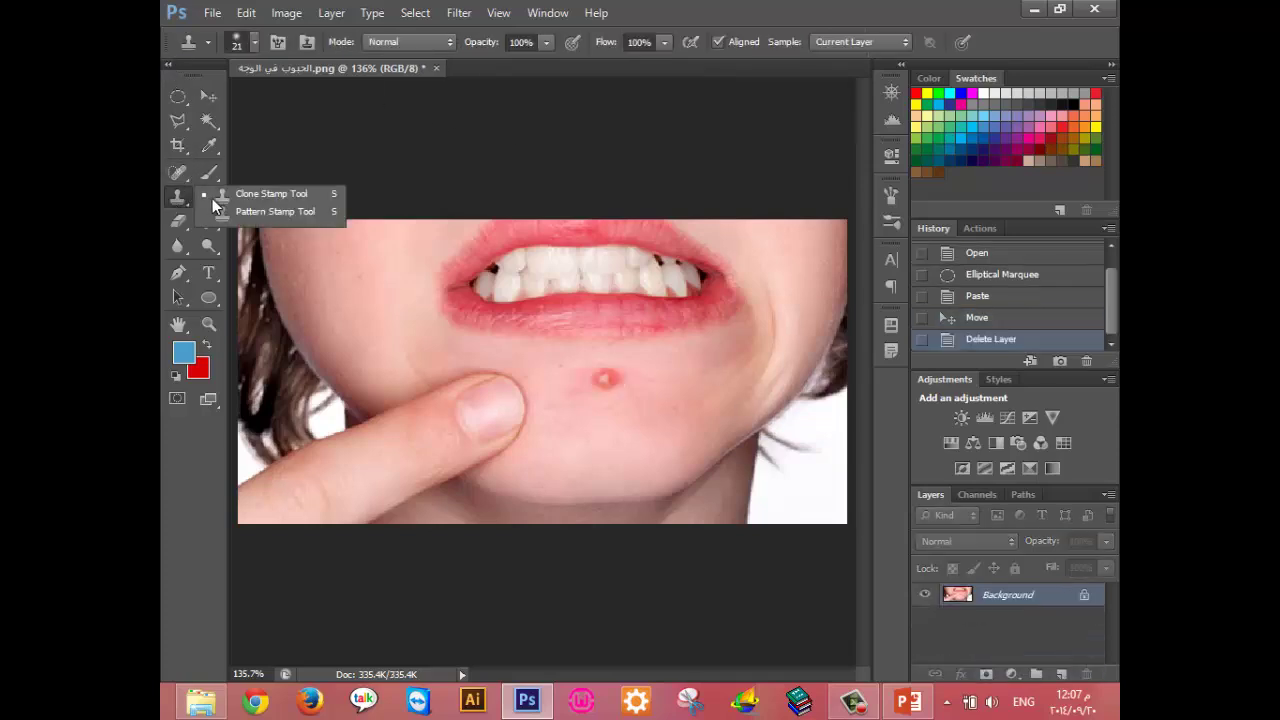
pyautogui.click(285, 200)
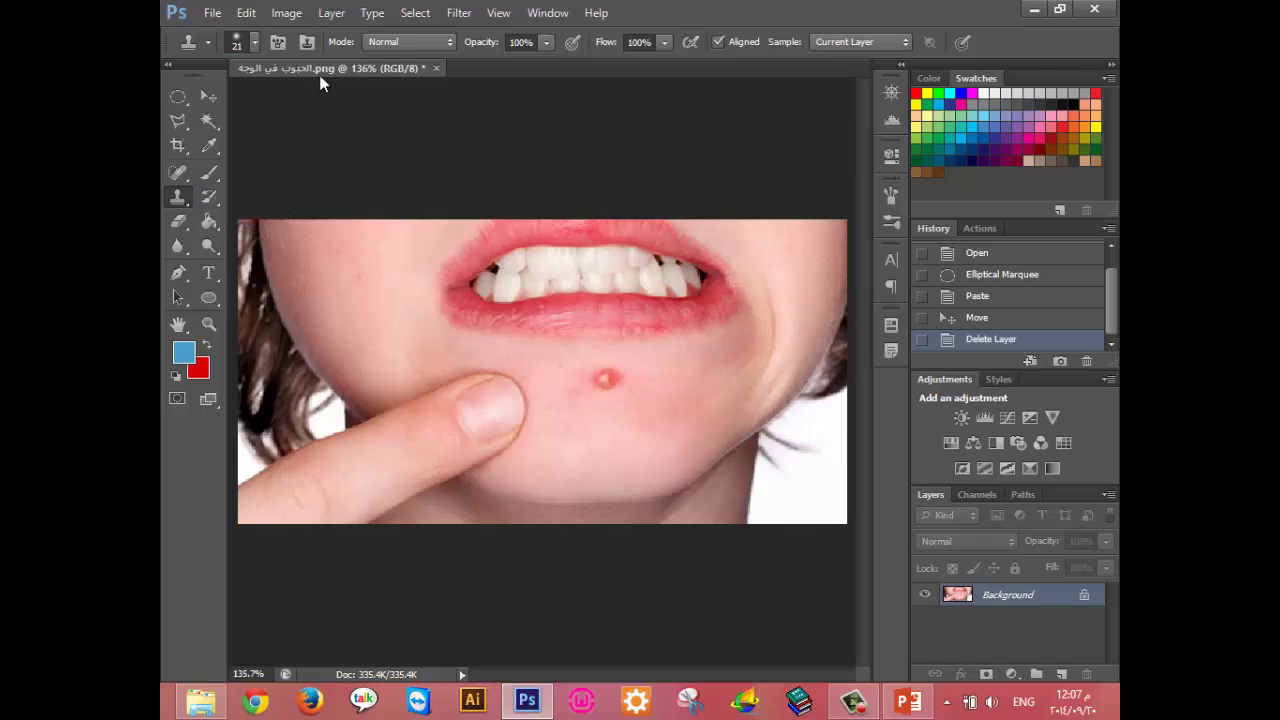
pyautogui.press('[')
pyautogui.press('[')
pyautogui.click(255, 42)
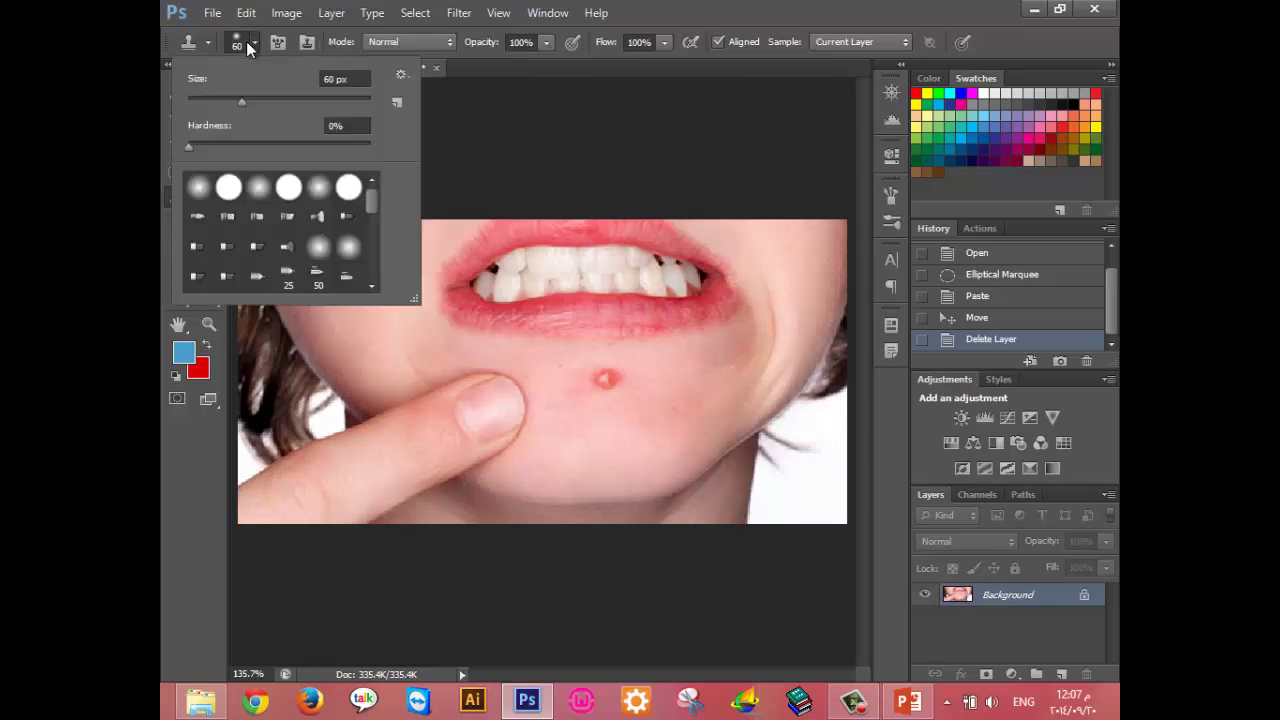
pyautogui.click(348, 187)
pyautogui.moveTo(241, 101); pyautogui.dragTo(218, 101)
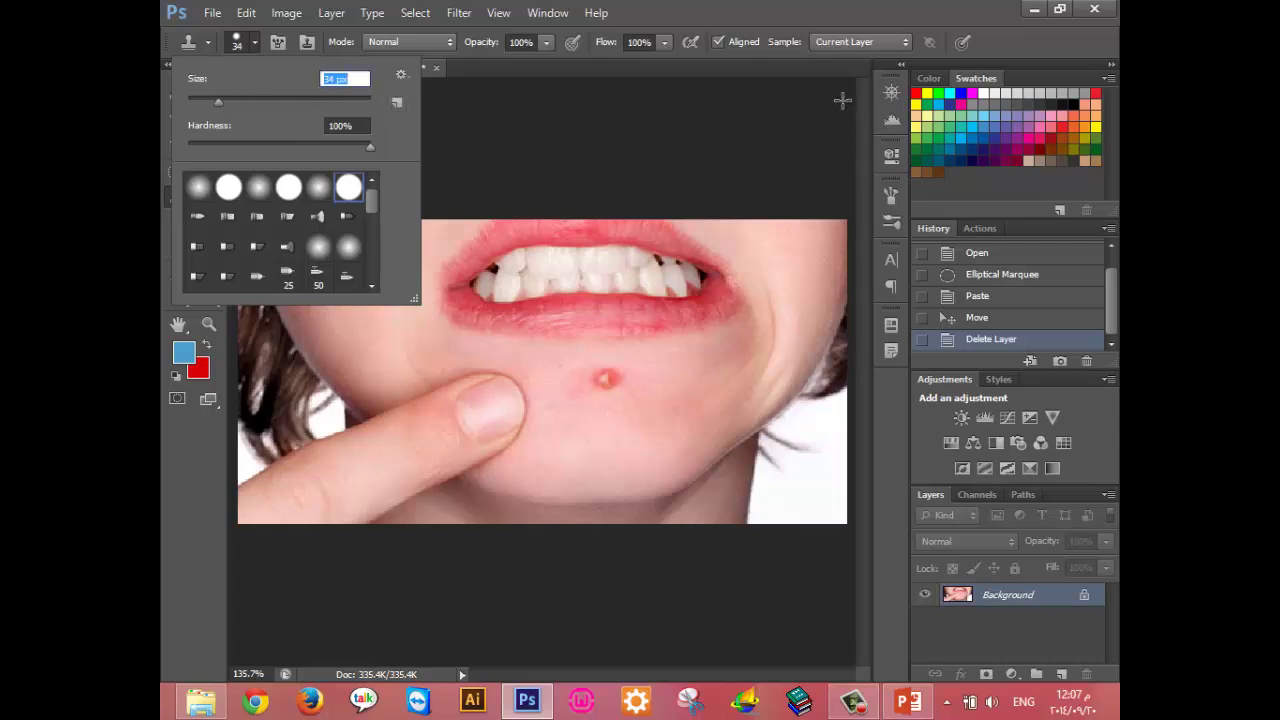
pyautogui.press('Return')
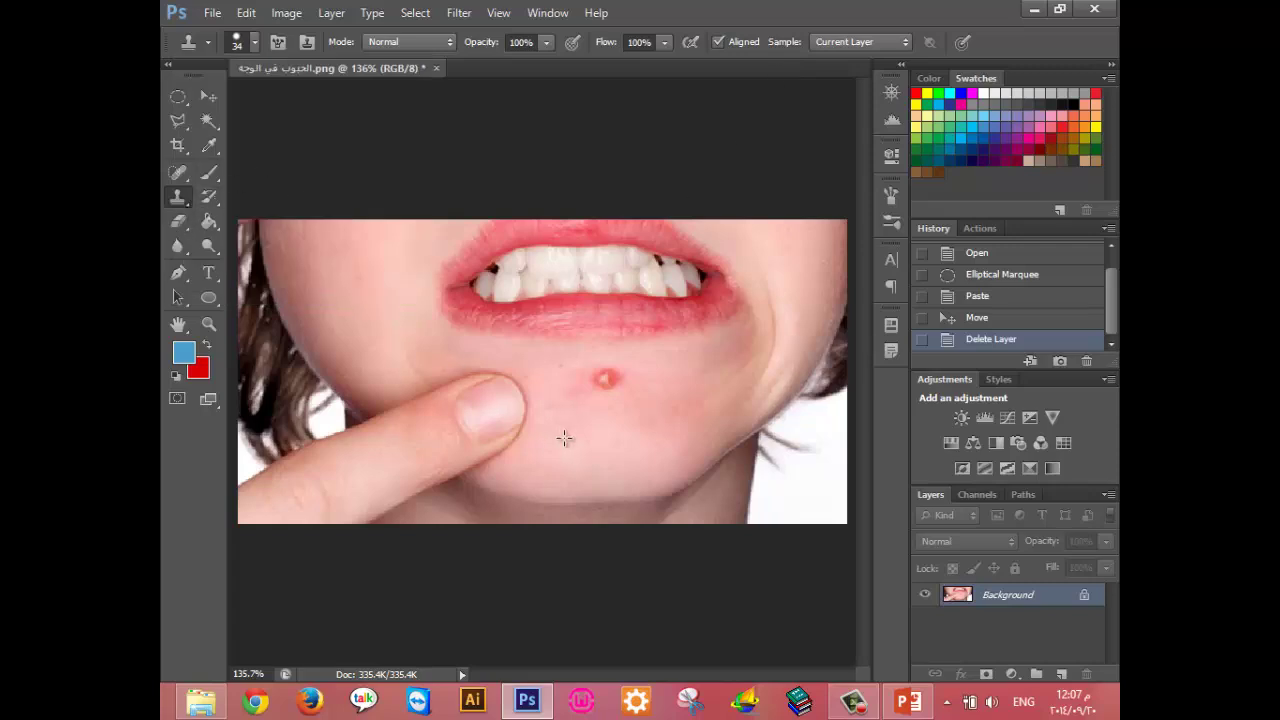
# Switch to the Brush tool and check its brush preset settings.
pyautogui.click(209, 172)
pyautogui.click(253, 42)
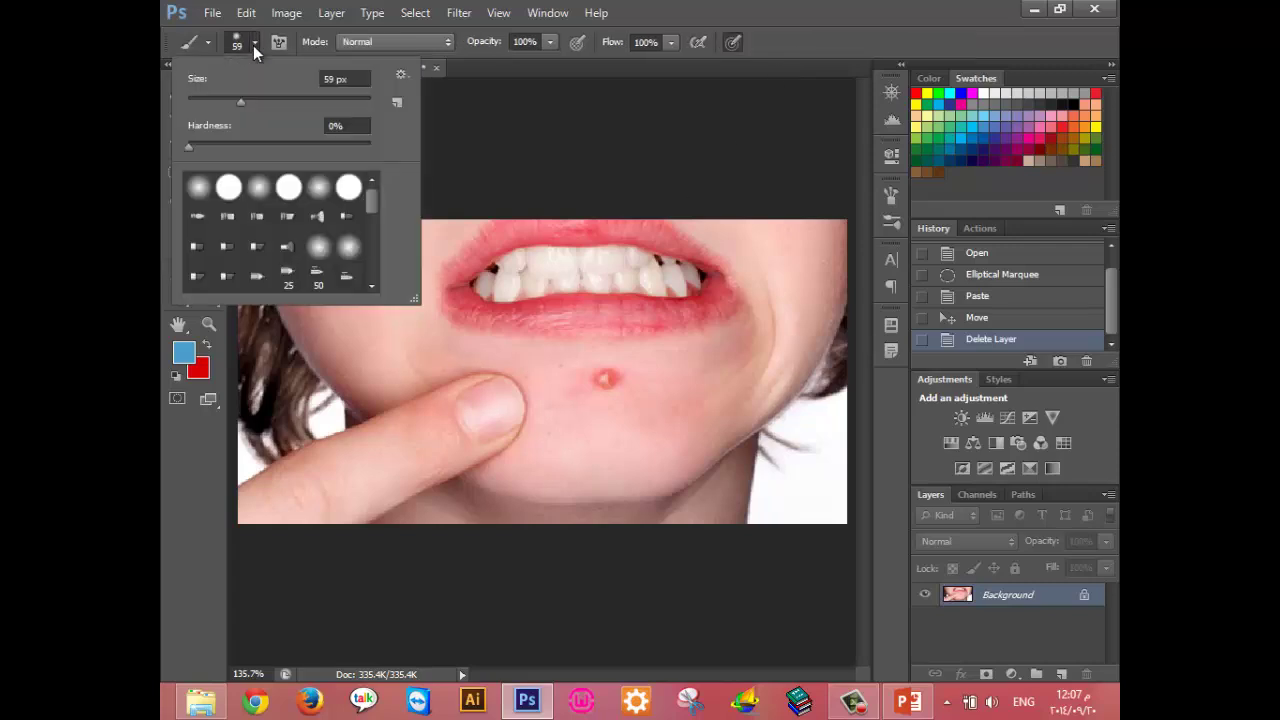
pyautogui.press('Return')
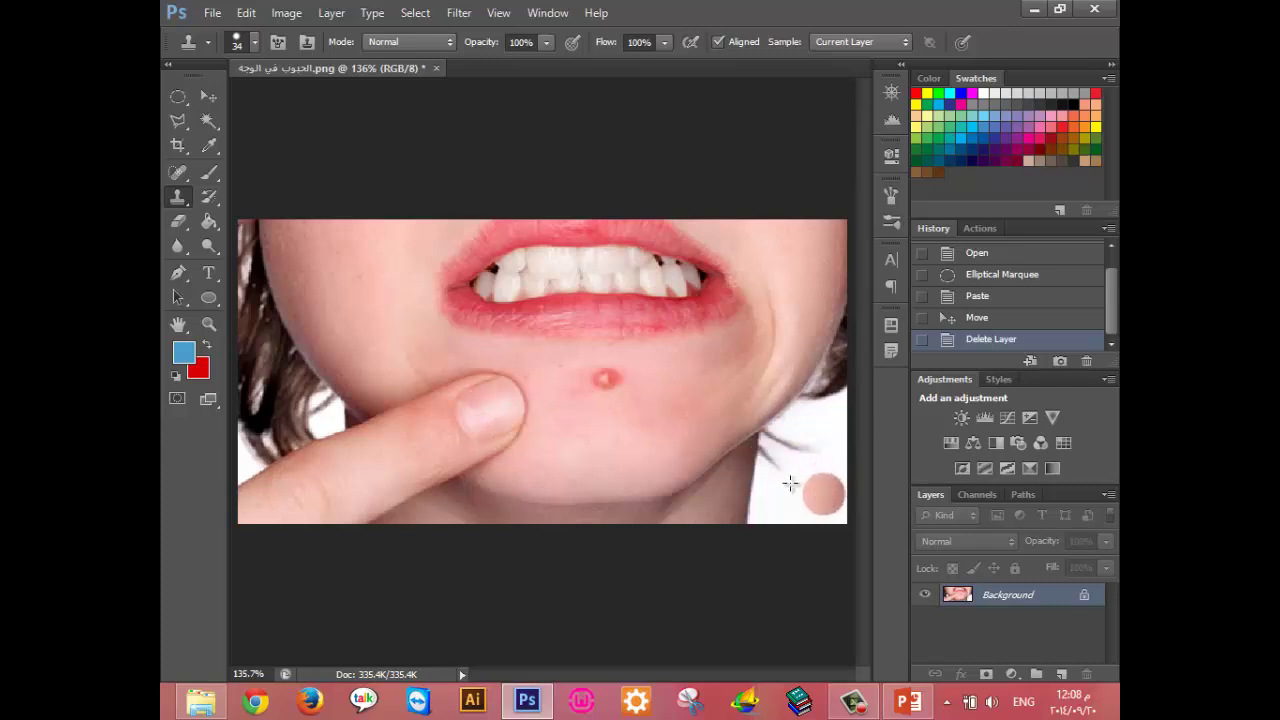
# Undo a first stamp, shrink the brush to 10 px, and clone skin over the chin pimple.
pyautogui.click(606, 378)
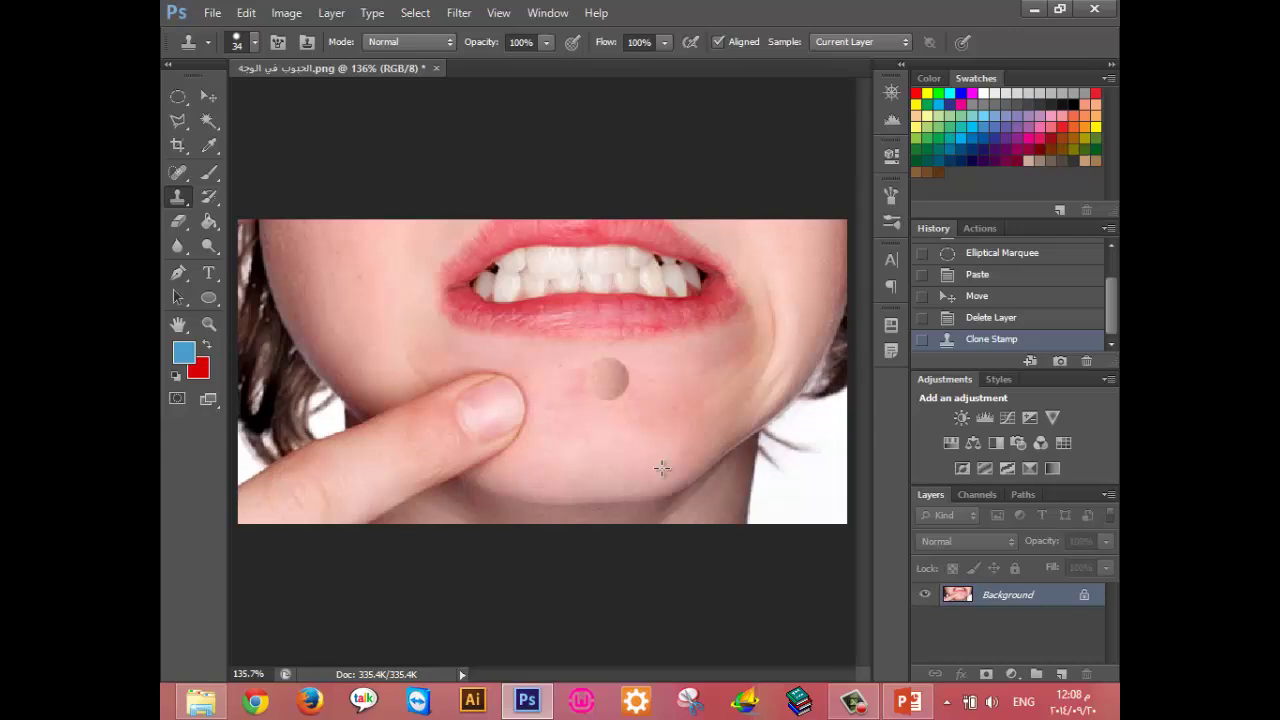
pyautogui.hotkey('ctrl', 'z')
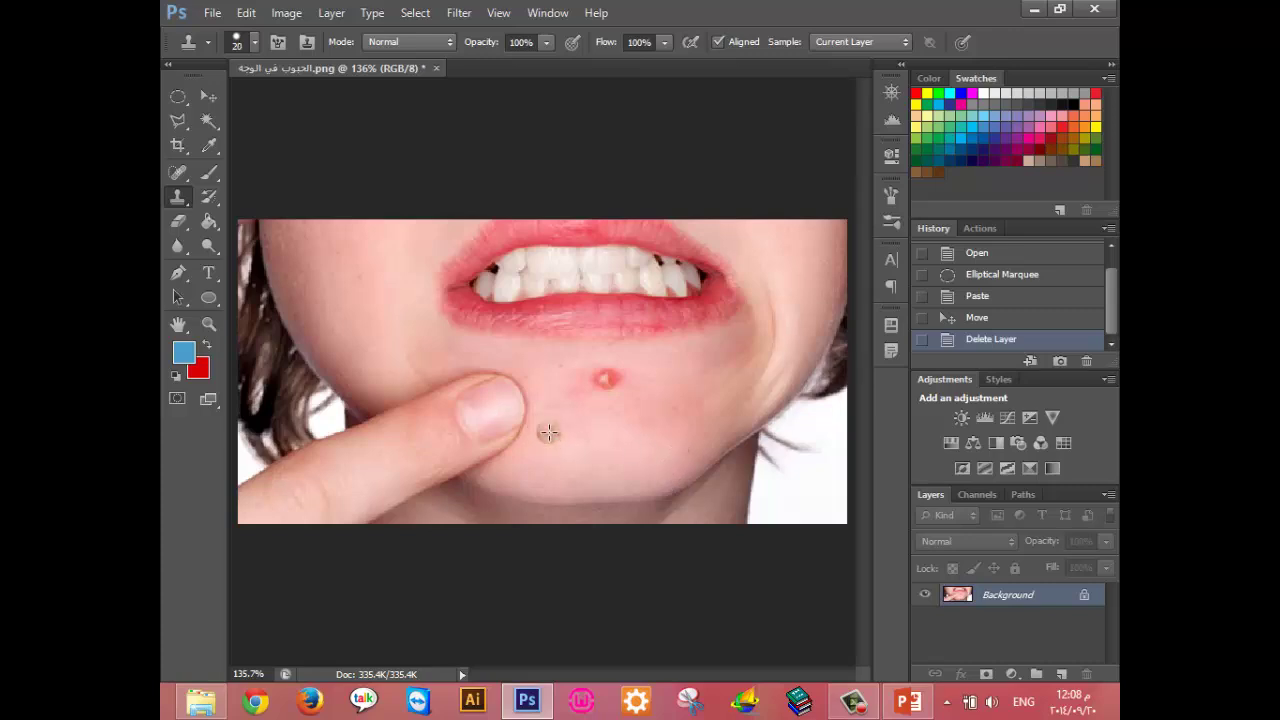
pyautogui.press('[')
pyautogui.press('[')
pyautogui.press('[')
pyautogui.click(607, 384)
pyautogui.click(607, 387)
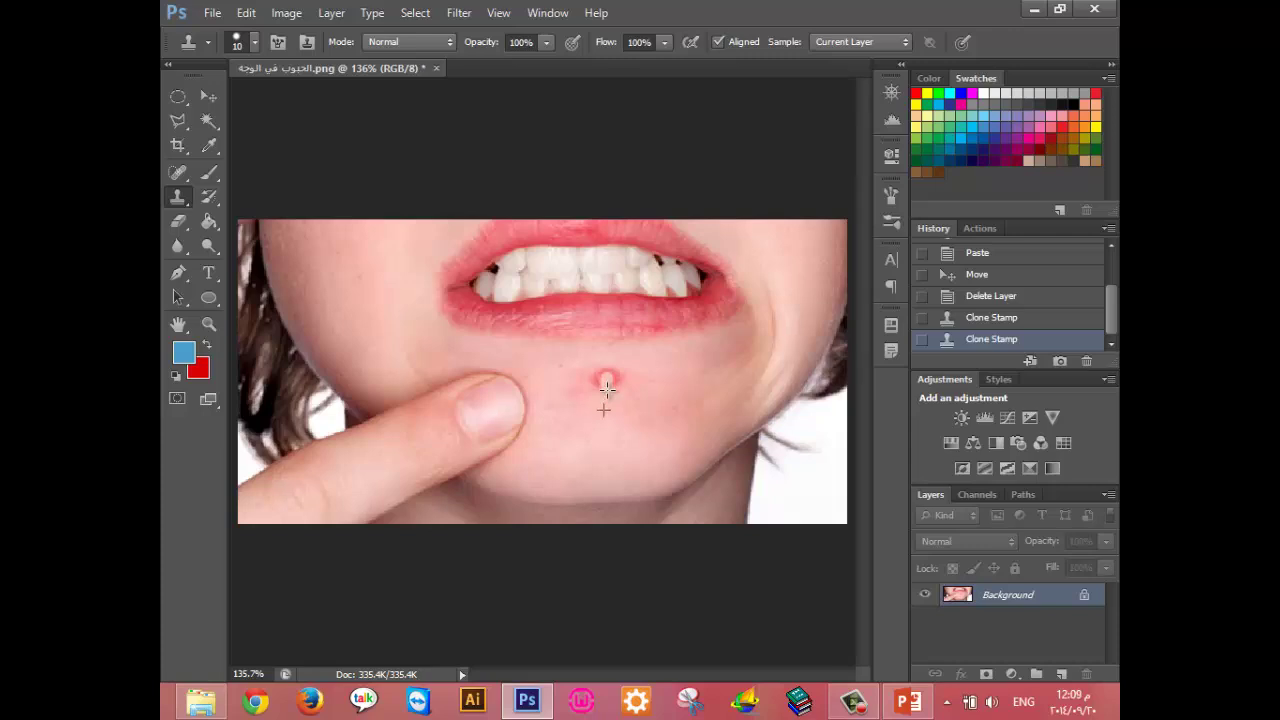
pyautogui.click(607, 389)
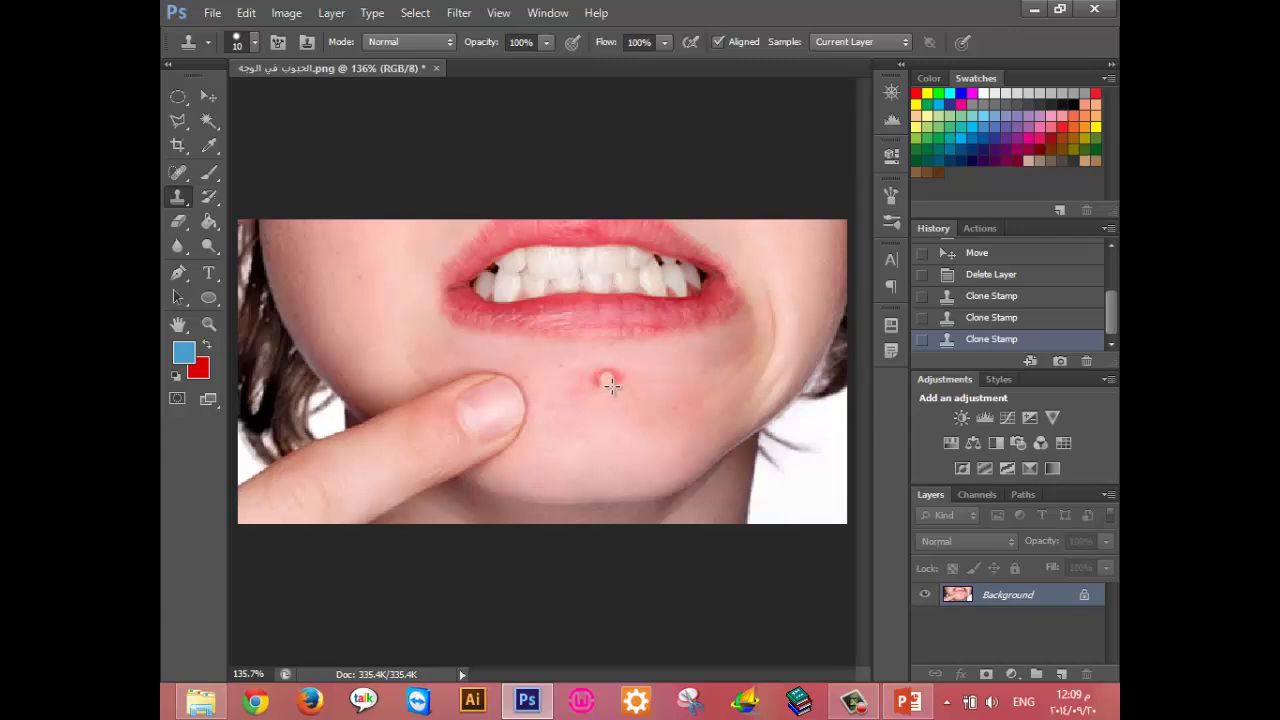
pyautogui.moveTo(607, 389); pyautogui.dragTo(597, 375)
pyautogui.moveTo(597, 375); pyautogui.dragTo(602, 390)
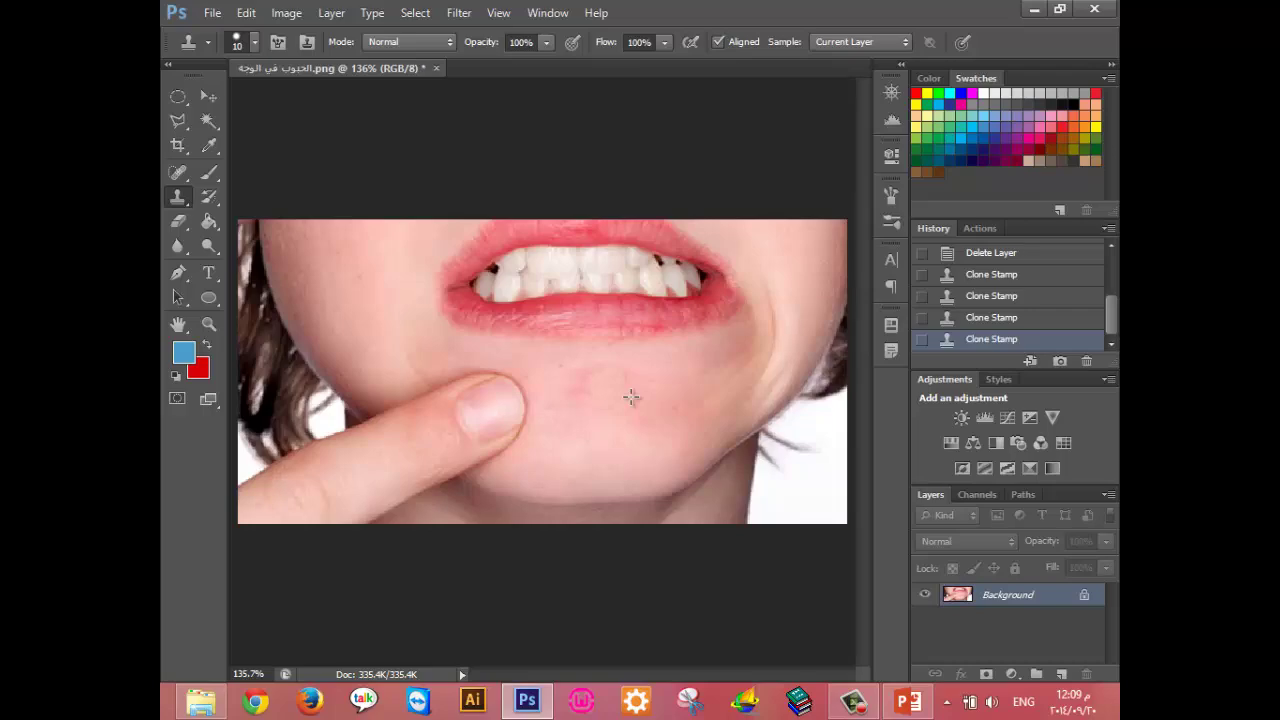
# Open Inital-image.jpg from the Images > Old_Image folder in Photoshop.
pyautogui.hotkey('ctrl', 'o')
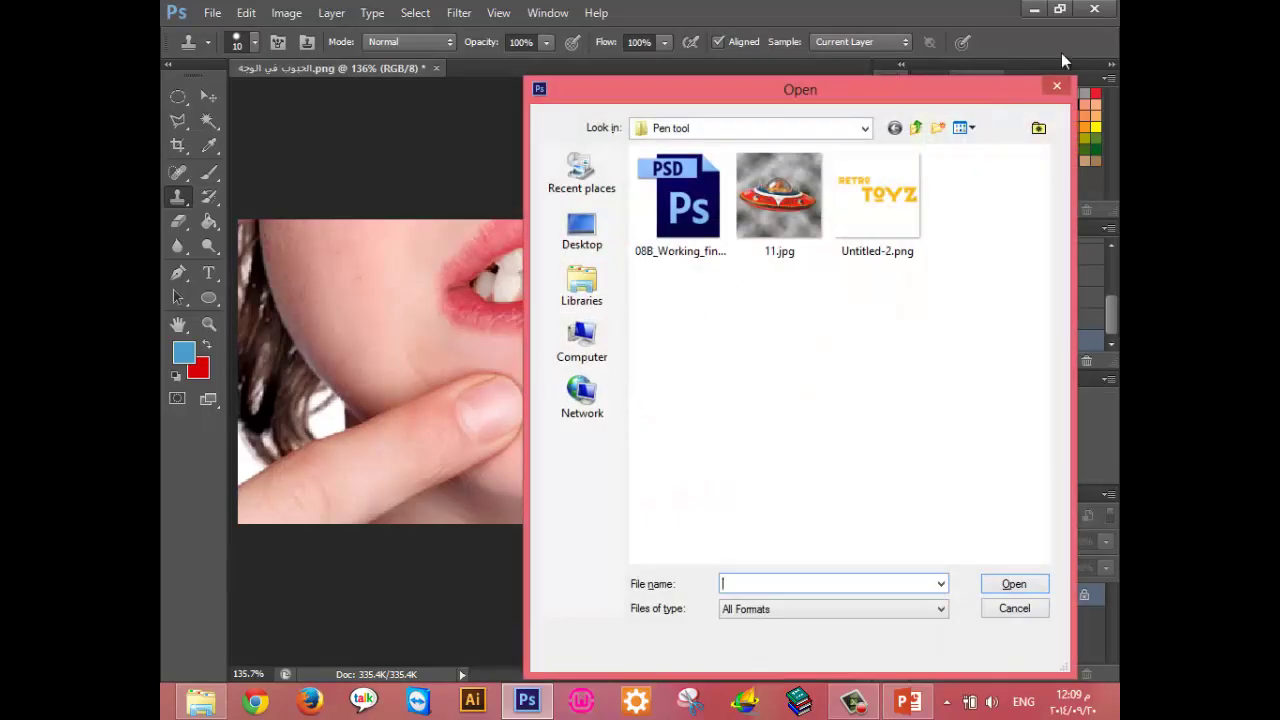
pyautogui.click(1056, 86)
pyautogui.click(201, 704)
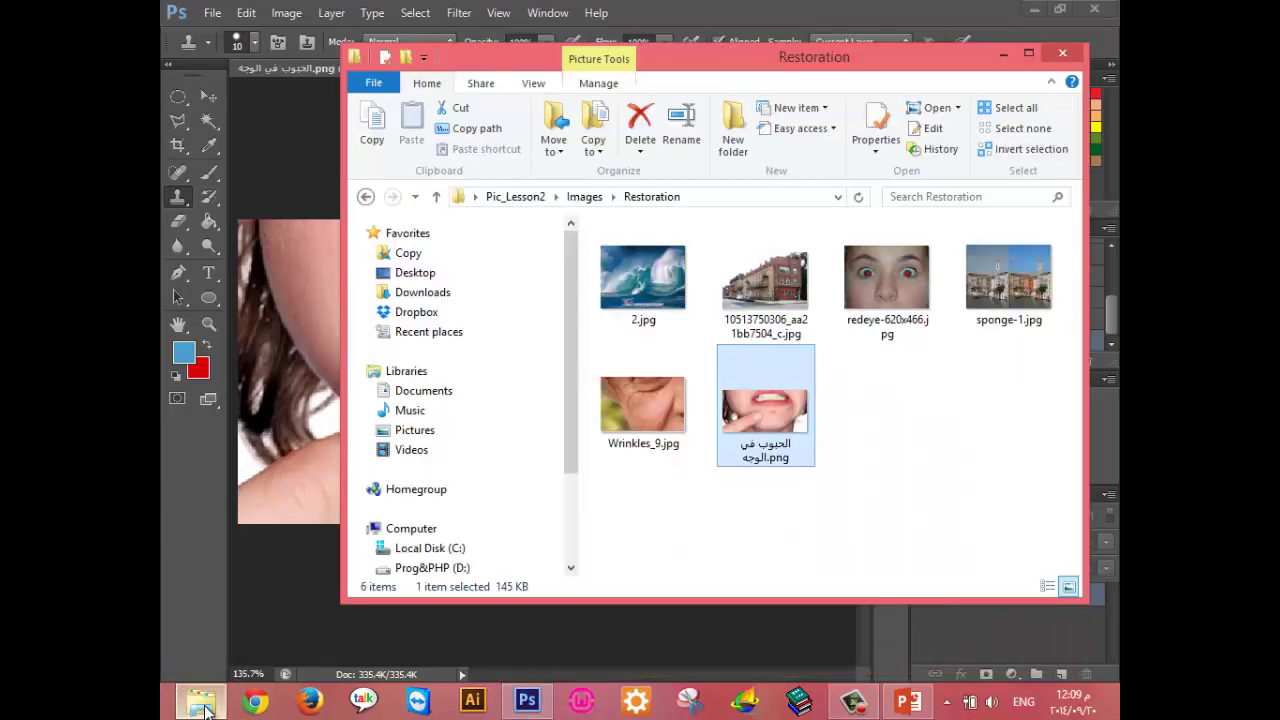
pyautogui.press('BackSpace')
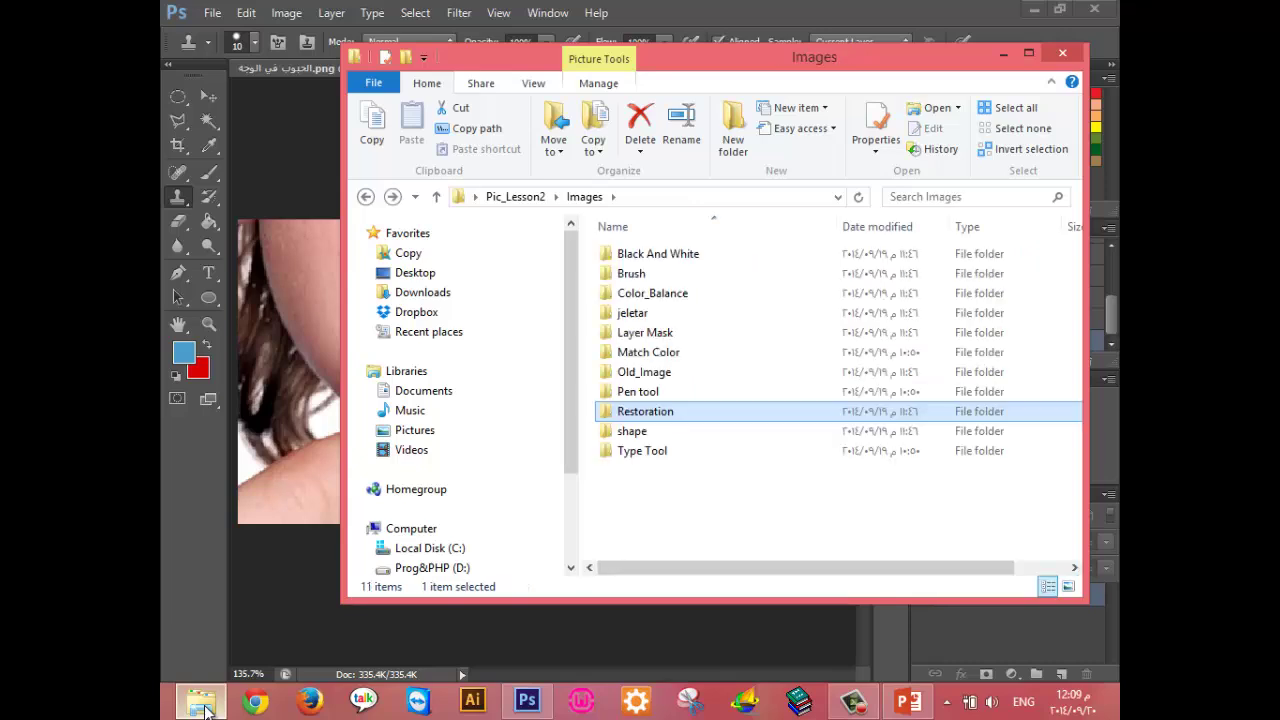
pyautogui.press('Up')
pyautogui.press('Up')
pyautogui.press('Down')
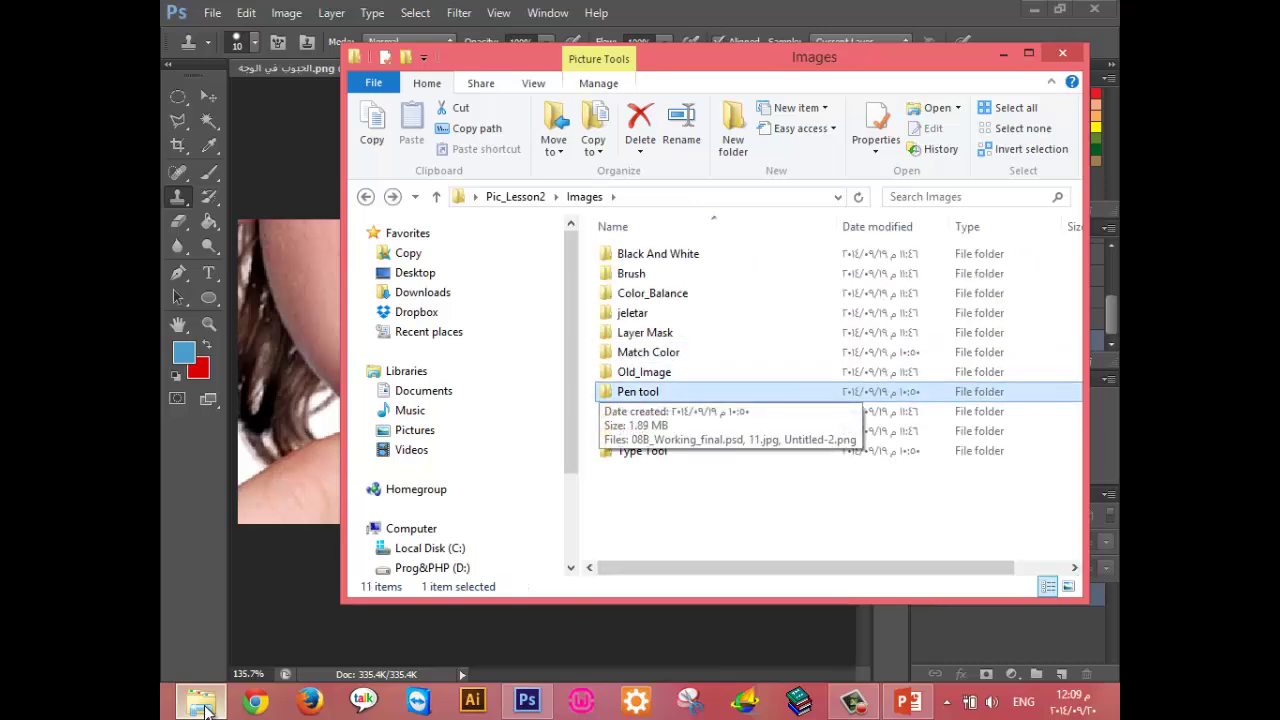
pyautogui.press('Up')
pyautogui.press('Up')
pyautogui.press('Up')
pyautogui.press('Up')
pyautogui.press('Up')
pyautogui.press('Down')
pyautogui.press('Down')
pyautogui.press('Down')
pyautogui.press('Down')
pyautogui.press('Down')
pyautogui.press('Down')
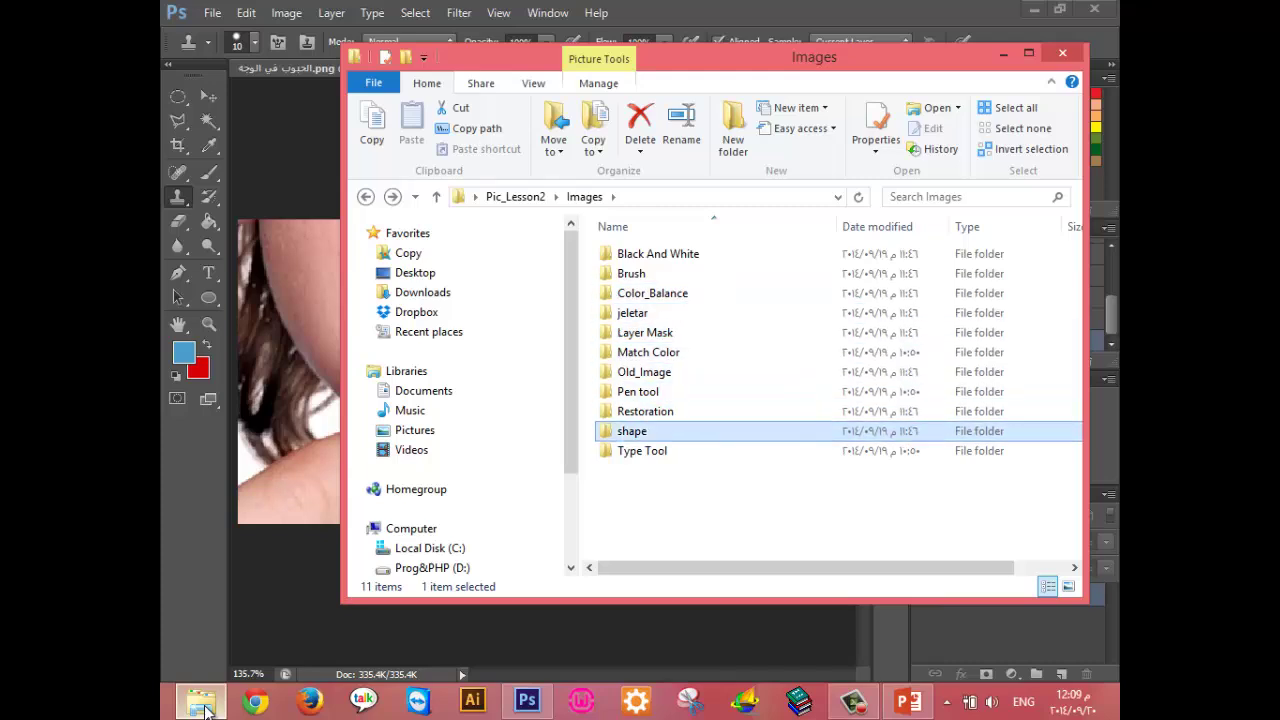
pyautogui.press('Up')
pyautogui.press('Up')
pyautogui.press('Up')
pyautogui.press('Up')
pyautogui.press('Up')
pyautogui.press('Down')
pyautogui.press('Down')
pyautogui.press('Return')
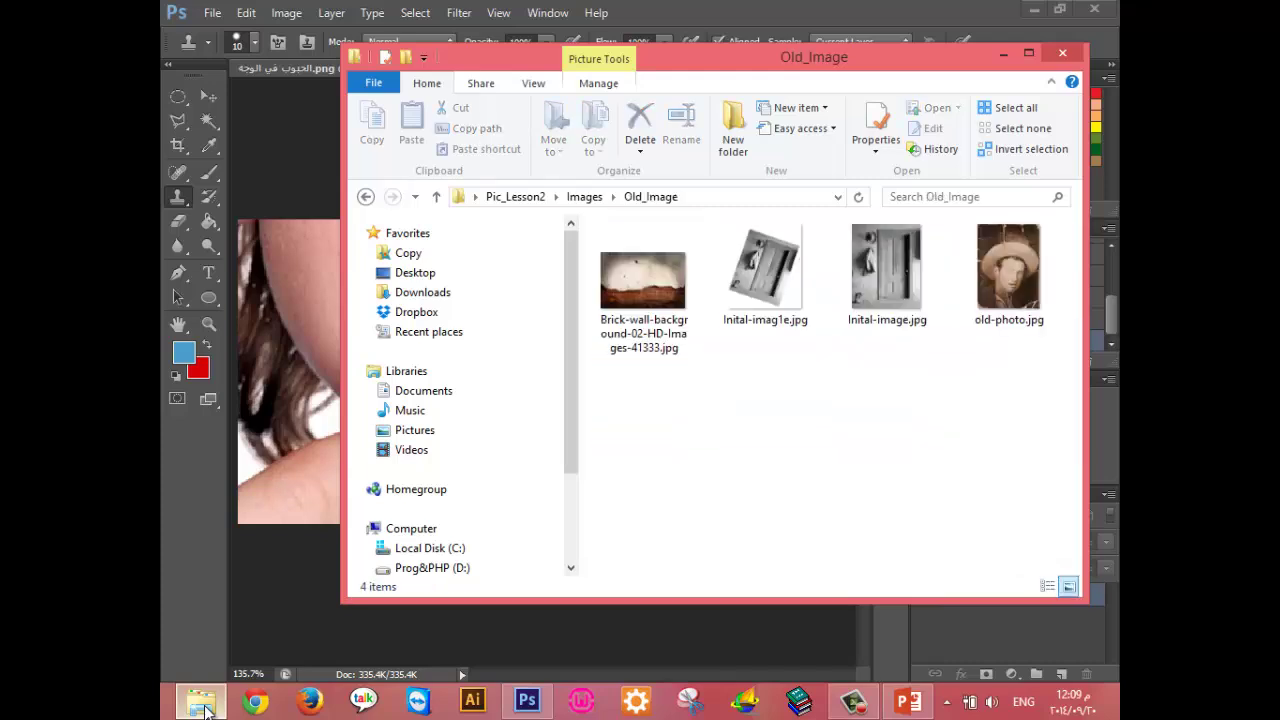
pyautogui.moveTo(839, 274)
pyautogui.mouseDown()
pyautogui.moveTo(726, 514)
pyautogui.moveTo(548, 66)
pyautogui.mouseUp()
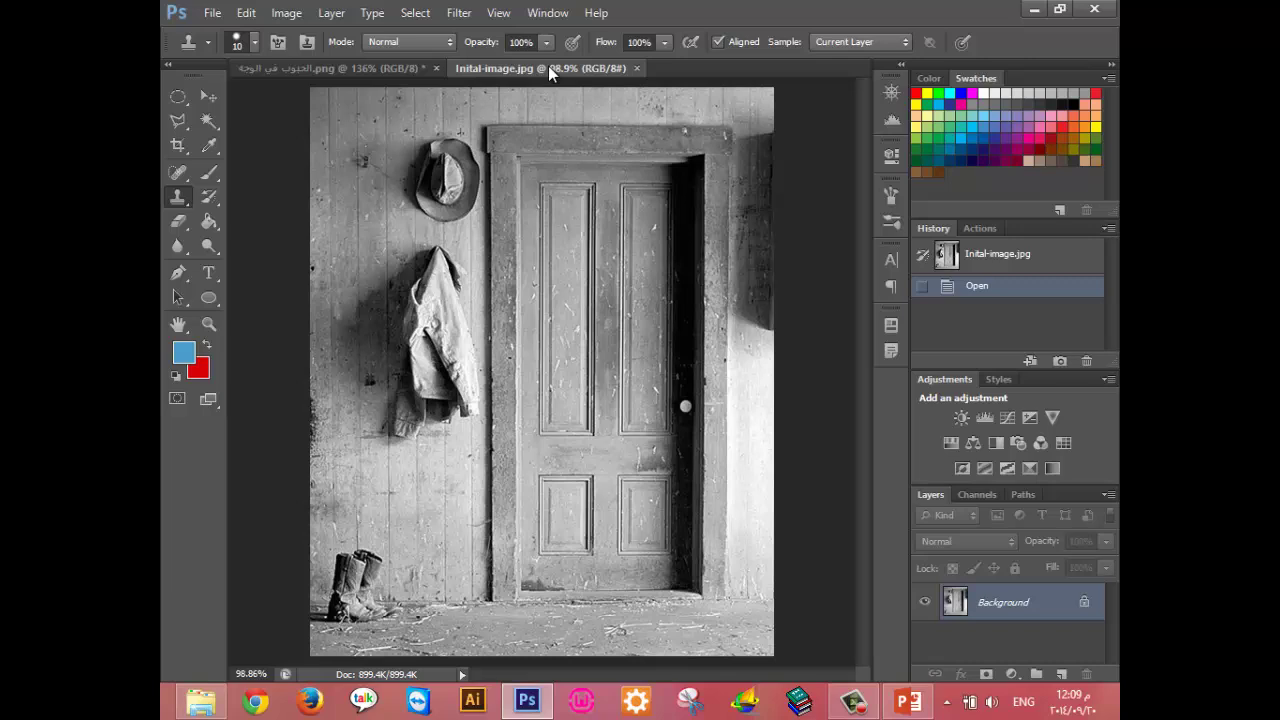
# Shrink the clone brush, sample a source, and cover the upper door scratches.
pyautogui.press('[')
pyautogui.press('[')
pyautogui.press('[')
pyautogui.press('alt')
pyautogui.keyDown('alt'); pyautogui.click(562, 273); pyautogui.keyUp('alt')
pyautogui.click(579, 248)
pyautogui.moveTo(572, 232); pyautogui.dragTo(574, 276)
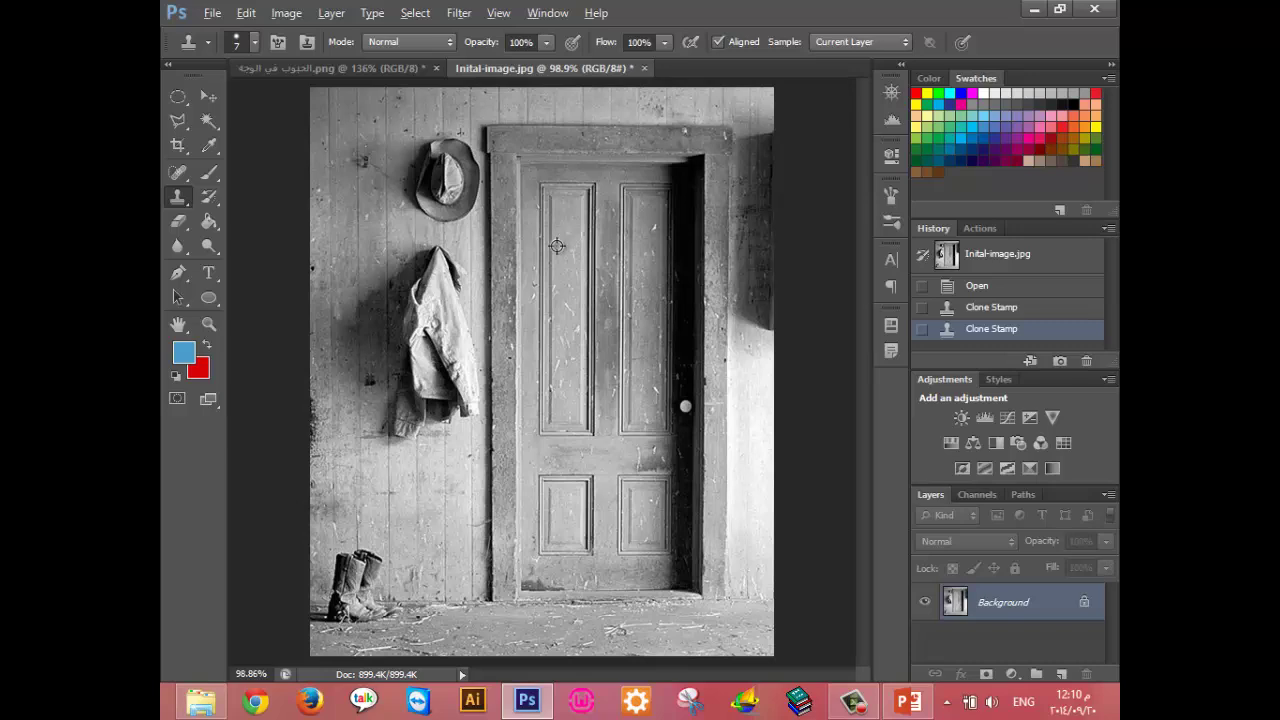
# Clone over the remaining door-panel scratches and open 1-Clean-image-no-white-patch.jpg.
pyautogui.click(533, 297)
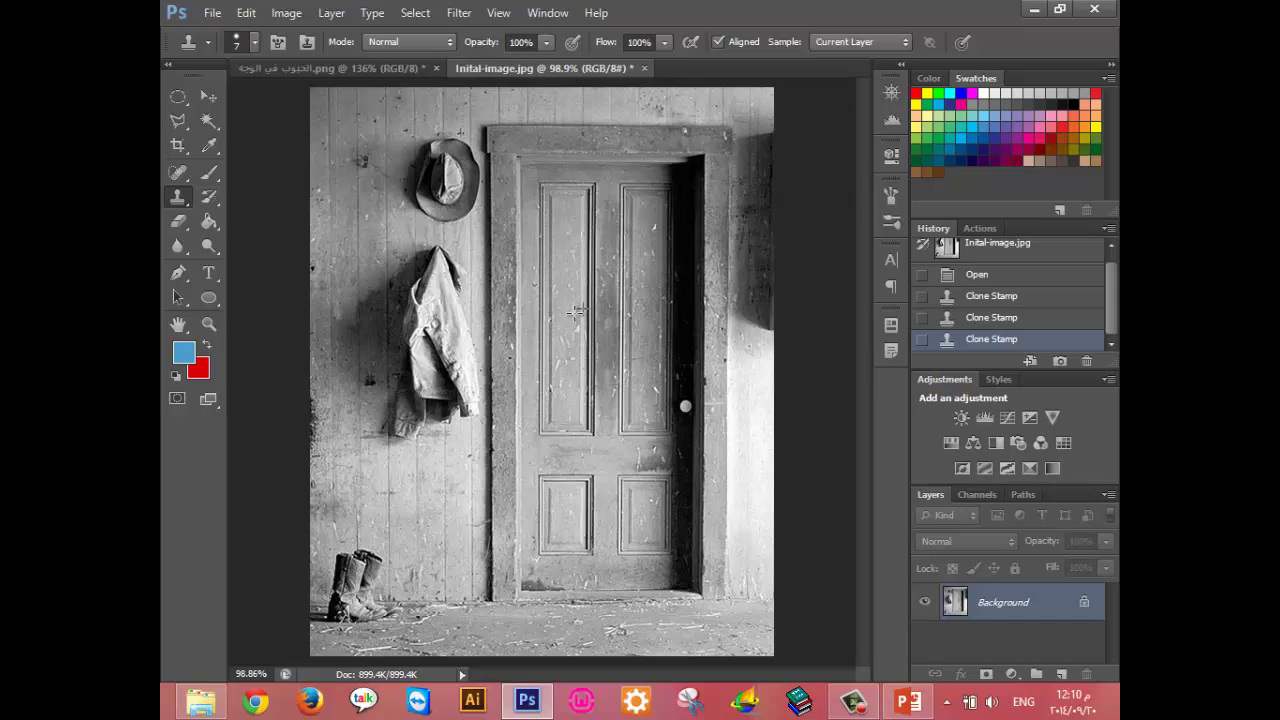
pyautogui.click(578, 310)
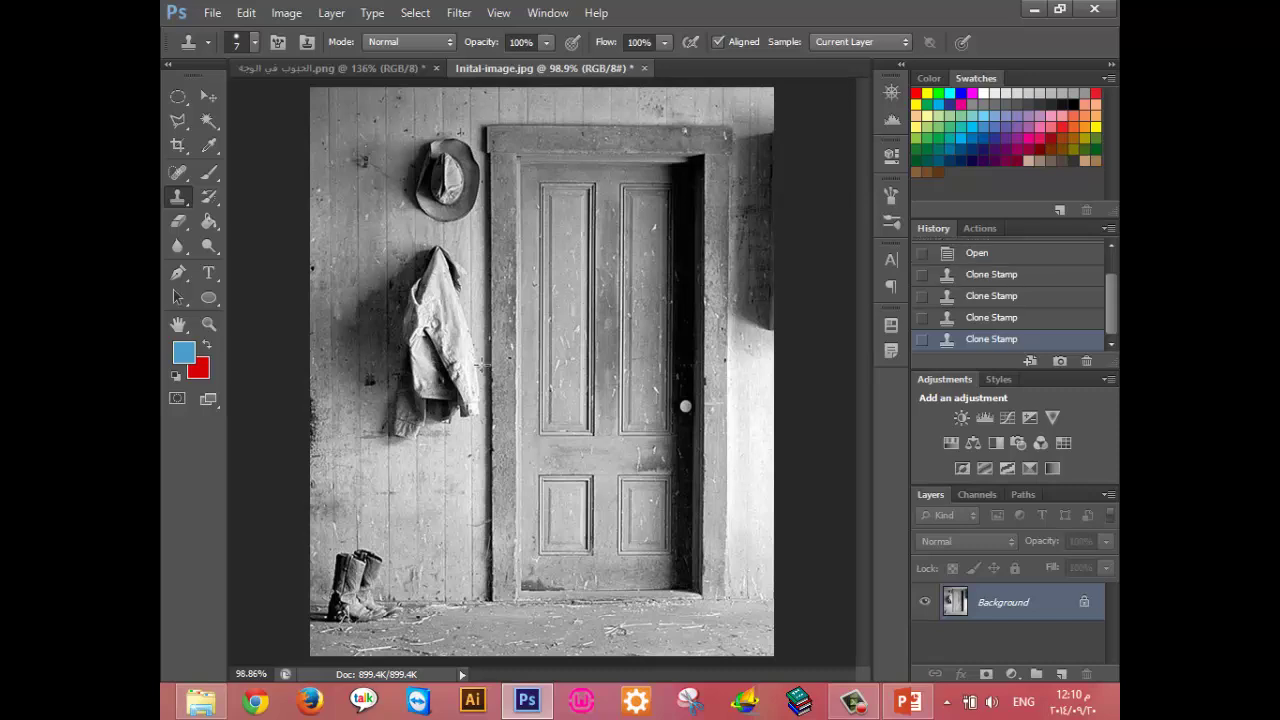
pyautogui.click(566, 313)
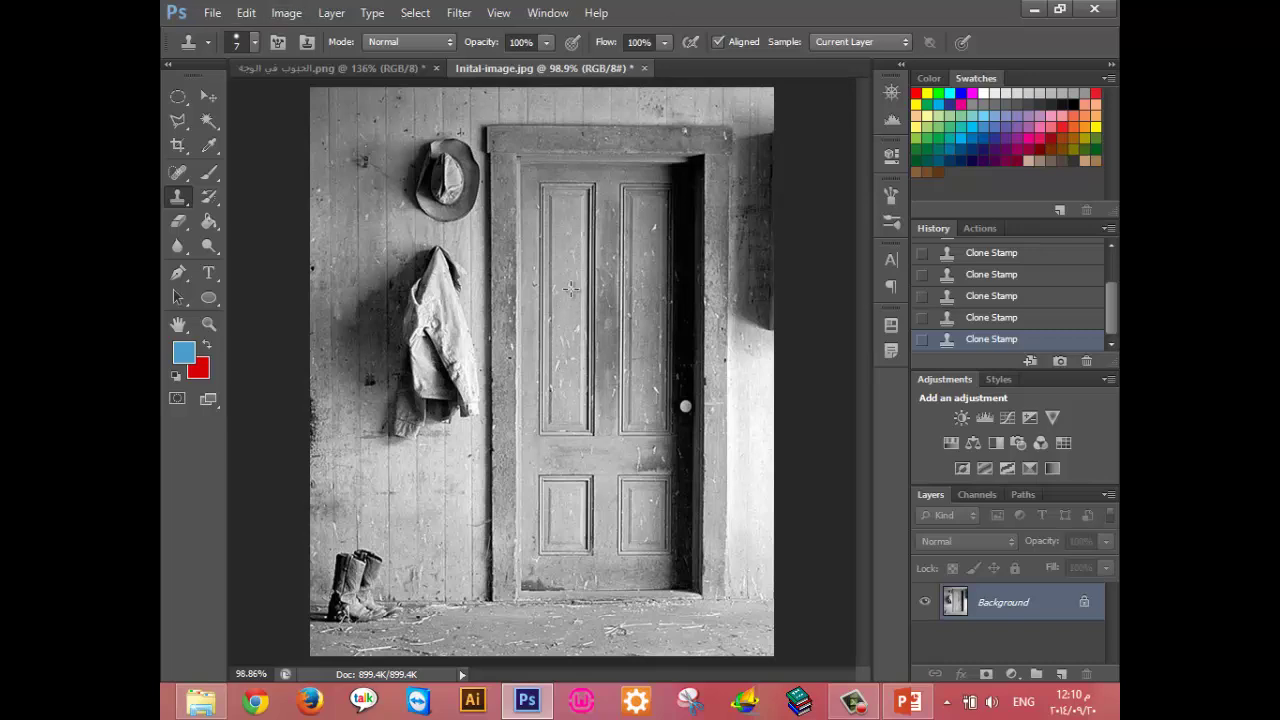
pyautogui.moveTo(568, 300); pyautogui.dragTo(566, 296)
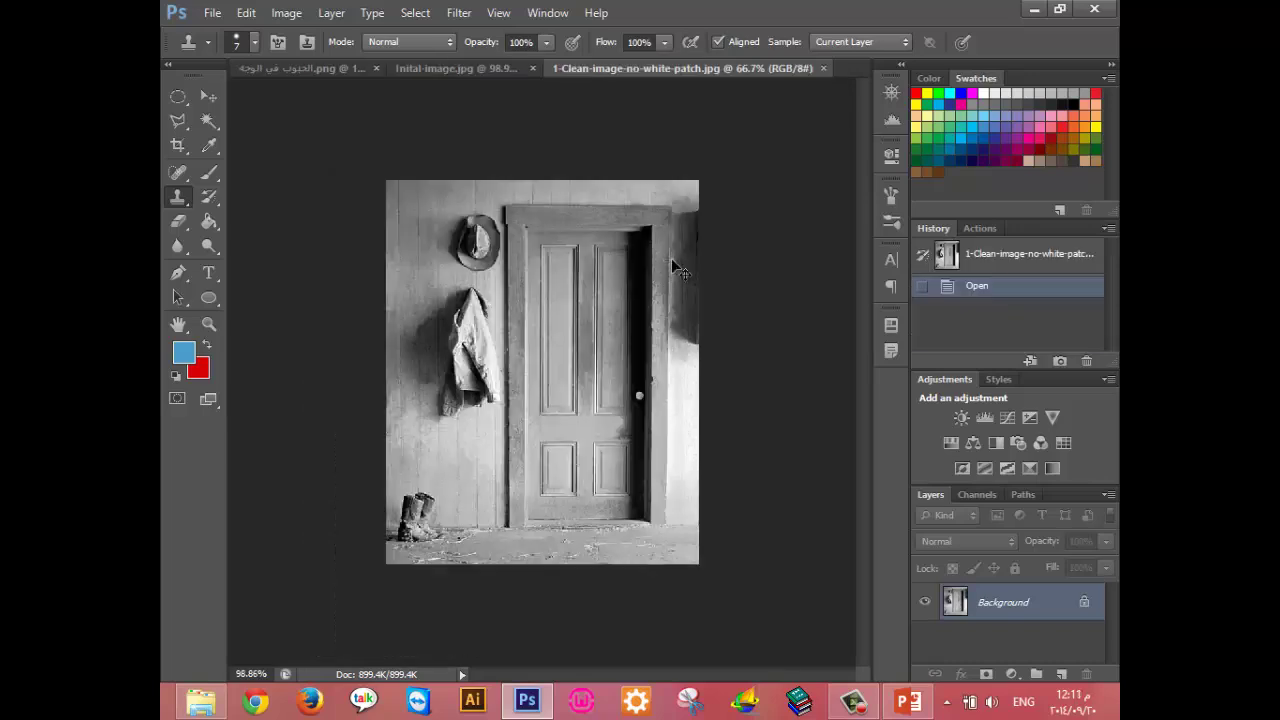
pyautogui.hotkey('ctrl', '0')
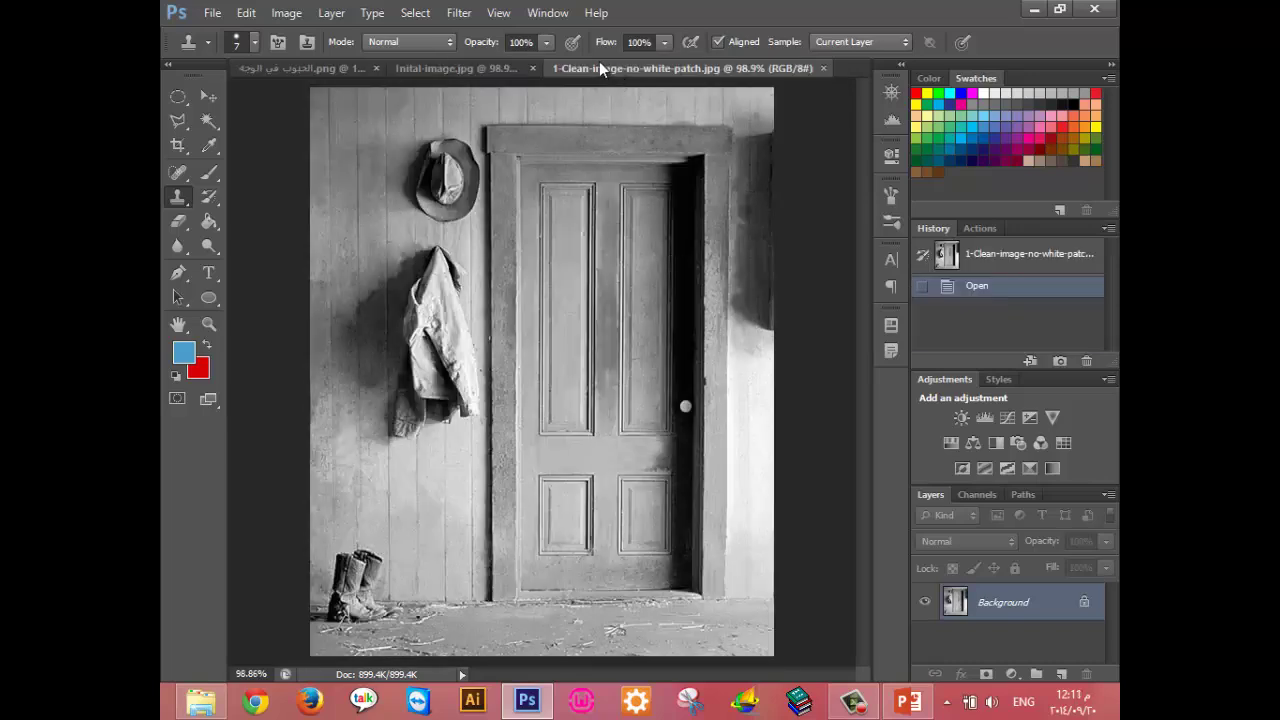
# Compare the retouched and clean door photos by switching between their tabs.
pyautogui.click(497, 67)
pyautogui.click(684, 71)
pyautogui.click(505, 67)
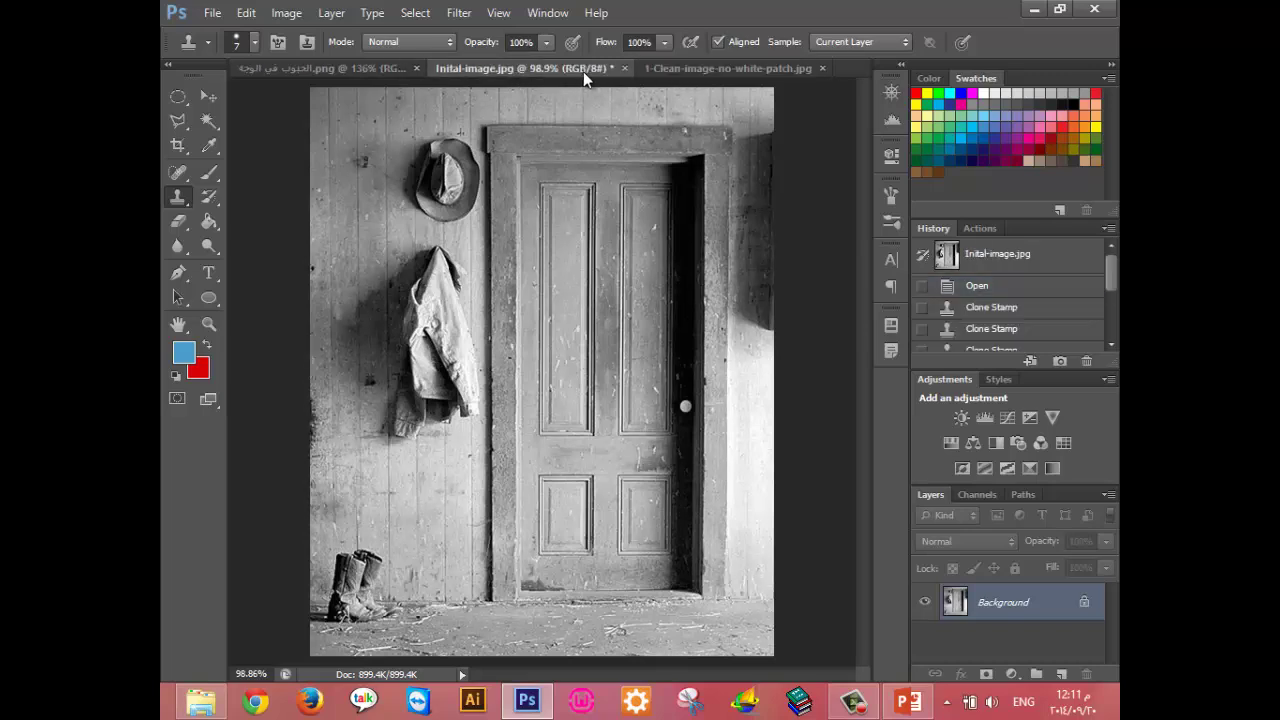
pyautogui.click(640, 67)
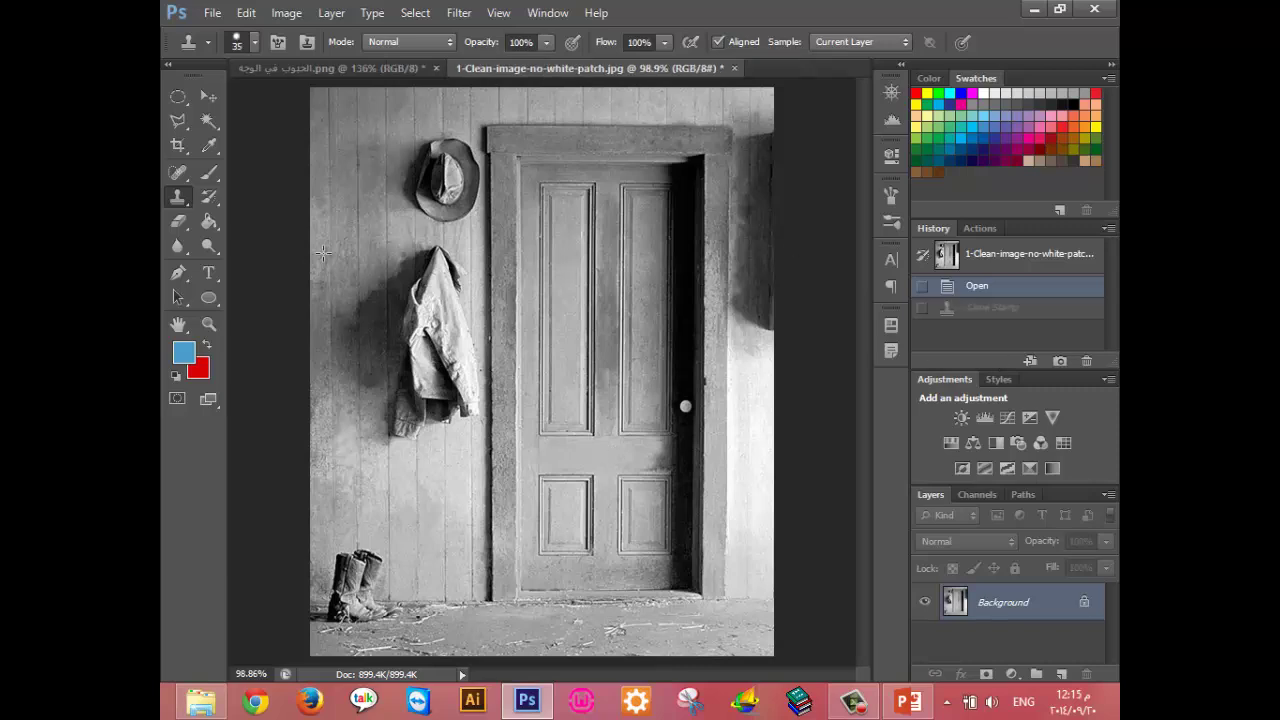
# Try a blue Paint Bucket fill on the clean door photo, then undo it.
pyautogui.click(210, 222)
pyautogui.click(570, 278)
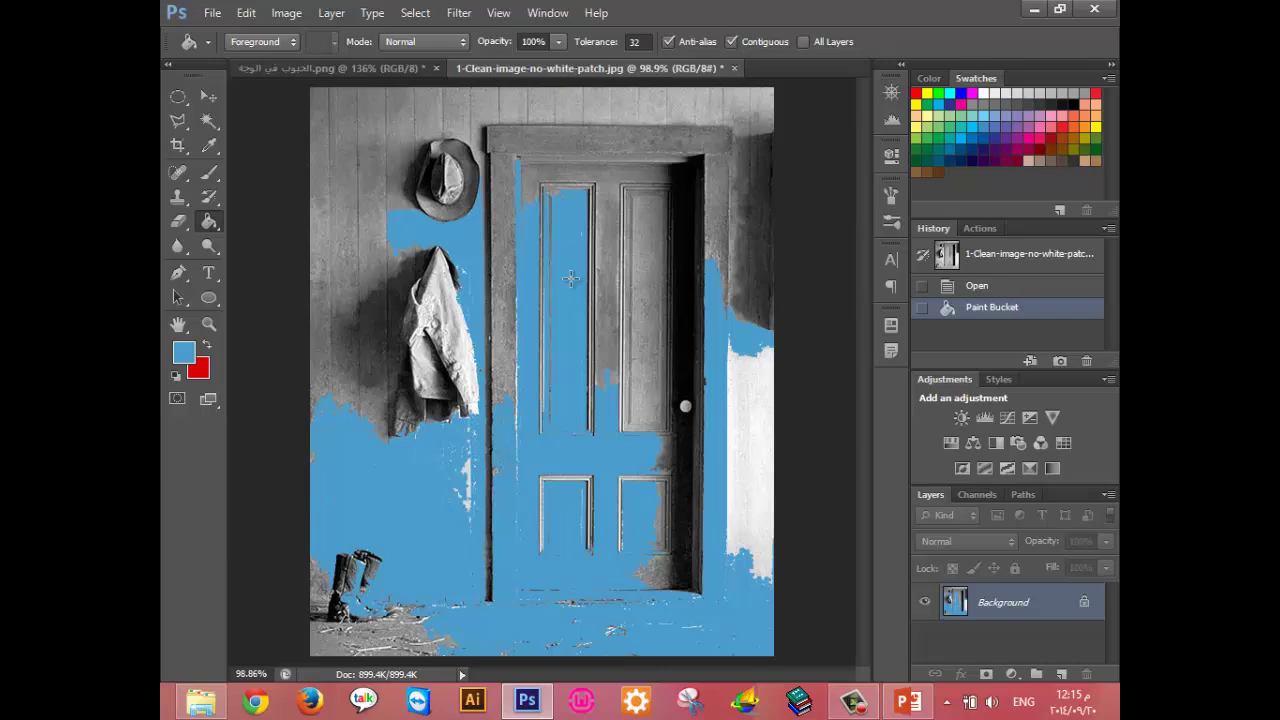
pyautogui.hotkey('ctrl', 'z')
# Outline the whole door with the Polygonal Lasso tool.
pyautogui.click(178, 120)
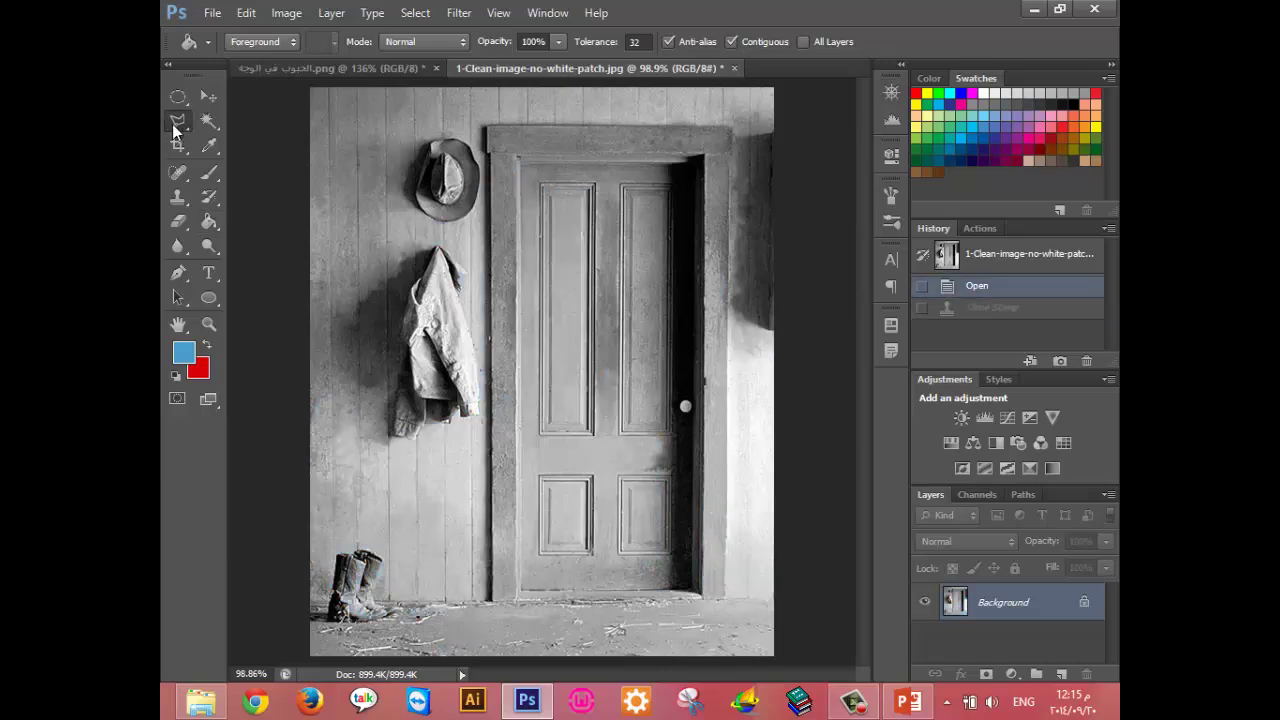
pyautogui.click(519, 160)
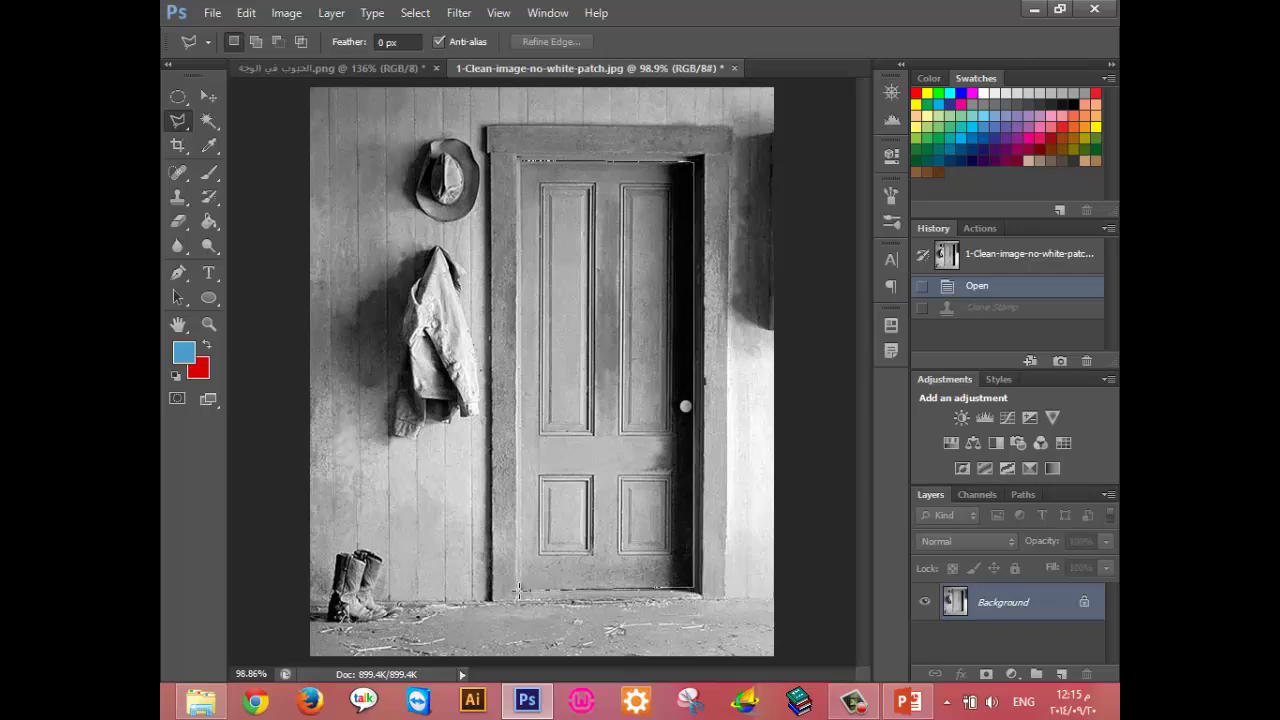
pyautogui.click(526, 164)
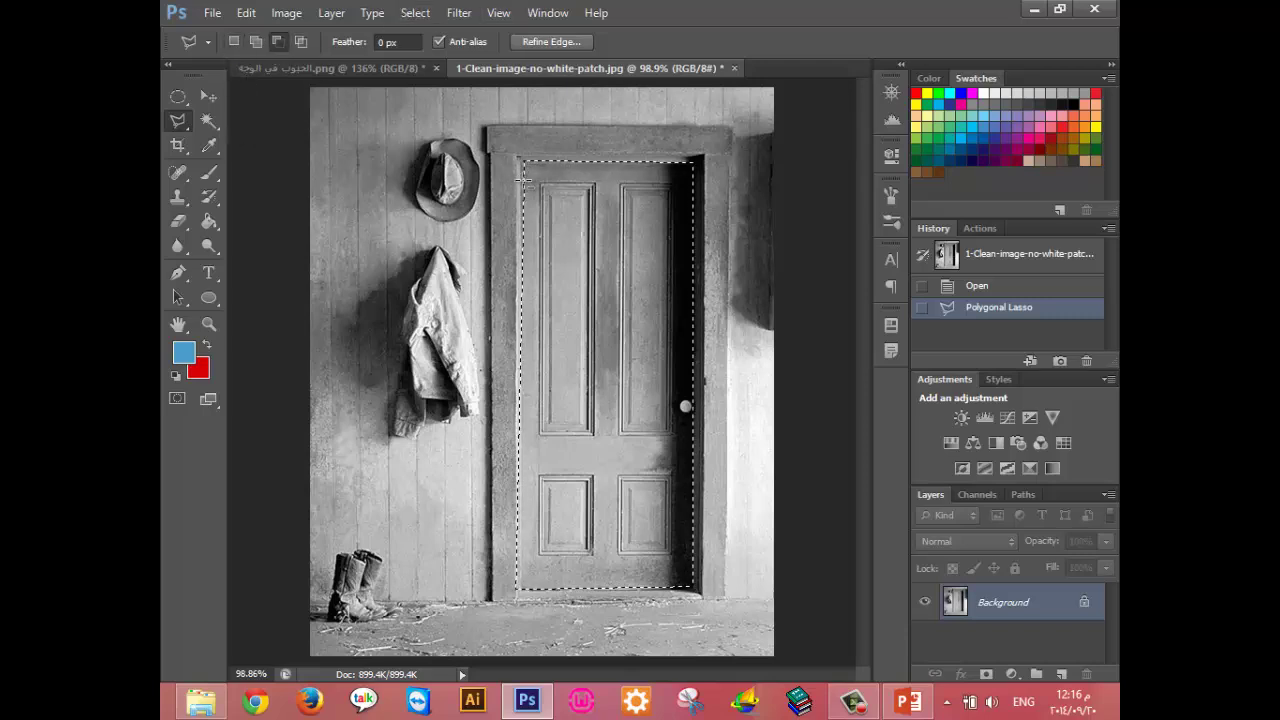
# Subtract the four recessed door panels from the selection with rectangular marquees.
pyautogui.moveTo(178, 96); pyautogui.dragTo(213, 110)
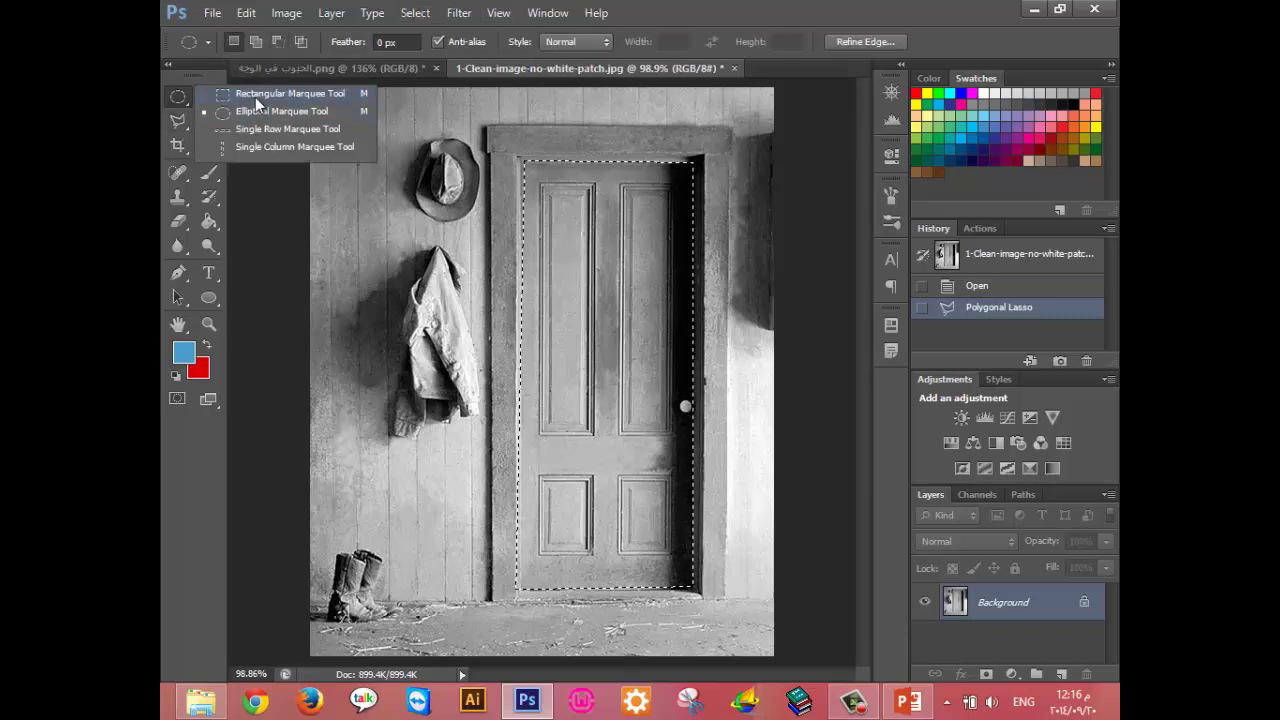
pyautogui.click(262, 93)
pyautogui.moveTo(540, 183); pyautogui.dragTo(596, 436)
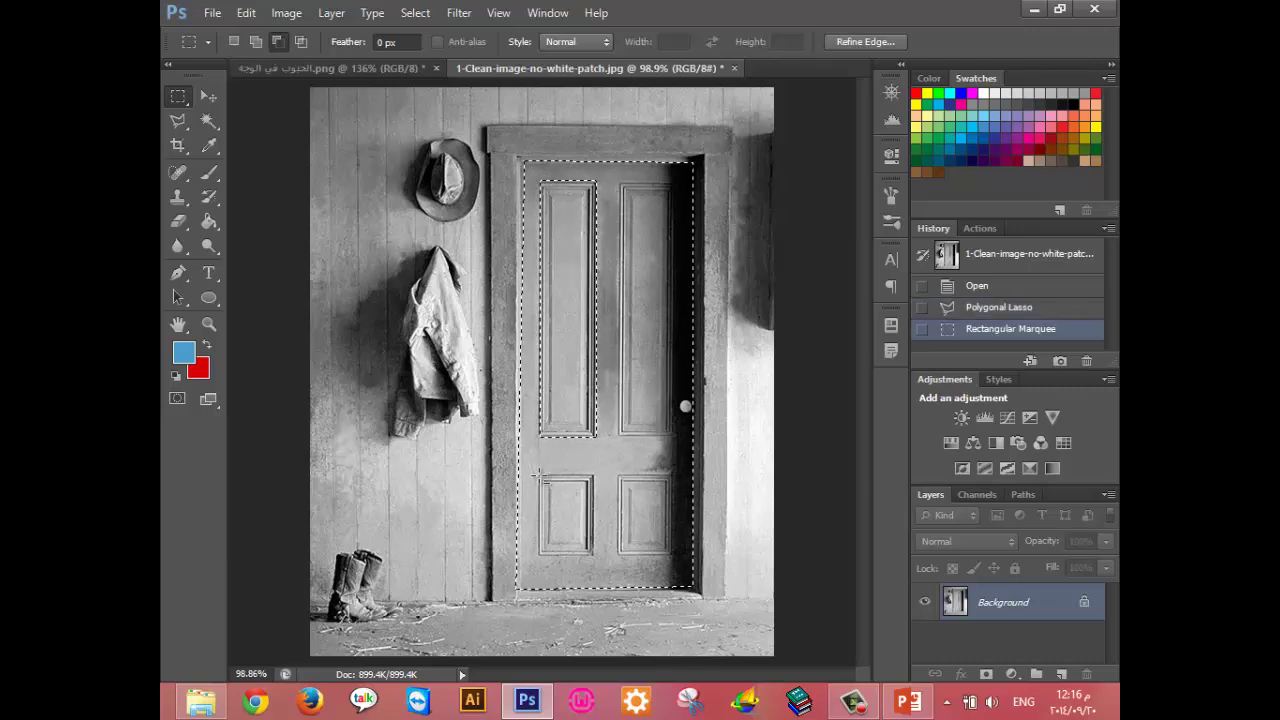
pyautogui.moveTo(539, 476); pyautogui.dragTo(592, 556)
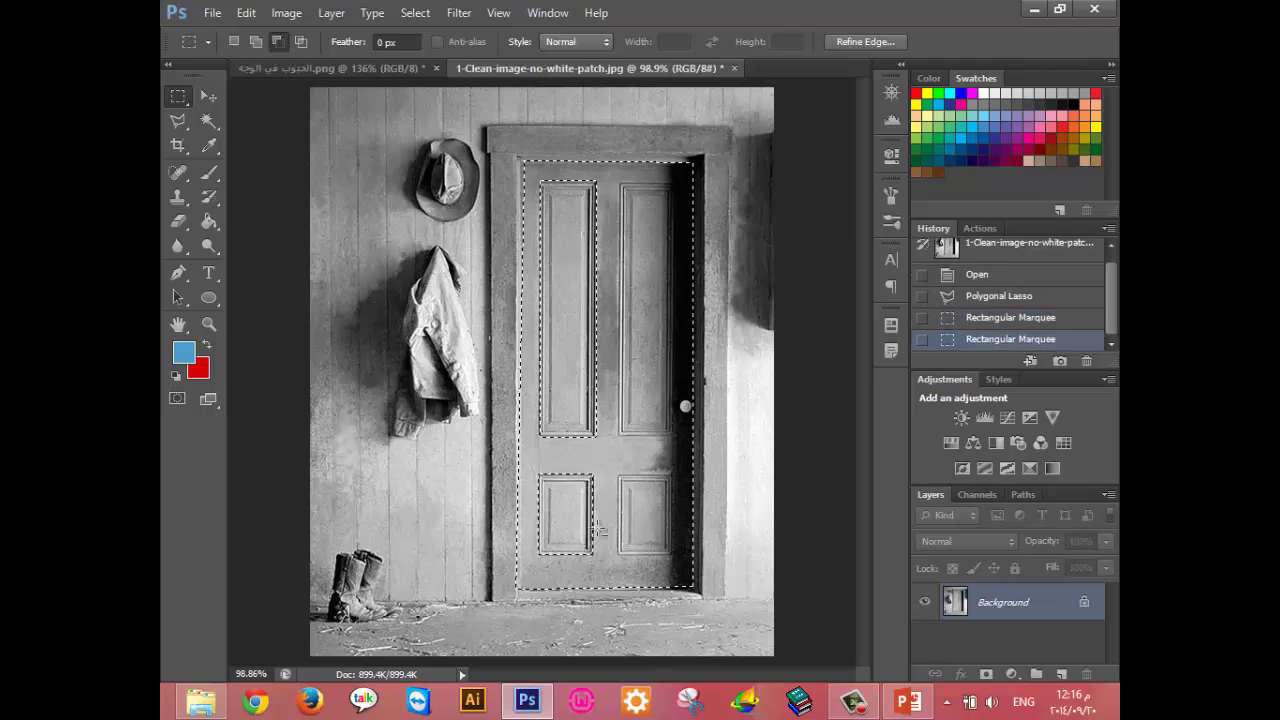
pyautogui.moveTo(621, 184)
pyautogui.mouseDown()
pyautogui.moveTo(654, 294)
pyautogui.moveTo(668, 434)
pyautogui.mouseUp()
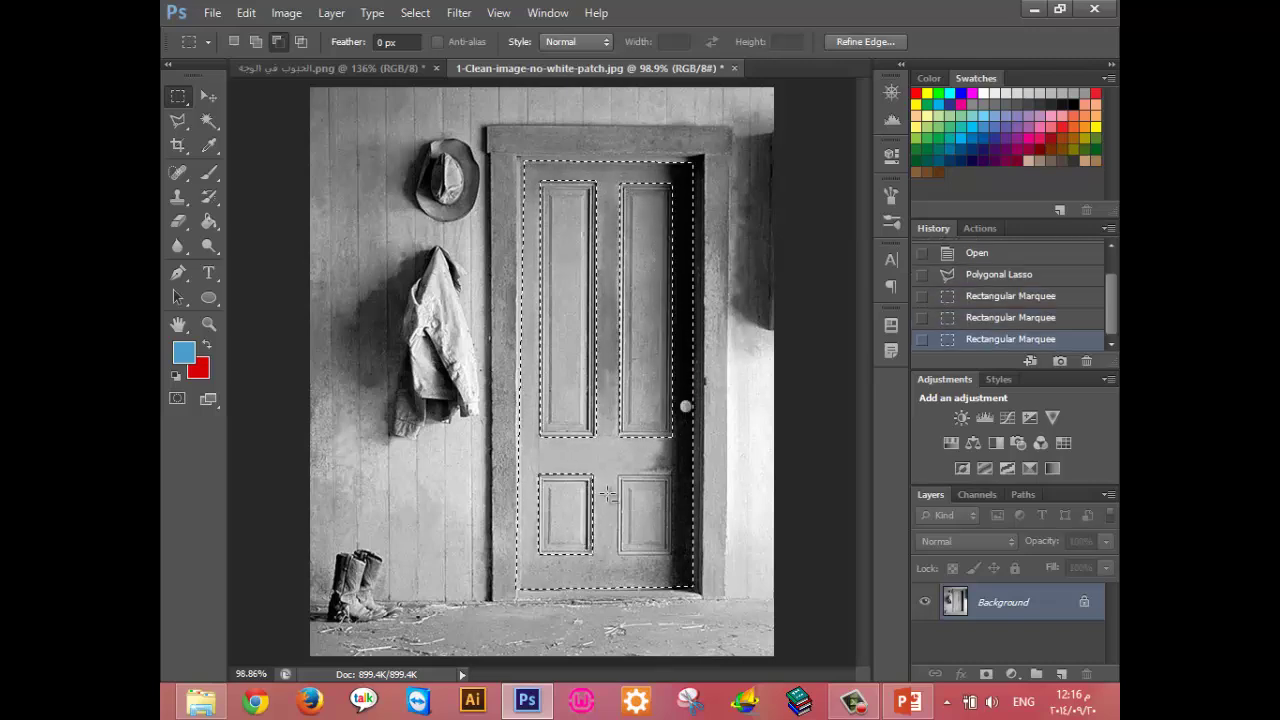
pyautogui.moveTo(618, 475); pyautogui.dragTo(671, 552)
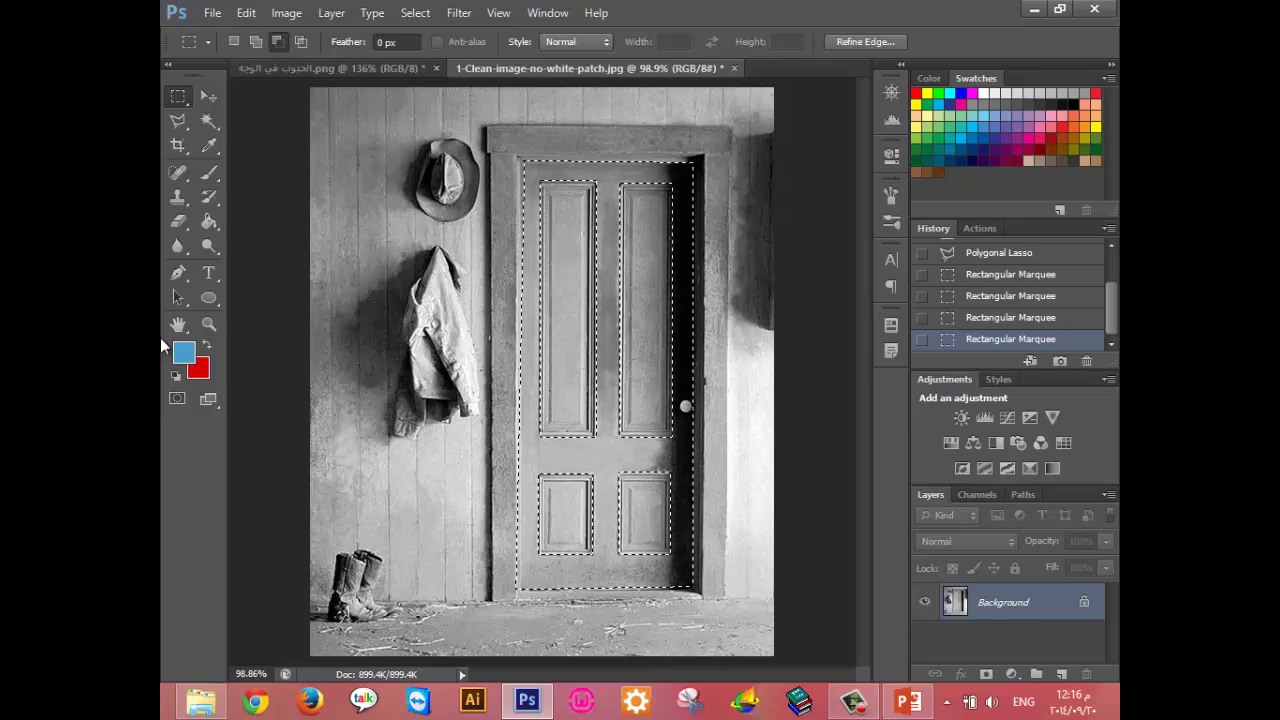
pyautogui.click(209, 221)
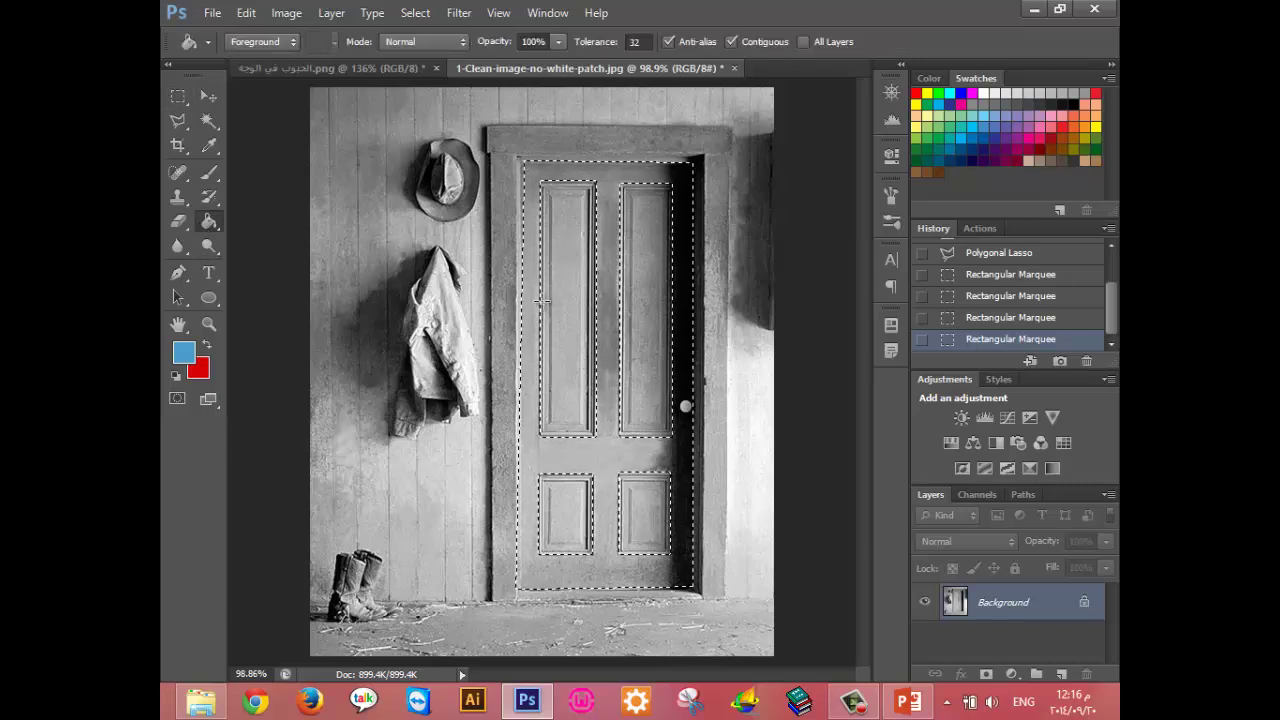
# Try blue Paint Bucket fills on the door surface, then undo them.
pyautogui.click(531, 298)
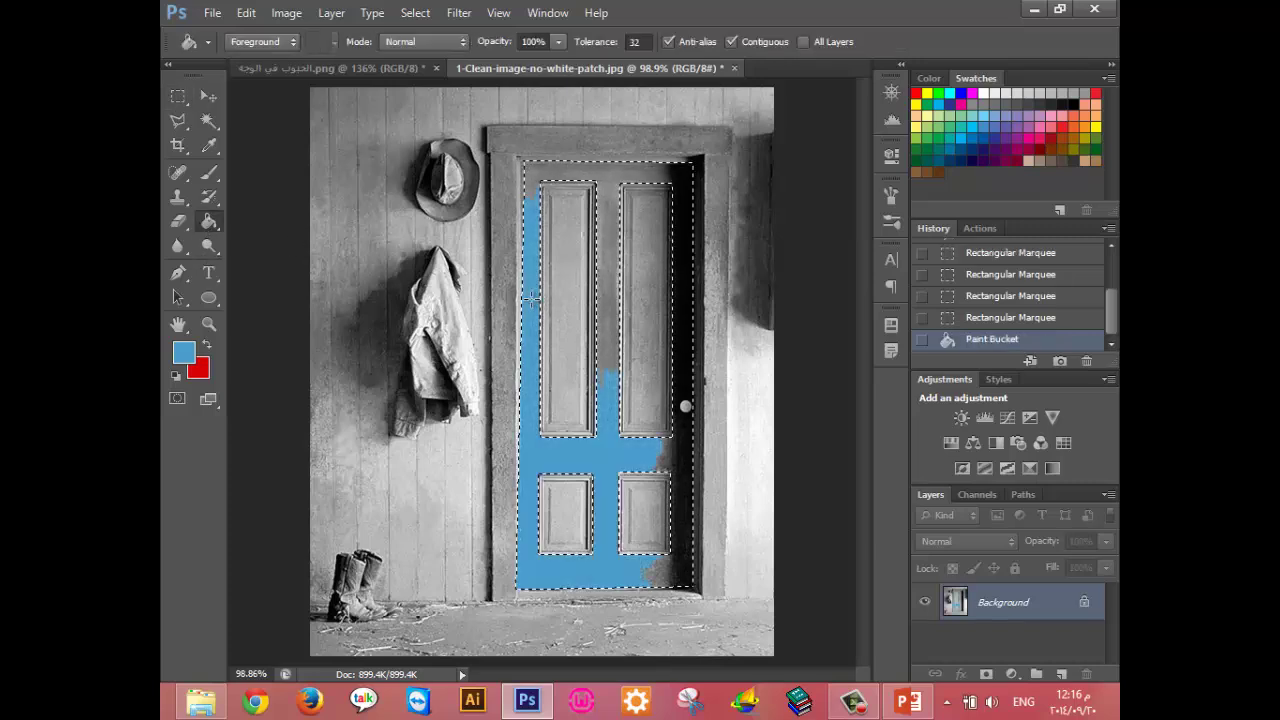
pyautogui.click(605, 288)
pyautogui.click(674, 320)
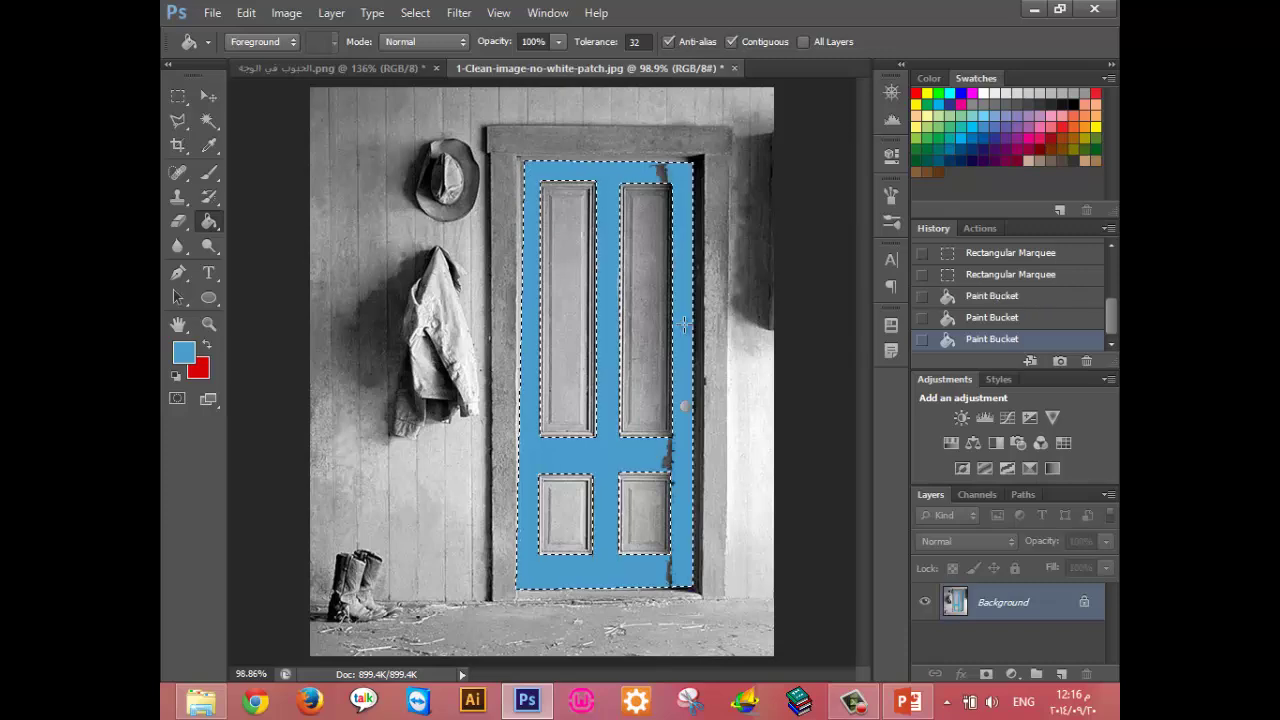
pyautogui.hotkey('ctrl', 'z')
pyautogui.hotkey('ctrl', 'alt', 'z')
pyautogui.hotkey('ctrl', 'alt', 'z')
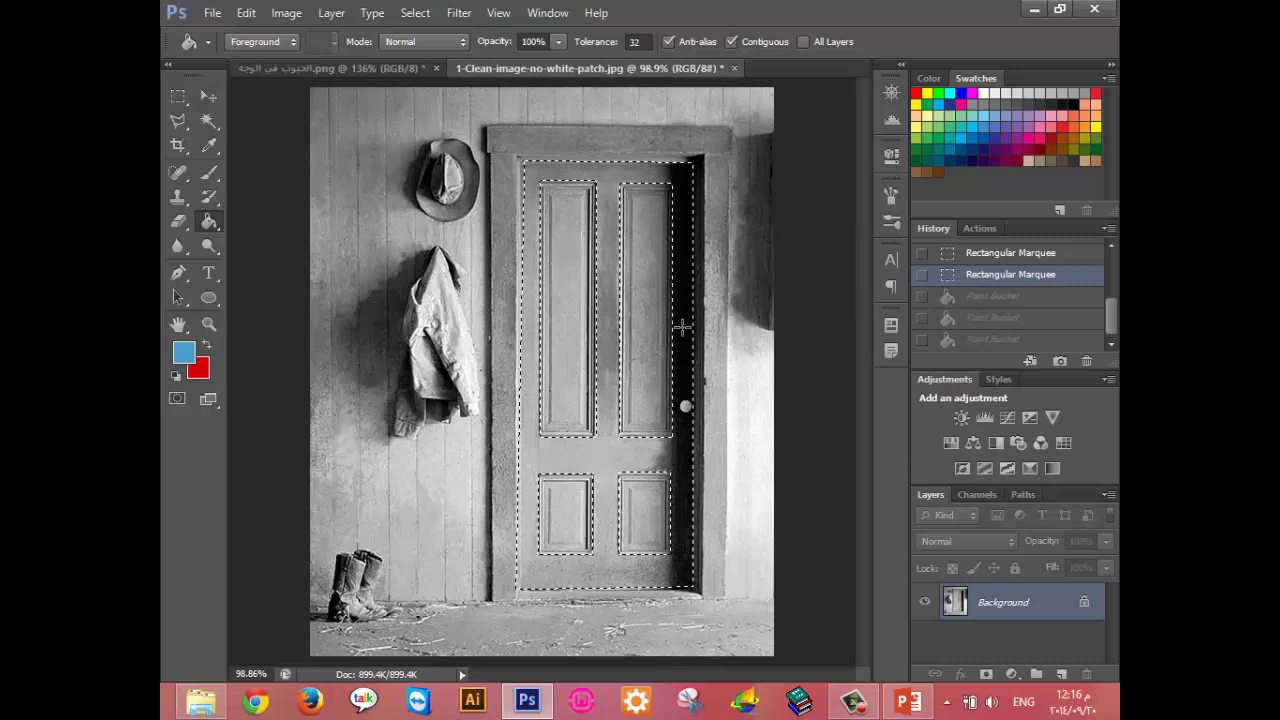
# Apply a Color Balance shifting the door toward yellow and red for a reddish-brown tint.
pyautogui.hotkey('ctrl', 'b')
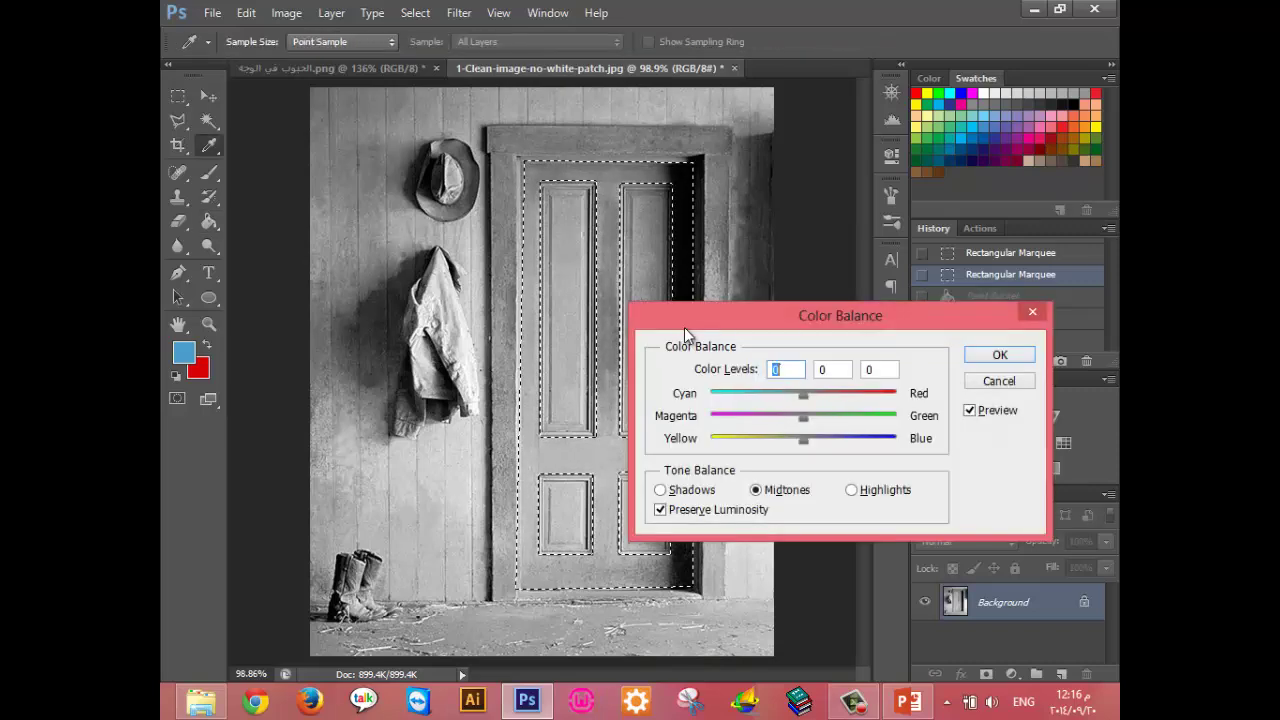
pyautogui.moveTo(793, 238); pyautogui.dragTo(925, 264)
pyautogui.click(939, 343)
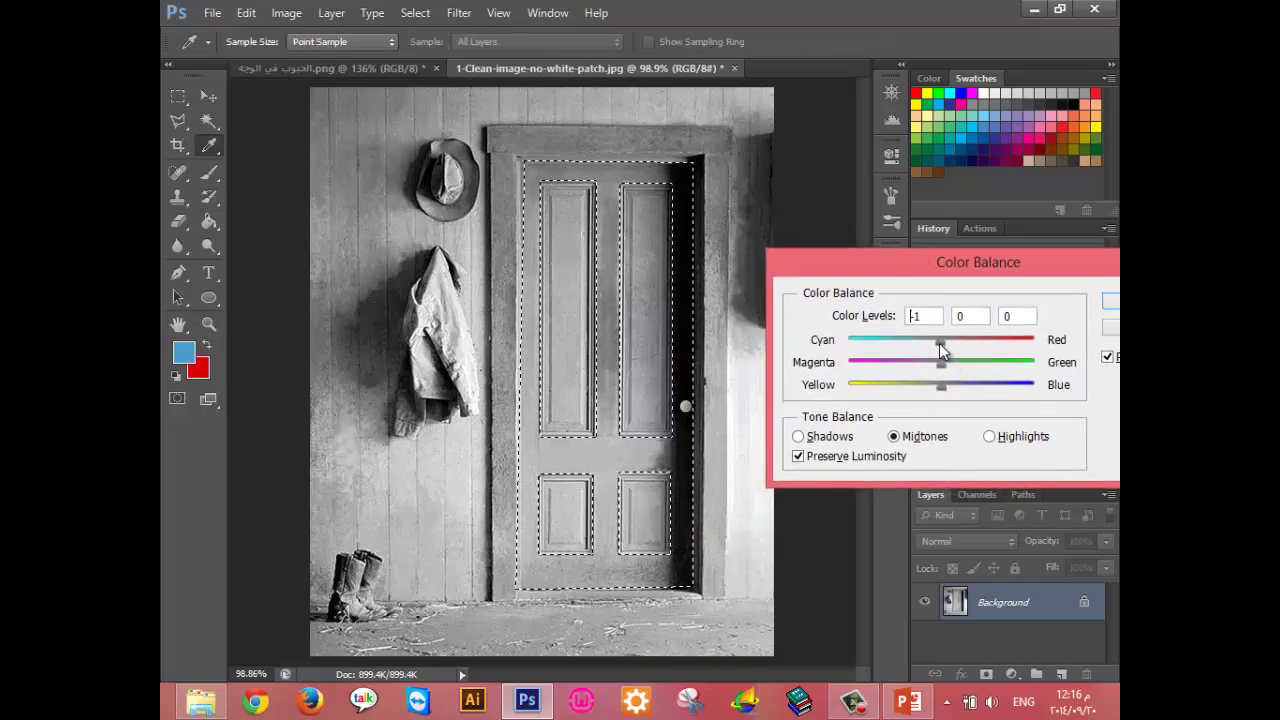
pyautogui.moveTo(944, 391); pyautogui.dragTo(848, 393)
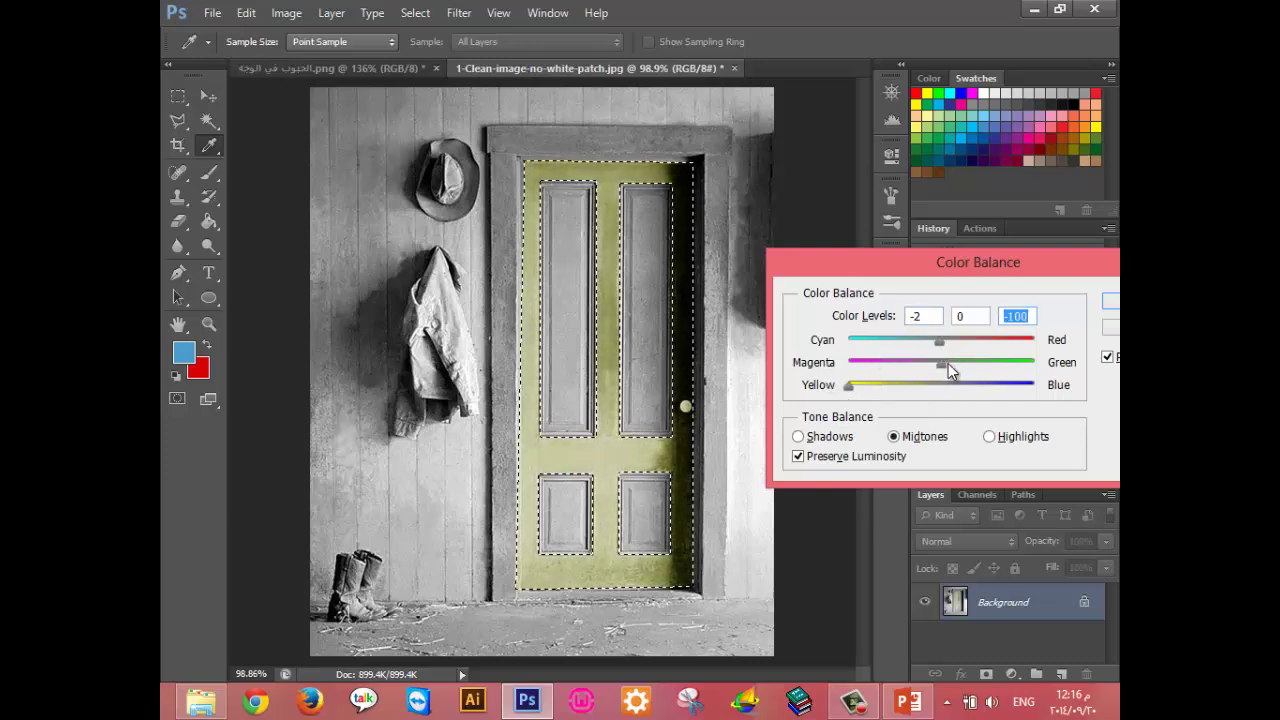
pyautogui.moveTo(1016, 366)
pyautogui.mouseDown()
pyautogui.moveTo(879, 366)
pyautogui.moveTo(900, 365)
pyautogui.mouseUp()
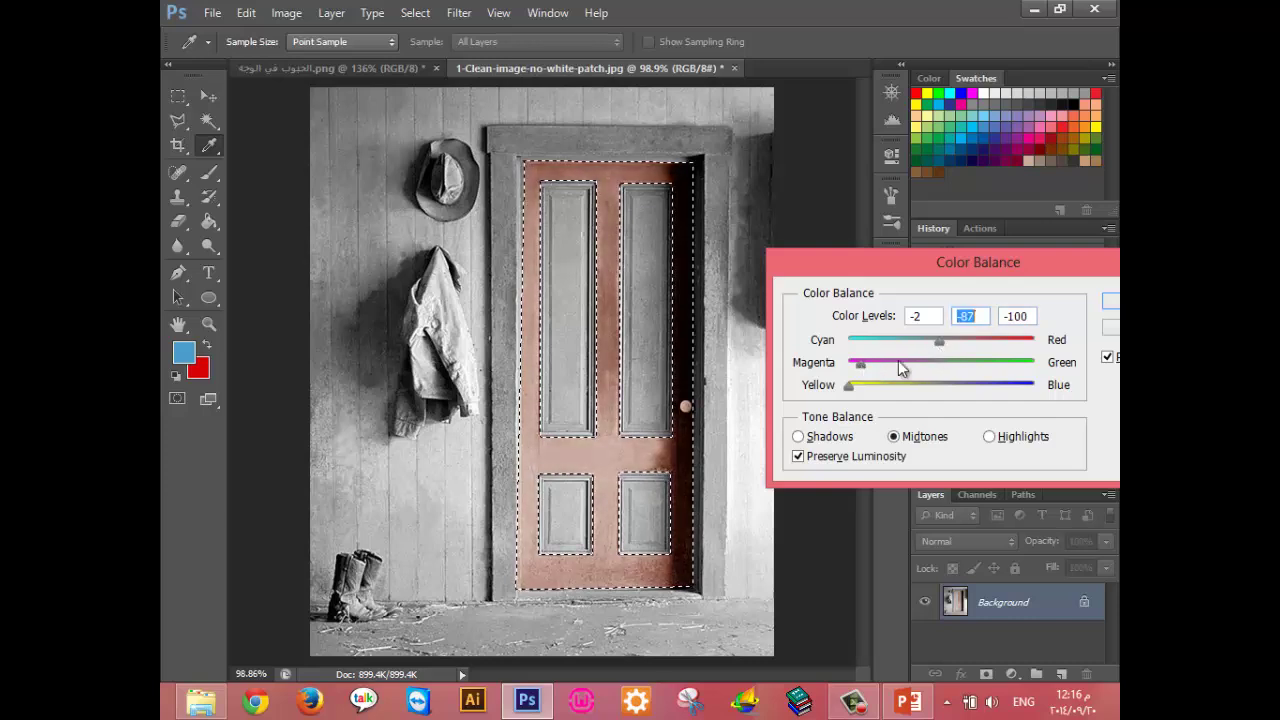
pyautogui.click(1108, 302)
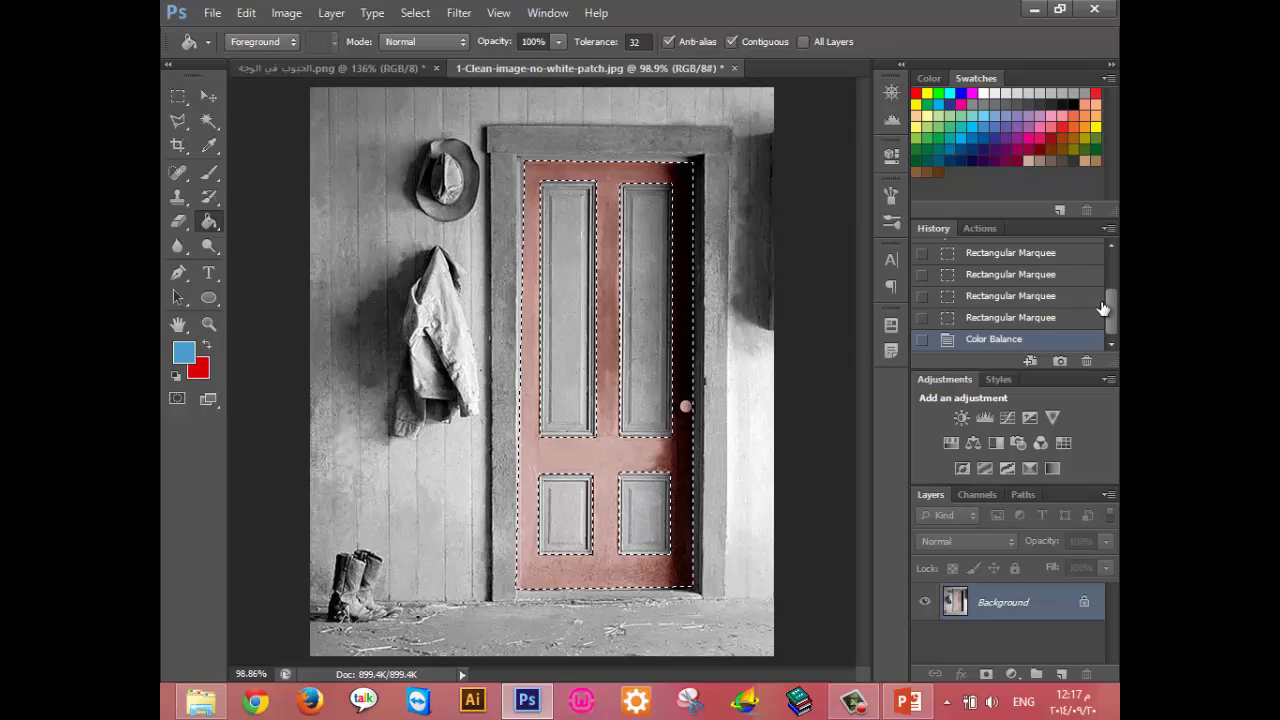
# Trace around the hat with the Magnetic Lasso, then deselect.
pyautogui.rightClick(170, 121)
pyautogui.click(250, 158)
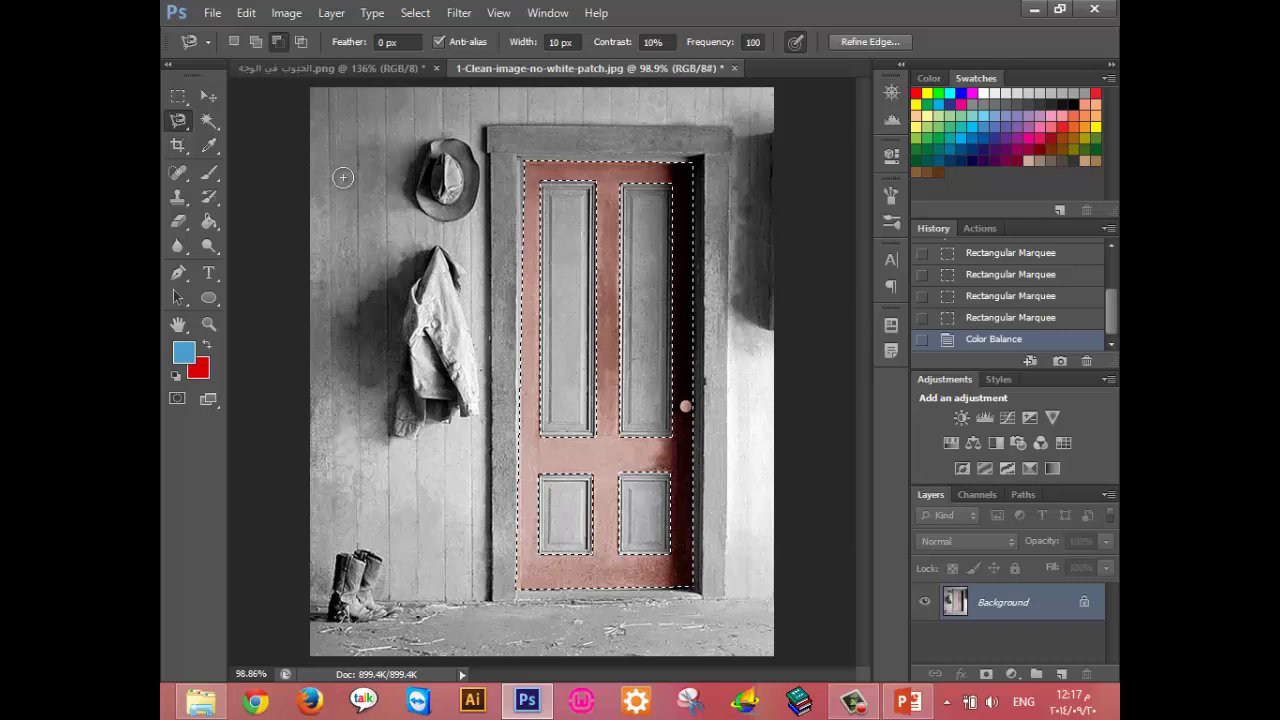
pyautogui.click(417, 197)
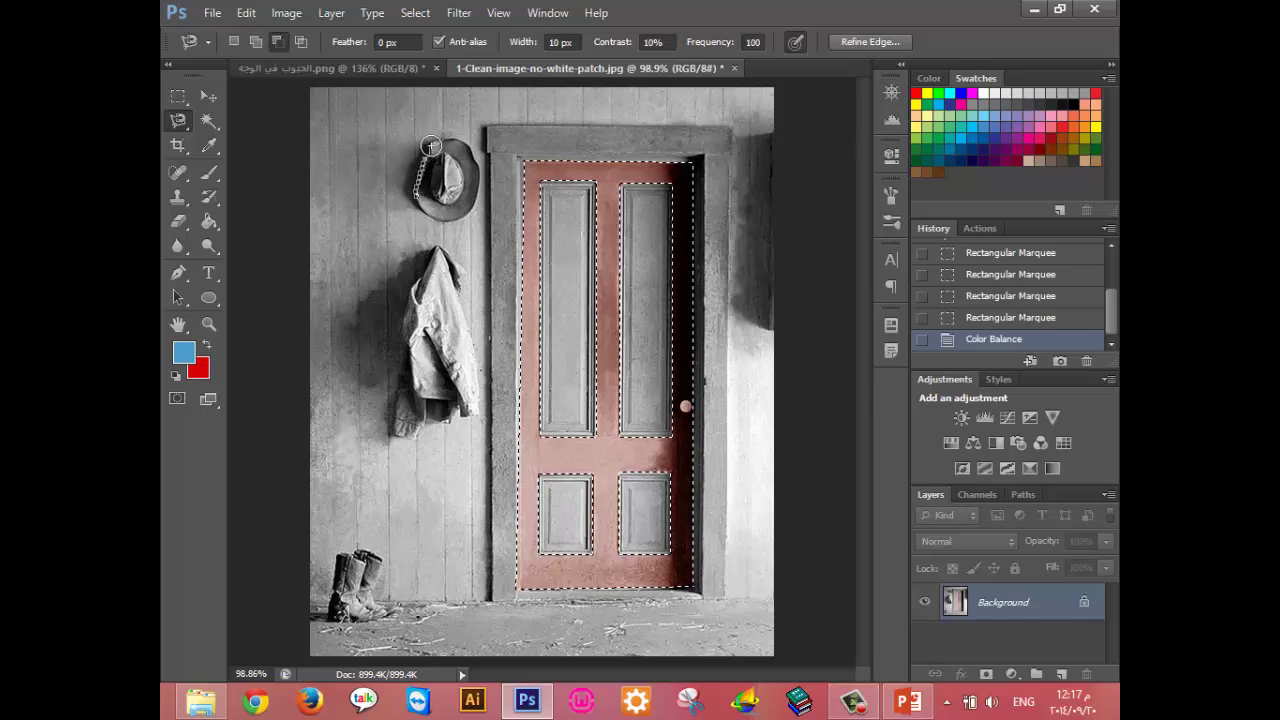
pyautogui.doubleClick(475, 160)
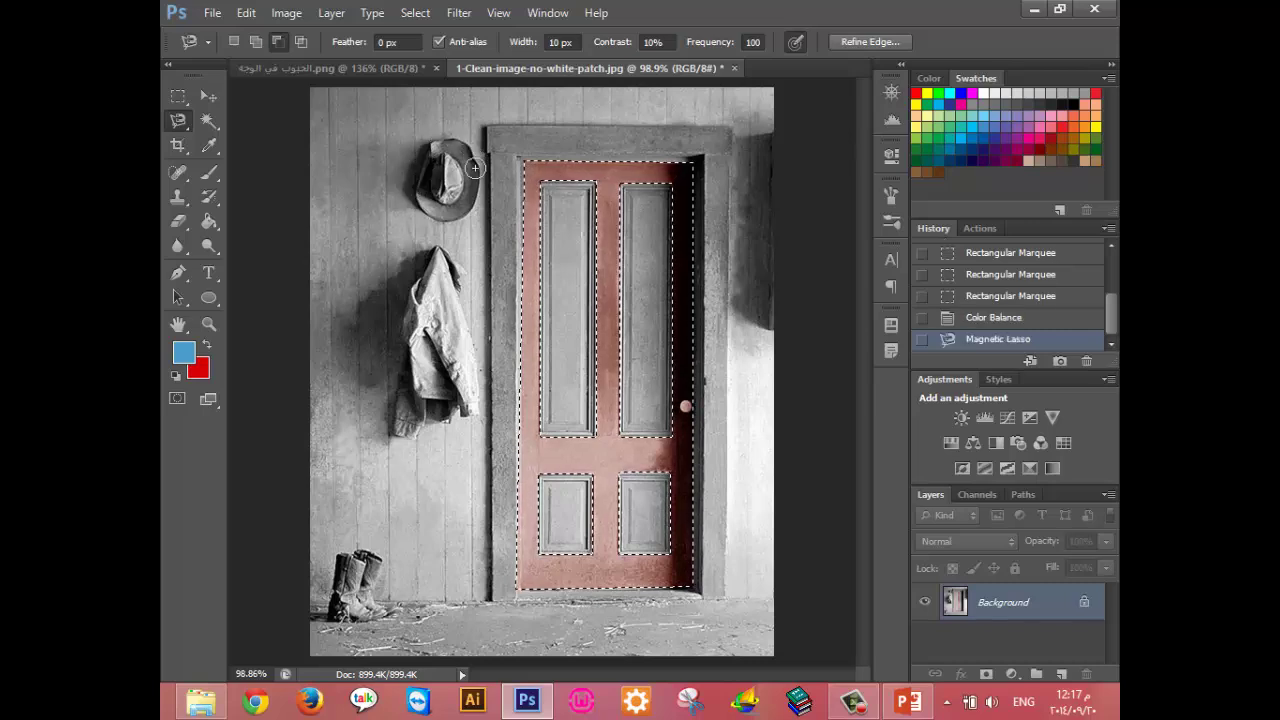
pyautogui.hotkey('ctrl', 'd')
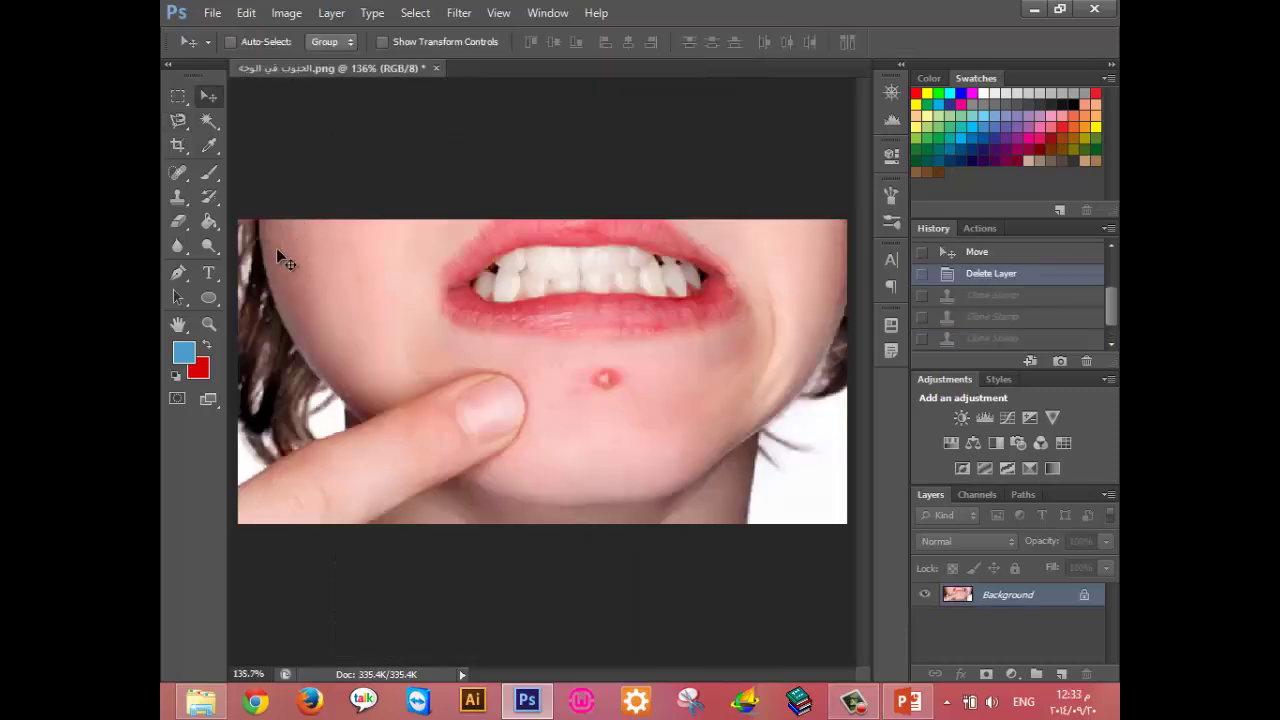
# Switch from the Clone Stamp to the Healing Brush Tool, dismissing the missing-source warning.
pyautogui.click(182, 200)
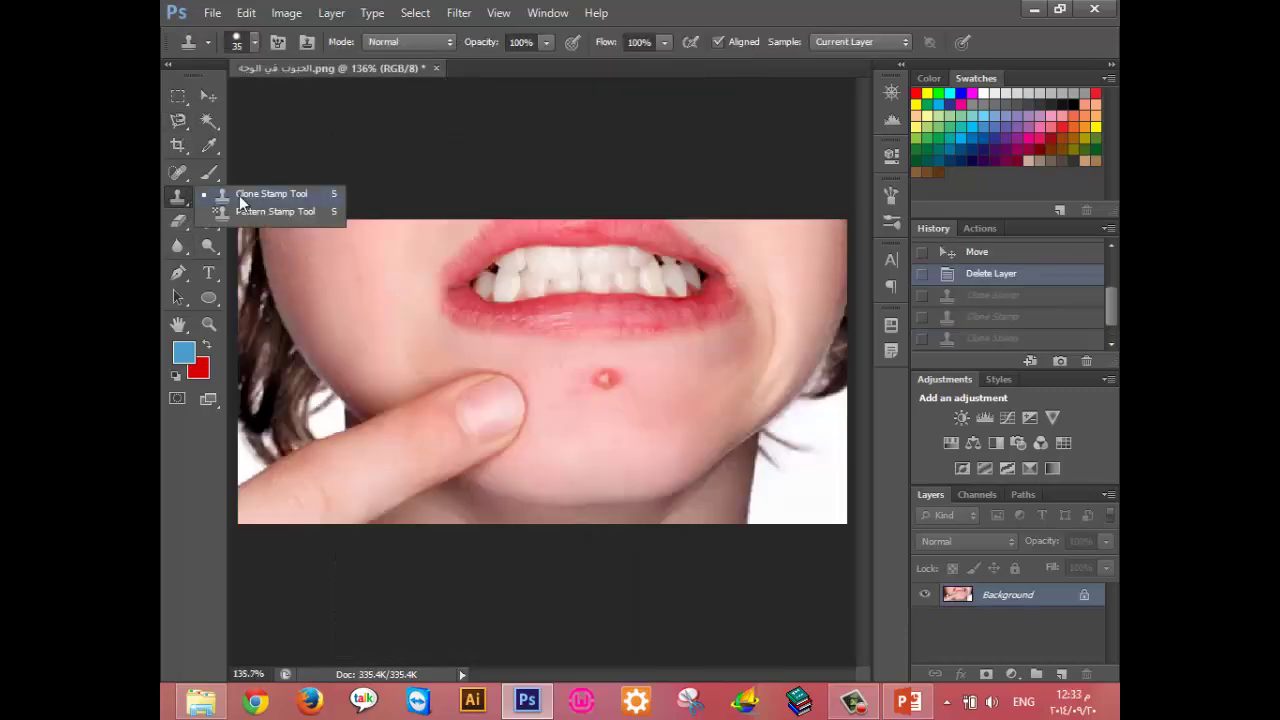
pyautogui.click(239, 195)
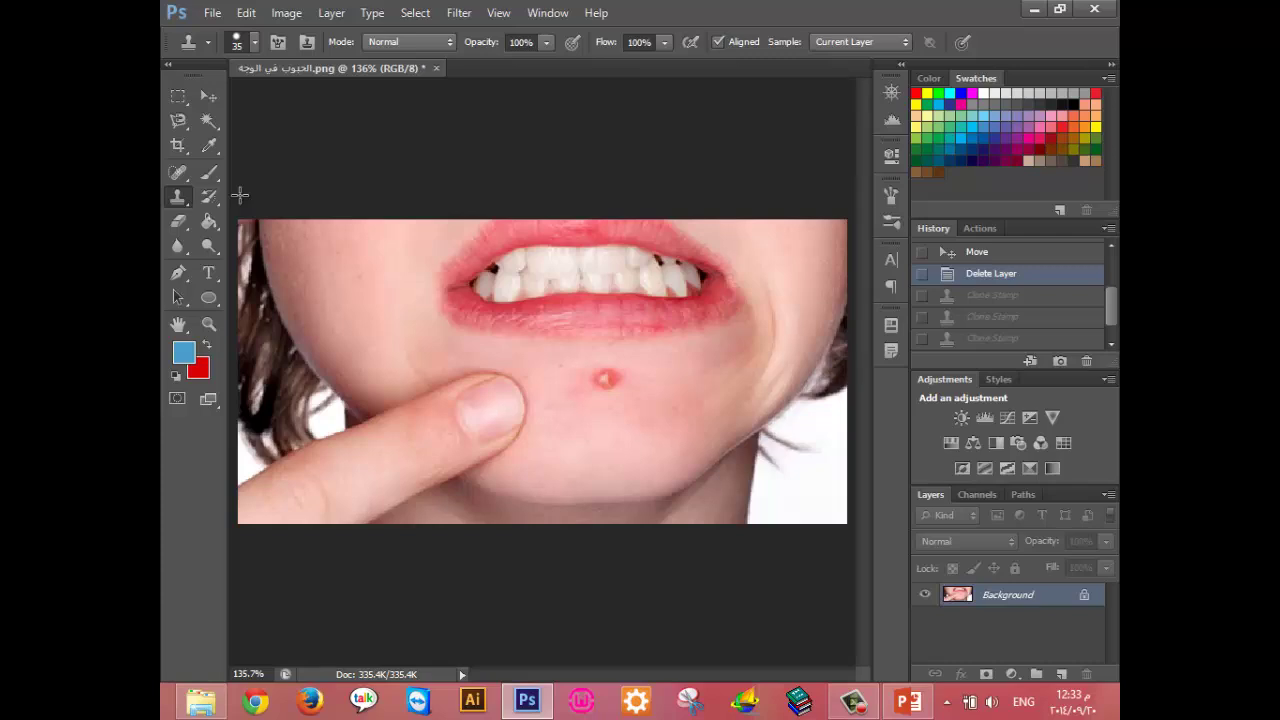
pyautogui.click(181, 173)
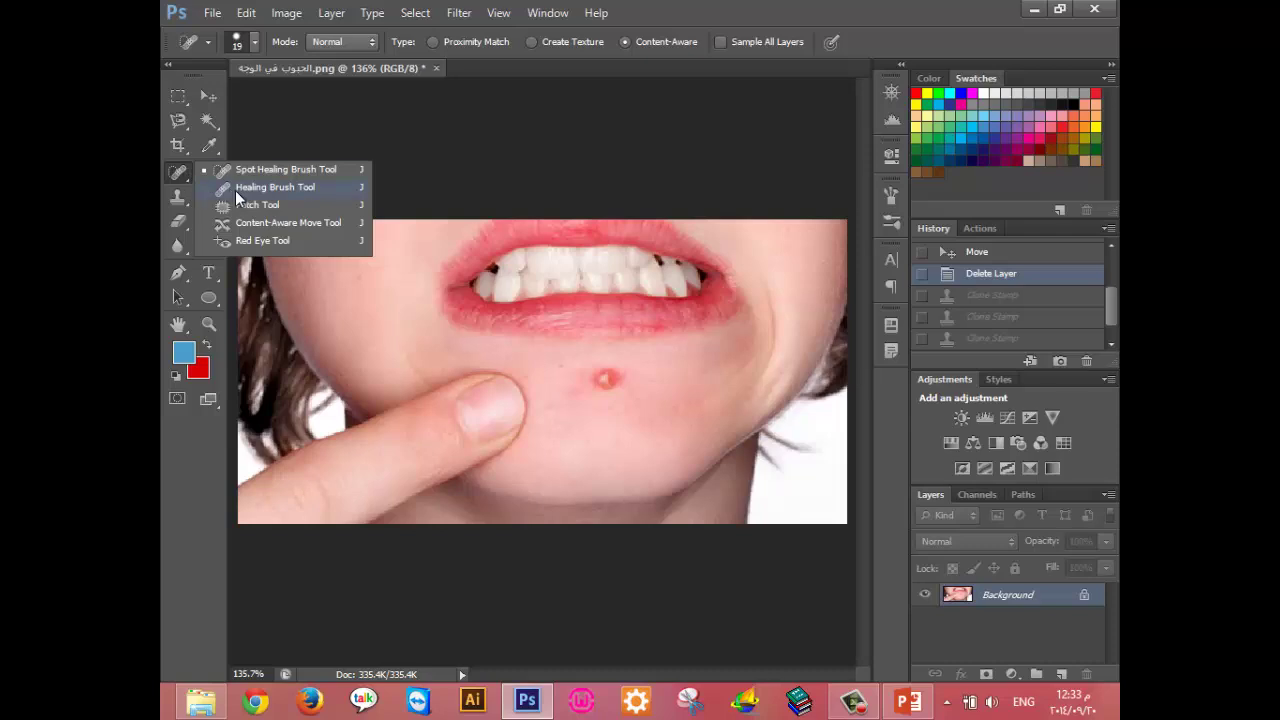
pyautogui.click(237, 190)
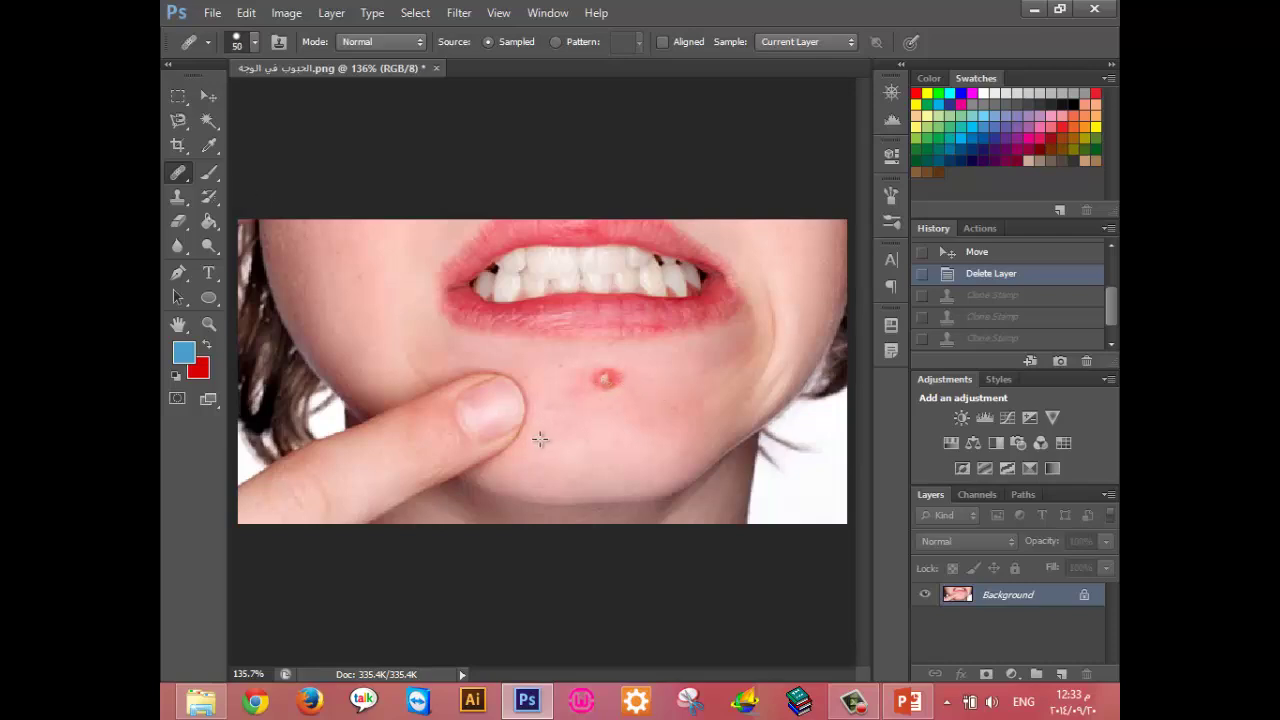
pyautogui.click(605, 377)
pyautogui.click(630, 280)
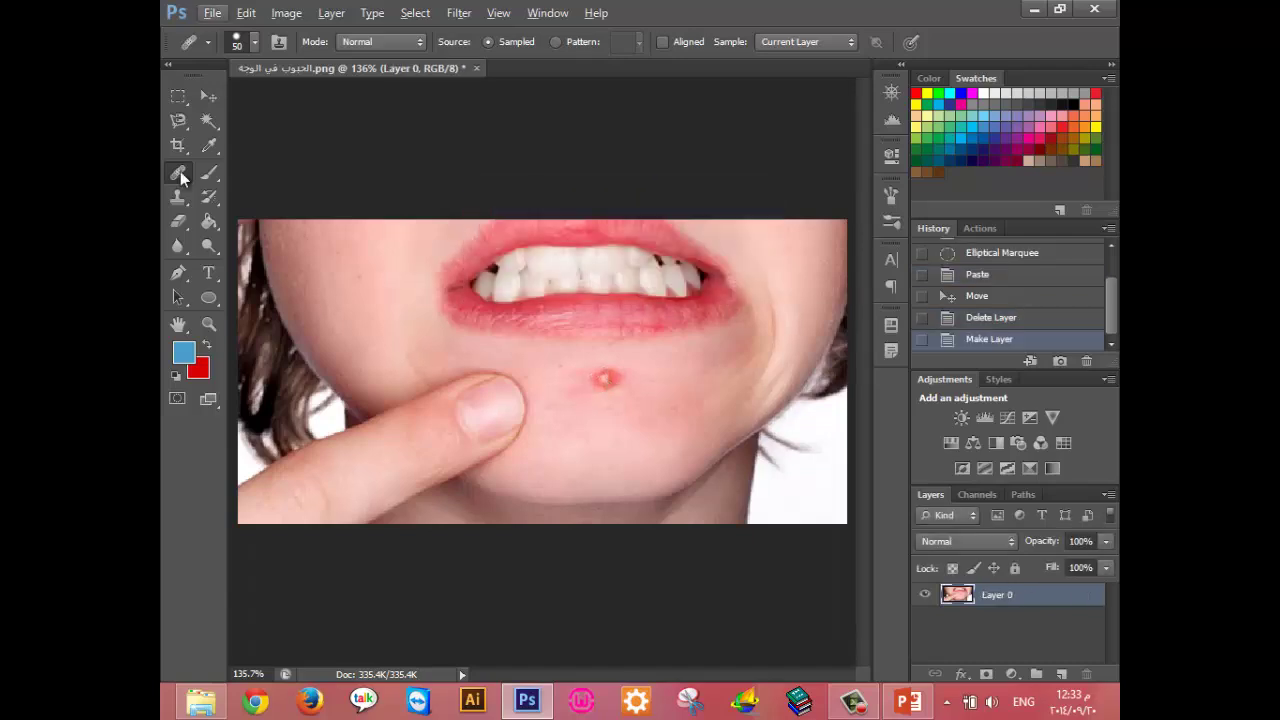
pyautogui.rightClick(180, 171)
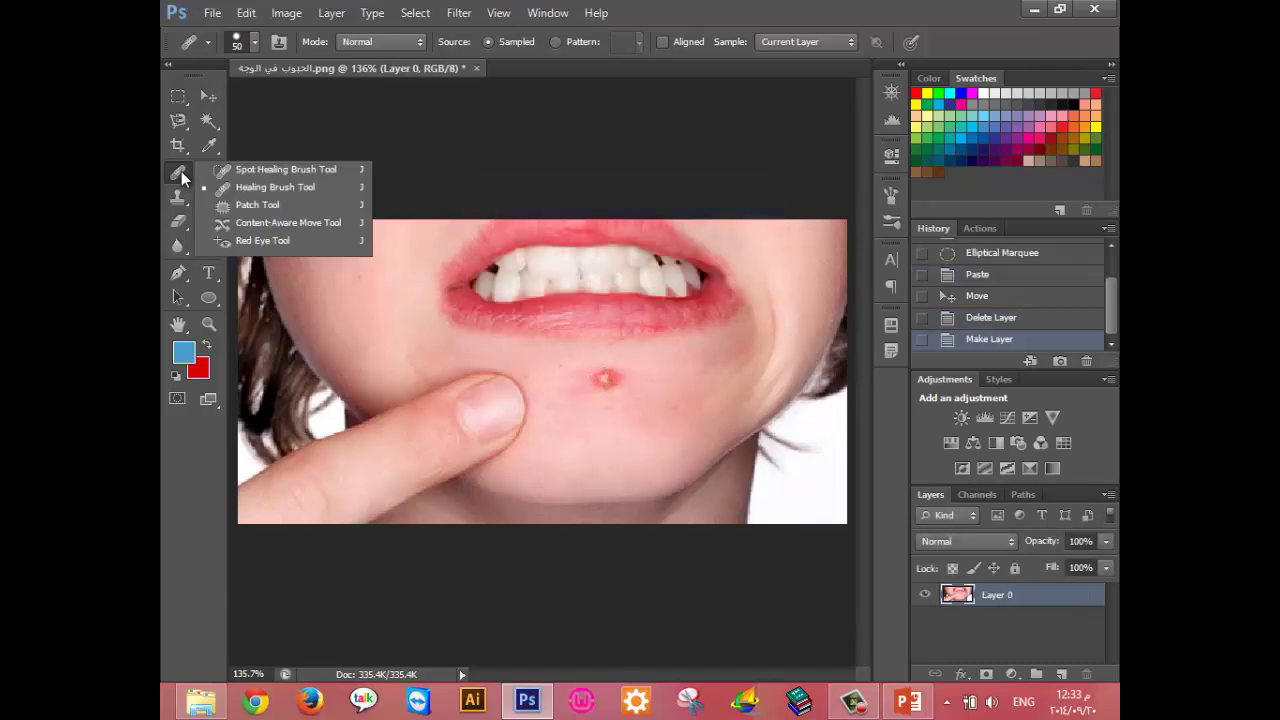
pyautogui.click(260, 189)
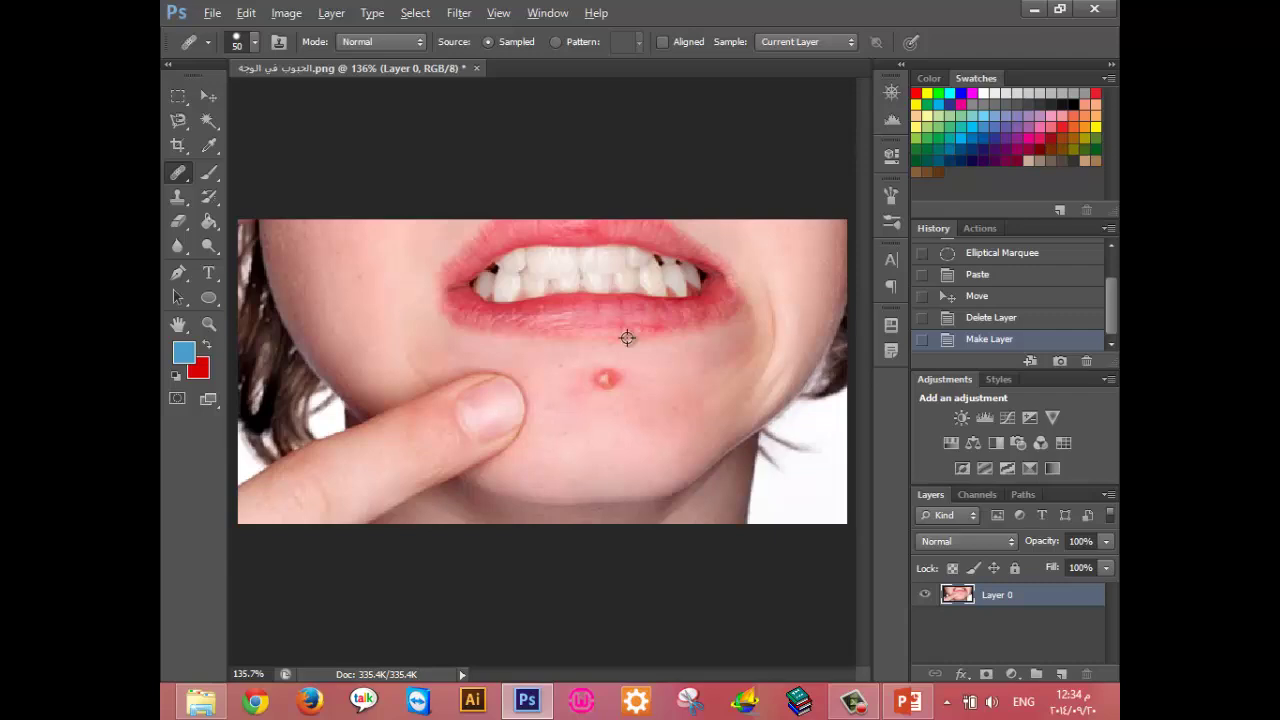
# Sample clean cheek skin, adjust the brush size and heal a patch near the lip corner.
pyautogui.keyDown('alt'); pyautogui.click(798, 250); pyautogui.keyUp('alt')
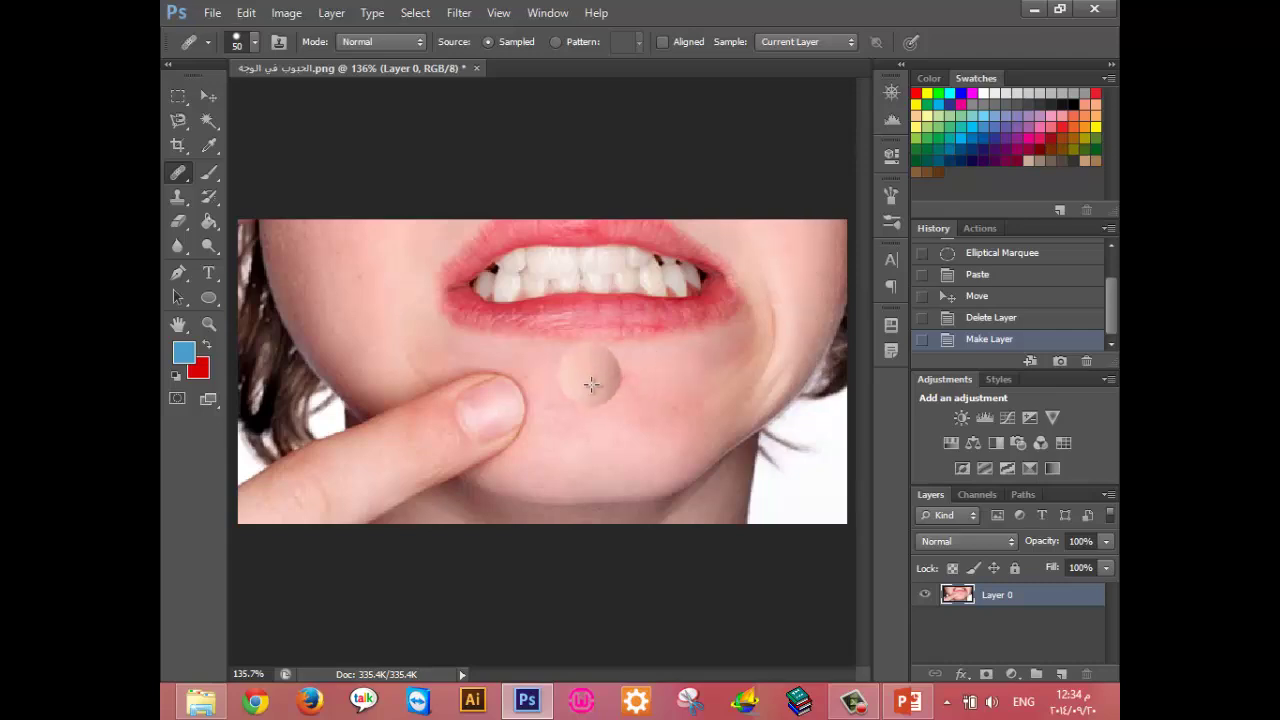
pyautogui.click(608, 388)
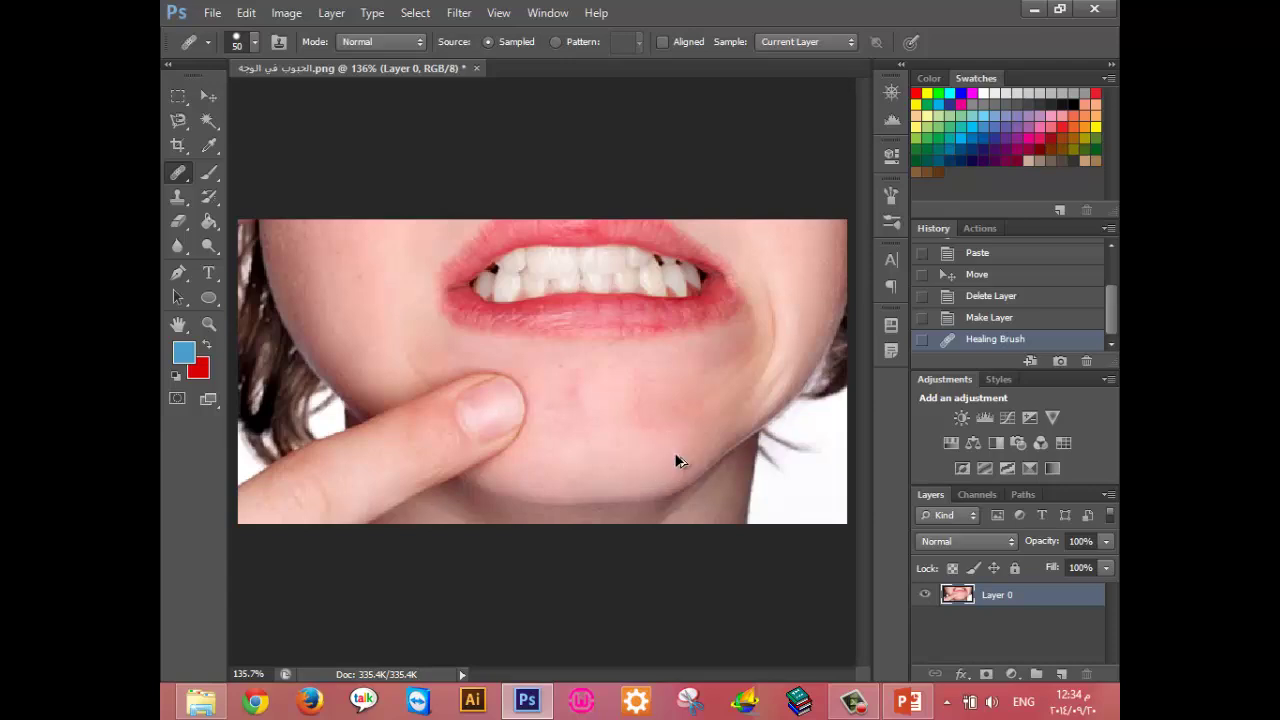
pyautogui.hotkey('ctrl', 'z')
pyautogui.press('[')
pyautogui.press('[')
pyautogui.press('[')
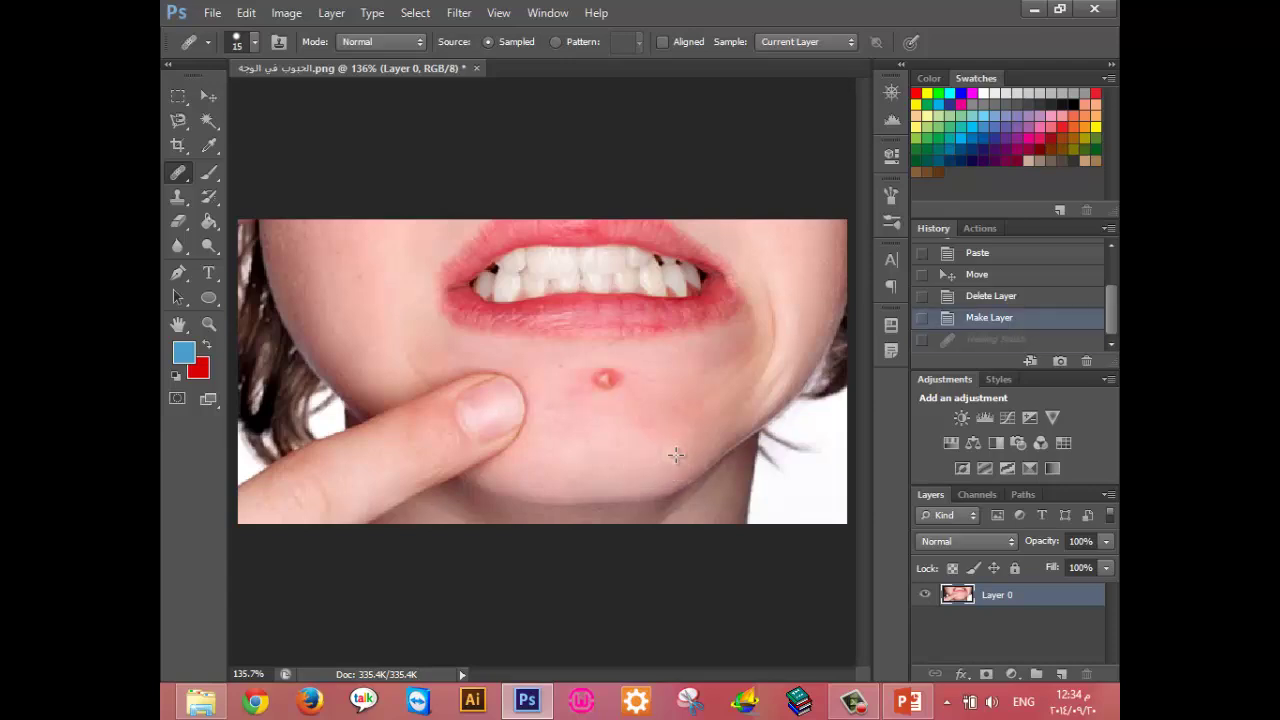
pyautogui.press(']')
pyautogui.click(764, 292)
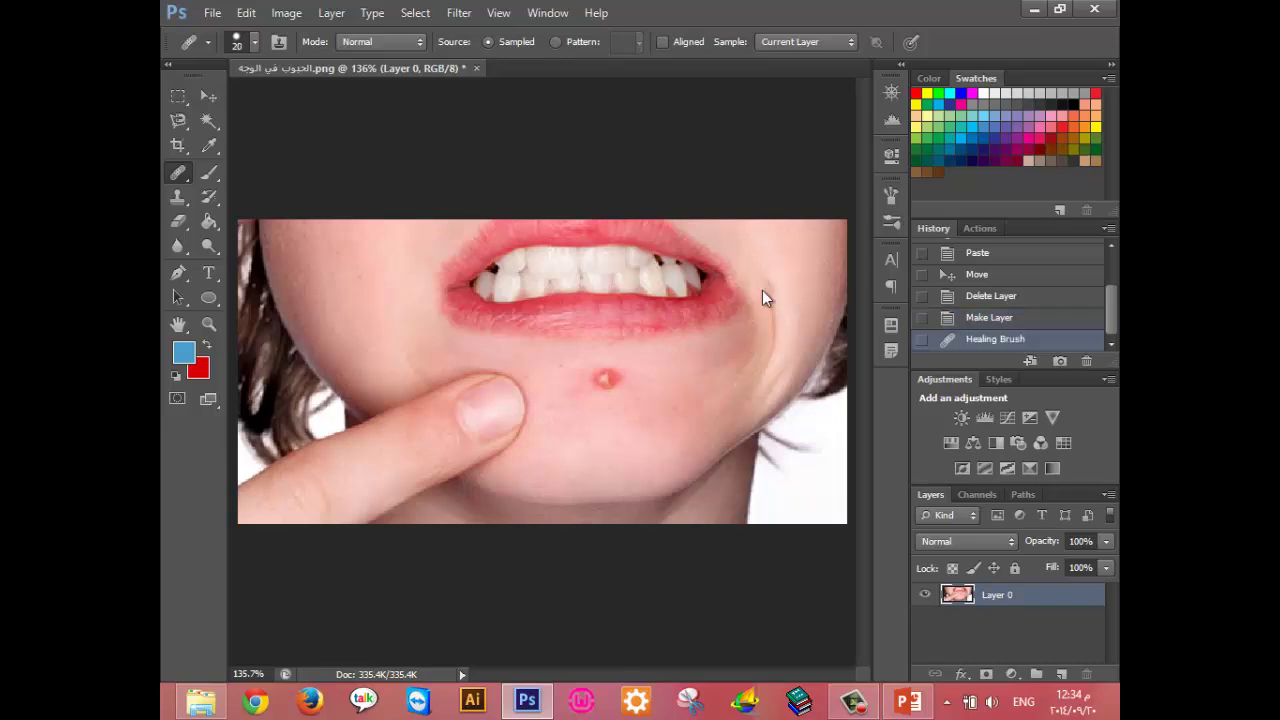
pyautogui.press(']')
pyautogui.press(']')
# Heal the chin pimple and the red blemish below it, then open the brick-wall photo.
pyautogui.click(606, 382)
pyautogui.click(610, 381)
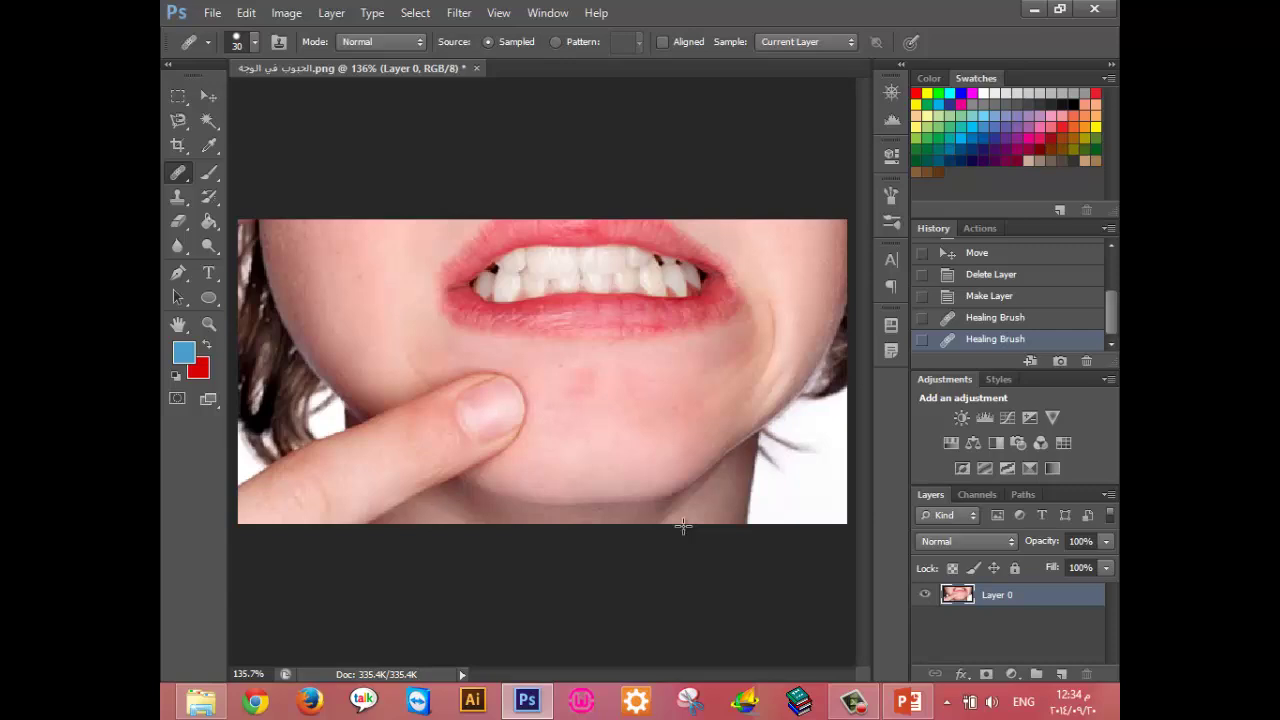
pyautogui.click(587, 384)
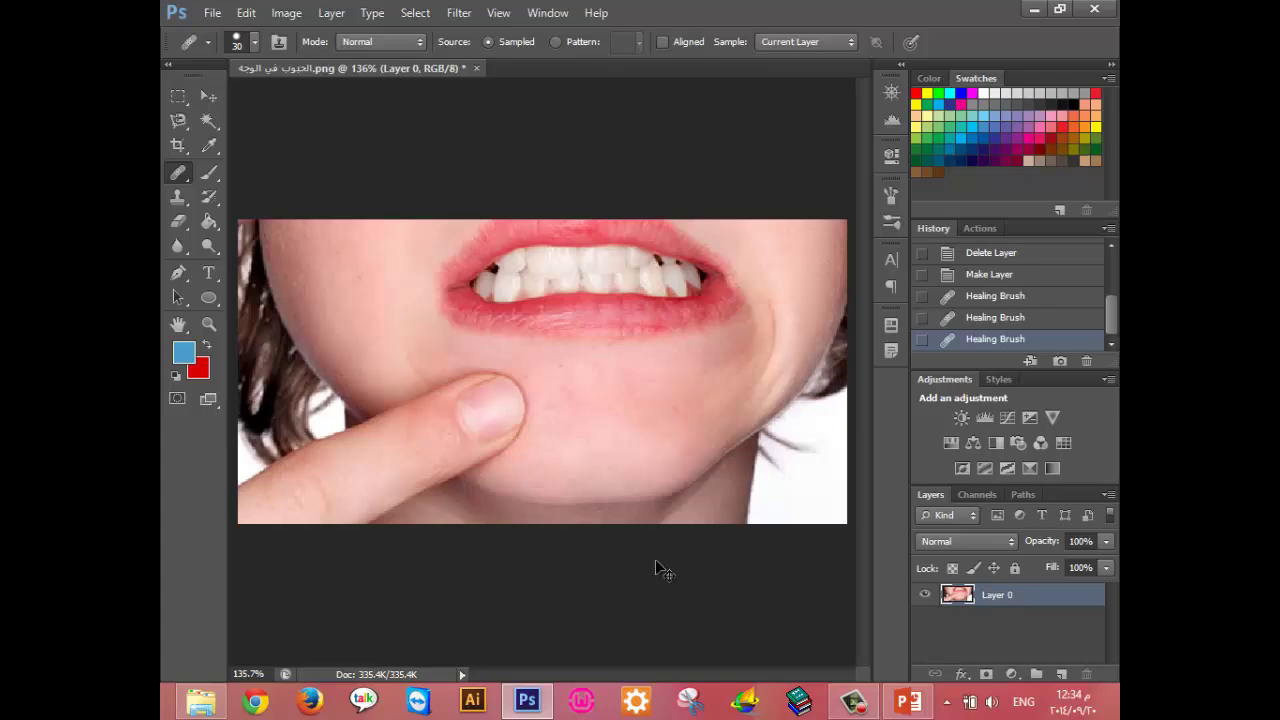
pyautogui.hotkey('ctrl', 'o')
pyautogui.doubleClick(680, 205)
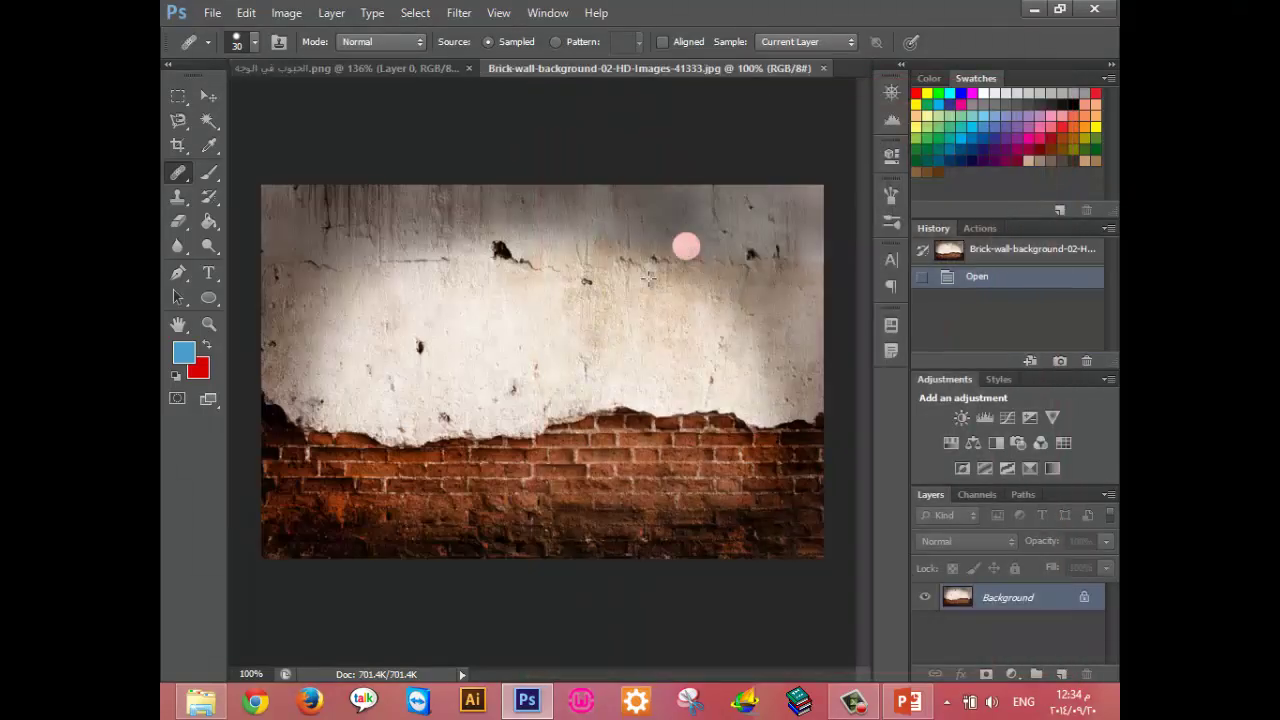
# Heal and clone-stamp spots on the plaster wall, undoing the failed dark-speck strokes.
pyautogui.keyDown('alt'); pyautogui.click(652, 340); pyautogui.keyUp('alt')
pyautogui.click(652, 338)
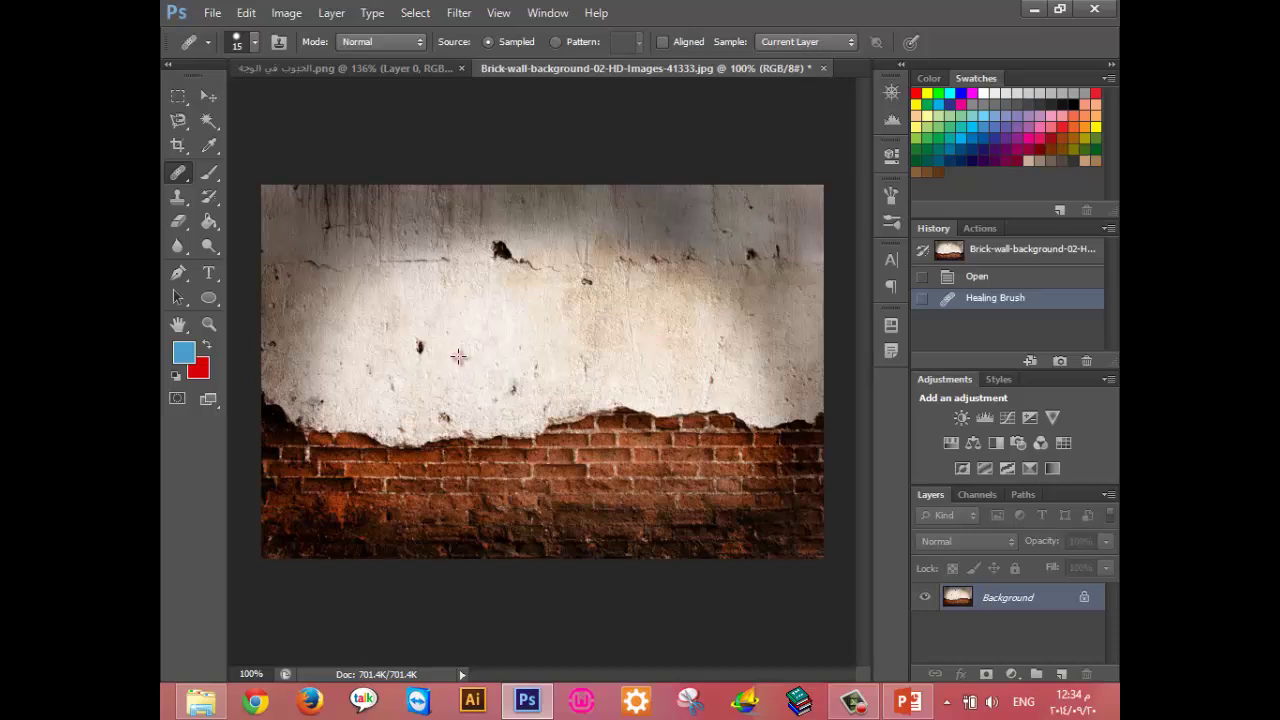
pyautogui.click(457, 355)
pyautogui.press(']')
pyautogui.press(']')
pyautogui.press(']')
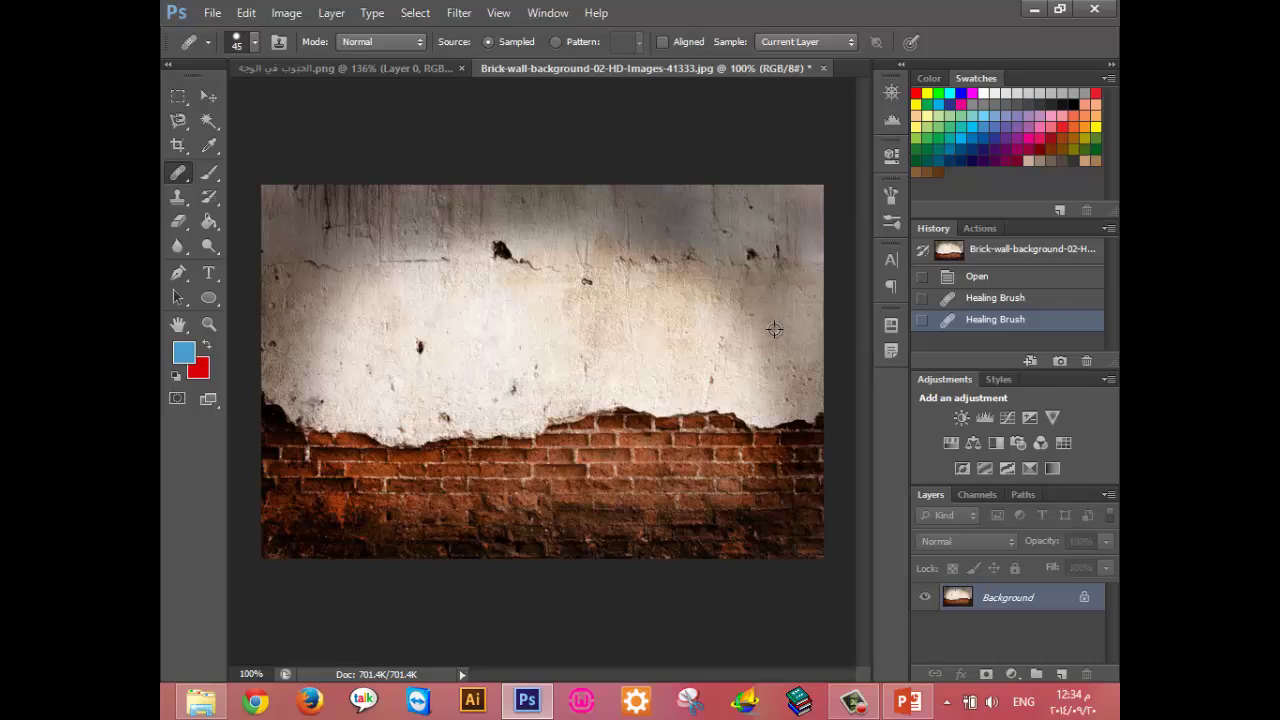
pyautogui.click(419, 347)
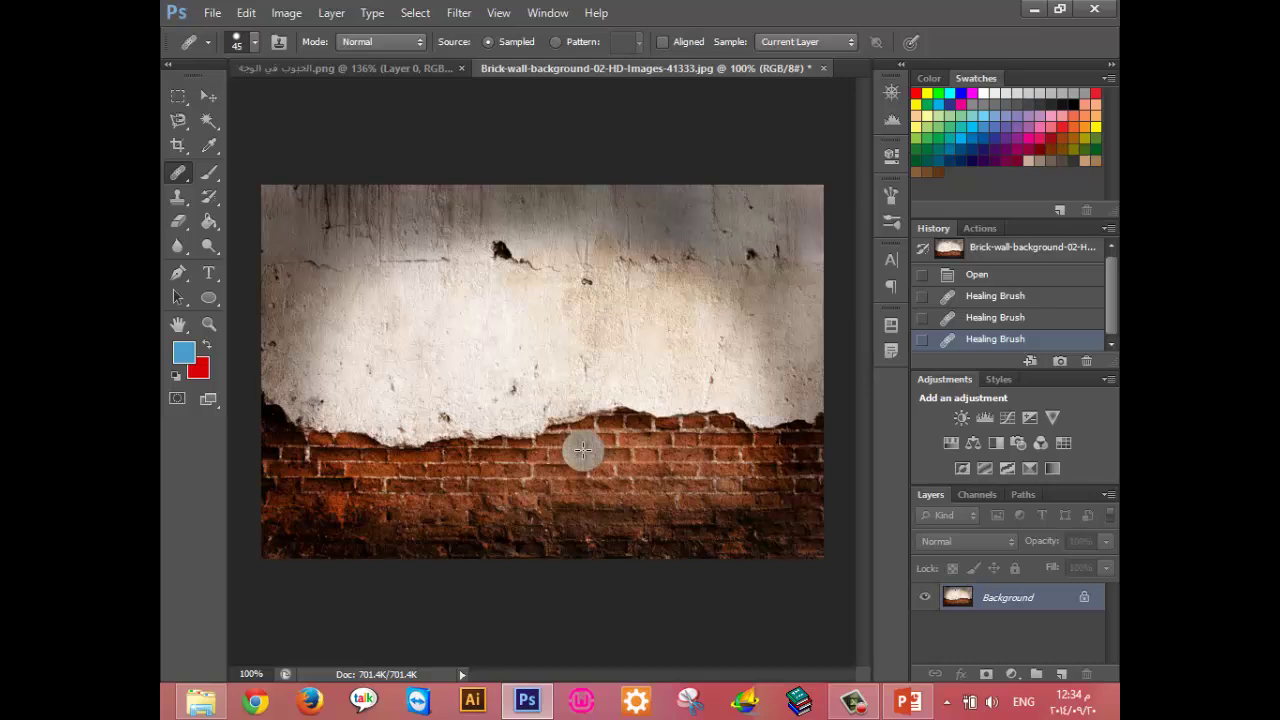
pyautogui.hotkey('ctrl', 'z')
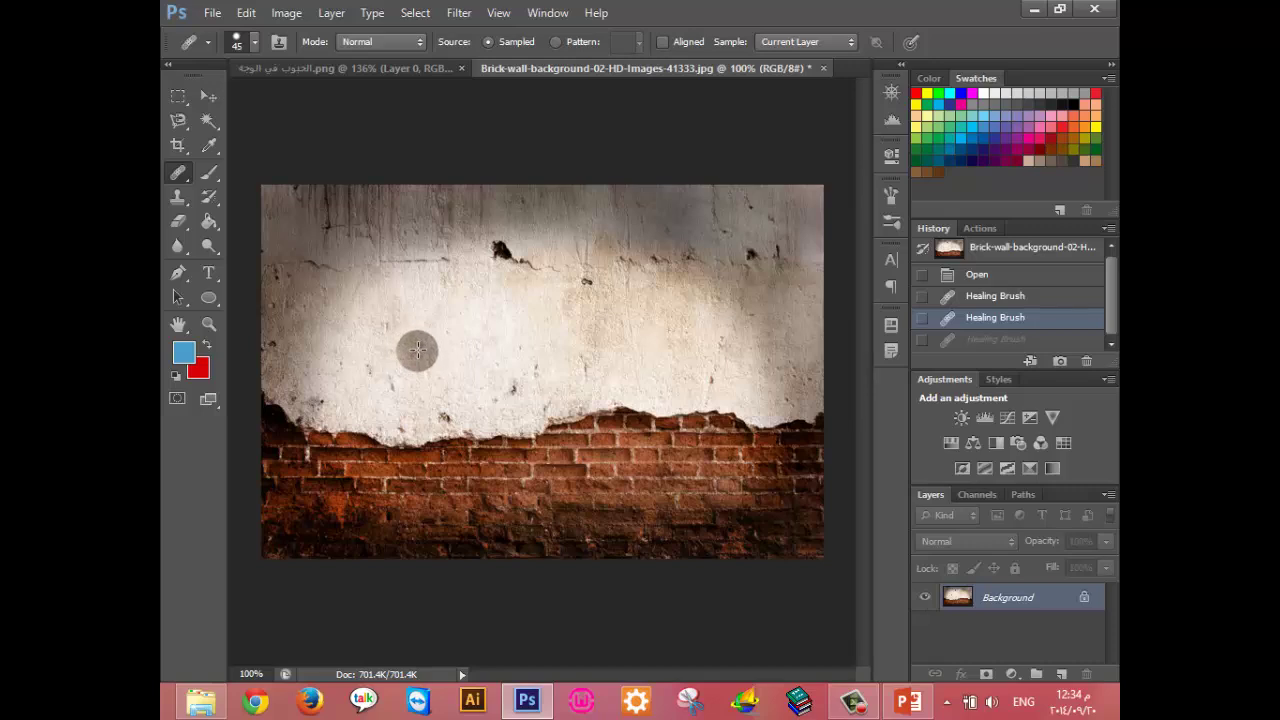
pyautogui.click(416, 347)
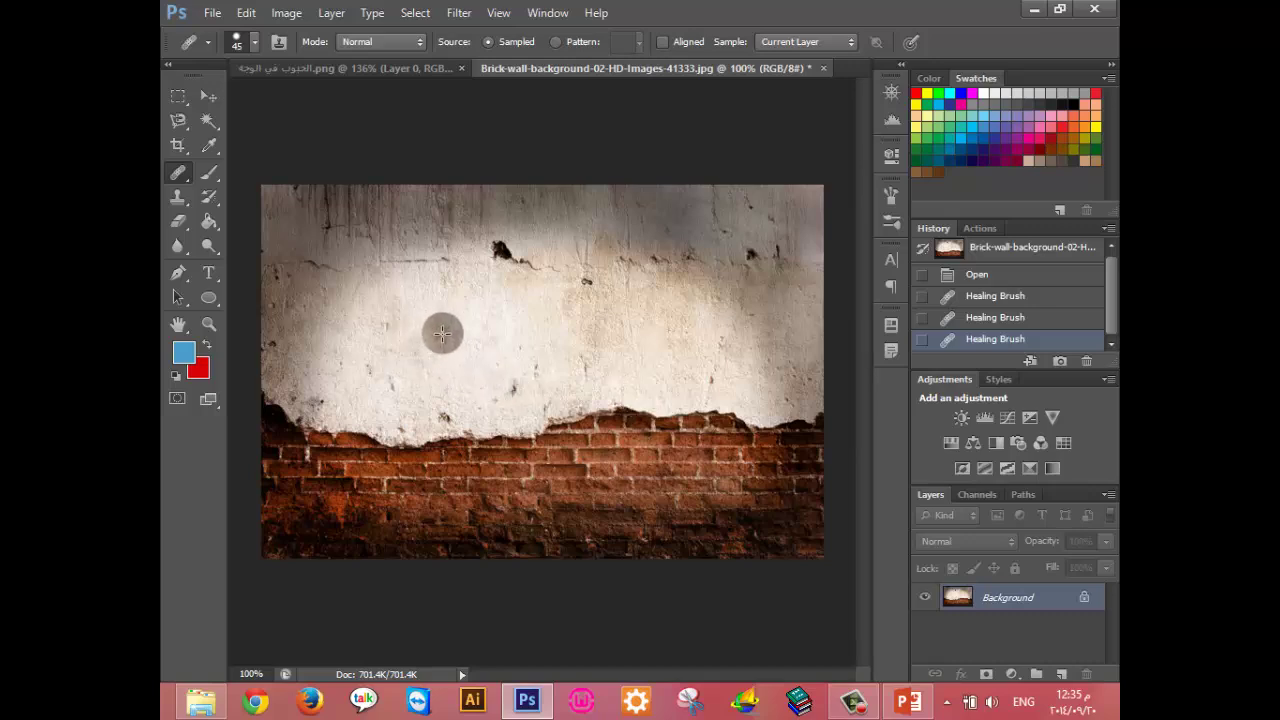
pyautogui.hotkey('ctrl', 'z')
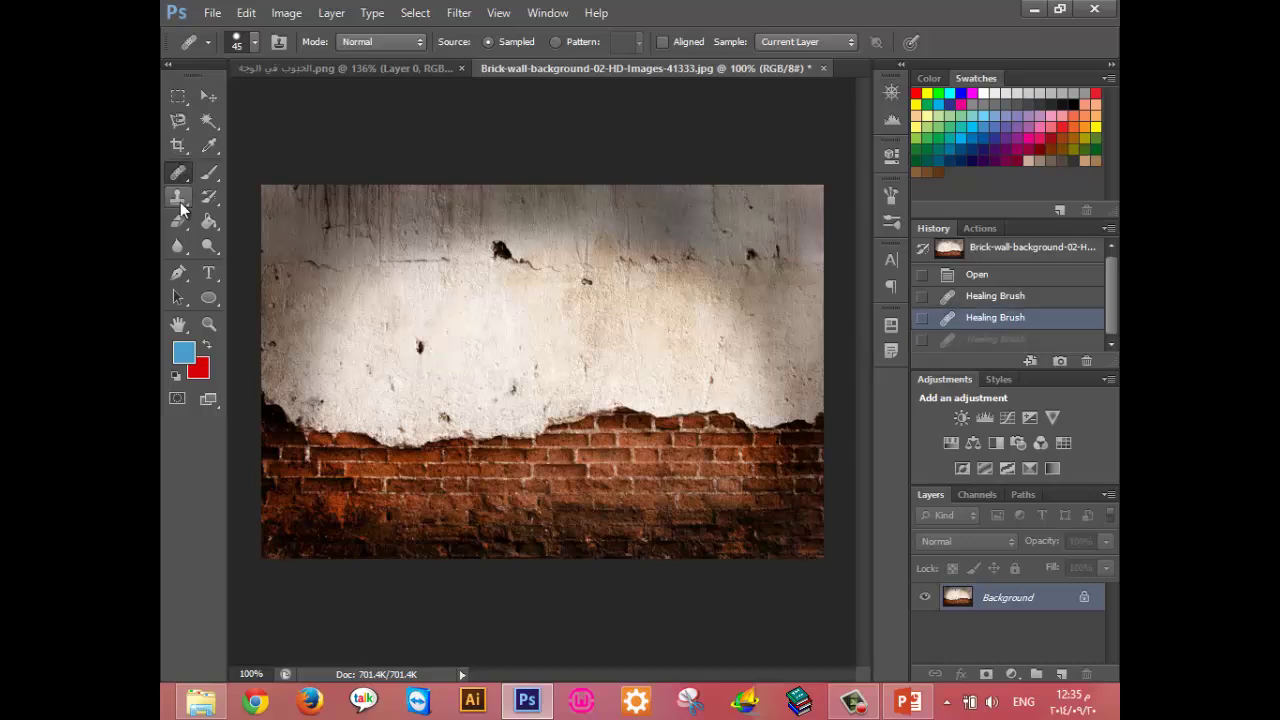
pyautogui.click(178, 196)
pyautogui.click(416, 345)
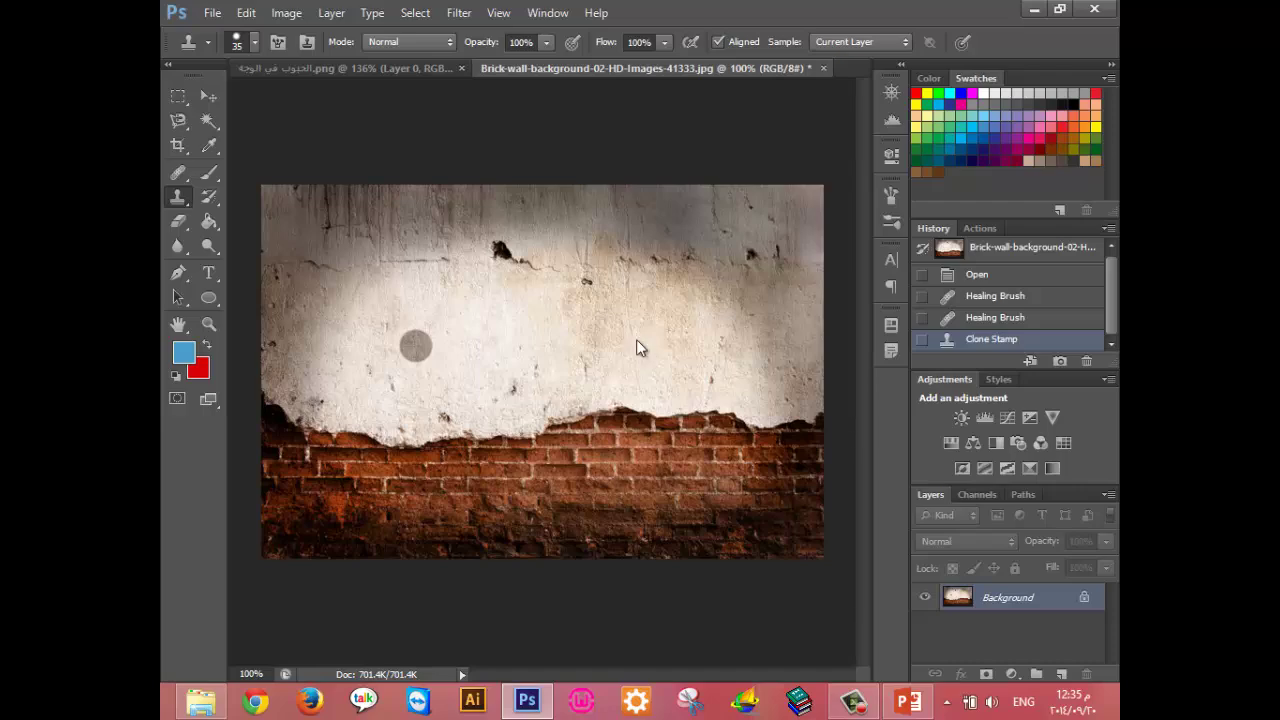
# Browse the Open dialog's Images folders and cancel it without opening a file.
pyautogui.hotkey('ctrl', 'o')
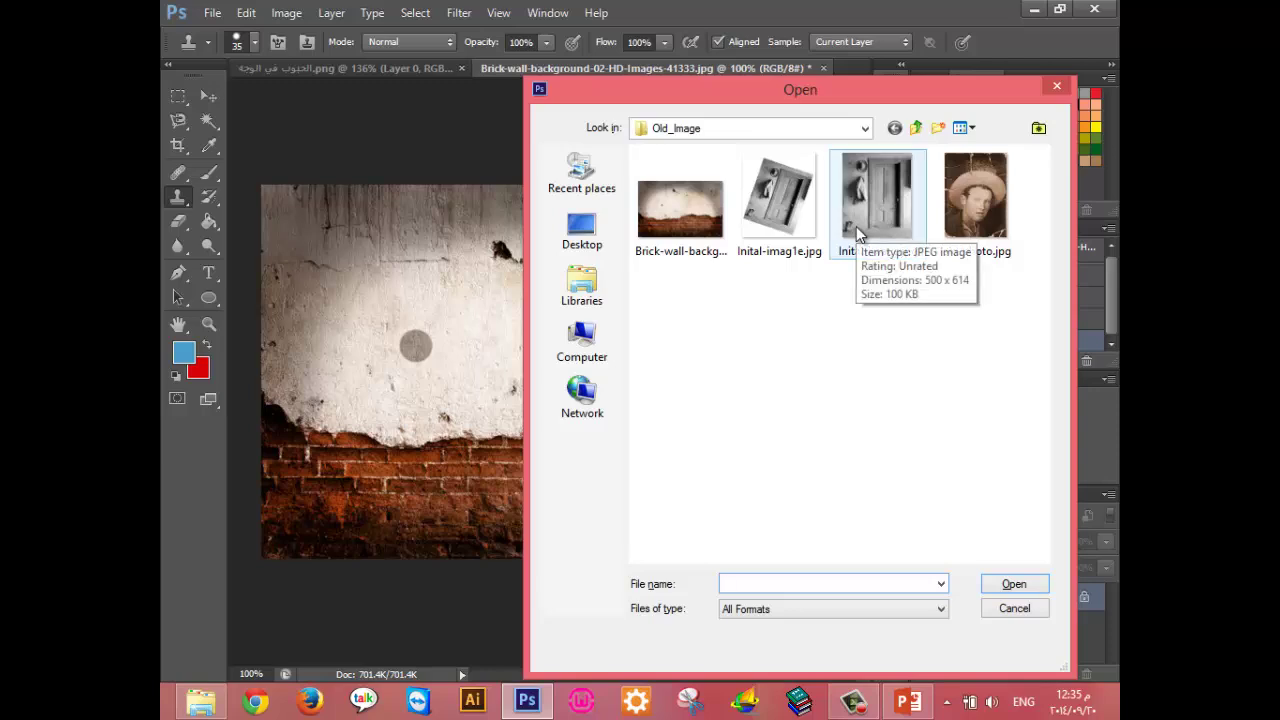
pyautogui.click(856, 226)
pyautogui.press('BackSpace')
pyautogui.press('Down')
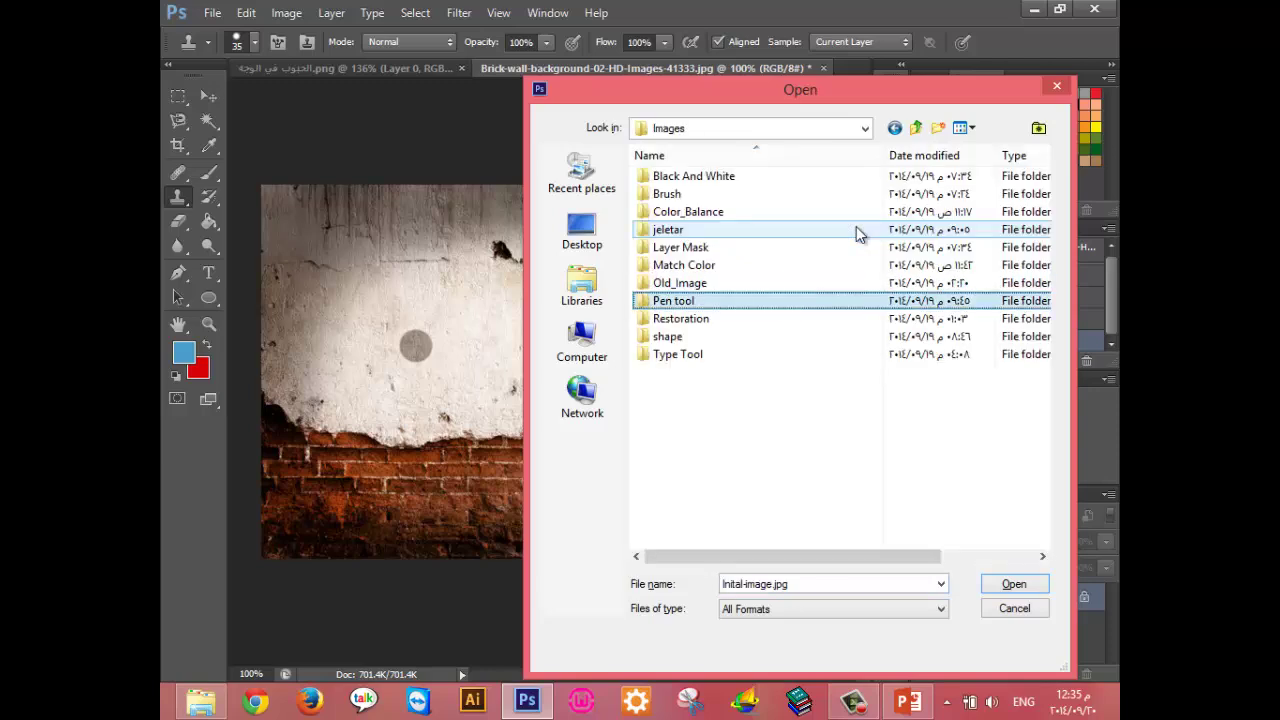
pyautogui.press('Down')
pyautogui.press('Down')
pyautogui.press('Down')
pyautogui.press('Up')
pyautogui.press('Up')
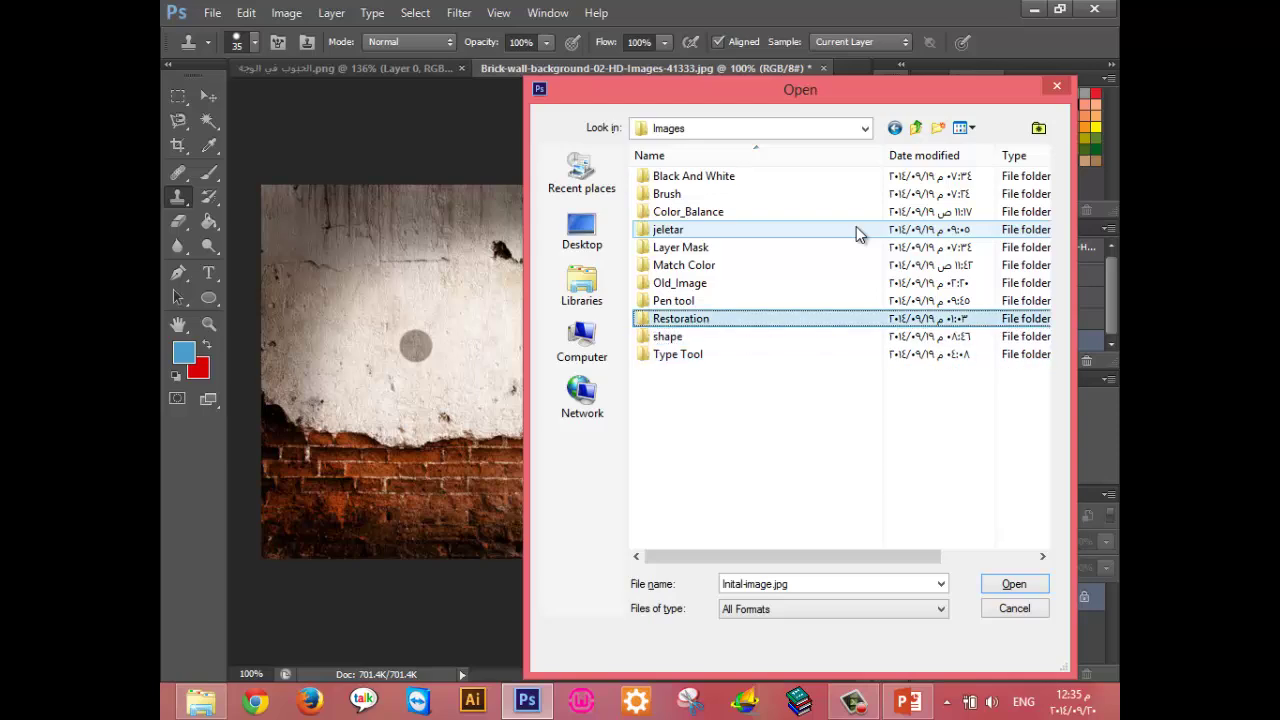
pyautogui.press('Up')
pyautogui.press('Up')
pyautogui.press('Up')
pyautogui.press('Down')
pyautogui.press('Down')
pyautogui.press('Down')
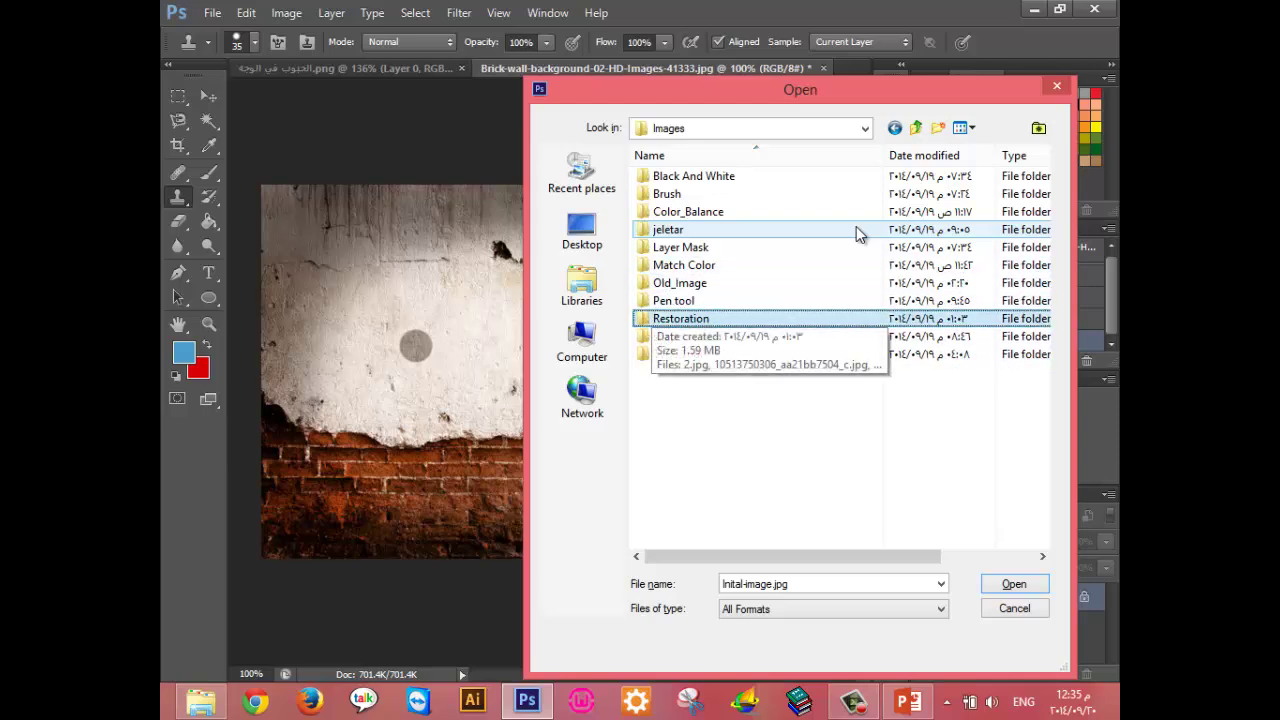
pyautogui.click(1056, 86)
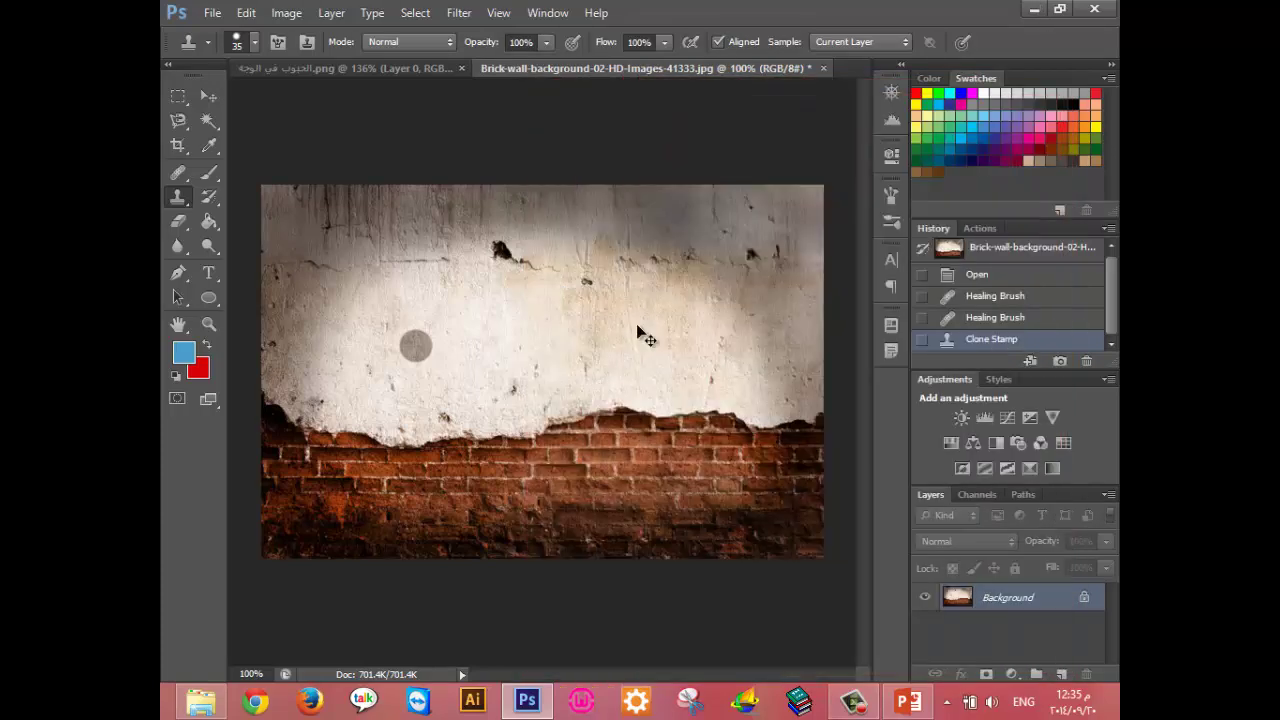
# Undo the clone-stamp dabs and heal the plaster patch with the Healing Brush.
pyautogui.hotkey('ctrl', 'z')
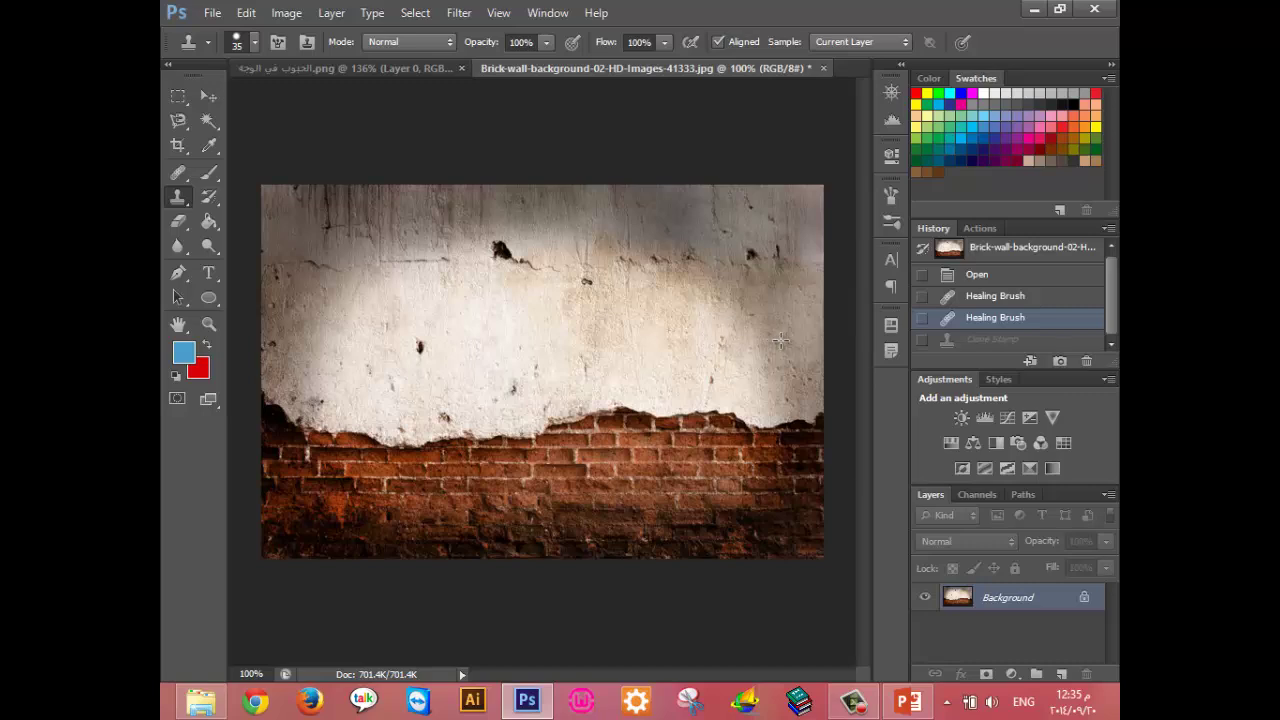
pyautogui.click(430, 317)
pyautogui.click(420, 347)
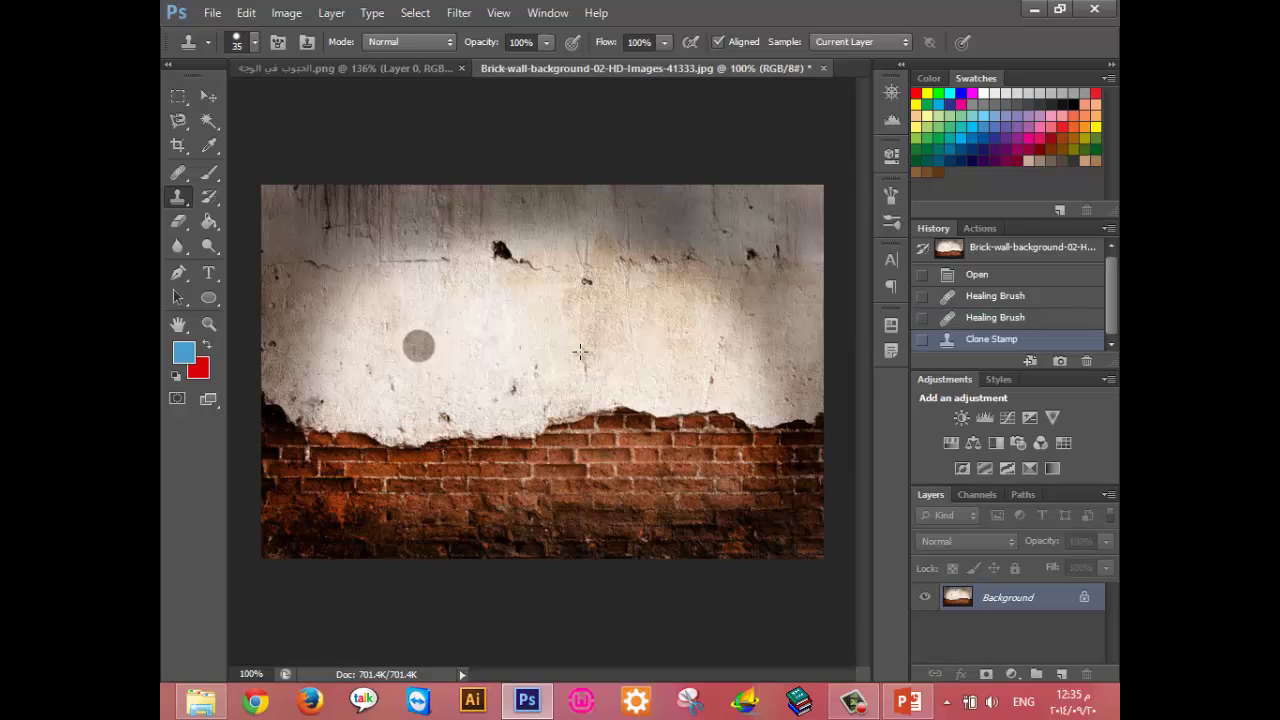
pyautogui.hotkey('ctrl', 'z')
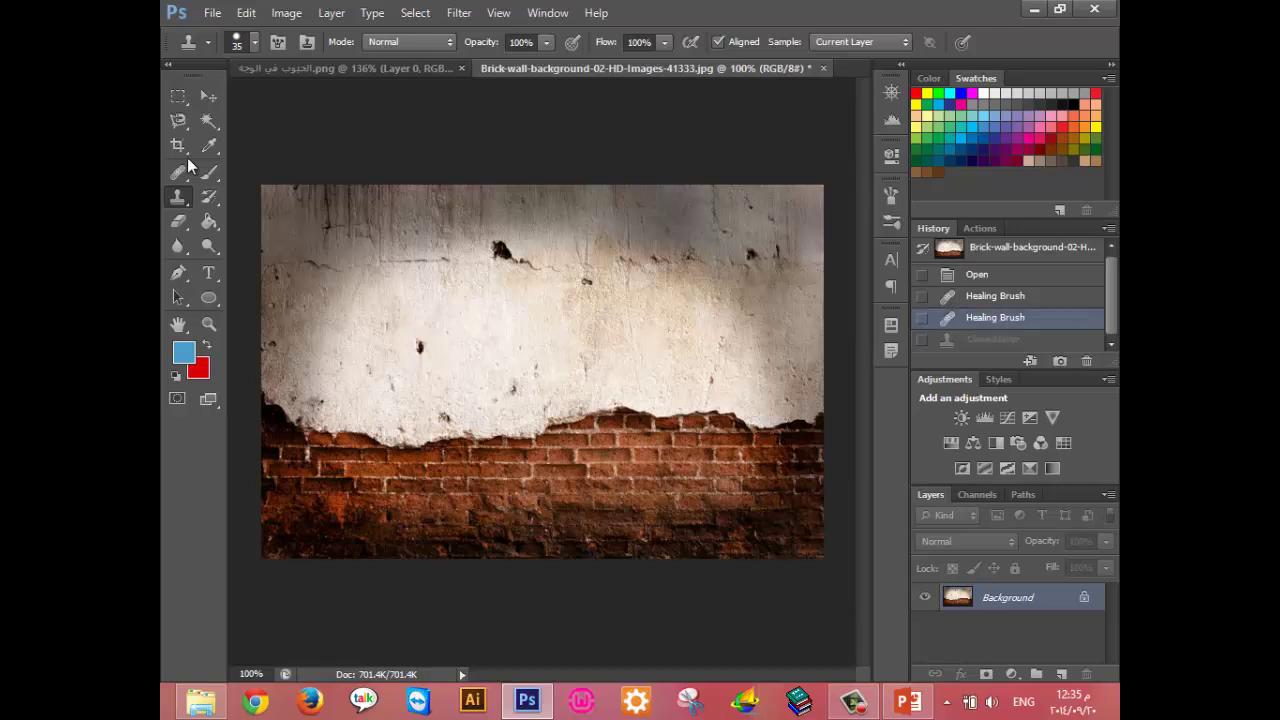
pyautogui.click(183, 169)
pyautogui.click(222, 190)
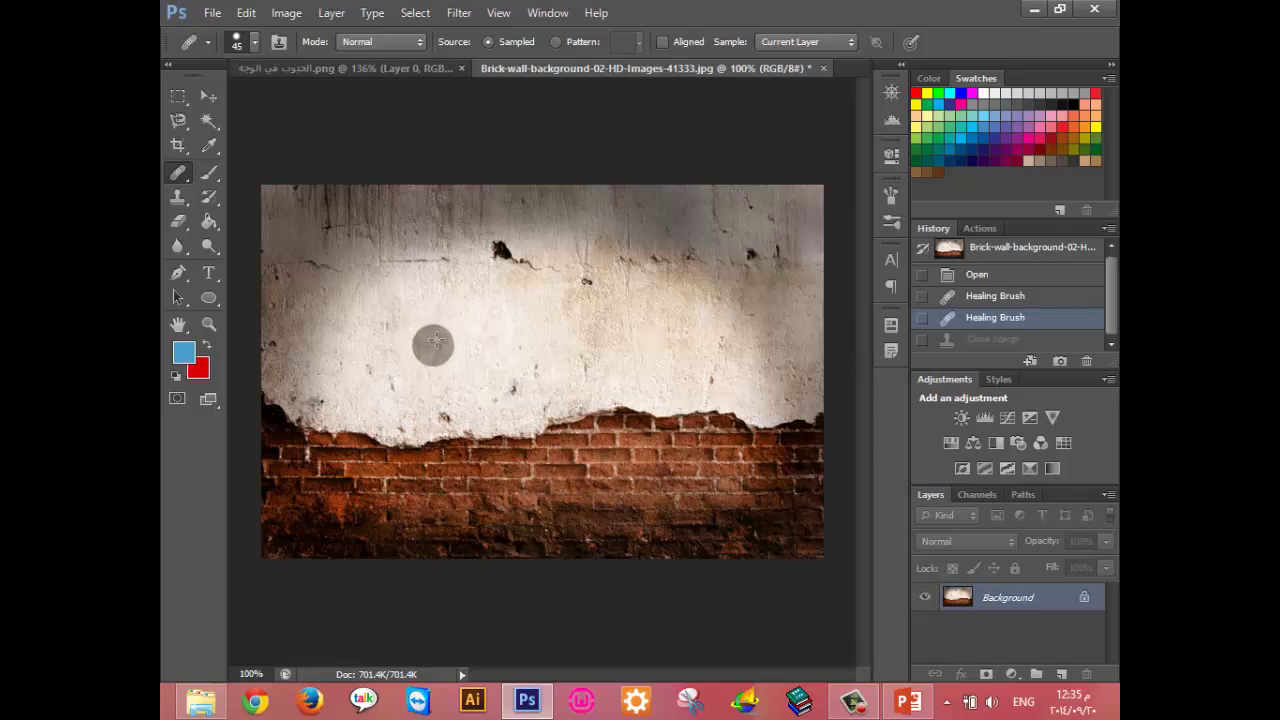
pyautogui.moveTo(425, 353); pyautogui.dragTo(423, 346)
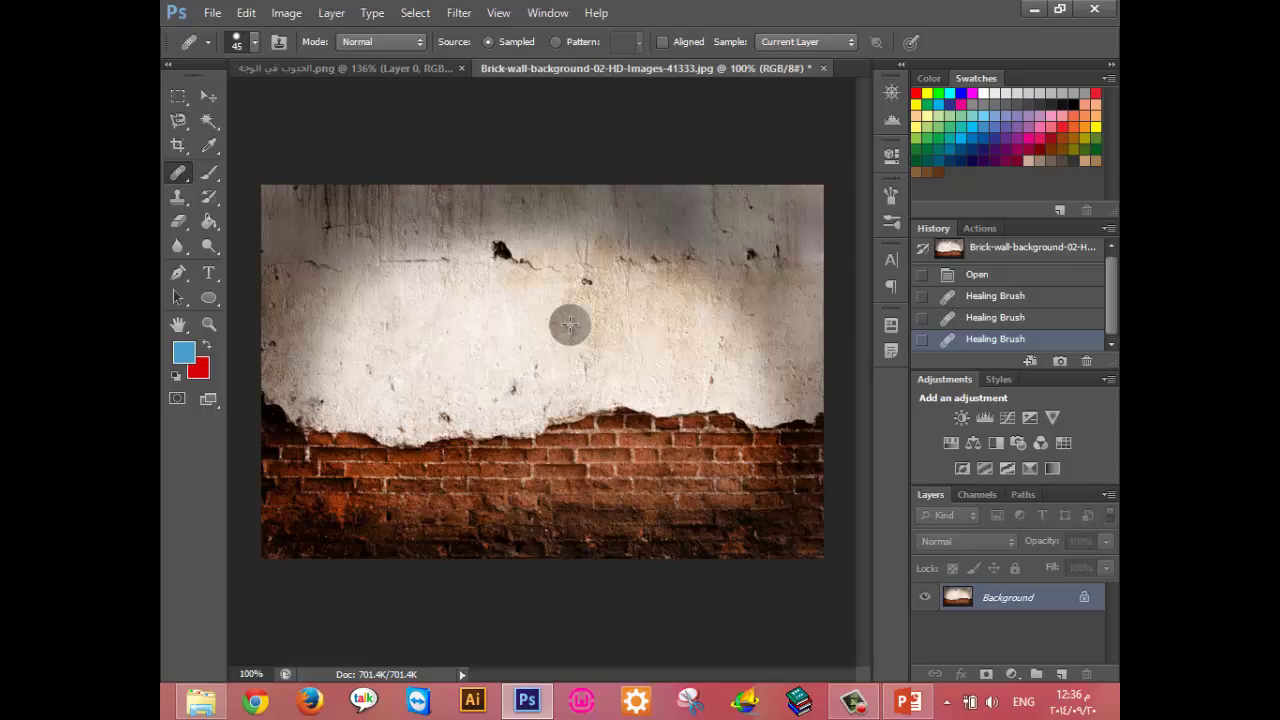
# Open Wrinkles_9.jpg from the Restoration folder.
pyautogui.press('o')
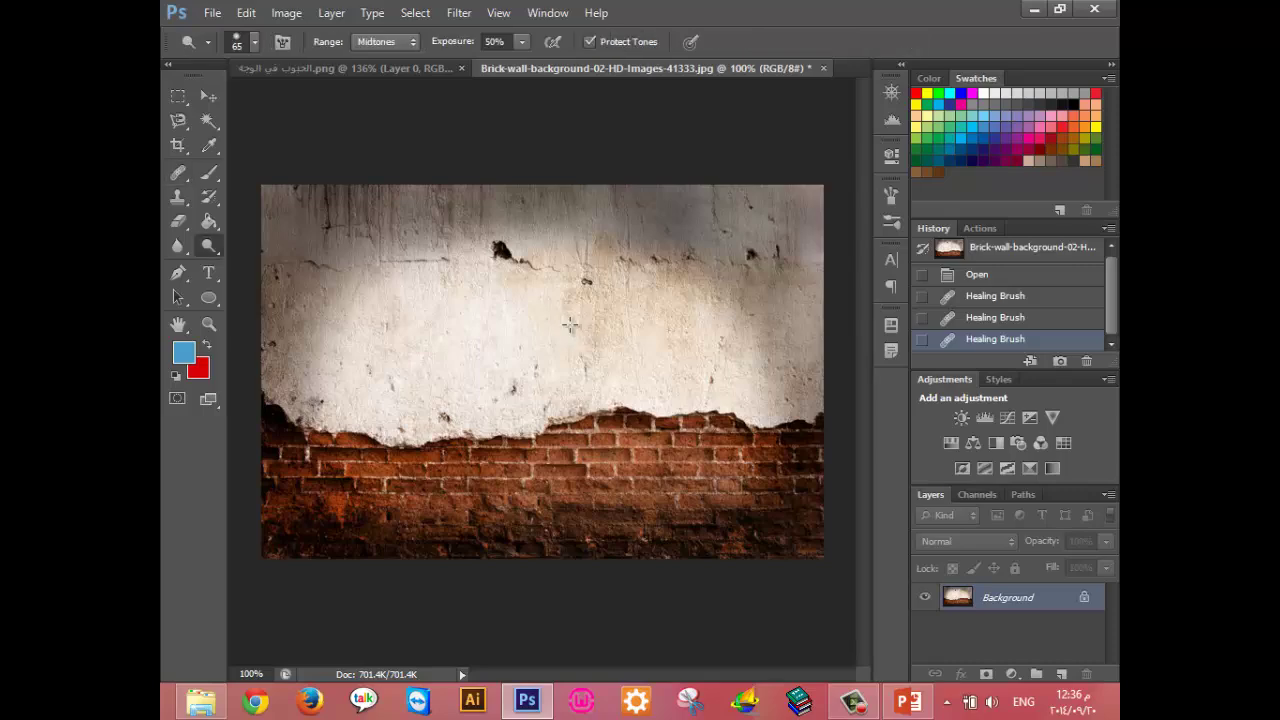
pyautogui.hotkey('ctrl', 'o')
pyautogui.click(692, 213)
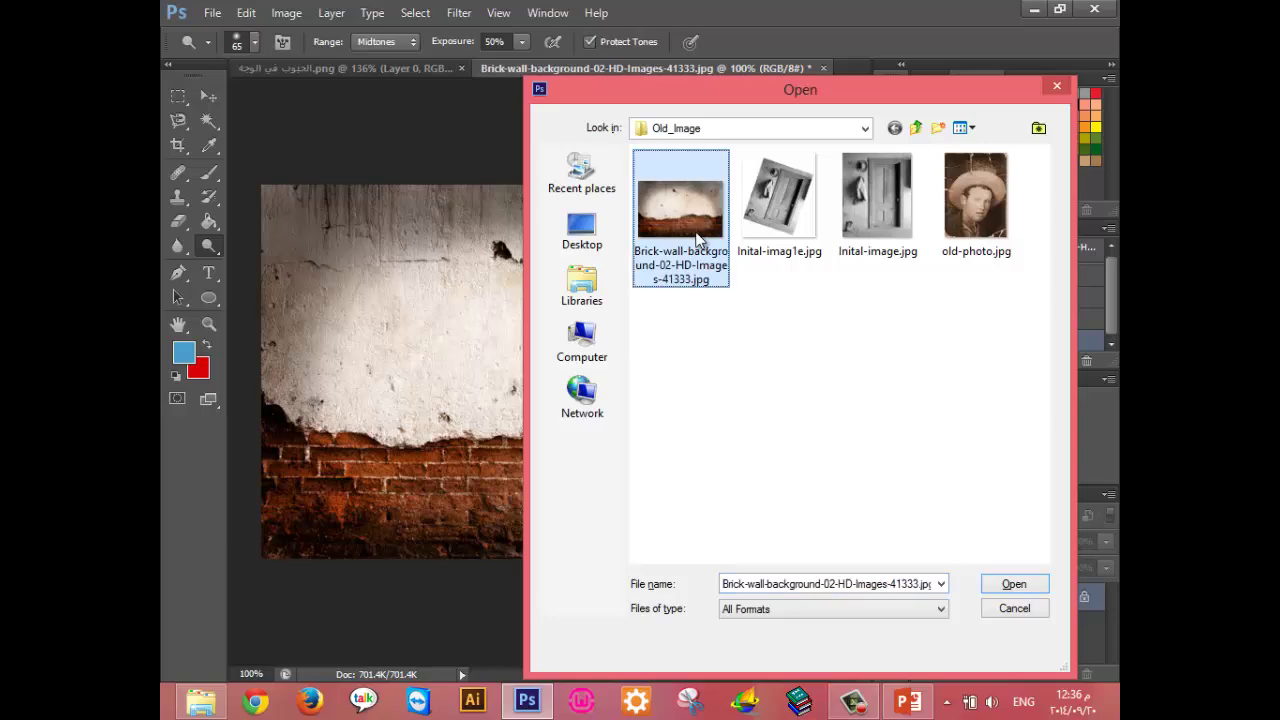
pyautogui.press('BackSpace')
pyautogui.doubleClick(681, 318)
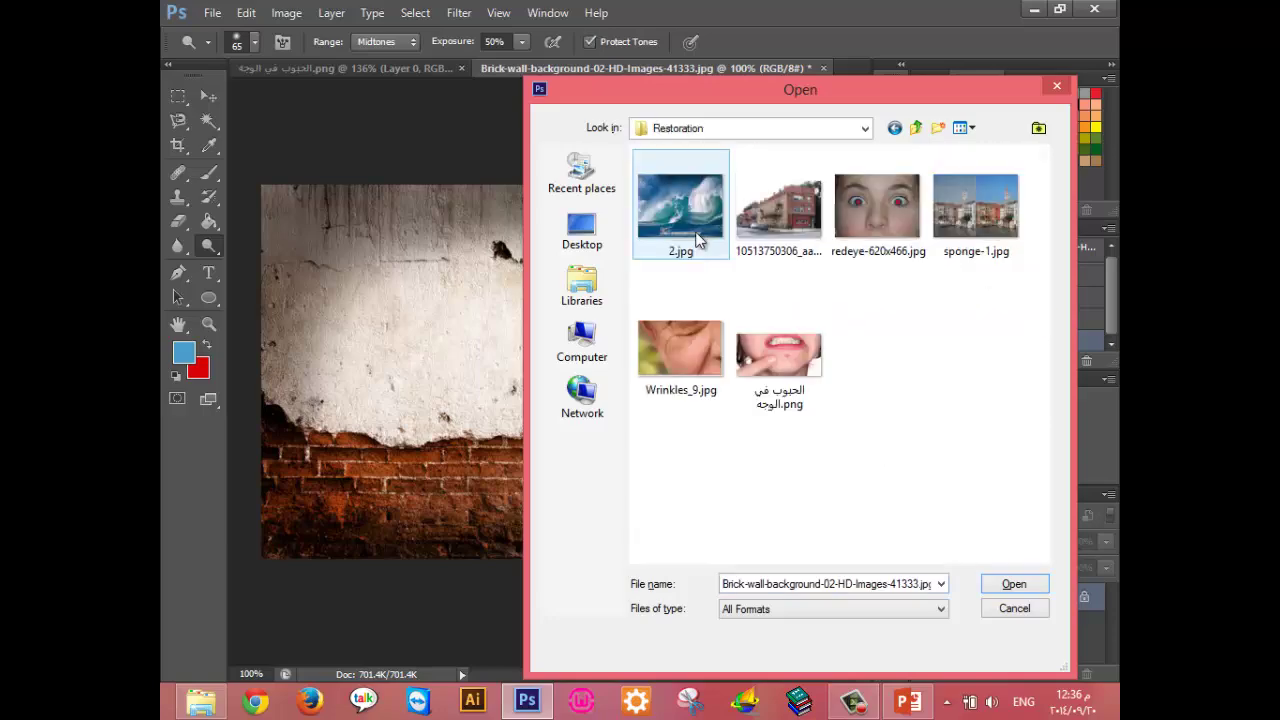
pyautogui.doubleClick(671, 362)
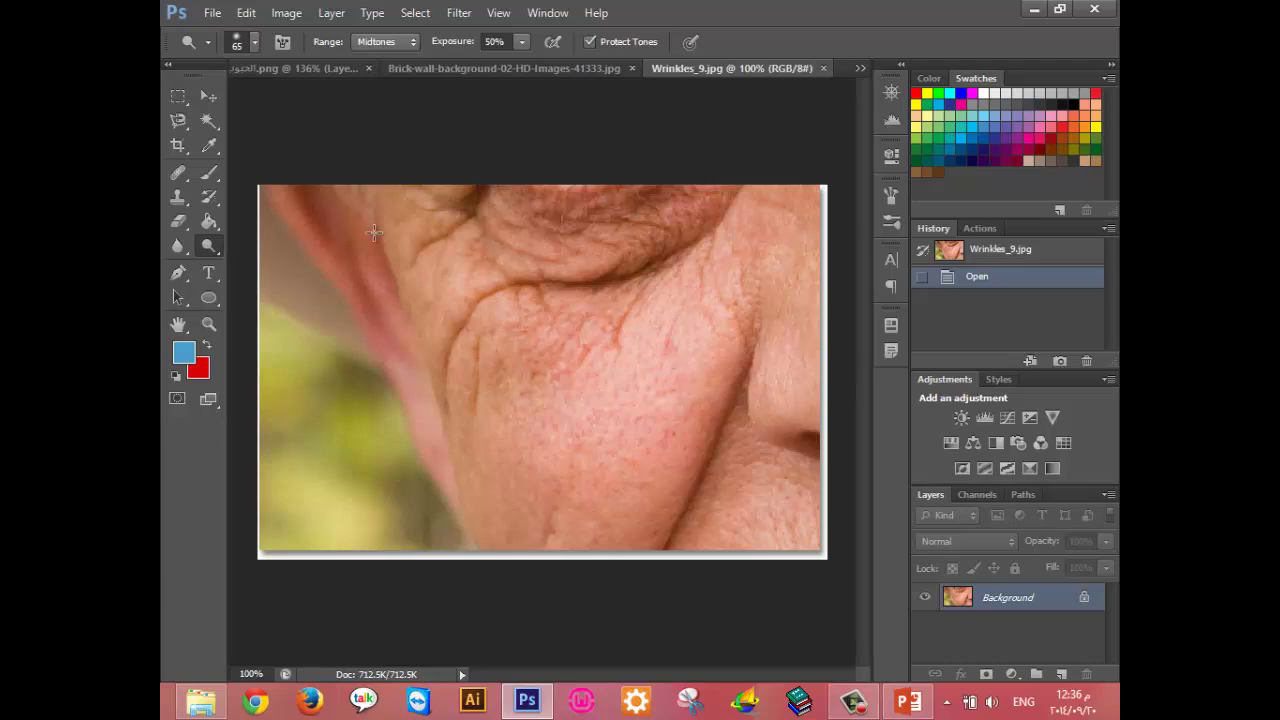
# Select the Spot Healing Brush and open the 2.jpg wave photo.
pyautogui.click(198, 171)
pyautogui.click(181, 168)
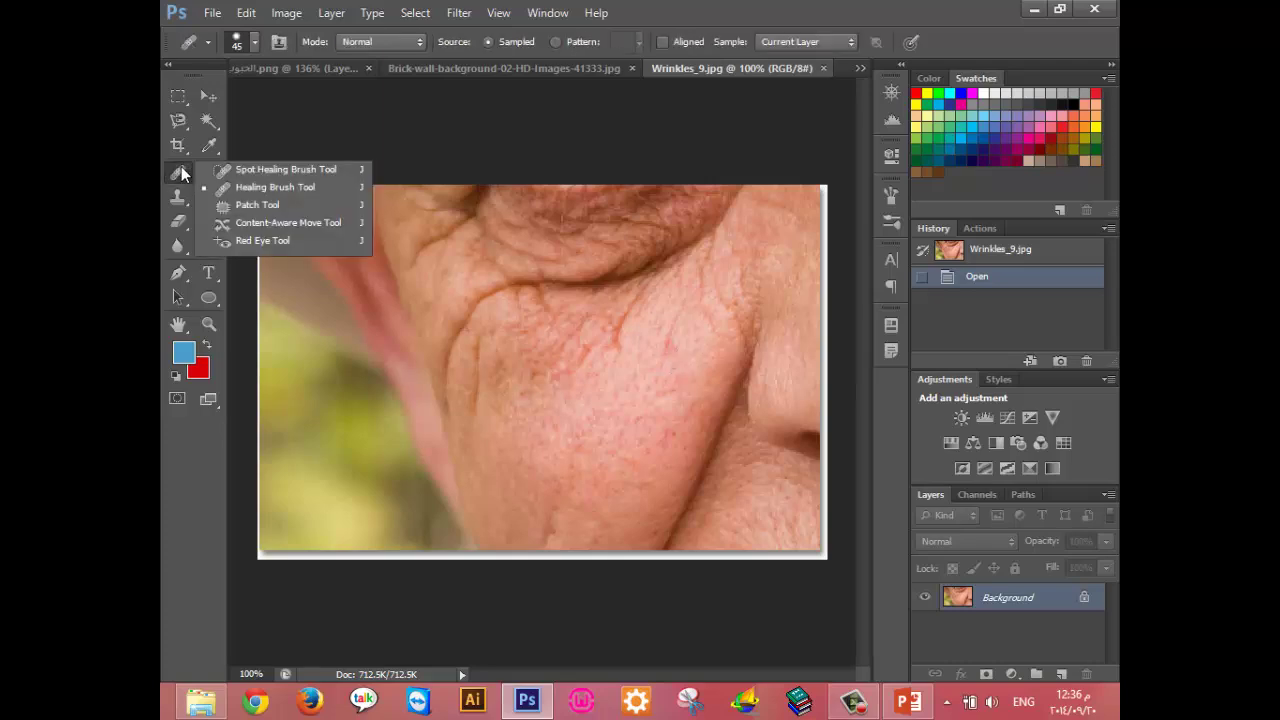
pyautogui.click(260, 175)
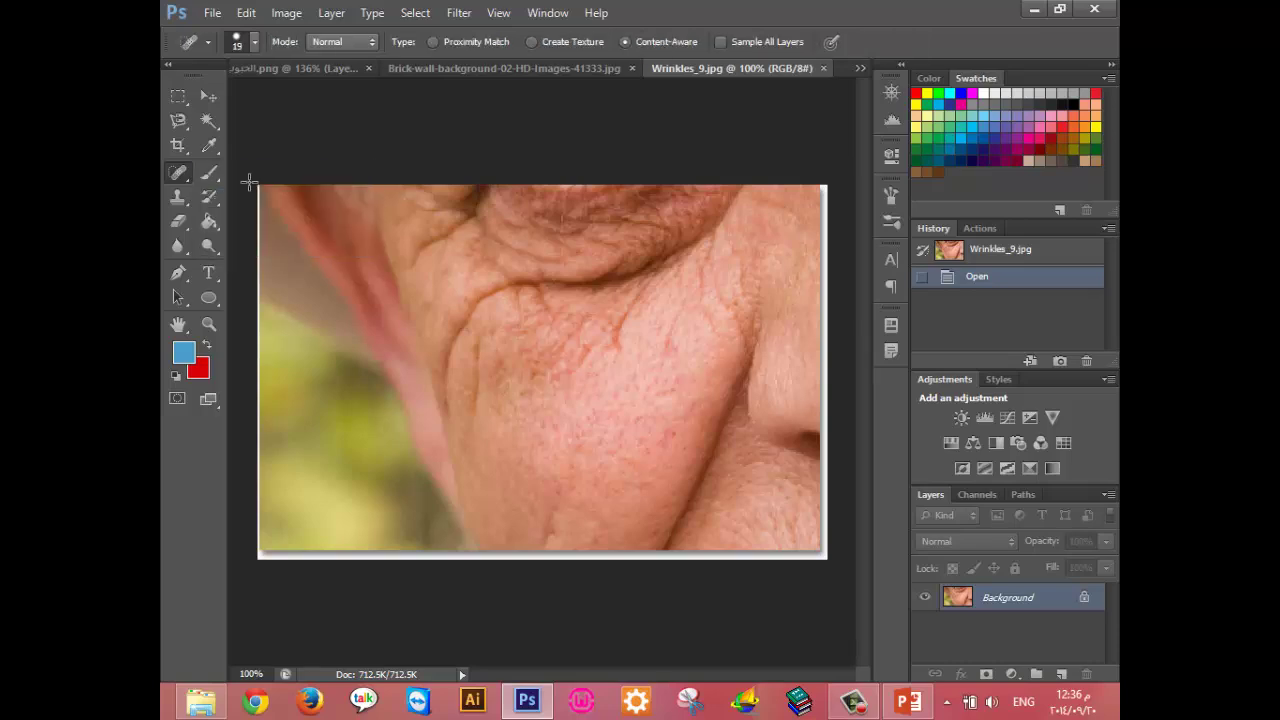
pyautogui.hotkey('ctrl', 'o')
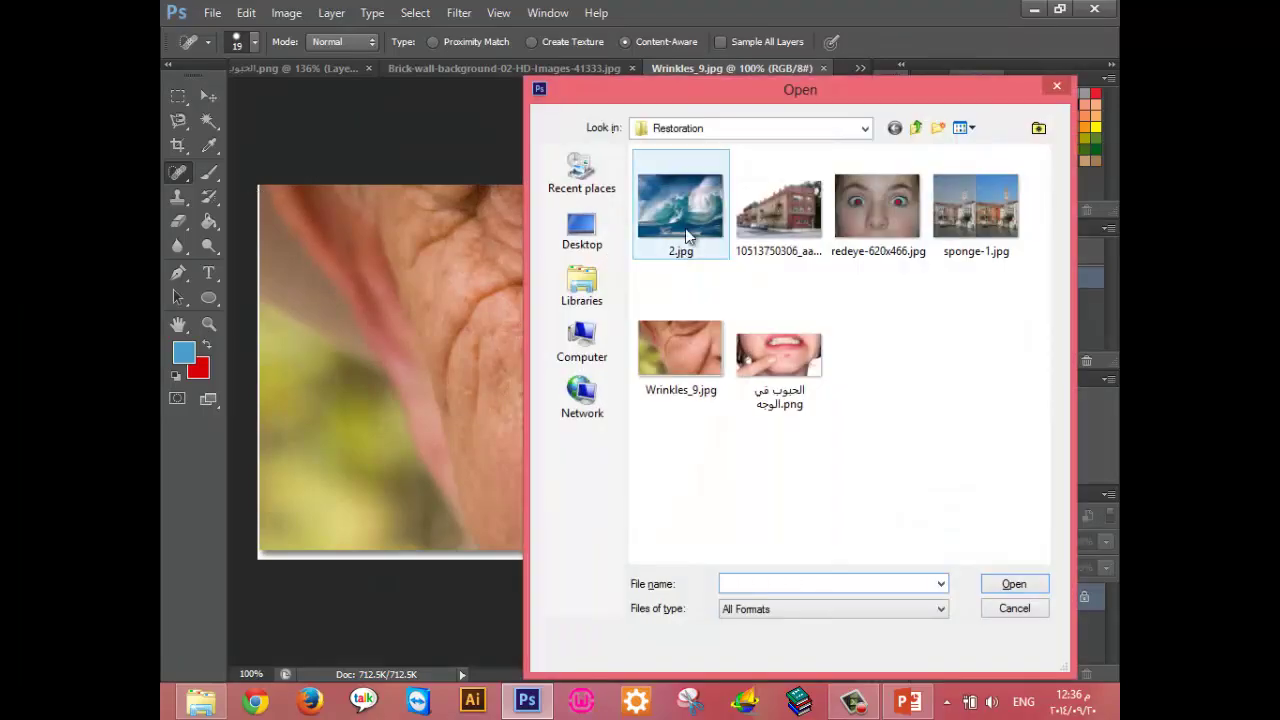
pyautogui.press('Escape')
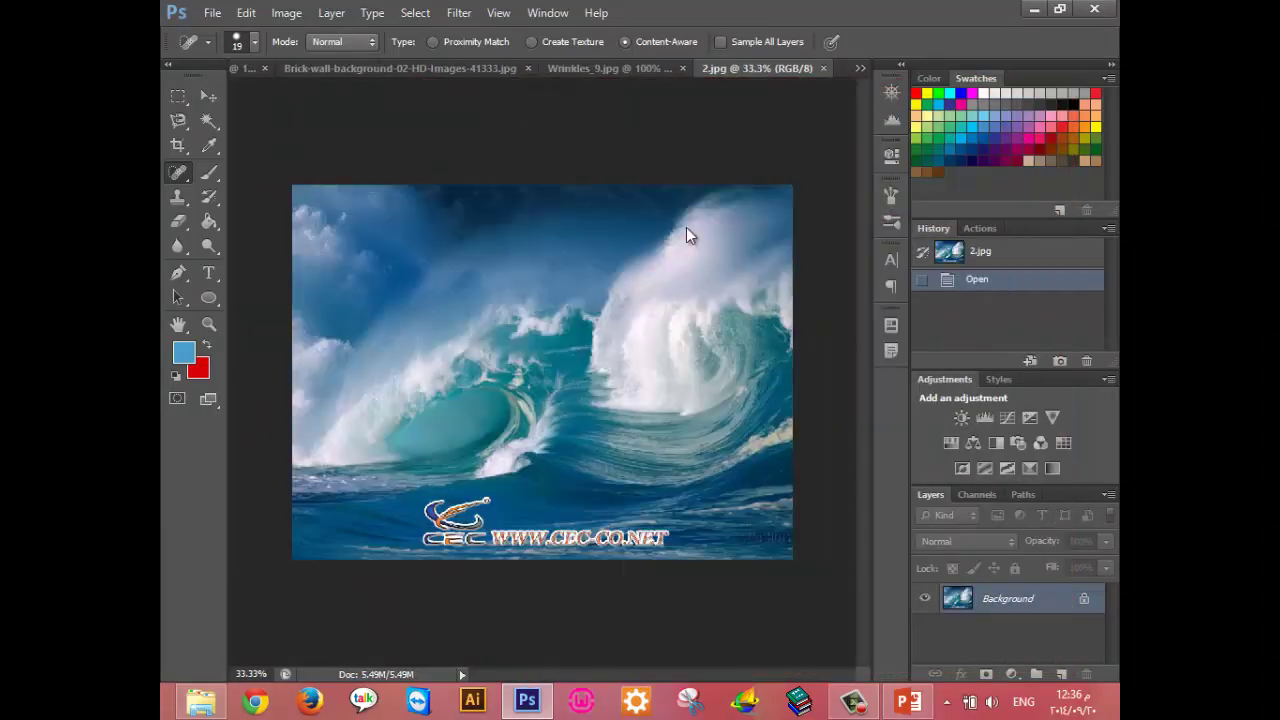
# Zoom the wave photo to 50% and reselect the 19 px Content-Aware Spot Healing Brush.
pyautogui.hotkey('ctrl', '+')
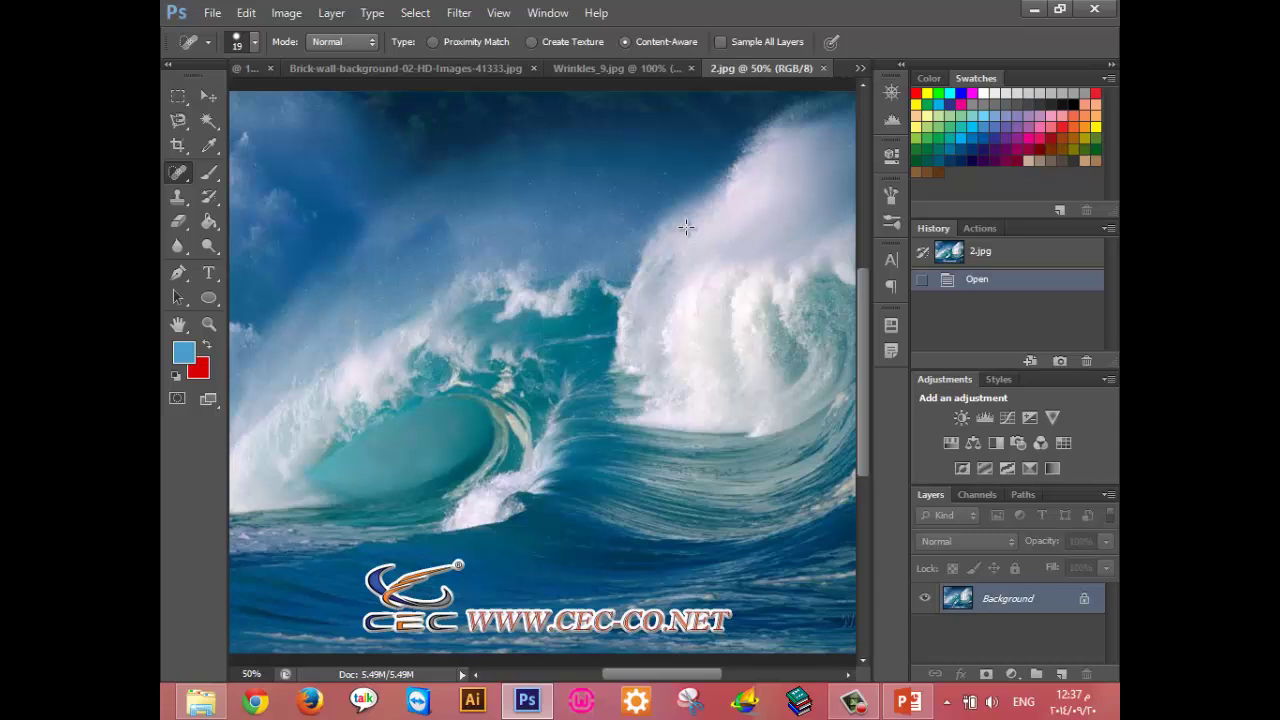
pyautogui.click(179, 199)
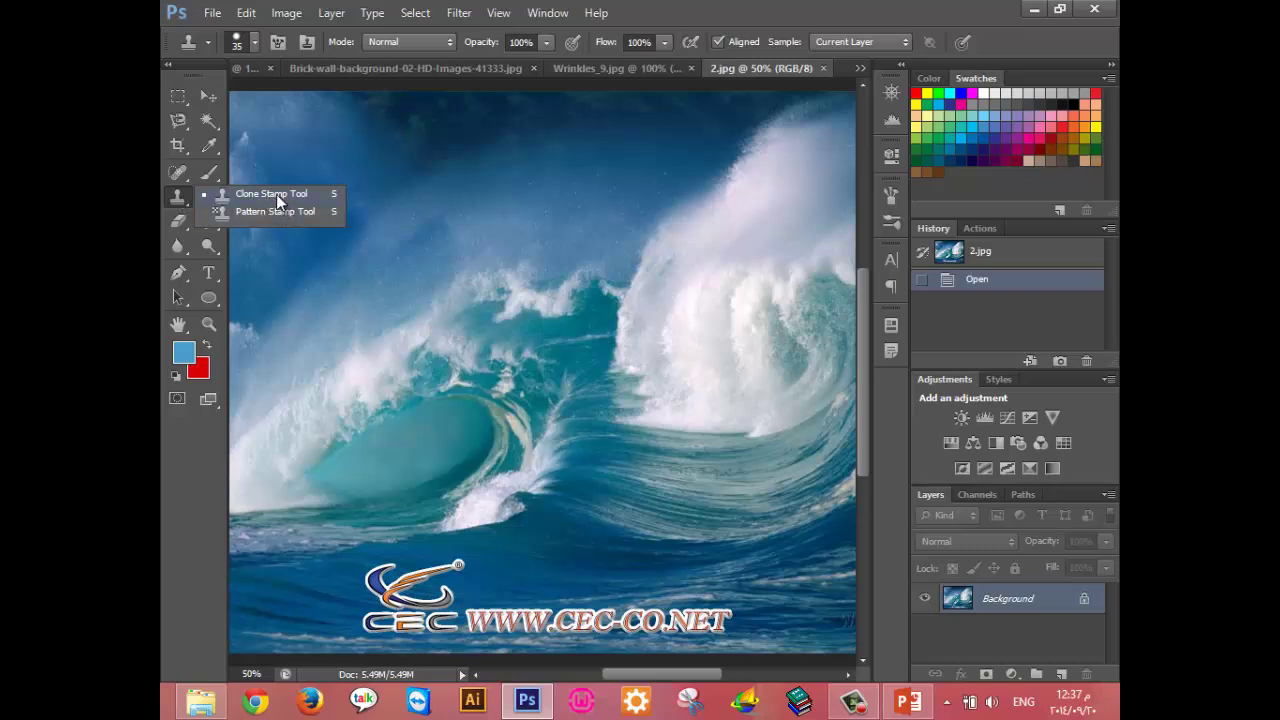
pyautogui.click(276, 194)
pyautogui.click(179, 172)
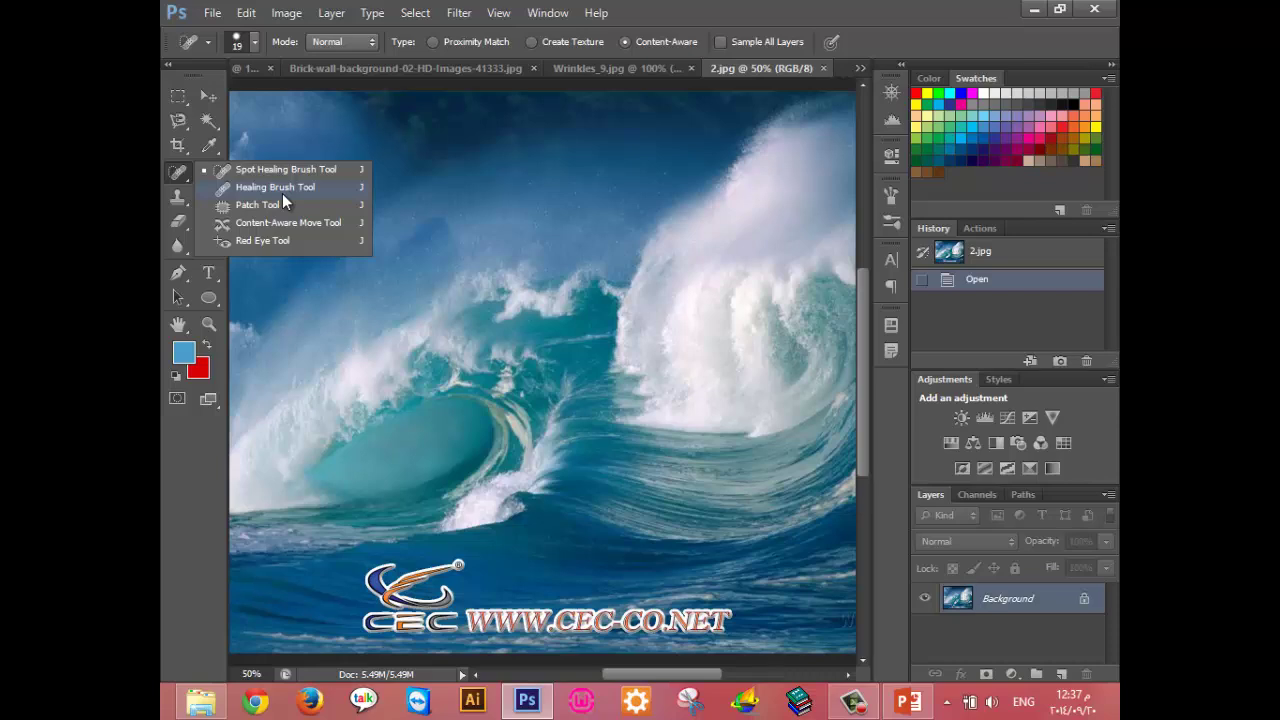
pyautogui.click(282, 169)
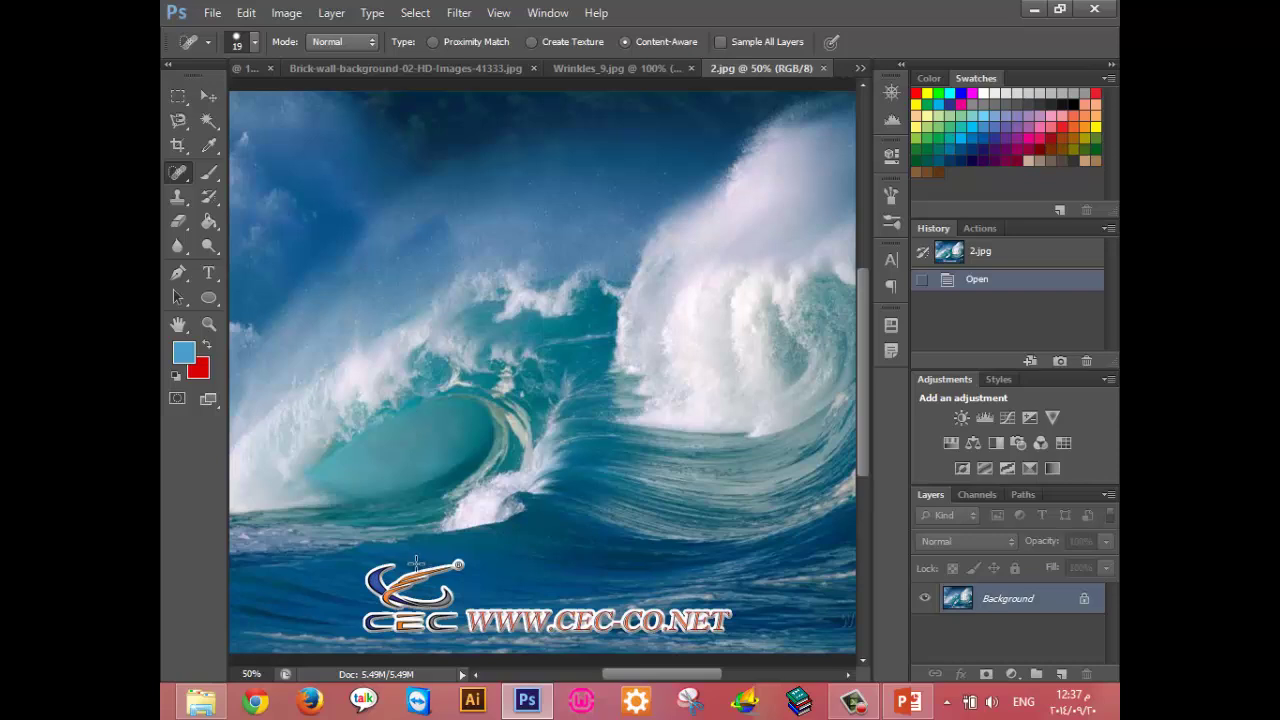
# Enlarge the Spot Healing Brush to about 179 px and paint out the CEC logo and URL.
pyautogui.hotkey('shift', 'j')
pyautogui.press(']')
pyautogui.press(']')
pyautogui.press(']')
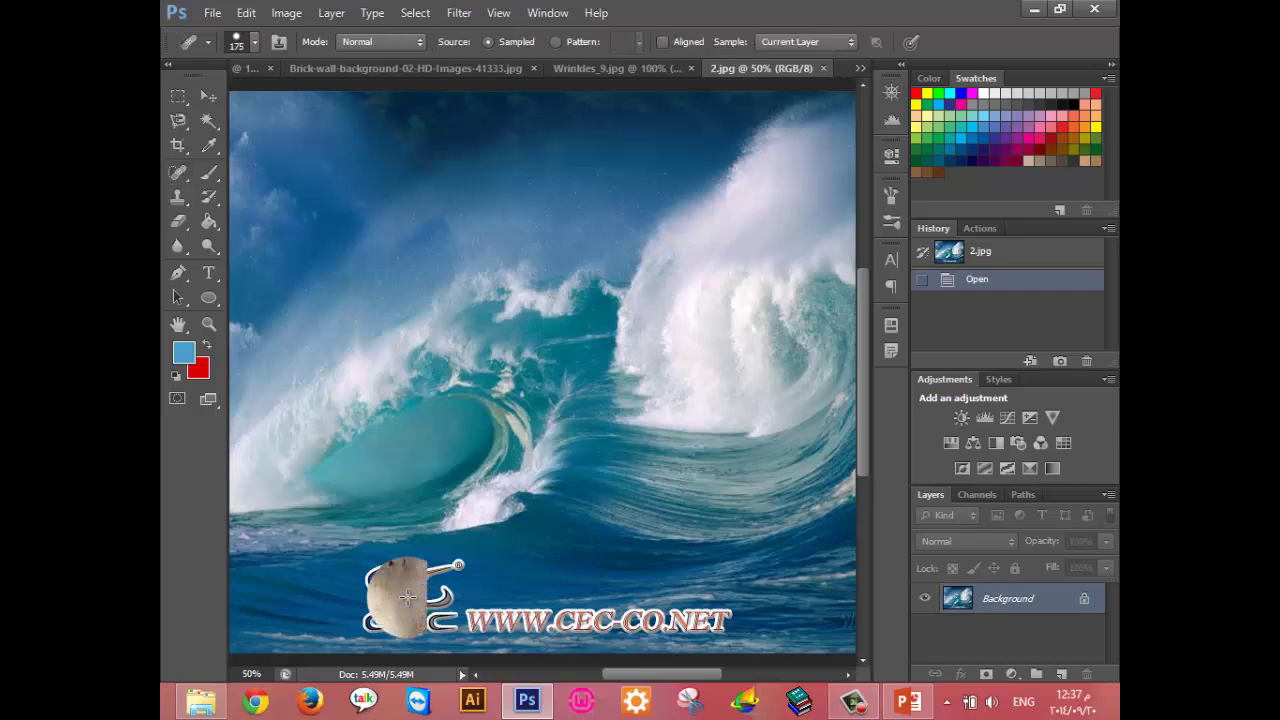
pyautogui.press(']')
pyautogui.press(']')
pyautogui.press(']')
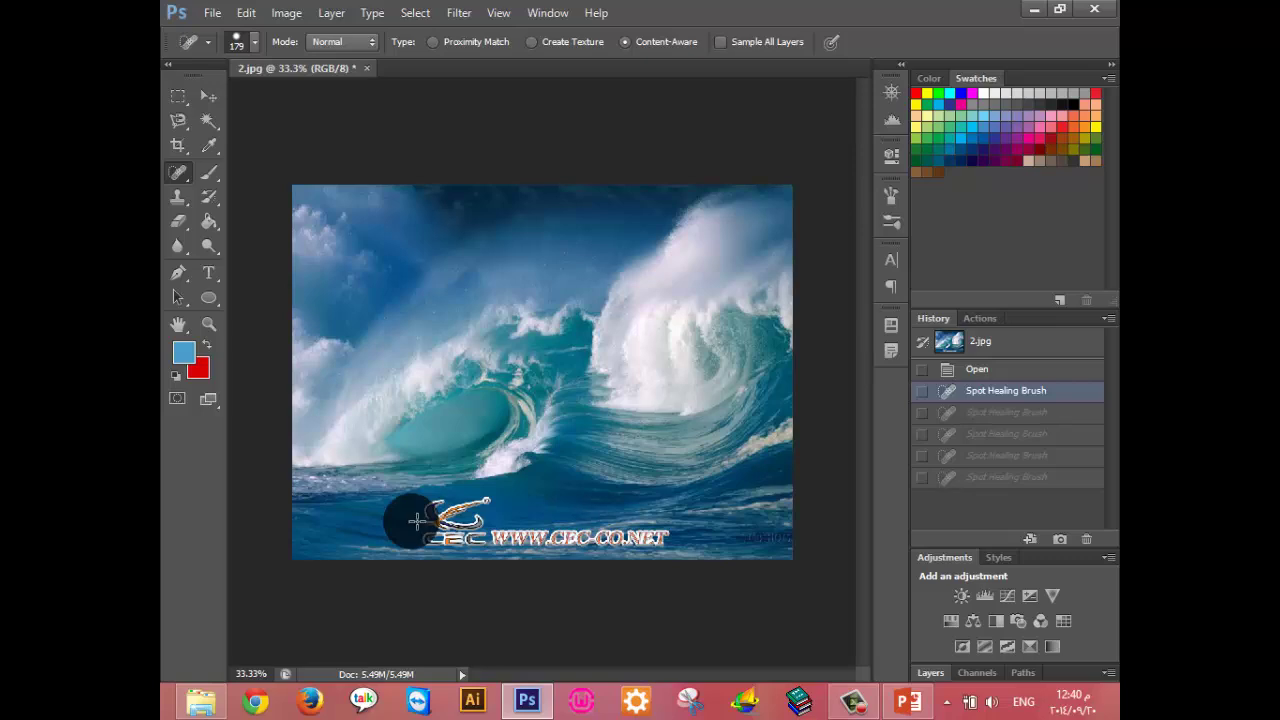
pyautogui.moveTo(412, 521)
pyautogui.mouseDown()
pyautogui.moveTo(600, 527)
pyautogui.moveTo(679, 513)
pyautogui.mouseUp()
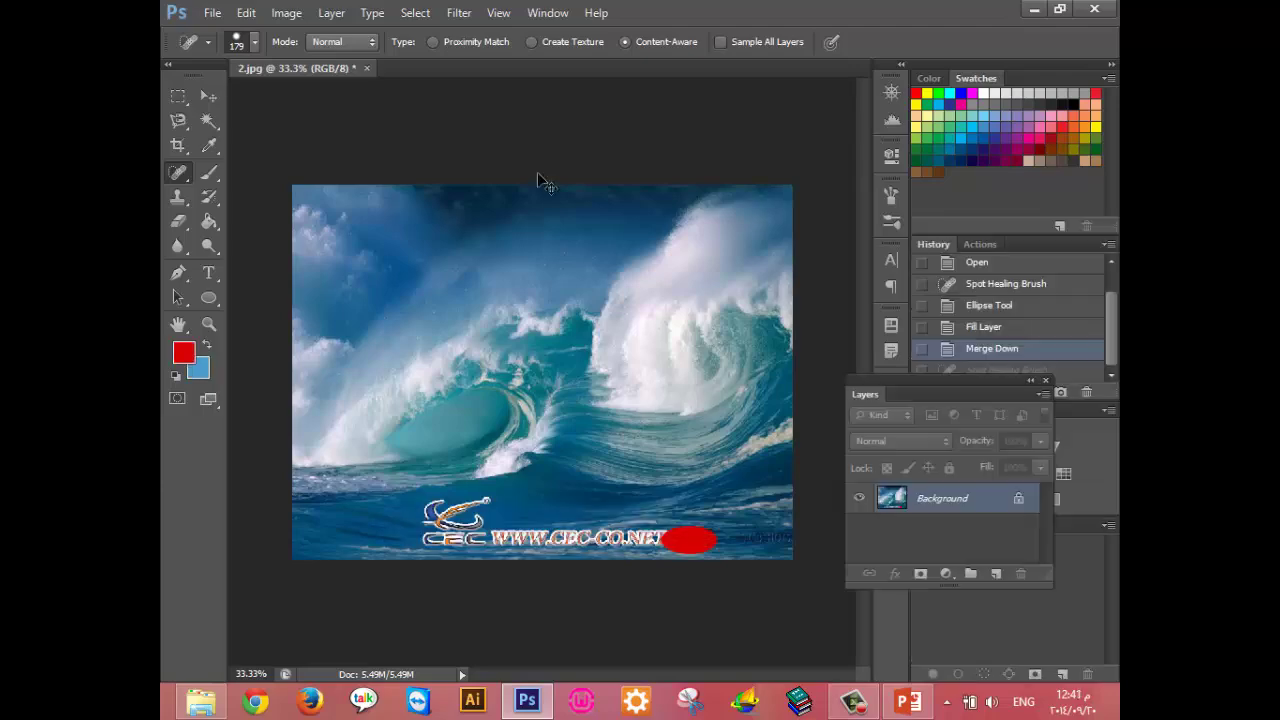
# Reopen Wrinkles_9.jpg and try a cheek-wide healing stroke, then undo it.
pyautogui.hotkey('ctrl', 'o')
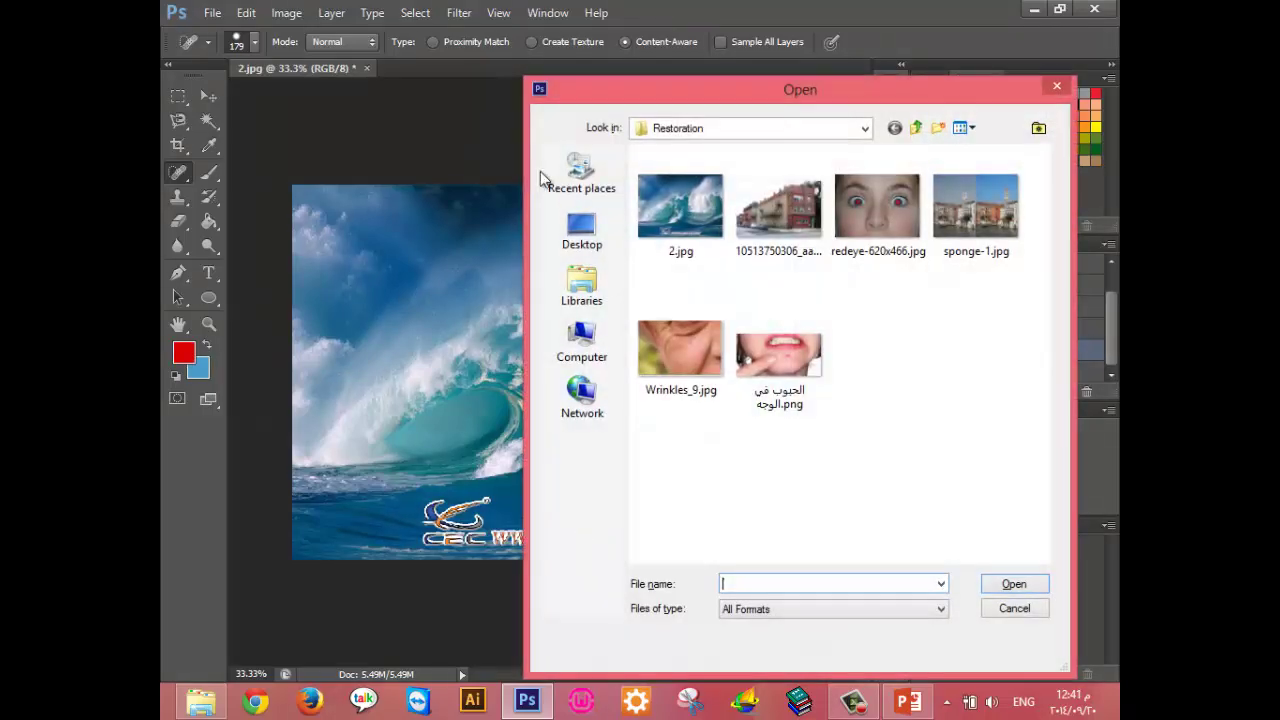
pyautogui.click(667, 328)
pyautogui.doubleClick(667, 328)
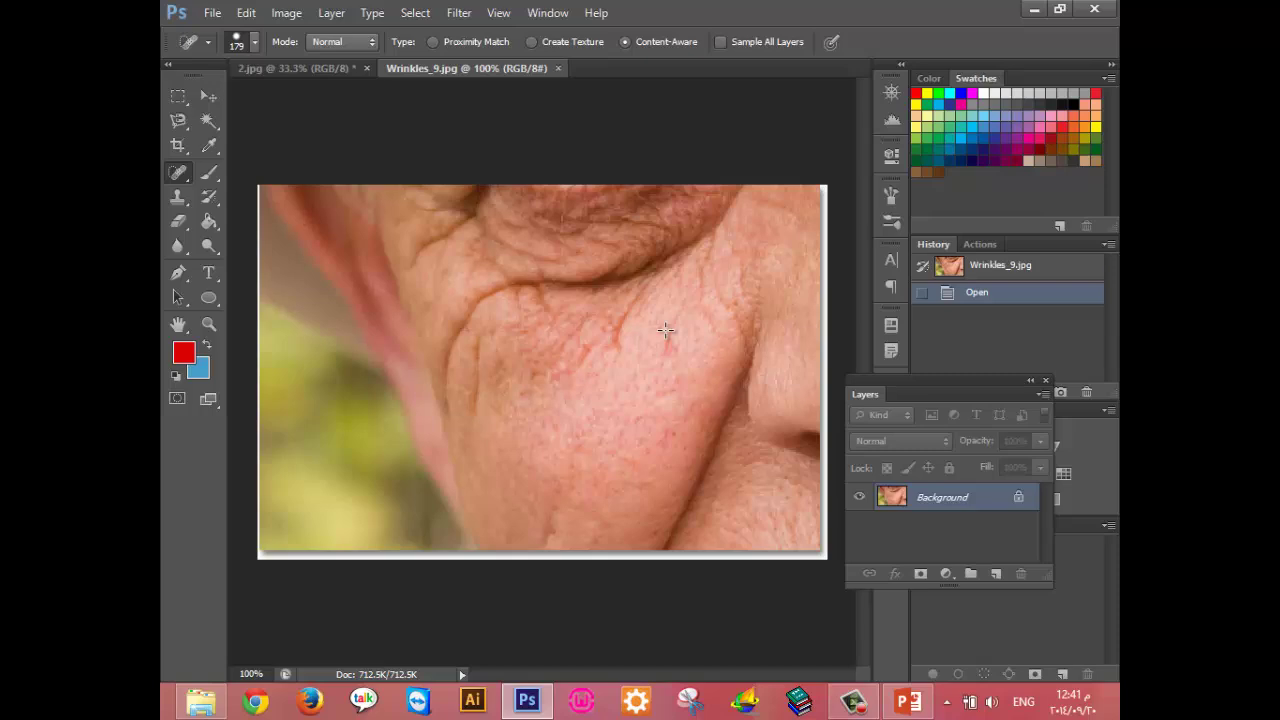
pyautogui.moveTo(731, 189); pyautogui.dragTo(553, 298)
pyautogui.moveTo(507, 323); pyautogui.dragTo(749, 397)
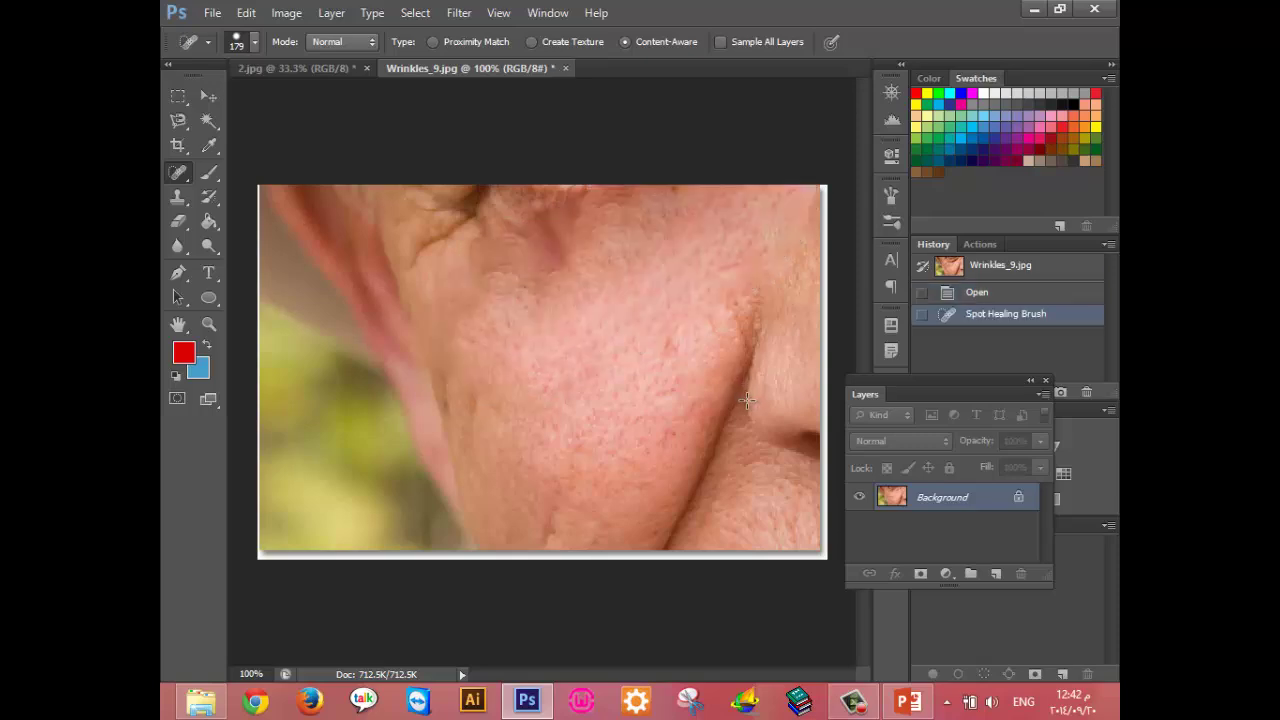
pyautogui.hotkey('ctrl', 'z')
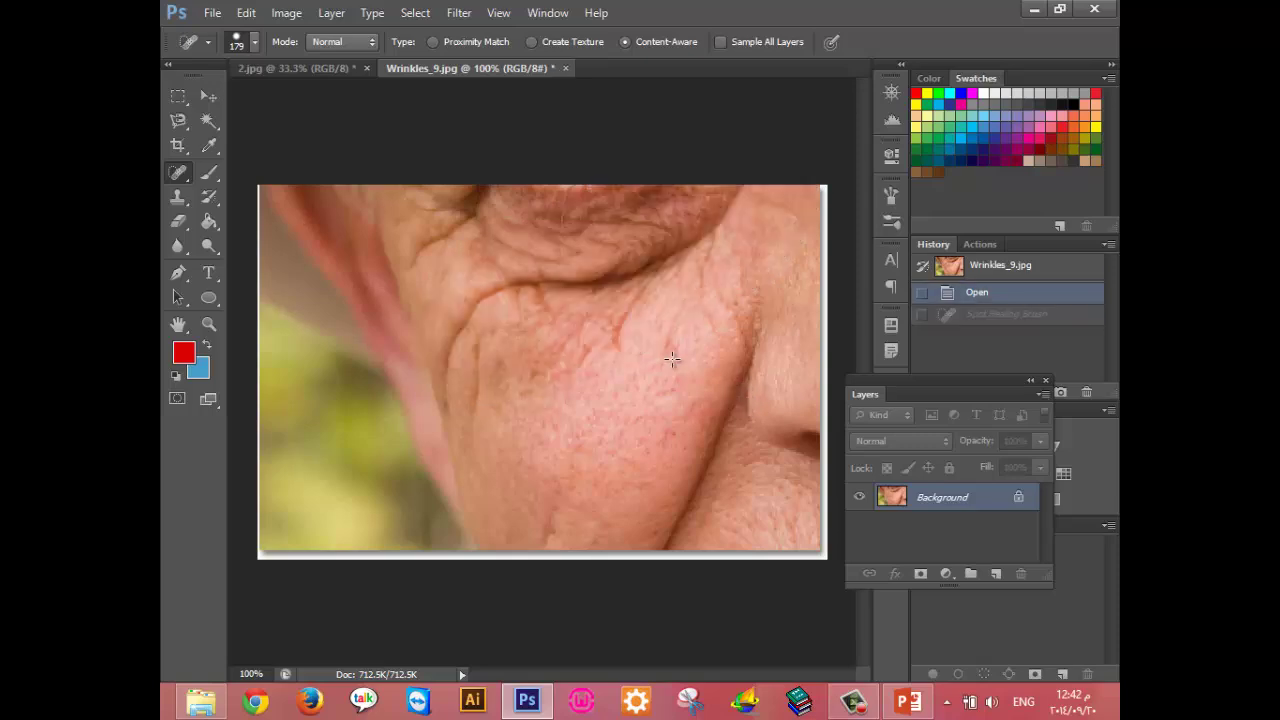
# With a smaller brush, heal the upper, lower and mid-cheek wrinkles in several strokes.
pyautogui.press('[')
pyautogui.press('[')
pyautogui.moveTo(729, 215)
pyautogui.mouseDown()
pyautogui.moveTo(680, 251)
pyautogui.moveTo(511, 294)
pyautogui.moveTo(477, 380)
pyautogui.mouseUp()
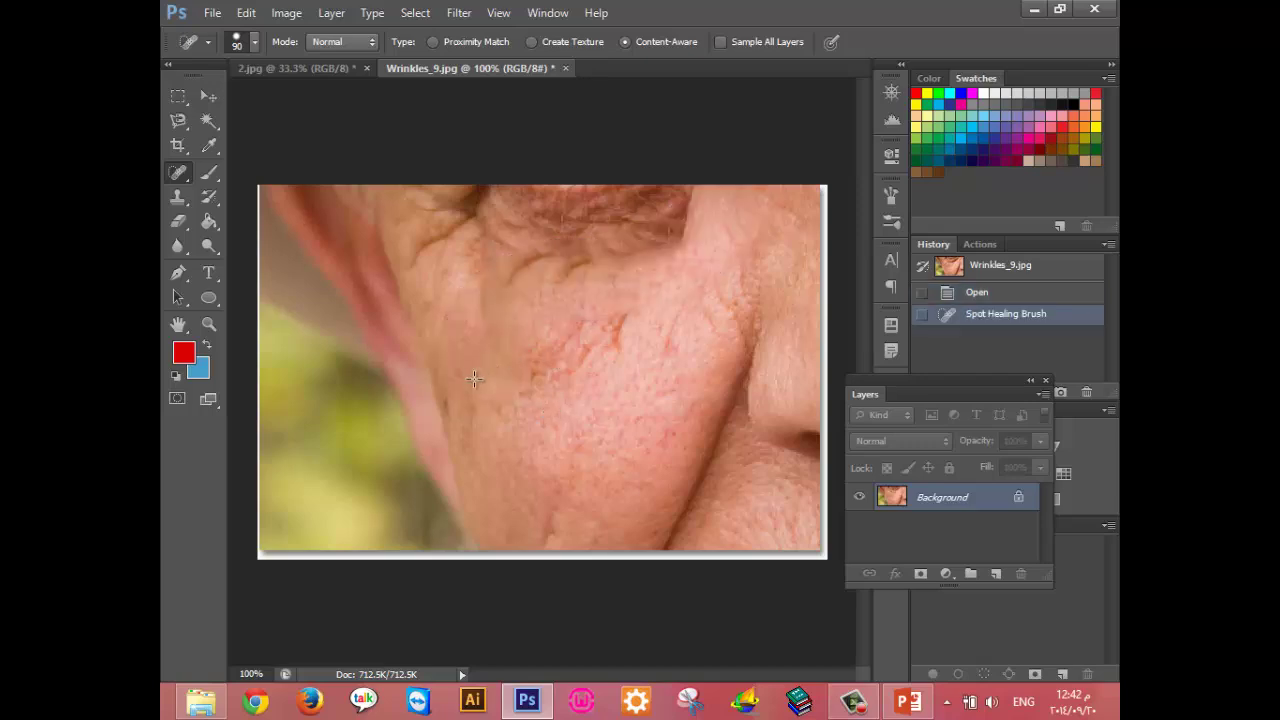
pyautogui.moveTo(479, 371)
pyautogui.mouseDown()
pyautogui.moveTo(489, 306)
pyautogui.moveTo(526, 266)
pyautogui.moveTo(602, 237)
pyautogui.mouseUp()
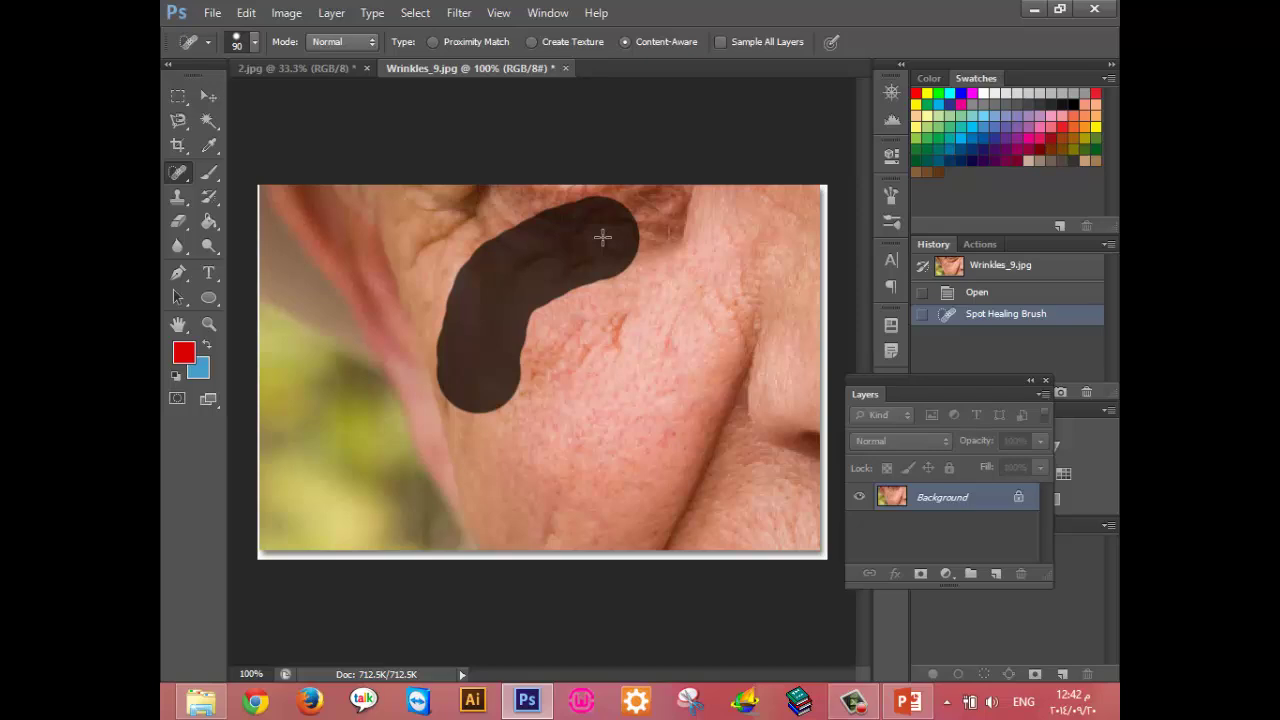
pyautogui.moveTo(602, 237); pyautogui.dragTo(689, 212)
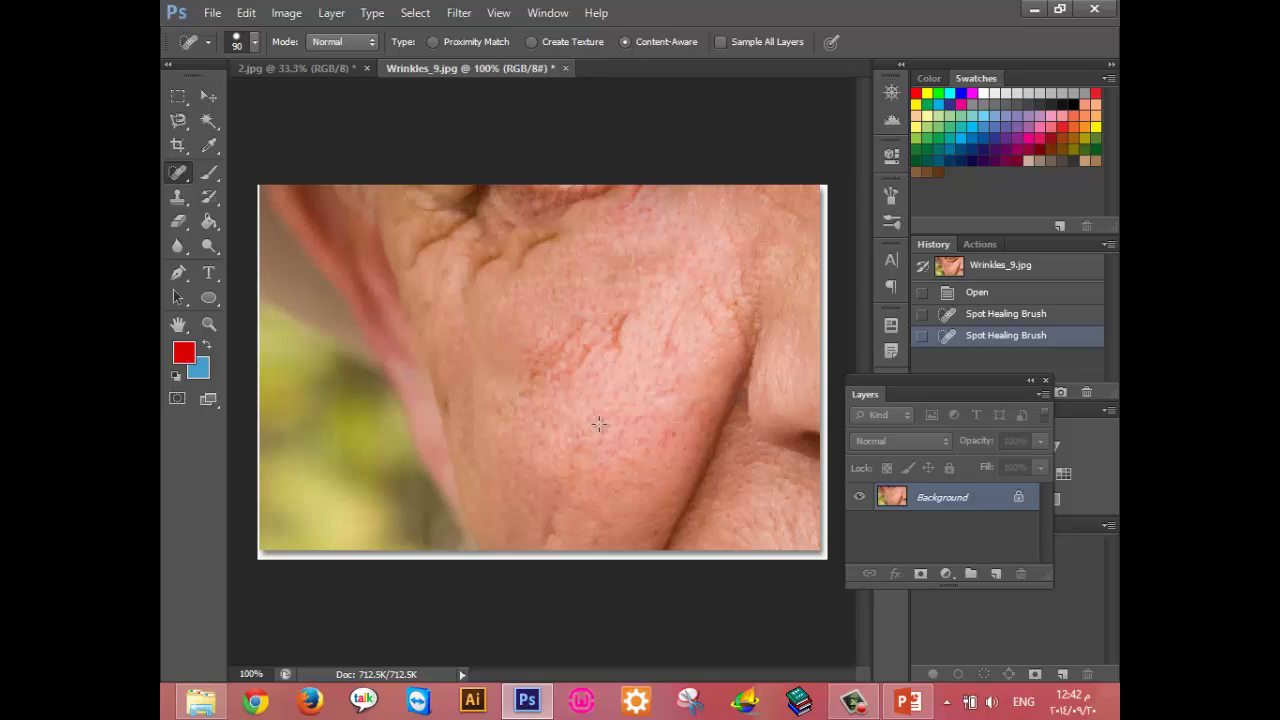
pyautogui.moveTo(493, 393)
pyautogui.mouseDown()
pyautogui.moveTo(508, 374)
pyautogui.moveTo(649, 320)
pyautogui.mouseUp()
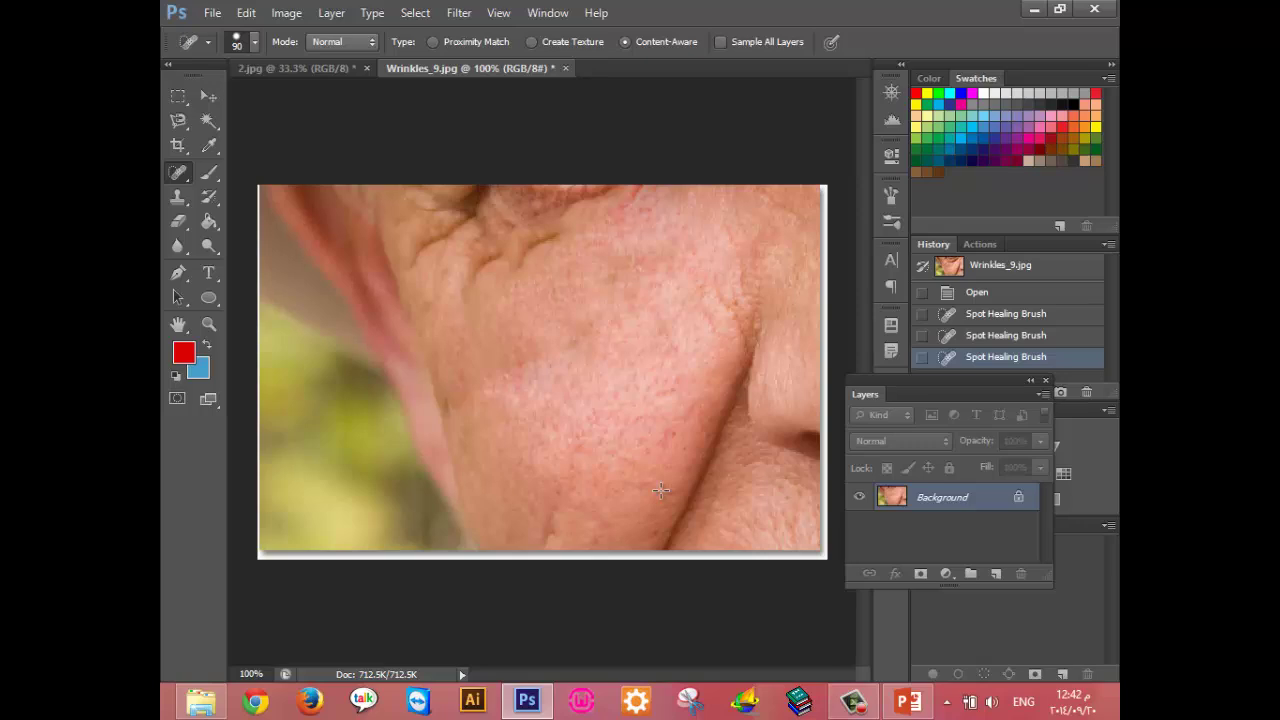
pyautogui.moveTo(481, 318)
pyautogui.mouseDown()
pyautogui.moveTo(520, 232)
pyautogui.moveTo(606, 186)
pyautogui.moveTo(640, 195)
pyautogui.mouseUp()
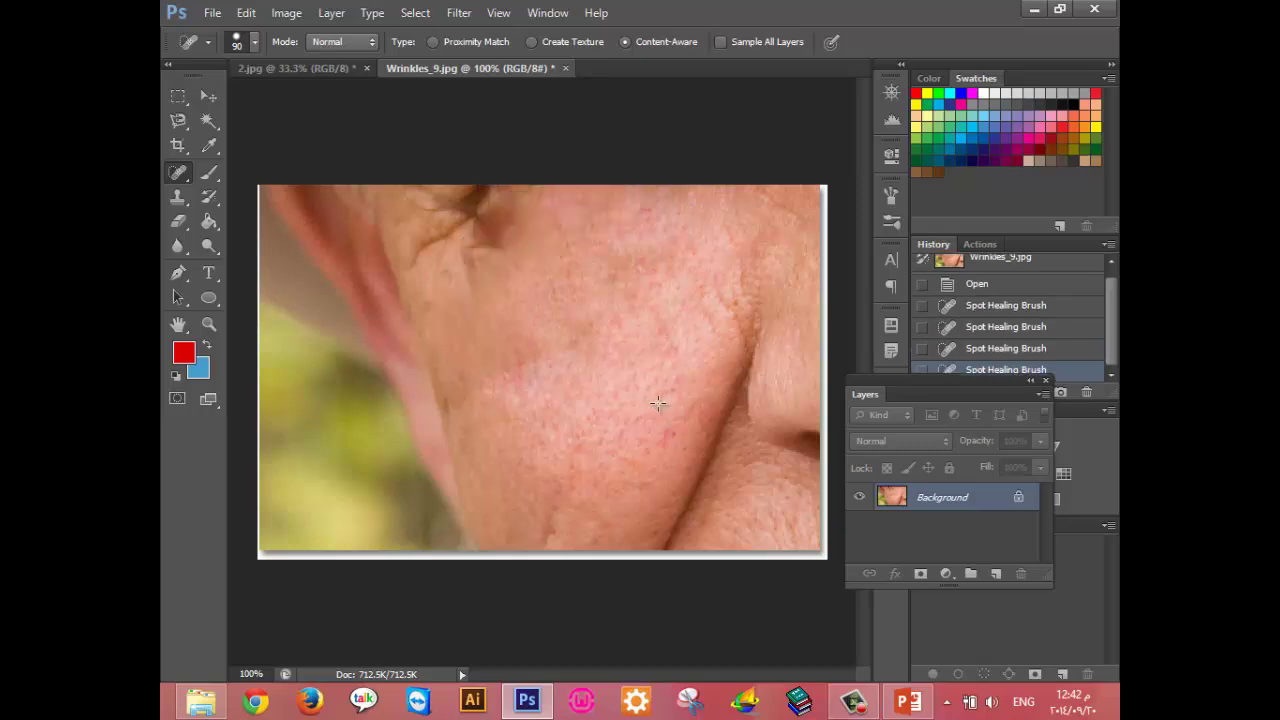
pyautogui.moveTo(514, 306)
pyautogui.mouseDown()
pyautogui.moveTo(486, 229)
pyautogui.moveTo(451, 214)
pyautogui.mouseUp()
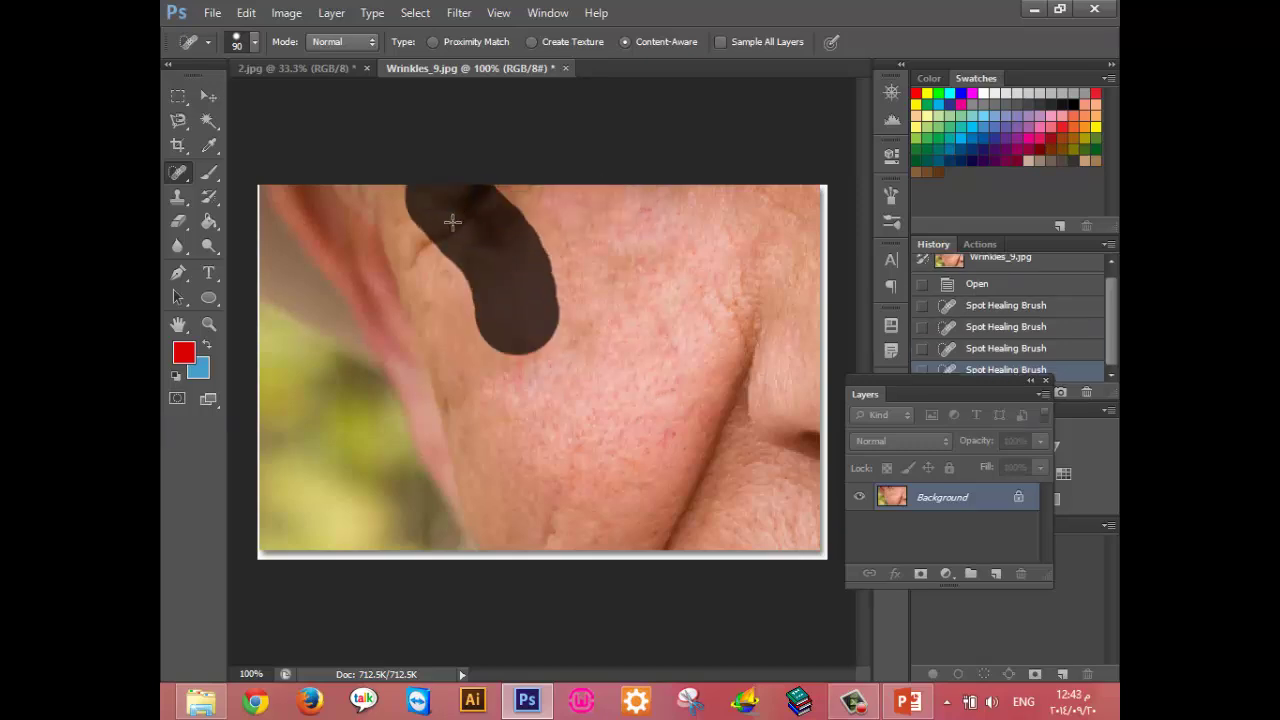
pyautogui.moveTo(530, 346)
pyautogui.mouseDown()
pyautogui.moveTo(537, 309)
pyautogui.moveTo(496, 188)
pyautogui.mouseUp()
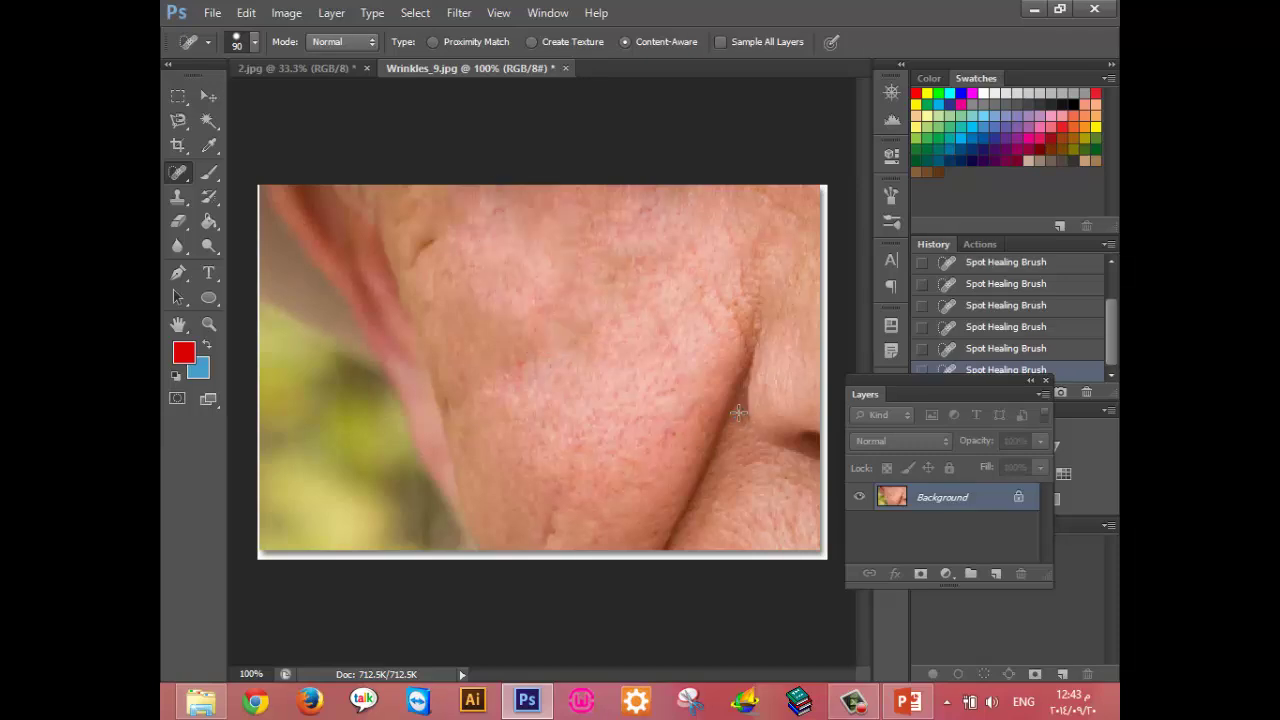
pyautogui.rightClick(178, 172)
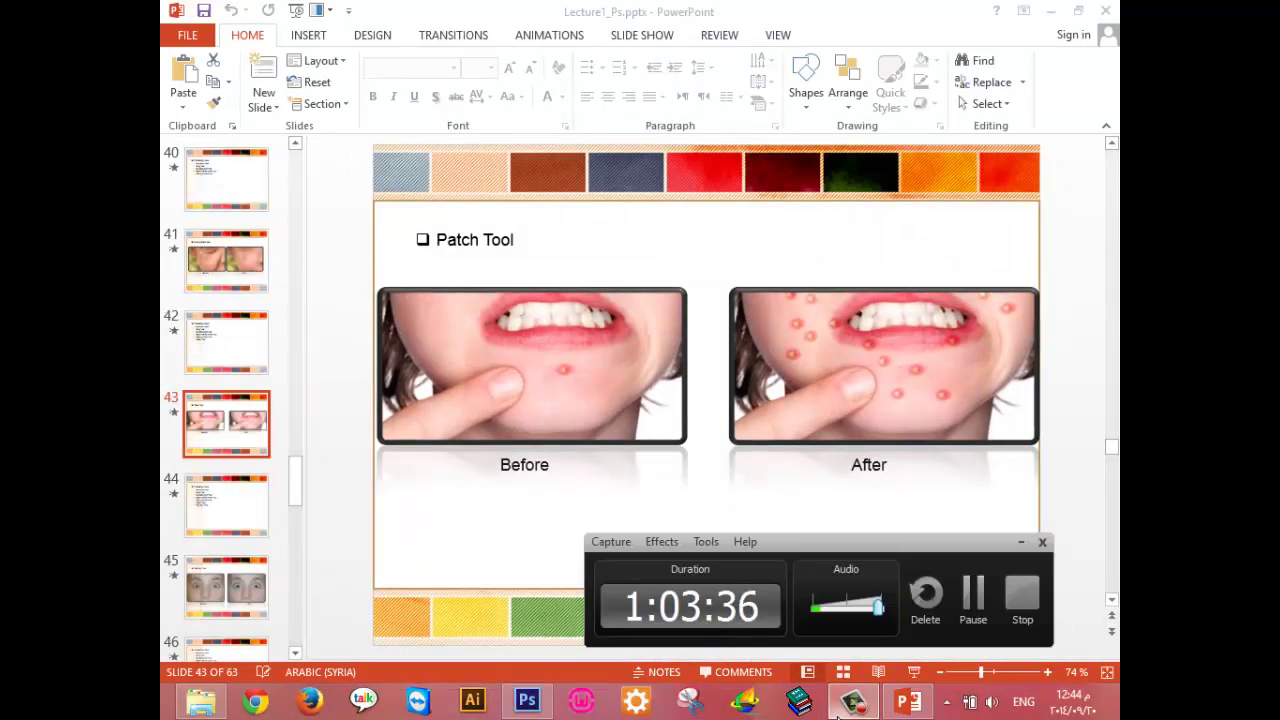
# Return from the PowerPoint slides to Photoshop and bring up the Open dialog.
pyautogui.click(840, 710)
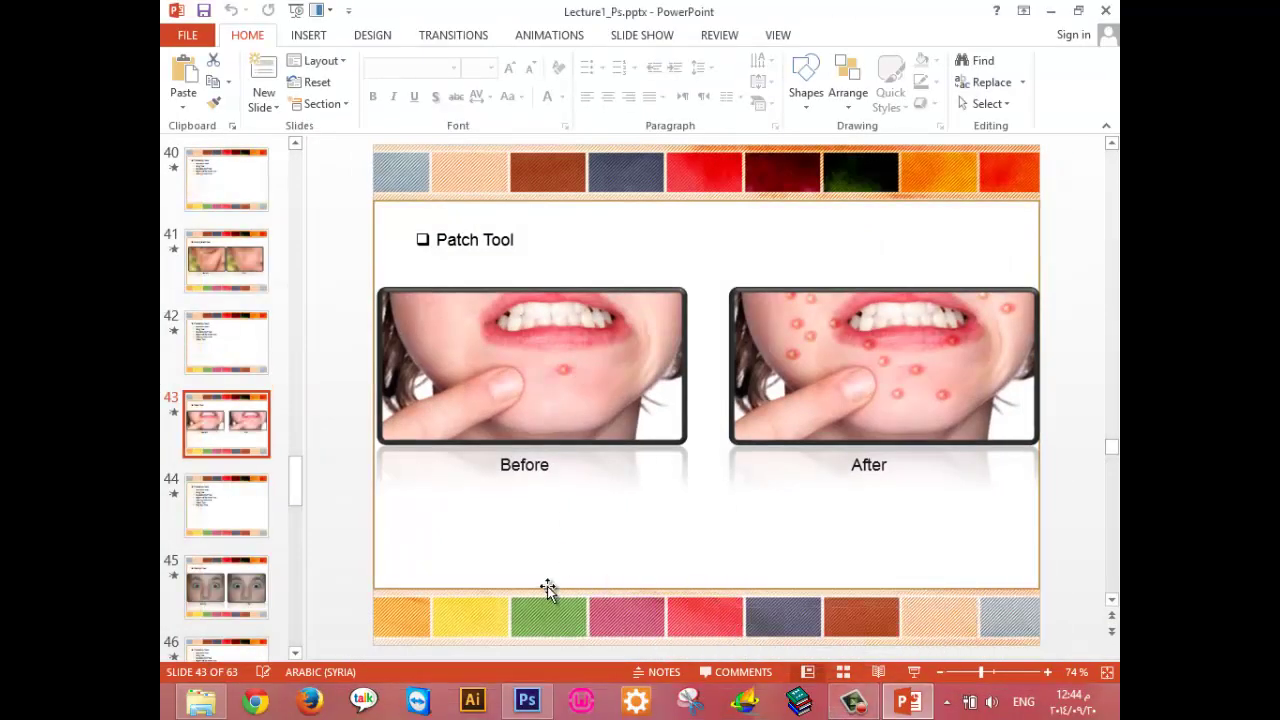
pyautogui.click(527, 703)
pyautogui.hotkey('ctrl', 'o')
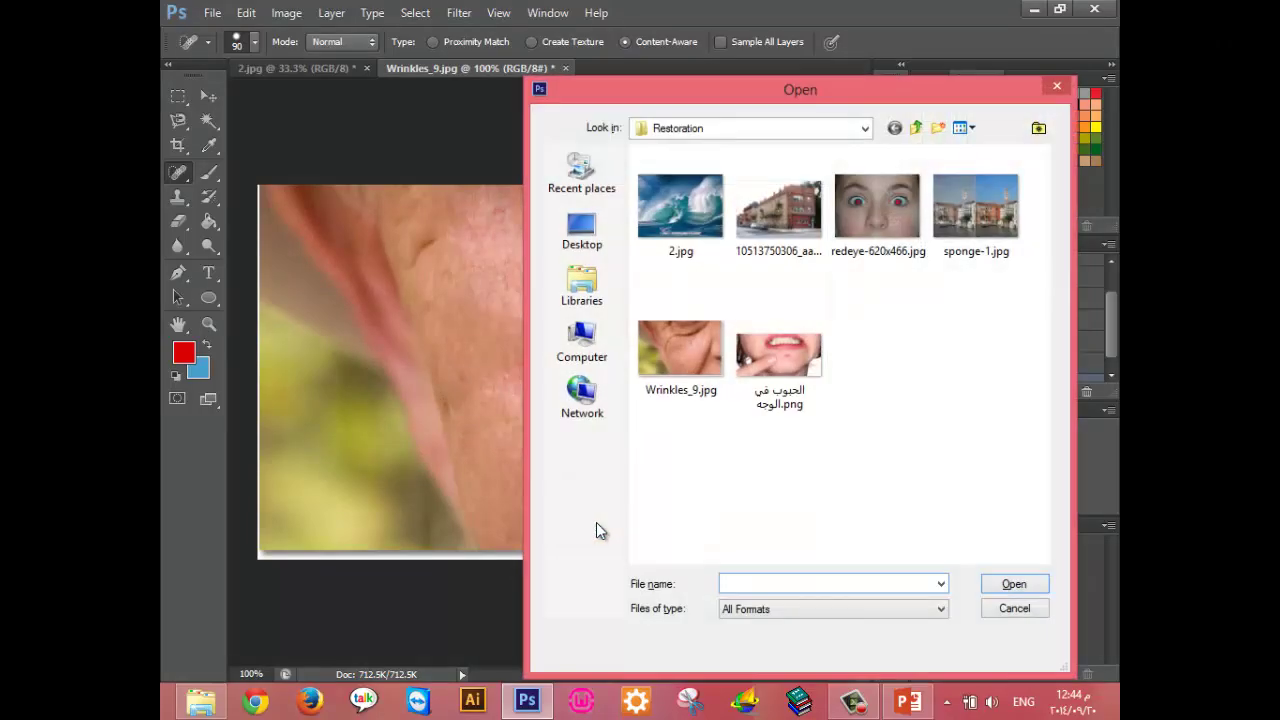
# Open the pimple photo, select the pimple with an elliptical marquee and paste it onto a new layer.
pyautogui.doubleClick(768, 388)
pyautogui.click(178, 97)
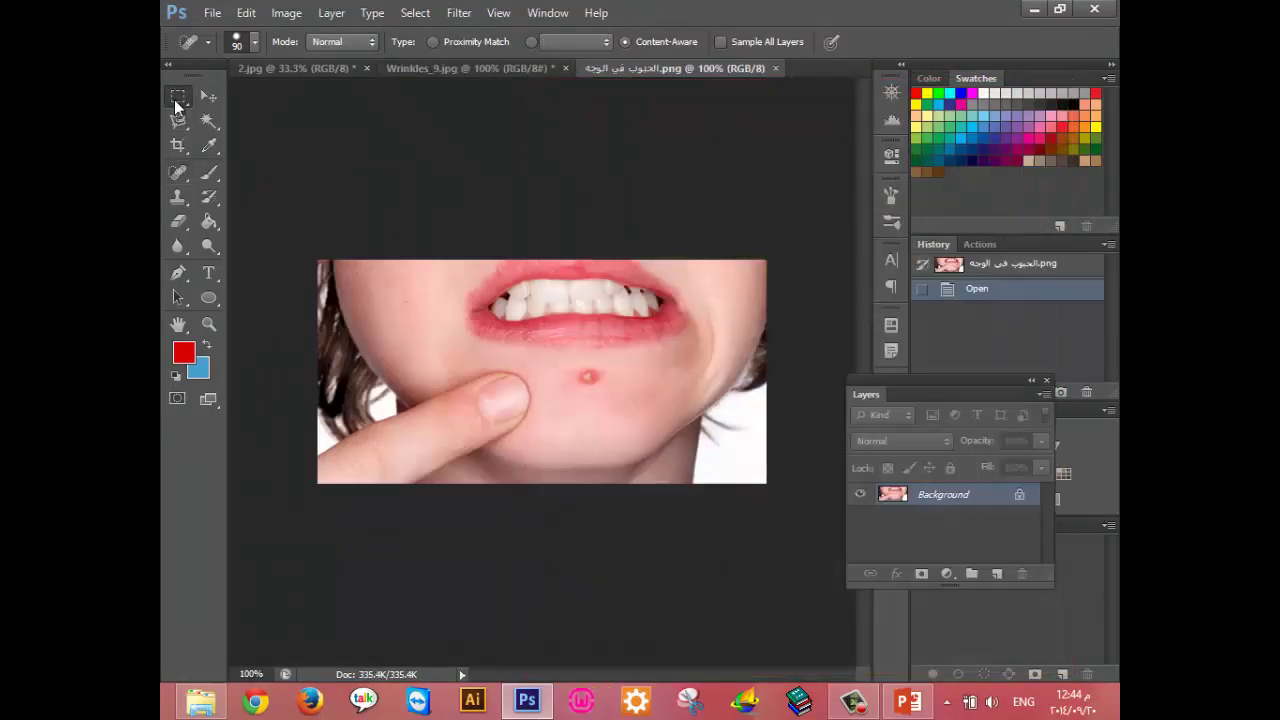
pyautogui.click(270, 111)
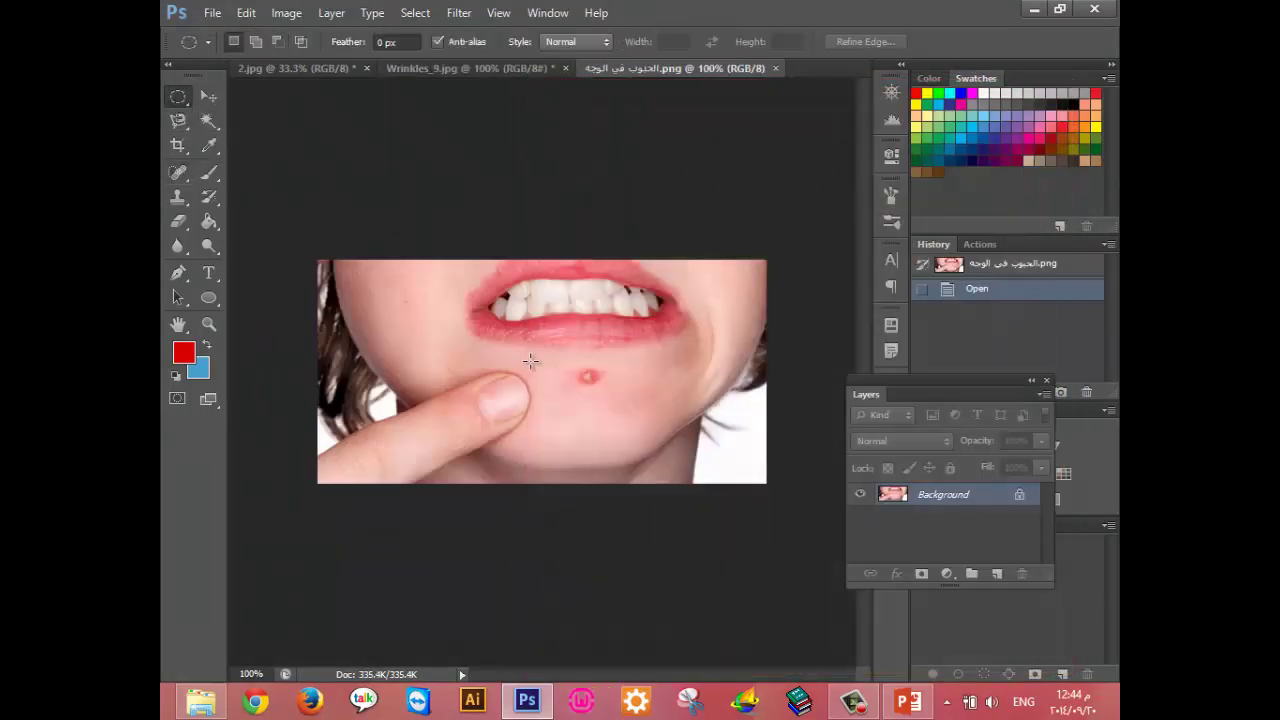
pyautogui.moveTo(575, 366); pyautogui.dragTo(607, 390)
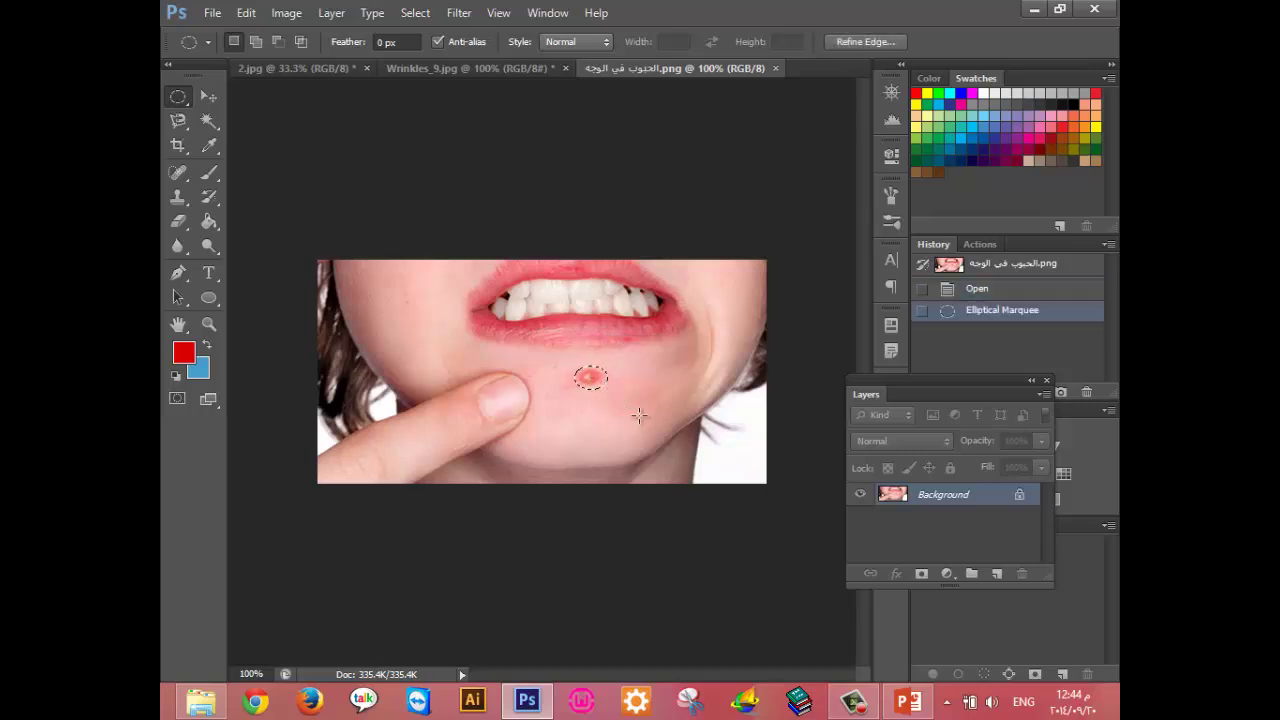
pyautogui.hotkey('ctrl', 'c')
pyautogui.hotkey('ctrl', 'v')
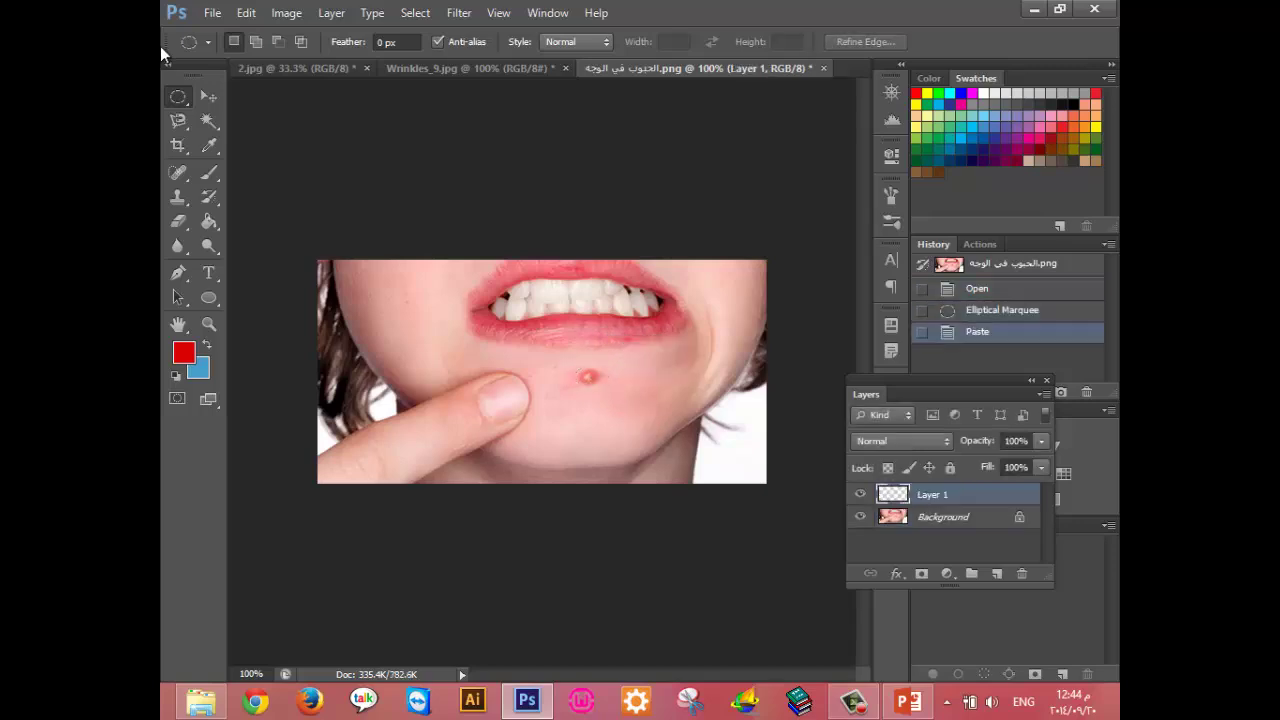
# Move pimple copies to the chin and the mouth's left corner, undoing the extra lower-cheek copy.
pyautogui.press('v')
pyautogui.moveTo(579, 368)
pyautogui.mouseDown()
pyautogui.moveTo(590, 418)
pyautogui.moveTo(624, 423)
pyautogui.moveTo(641, 326)
pyautogui.moveTo(701, 288)
pyautogui.moveTo(706, 300)
pyautogui.moveTo(634, 343)
pyautogui.mouseUp()
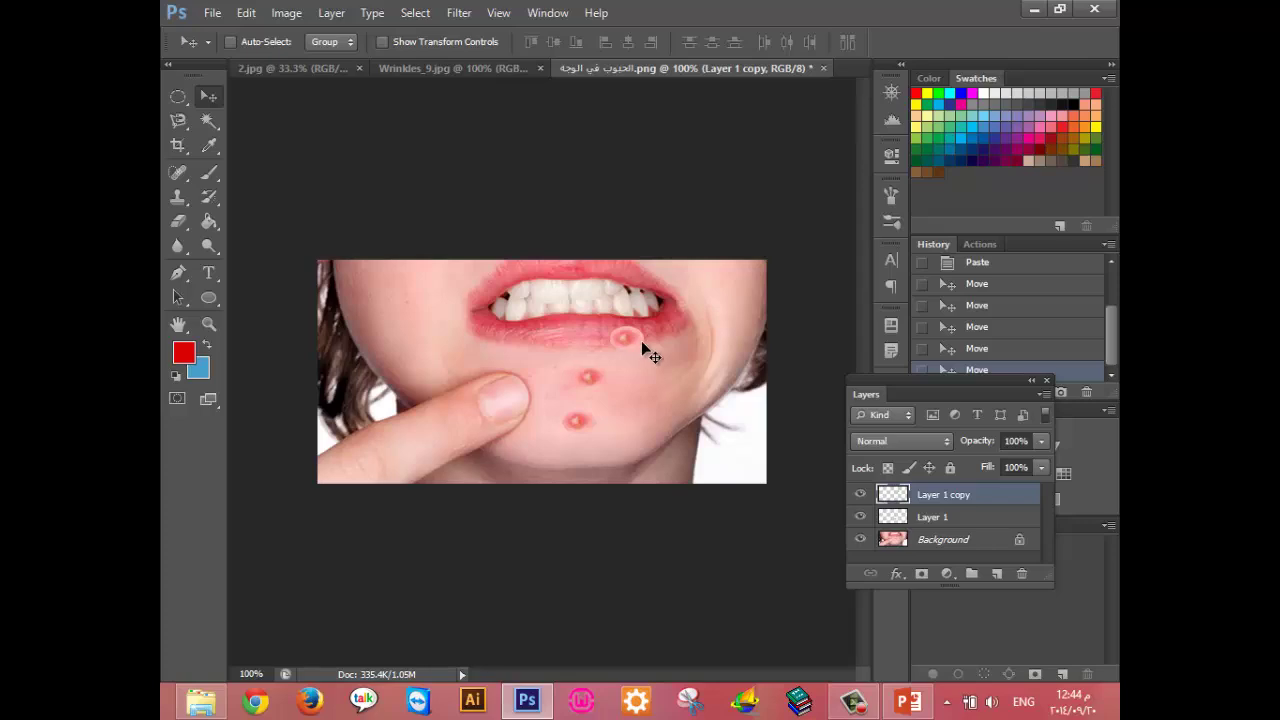
pyautogui.hotkey('ctrl', 'j')
pyautogui.moveTo(622, 348); pyautogui.dragTo(470, 325)
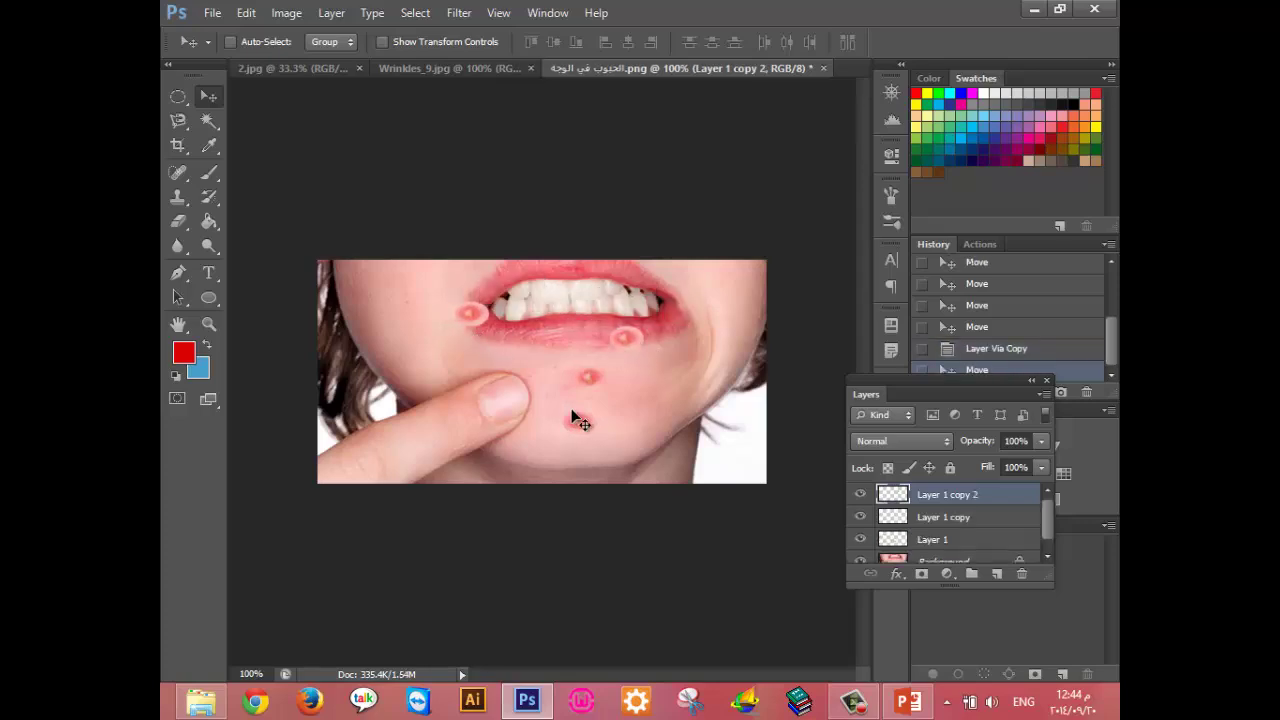
pyautogui.hotkey('ctrl', 'j')
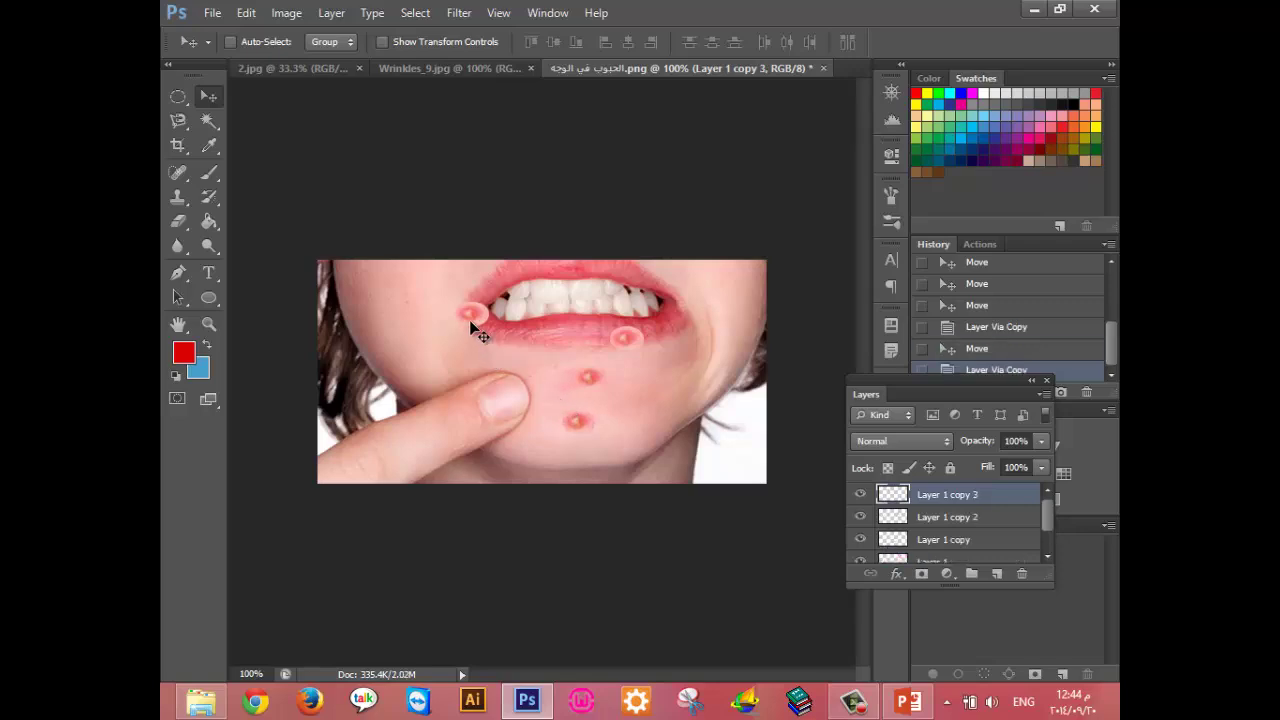
pyautogui.moveTo(476, 322)
pyautogui.mouseDown()
pyautogui.moveTo(583, 390)
pyautogui.moveTo(675, 478)
pyautogui.mouseUp()
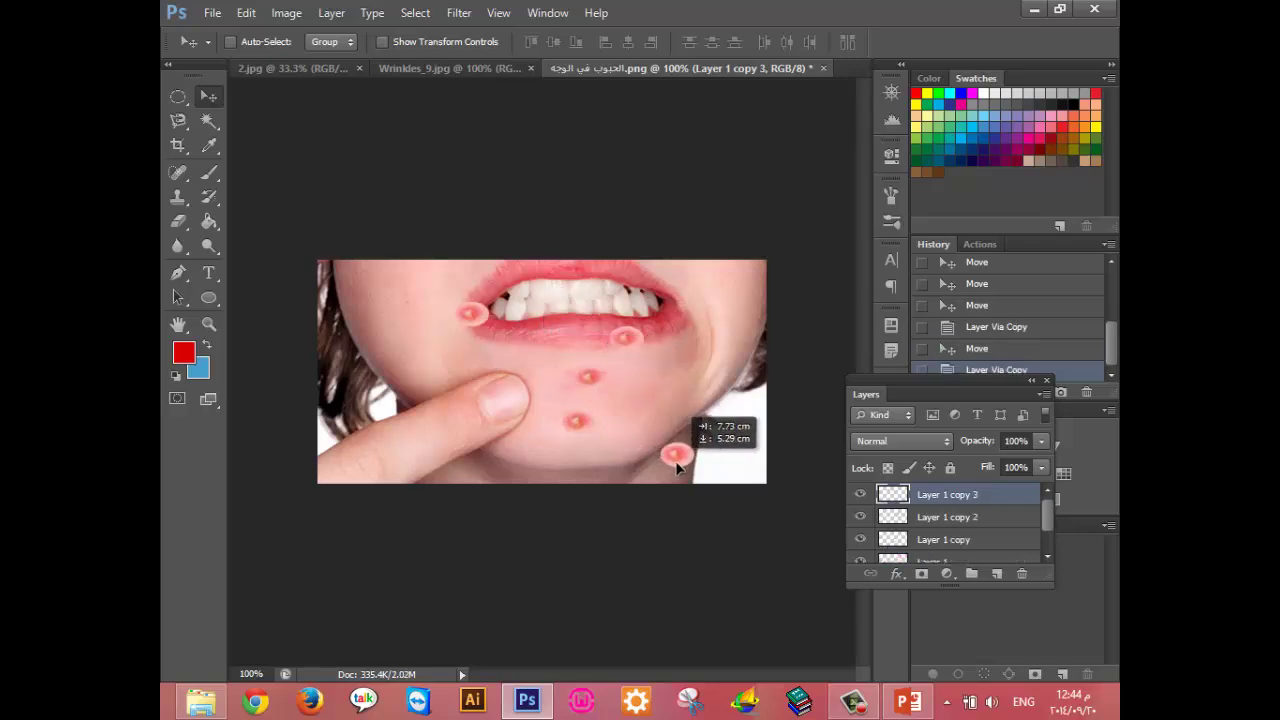
pyautogui.press('m')
pyautogui.hotkey('ctrl', 'alt', 'z')
pyautogui.hotkey('ctrl', 'alt', 'z')
# Clone-stamp the pimple onto the right cheek, below the lower lip and twice on the chin.
pyautogui.hotkey('ctrl', 'alt', 'z')
pyautogui.hotkey('ctrl', 'alt', 'z')
pyautogui.hotkey('ctrl', 'alt', 'z')
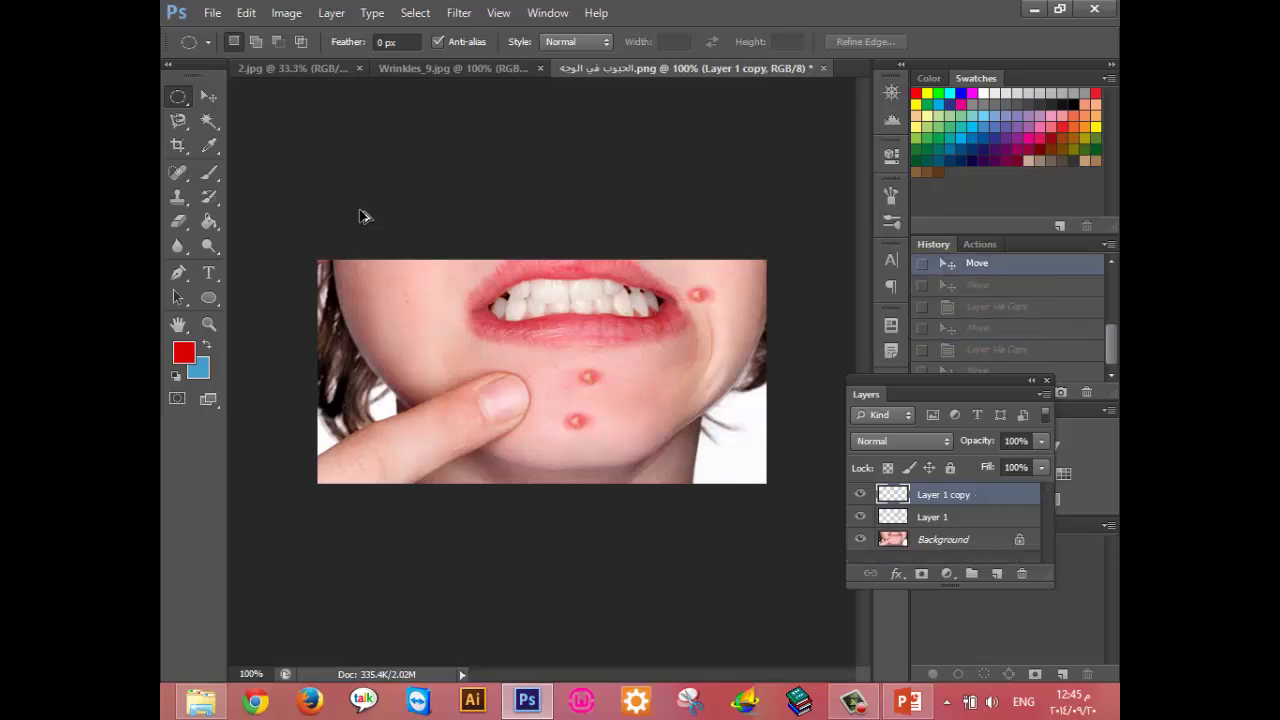
pyautogui.hotkey('ctrl', 'alt', 'z')
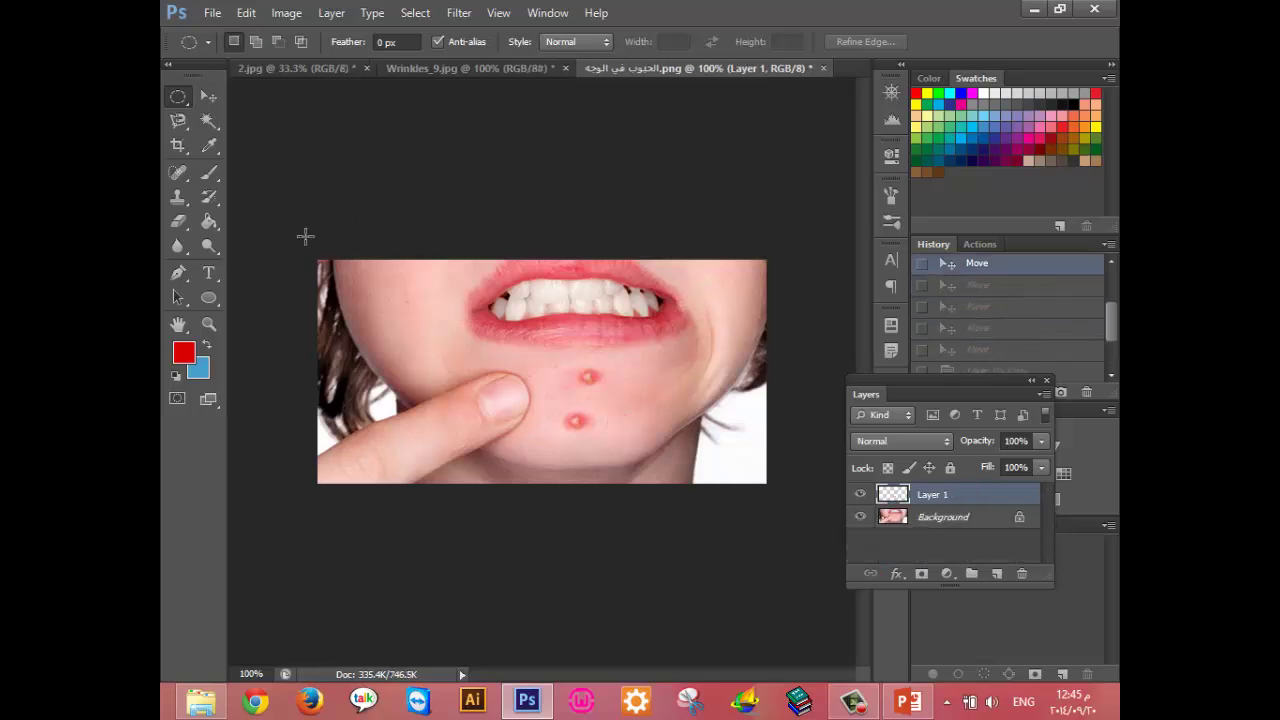
pyautogui.click(175, 204)
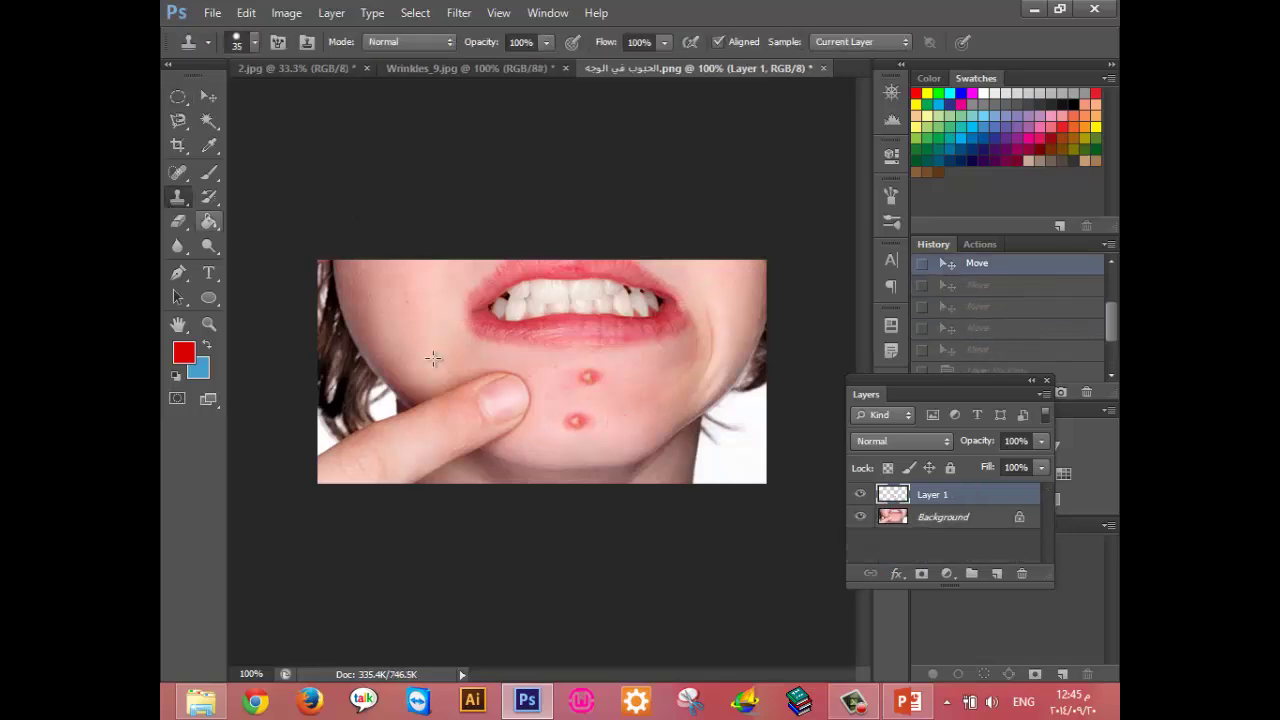
pyautogui.click(576, 420)
pyautogui.press(']')
pyautogui.press(']')
pyautogui.press(']')
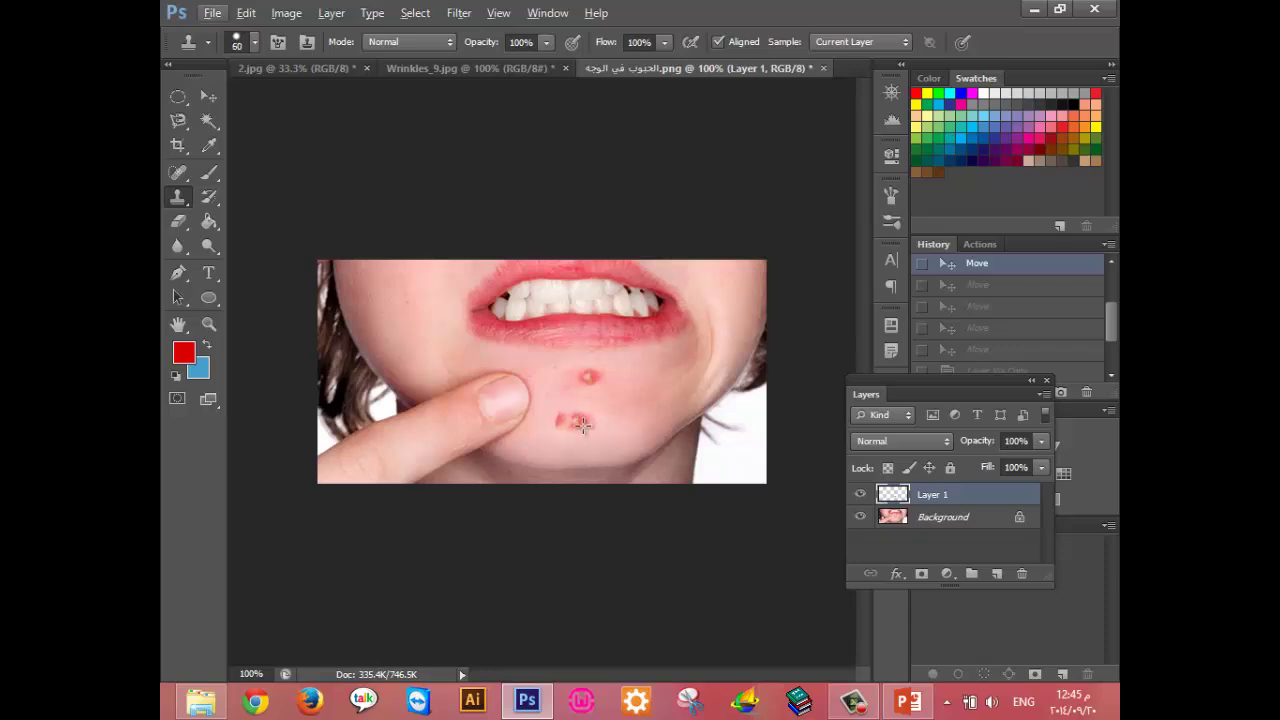
pyautogui.click(722, 305)
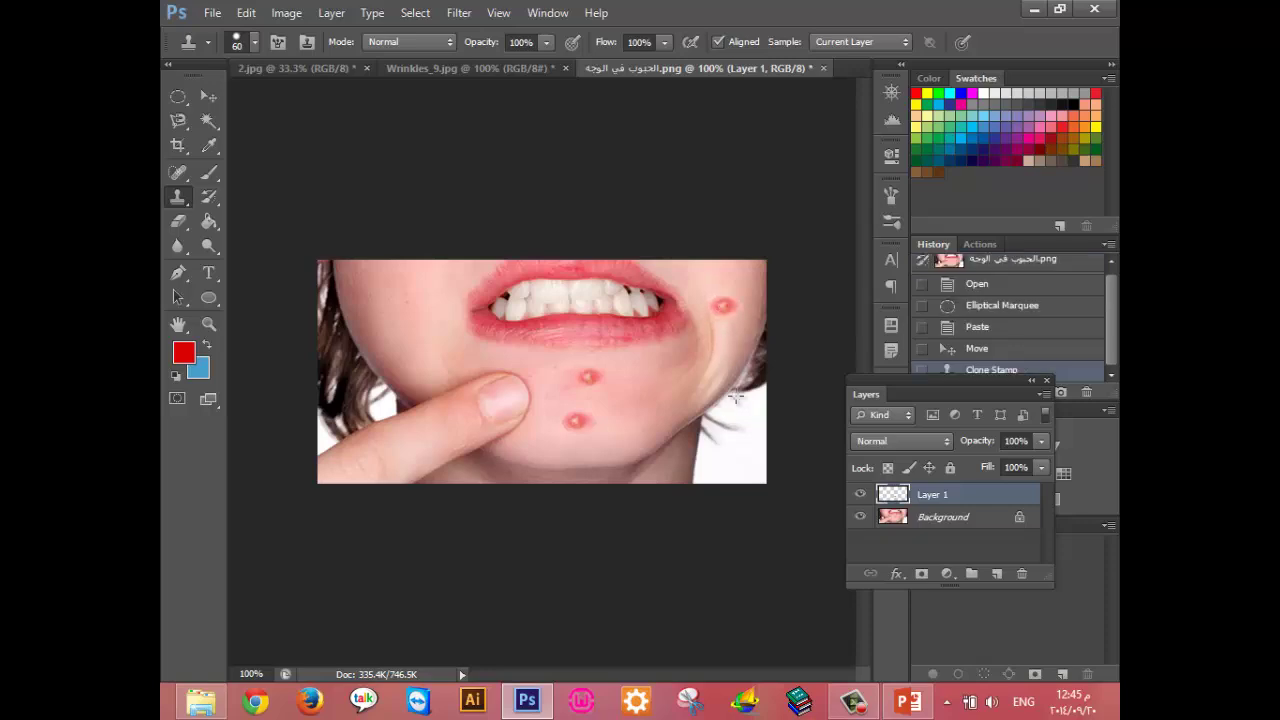
pyautogui.click(577, 421)
pyautogui.click(556, 336)
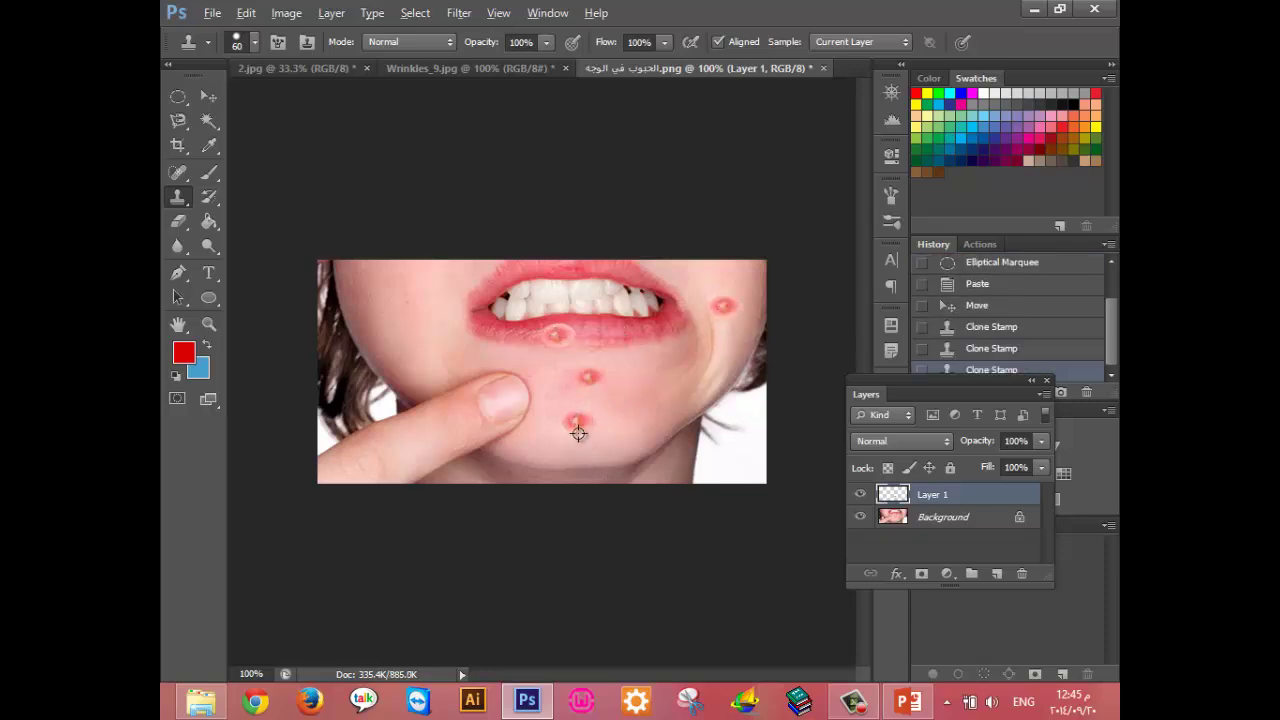
pyautogui.click(672, 465)
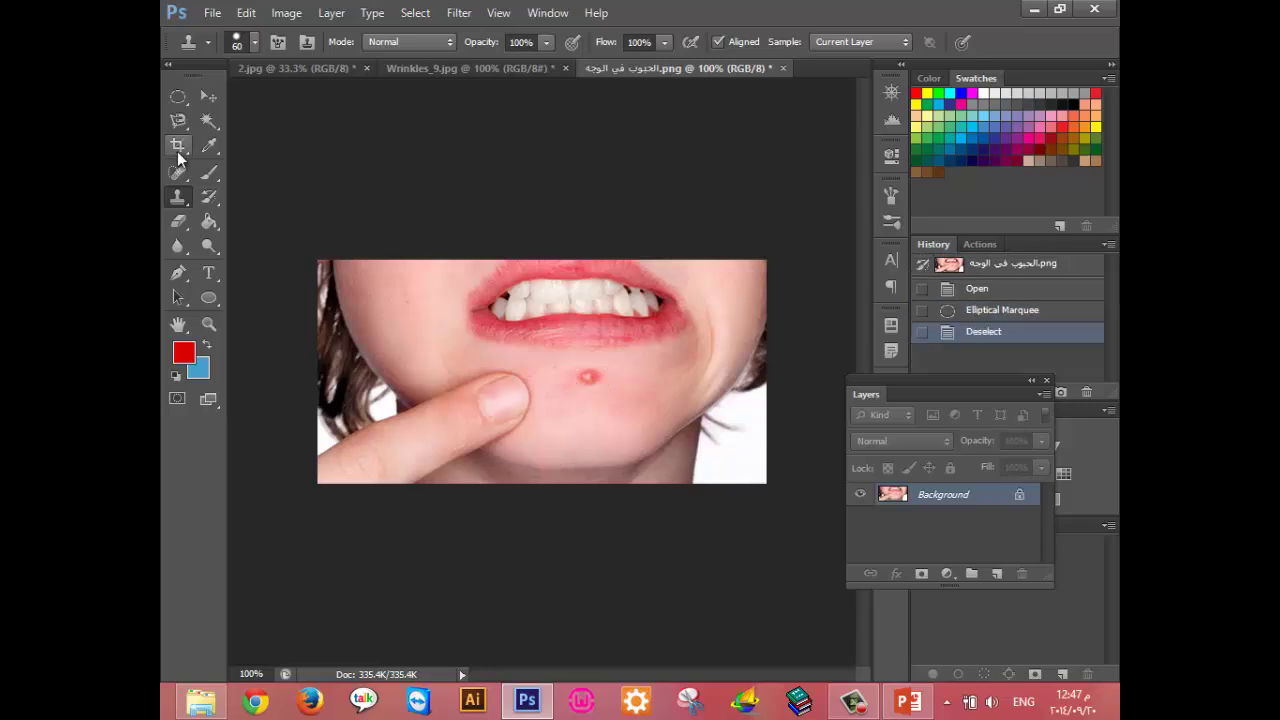
# Patch the pimple onto the left cheek, beside the mouth's right corner, and onto the right cheek.
pyautogui.click(179, 172)
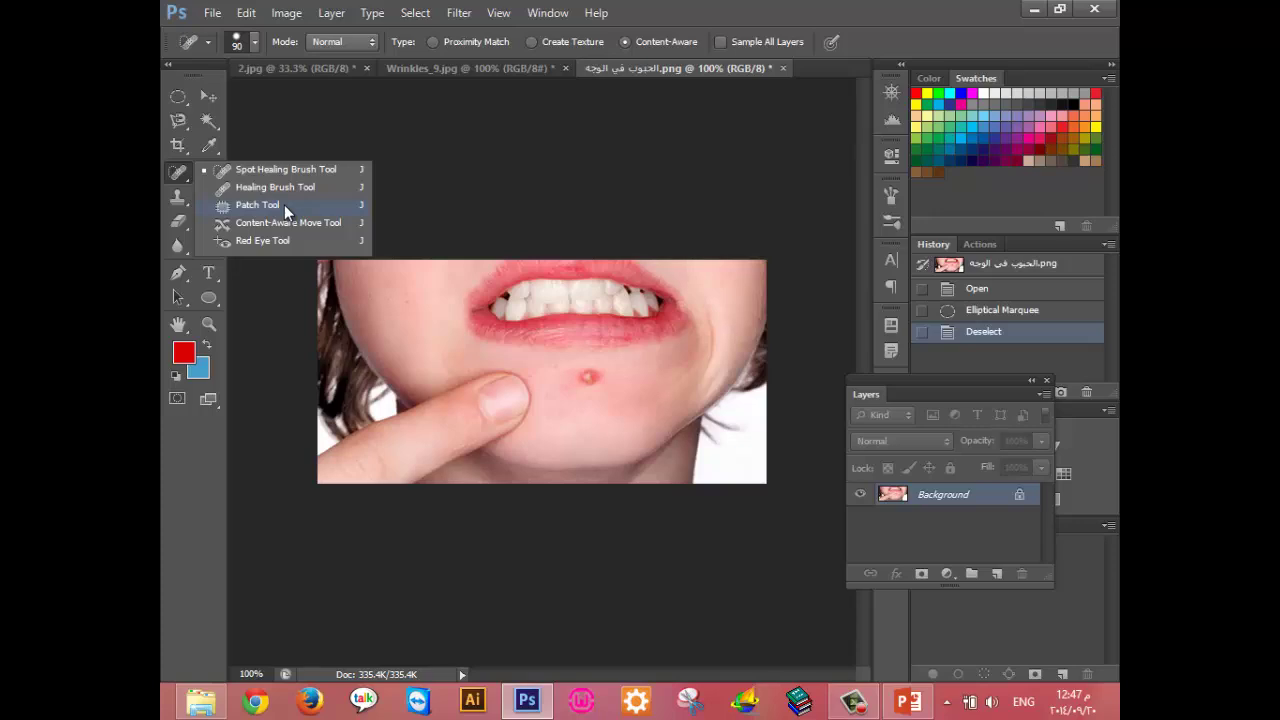
pyautogui.click(284, 205)
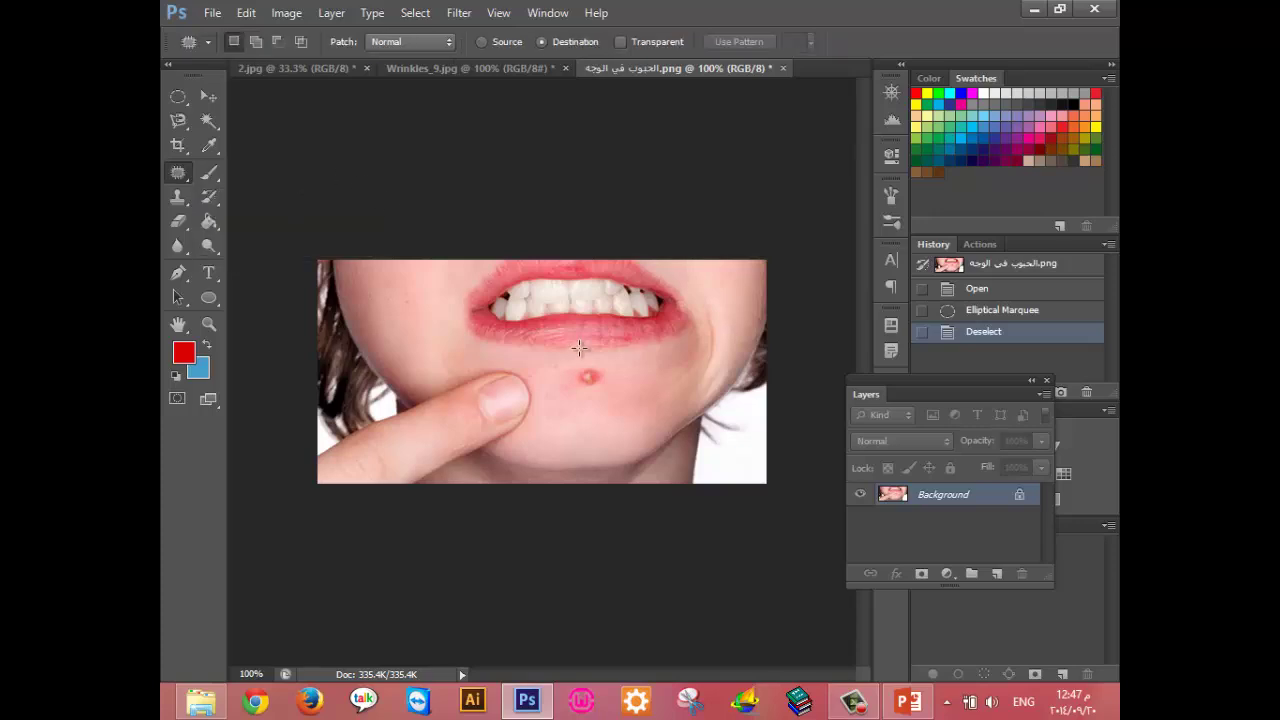
pyautogui.moveTo(574, 368); pyautogui.dragTo(604, 366)
pyautogui.moveTo(604, 366)
pyautogui.mouseDown()
pyautogui.moveTo(576, 384)
pyautogui.moveTo(585, 409)
pyautogui.moveTo(415, 311)
pyautogui.mouseUp()
pyautogui.hotkey('ctrl', 'd')
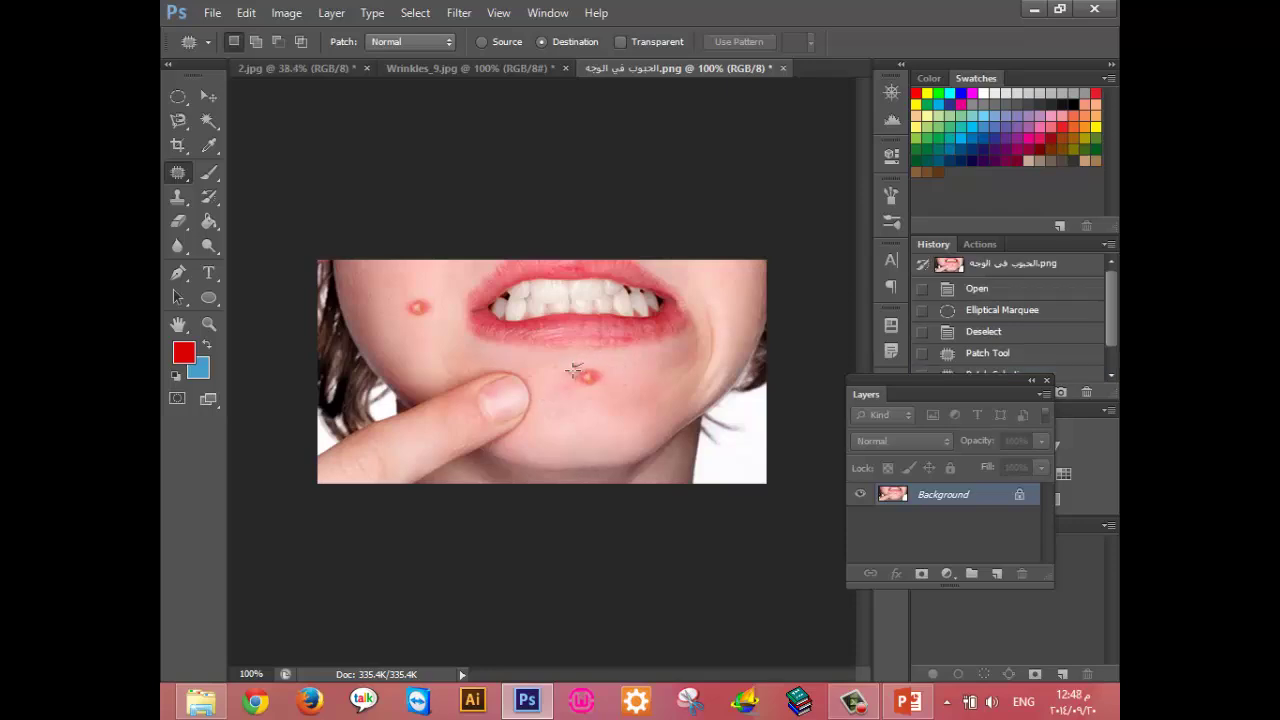
pyautogui.moveTo(575, 371)
pyautogui.mouseDown()
pyautogui.moveTo(603, 388)
pyautogui.moveTo(657, 347)
pyautogui.mouseUp()
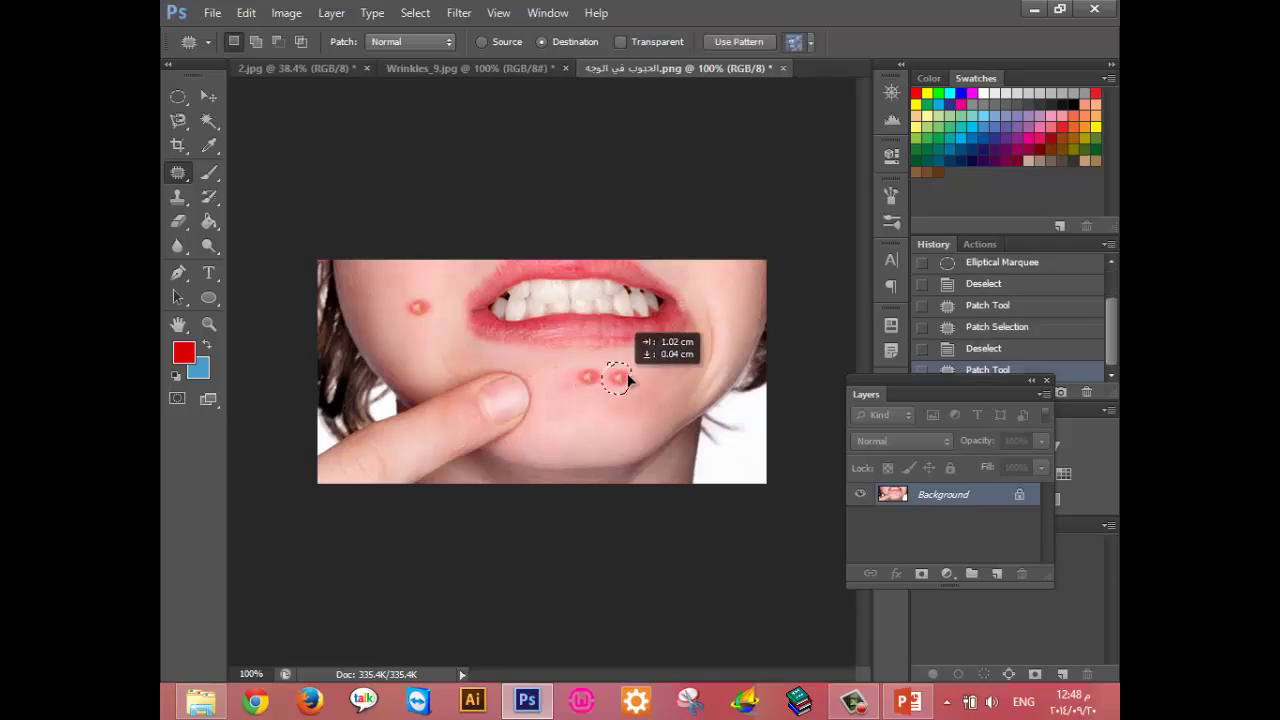
pyautogui.click(680, 404)
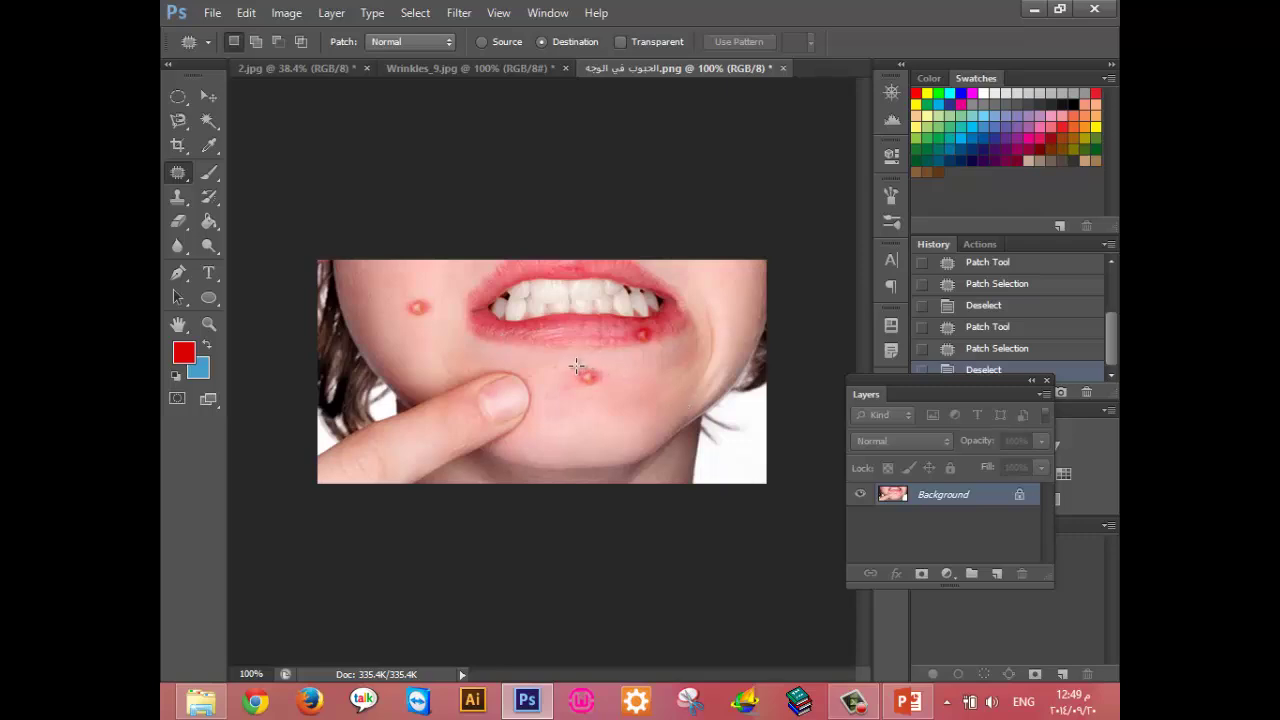
pyautogui.moveTo(580, 366)
pyautogui.mouseDown()
pyautogui.moveTo(591, 393)
pyautogui.moveTo(586, 374)
pyautogui.moveTo(720, 312)
pyautogui.mouseUp()
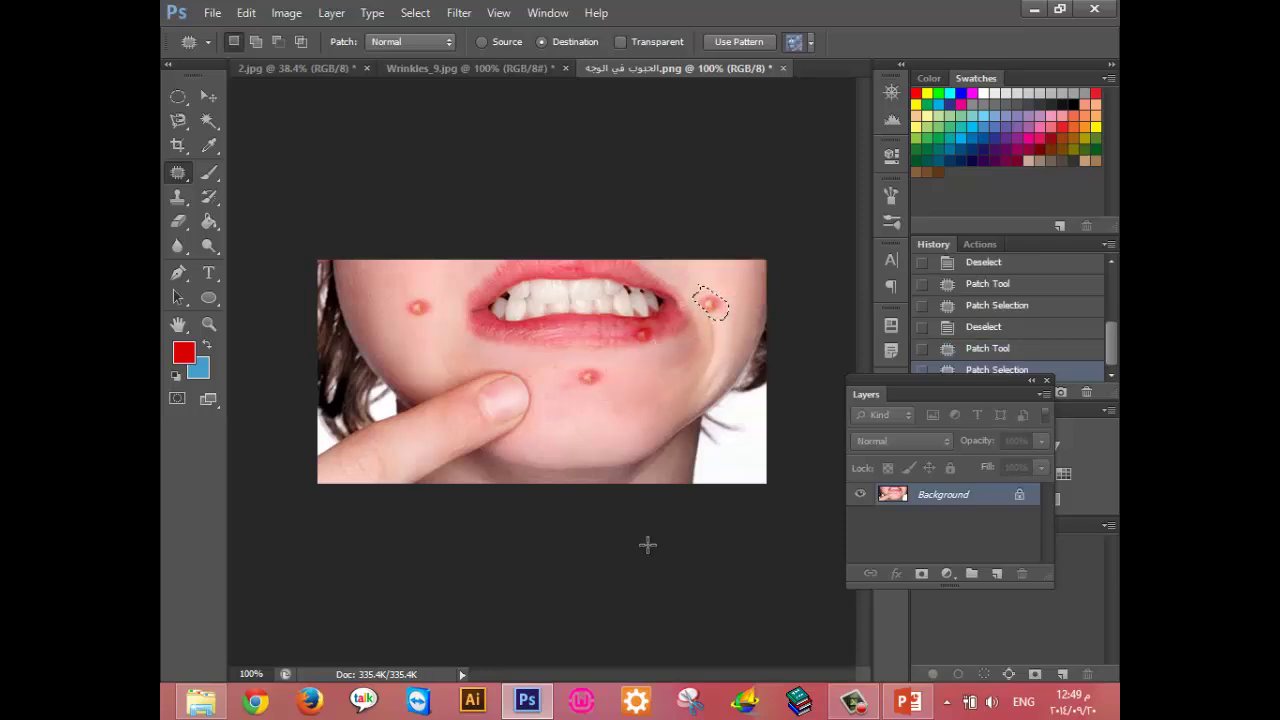
pyautogui.click(627, 388)
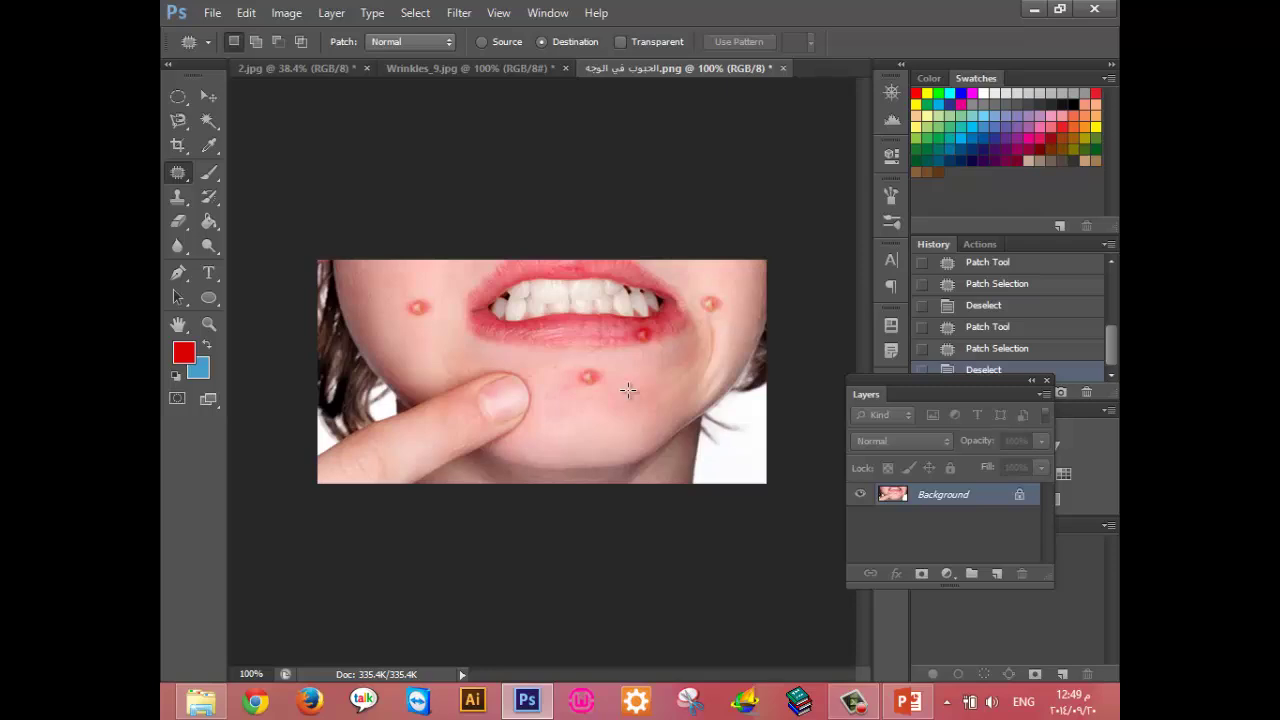
# Shift the central chin pimple slightly right with the Content-Aware Move Tool.
pyautogui.rightClick(181, 172)
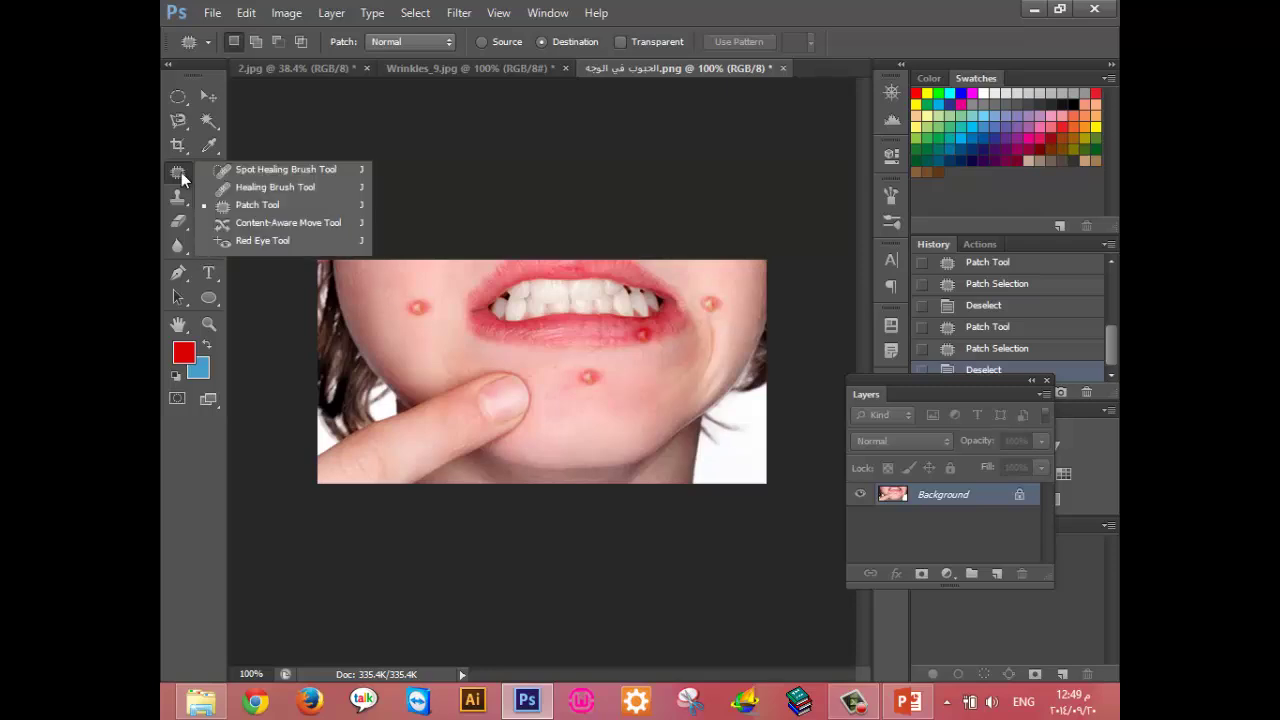
pyautogui.click(281, 227)
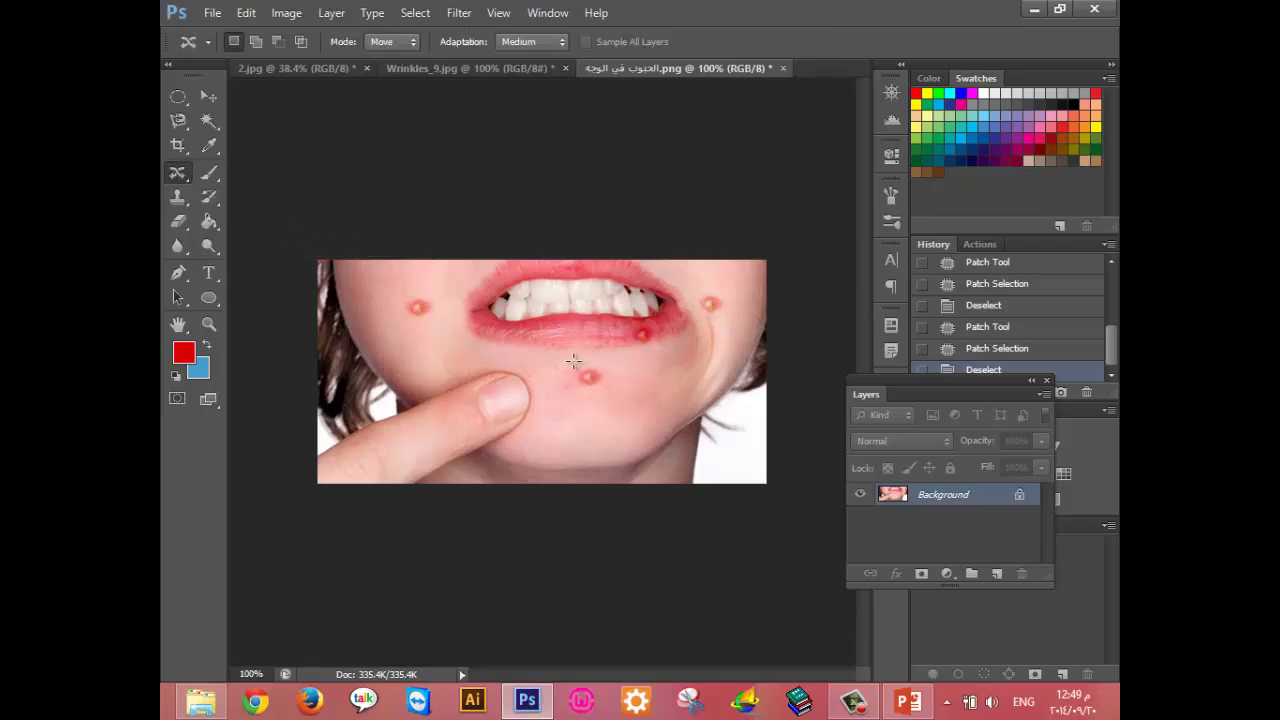
pyautogui.moveTo(605, 407)
pyautogui.mouseDown()
pyautogui.moveTo(570, 362)
pyautogui.moveTo(622, 381)
pyautogui.mouseUp()
pyautogui.hotkey('ctrl', 'd')
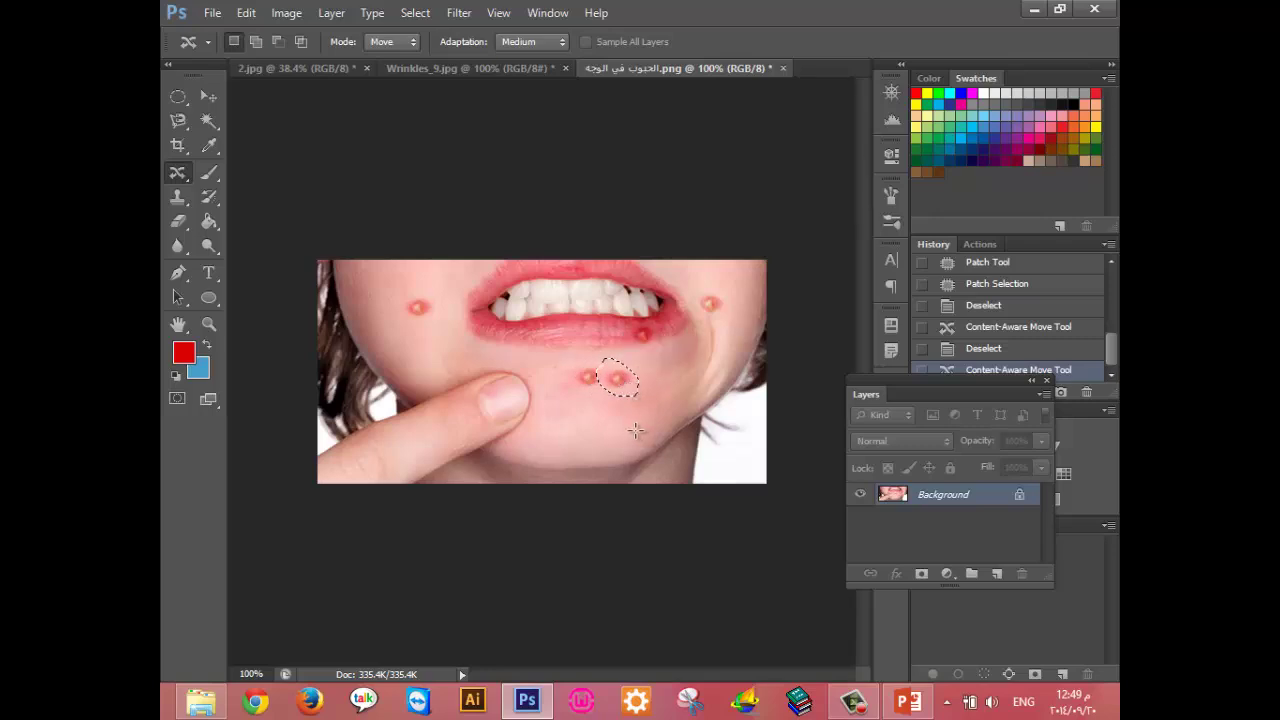
pyautogui.click(612, 444)
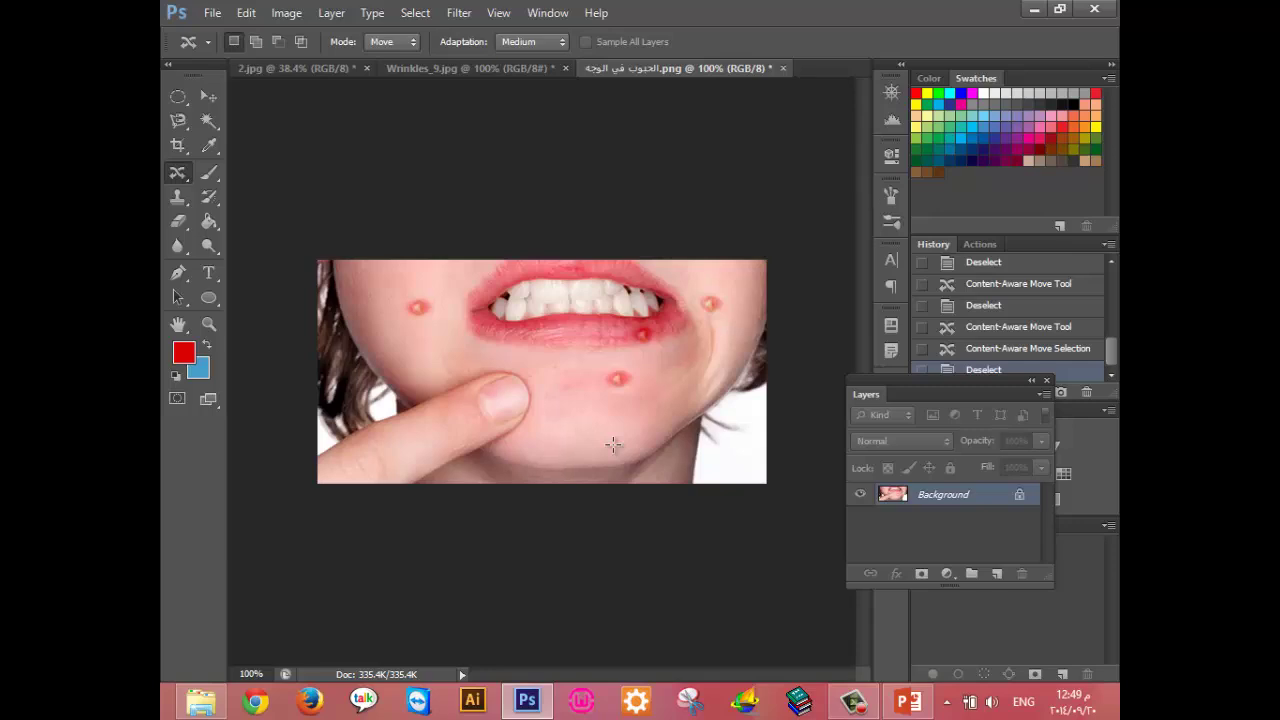
pyautogui.click(429, 64)
pyautogui.click(665, 70)
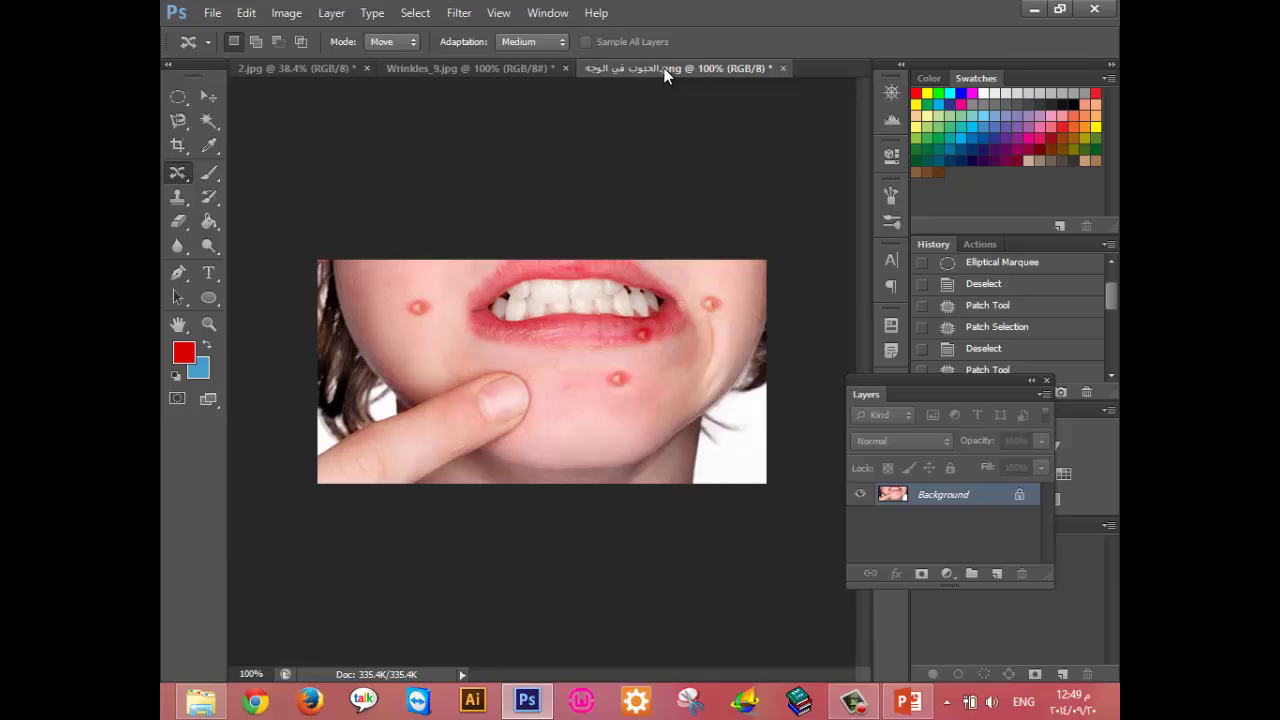
# Lasso the CEC logo in the 2.jpg wave photo and content-aware move it.
pyautogui.click(464, 69)
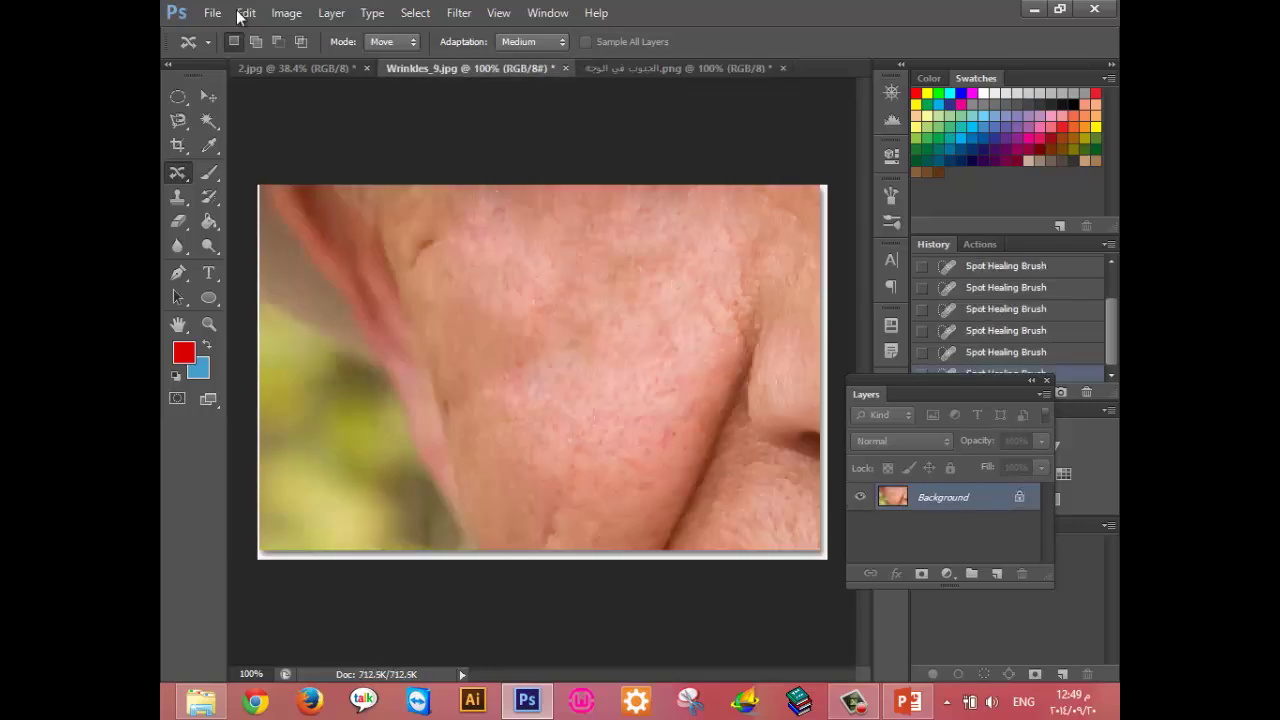
pyautogui.click(263, 68)
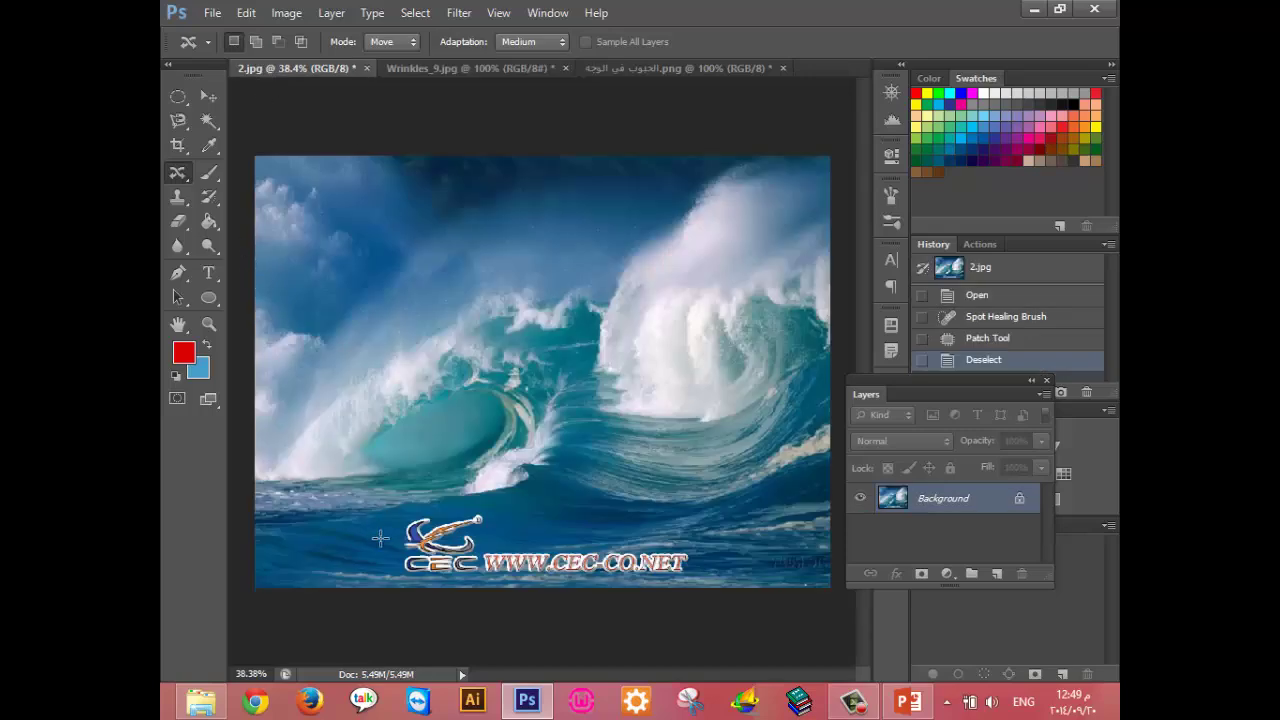
pyautogui.moveTo(400, 565); pyautogui.dragTo(405, 521)
pyautogui.moveTo(405, 519)
pyautogui.mouseDown()
pyautogui.moveTo(490, 515)
pyautogui.moveTo(536, 542)
pyautogui.moveTo(694, 546)
pyautogui.moveTo(700, 572)
pyautogui.moveTo(542, 584)
pyautogui.moveTo(396, 567)
pyautogui.moveTo(476, 557)
pyautogui.mouseUp()
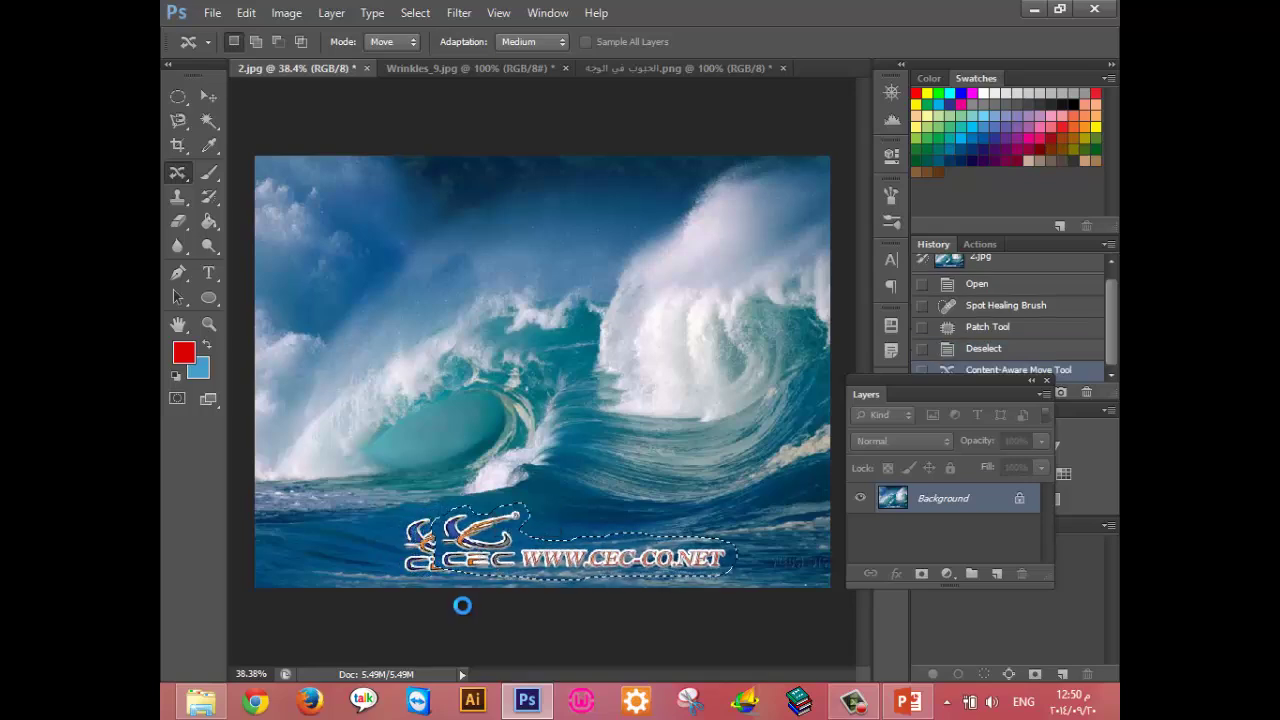
pyautogui.hotkey('ctrl', 'd')
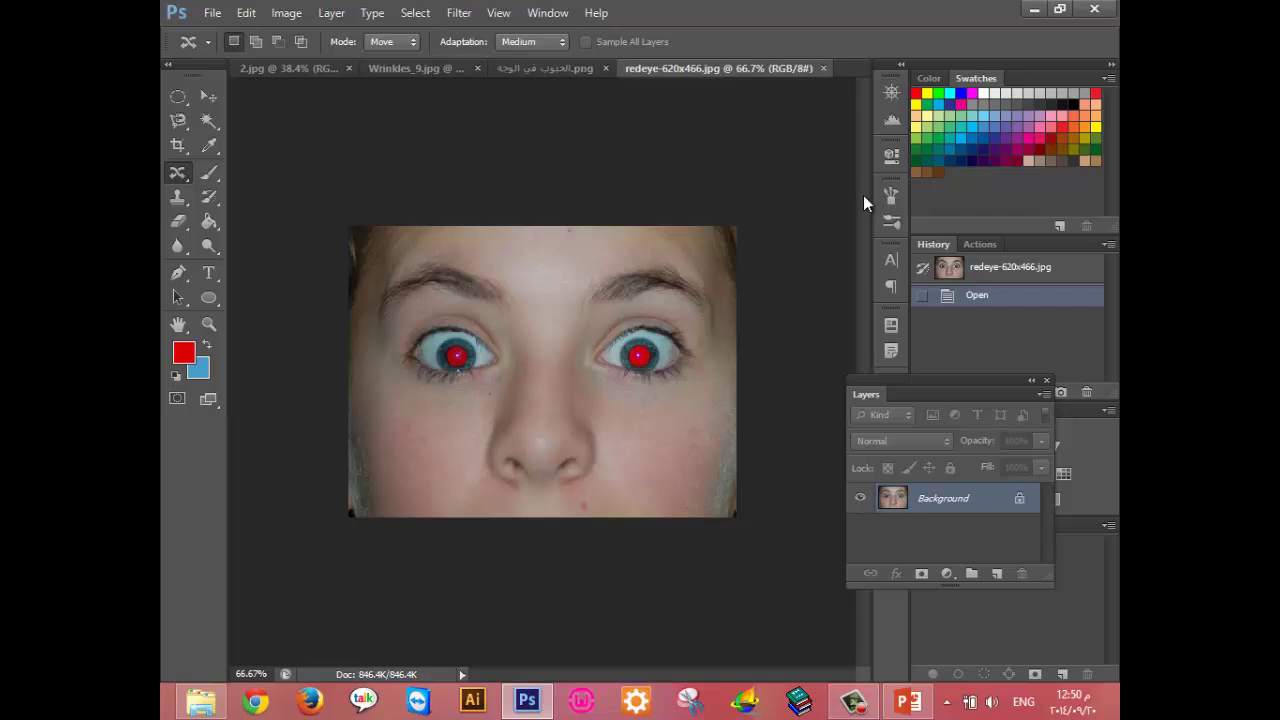
# Fill both red pupils with black (0,0,0) using the Paint Bucket.
pyautogui.click(209, 222)
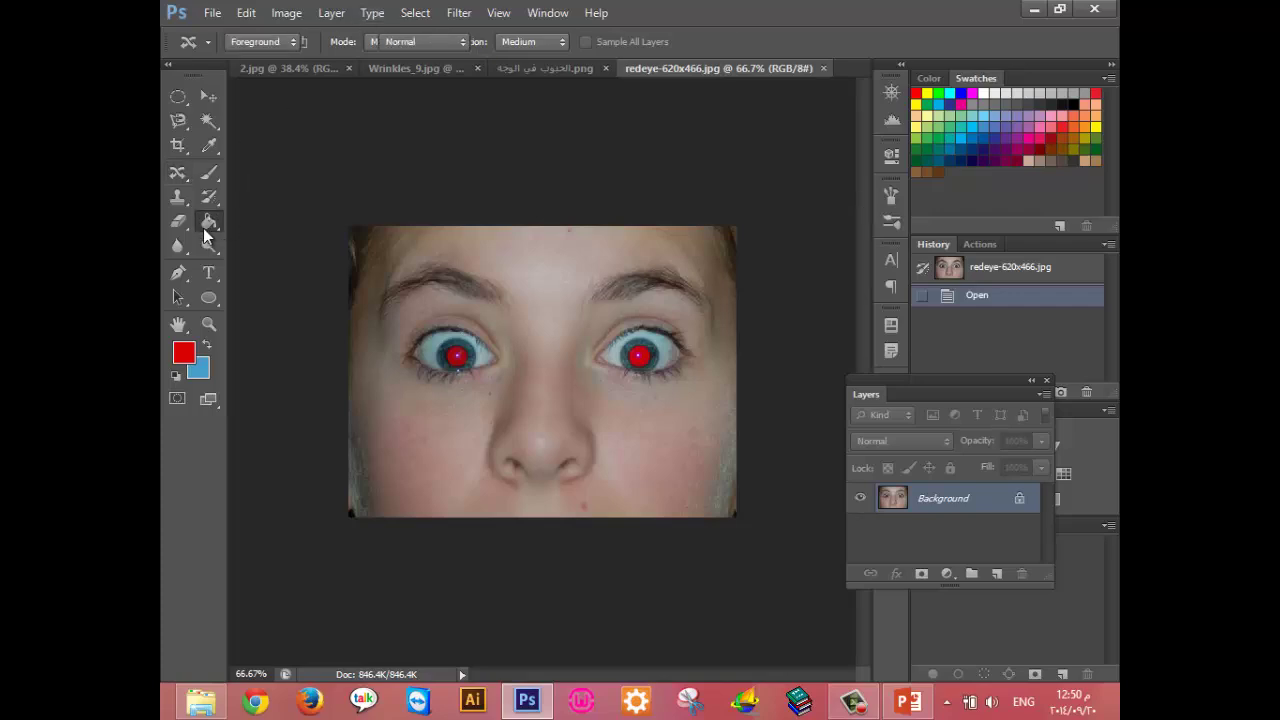
pyautogui.click(190, 358)
pyautogui.write('0')
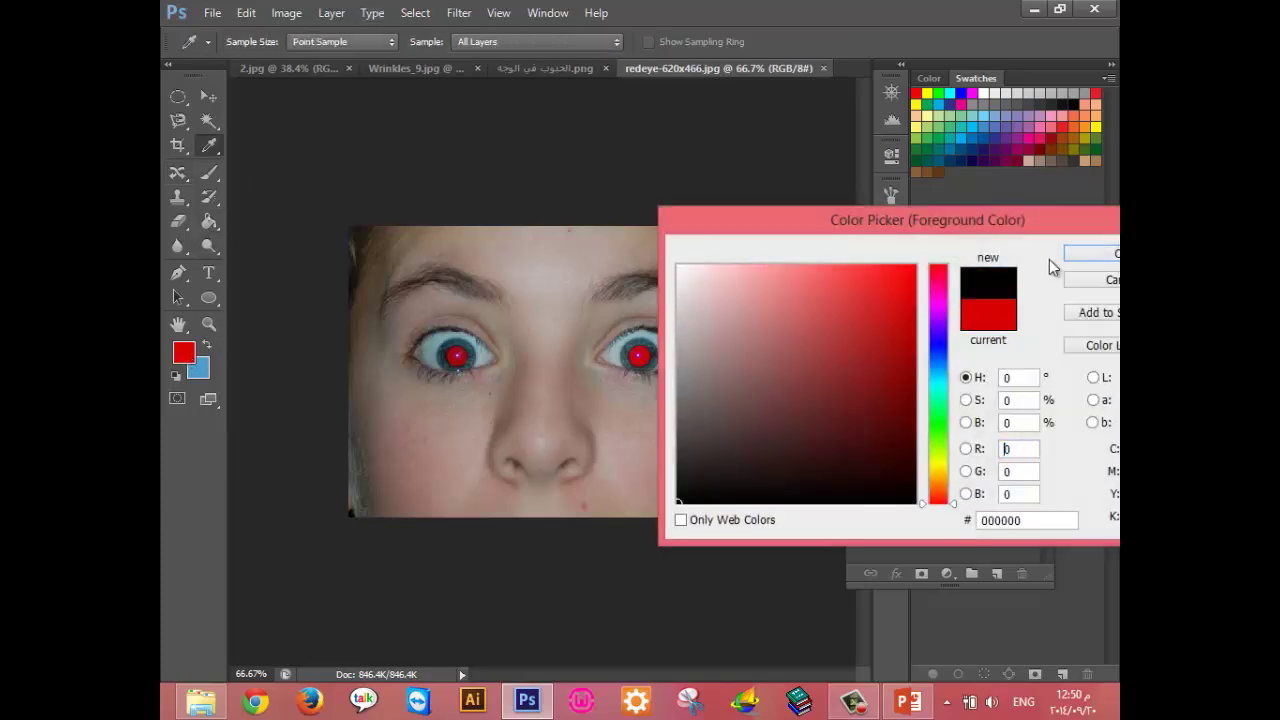
pyautogui.click(1100, 258)
pyautogui.click(645, 356)
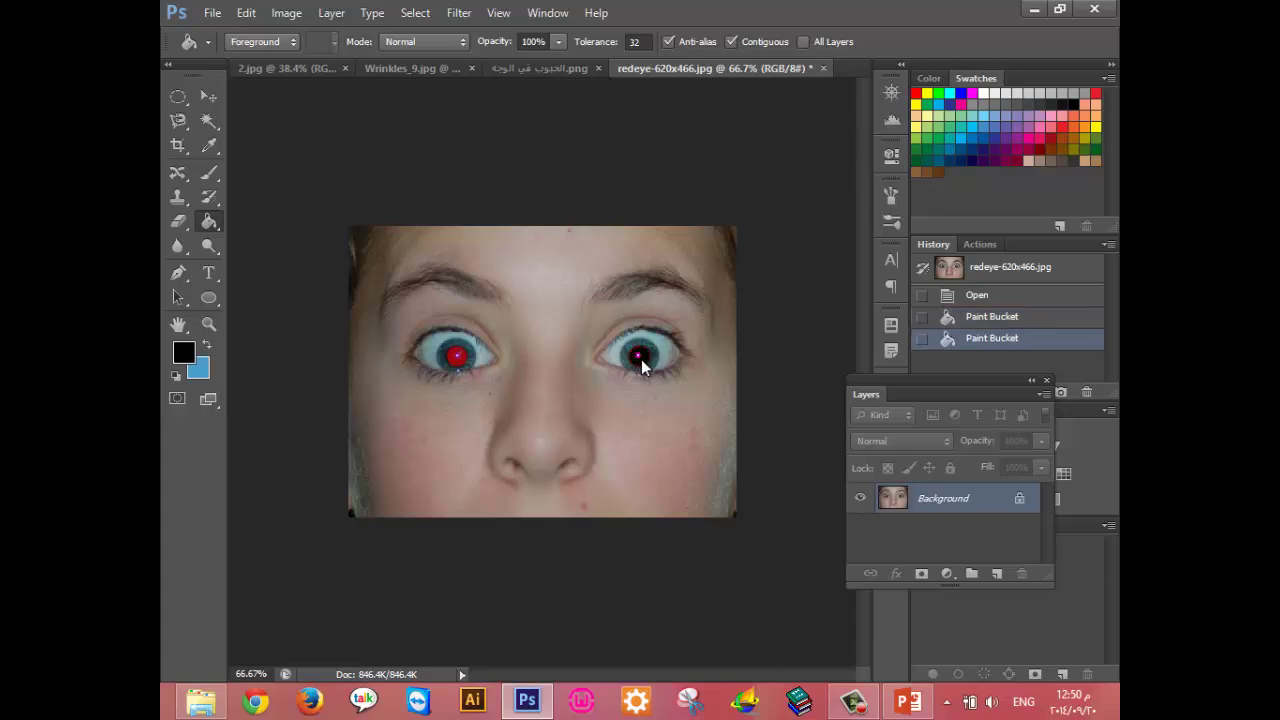
pyautogui.click(641, 359)
pyautogui.click(641, 359)
pyautogui.click(457, 356)
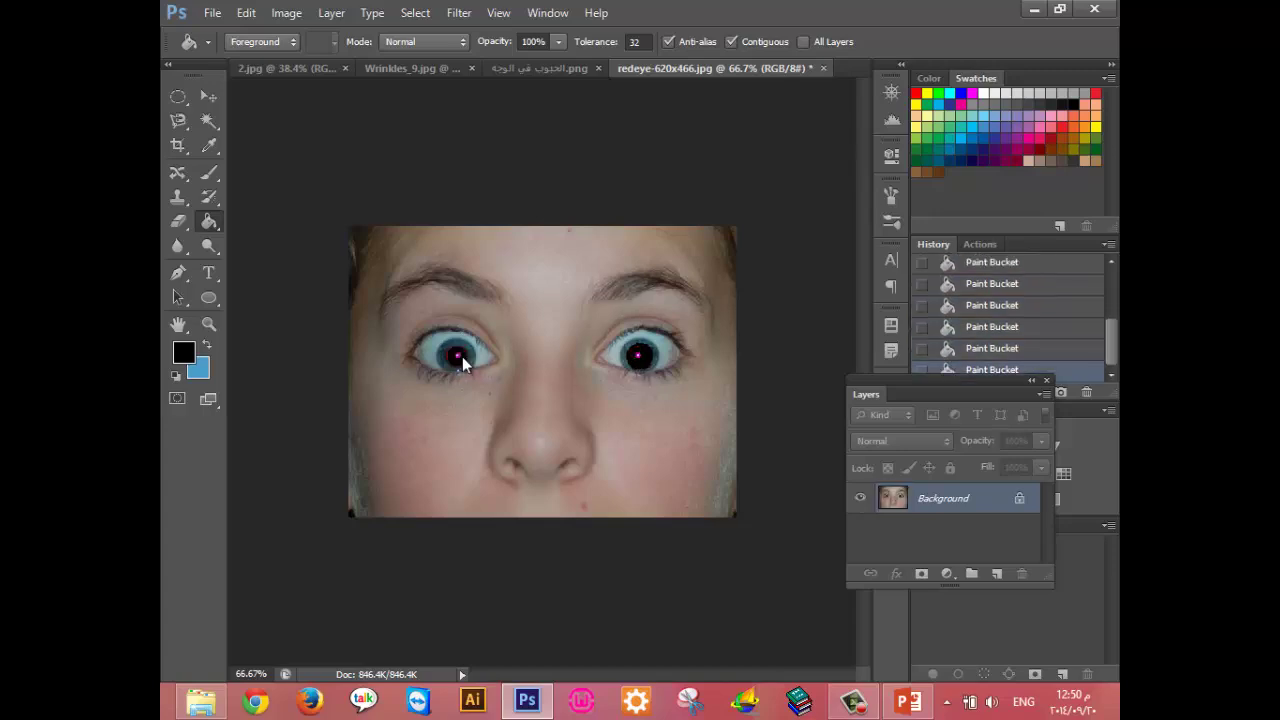
# Zoom in, cover the remaining pink in the pupils, then undo the last fill.
pyautogui.hotkey('ctrl', '+')
pyautogui.hotkey('ctrl', '+')
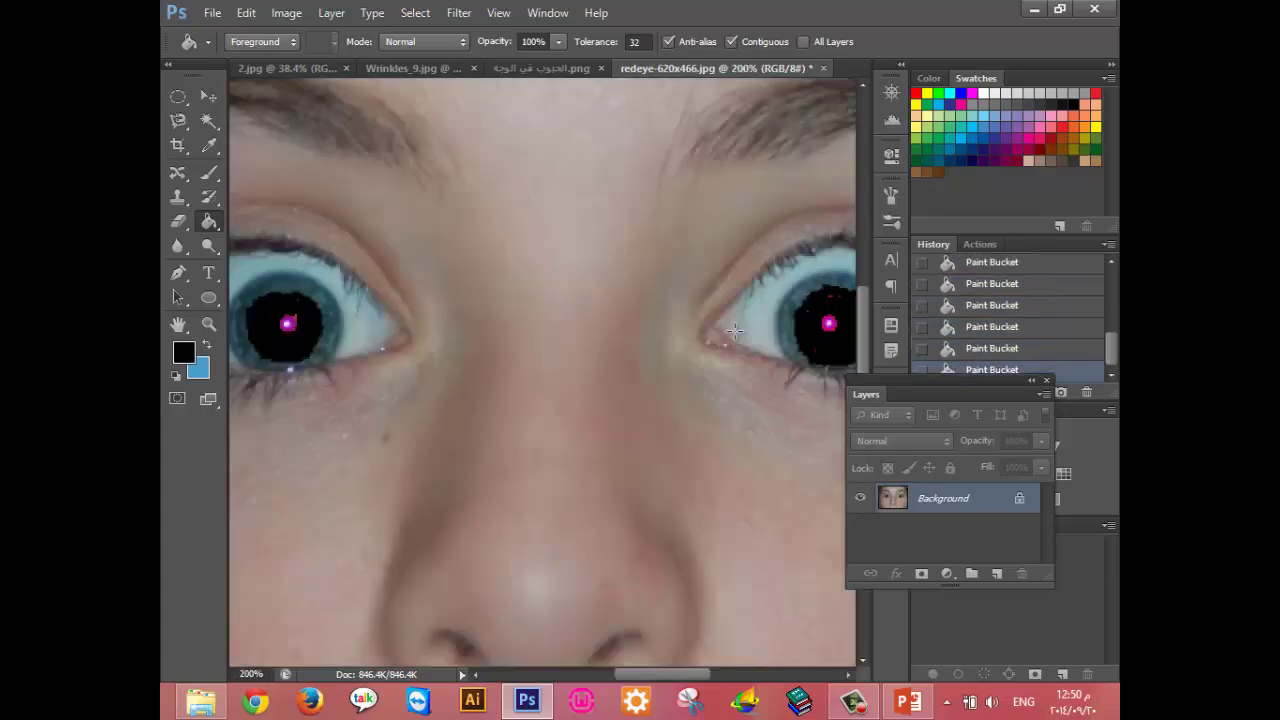
pyautogui.click(292, 334)
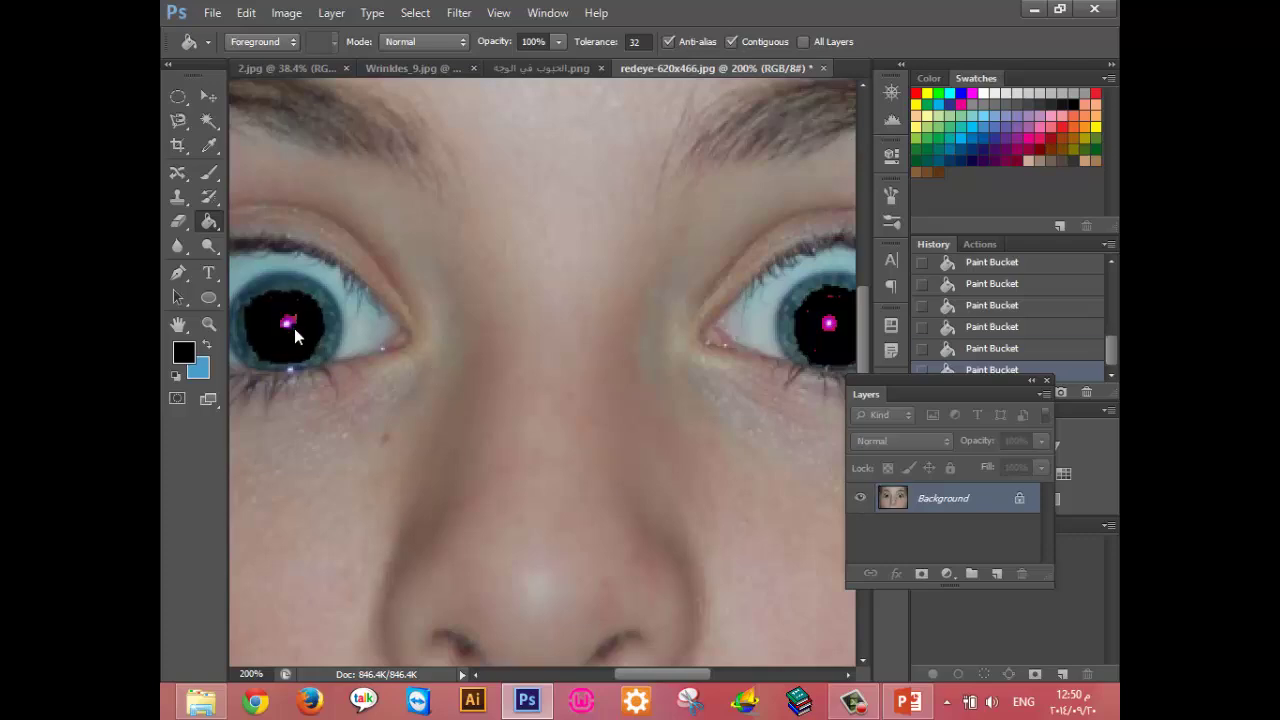
pyautogui.click(289, 331)
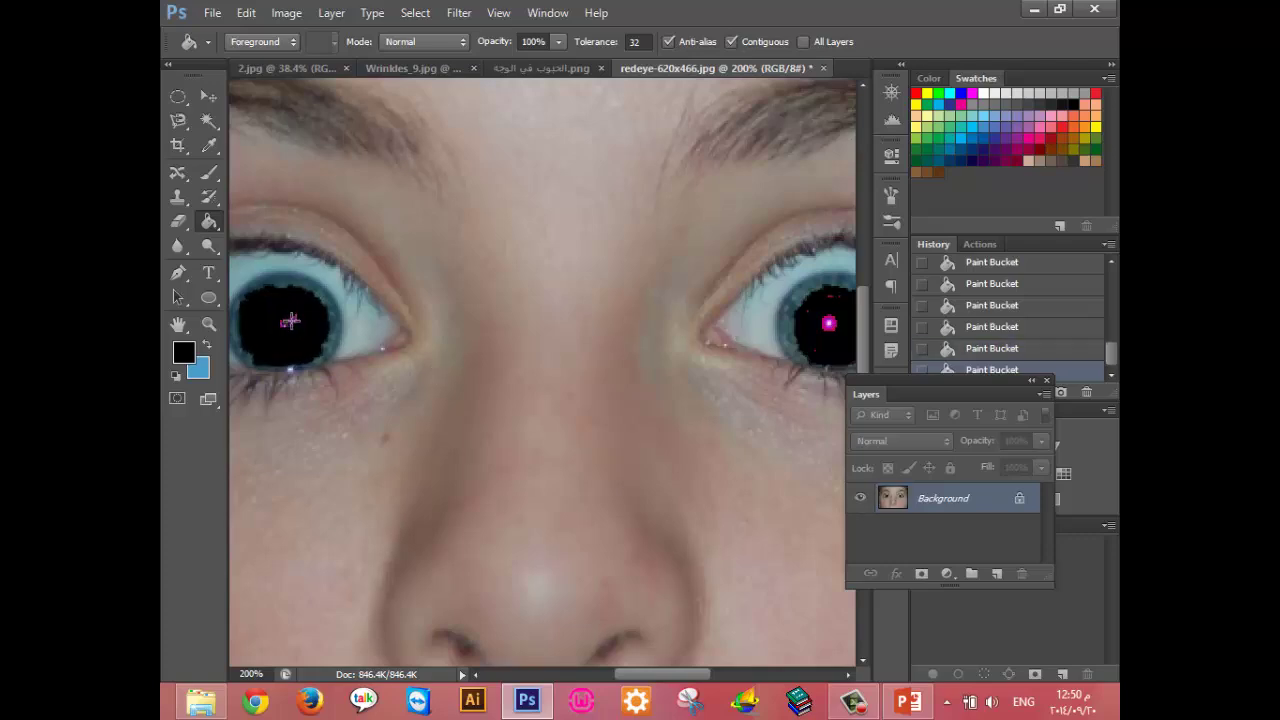
pyautogui.click(289, 323)
pyautogui.moveTo(655, 674); pyautogui.dragTo(690, 674)
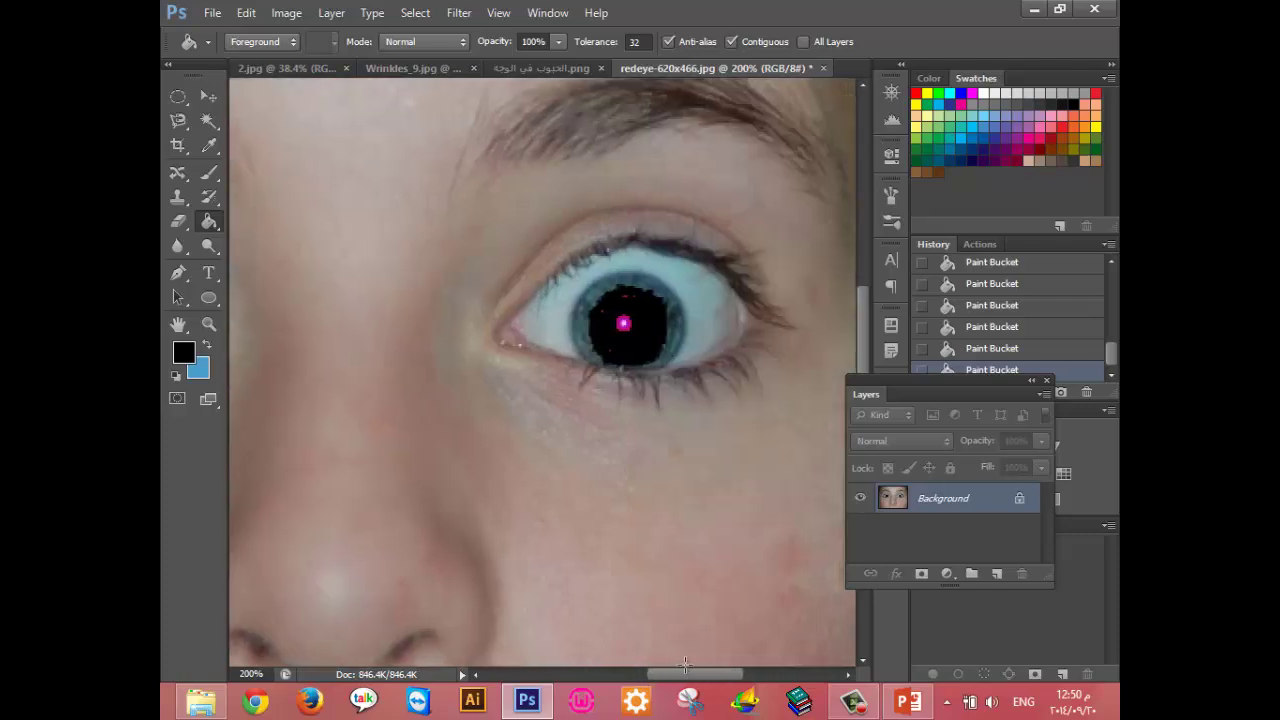
pyautogui.click(596, 353)
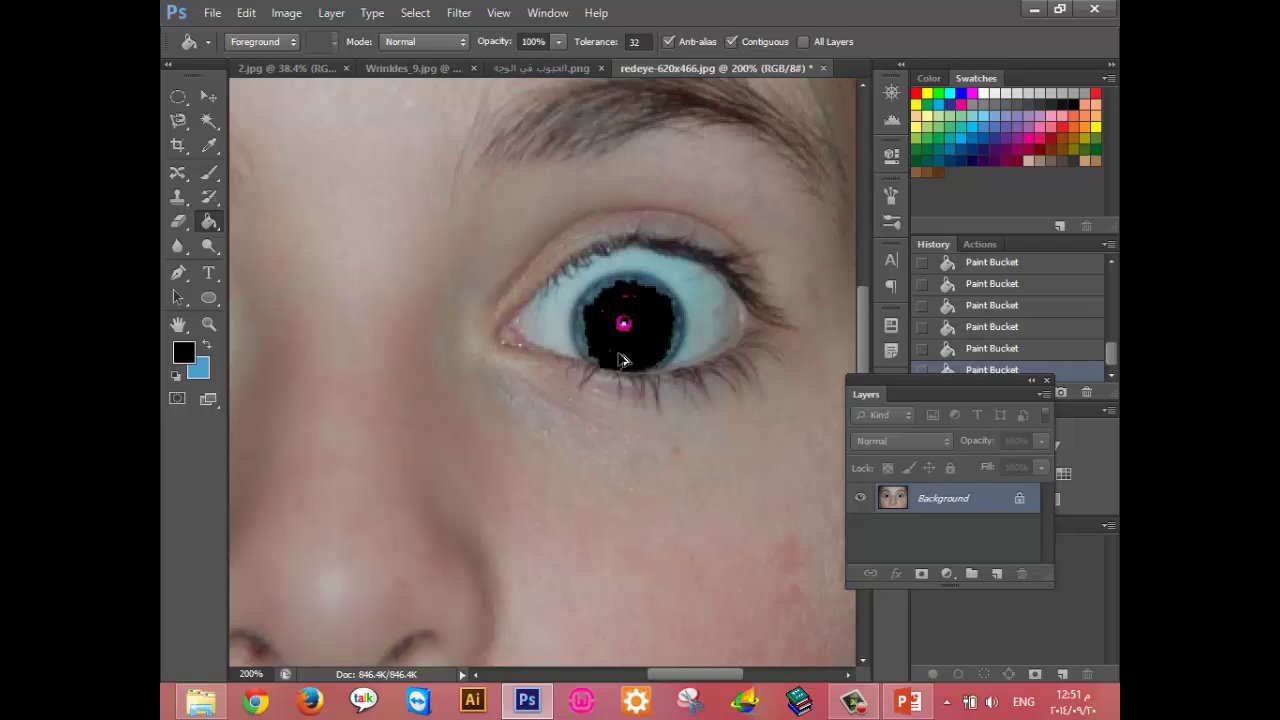
pyautogui.hotkey('ctrl', 'alt', 'z')
pyautogui.hotkey('ctrl', 'alt', 'z')
pyautogui.hotkey('ctrl', 'alt', 'z')
pyautogui.hotkey('ctrl', 'alt', 'z')
pyautogui.hotkey('ctrl', 'alt', 'z')
pyautogui.hotkey('ctrl', 'alt', 'z')
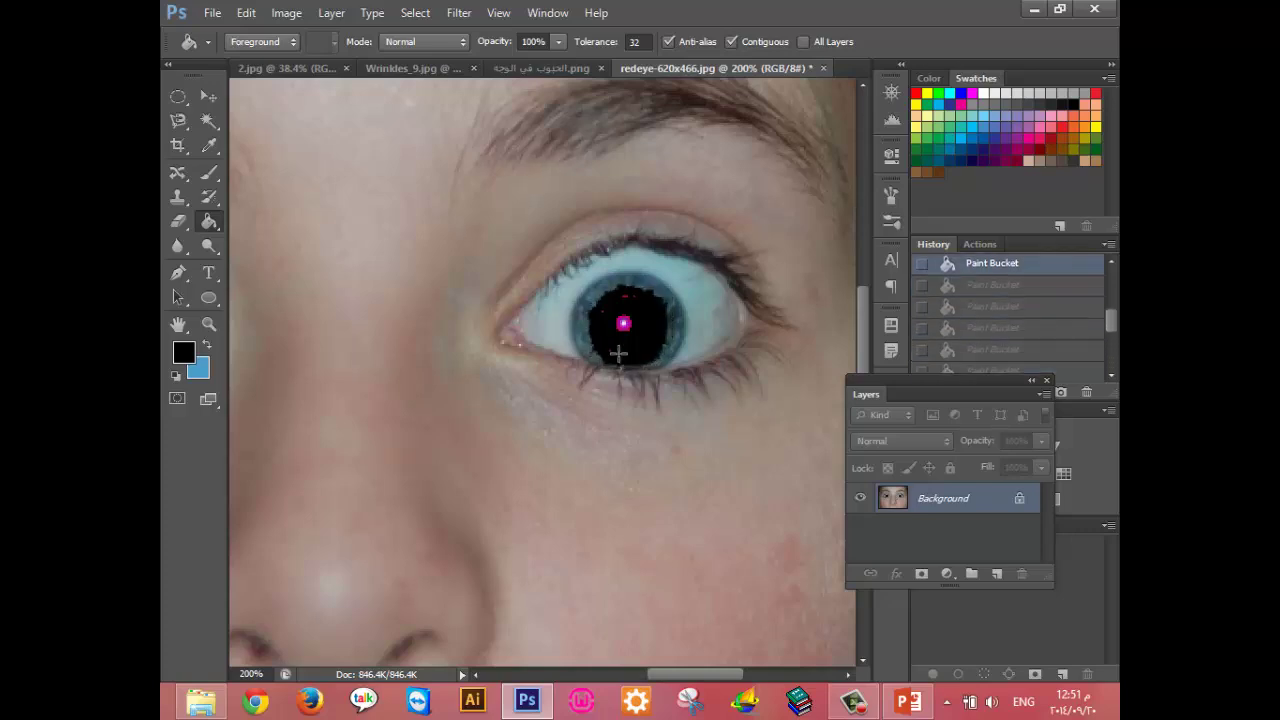
# Close redeye-620x466.jpg without saving and reopen it.
pyautogui.click(822, 68)
pyautogui.click(643, 278)
pyautogui.hotkey('ctrl', 'o')
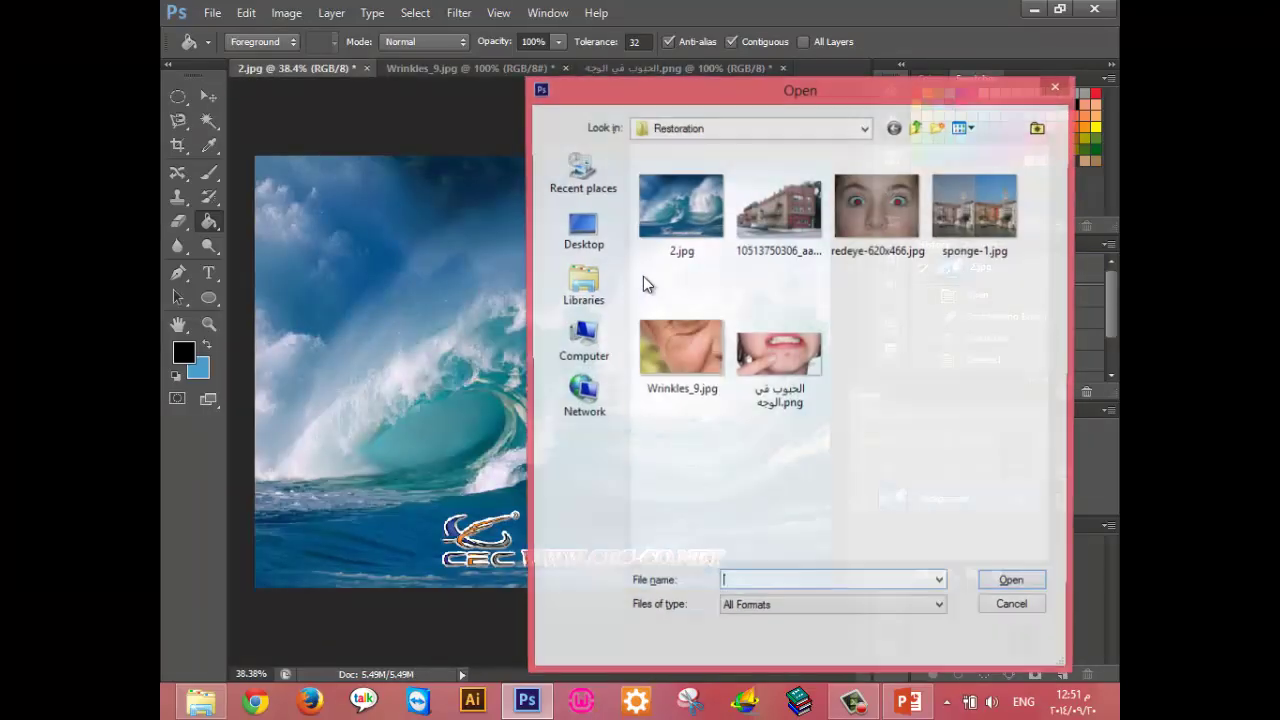
pyautogui.doubleClick(840, 212)
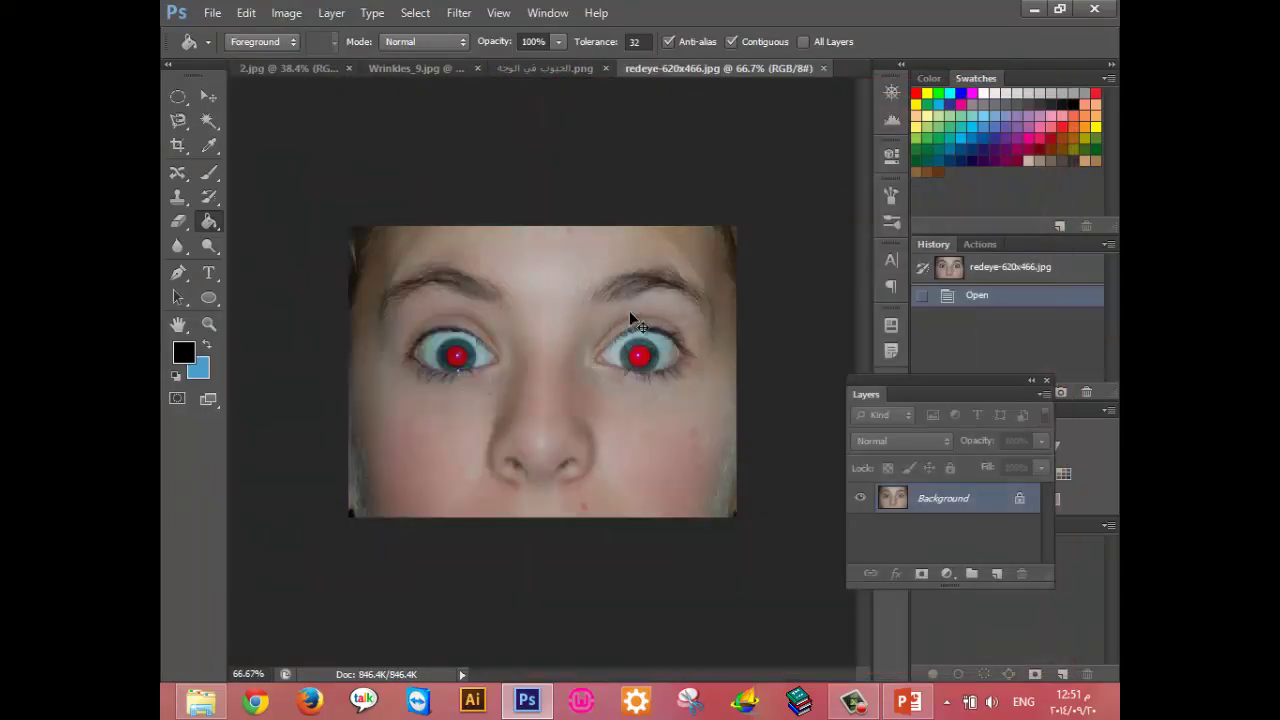
pyautogui.scroll(4, 634, 323)
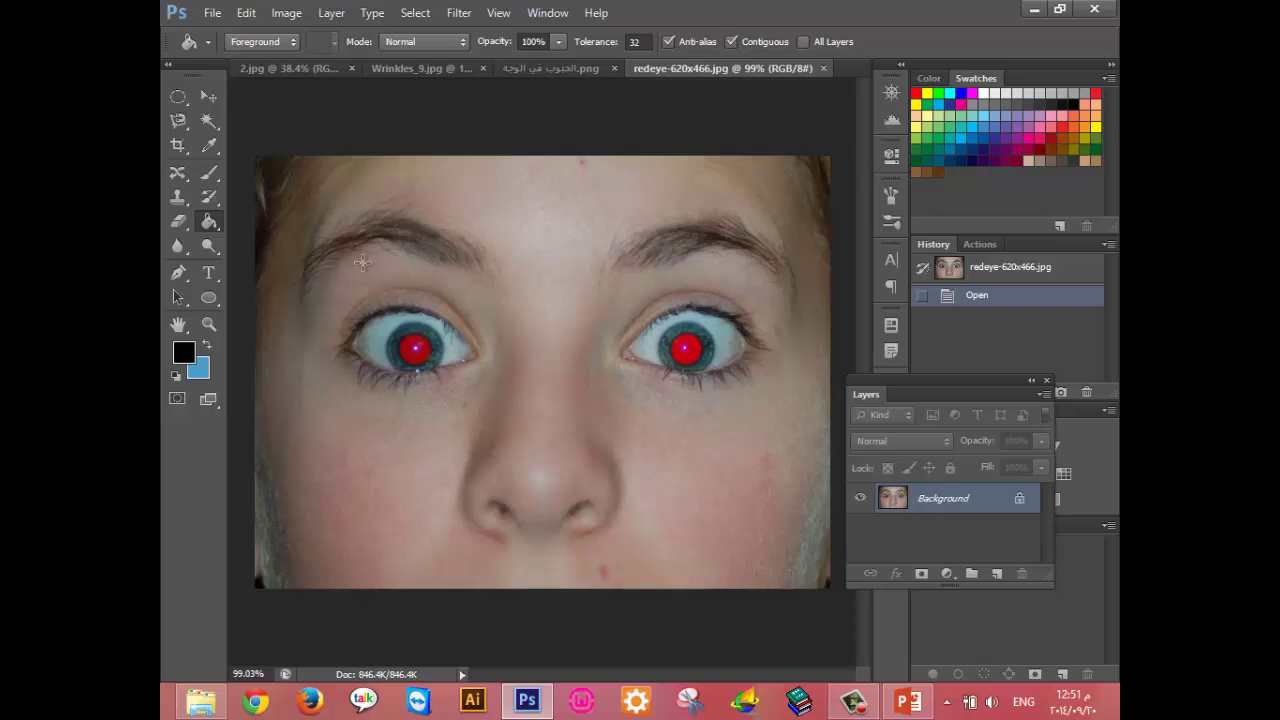
# Correct both pupils with the Red Eye Tool, undo, and correct them again.
pyautogui.click(178, 172)
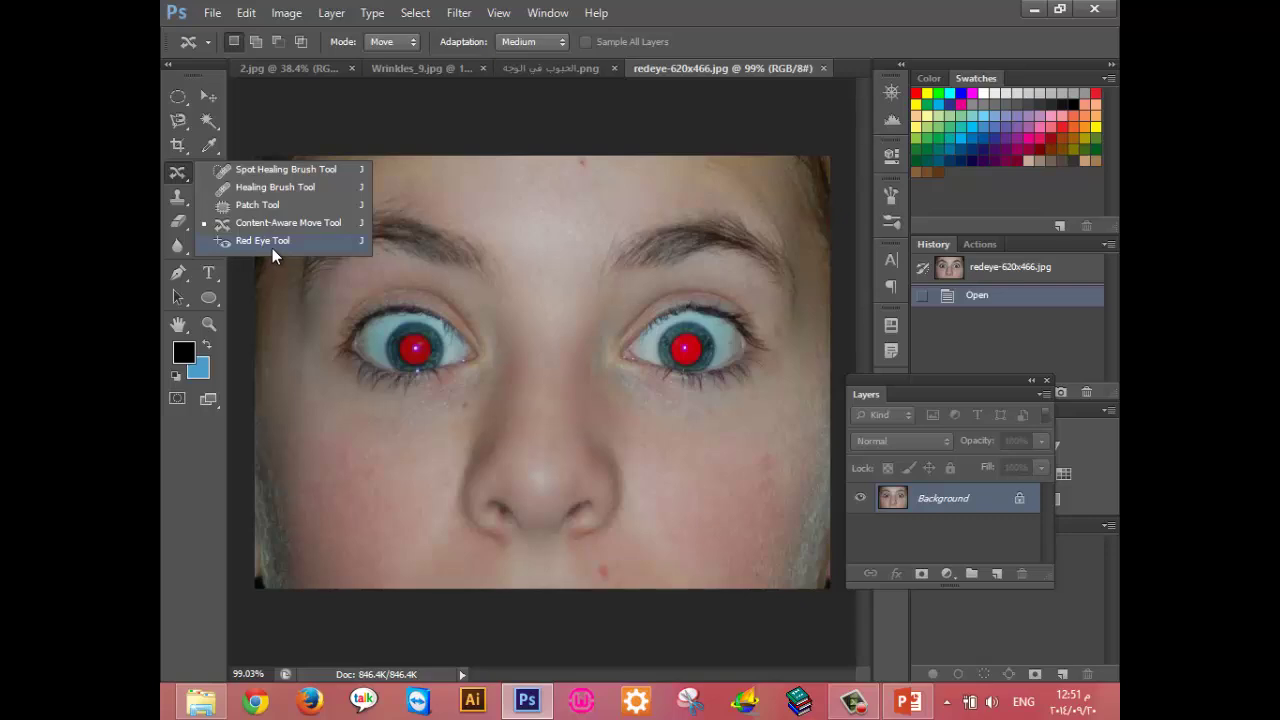
pyautogui.click(262, 241)
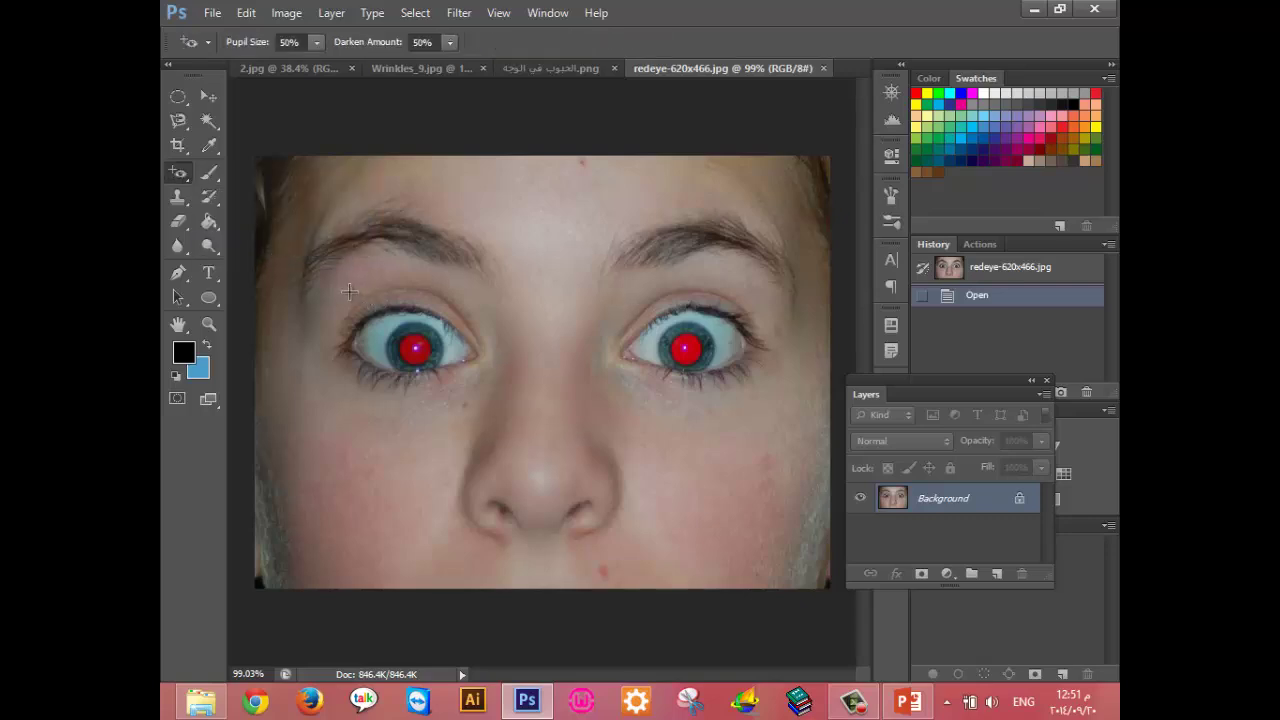
pyautogui.moveTo(352, 326); pyautogui.dragTo(458, 402)
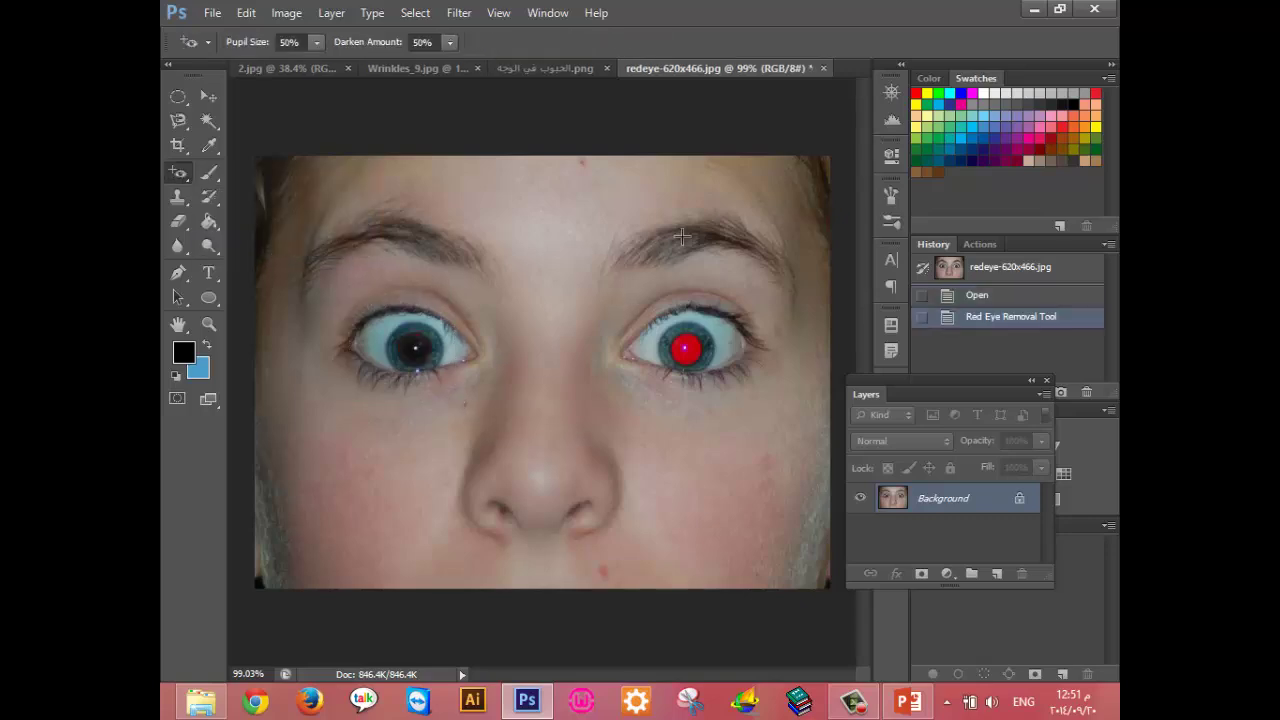
pyautogui.moveTo(624, 305); pyautogui.dragTo(755, 393)
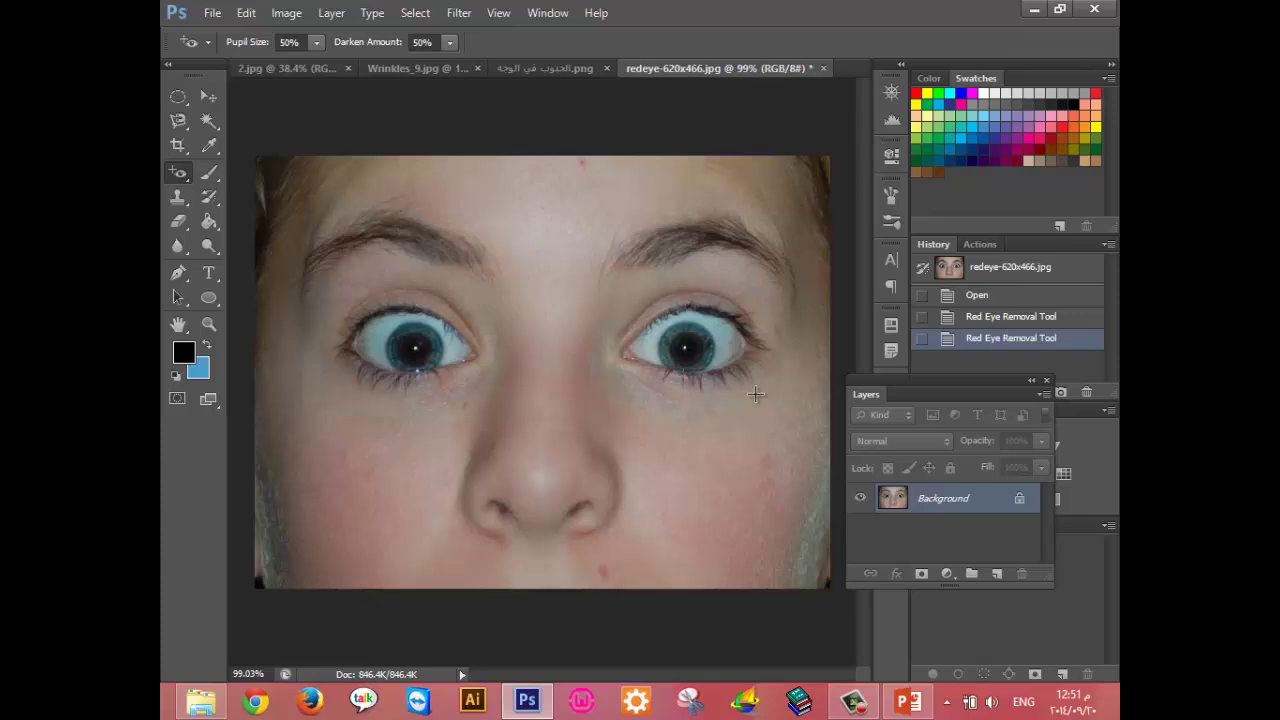
pyautogui.hotkey('ctrl', 'alt', 'z')
pyautogui.hotkey('ctrl', 'alt', 'z')
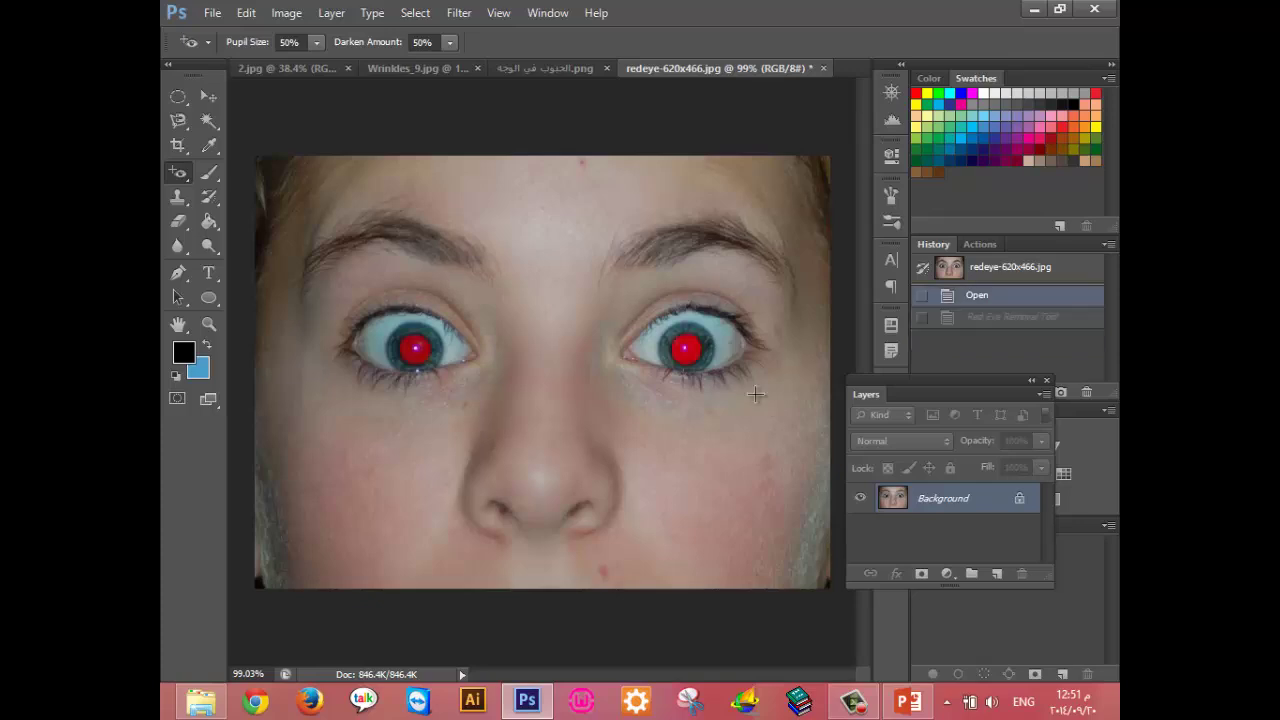
pyautogui.click(412, 346)
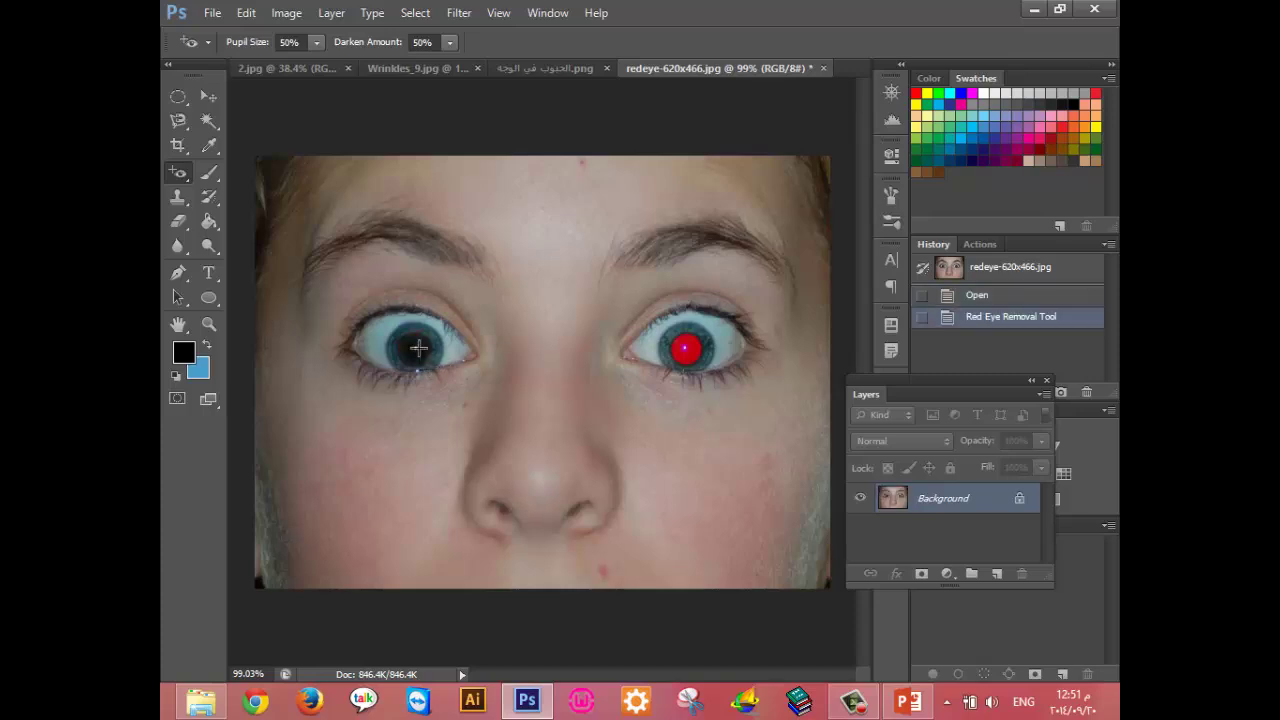
pyautogui.click(686, 348)
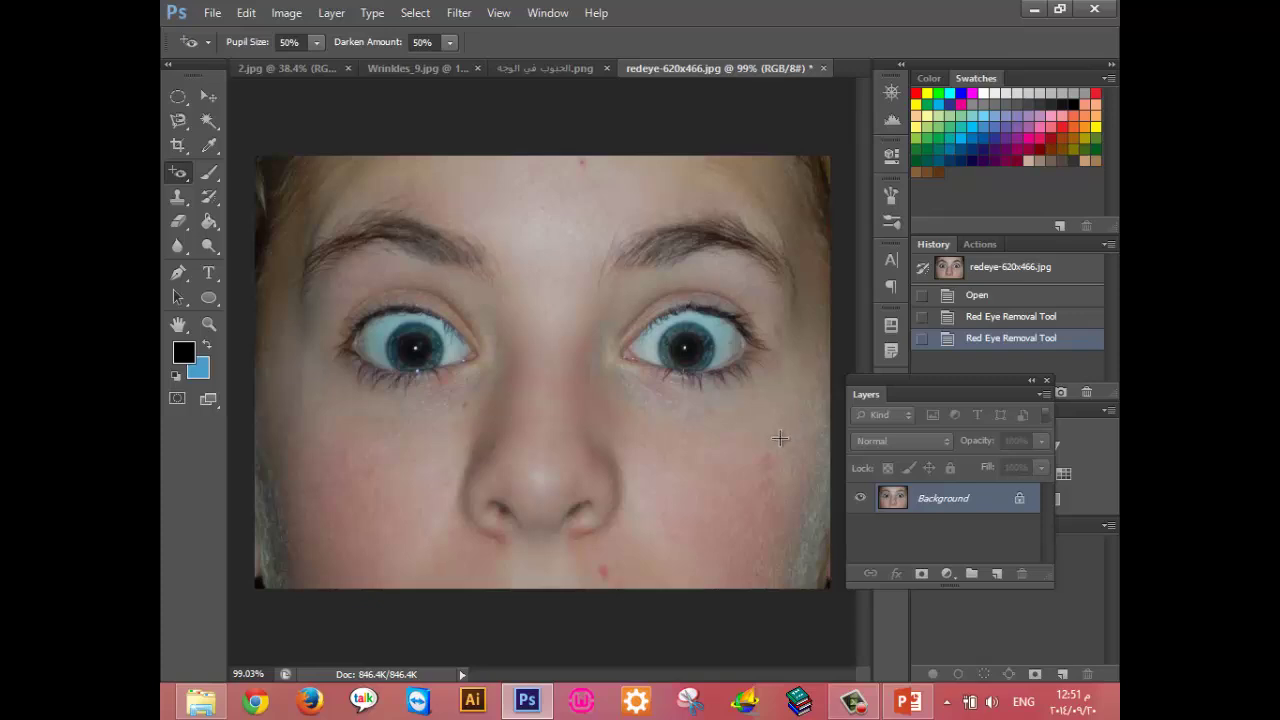
# Set Pupil Size to 84% and Darken Amount to 100%, re-correcting the left pupil.
pyautogui.click(314, 44)
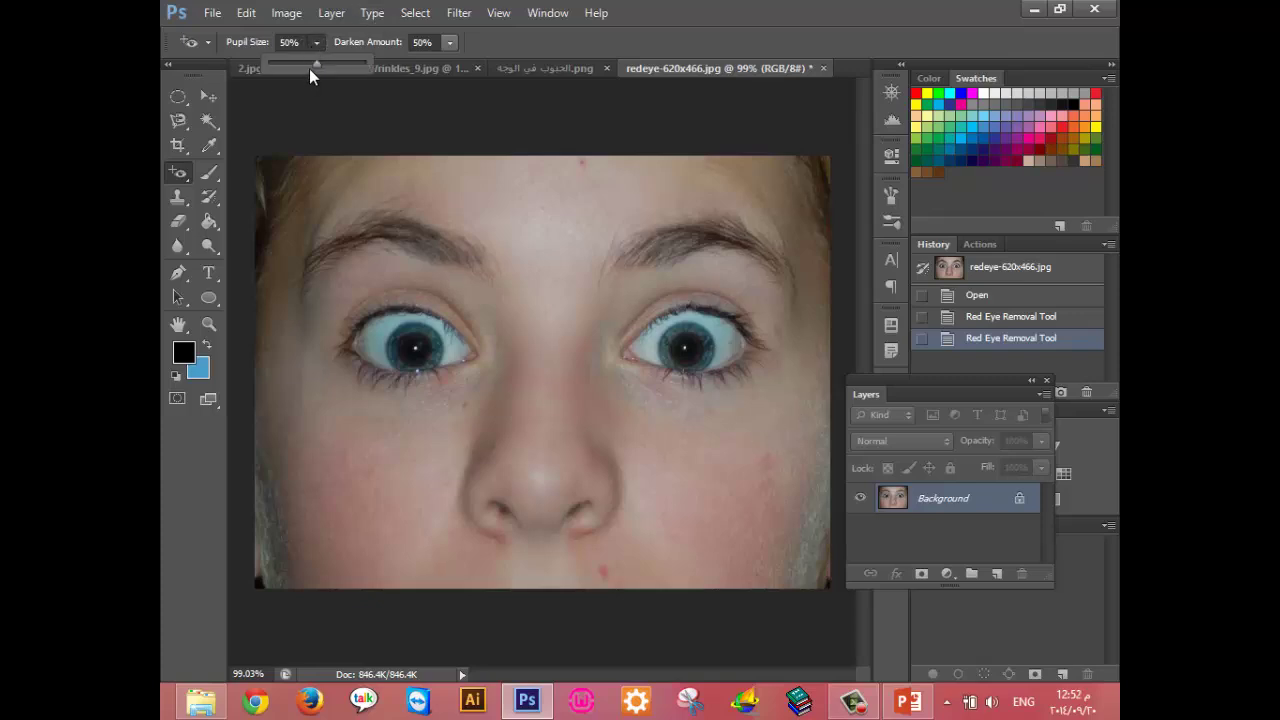
pyautogui.moveTo(324, 64); pyautogui.dragTo(353, 66)
pyautogui.click(376, 325)
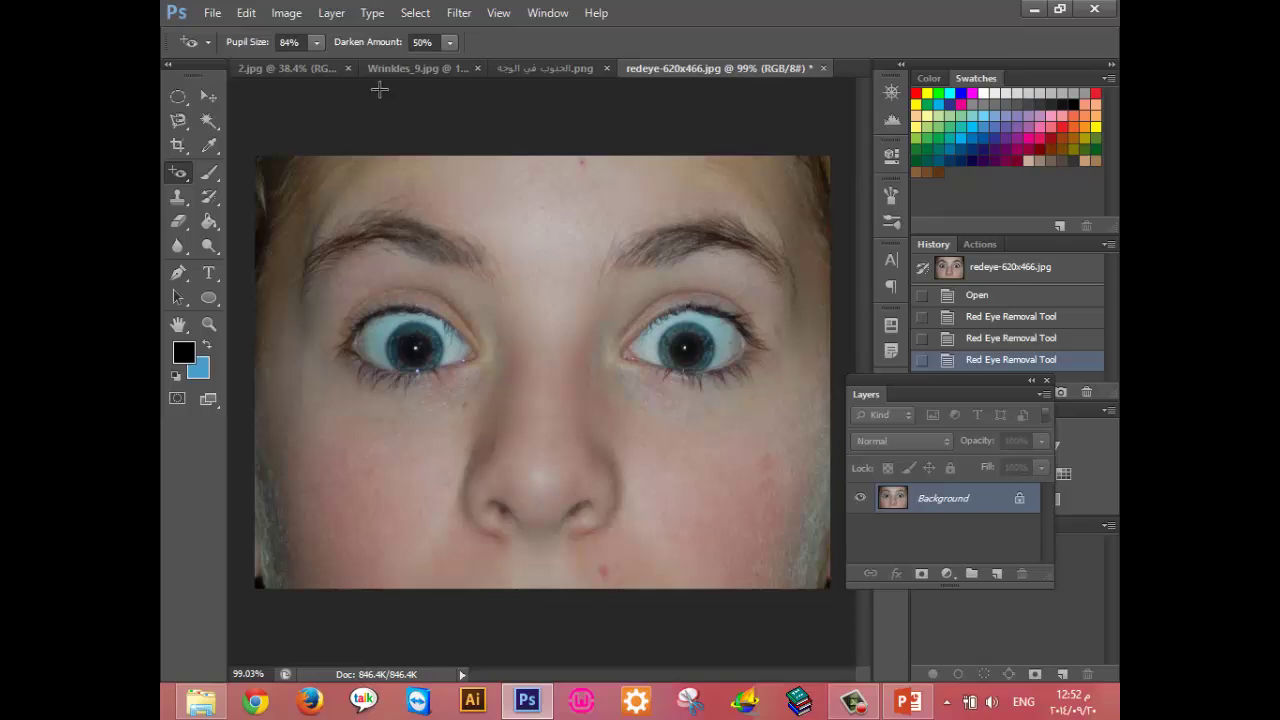
pyautogui.click(446, 48)
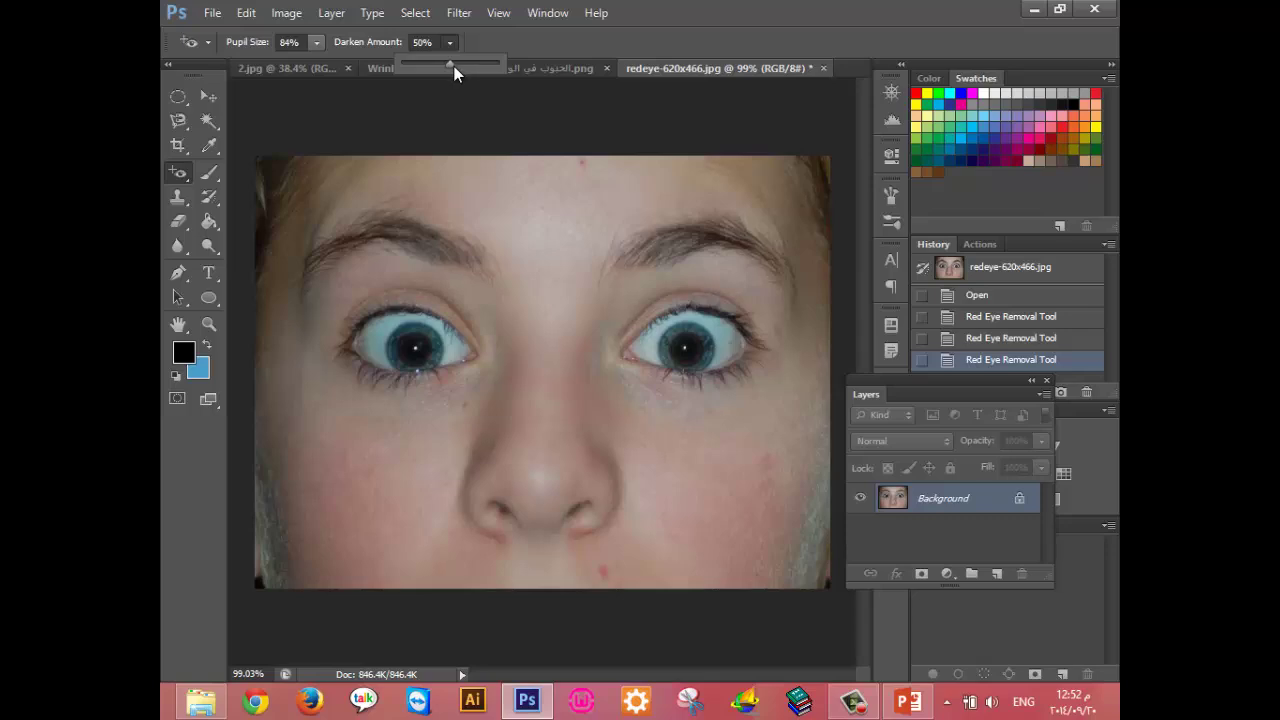
pyautogui.moveTo(459, 64); pyautogui.dragTo(500, 64)
pyautogui.click(419, 349)
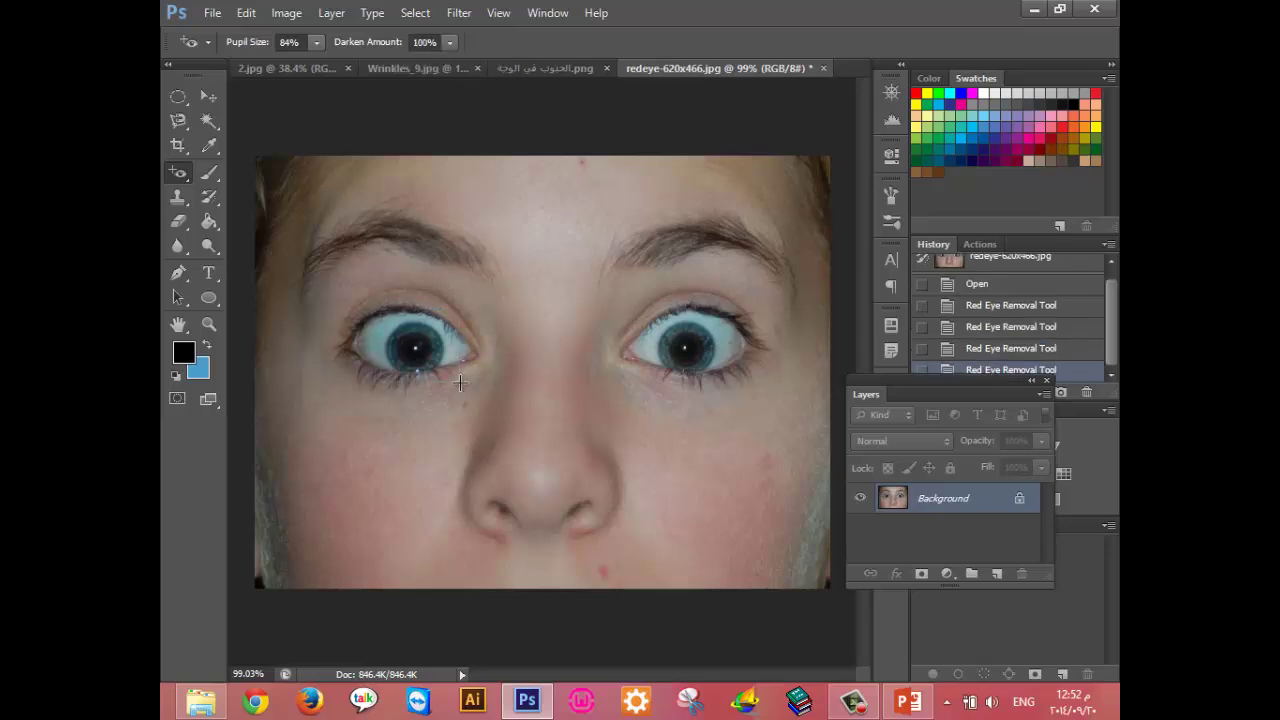
# Reapply the red-eye correction, then undo back to the original red pupils.
pyautogui.click(419, 349)
pyautogui.click(416, 347)
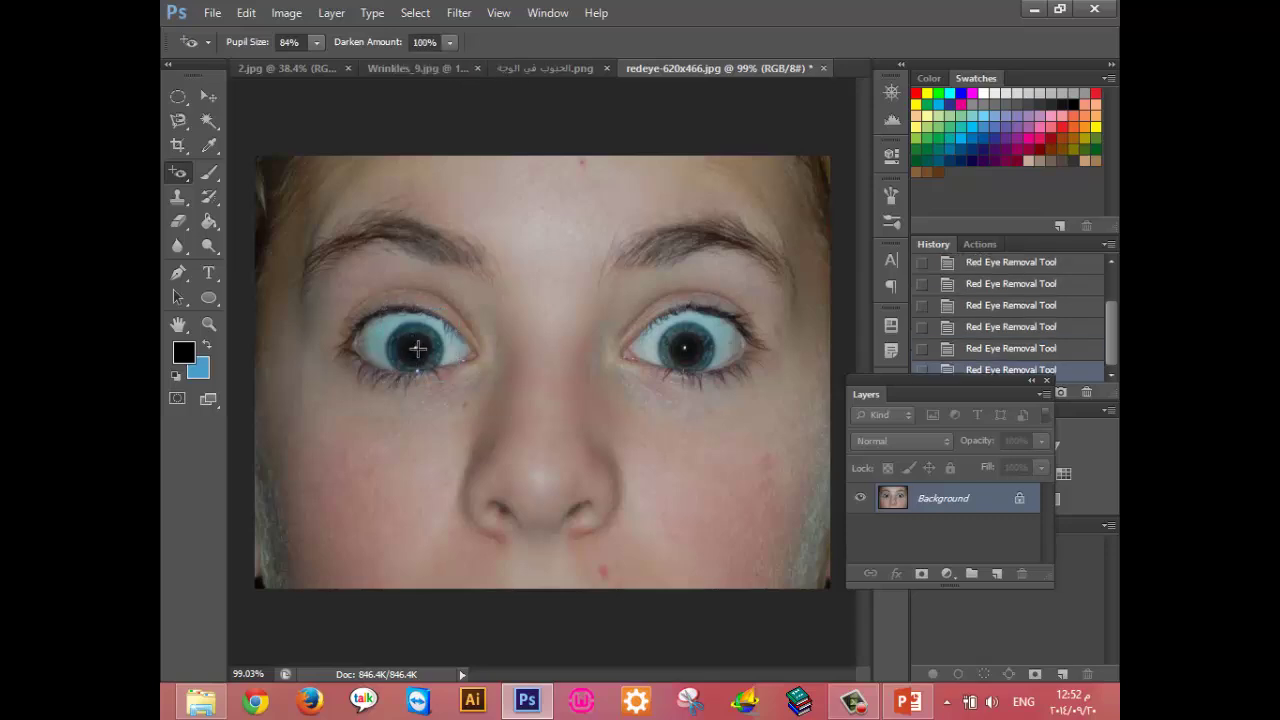
pyautogui.hotkey('ctrl', 'alt', 'z')
pyautogui.hotkey('ctrl', 'alt', 'z')
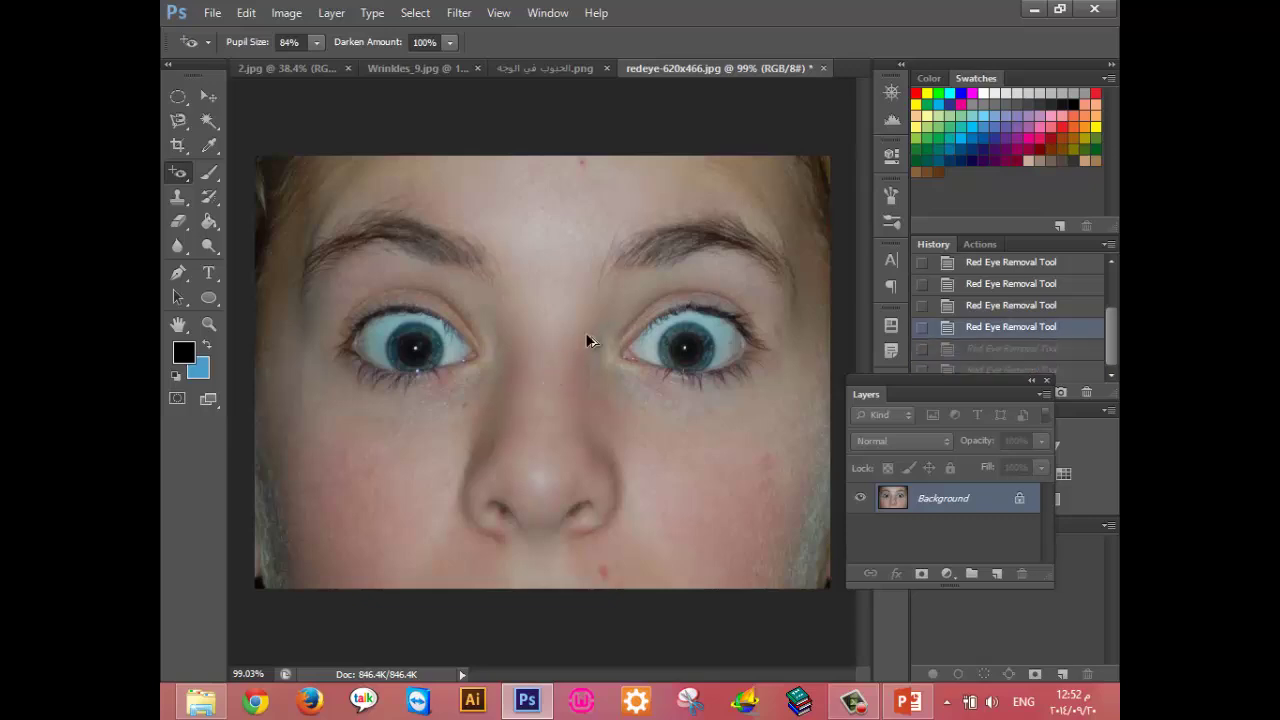
pyautogui.hotkey('ctrl', 'alt', 'z')
pyautogui.hotkey('ctrl', 'alt', 'z')
pyautogui.hotkey('ctrl', 'alt', 'z')
pyautogui.hotkey('ctrl', 'alt', 'z')
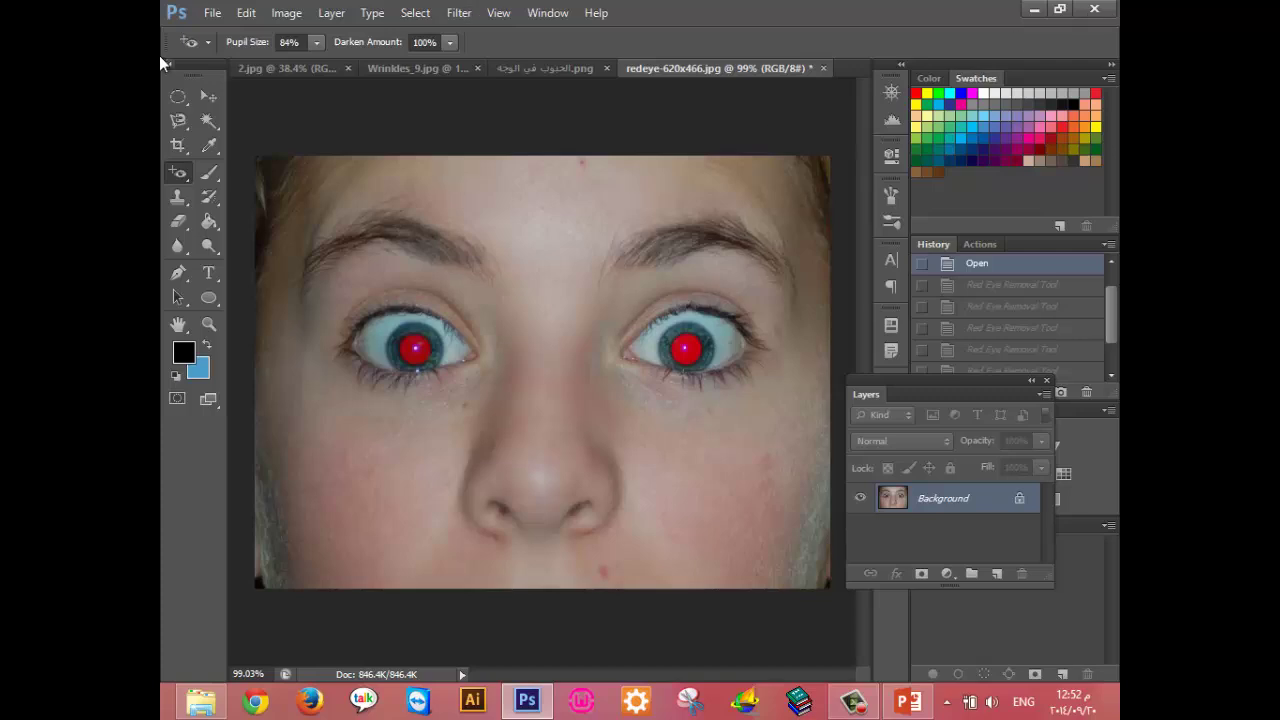
# Set Pupil Size and Darken Amount to 50% and correct the left pupil.
pyautogui.doubleClick(287, 42)
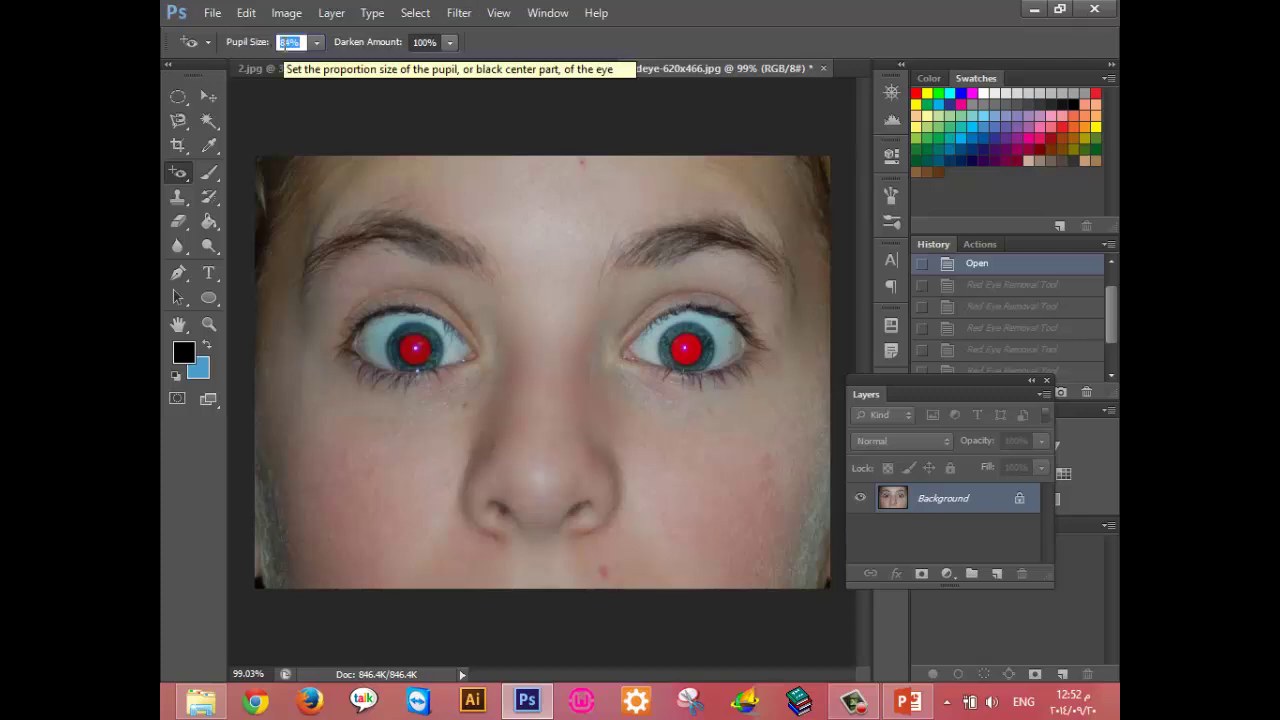
pyautogui.write('50')
pyautogui.doubleClick(425, 42)
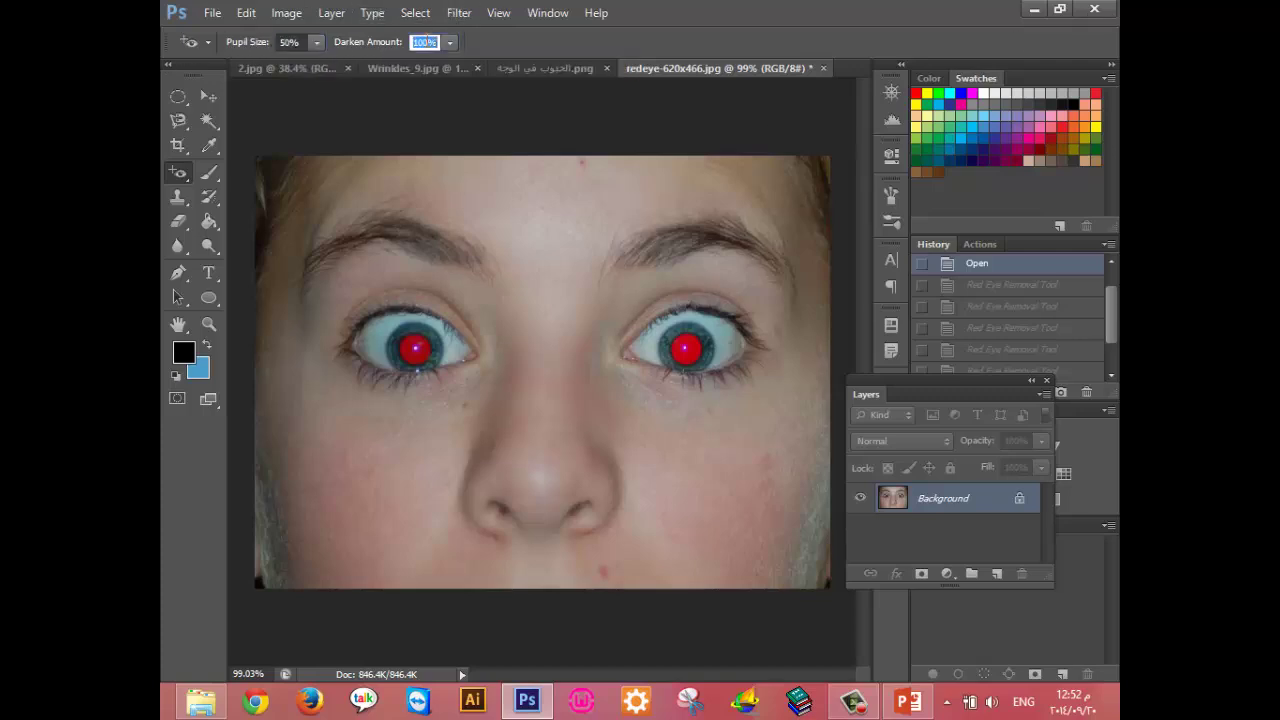
pyautogui.write('50')
pyautogui.click(413, 345)
pyautogui.click(413, 345)
pyautogui.click(413, 345)
pyautogui.hotkey('ctrl', 'alt', 'z')
pyautogui.hotkey('ctrl', 'alt', 'z')
pyautogui.hotkey('ctrl', 'alt', 'z')
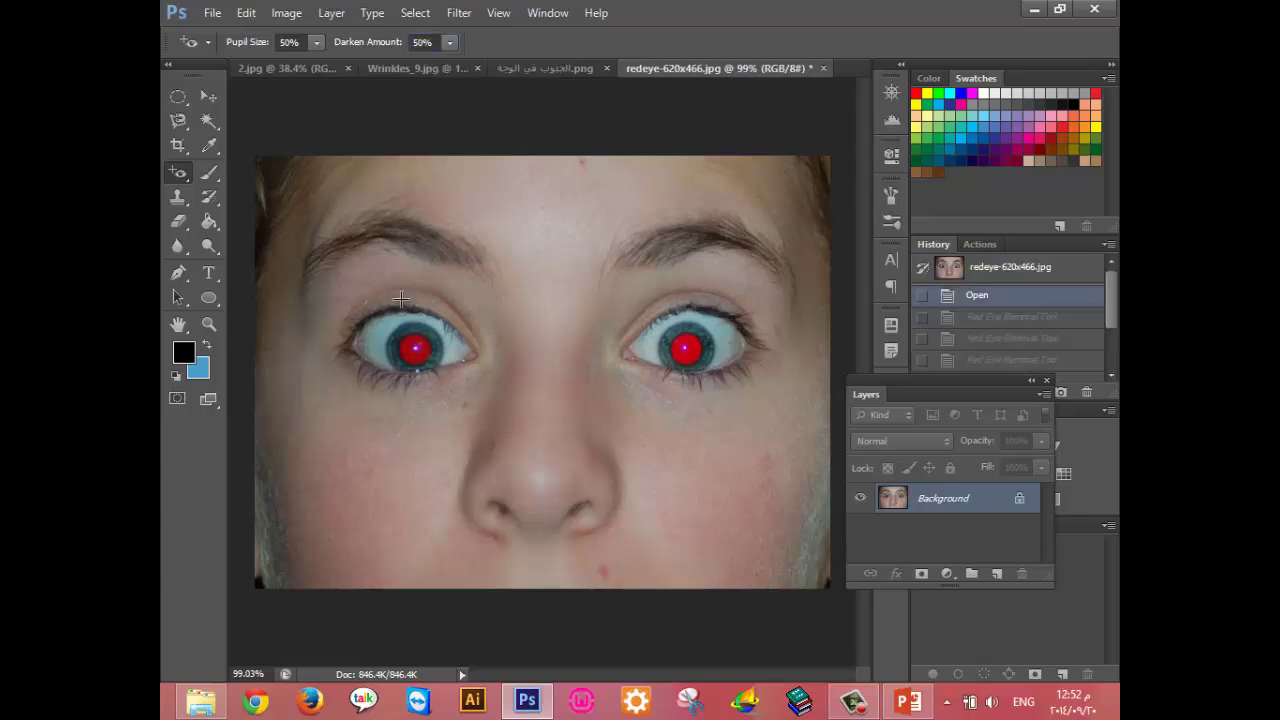
pyautogui.moveTo(386, 296); pyautogui.dragTo(457, 402)
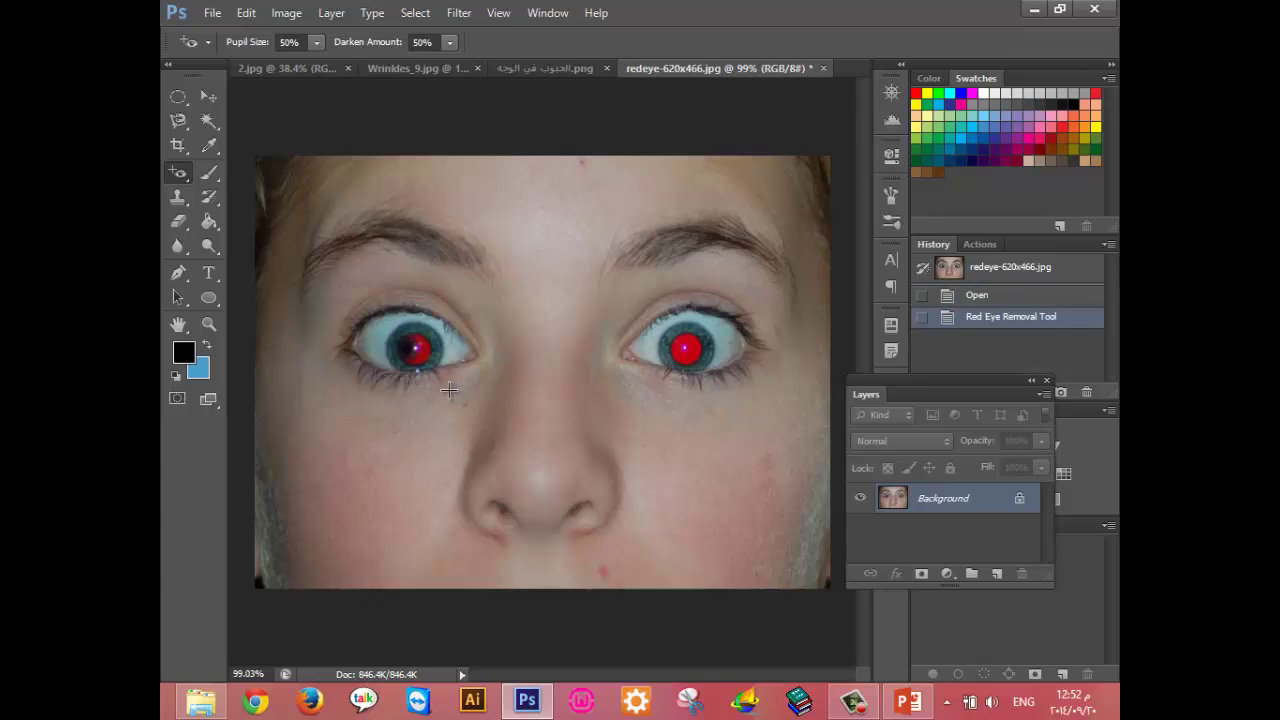
# Try 100% pupil size on the left pupil, then undo and compare before and after.
pyautogui.click(290, 42)
pyautogui.write('100')
pyautogui.click(414, 347)
pyautogui.hotkey('ctrl', 'alt', 'z')
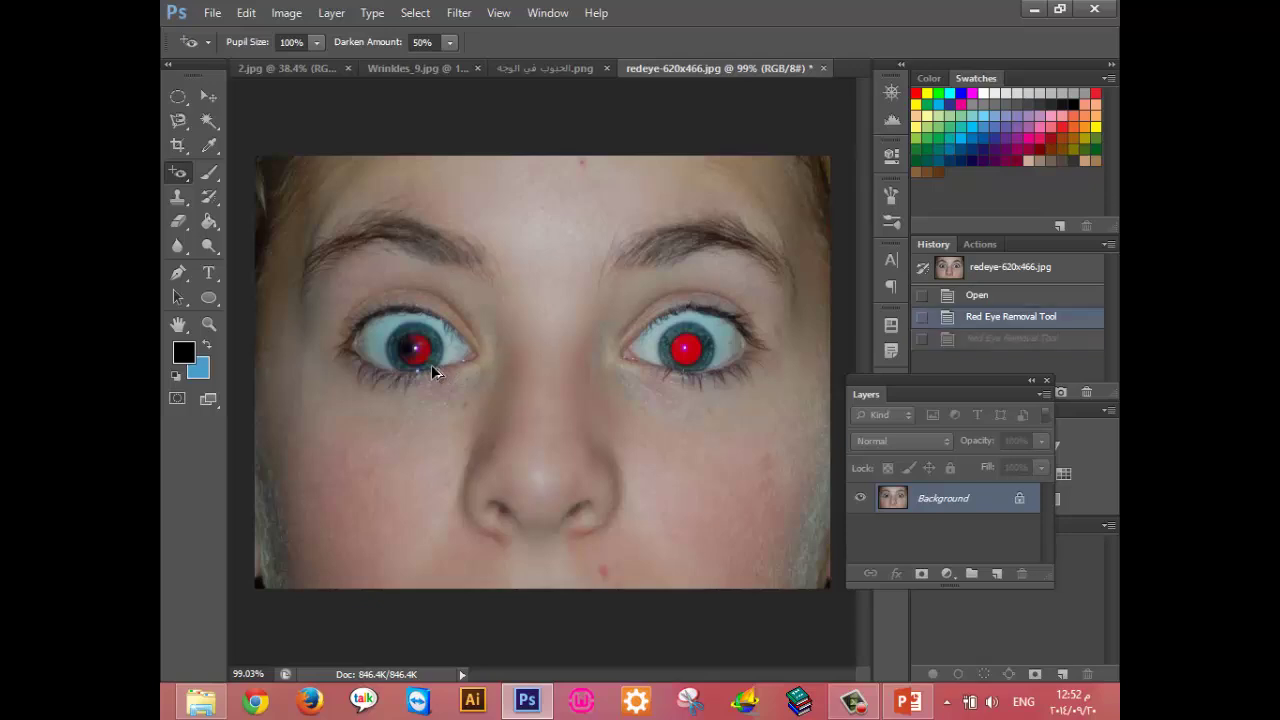
pyautogui.hotkey('ctrl', 'alt', 'z')
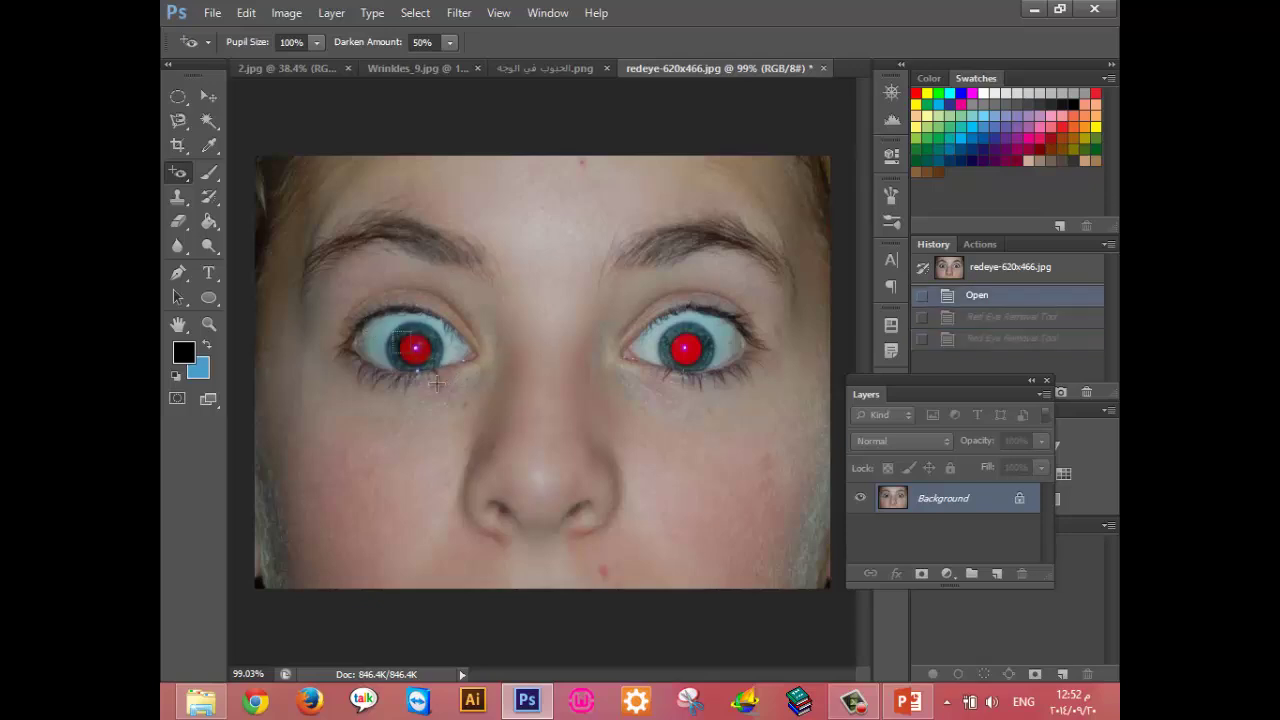
pyautogui.hotkey('ctrl', 'shift', 'z')
pyautogui.hotkey('ctrl', 'alt', 'z')
# Reset Pupil Size to 50%, darken the left pupil, and zoom in on the eyes.
pyautogui.click(292, 42)
pyautogui.write('50')
pyautogui.press('Return')
pyautogui.click(416, 358)
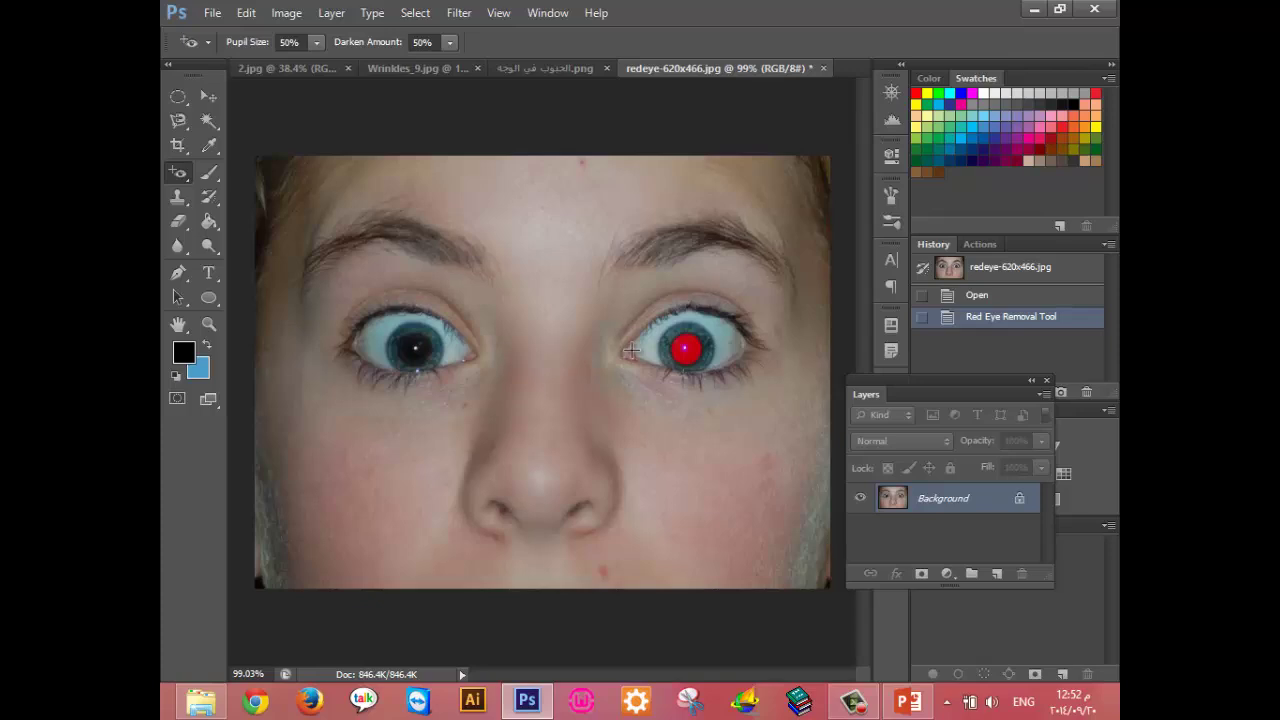
pyautogui.hotkey('ctrl', '+')
pyautogui.hotkey('ctrl', '+')
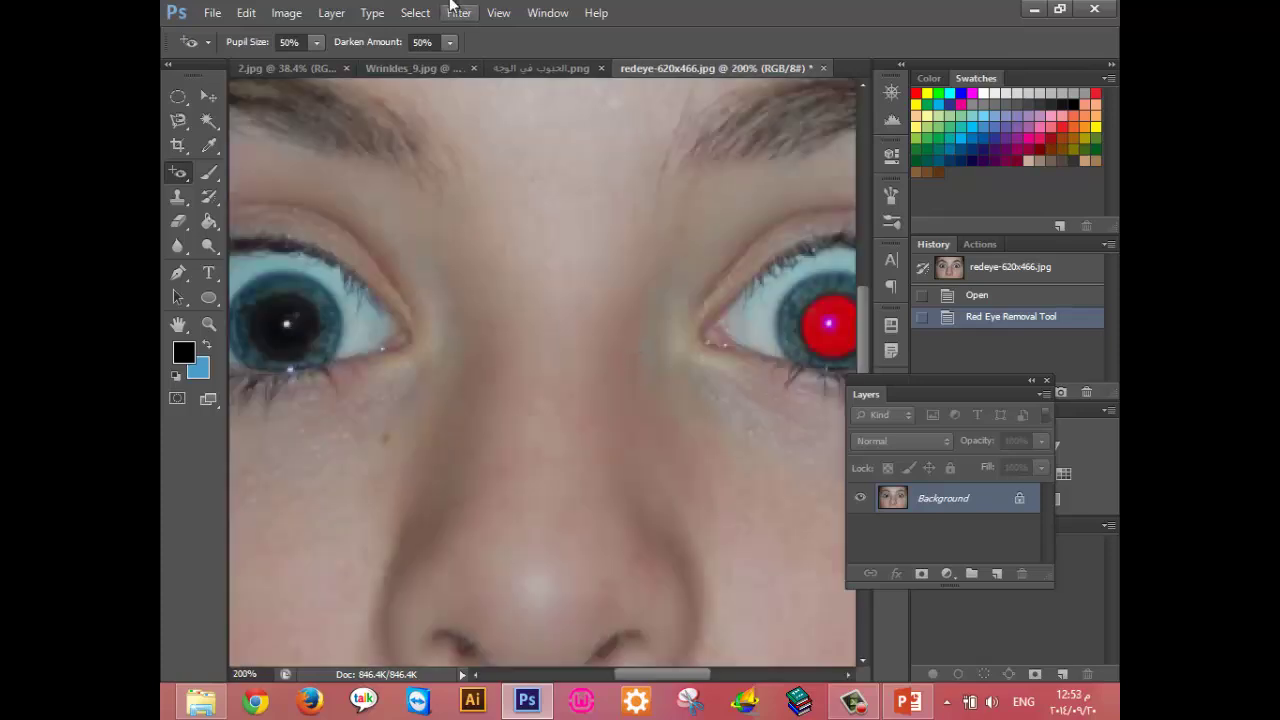
# Raise Darken Amount to 100%, correct the right pupil, then revert both corrections.
pyautogui.click(450, 42)
pyautogui.moveTo(452, 63); pyautogui.dragTo(500, 83)
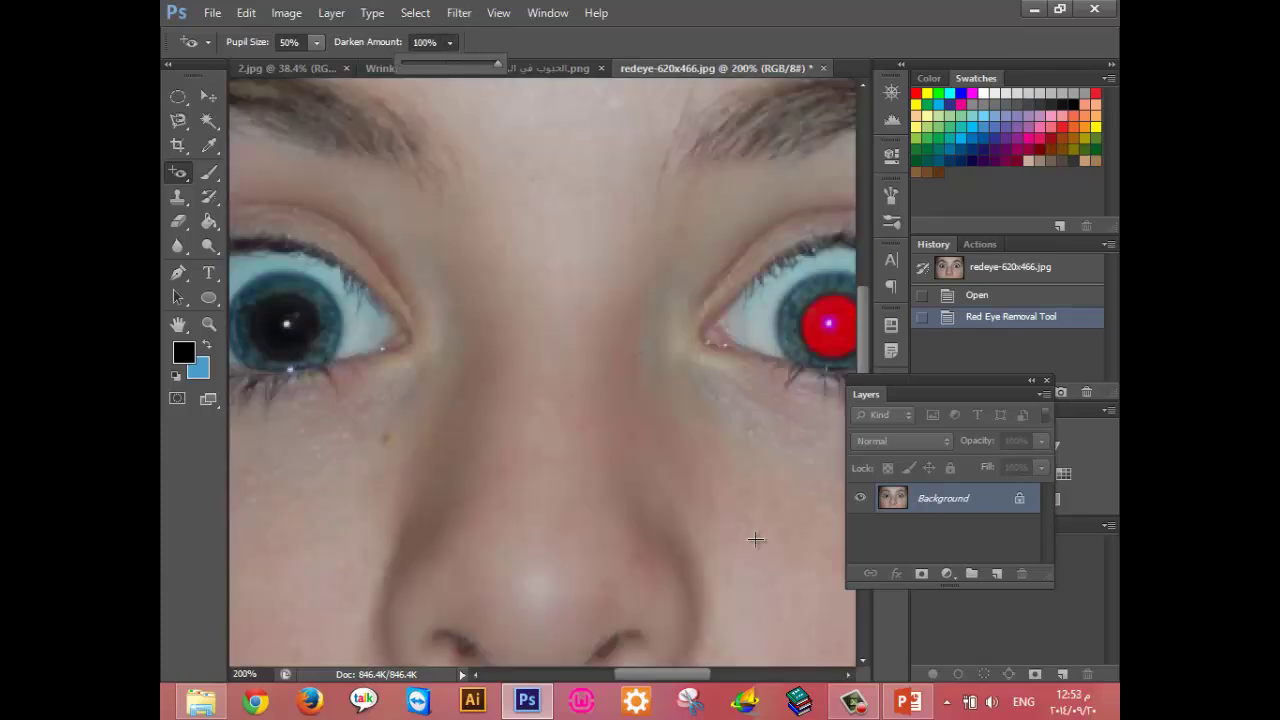
pyautogui.moveTo(689, 676); pyautogui.dragTo(703, 676)
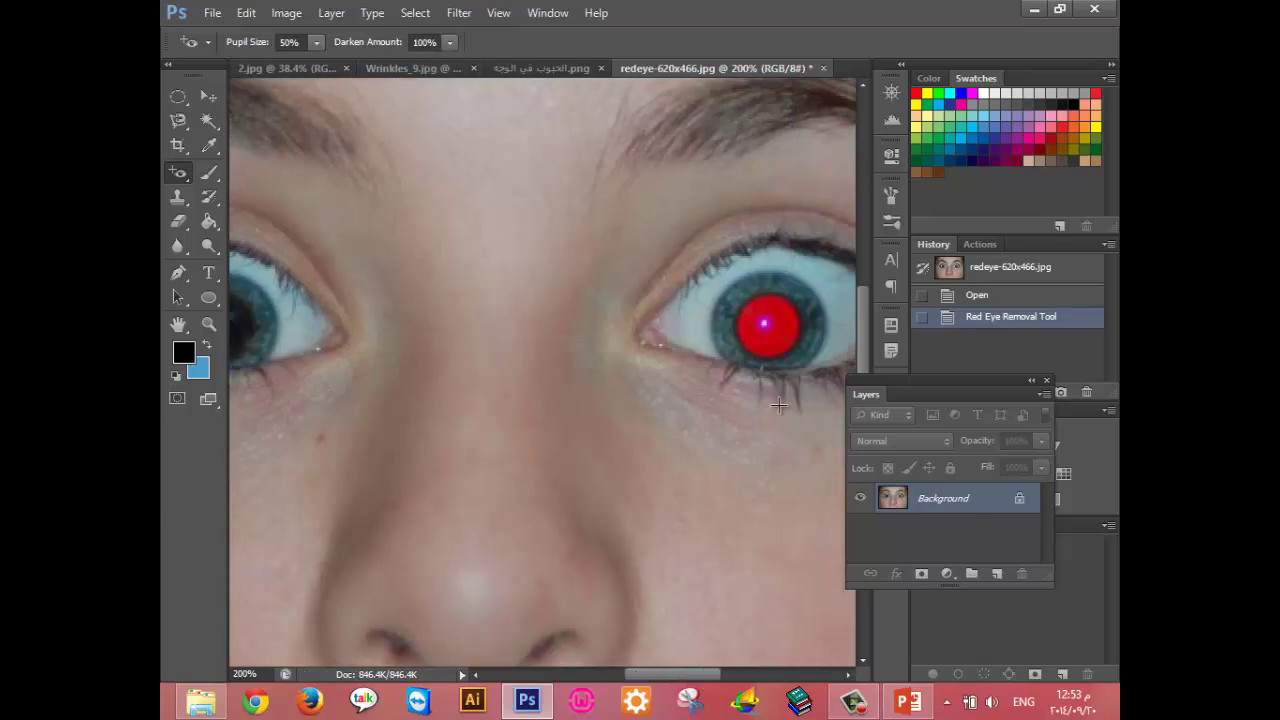
pyautogui.click(779, 321)
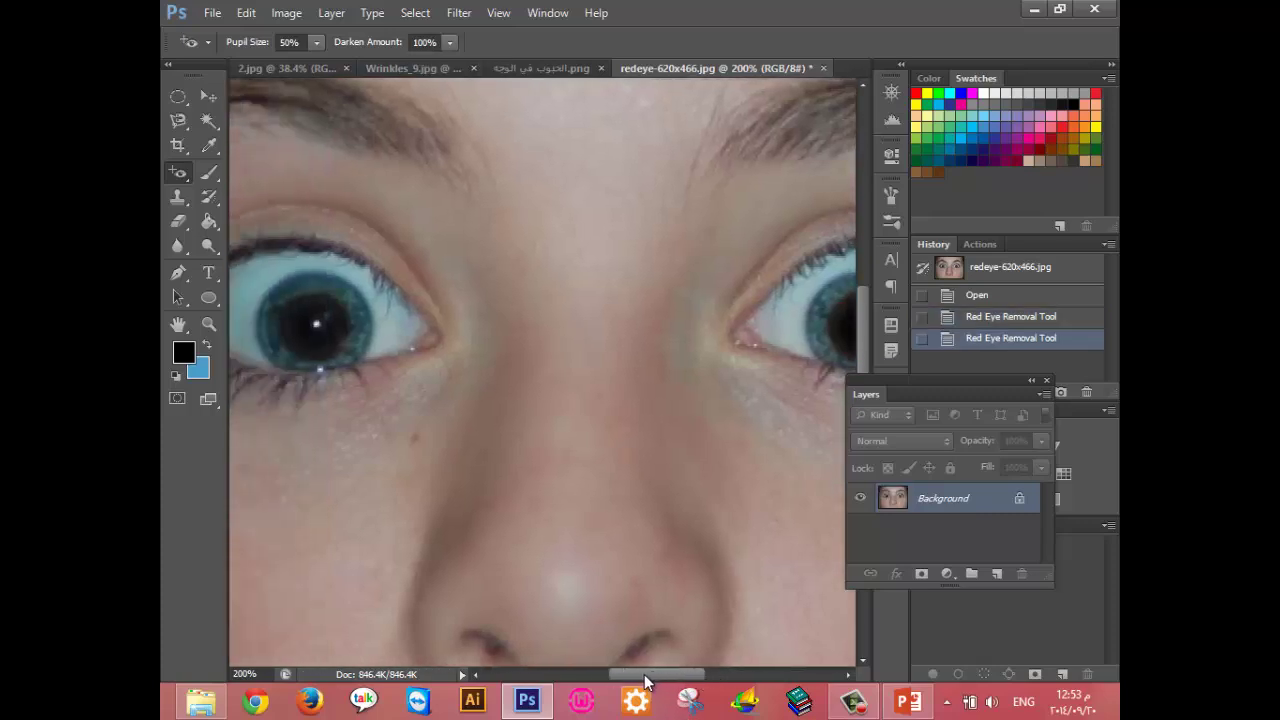
pyautogui.moveTo(659, 673); pyautogui.dragTo(652, 673)
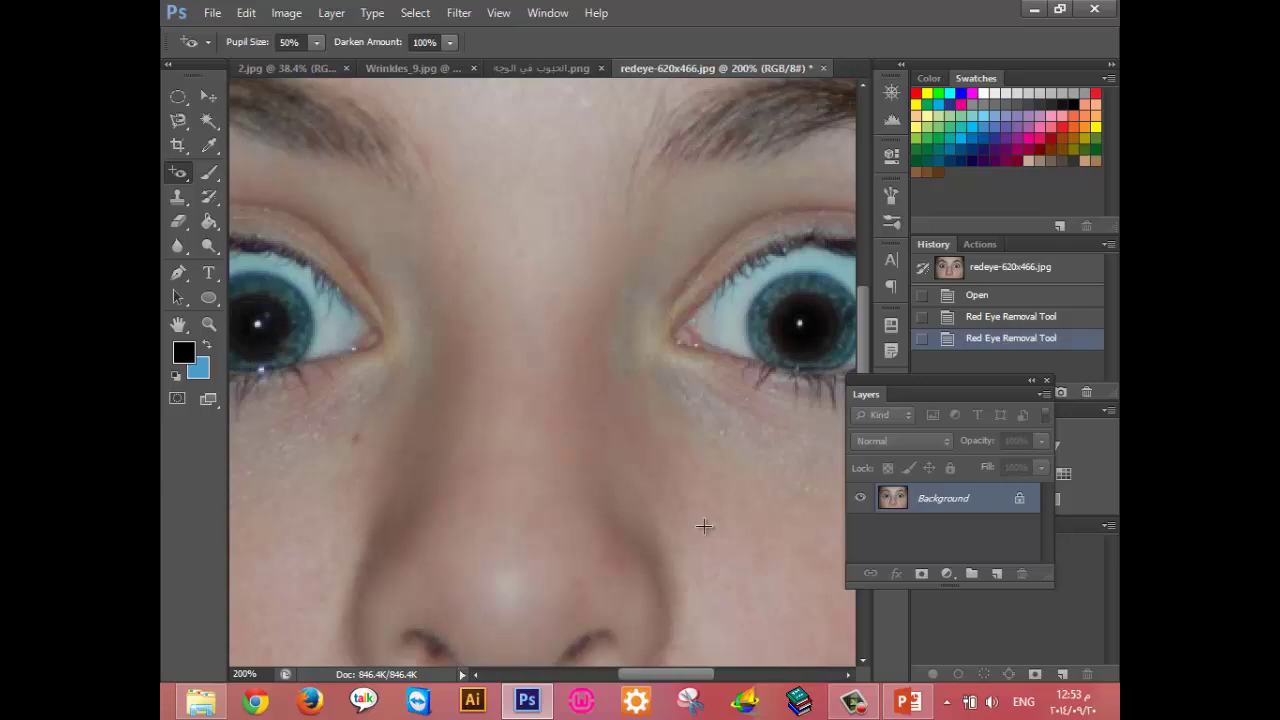
pyautogui.hotkey('ctrl', 'alt', 'z')
pyautogui.hotkey('ctrl', 'alt', 'z')
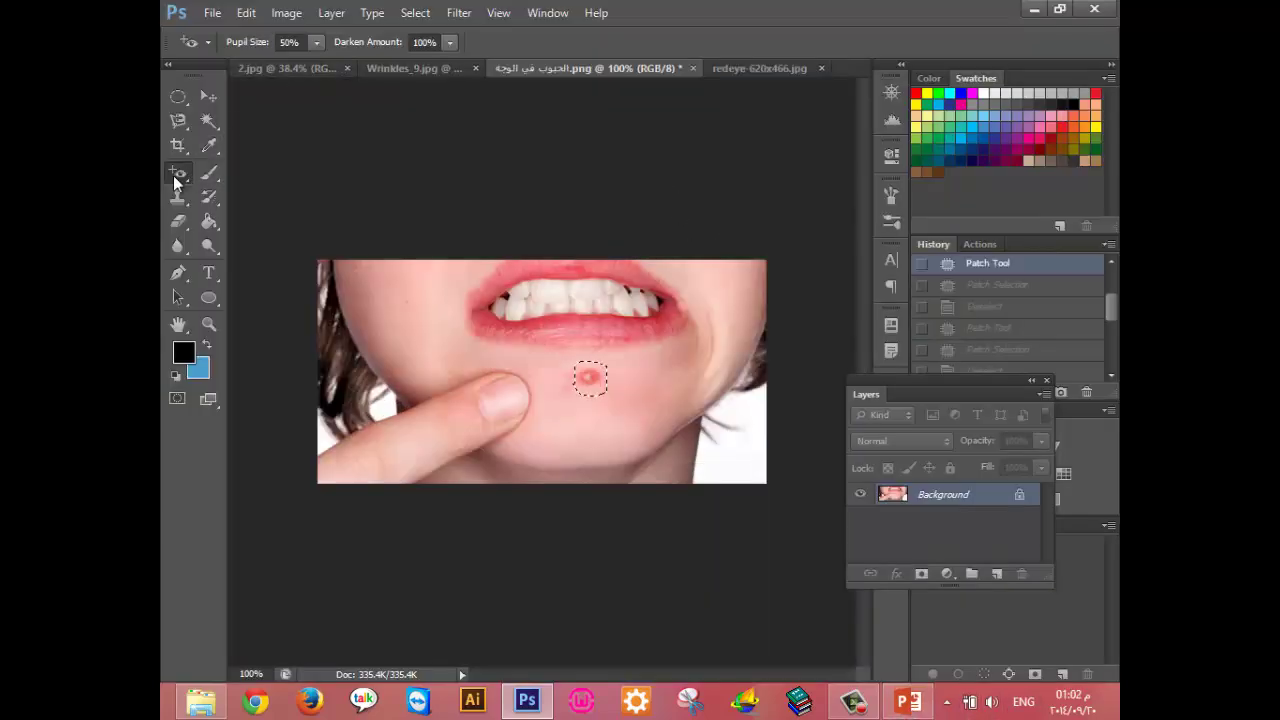
# Patch the chin pimple with skin from below using the Patch Tool, then undo.
pyautogui.rightClick(175, 177)
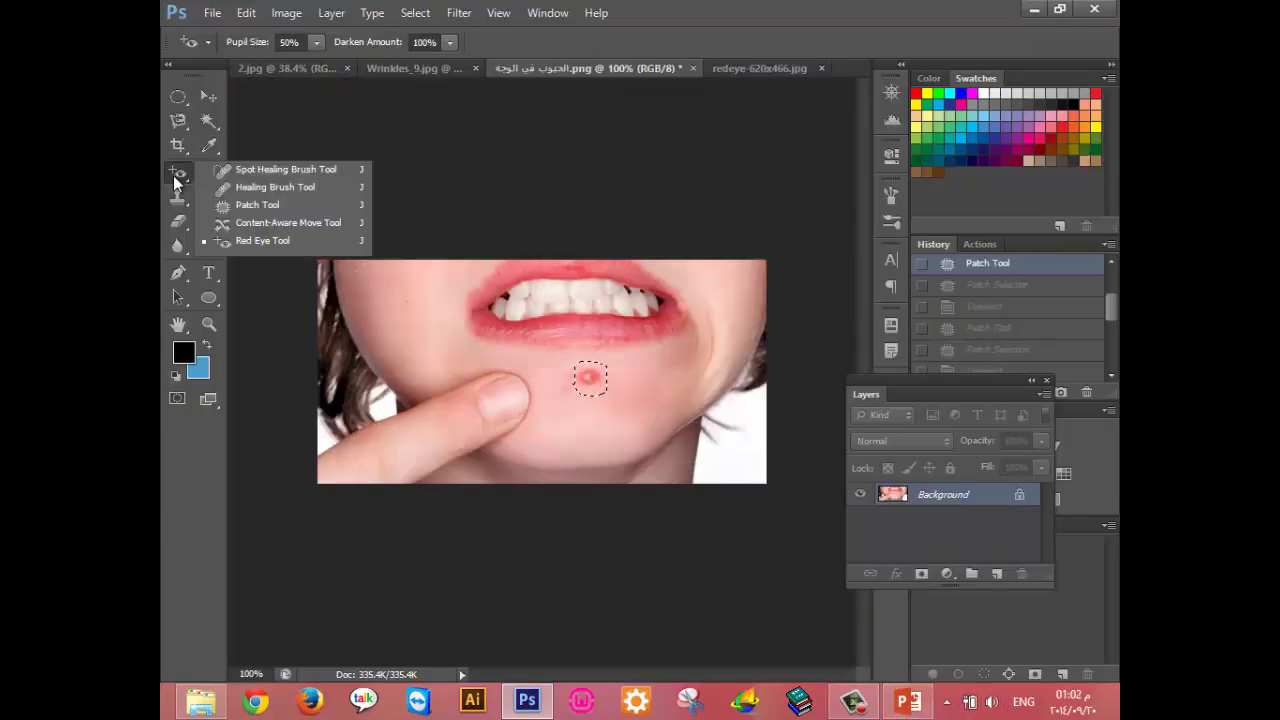
pyautogui.click(251, 212)
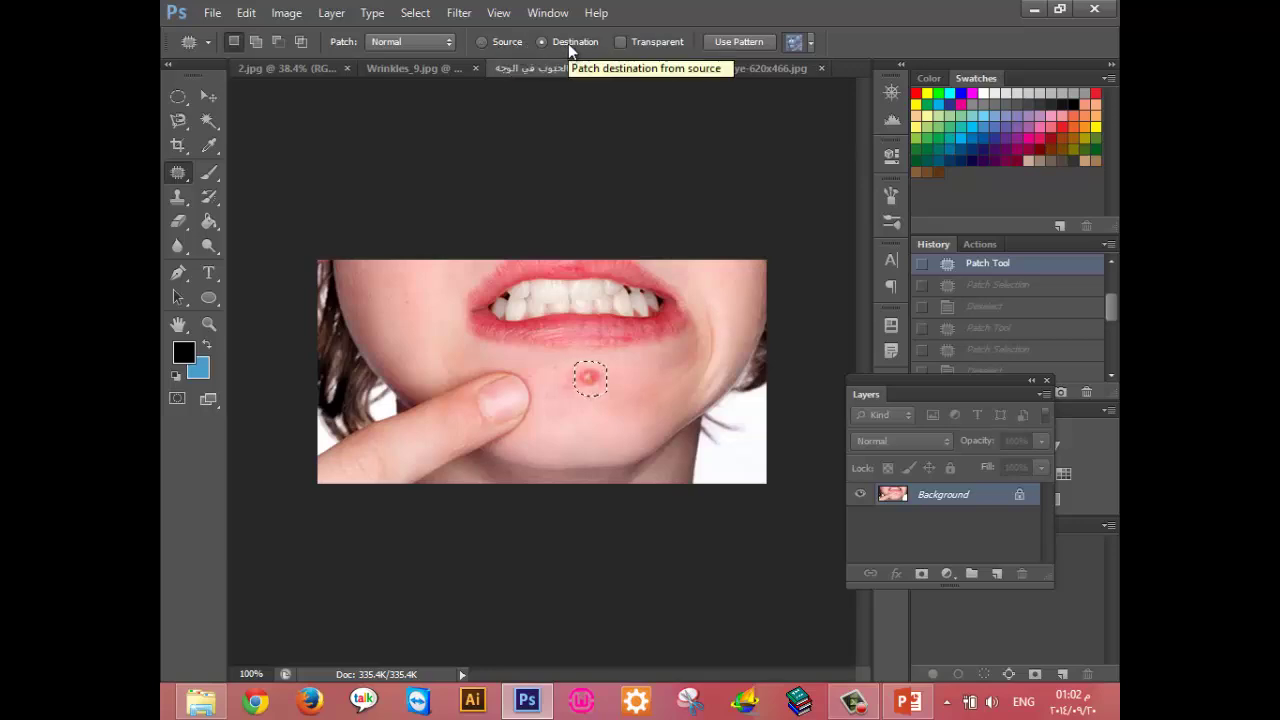
pyautogui.click(497, 40)
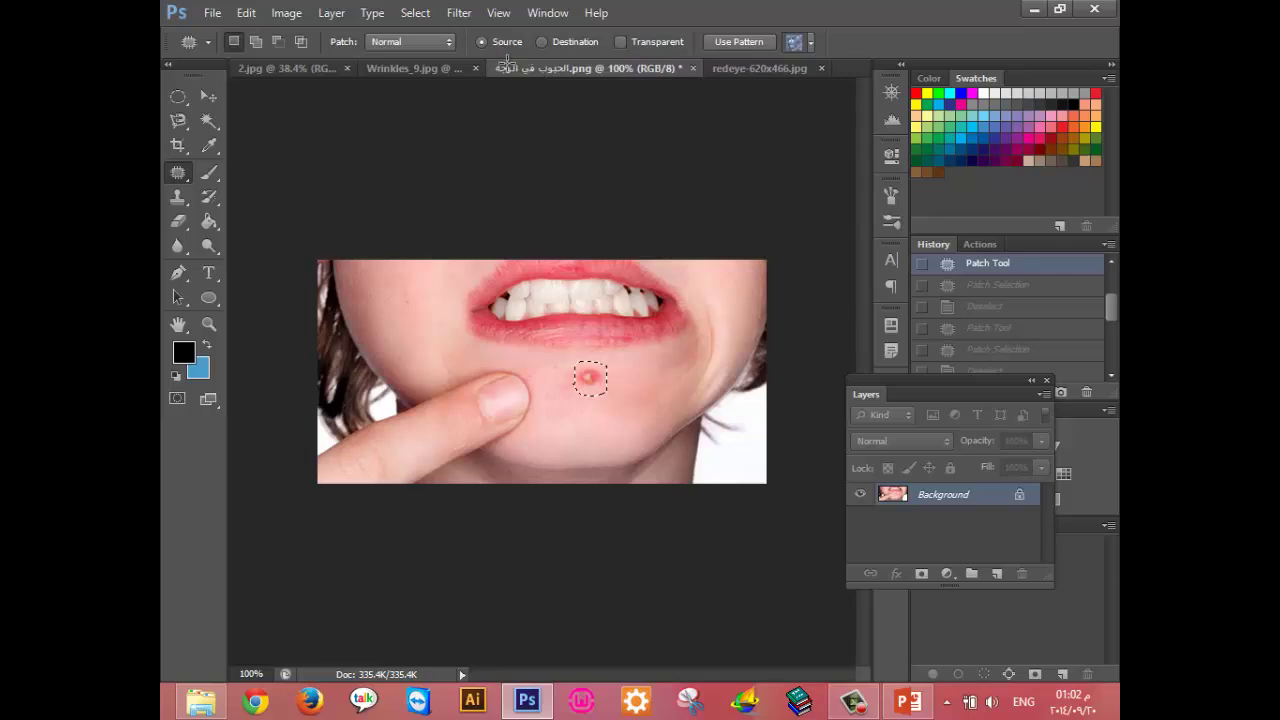
pyautogui.moveTo(571, 362); pyautogui.dragTo(575, 392)
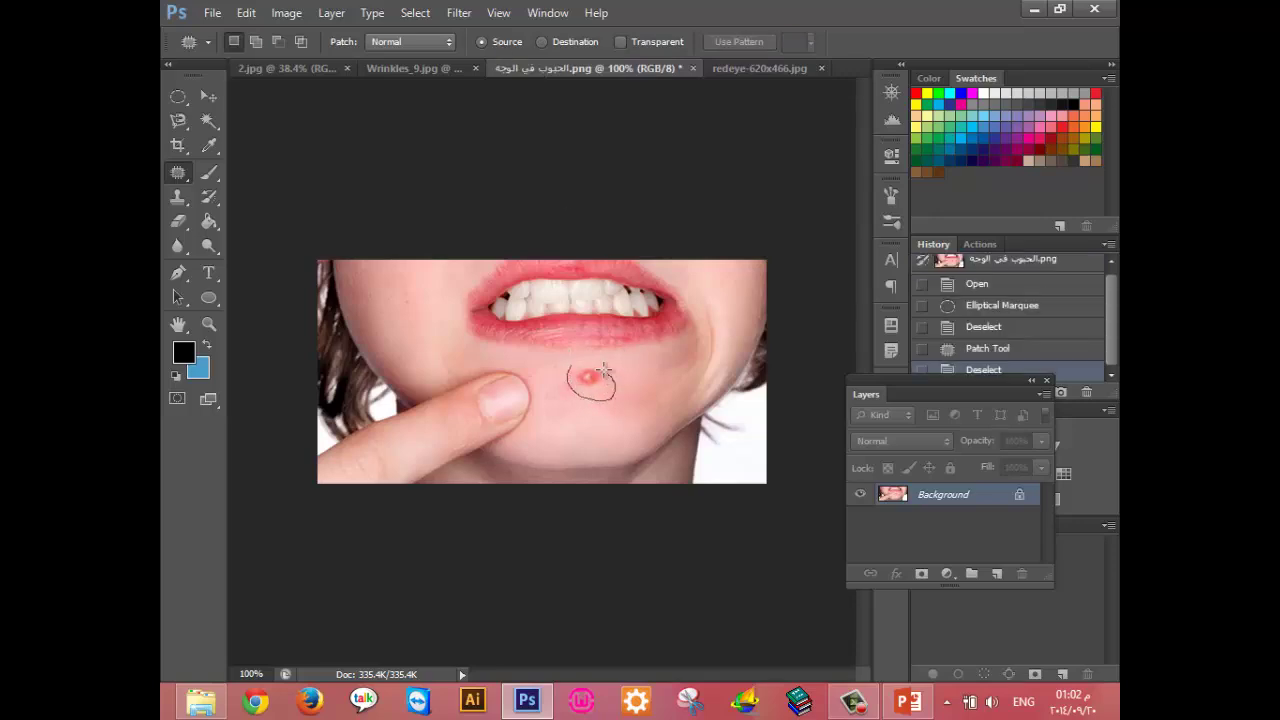
pyautogui.moveTo(575, 392)
pyautogui.mouseDown()
pyautogui.moveTo(567, 366)
pyautogui.moveTo(583, 410)
pyautogui.mouseUp()
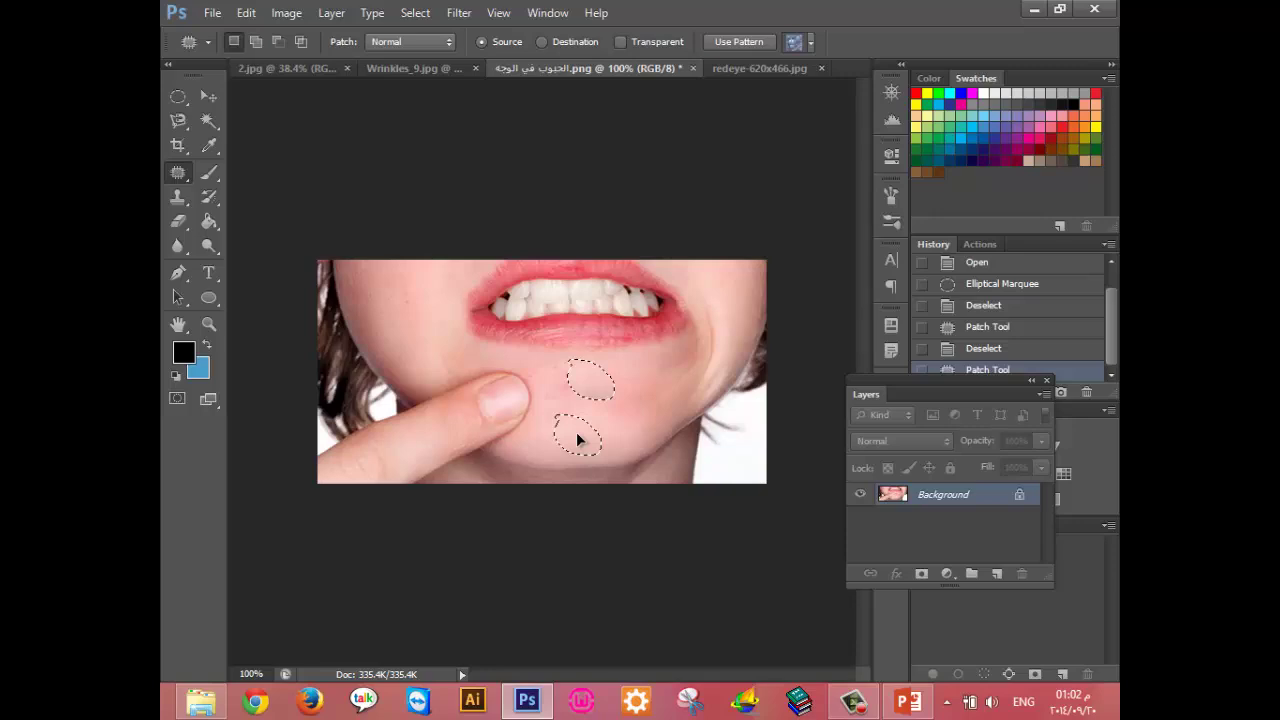
pyautogui.moveTo(576, 432); pyautogui.dragTo(571, 430)
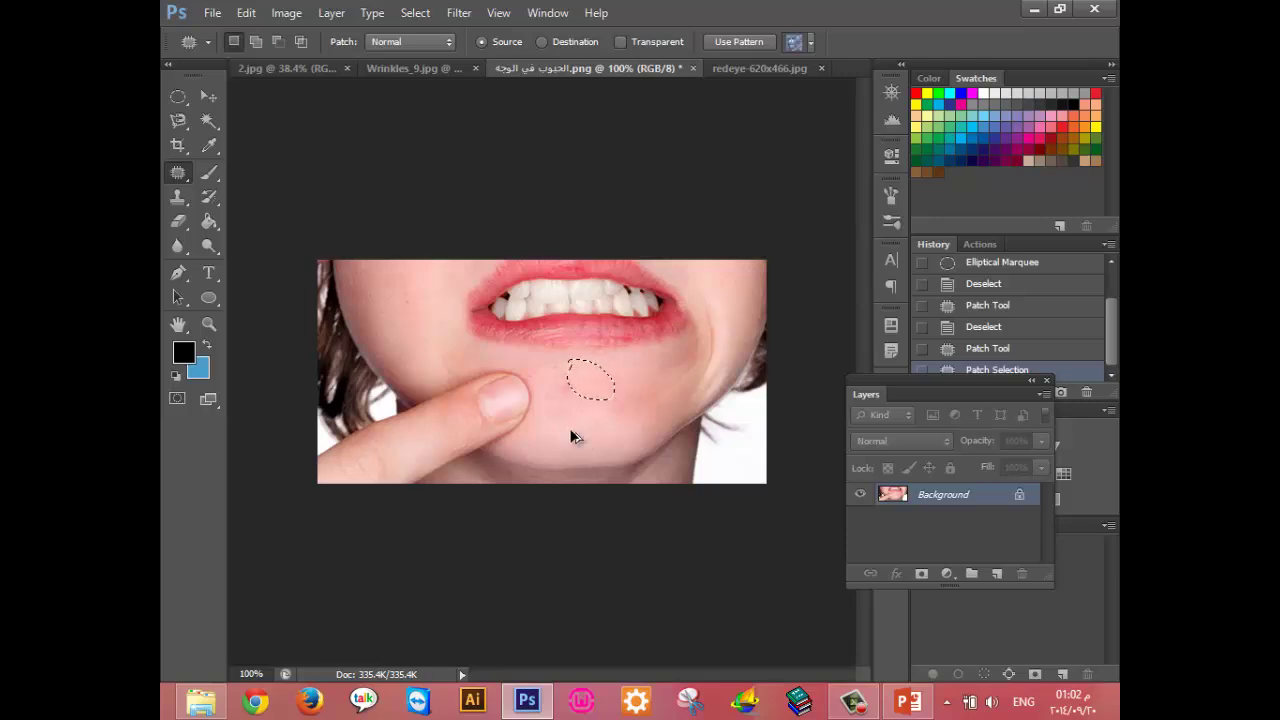
pyautogui.hotkey('ctrl', 'z')
# Set Patch to Destination and copy the pimple a short distance right.
pyautogui.click(553, 42)
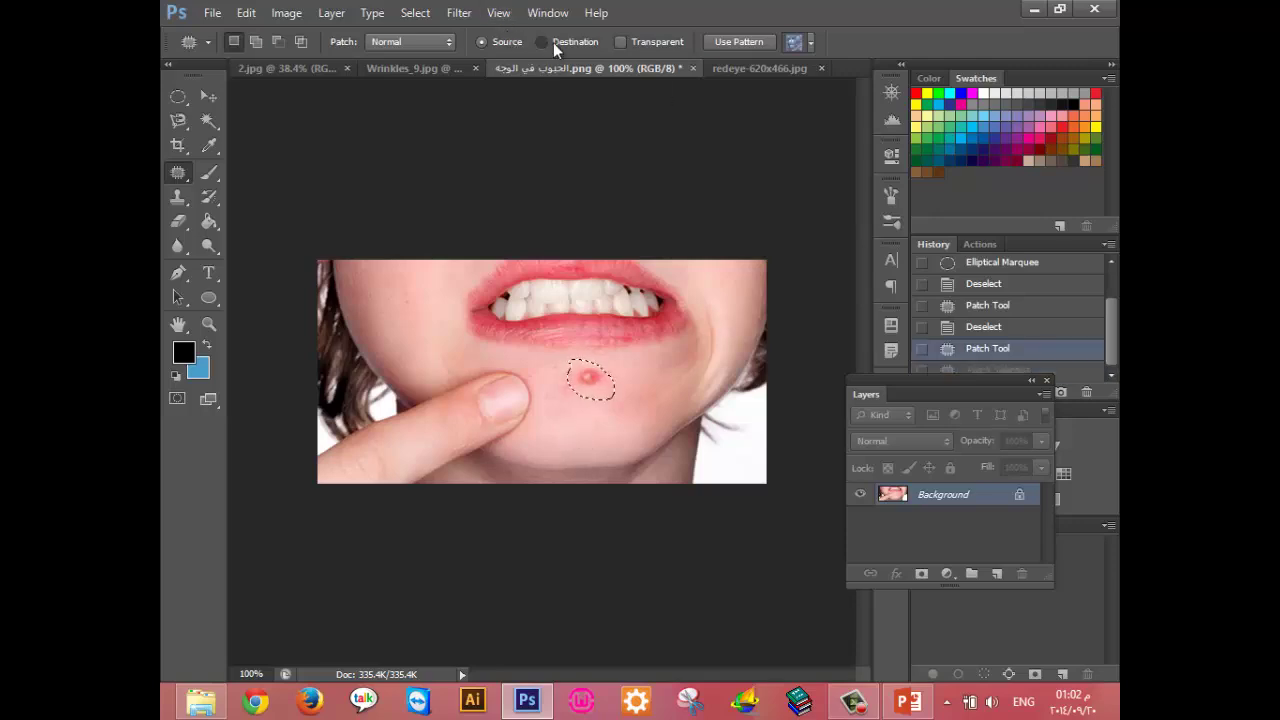
pyautogui.moveTo(610, 386); pyautogui.dragTo(684, 386)
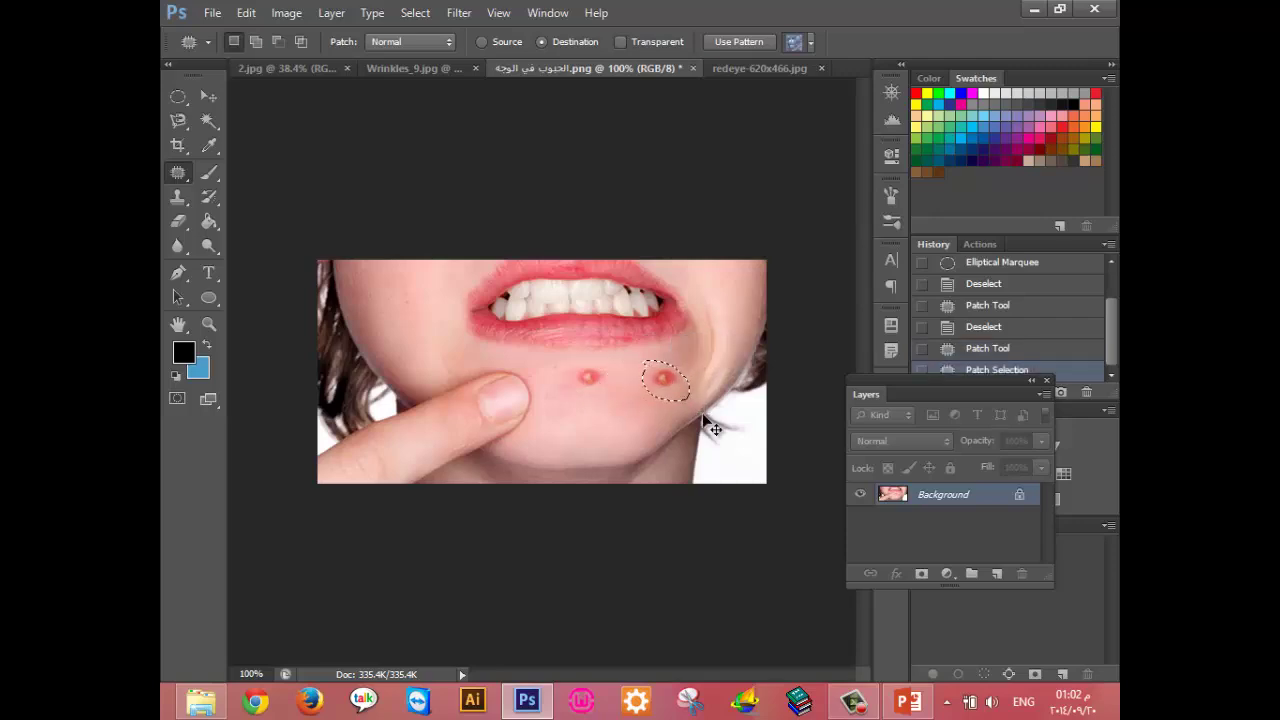
pyautogui.hotkey('ctrl', 'd')
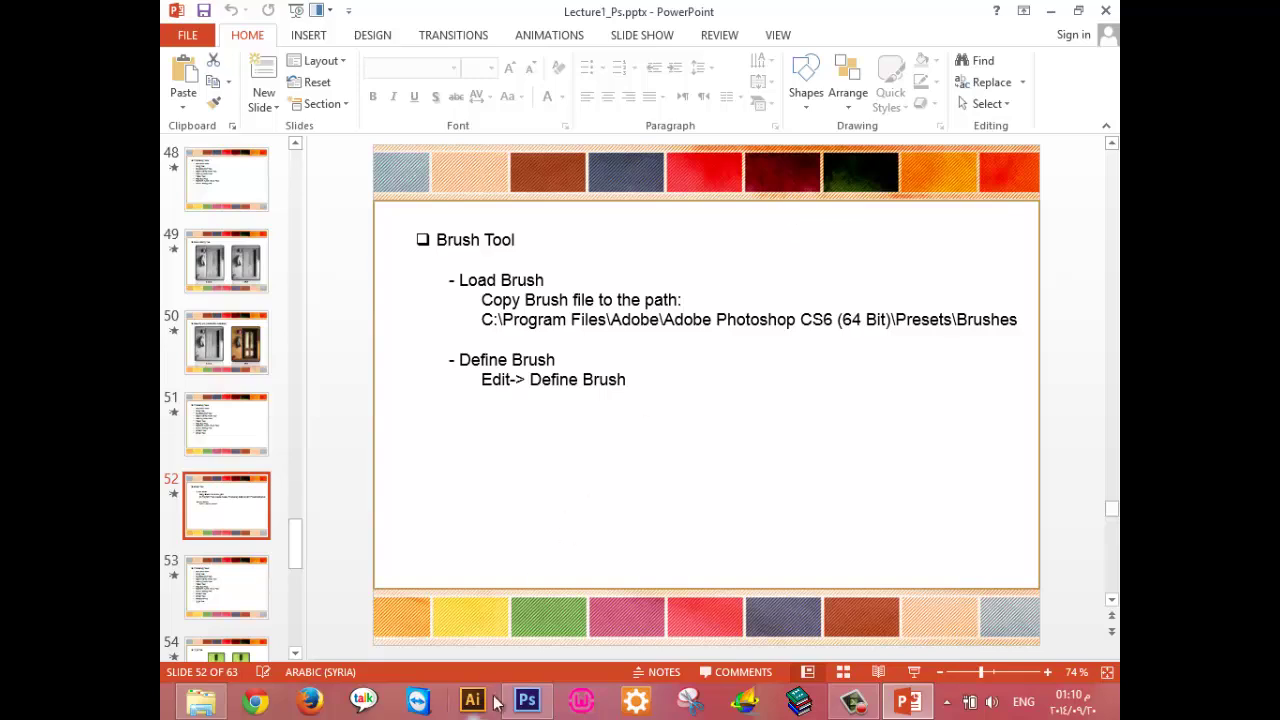
# Switch from PowerPoint back to Photoshop via the taskbar.
pyautogui.click(527, 700)
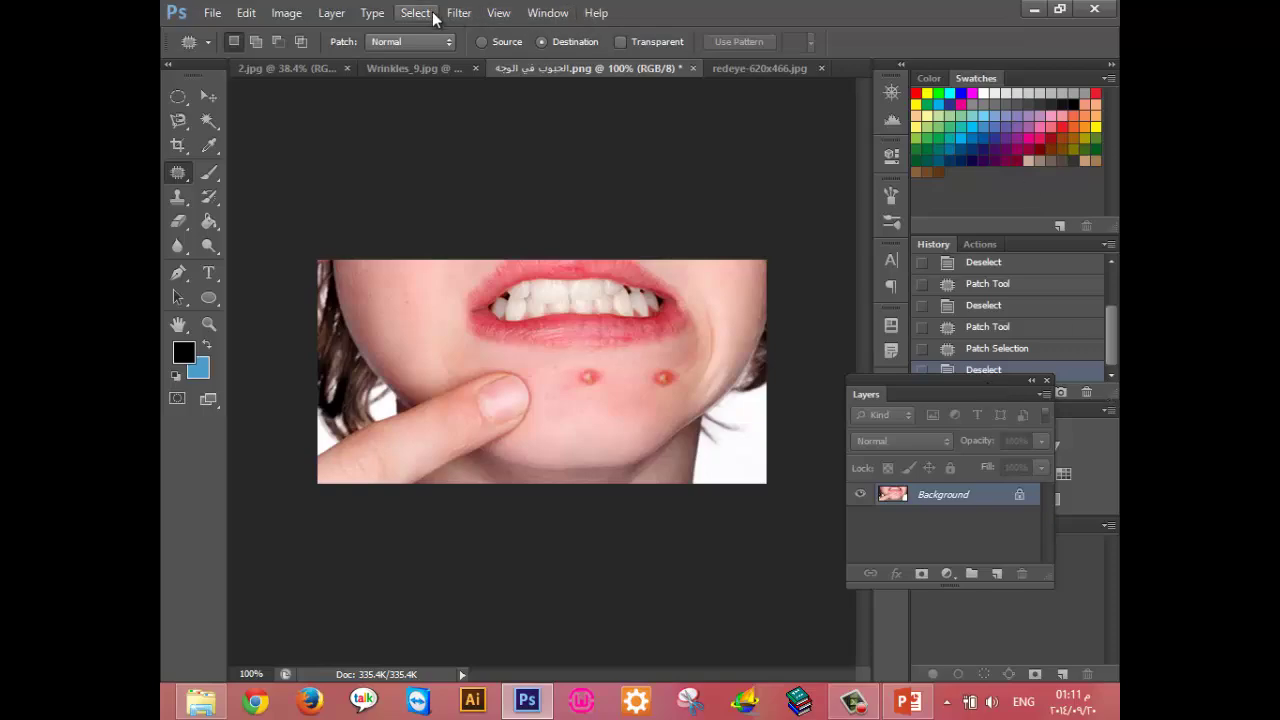
# Open 8996_indian_beach_5.jpg from the Images > Black And White folder.
pyautogui.hotkey('ctrl', 'o')
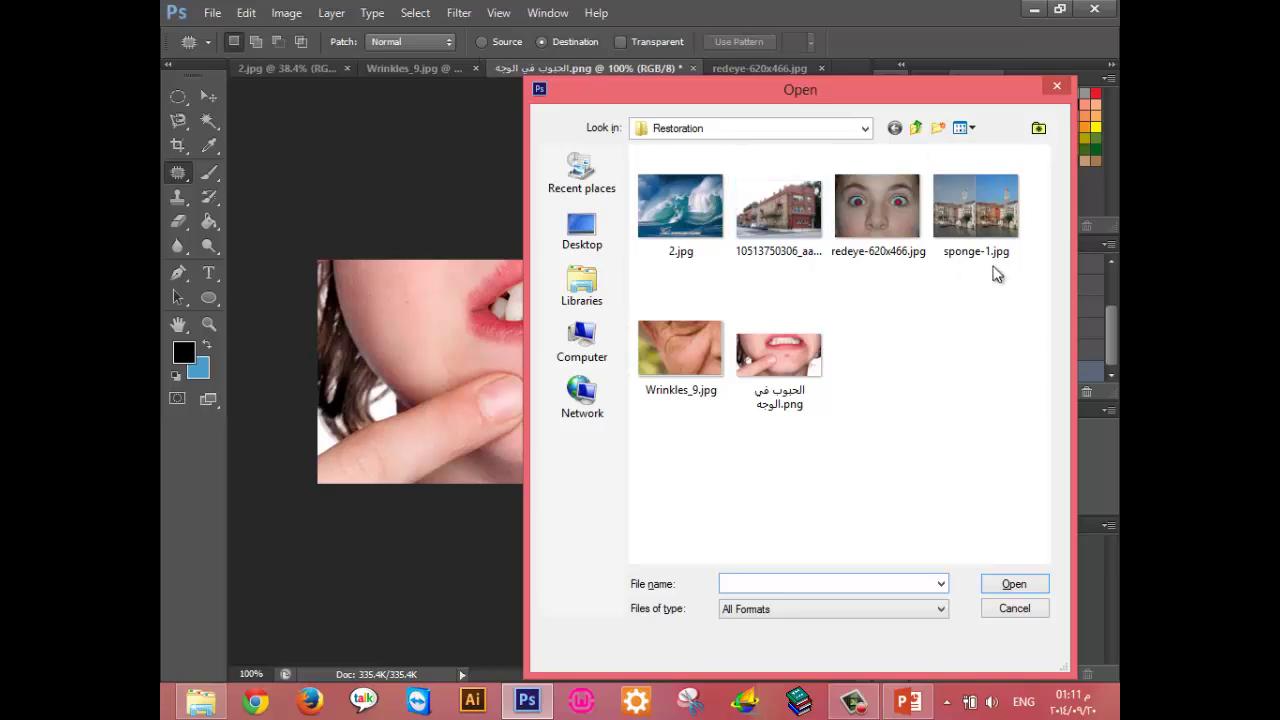
pyautogui.click(988, 240)
pyautogui.press('BackSpace')
pyautogui.press('Down')
pyautogui.press('Up')
pyautogui.press('Up')
pyautogui.press('Up')
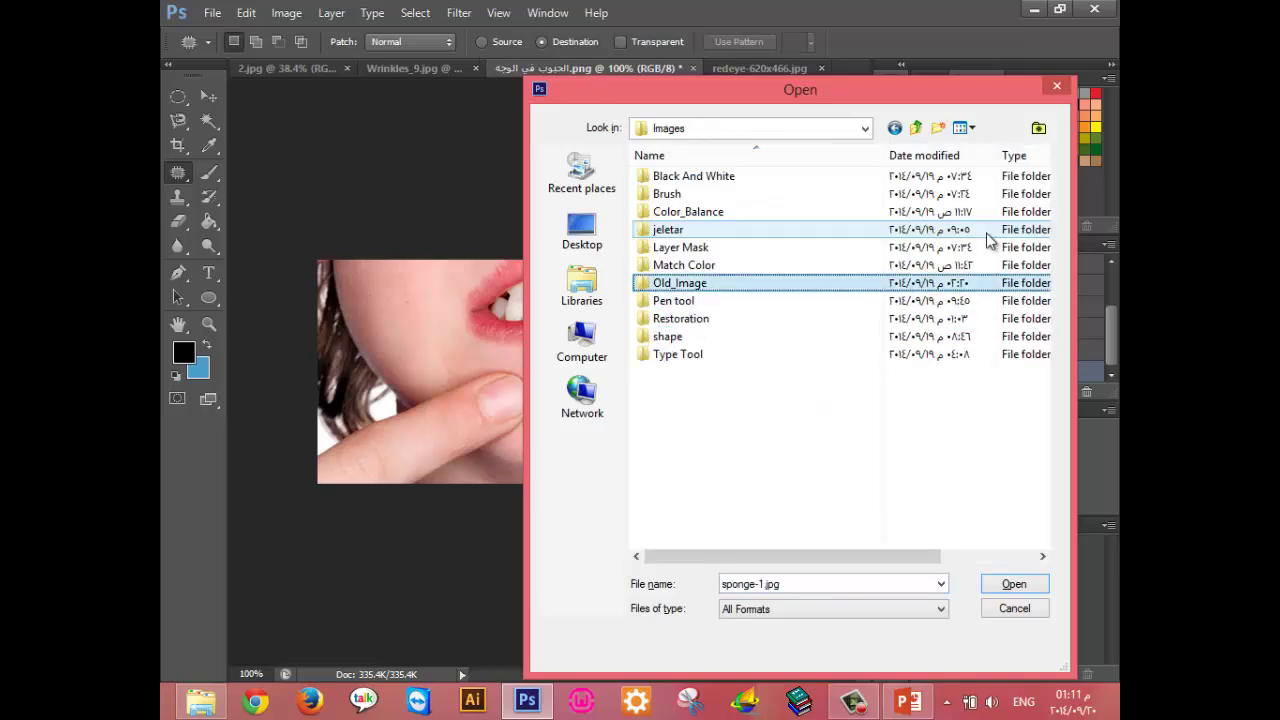
pyautogui.press('Up')
pyautogui.press('Down')
pyautogui.press('Up')
pyautogui.press('Up')
pyautogui.press('Up')
pyautogui.press('Up')
pyautogui.press('Up')
pyautogui.press('Up')
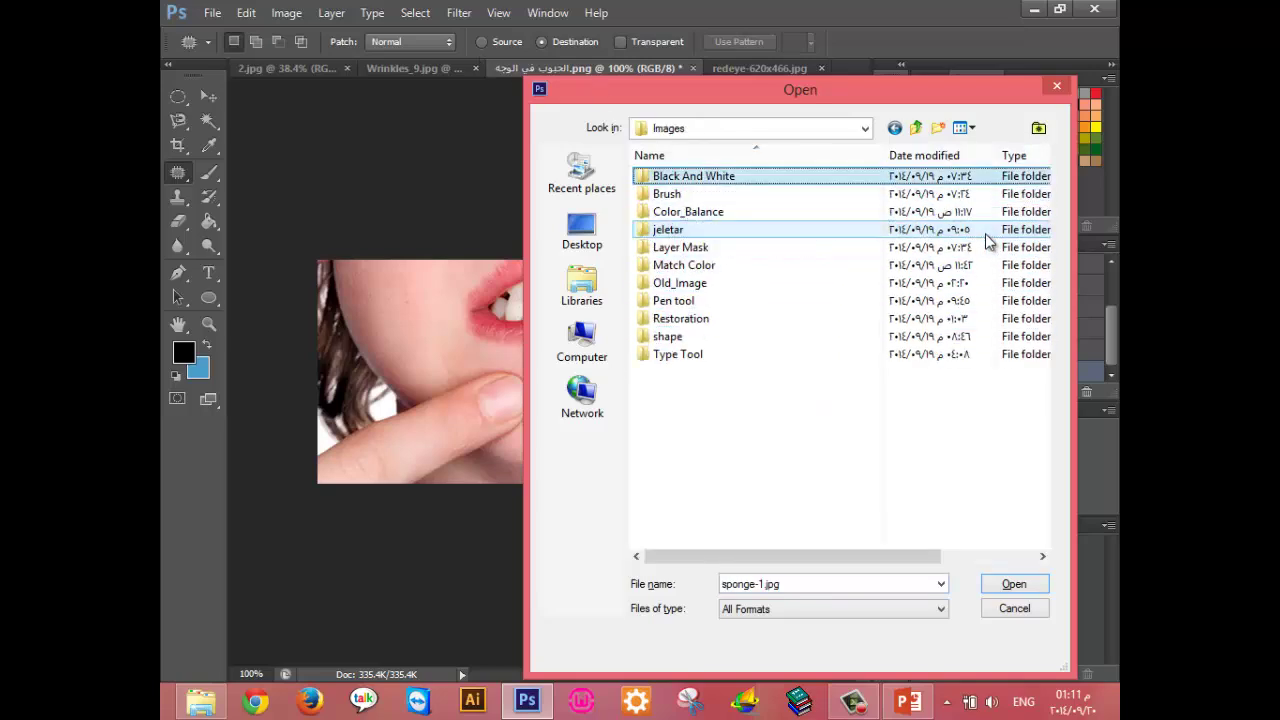
pyautogui.press('Return')
pyautogui.press('Down')
pyautogui.press('Return')
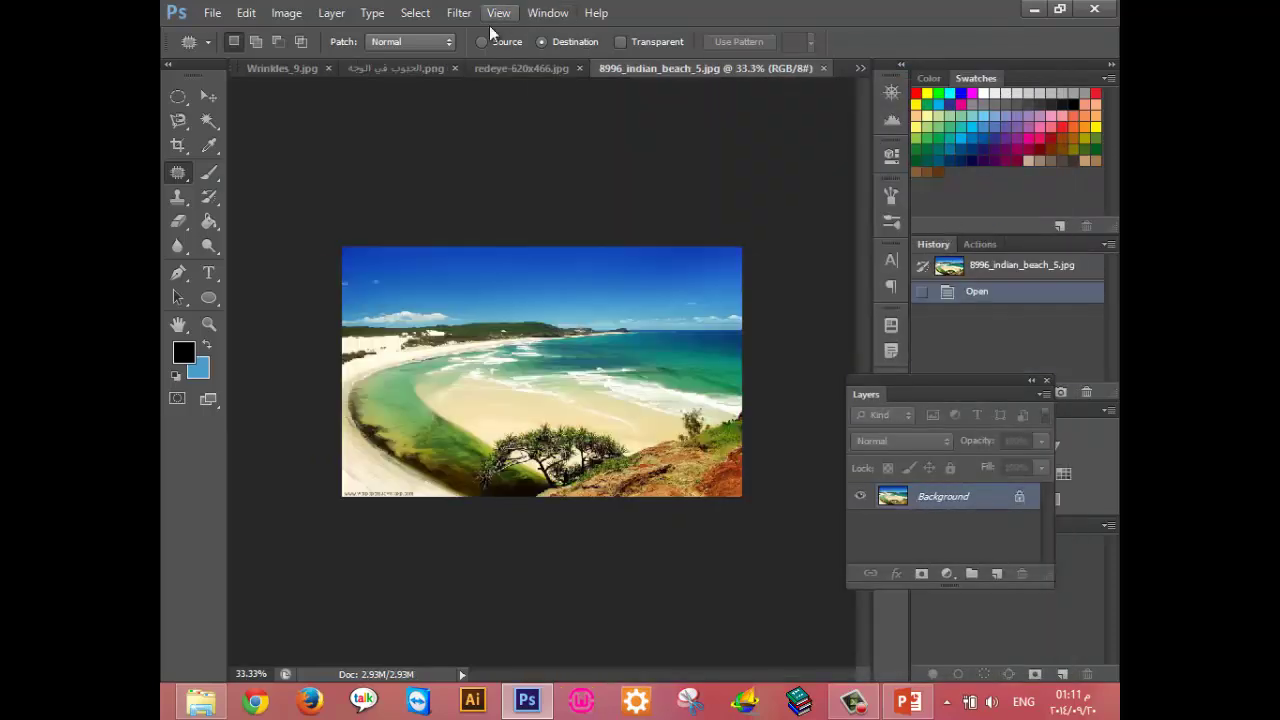
# Show the Performance preferences page with History States at 20 and Cache Levels 4.
pyautogui.click(254, 19)
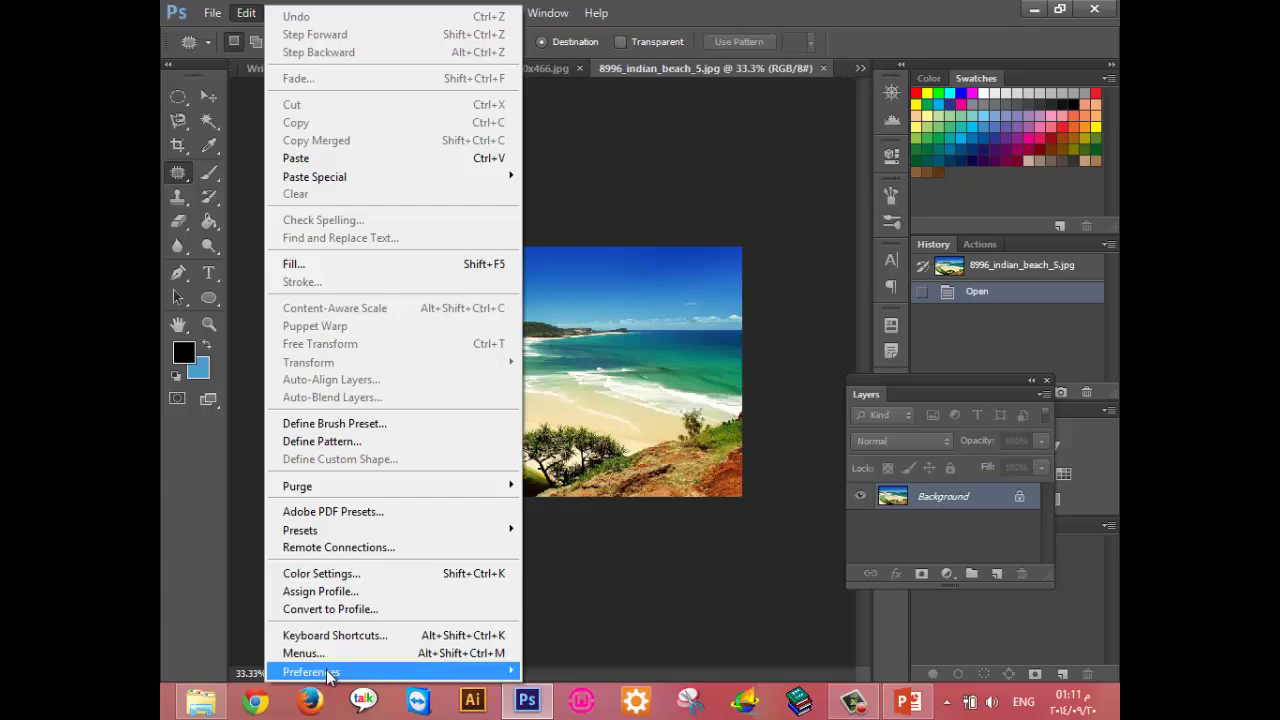
pyautogui.moveTo(310, 672)
pyautogui.click(590, 478)
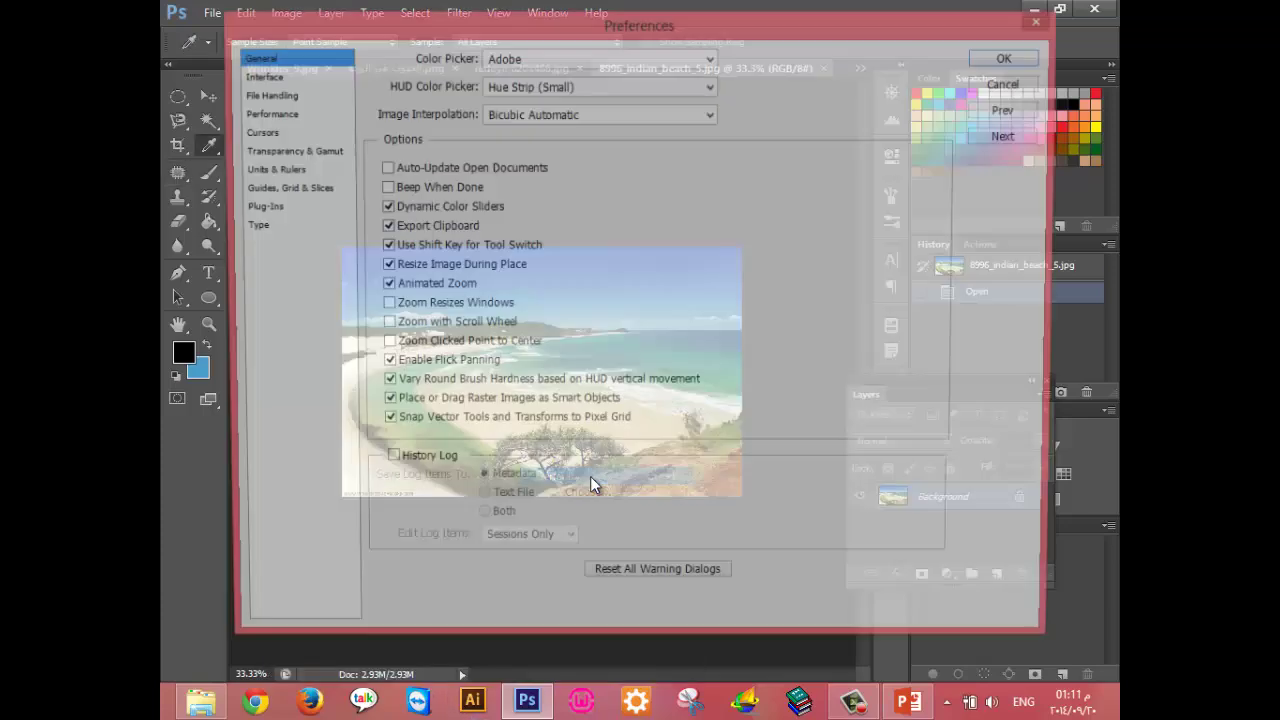
pyautogui.click(264, 114)
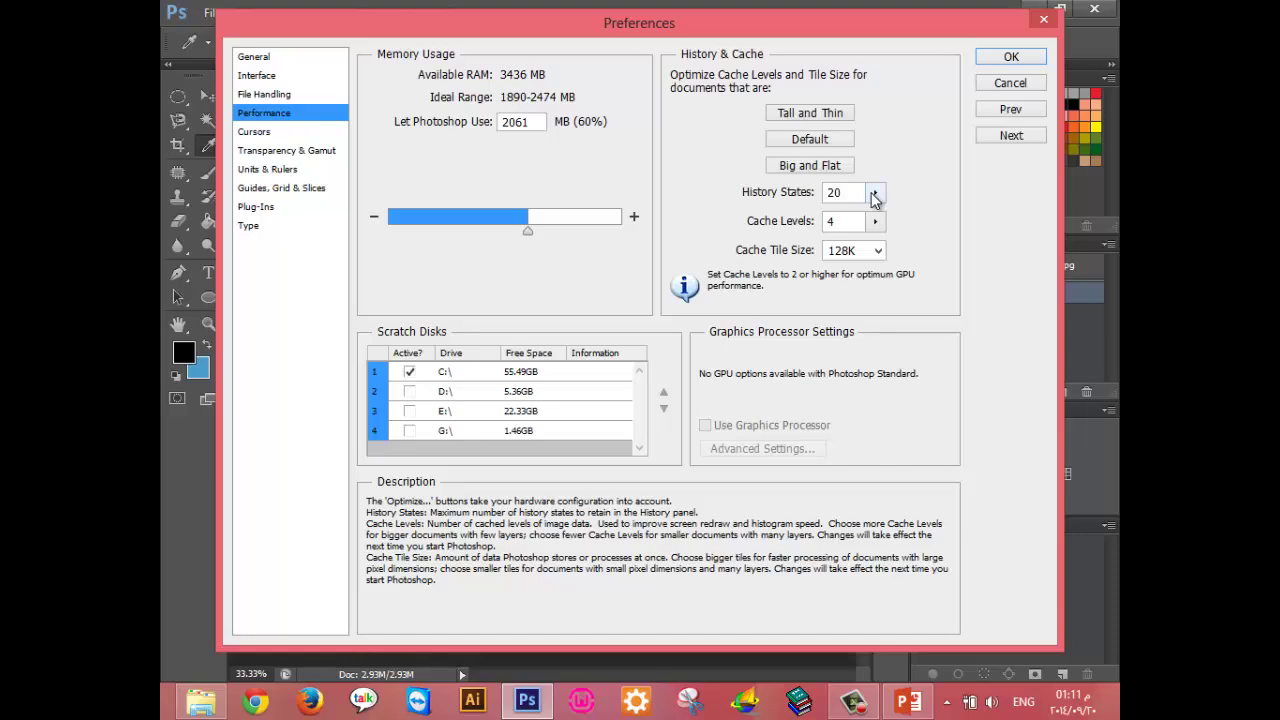
# Close Preferences and float the Actions panel beside the photo, with Layers docked below History.
pyautogui.click(1044, 21)
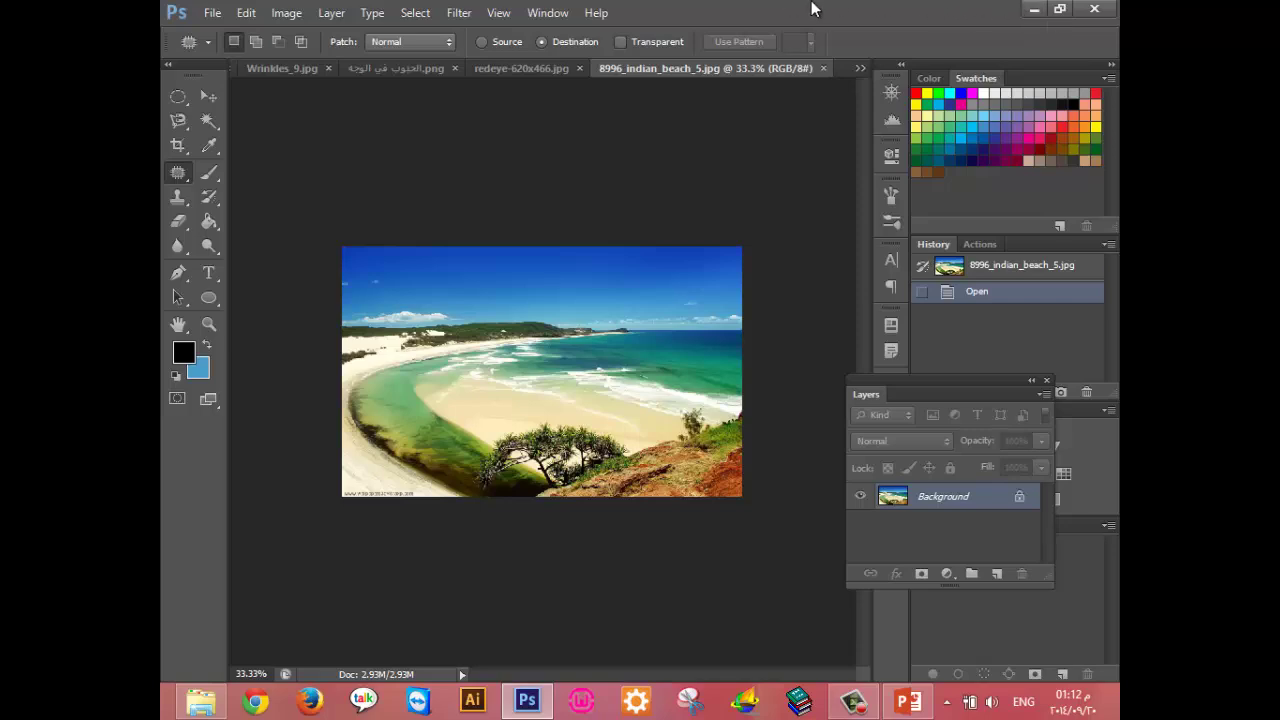
pyautogui.click(459, 13)
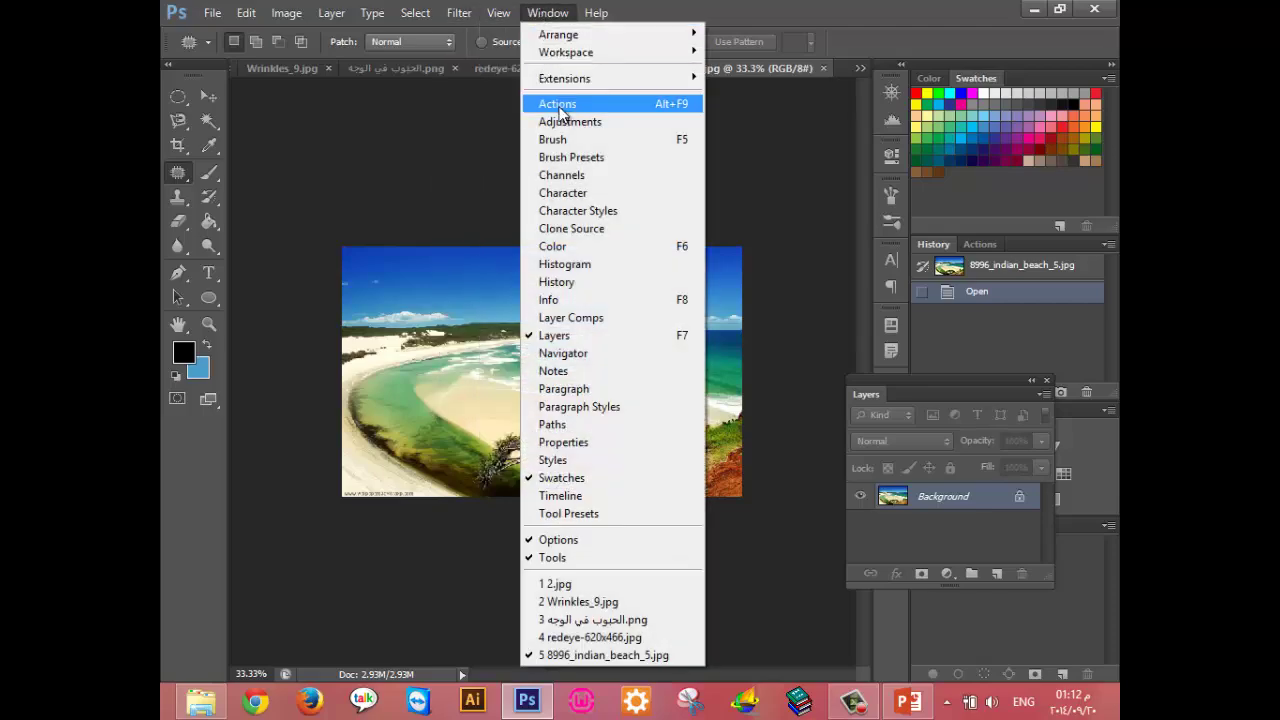
pyautogui.click(558, 104)
pyautogui.moveTo(989, 246); pyautogui.dragTo(752, 116)
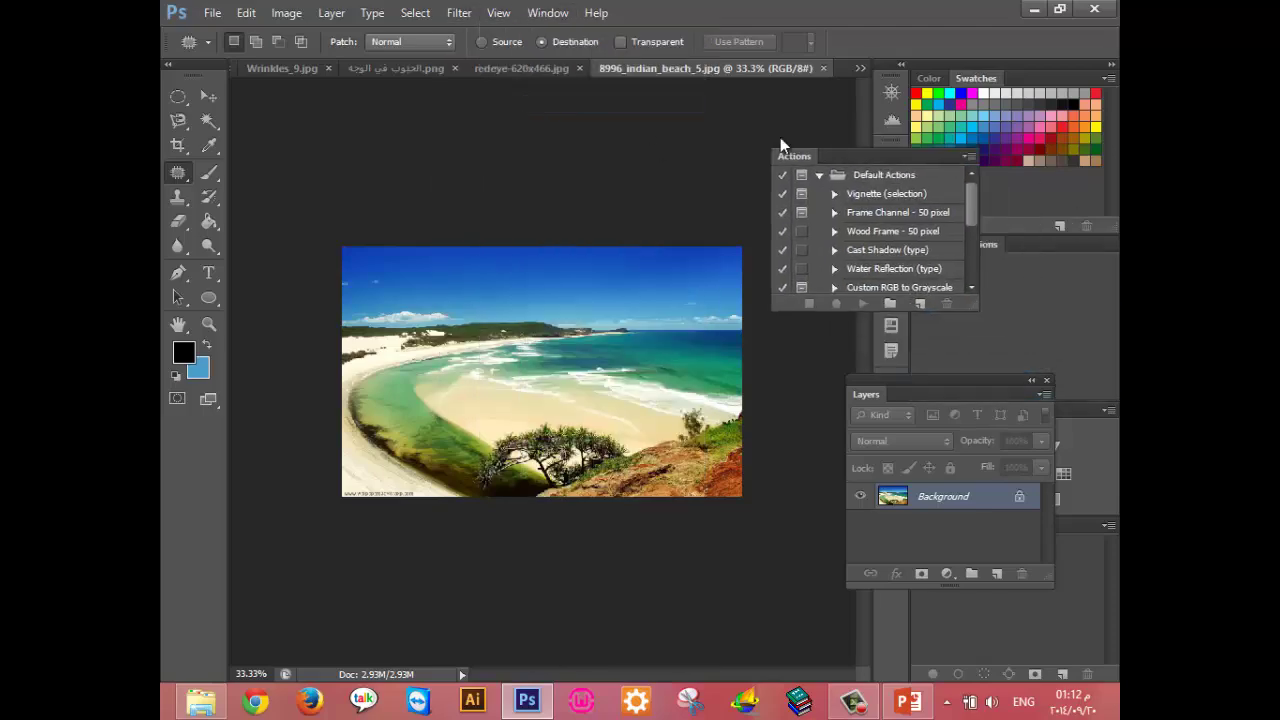
pyautogui.moveTo(937, 384); pyautogui.dragTo(990, 396)
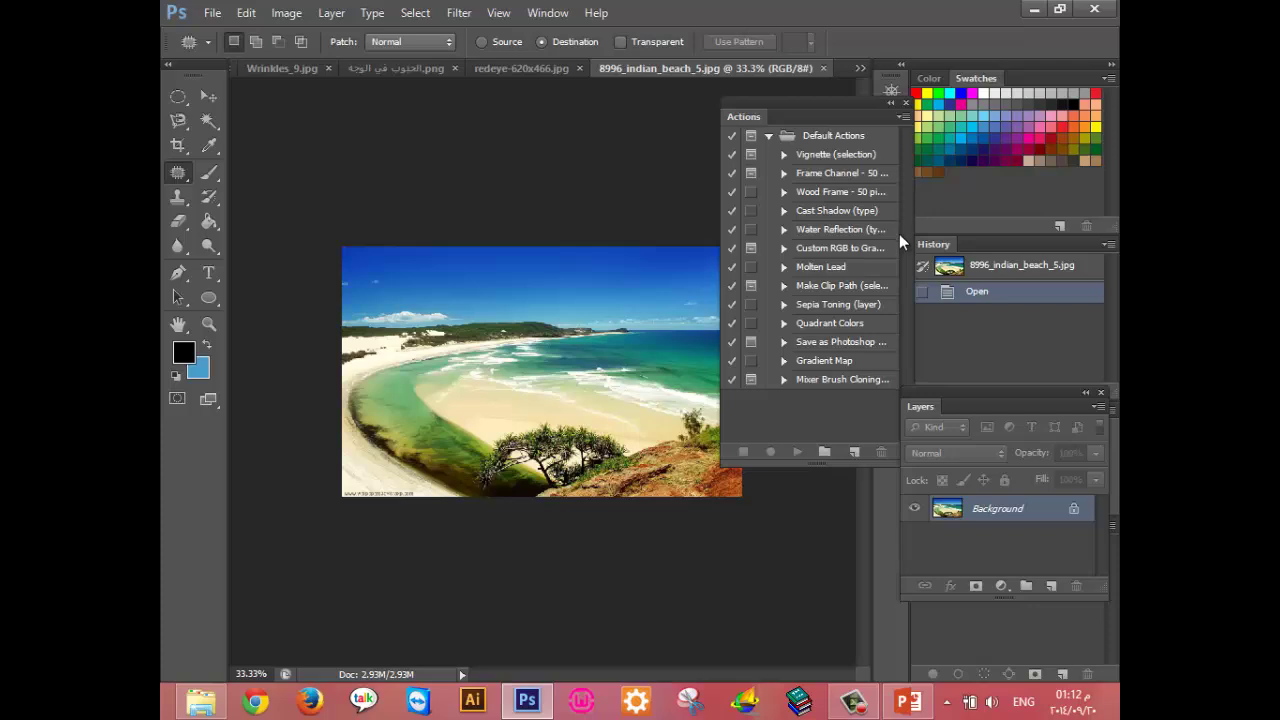
pyautogui.moveTo(846, 107); pyautogui.dragTo(895, 86)
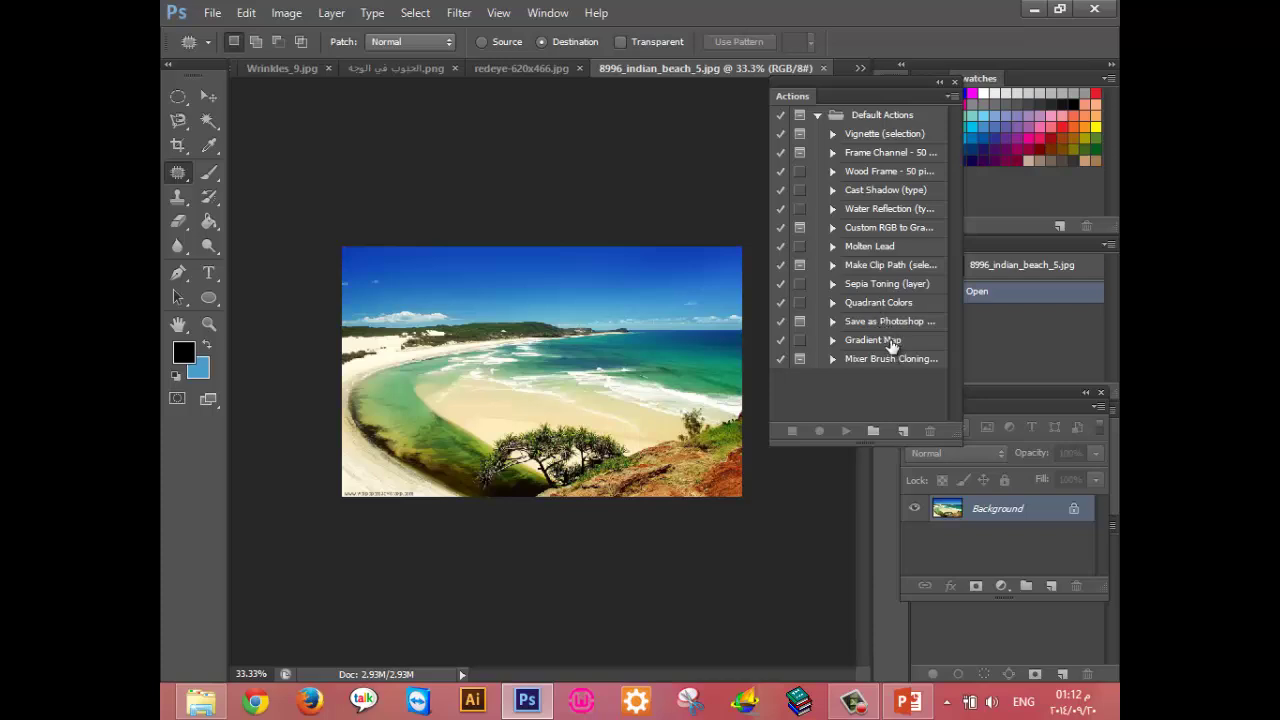
# Play the Gradient Map default action, adding a Gradient Map 1 layer at Overlay 70%.
pyautogui.click(891, 346)
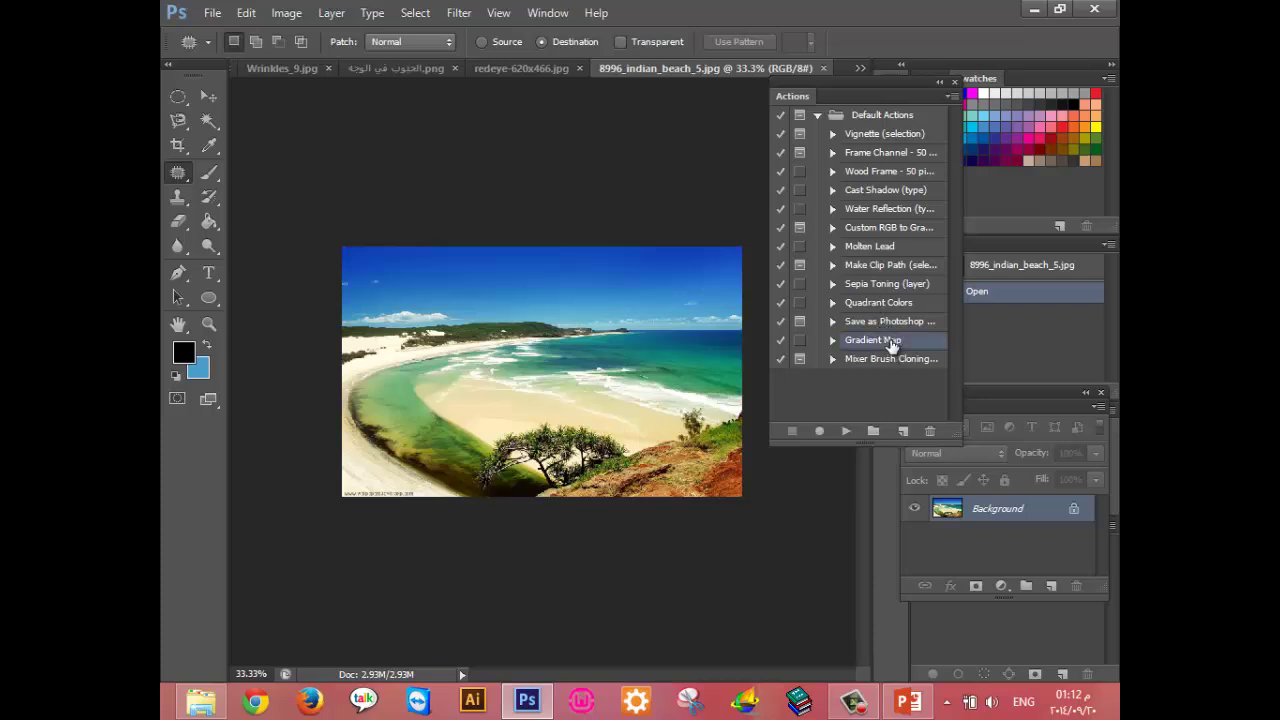
pyautogui.click(846, 431)
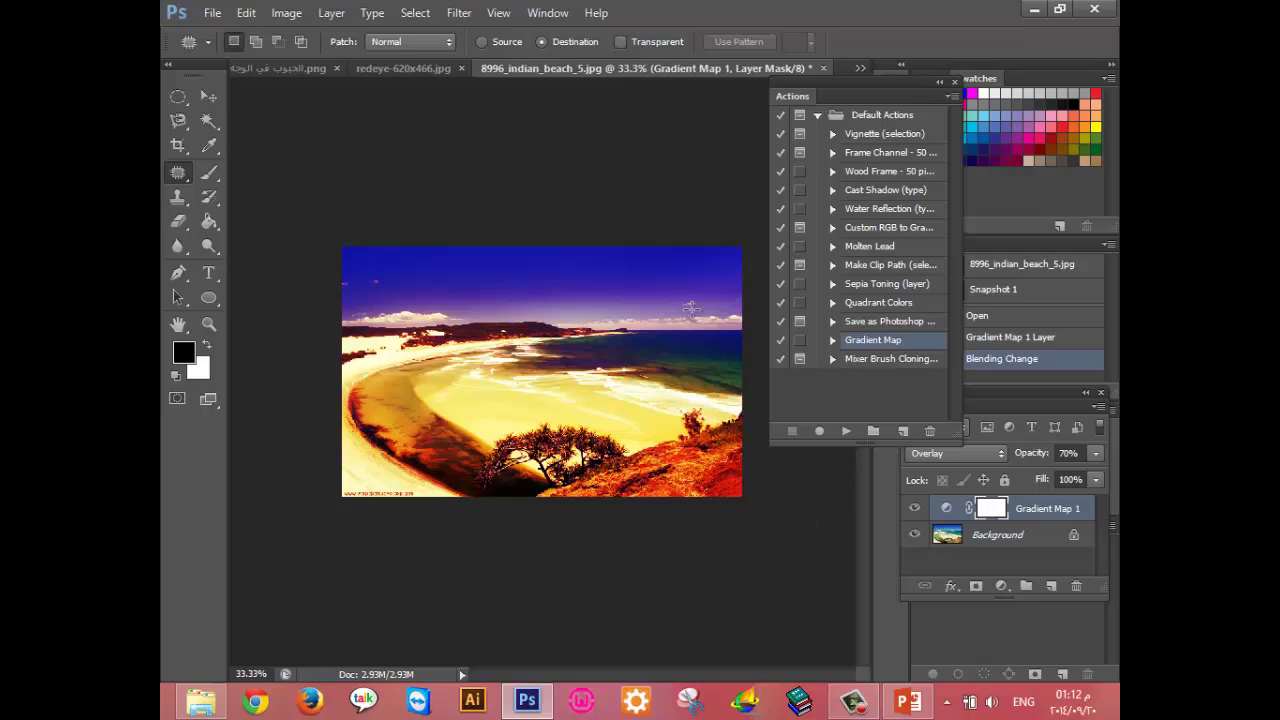
pyautogui.click(951, 97)
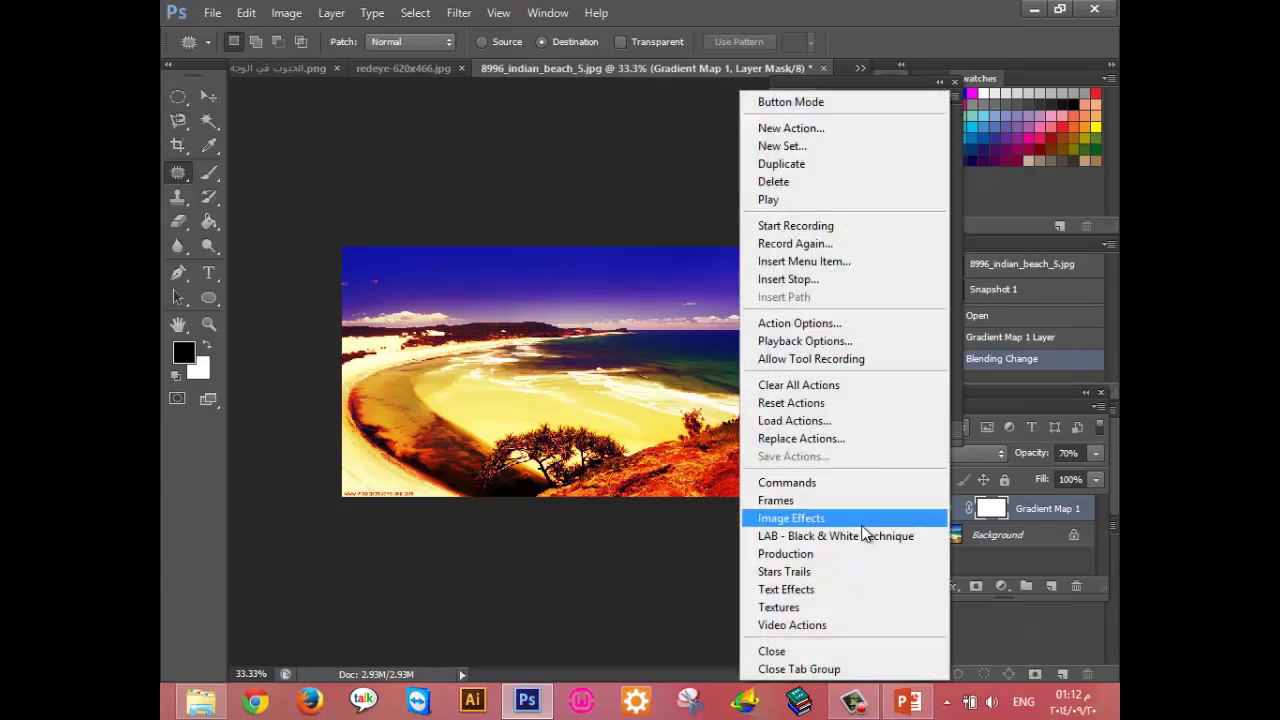
pyautogui.click(956, 100)
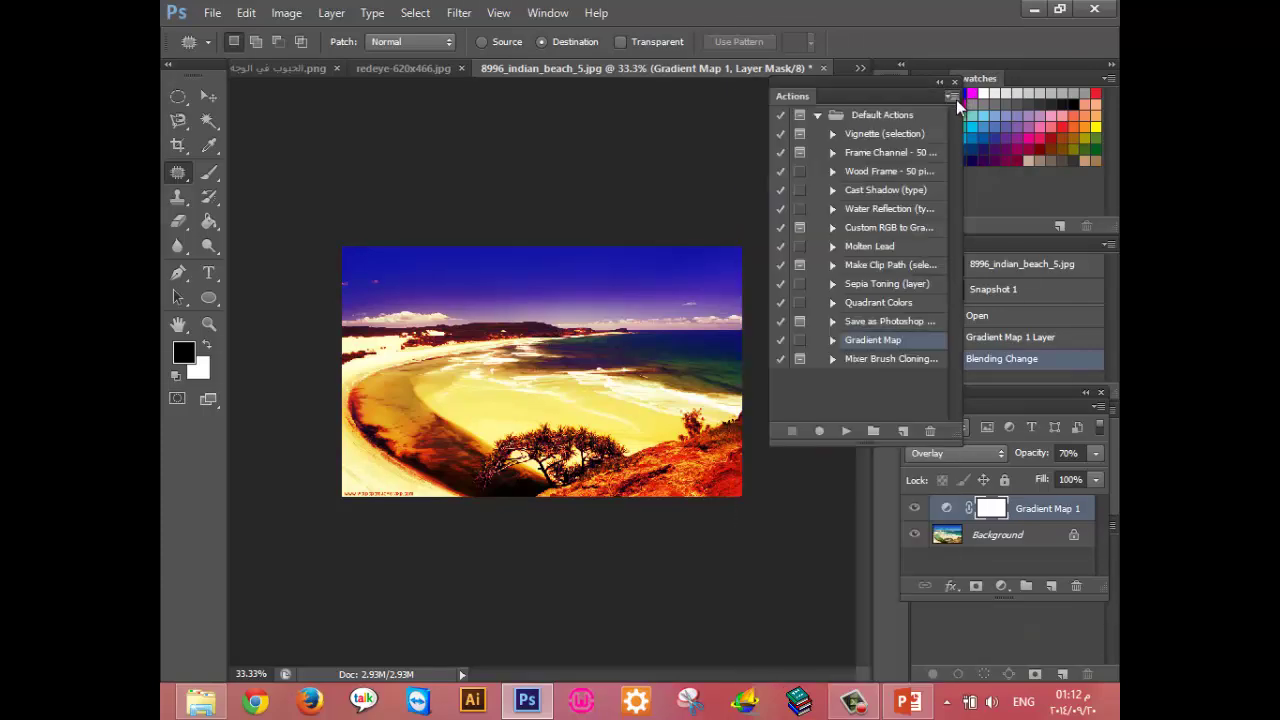
pyautogui.click(953, 99)
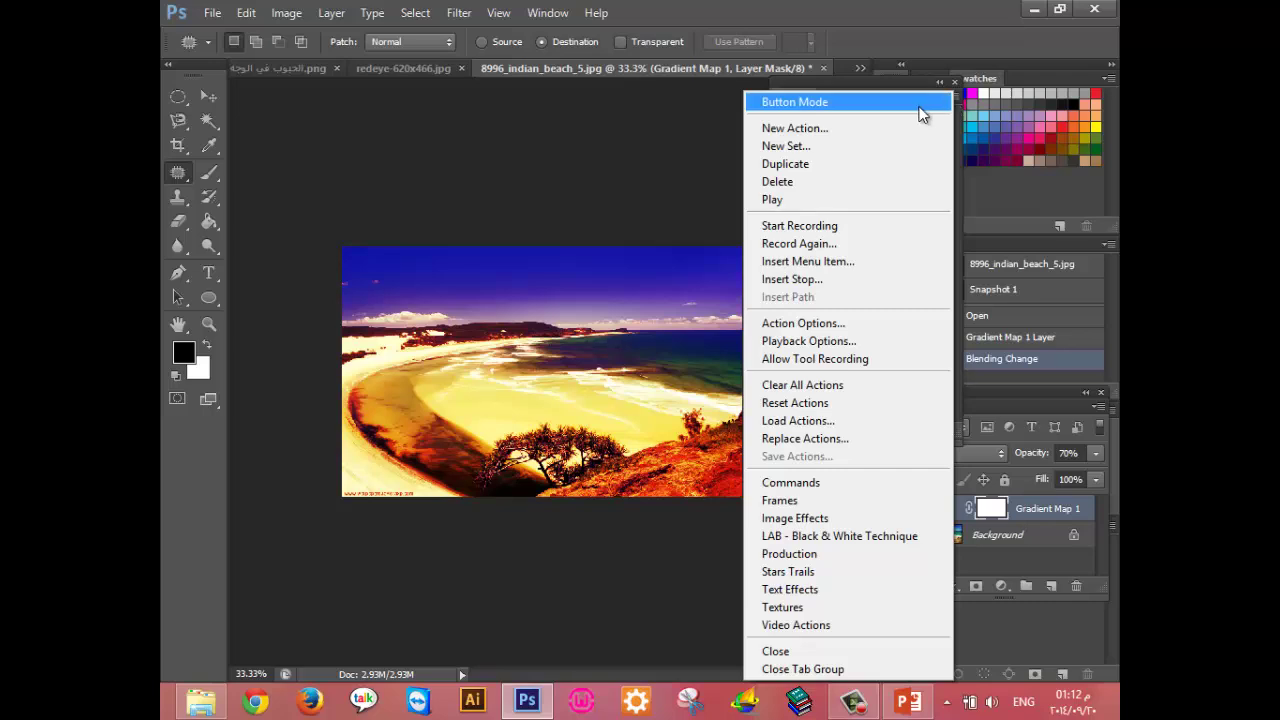
# Load the Frames set, play Vignette (selection), then undo back to the original photo.
pyautogui.click(855, 500)
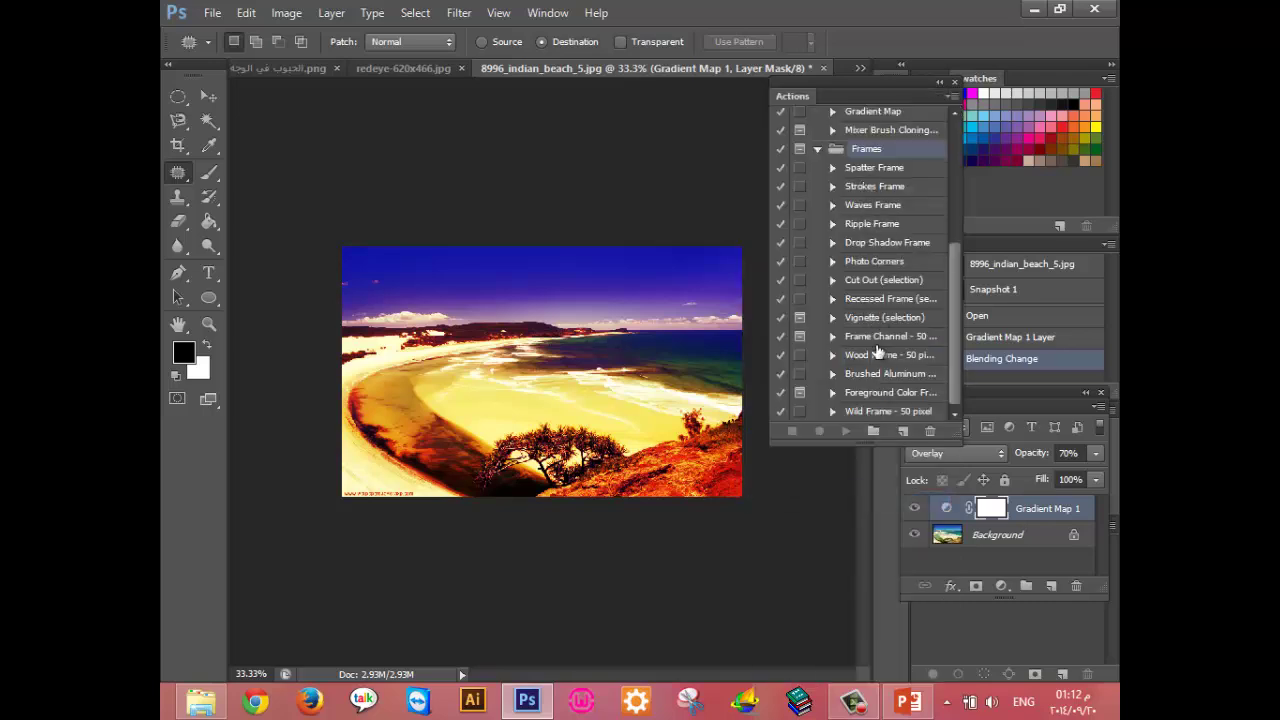
pyautogui.click(880, 320)
pyautogui.click(846, 430)
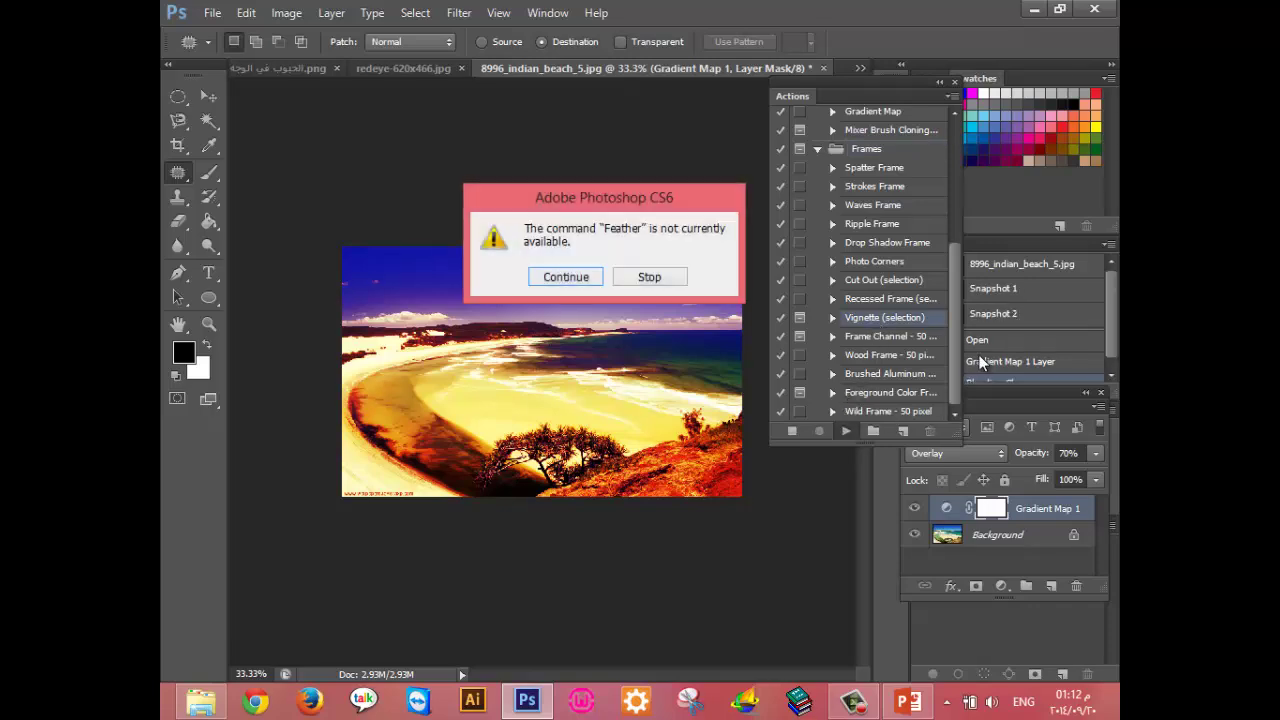
pyautogui.click(593, 282)
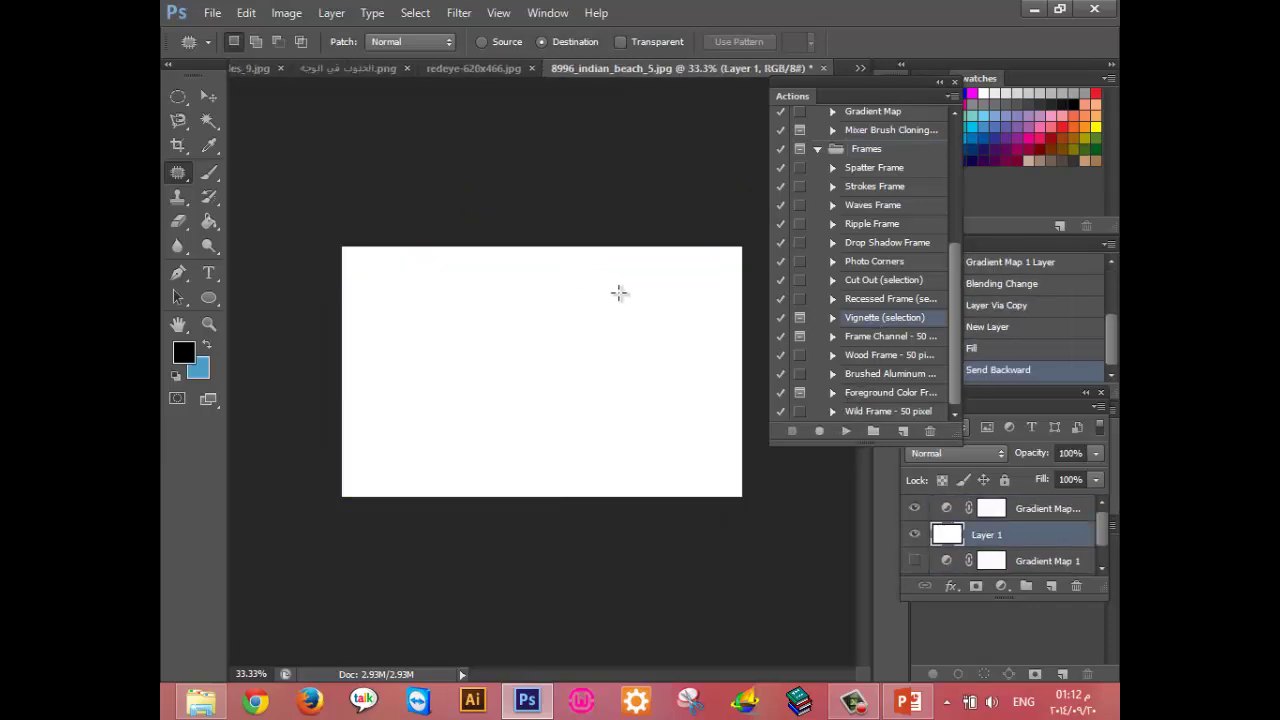
pyautogui.hotkey('ctrl', 'alt', 'z')
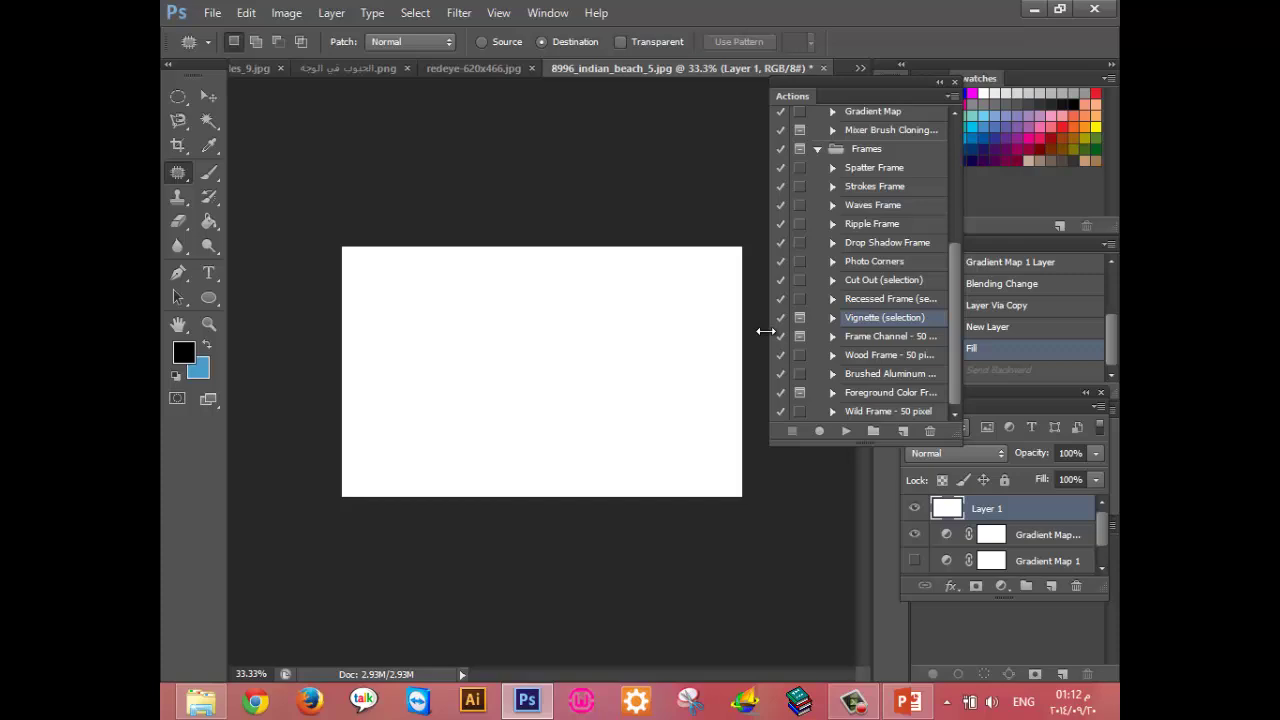
pyautogui.hotkey('ctrl', 'alt', 'z')
pyautogui.hotkey('ctrl', 'alt', 'z')
pyautogui.hotkey('ctrl', 'alt', 'z')
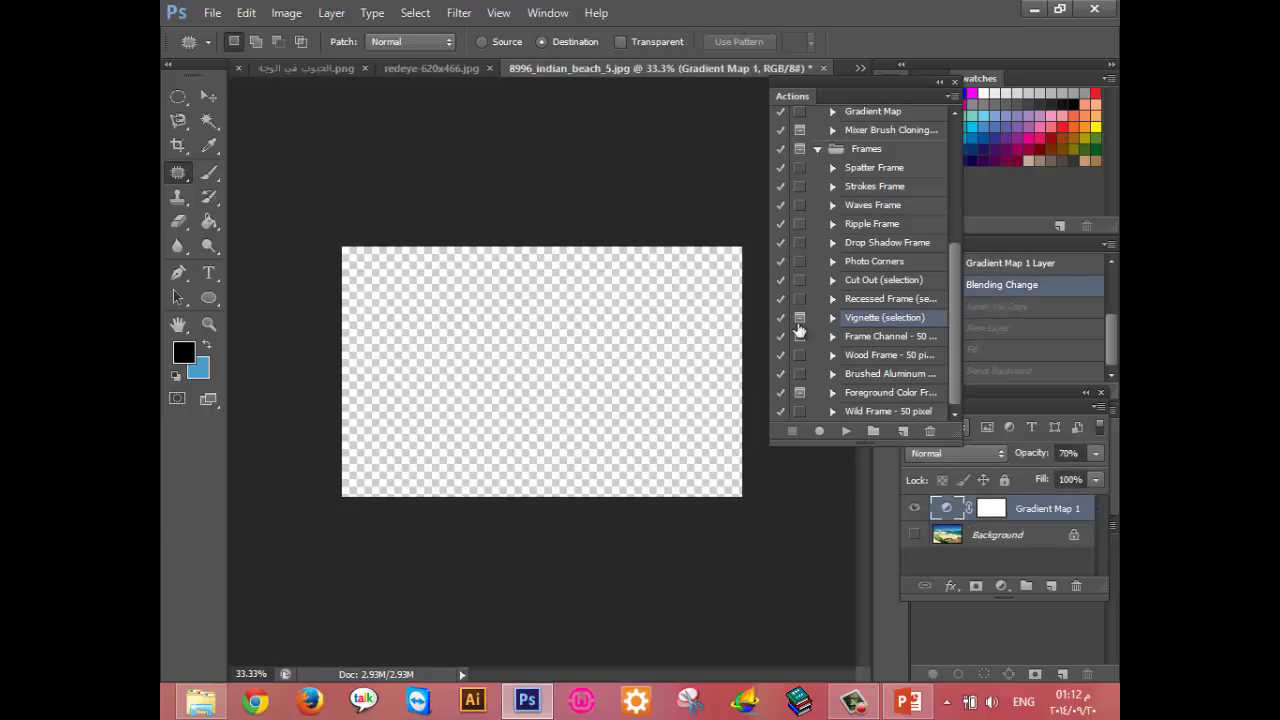
pyautogui.hotkey('ctrl', 'alt', 'z')
pyautogui.hotkey('ctrl', 'alt', 'z')
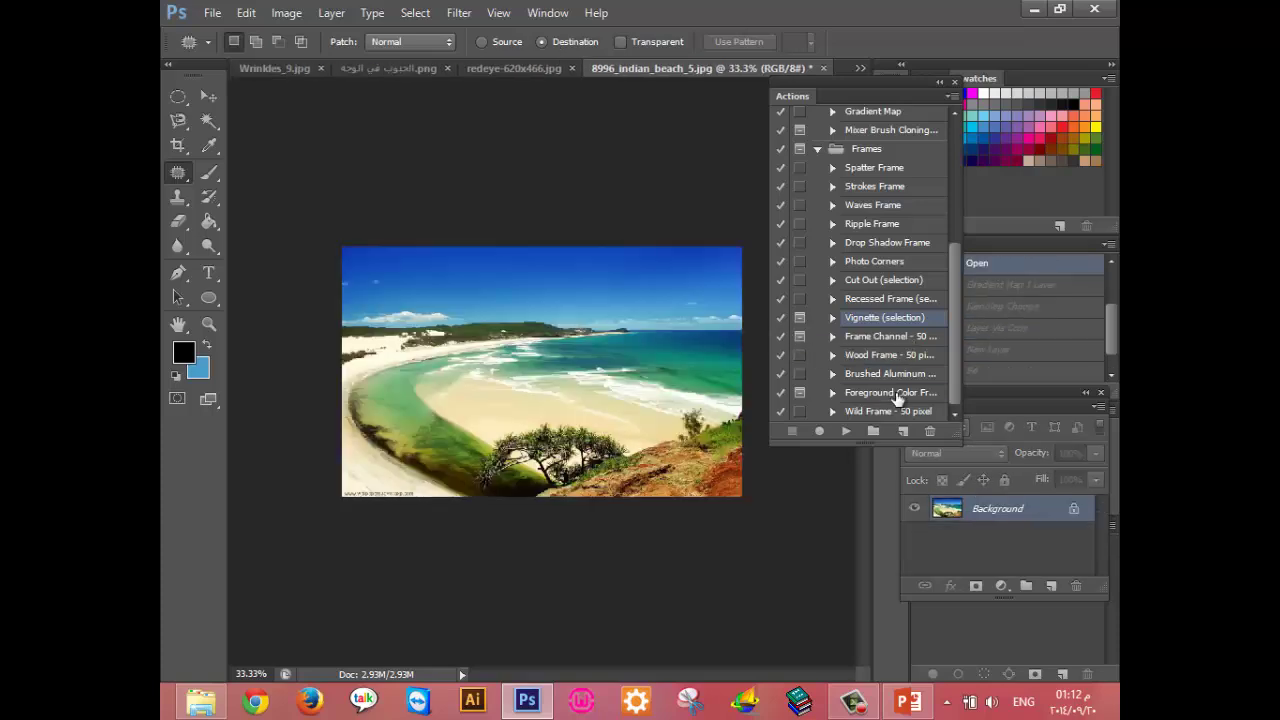
# Apply the Waves Frame action to the beach photo.
pyautogui.click(898, 393)
pyautogui.click(848, 205)
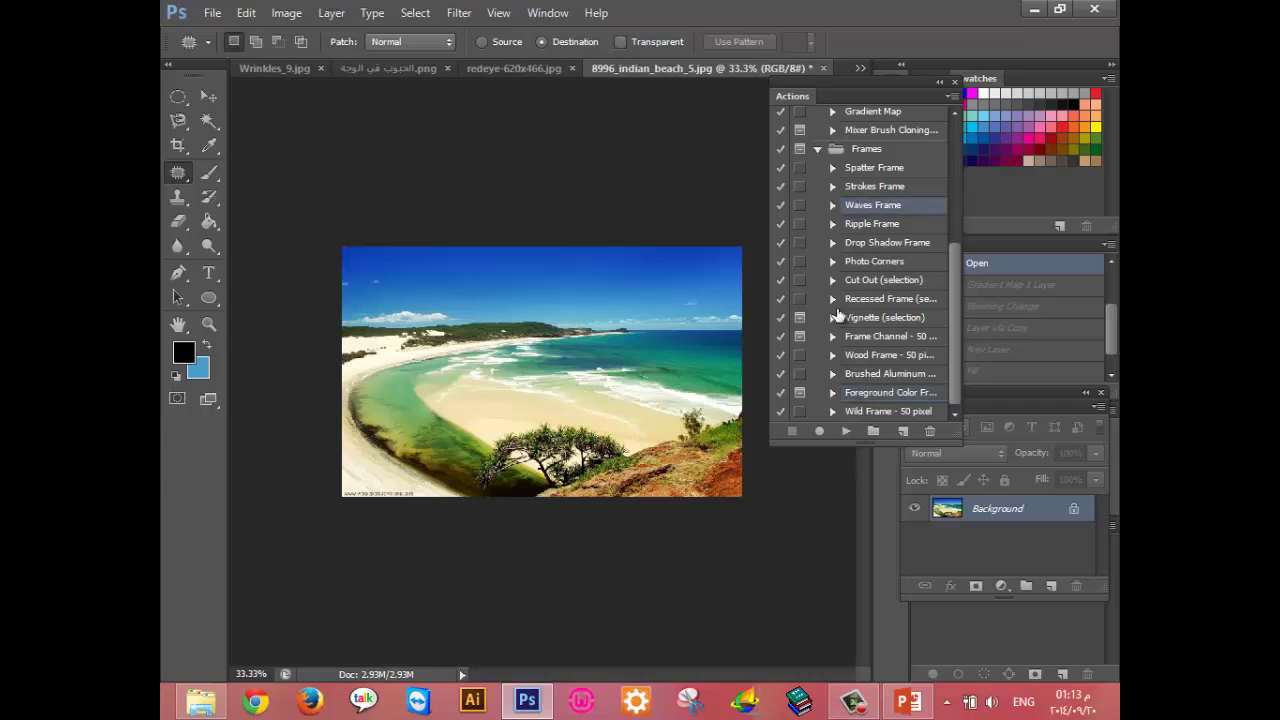
pyautogui.click(847, 432)
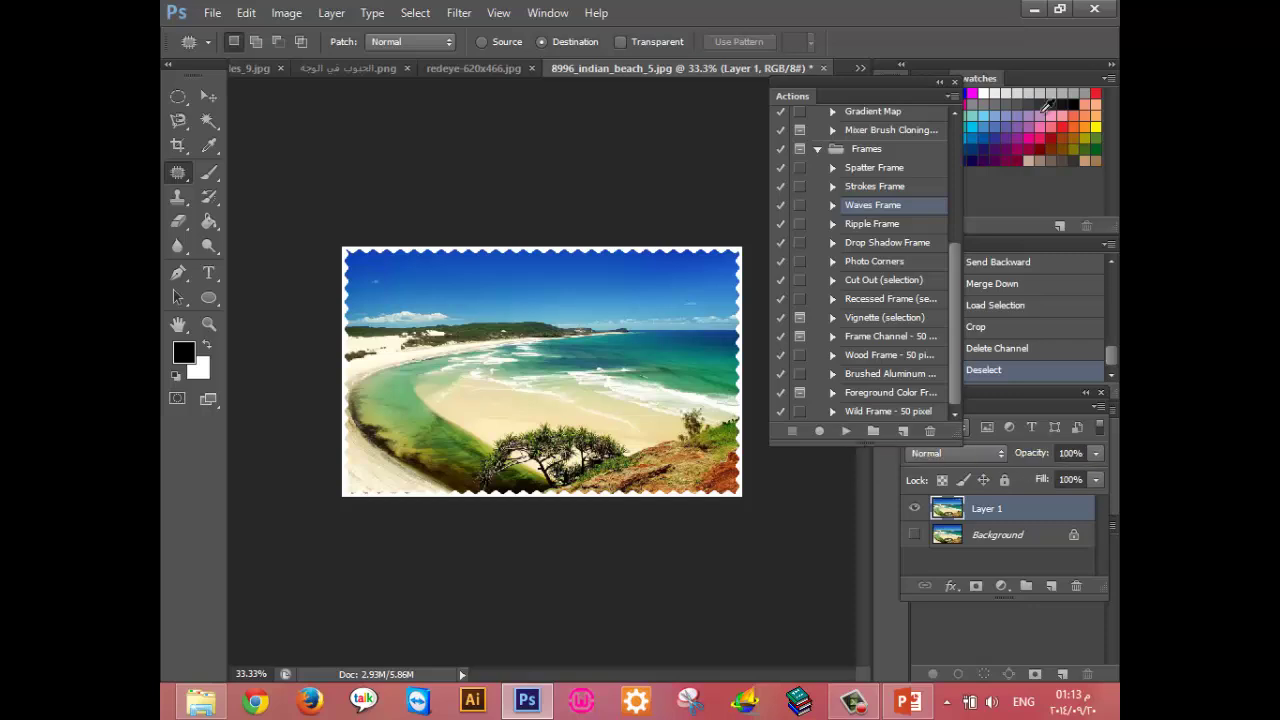
# Play Spatter Frame past its warnings, then Strokes Frame for a ragged white border.
pyautogui.click(900, 167)
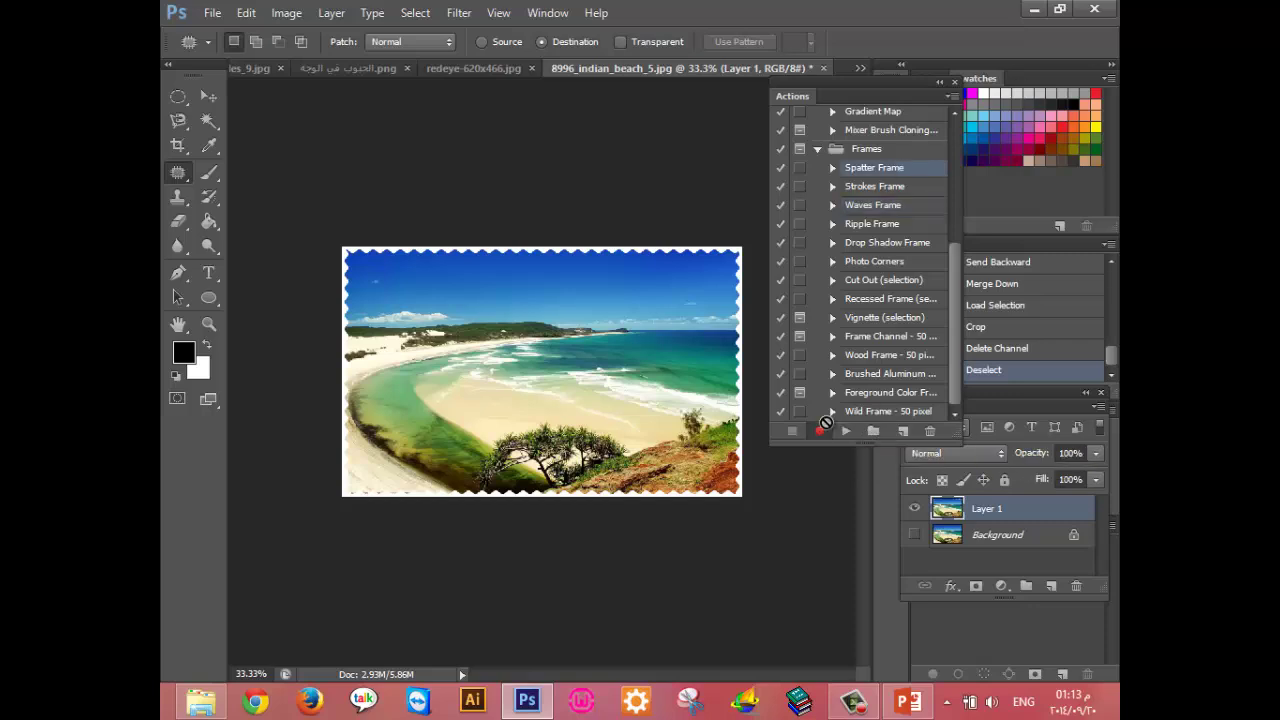
pyautogui.click(819, 431)
pyautogui.click(792, 431)
pyautogui.click(839, 430)
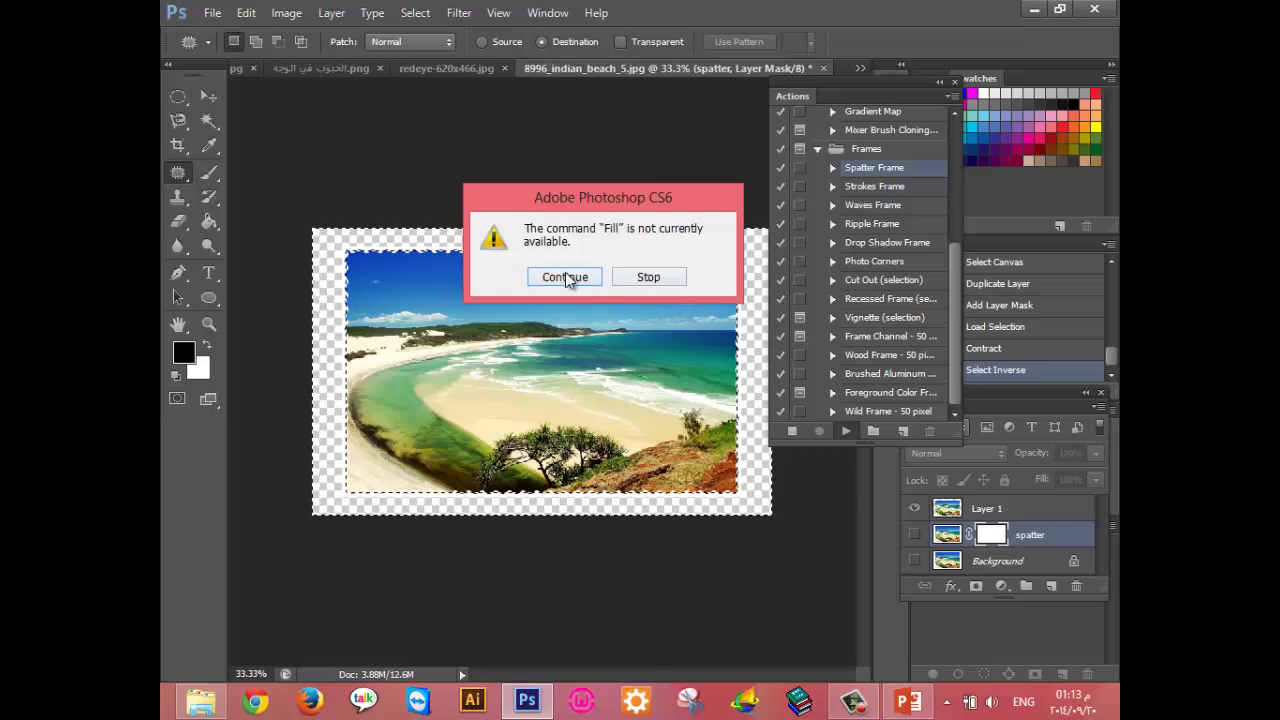
pyautogui.click(566, 277)
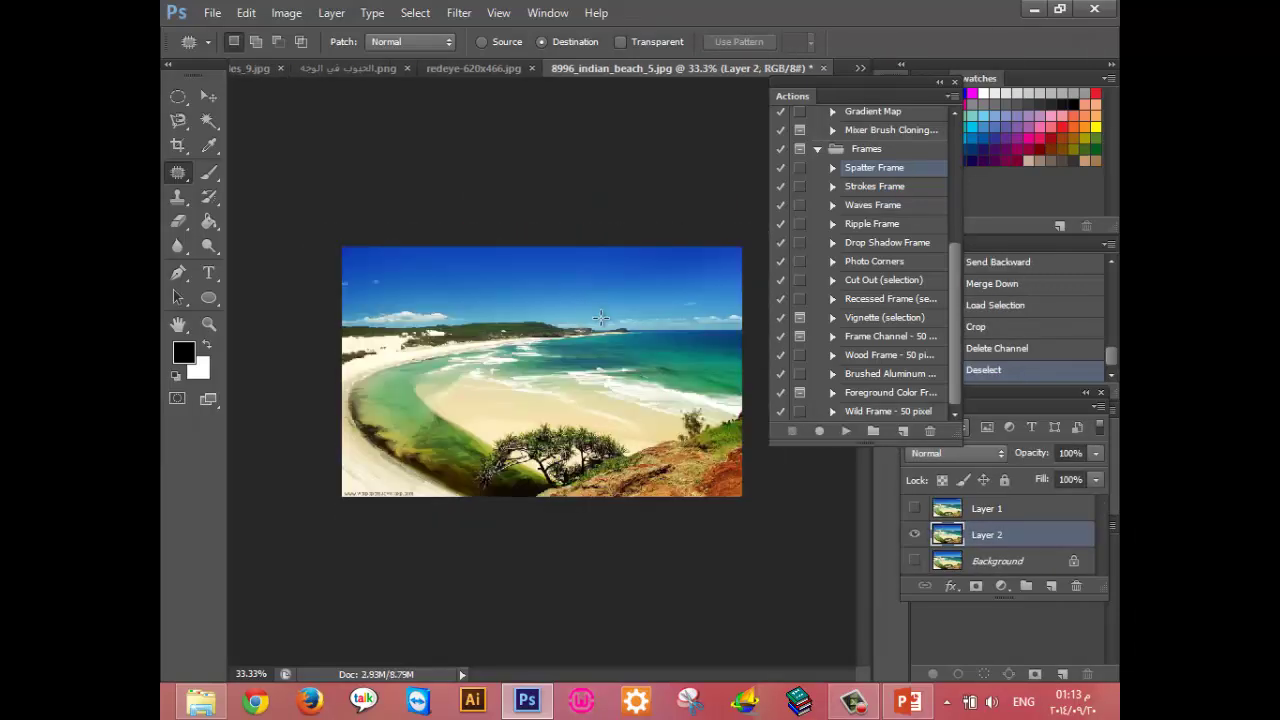
pyautogui.click(846, 430)
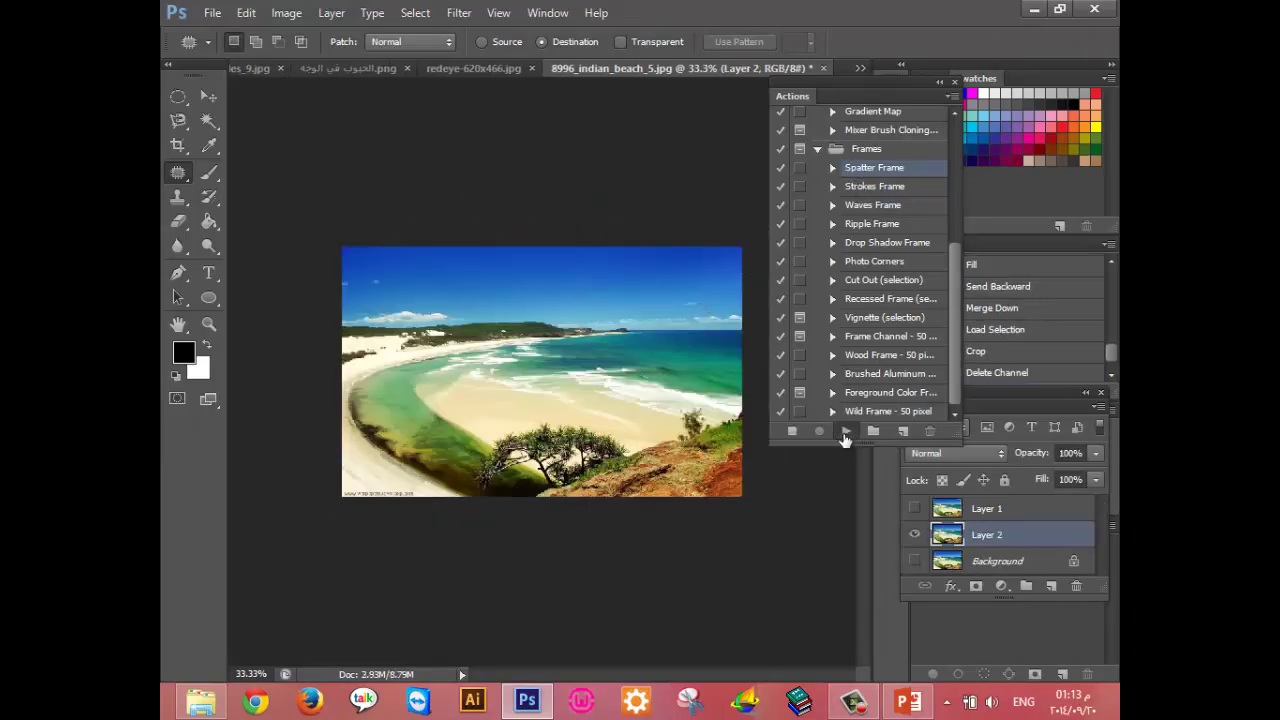
pyautogui.click(583, 277)
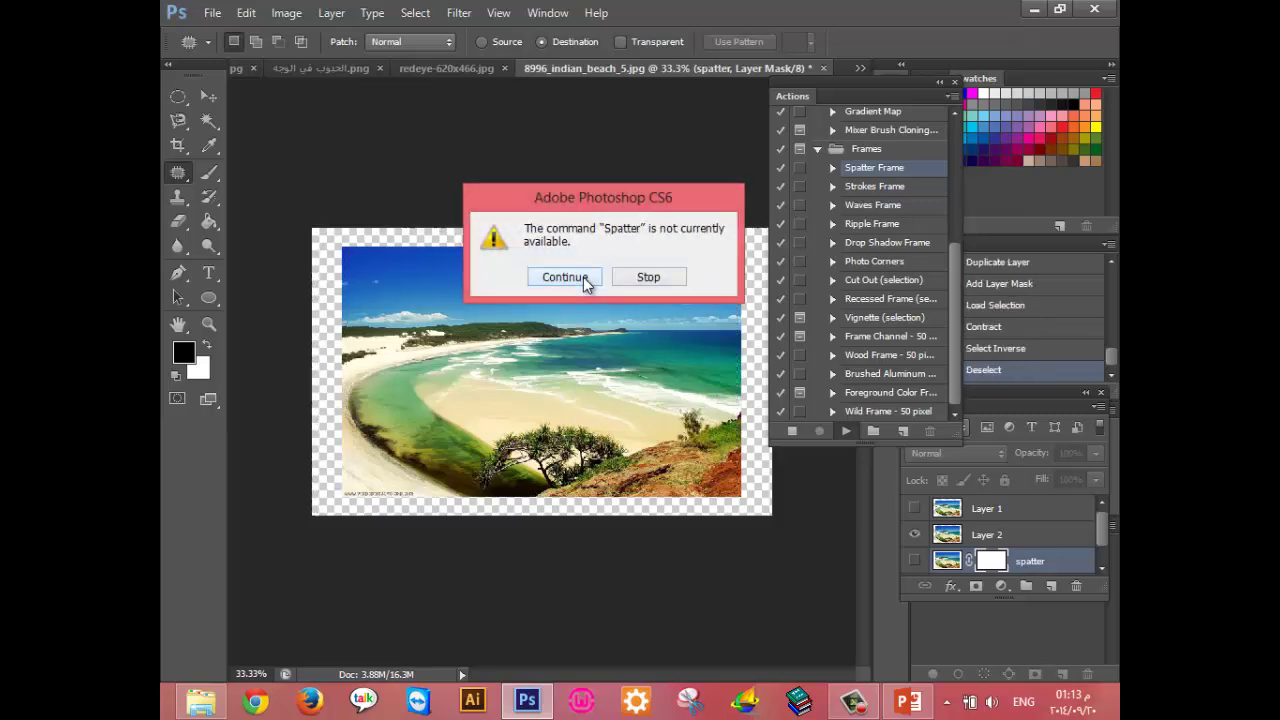
pyautogui.click(903, 187)
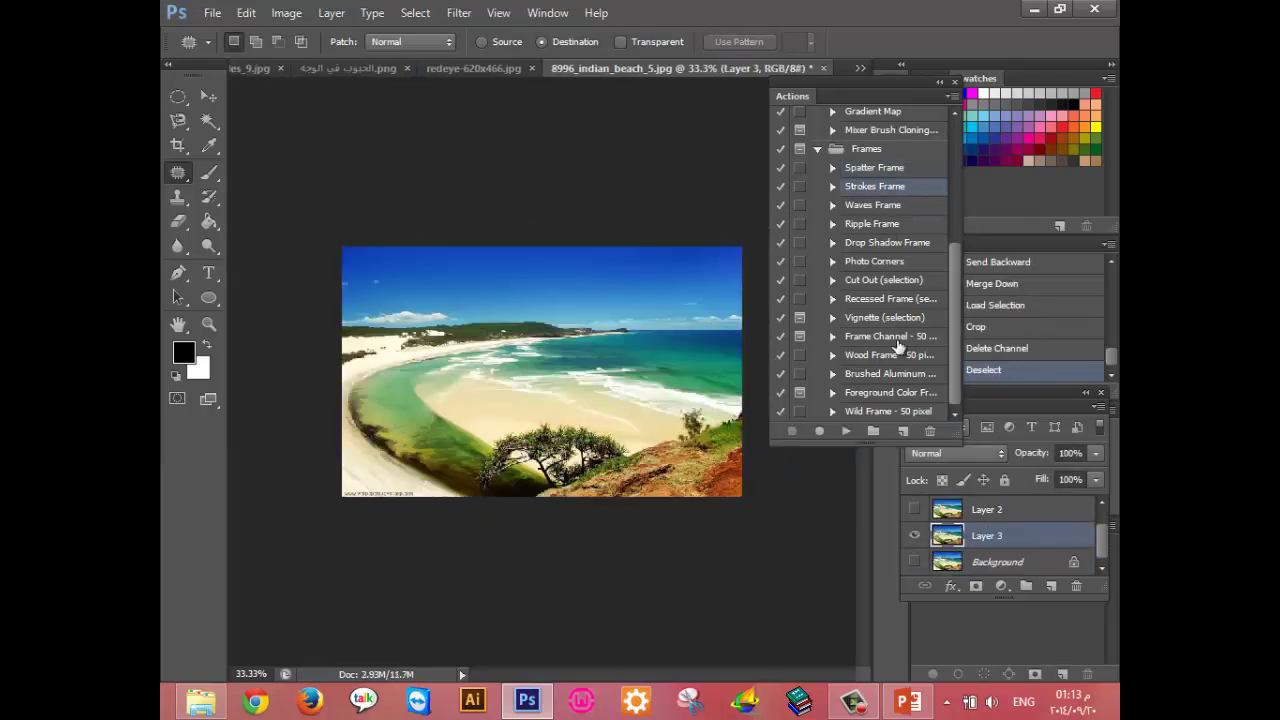
pyautogui.click(846, 430)
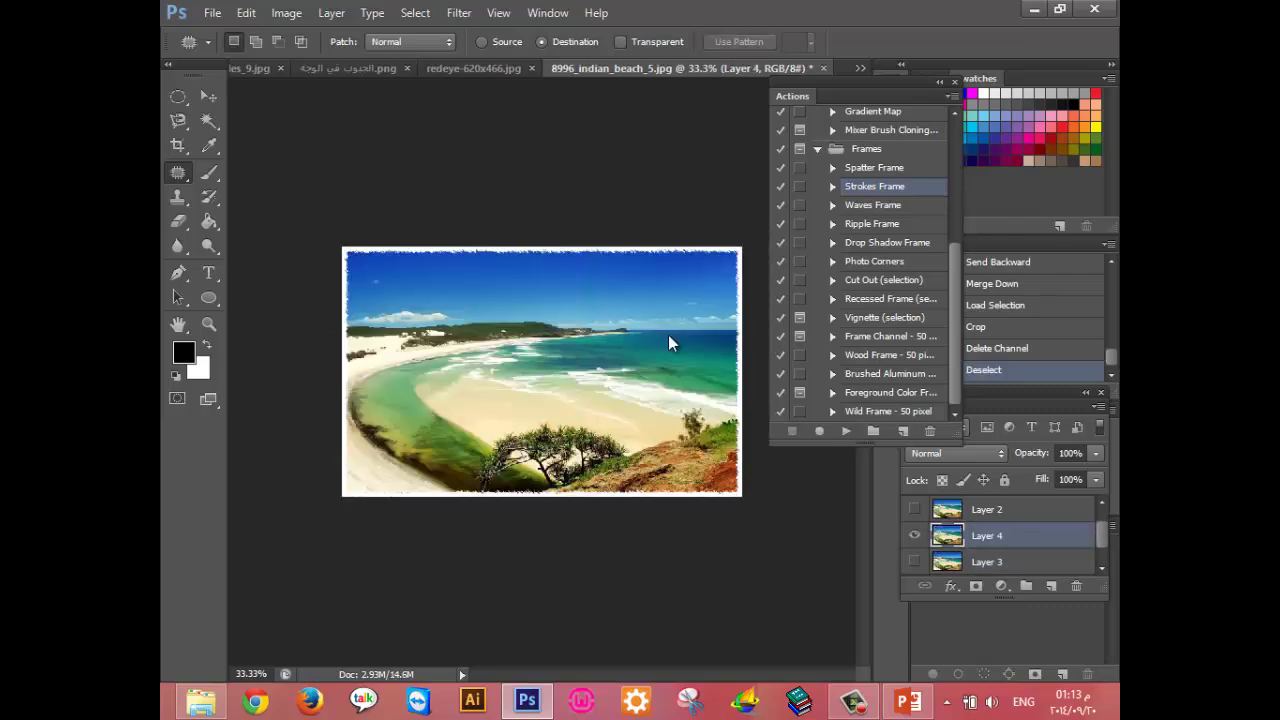
# Inspect the frame edge at 100% zoom, then close the beach photo without saving.
pyautogui.hotkey('ctrl', '+')
pyautogui.hotkey('ctrl', '+')
pyautogui.hotkey('ctrl', '+')
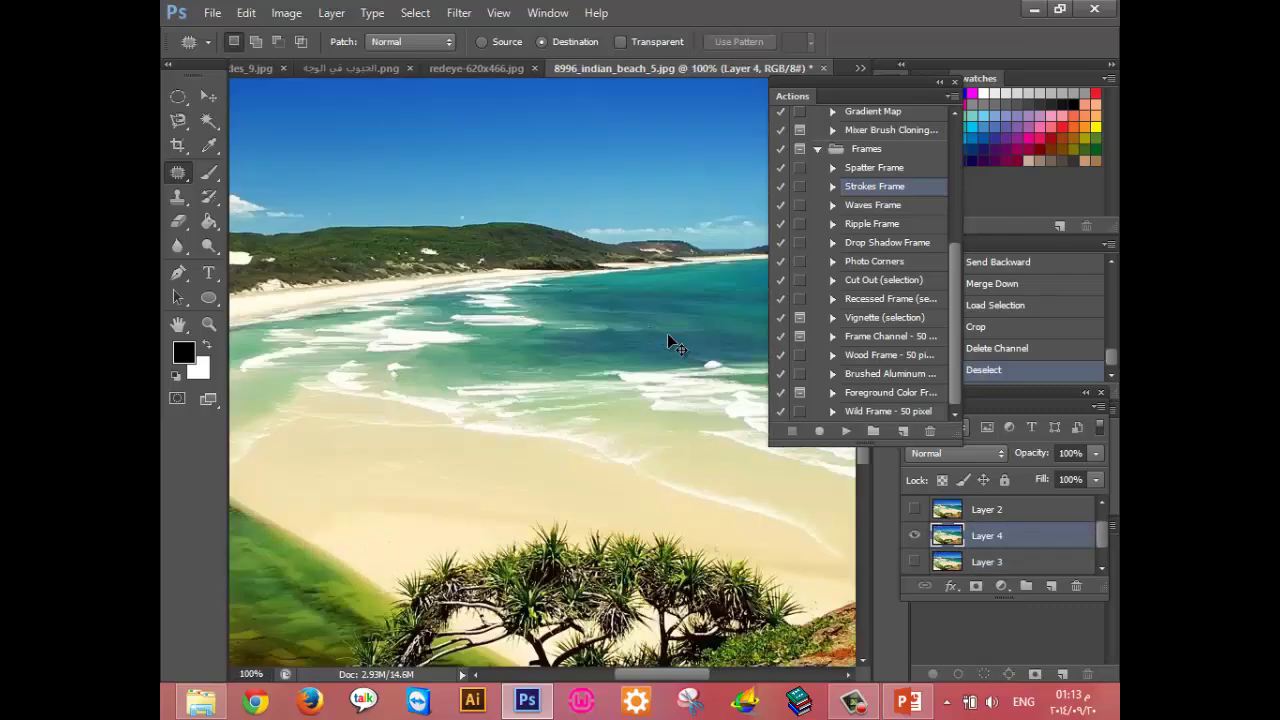
pyautogui.scroll(5, 600, 340)
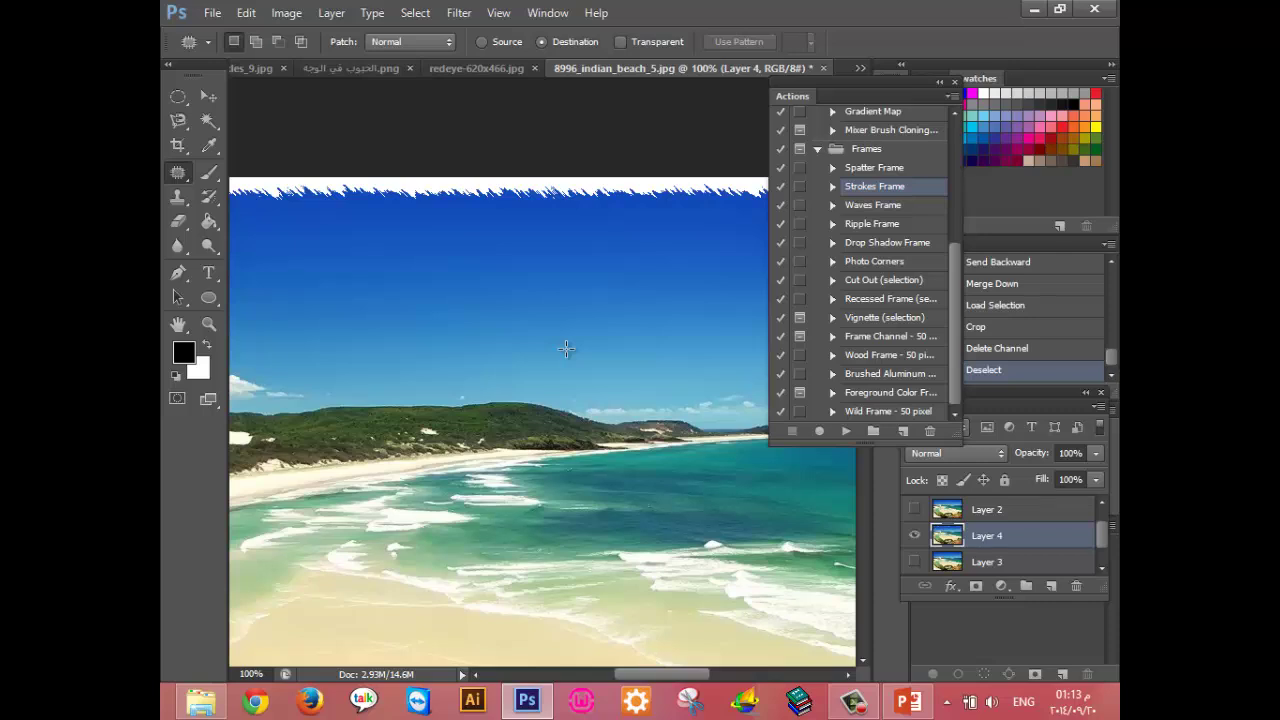
pyautogui.click(951, 96)
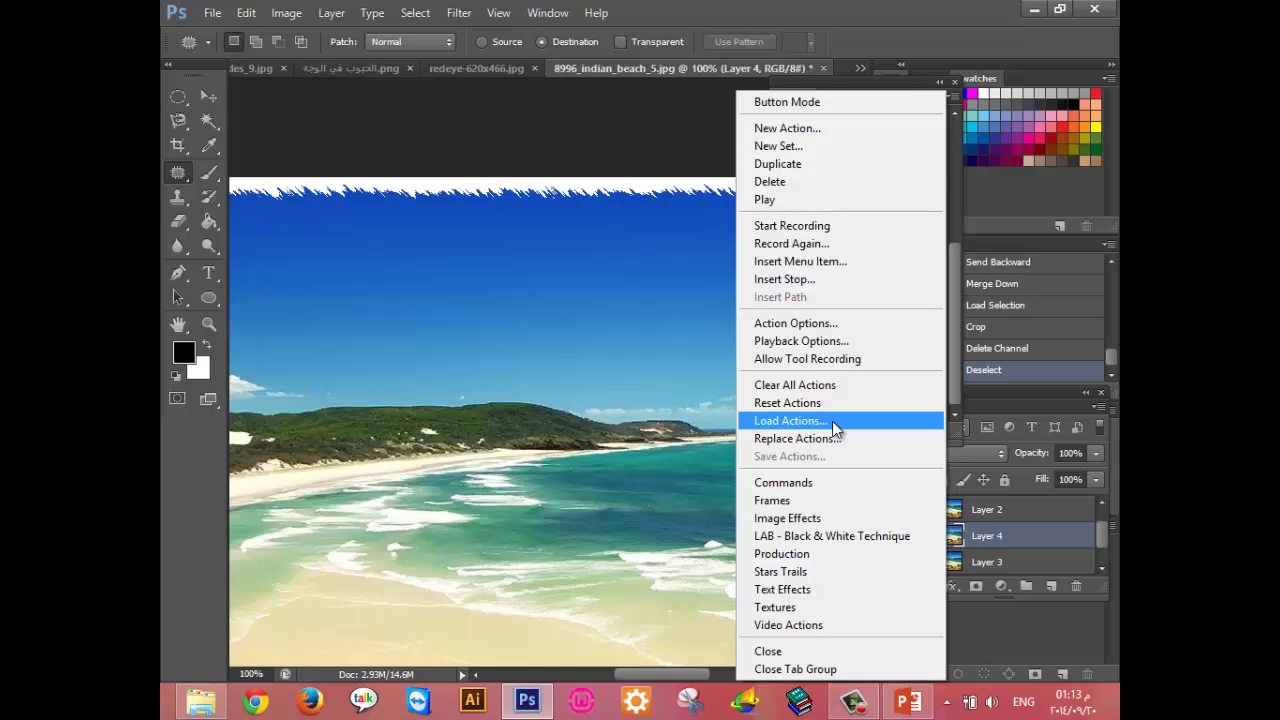
pyautogui.click(651, 163)
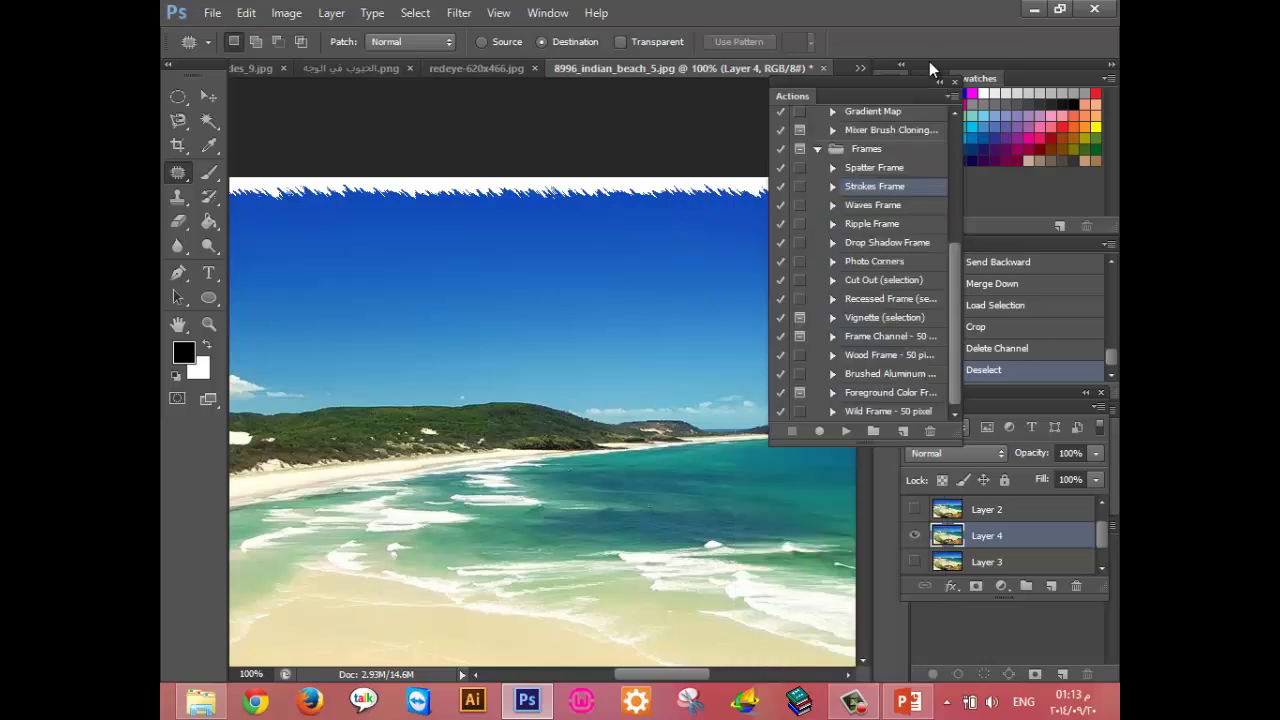
pyautogui.click(824, 68)
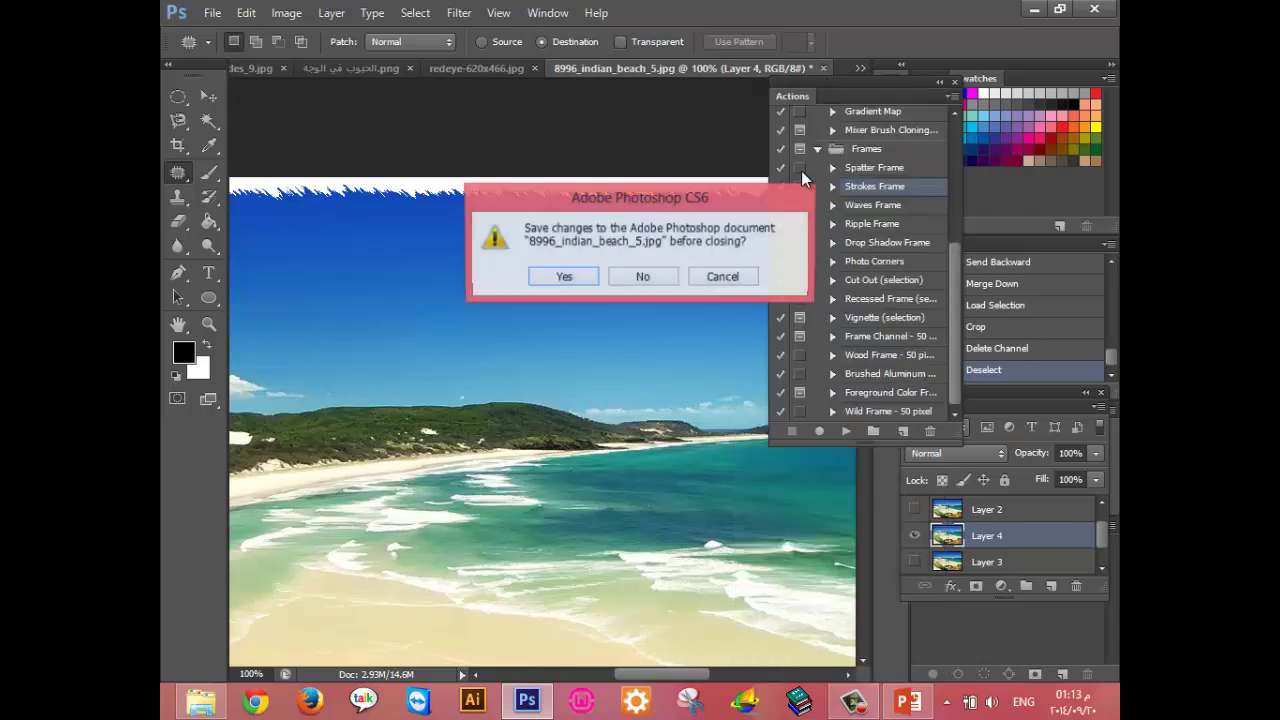
pyautogui.click(640, 277)
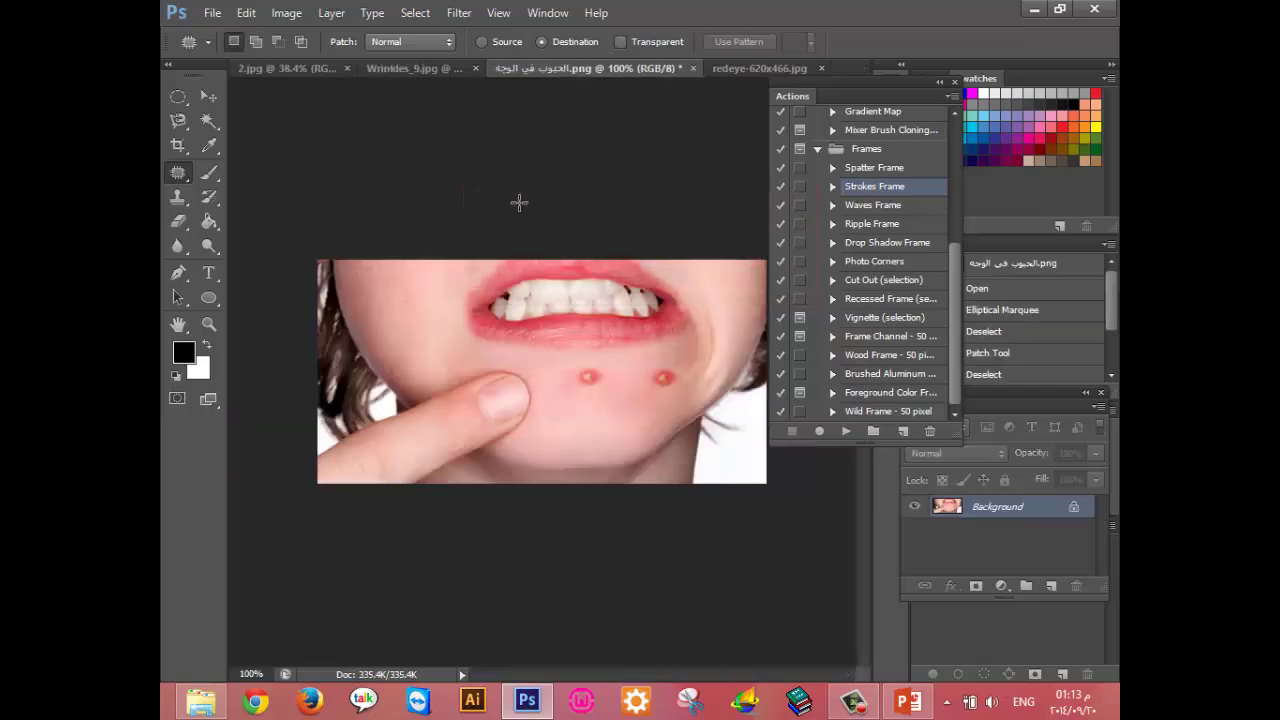
# Browse the Edit menu, then open and cancel the Open and New dialogs.
pyautogui.click(246, 13)
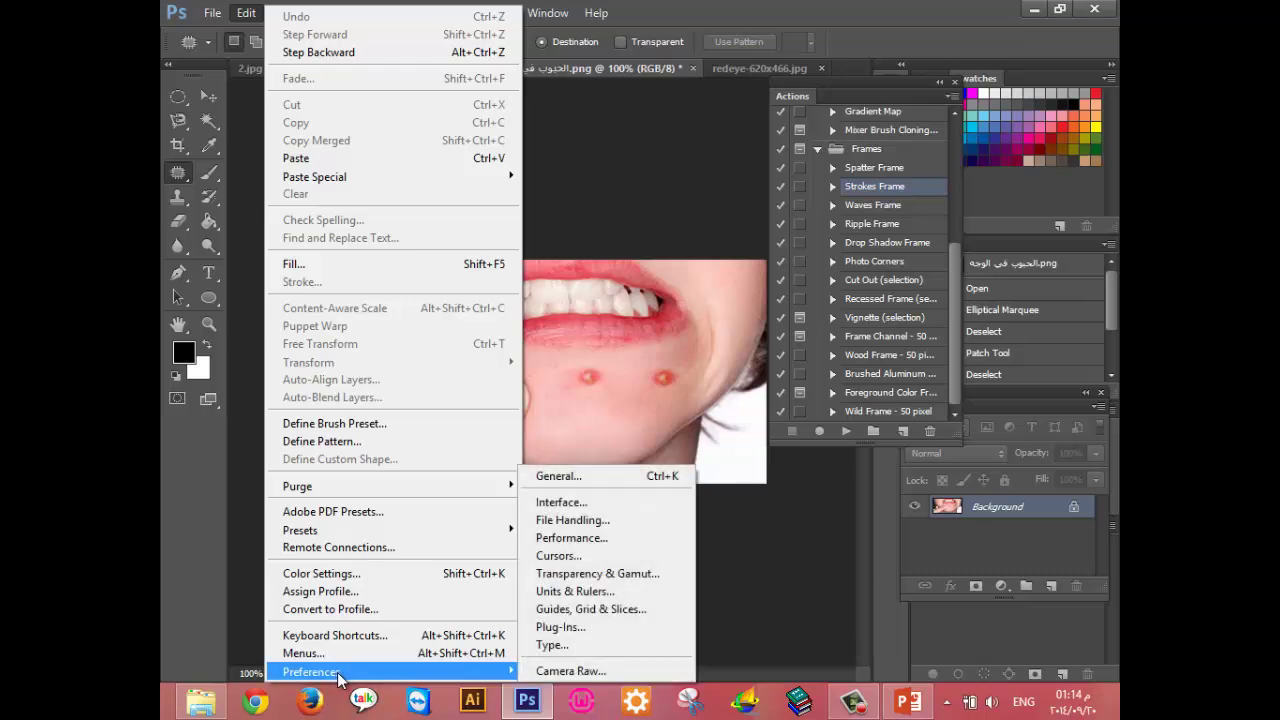
pyautogui.moveTo(311, 671)
pyautogui.click(633, 267)
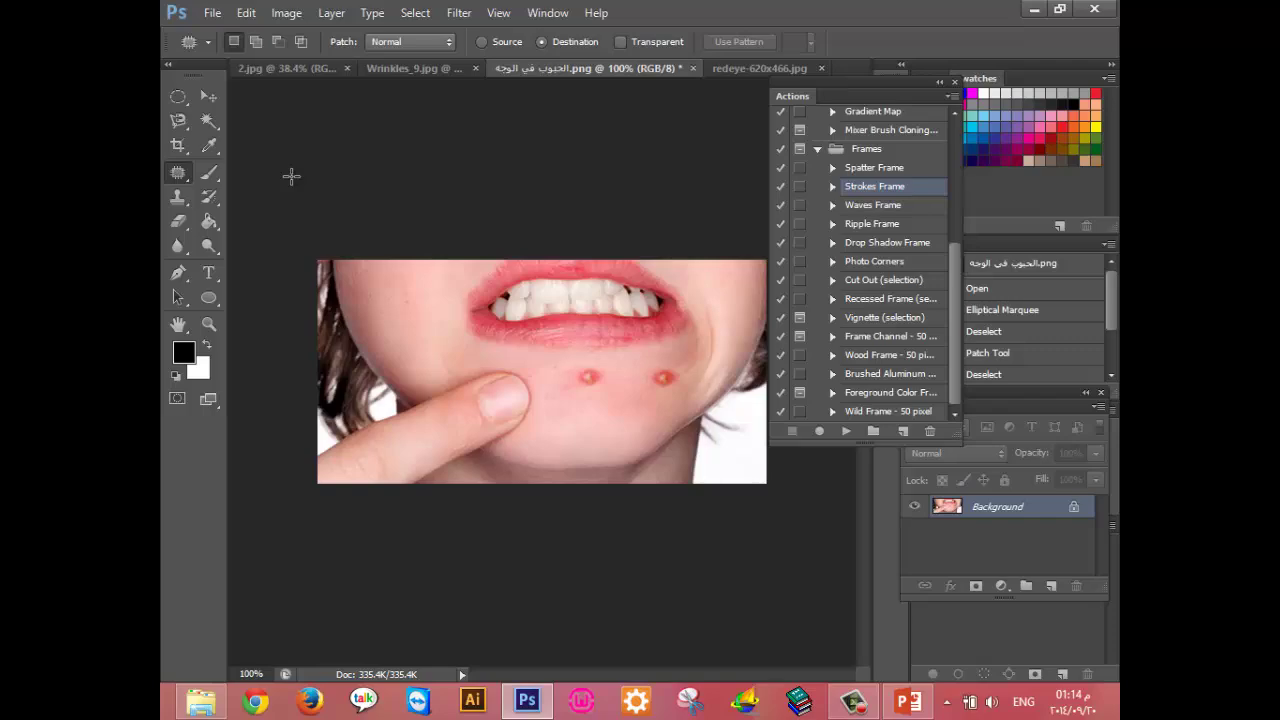
pyautogui.hotkey('ctrl', 'o')
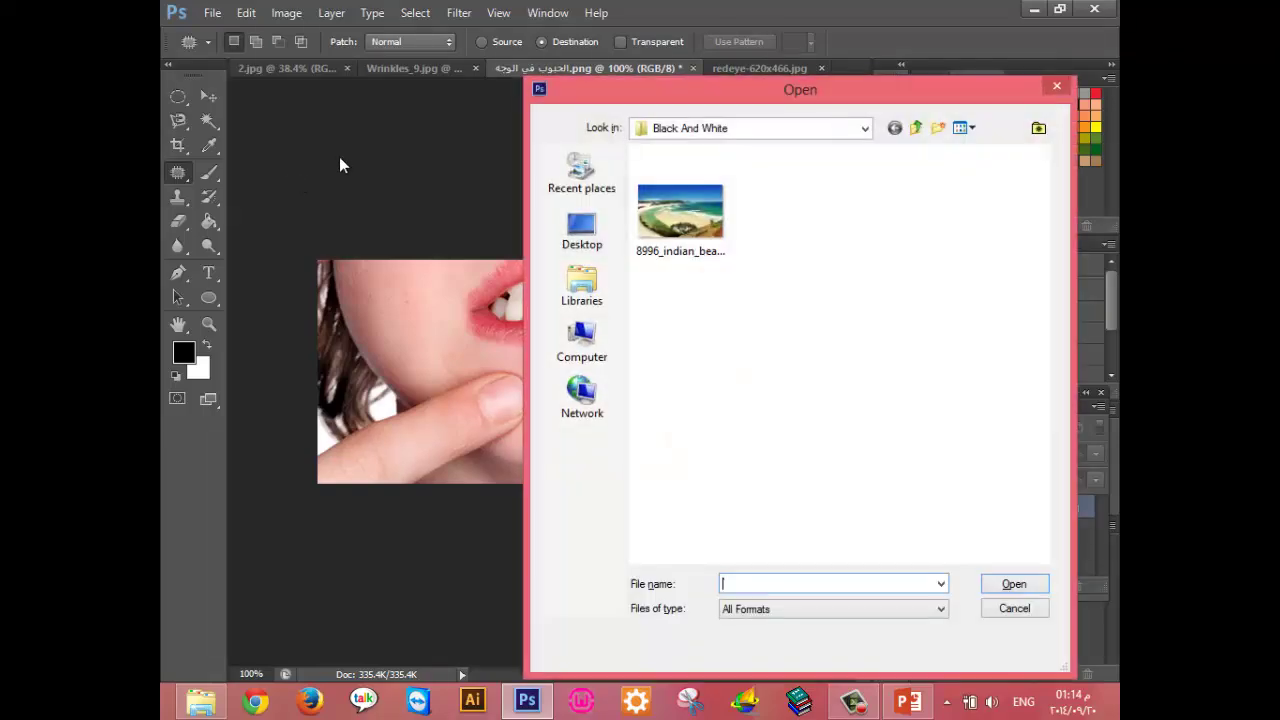
pyautogui.click(1014, 609)
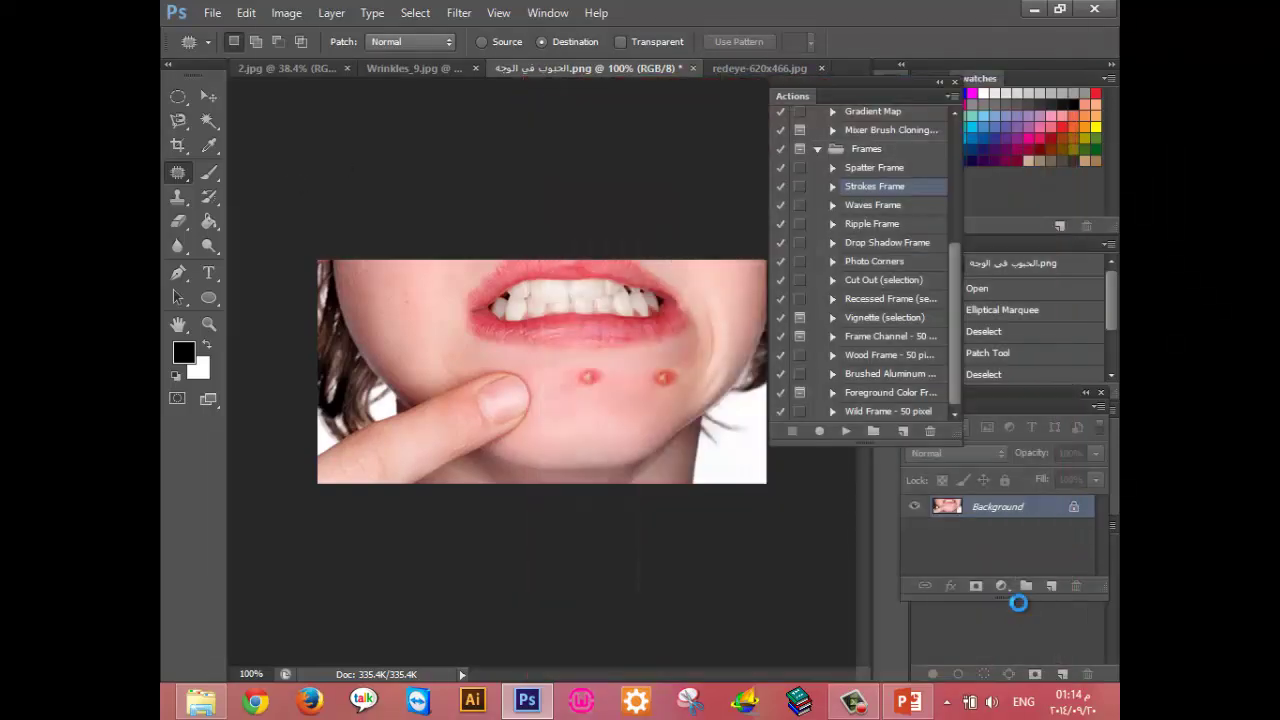
pyautogui.hotkey('ctrl', 'n')
pyautogui.click(933, 182)
# Close the red-eye, acne and Wrinkles_9.jpg photos without saving.
pyautogui.click(941, 82)
pyautogui.click(826, 68)
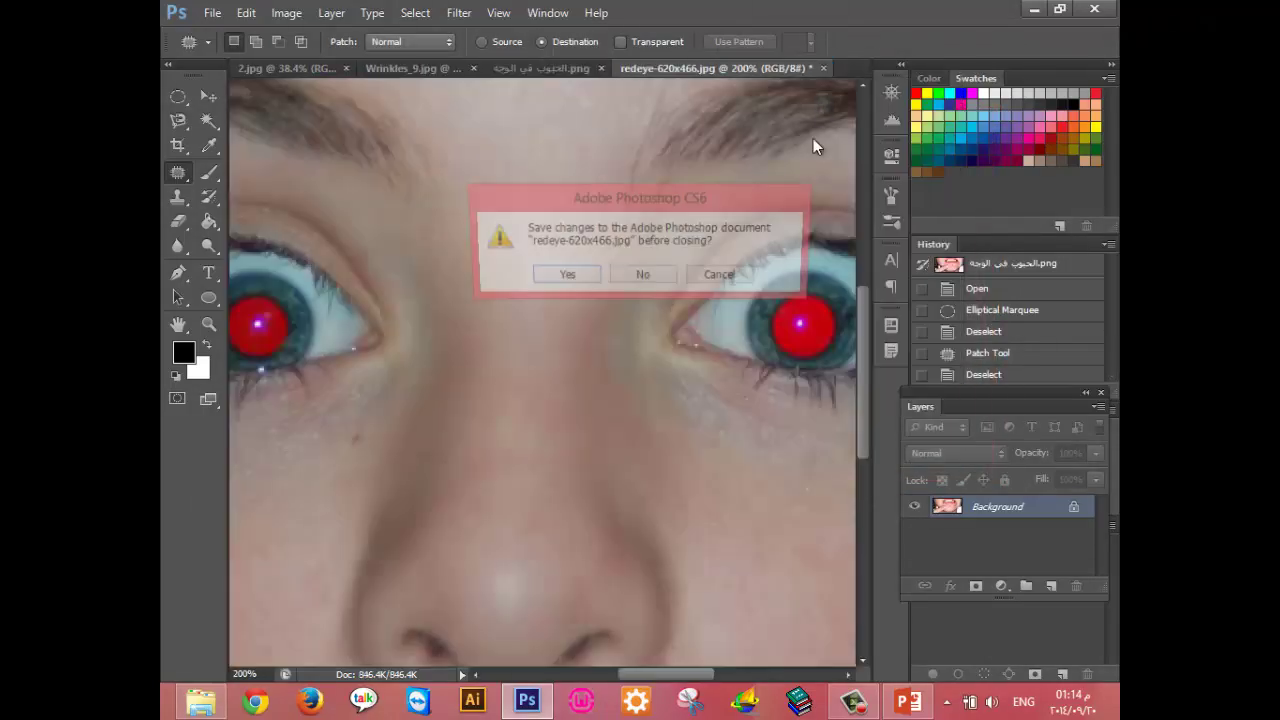
pyautogui.click(643, 272)
pyautogui.click(783, 68)
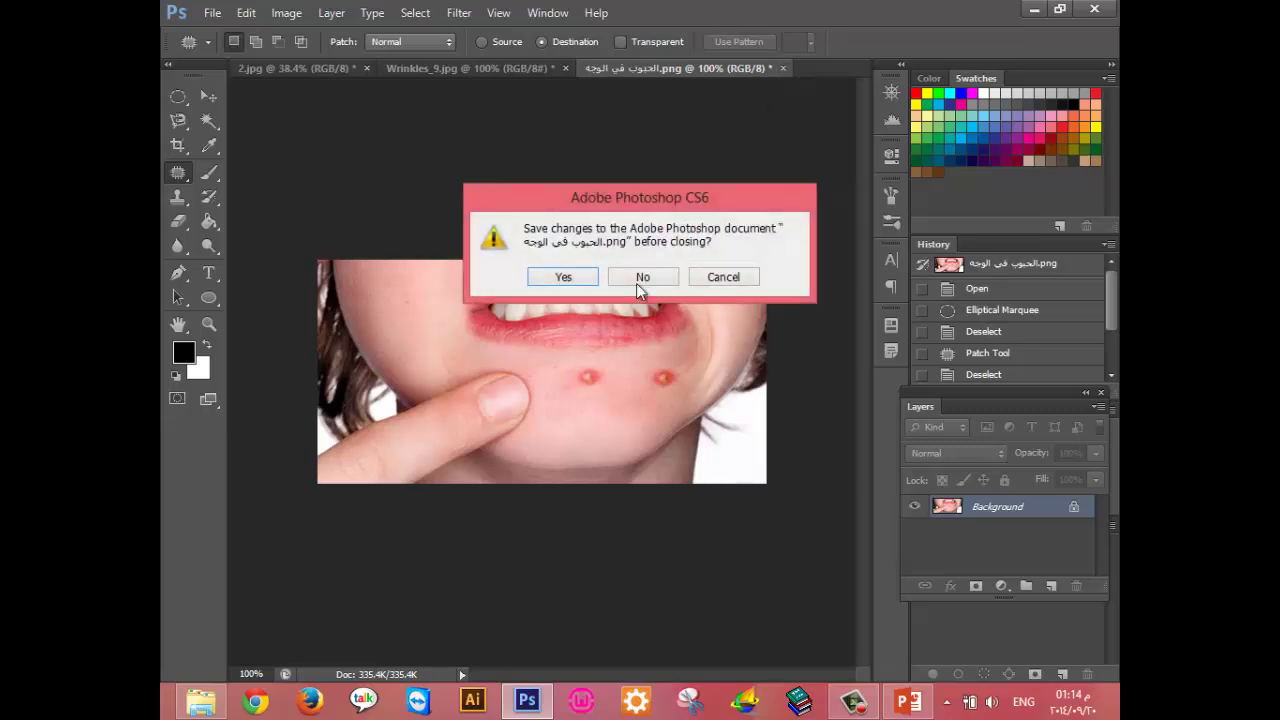
pyautogui.click(636, 283)
pyautogui.click(565, 68)
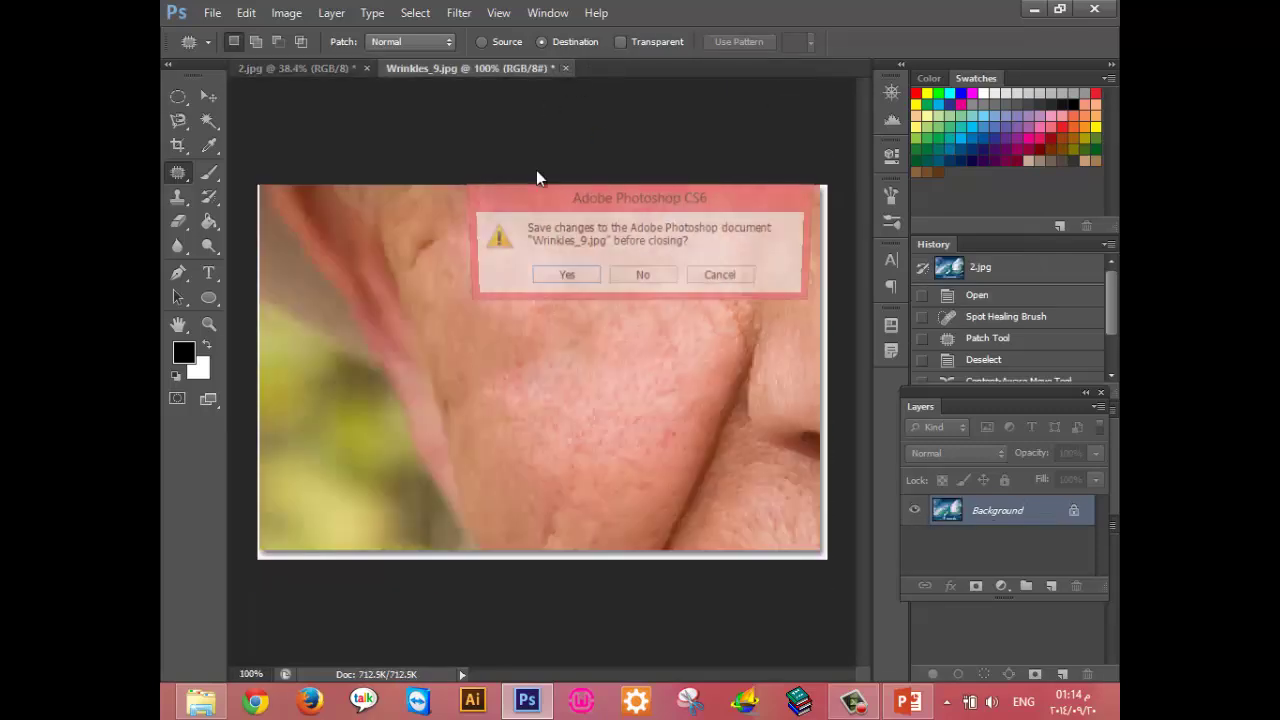
pyautogui.click(640, 275)
# Close All remaining documents, discarding 2.jpg changes, and bring up the Open dialog.
pyautogui.rightClick(656, 72)
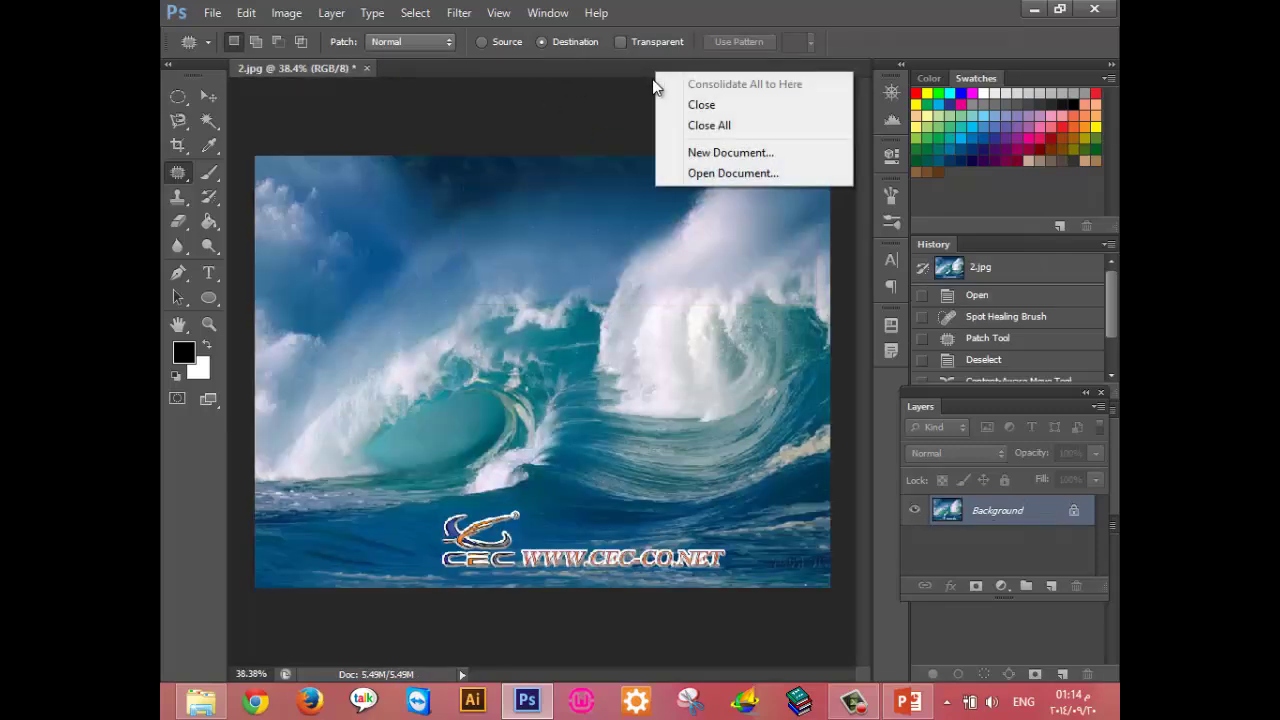
pyautogui.click(690, 124)
pyautogui.click(654, 266)
pyautogui.hotkey('ctrl', 'o')
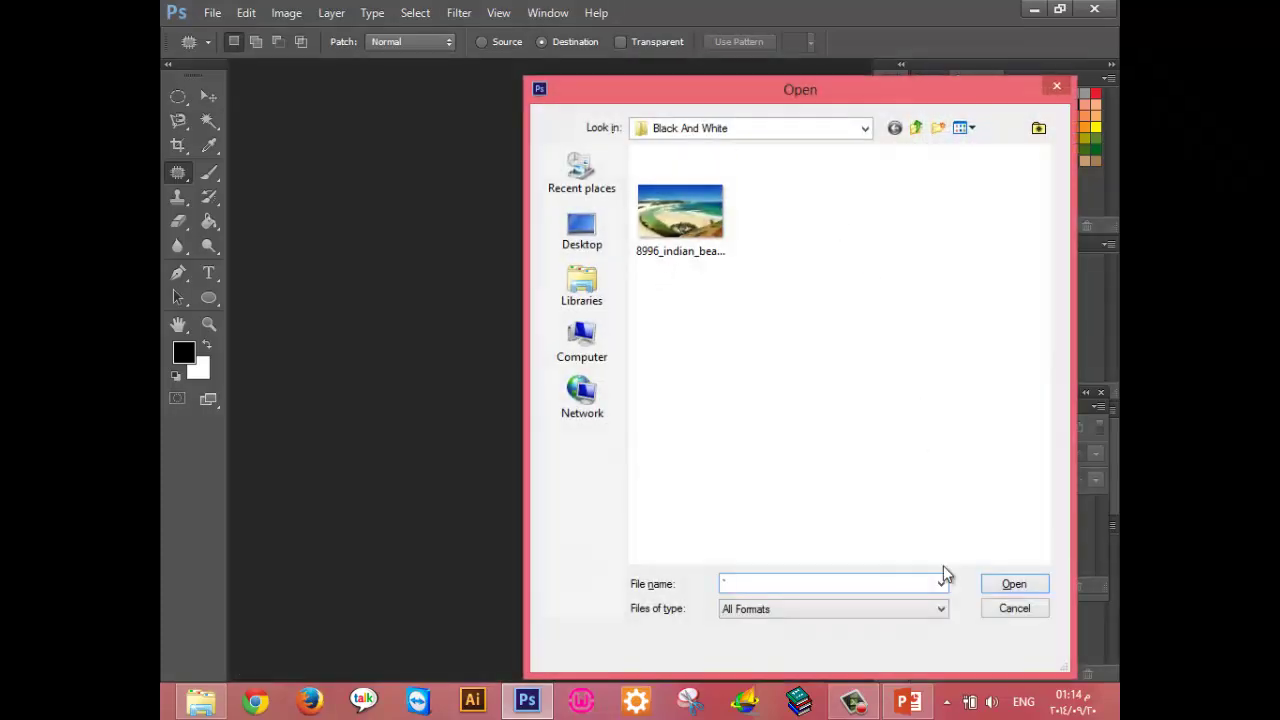
# Dismiss the Open dialog, then create and close a default new document.
pyautogui.click(1005, 608)
pyautogui.hotkey('ctrl', 'n')
pyautogui.press('Return')
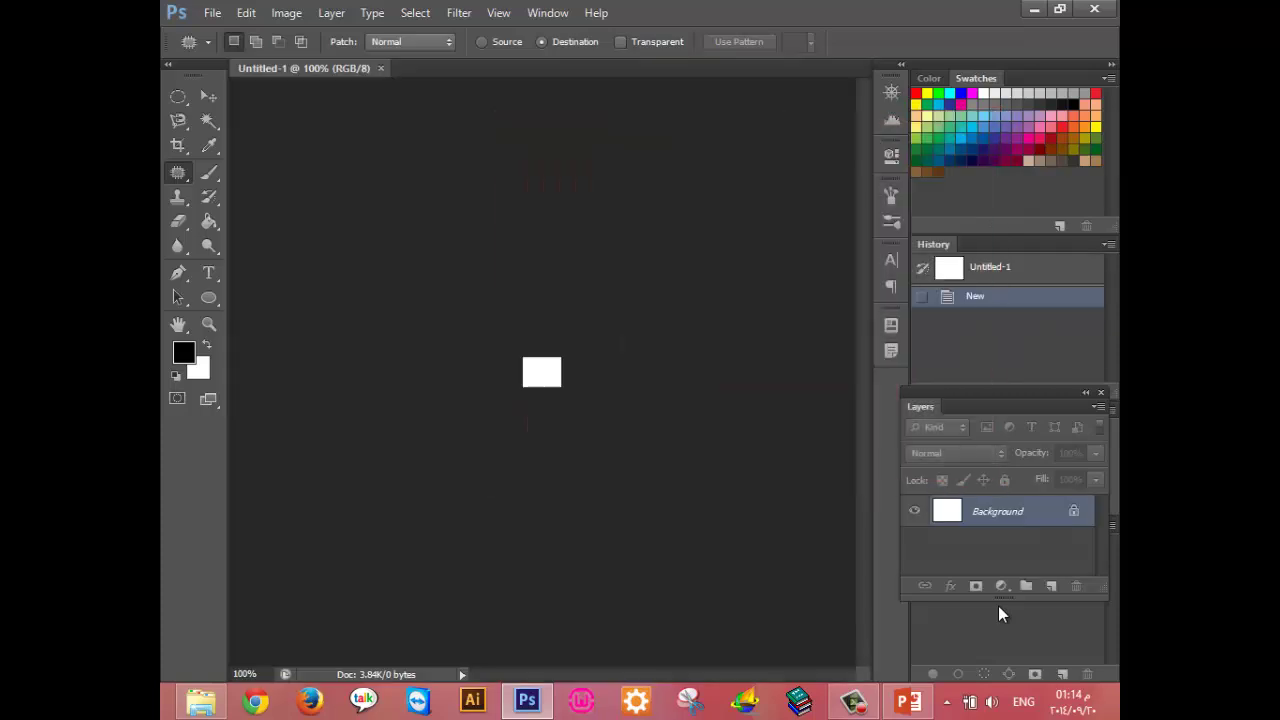
pyautogui.click(380, 68)
# Create a new 500 by 500 pixel document.
pyautogui.hotkey('ctrl', 'n')
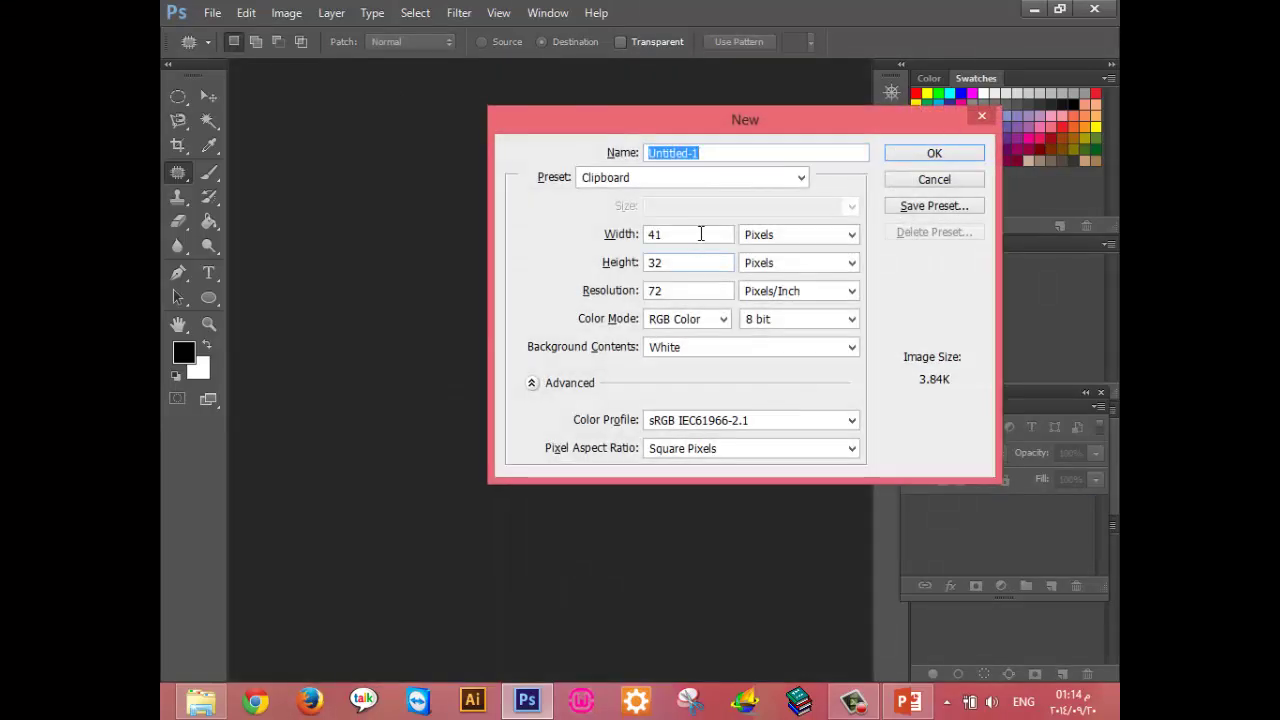
pyautogui.doubleClick(701, 234)
pyautogui.write('500')
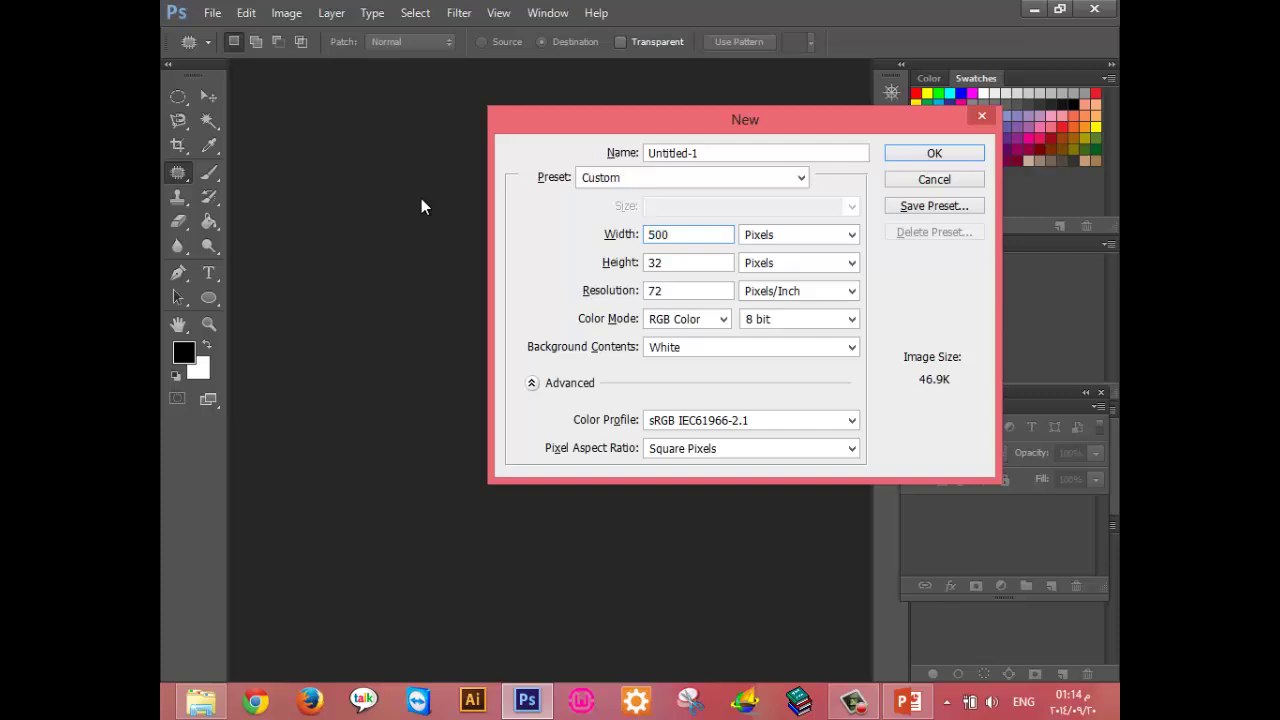
pyautogui.press('Tab')
pyautogui.write('5')
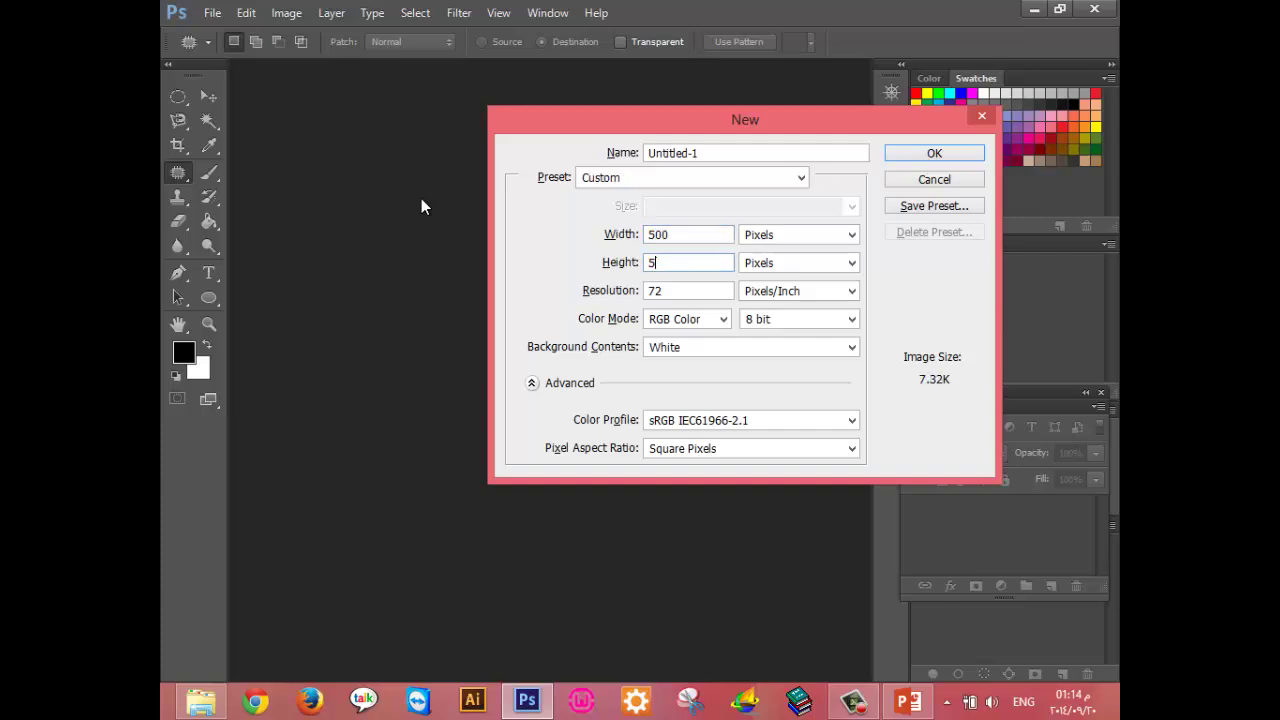
pyautogui.write('00')
pyautogui.press('Return')
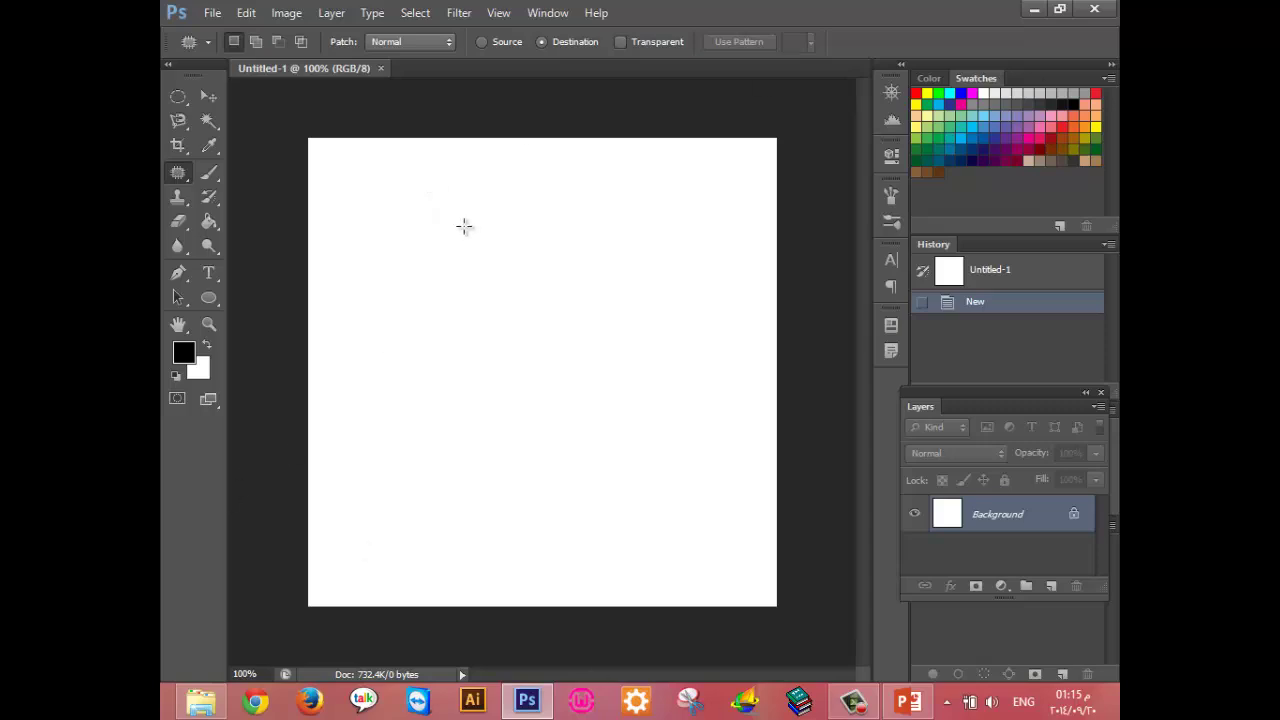
# Paint a hard black dot with the 38 px hard round Brush tip.
pyautogui.click(209, 172)
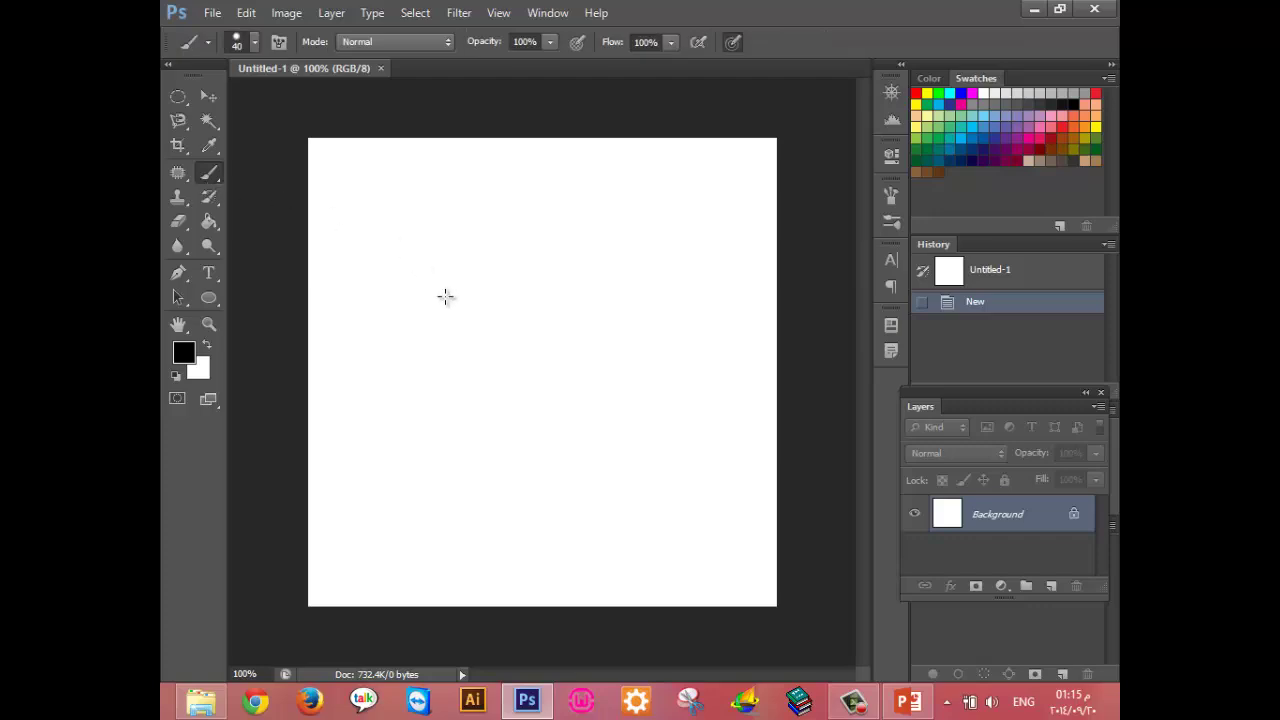
pyautogui.click(253, 43)
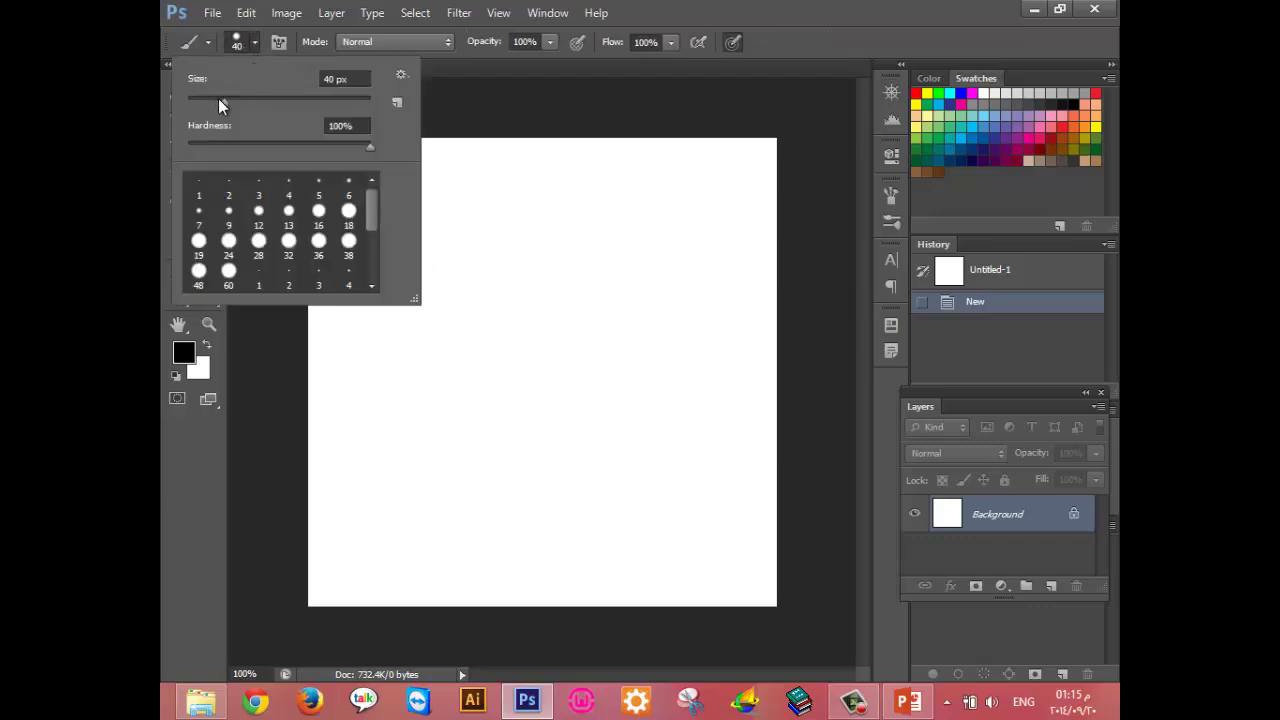
pyautogui.moveTo(218, 98); pyautogui.dragTo(315, 101)
pyautogui.moveTo(316, 99); pyautogui.dragTo(250, 102)
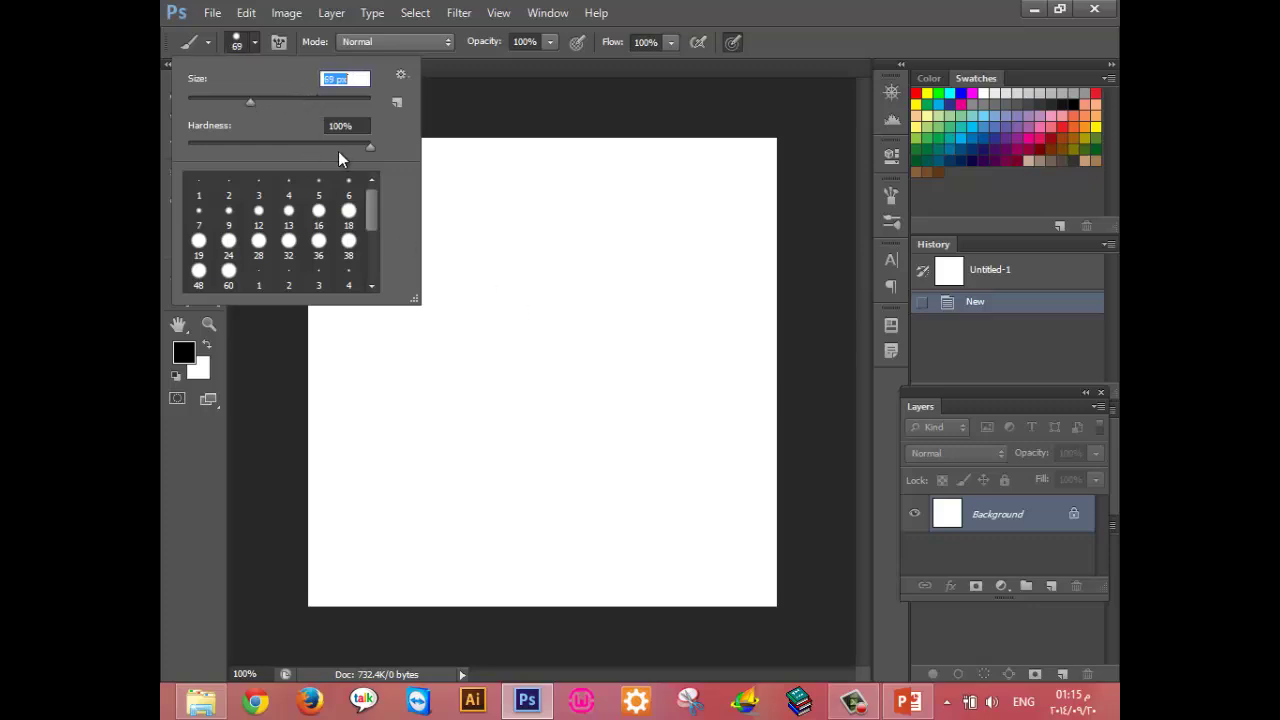
pyautogui.moveTo(370, 148); pyautogui.dragTo(335, 149)
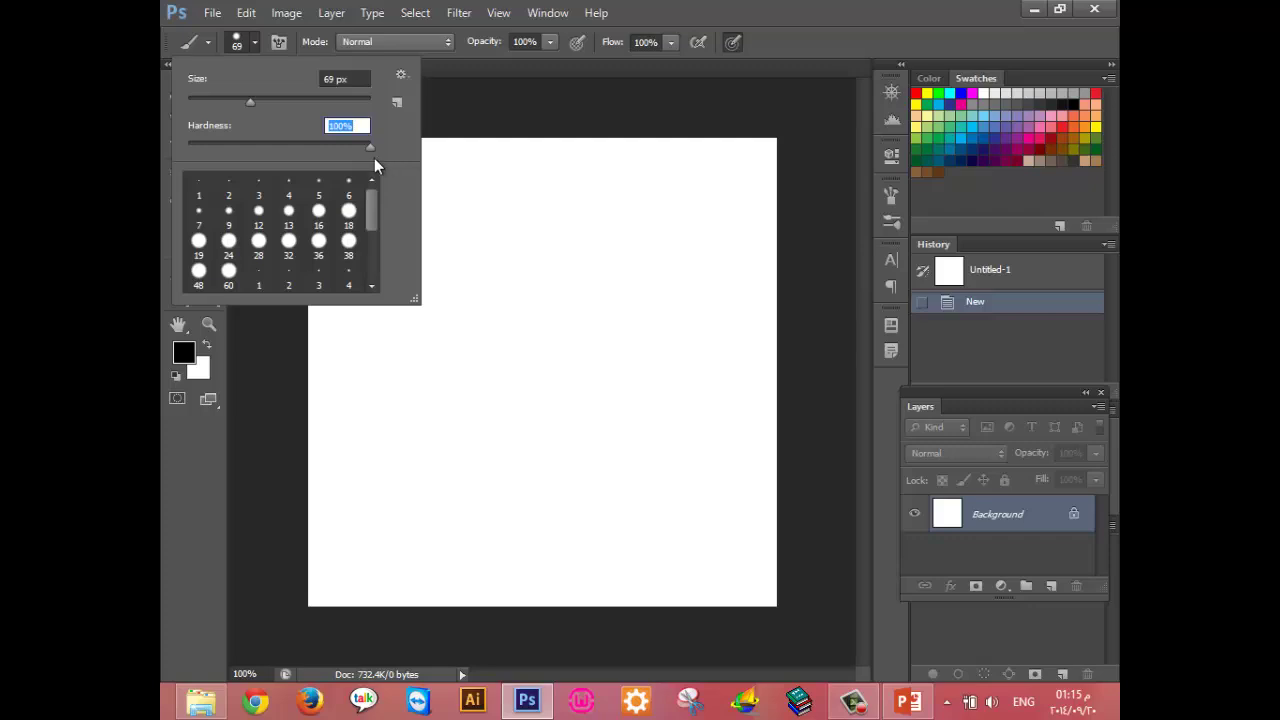
pyautogui.moveTo(371, 148); pyautogui.dragTo(294, 148)
pyautogui.click(348, 240)
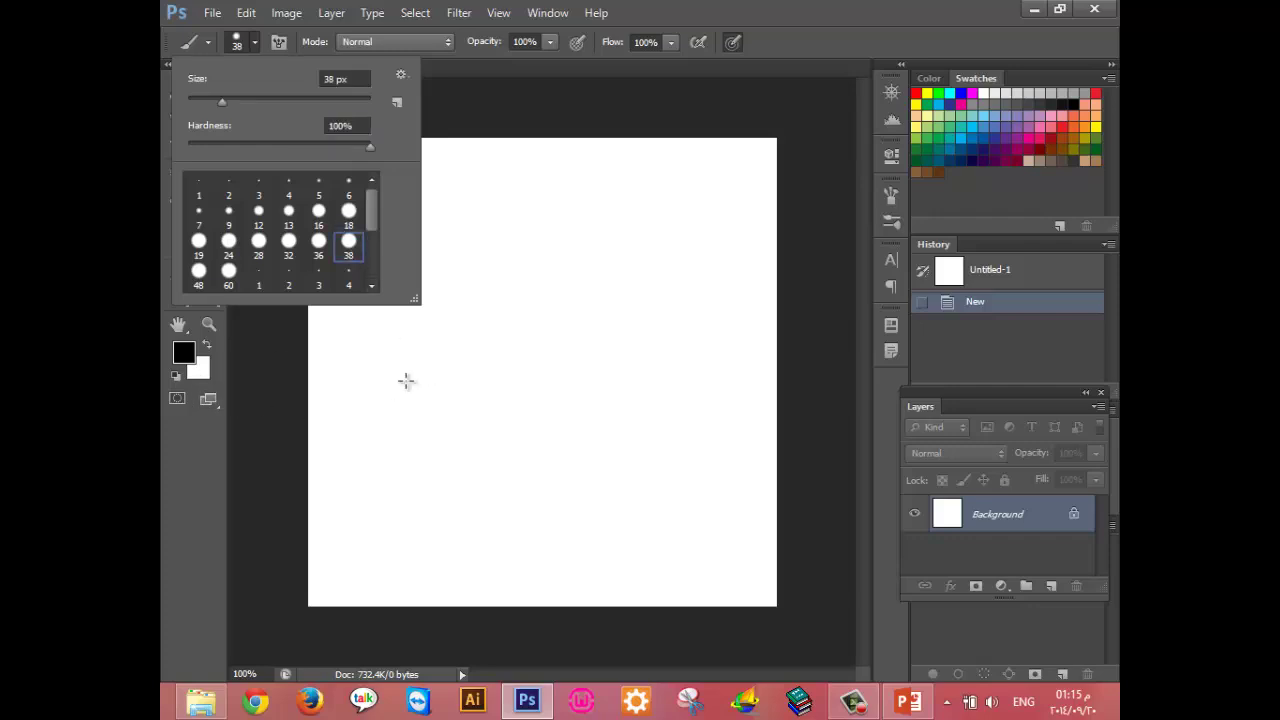
pyautogui.click(496, 398)
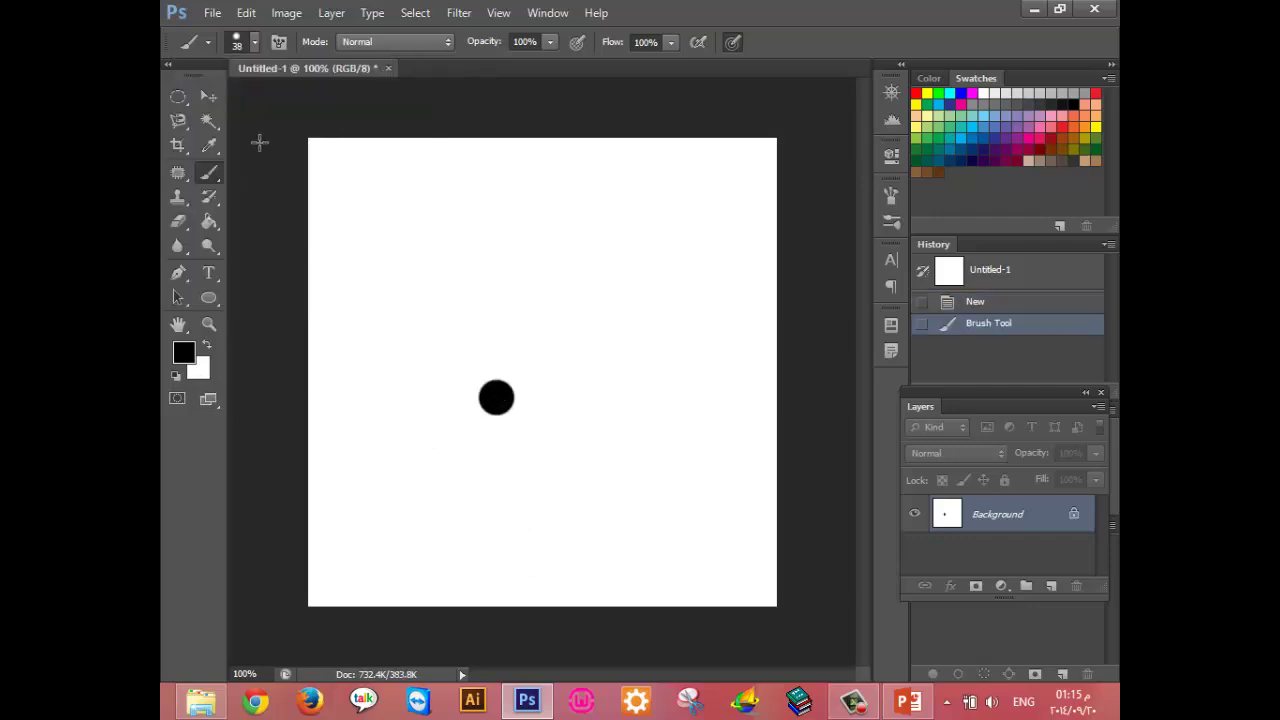
# Lower brush hardness further and paint two soft-edged black dots on the right.
pyautogui.click(254, 42)
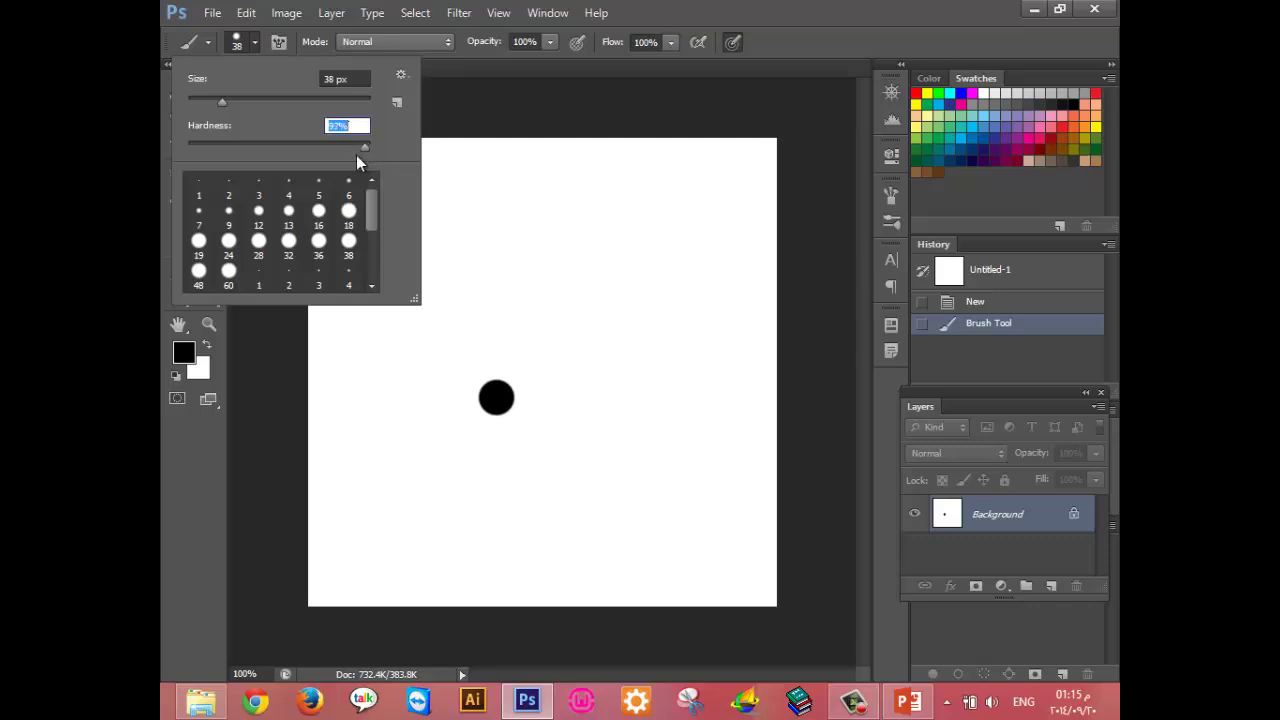
pyautogui.moveTo(276, 149); pyautogui.dragTo(237, 148)
pyautogui.click(594, 254)
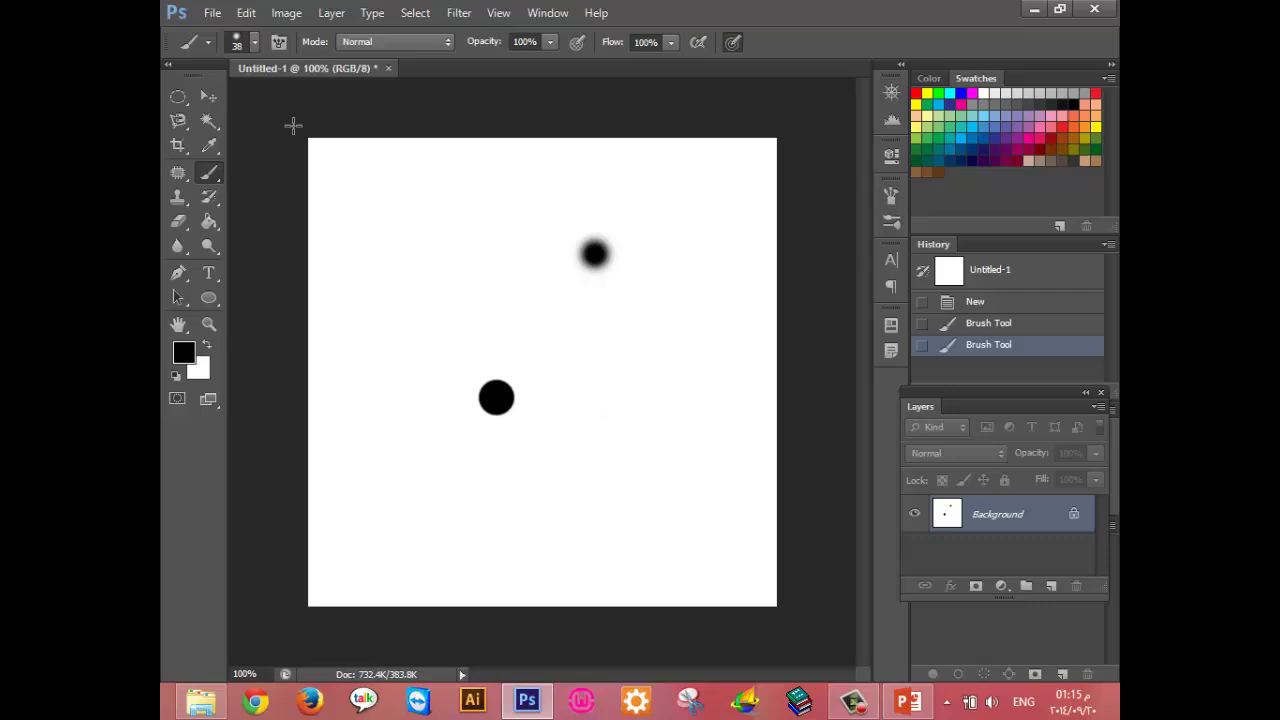
pyautogui.click(254, 42)
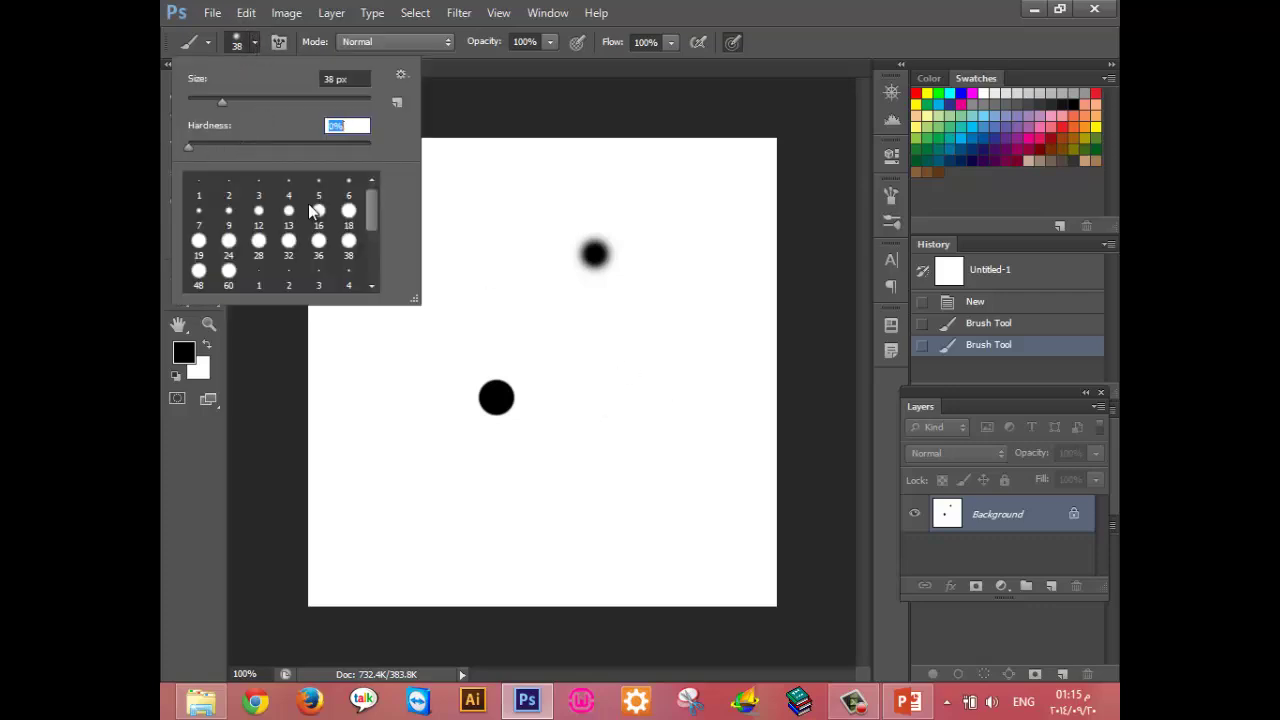
pyautogui.click(641, 374)
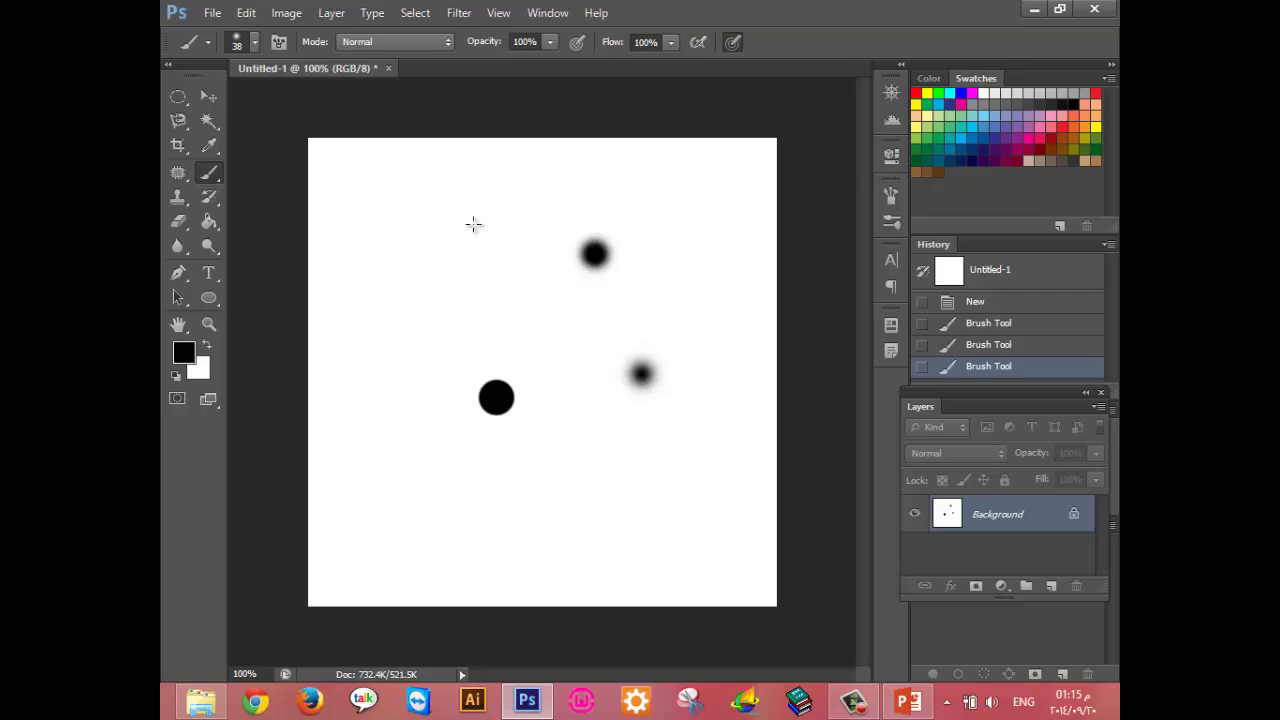
# Paint a faint grey dab with brush opacity lowered to 20%.
pyautogui.click(550, 42)
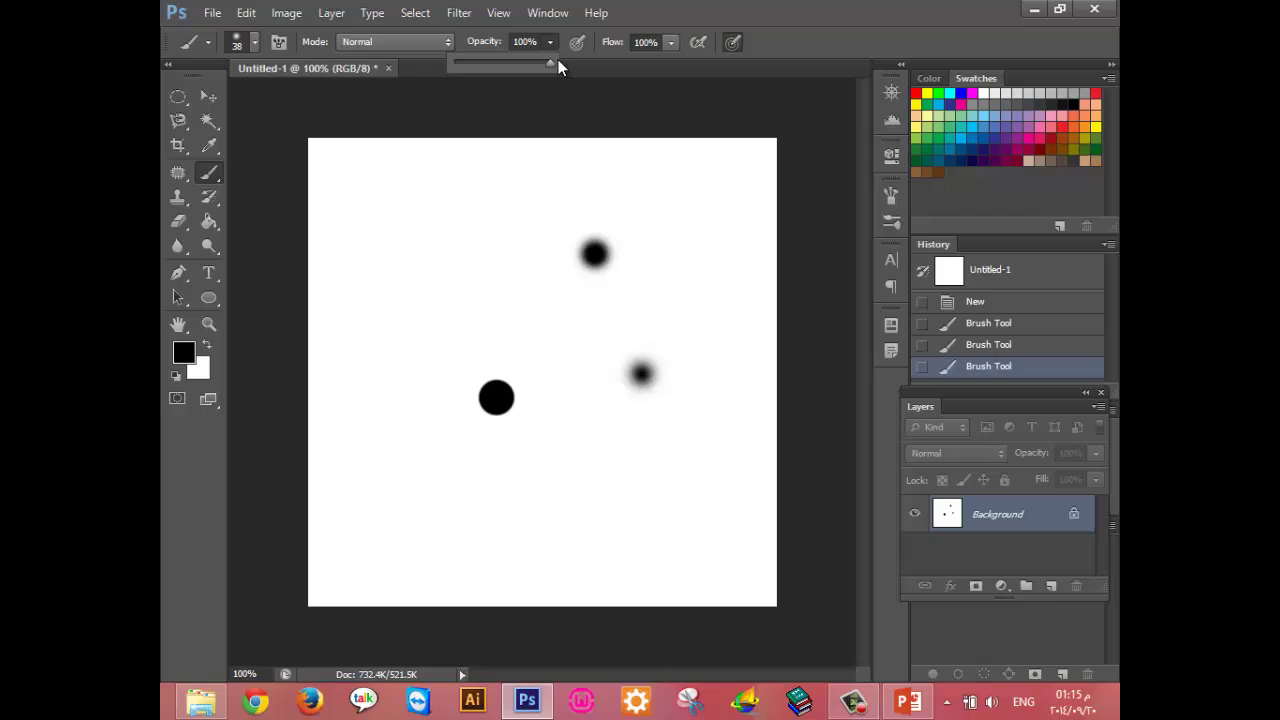
pyautogui.moveTo(489, 65); pyautogui.dragTo(472, 65)
pyautogui.click(444, 252)
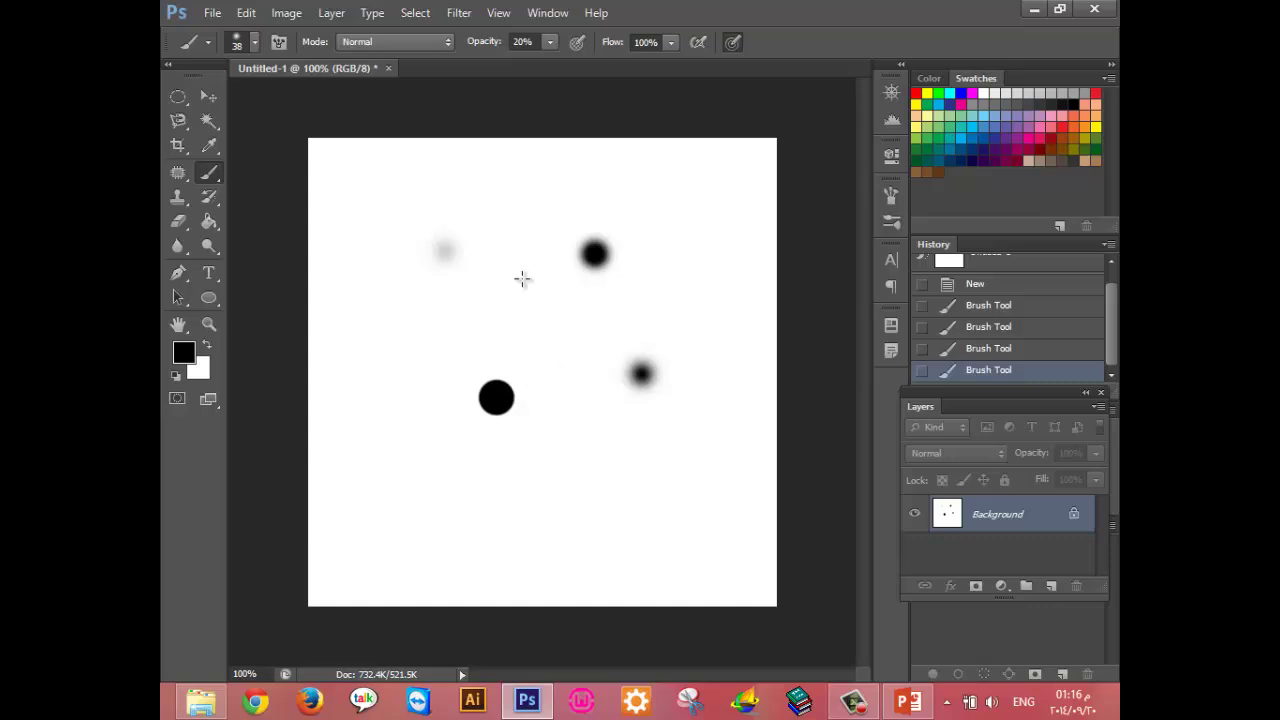
# Restore opacity to 100%, set flow to 32%, and undo a diagonal test stroke.
pyautogui.click(545, 50)
pyautogui.moveTo(578, 61)
pyautogui.mouseDown()
pyautogui.moveTo(635, 64)
pyautogui.moveTo(606, 64)
pyautogui.mouseUp()
pyautogui.click(671, 44)
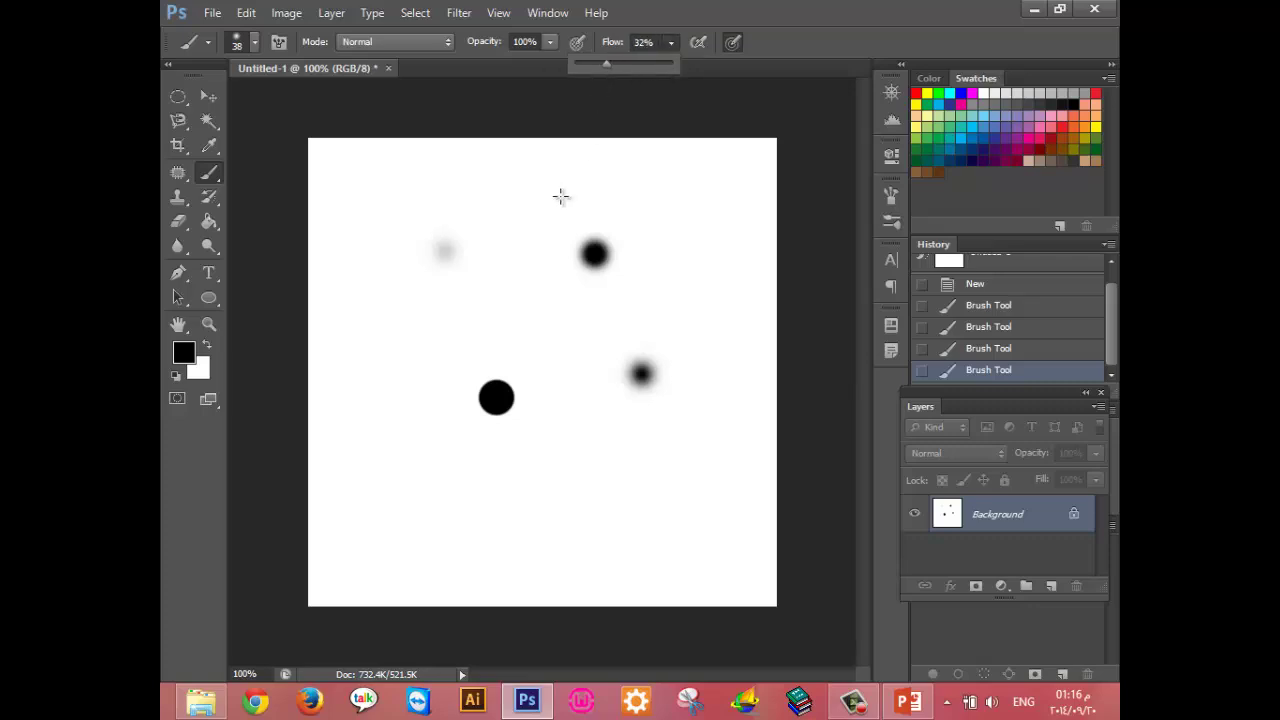
pyautogui.moveTo(561, 196); pyautogui.dragTo(470, 266)
pyautogui.hotkey('ctrl', 'z')
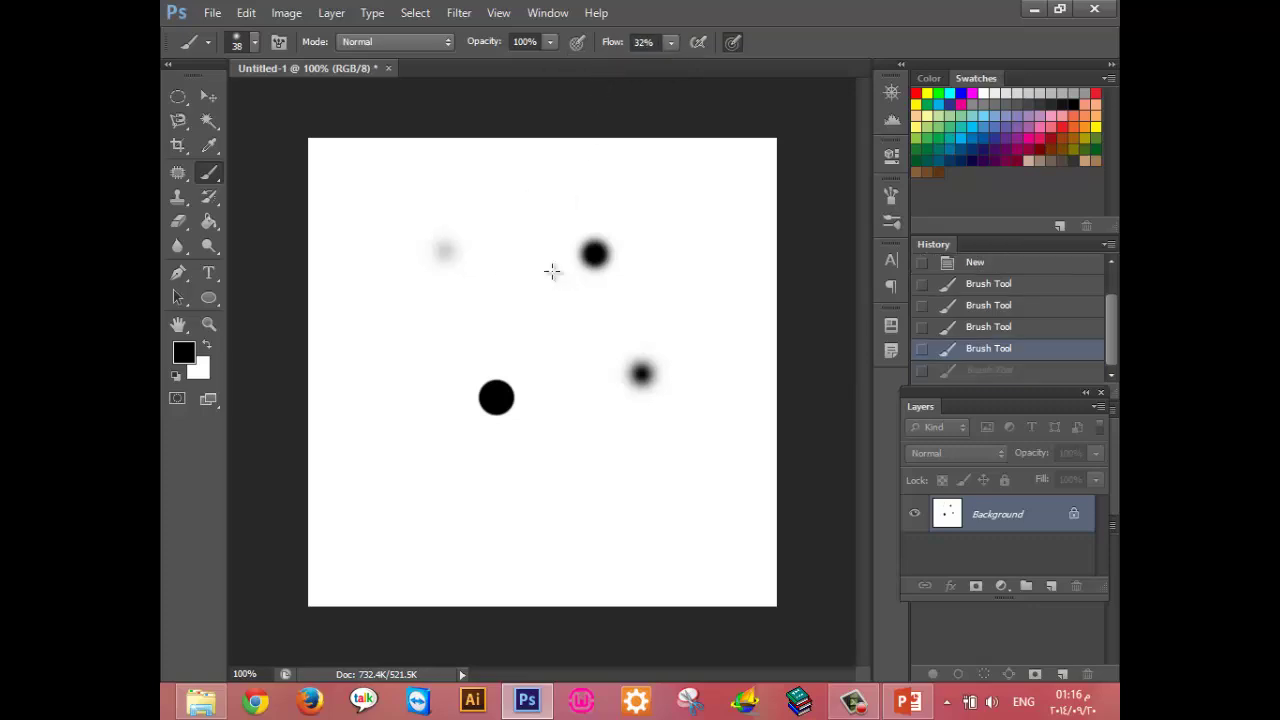
# Paint low-flow grey dots with the 28 px tip, then enlarged to 200 px.
pyautogui.click(255, 44)
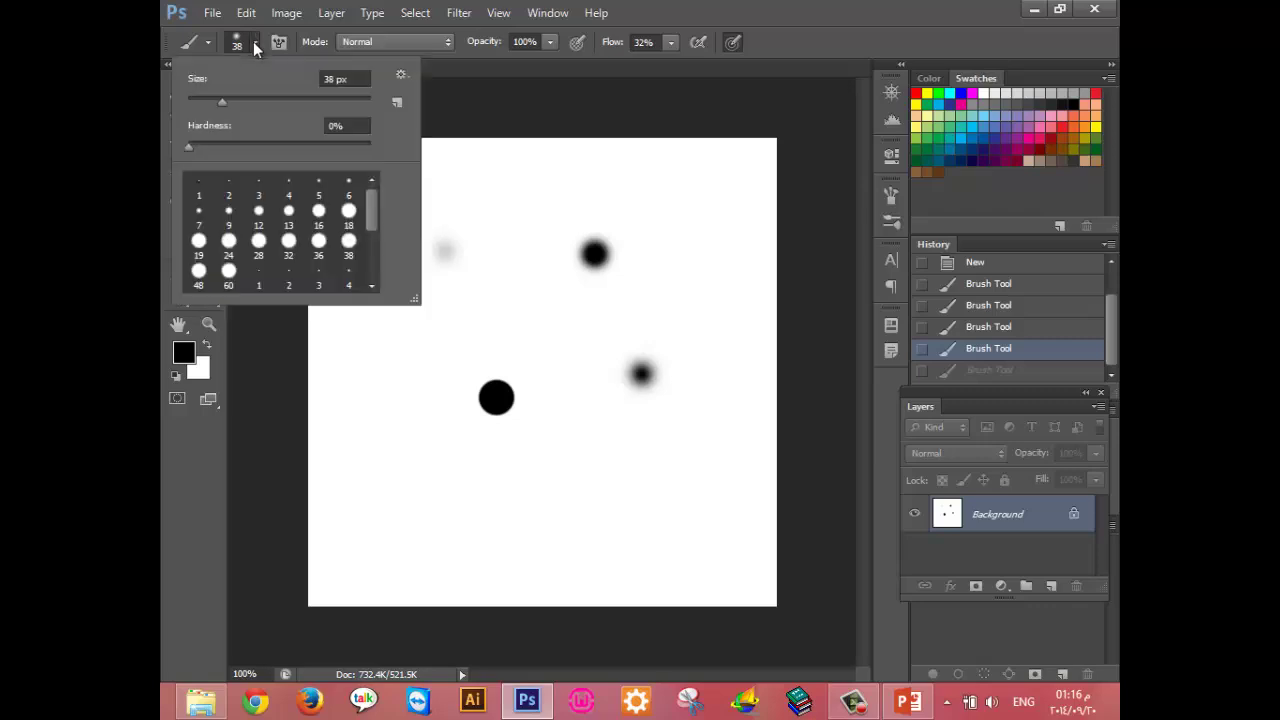
pyautogui.click(258, 242)
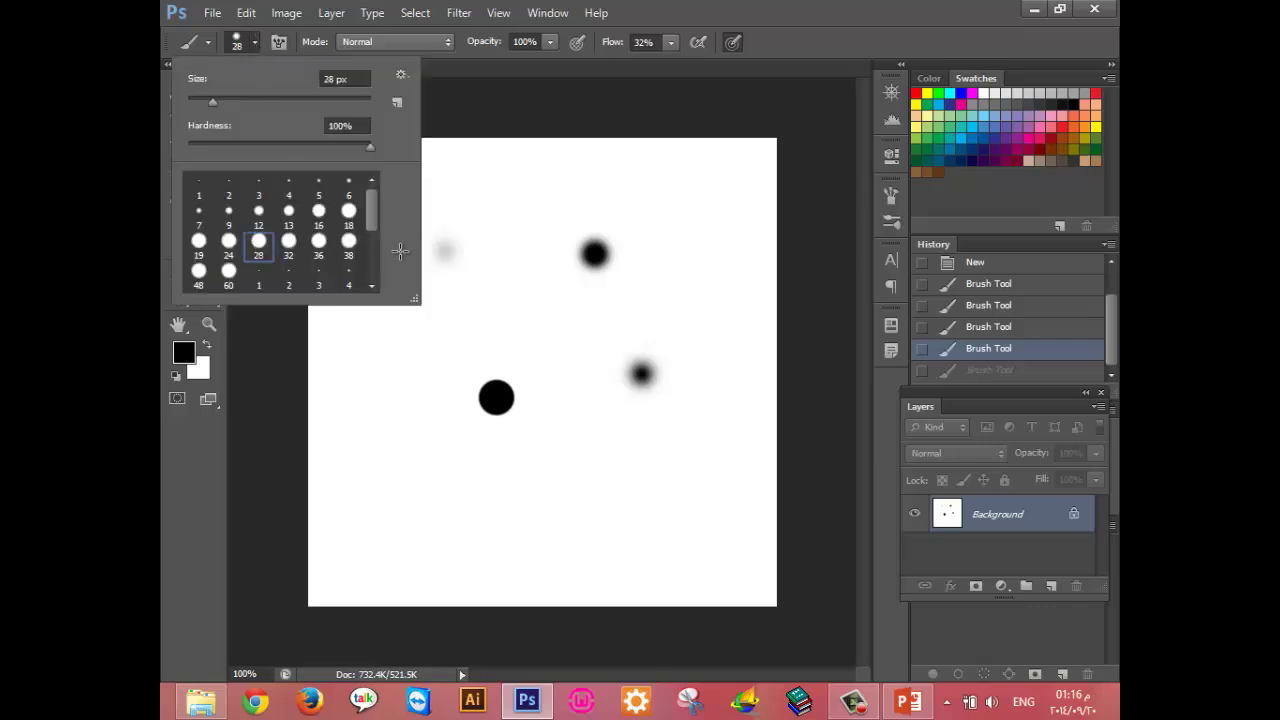
pyautogui.click(513, 265)
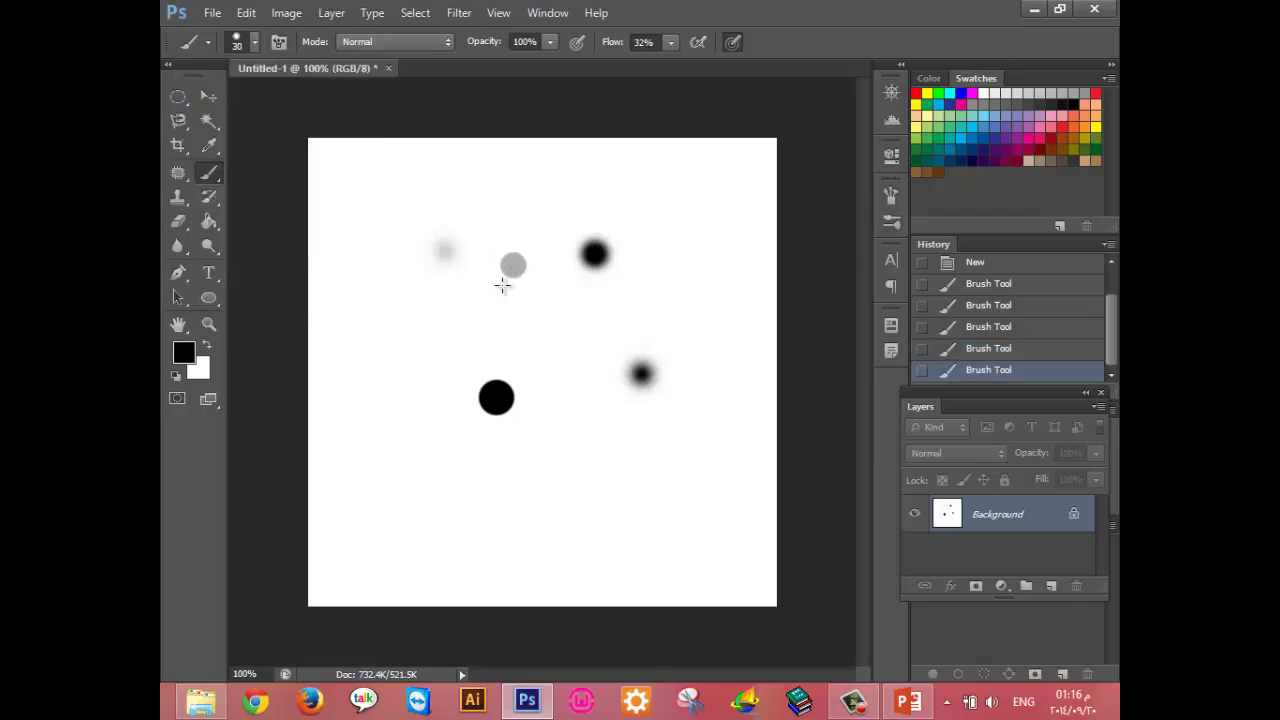
pyautogui.press(']')
pyautogui.press(']')
pyautogui.press(']')
pyautogui.click(503, 285)
pyautogui.click(470, 318)
pyautogui.click(441, 355)
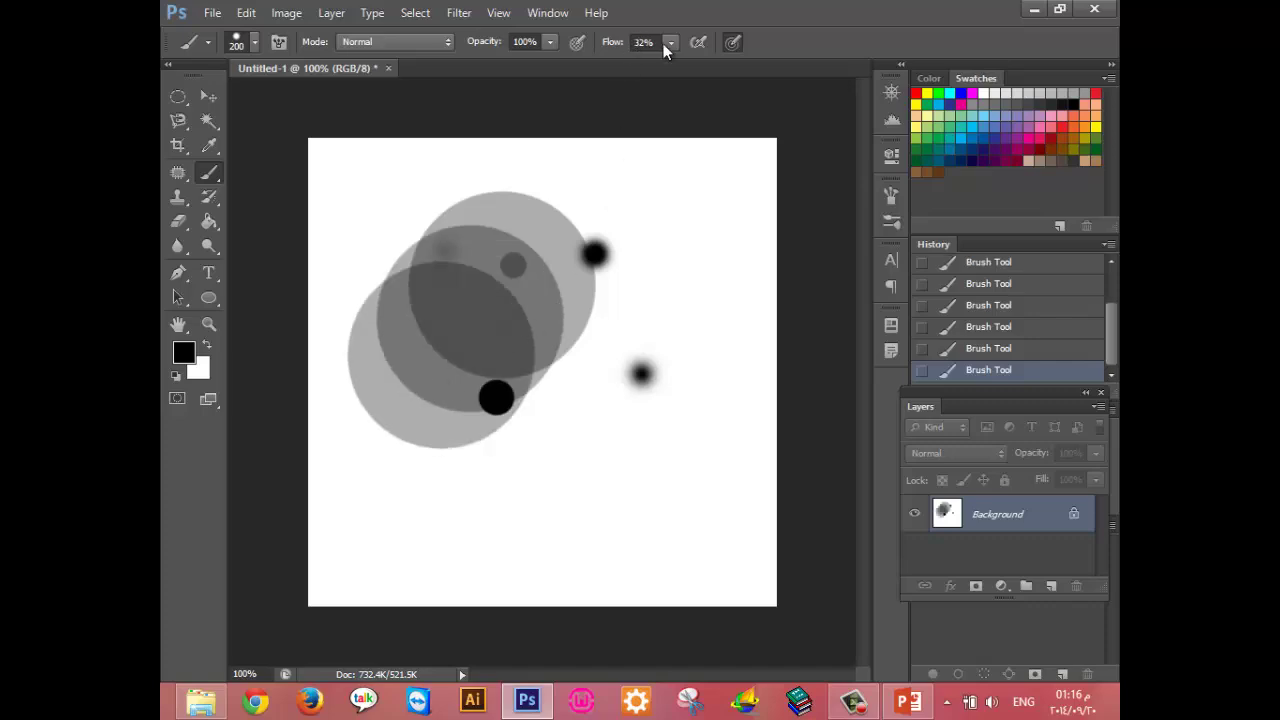
# Paint a black stroke at 100% flow, undo it, set flow to 34%, and undo again.
pyautogui.moveTo(671, 42); pyautogui.dragTo(678, 126)
pyautogui.moveTo(588, 235)
pyautogui.mouseDown()
pyautogui.moveTo(571, 271)
pyautogui.moveTo(677, 491)
pyautogui.moveTo(603, 123)
pyautogui.moveTo(616, 481)
pyautogui.mouseUp()
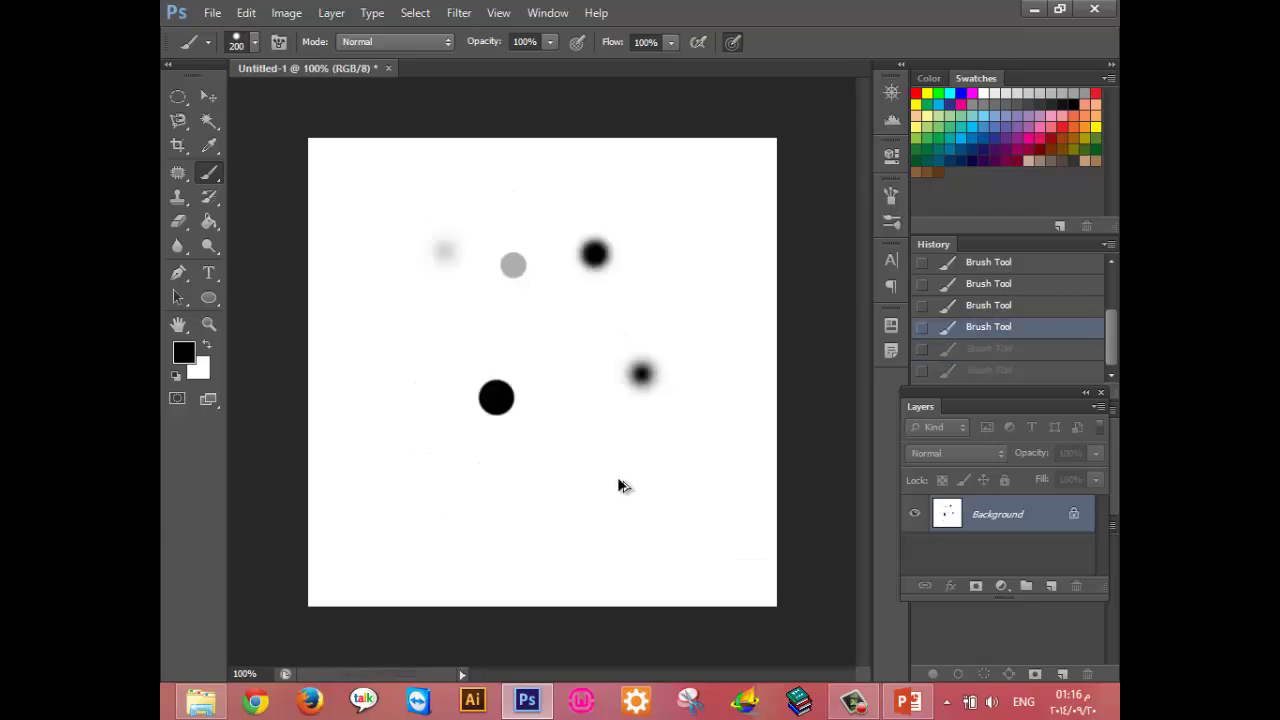
pyautogui.hotkey('ctrl', 'alt', 'z')
pyautogui.hotkey('ctrl', 'alt', 'z')
pyautogui.hotkey('ctrl', 'alt', 'z')
pyautogui.hotkey('ctrl', 'alt', 'z')
pyautogui.hotkey('ctrl', 'alt', 'z')
pyautogui.hotkey('ctrl', 'alt', 'z')
pyautogui.hotkey('ctrl', 'alt', 'z')
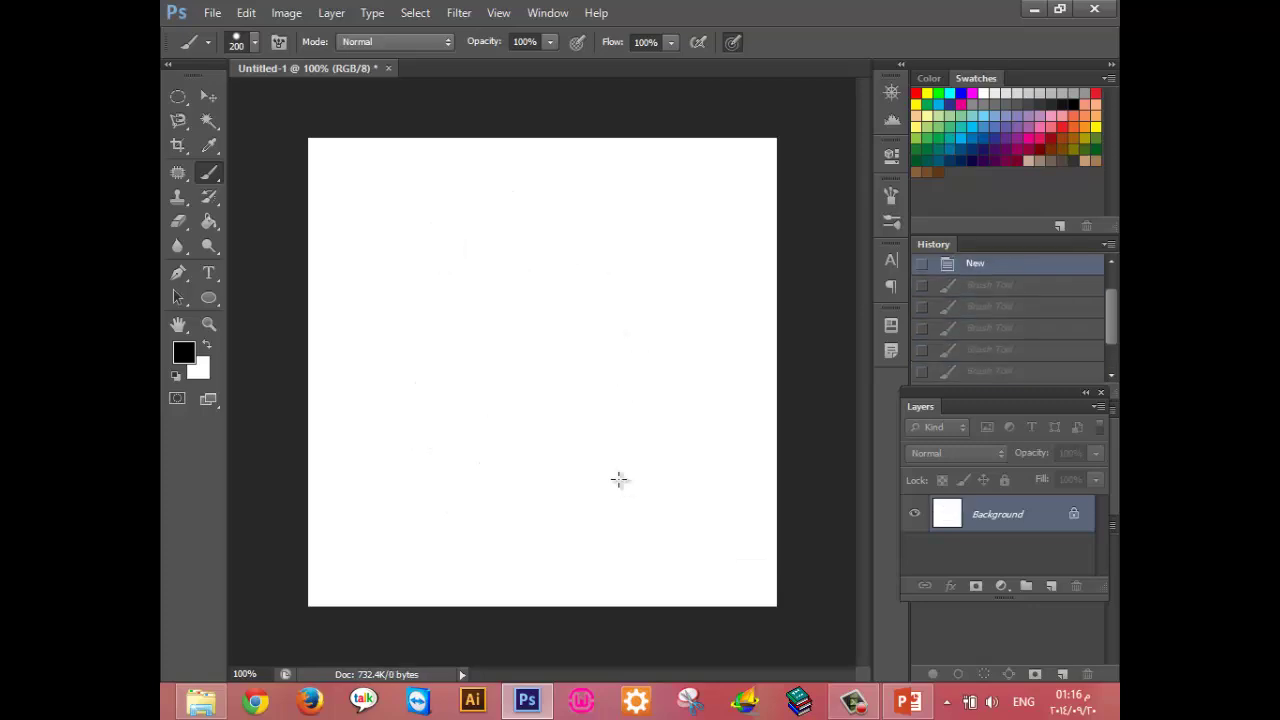
pyautogui.click(671, 42)
pyautogui.moveTo(636, 65)
pyautogui.mouseDown()
pyautogui.moveTo(610, 157)
pyautogui.moveTo(490, 255)
pyautogui.moveTo(438, 446)
pyautogui.moveTo(537, 529)
pyautogui.moveTo(694, 457)
pyautogui.moveTo(720, 323)
pyautogui.mouseUp()
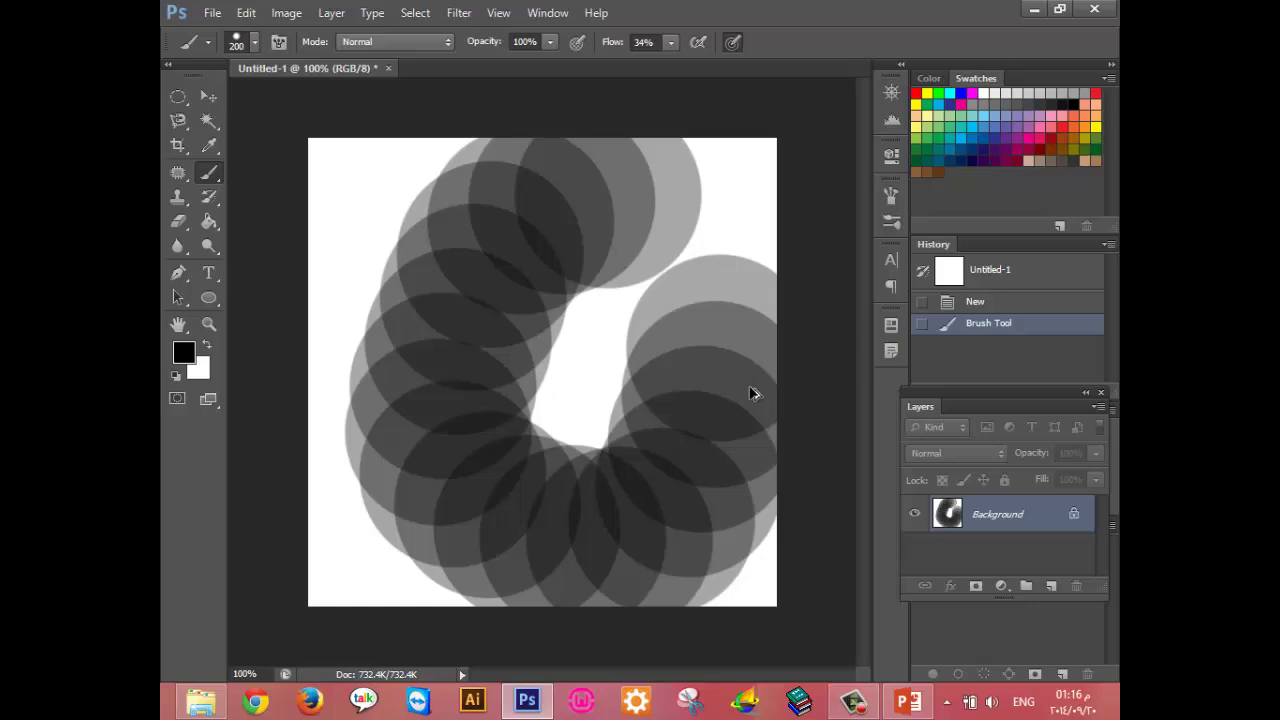
pyautogui.hotkey('ctrl', 'z')
# Open control_panel.png from the pic_Lesson1/Images folder.
pyautogui.hotkey('ctrl', 'o')
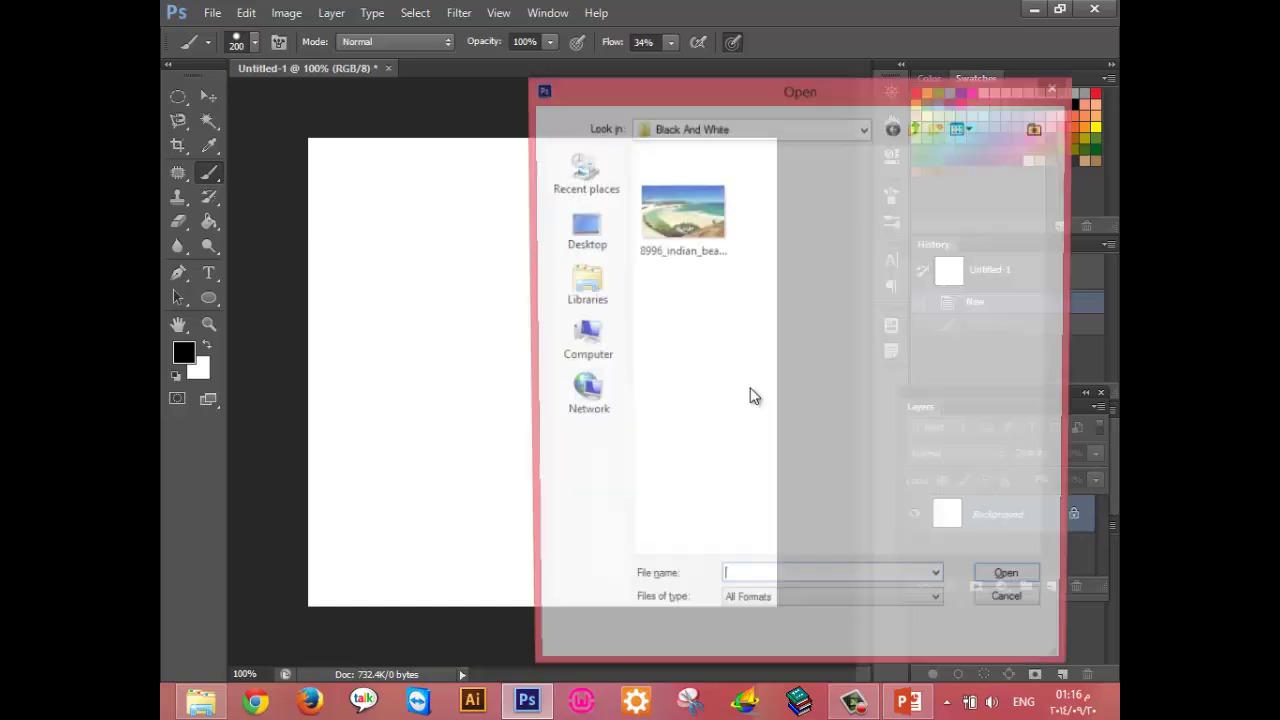
pyautogui.click(700, 220)
pyautogui.press('BackSpace')
pyautogui.press('BackSpace')
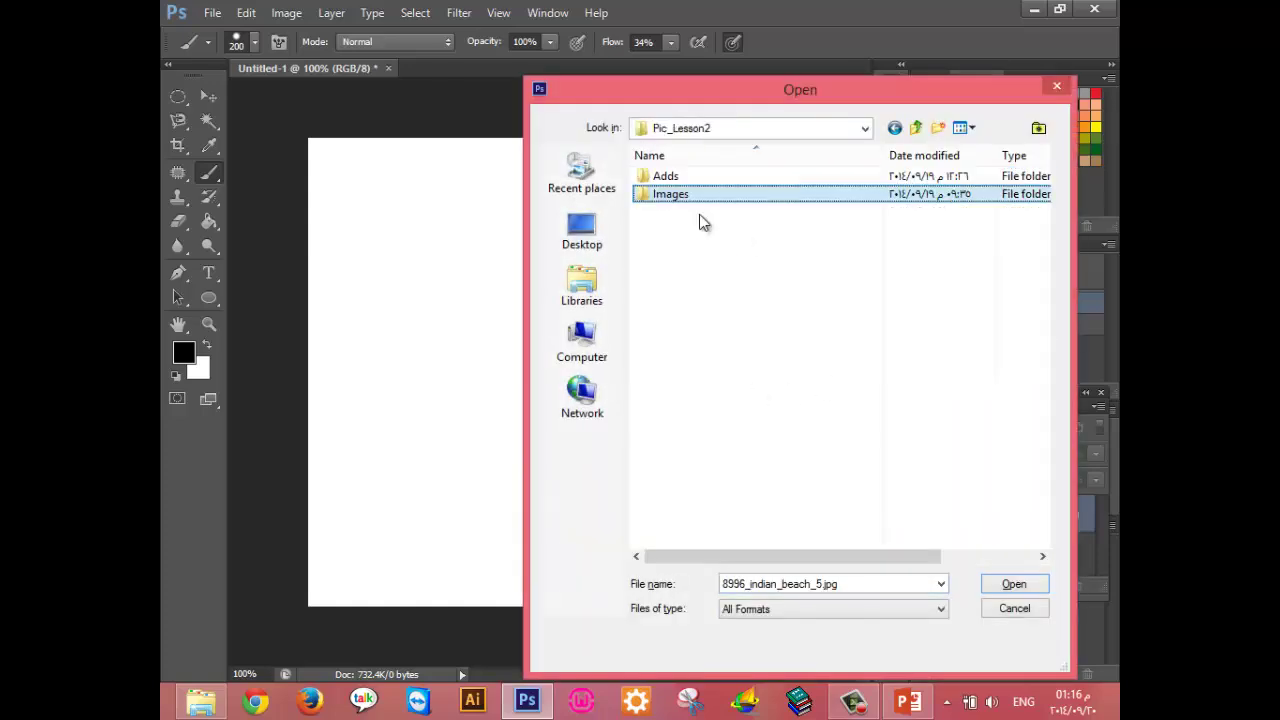
pyautogui.press('BackSpace')
pyautogui.click(700, 214)
pyautogui.doubleClick(700, 214)
pyautogui.press('Down')
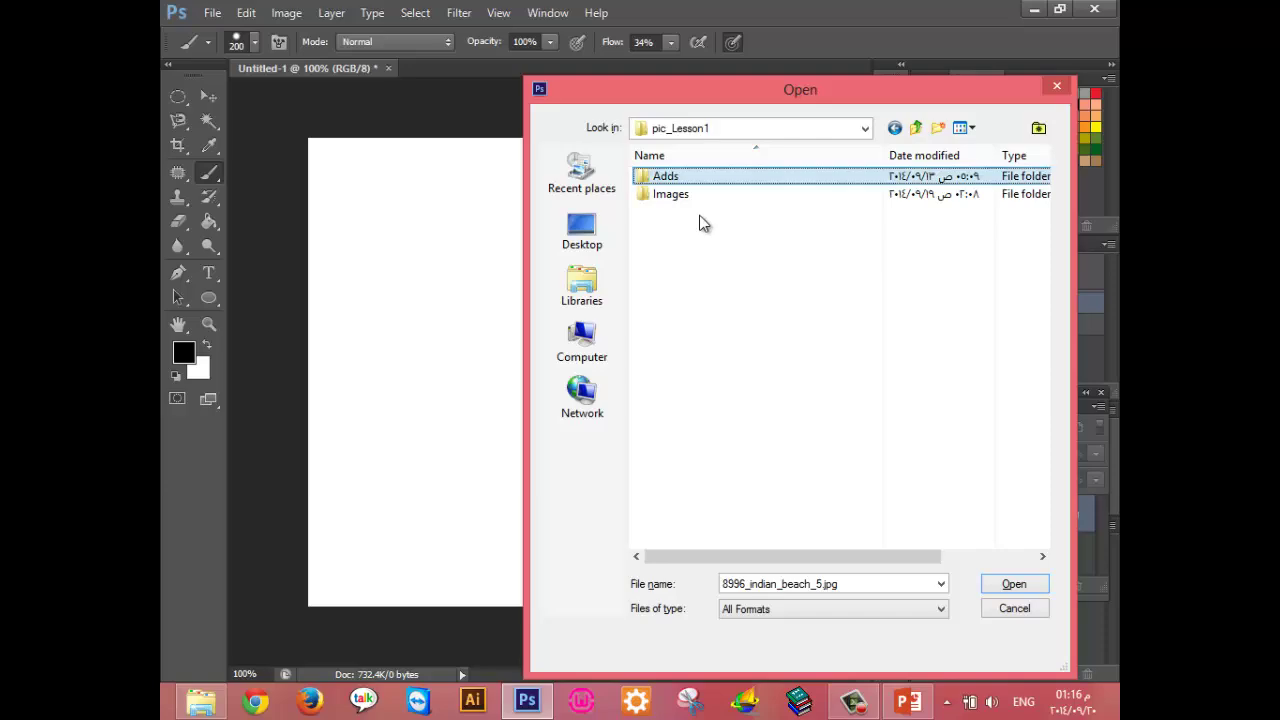
pyautogui.press('Down')
pyautogui.press('Return')
pyautogui.doubleClick(703, 218)
pyautogui.doubleClick(862, 370)
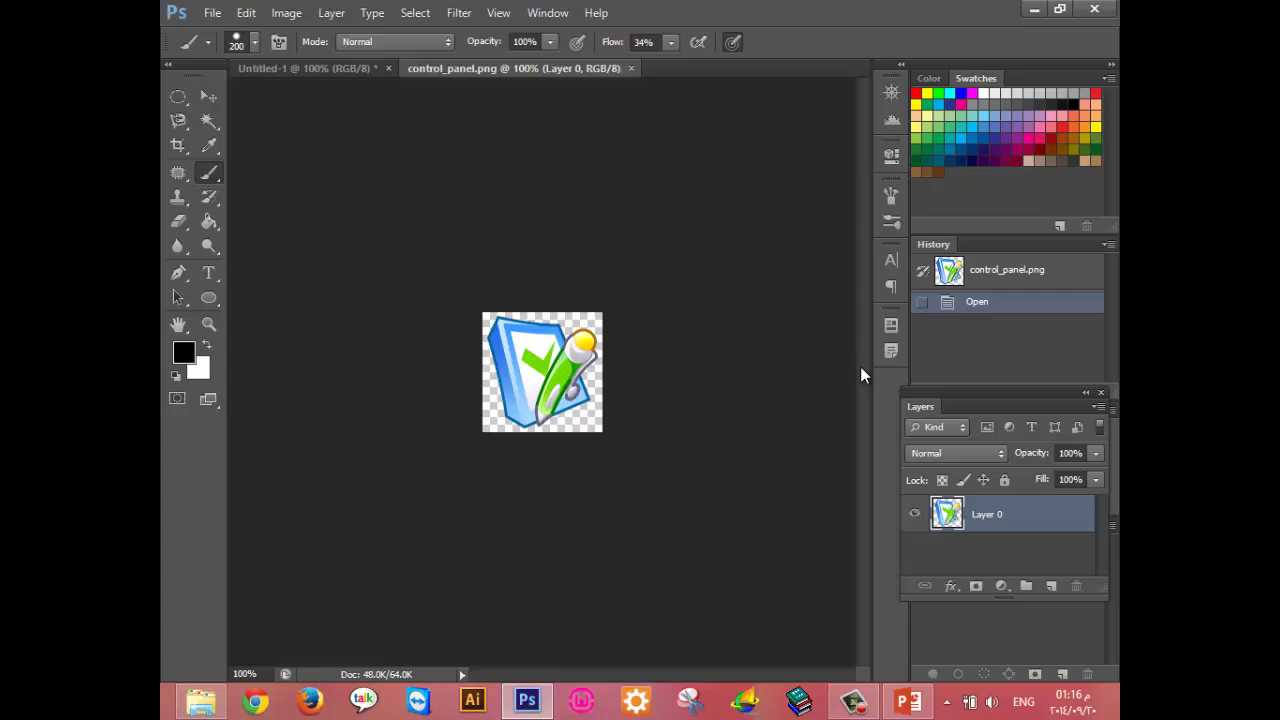
# Define the icon as brush preset control_panel.png and return to the Untitled-1 canvas.
pyautogui.click(246, 13)
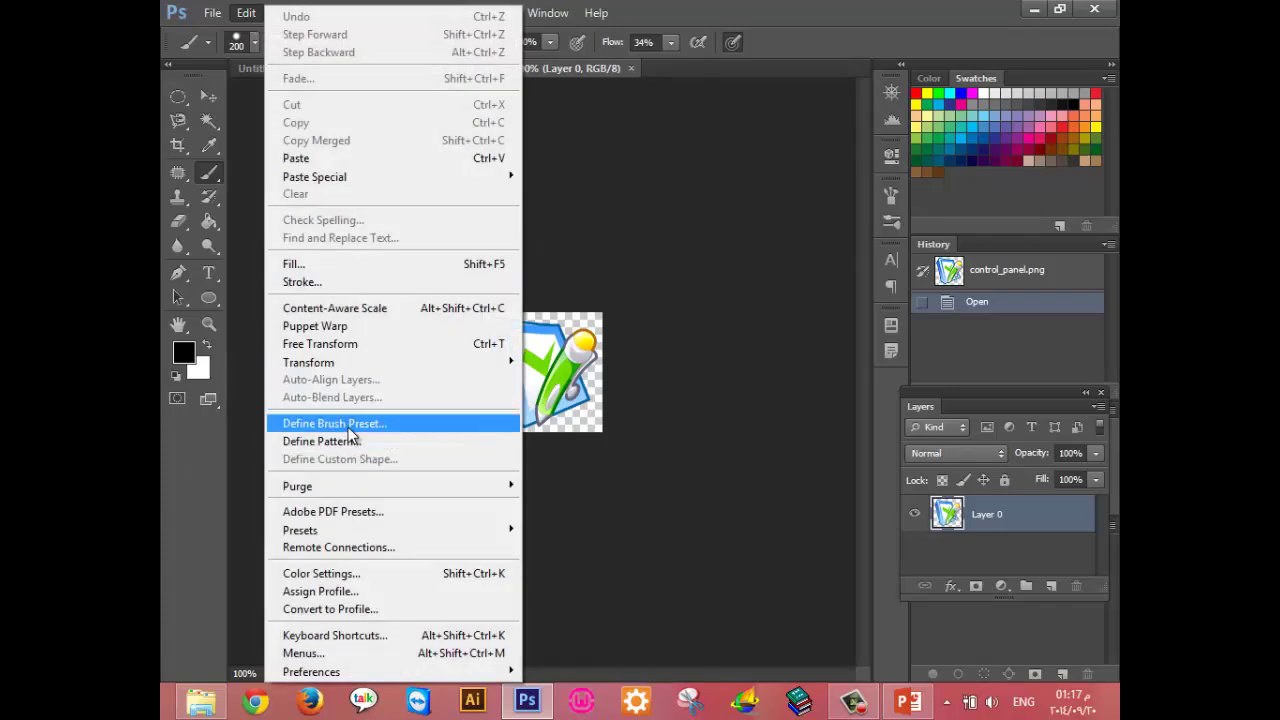
pyautogui.click(348, 427)
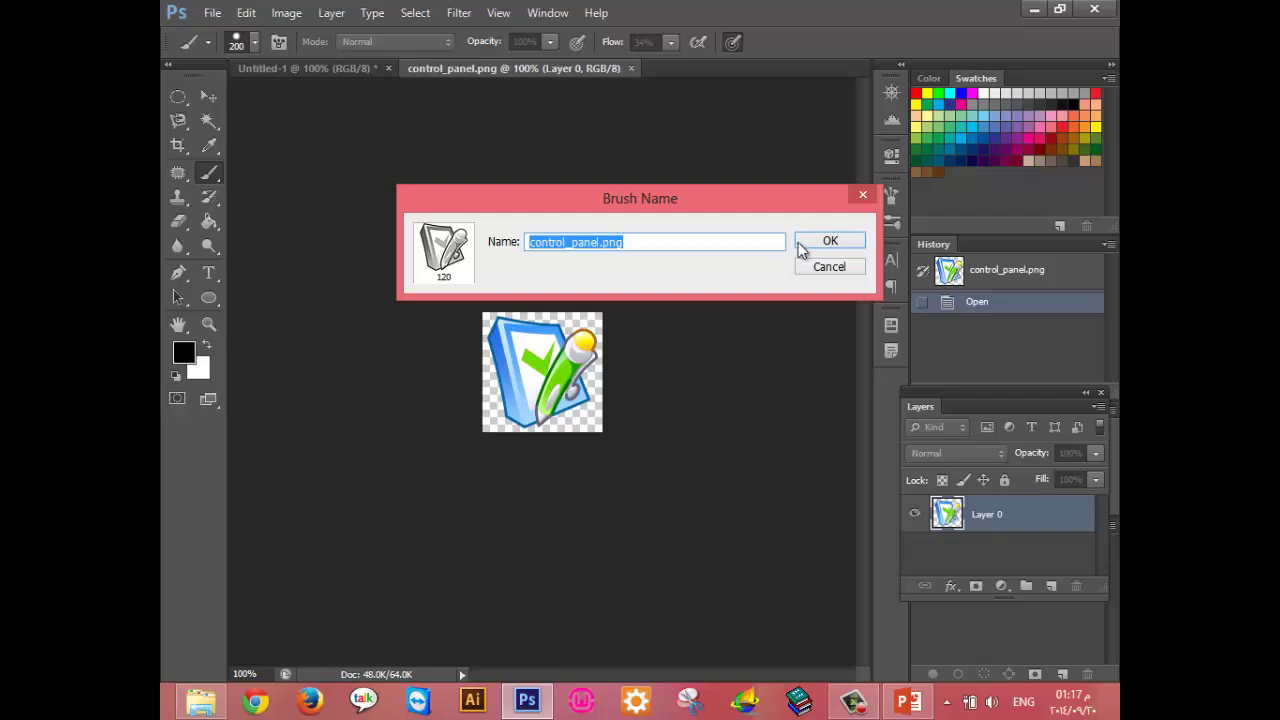
pyautogui.click(832, 241)
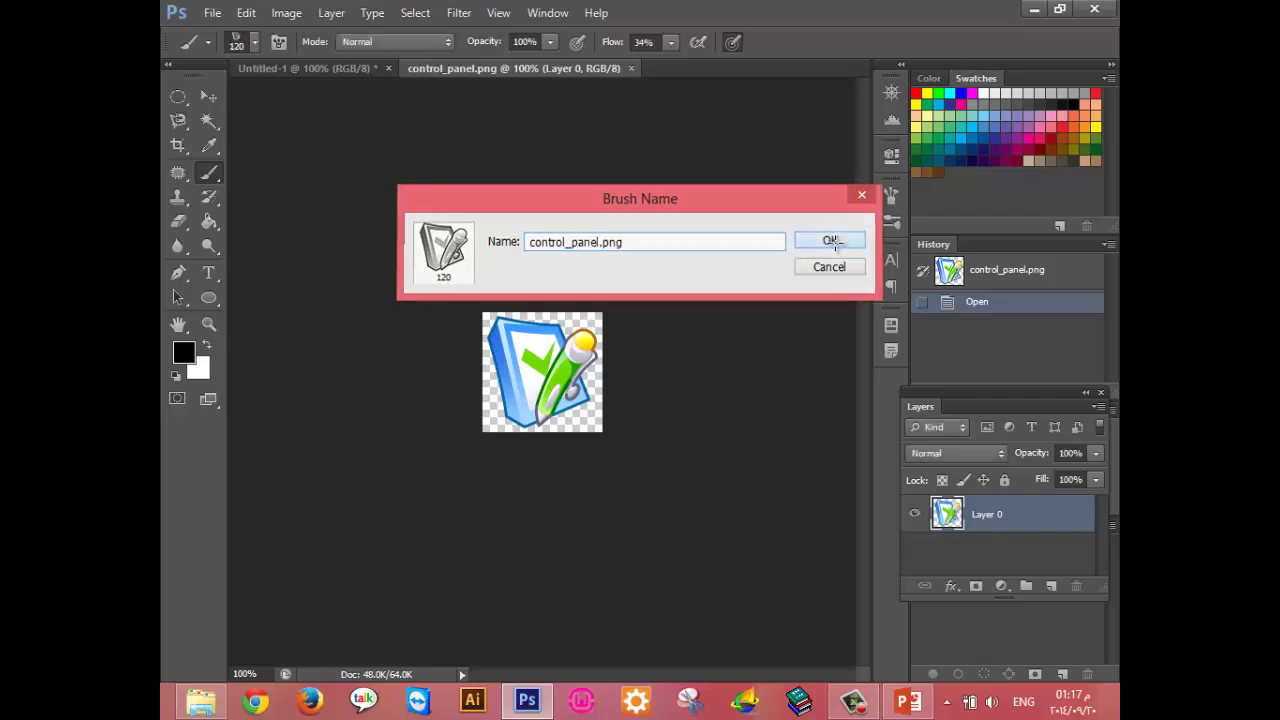
pyautogui.hotkey('ctrl', 'n')
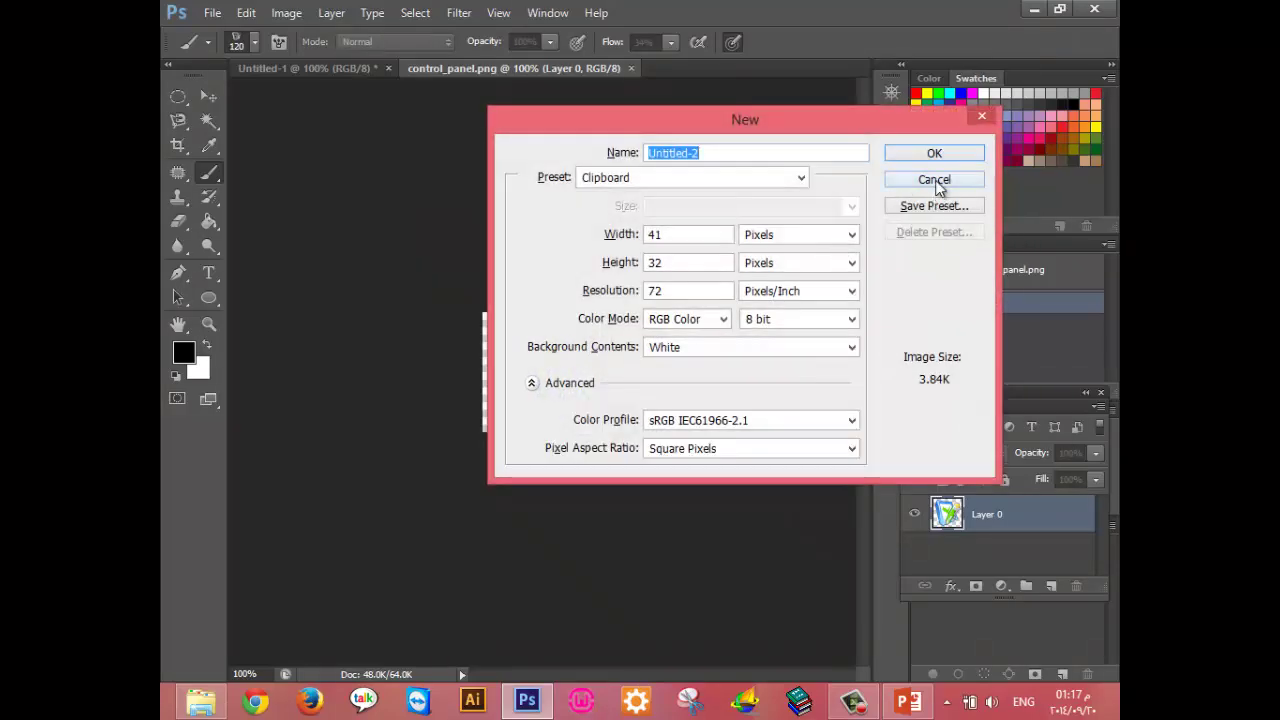
pyautogui.click(938, 184)
pyautogui.click(256, 66)
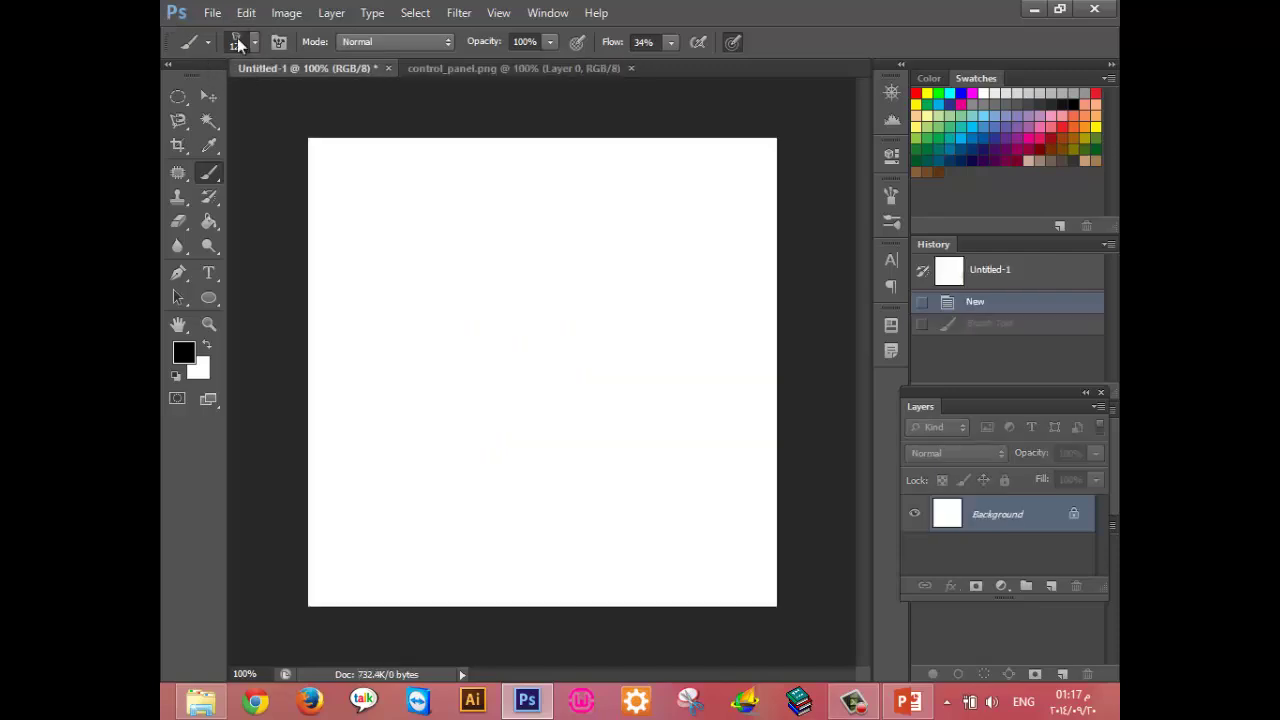
# Choose the 120 px icon brush and stamp it in grey on the canvas.
pyautogui.click(254, 42)
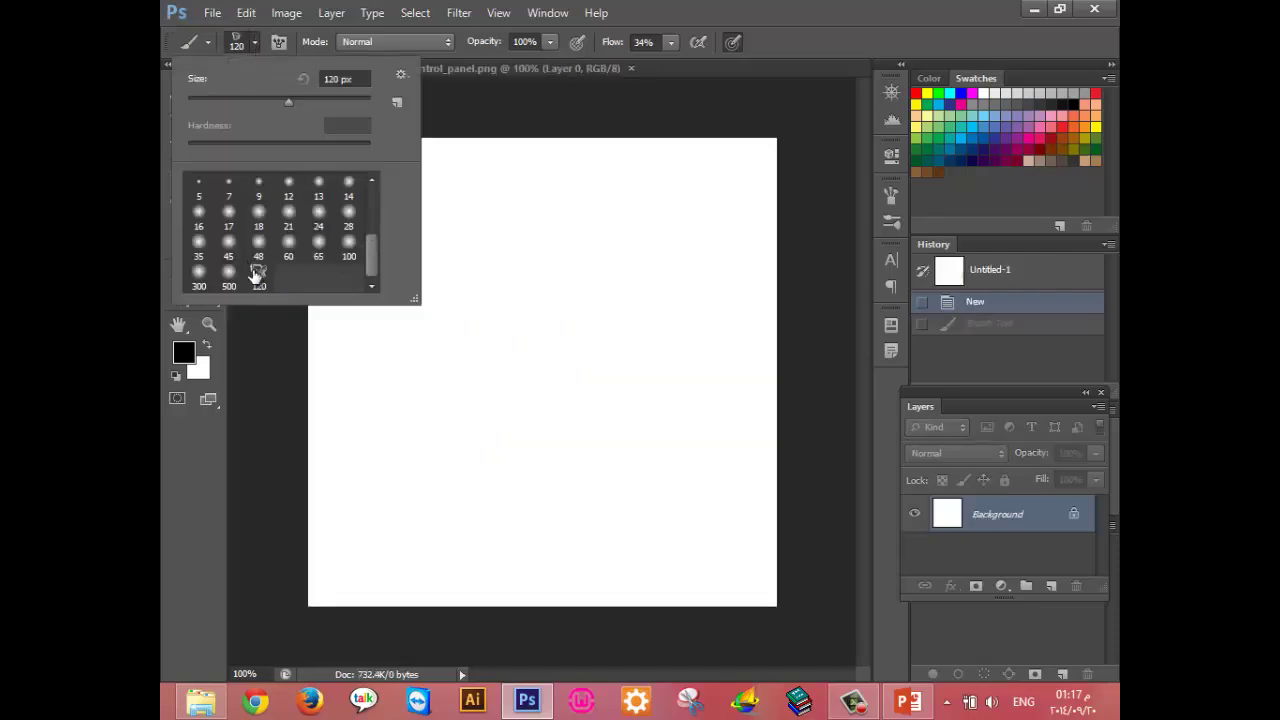
pyautogui.click(478, 345)
pyautogui.click(558, 389)
pyautogui.click(446, 491)
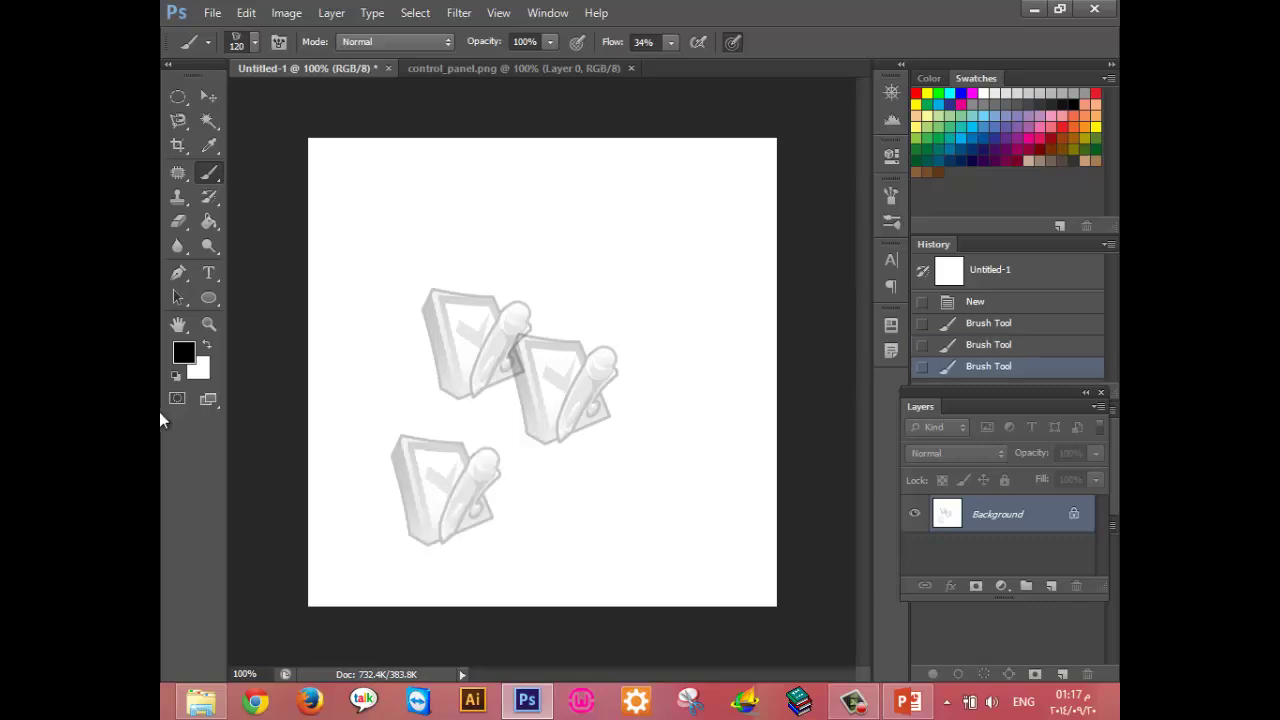
# Set the foreground colour to red f41b1b and stamp three red icon copies.
pyautogui.click(193, 362)
pyautogui.click(823, 309)
pyautogui.click(889, 275)
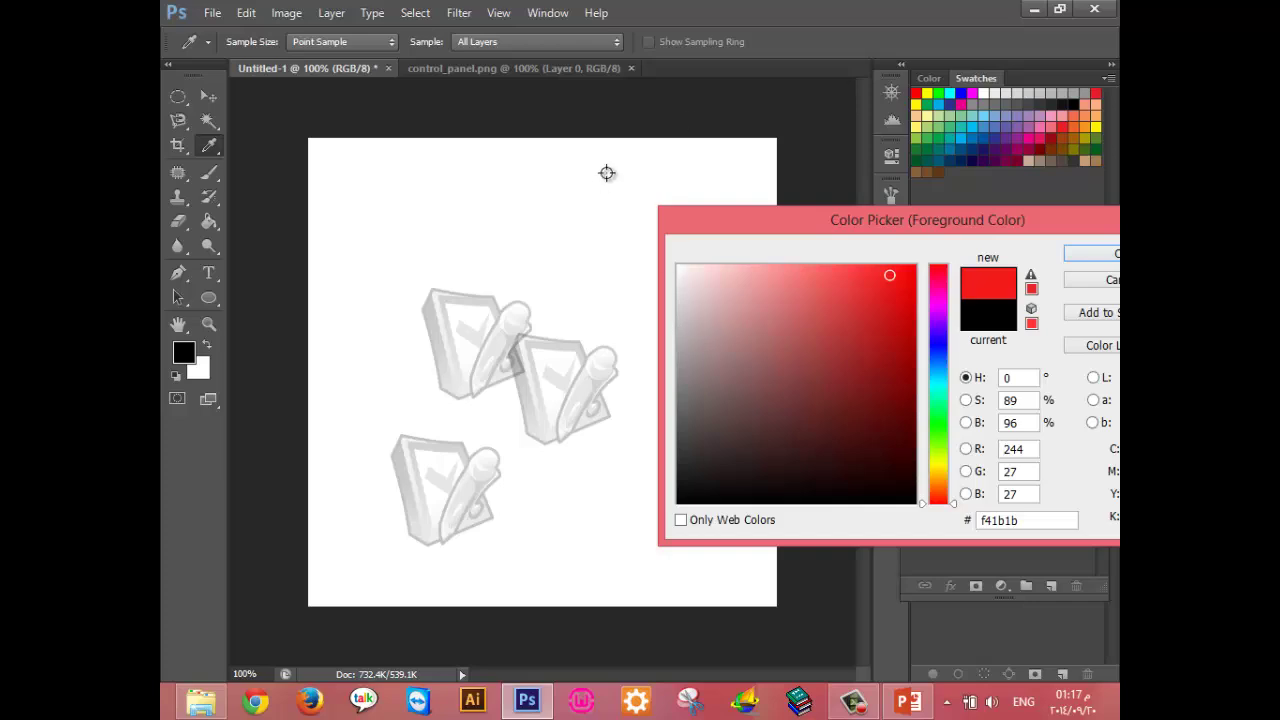
pyautogui.click(1092, 254)
pyautogui.press('b')
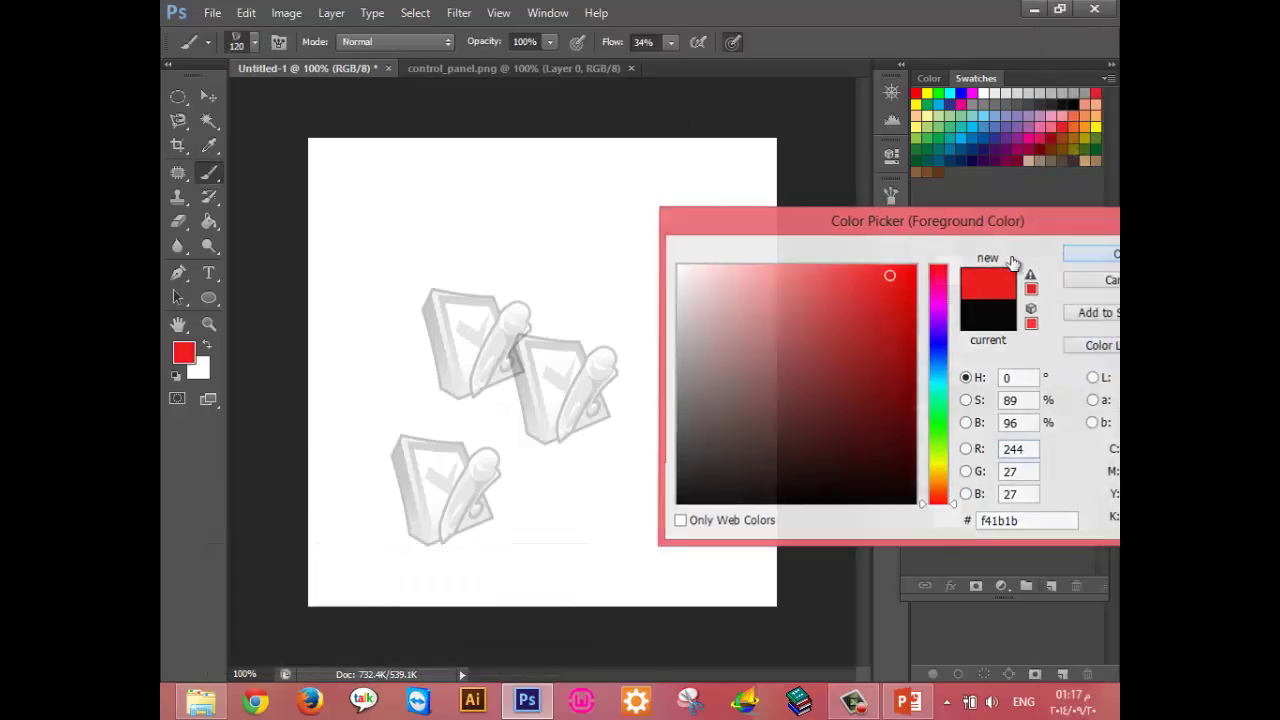
pyautogui.click(656, 248)
pyautogui.click(676, 384)
pyautogui.click(560, 488)
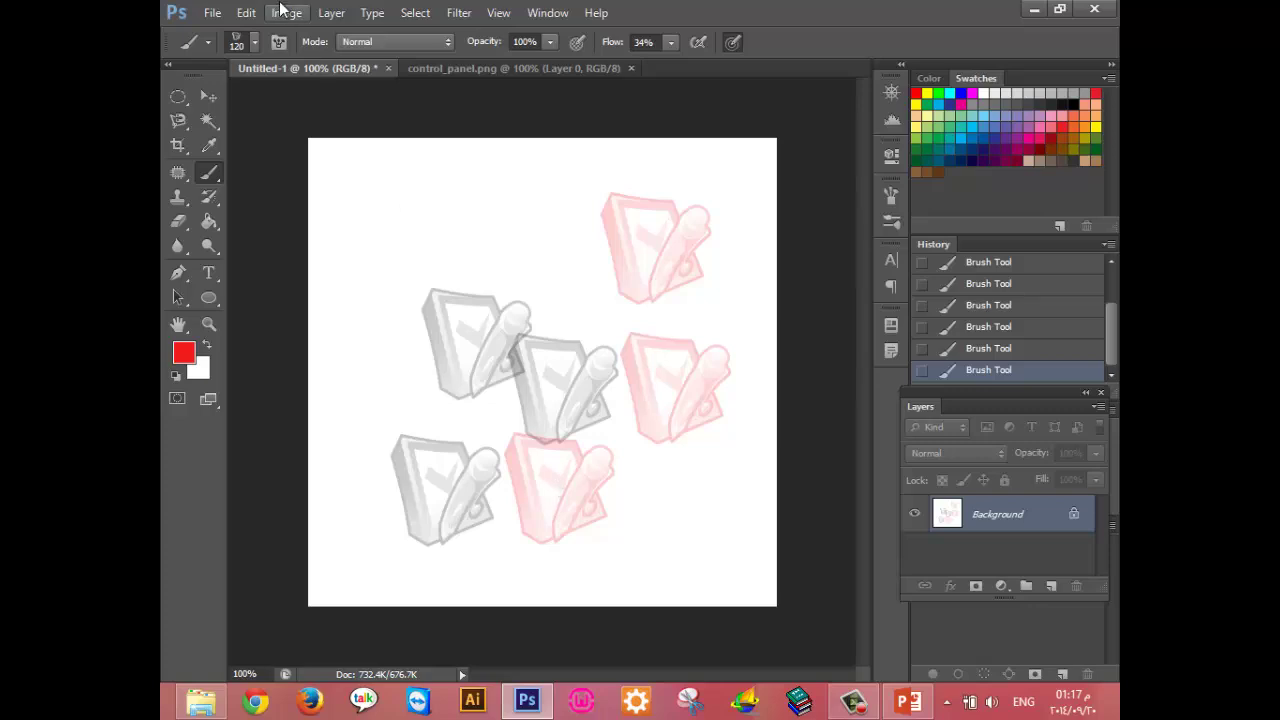
# In File Explorer, go up to ITPlaza and open Pic_Lesson2's Adds folder.
pyautogui.click(201, 702)
pyautogui.hotkey('alt', 'Up')
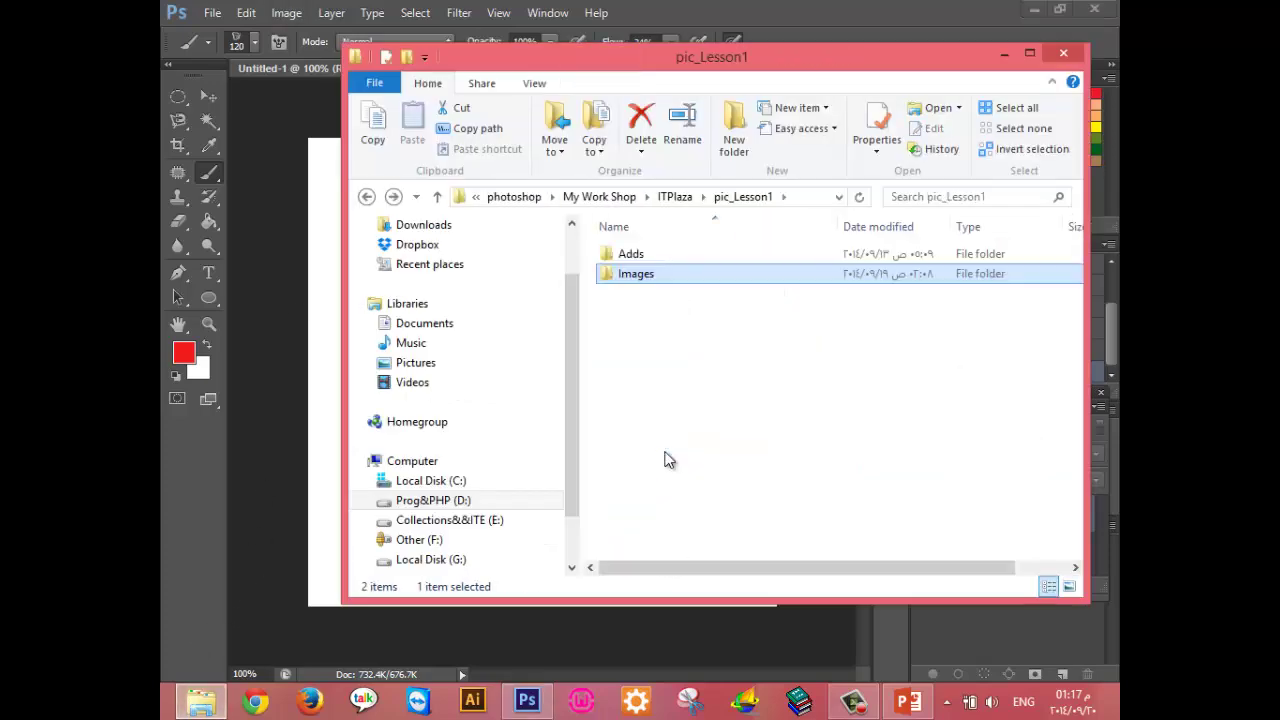
pyautogui.hotkey('alt', 'Up')
pyautogui.press('Down')
pyautogui.press('Return')
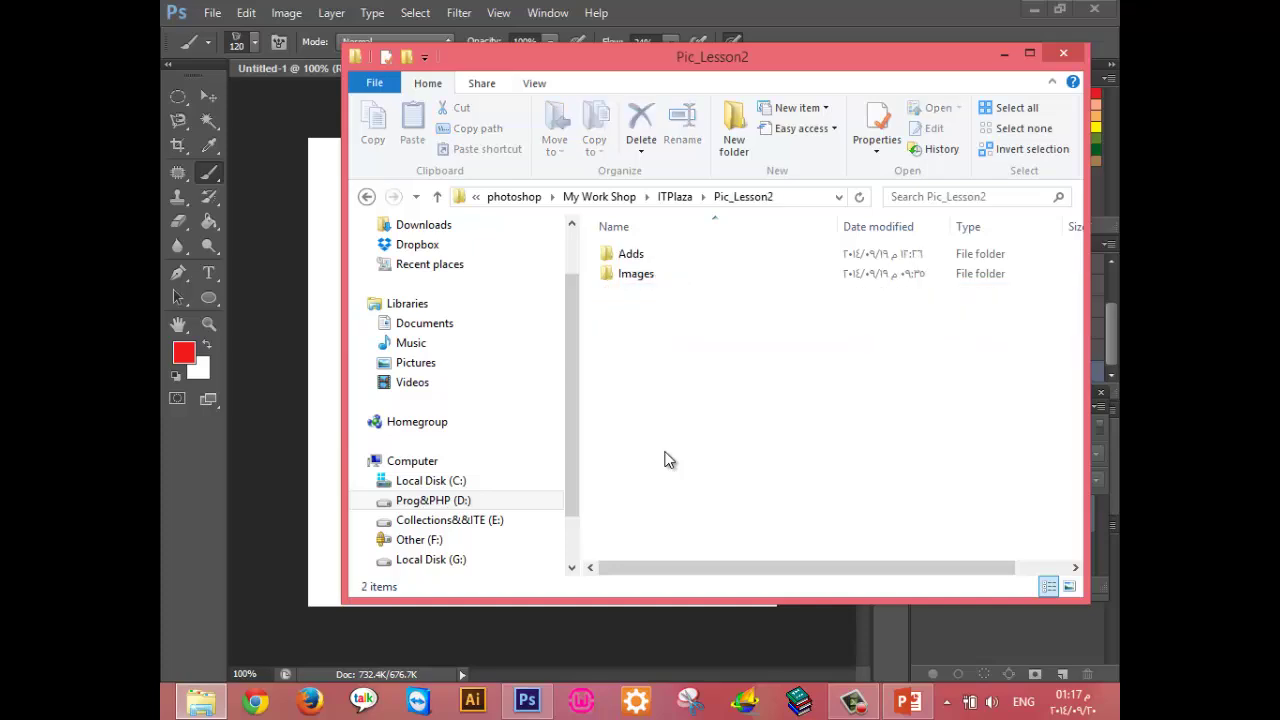
pyautogui.press('Down')
pyautogui.press('Up')
pyautogui.press('Return')
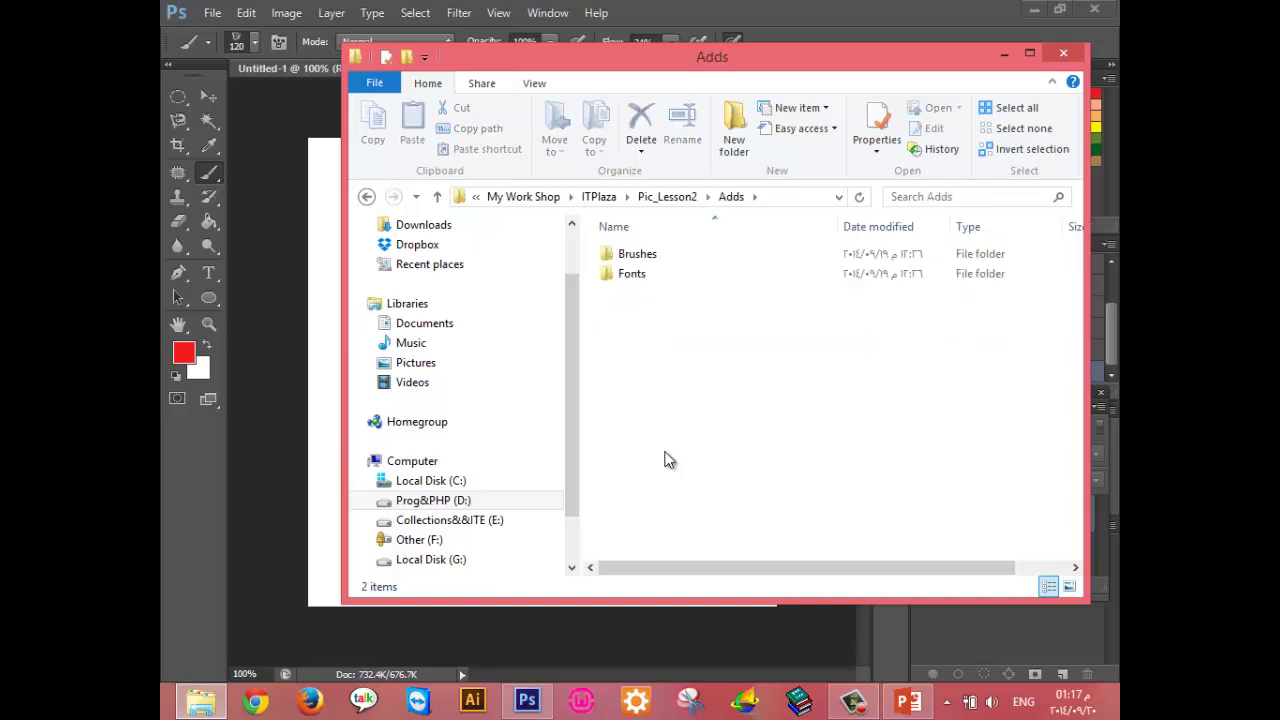
# Open Brushes > 051-ps, select its full folder path, and return to Photoshop.
pyautogui.press('Down')
pyautogui.press('Return')
pyautogui.press('Down')
pyautogui.press('Return')
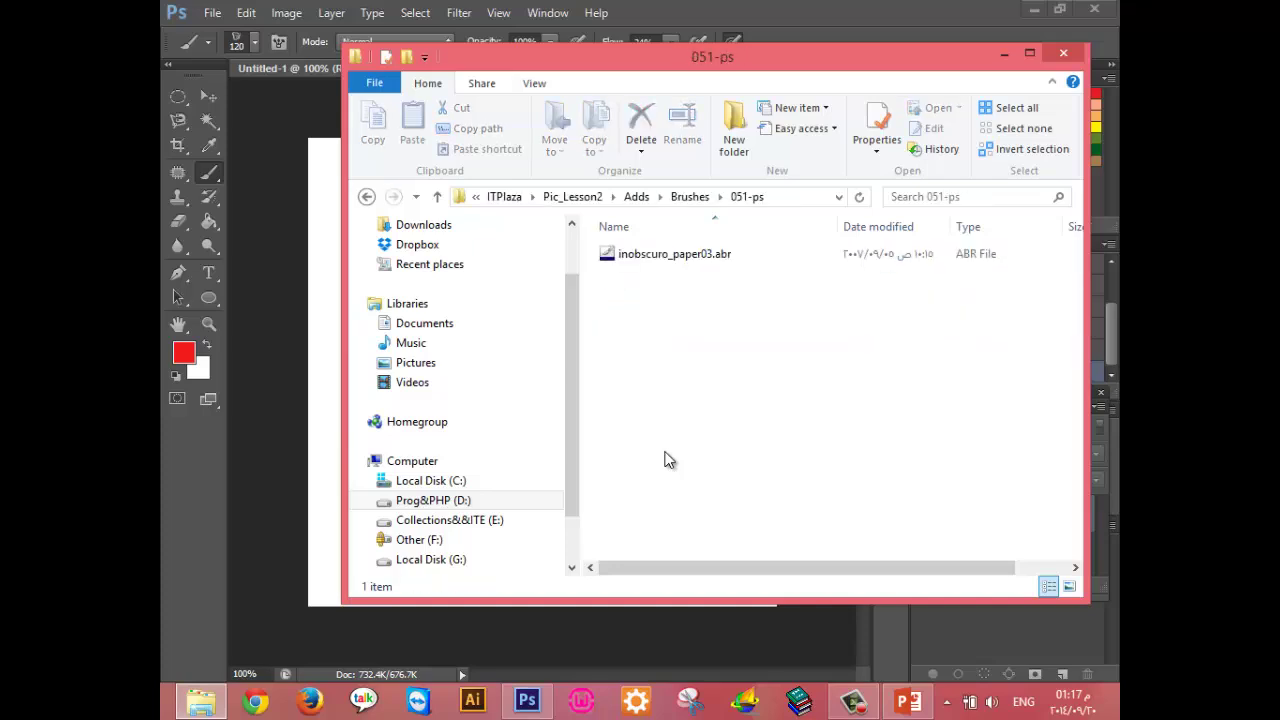
pyautogui.moveTo(714, 226)
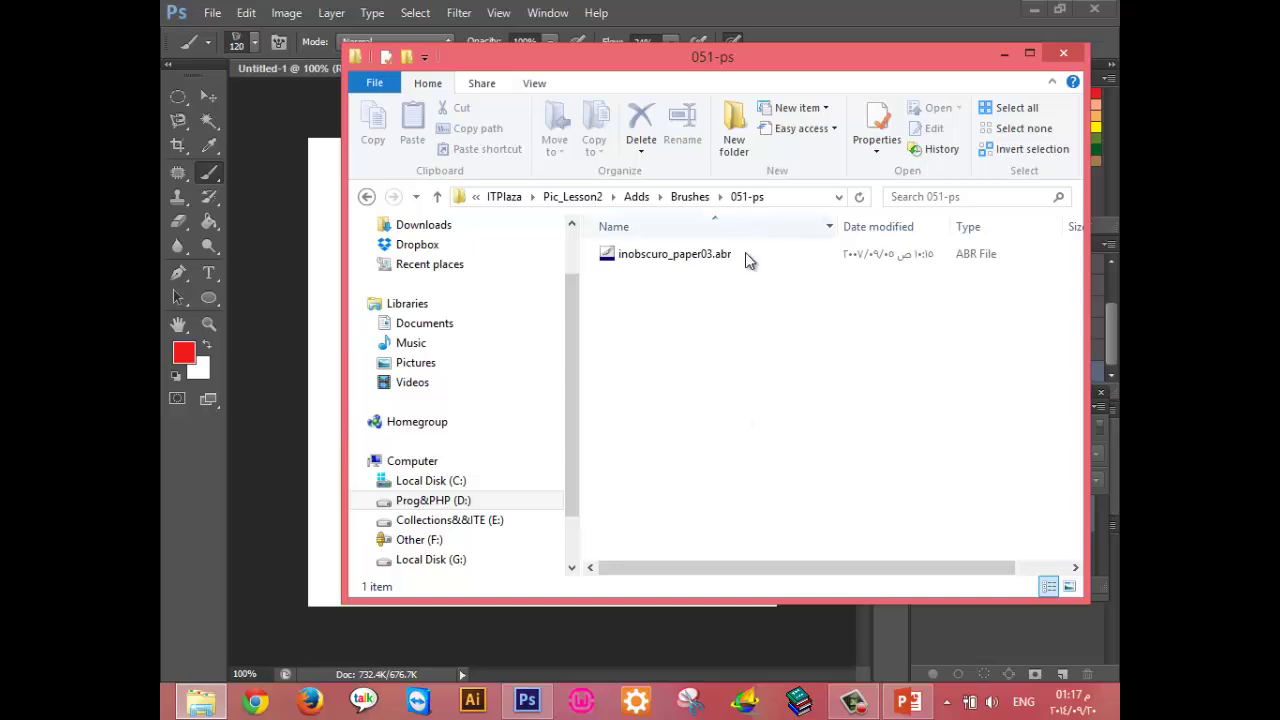
pyautogui.click(790, 196)
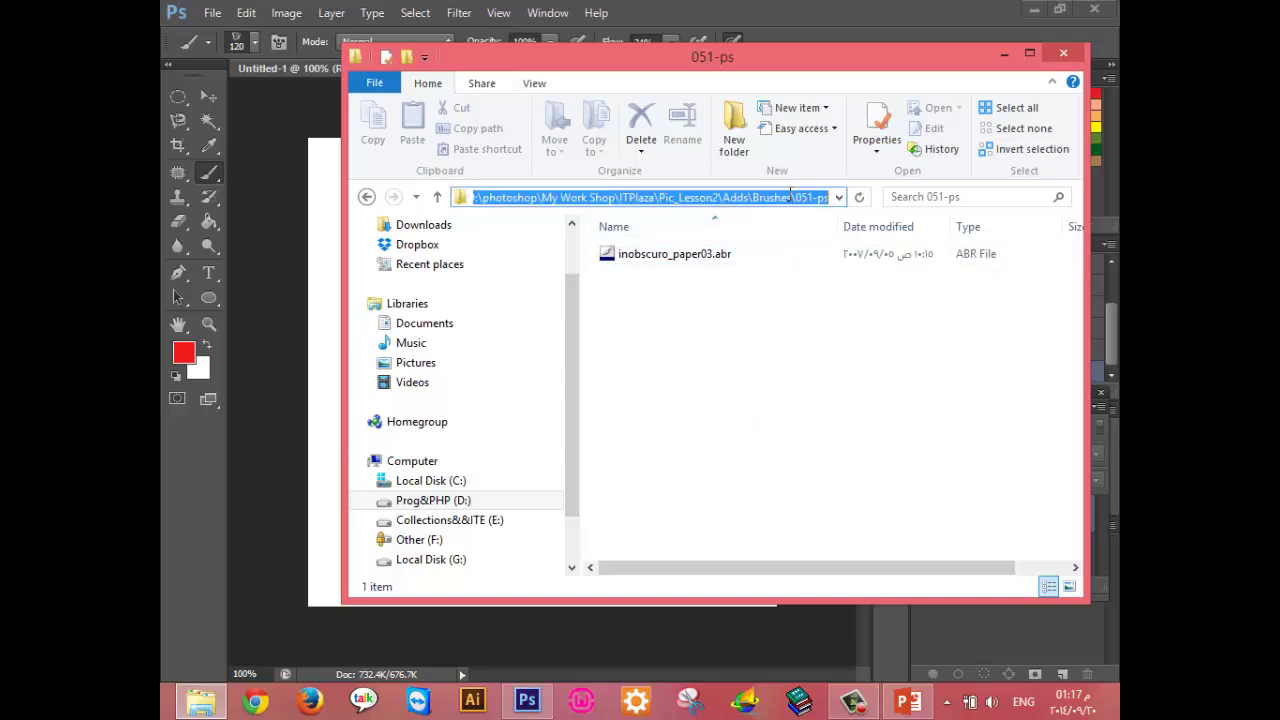
pyautogui.click(258, 124)
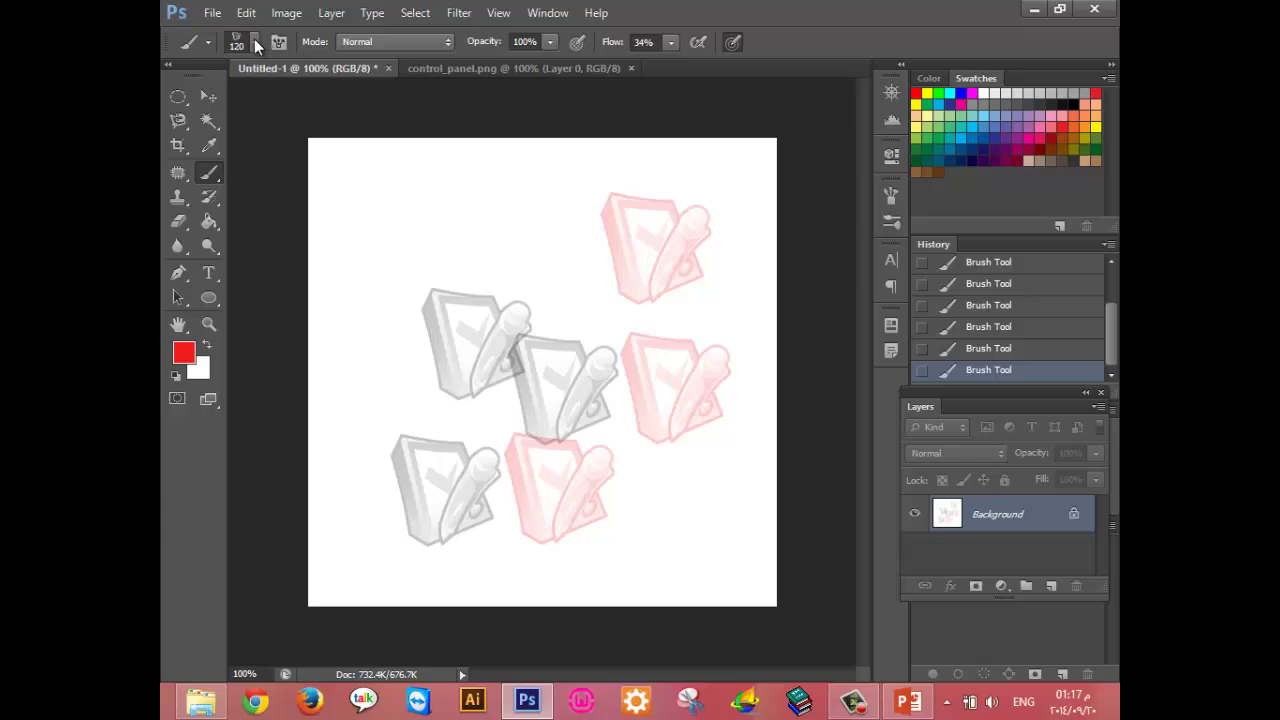
# Start replacing brushes from the Brush Preset menu, cancel saving, and reopen the library list.
pyautogui.click(254, 42)
pyautogui.click(401, 75)
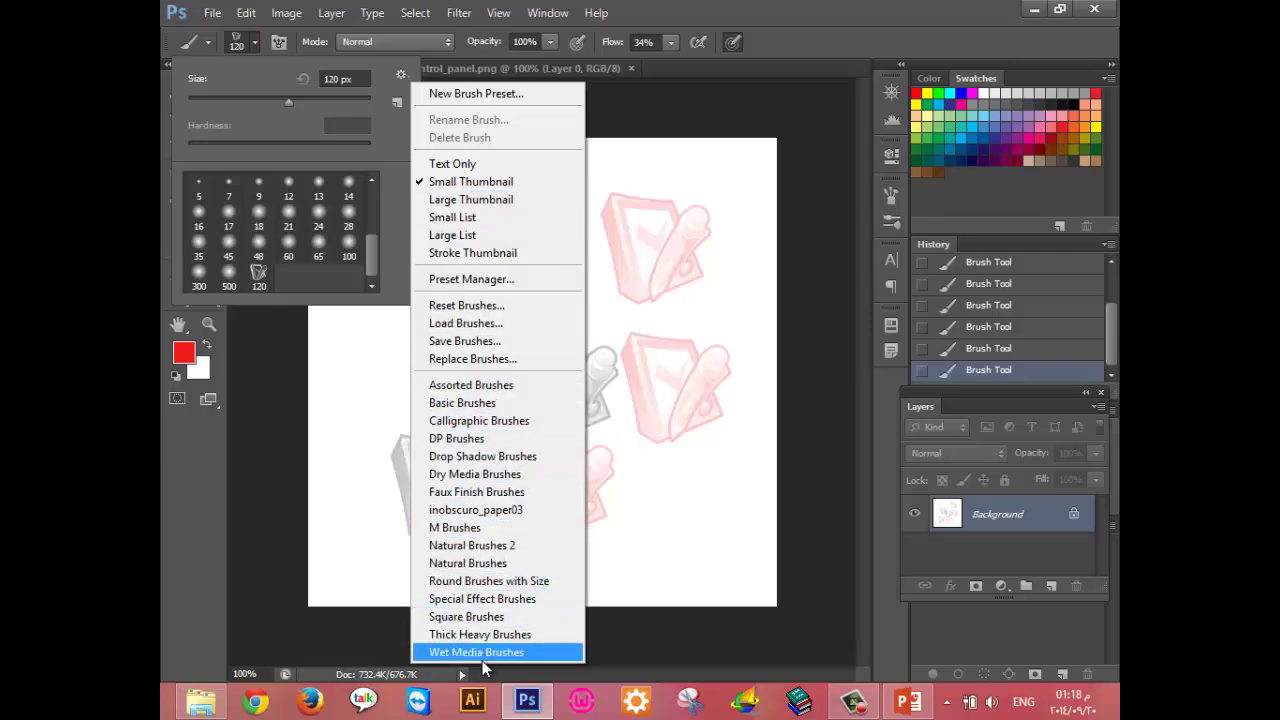
pyautogui.click(476, 494)
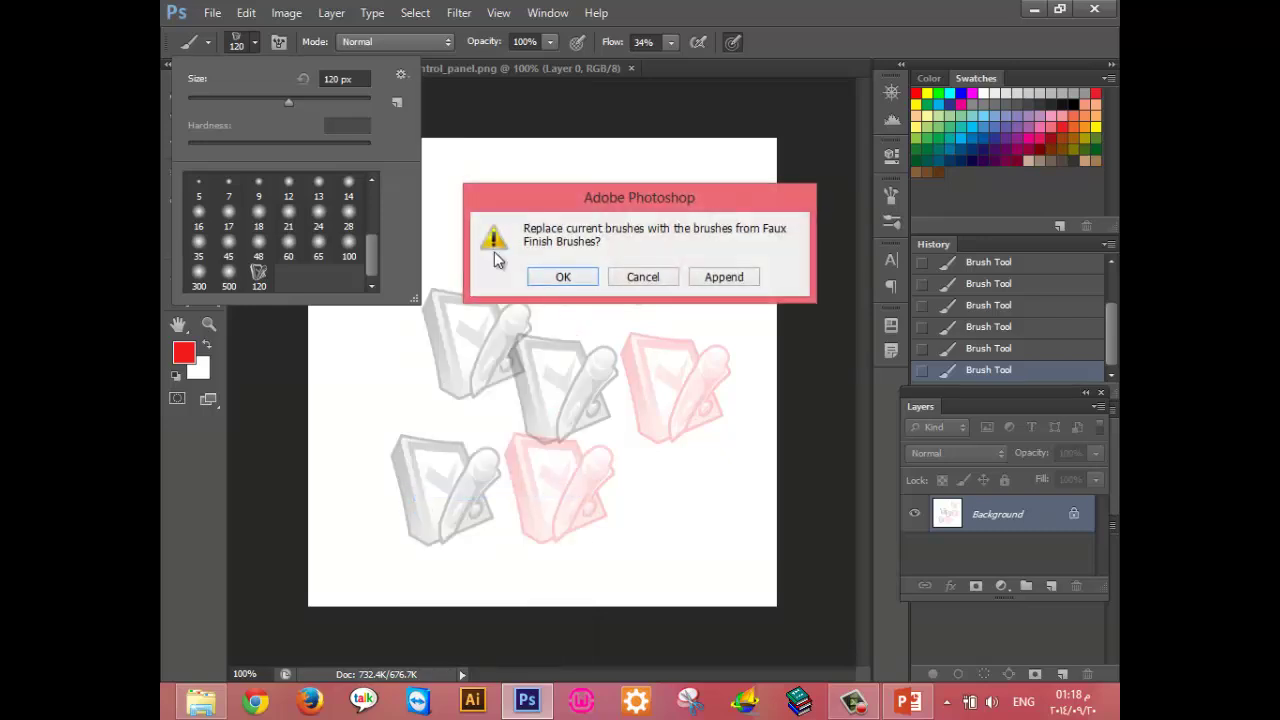
pyautogui.click(564, 276)
pyautogui.click(563, 276)
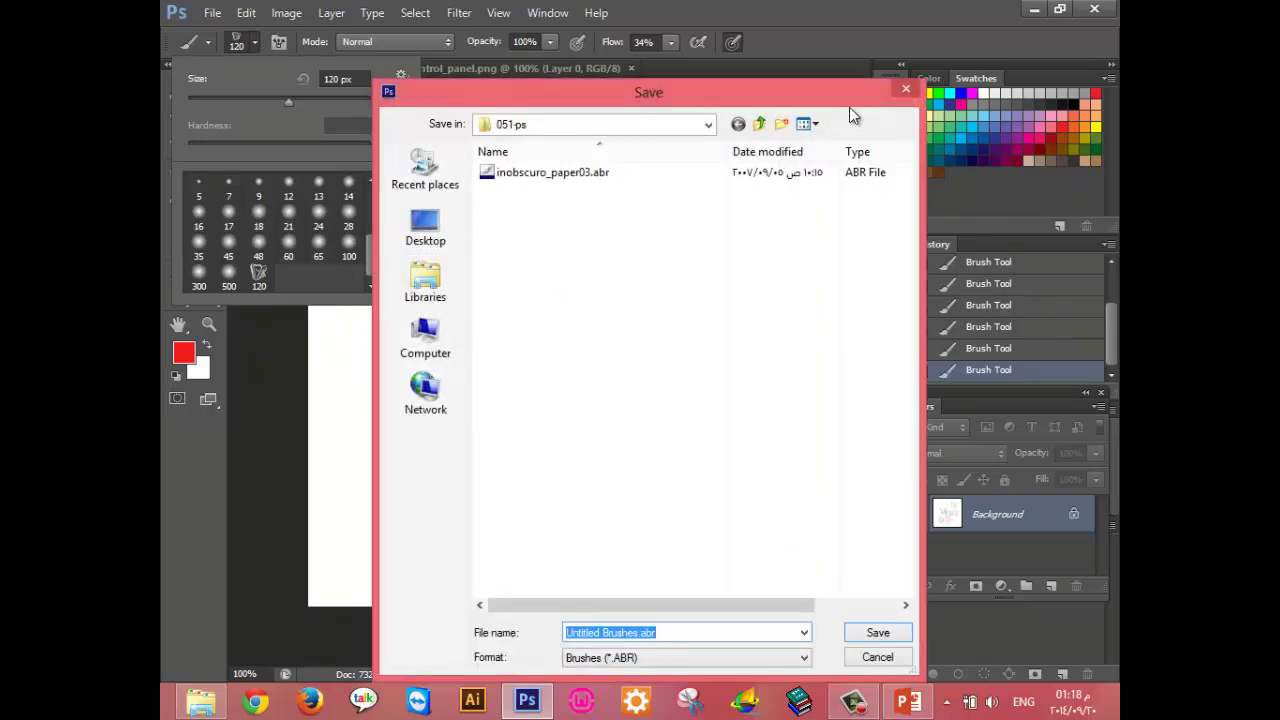
pyautogui.click(905, 89)
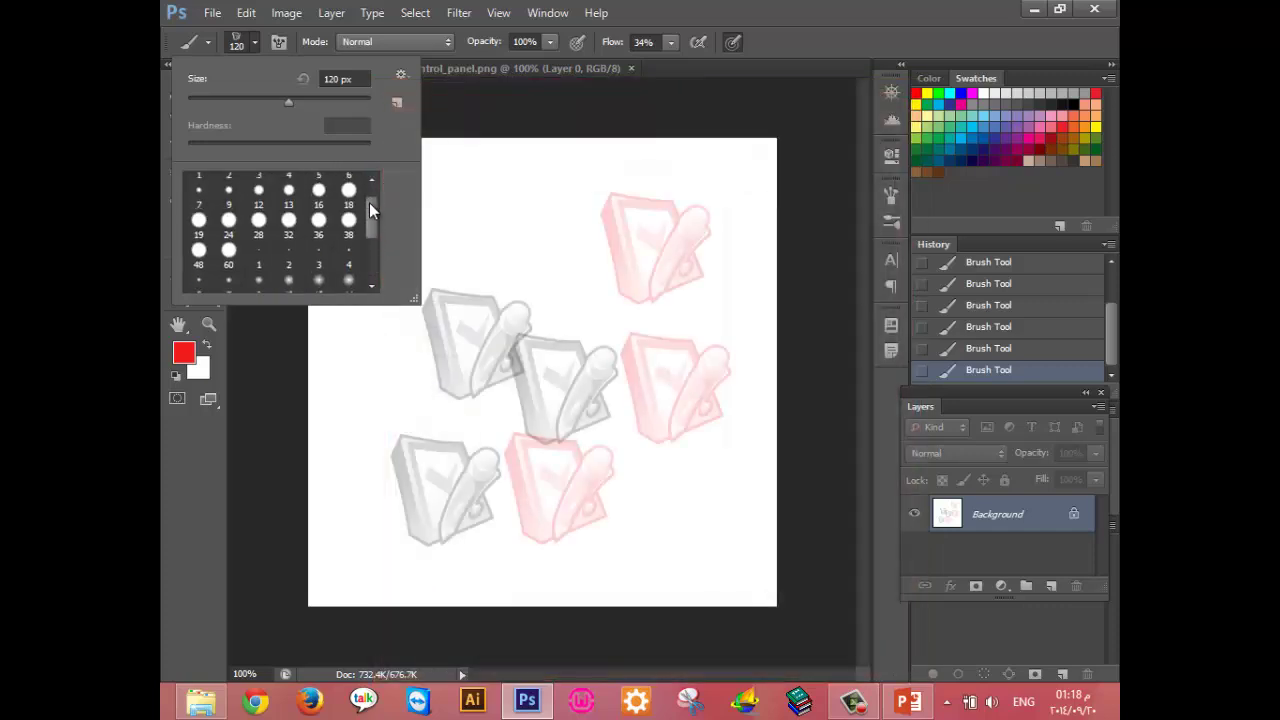
pyautogui.click(393, 104)
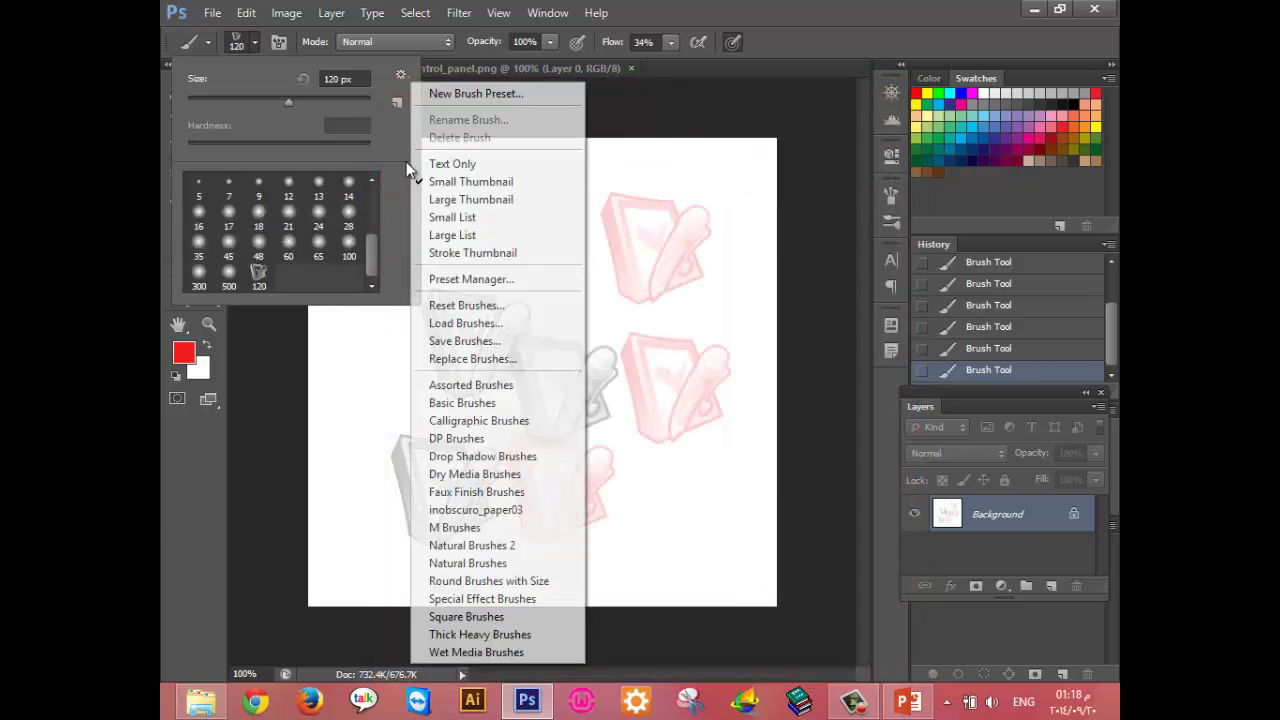
# Append the Faux Finish brushes and stamp two textured patches with the 110 px brush.
pyautogui.click(540, 490)
pyautogui.click(715, 277)
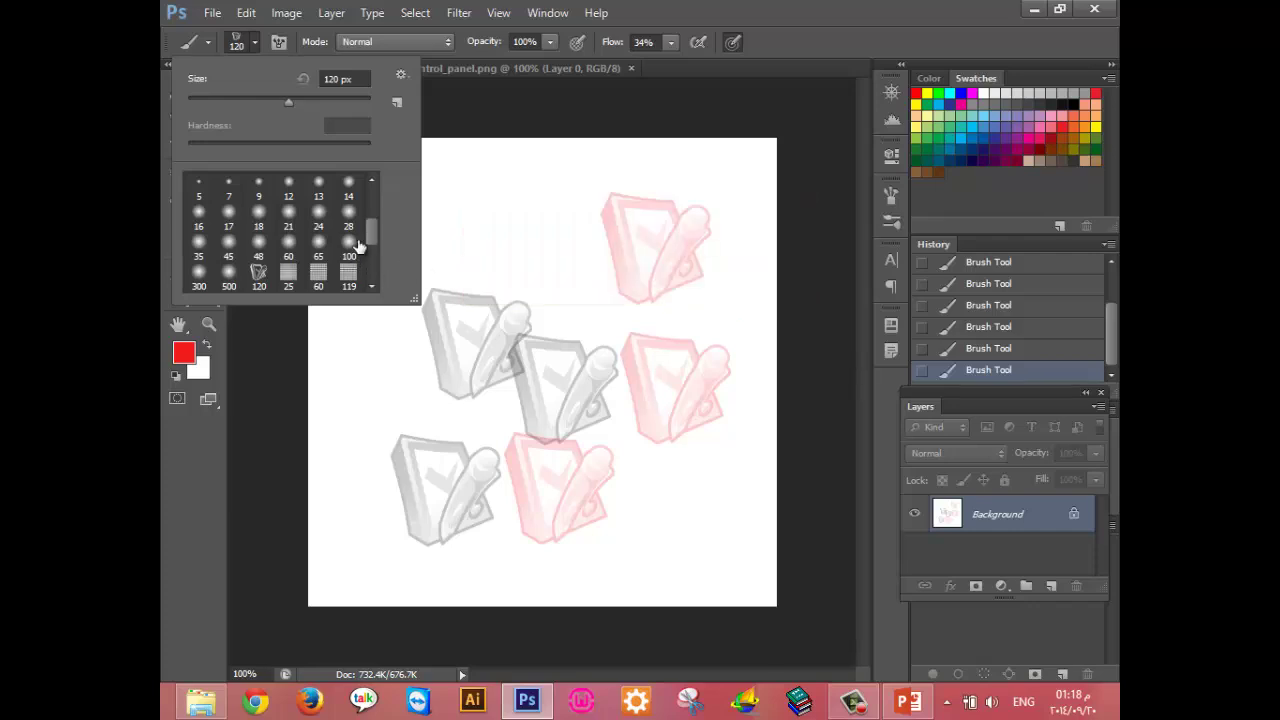
pyautogui.click(318, 212)
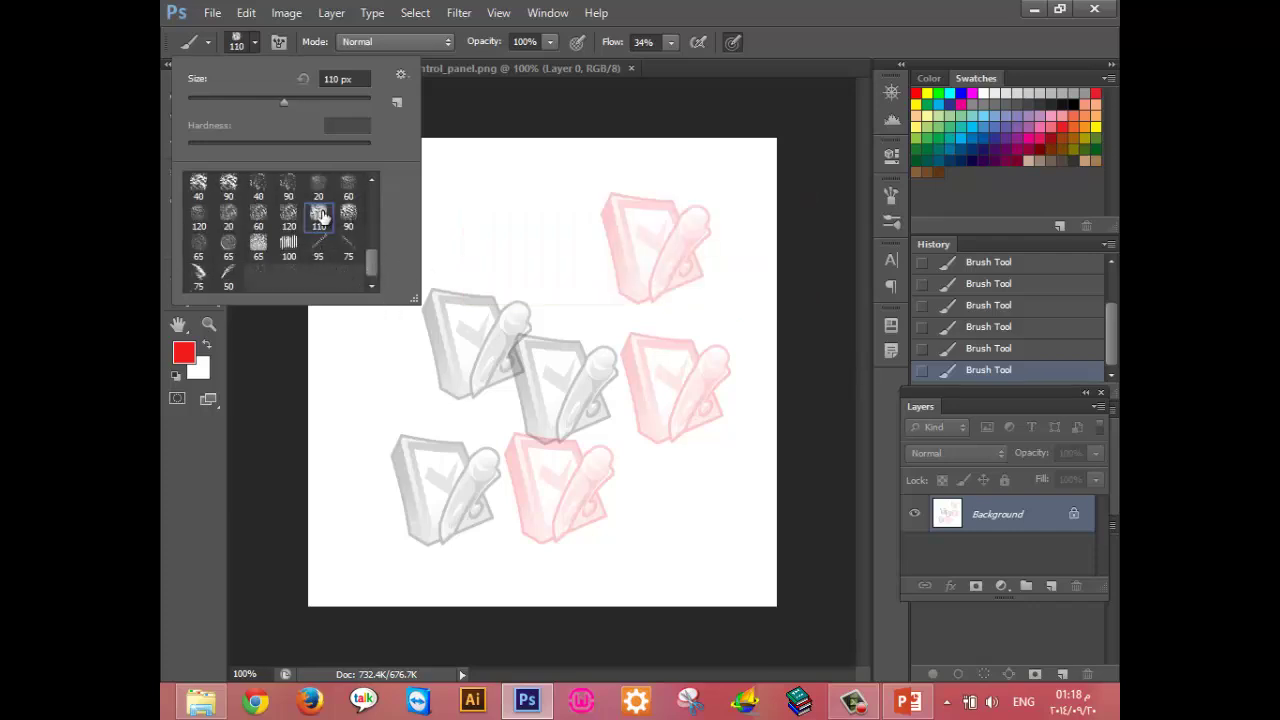
pyautogui.click(524, 214)
pyautogui.click(374, 234)
# Paint two rows of striped marks with the 100 px brush.
pyautogui.click(255, 42)
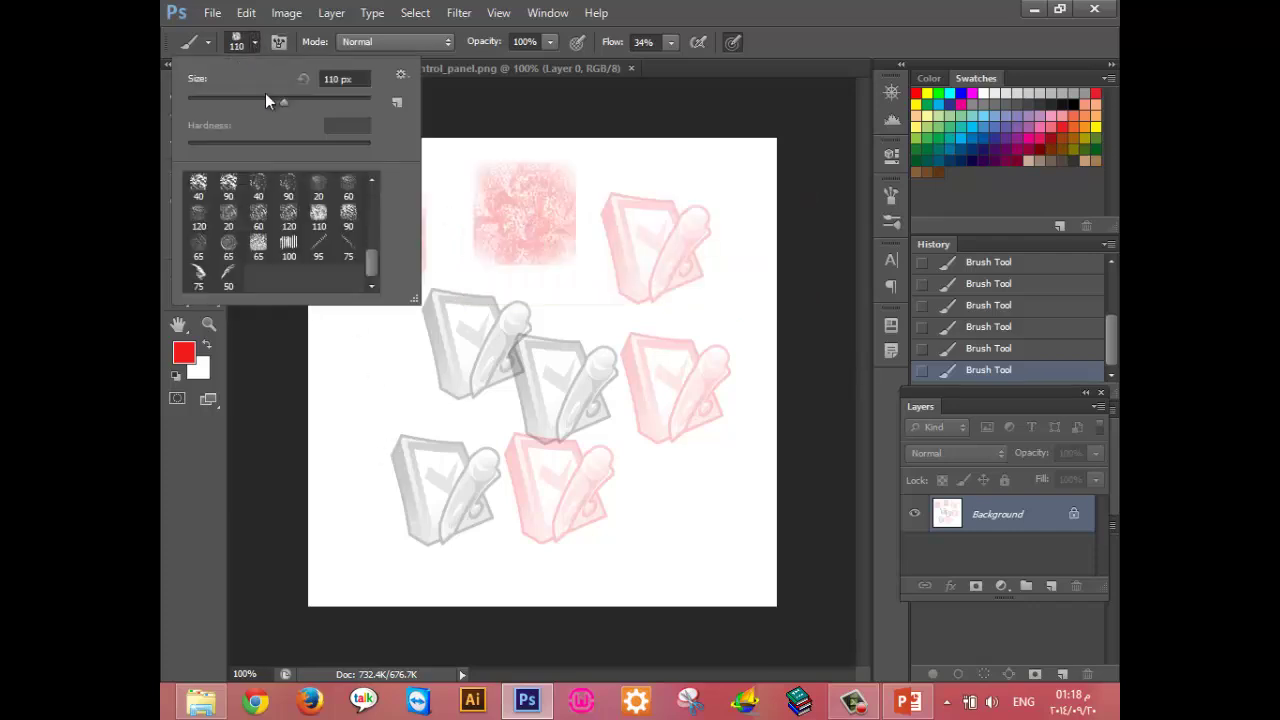
pyautogui.click(289, 246)
pyautogui.click(380, 421)
pyautogui.click(377, 364)
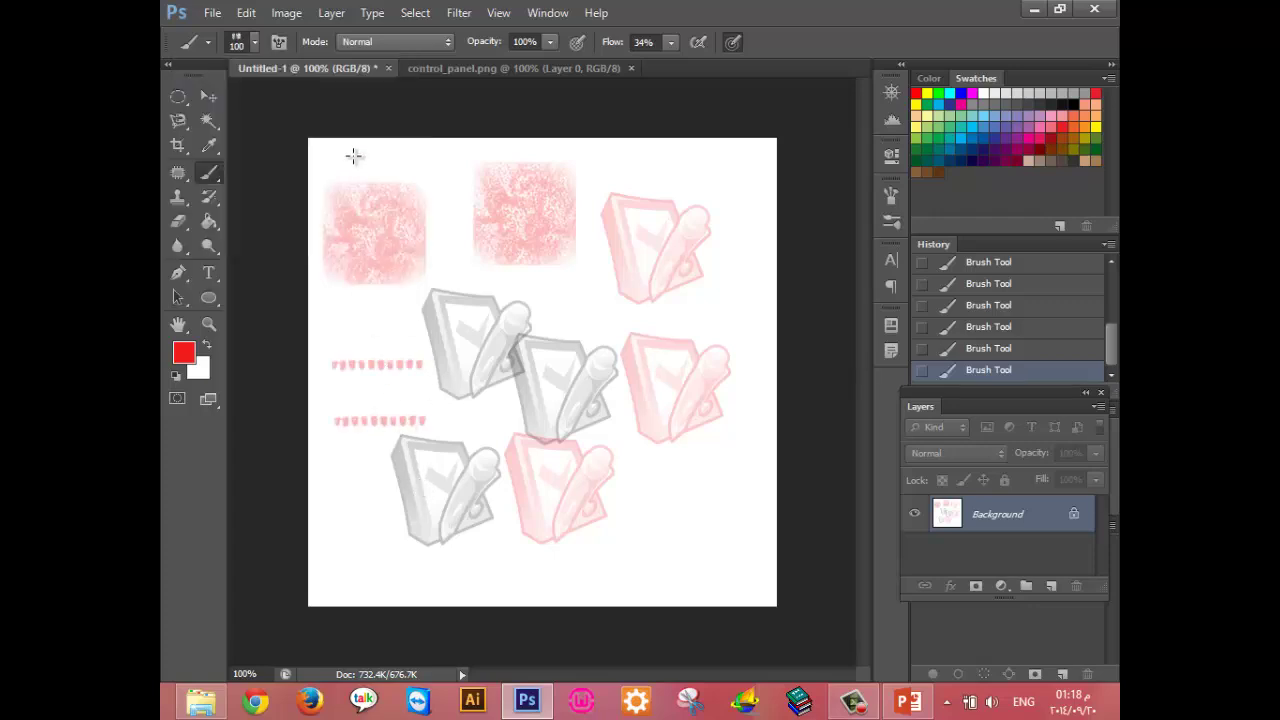
# Stamp a 25 px test dab, then a 700 px pink stamp and undo it.
pyautogui.click(255, 42)
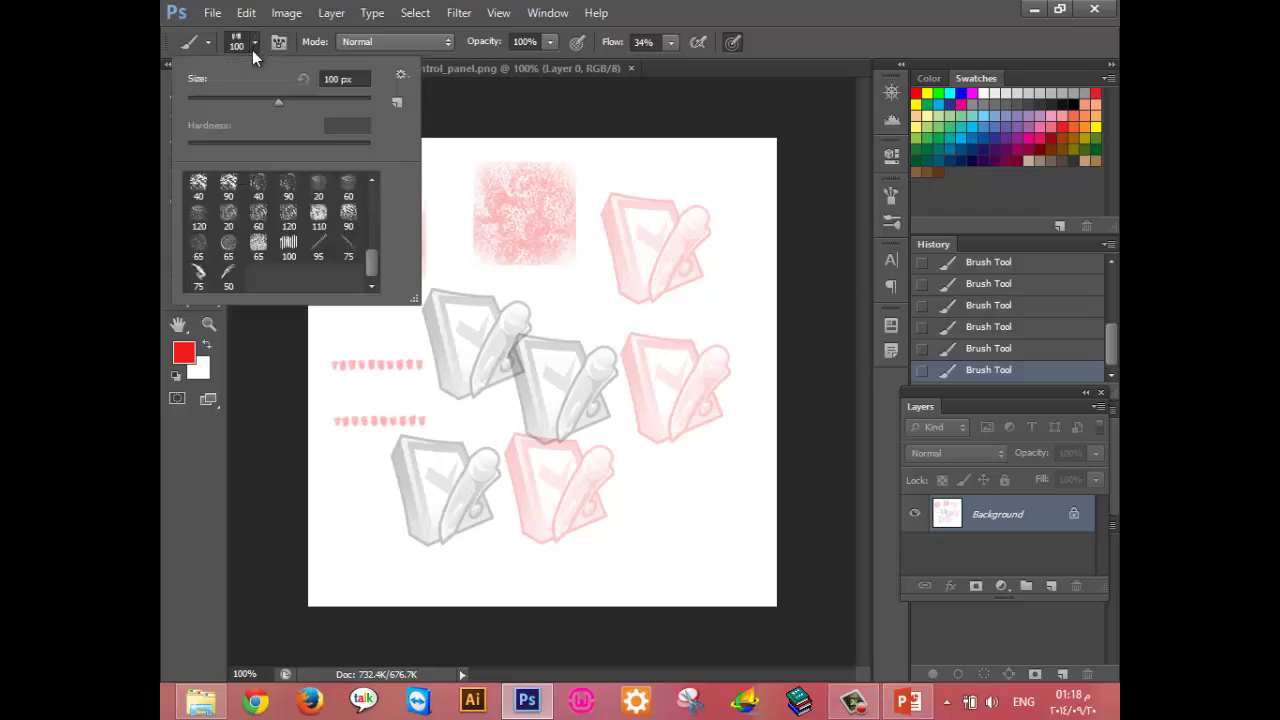
pyautogui.scroll(1, 262, 262)
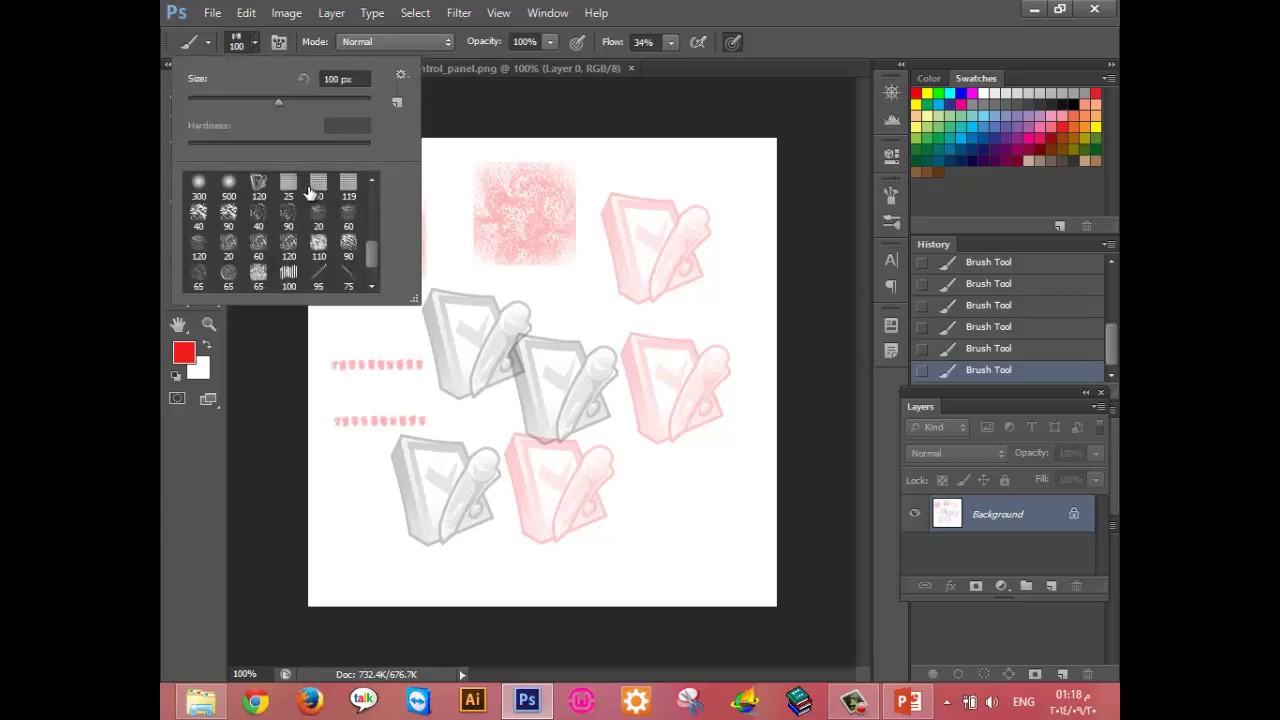
pyautogui.click(288, 184)
pyautogui.click(664, 178)
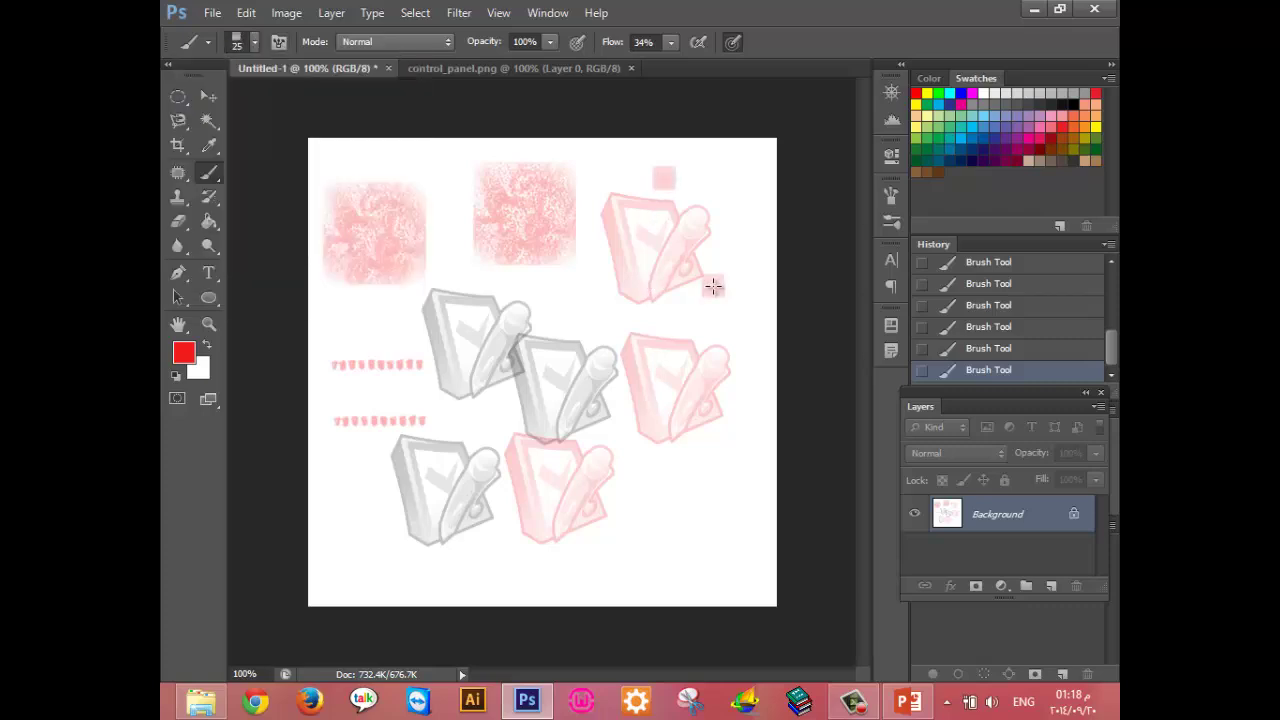
pyautogui.press('.')
pyautogui.click(612, 333)
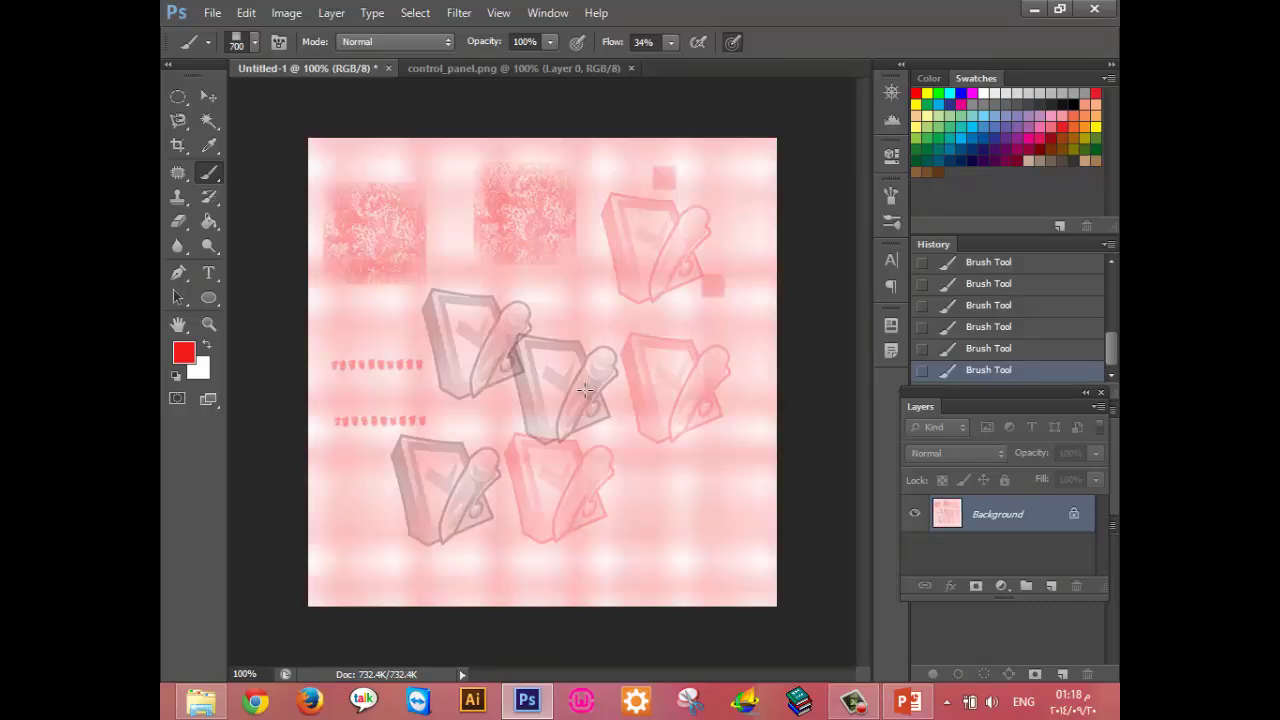
pyautogui.hotkey('ctrl', 'z')
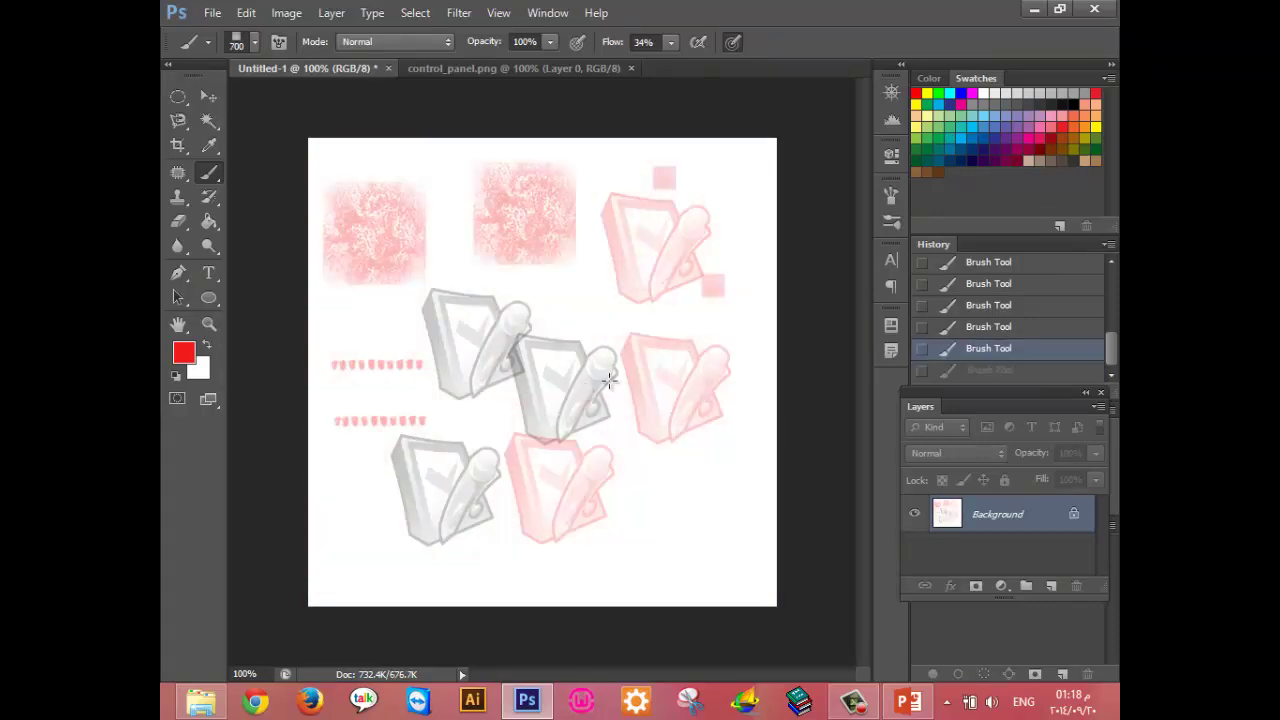
# Stamp three smaller pink square dabs, then step back through the recent stamps with Ctrl+Alt+Z.
pyautogui.press('[')
pyautogui.press('[')
pyautogui.press('[')
pyautogui.click(641, 507)
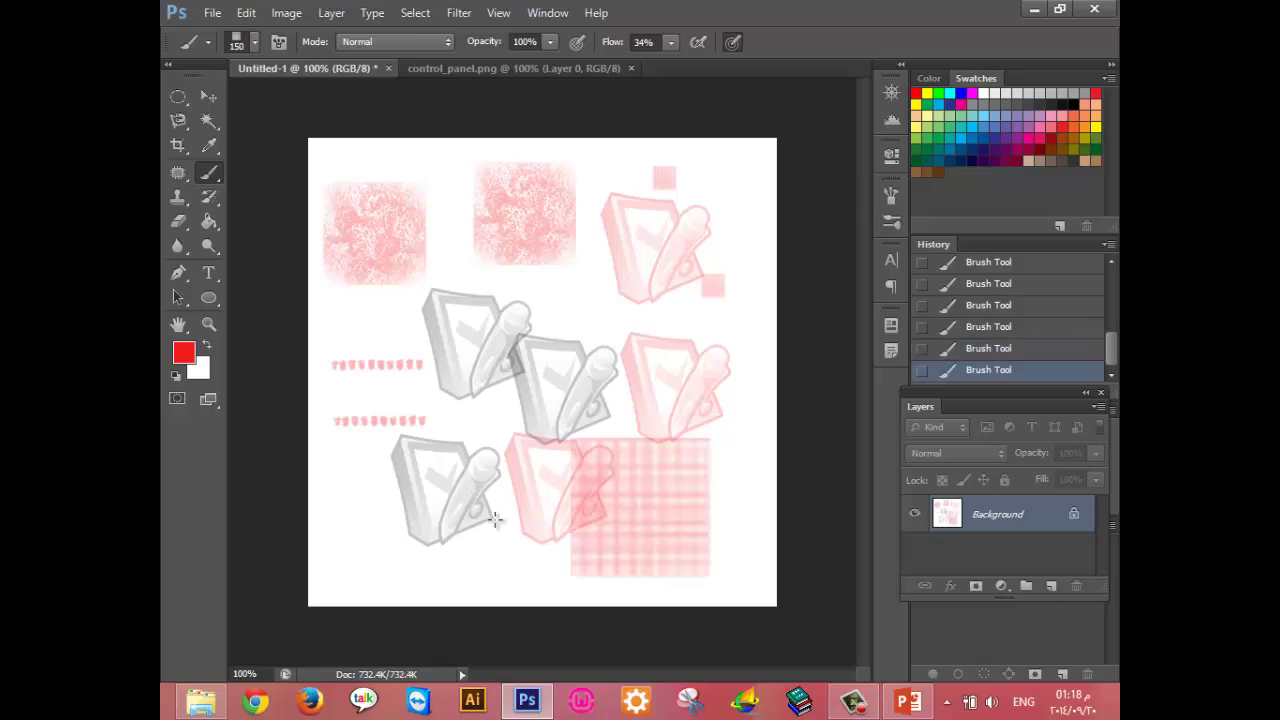
pyautogui.click(495, 519)
pyautogui.click(447, 291)
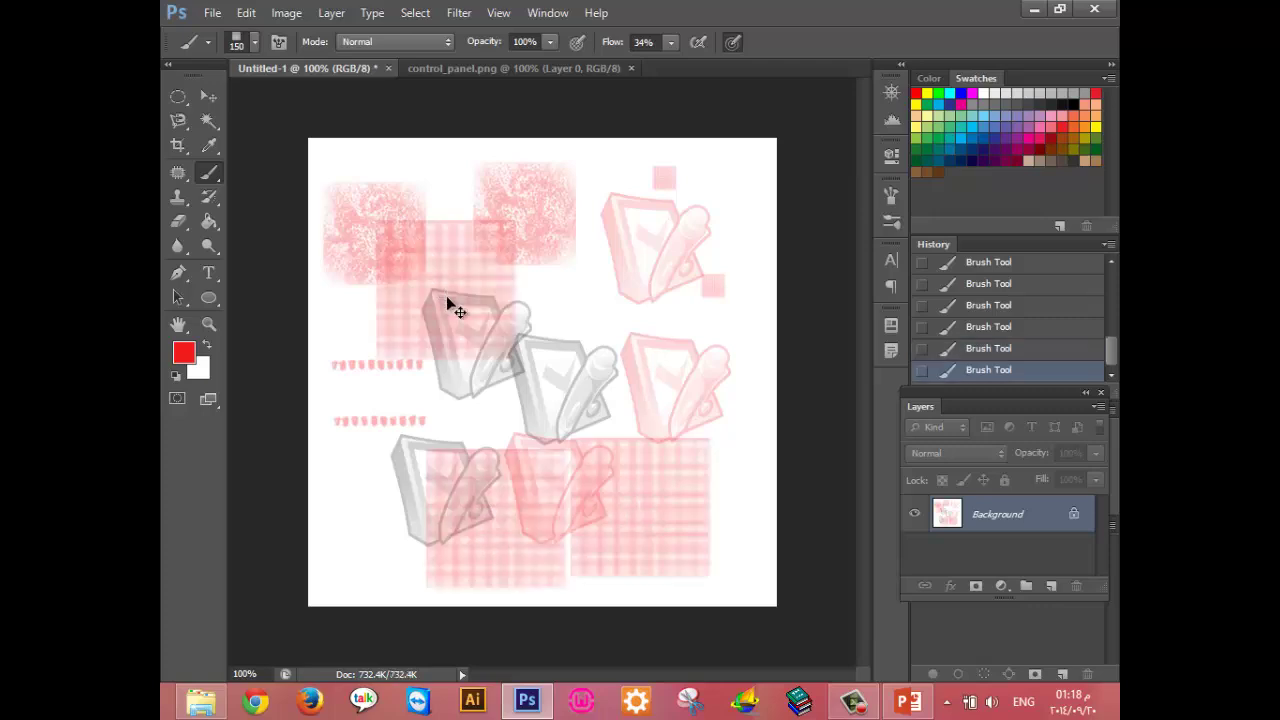
pyautogui.hotkey('ctrl', 'alt', 'z')
pyautogui.hotkey('ctrl', 'alt', 'z')
pyautogui.hotkey('ctrl', 'alt', 'z')
pyautogui.hotkey('ctrl', 'alt', 'z')
pyautogui.hotkey('ctrl', 'alt', 'z')
pyautogui.hotkey('ctrl', 'alt', 'z')
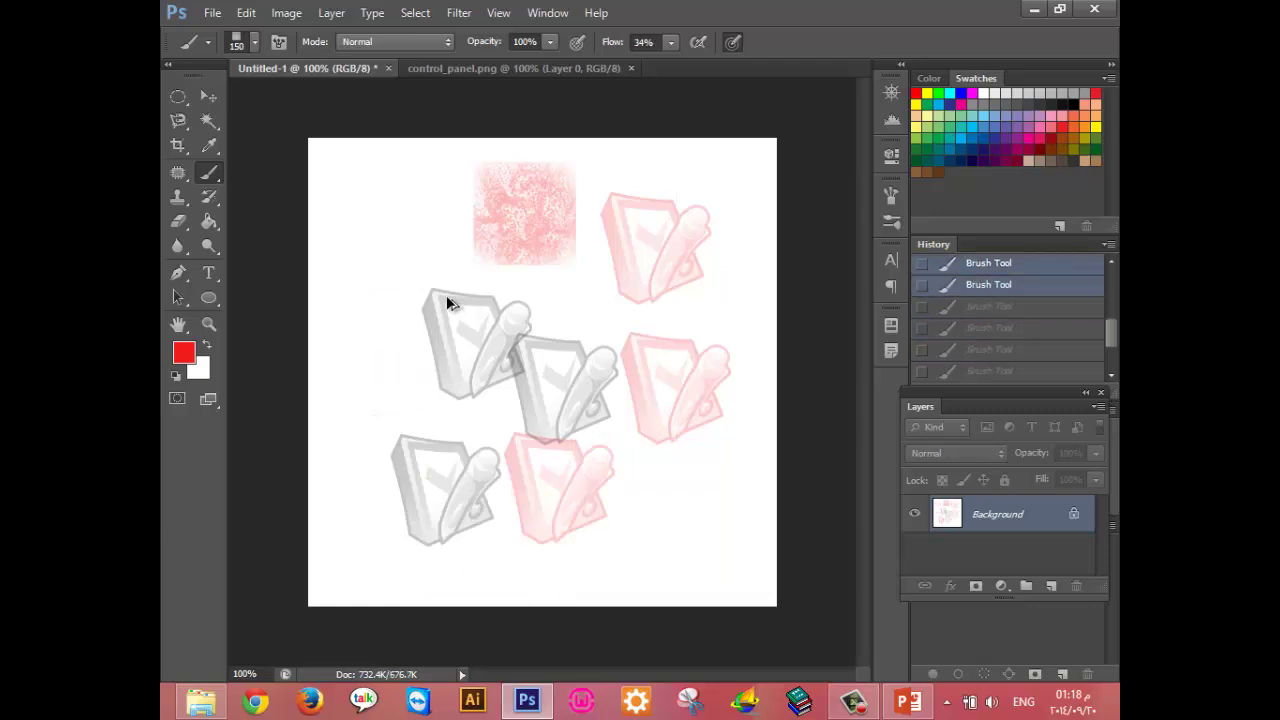
pyautogui.hotkey('ctrl', 'alt', 'z')
pyautogui.hotkey('ctrl', 'alt', 'z')
pyautogui.hotkey('ctrl', 'alt', 'z')
pyautogui.hotkey('ctrl', 'alt', 'z')
pyautogui.hotkey('ctrl', 'alt', 'z')
pyautogui.hotkey('ctrl', 'alt', 'z')
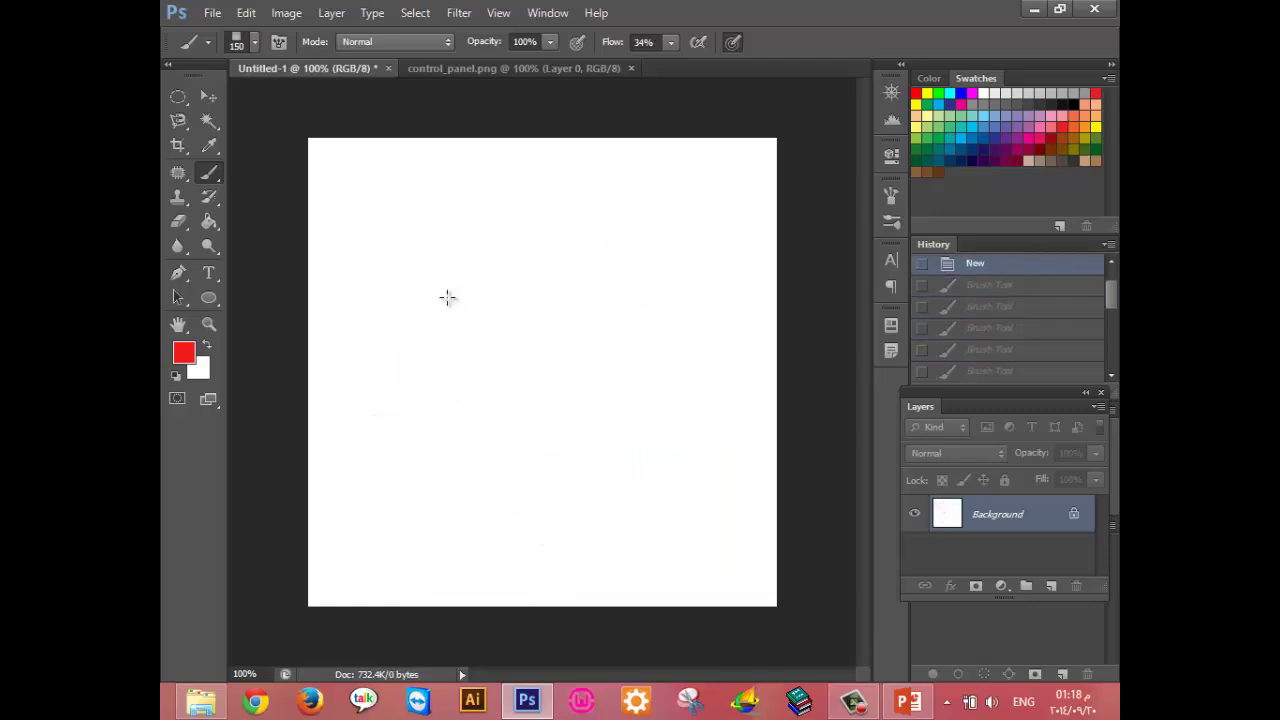
# Load inobscuro_paper03.abr brushes, pick the 668 px paper brush, and undo a test stamp.
pyautogui.click(254, 43)
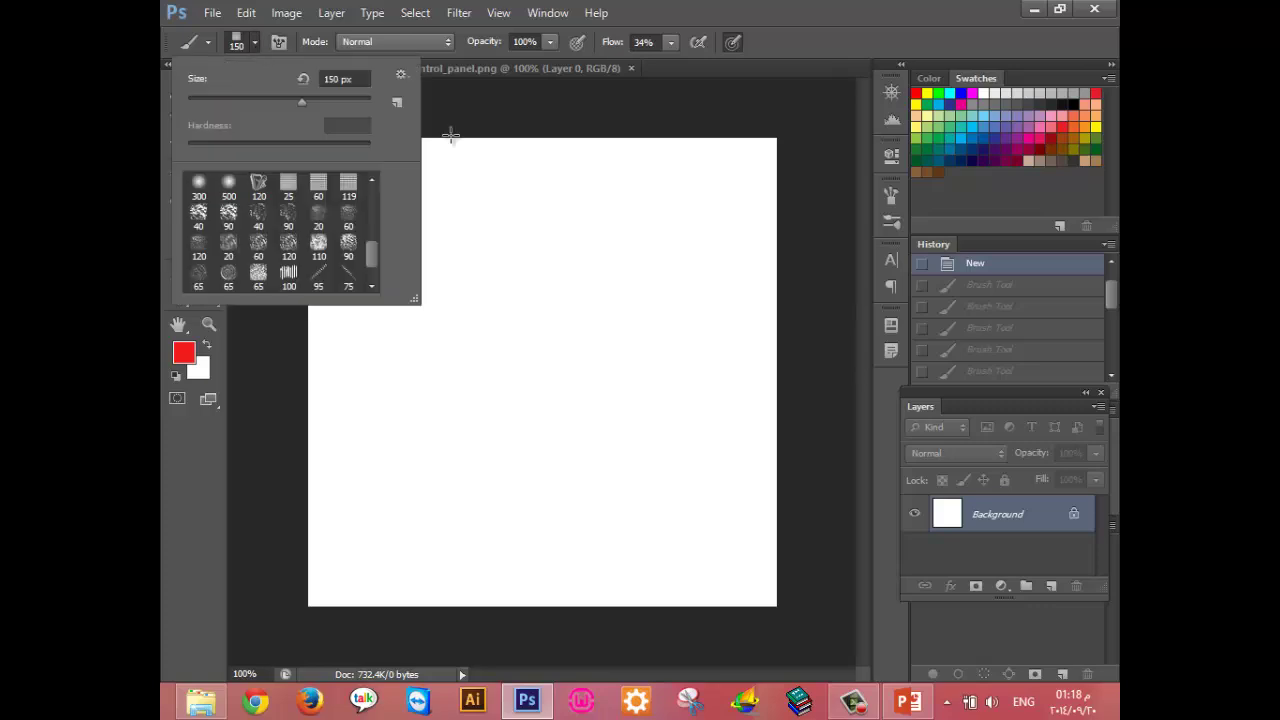
pyautogui.click(405, 77)
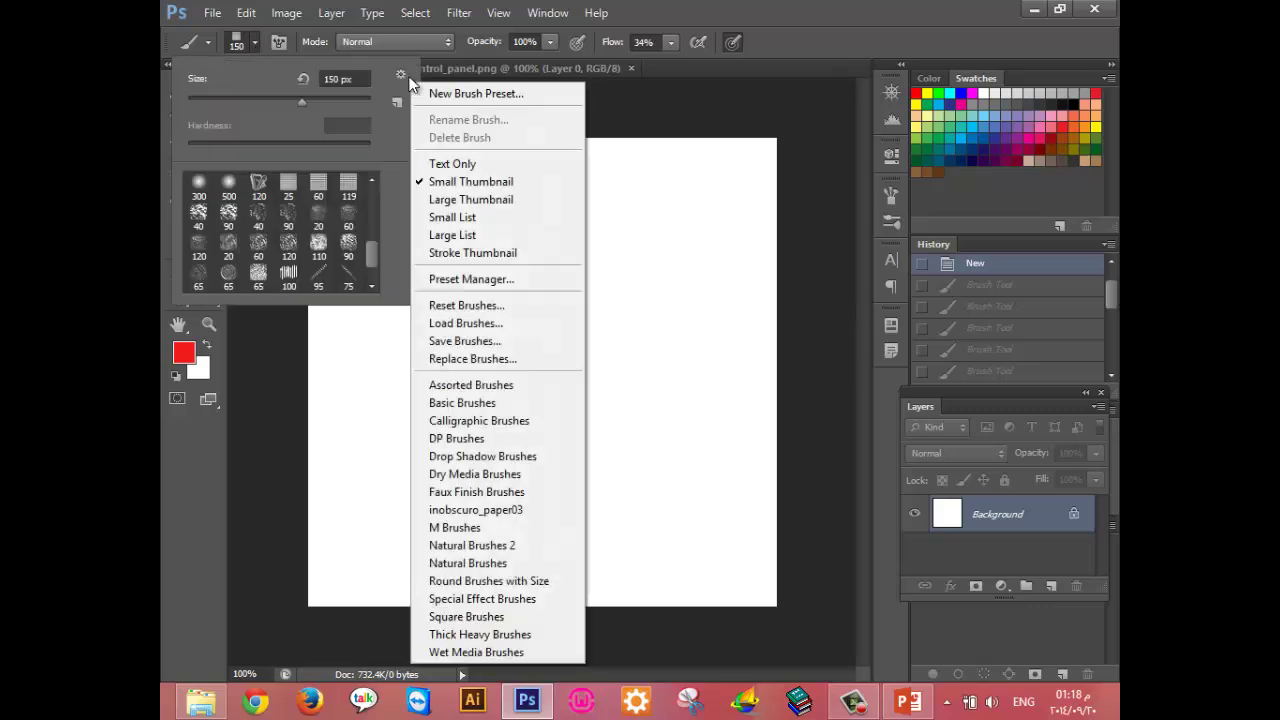
pyautogui.click(514, 330)
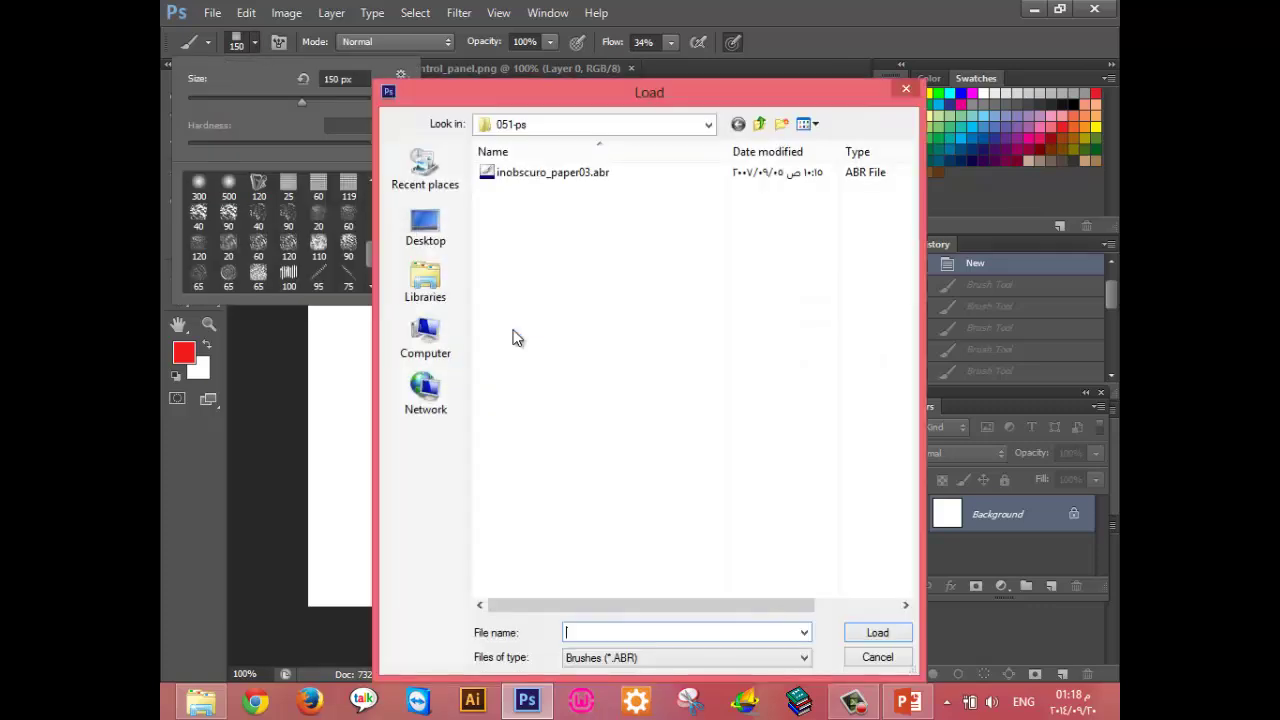
pyautogui.doubleClick(592, 174)
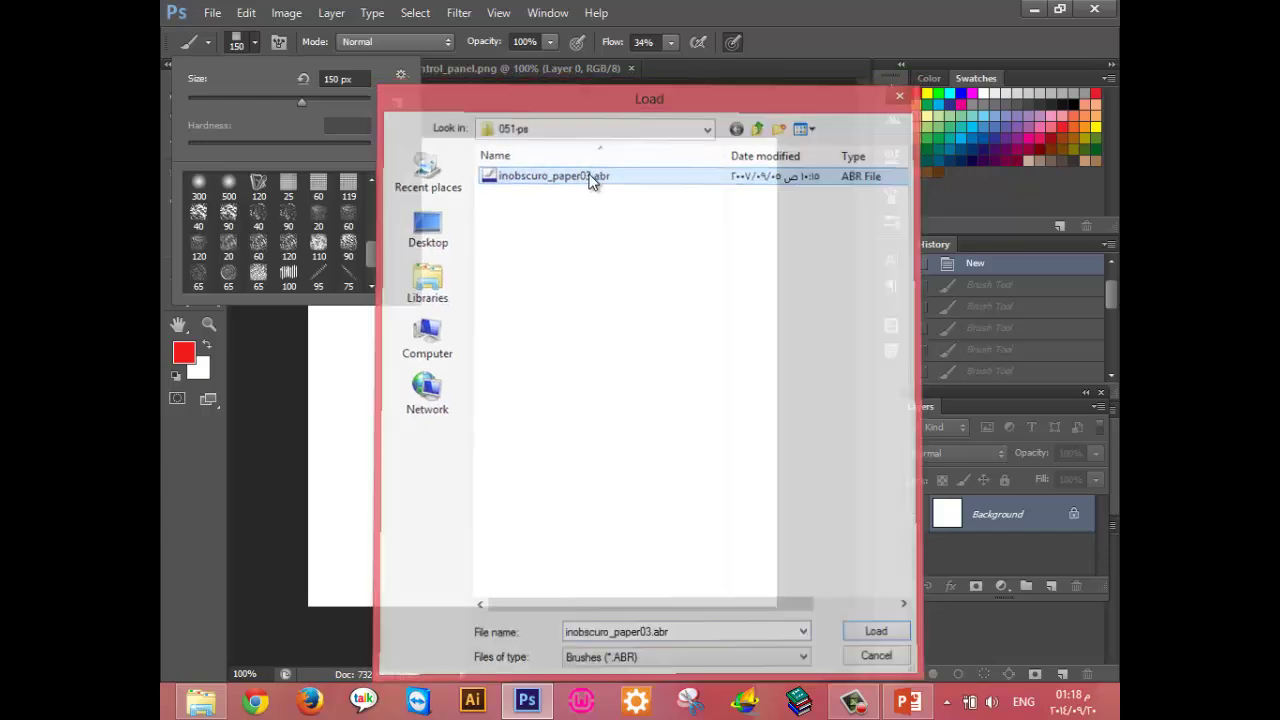
pyautogui.moveTo(374, 238); pyautogui.dragTo(371, 287)
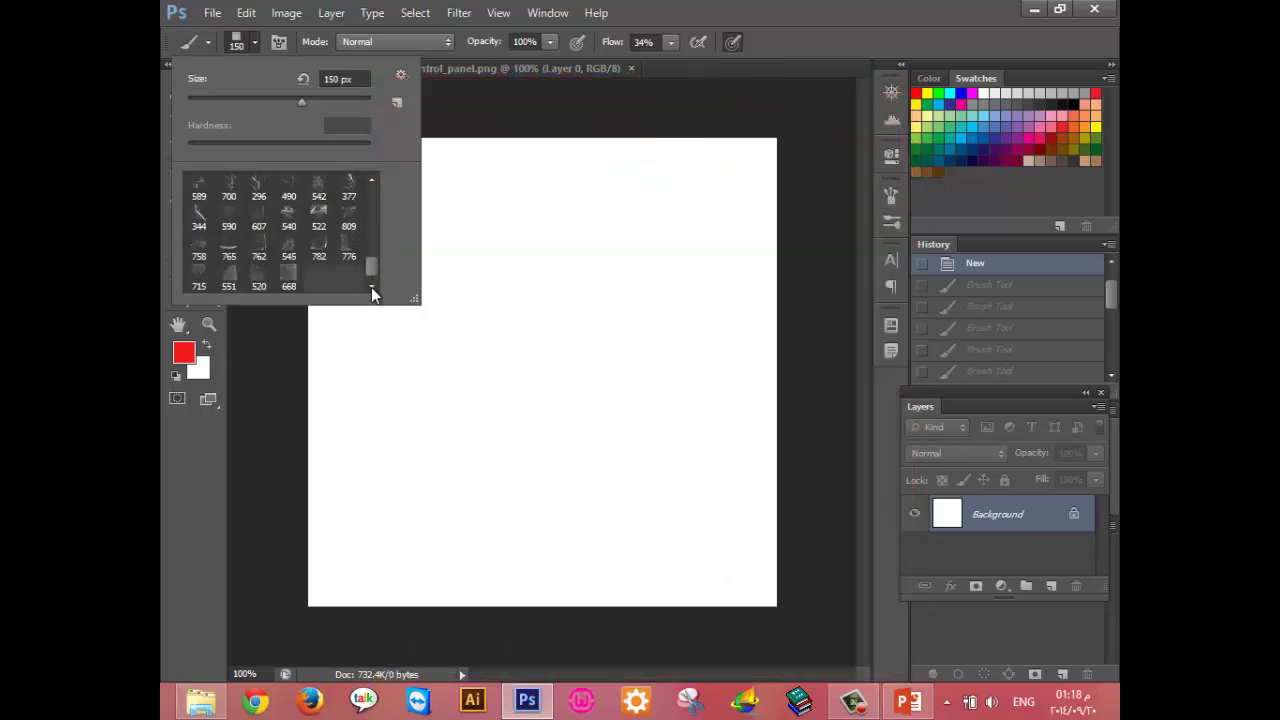
pyautogui.click(289, 276)
pyautogui.click(559, 314)
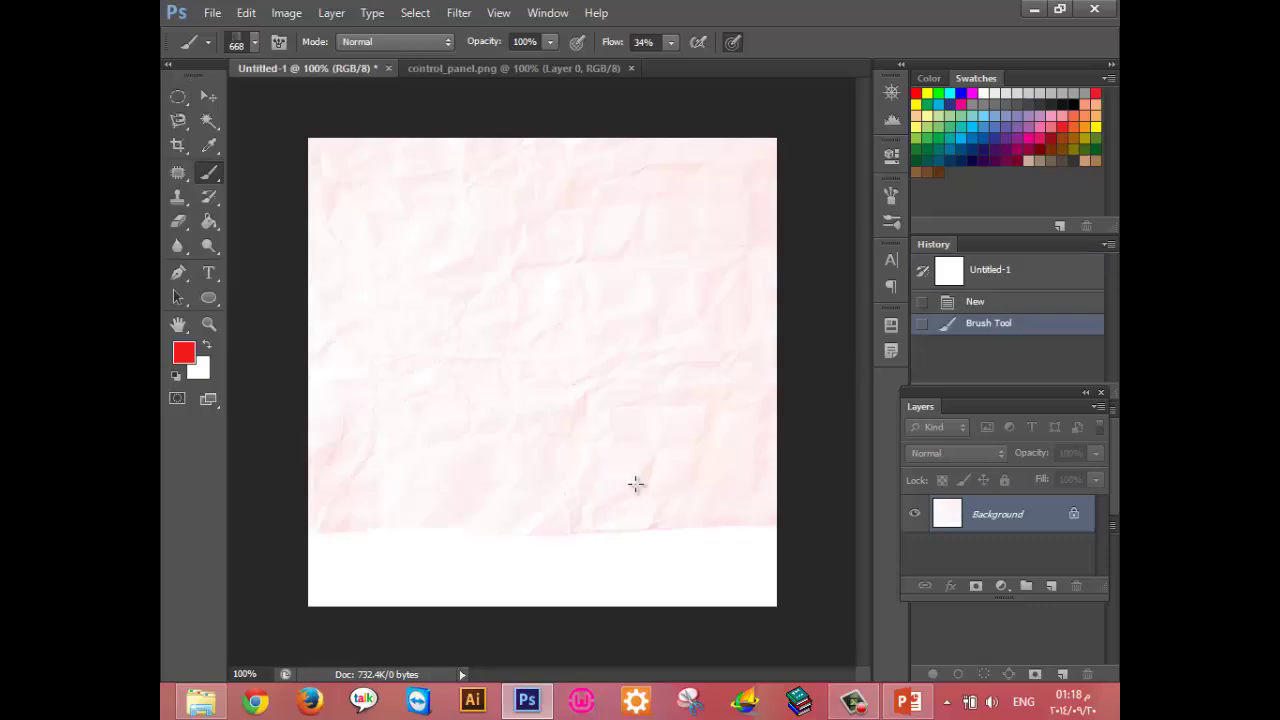
pyautogui.hotkey('ctrl', 'z')
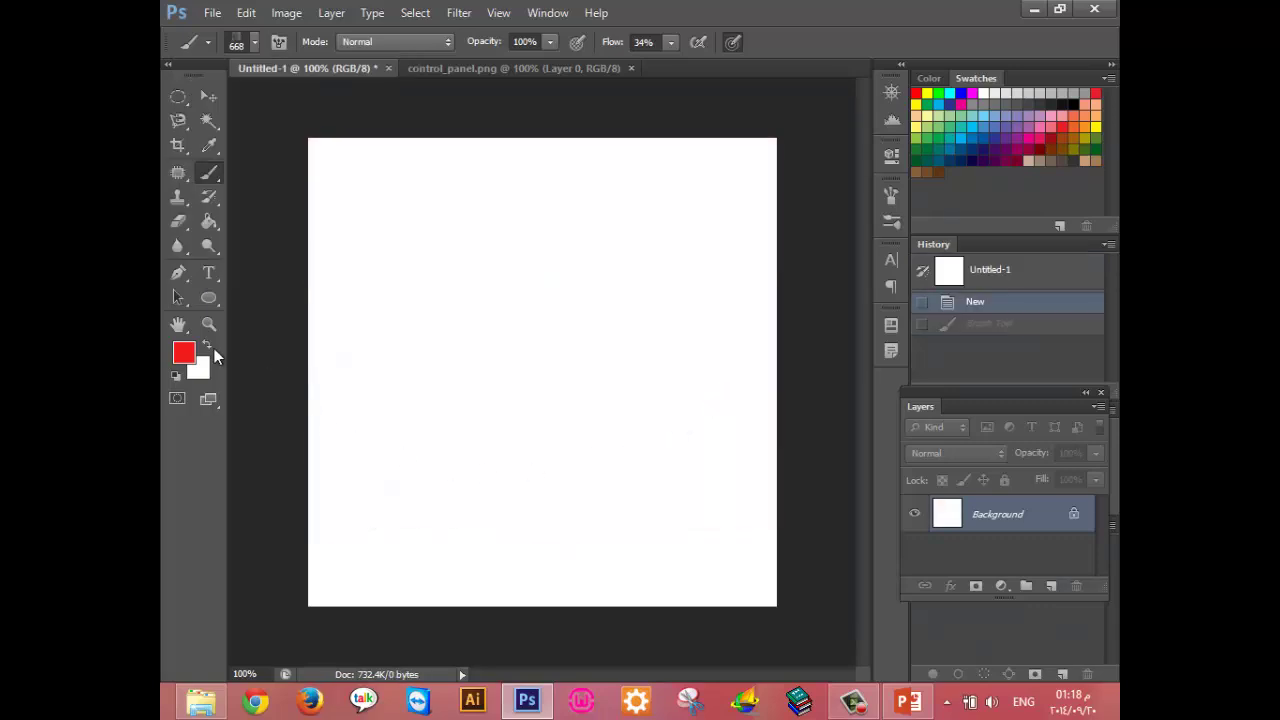
# Set the foreground to black and stamp the 668 px crumpled-paper texture across the canvas.
pyautogui.click(186, 352)
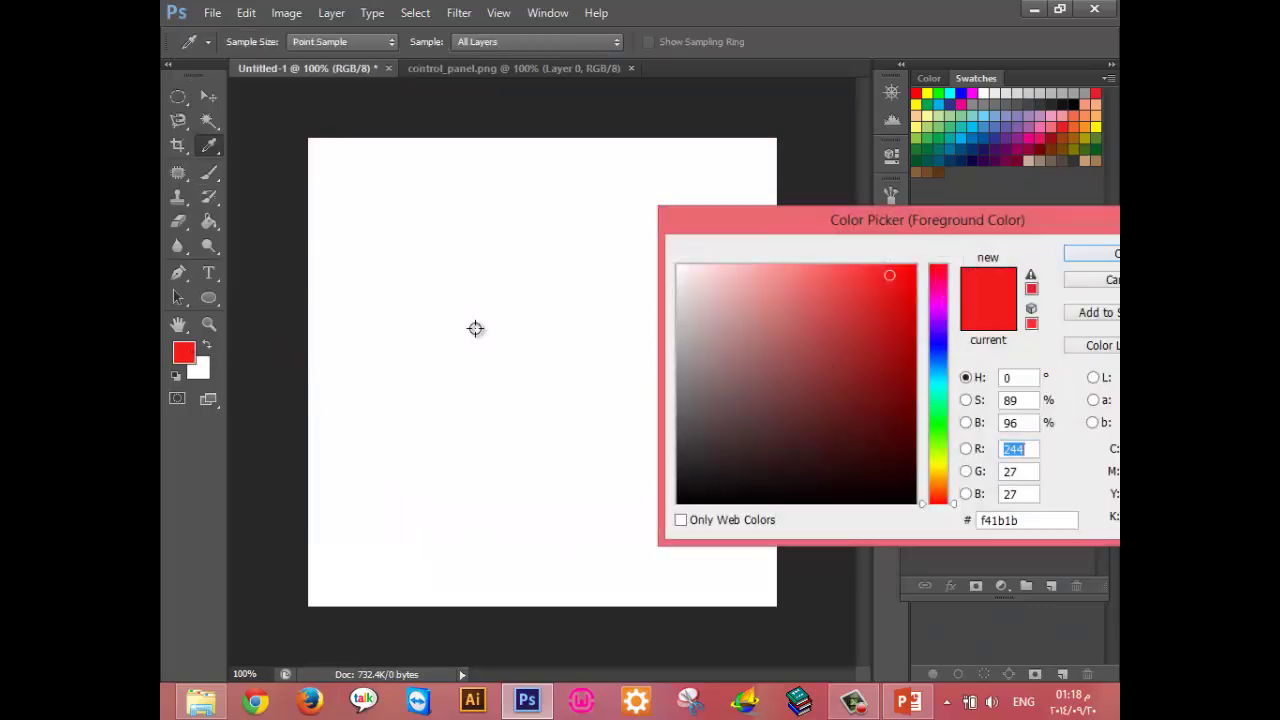
pyautogui.click(1092, 254)
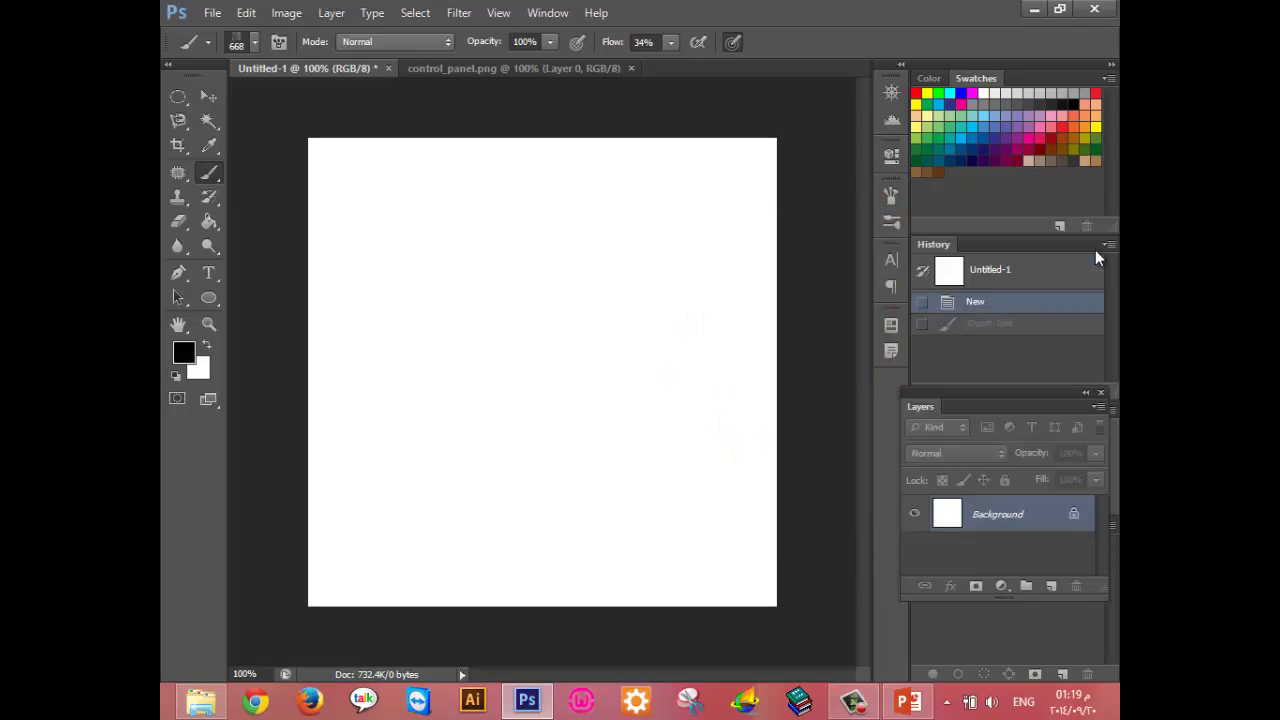
pyautogui.click(589, 354)
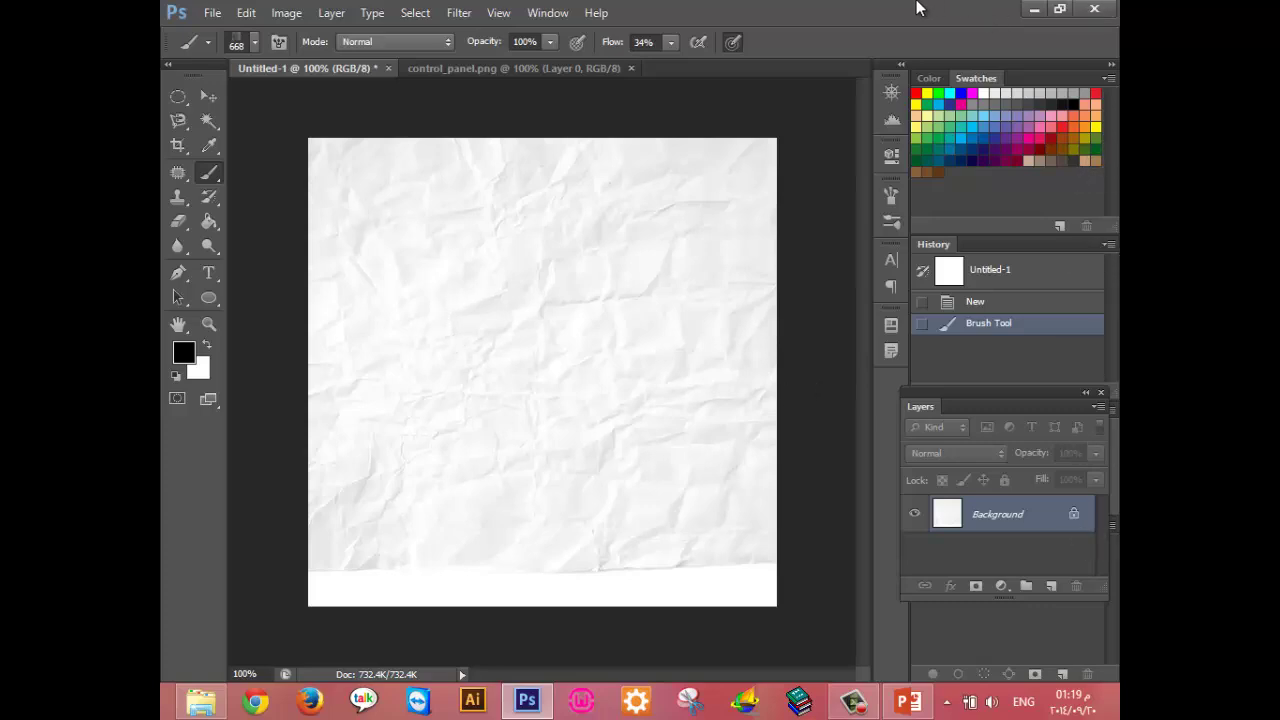
pyautogui.click(254, 44)
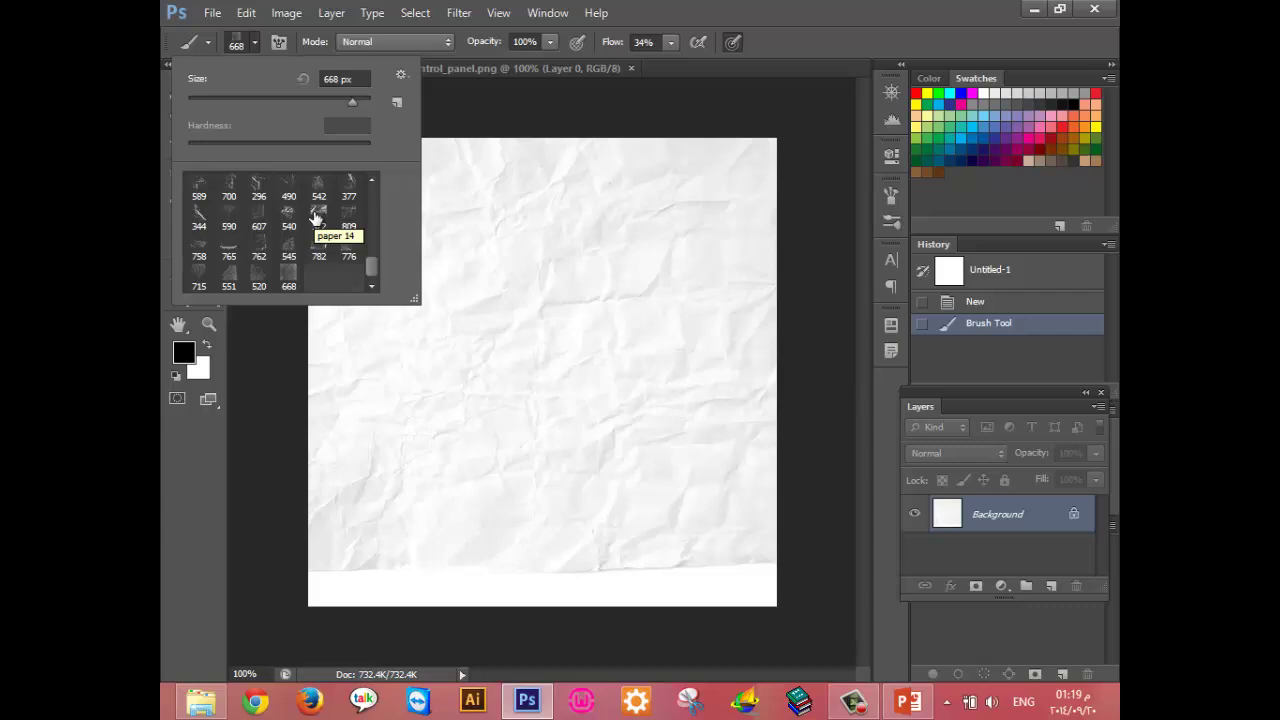
pyautogui.click(401, 76)
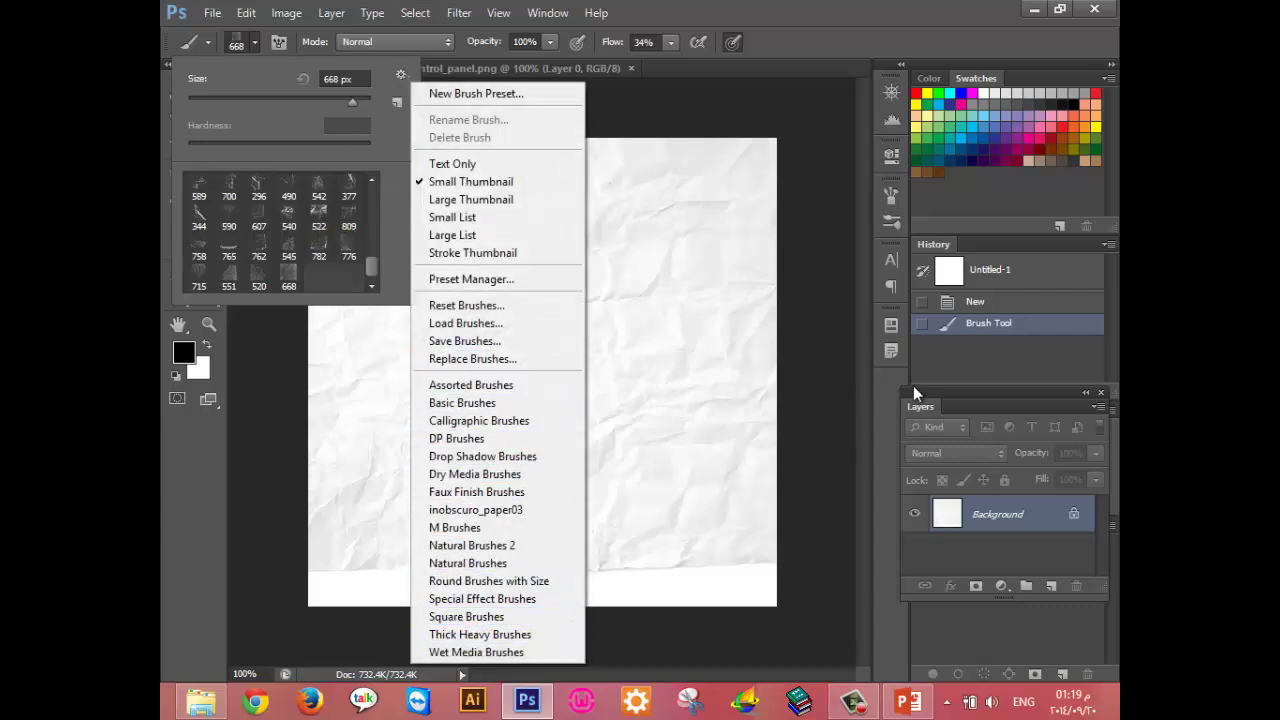
pyautogui.click(837, 387)
# Copy inobscuro_paper03.abr and browse to C:\Program Files\Adobe\Adobe Photoshop CS6 (64 Bit).
pyautogui.click(201, 701)
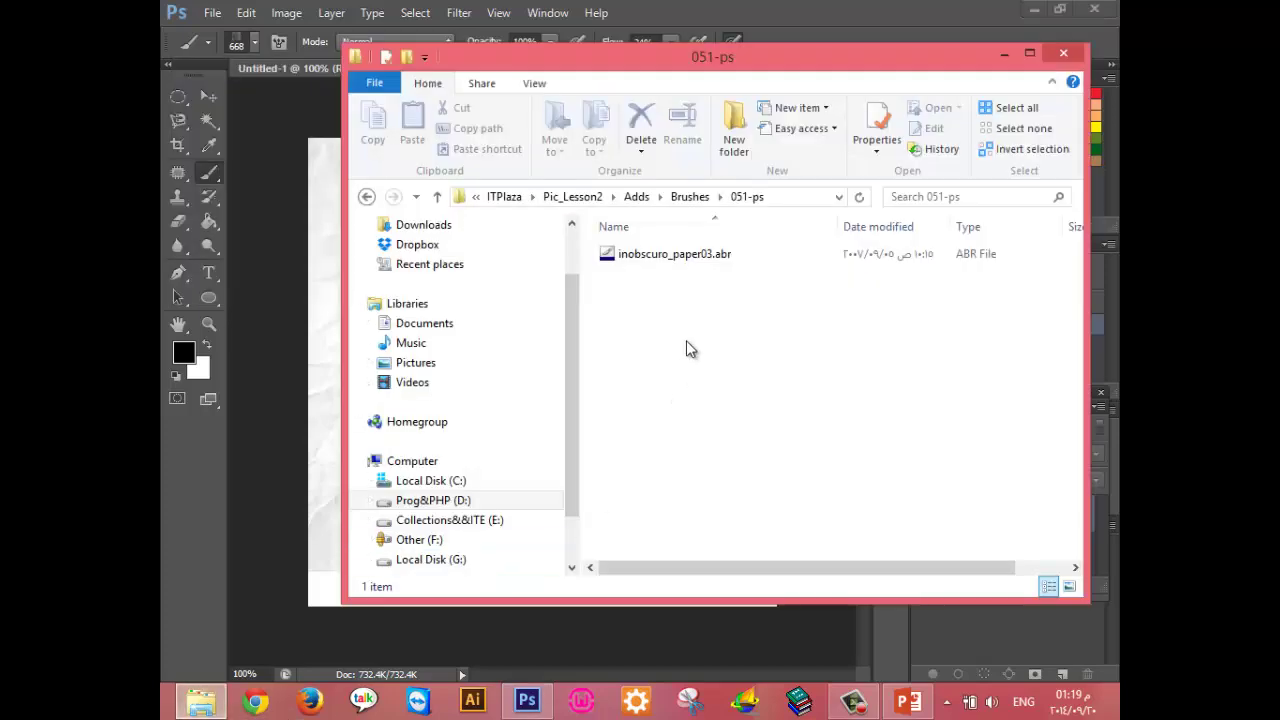
pyautogui.click(714, 262)
pyautogui.hotkey('ctrl', 'c')
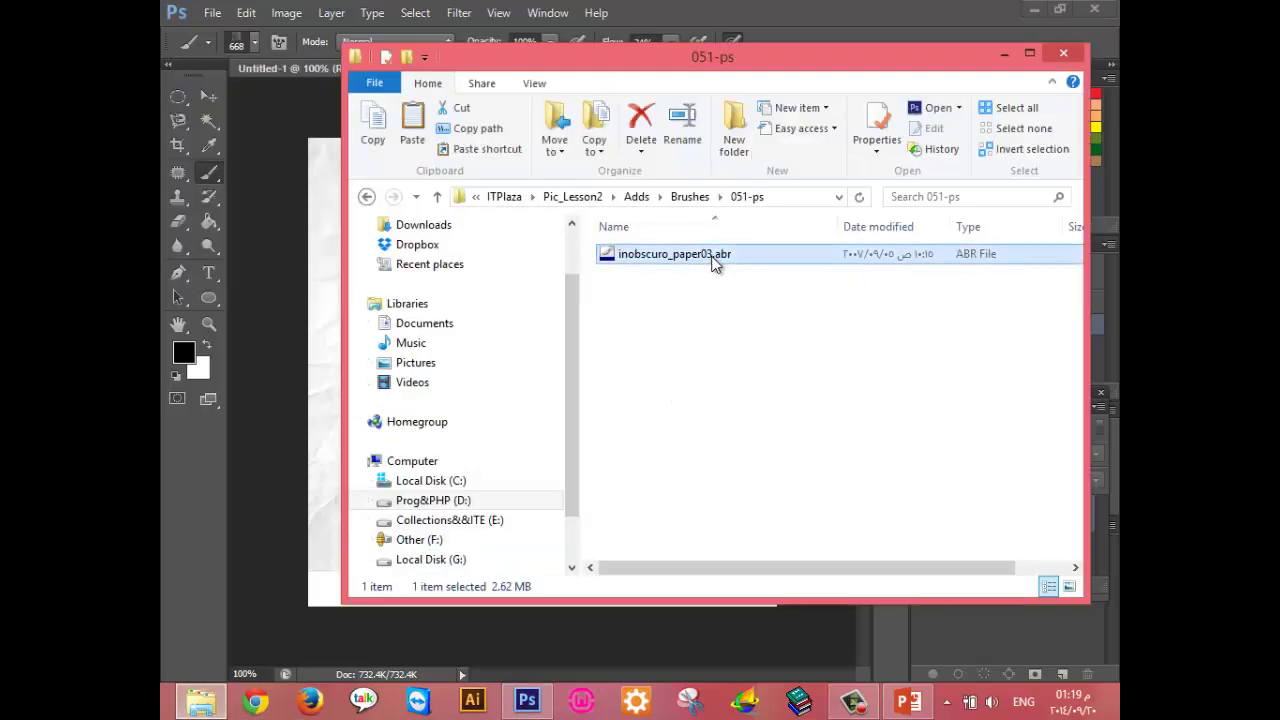
pyautogui.scroll(2, 560, 290)
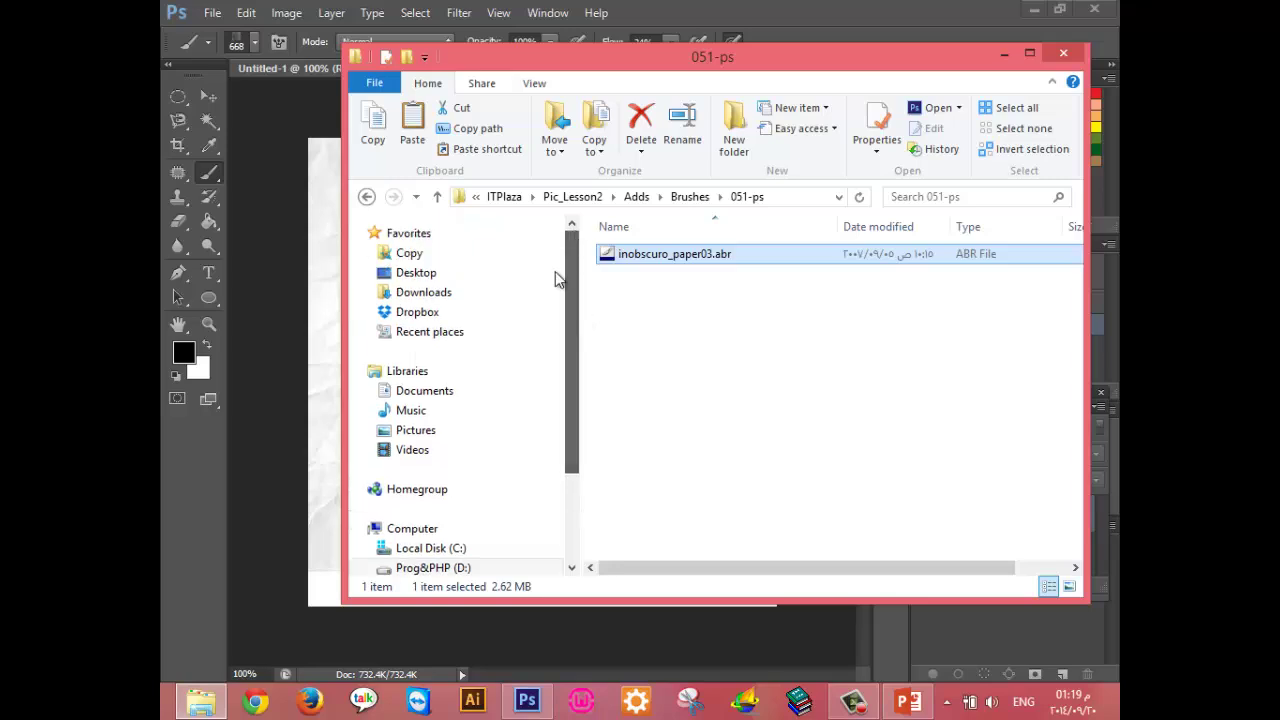
pyautogui.click(448, 548)
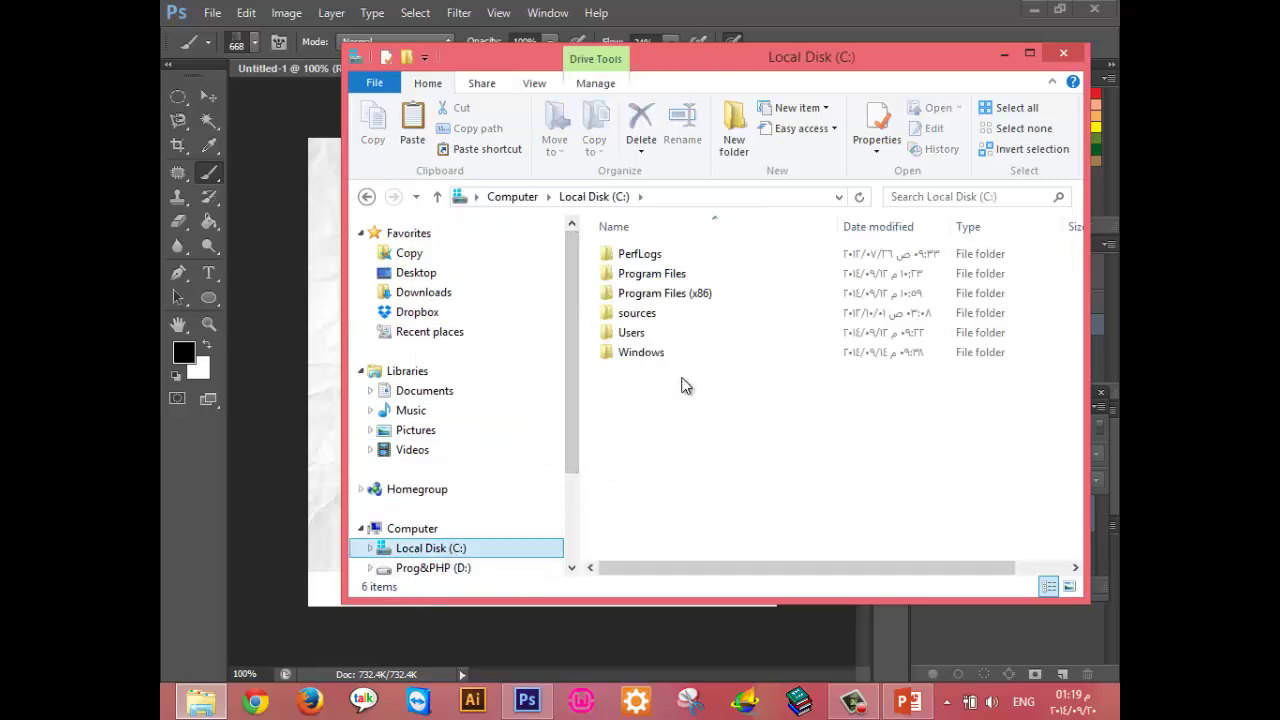
pyautogui.doubleClick(660, 276)
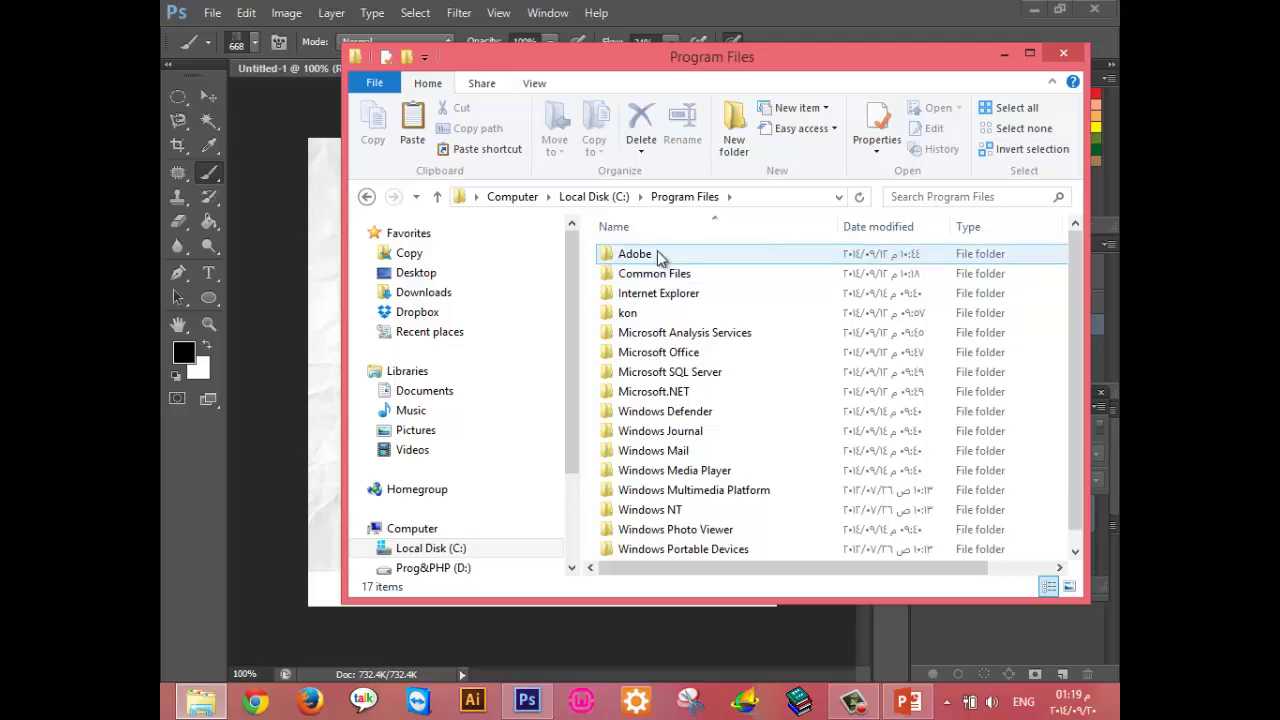
pyautogui.doubleClick(657, 253)
pyautogui.doubleClick(683, 314)
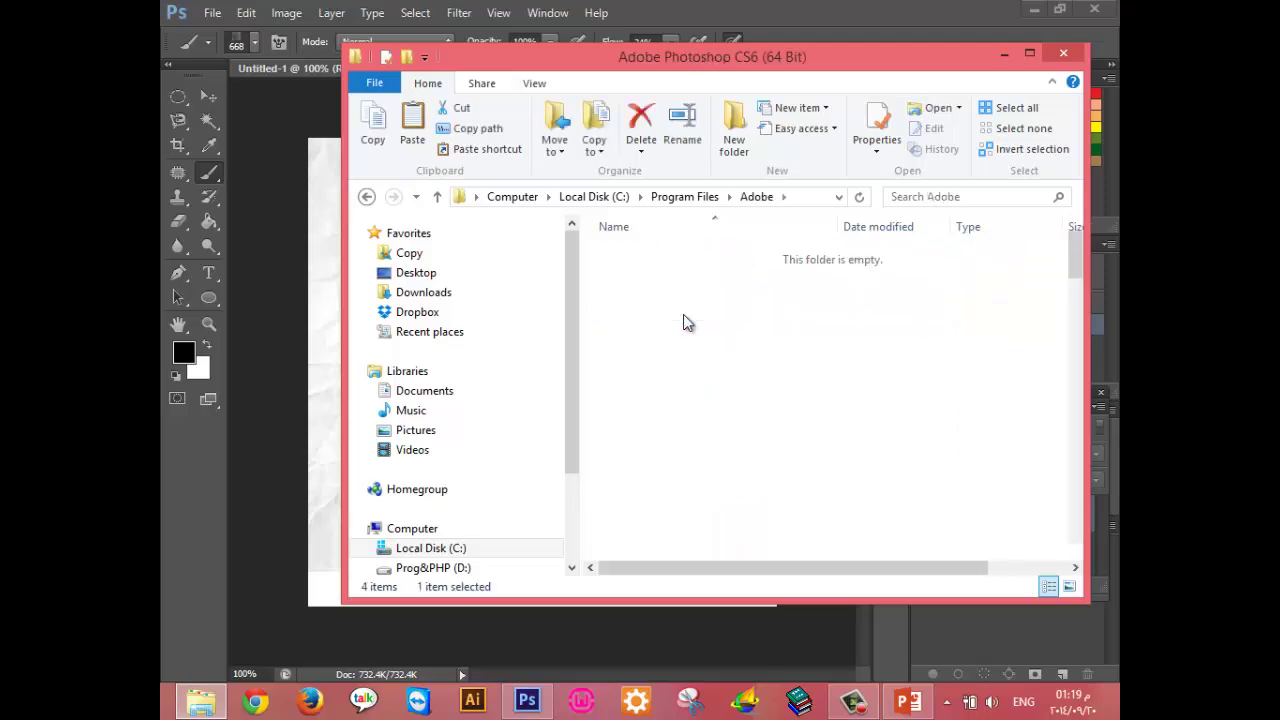
# Paste the brush file into Presets\Brushes, replacing the existing copy and granting permission.
pyautogui.doubleClick(688, 396)
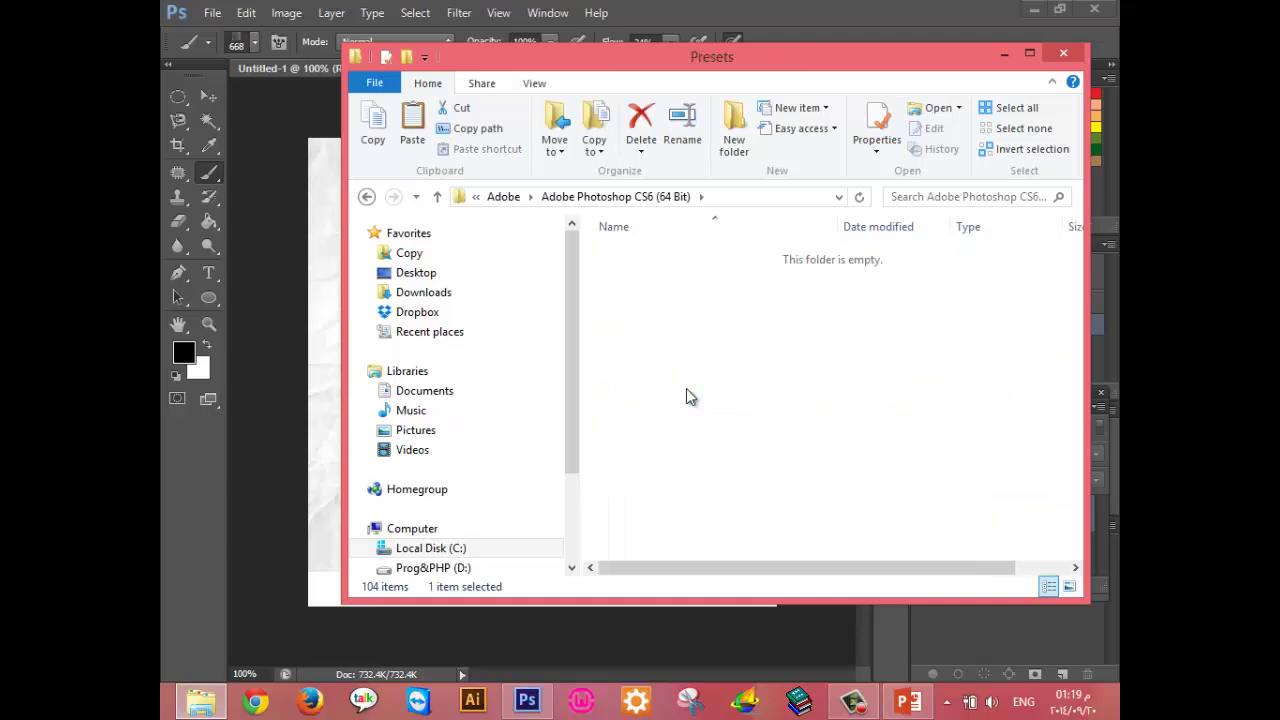
pyautogui.scroll(-2, 692, 396)
pyautogui.scroll(-3, 695, 397)
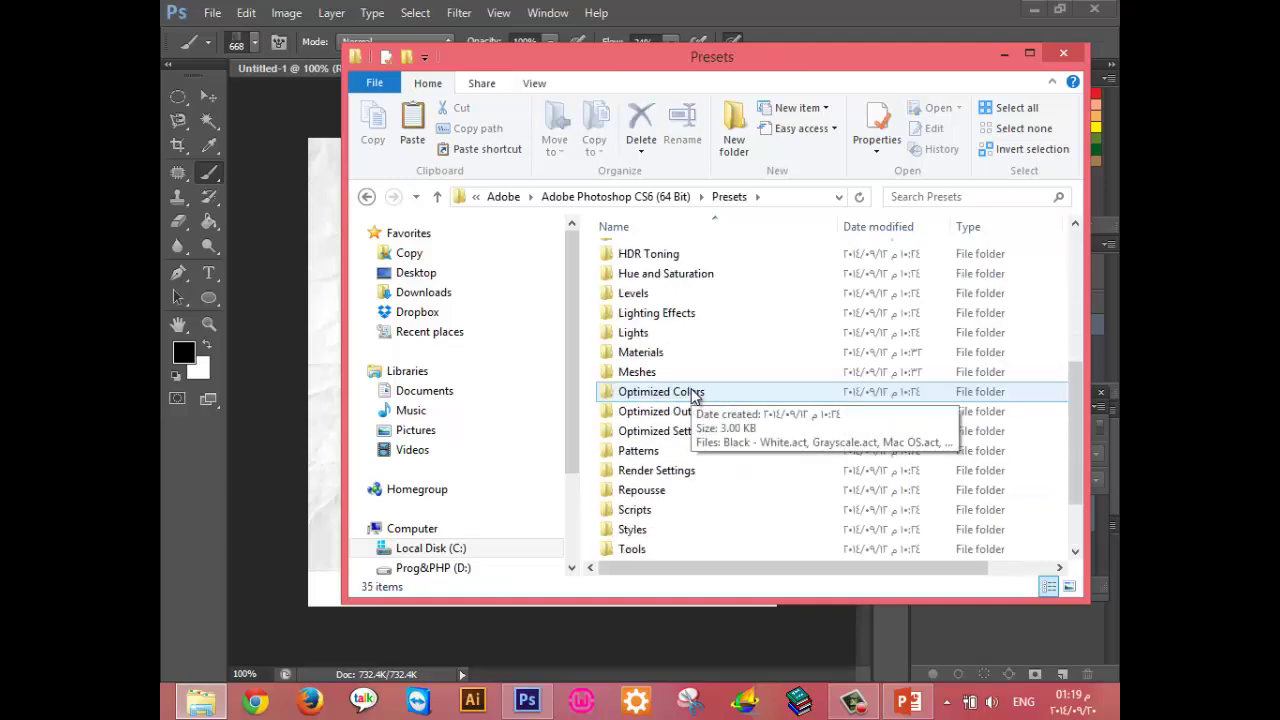
pyautogui.scroll(5, 693, 396)
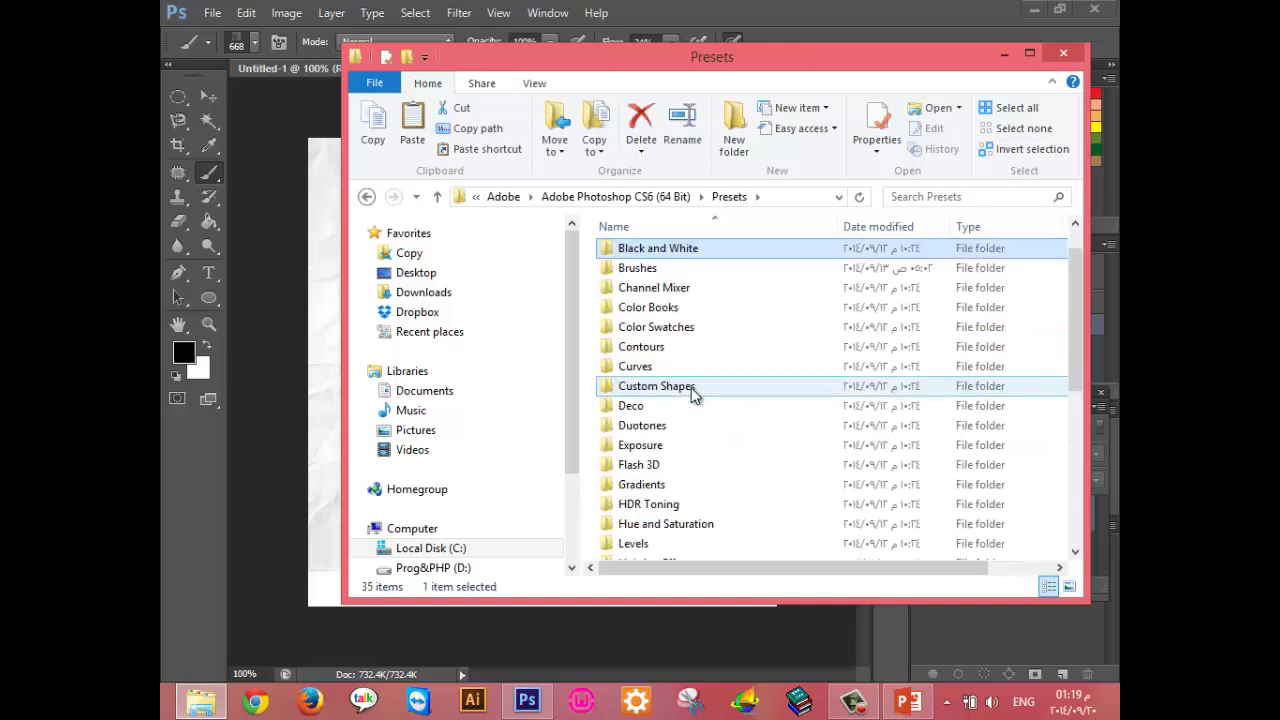
pyautogui.click(676, 268)
pyautogui.doubleClick(670, 269)
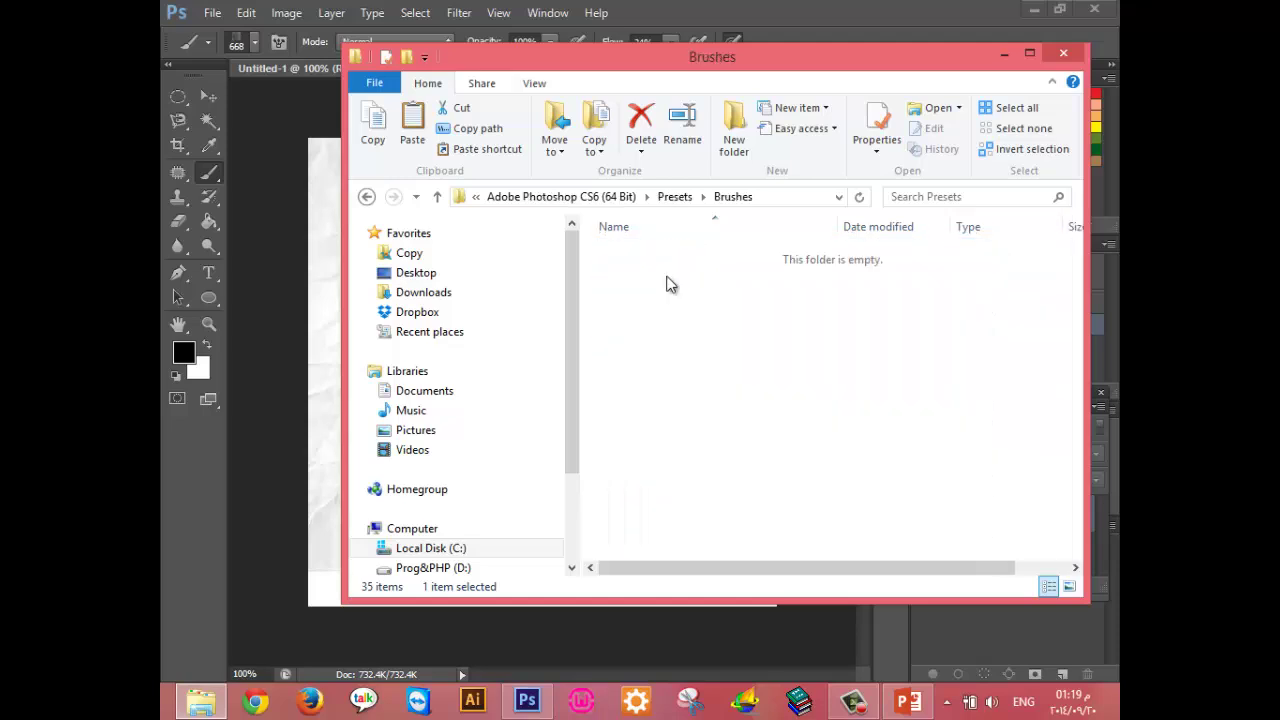
pyautogui.hotkey('ctrl', 'v')
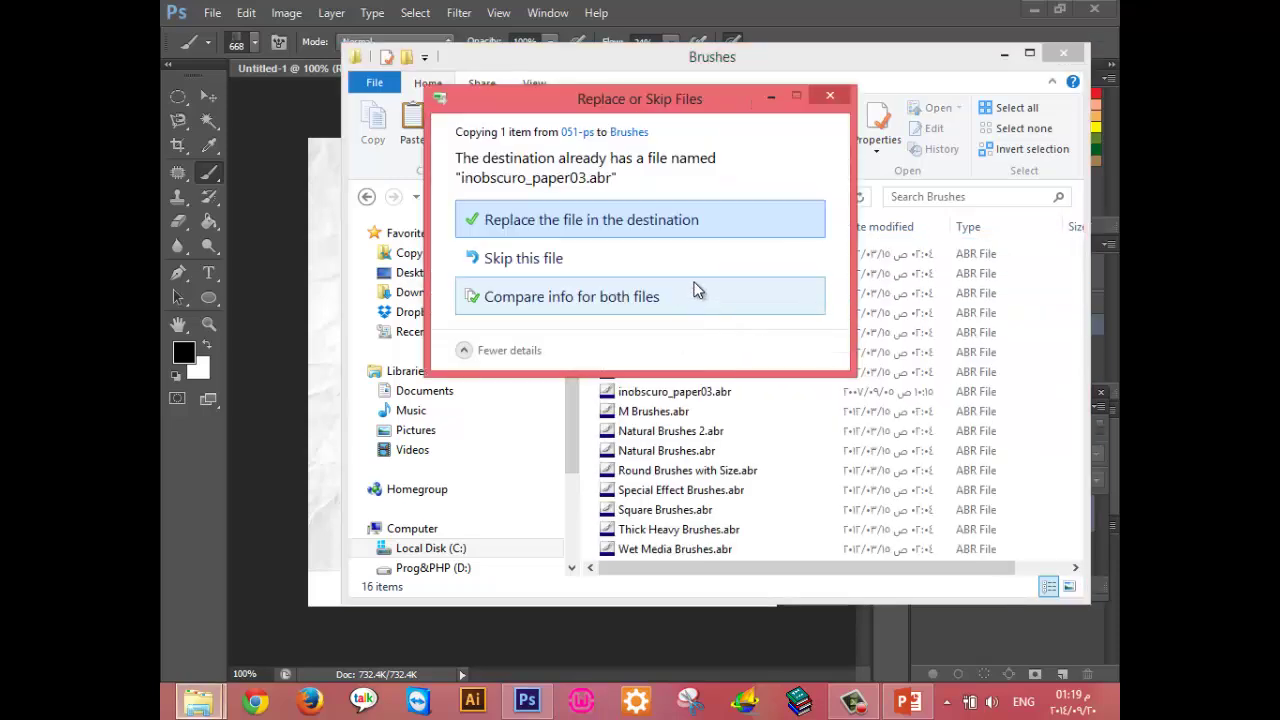
pyautogui.click(610, 210)
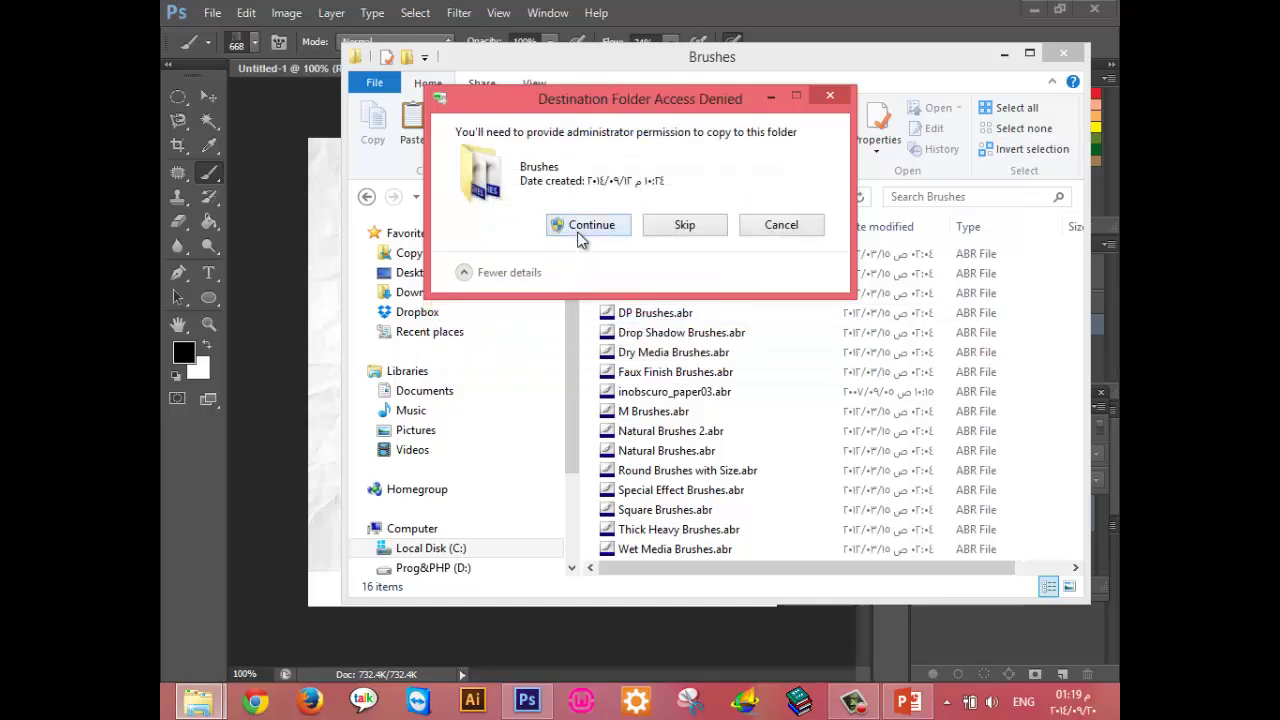
pyautogui.click(579, 227)
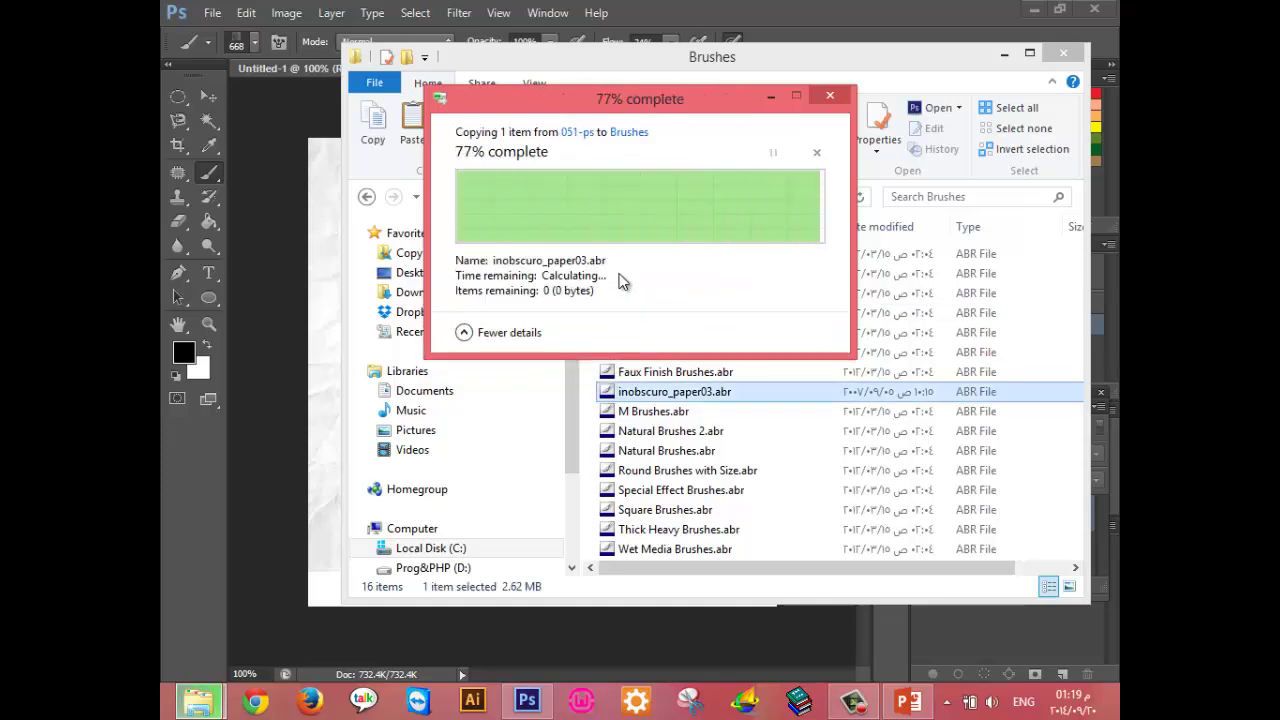
pyautogui.click(744, 408)
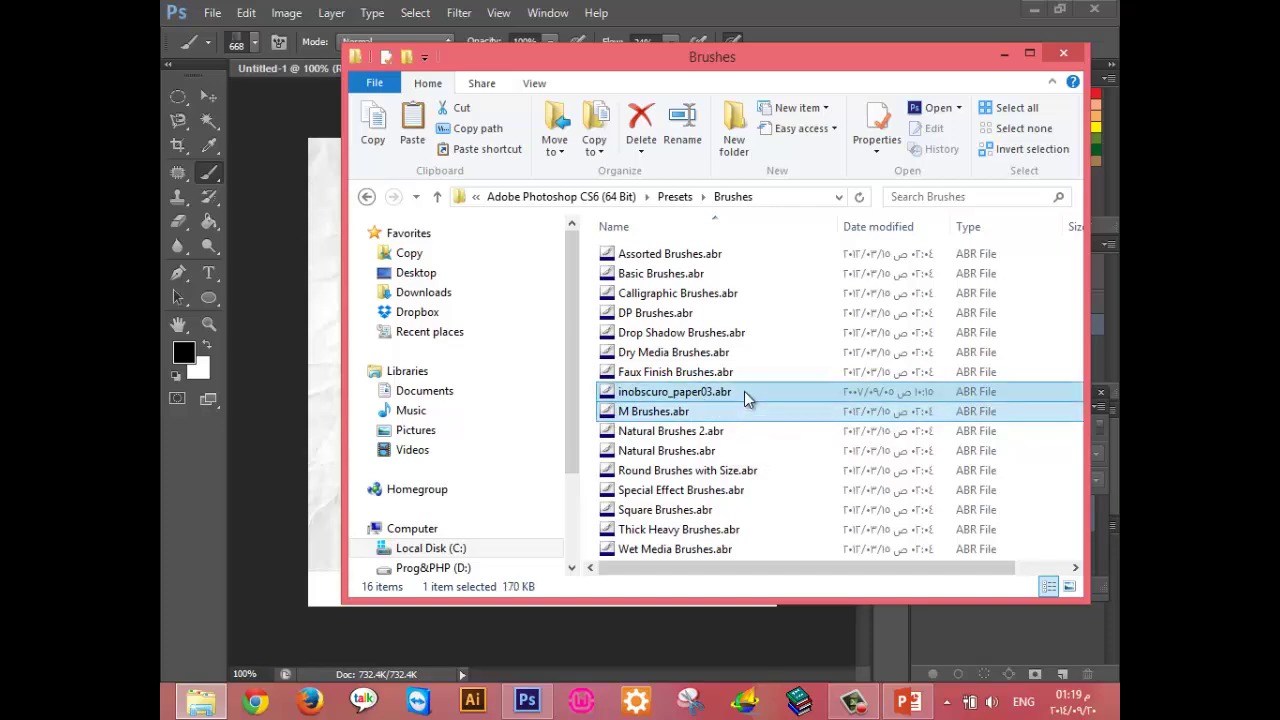
# Quit Photoshop without saving, relaunch it, and create a new blank document.
pyautogui.hotkey('alt', 'F4')
pyautogui.hotkey('alt', 'F4')
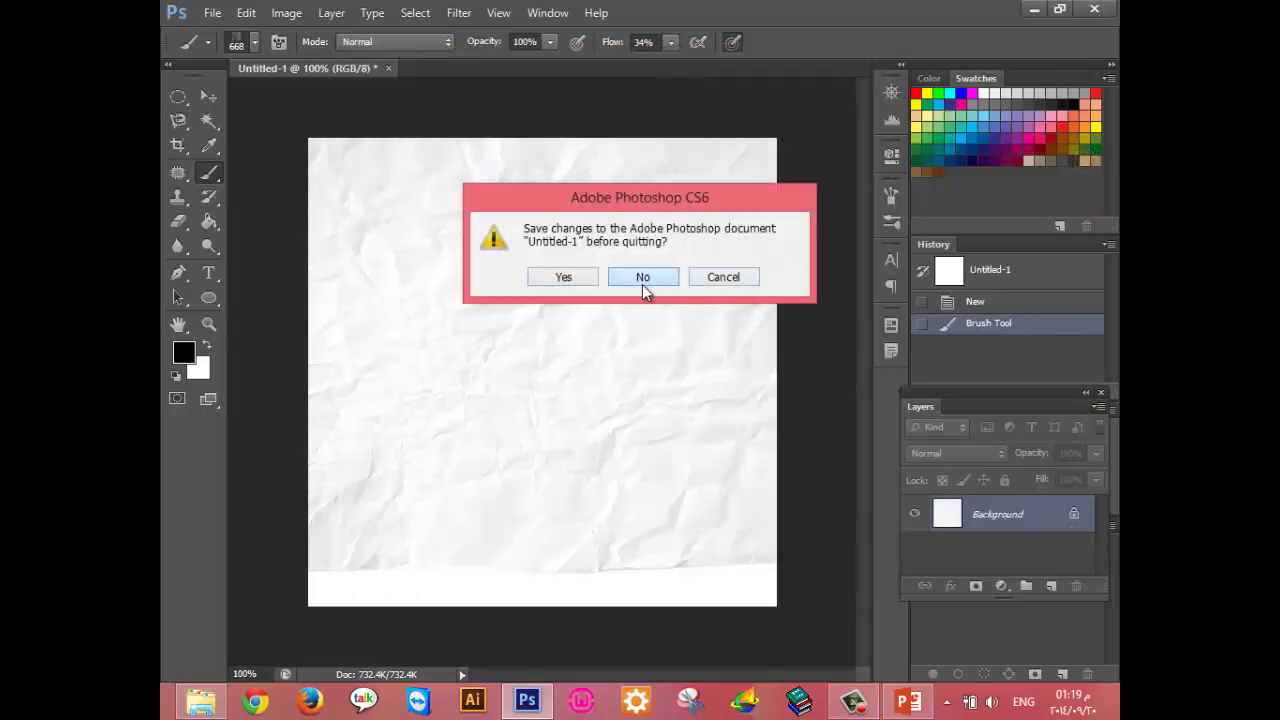
pyautogui.click(643, 277)
pyautogui.click(524, 702)
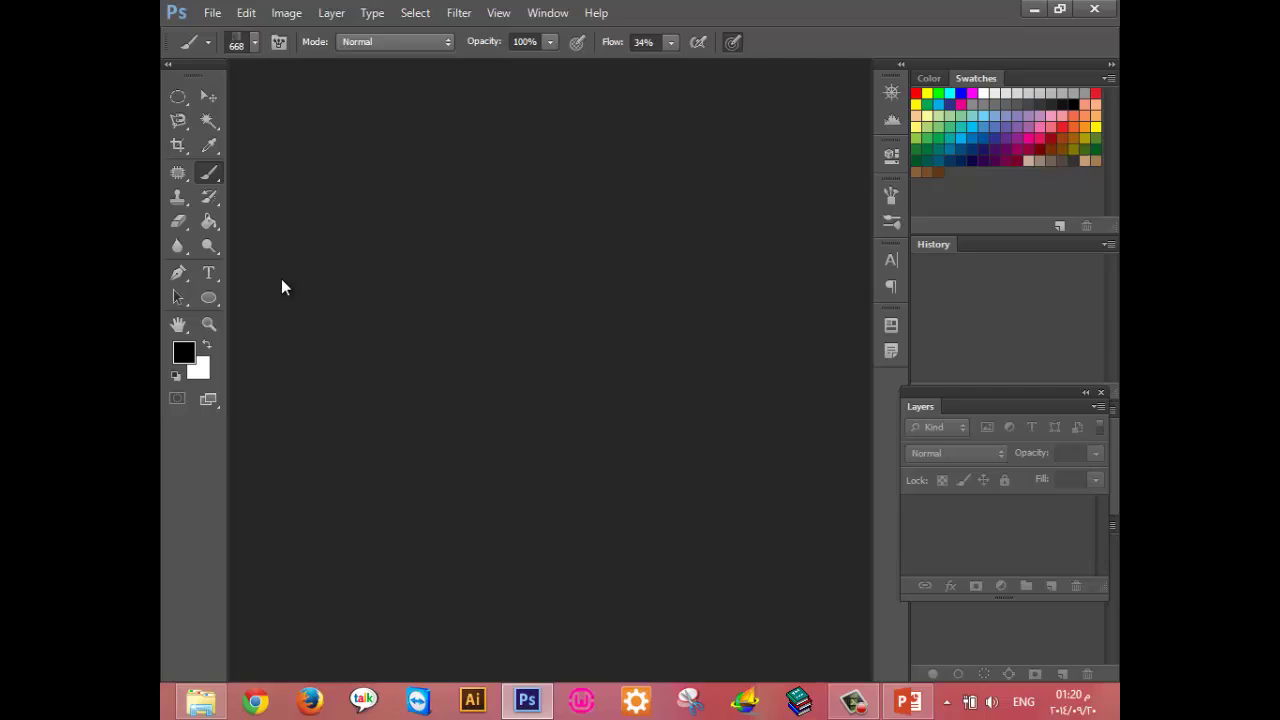
pyautogui.hotkey('ctrl', 'n')
pyautogui.click(929, 153)
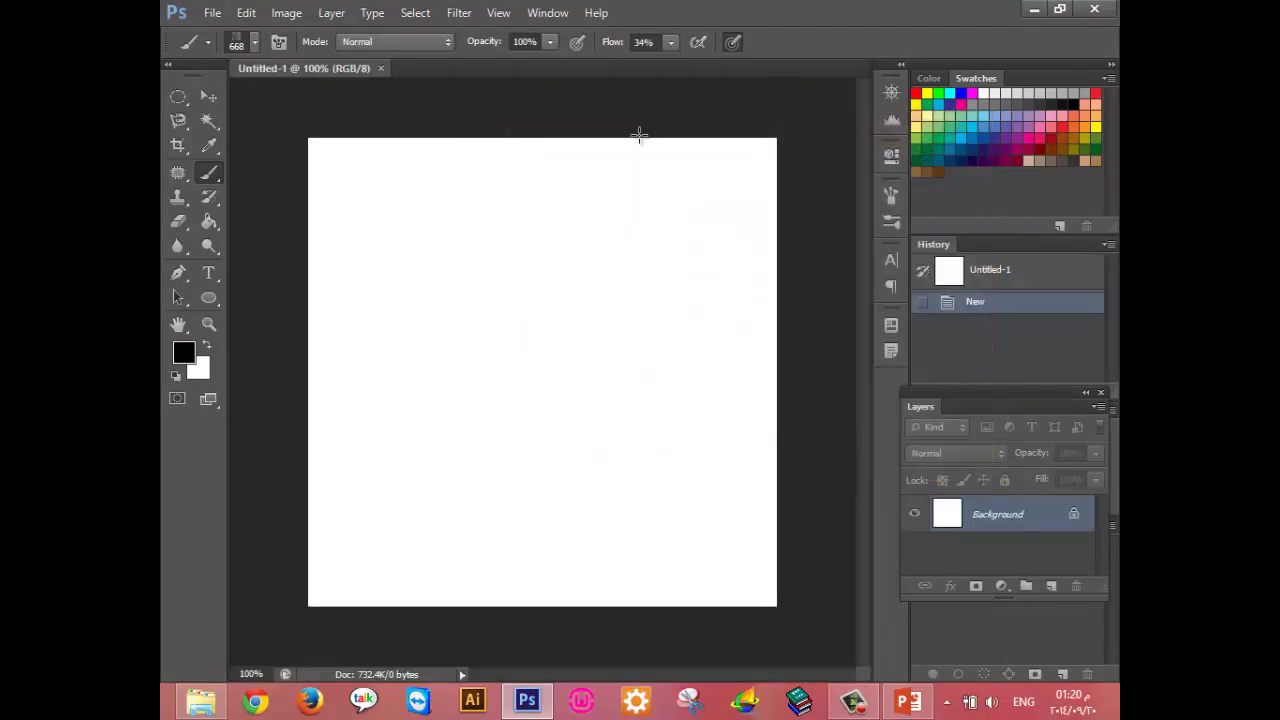
# Replace the current brush presets with the inobscuro_paper03 set without saving the old ones.
pyautogui.click(254, 42)
pyautogui.click(402, 75)
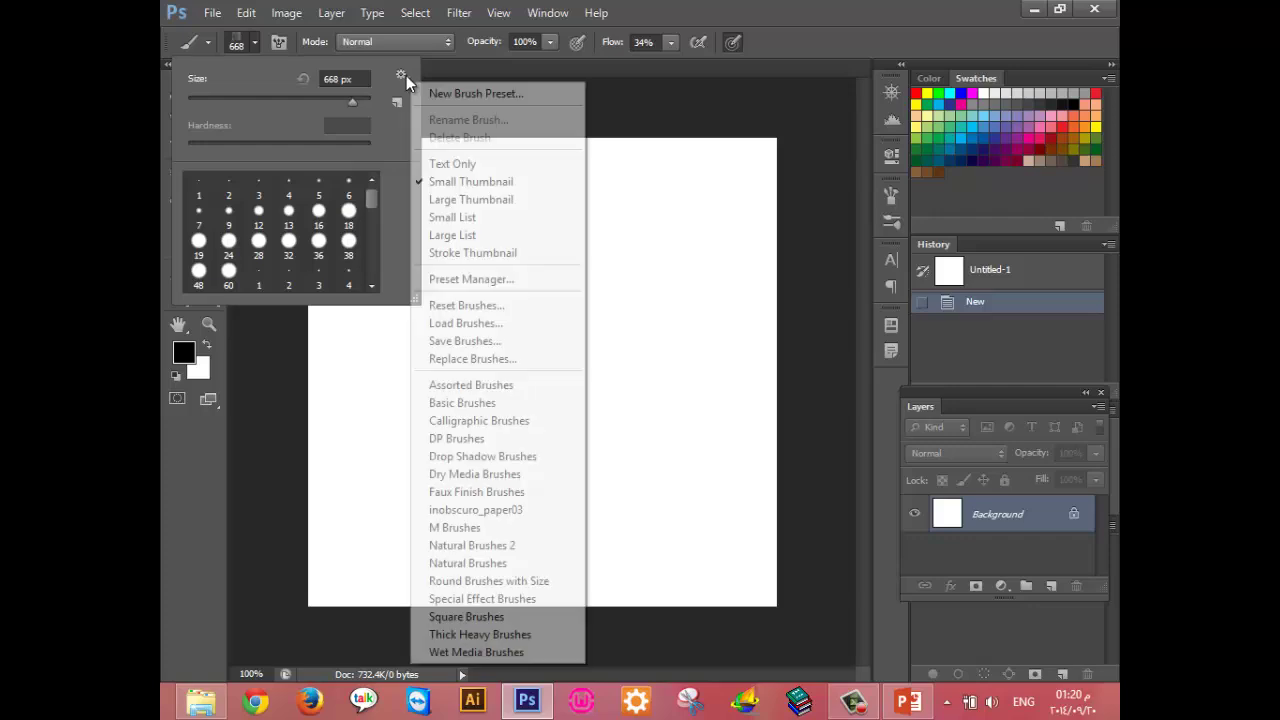
pyautogui.click(504, 516)
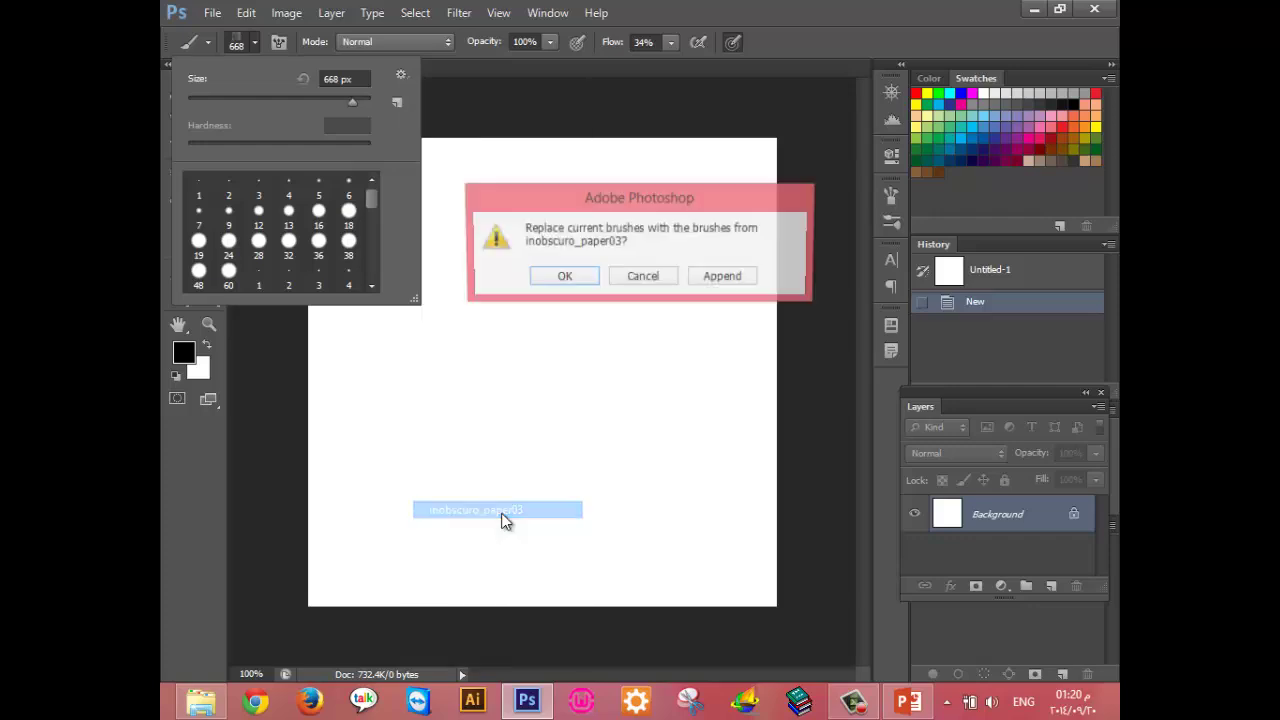
pyautogui.click(565, 279)
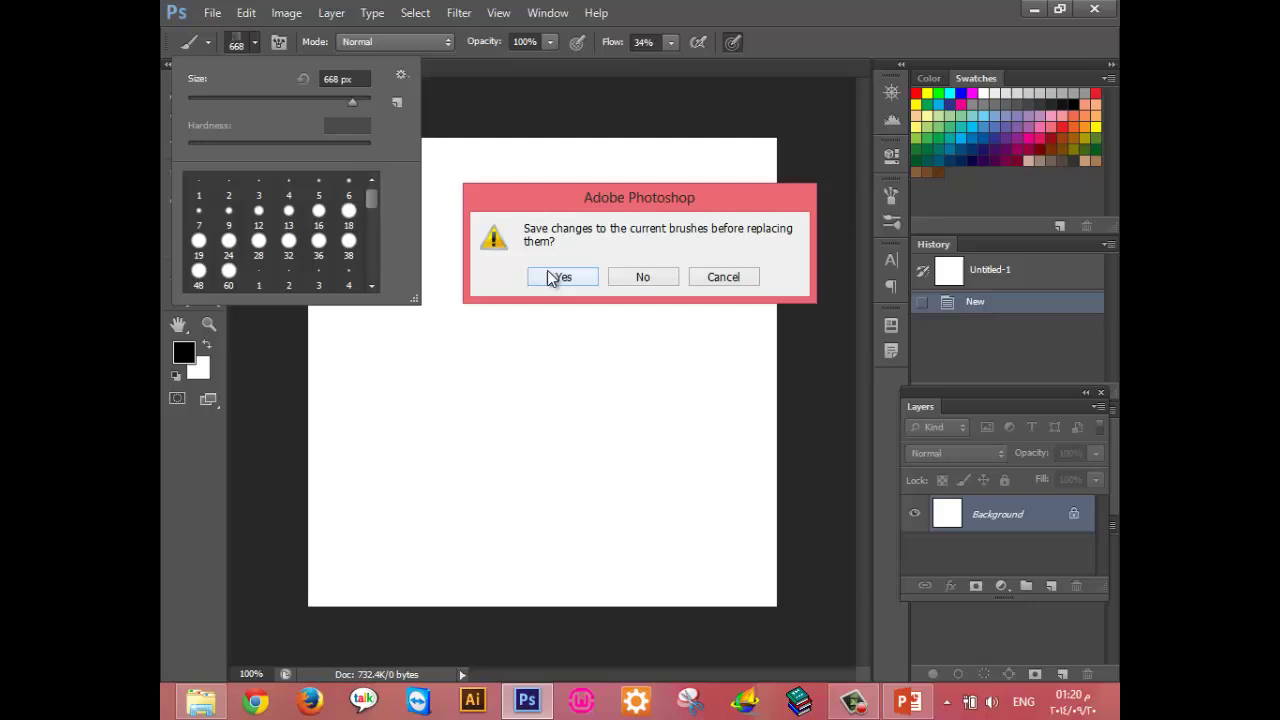
pyautogui.click(620, 278)
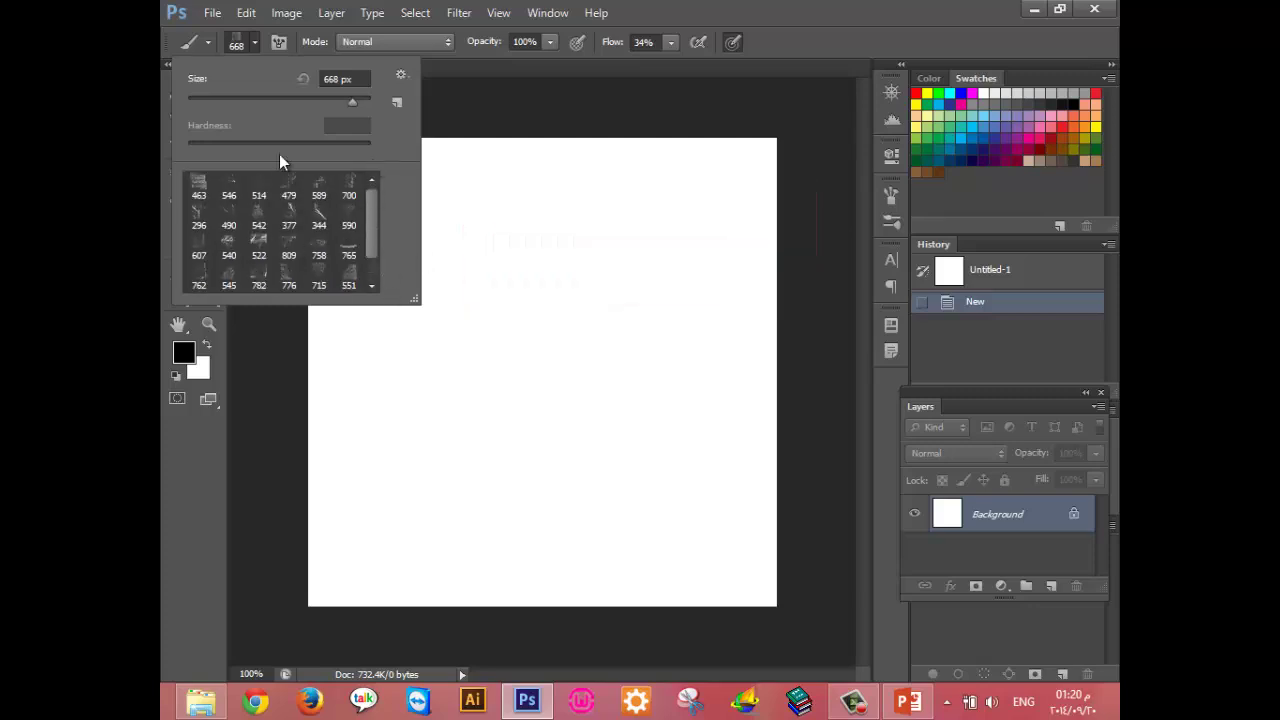
# Stamp paper brush 490 twice onto the canvas.
pyautogui.click(229, 218)
pyautogui.click(497, 434)
pyautogui.click(609, 234)
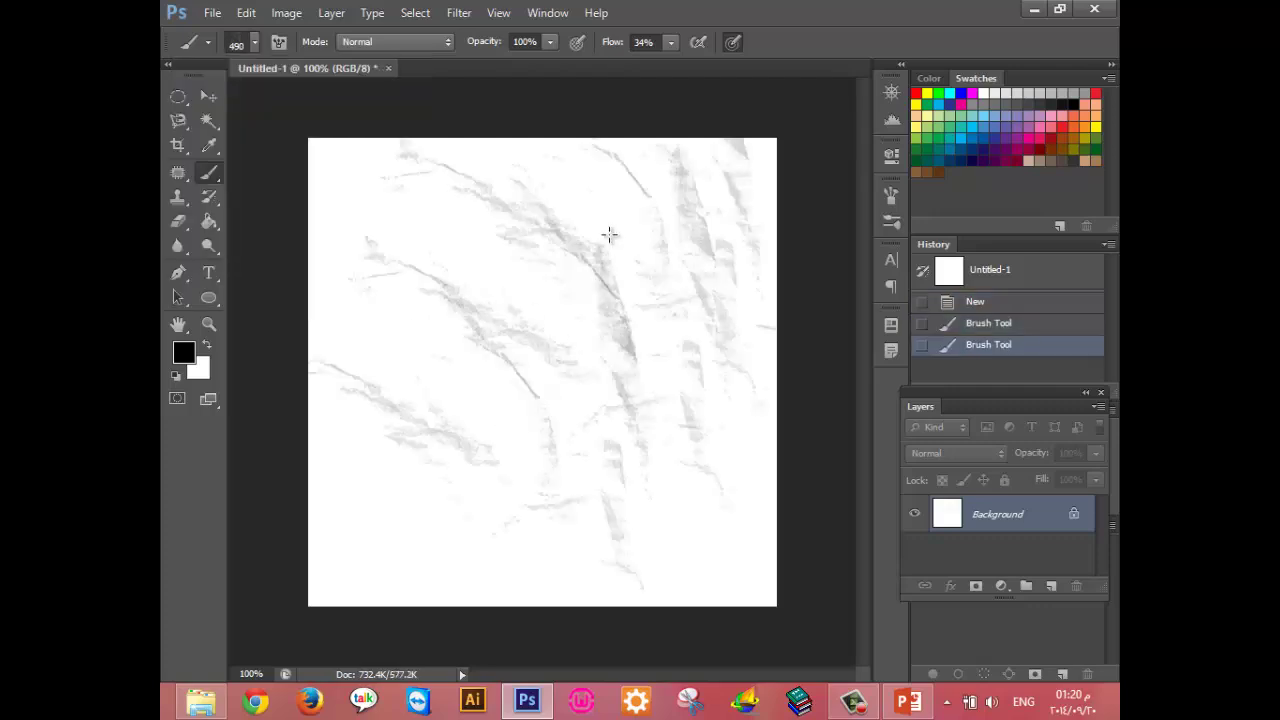
# Switch to paper brush 463 and stamp seven Paper Textures imprints across the canvas.
pyautogui.click(253, 42)
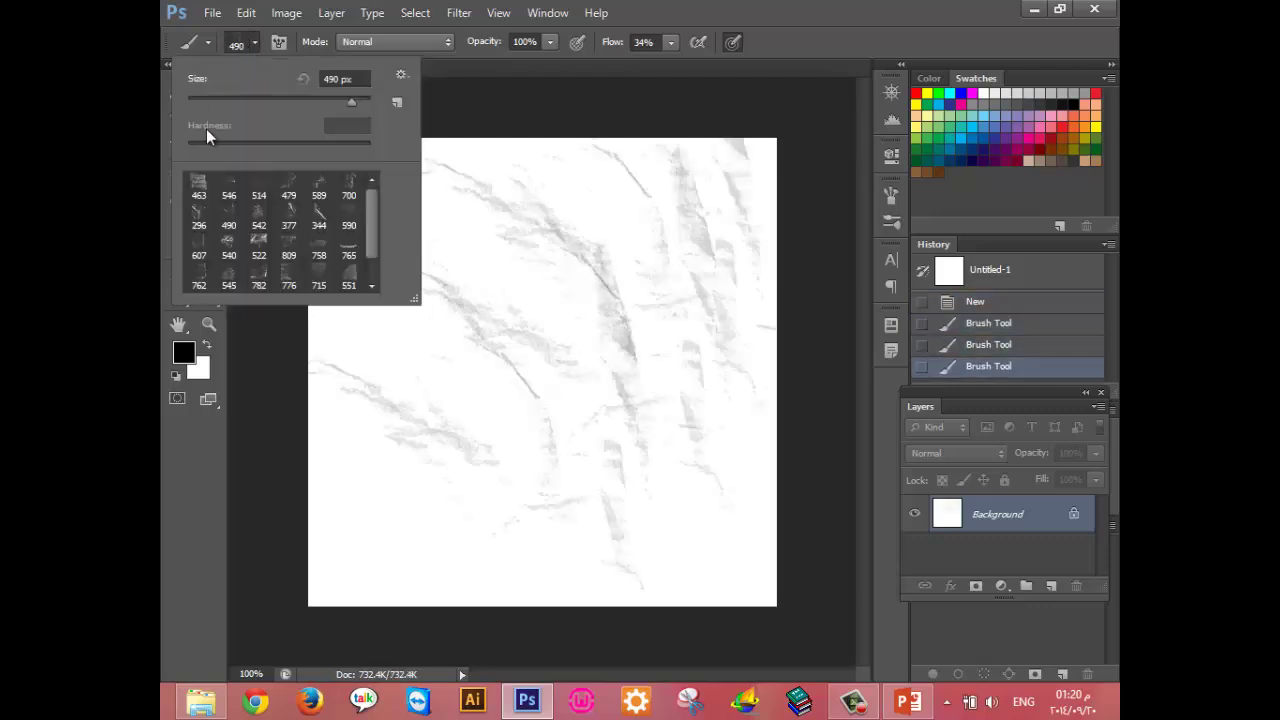
pyautogui.click(197, 190)
pyautogui.click(609, 318)
pyautogui.click(443, 350)
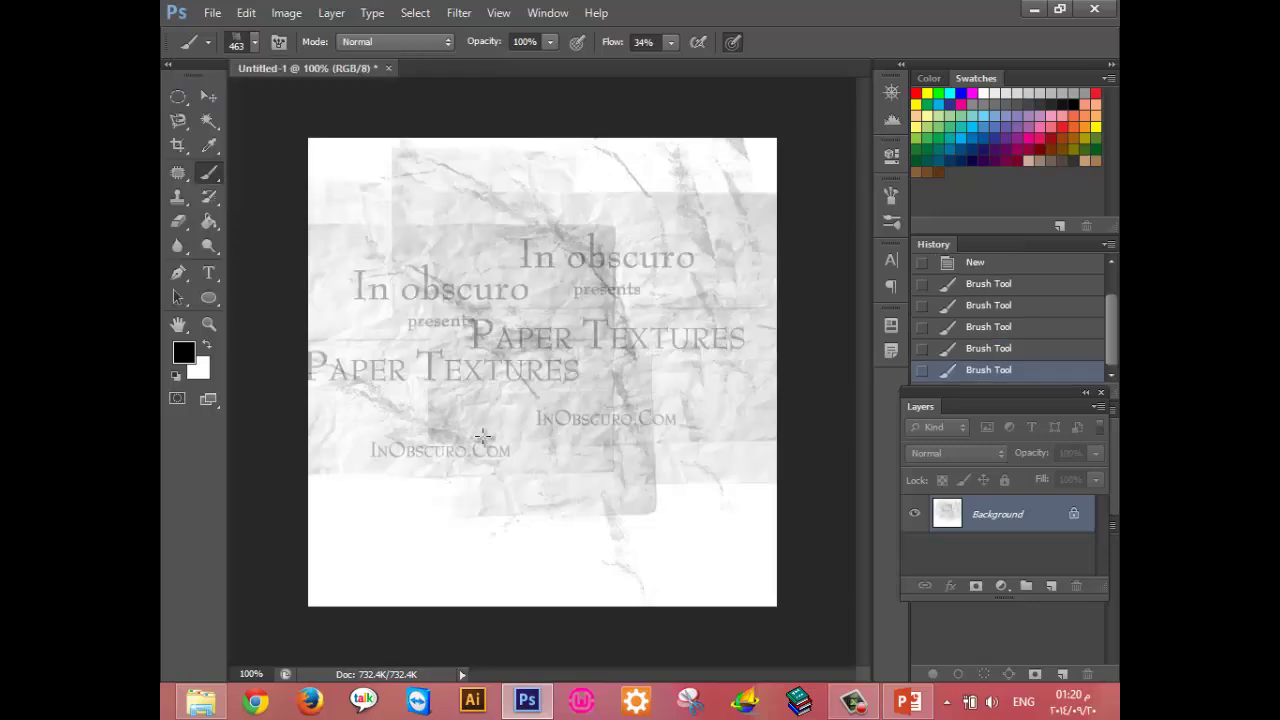
pyautogui.click(485, 440)
pyautogui.click(648, 445)
pyautogui.click(634, 249)
pyautogui.click(512, 196)
pyautogui.click(470, 352)
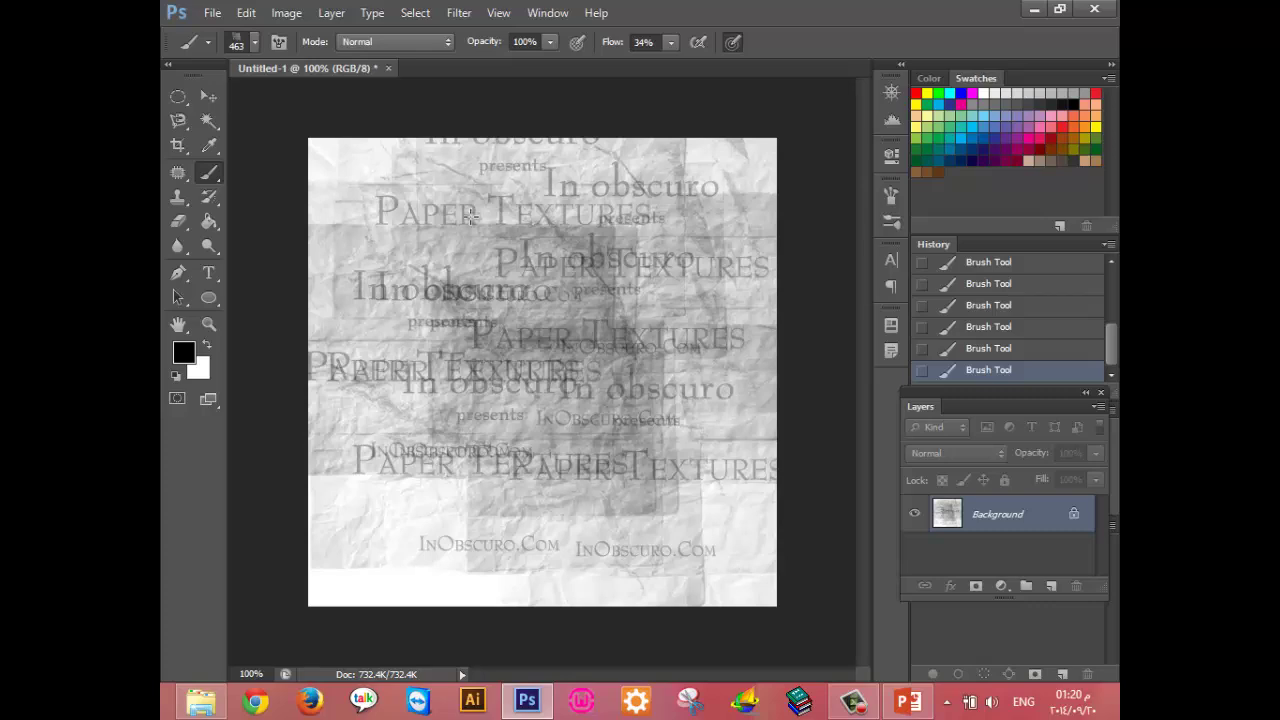
pyautogui.moveTo(201, 701)
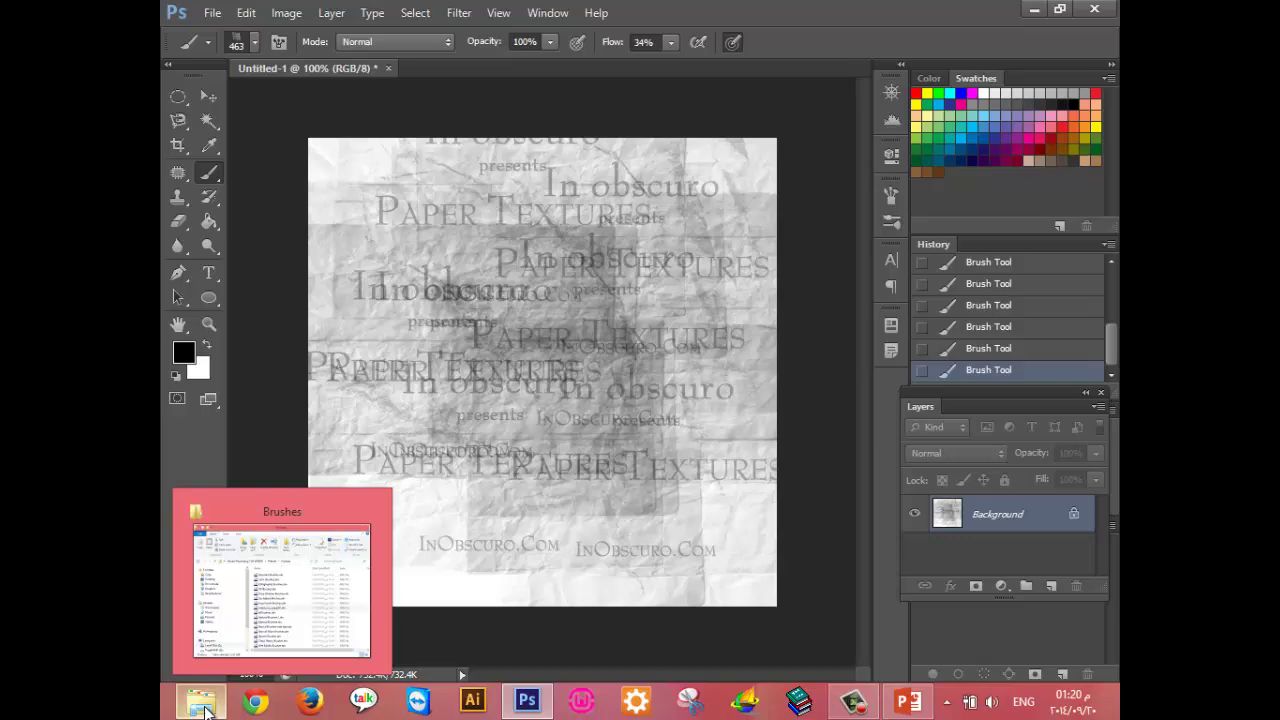
# Browse Prog&PHP (D:) to the photoshop\adds\brushes\pic brushes folder of preview images.
pyautogui.click(300, 580)
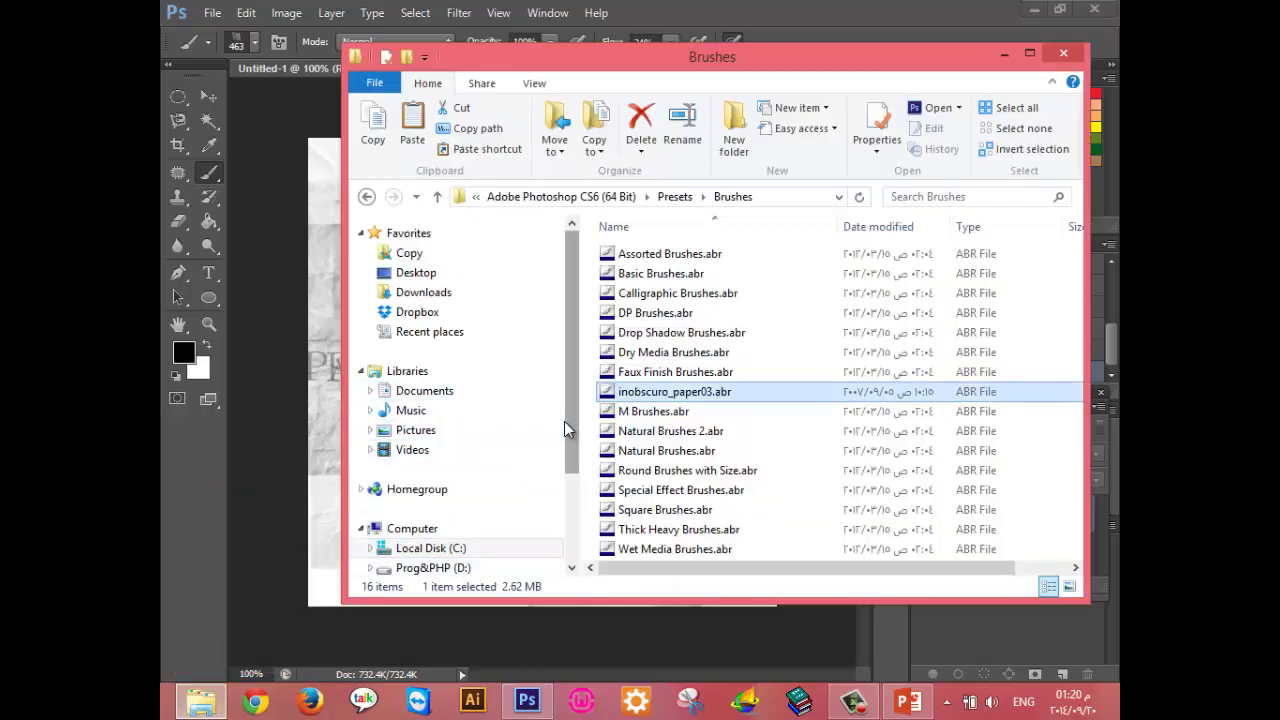
pyautogui.scroll(-2, 564, 428)
pyautogui.click(491, 460)
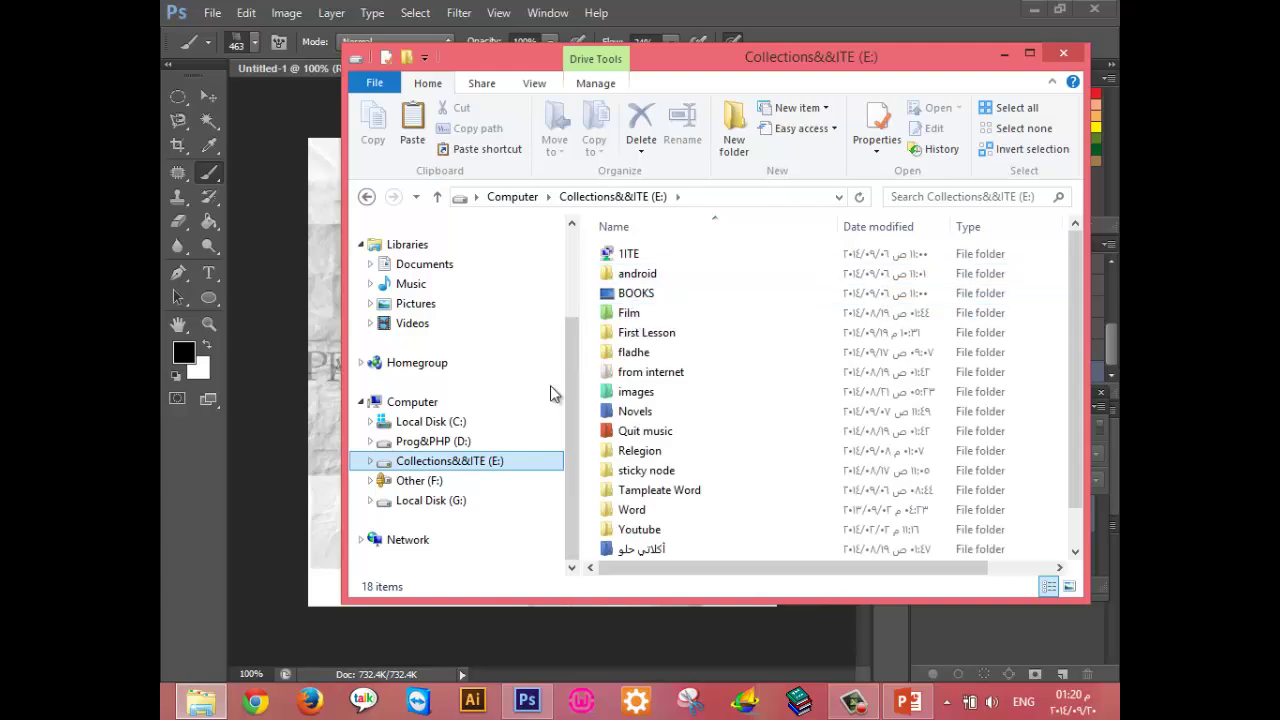
pyautogui.click(455, 441)
pyautogui.click(665, 293)
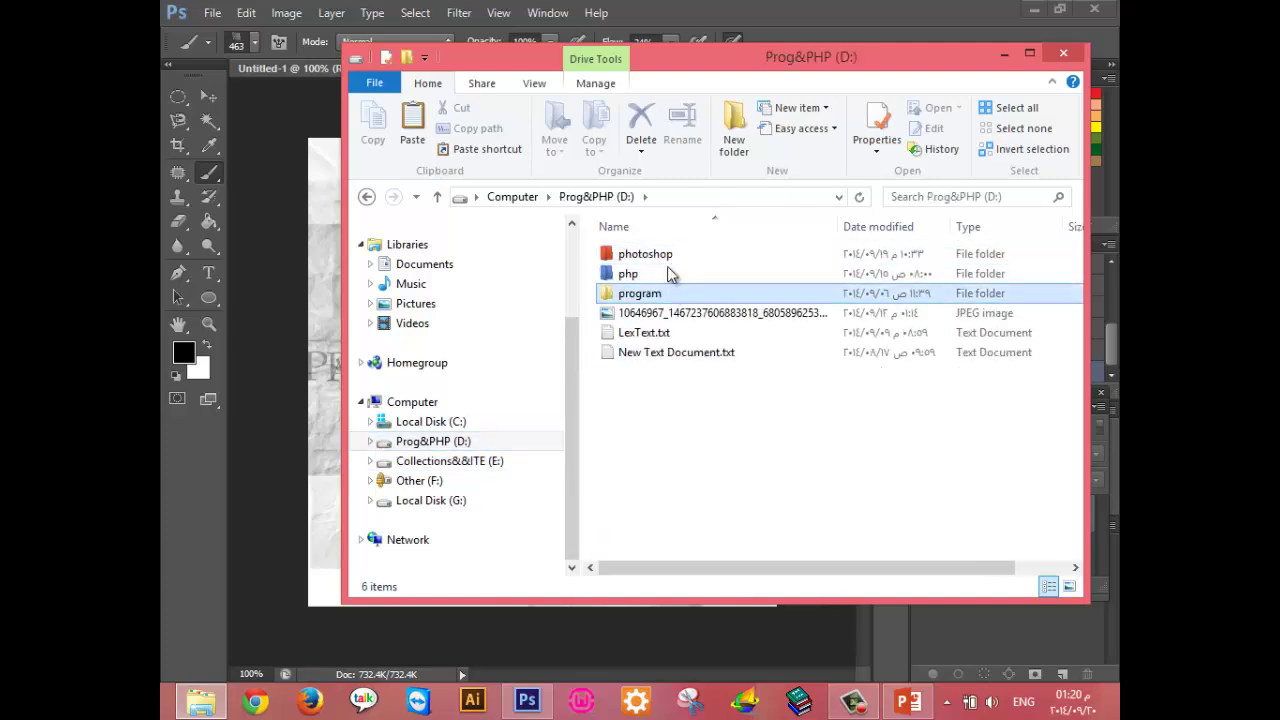
pyautogui.doubleClick(645, 256)
pyautogui.doubleClick(650, 256)
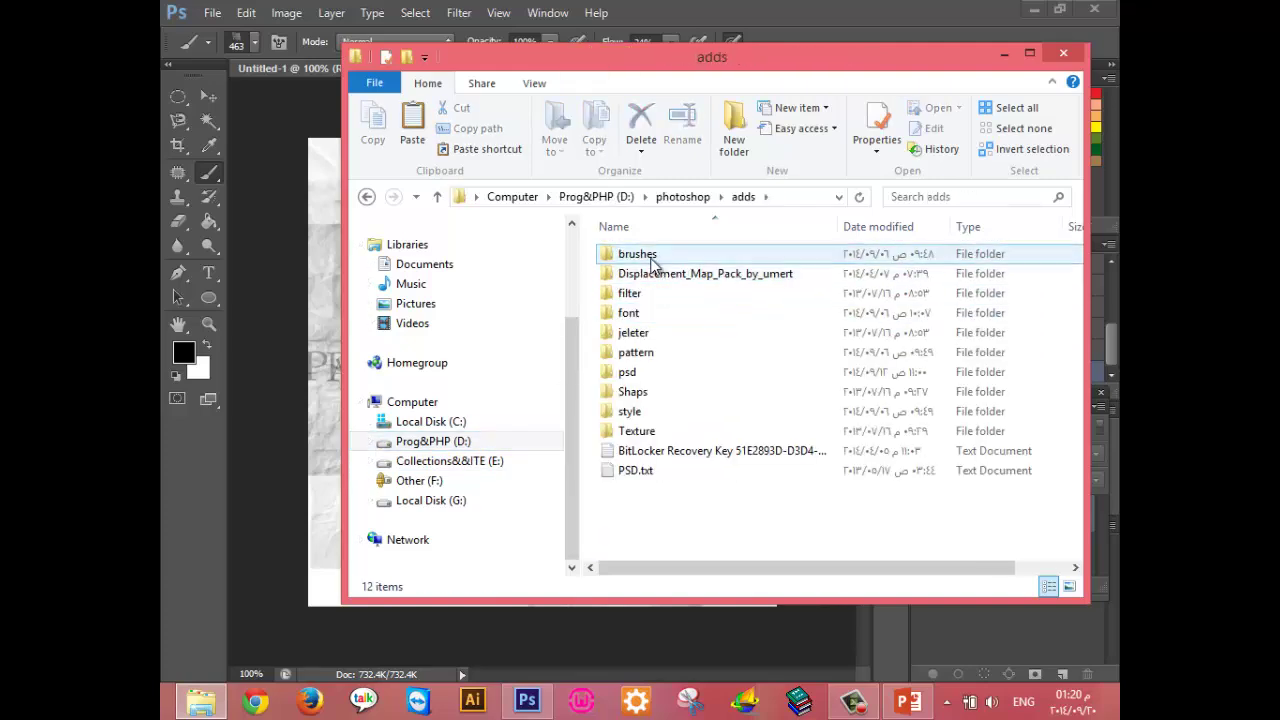
pyautogui.doubleClick(651, 258)
pyautogui.doubleClick(662, 276)
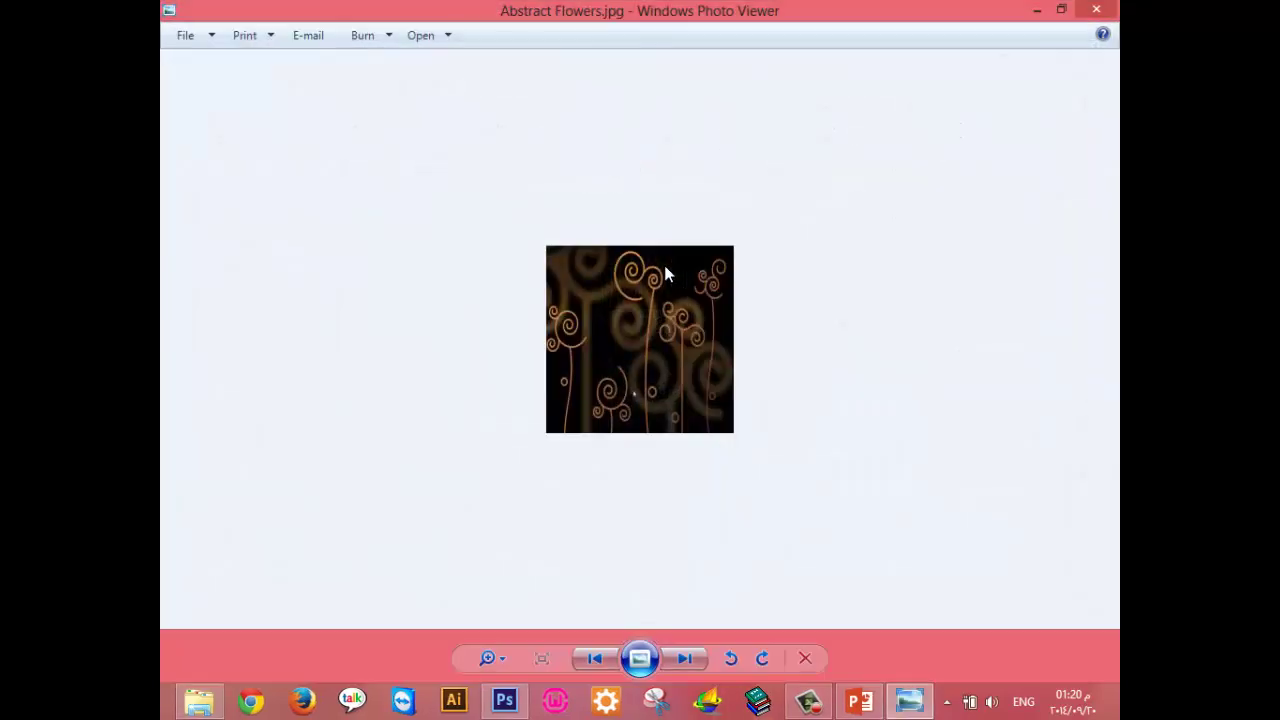
# Step through the brush preview images in Photo Viewer up to B-30.jpg.
pyautogui.press('Right')
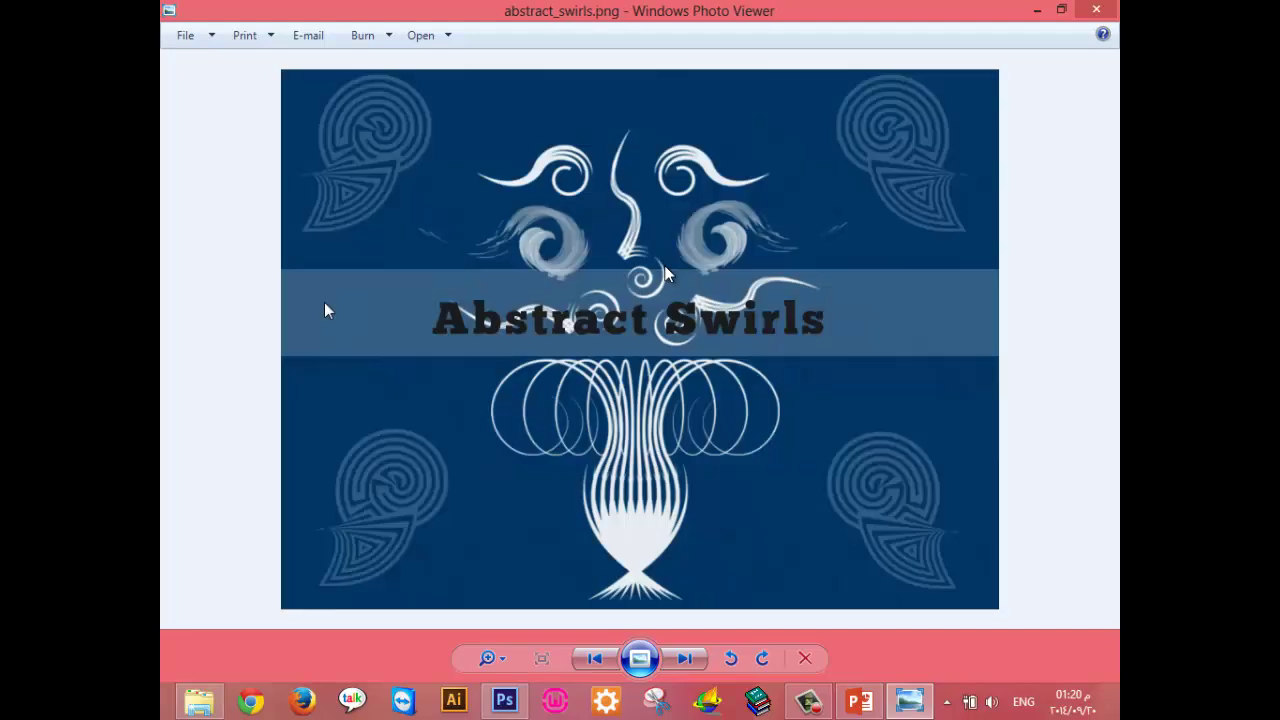
pyautogui.press('Right')
pyautogui.press('Right')
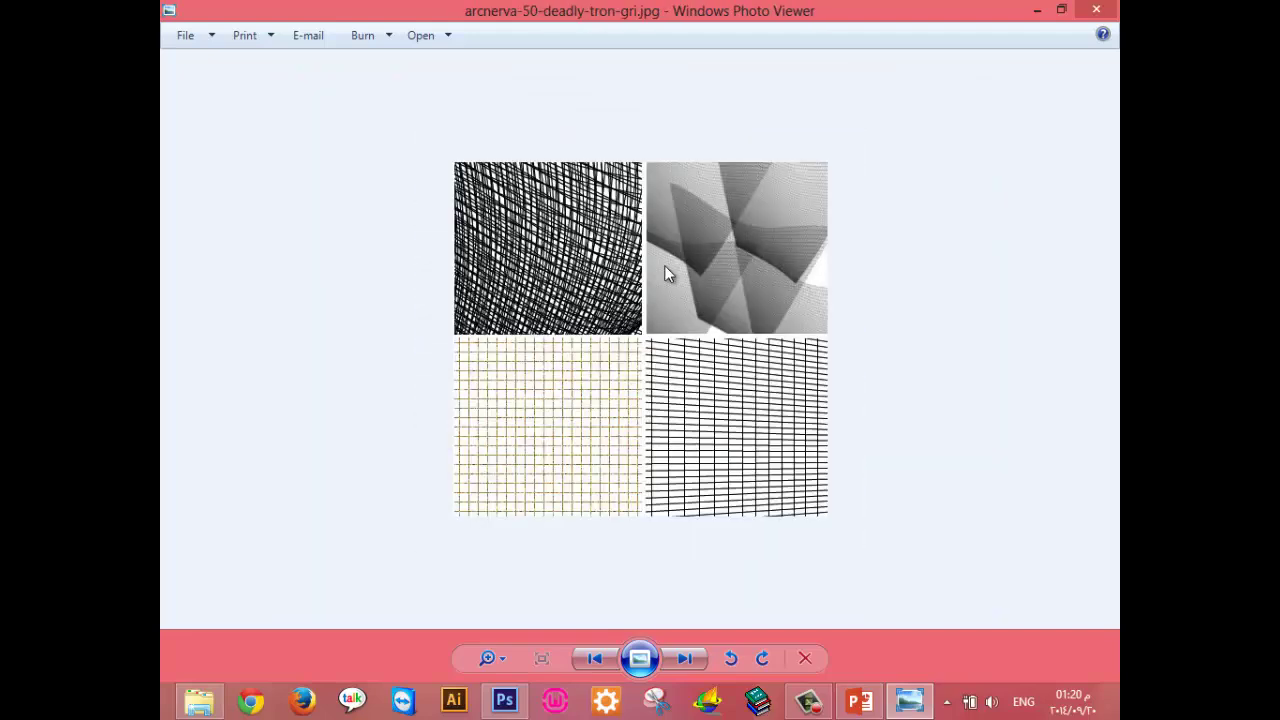
pyautogui.press('Right')
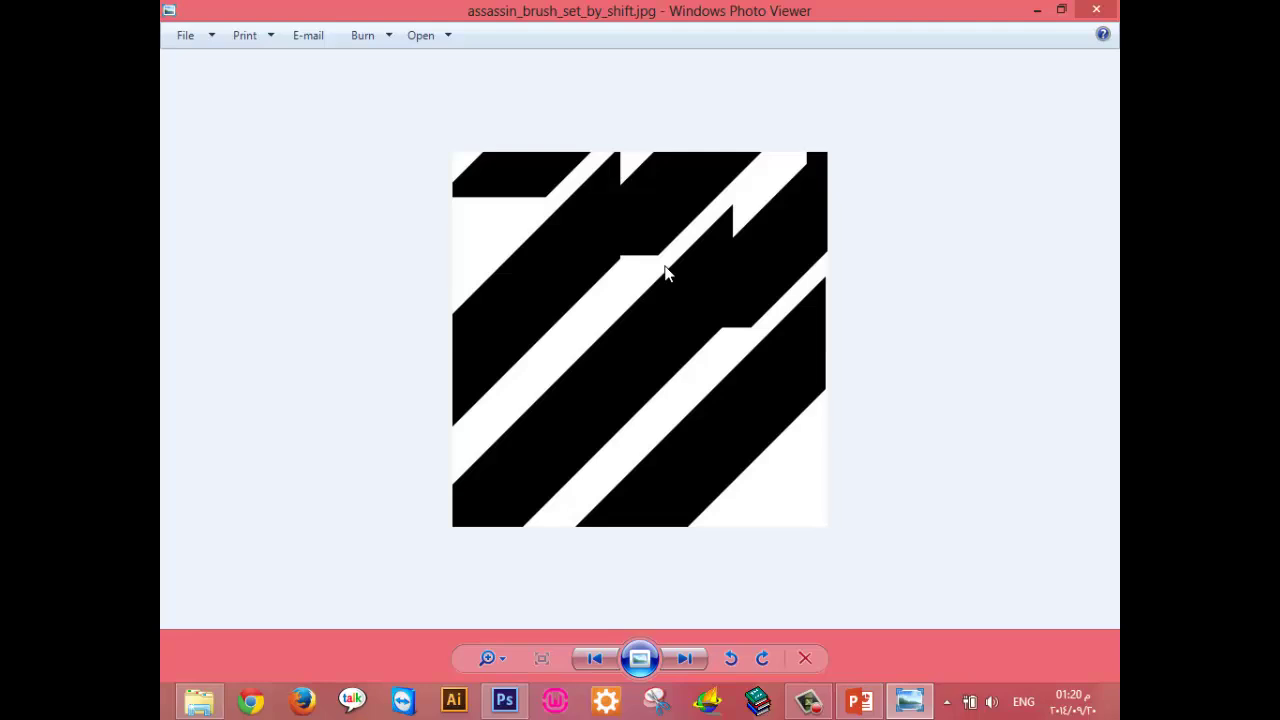
pyautogui.press('Right')
pyautogui.press('Right')
pyautogui.press('Right')
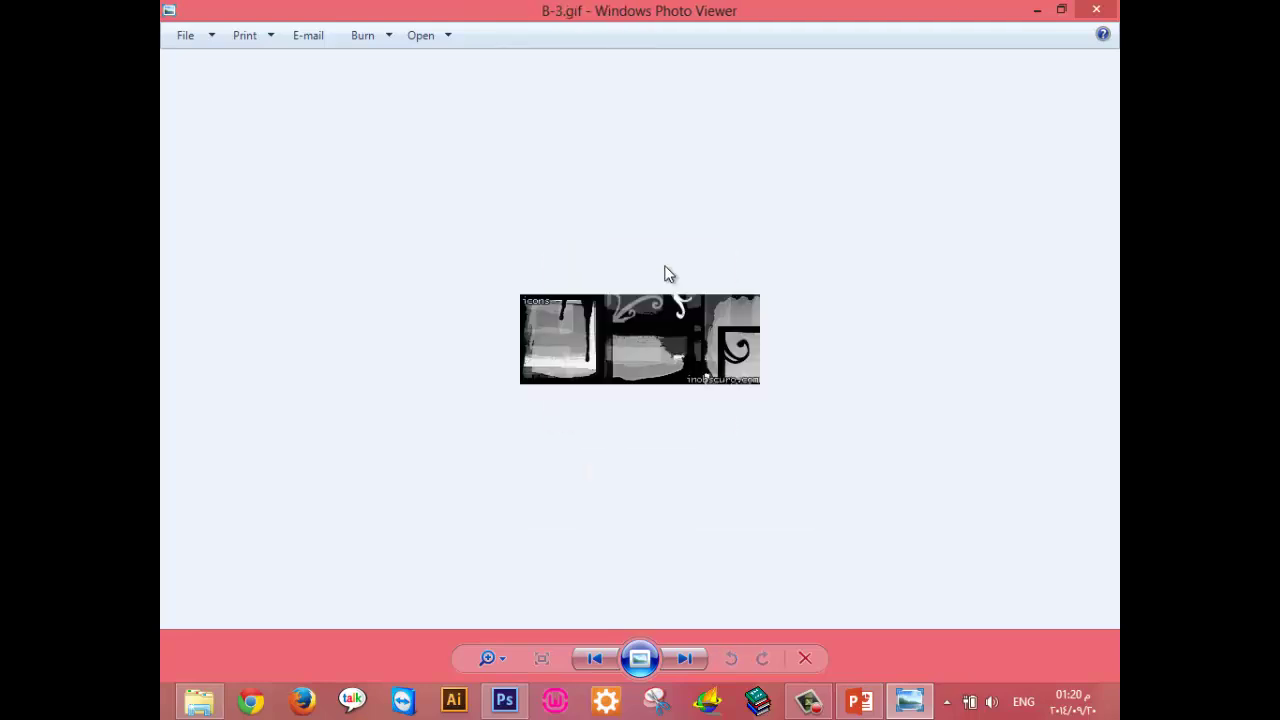
pyautogui.press('Left')
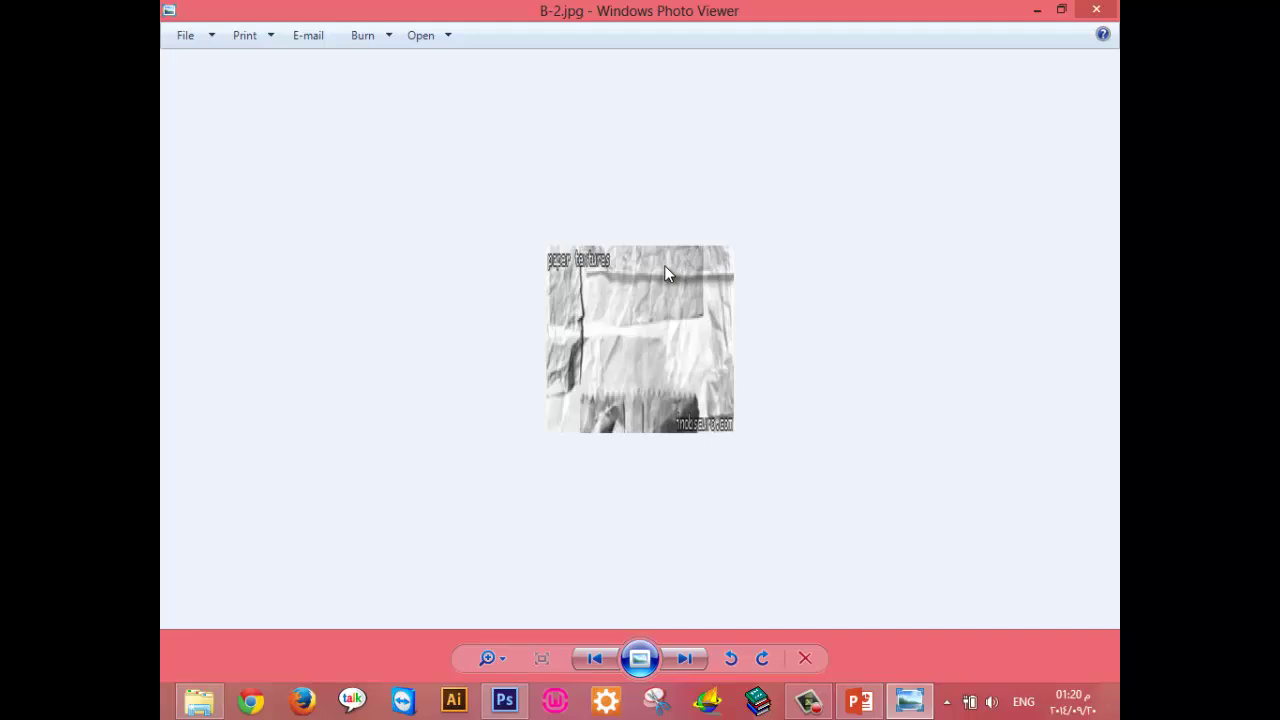
pyautogui.press('Right')
pyautogui.press('Right')
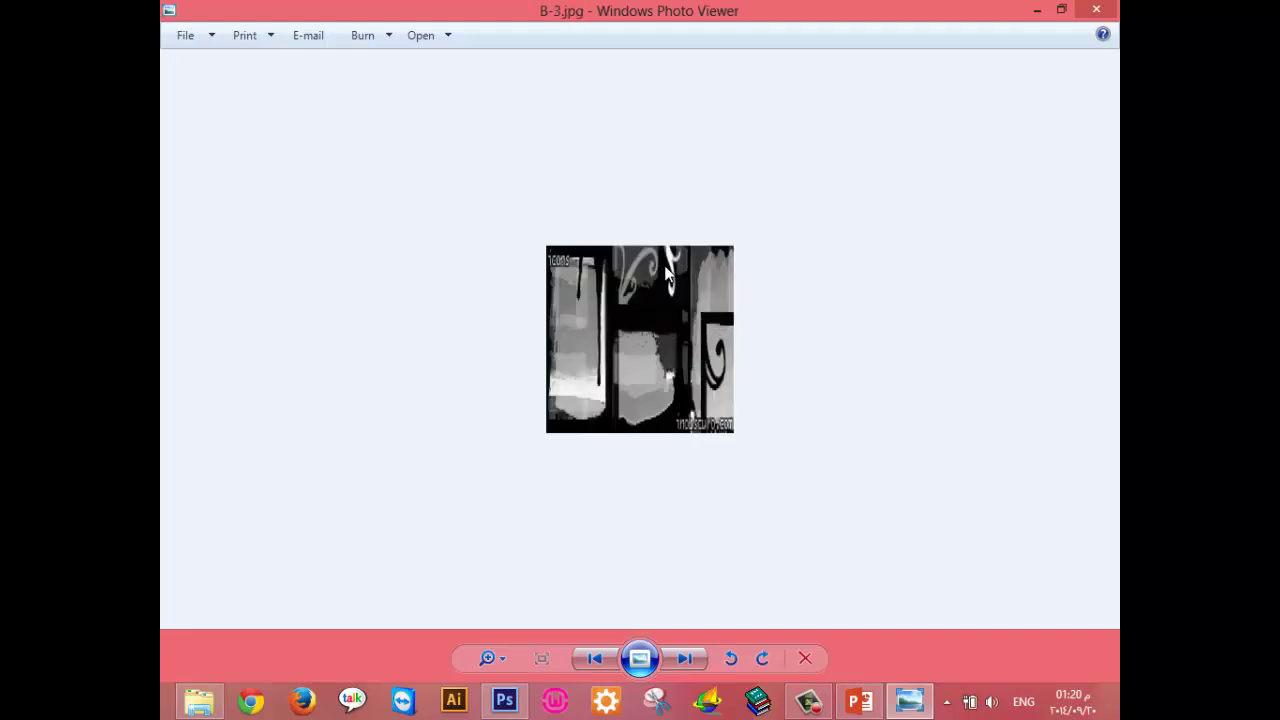
pyautogui.press('Right')
pyautogui.press('Right')
pyautogui.press('Right')
pyautogui.press('Right')
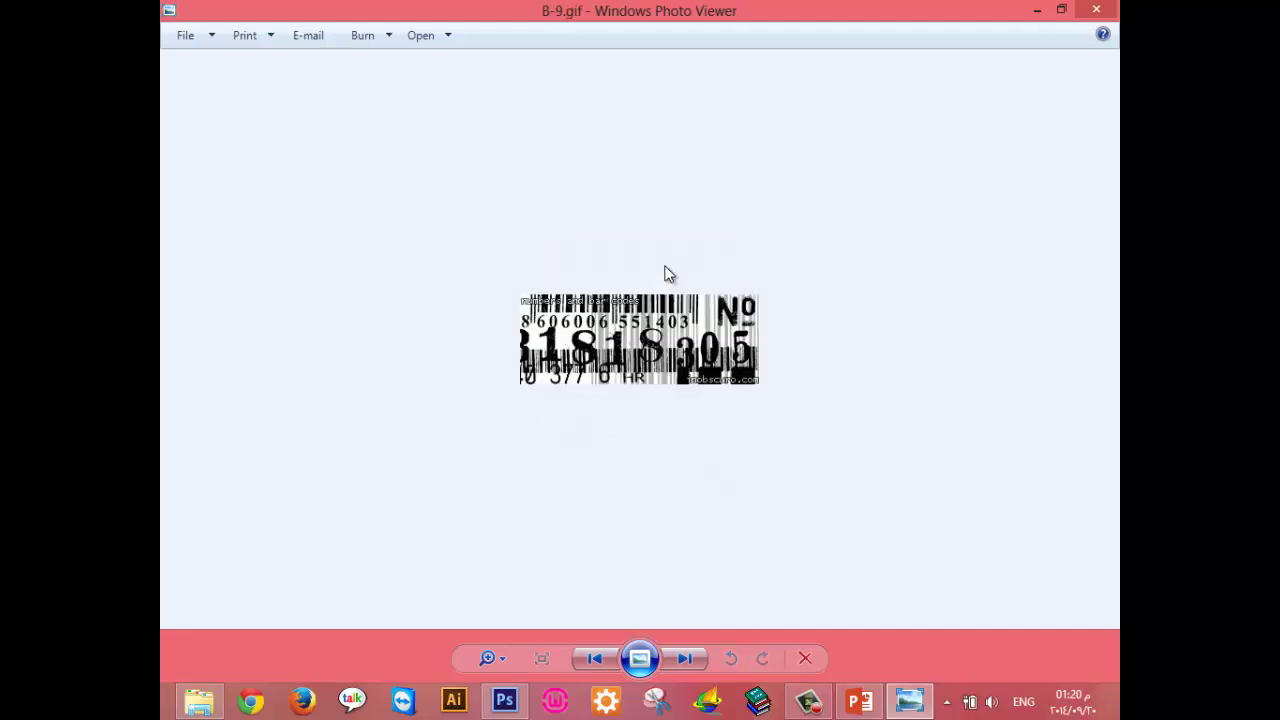
pyautogui.press('Right')
pyautogui.press('Right')
pyautogui.press('Right')
pyautogui.press('Right')
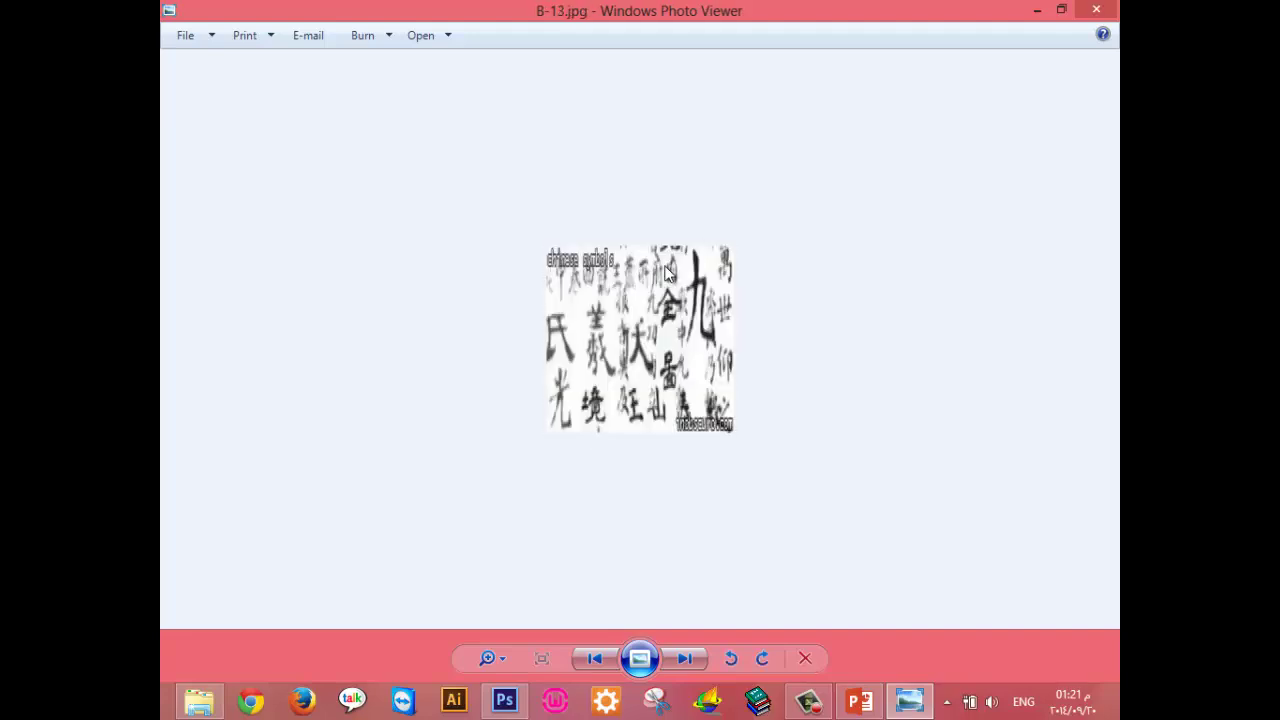
pyautogui.press('Right')
pyautogui.press('Right')
pyautogui.press('Right')
pyautogui.press('Right')
pyautogui.press('Right')
pyautogui.press('Right')
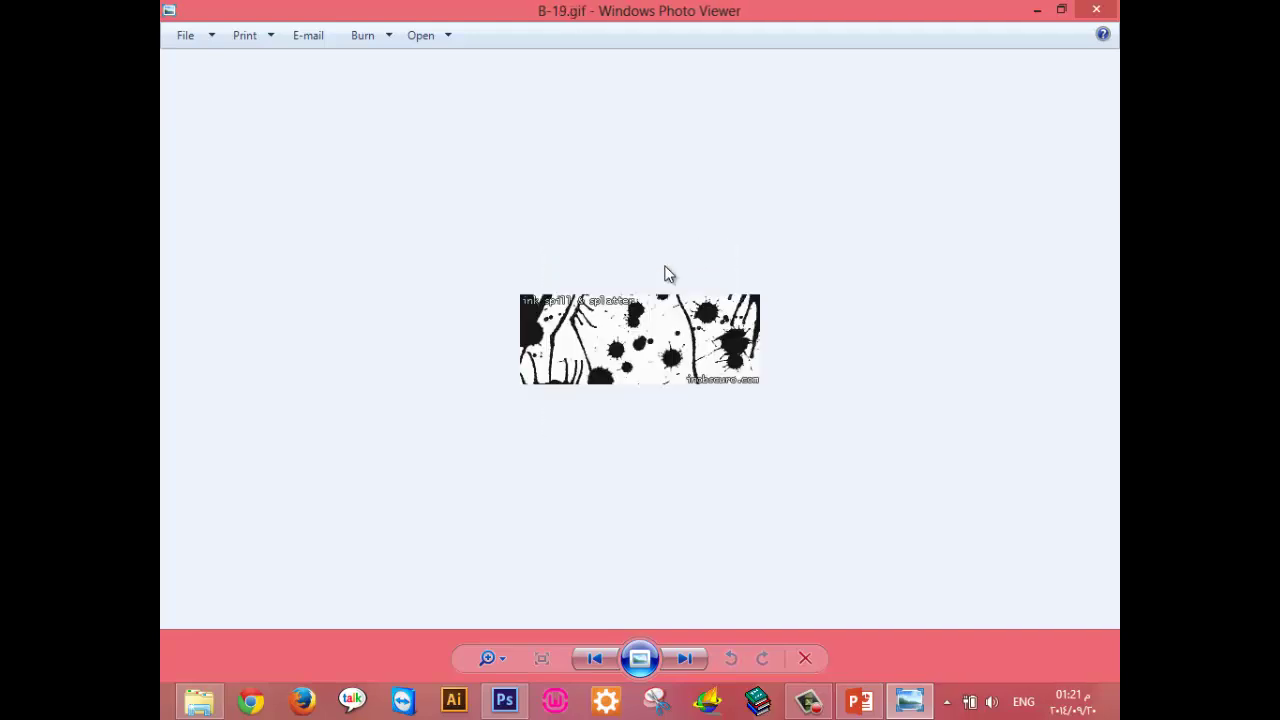
pyautogui.press('Right')
pyautogui.press('Right')
pyautogui.press('Right')
pyautogui.press('Right')
pyautogui.press('Right')
pyautogui.press('Right')
pyautogui.press('Right')
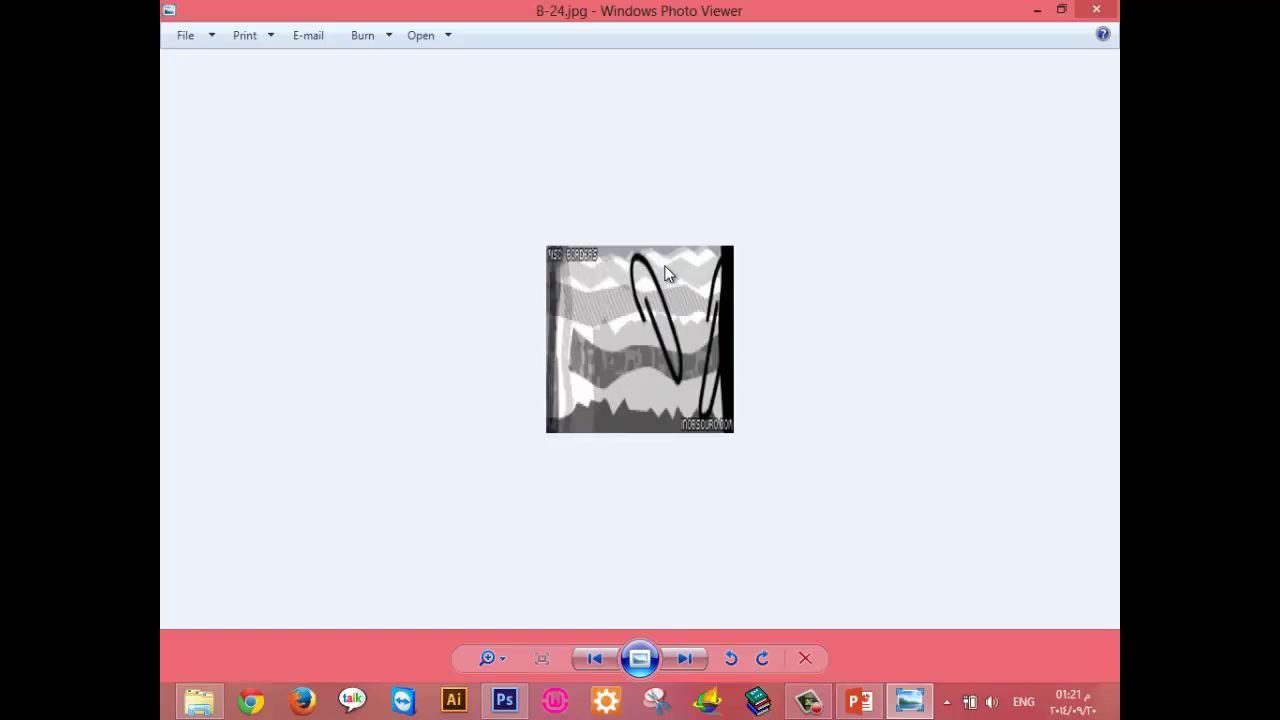
pyautogui.press('Right')
pyautogui.press('Right')
pyautogui.press('Right')
pyautogui.press('Right')
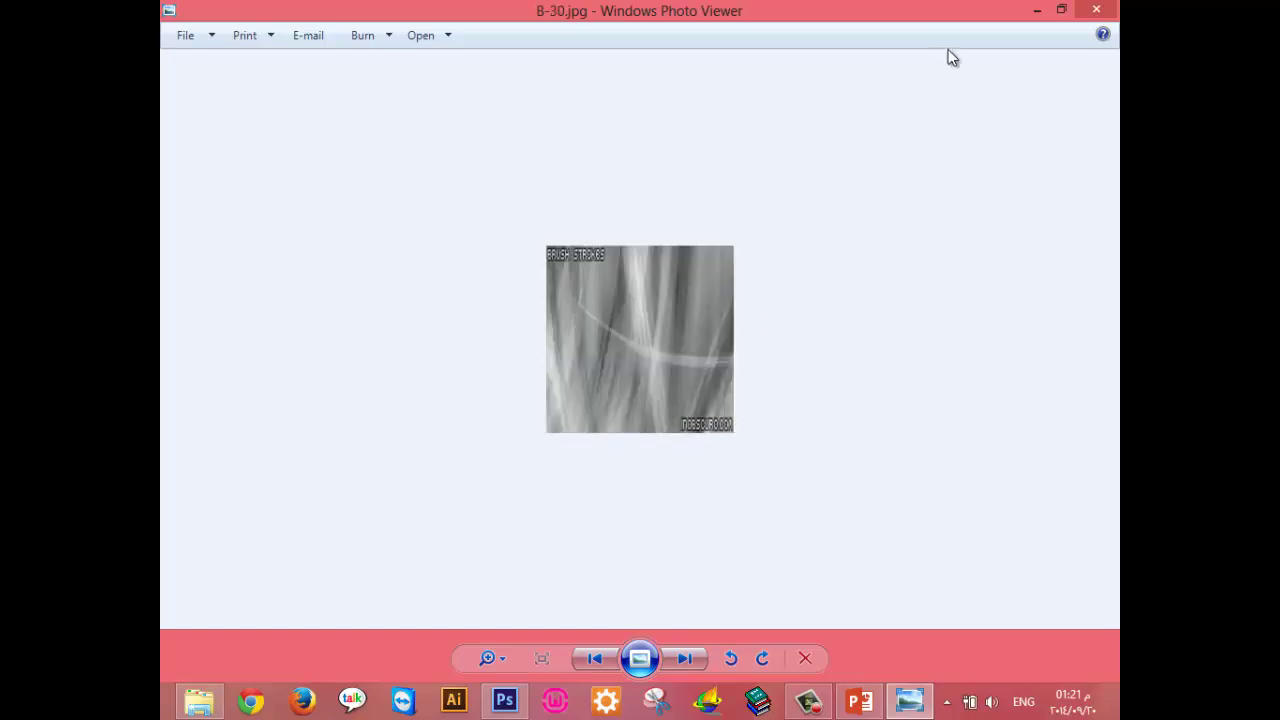
# Close Photo Viewer, glance through the rar folder of zipped brushes, and return to PowerPoint.
pyautogui.click(1096, 10)
pyautogui.press('BackSpace')
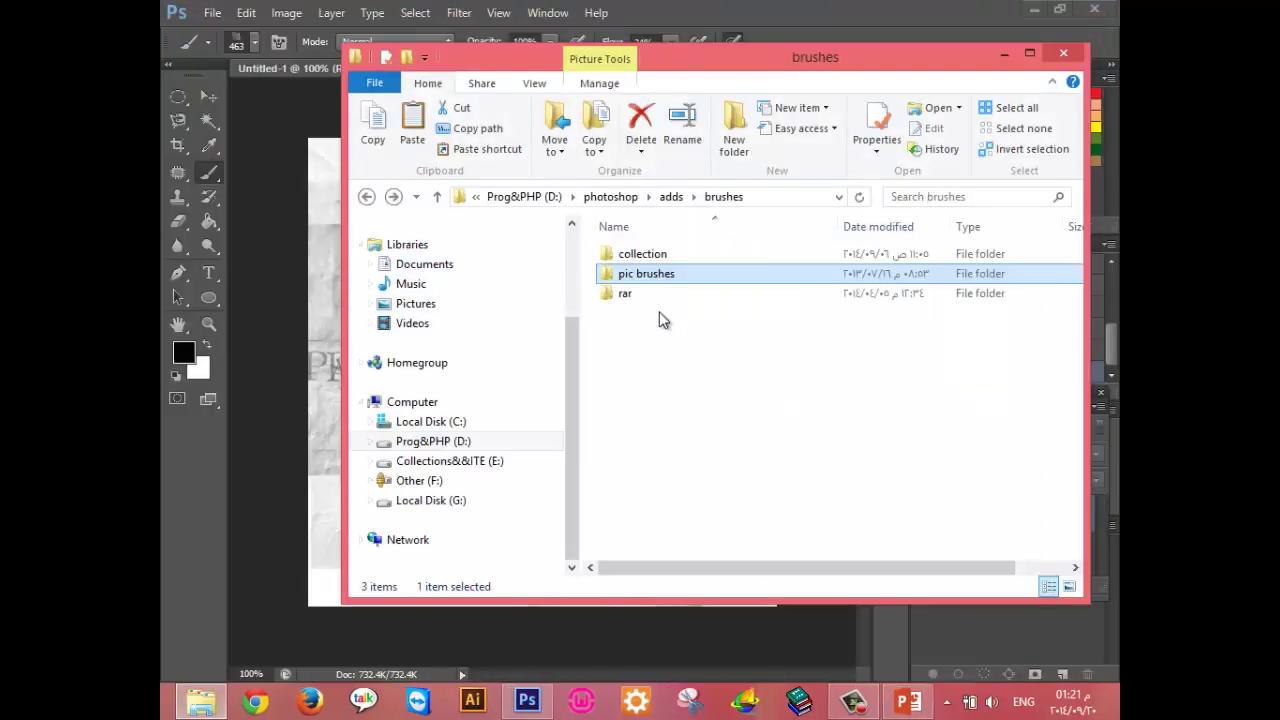
pyautogui.doubleClick(660, 294)
pyautogui.scroll(-5, 723, 437)
pyautogui.scroll(-10, 741, 473)
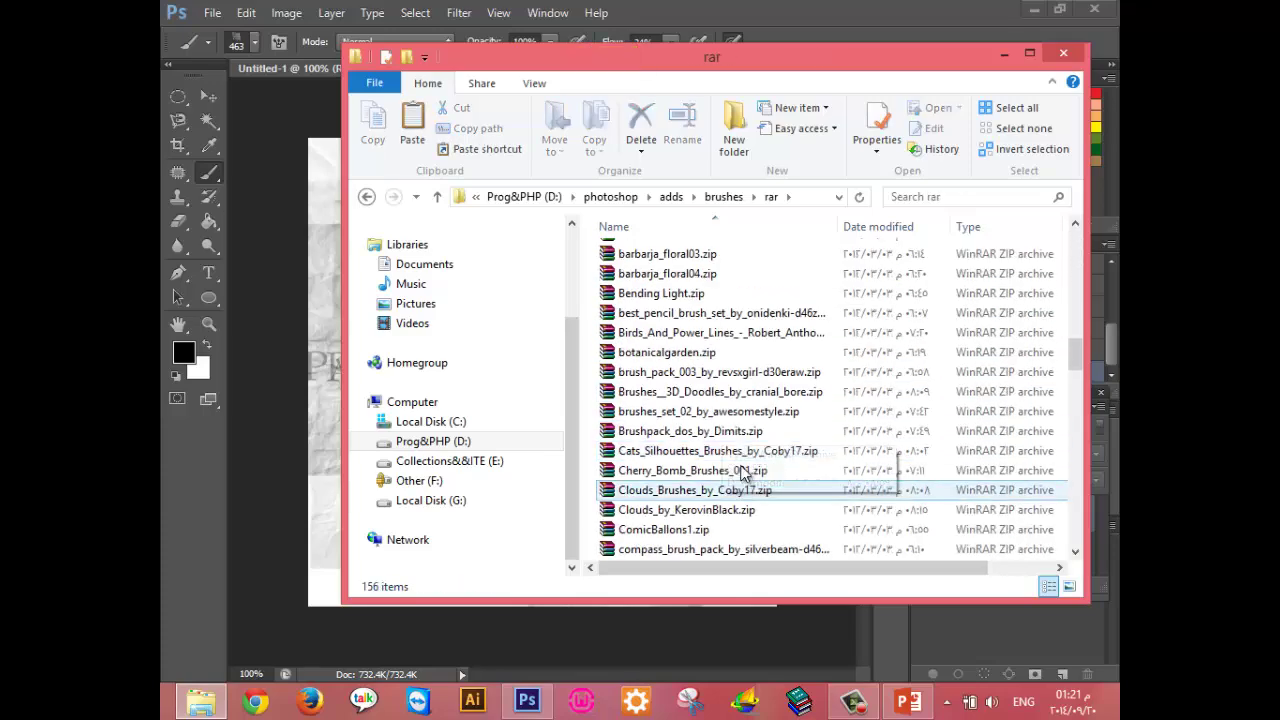
pyautogui.press('BackSpace')
pyautogui.click(907, 701)
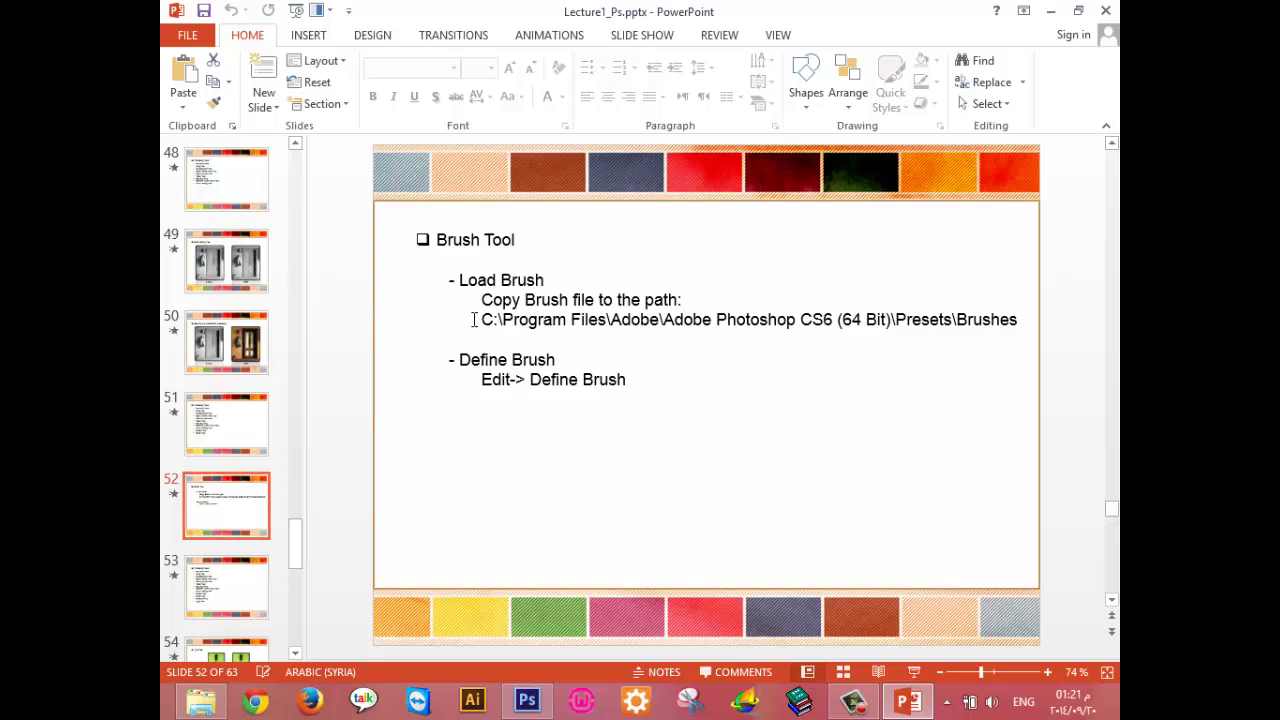
# Advance the lecture past slide 53 to the Type Tool slide 54, then return to Photoshop.
pyautogui.moveTo(472, 319); pyautogui.dragTo(1014, 320)
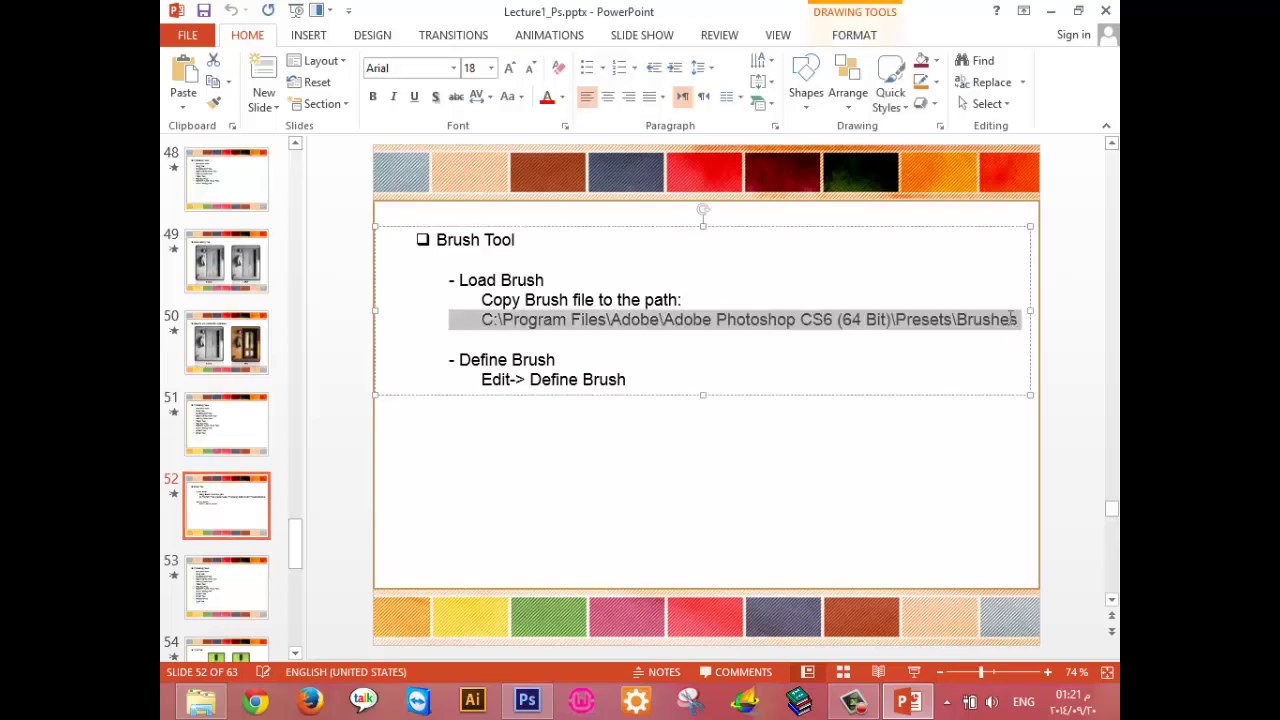
pyautogui.click(721, 351)
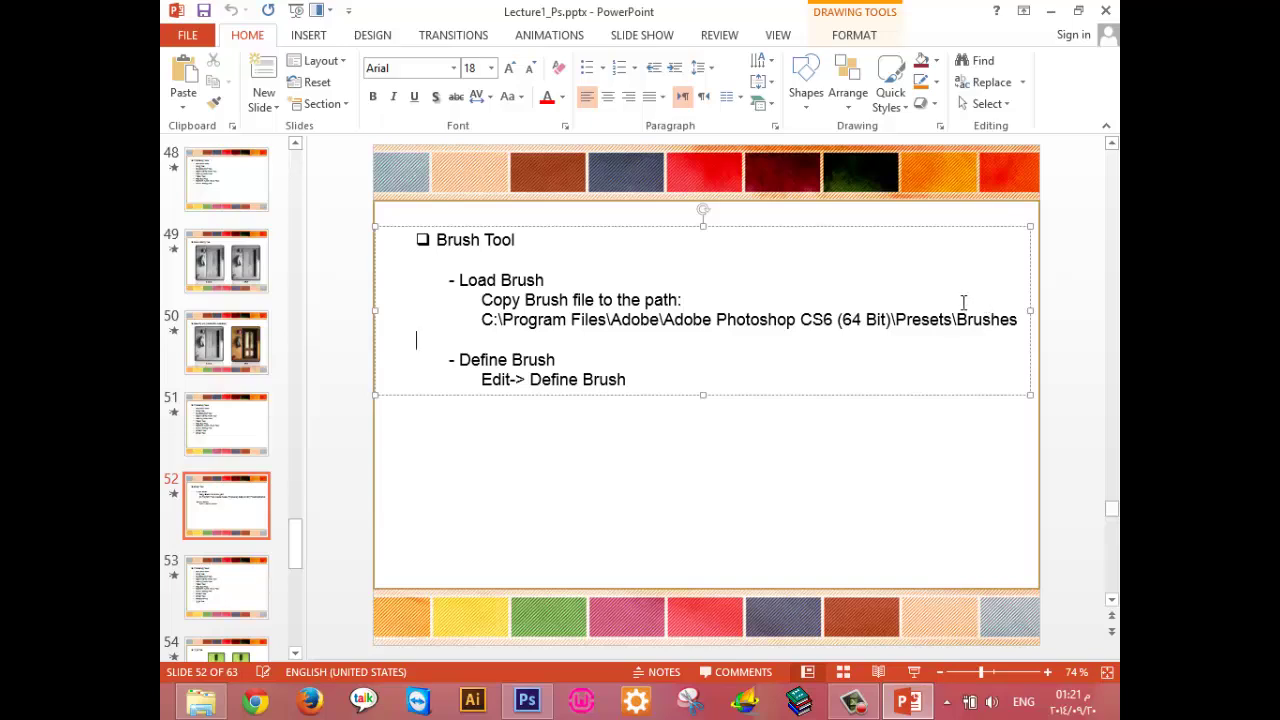
pyautogui.click(219, 585)
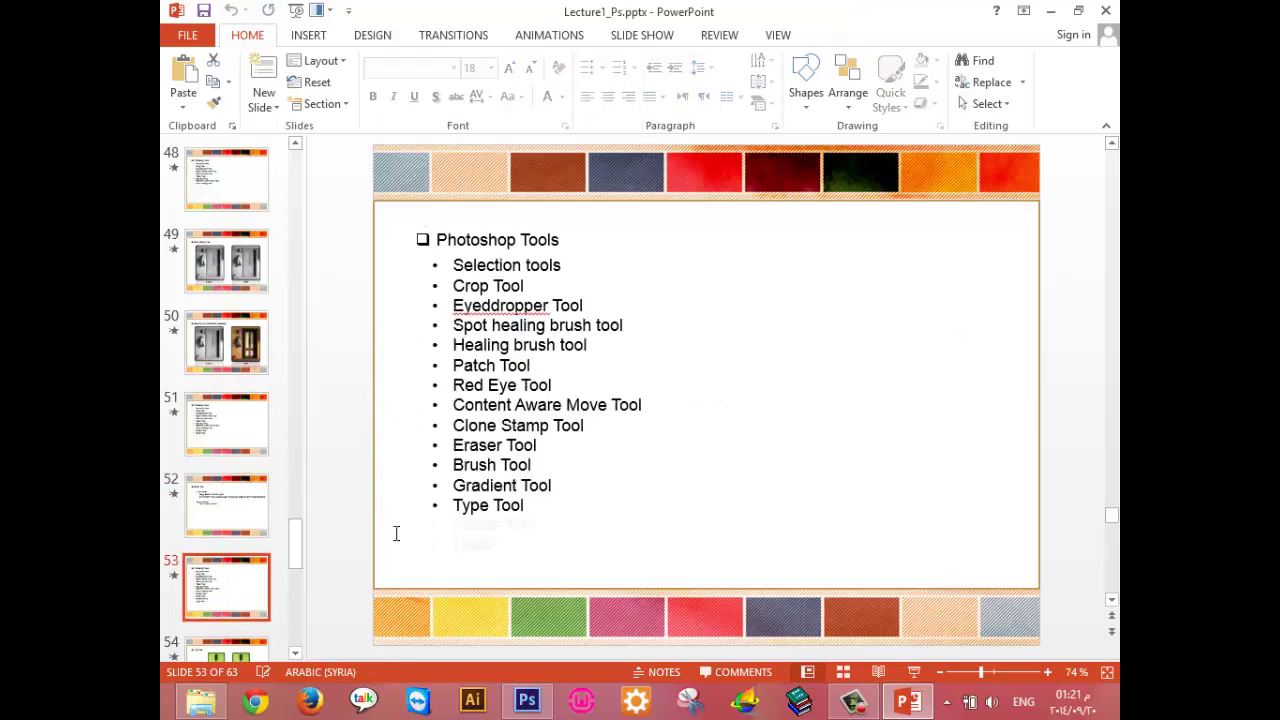
pyautogui.scroll(-2, 420, 512)
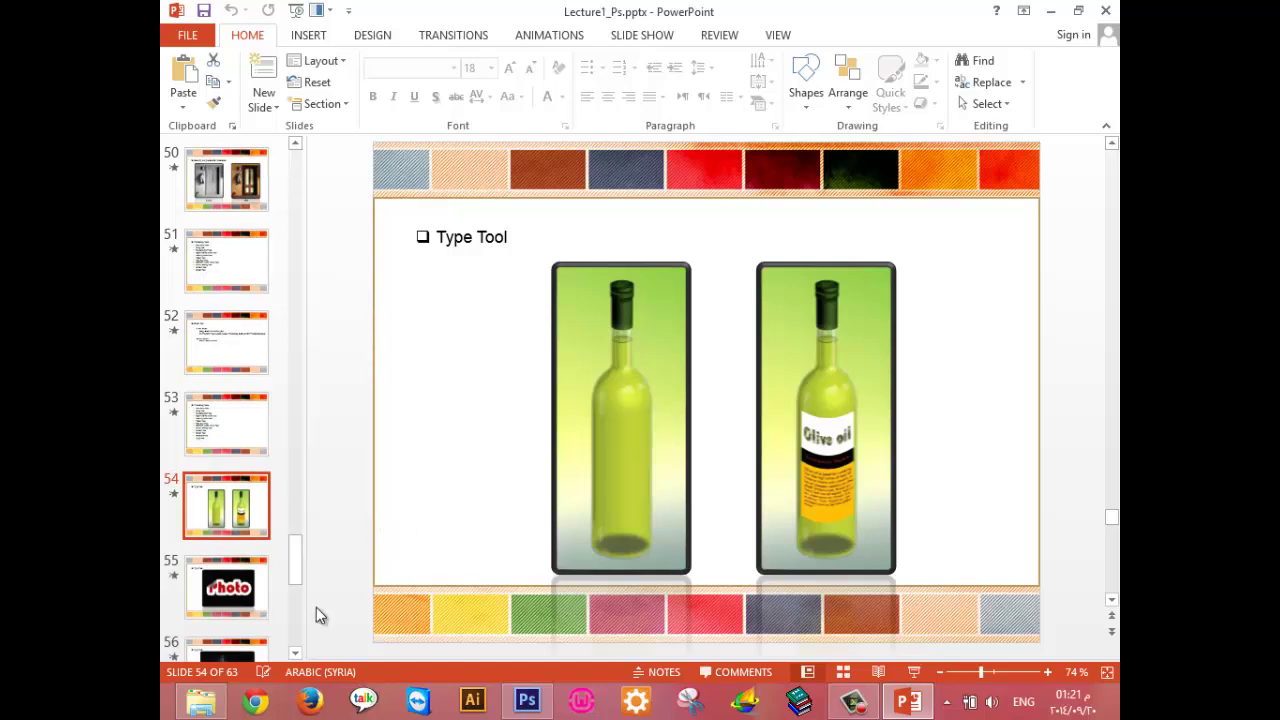
pyautogui.click(527, 700)
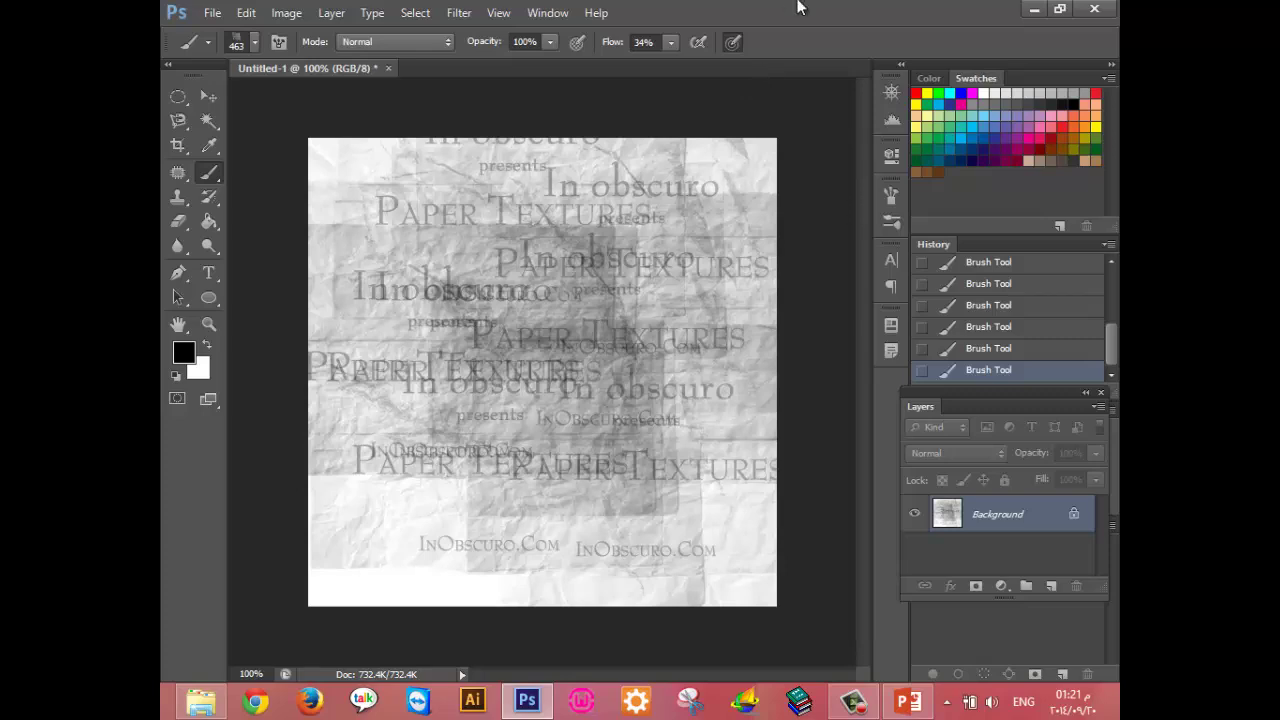
# Review the Type preferences without changes, then create a new blank white Untitled-1 document.
pyautogui.click(246, 12)
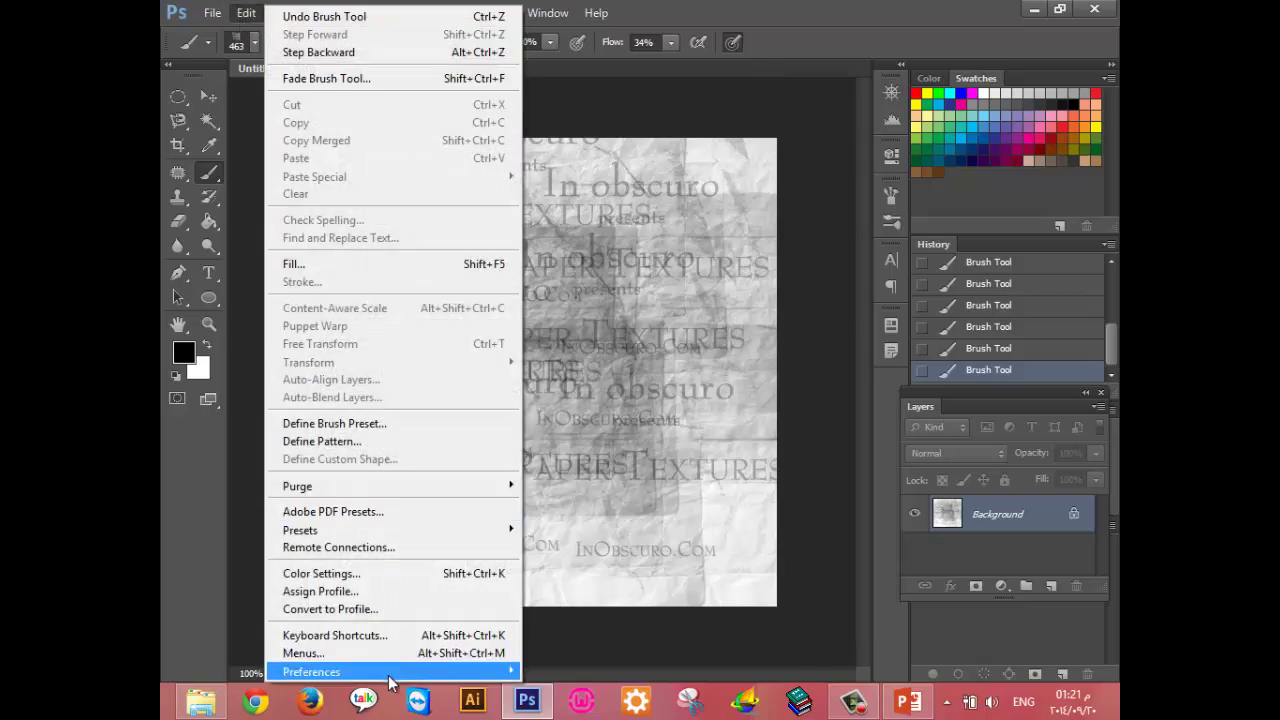
pyautogui.moveTo(390, 671)
pyautogui.click(620, 480)
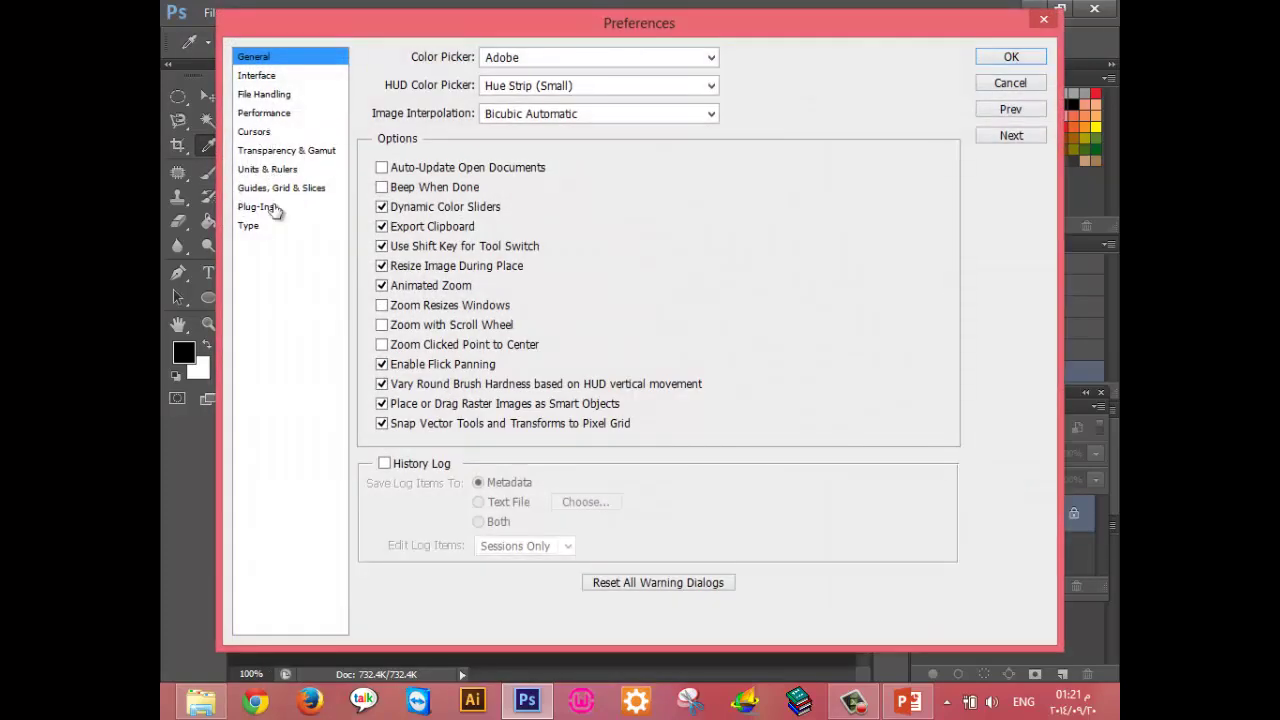
pyautogui.click(262, 226)
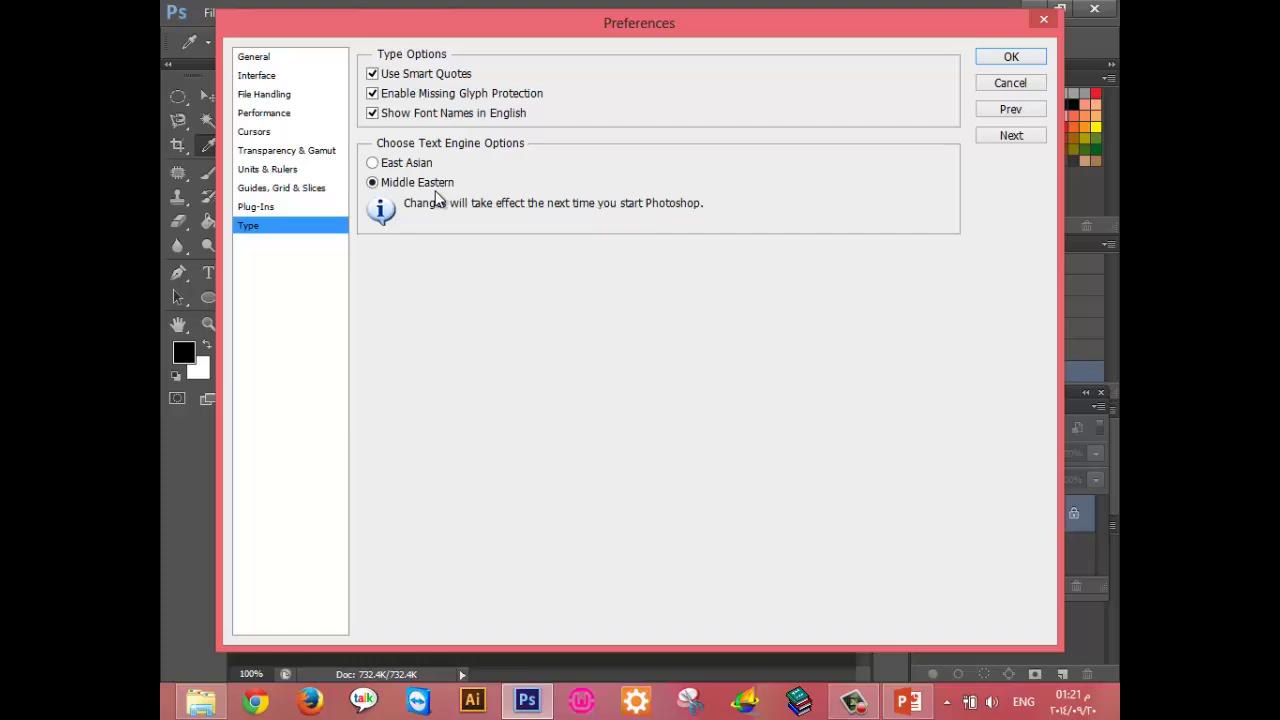
pyautogui.click(1037, 83)
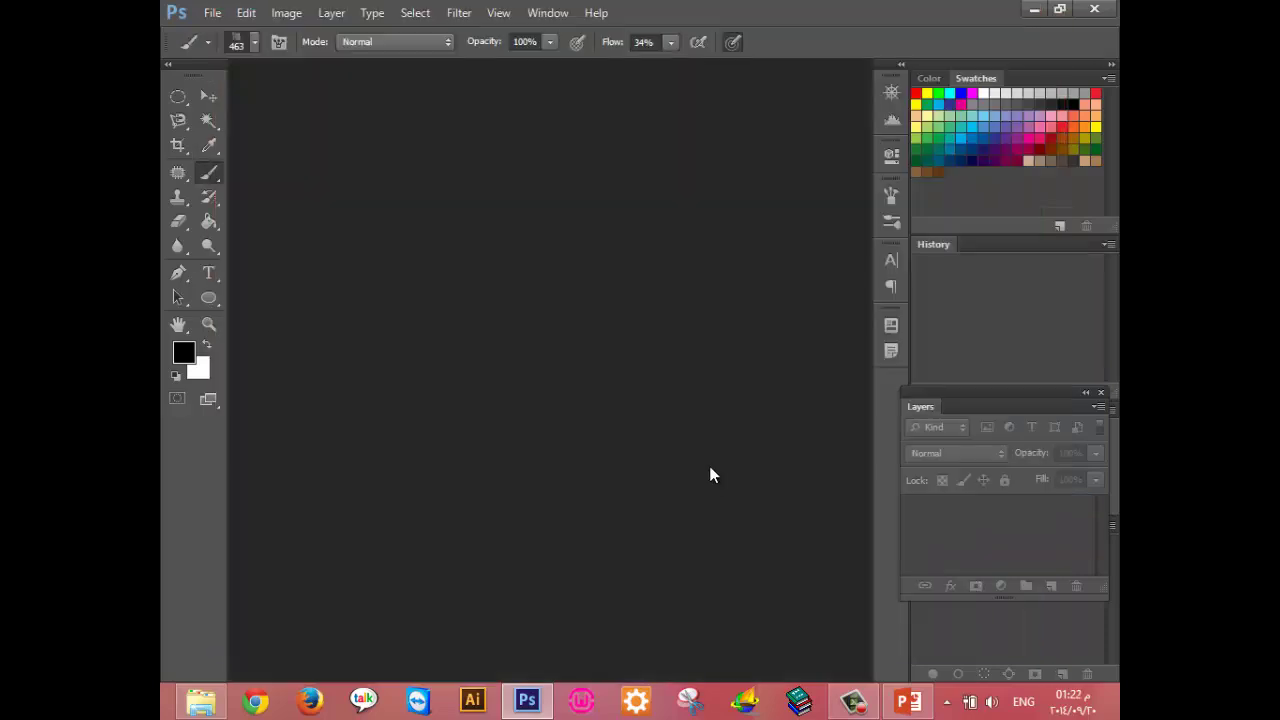
pyautogui.hotkey('ctrl', 'n')
pyautogui.press('Return')
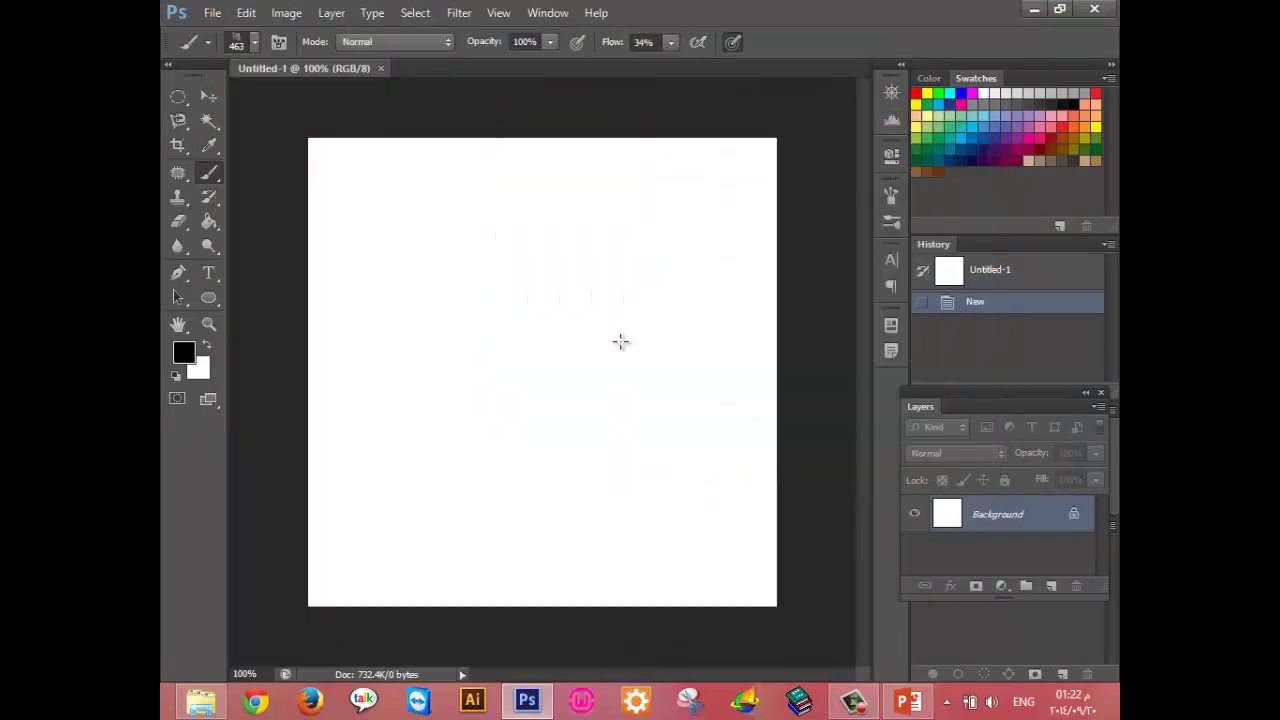
# Place a horizontal text insertion point on the canvas and set the text colour to violet.
pyautogui.click(207, 274)
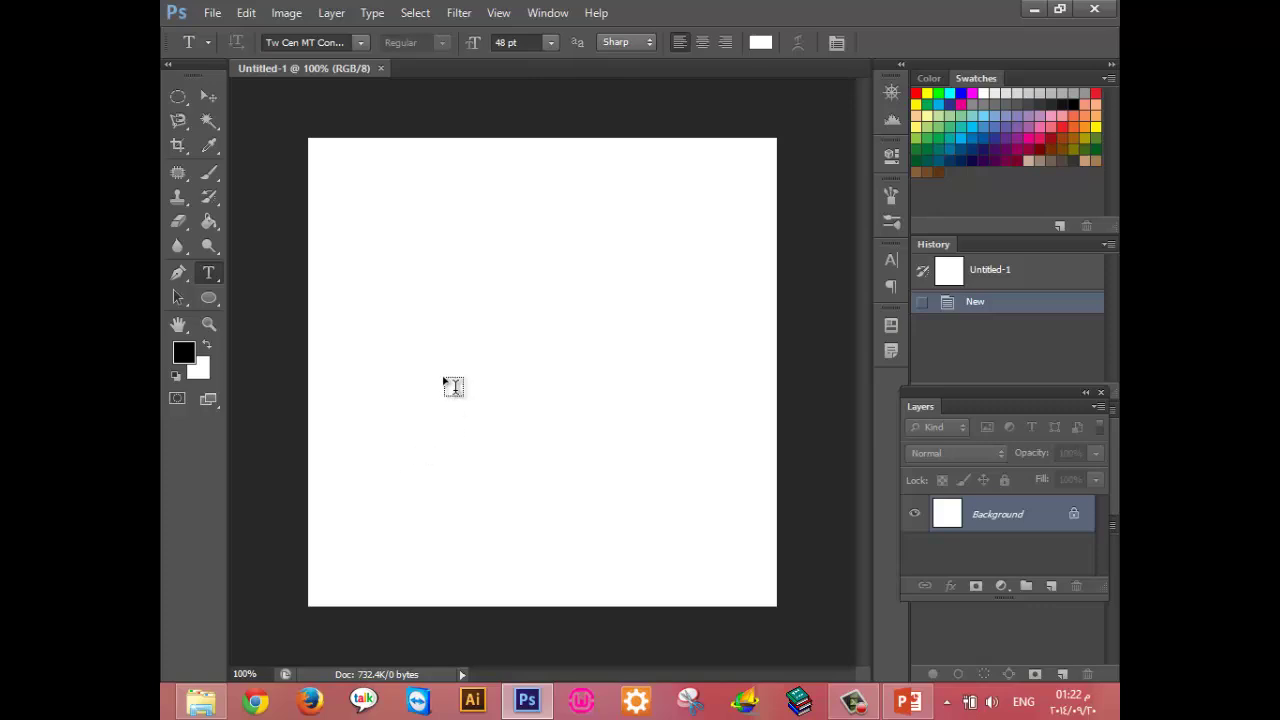
pyautogui.click(443, 377)
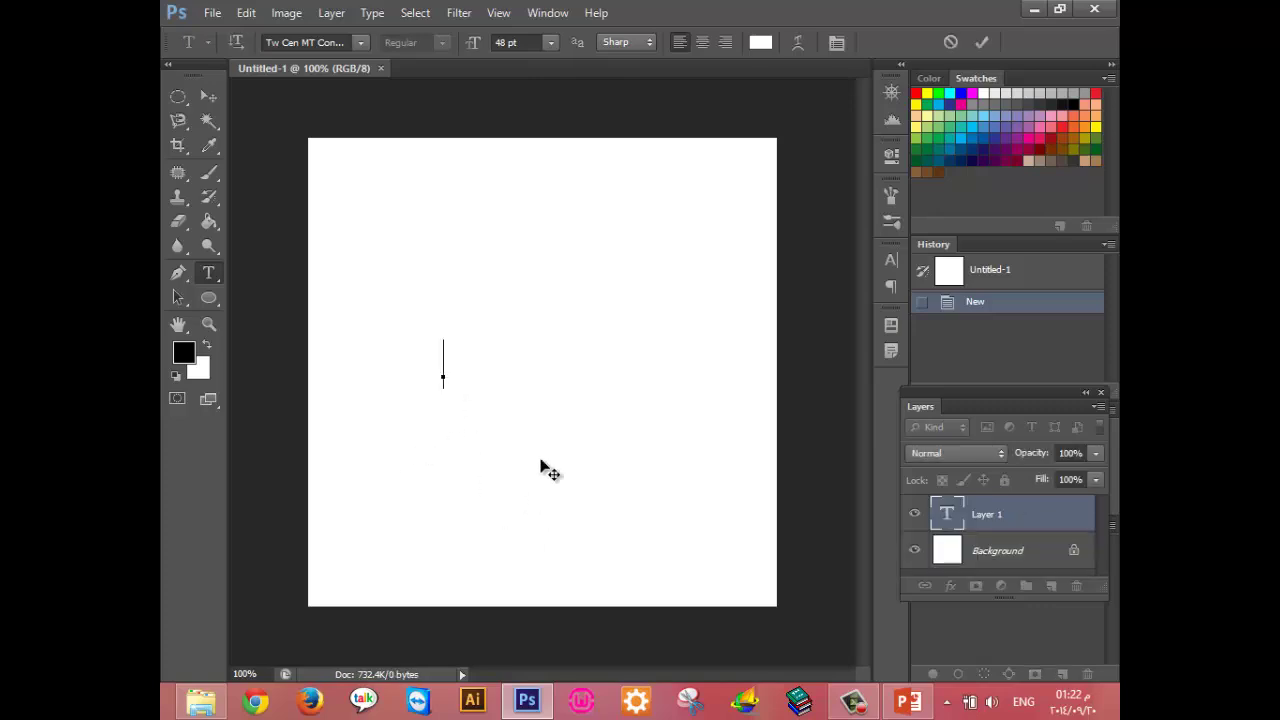
pyautogui.click(760, 42)
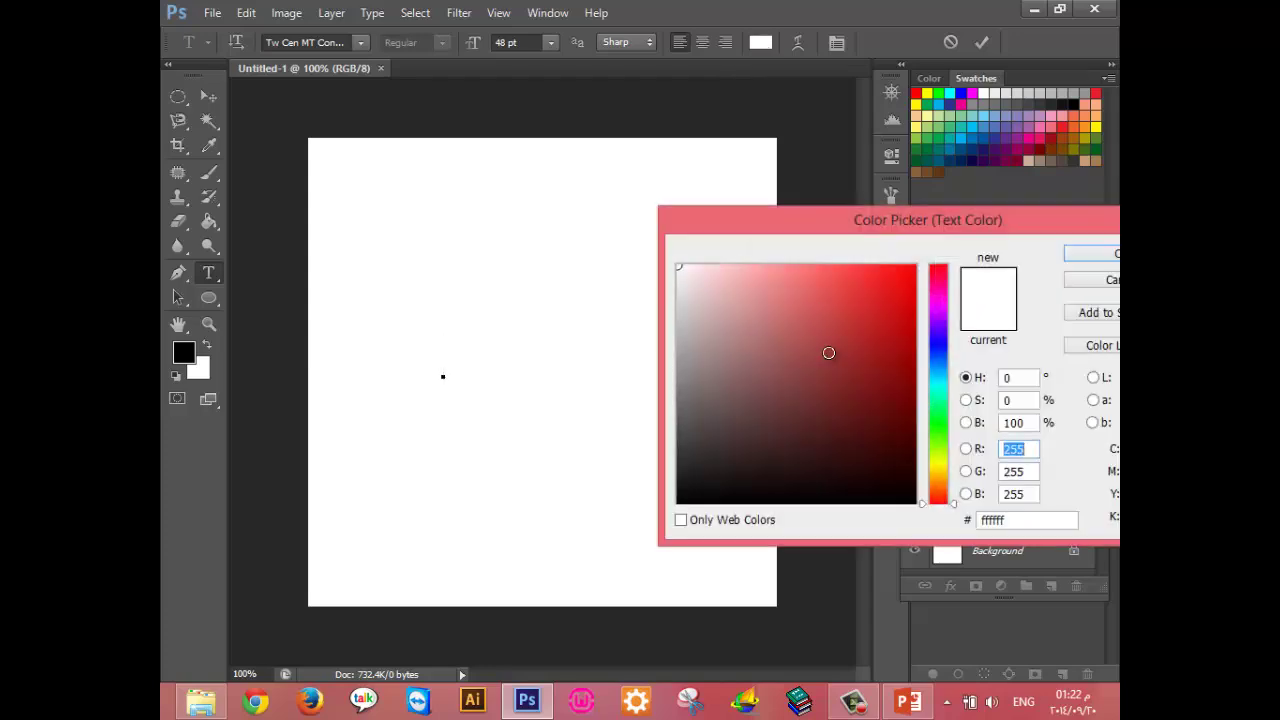
pyautogui.moveTo(938, 389); pyautogui.dragTo(940, 330)
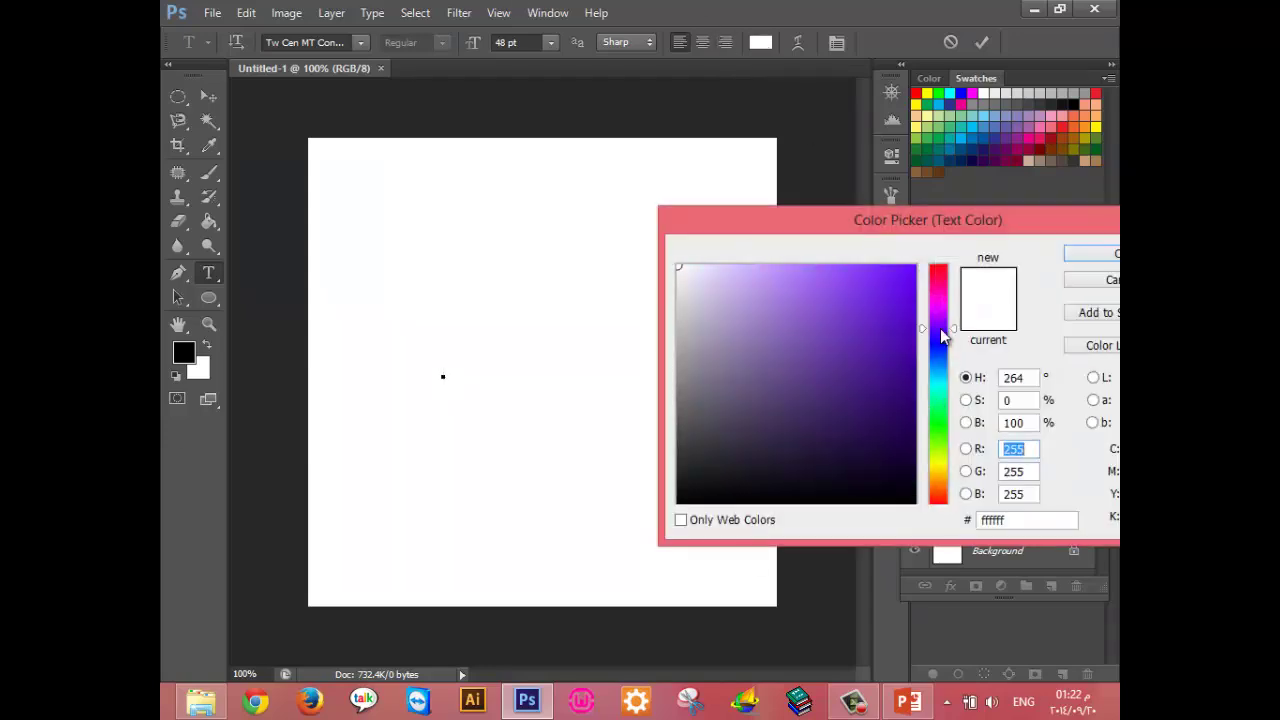
pyautogui.moveTo(912, 288); pyautogui.dragTo(916, 265)
pyautogui.click(1080, 253)
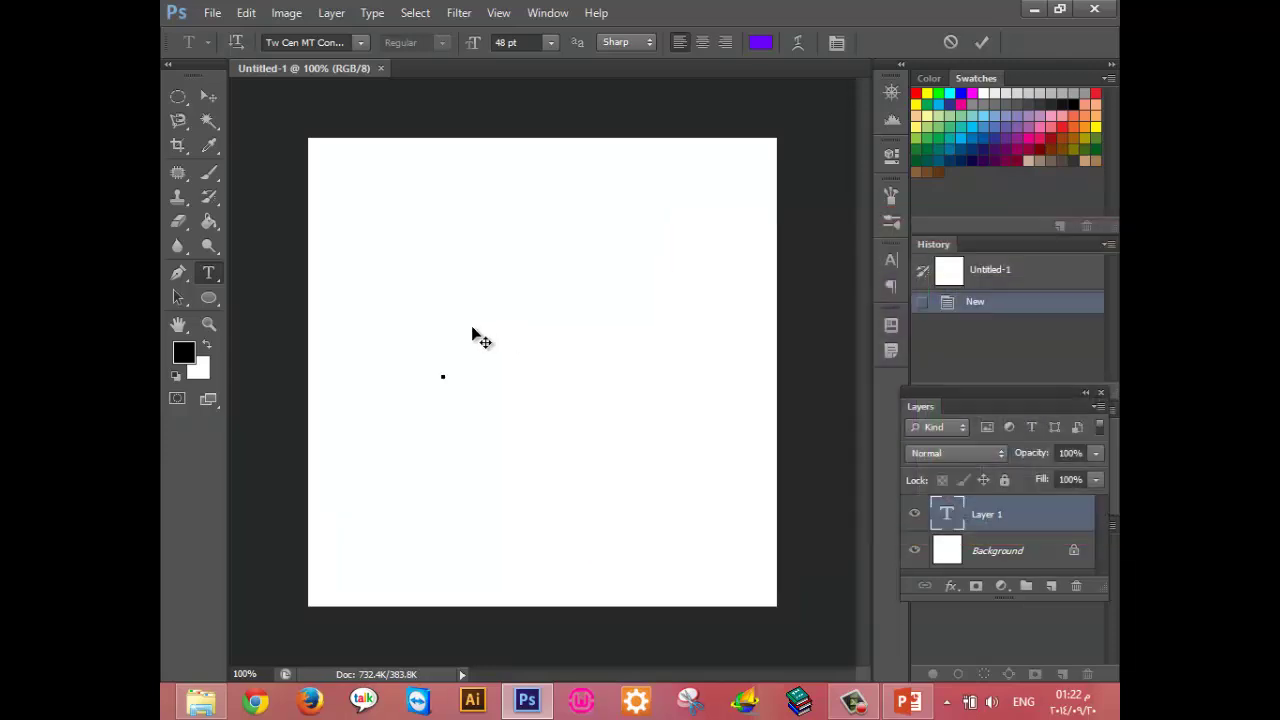
# Type 'Mariam', fixing a typo, and centre-align the word.
pyautogui.write('mAR')
pyautogui.press('BackSpace')
pyautogui.press('BackSpace')
pyautogui.press('BackSpace')
pyautogui.write('M')
pyautogui.write('ariam')
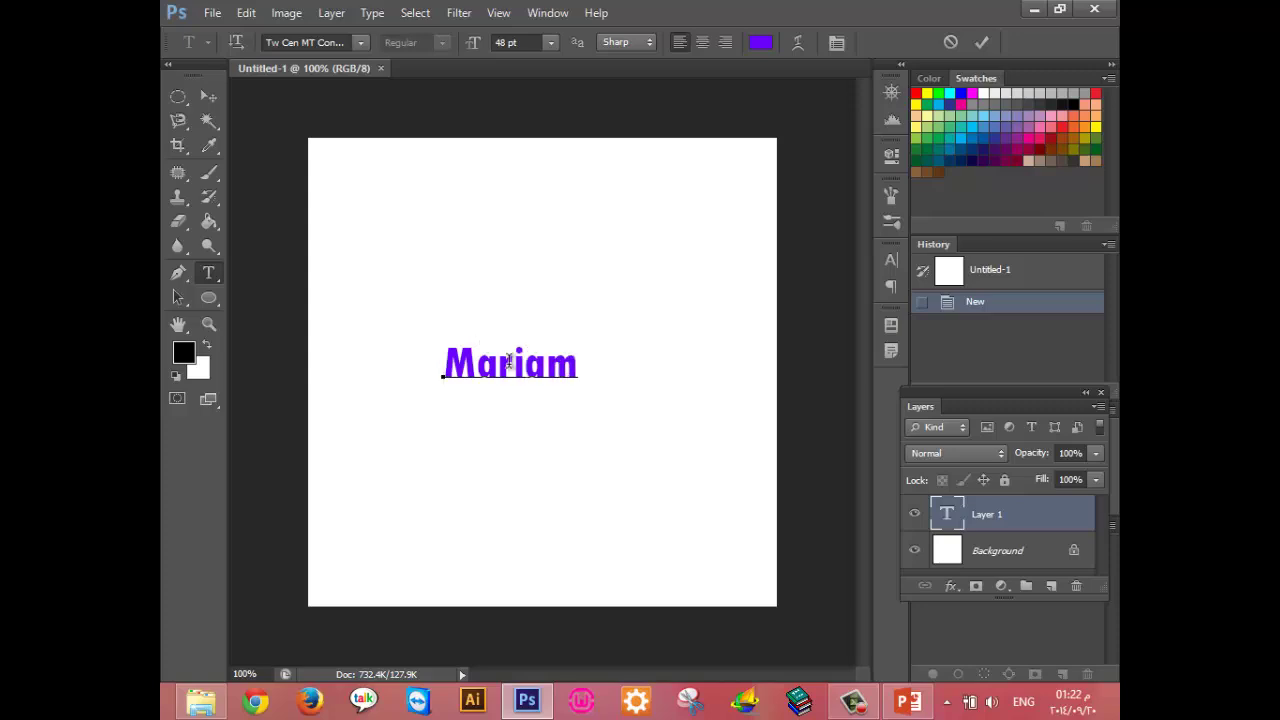
pyautogui.doubleClick(509, 362)
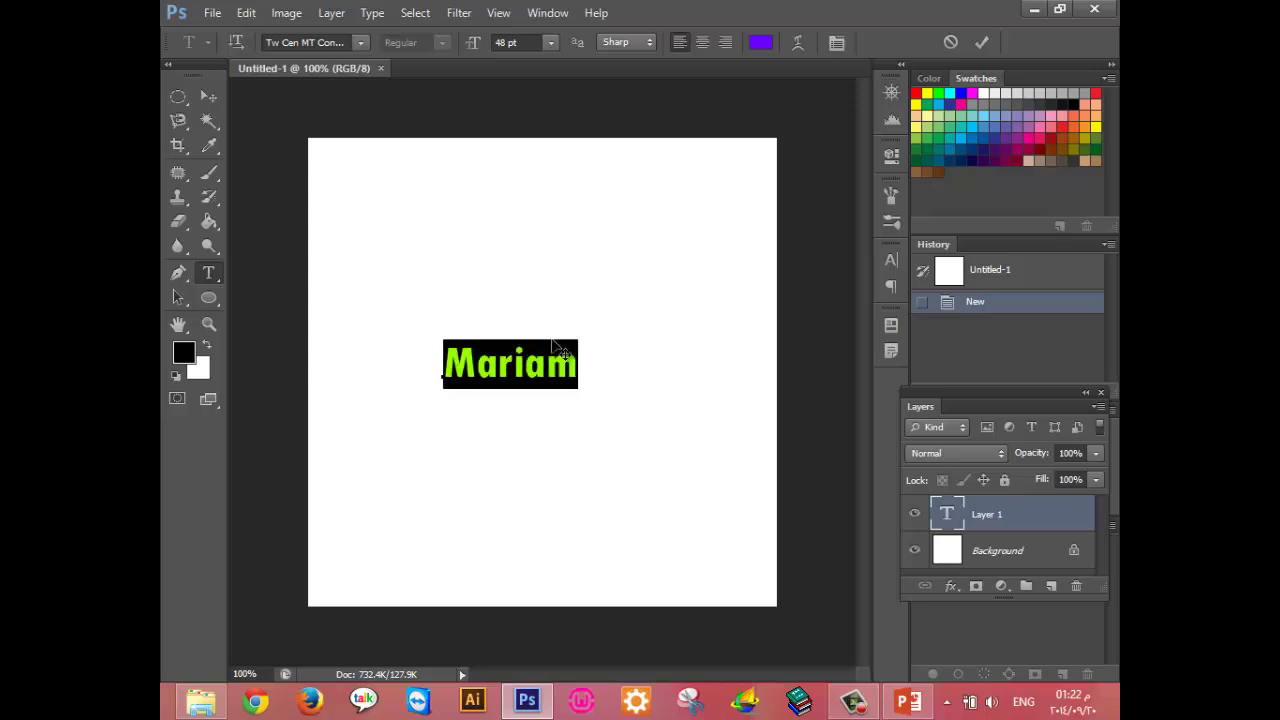
pyautogui.click(703, 42)
pyautogui.click(725, 42)
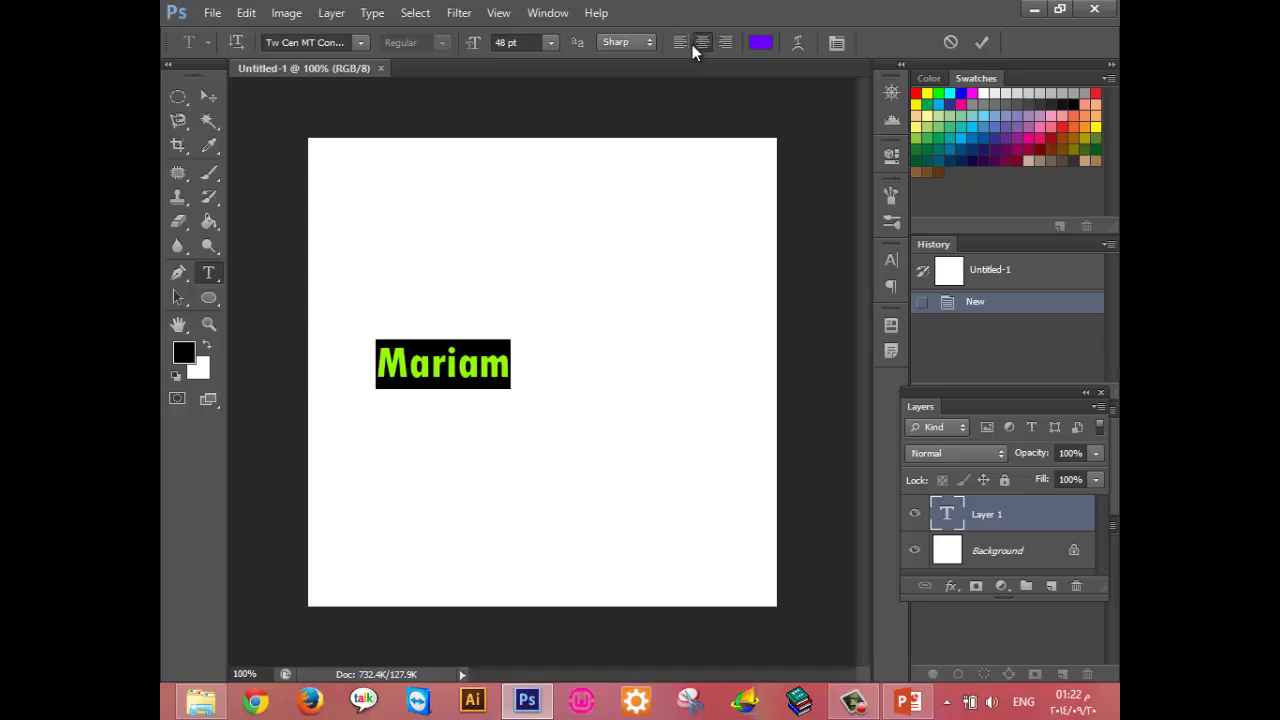
# Warp the Mariam text with the Wave style at +75 bend, after trying Arc and Flag.
pyautogui.click(798, 54)
pyautogui.moveTo(672, 154); pyautogui.dragTo(854, 142)
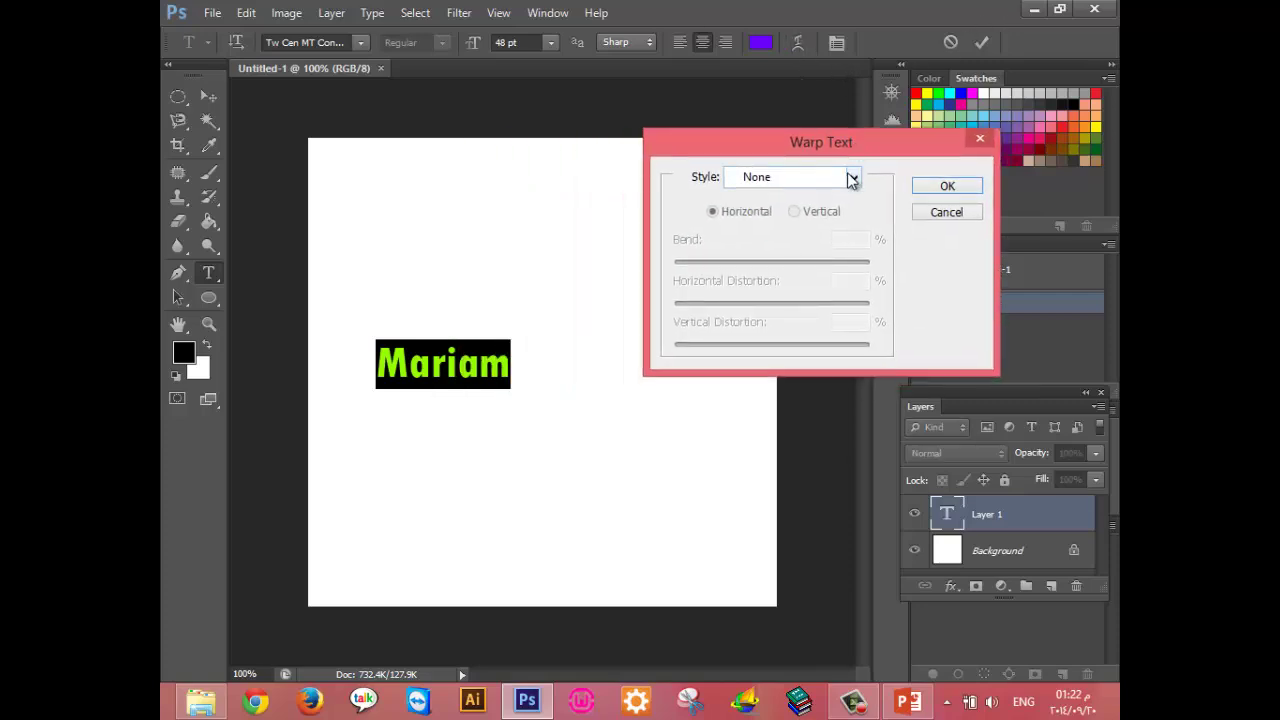
pyautogui.click(851, 178)
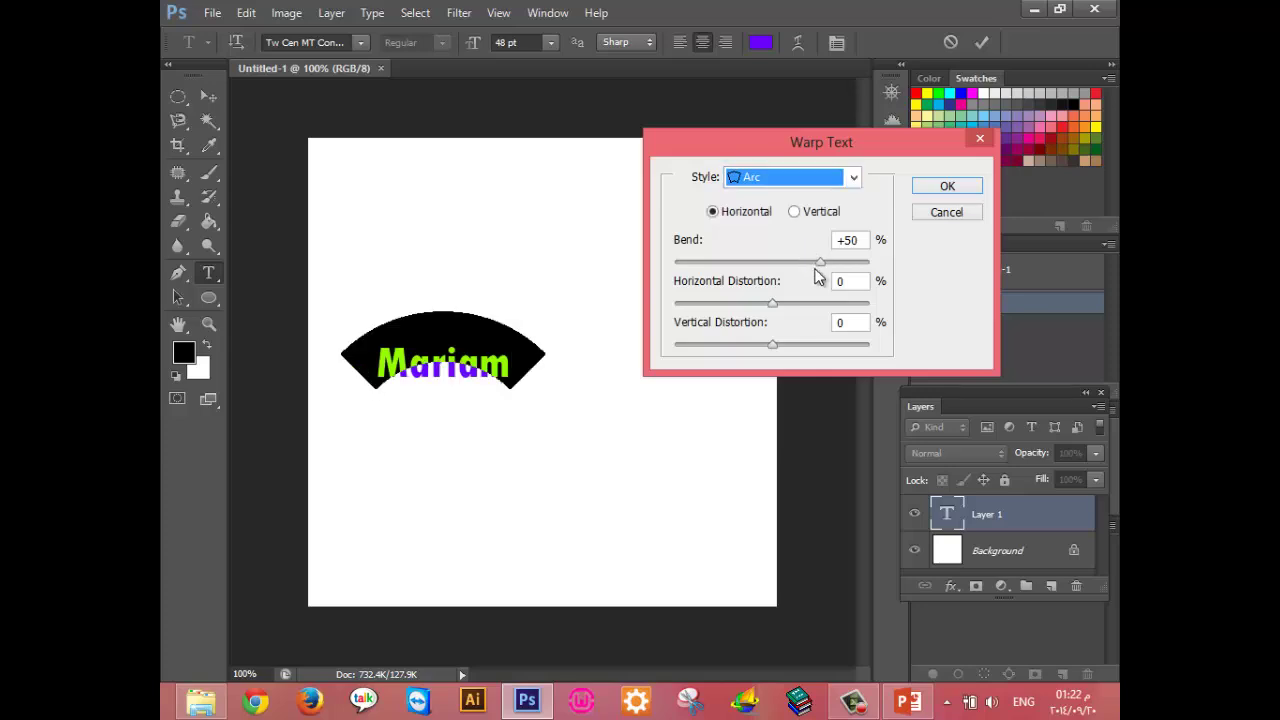
pyautogui.moveTo(820, 261); pyautogui.dragTo(846, 262)
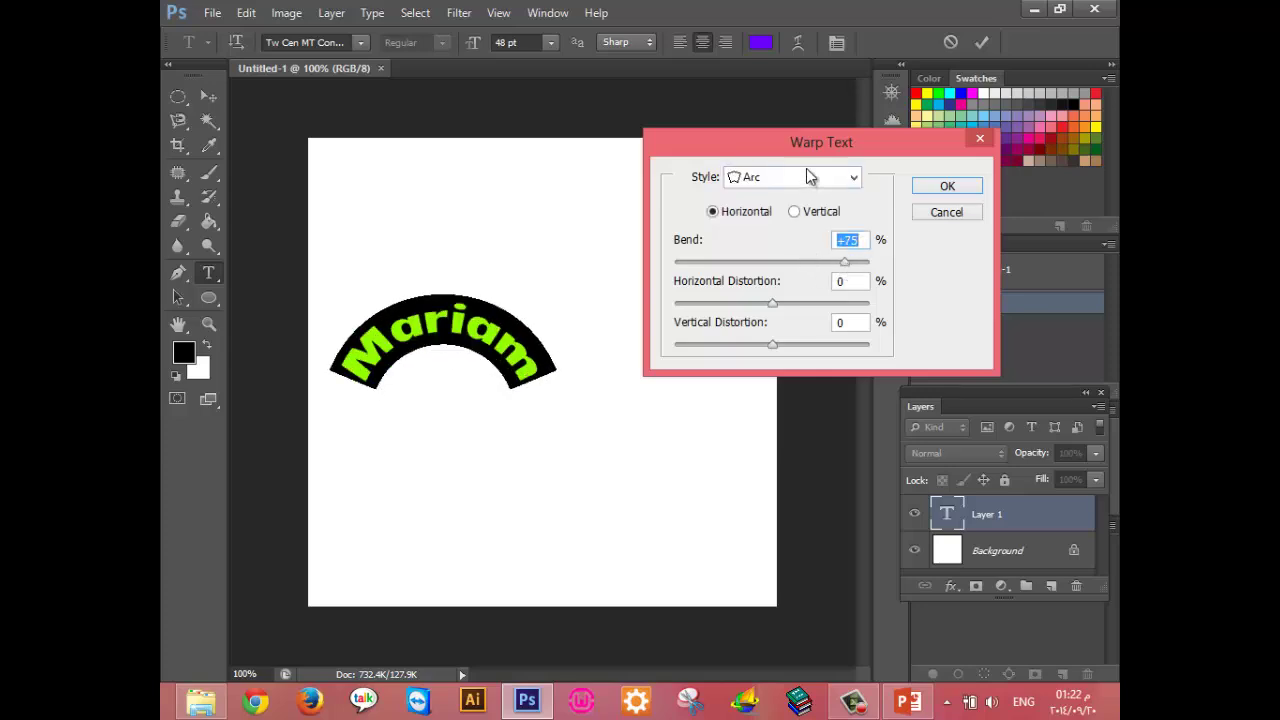
pyautogui.click(840, 177)
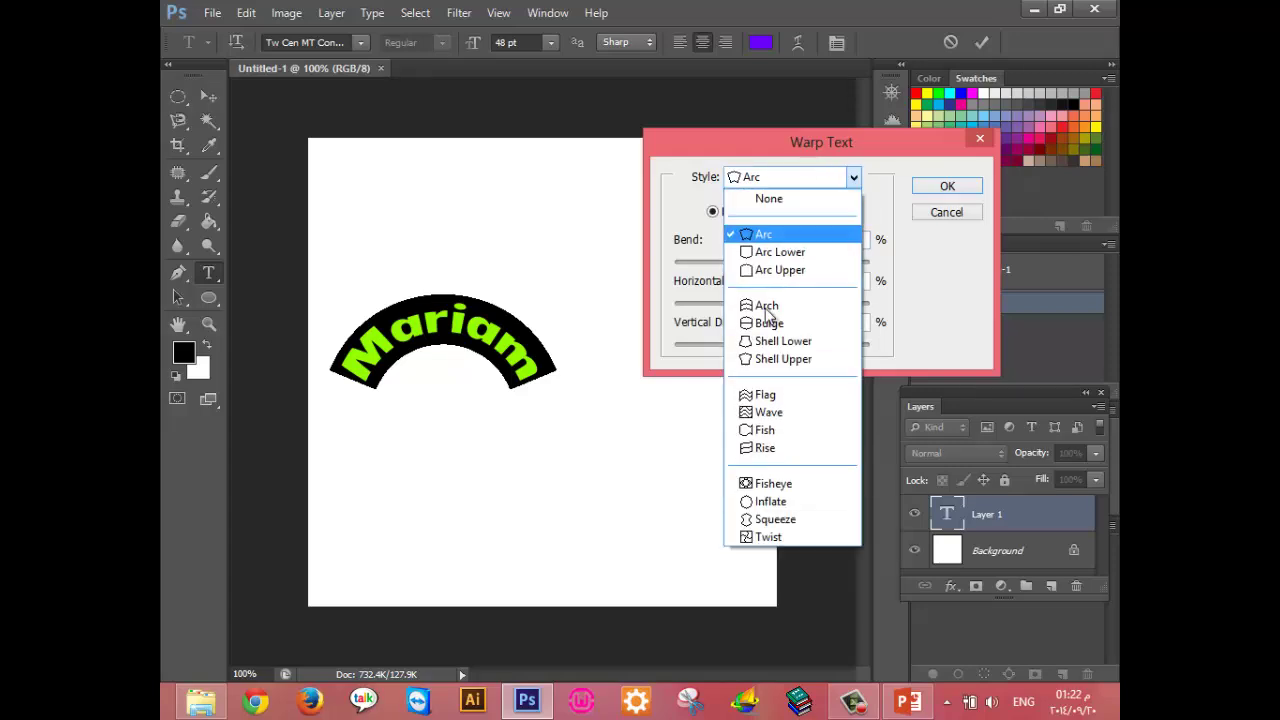
pyautogui.click(765, 395)
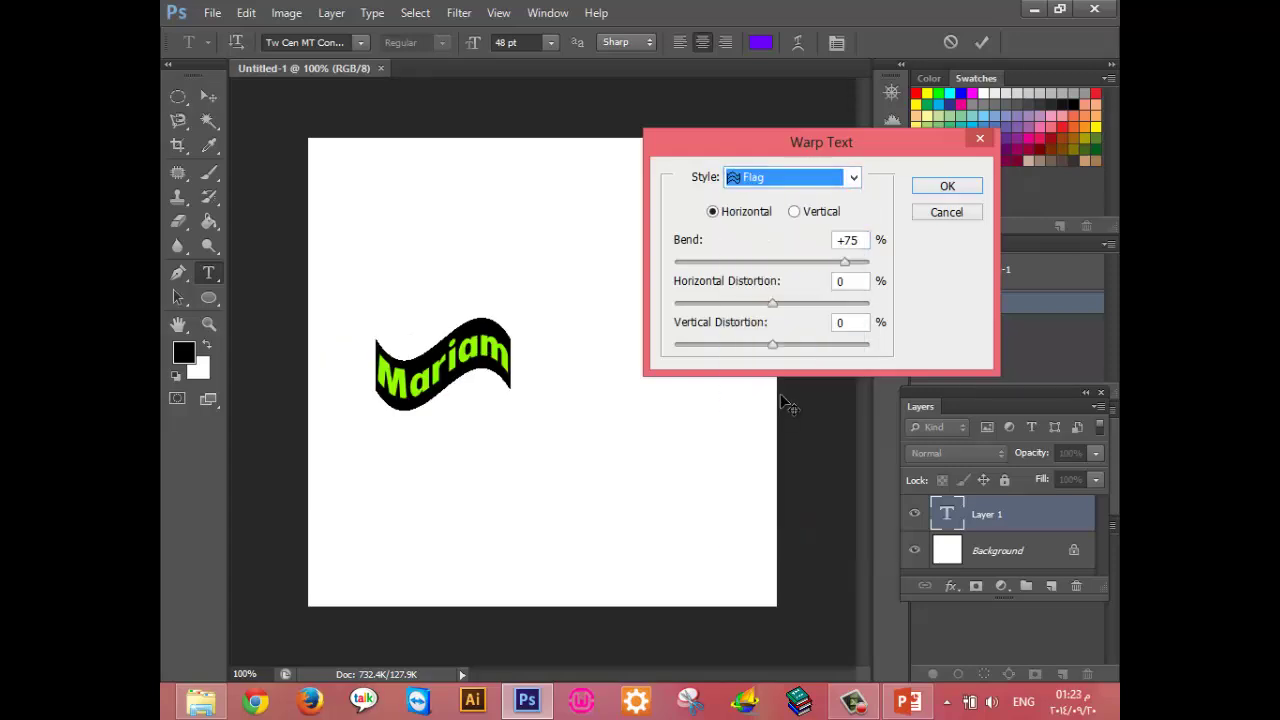
pyautogui.click(768, 178)
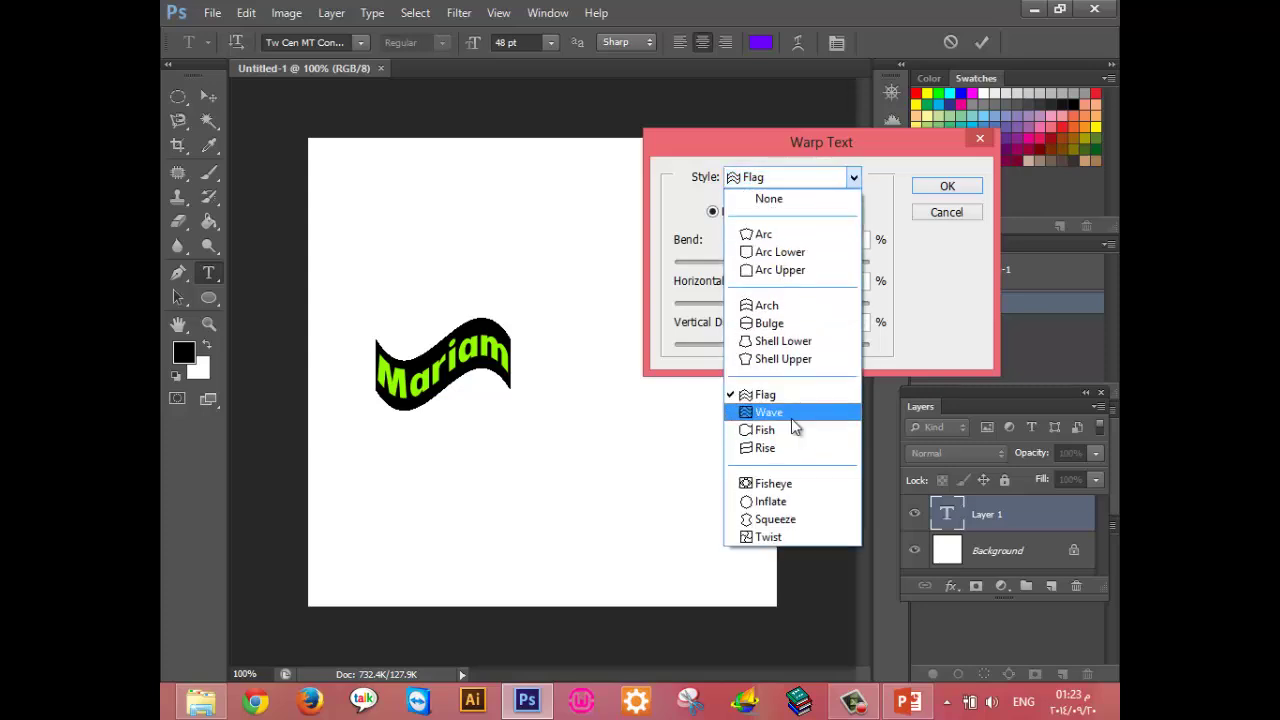
pyautogui.click(790, 424)
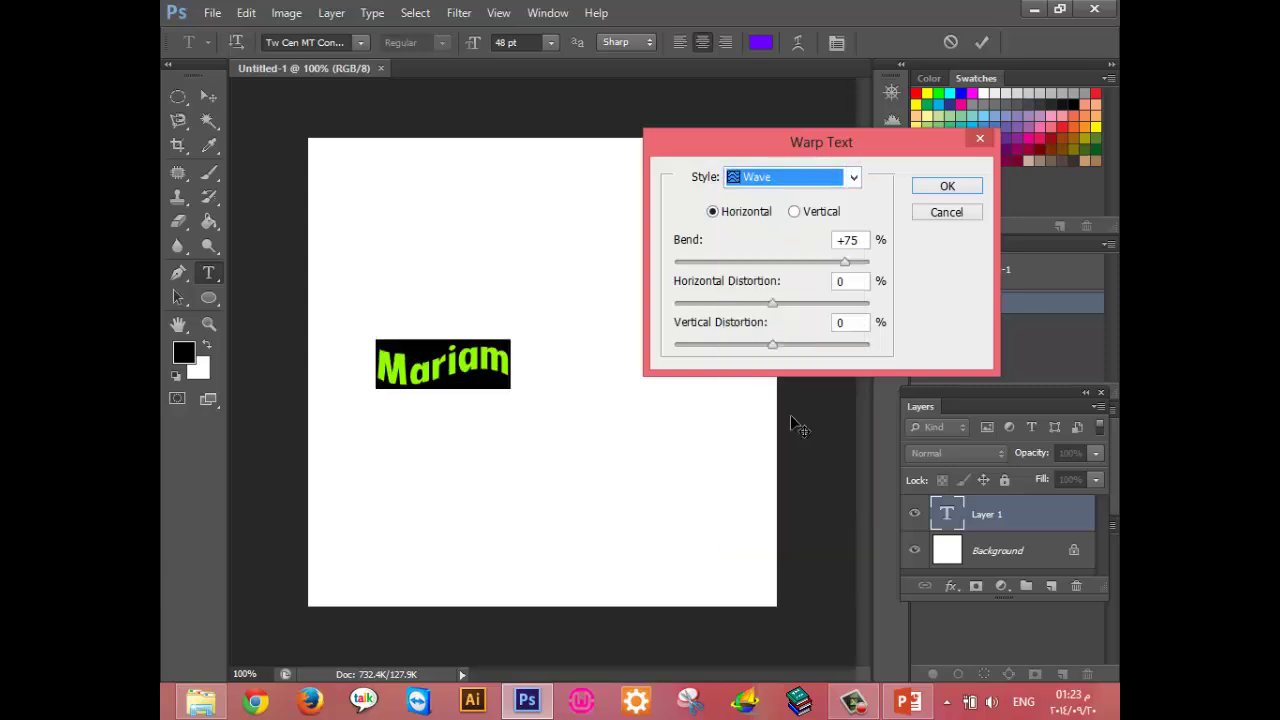
pyautogui.click(947, 186)
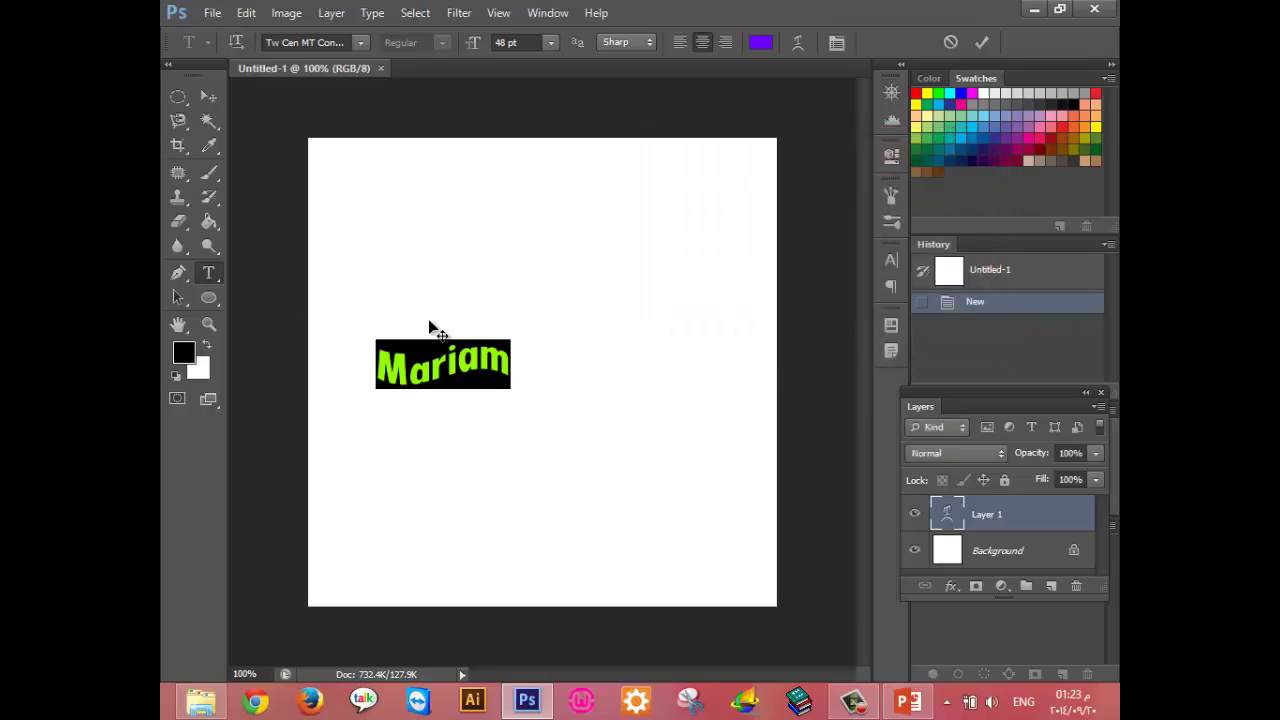
# Browse the font list without changing the font, then commit the warped Mariam text.
pyautogui.click(360, 42)
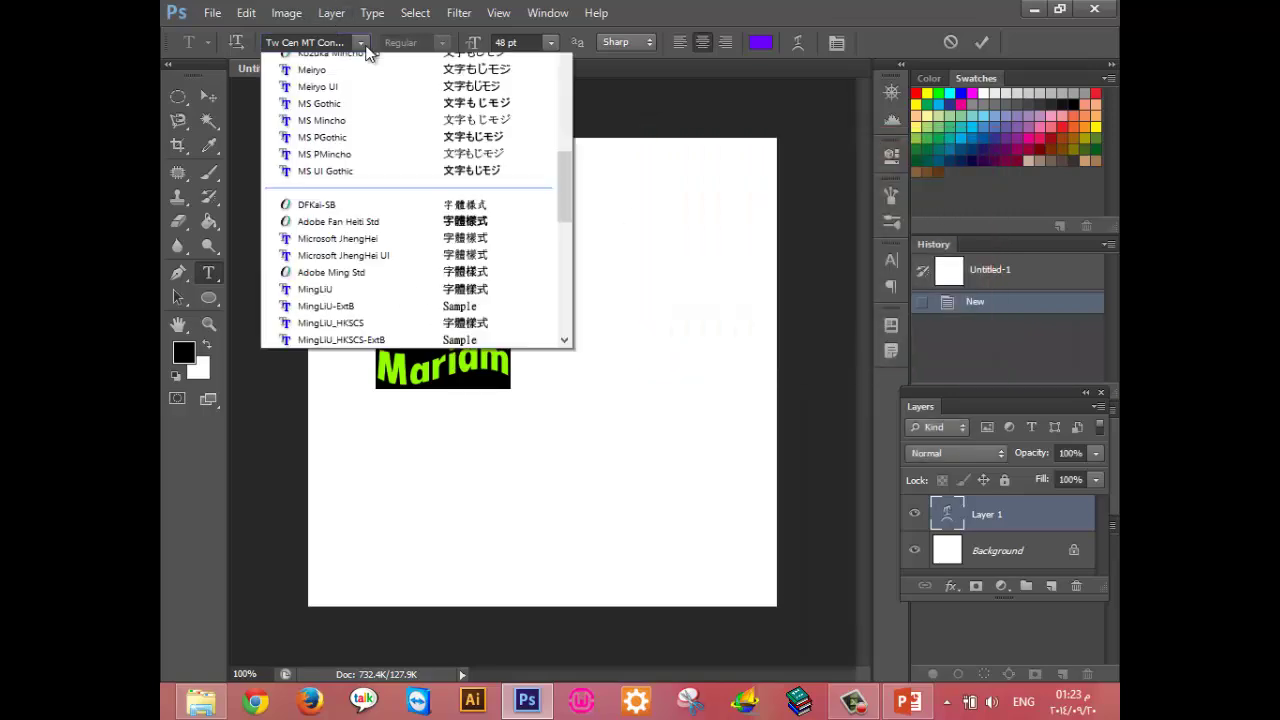
pyautogui.scroll(-5, 380, 300)
pyautogui.scroll(-5, 377, 433)
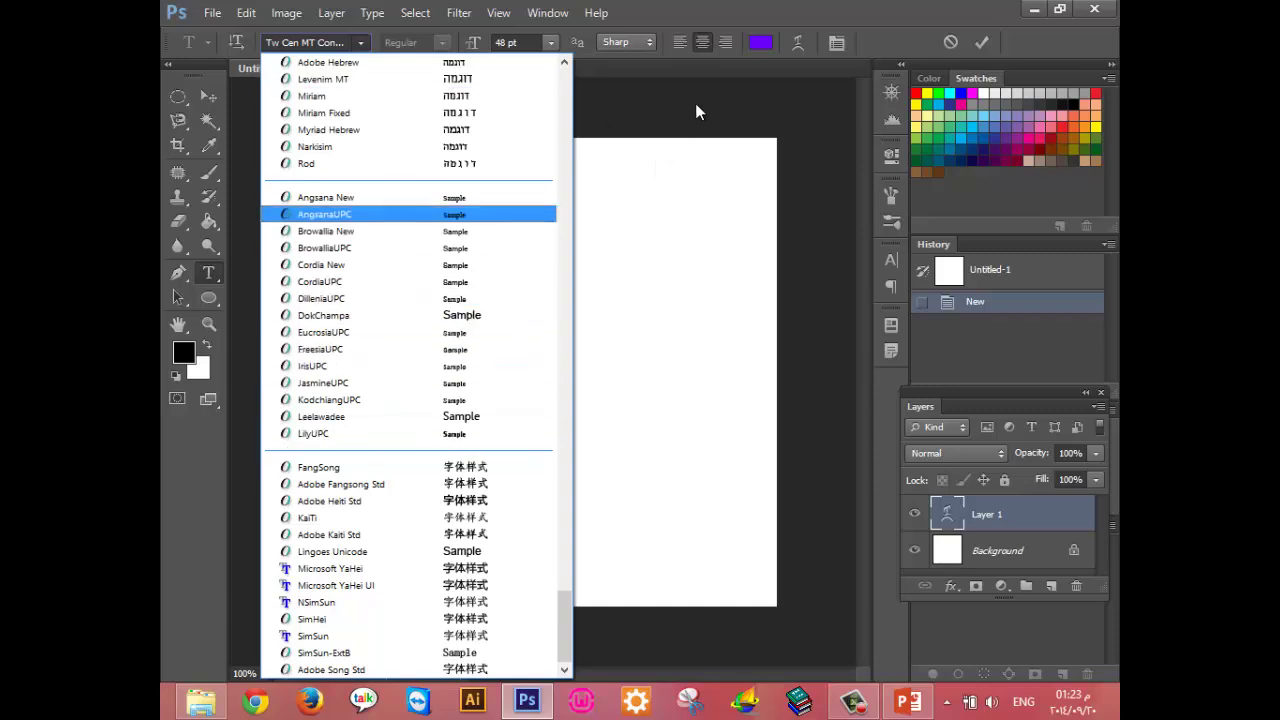
pyautogui.press('Escape')
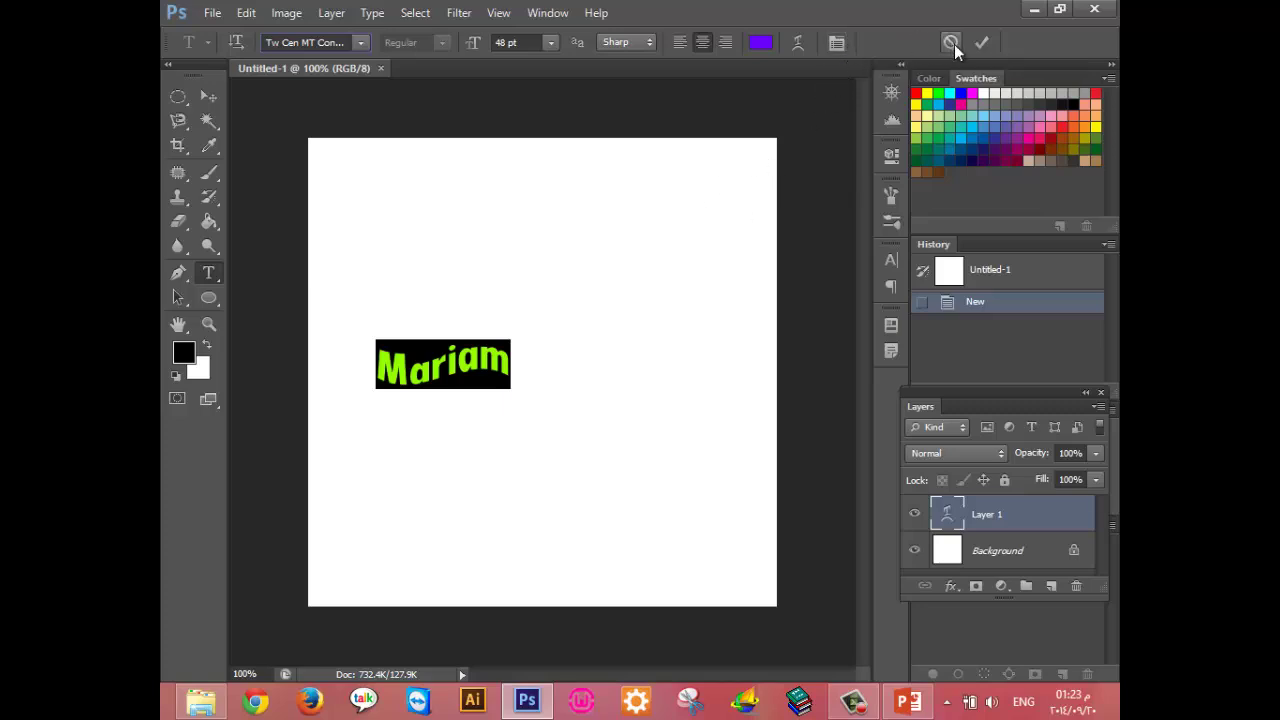
pyautogui.click(982, 42)
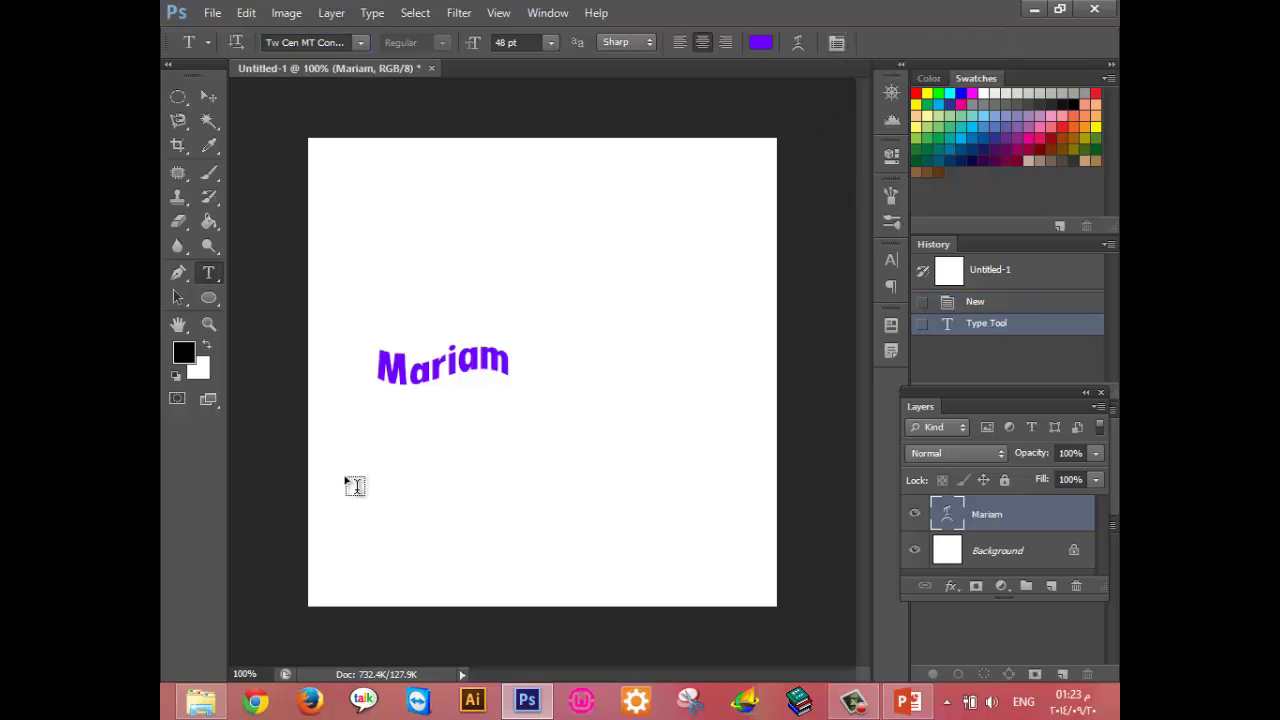
# Select the Mariam text, try a Character panel setting, and commit the warped text edit.
pyautogui.doubleClick(430, 362)
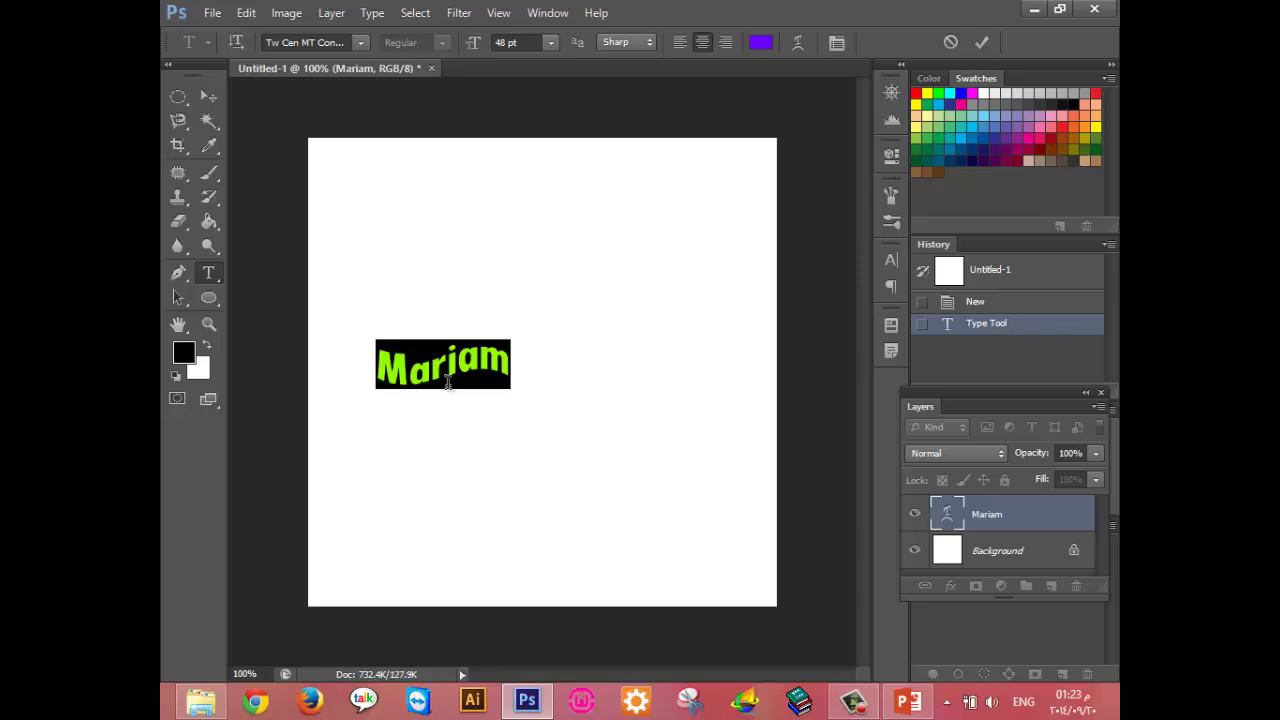
pyautogui.click(836, 45)
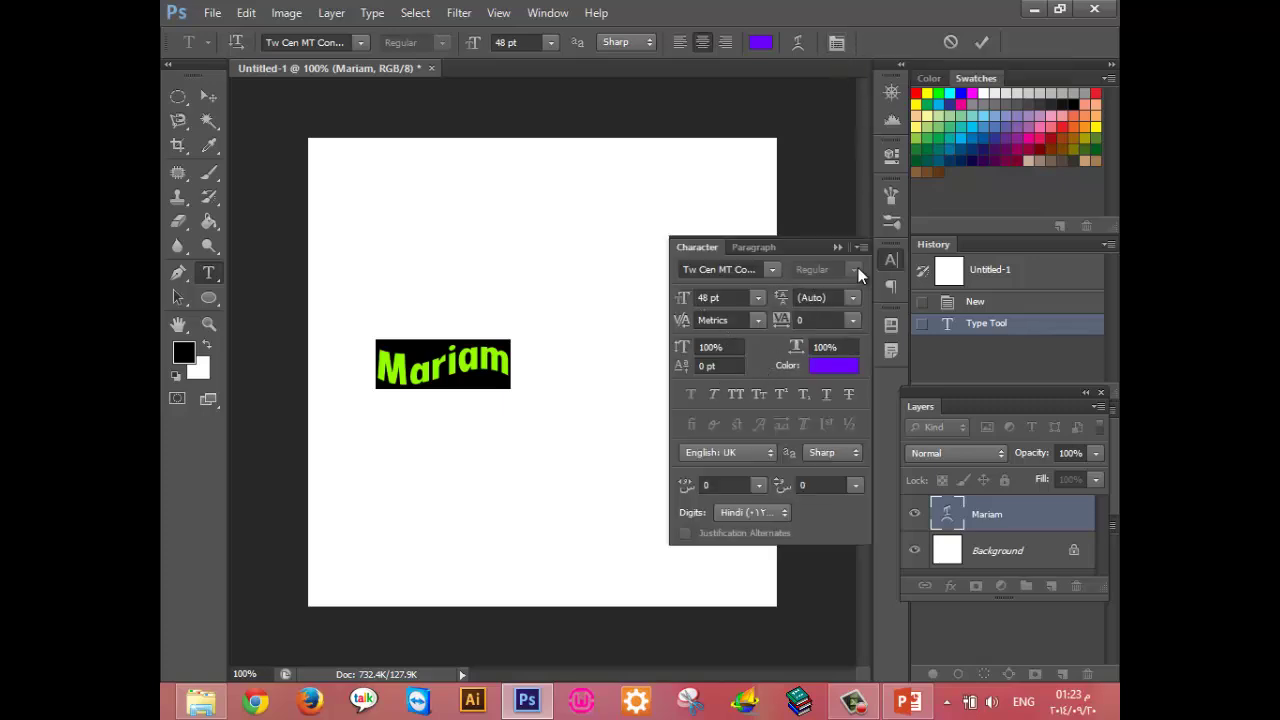
pyautogui.click(712, 395)
pyautogui.click(822, 249)
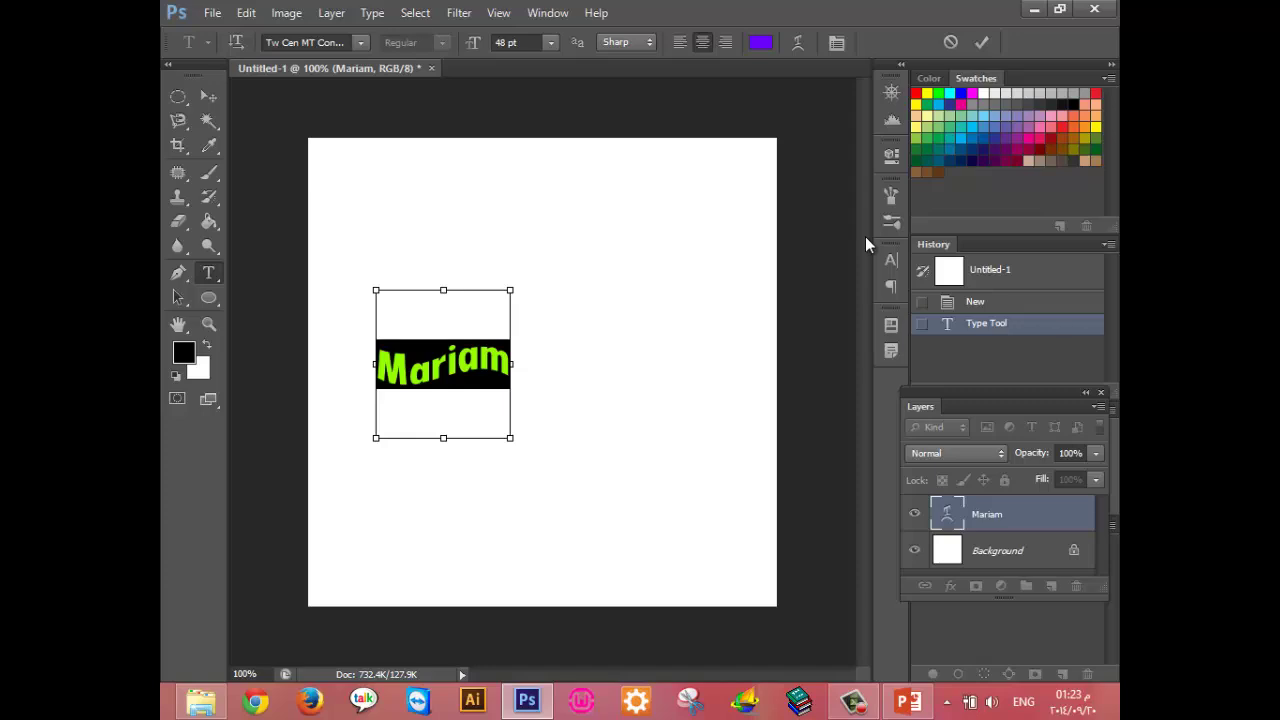
pyautogui.click(984, 43)
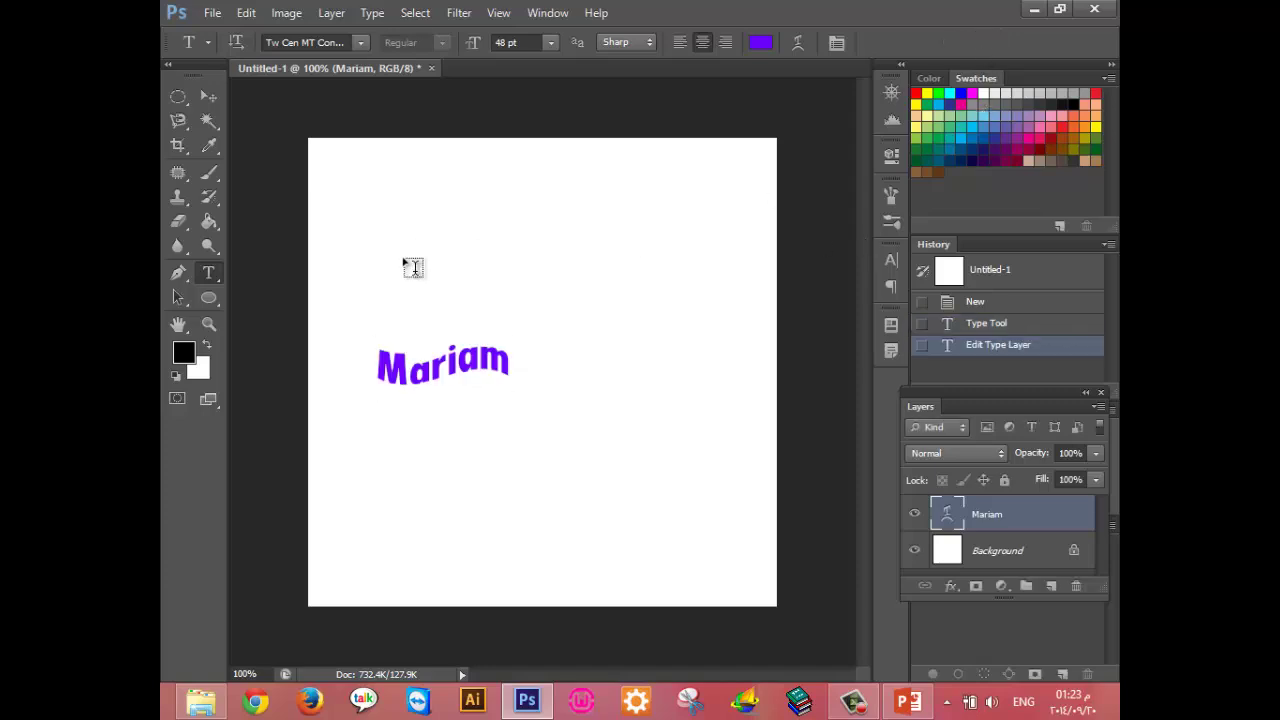
# Type a second 'Mariam' above the warped one and set its font to Adobe Arabic.
pyautogui.click(462, 225)
pyautogui.write('Ma')
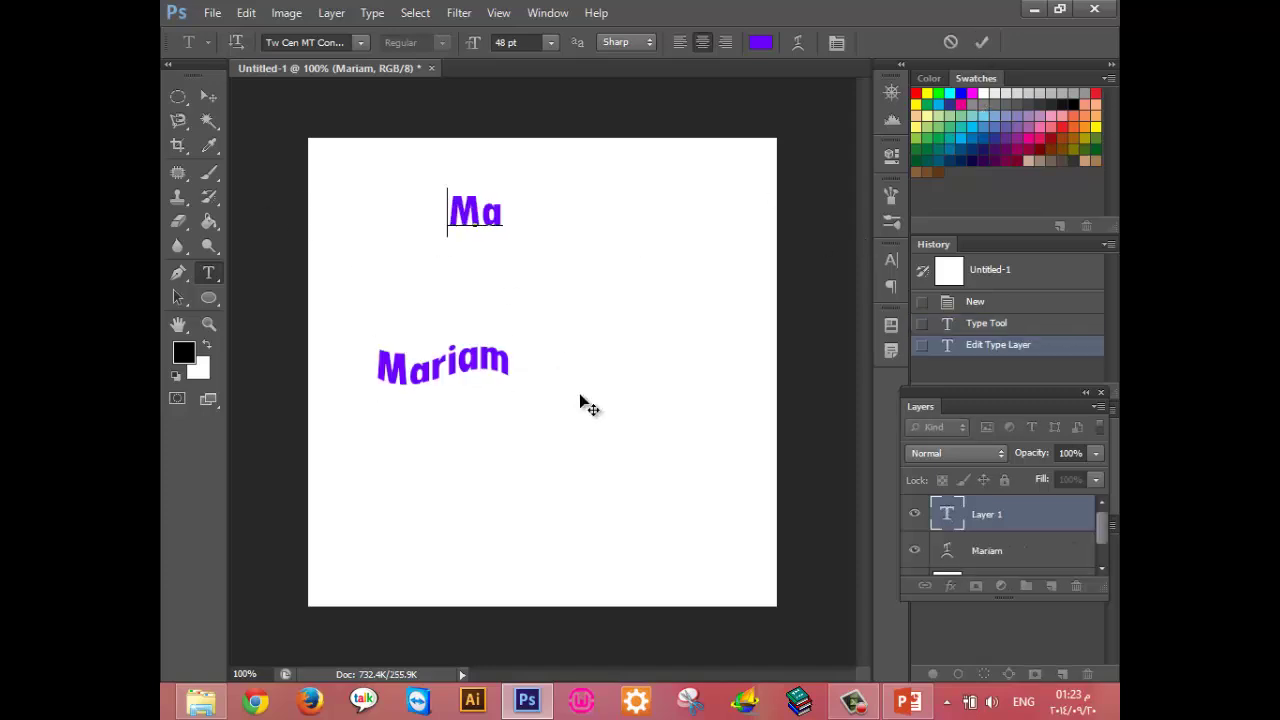
pyautogui.write('riam')
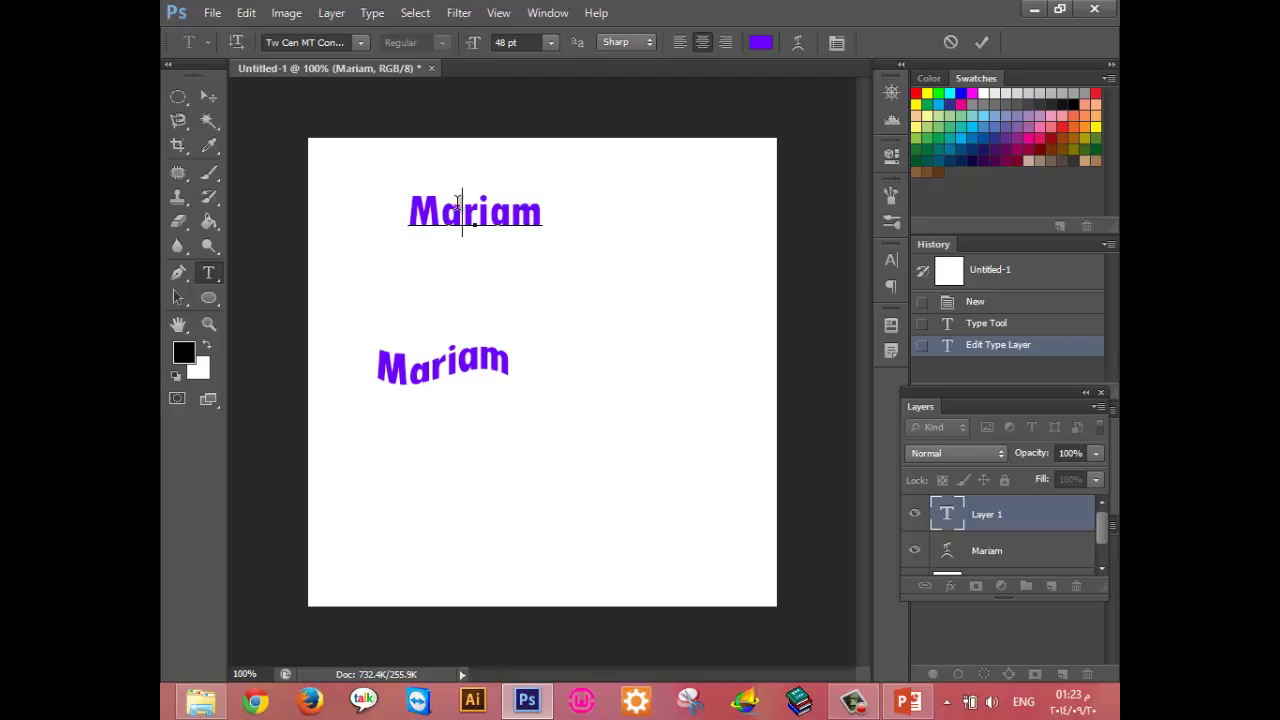
pyautogui.doubleClick(457, 210)
pyautogui.click(325, 43)
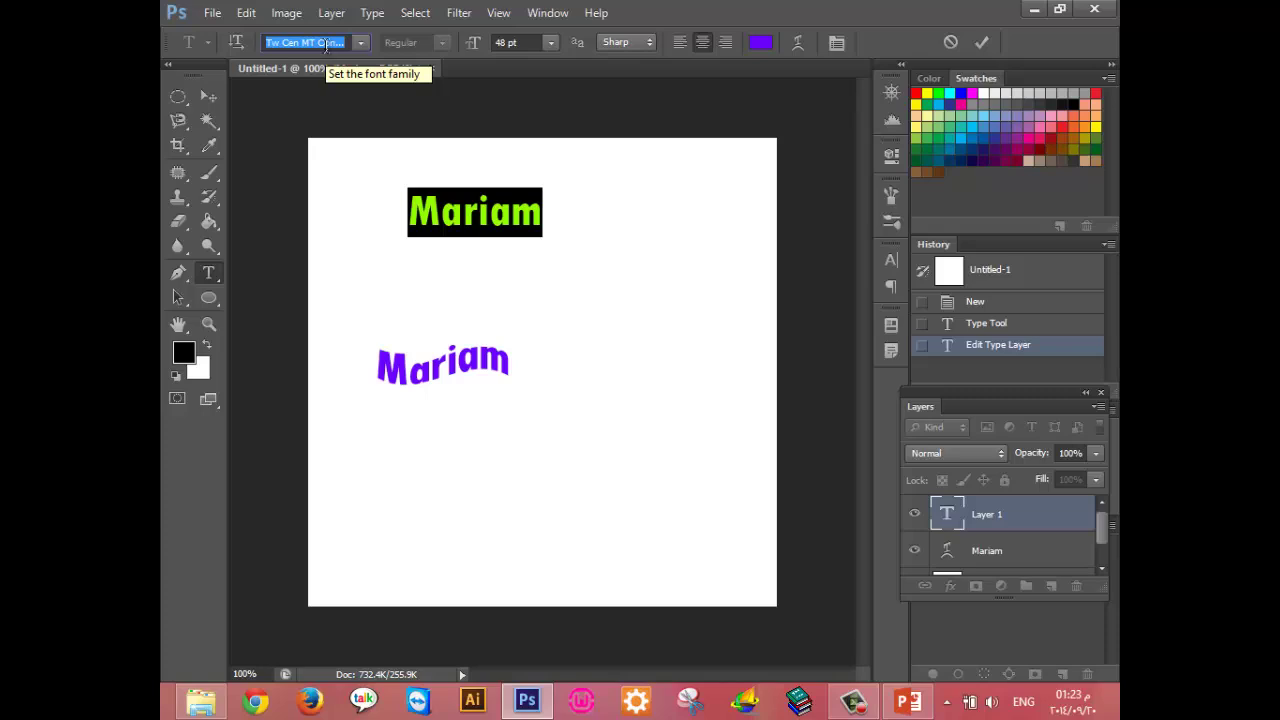
pyautogui.write('al')
pyautogui.write('d')
pyautogui.press('Tab')
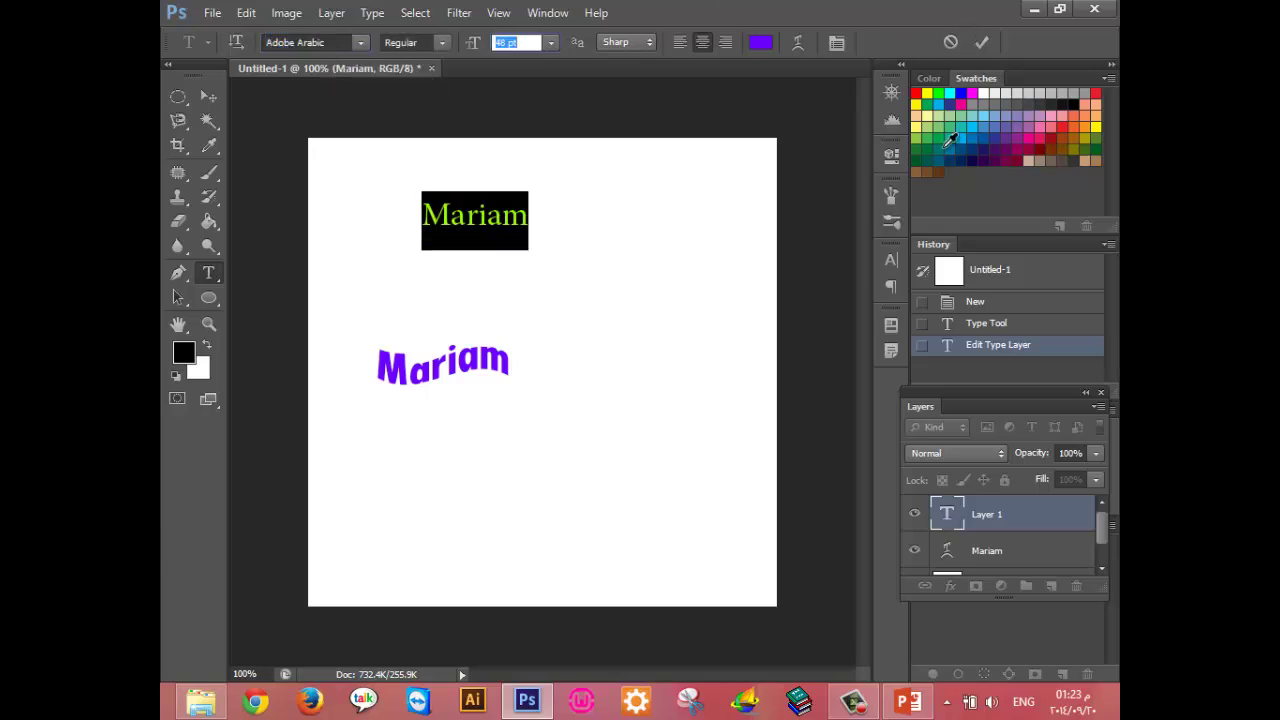
# Try italic, all caps, small caps, superscript and subscript styles on the top Mariam.
pyautogui.click(837, 44)
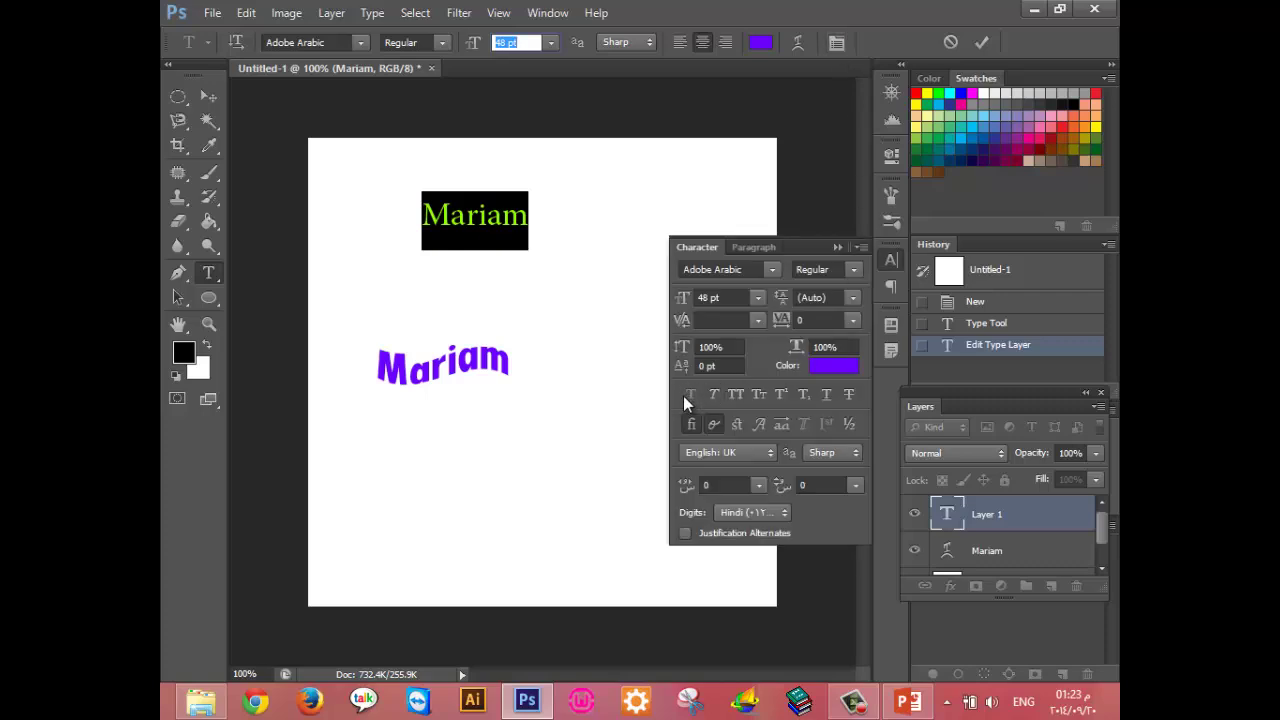
pyautogui.press('Return')
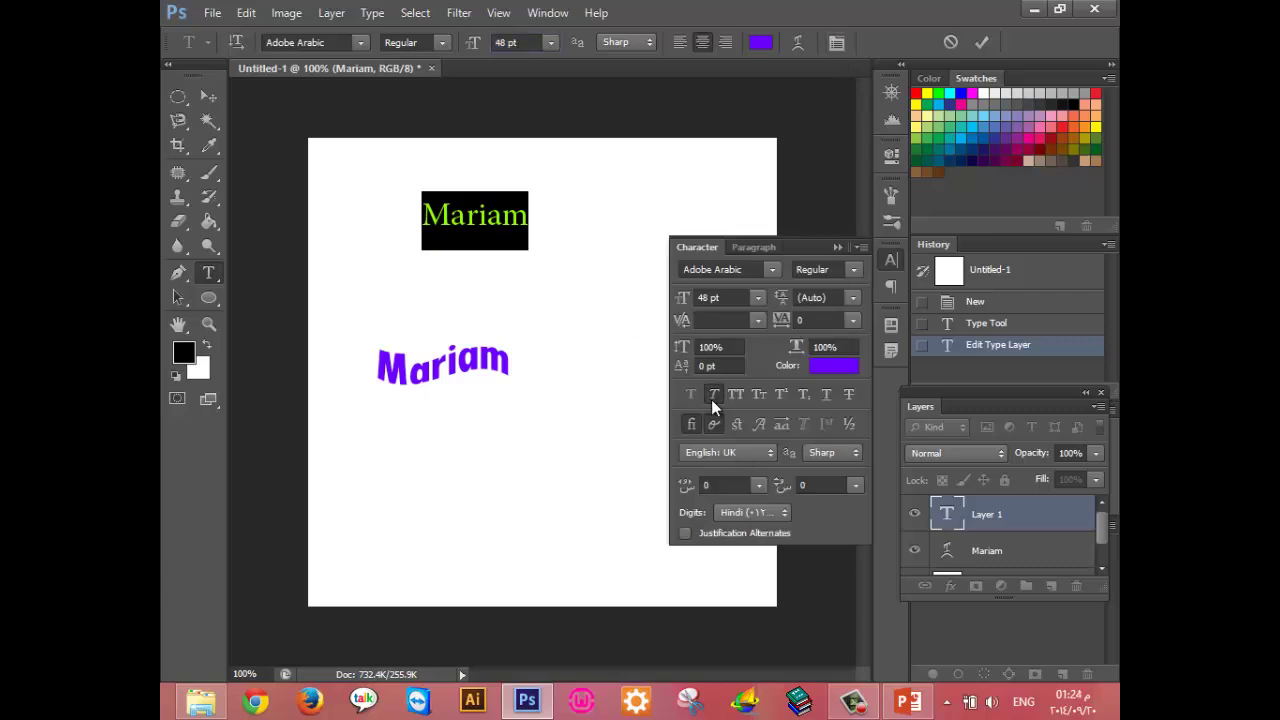
pyautogui.click(712, 397)
pyautogui.click(711, 399)
pyautogui.click(737, 397)
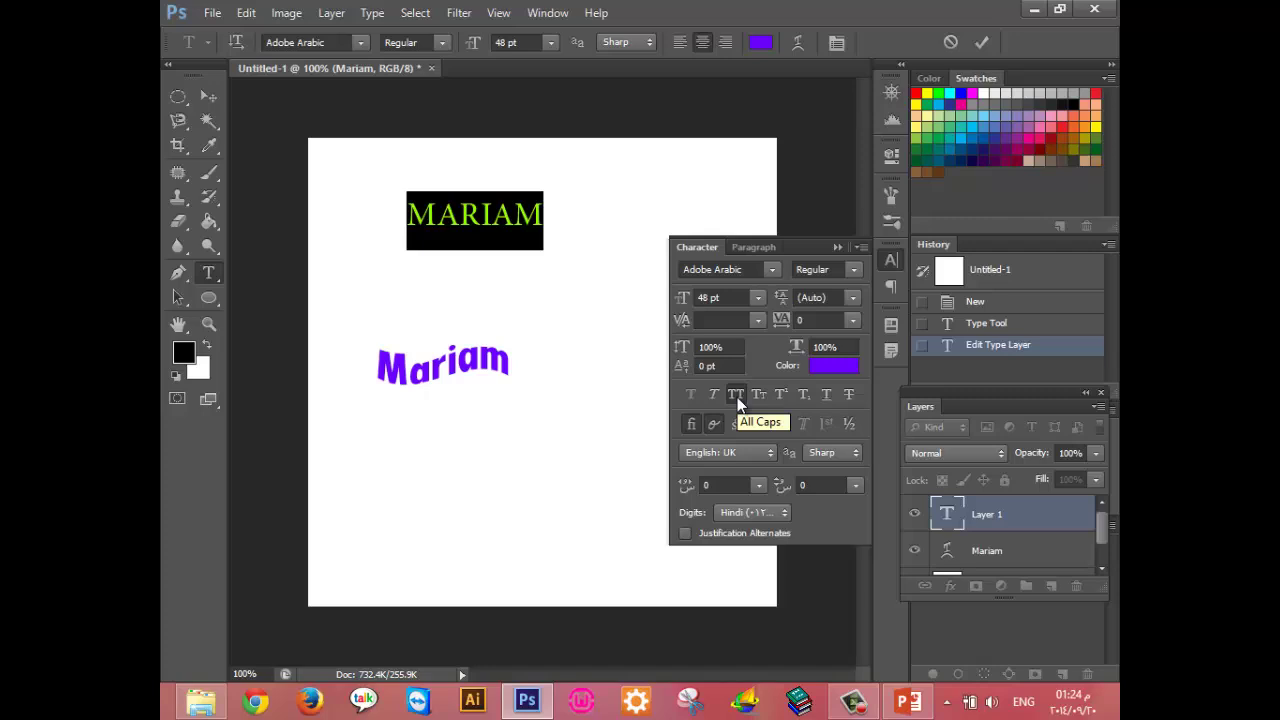
pyautogui.click(758, 396)
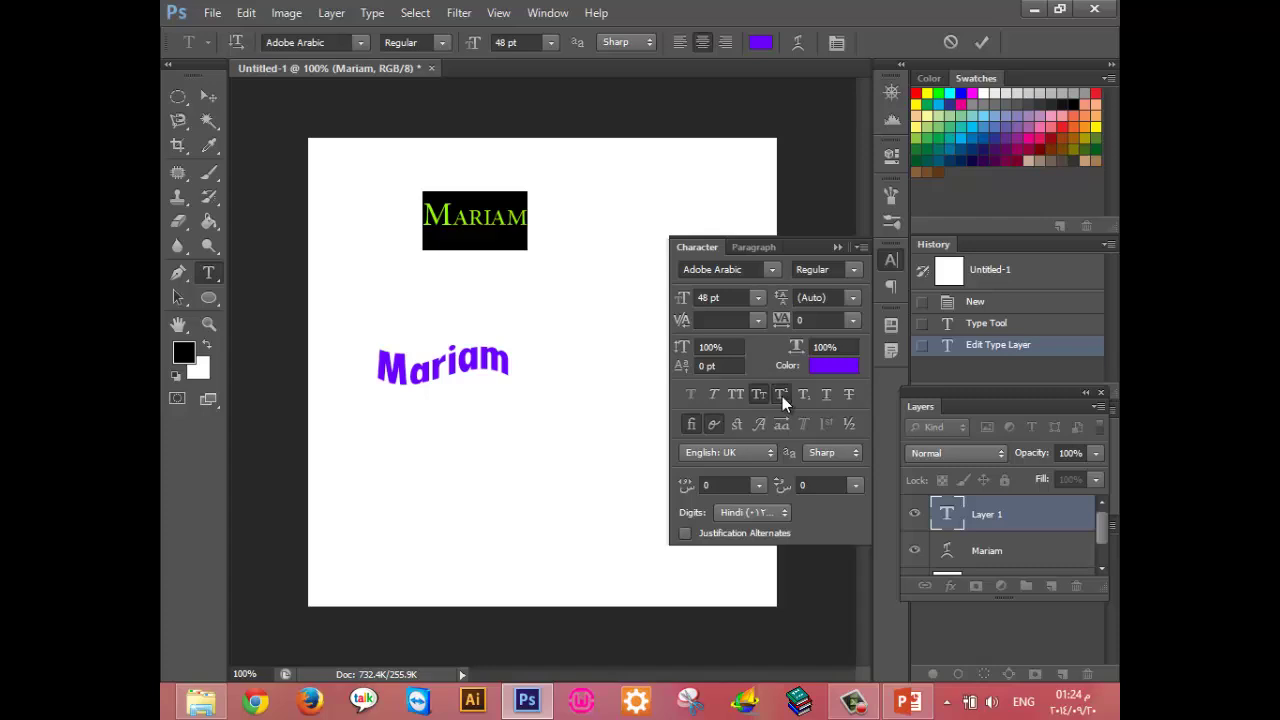
pyautogui.click(782, 396)
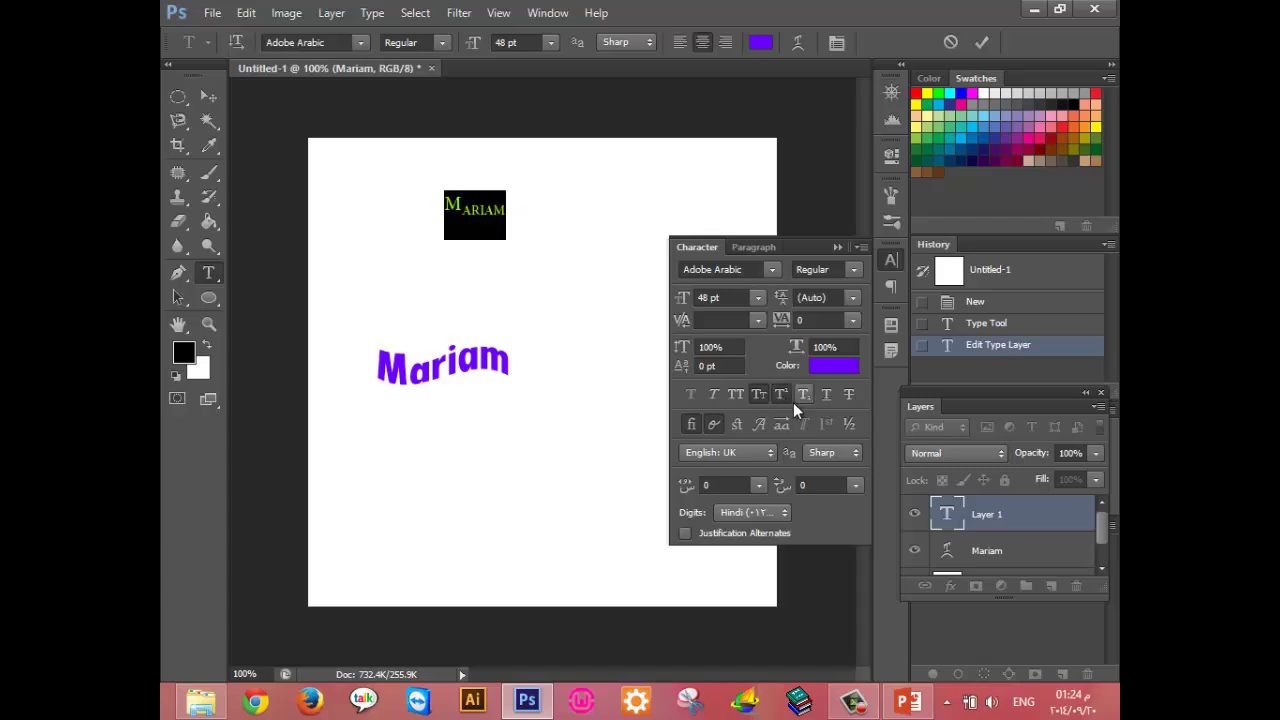
pyautogui.click(804, 399)
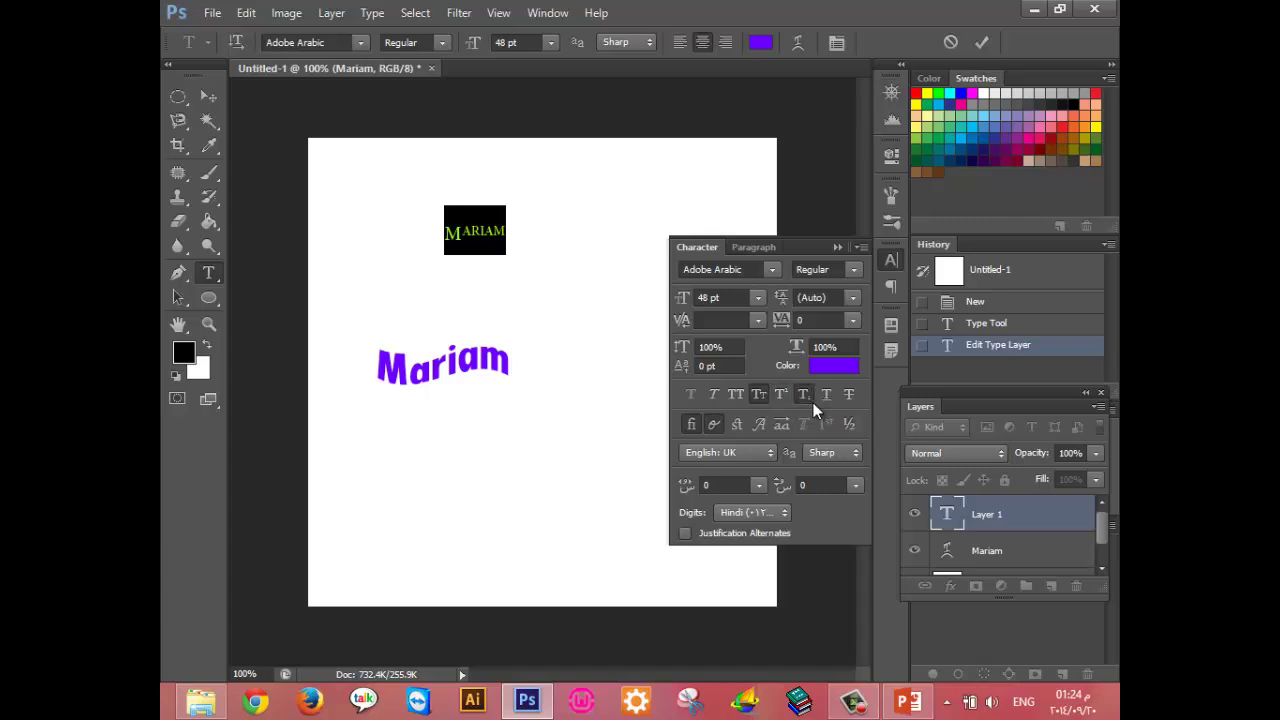
# Leave only strikethrough on the top Mariam, clearing other styles, and commit it.
pyautogui.click(827, 400)
pyautogui.click(762, 395)
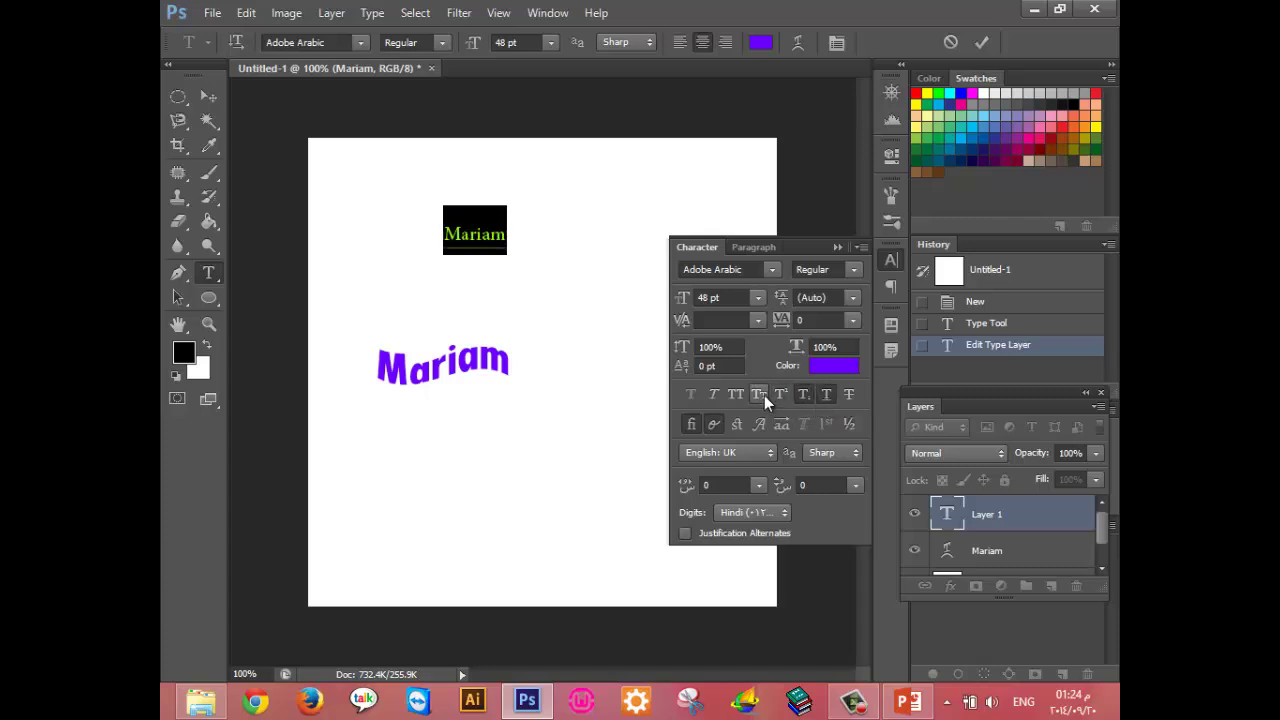
pyautogui.click(849, 396)
pyautogui.click(827, 400)
pyautogui.click(805, 399)
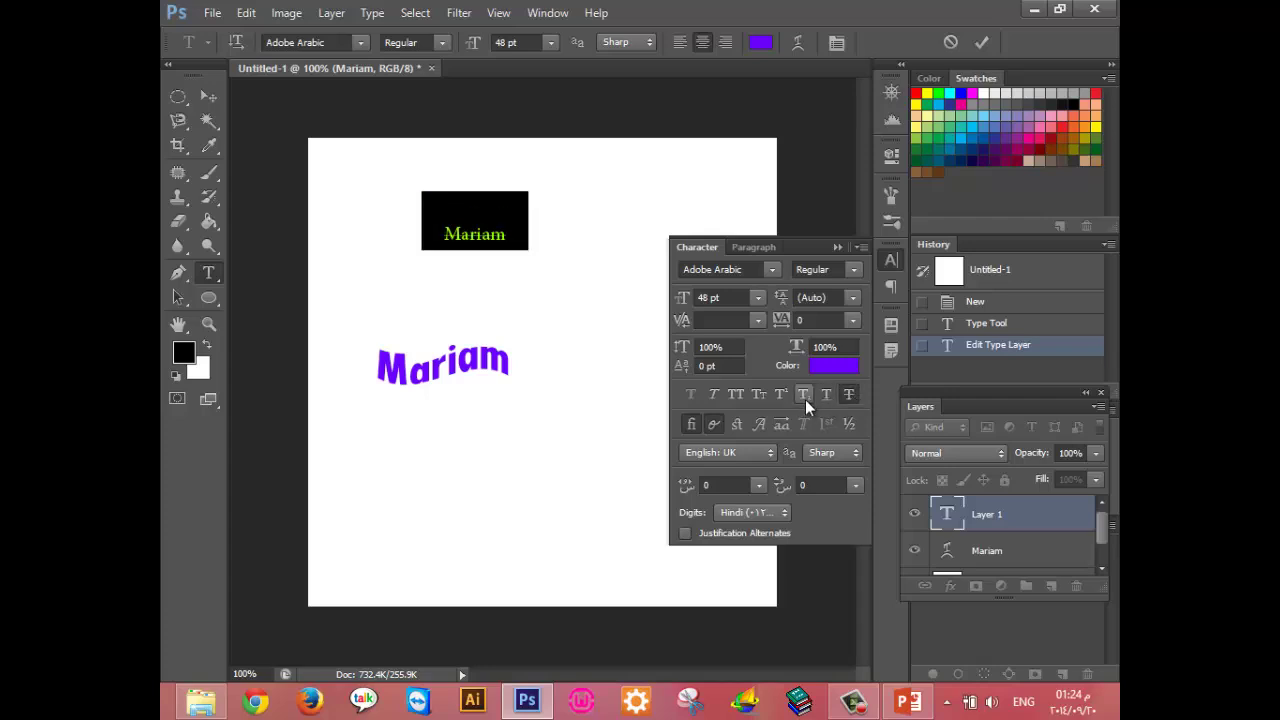
pyautogui.click(838, 246)
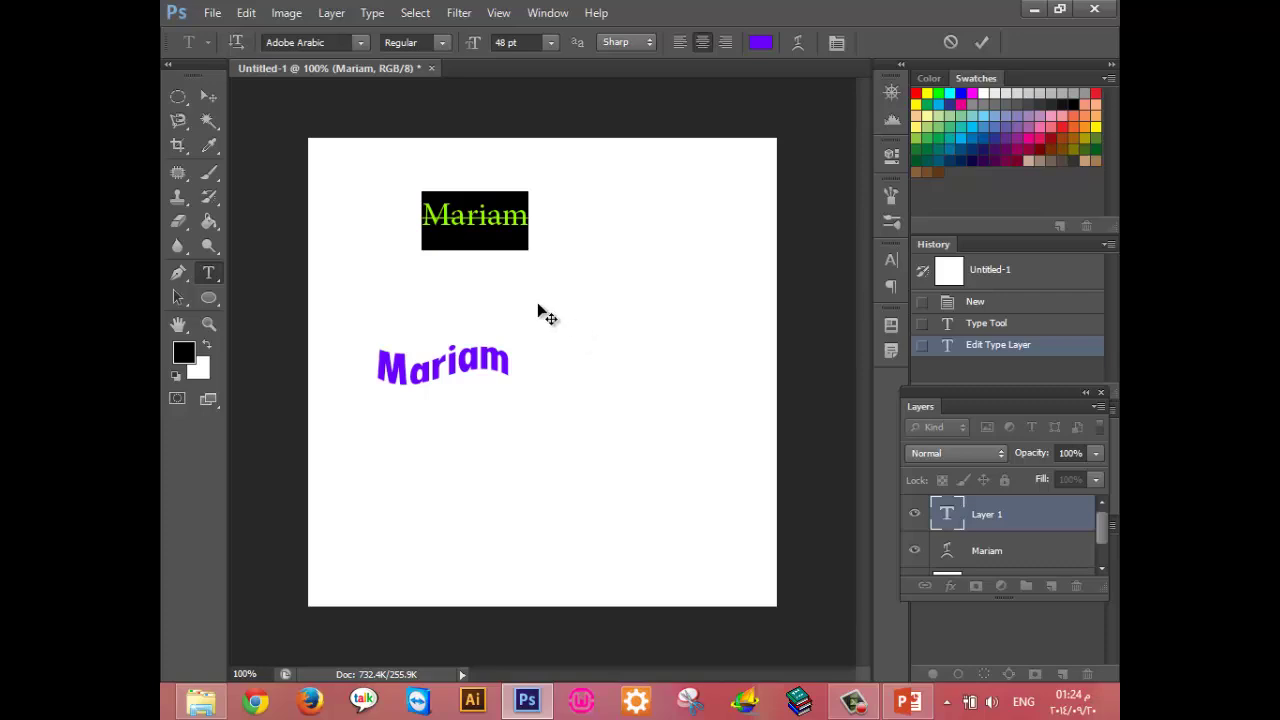
pyautogui.click(981, 42)
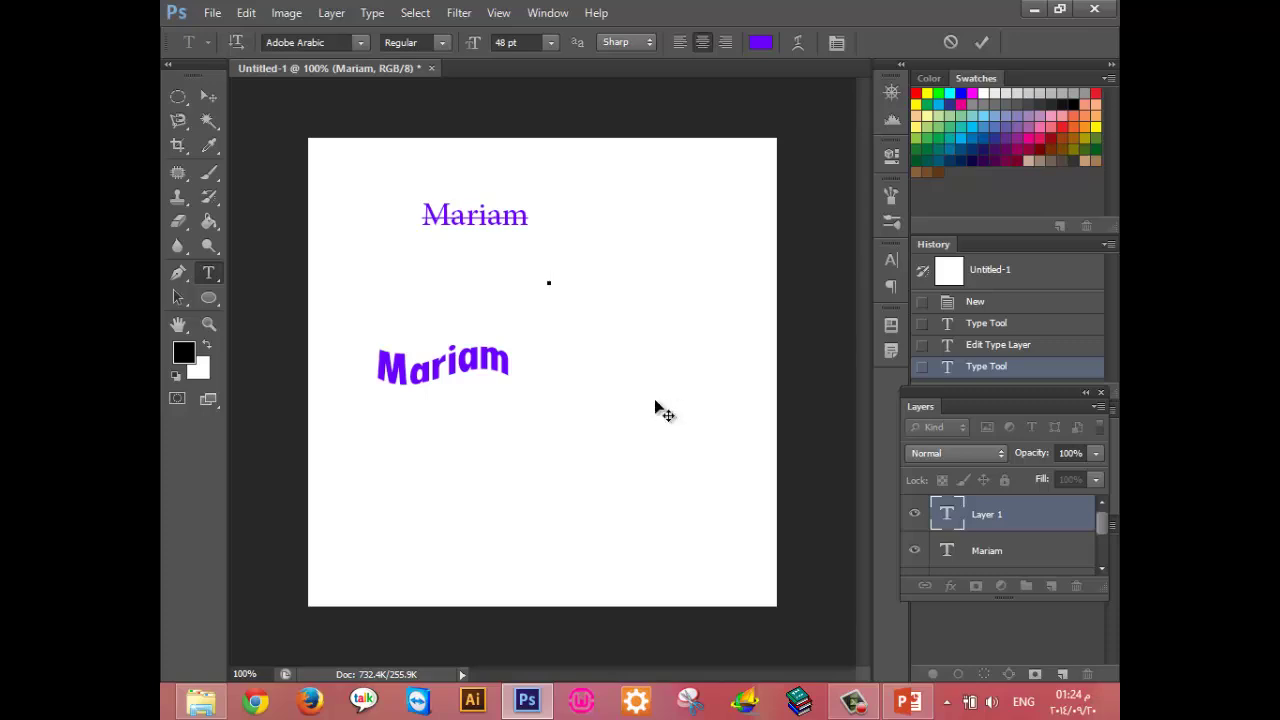
# Type 'Photoshop' below the struck-through name, fixing a typo, and show the Character panel.
pyautogui.write('Phot')
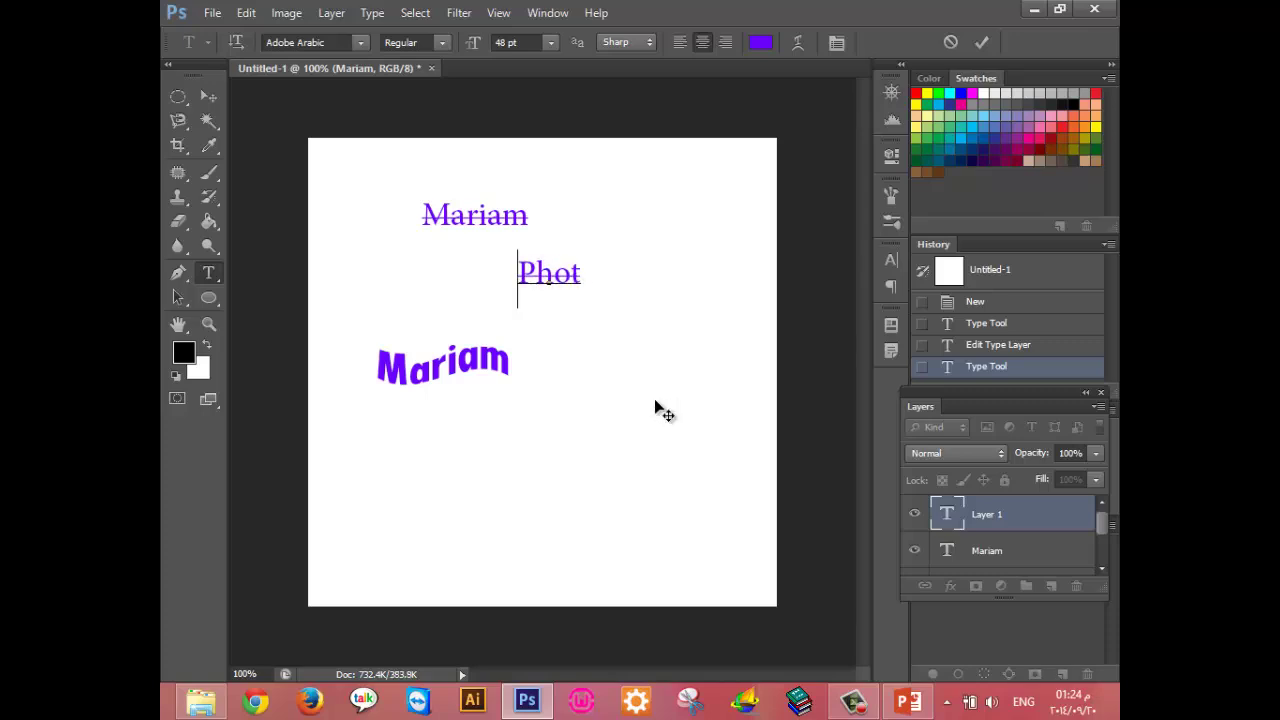
pyautogui.write('ot')
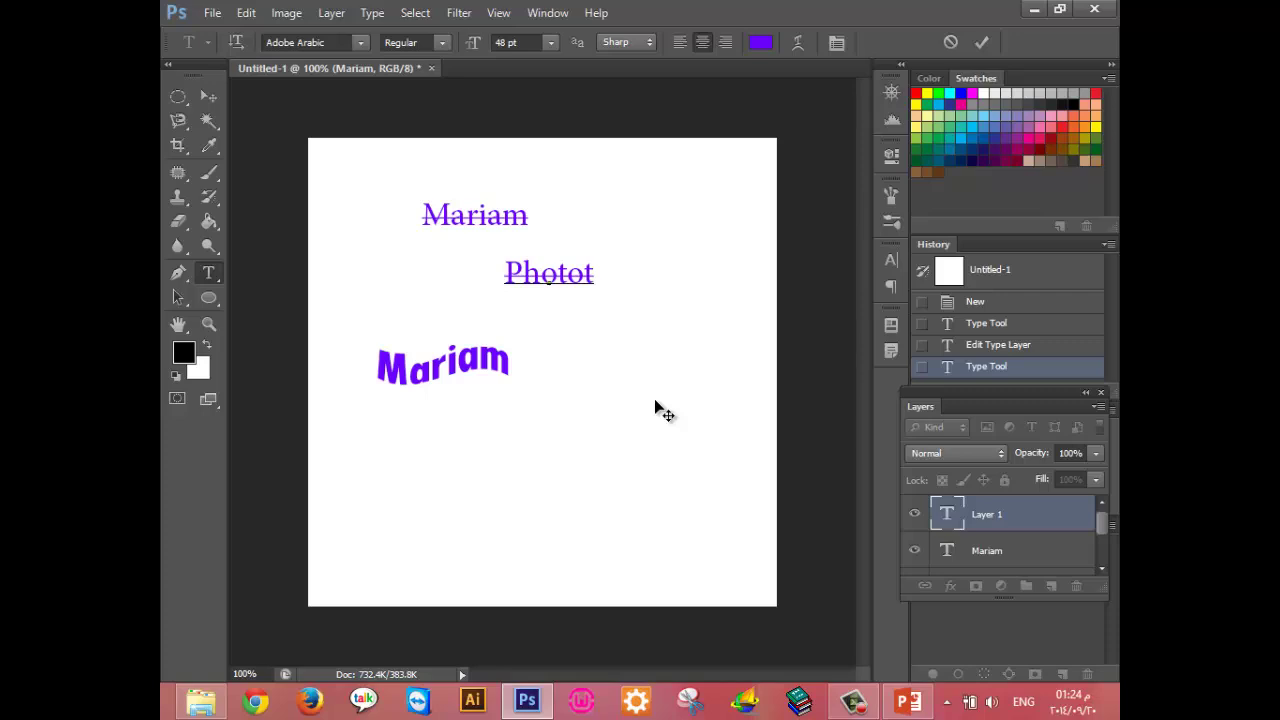
pyautogui.press('BackSpace')
pyautogui.write('sh')
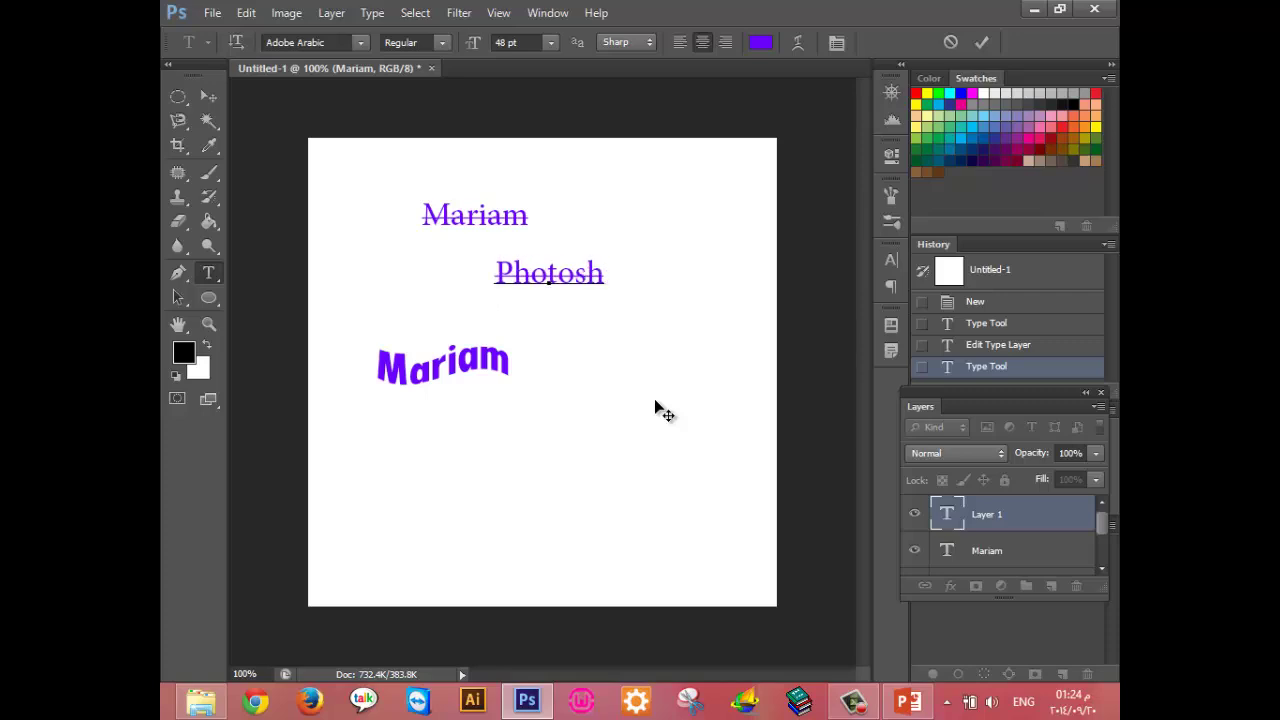
pyautogui.write('op')
pyautogui.click(837, 42)
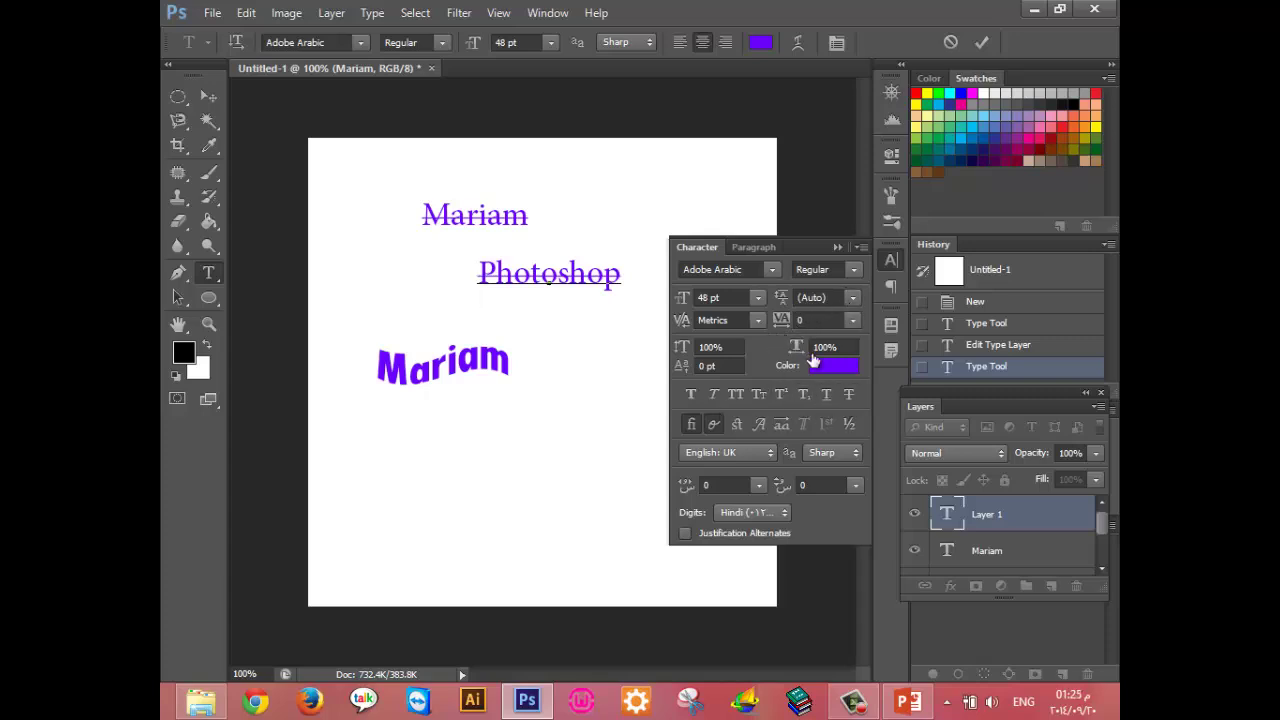
# Widen the letter spacing (tracking) of the Photoshop text and commit it.
pyautogui.click(981, 42)
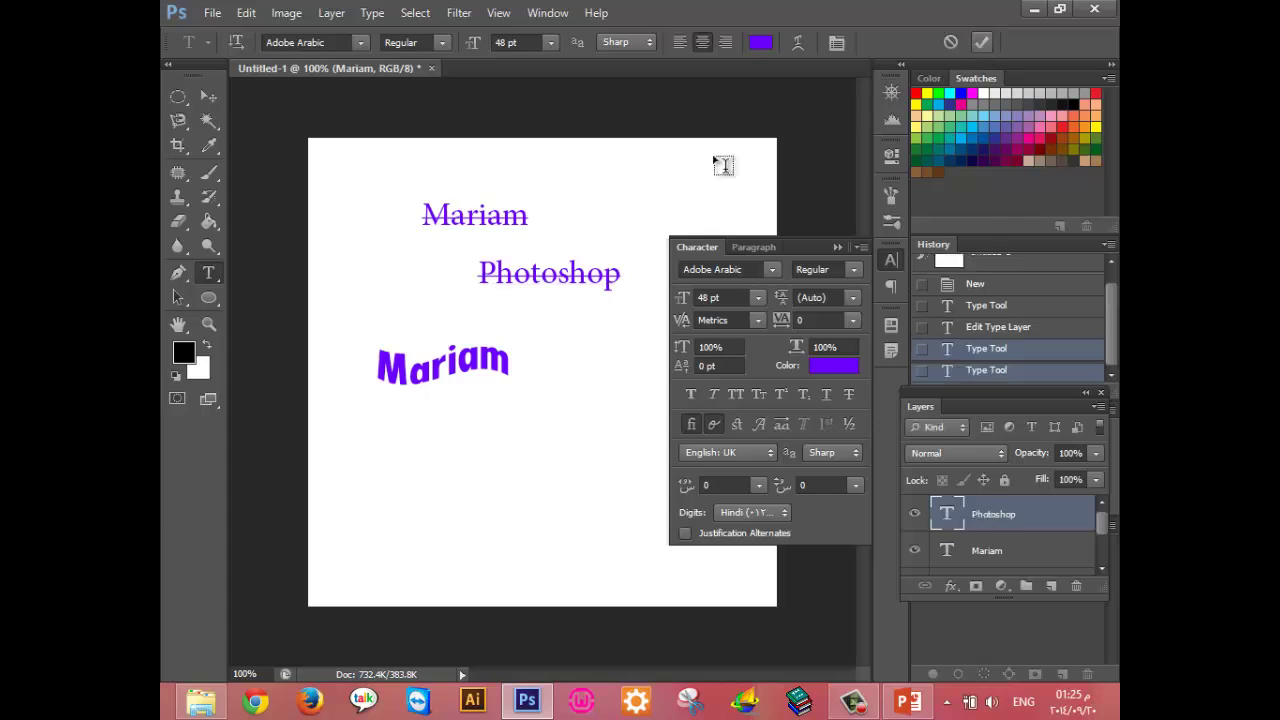
pyautogui.click(549, 273)
pyautogui.hotkey('ctrl', 'a')
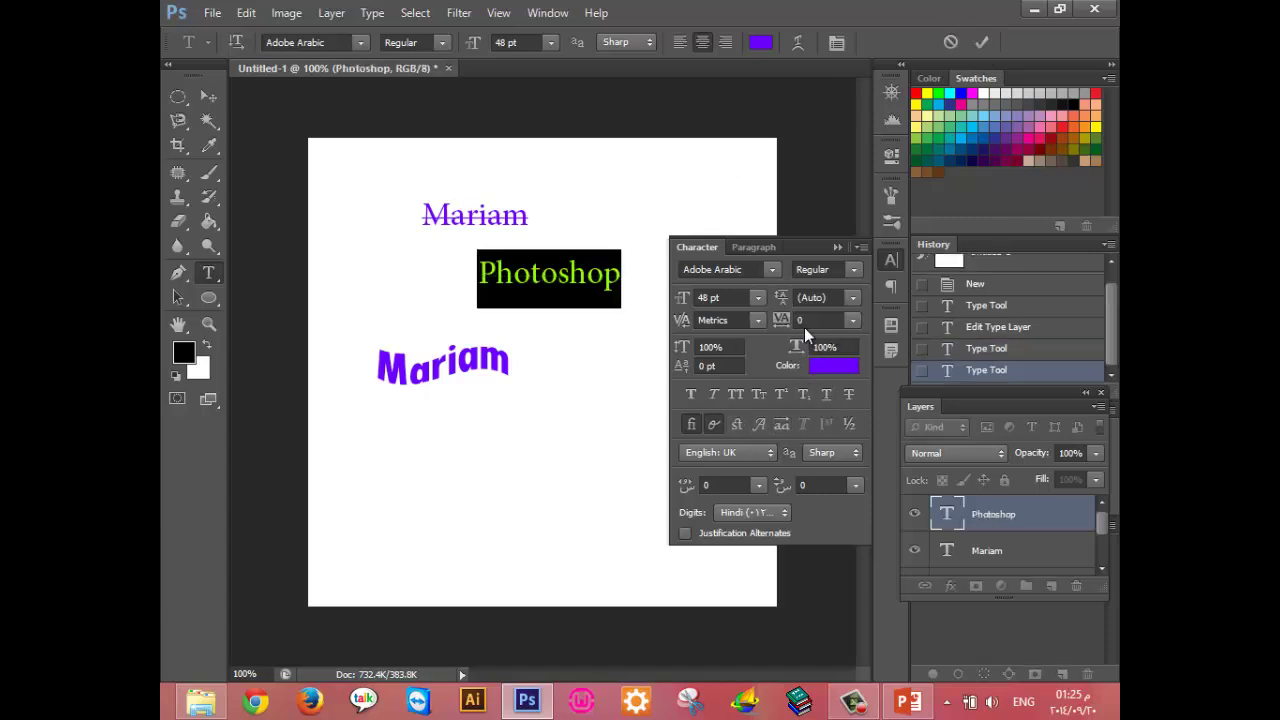
pyautogui.moveTo(787, 330); pyautogui.dragTo(812, 330)
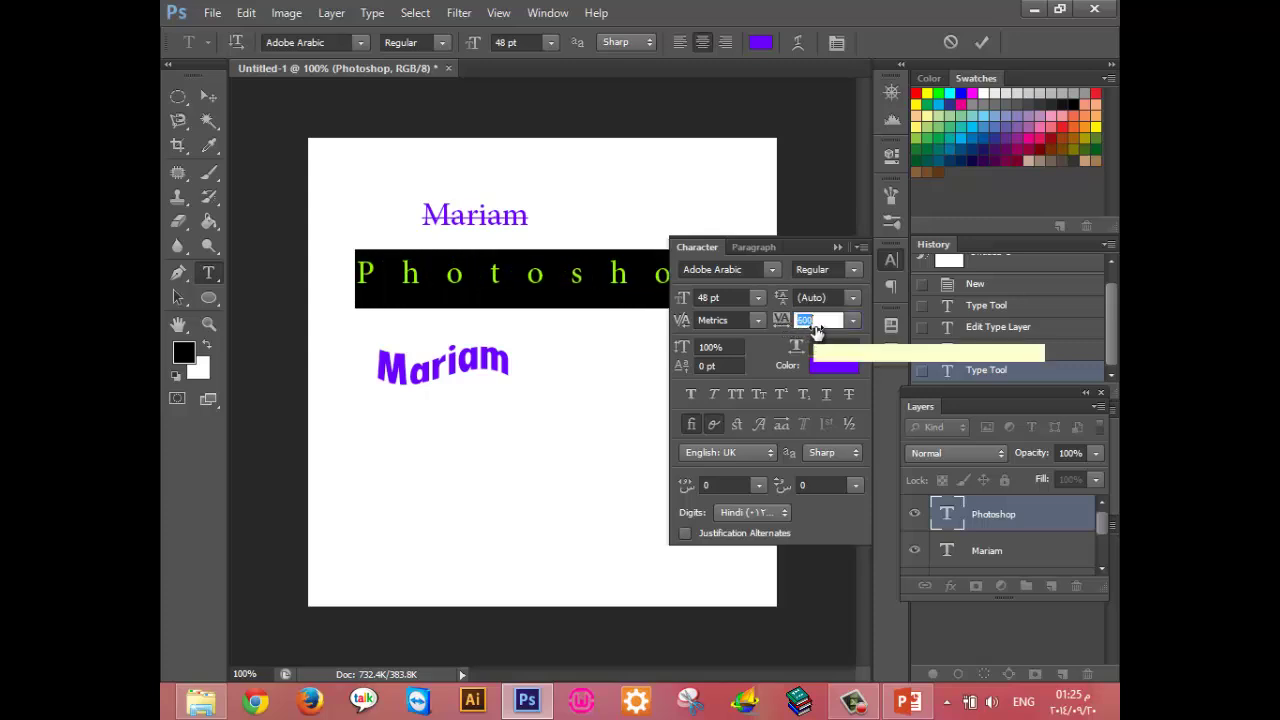
pyautogui.scroll(6, 812, 330)
pyautogui.click(837, 247)
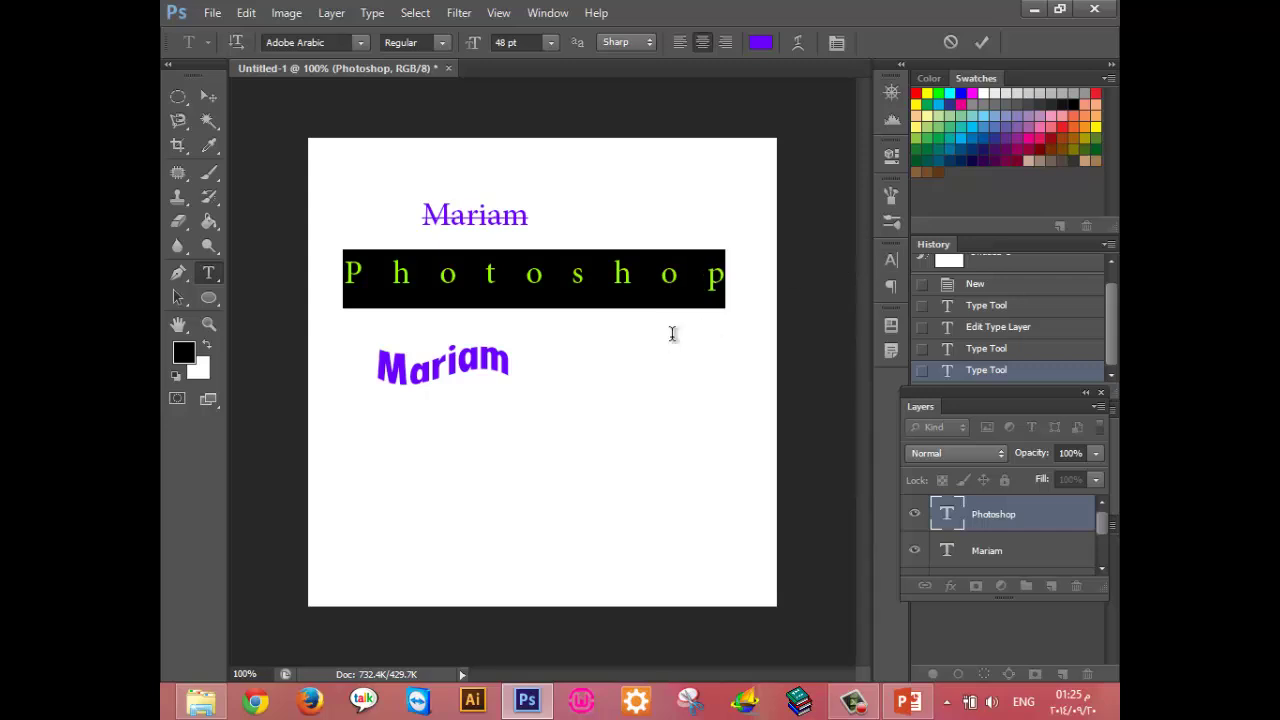
pyautogui.click(982, 42)
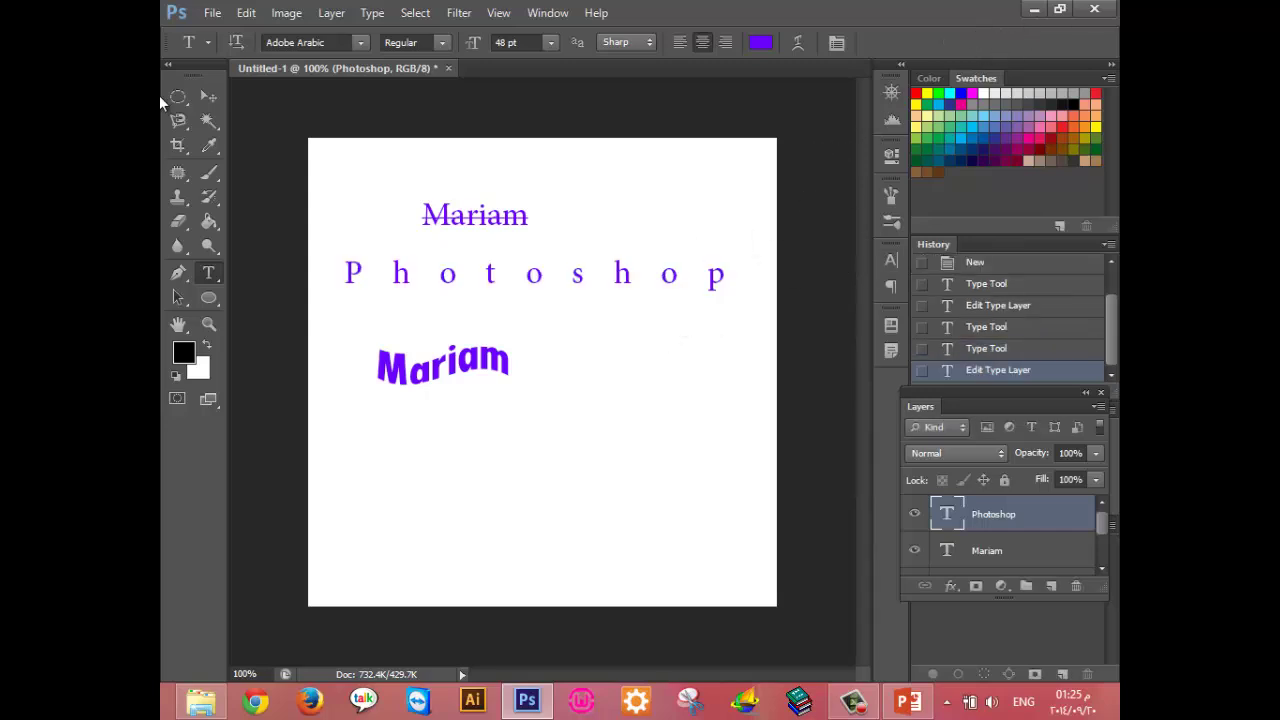
# Add a test line 'djh.sdkfhs/', commit it, then undo back to the blank document.
pyautogui.click(592, 410)
pyautogui.write('djh.sdkfh')
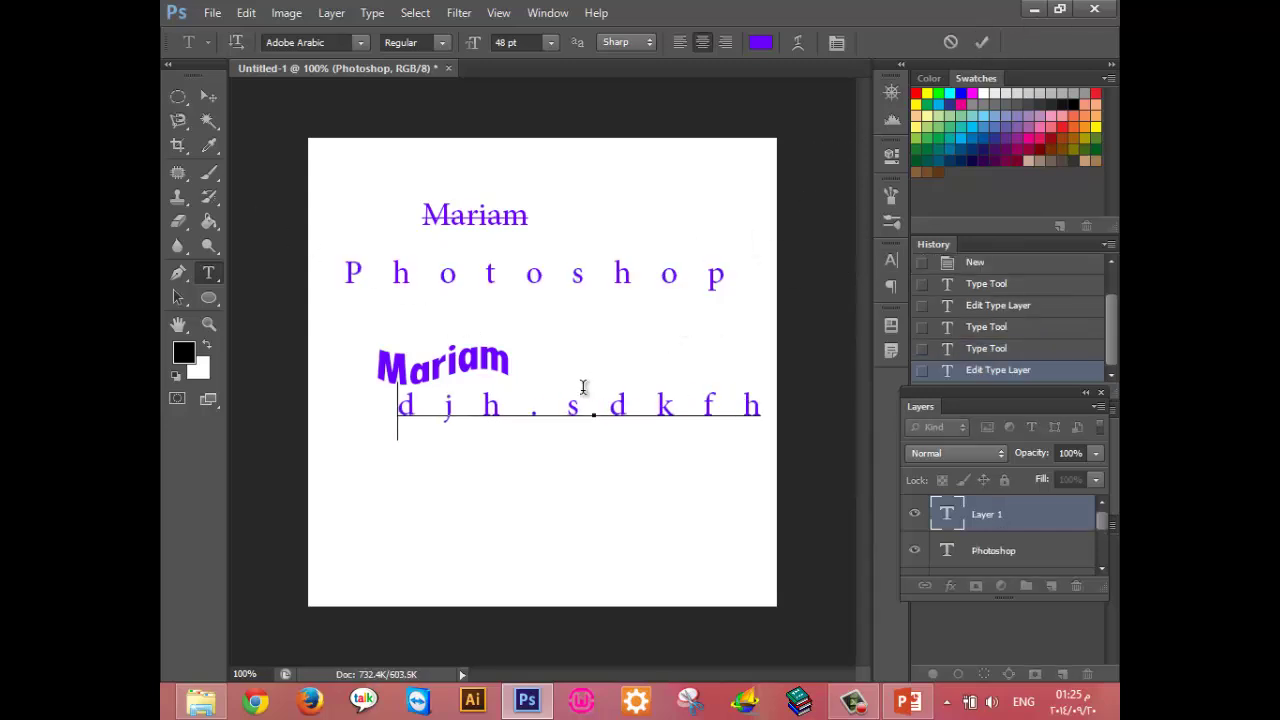
pyautogui.write('s/d')
pyautogui.moveTo(578, 404)
pyautogui.mouseDown()
pyautogui.moveTo(597, 416)
pyautogui.moveTo(1025, 80)
pyautogui.mouseUp()
pyautogui.click(983, 46)
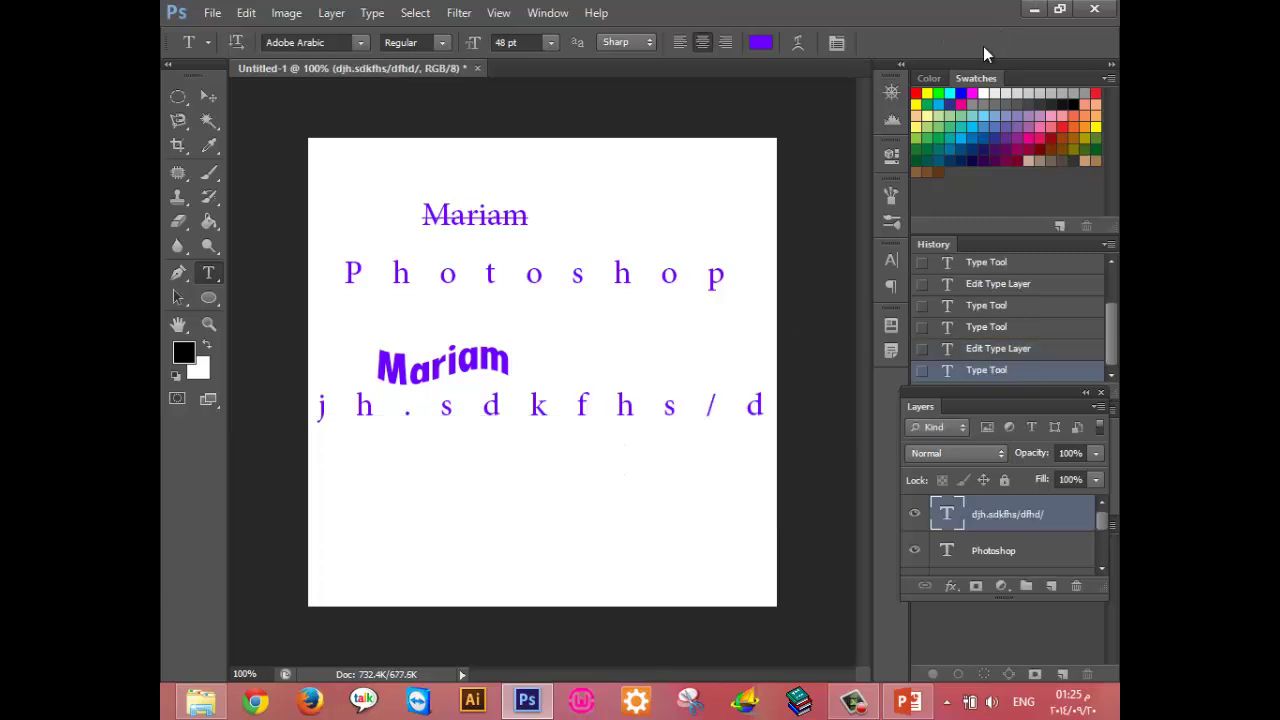
pyautogui.hotkey('ctrl', 'alt', 'z')
pyautogui.hotkey('ctrl', 'alt', 'z')
pyautogui.hotkey('ctrl', 'alt', 'z')
pyautogui.hotkey('ctrl', 'alt', 'z')
pyautogui.hotkey('ctrl', 'alt', 'z')
pyautogui.hotkey('ctrl', 'alt', 'z')
pyautogui.hotkey('ctrl', 'alt', 'z')
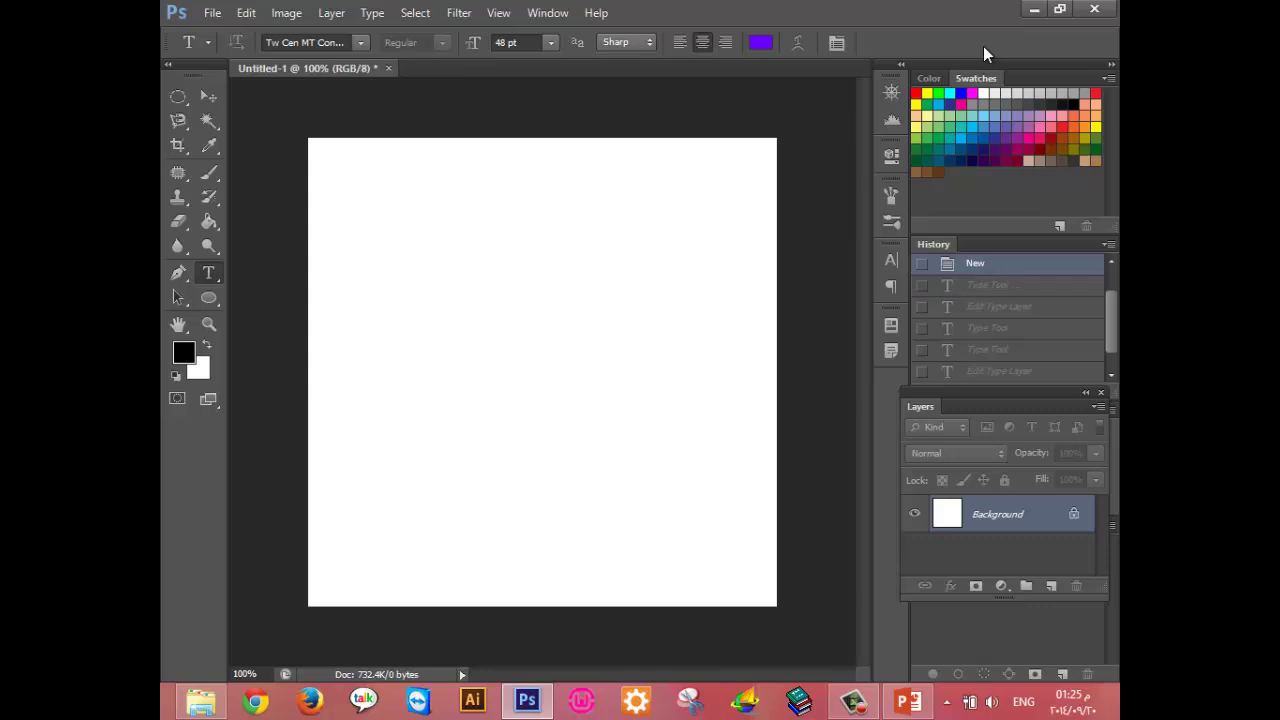
# Draw a large paragraph text box, commit it, then draw a smaller paragraph box.
pyautogui.moveTo(383, 217); pyautogui.dragTo(686, 518)
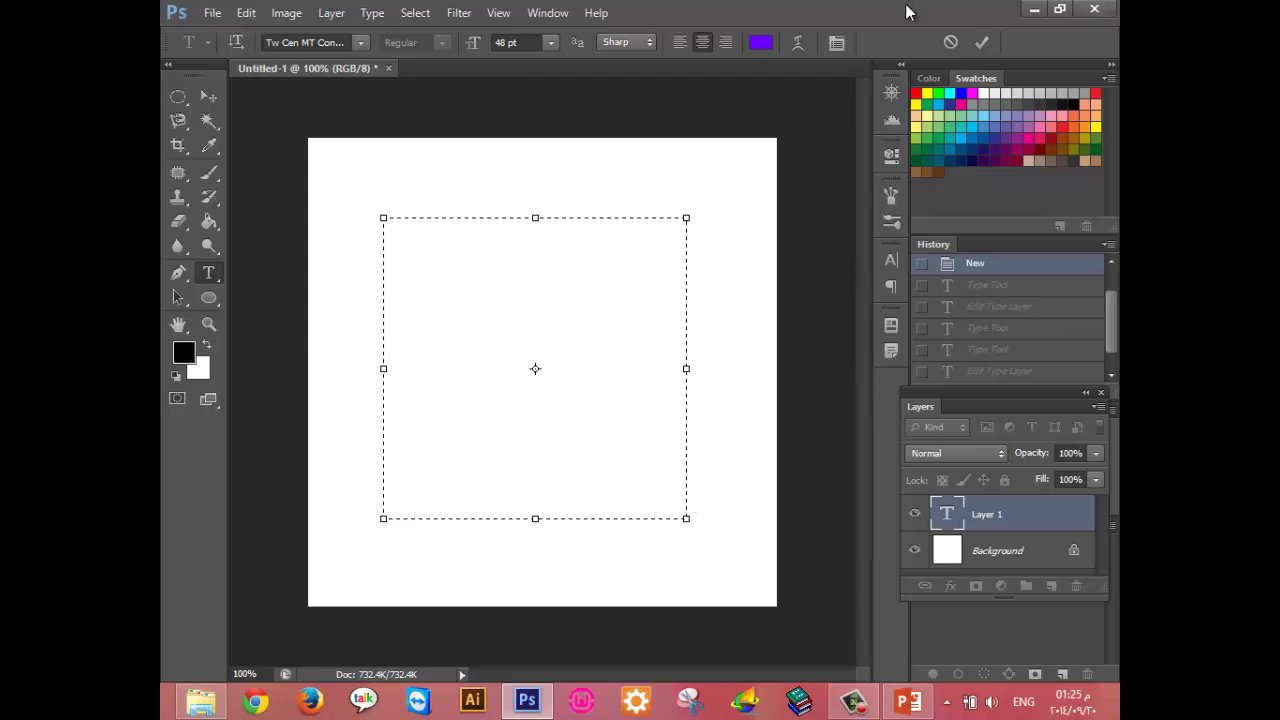
pyautogui.click(982, 44)
pyautogui.moveTo(370, 249); pyautogui.dragTo(502, 336)
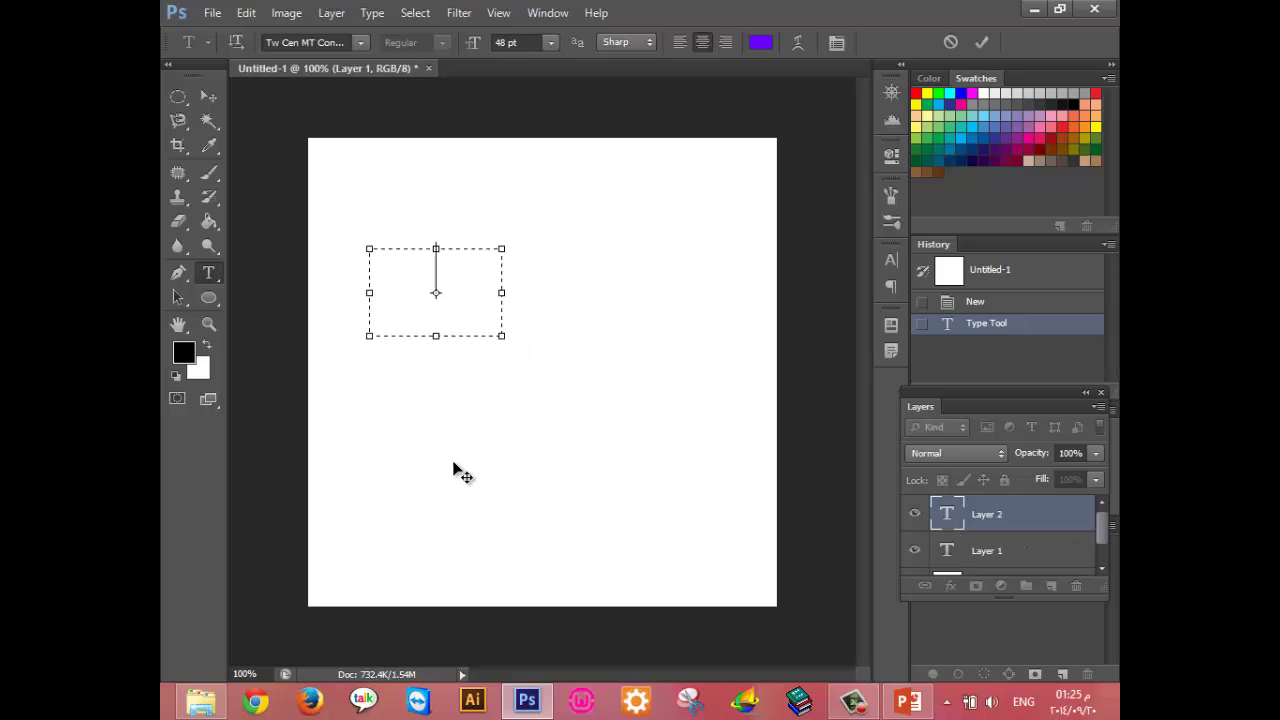
# Type 'Maria' and a second line 'm Pho-' in the paragraph box, fixing a typo.
pyautogui.write('Maria')
pyautogui.press('Return')
pyautogui.write('m')
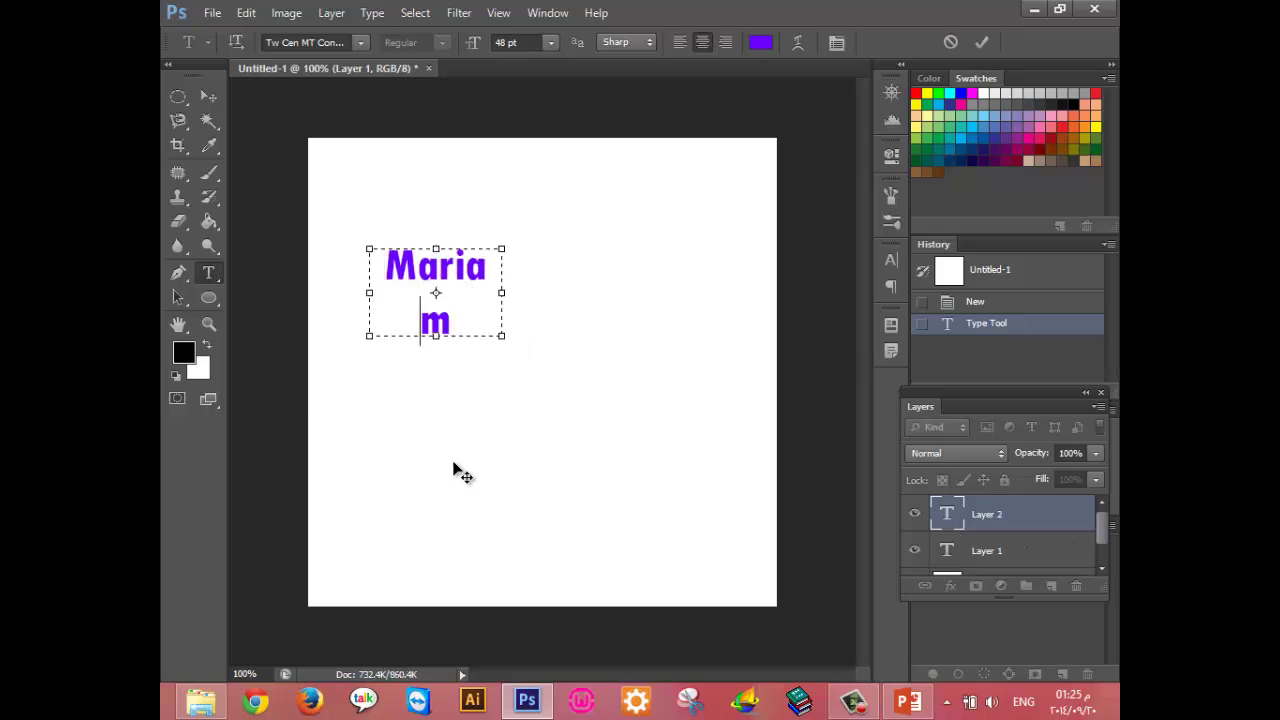
pyautogui.write(' P')
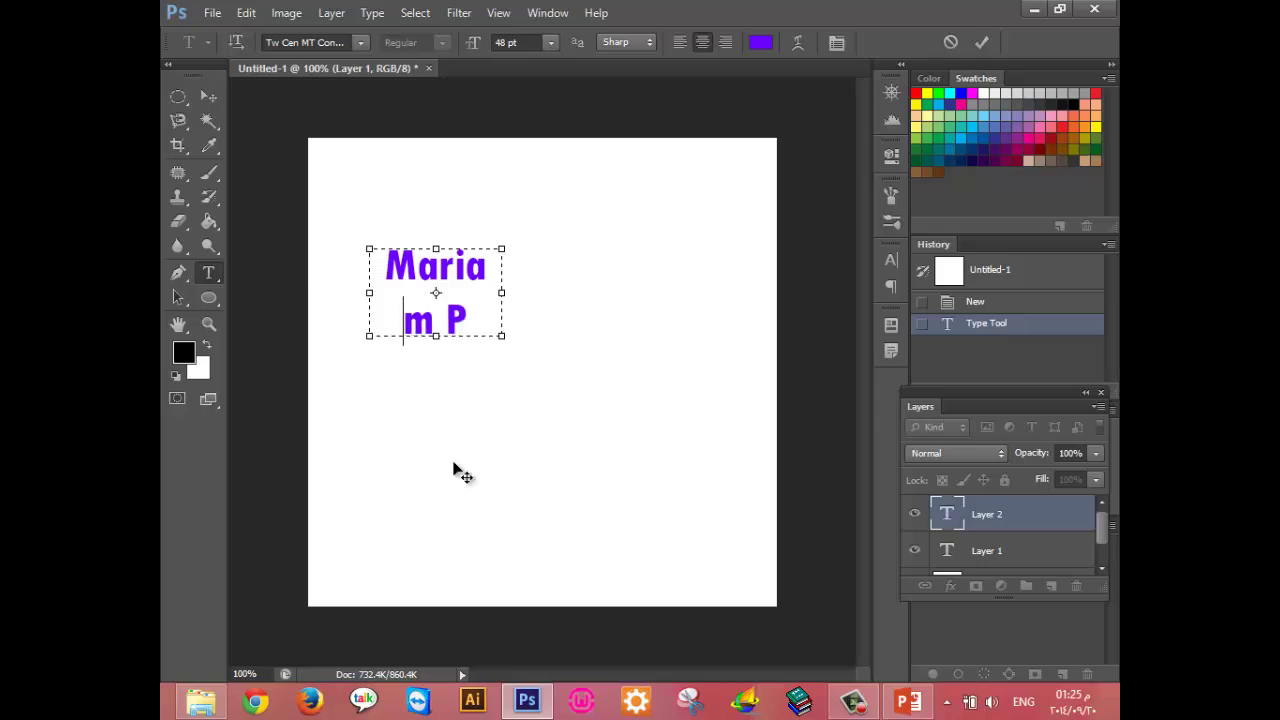
pyautogui.write('hoti')
pyautogui.press('BackSpace')
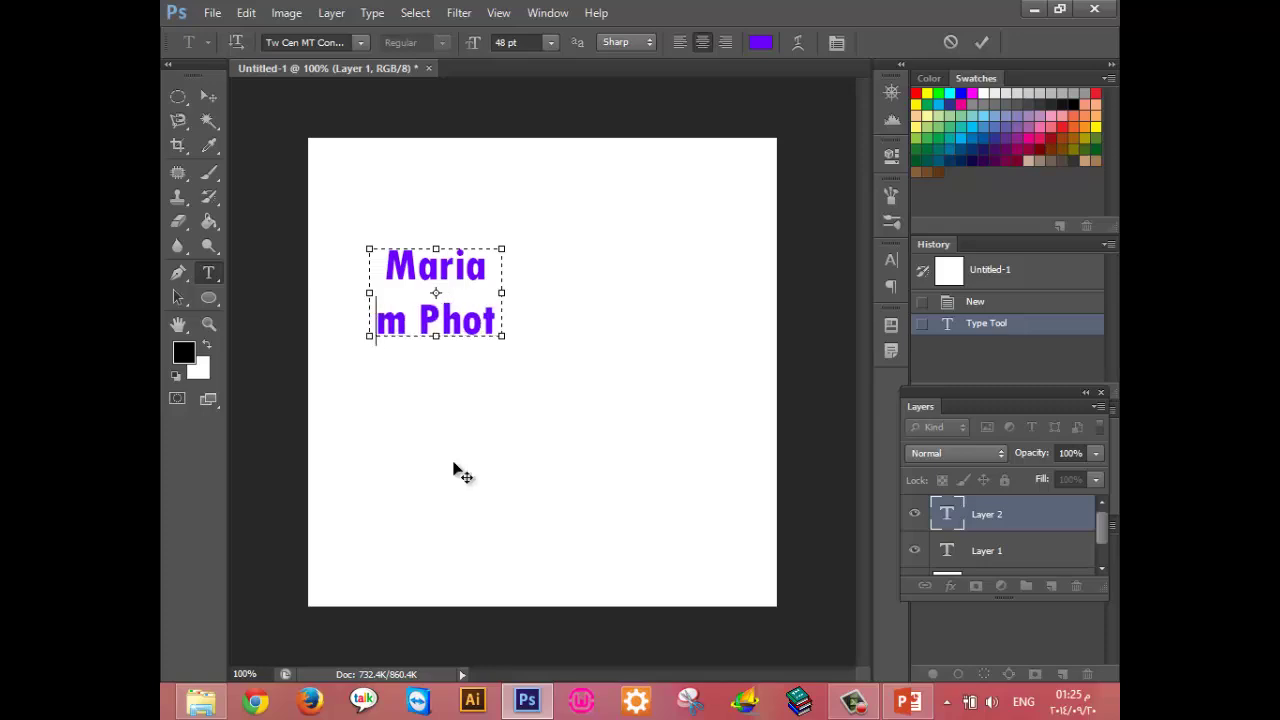
pyautogui.press('BackSpace')
pyautogui.press('BackSpace')
pyautogui.press('BackSpace')
pyautogui.write('Pho-')
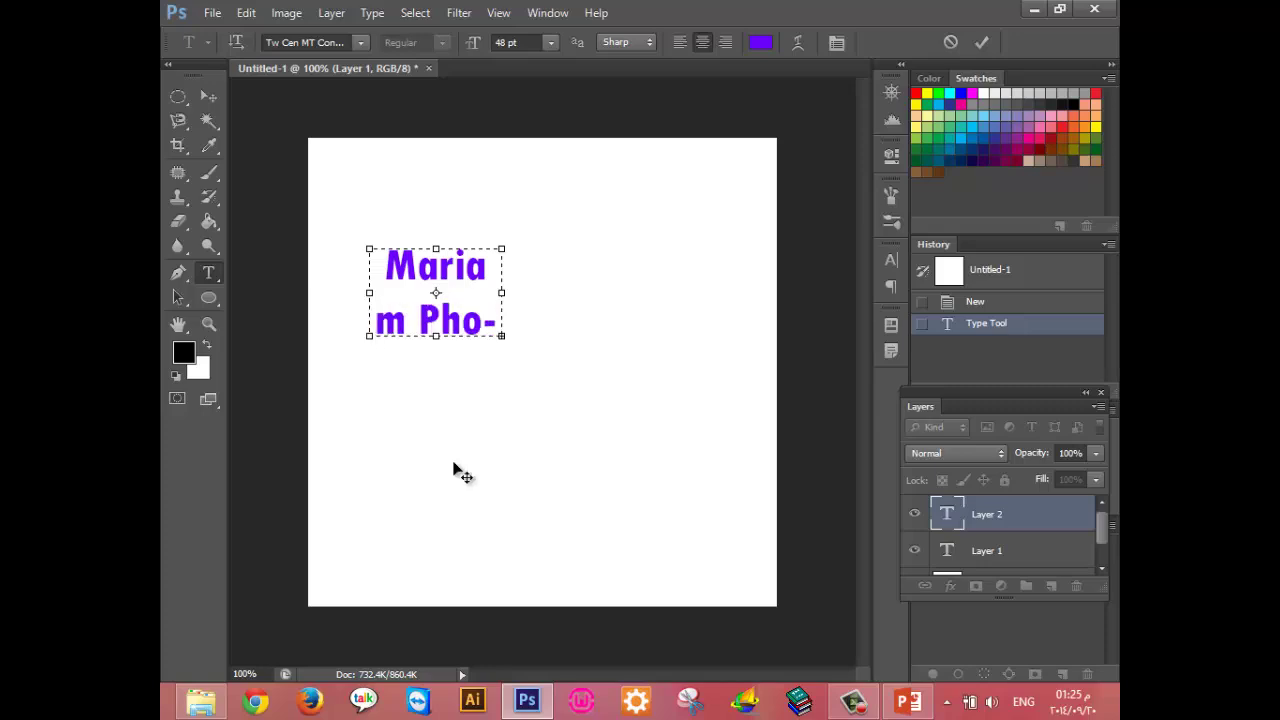
# Set the paragraph text leading to 14 pt and commit.
pyautogui.click(837, 43)
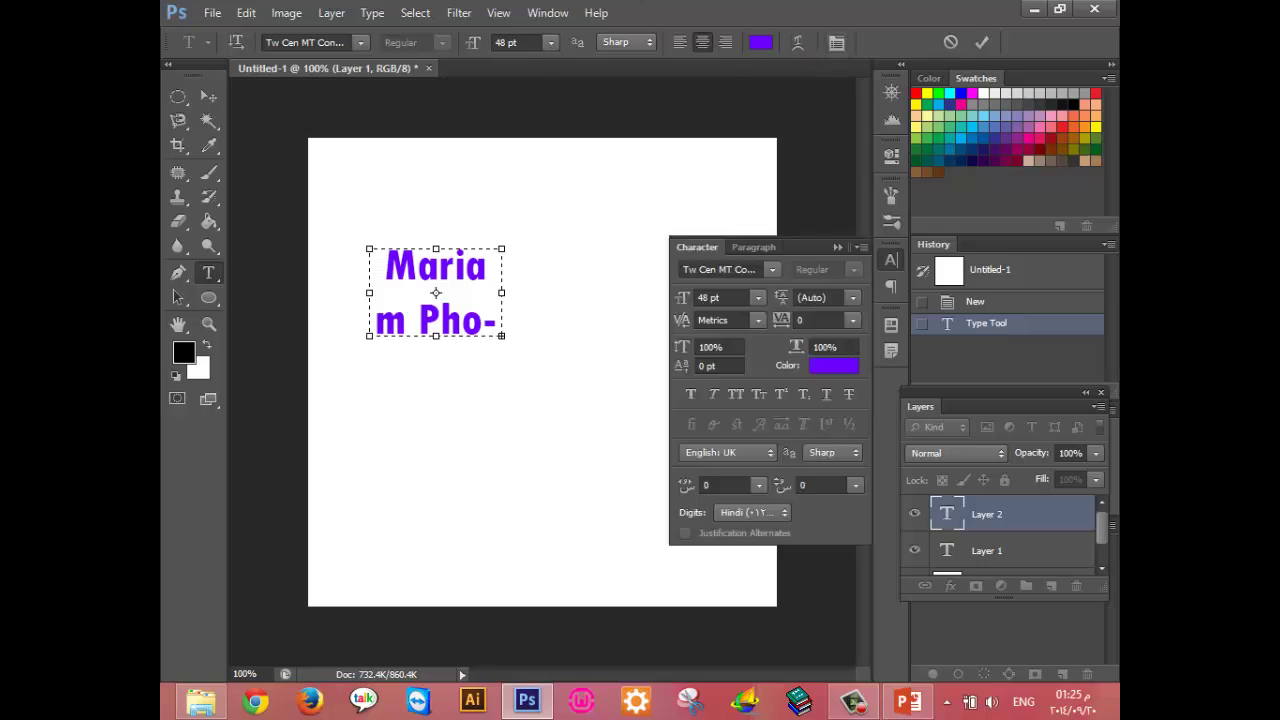
pyautogui.click(851, 299)
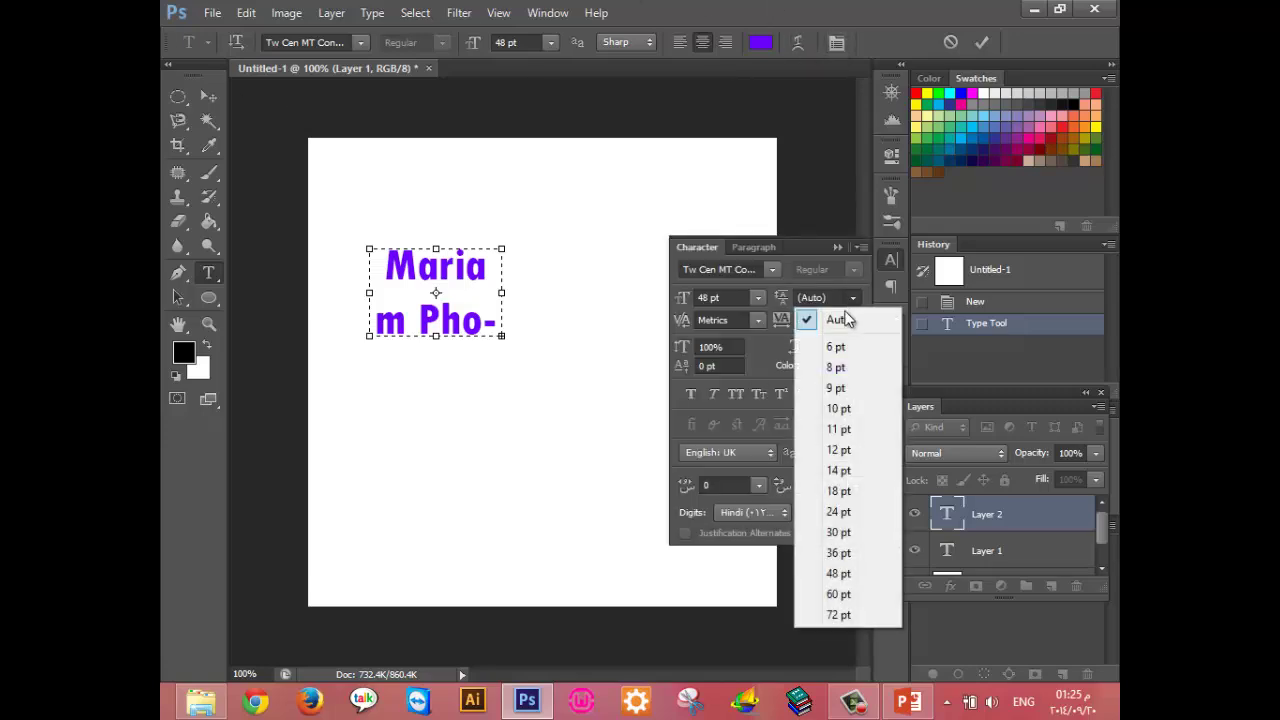
pyautogui.click(875, 467)
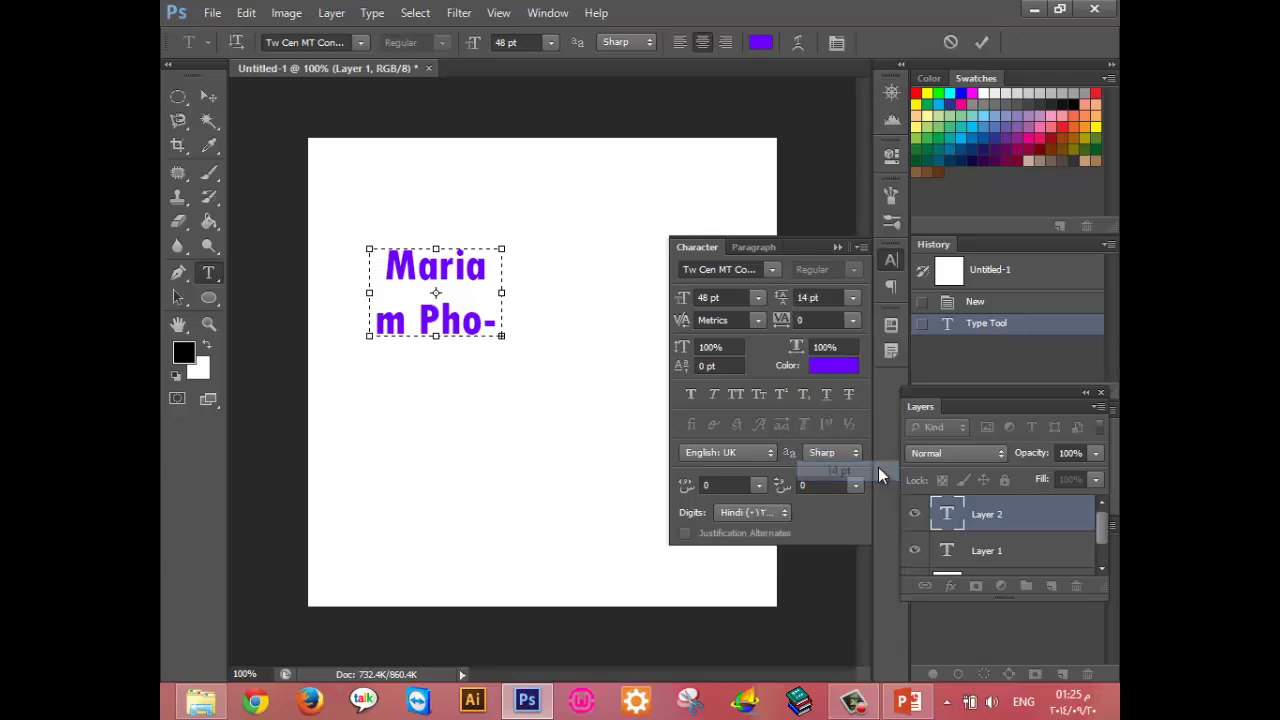
pyautogui.click(982, 42)
# Select all paragraph text, try 8 pt and other leadings, then reset leading to Auto.
pyautogui.moveTo(383, 250); pyautogui.dragTo(494, 354)
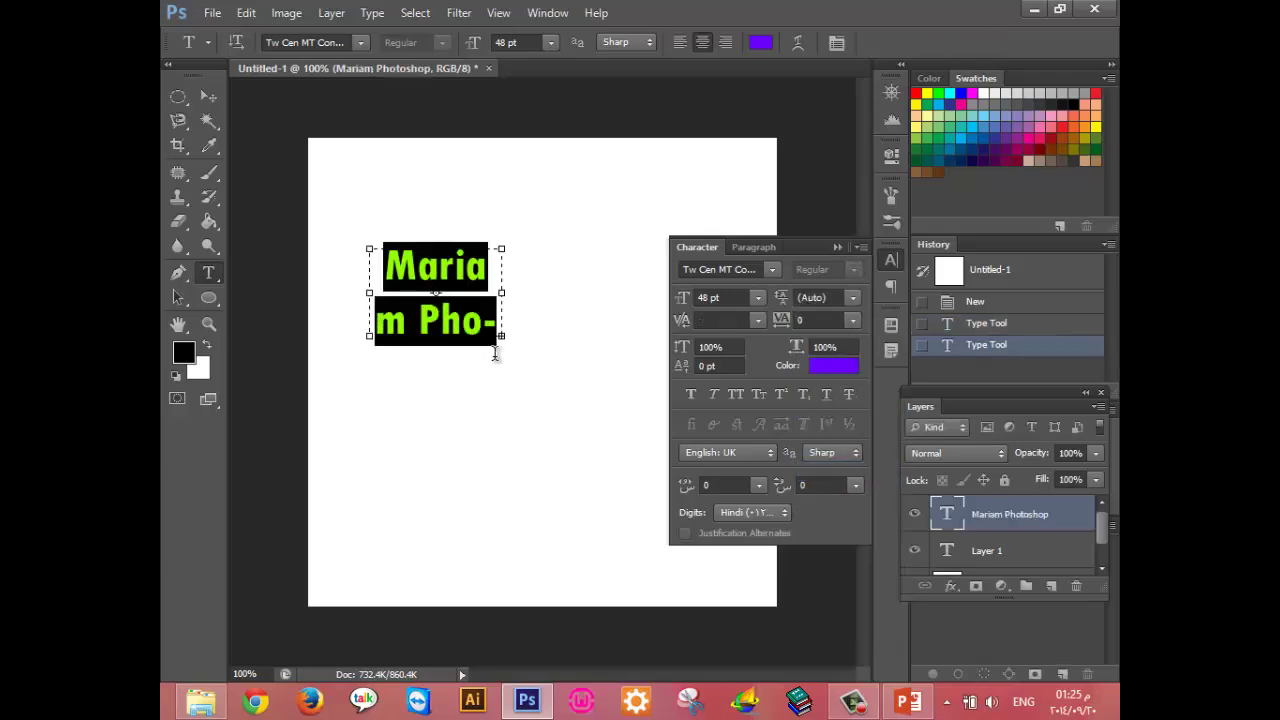
pyautogui.click(852, 297)
pyautogui.click(835, 366)
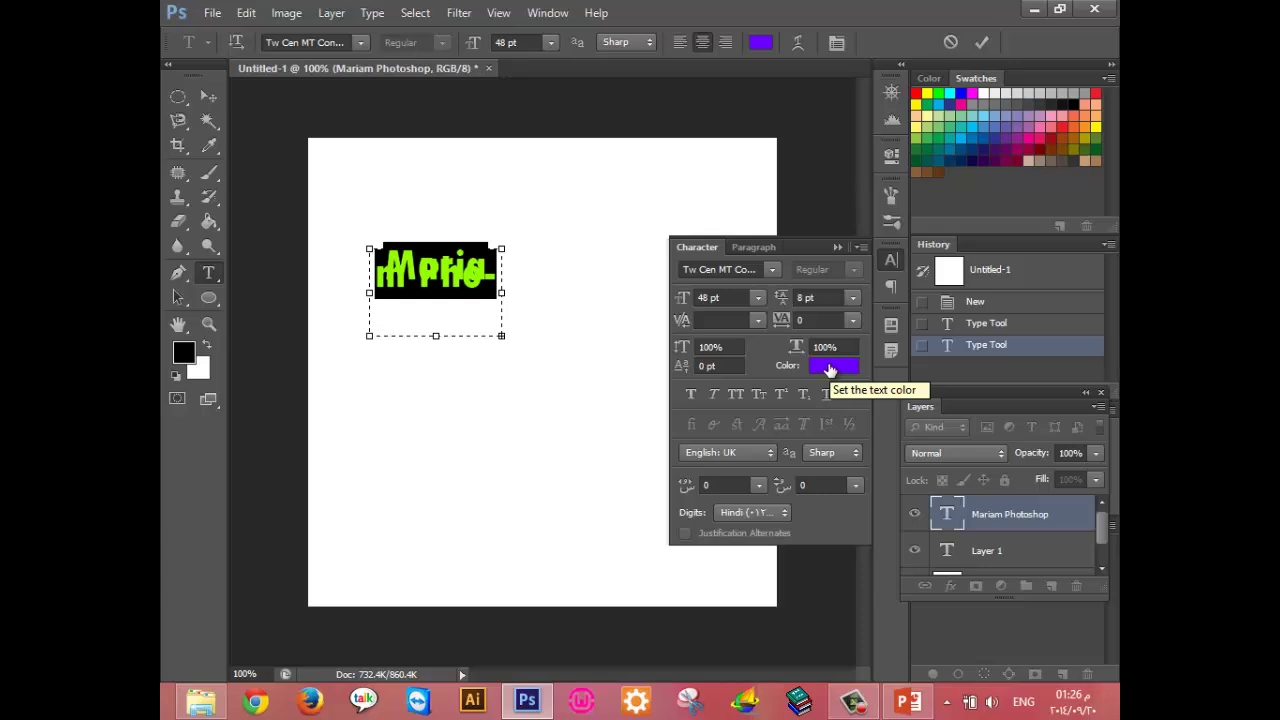
pyautogui.moveTo(778, 297)
pyautogui.mouseDown()
pyautogui.moveTo(762, 305)
pyautogui.moveTo(818, 308)
pyautogui.moveTo(788, 305)
pyautogui.mouseUp()
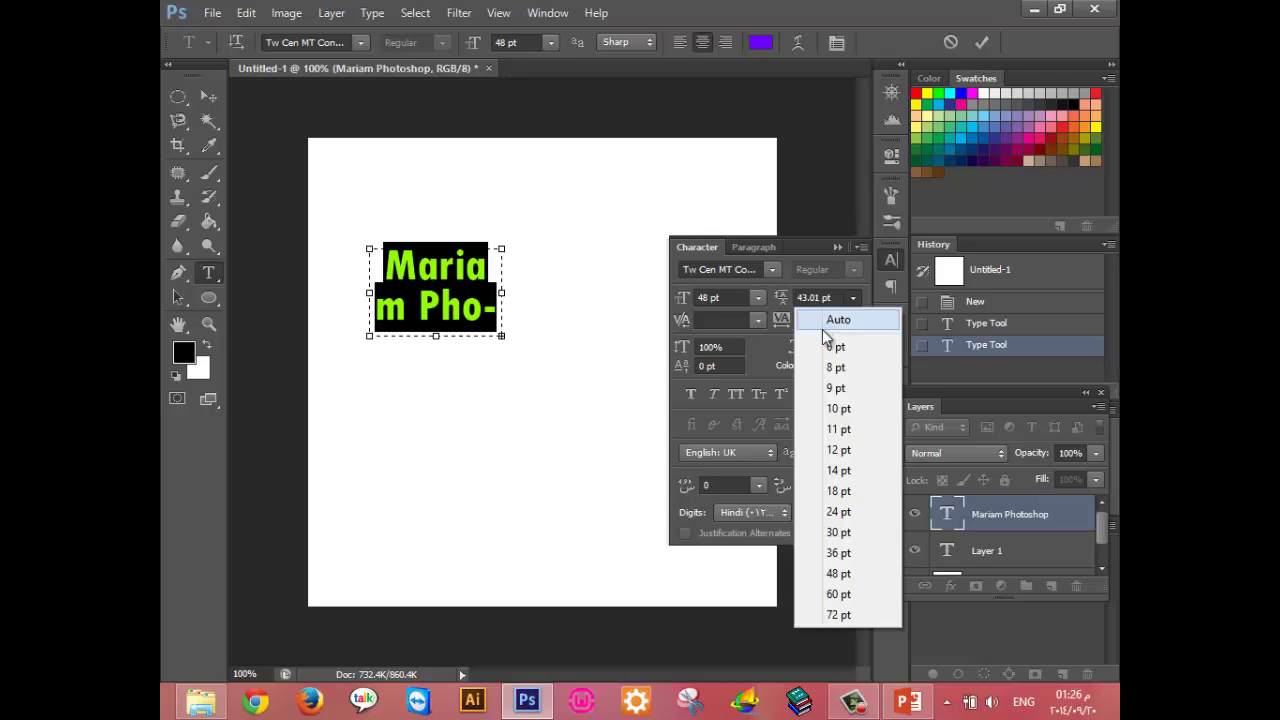
pyautogui.click(825, 322)
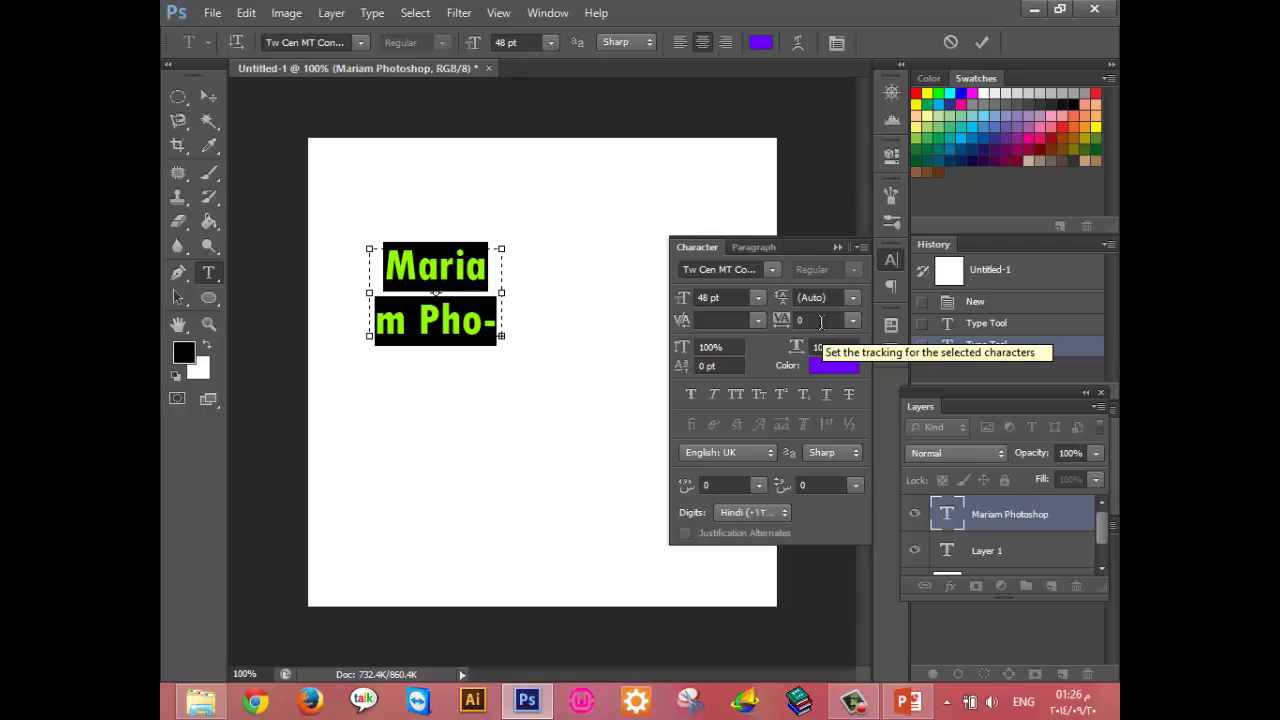
pyautogui.click(849, 246)
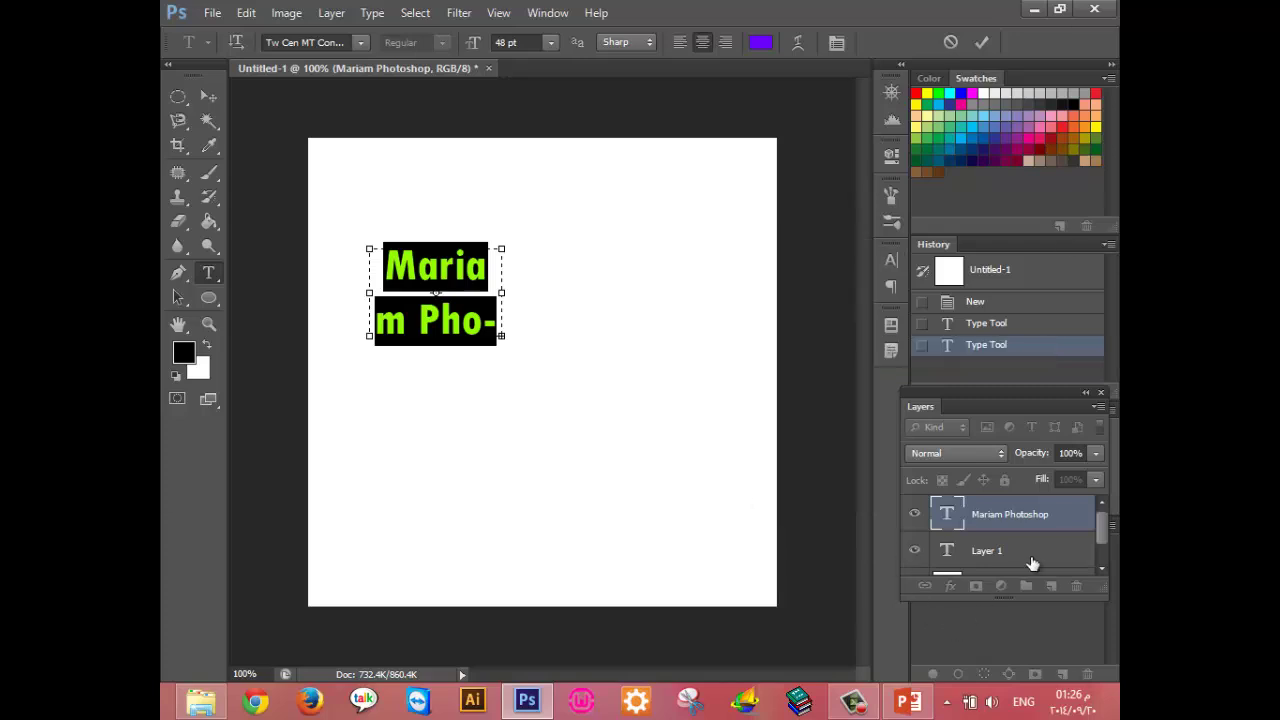
pyautogui.click(982, 42)
# Revert to the blank document and add a purple 'Mariam' text near the canvas centre.
pyautogui.hotkey('ctrl', 'alt', 'z')
pyautogui.hotkey('ctrl', 'alt', 'z')
pyautogui.hotkey('ctrl', 'alt', 'z')
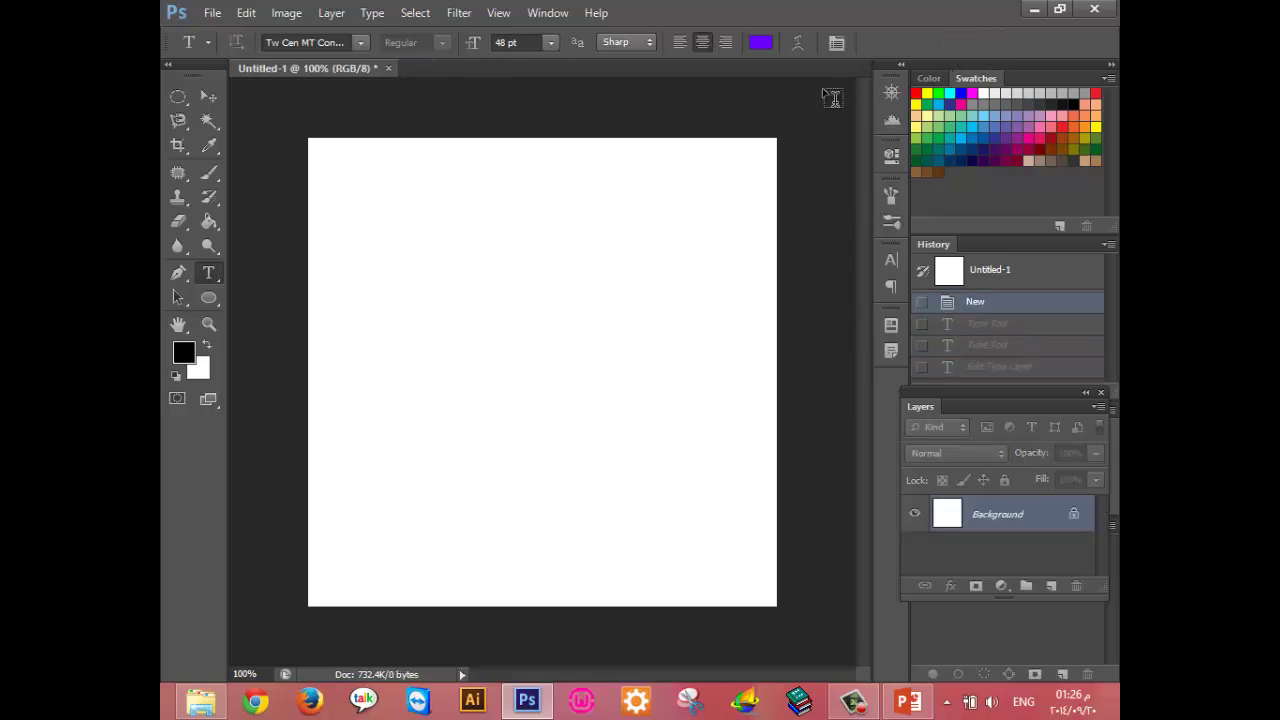
pyautogui.click(546, 325)
pyautogui.write('Ma')
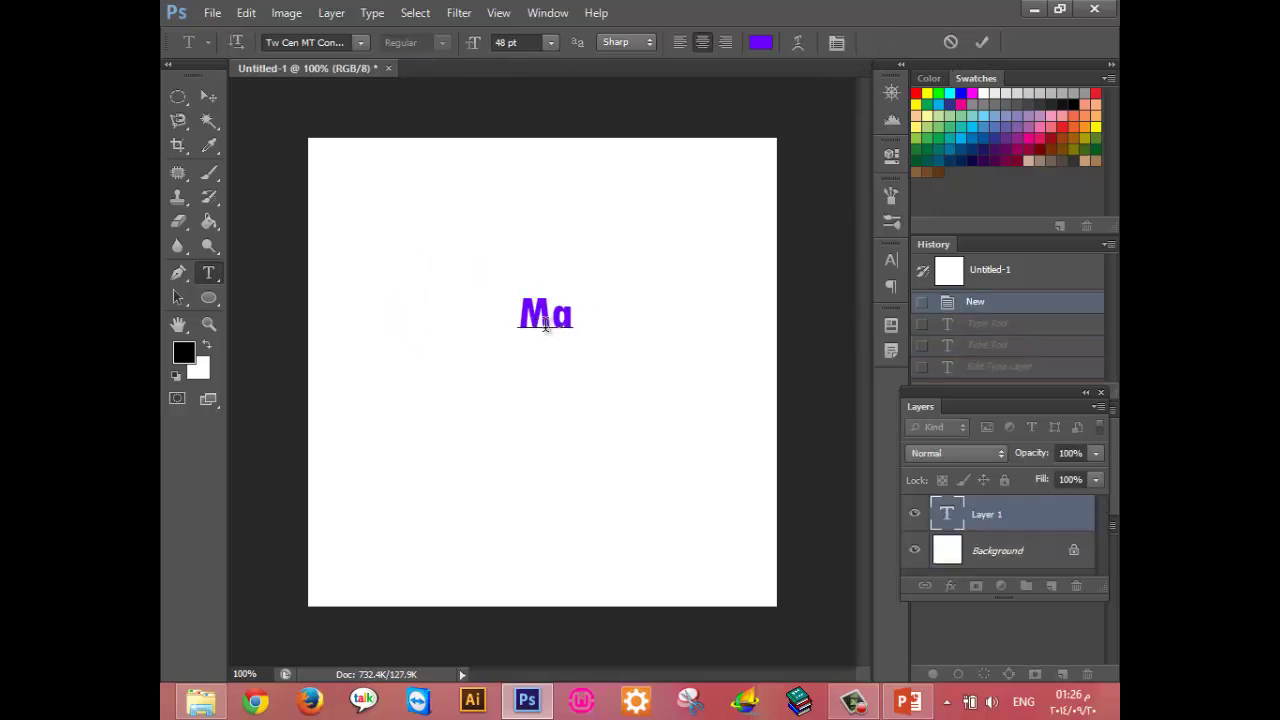
pyautogui.write('riam')
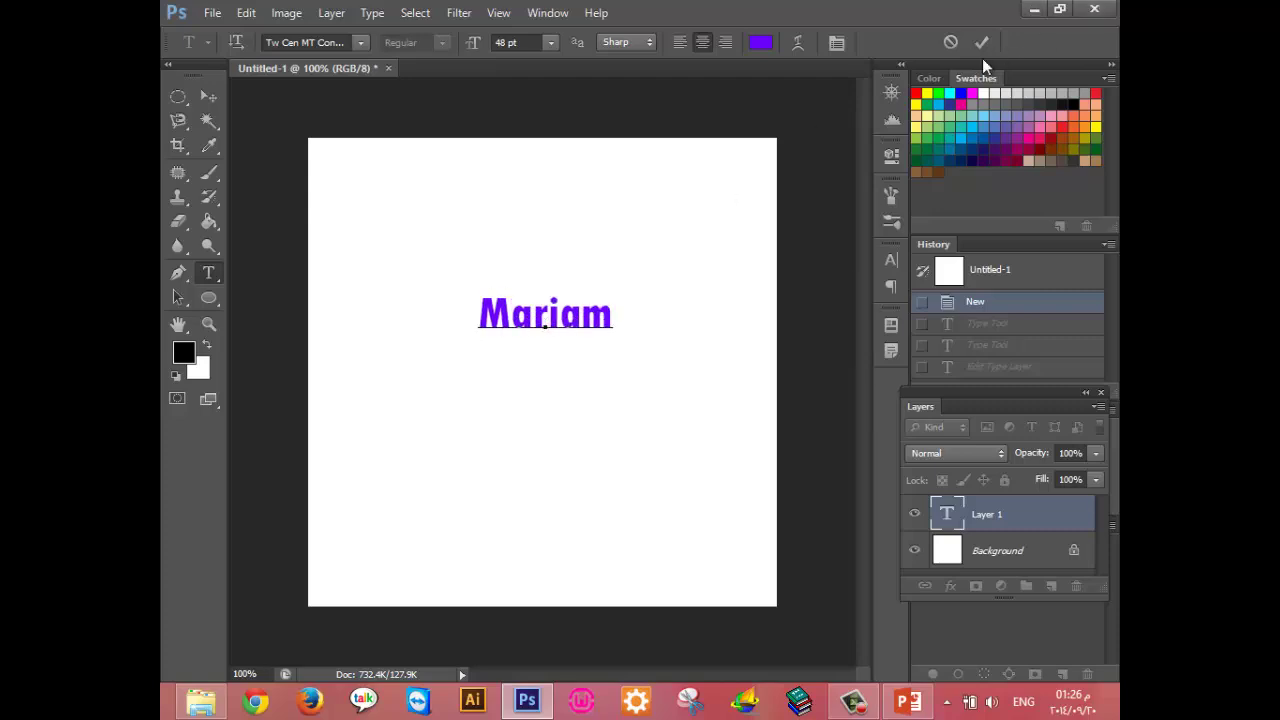
pyautogui.click(982, 42)
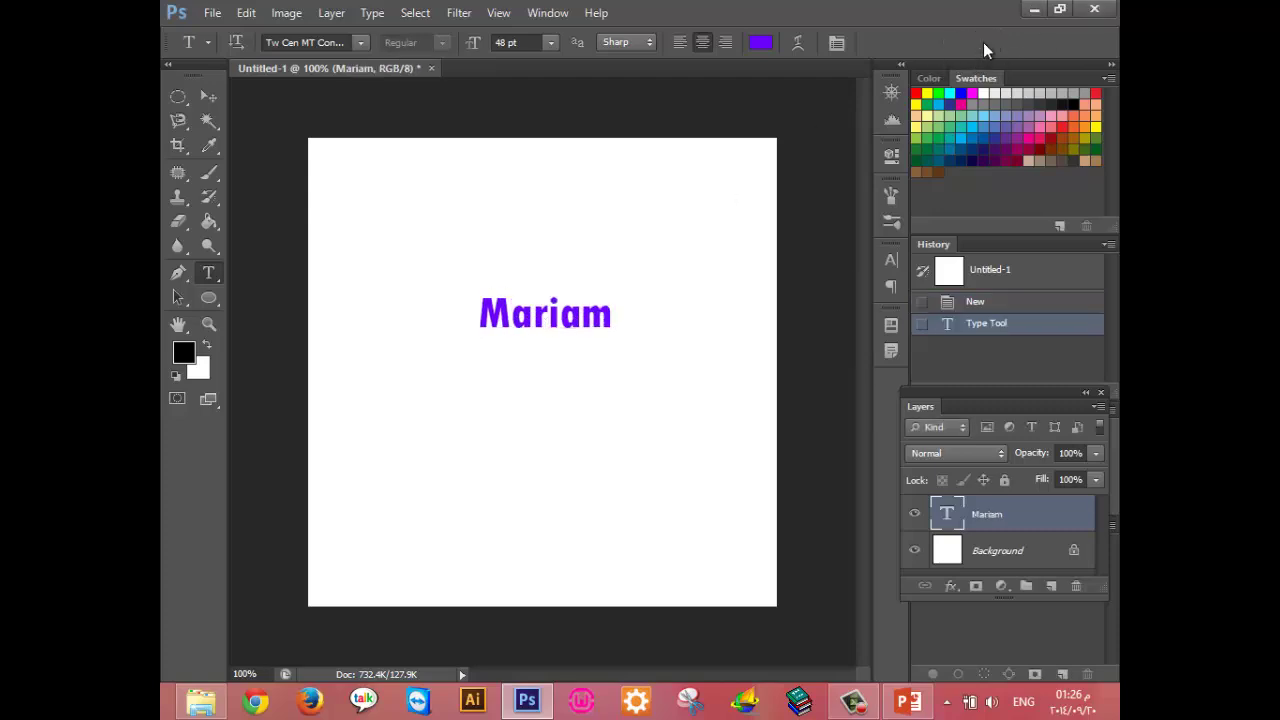
# Preview the Mariam Layer Style dialog without changes, then move the text down and left.
pyautogui.rightClick(1066, 521)
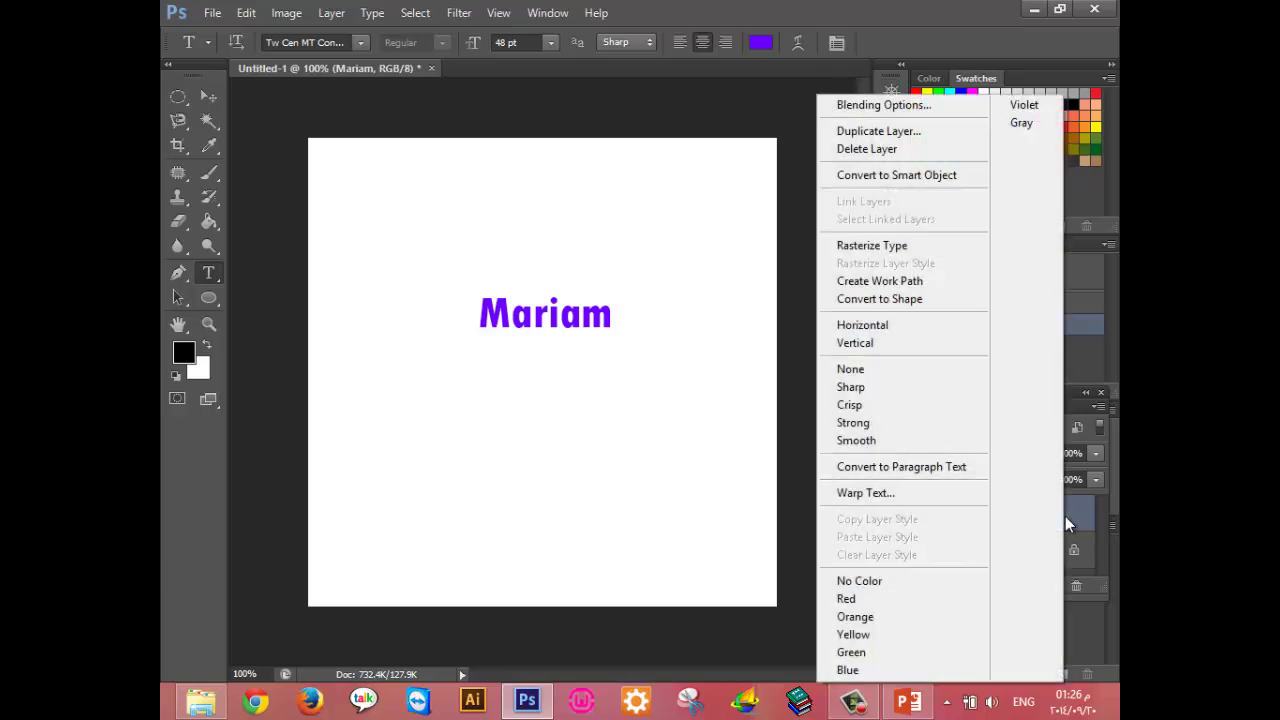
pyautogui.click(921, 106)
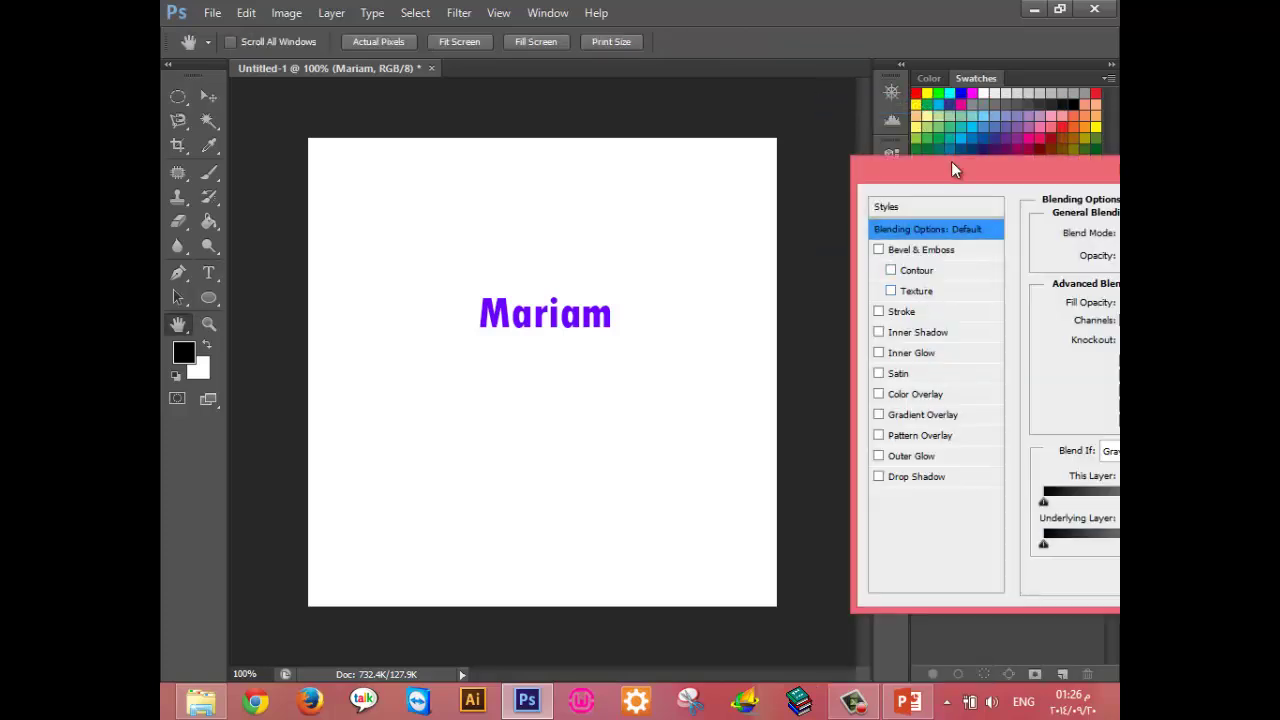
pyautogui.moveTo(950, 161); pyautogui.dragTo(554, 180)
pyautogui.click(1062, 250)
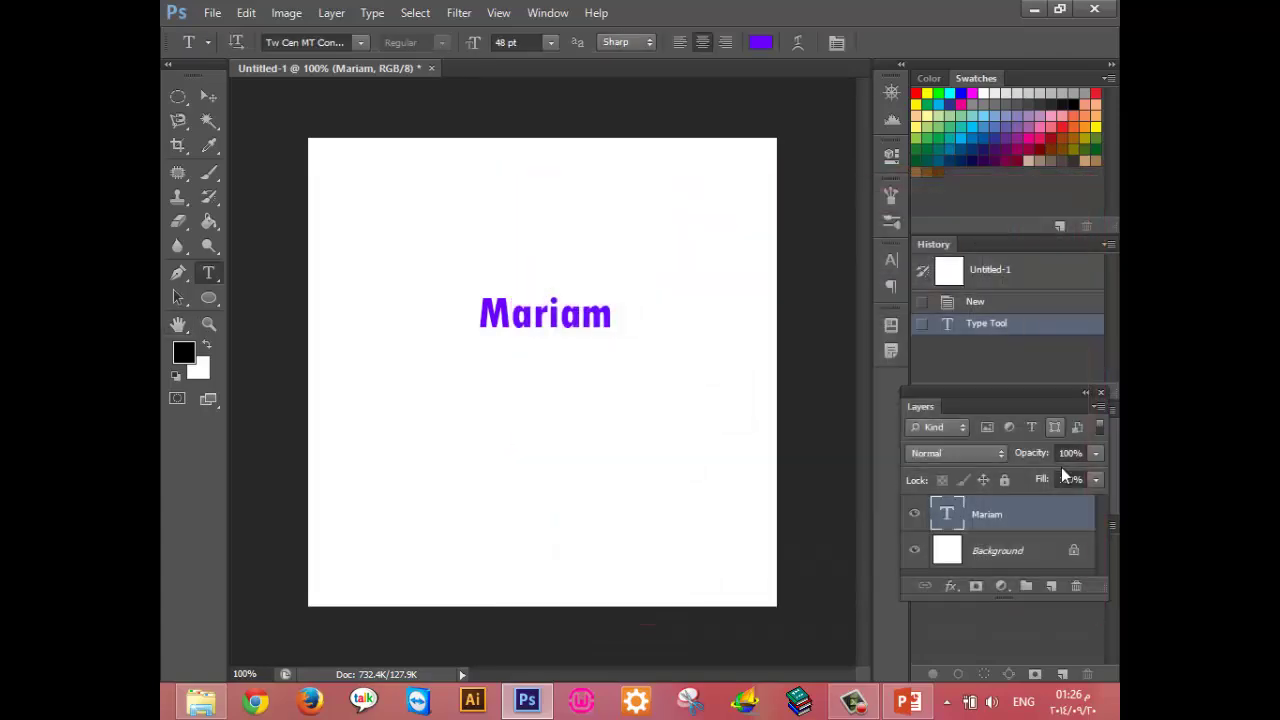
pyautogui.doubleClick(1065, 512)
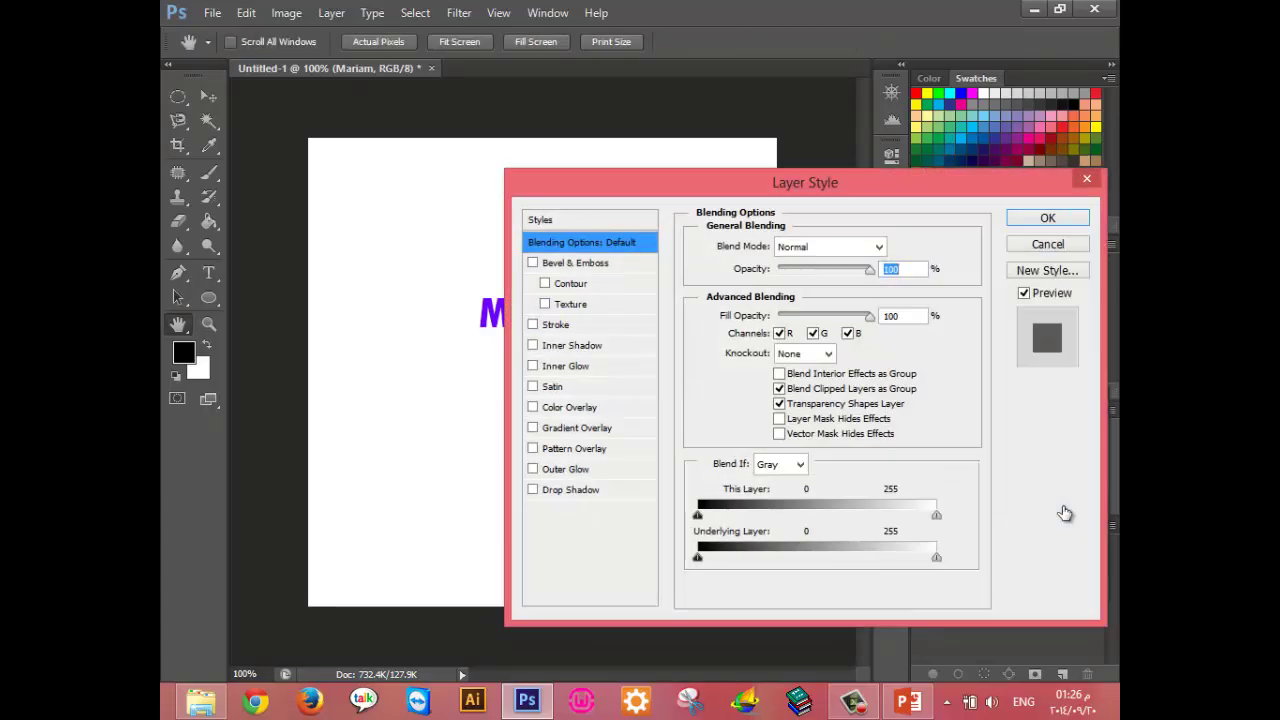
pyautogui.moveTo(863, 172)
pyautogui.mouseDown()
pyautogui.moveTo(761, 298)
pyautogui.moveTo(1026, 128)
pyautogui.moveTo(975, 60)
pyautogui.moveTo(886, 214)
pyautogui.mouseUp()
pyautogui.click(1088, 280)
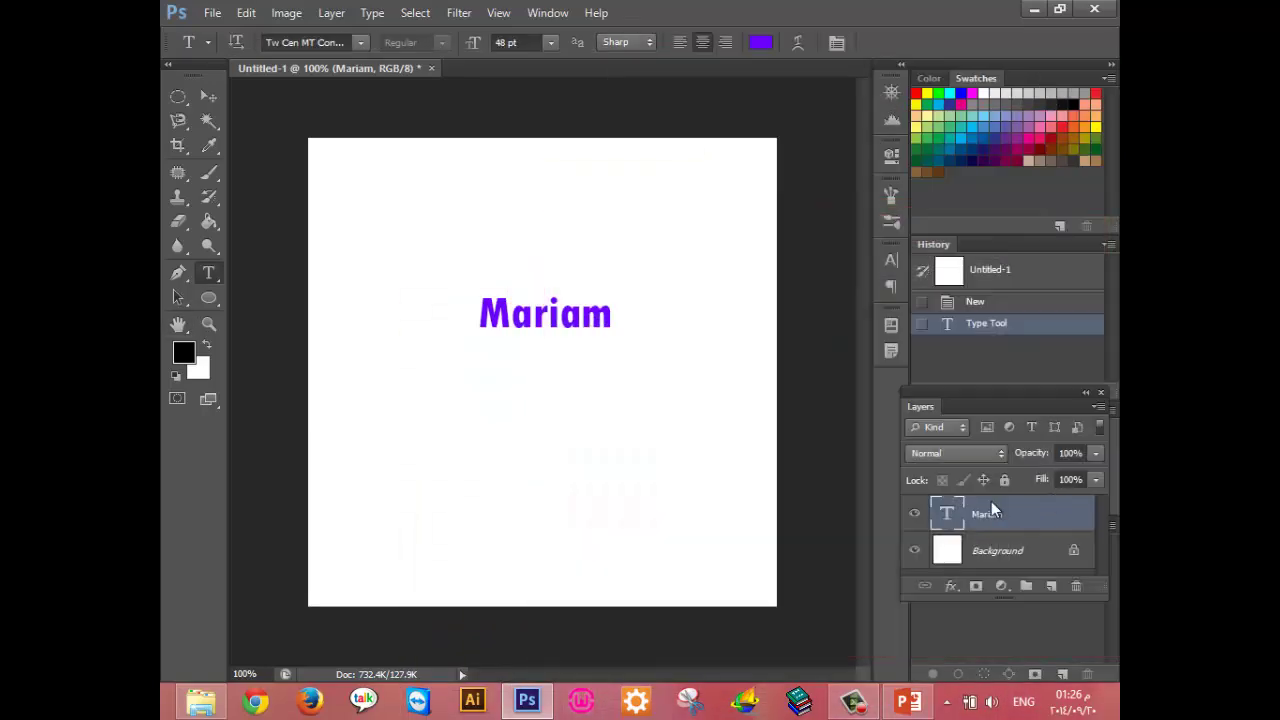
pyautogui.click(211, 103)
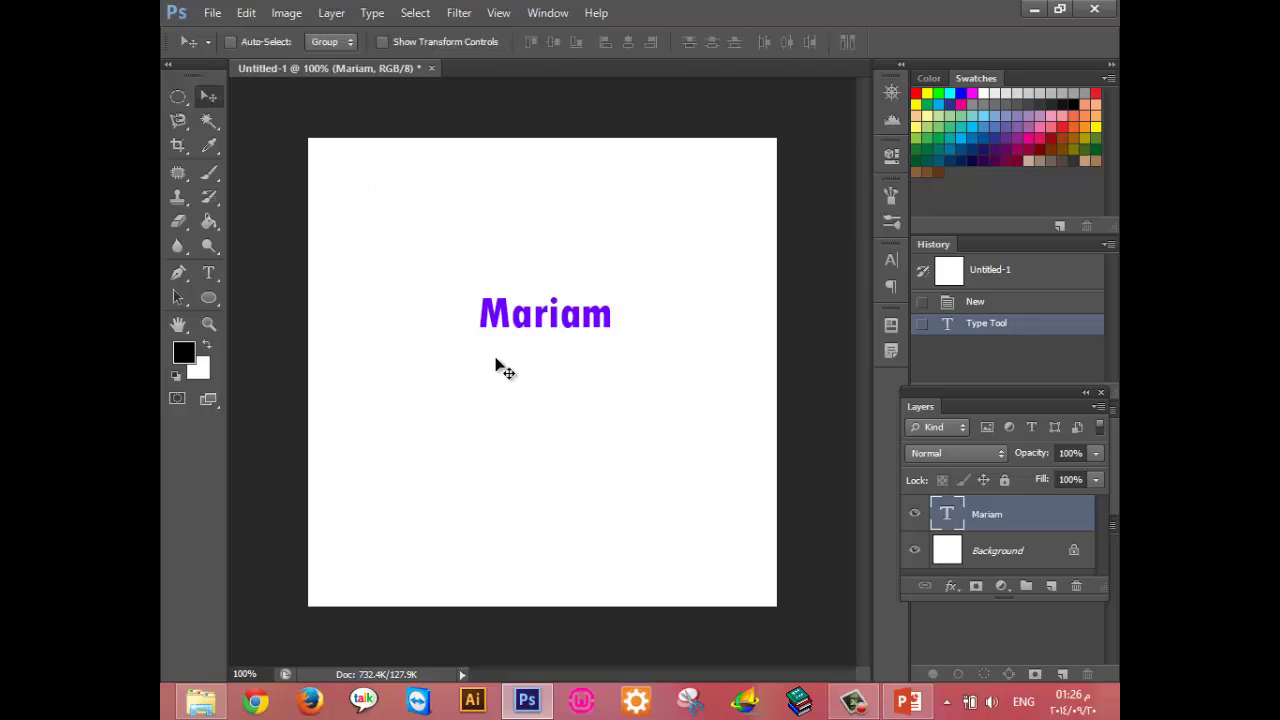
pyautogui.moveTo(540, 322); pyautogui.dragTo(391, 381)
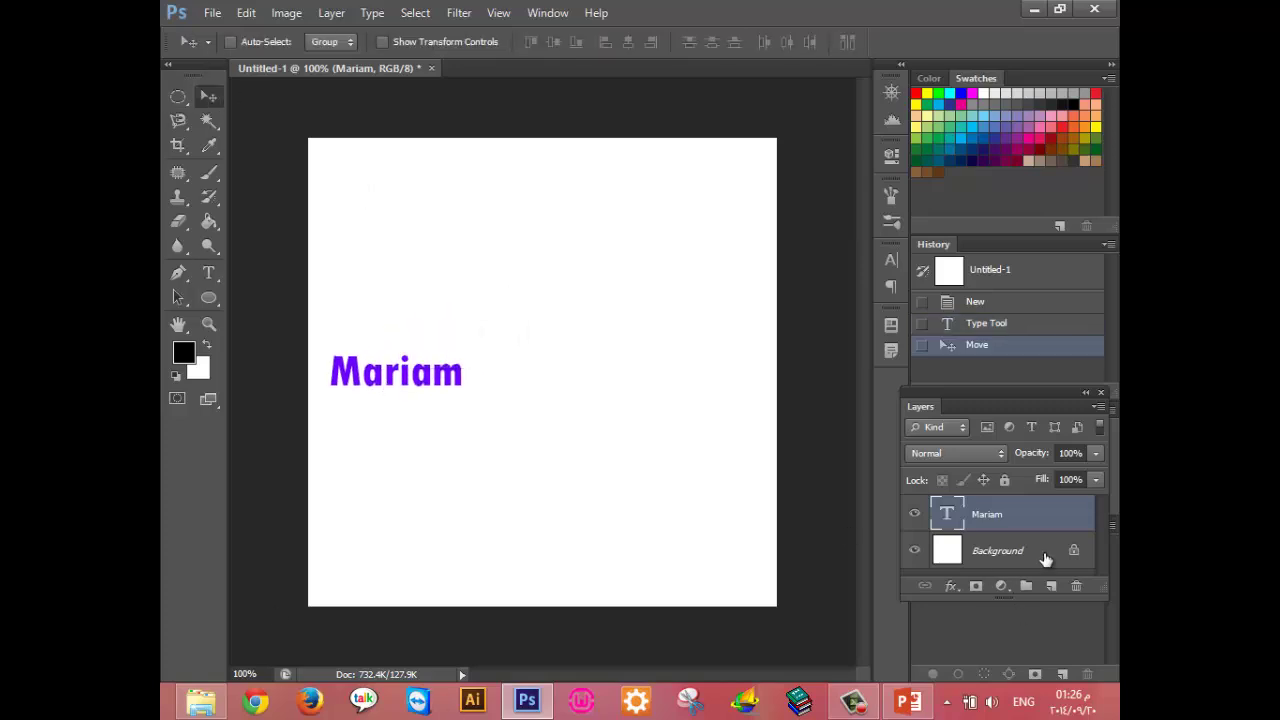
# Add a drop shadow to the Mariam layer with 30 px distance and 46 px size.
pyautogui.doubleClick(1063, 520)
pyautogui.moveTo(734, 220); pyautogui.dragTo(652, 100)
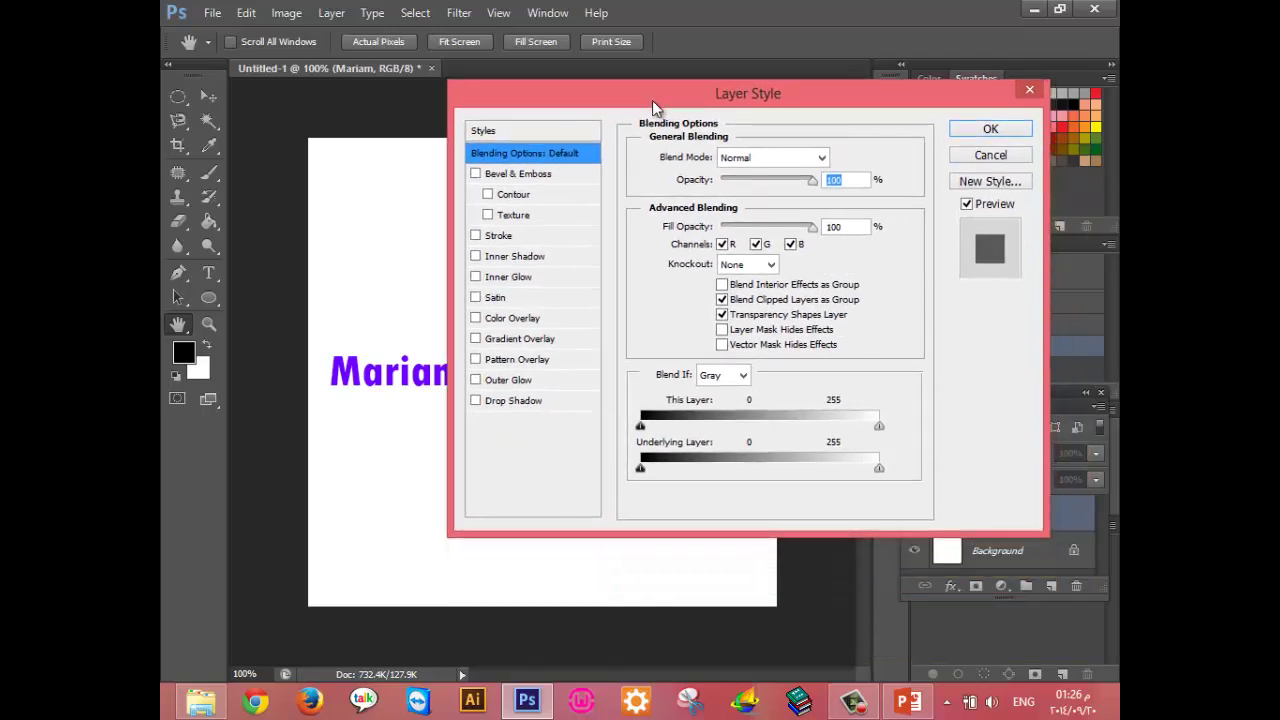
pyautogui.click(520, 401)
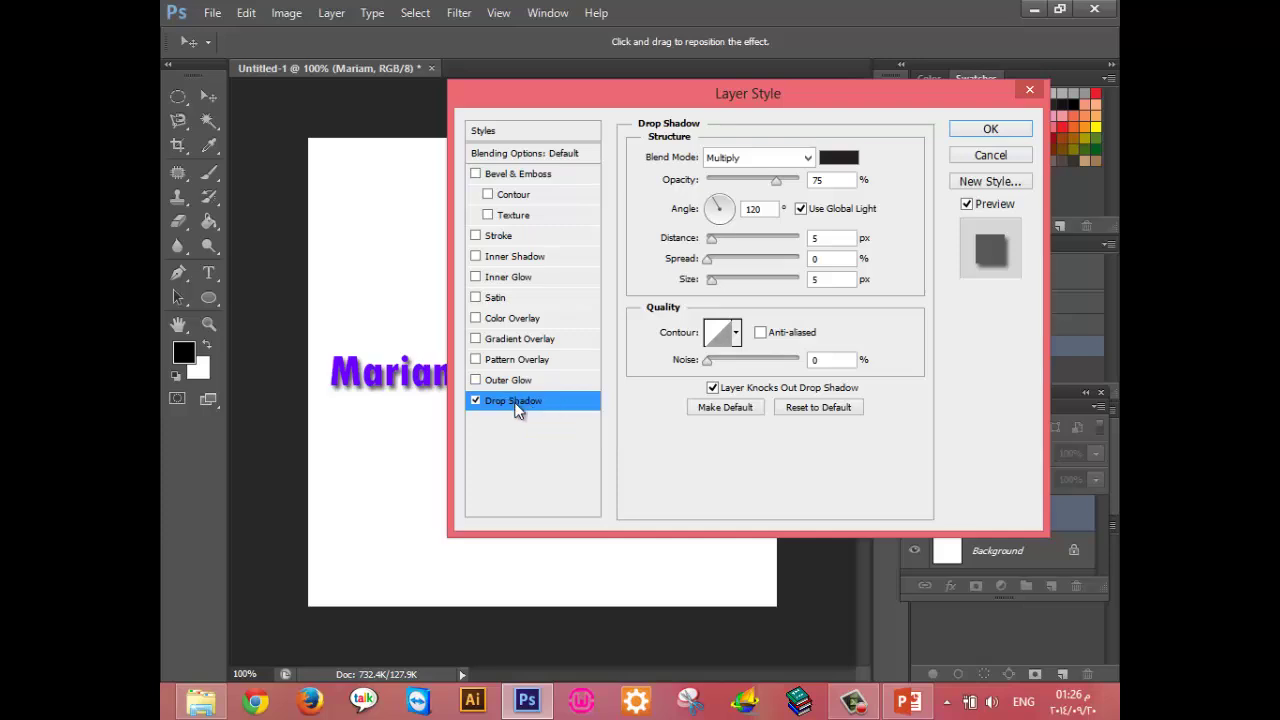
pyautogui.click(516, 401)
pyautogui.moveTo(712, 244)
pyautogui.mouseDown()
pyautogui.moveTo(737, 251)
pyautogui.moveTo(728, 268)
pyautogui.moveTo(790, 282)
pyautogui.moveTo(743, 272)
pyautogui.moveTo(765, 262)
pyautogui.moveTo(722, 282)
pyautogui.moveTo(745, 282)
pyautogui.moveTo(755, 259)
pyautogui.moveTo(727, 260)
pyautogui.mouseUp()
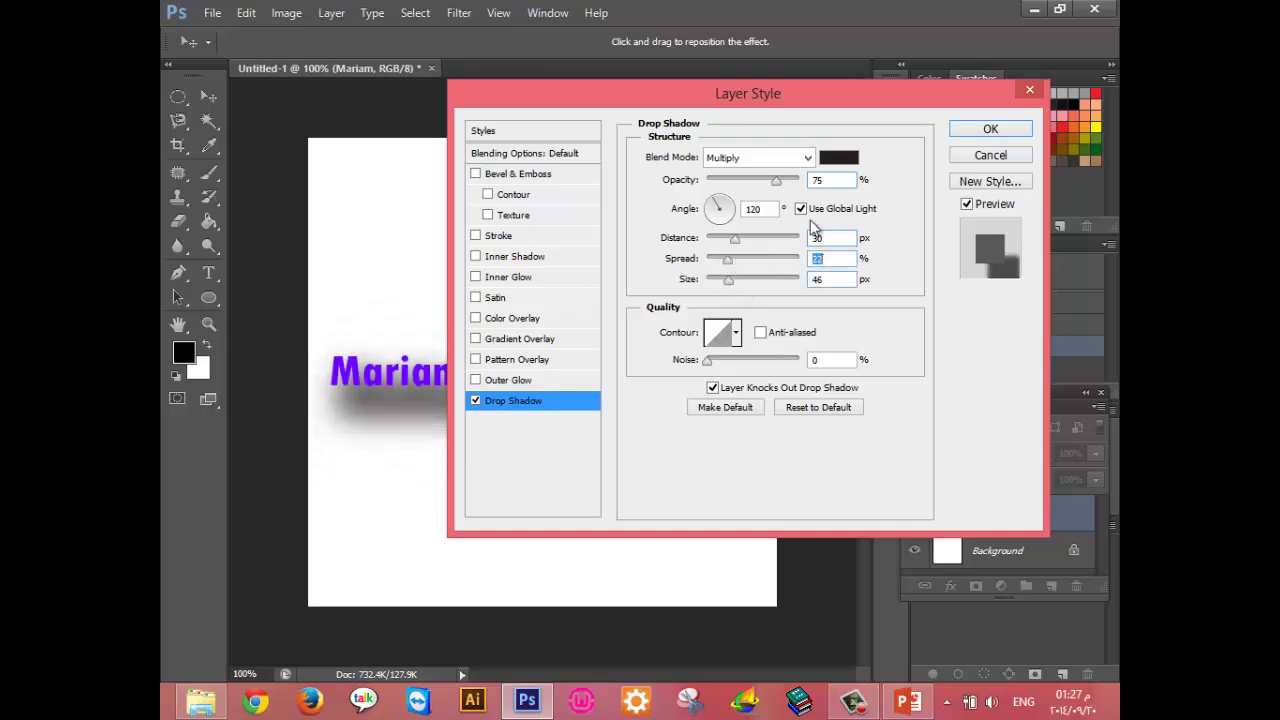
# Set the shadow colour to violet 6c00ff, sampled from the purple Mariam text.
pyautogui.click(840, 160)
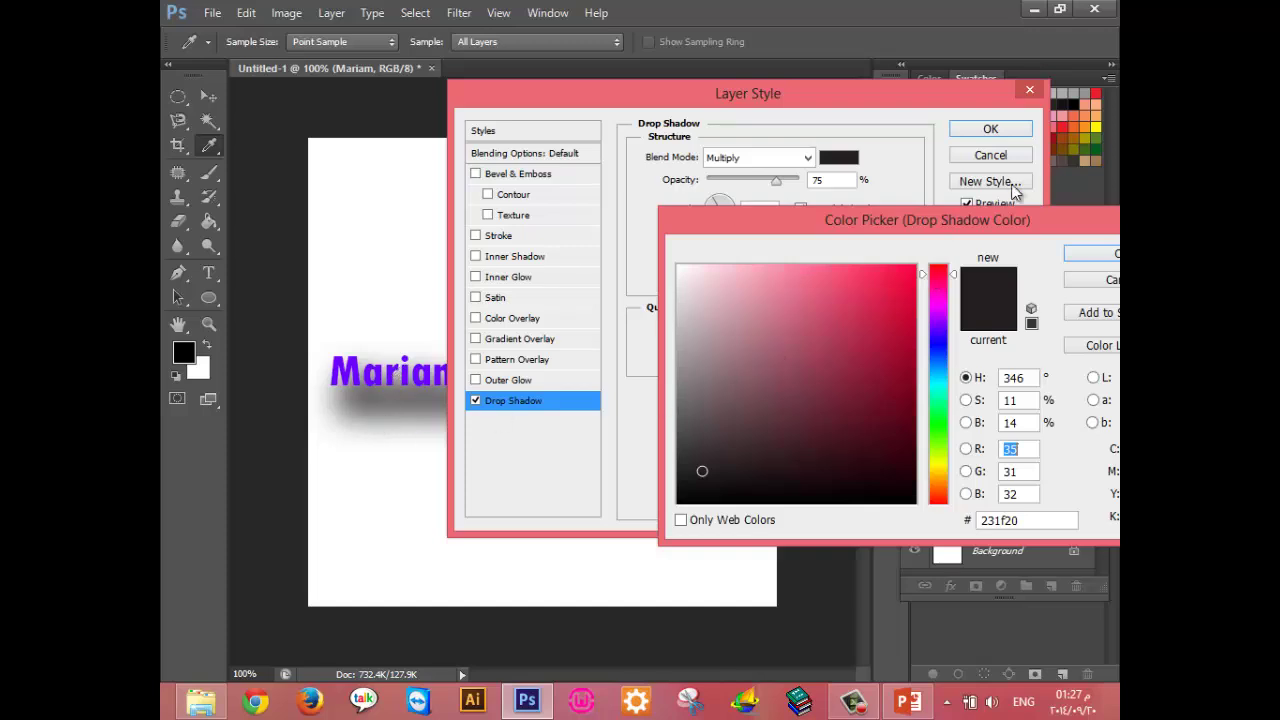
pyautogui.click(1098, 282)
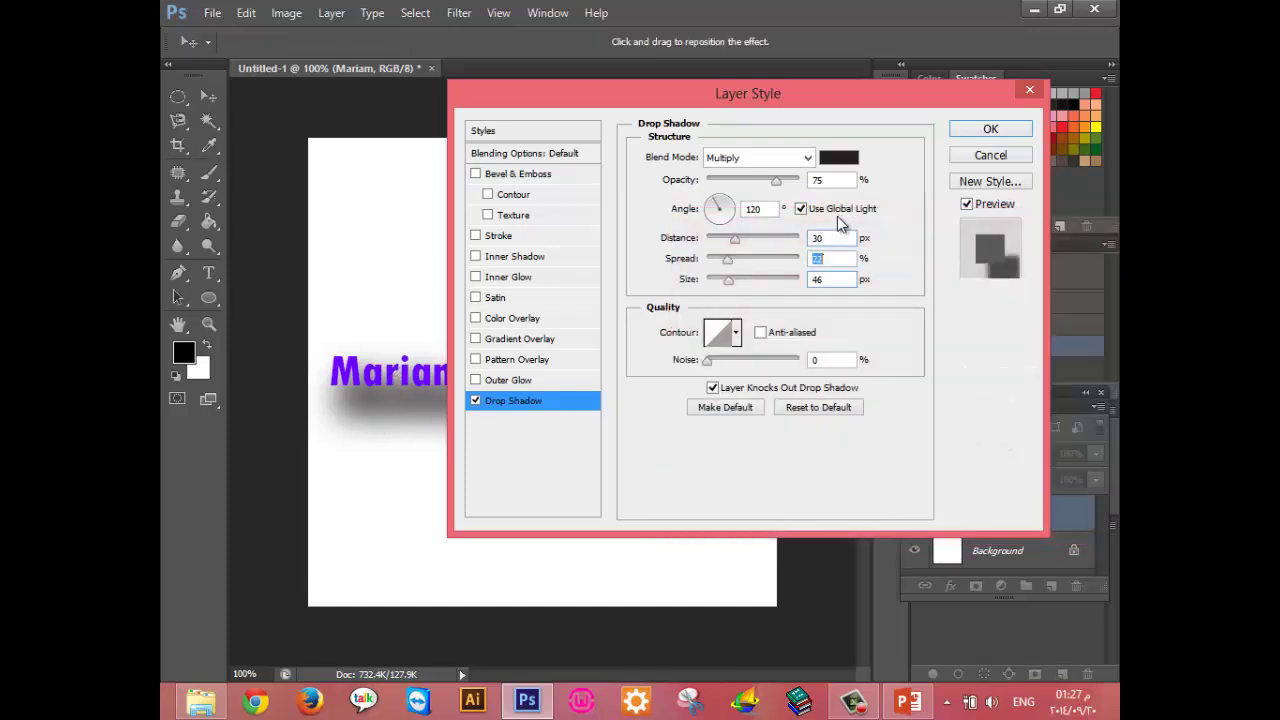
pyautogui.click(840, 158)
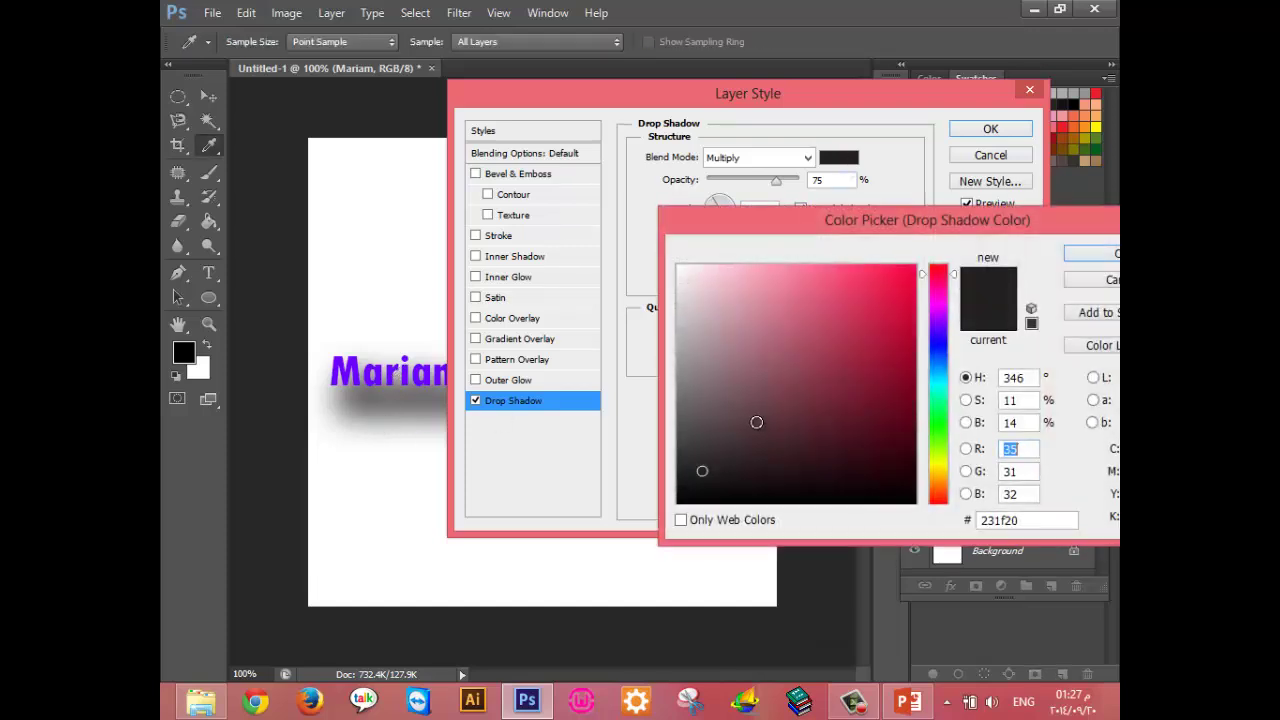
pyautogui.click(412, 364)
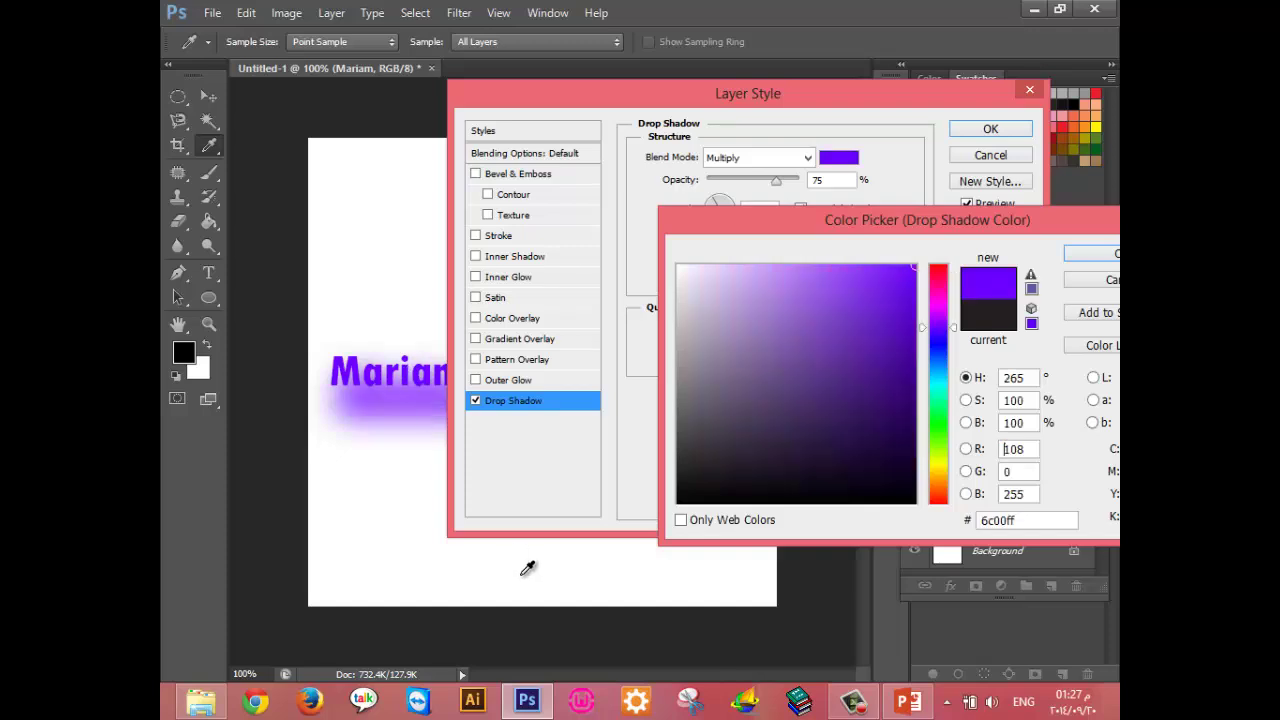
pyautogui.click(1085, 256)
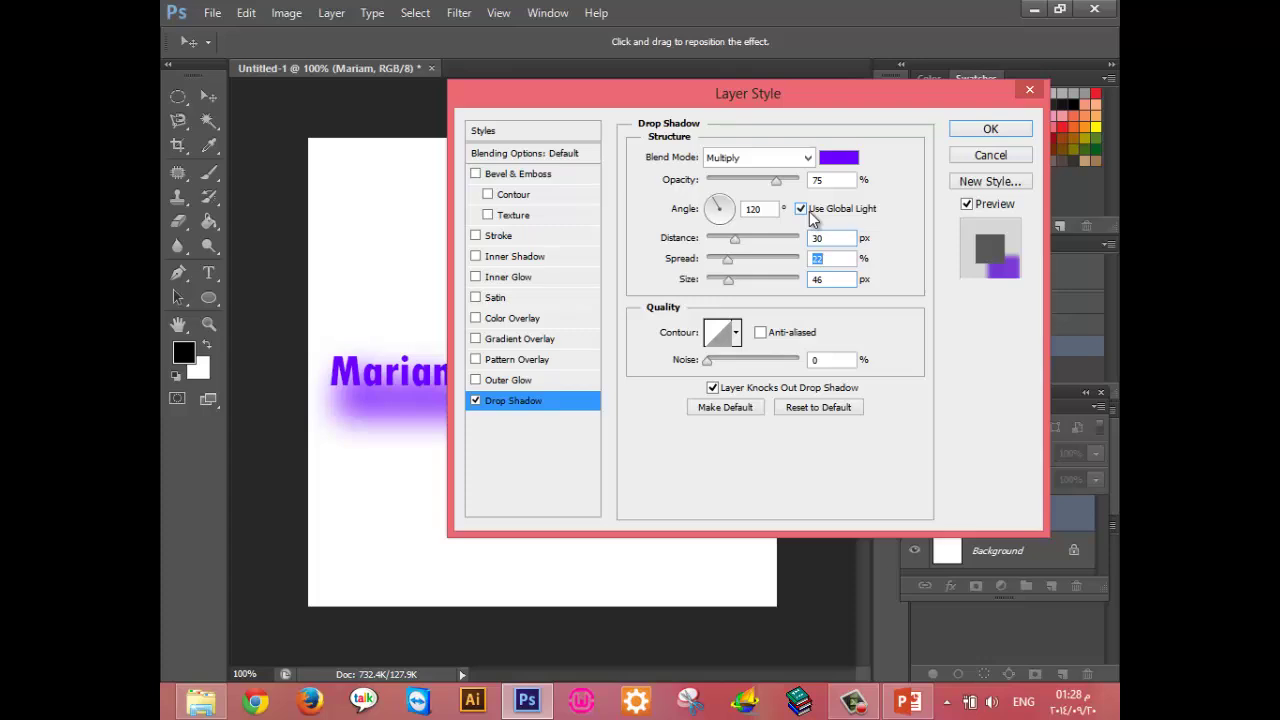
# Try Cove - Deep and several other contour presets on the drop shadow.
pyautogui.click(736, 334)
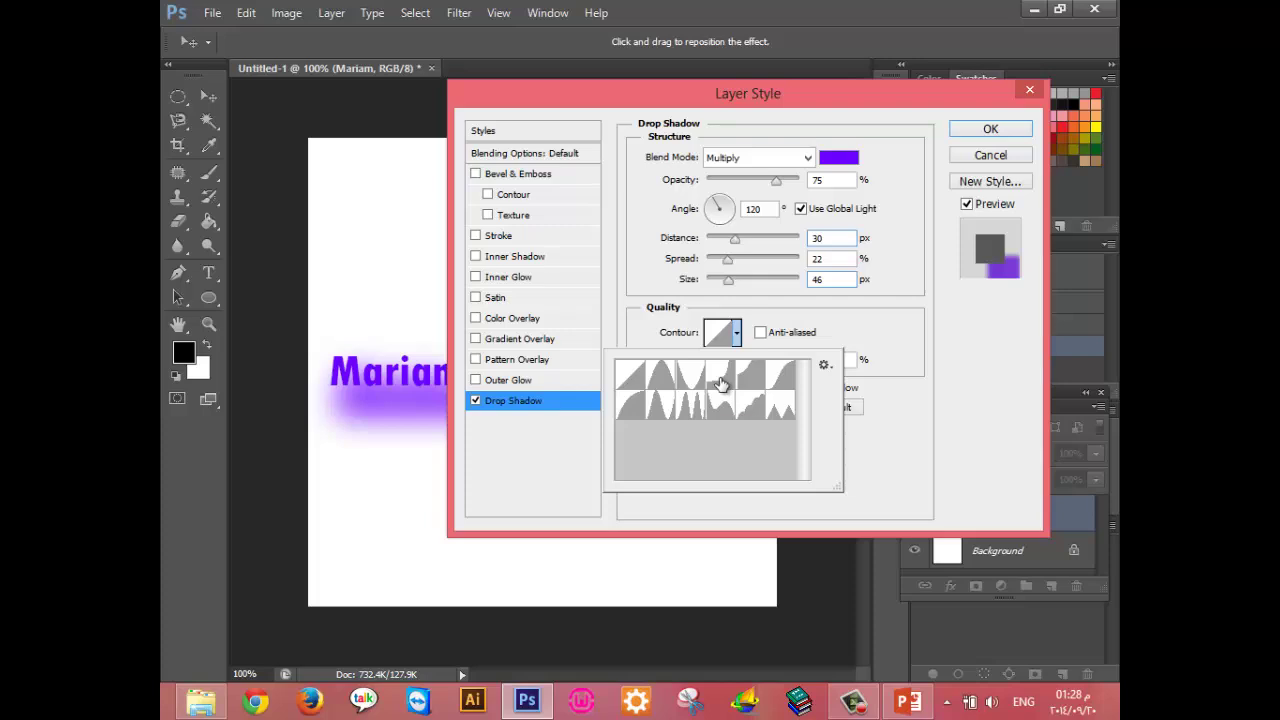
pyautogui.click(721, 384)
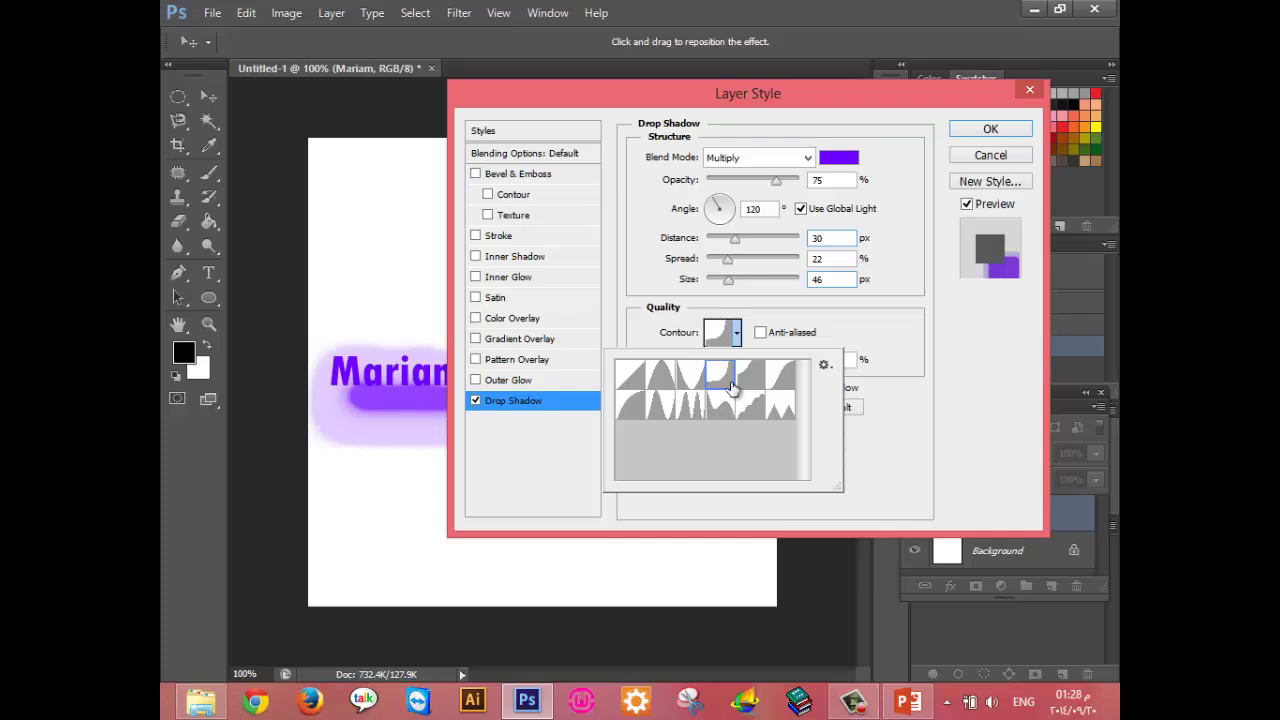
pyautogui.click(665, 410)
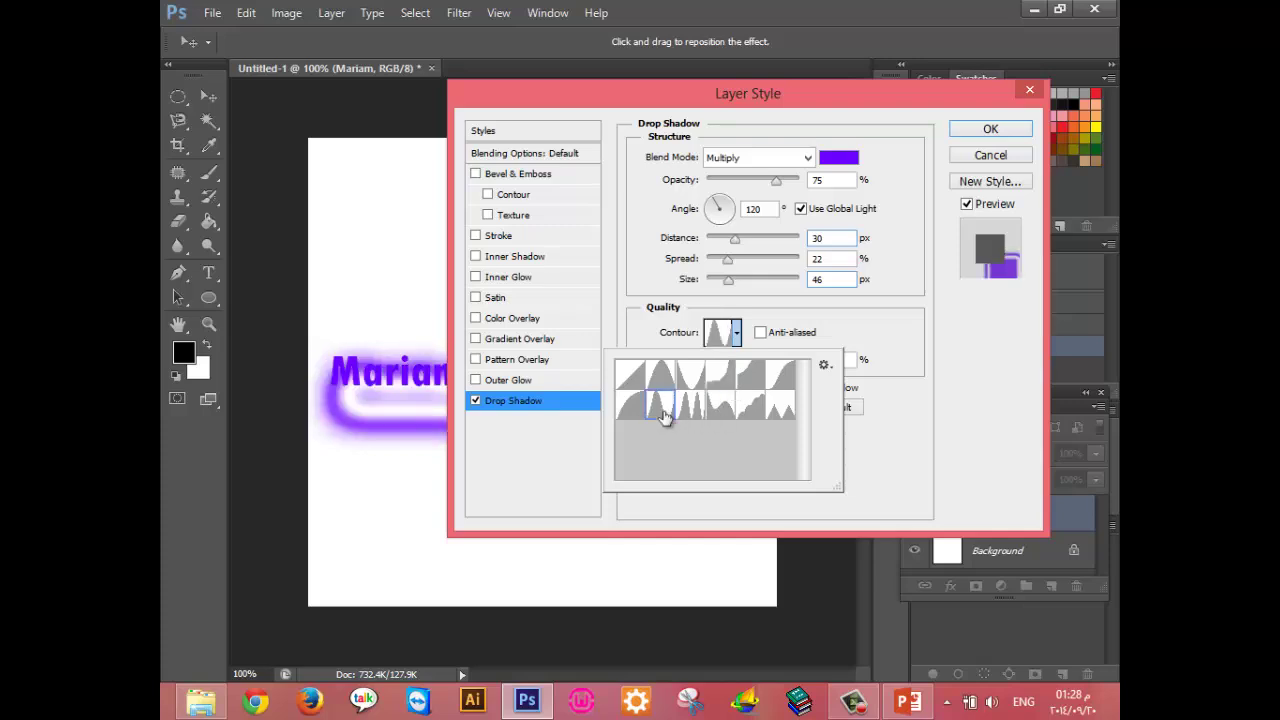
pyautogui.click(687, 413)
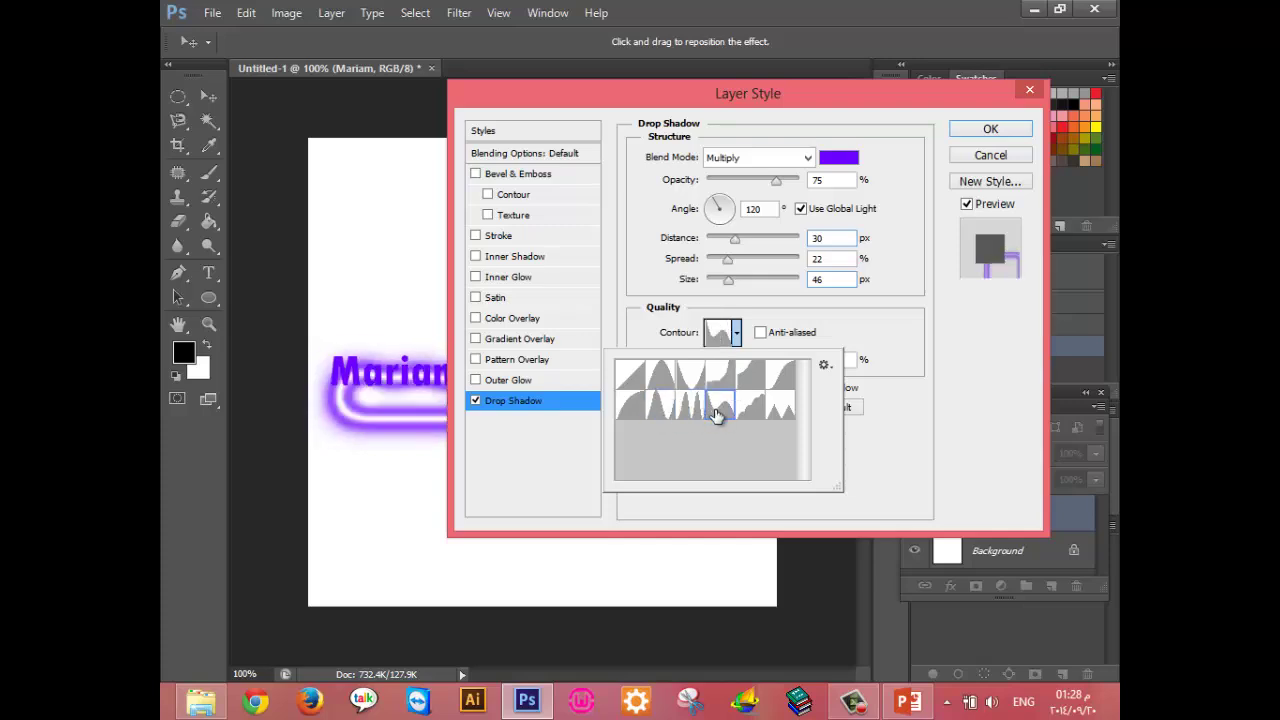
pyautogui.click(717, 412)
# Draw a custom double-peaked contour curve for the shadow and accept it.
pyautogui.click(720, 332)
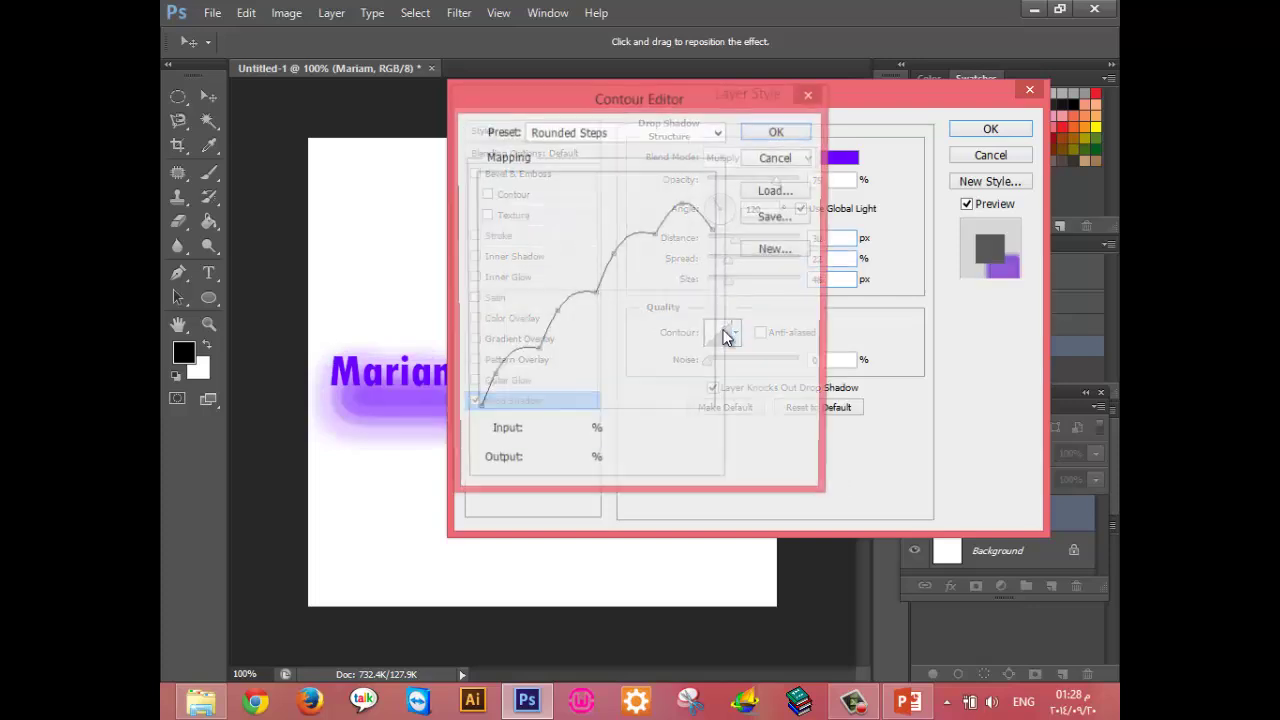
pyautogui.click(598, 262)
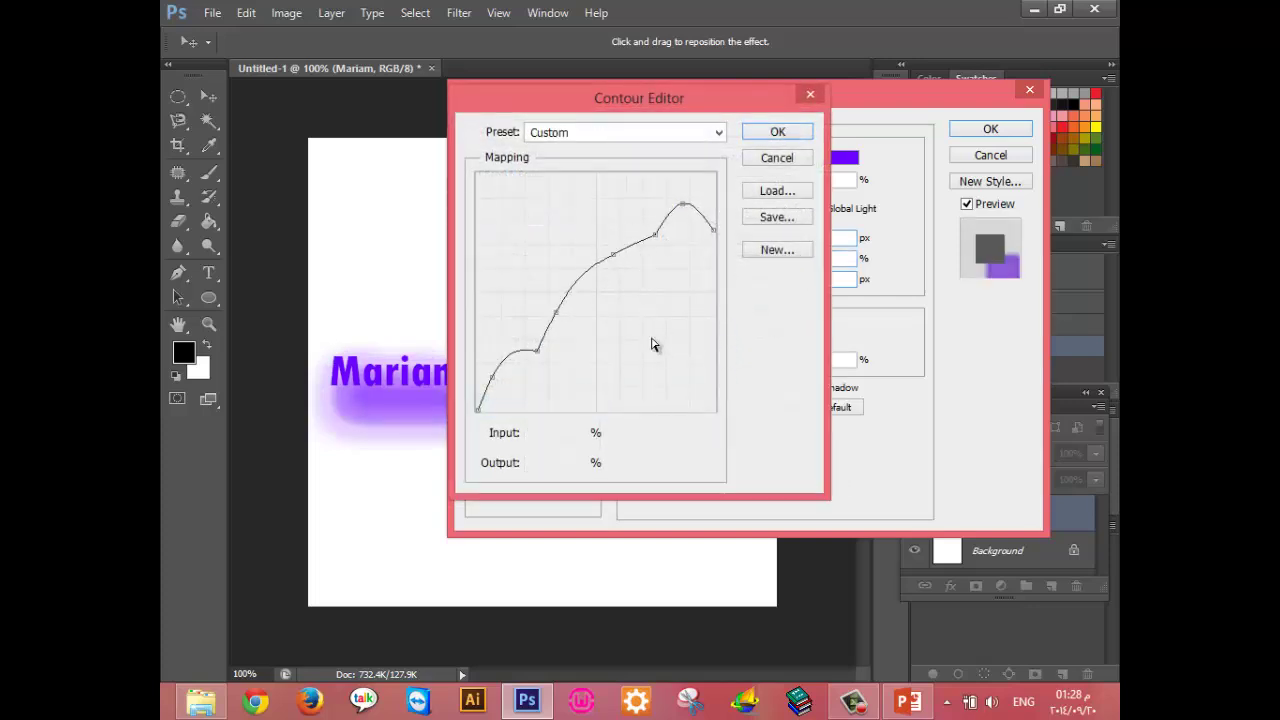
pyautogui.moveTo(574, 298); pyautogui.dragTo(598, 336)
pyautogui.click(609, 297)
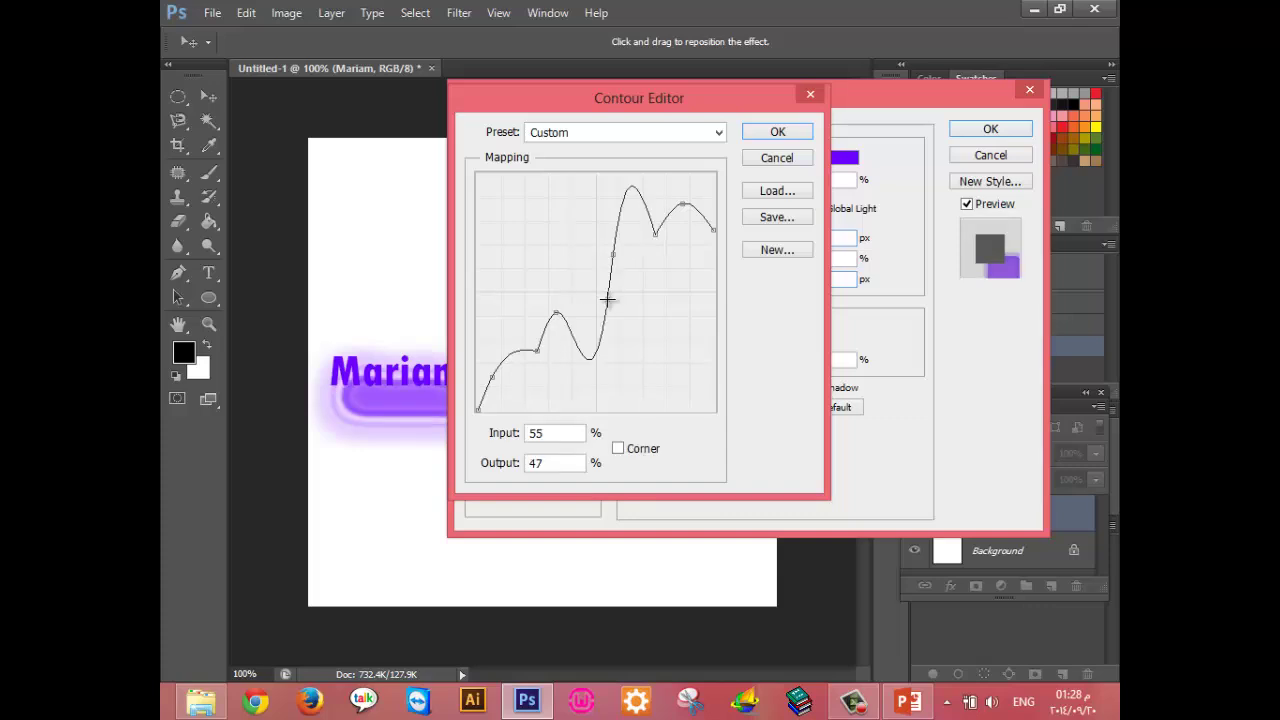
pyautogui.moveTo(654, 229); pyautogui.dragTo(668, 264)
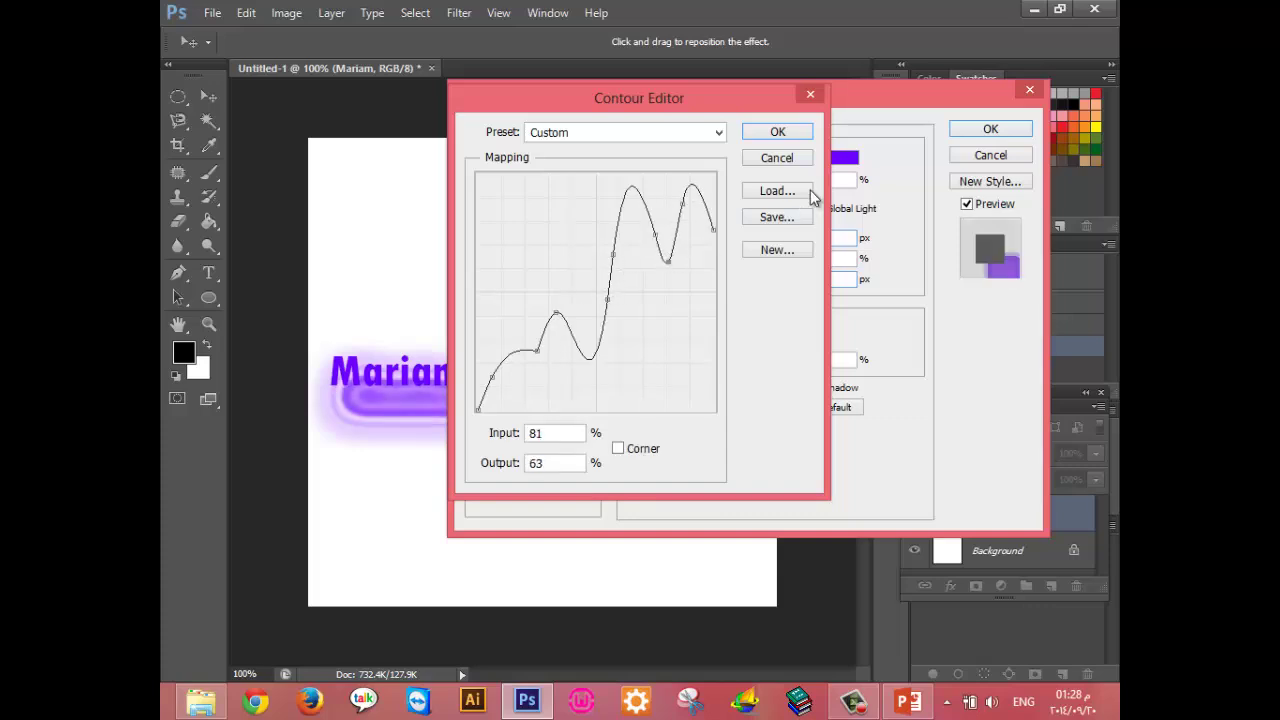
pyautogui.click(779, 133)
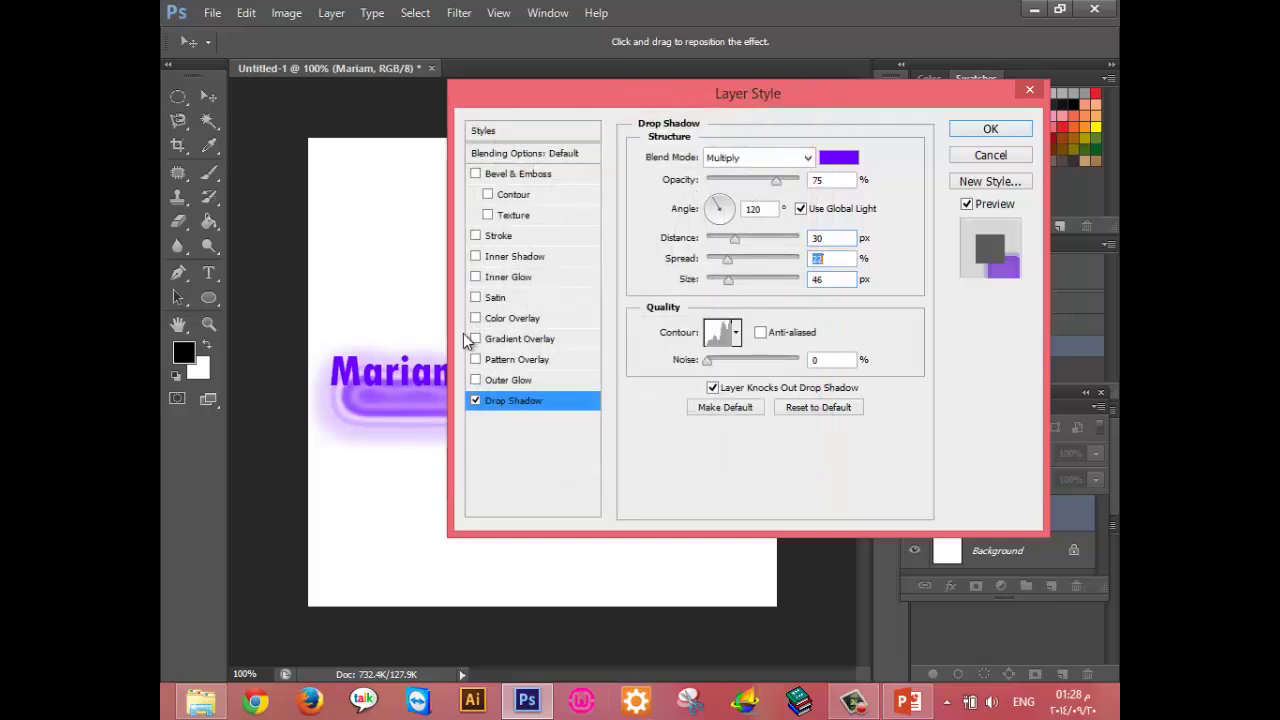
# Swap Drop Shadow for Outer Glow, then cancel all the layer style changes.
pyautogui.click(476, 400)
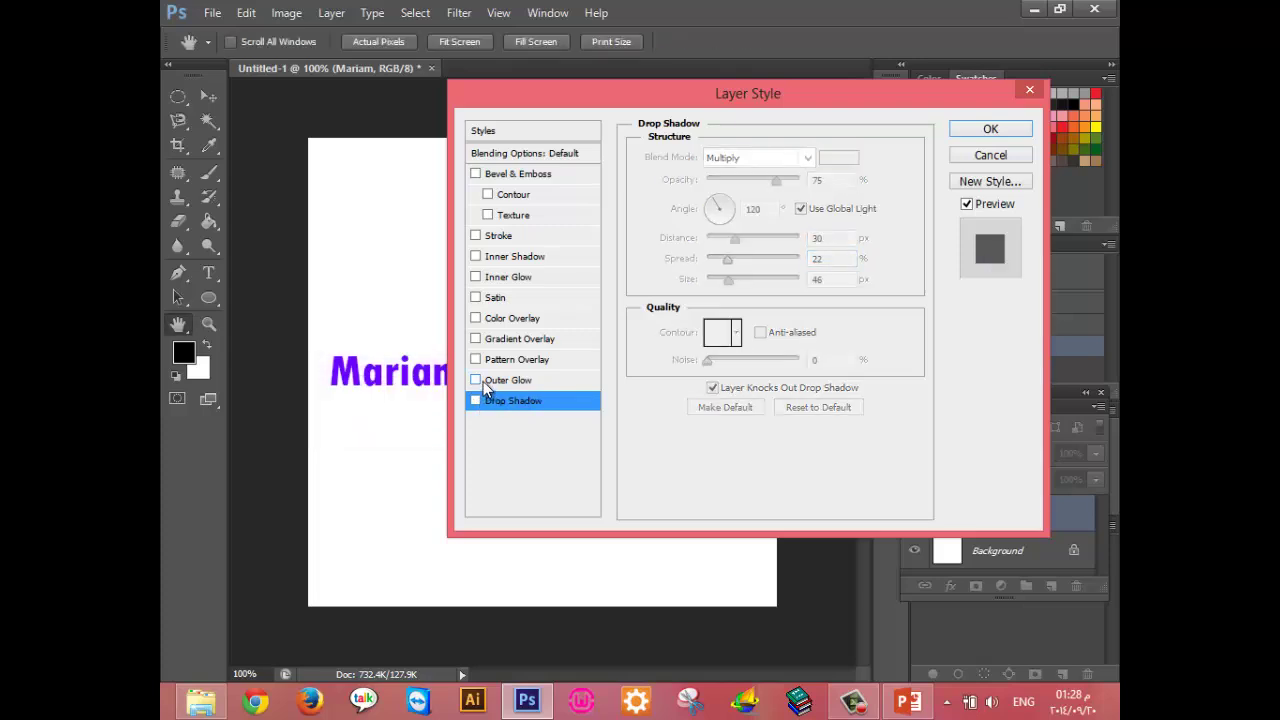
pyautogui.click(477, 380)
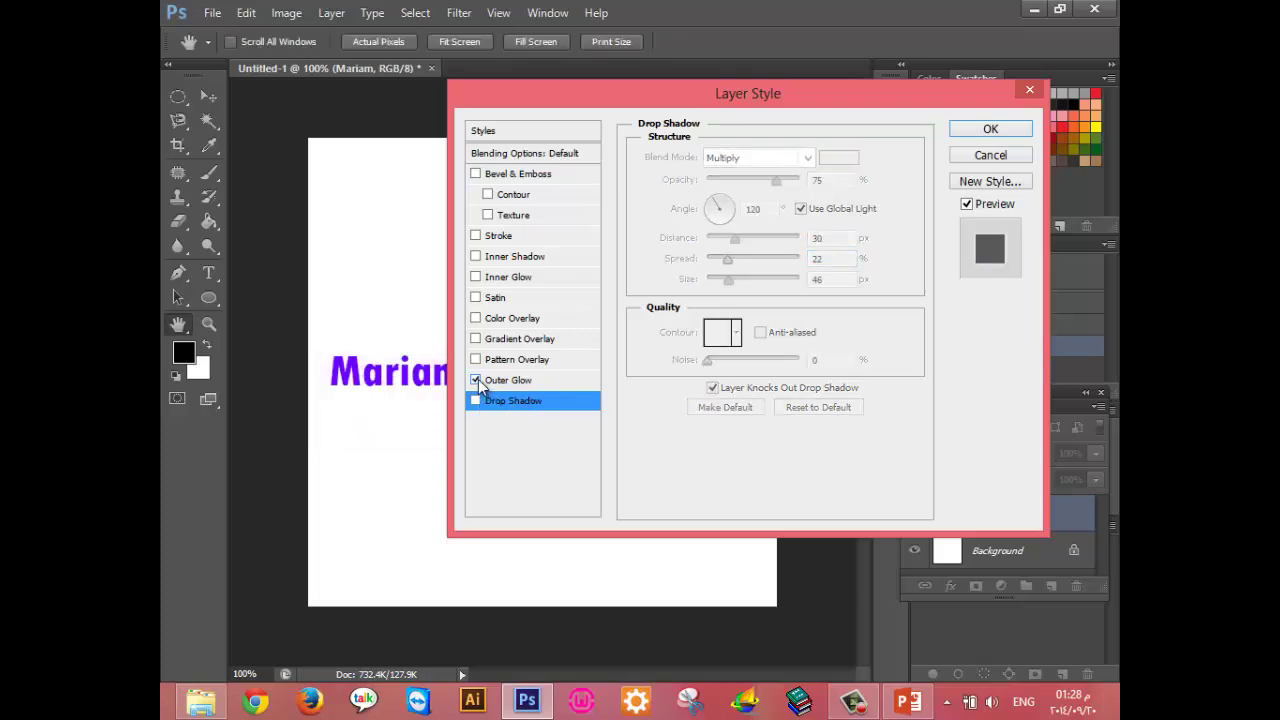
pyautogui.click(990, 155)
pyautogui.click(1033, 552)
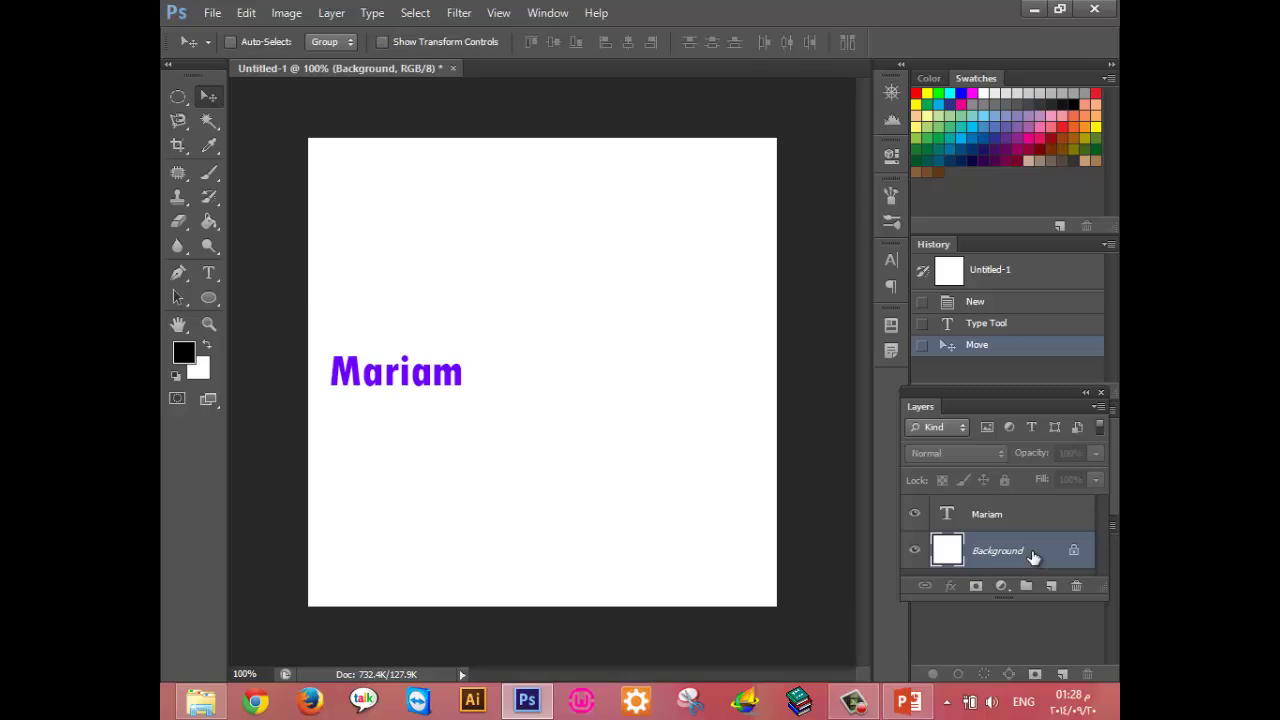
# Fill the background black and give Mariam a full-opacity, noisy Outer Glow.
pyautogui.hotkey('alt', 'BackSpace')
pyautogui.doubleClick(1045, 517)
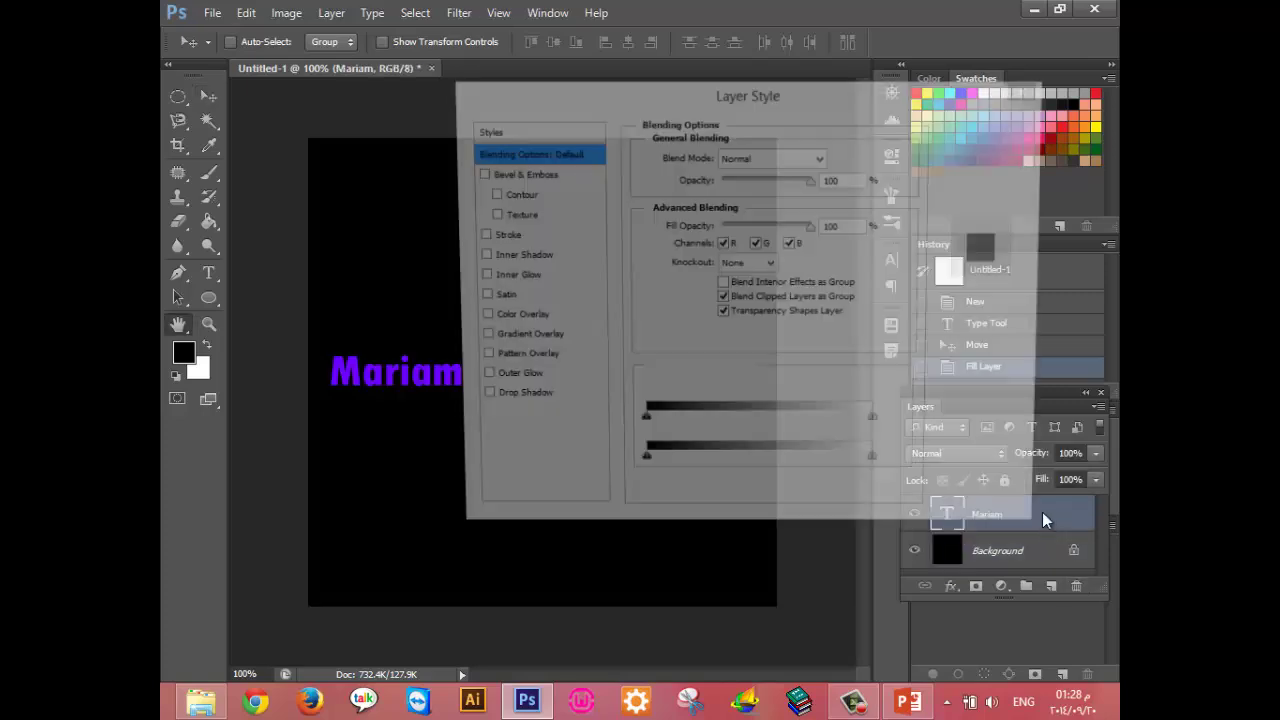
pyautogui.click(516, 385)
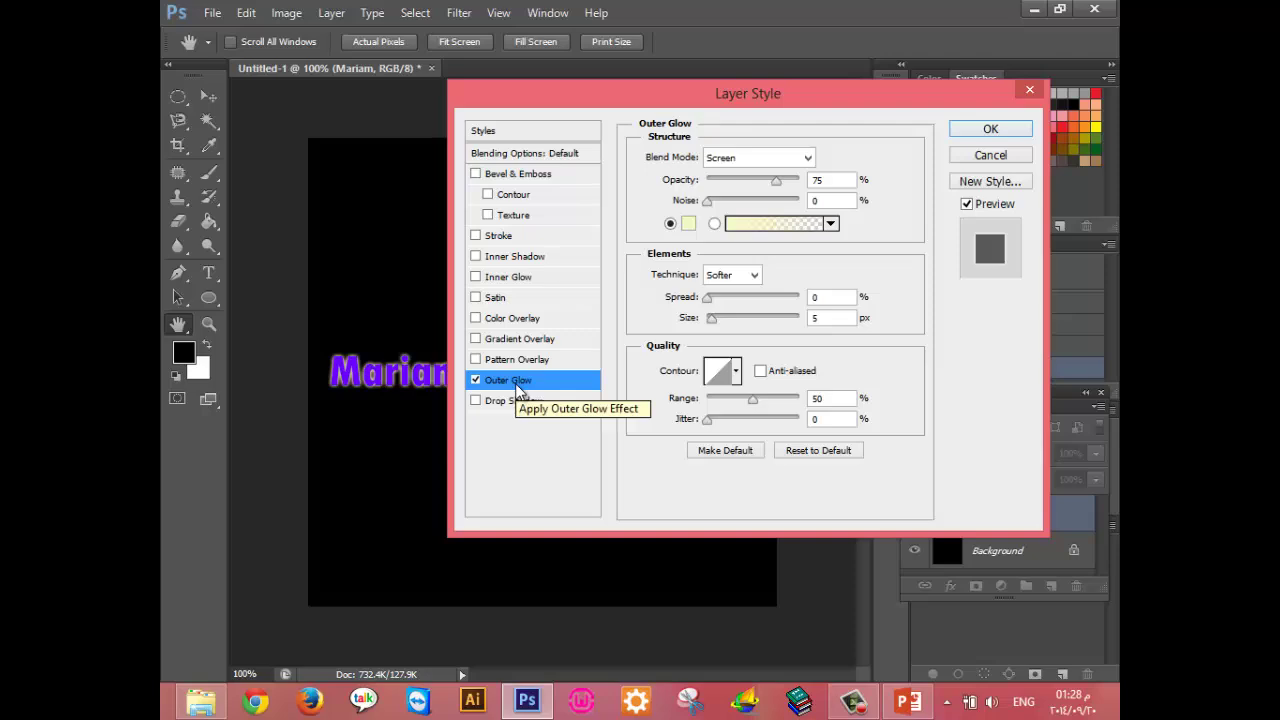
pyautogui.moveTo(776, 181); pyautogui.dragTo(810, 180)
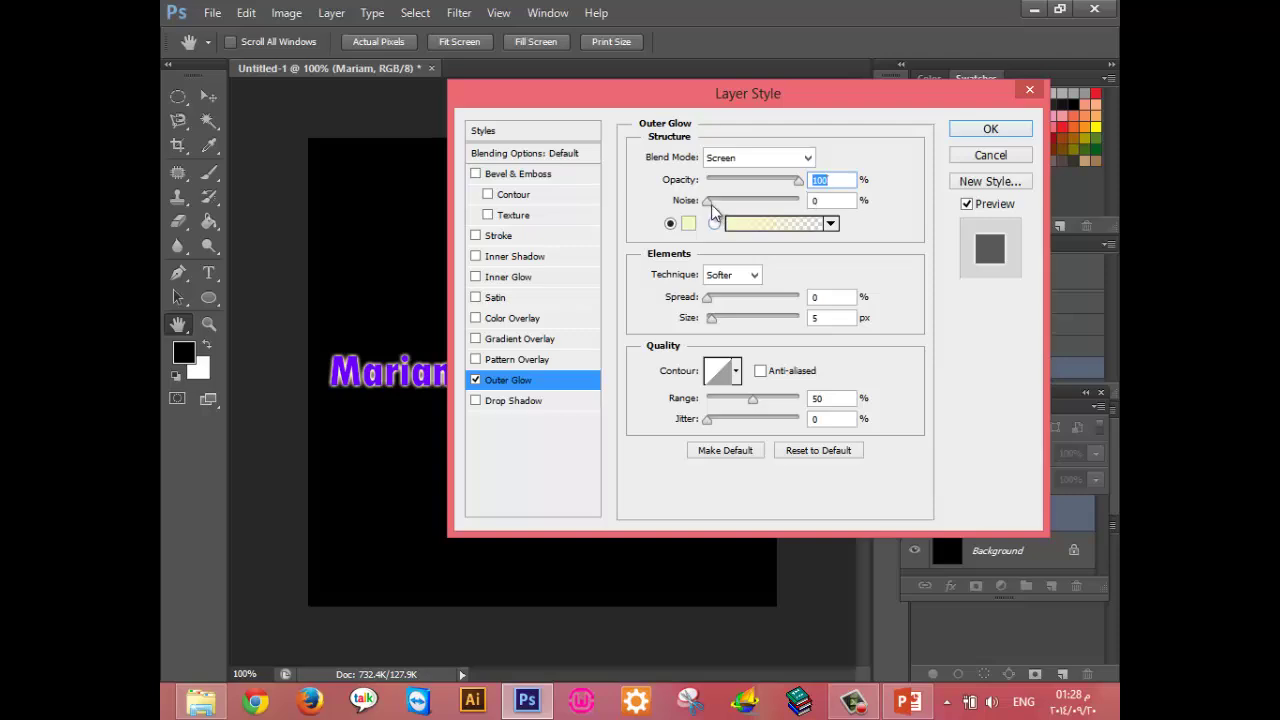
pyautogui.moveTo(711, 202); pyautogui.dragTo(792, 202)
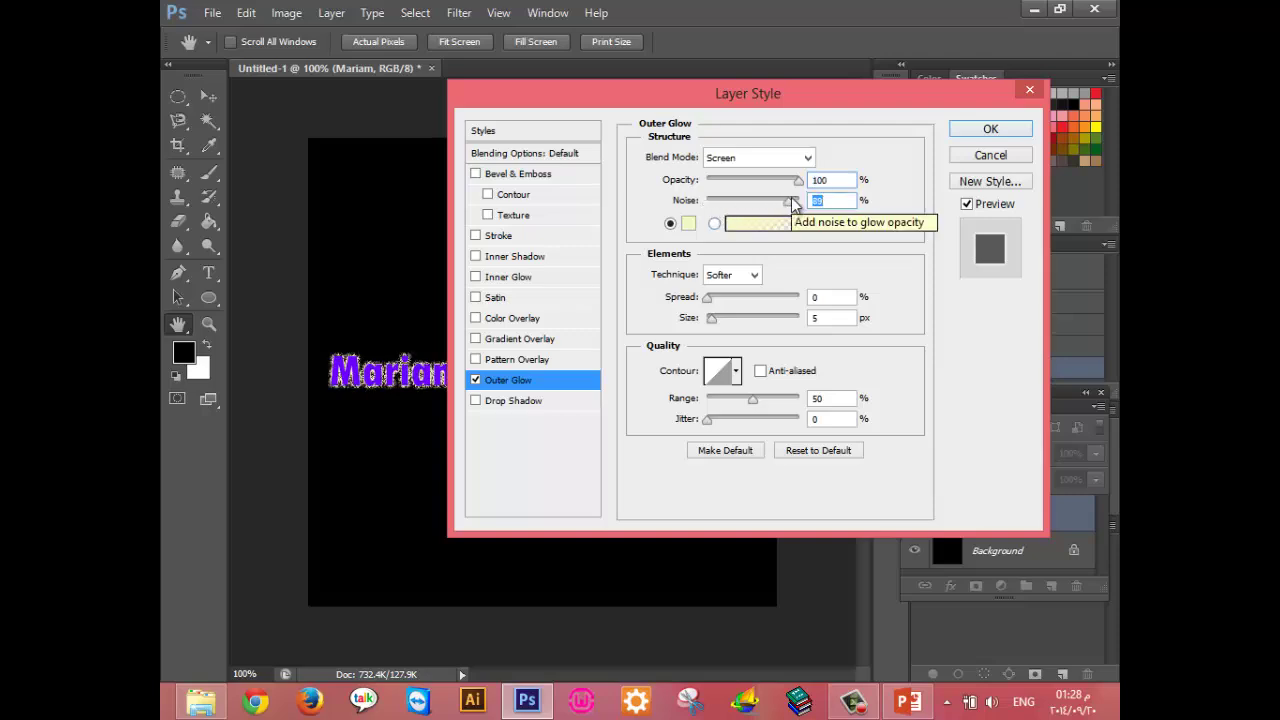
# Try dark and light purple glow colours, then keep the pale yellow.
pyautogui.click(688, 223)
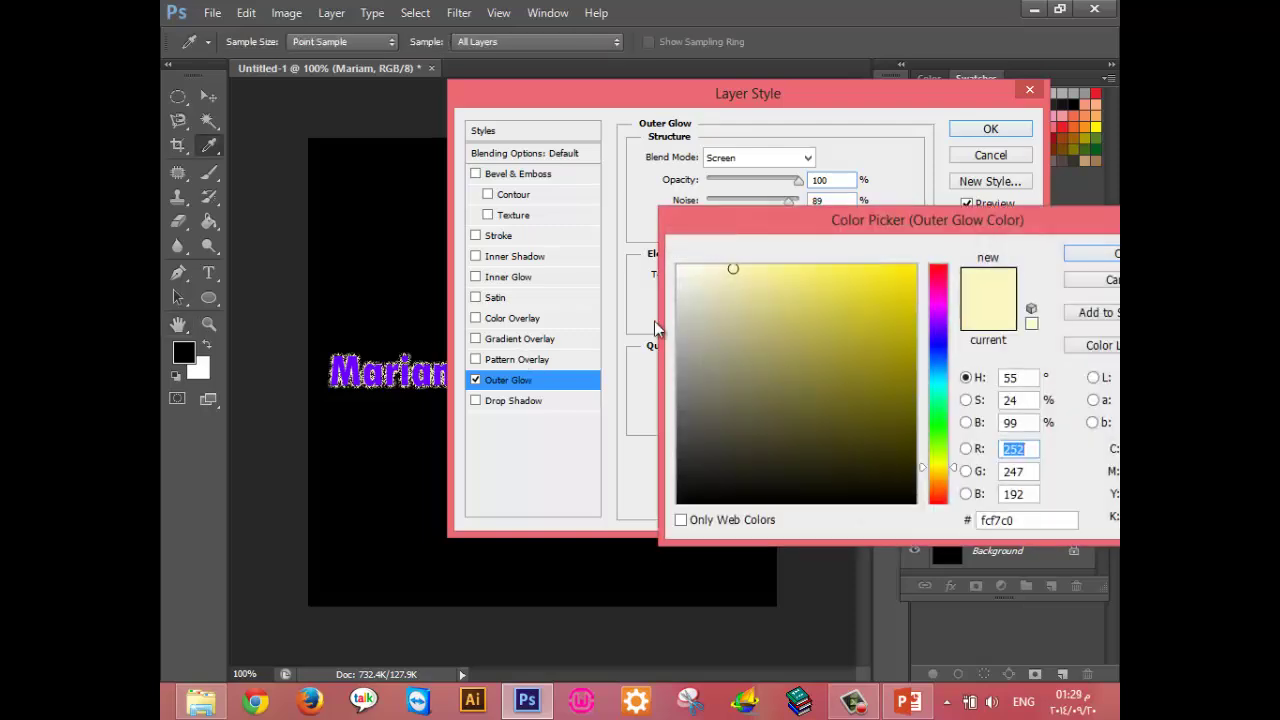
pyautogui.click(728, 471)
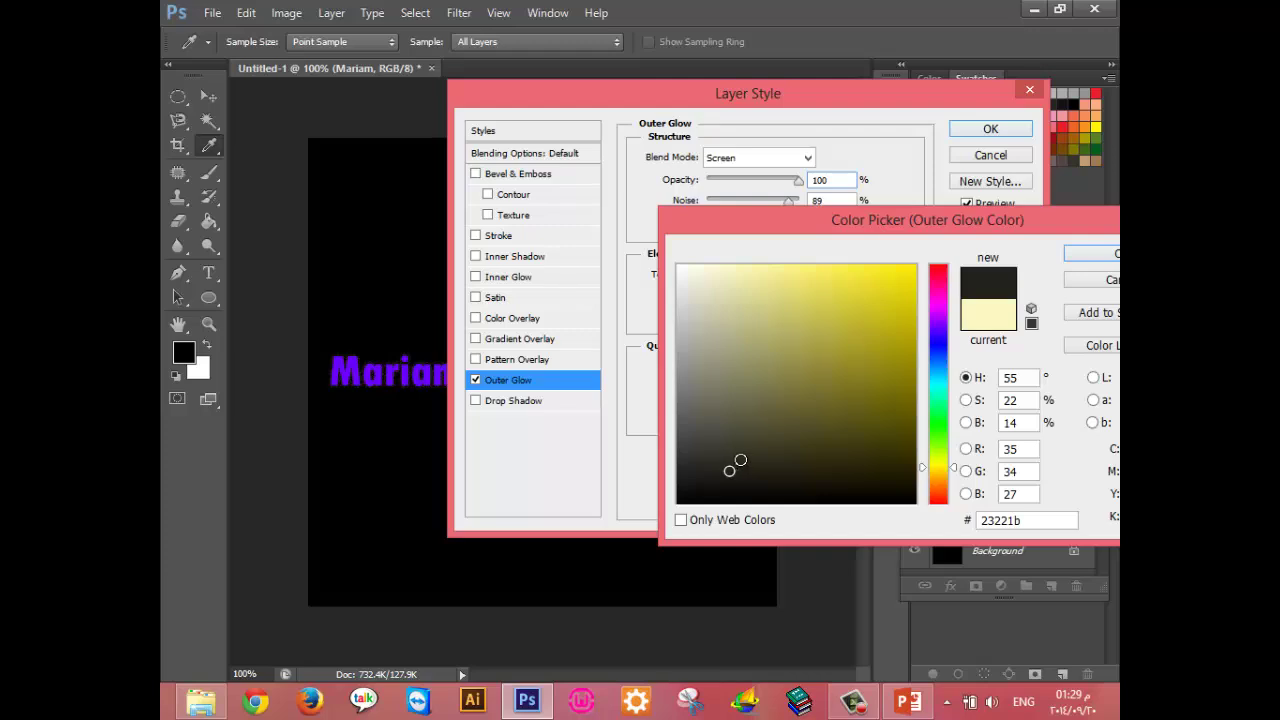
pyautogui.click(938, 336)
pyautogui.click(833, 268)
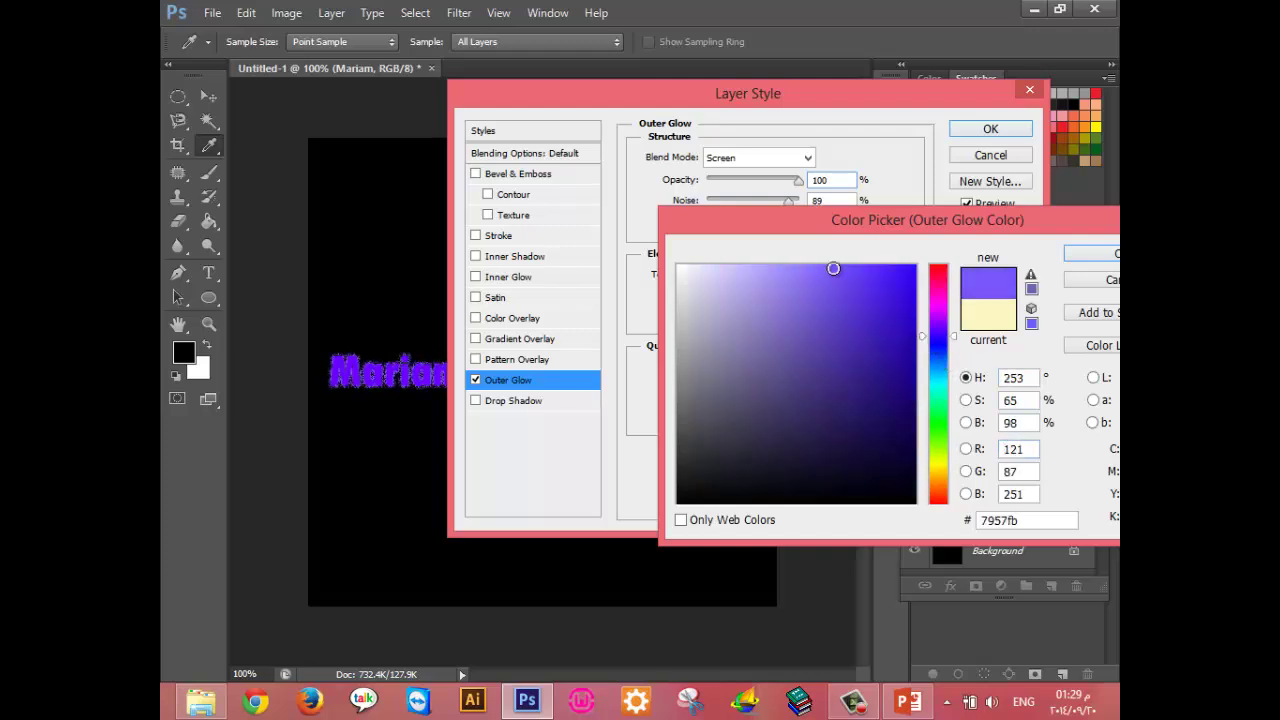
pyautogui.click(1094, 284)
# Set glow spread to 100%, size to 18 px, and apply a new contour preset.
pyautogui.moveTo(710, 297)
pyautogui.mouseDown()
pyautogui.moveTo(829, 310)
pyautogui.moveTo(757, 297)
pyautogui.moveTo(800, 297)
pyautogui.mouseUp()
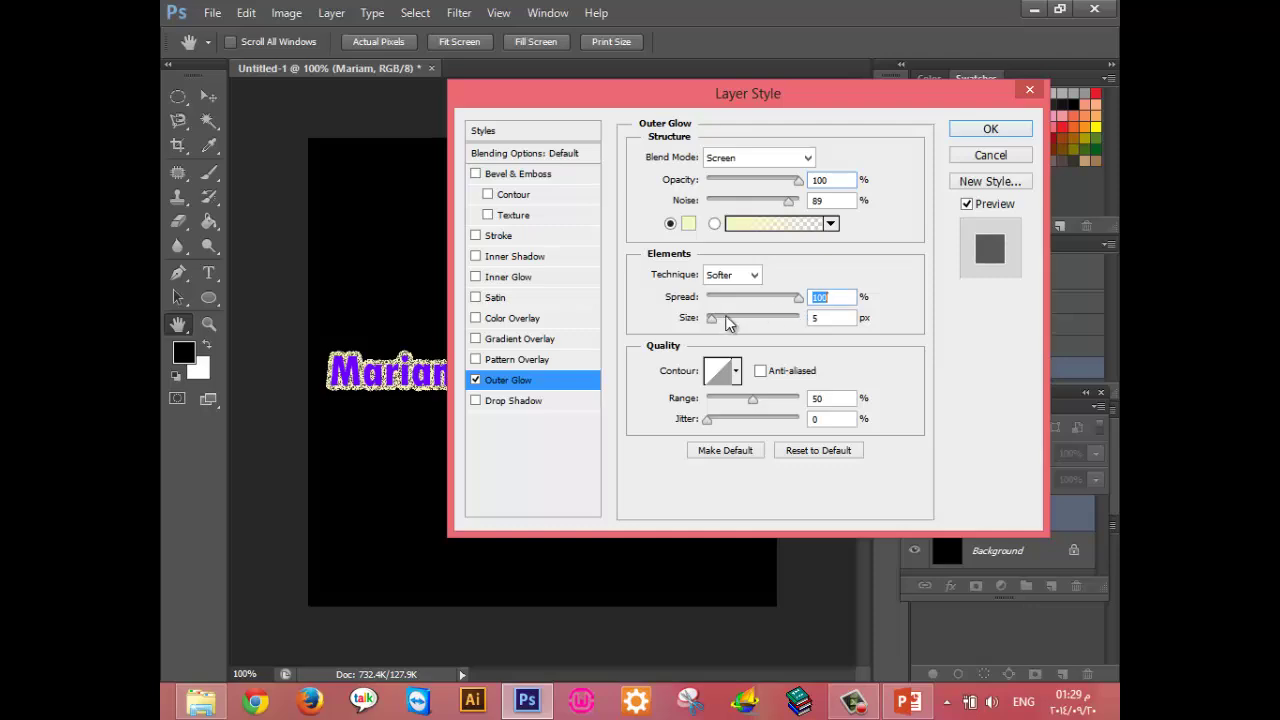
pyautogui.moveTo(728, 322); pyautogui.dragTo(722, 330)
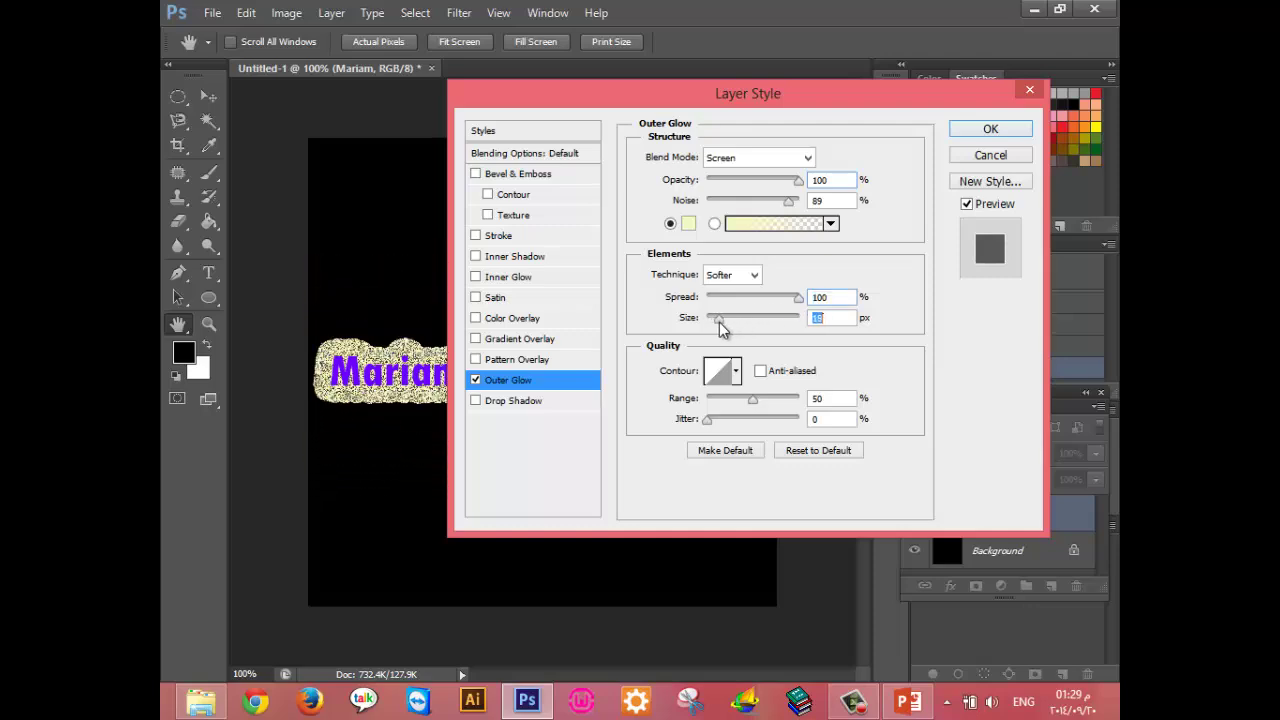
pyautogui.click(736, 371)
pyautogui.click(729, 412)
pyautogui.click(780, 443)
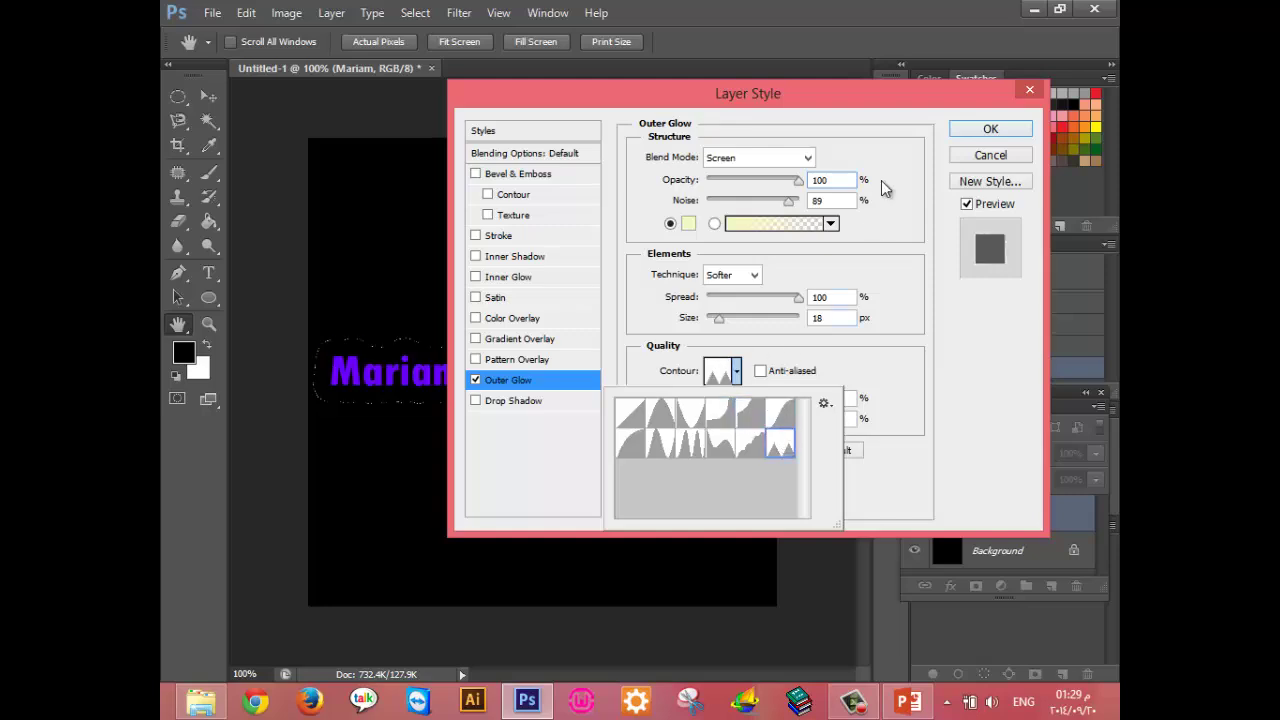
# Turn Outer Glow off and preview a Pattern Overlay on the text.
pyautogui.click(476, 385)
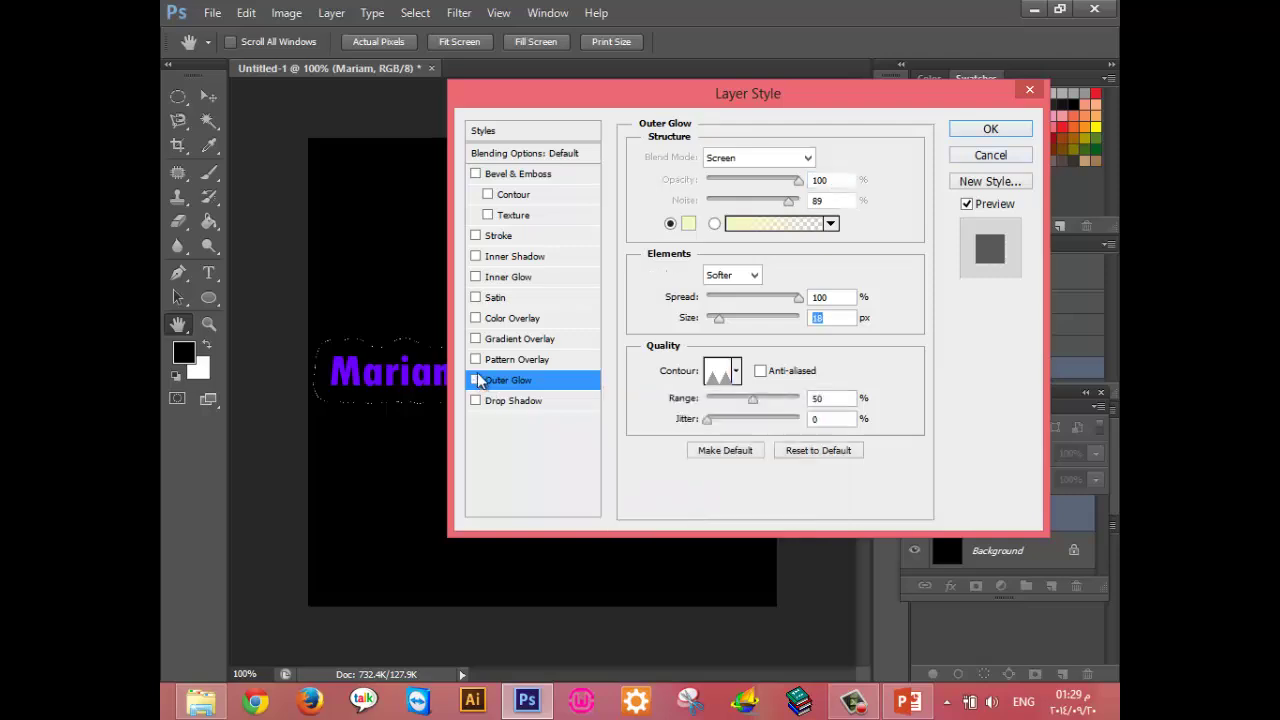
pyautogui.click(476, 359)
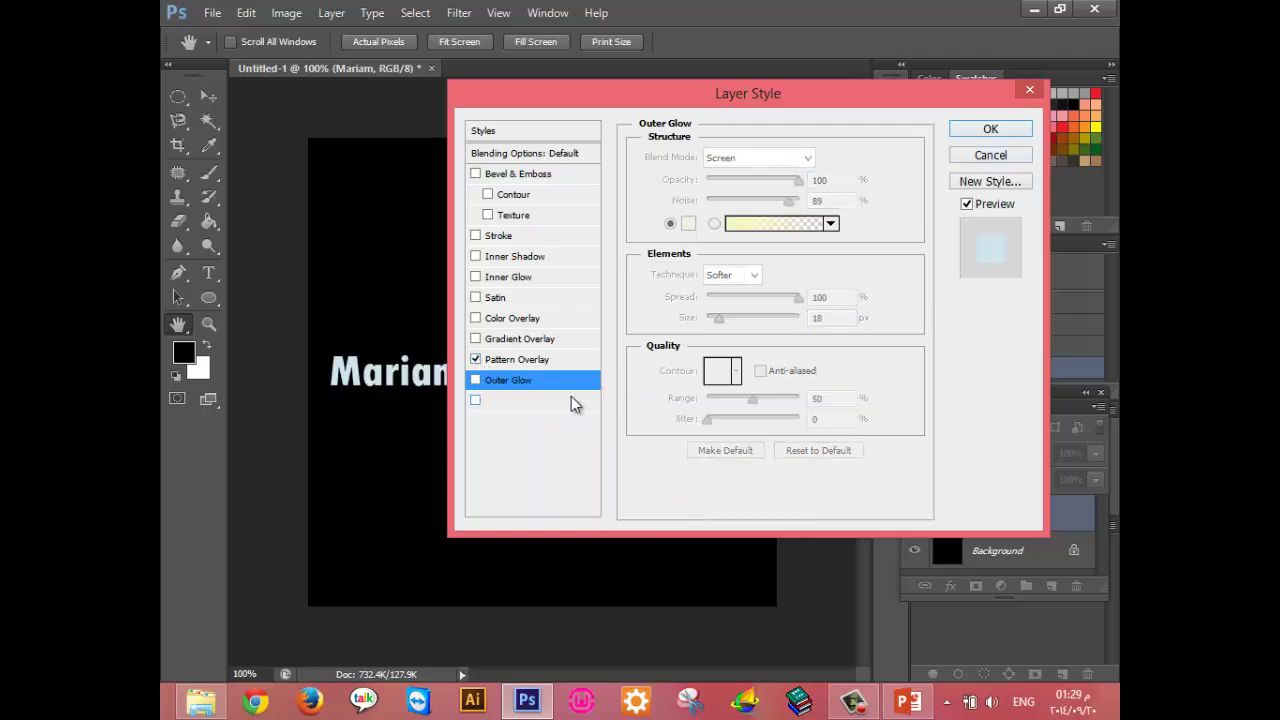
pyautogui.click(543, 360)
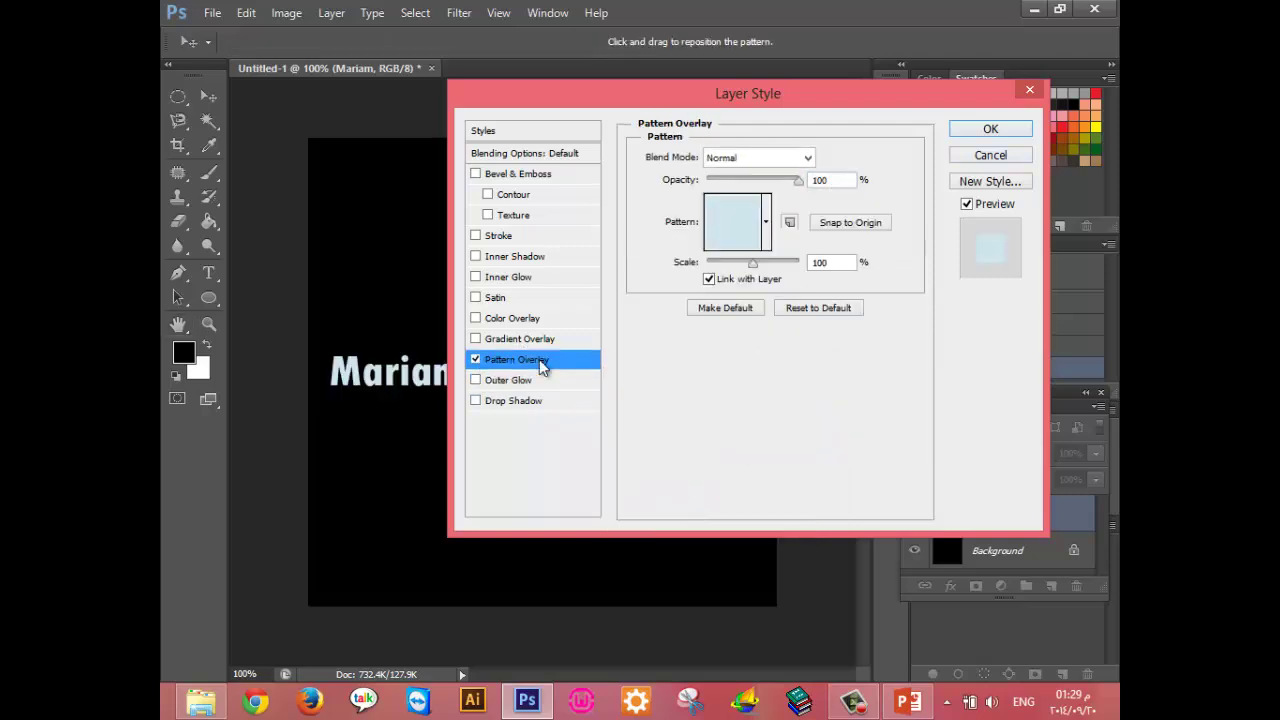
pyautogui.click(476, 380)
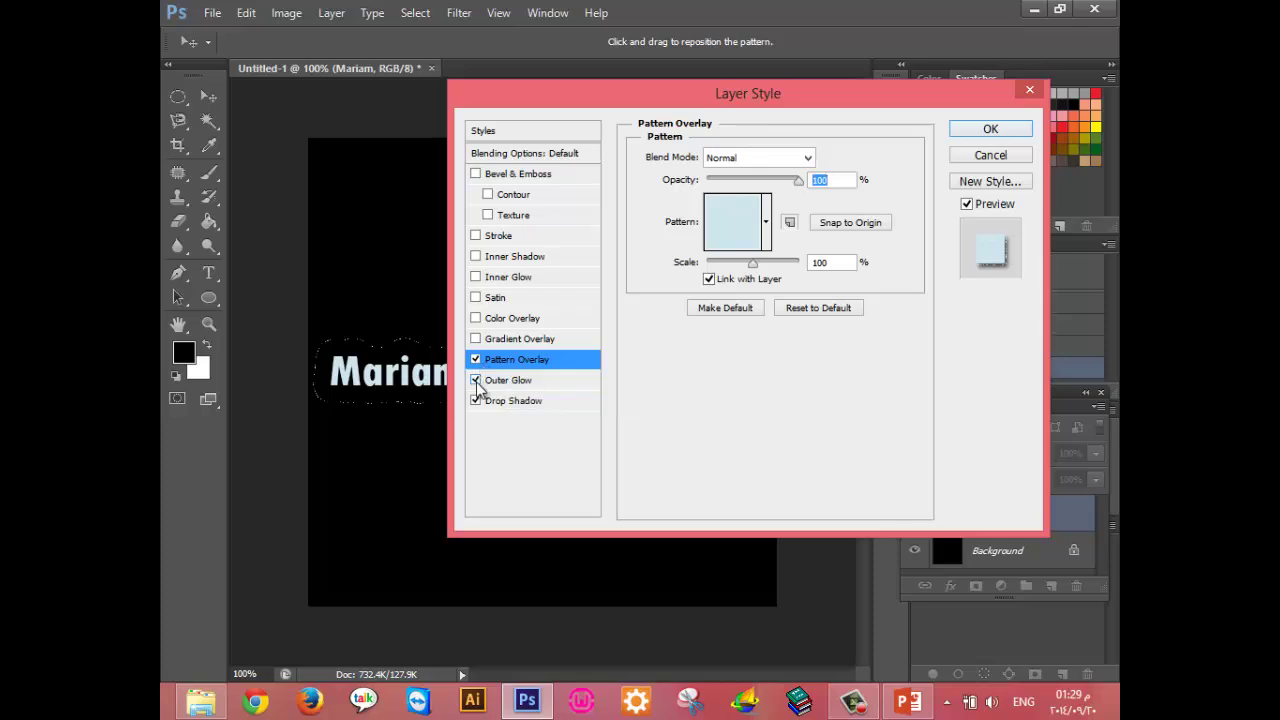
pyautogui.click(476, 380)
# Preview colour, gradient, satin, stroke and inner shadow effects, then cancel them all.
pyautogui.click(476, 339)
pyautogui.click(476, 297)
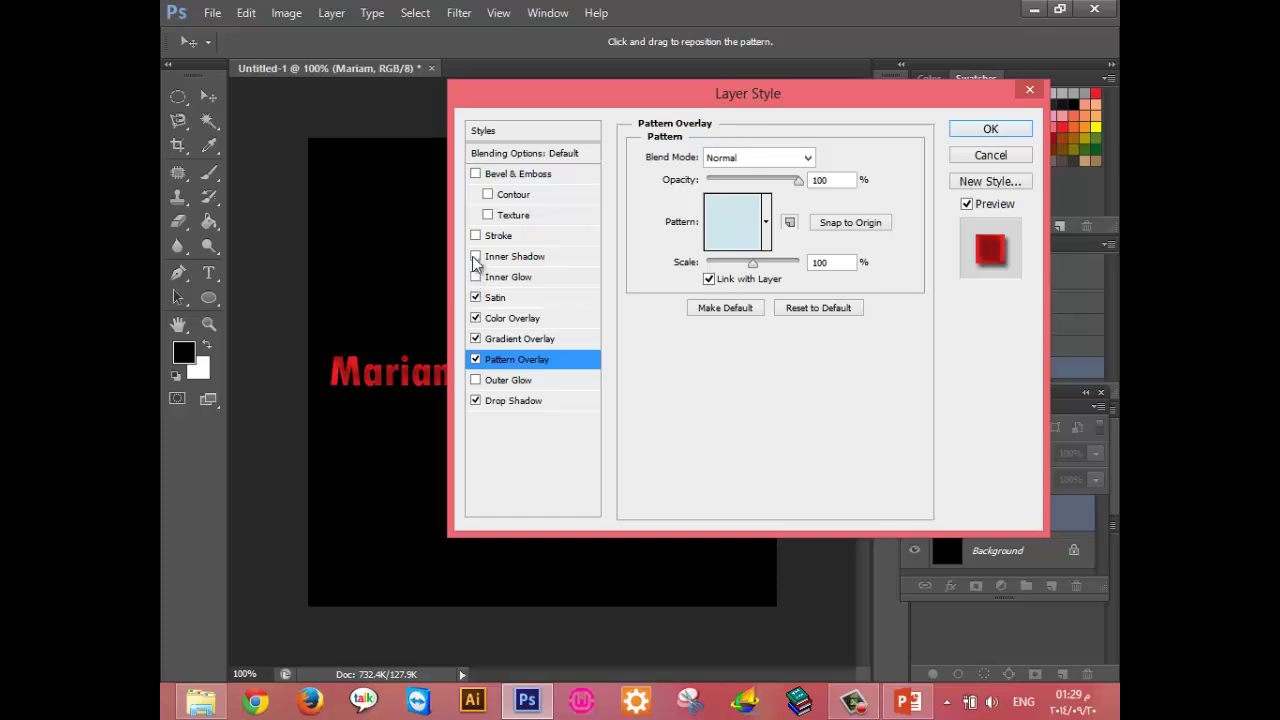
pyautogui.click(476, 256)
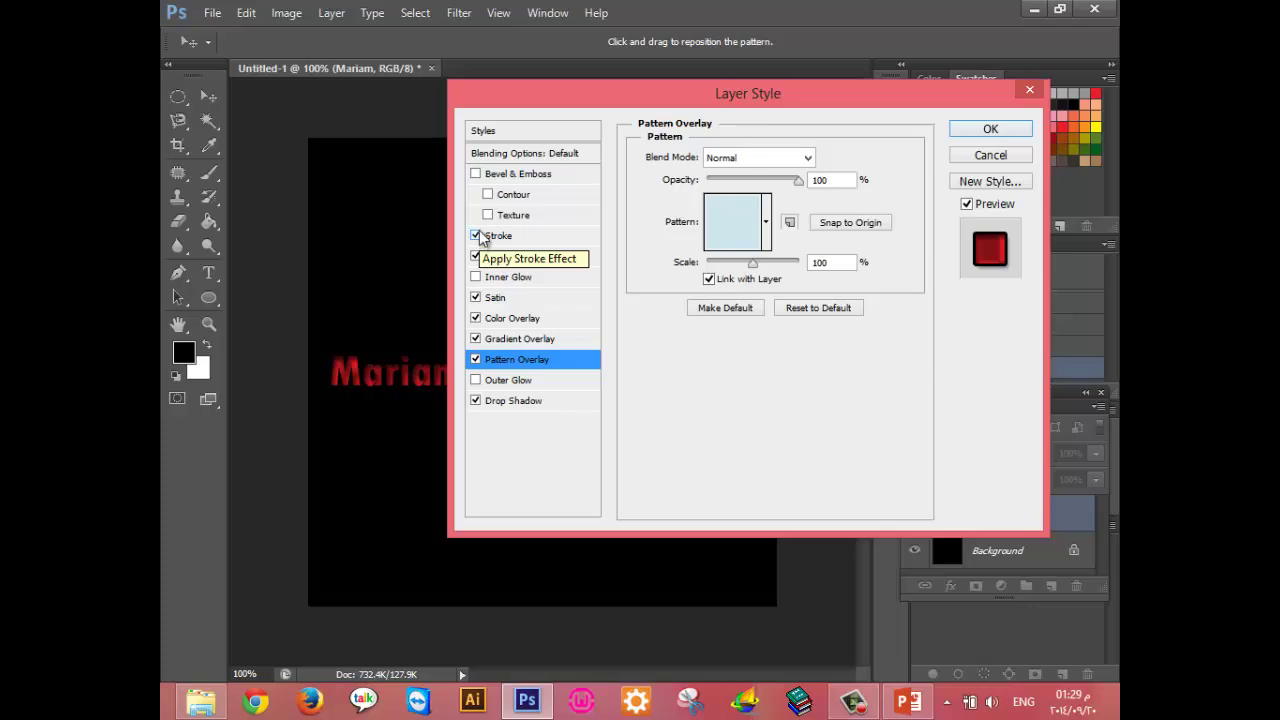
pyautogui.click(508, 237)
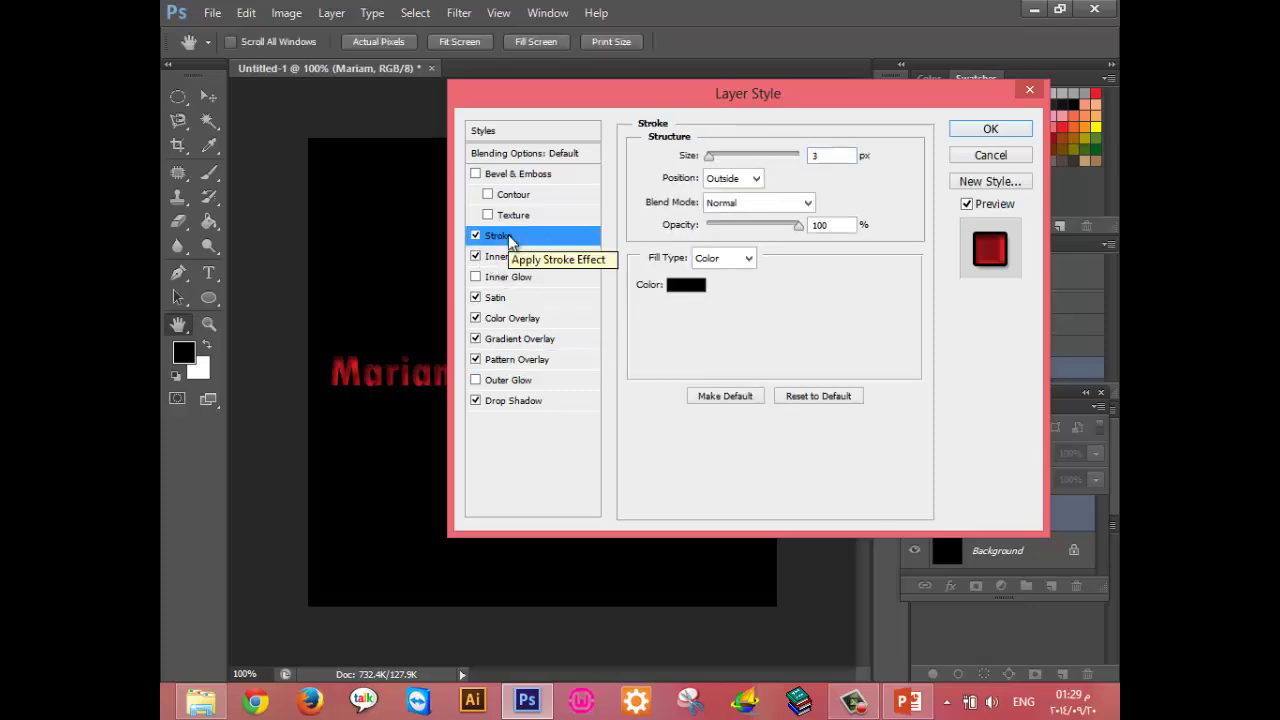
pyautogui.click(475, 256)
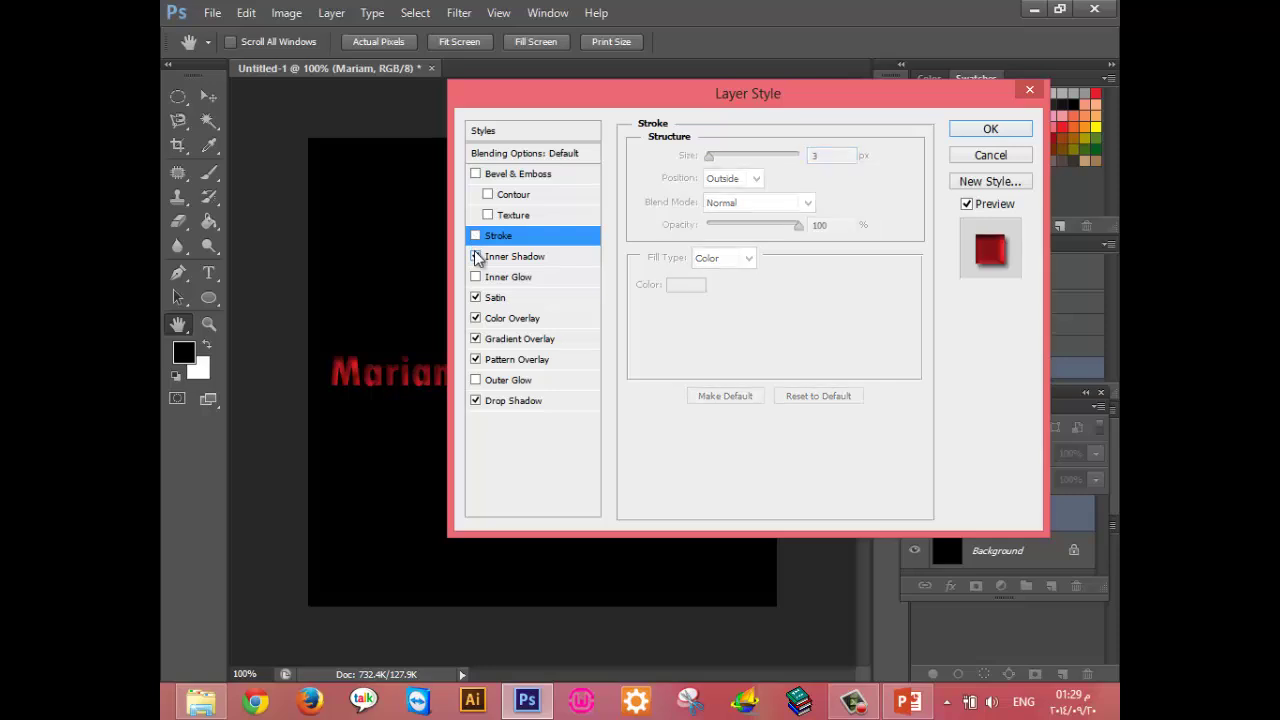
pyautogui.click(957, 162)
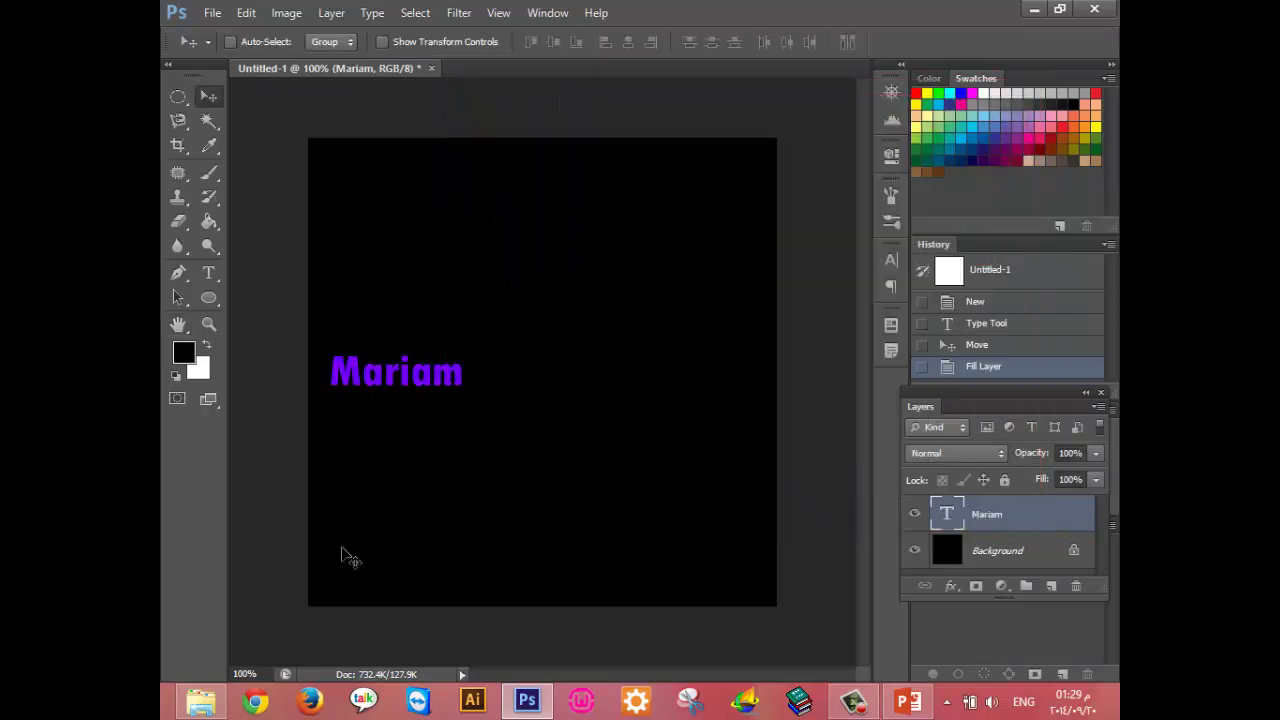
pyautogui.doubleClick(1045, 550)
# Dismiss the New Layer dialog and fill the Background with white.
pyautogui.click(951, 246)
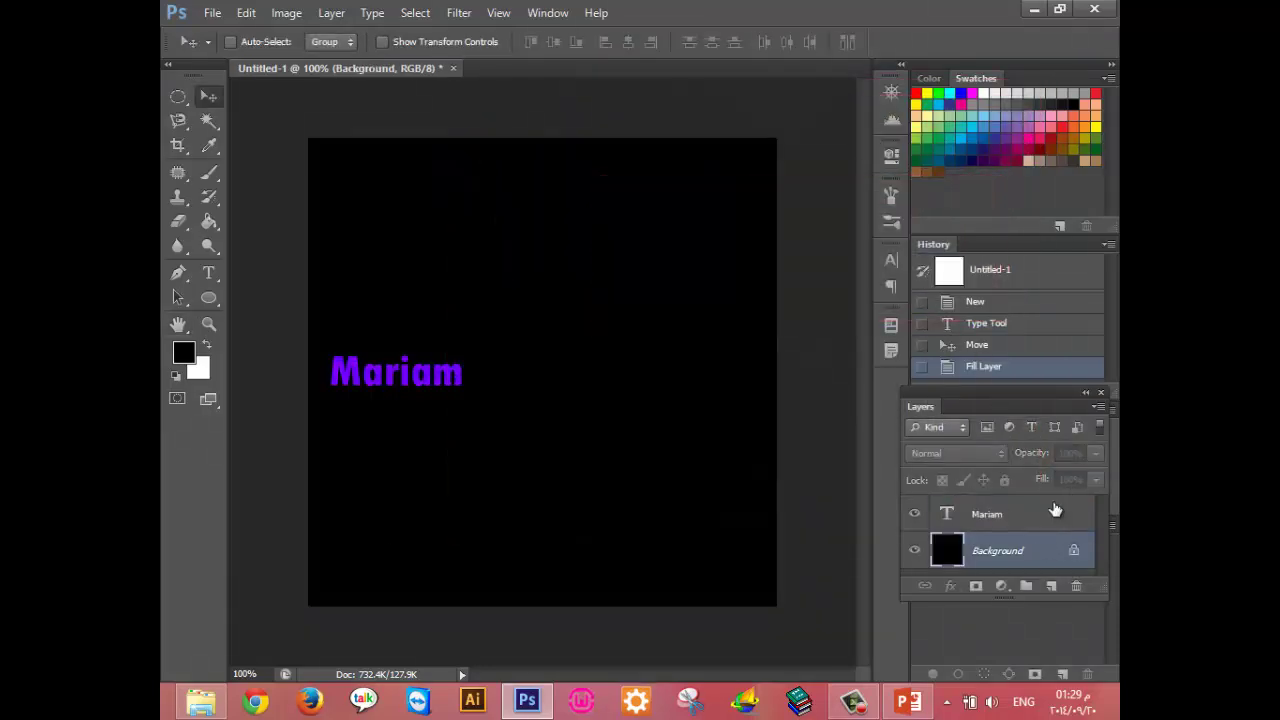
pyautogui.hotkey('ctrl', 'BackSpace')
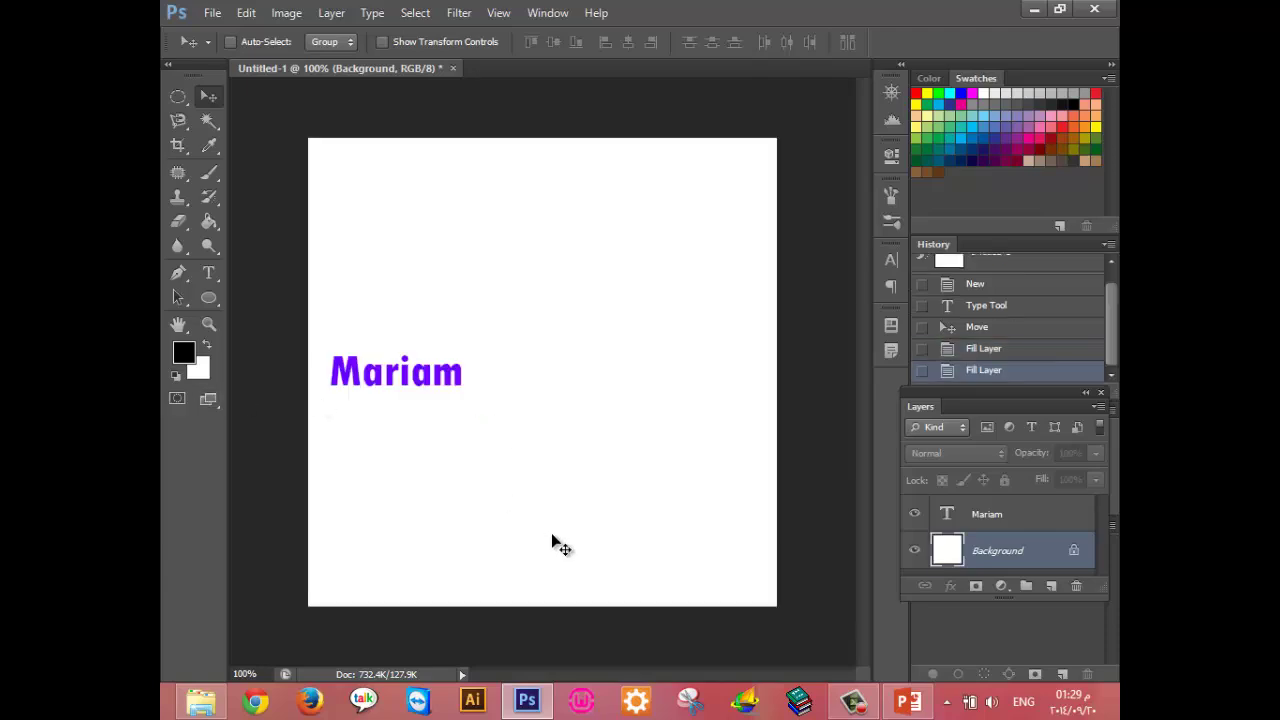
pyautogui.click(1034, 512)
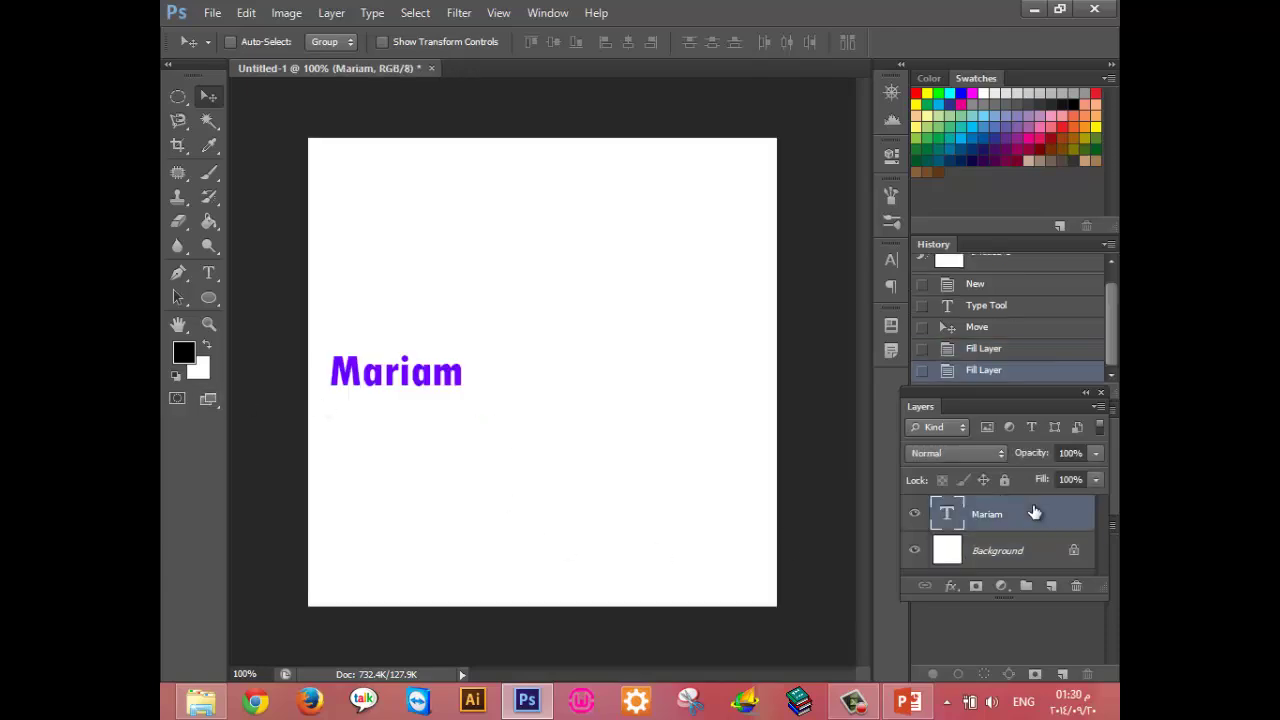
pyautogui.doubleClick(1034, 512)
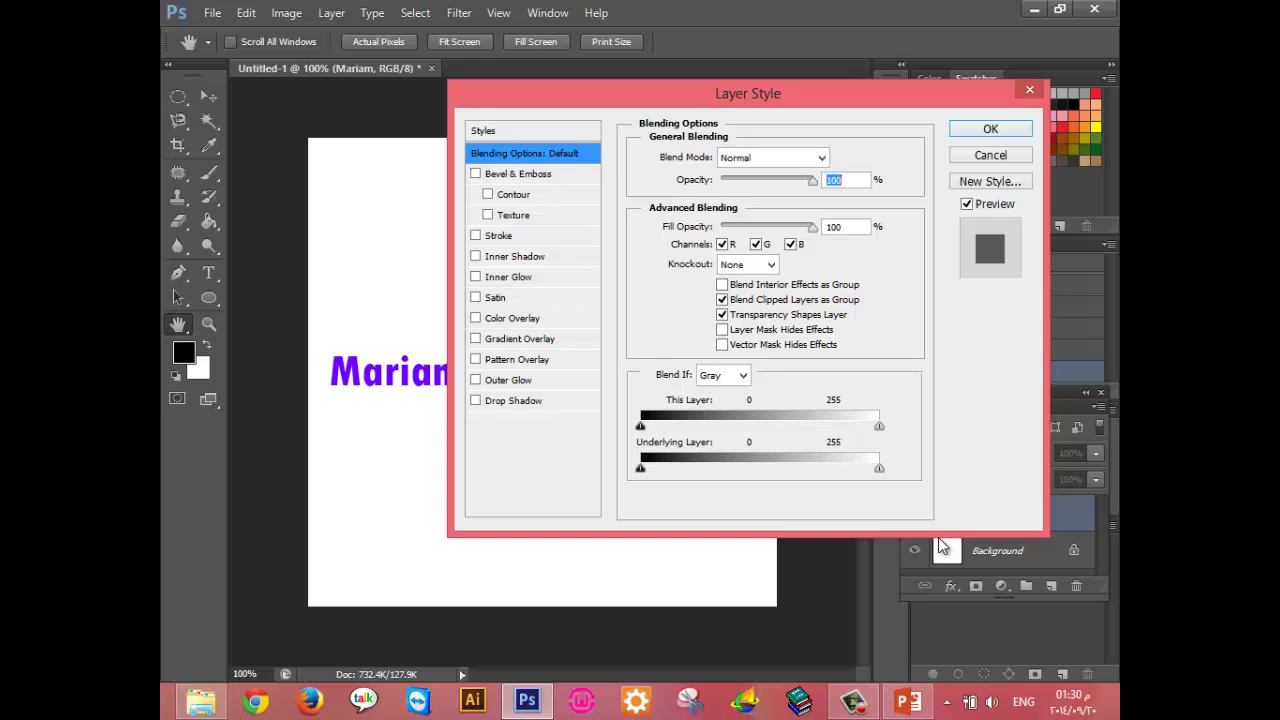
# Add a Pattern Overlay and append the Patterns texture library to the pattern list.
pyautogui.click(510, 362)
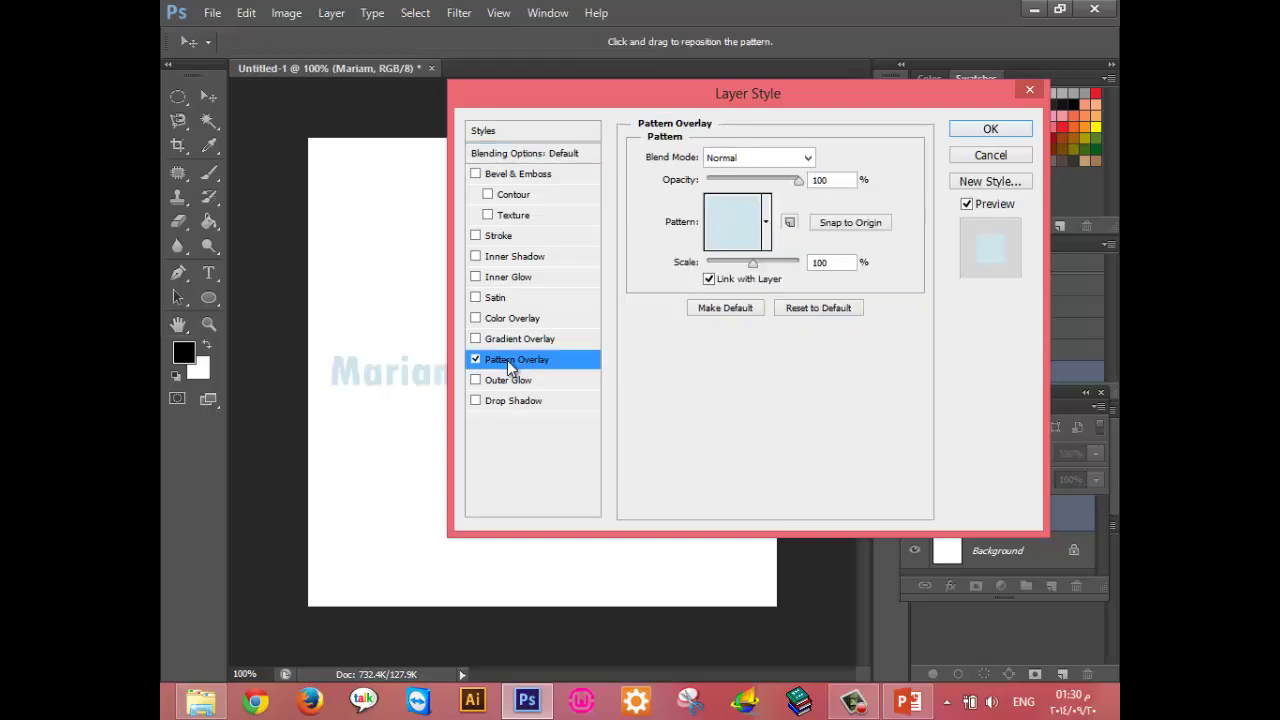
pyautogui.click(767, 225)
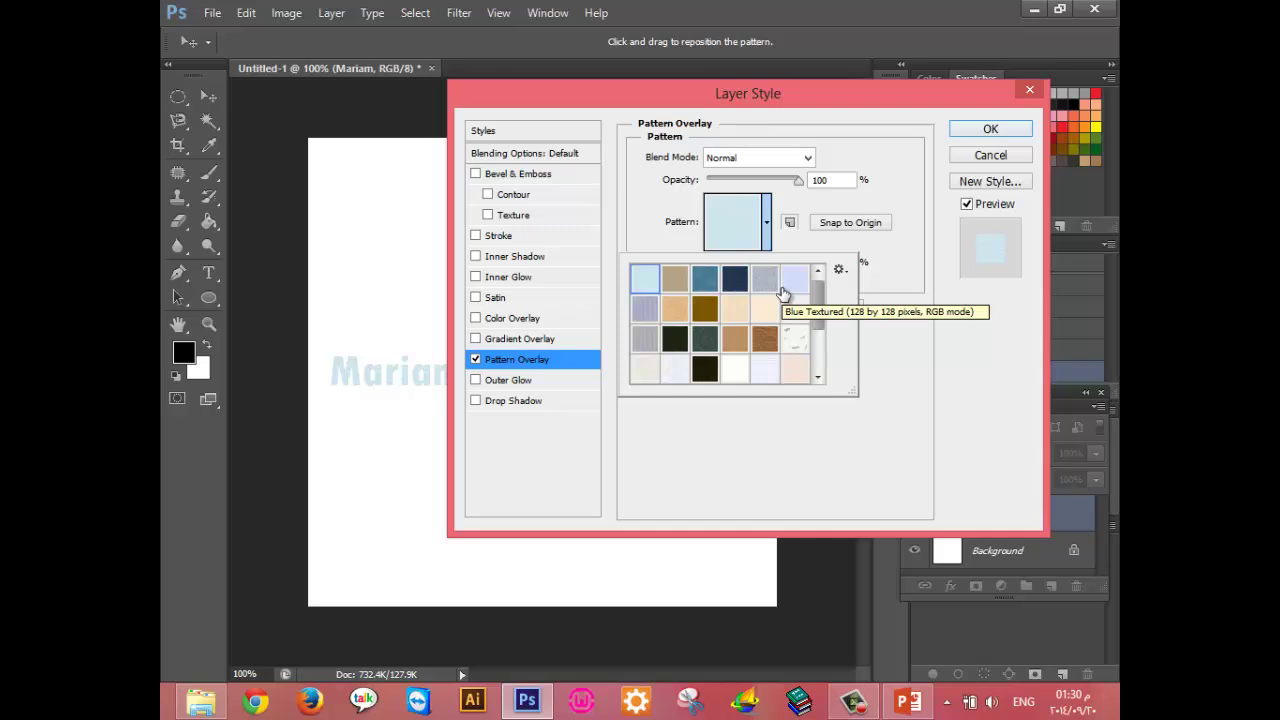
pyautogui.click(839, 269)
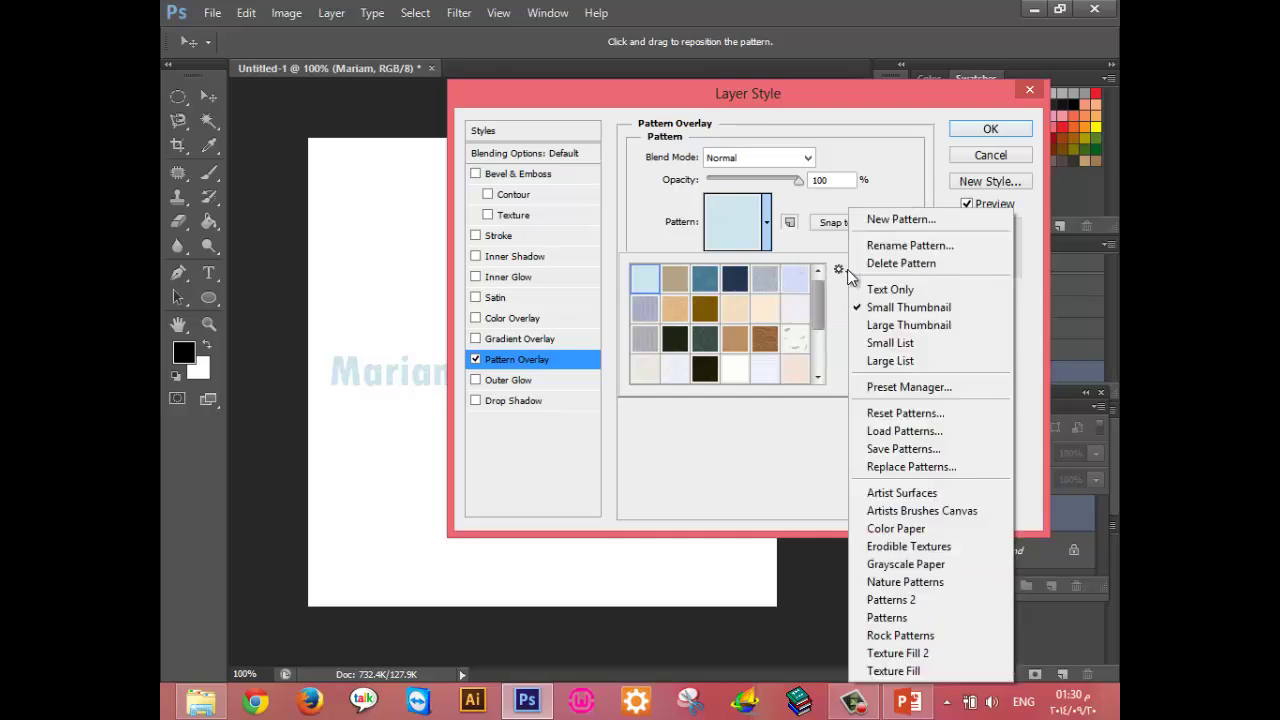
pyautogui.click(938, 614)
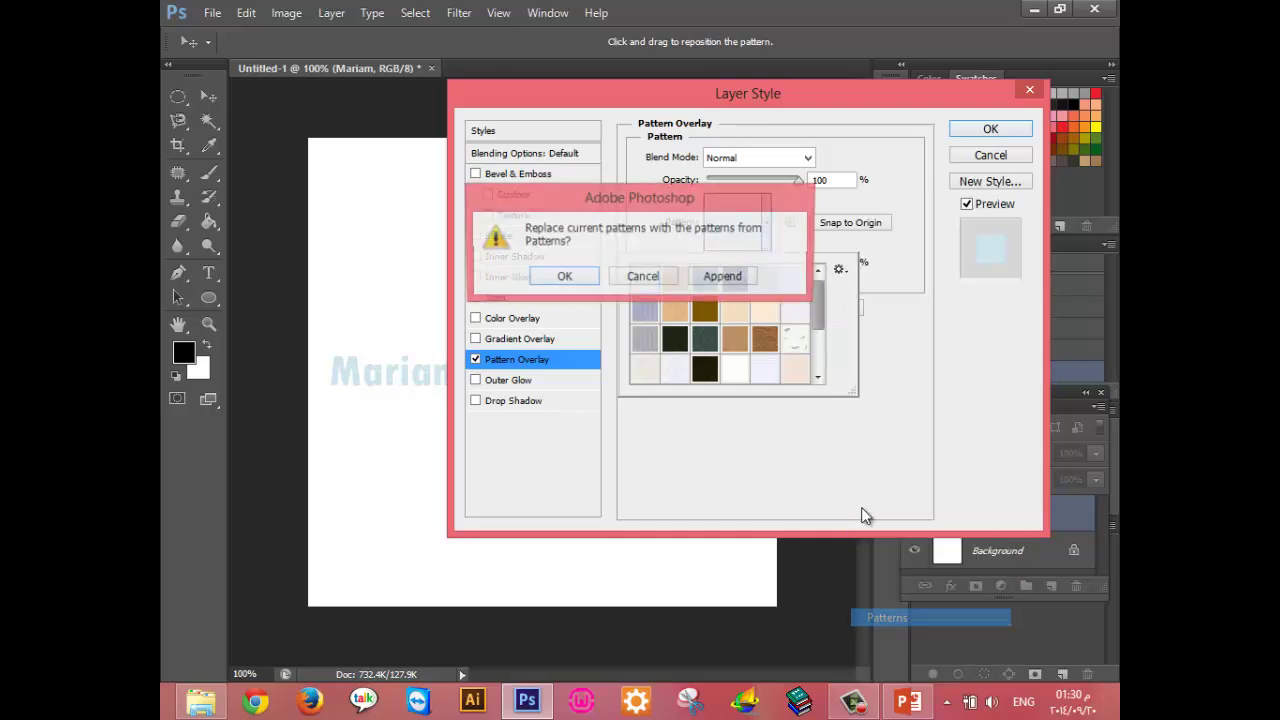
pyautogui.click(722, 277)
pyautogui.scroll(-3, 808, 348)
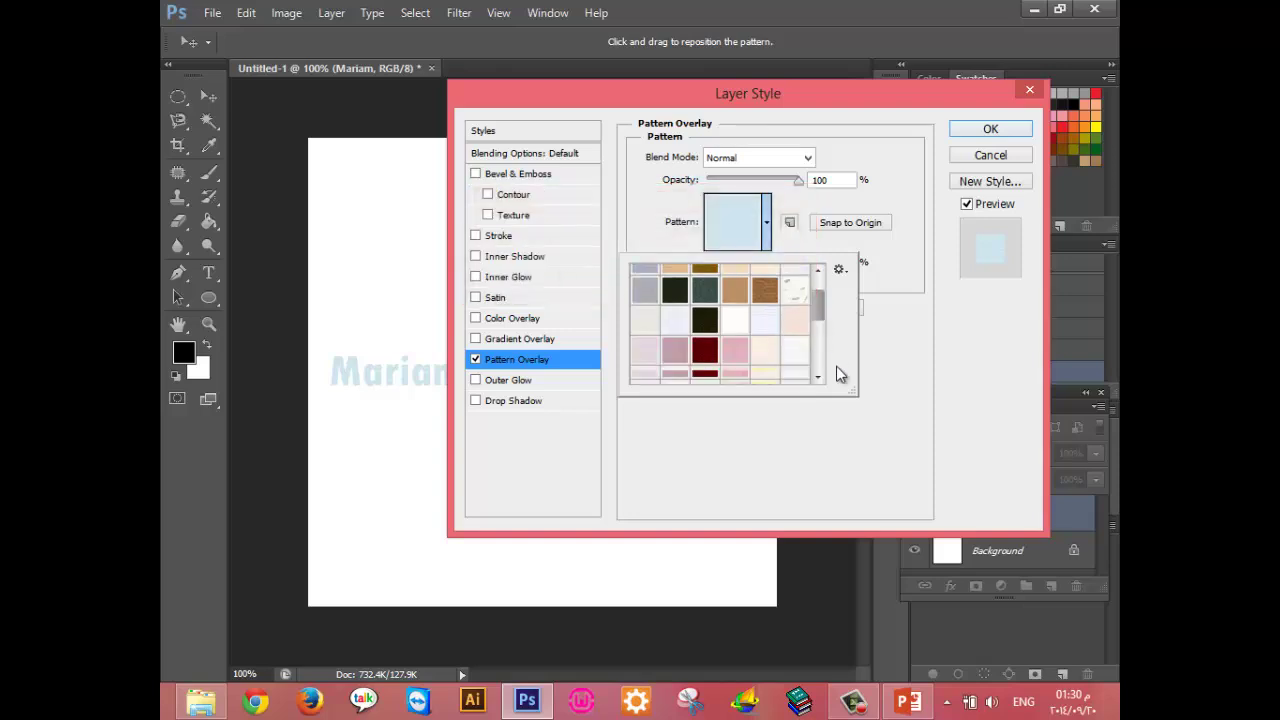
pyautogui.scroll(-3, 836, 366)
# Preview checkerboard, rust, grunge, grid and rainbow patterns, settling on the colorful crumpled one.
pyautogui.click(765, 310)
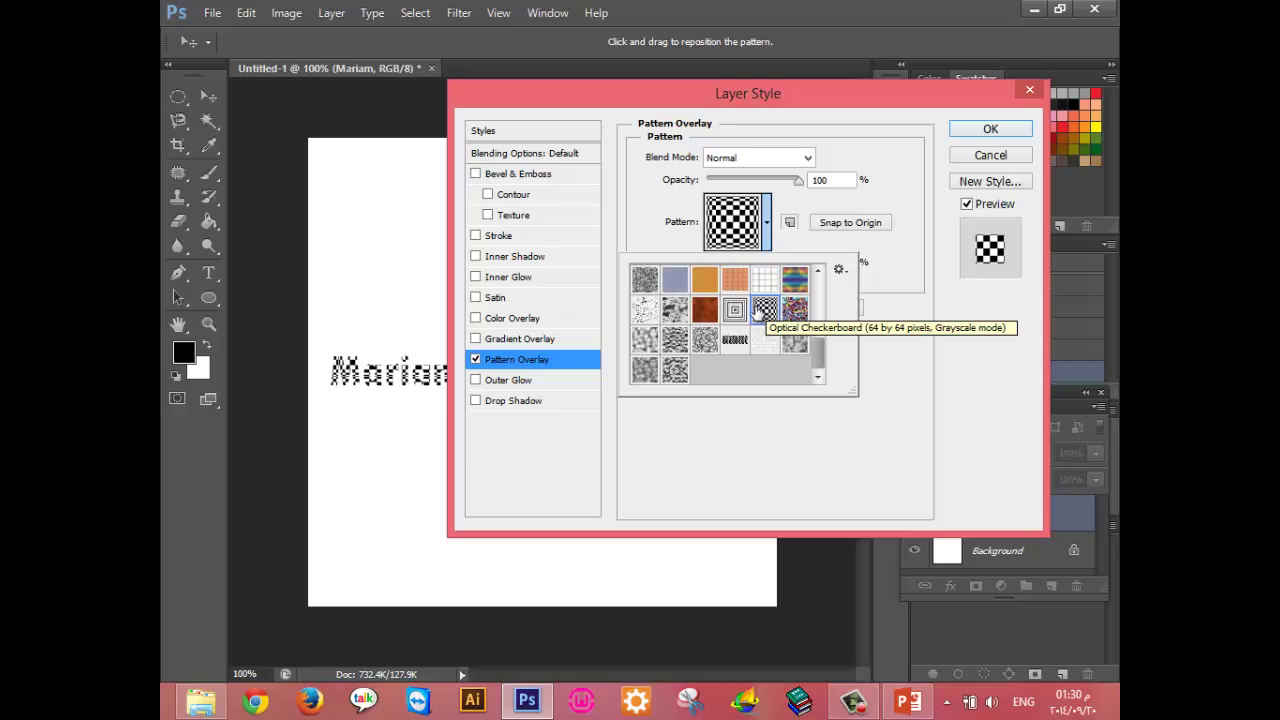
pyautogui.click(735, 310)
pyautogui.click(701, 316)
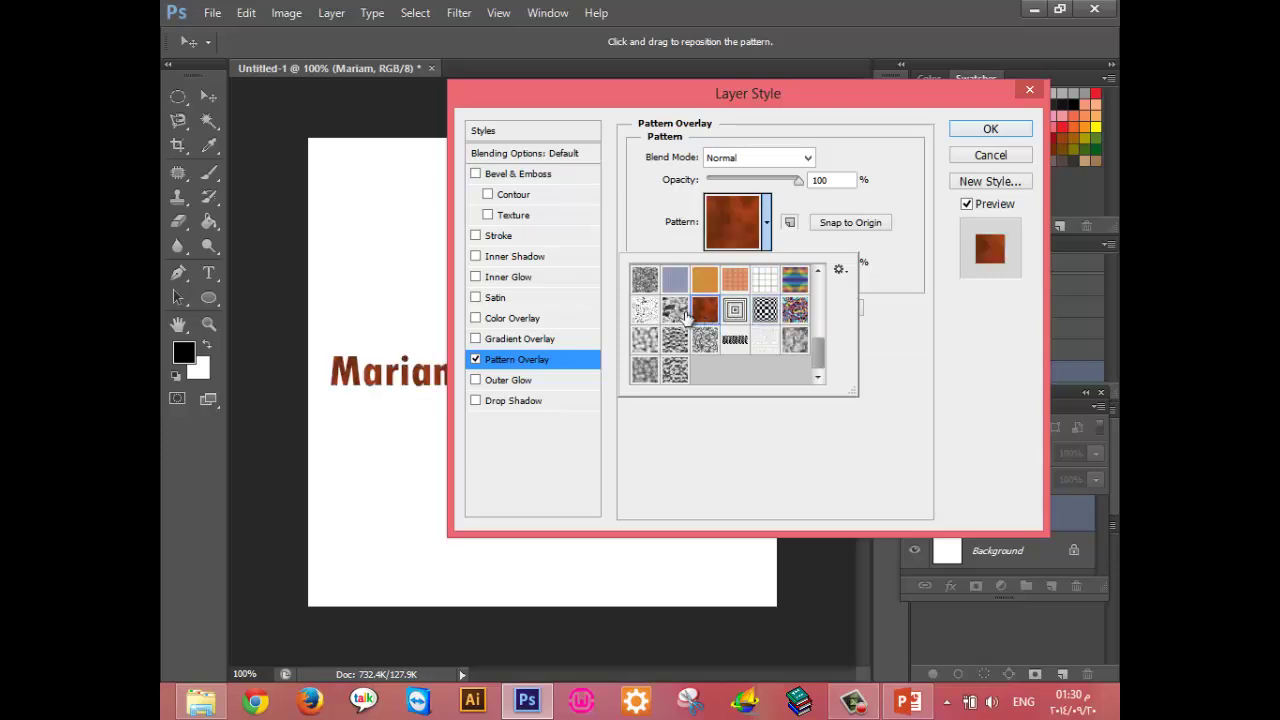
pyautogui.click(645, 316)
pyautogui.click(645, 344)
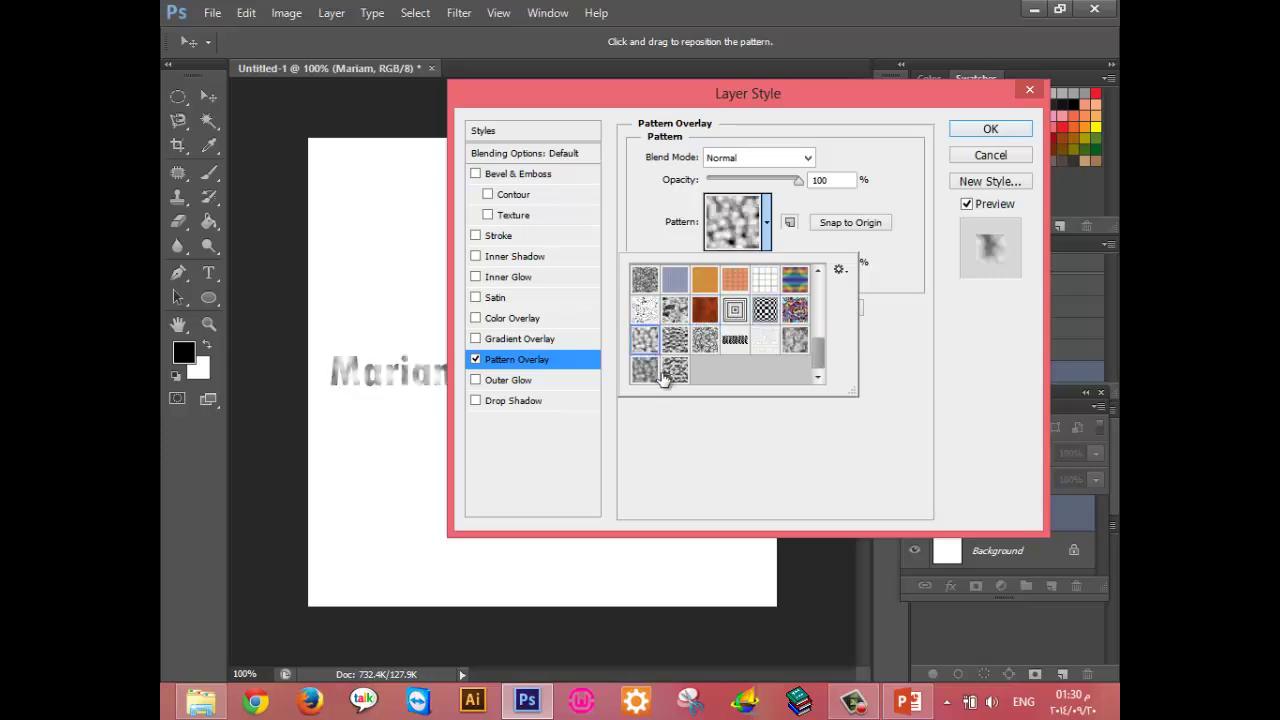
pyautogui.click(670, 374)
pyautogui.click(728, 286)
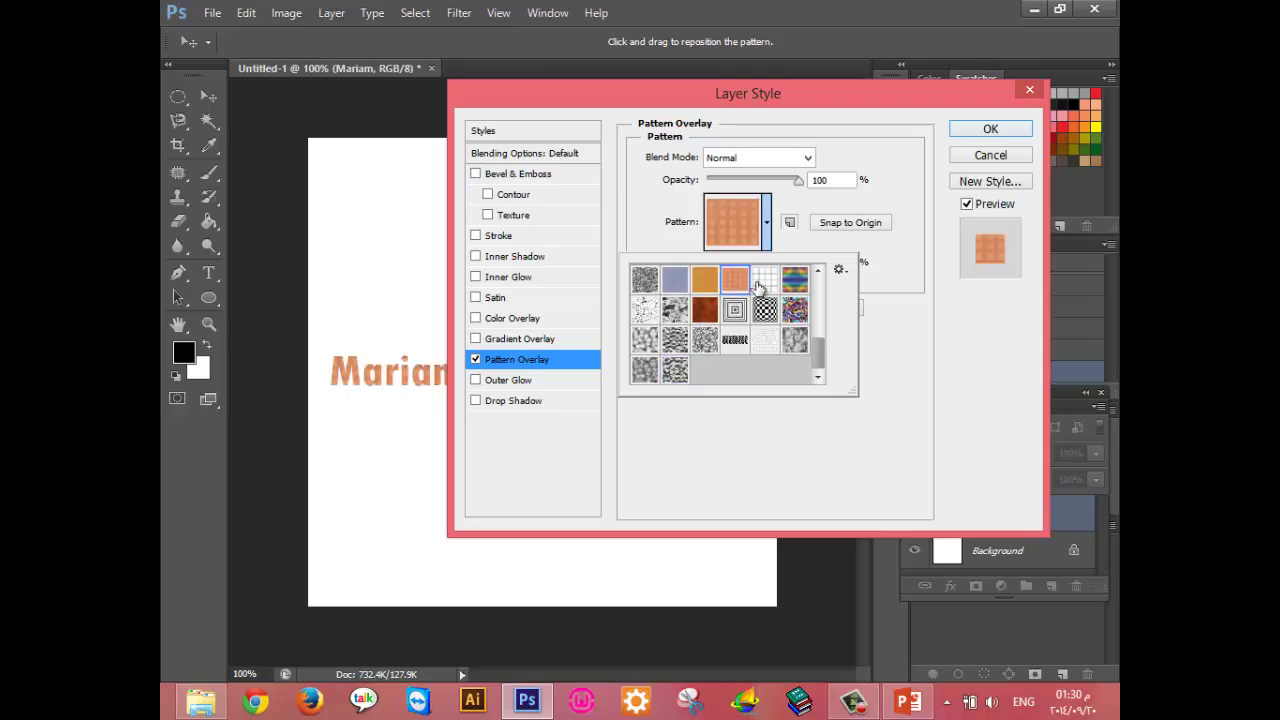
pyautogui.click(763, 285)
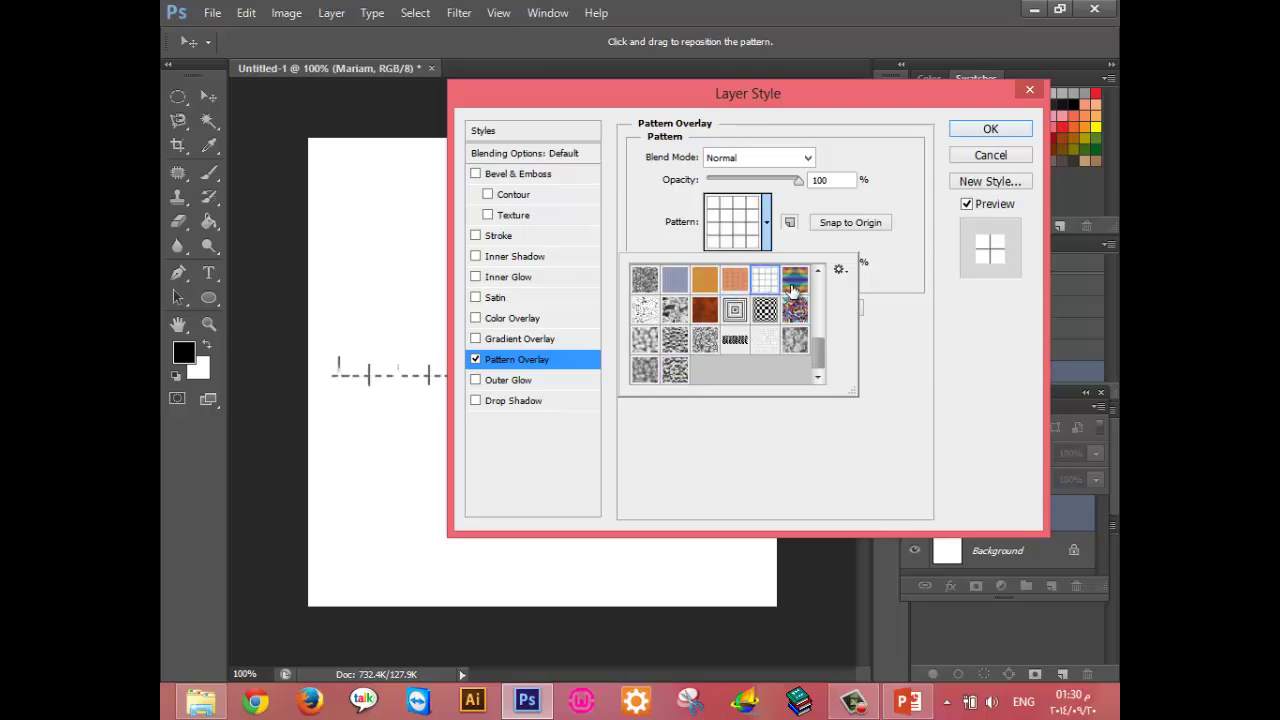
pyautogui.click(794, 284)
pyautogui.click(795, 313)
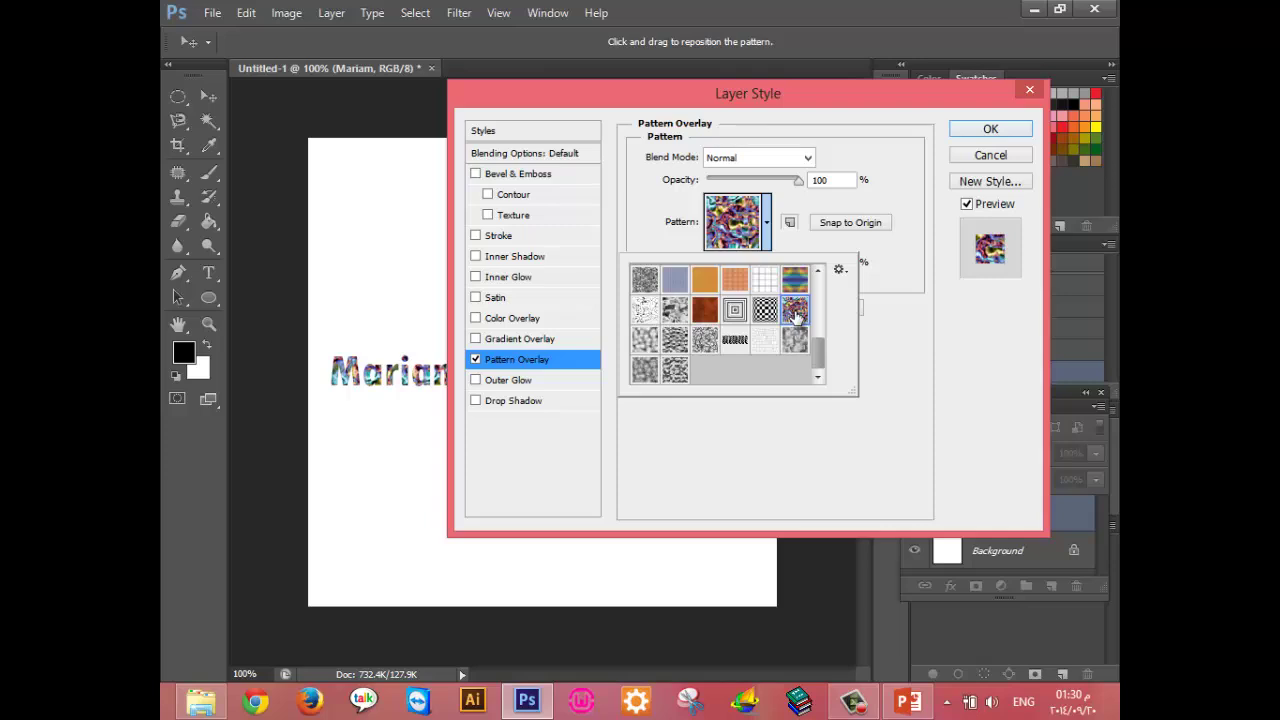
pyautogui.click(904, 334)
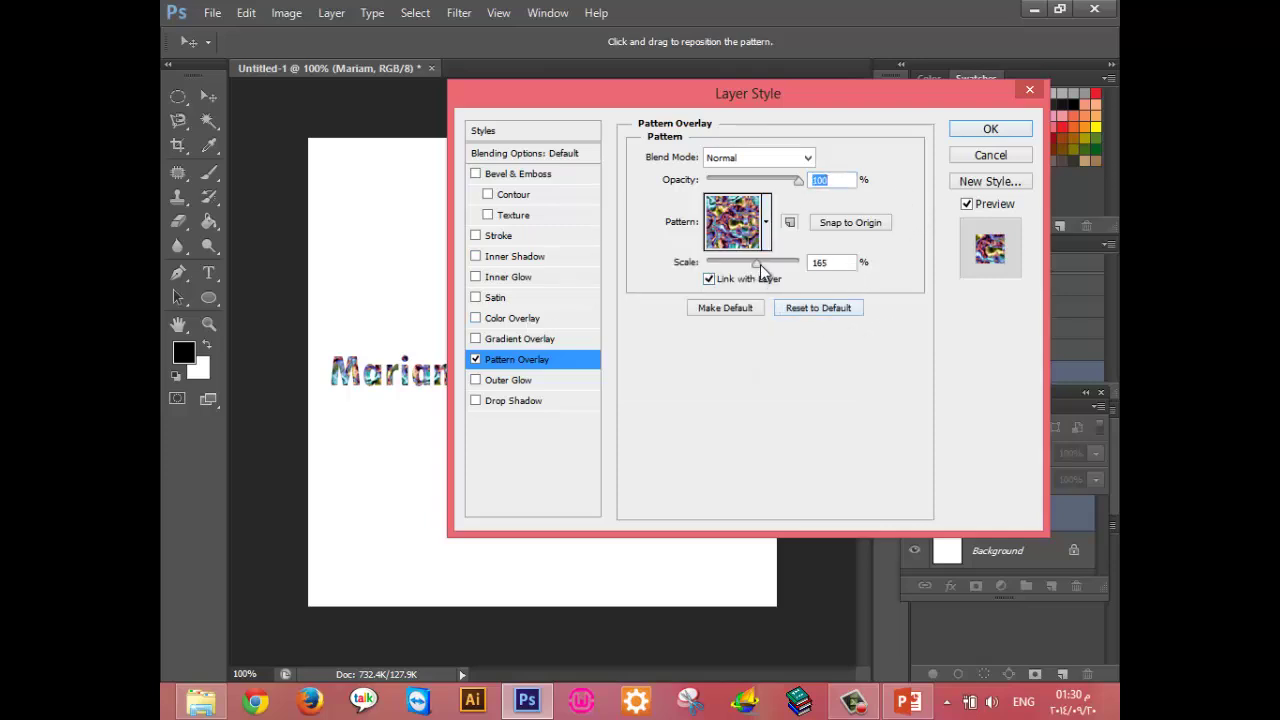
# Scale the pattern to 499%, then drop it, try Gradient Overlay, and cancel.
pyautogui.moveTo(758, 263); pyautogui.dragTo(768, 264)
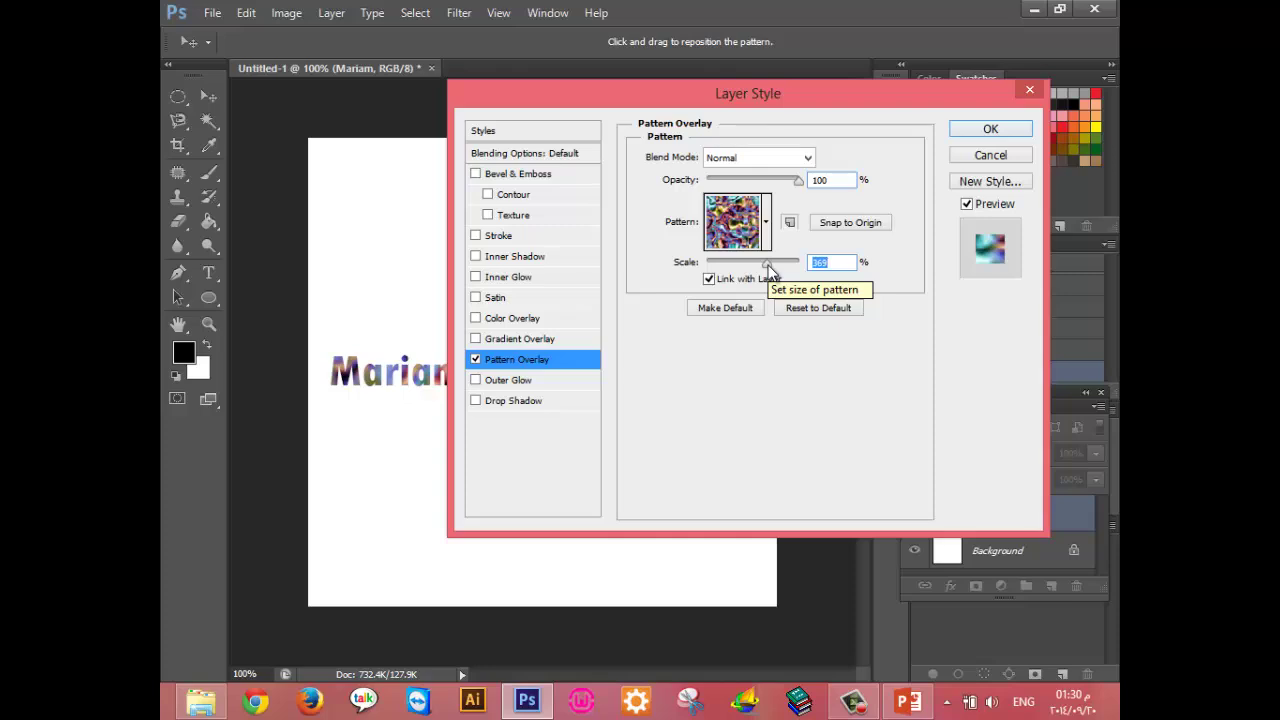
pyautogui.moveTo(767, 265)
pyautogui.mouseDown()
pyautogui.moveTo(707, 284)
pyautogui.moveTo(774, 277)
pyautogui.mouseUp()
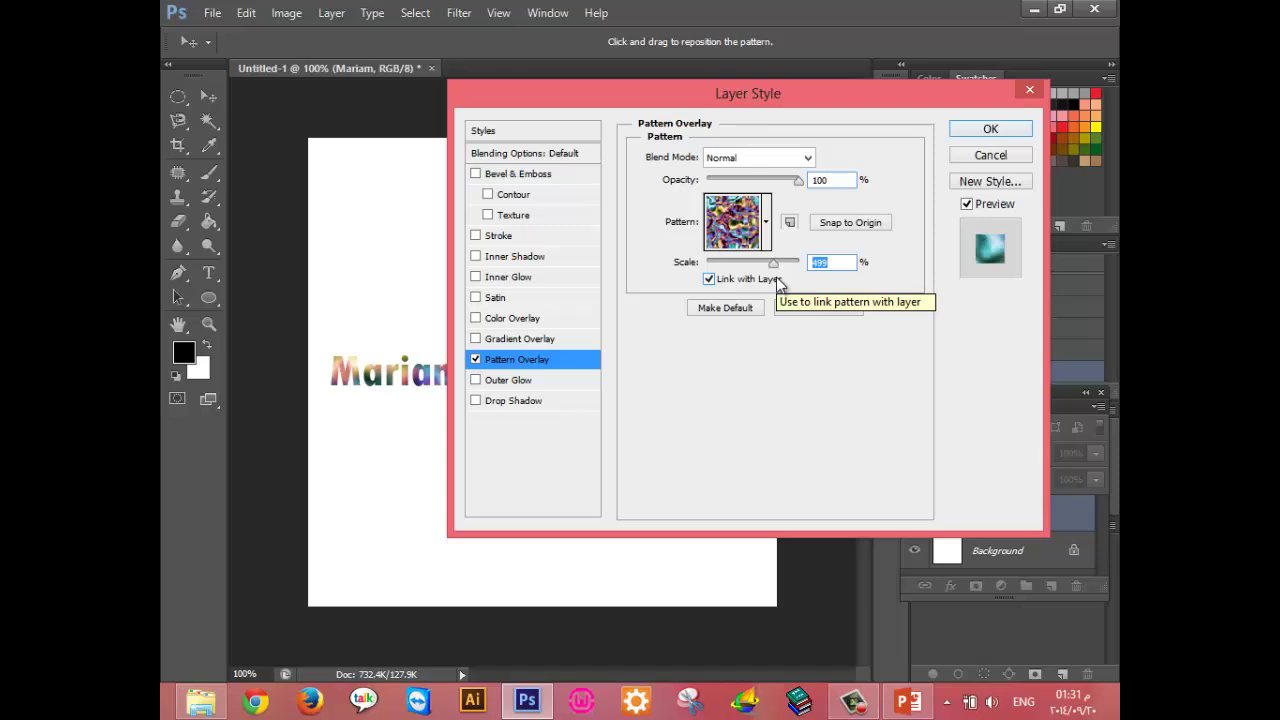
pyautogui.click(475, 359)
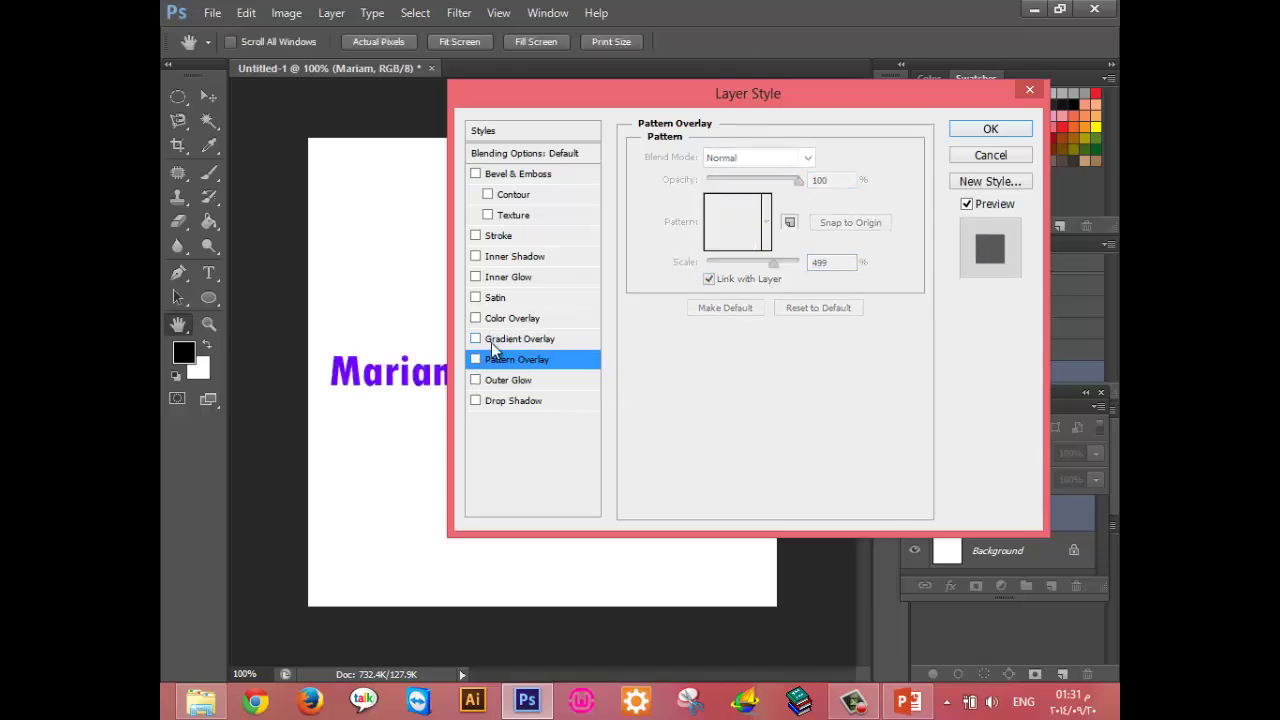
pyautogui.click(491, 340)
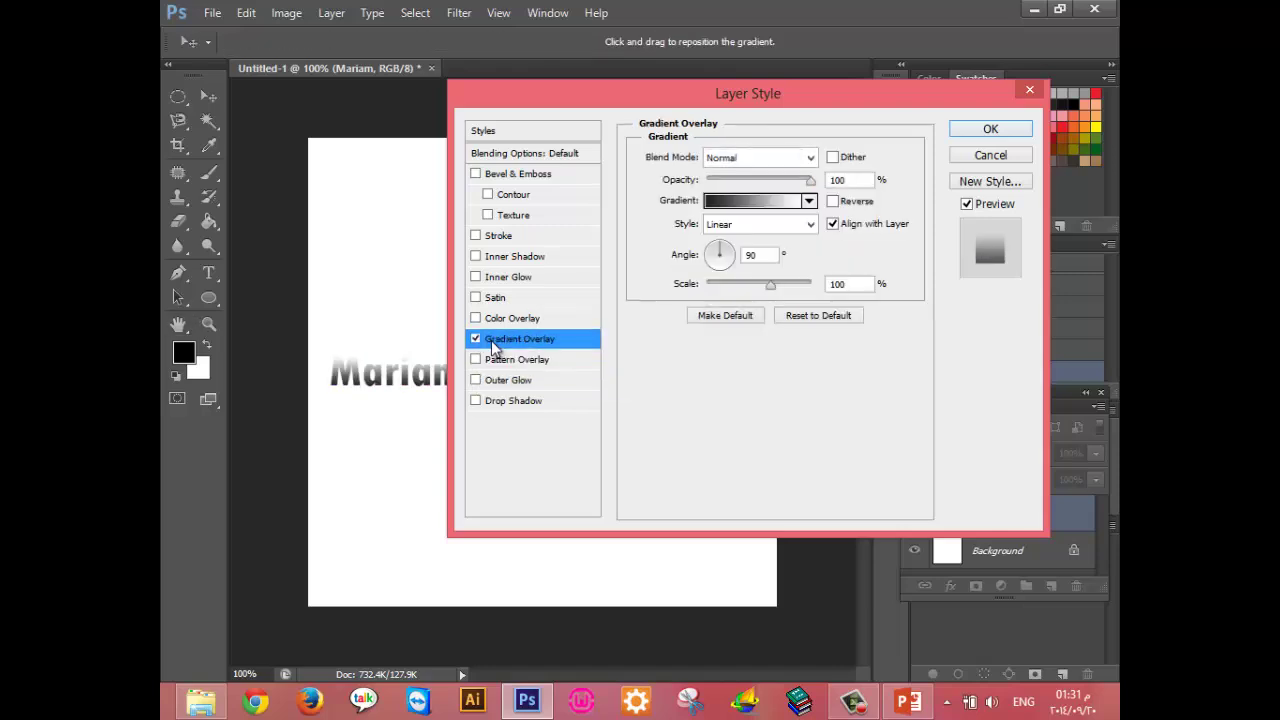
pyautogui.click(998, 153)
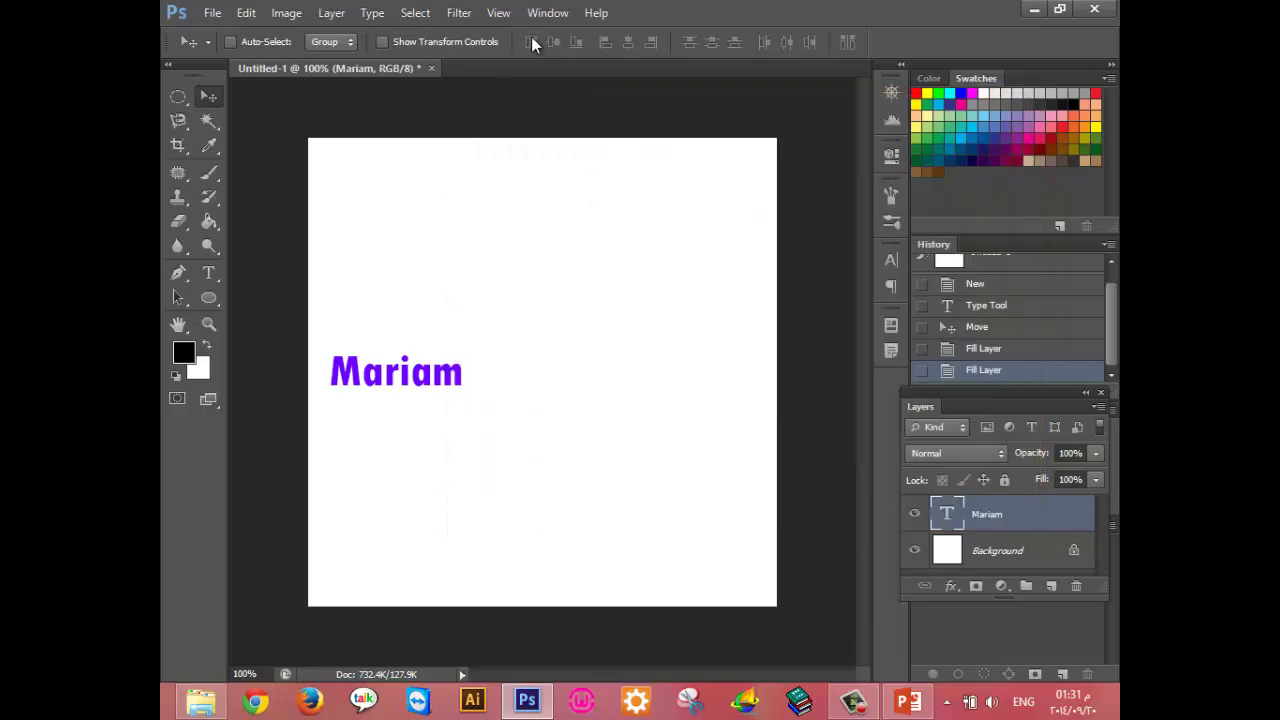
# Create a new document and pick the Gradient tool with the Blue, Red, Yellow preset.
pyautogui.hotkey('ctrl', 'n')
pyautogui.click(958, 152)
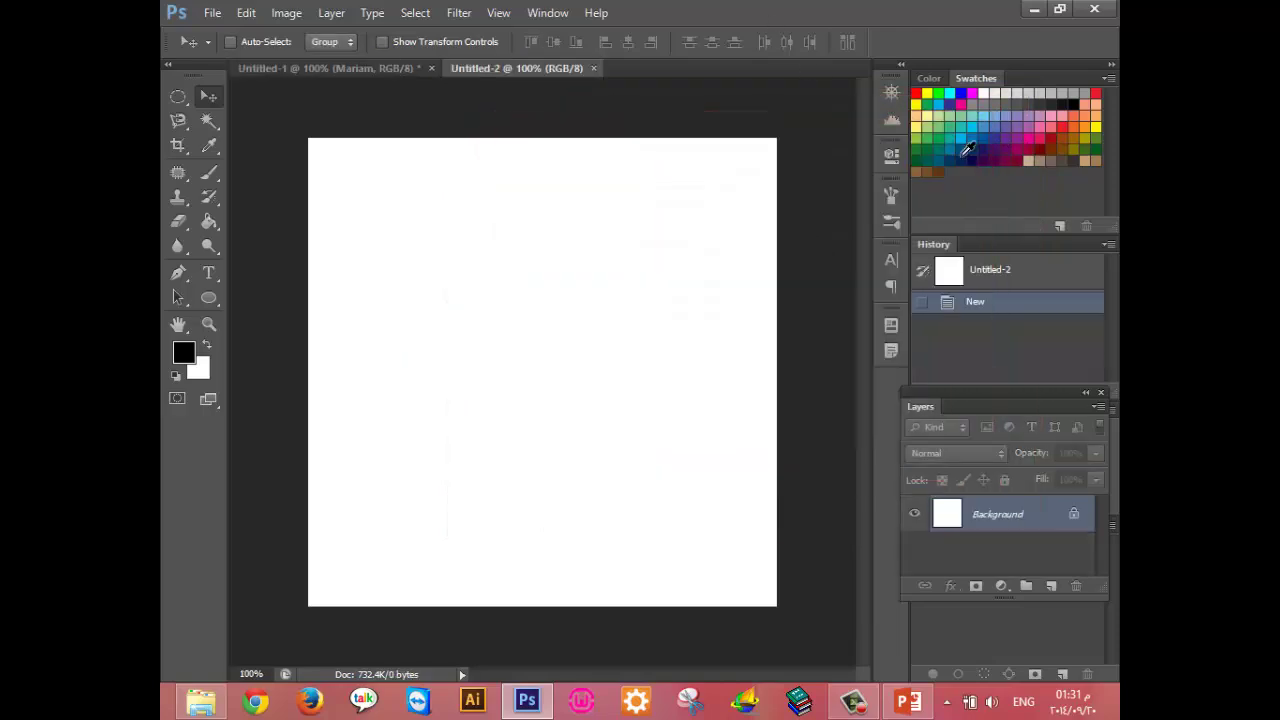
pyautogui.click(213, 226)
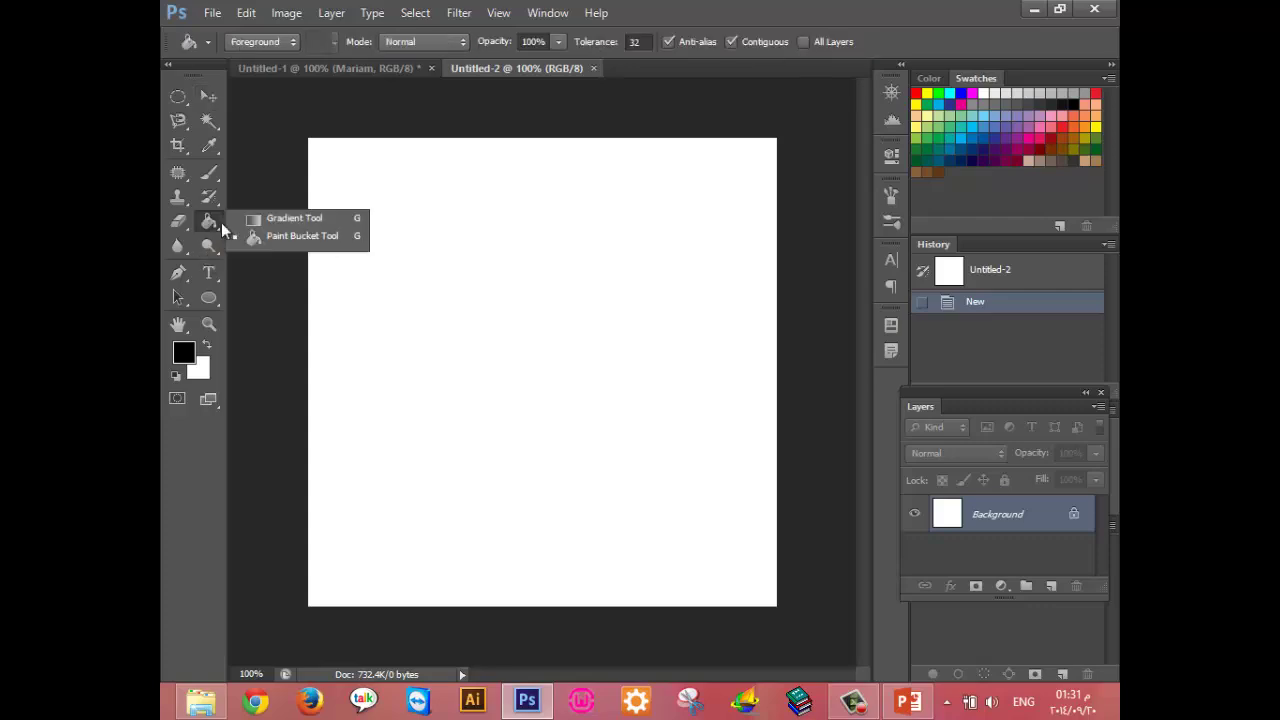
pyautogui.click(287, 221)
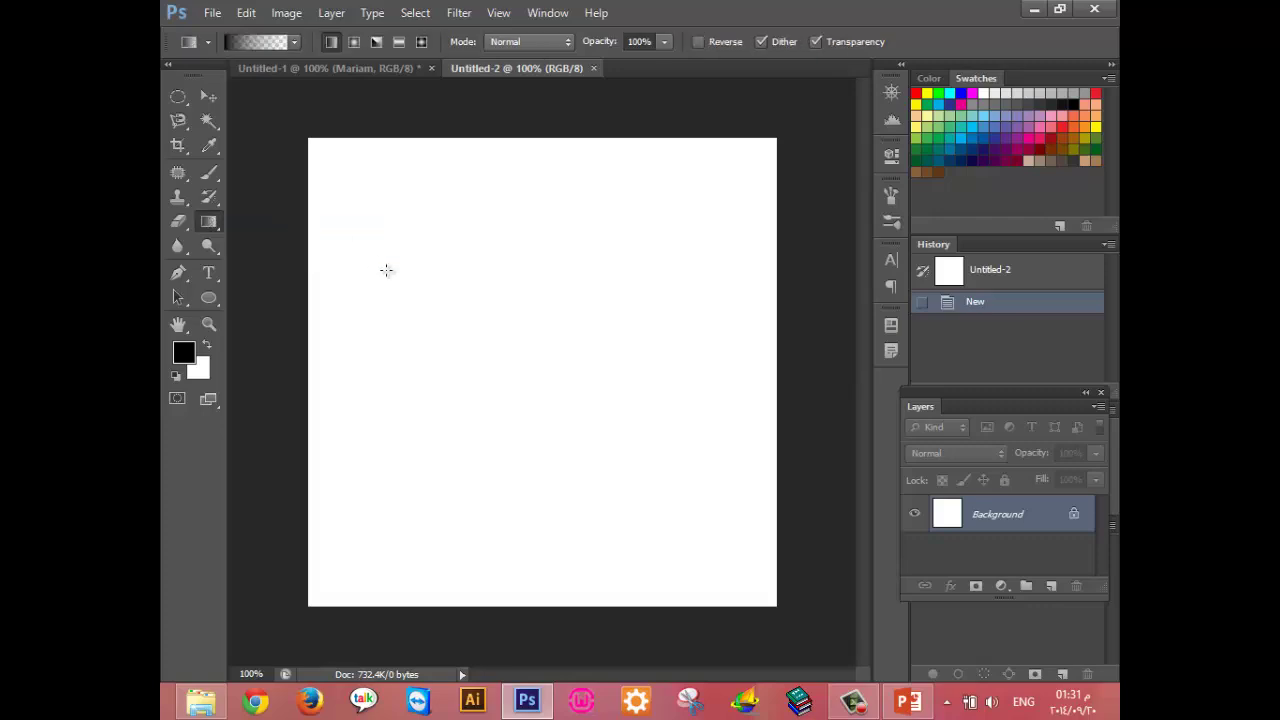
pyautogui.click(255, 45)
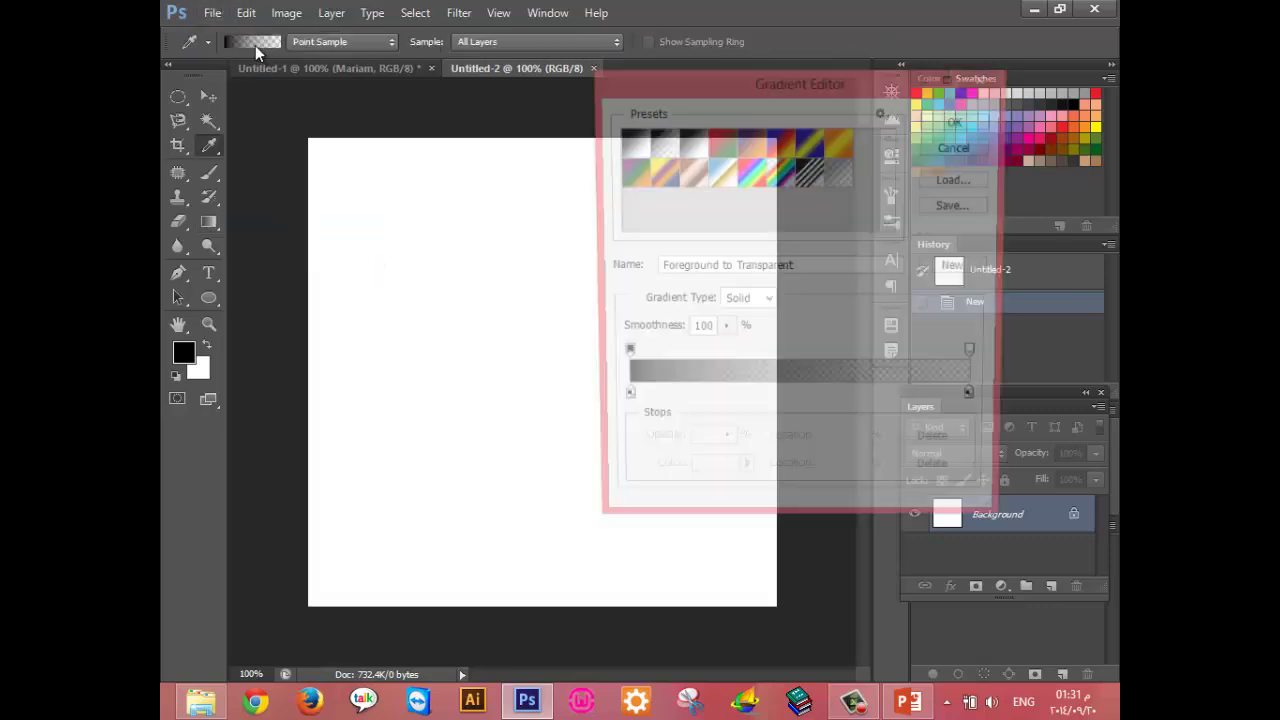
pyautogui.click(783, 147)
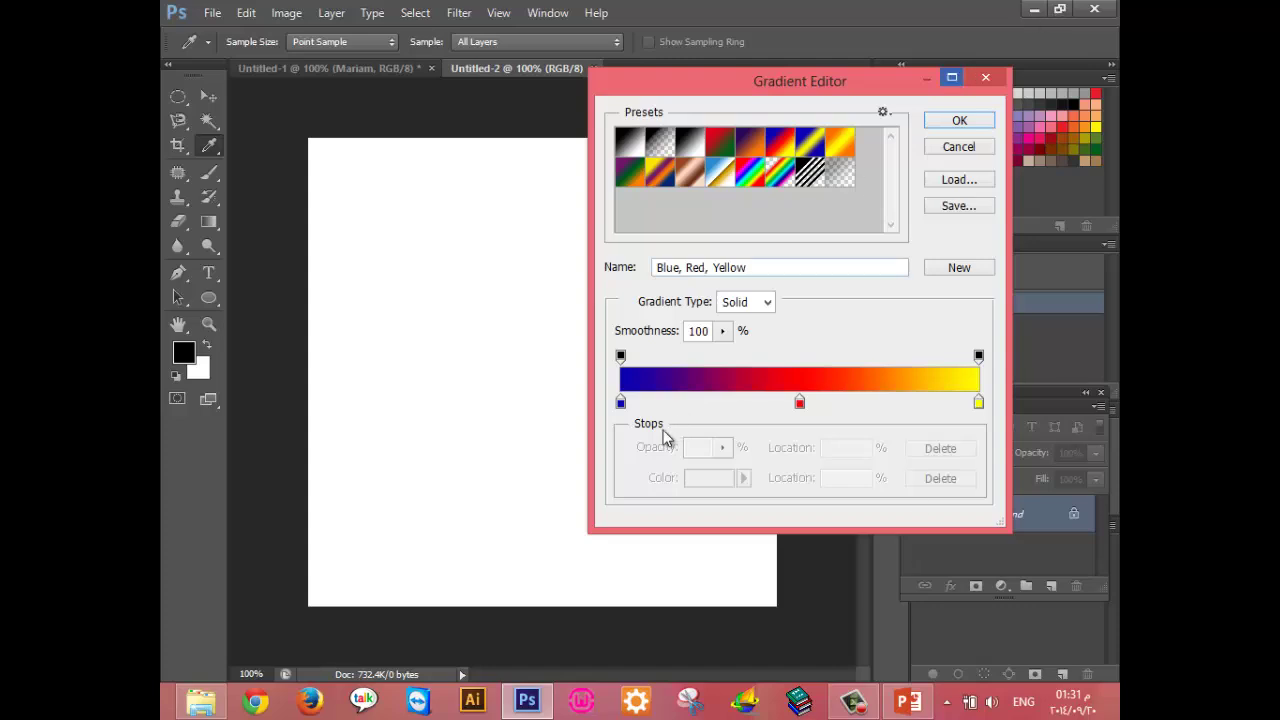
# Change the gradient's first stop from blue to near white.
pyautogui.click(620, 403)
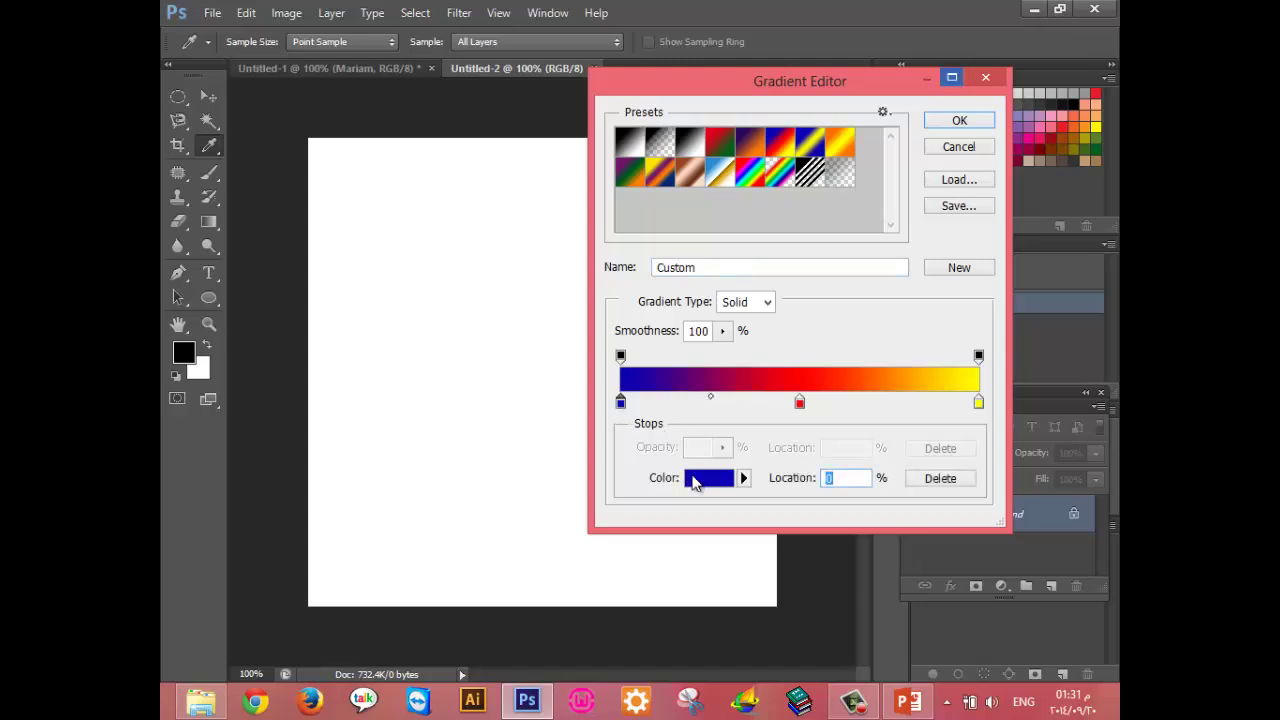
pyautogui.click(700, 477)
pyautogui.moveTo(746, 354); pyautogui.dragTo(634, 262)
pyautogui.click(1088, 254)
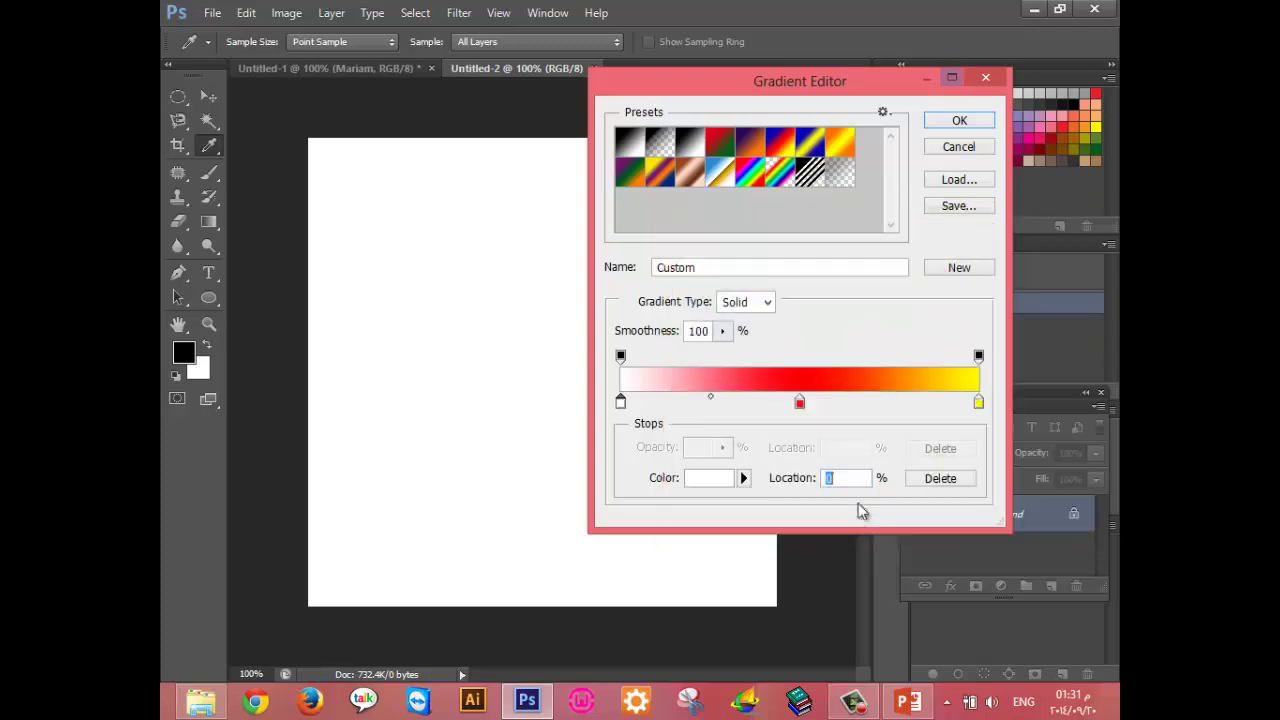
# Make the middle red stop blue and accept the white-blue-yellow gradient.
pyautogui.click(800, 405)
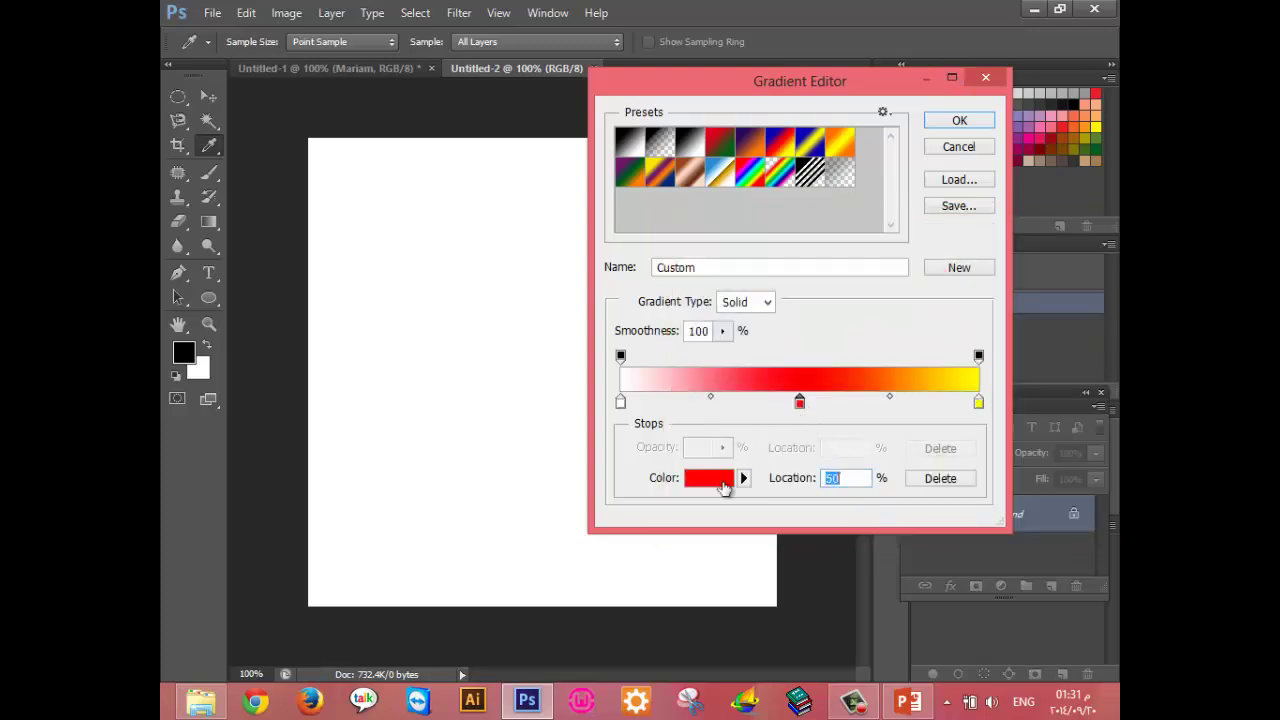
pyautogui.click(718, 478)
pyautogui.click(938, 351)
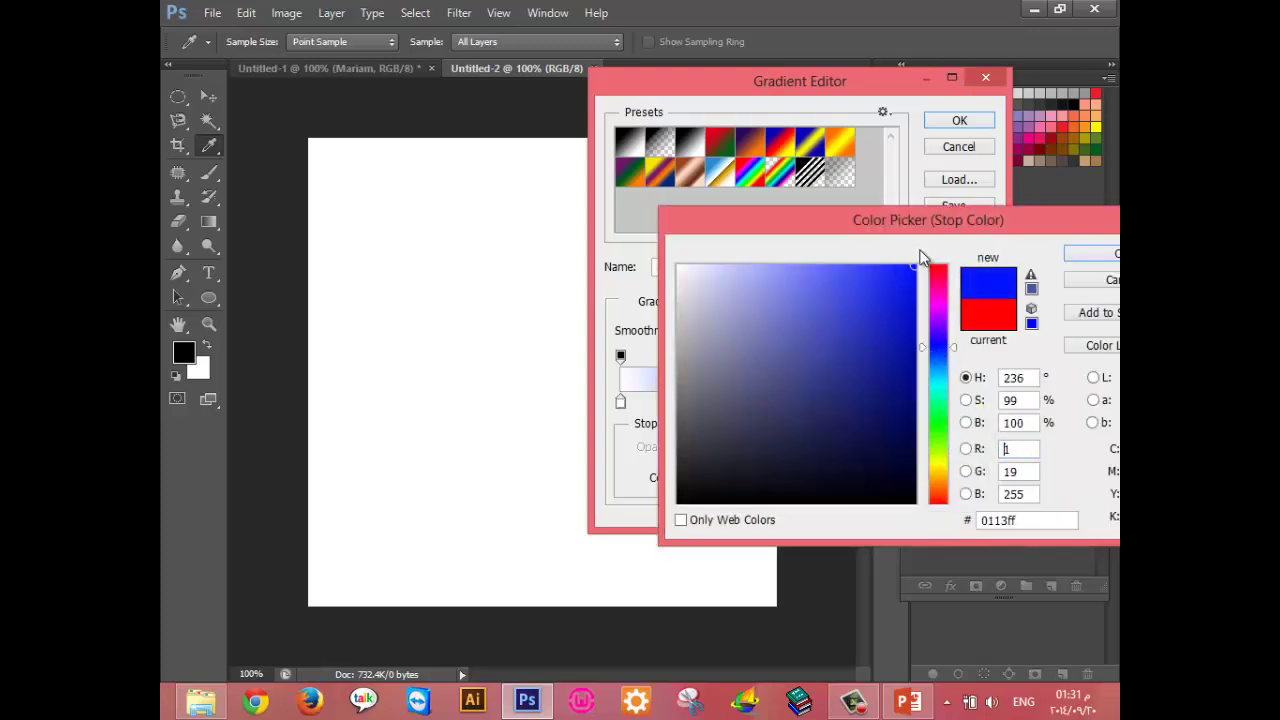
pyautogui.click(1100, 256)
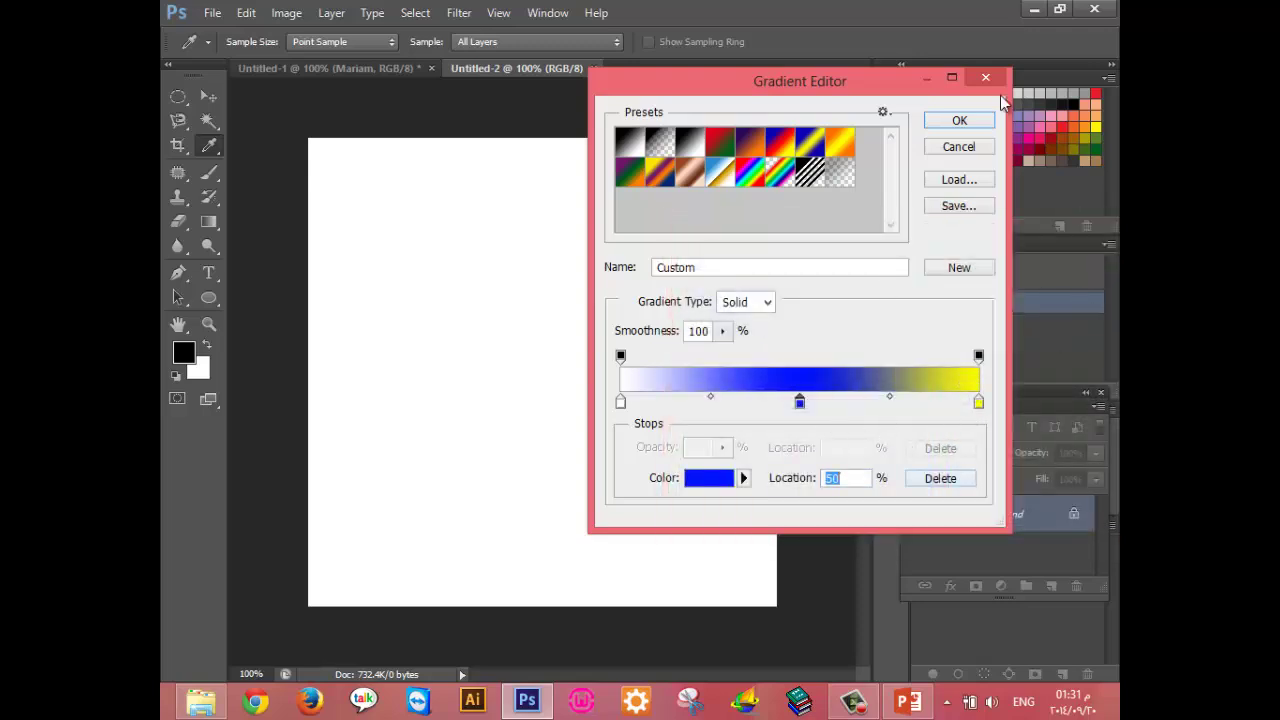
pyautogui.click(962, 120)
# Preview the gradient as linear, radial and angle fills, undoing each one.
pyautogui.moveTo(491, 282); pyautogui.dragTo(666, 459)
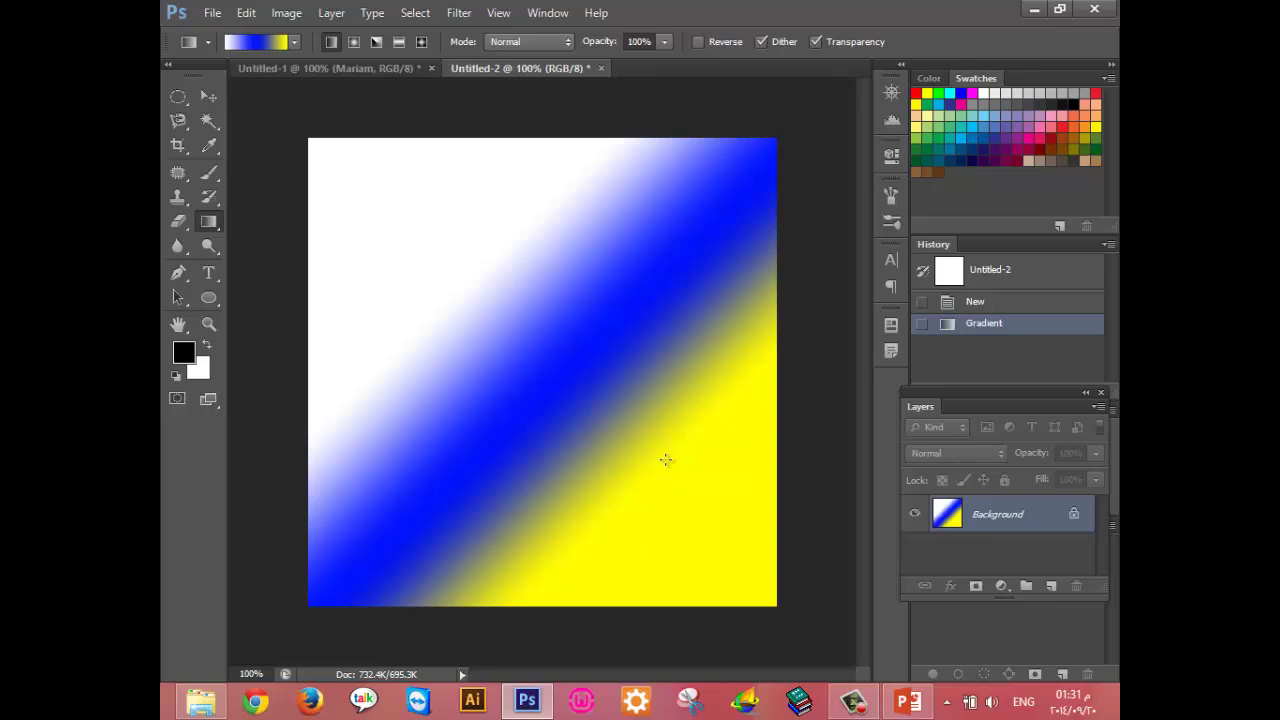
pyautogui.hotkey('ctrl', 'z')
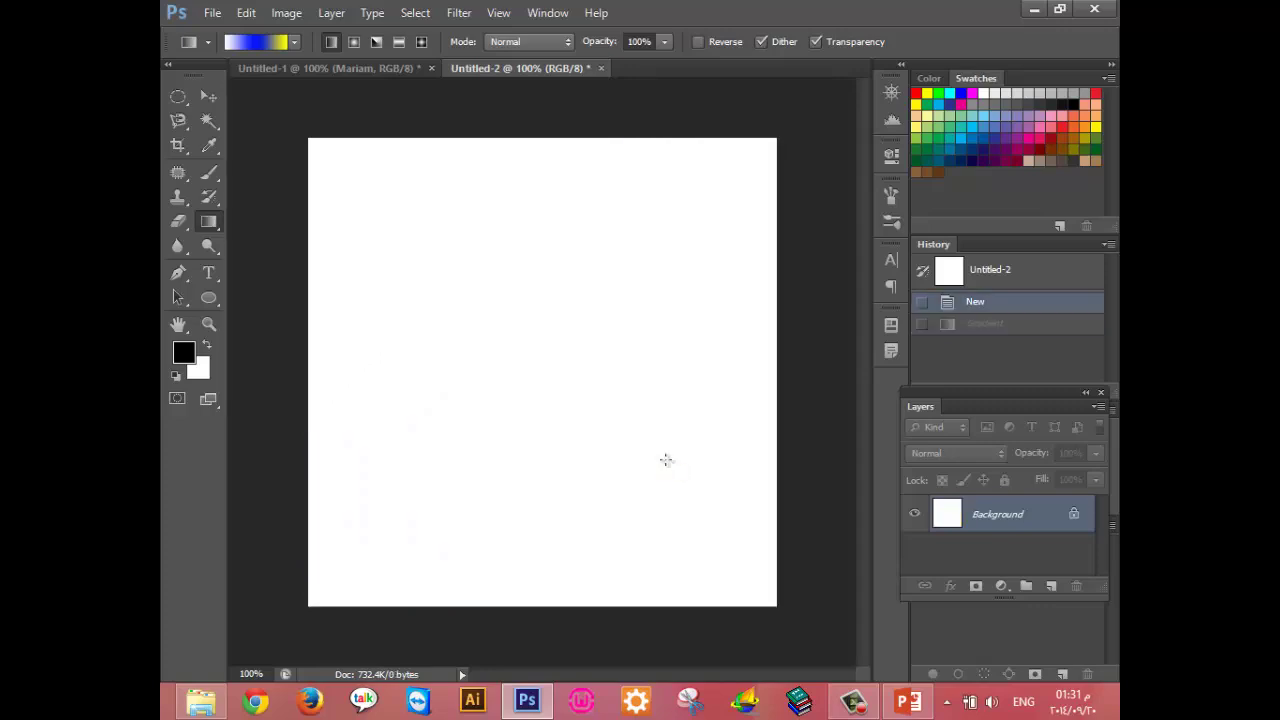
pyautogui.click(354, 41)
pyautogui.moveTo(512, 343); pyautogui.dragTo(666, 477)
pyautogui.hotkey('ctrl', 'z')
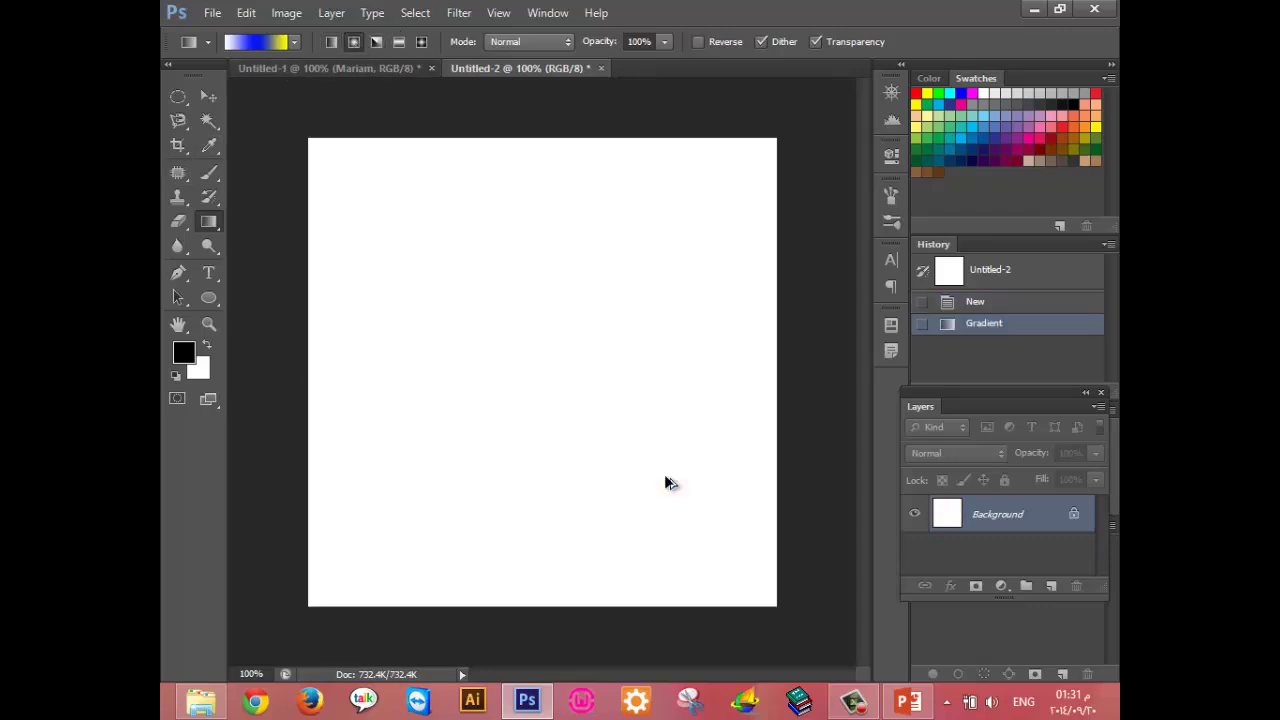
pyautogui.click(376, 42)
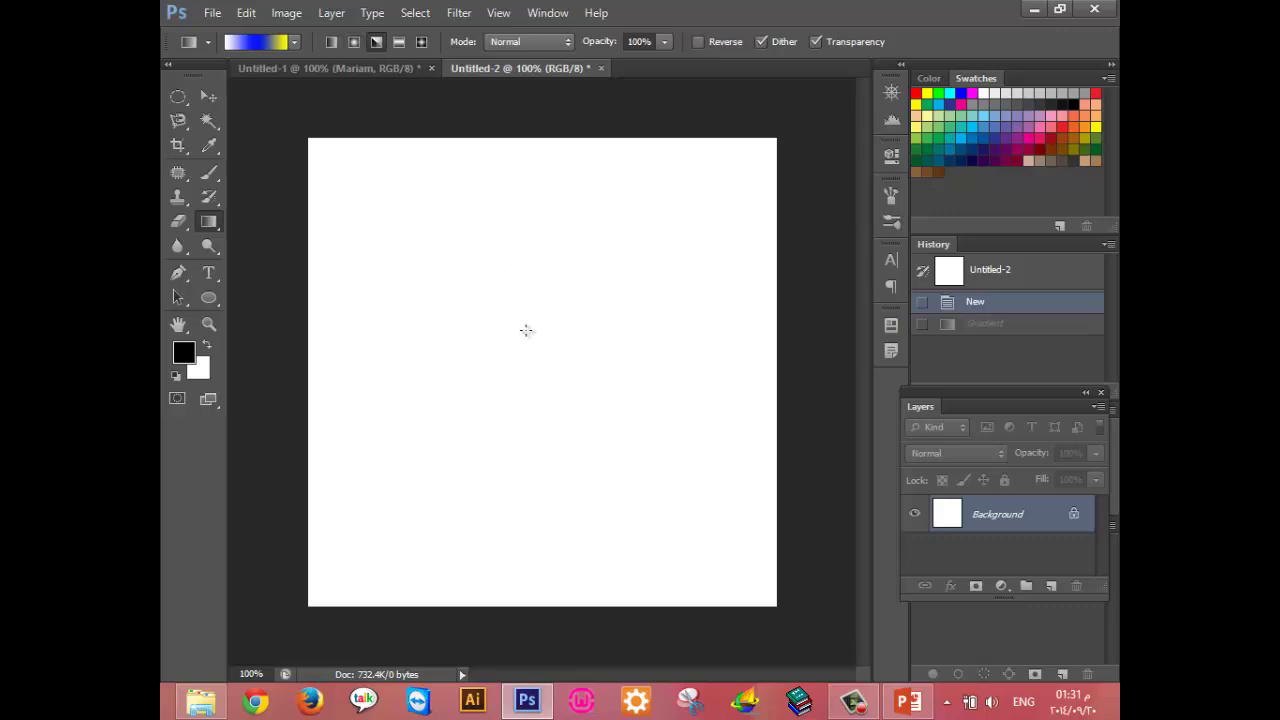
pyautogui.moveTo(526, 332); pyautogui.dragTo(695, 481)
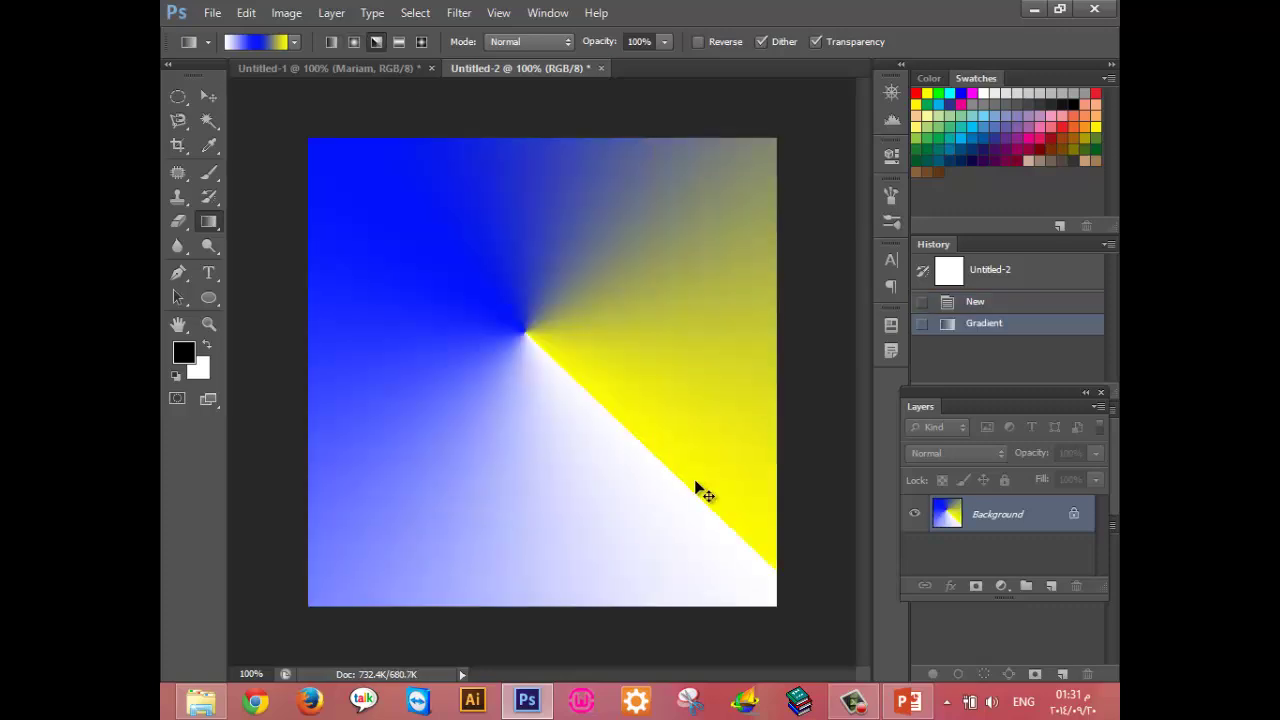
pyautogui.hotkey('ctrl', 'z')
# Preview reflected and diamond gradient fills, undoing both.
pyautogui.click(398, 42)
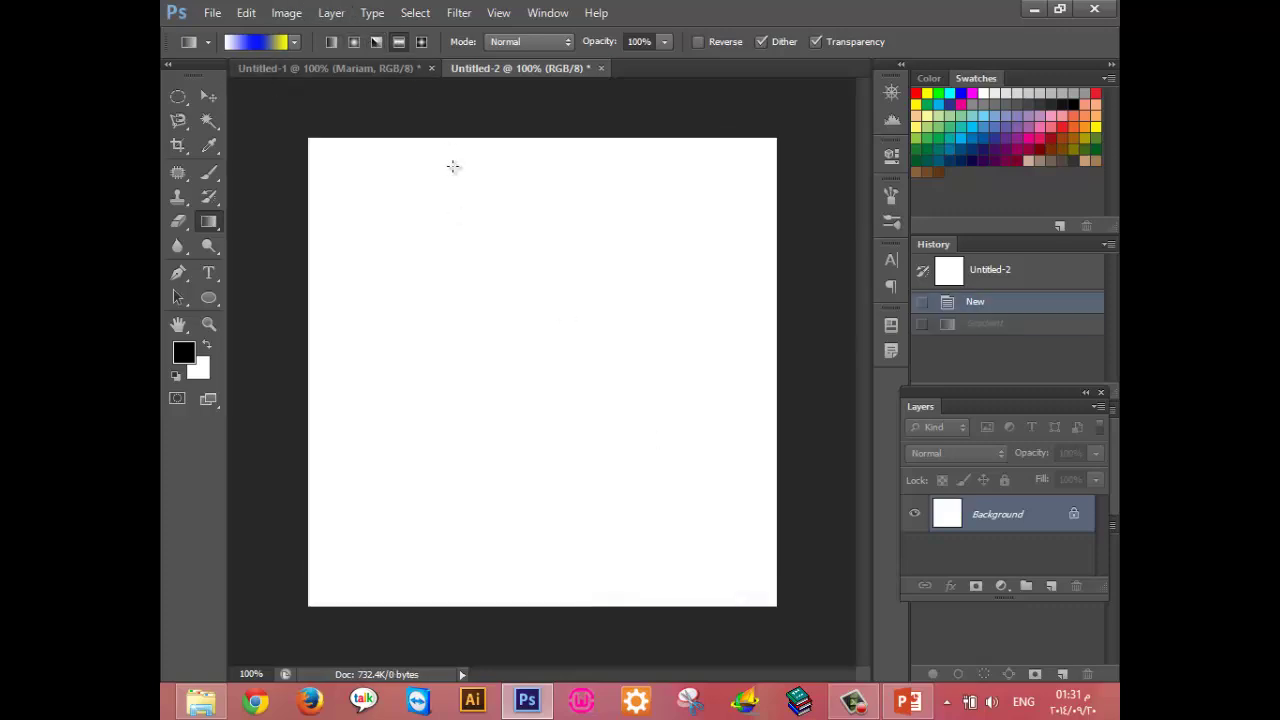
pyautogui.moveTo(499, 276); pyautogui.dragTo(664, 516)
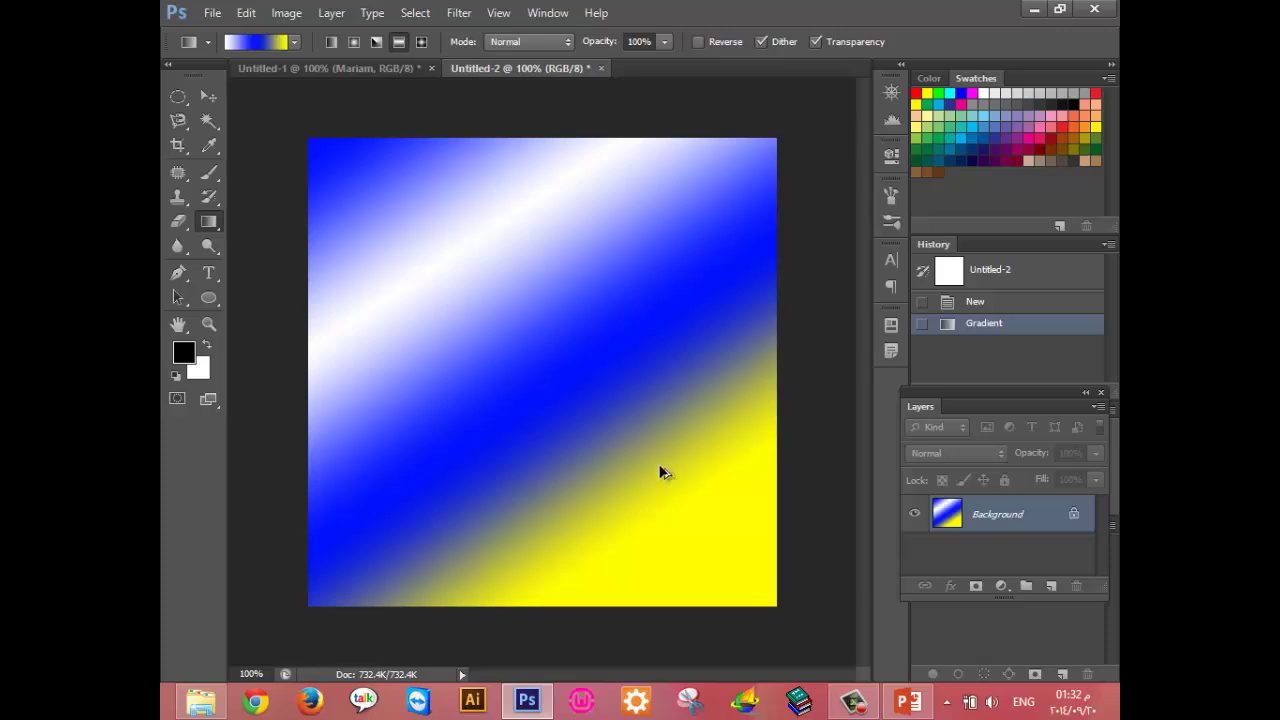
pyautogui.hotkey('ctrl', 'z')
pyautogui.moveTo(515, 336); pyautogui.dragTo(653, 462)
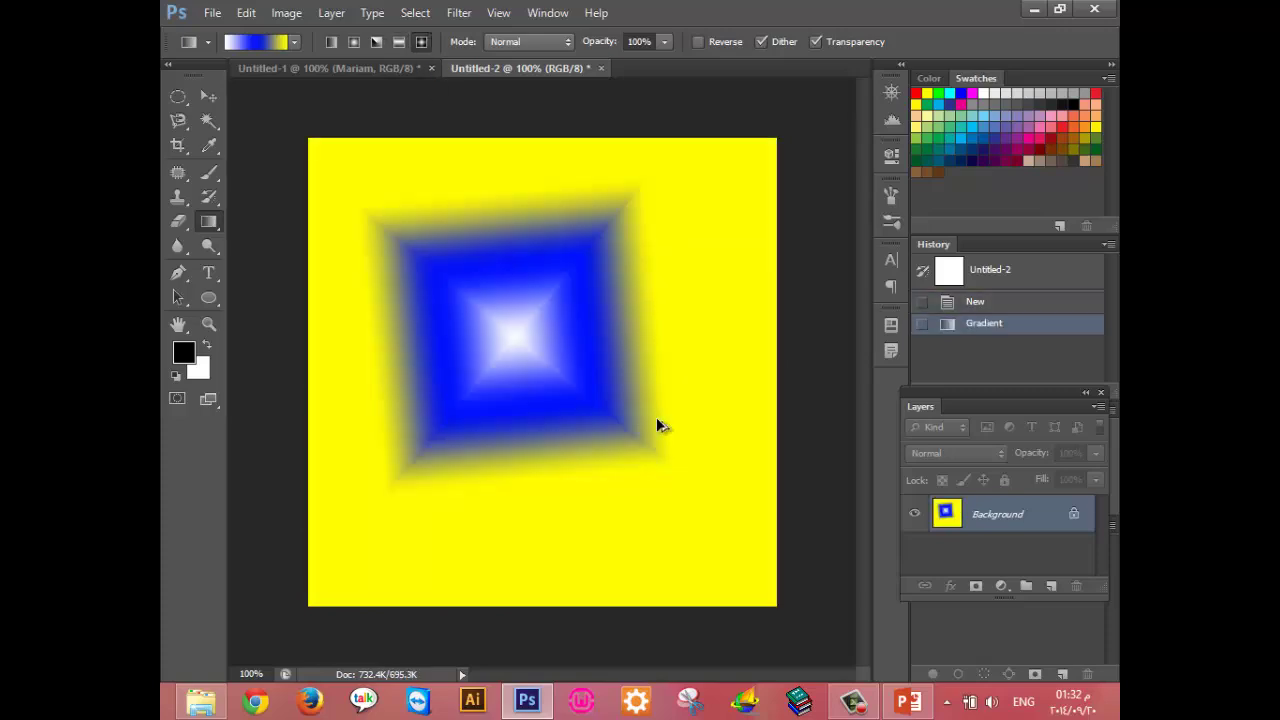
pyautogui.hotkey('ctrl', 'z')
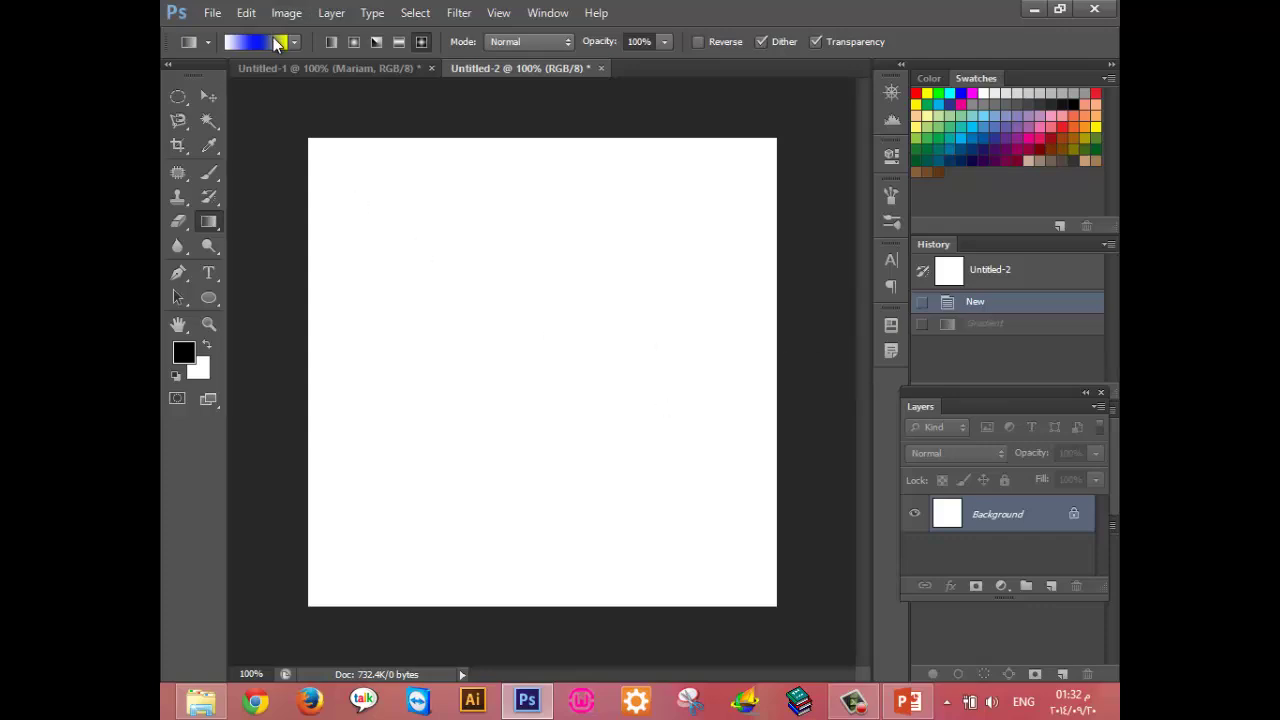
pyautogui.click(276, 42)
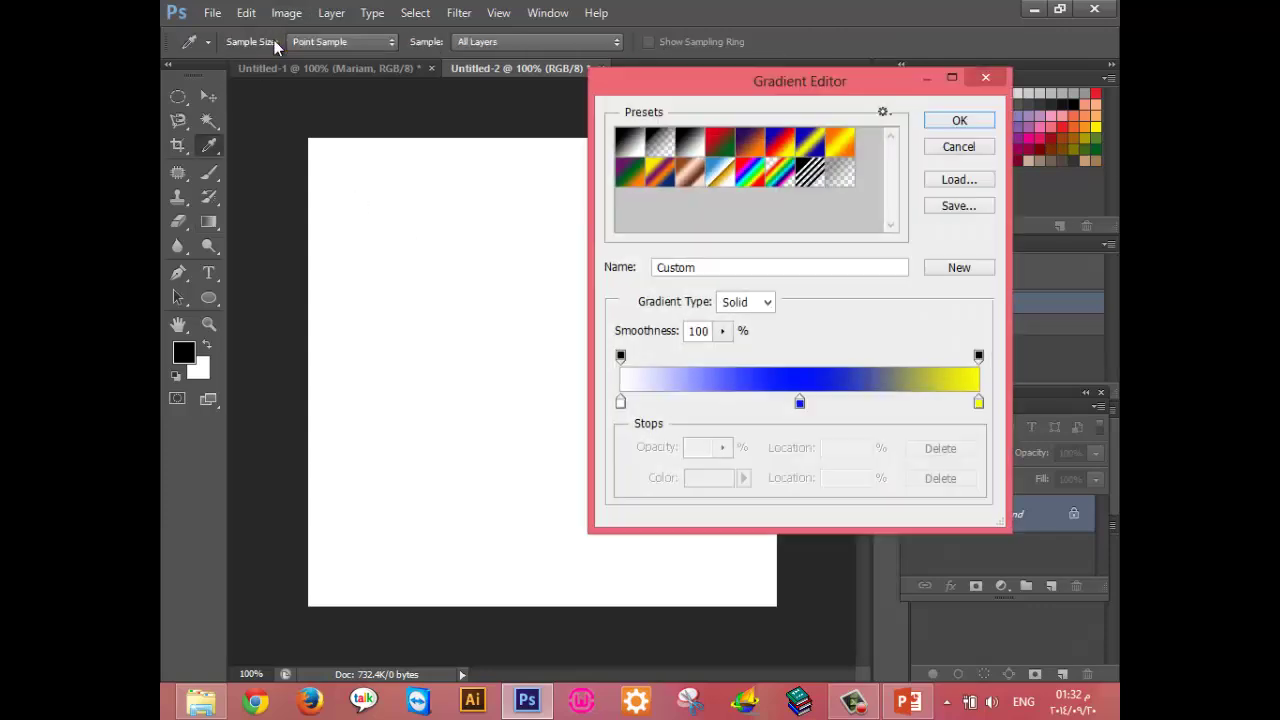
# Select the Foreground to Transparent preset, then cancel the gradient editor unchanged.
pyautogui.click(661, 146)
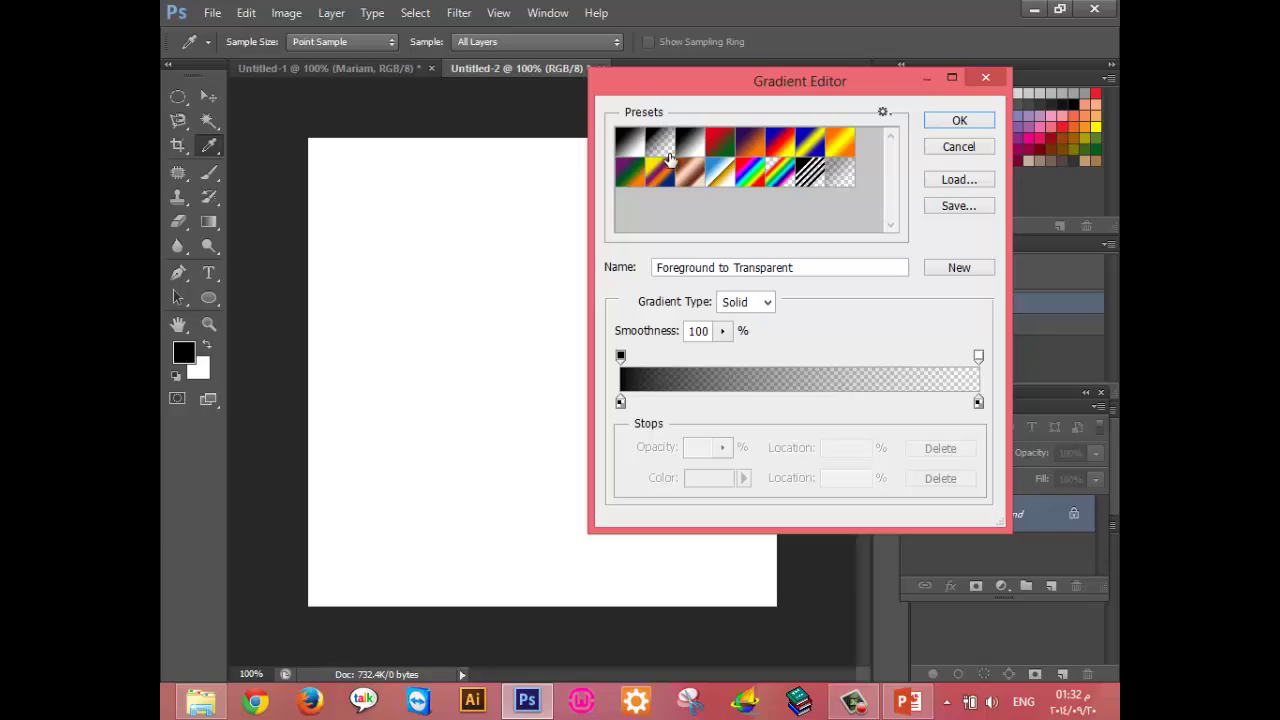
pyautogui.click(935, 148)
# Open befor.png from the exper4 folder.
pyautogui.click(291, 63)
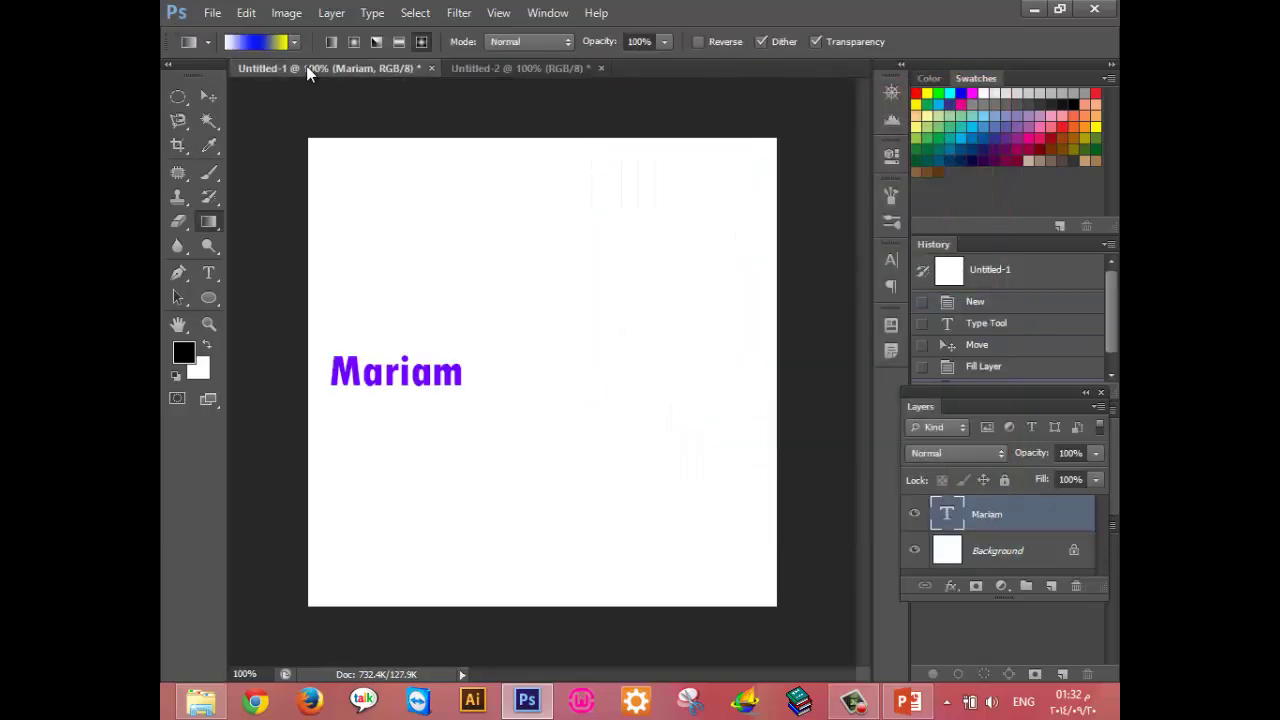
pyautogui.hotkey('ctrl', 'o')
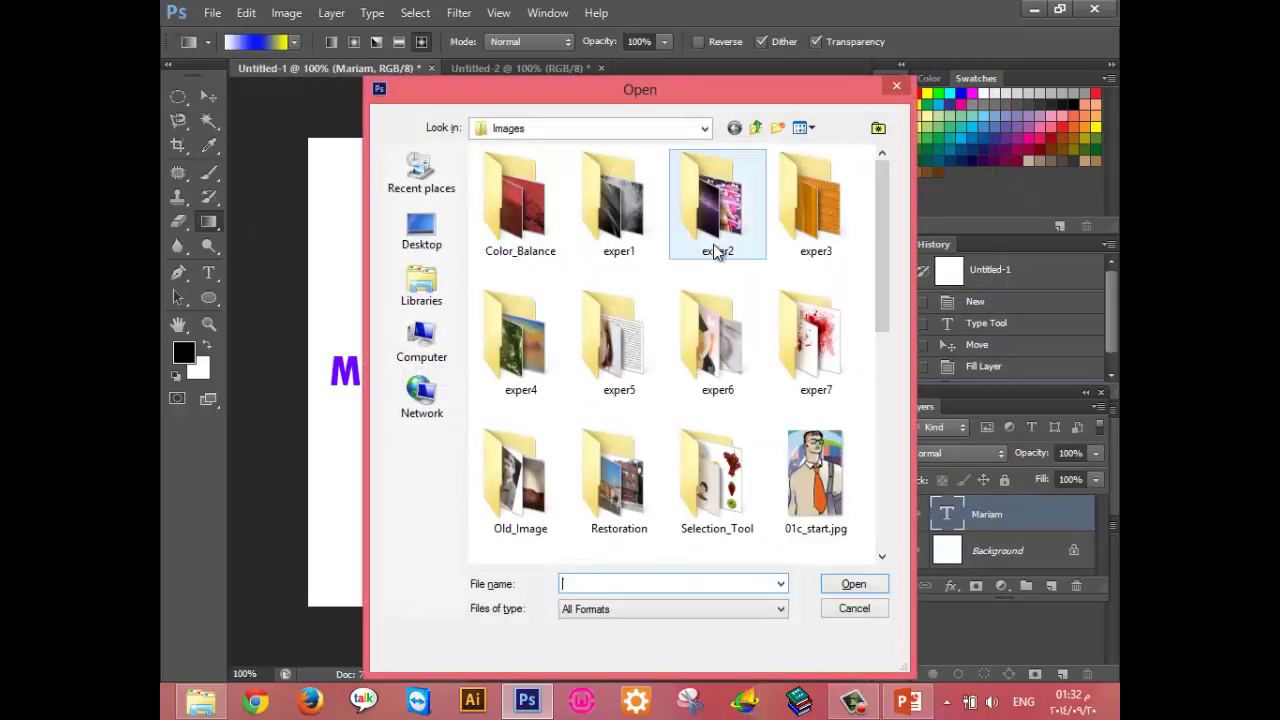
pyautogui.click(545, 355)
pyautogui.doubleClick(541, 350)
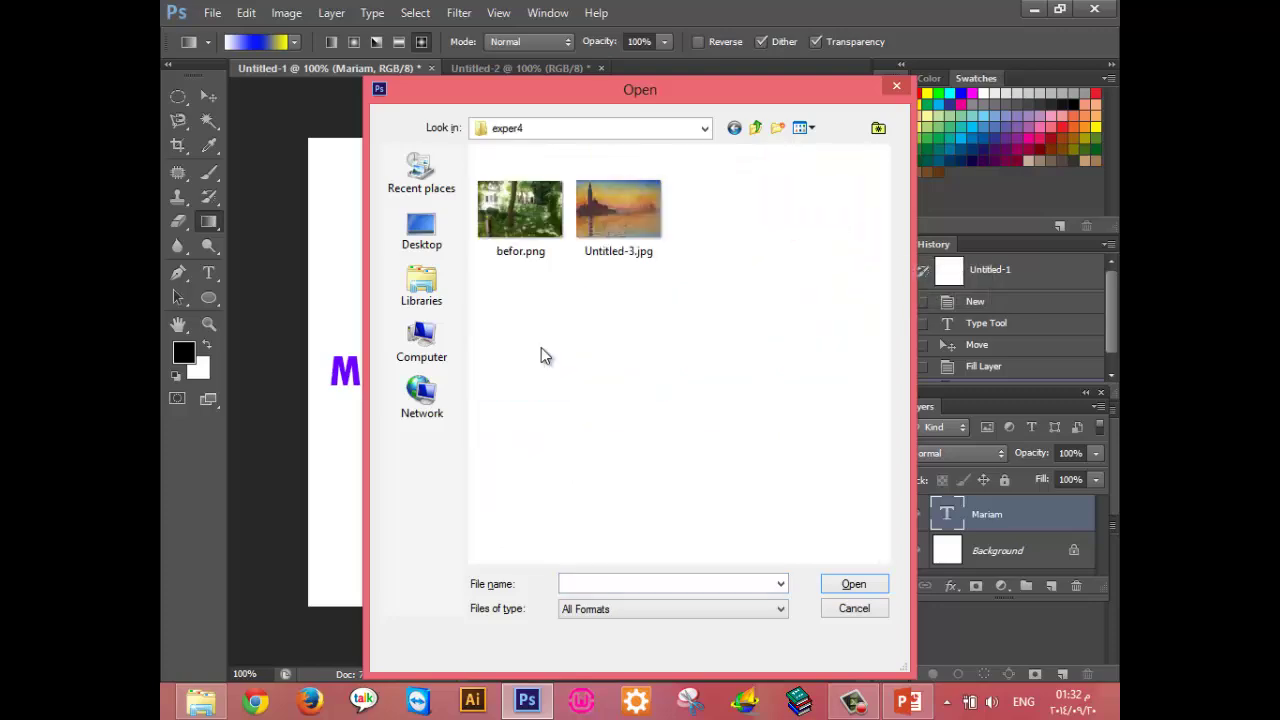
pyautogui.doubleClick(504, 223)
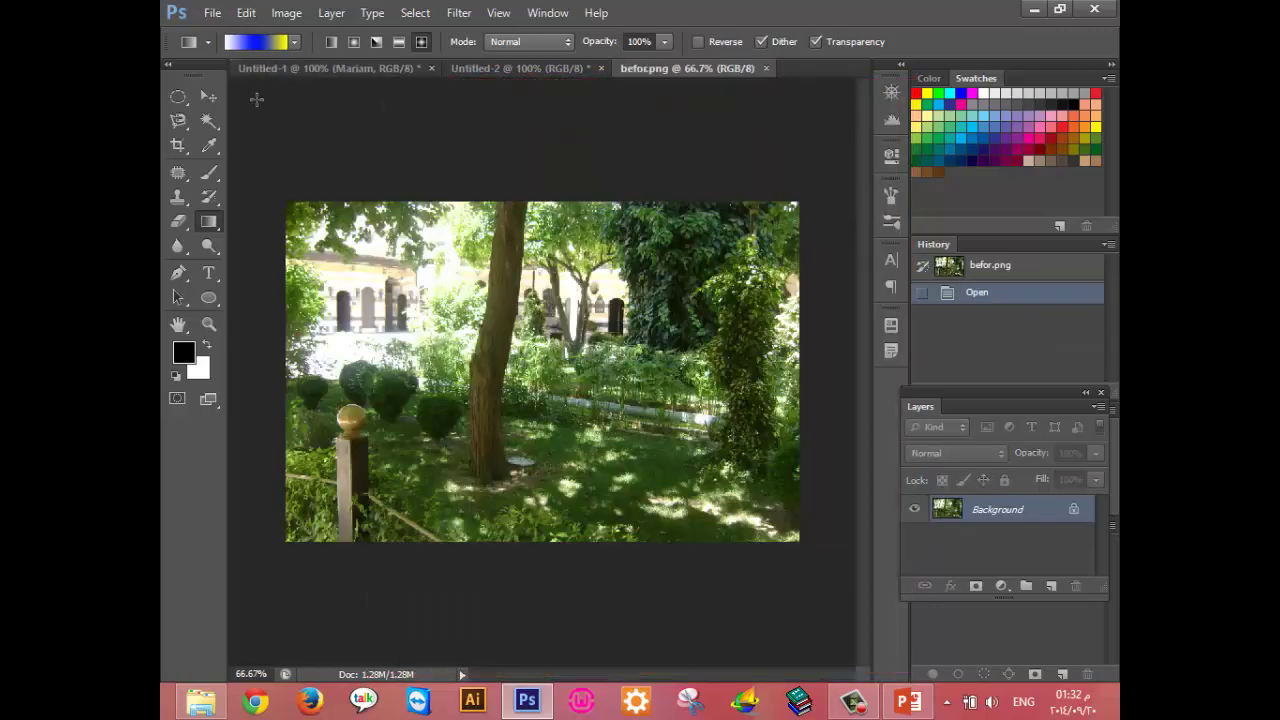
# Drag a Foreground to Transparent gradient across the photo, then undo it.
pyautogui.click(262, 43)
pyautogui.click(668, 152)
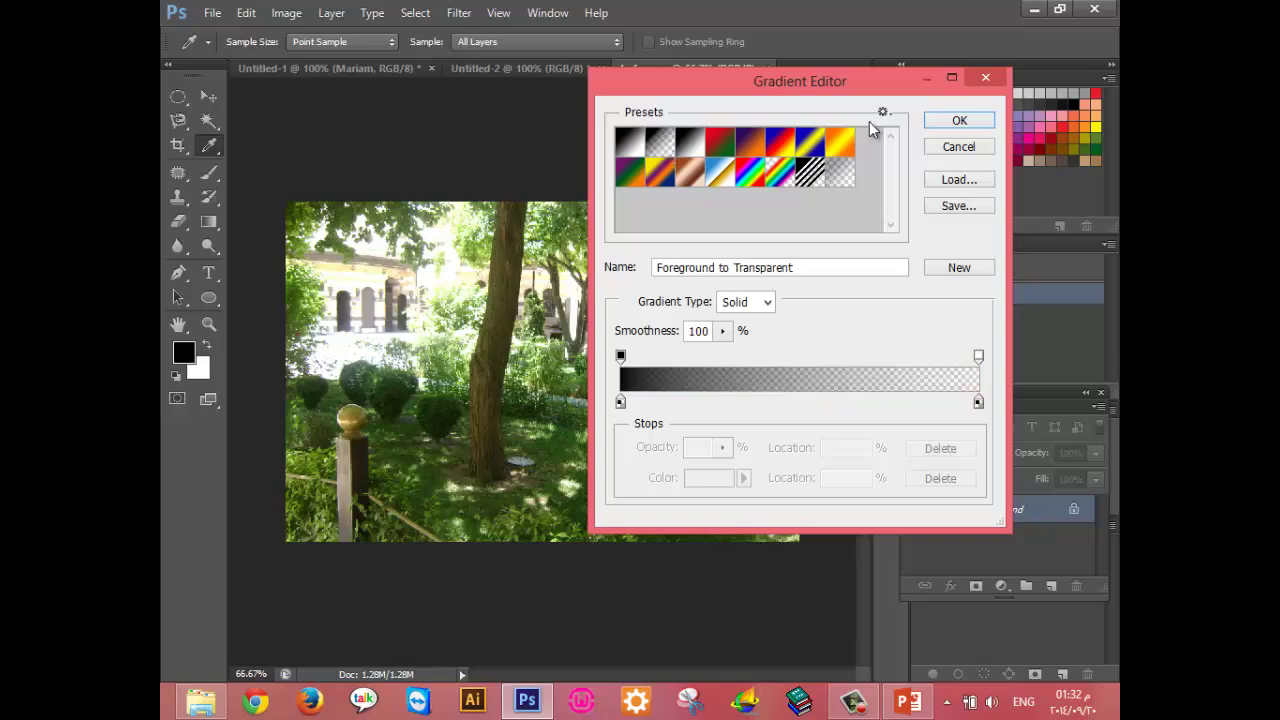
pyautogui.click(959, 121)
pyautogui.moveTo(595, 325); pyautogui.dragTo(856, 405)
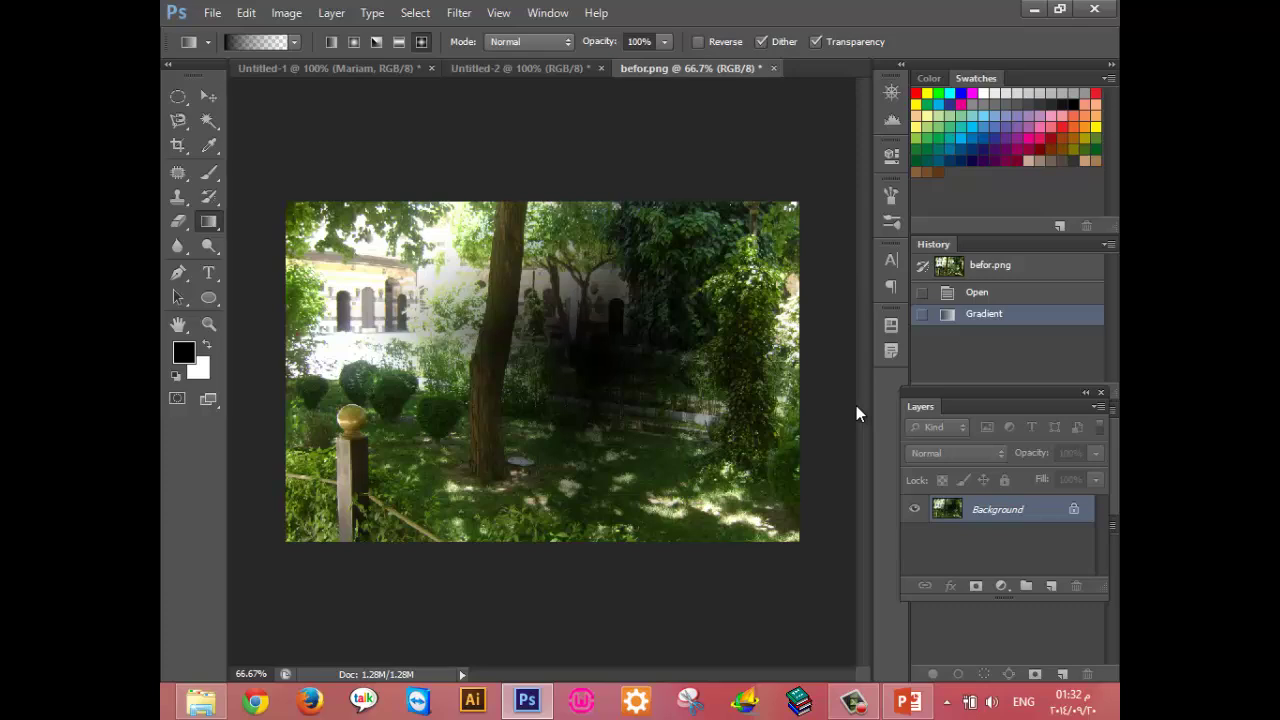
pyautogui.hotkey('ctrl', 'z')
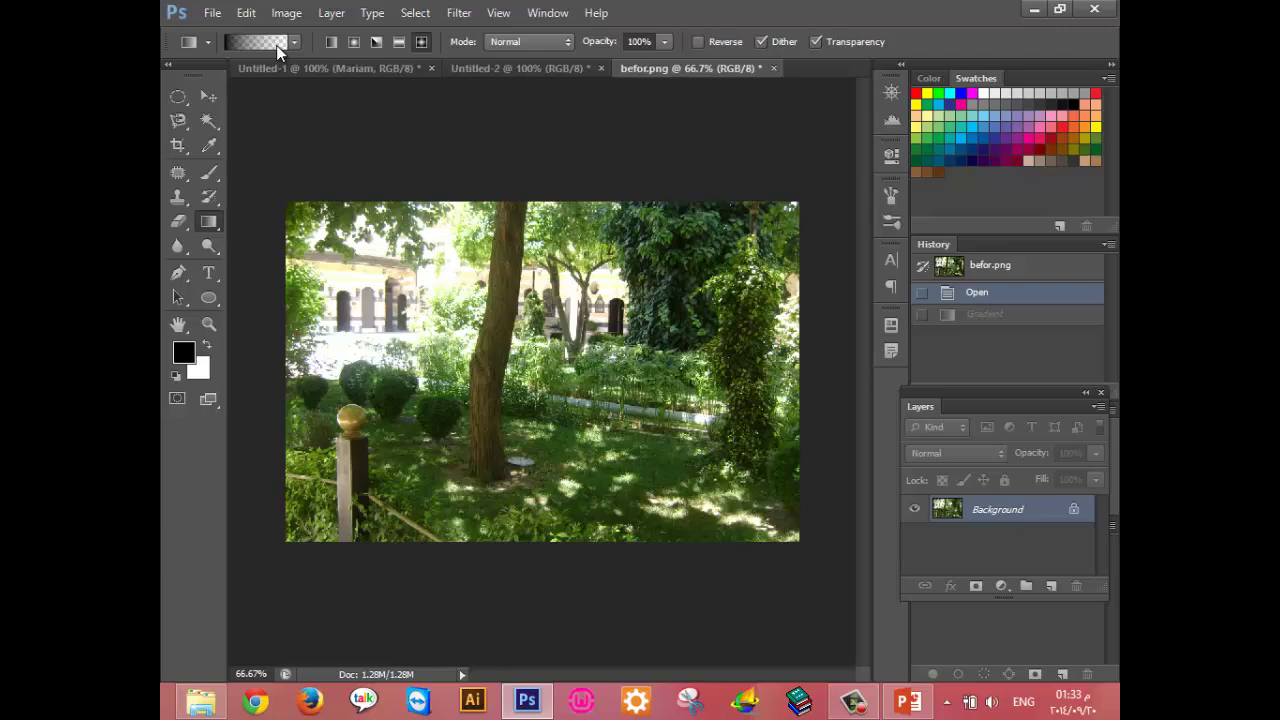
# Apply a Blue, Red, Yellow gradient to the photo, undo it, and return to Untitled-1.
pyautogui.click(276, 45)
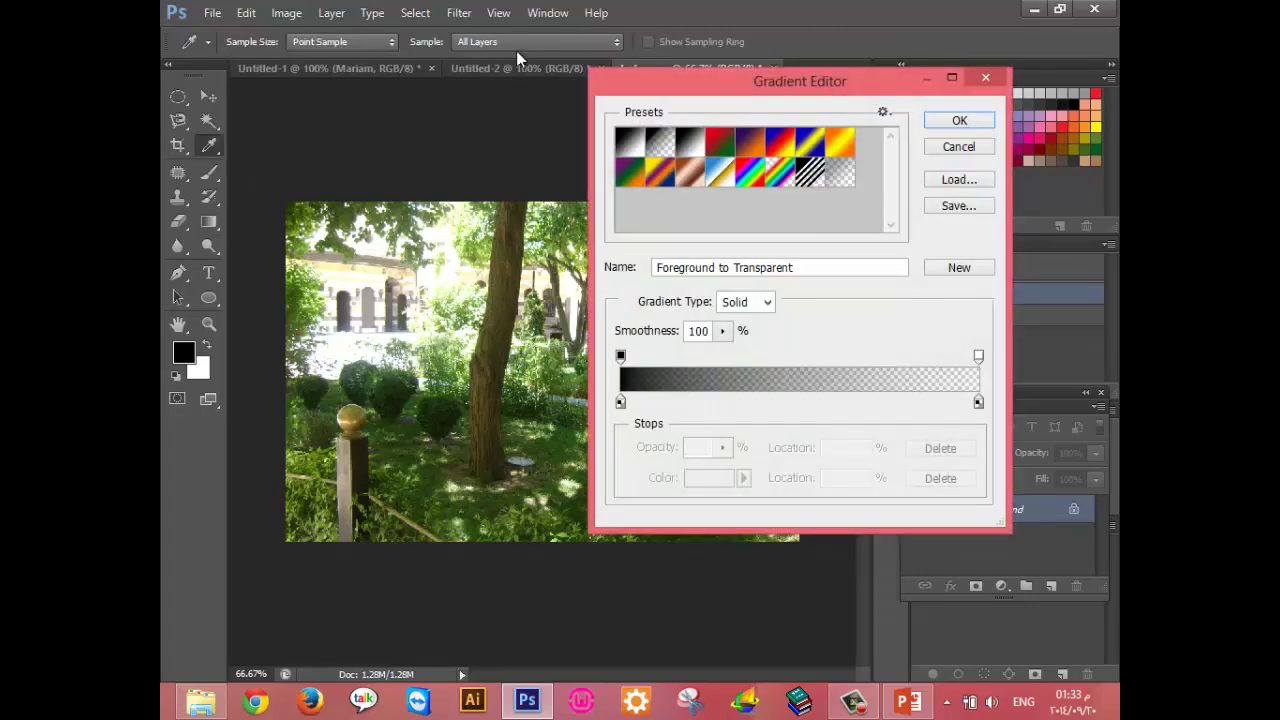
pyautogui.click(778, 143)
pyautogui.click(959, 121)
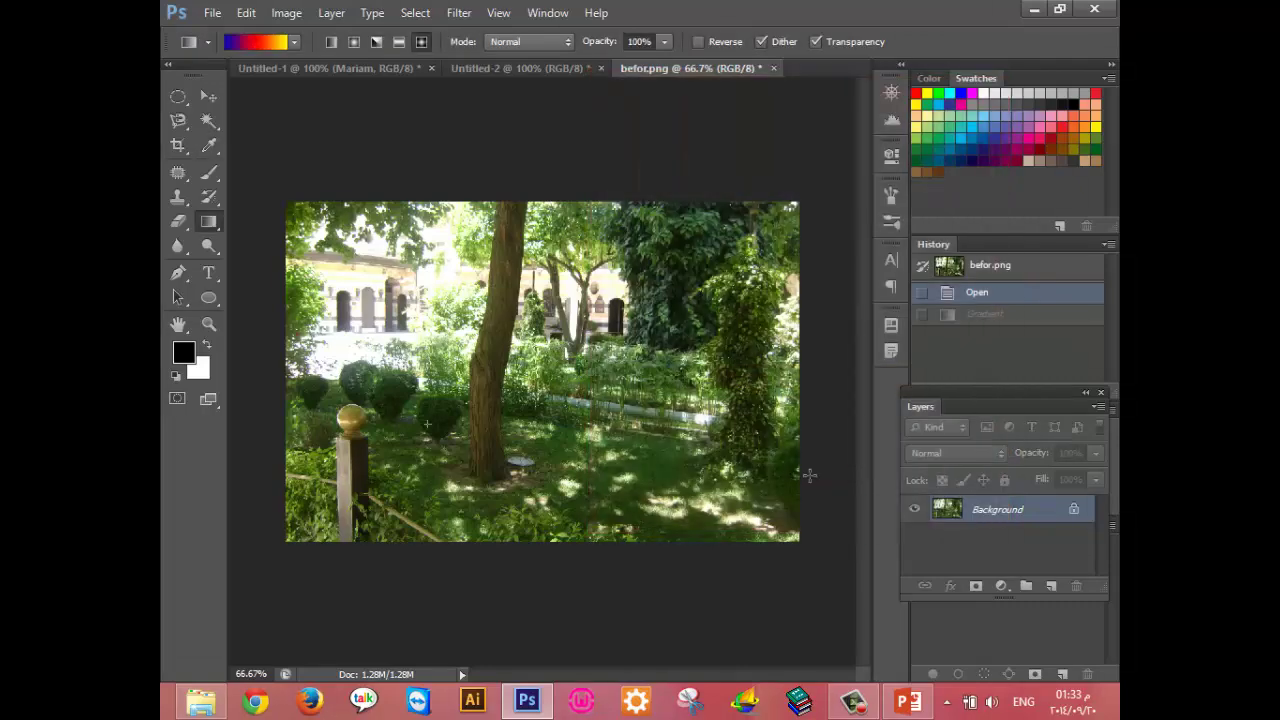
pyautogui.moveTo(427, 425); pyautogui.dragTo(808, 465)
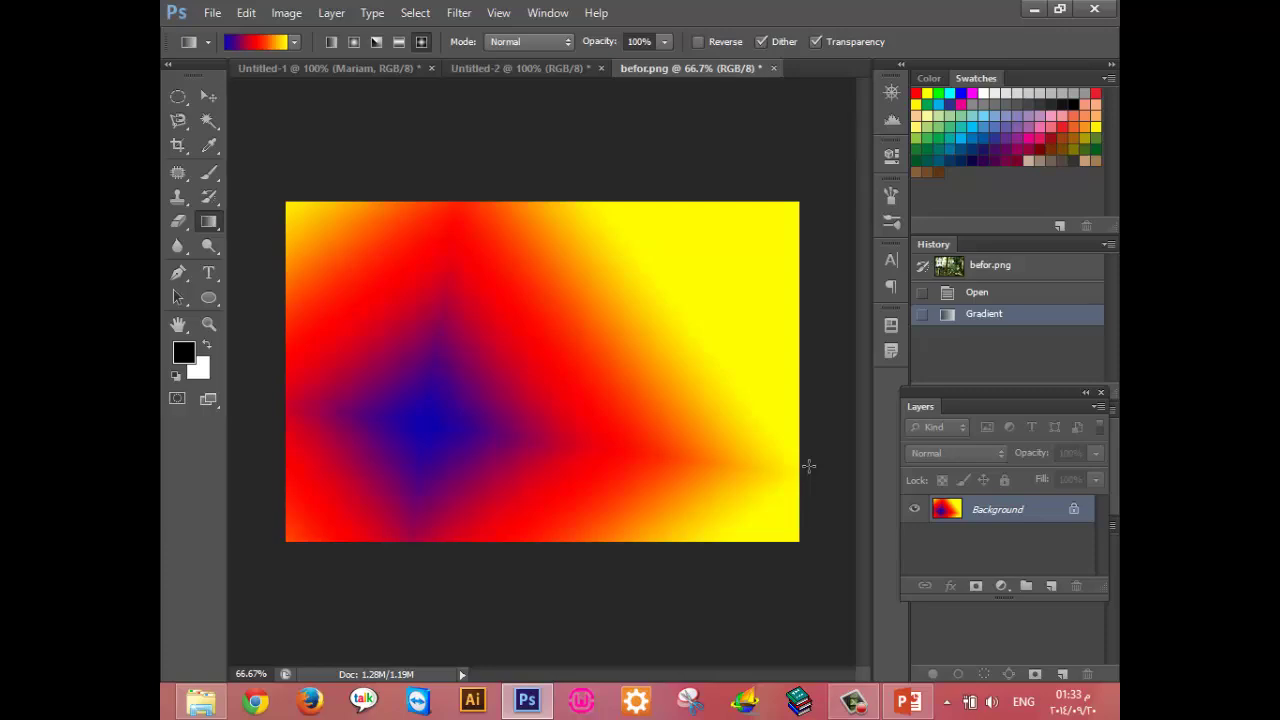
pyautogui.hotkey('ctrl', 'z')
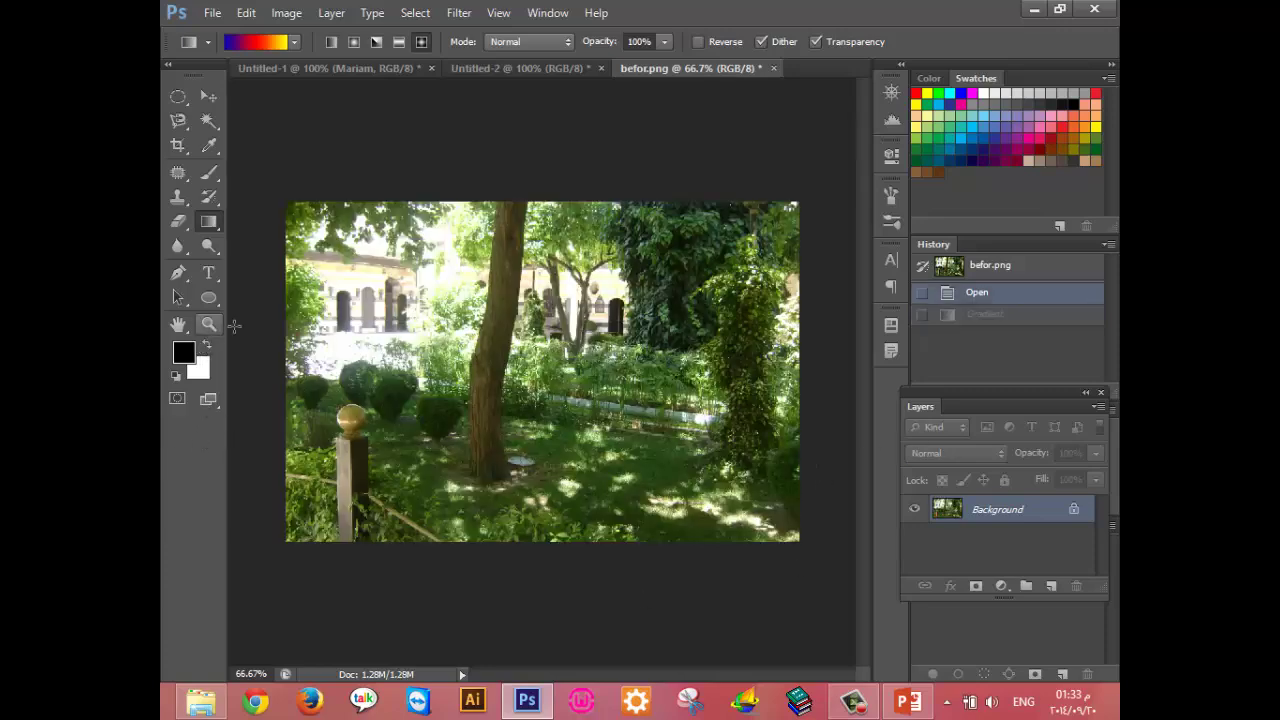
pyautogui.click(327, 66)
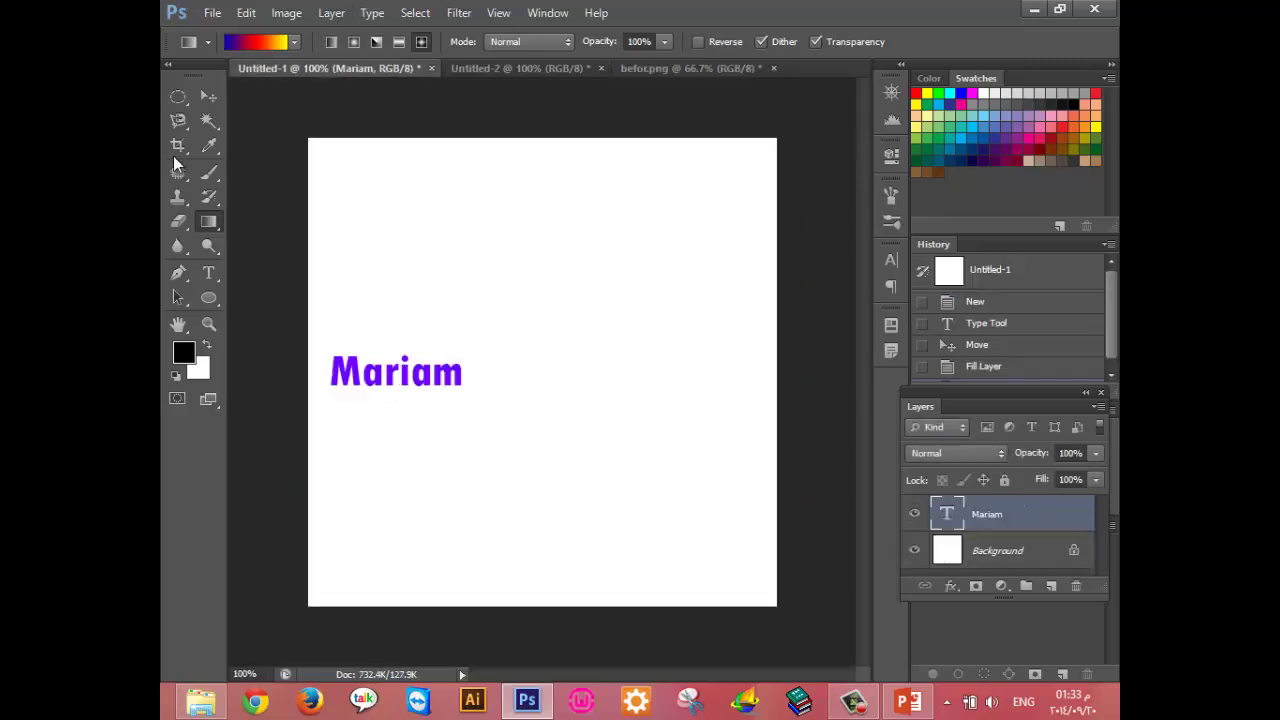
# Scale the Mariam text to about 258% and shift it up and left.
pyautogui.click(206, 97)
pyautogui.hotkey('ctrl', 't')
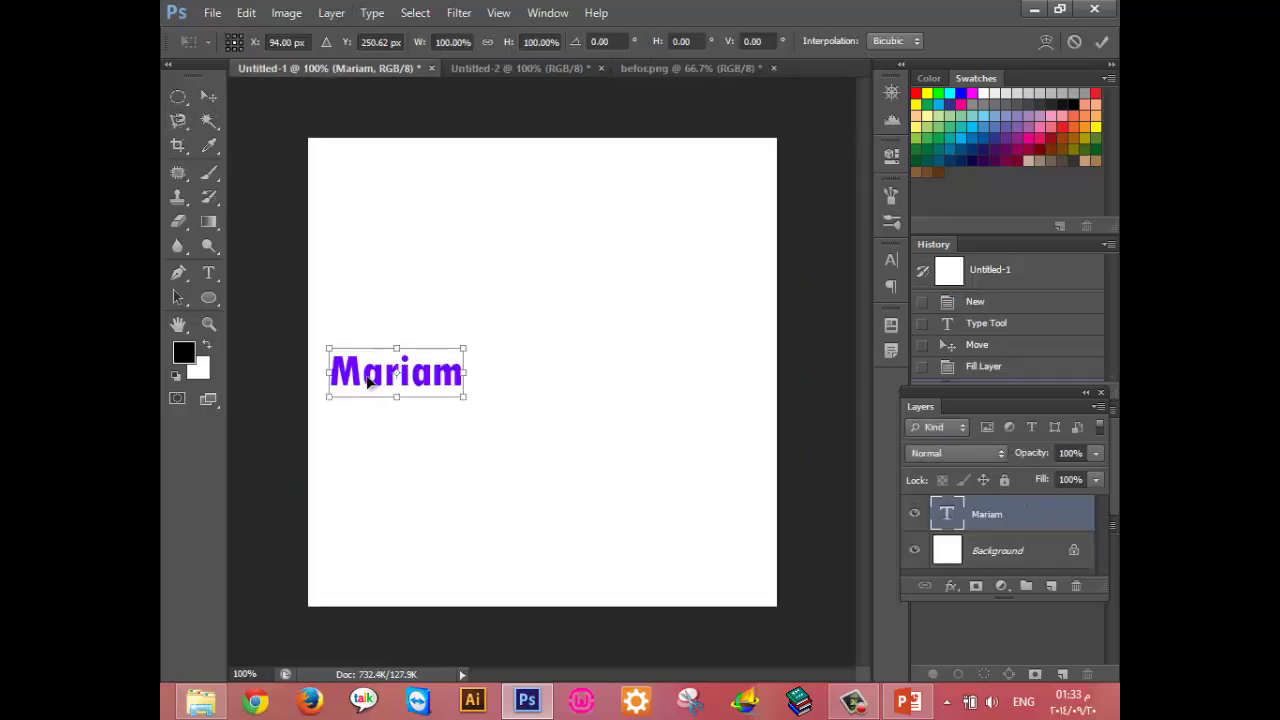
pyautogui.moveTo(465, 393); pyautogui.dragTo(676, 474)
pyautogui.moveTo(594, 457); pyautogui.dragTo(576, 434)
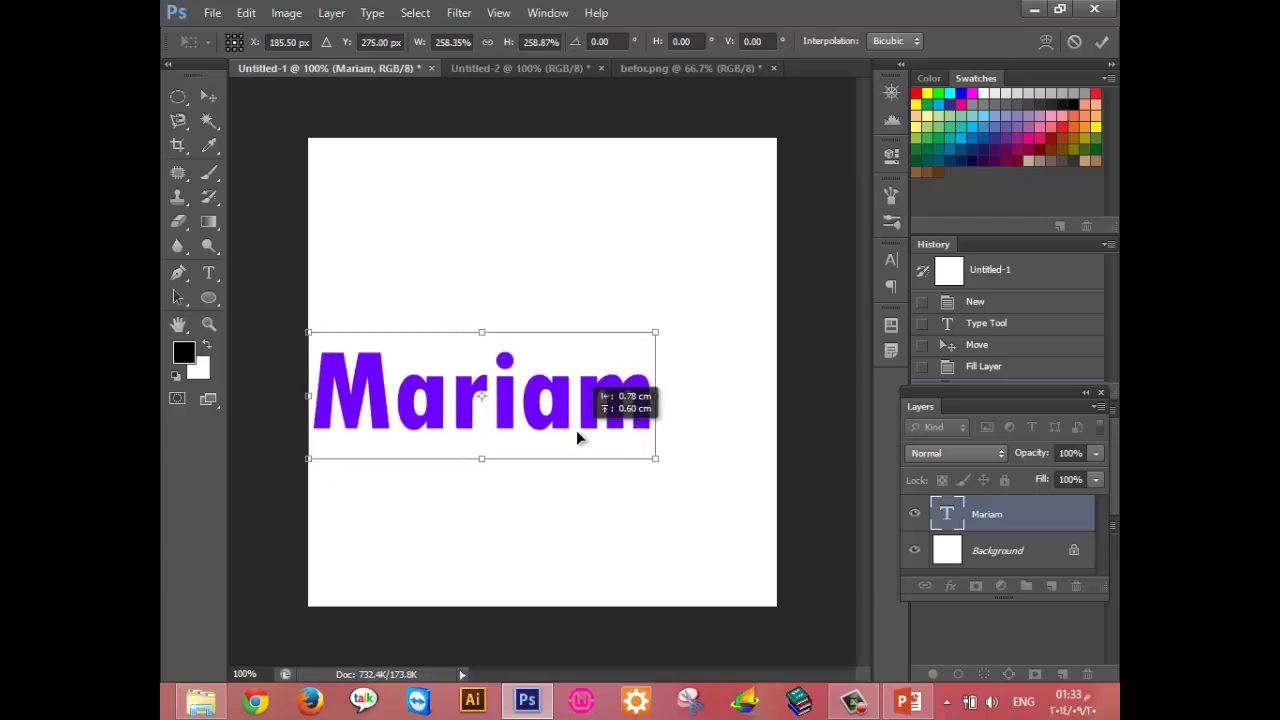
pyautogui.click(1101, 41)
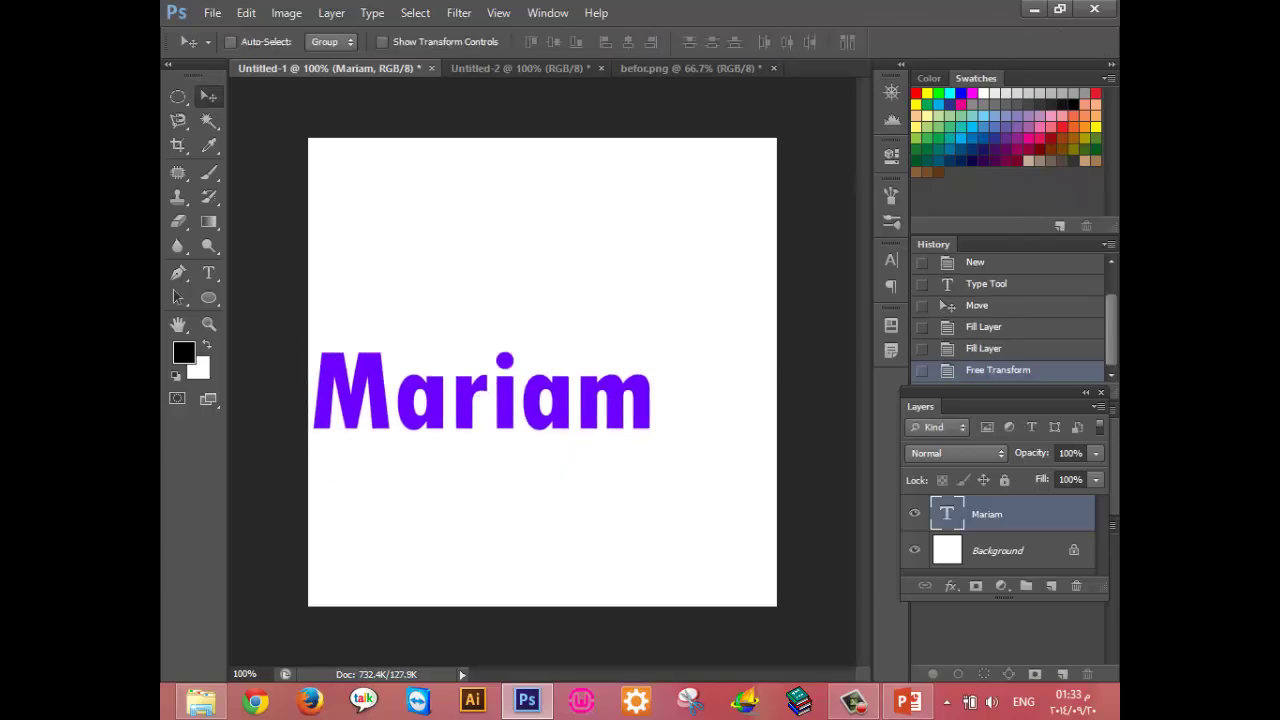
# Add a Gradient Overlay to Mariam, trying Transparent Stripes then the Spectrum preset.
pyautogui.doubleClick(1050, 512)
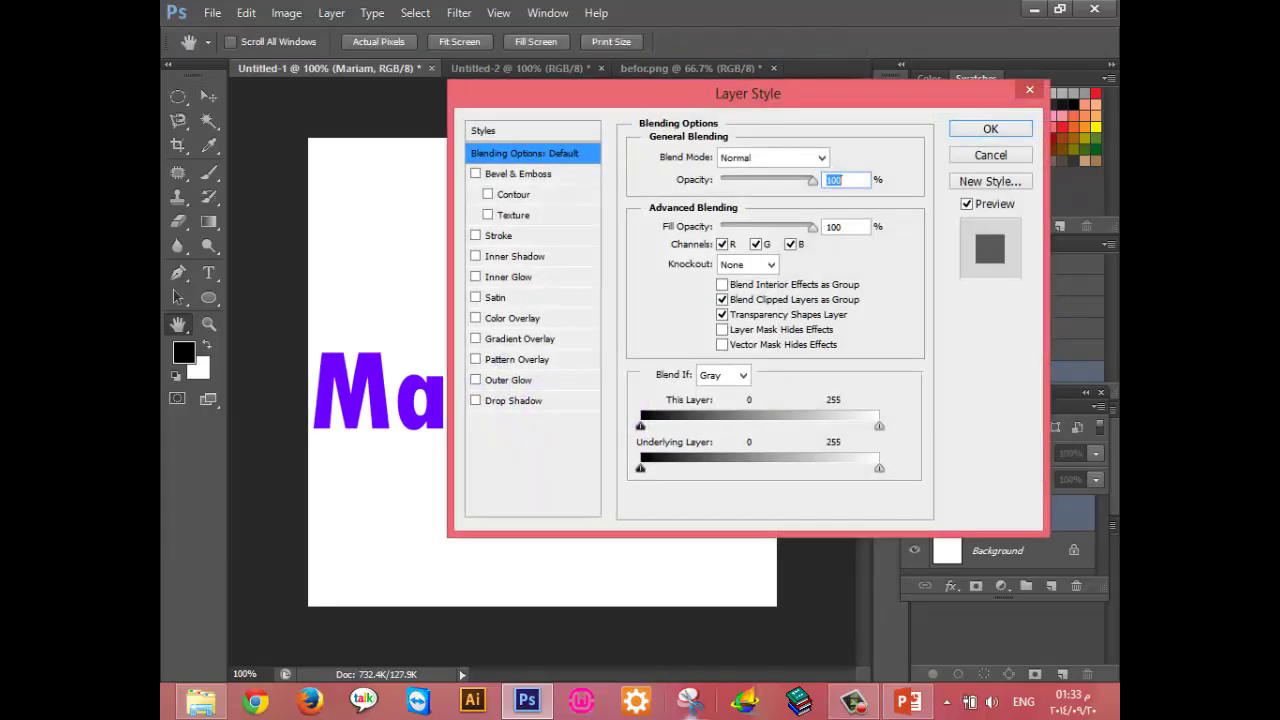
pyautogui.click(505, 340)
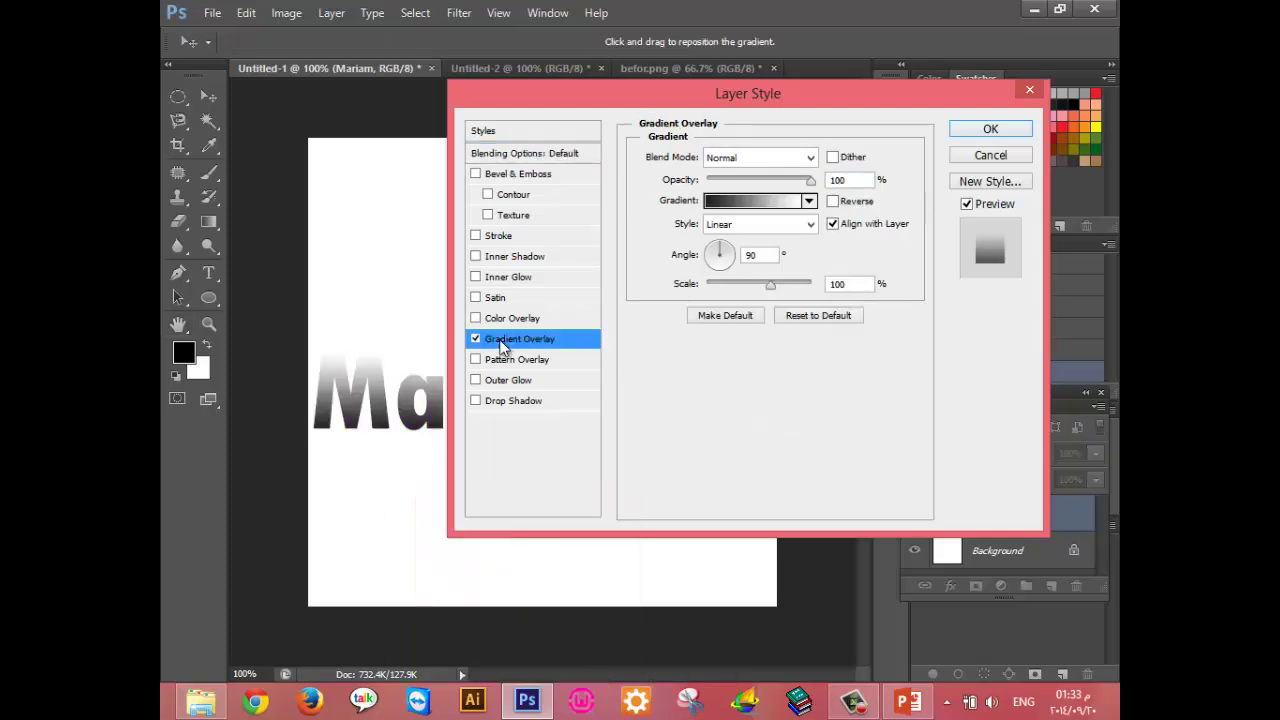
pyautogui.click(742, 205)
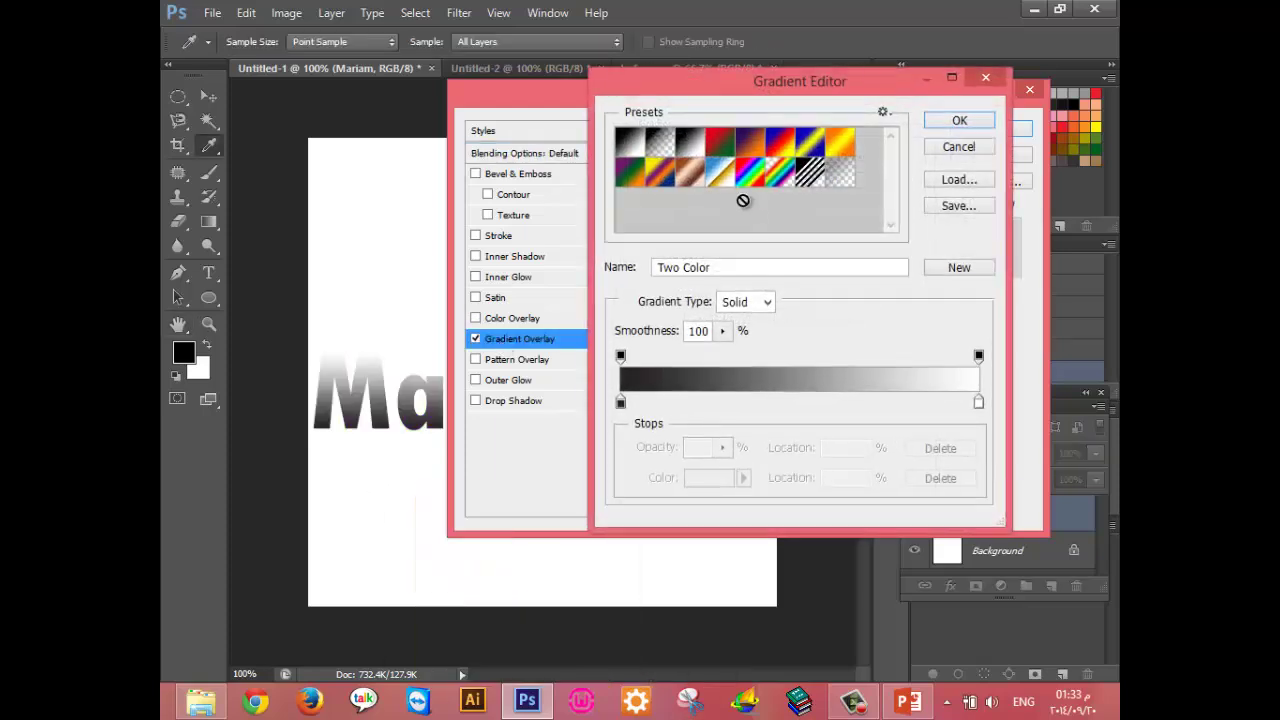
pyautogui.click(807, 173)
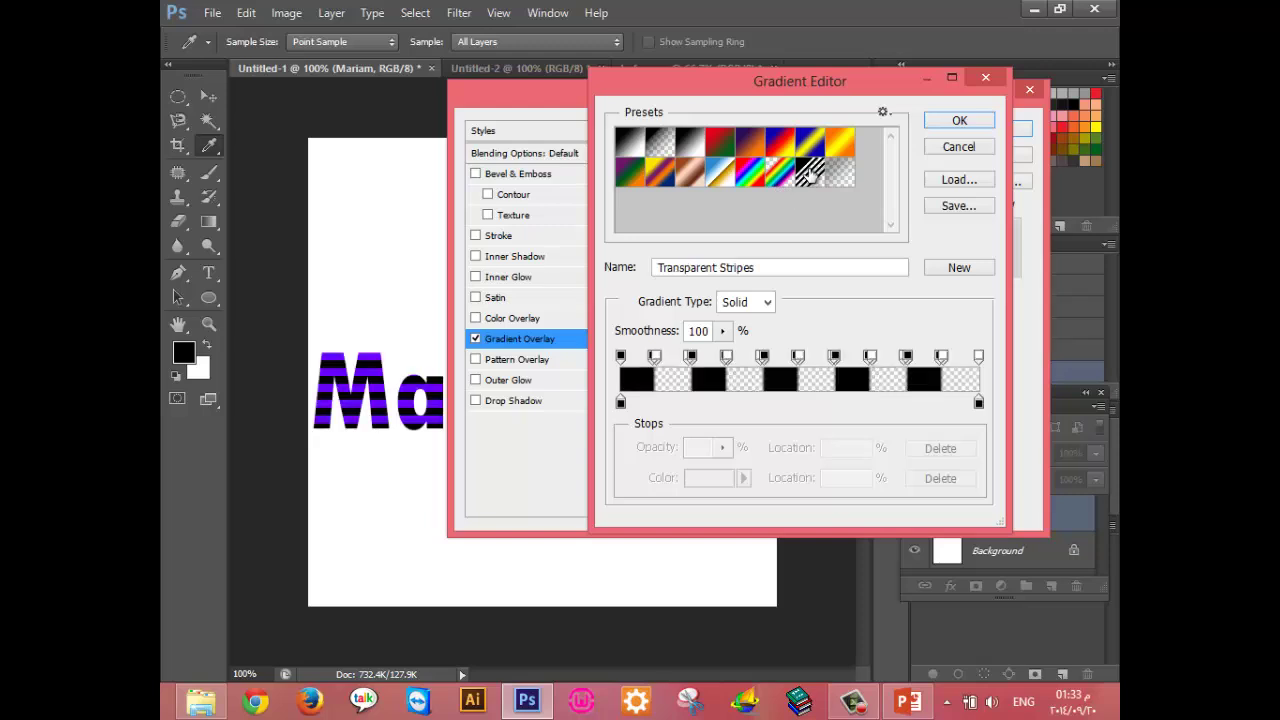
pyautogui.click(748, 178)
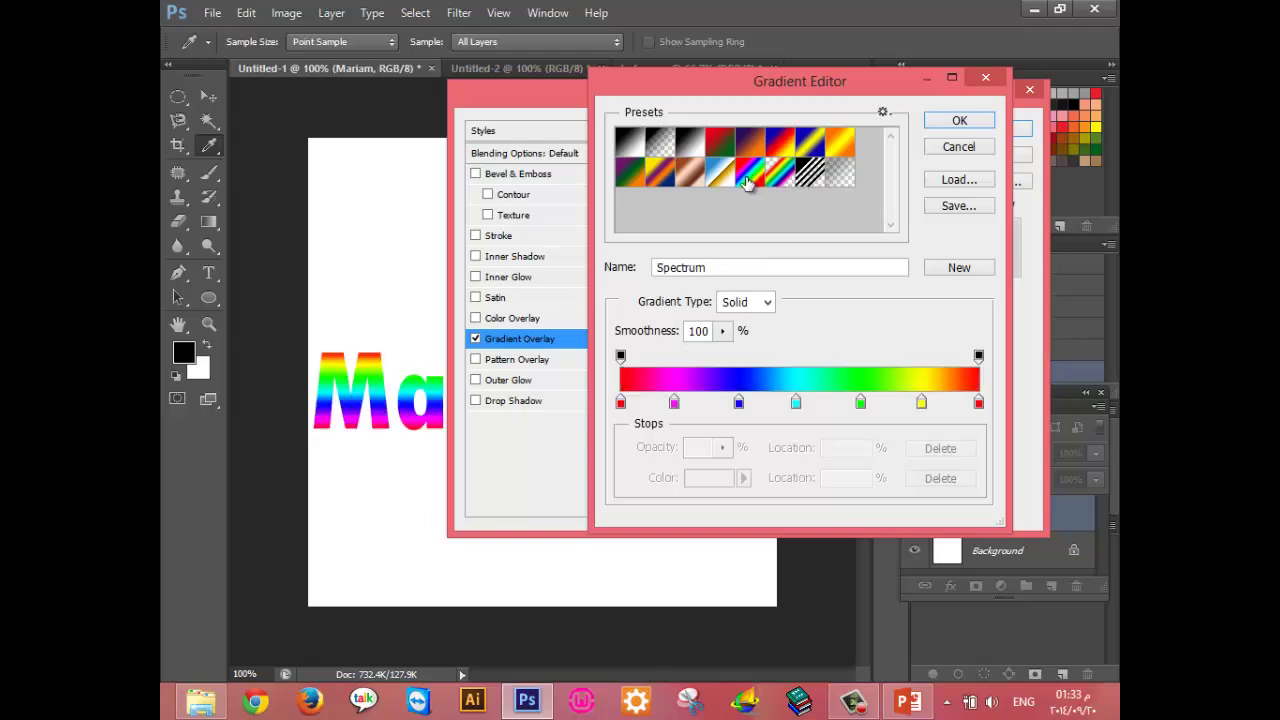
# Recolour the Spectrum gradient's first stop black, keep Linear style, and apply the overlay.
pyautogui.click(620, 403)
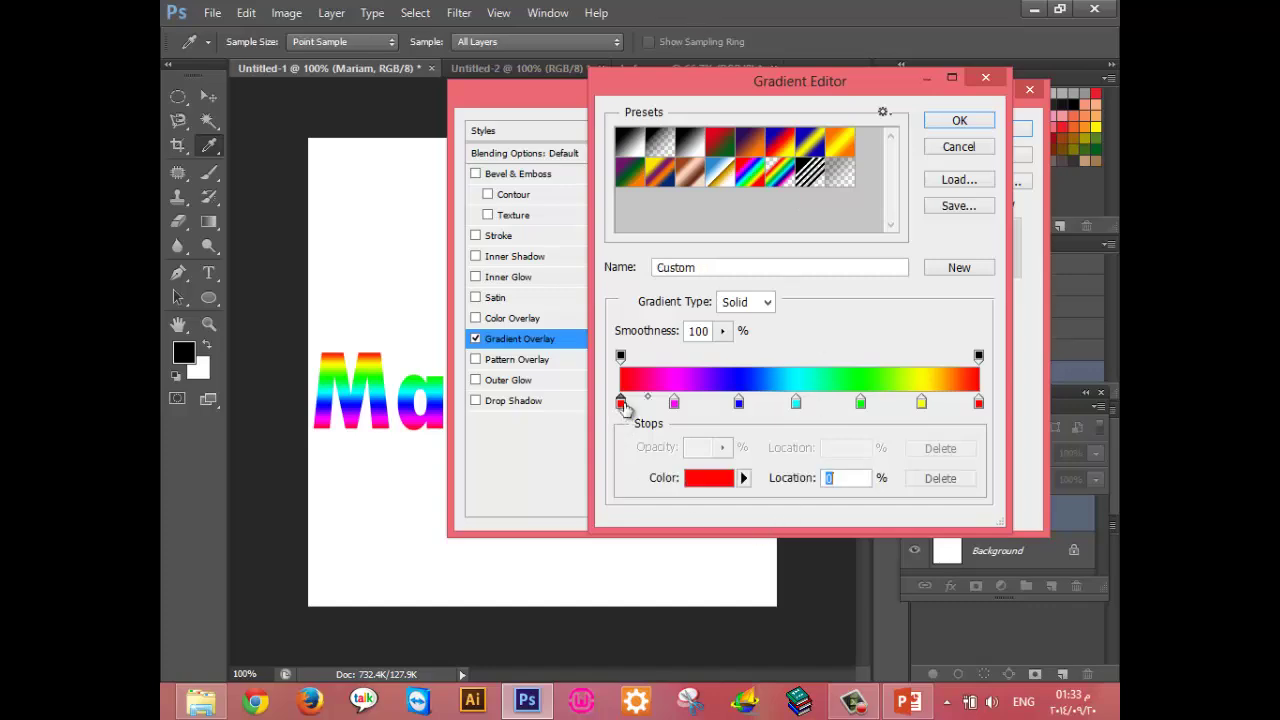
pyautogui.click(709, 477)
pyautogui.moveTo(729, 429); pyautogui.dragTo(678, 503)
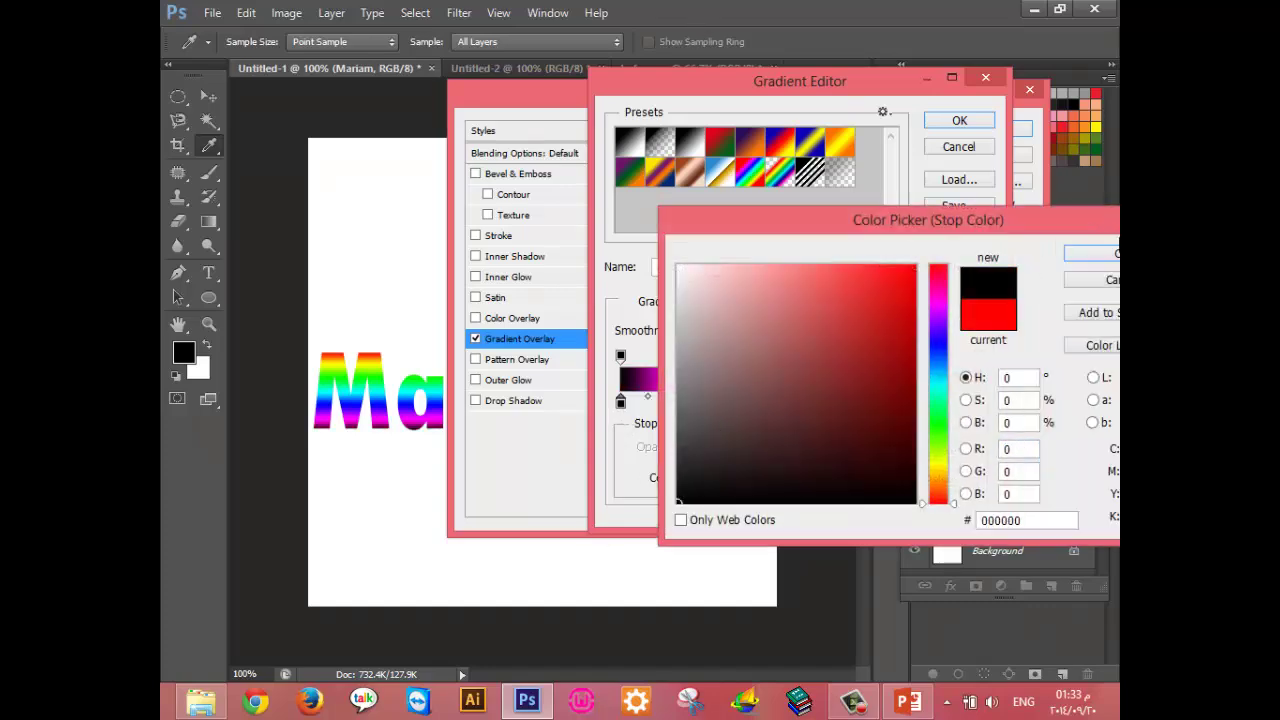
pyautogui.click(1110, 253)
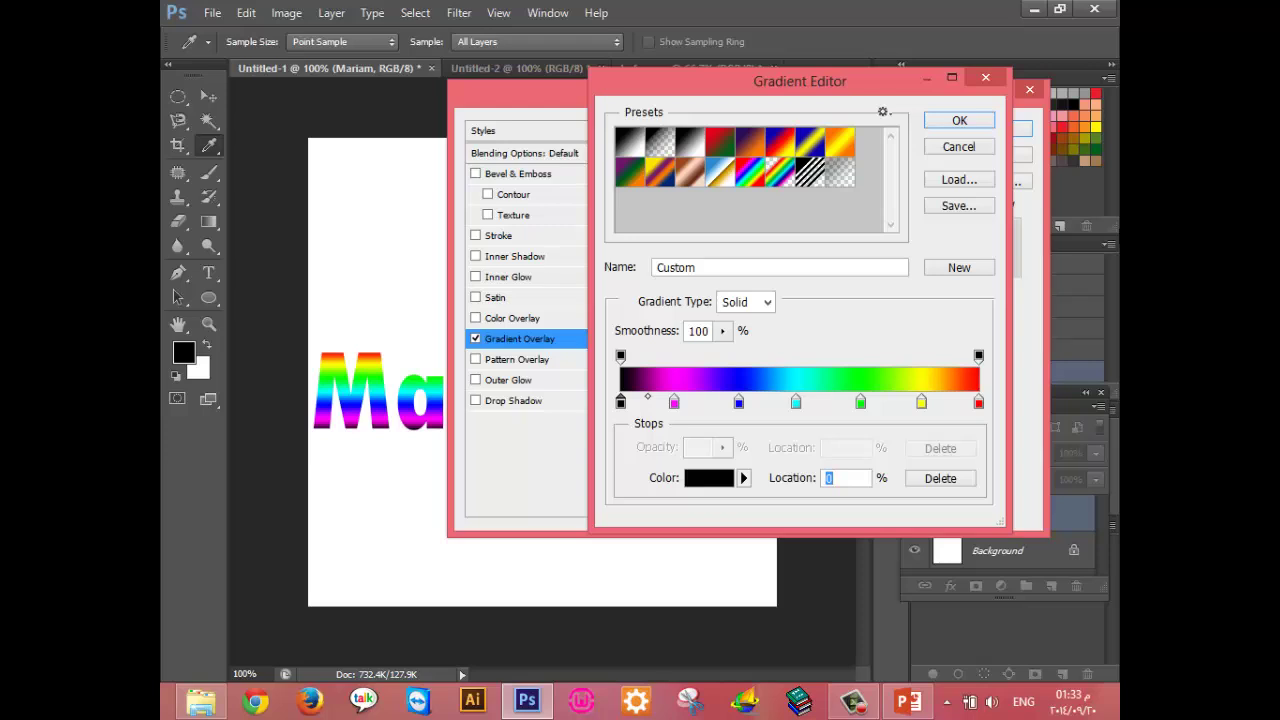
pyautogui.click(945, 122)
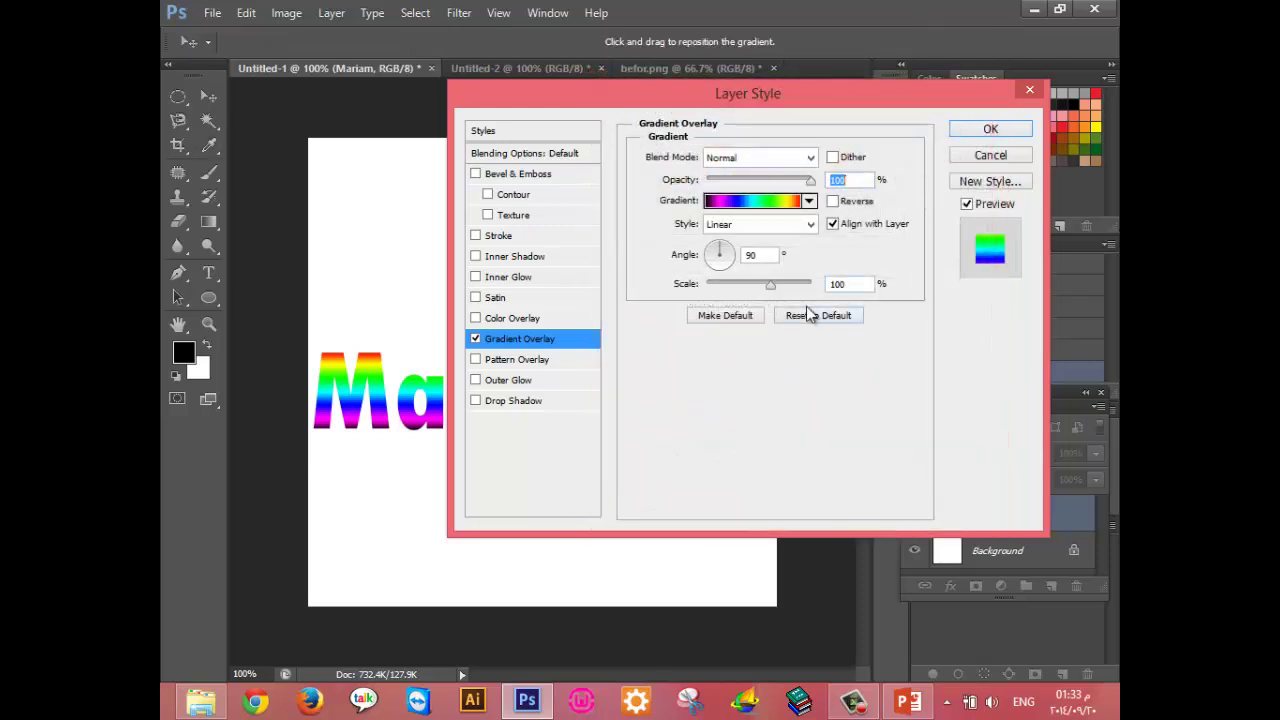
pyautogui.click(780, 224)
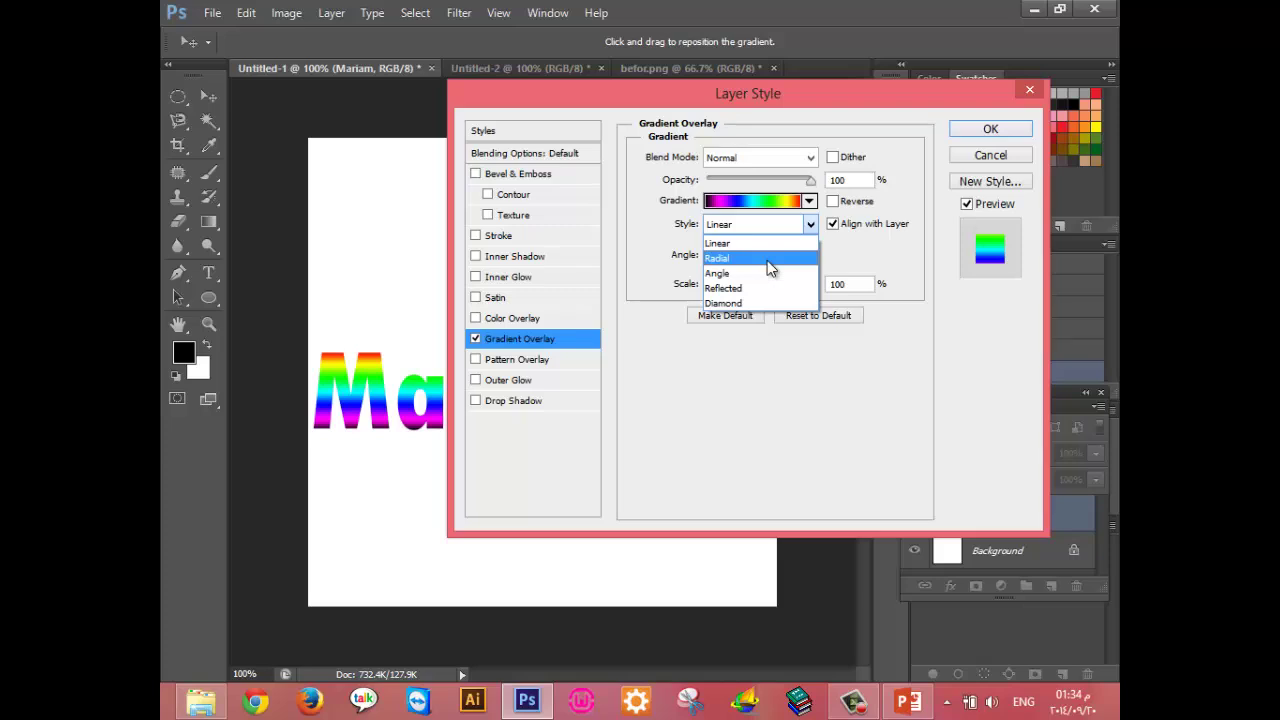
pyautogui.click(1018, 140)
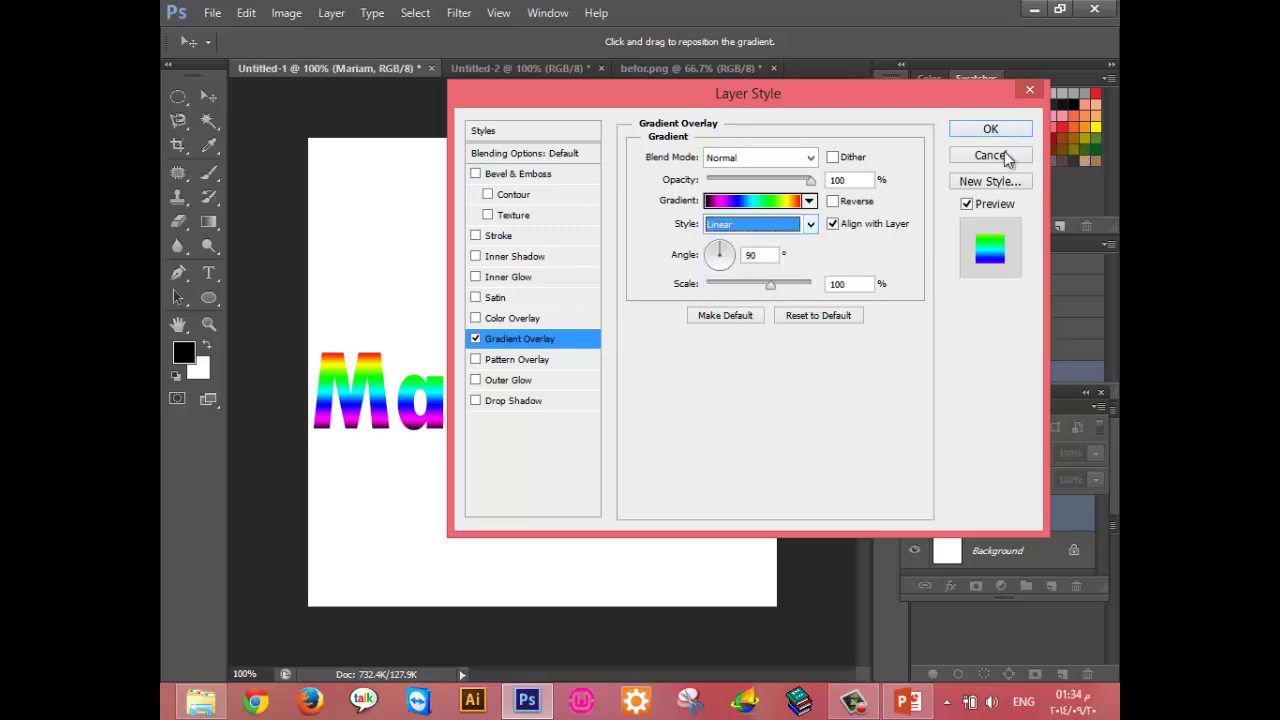
pyautogui.click(1000, 128)
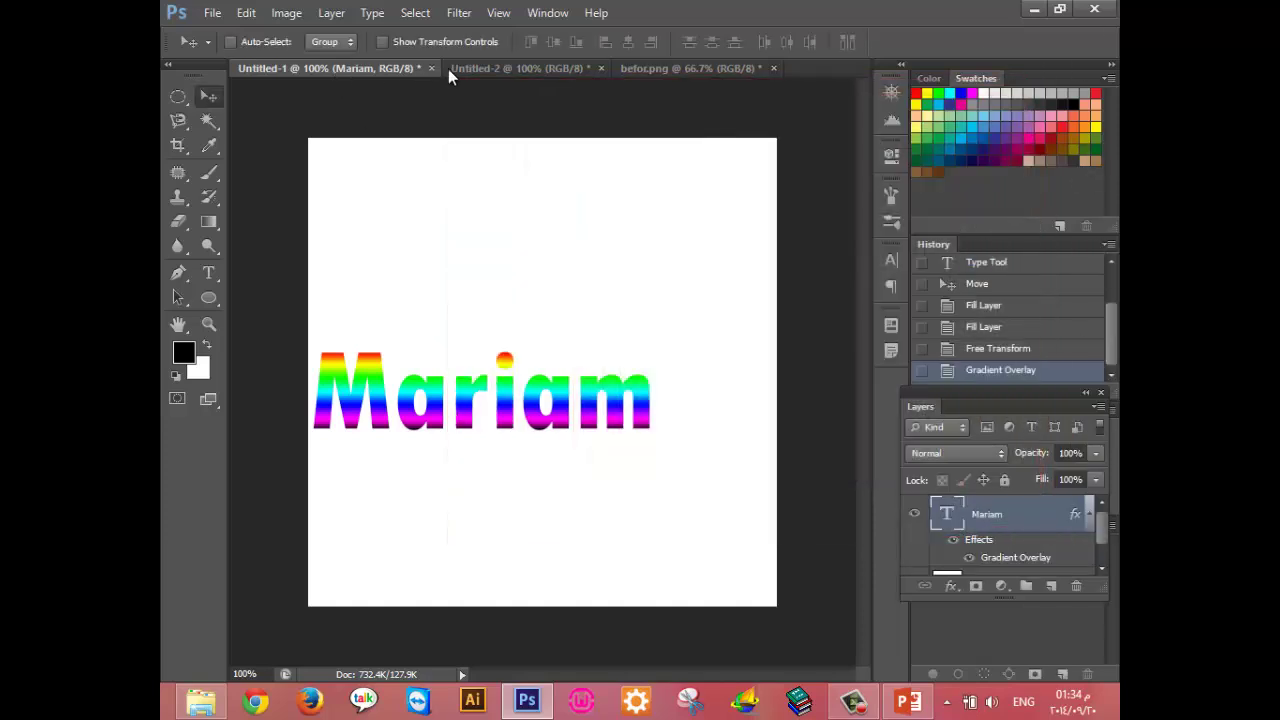
# Fill the Untitled-2 canvas with a red, blue and yellow gradient.
pyautogui.click(455, 69)
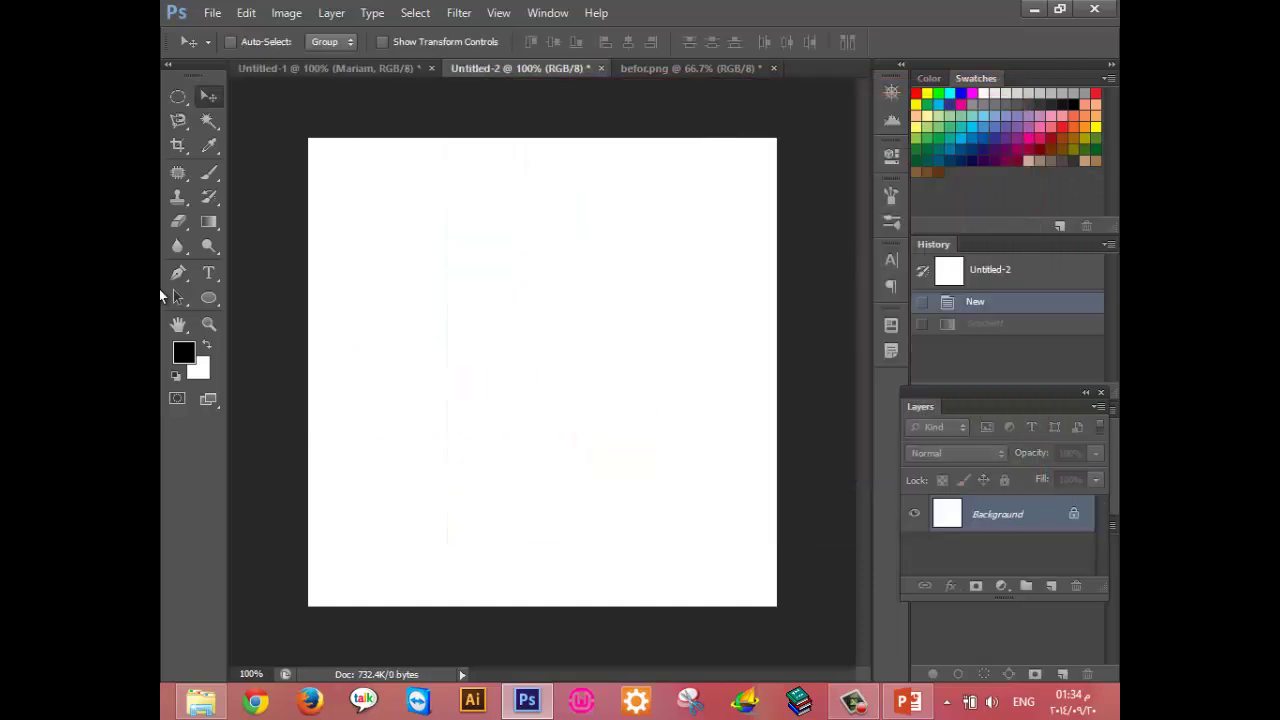
pyautogui.click(208, 222)
pyautogui.moveTo(375, 302); pyautogui.dragTo(610, 400)
pyautogui.click(332, 48)
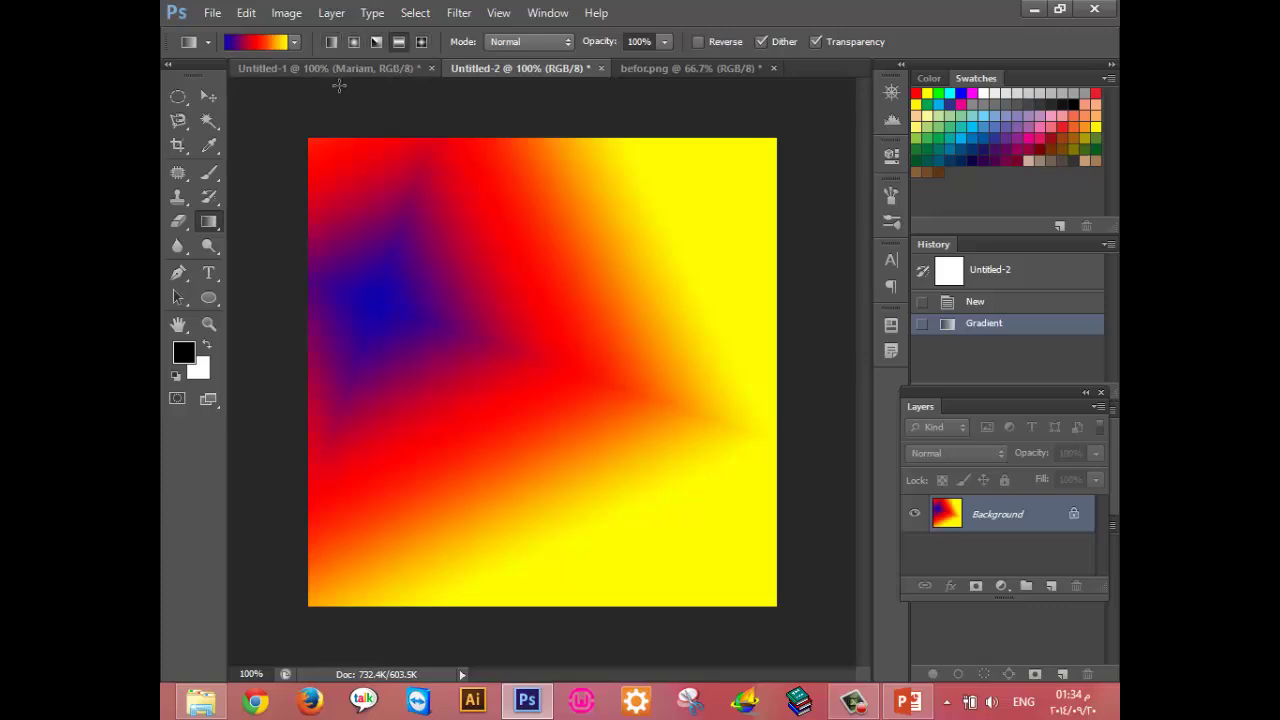
# Try Radial, Angle, Reflected and Diamond styles on Mariam's gradient overlay, then switch it off.
pyautogui.click(386, 68)
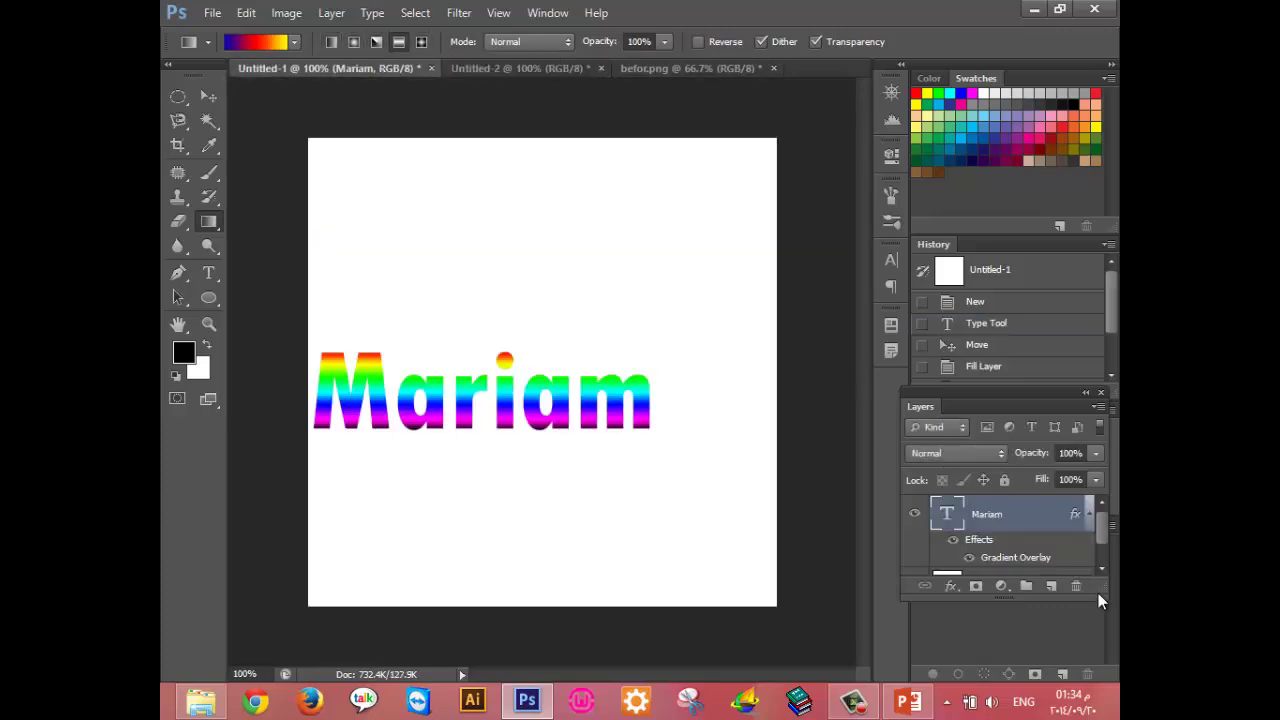
pyautogui.doubleClick(1060, 520)
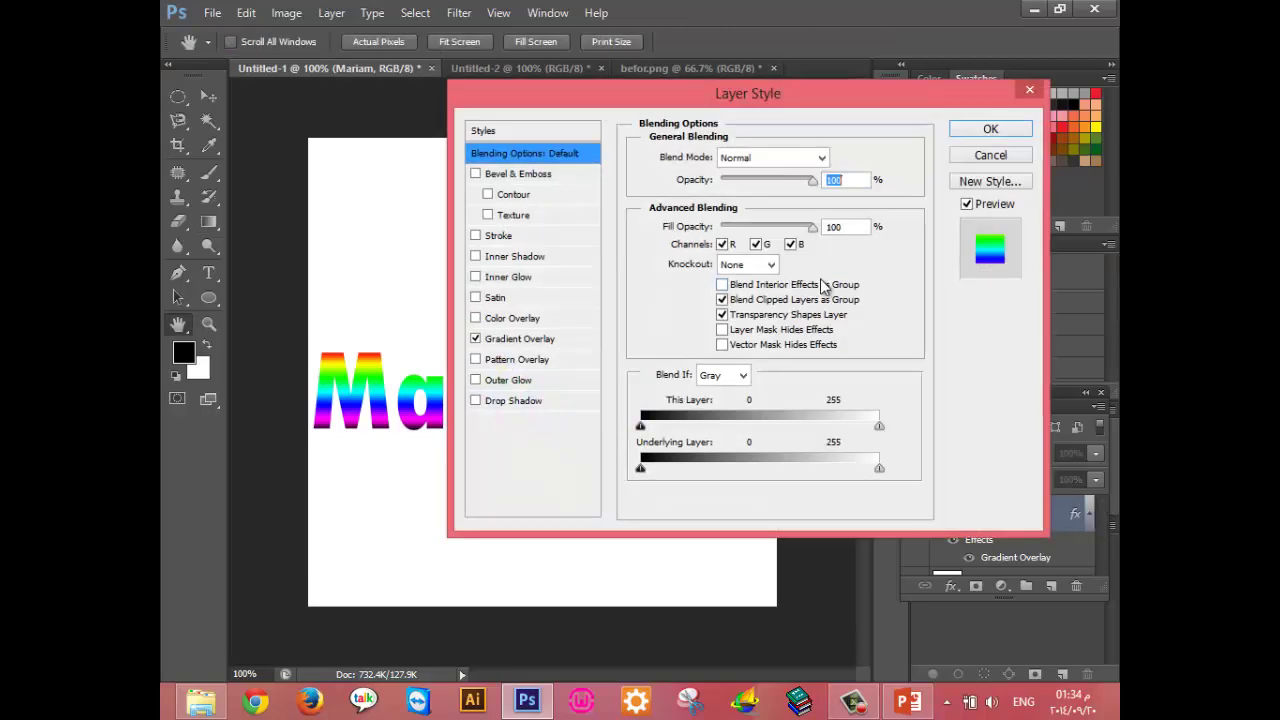
pyautogui.click(528, 338)
pyautogui.click(812, 224)
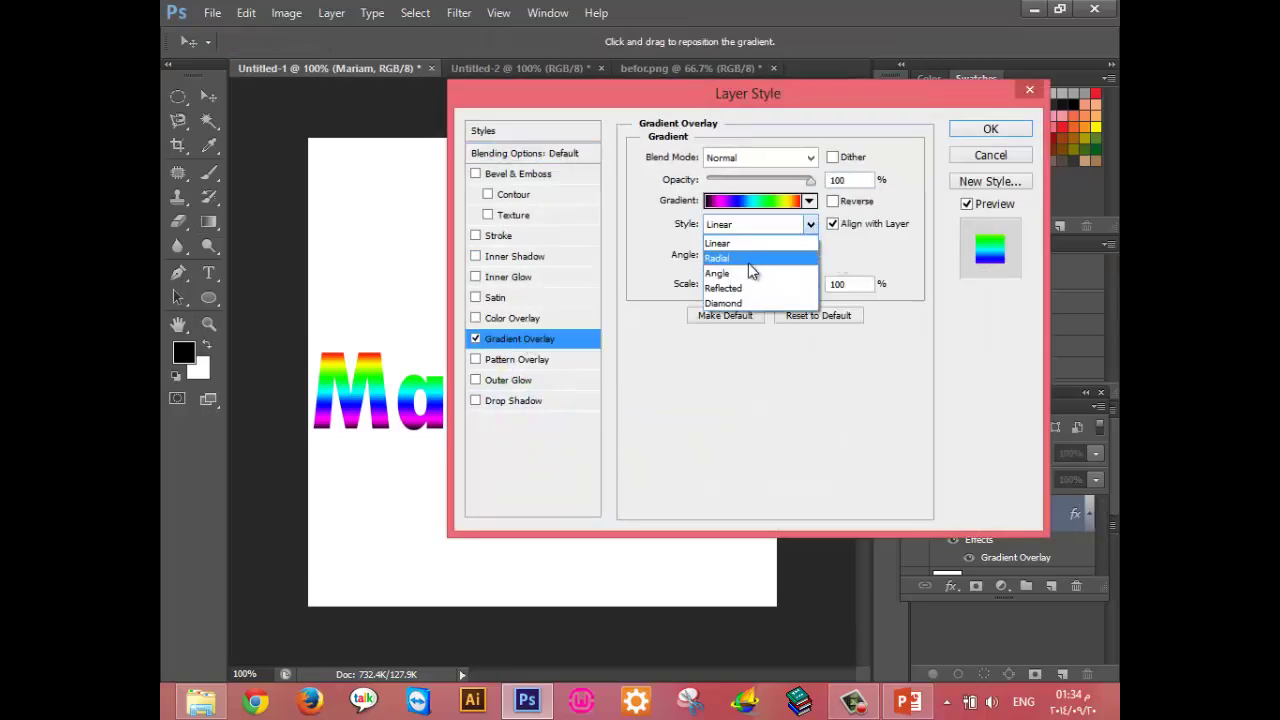
pyautogui.click(770, 258)
pyautogui.click(772, 228)
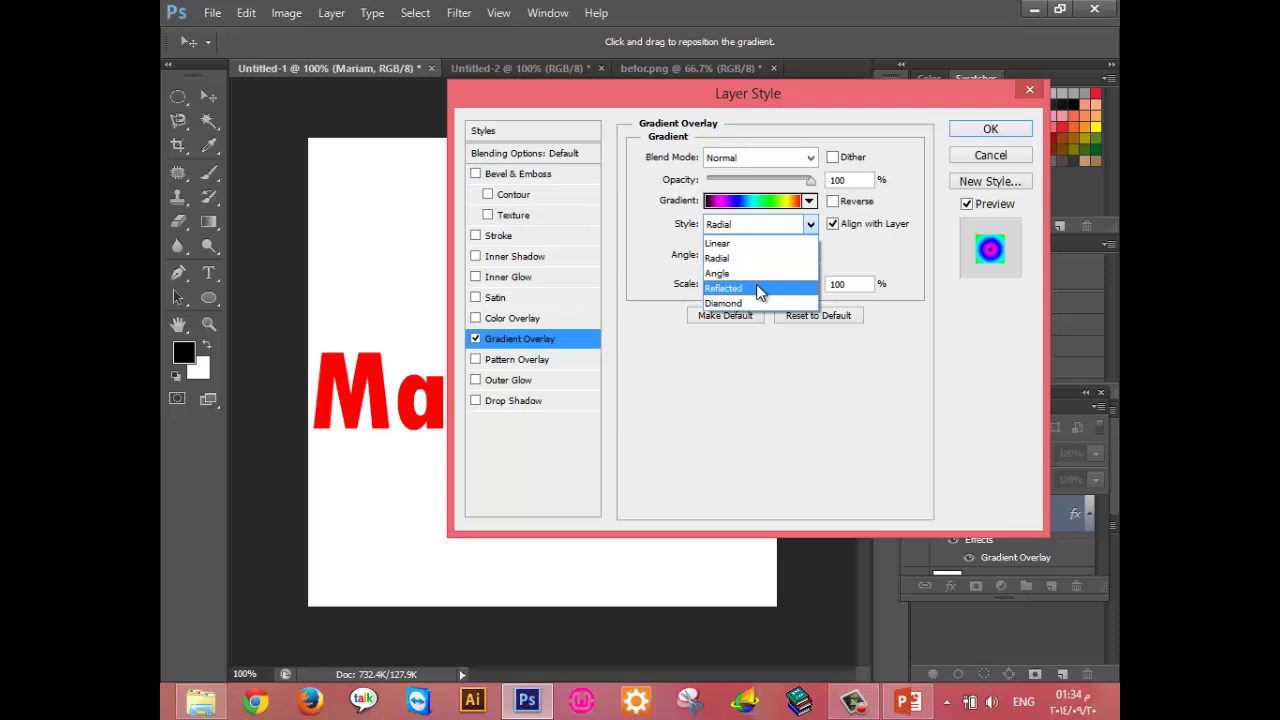
pyautogui.click(766, 273)
pyautogui.click(766, 228)
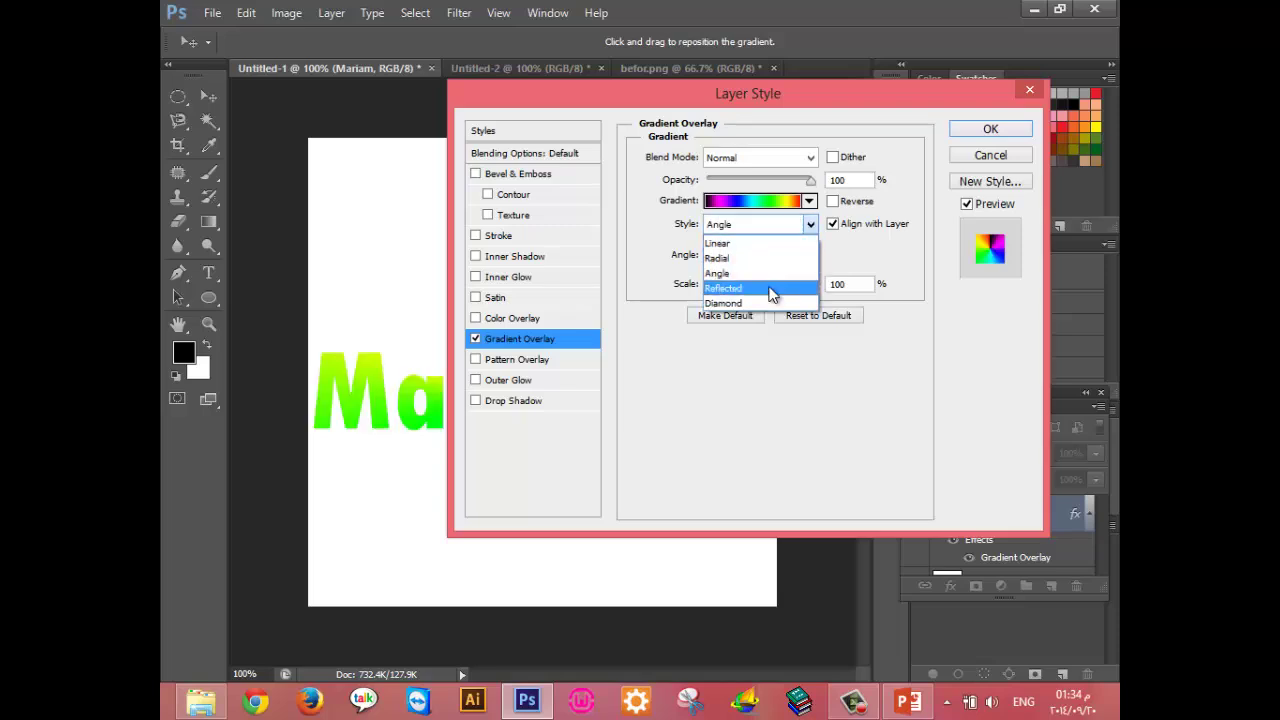
pyautogui.click(762, 288)
pyautogui.click(756, 226)
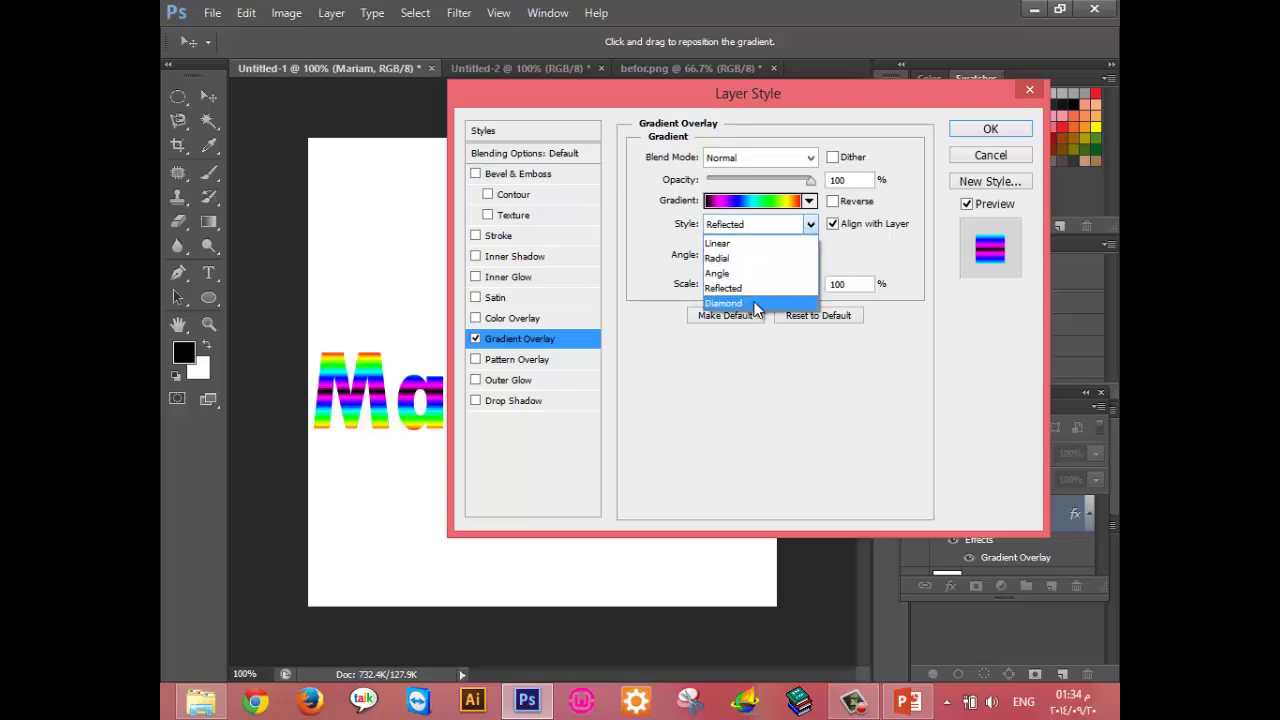
pyautogui.click(752, 303)
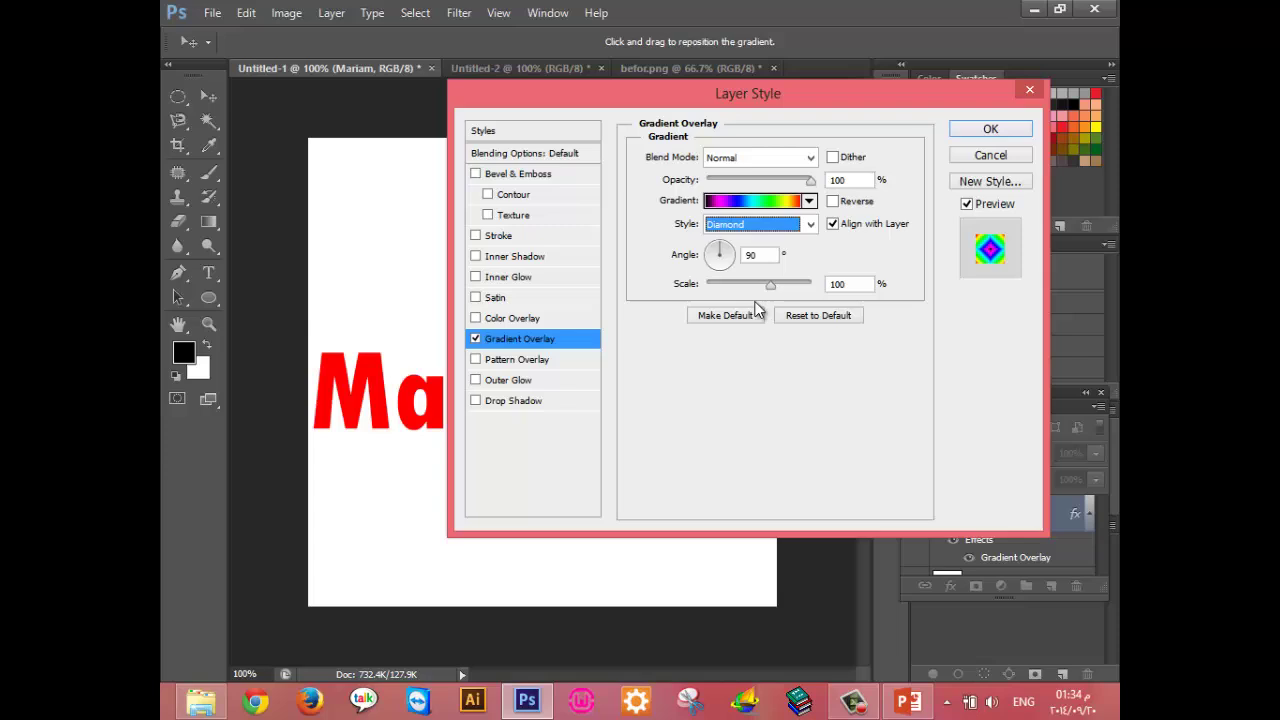
pyautogui.click(475, 340)
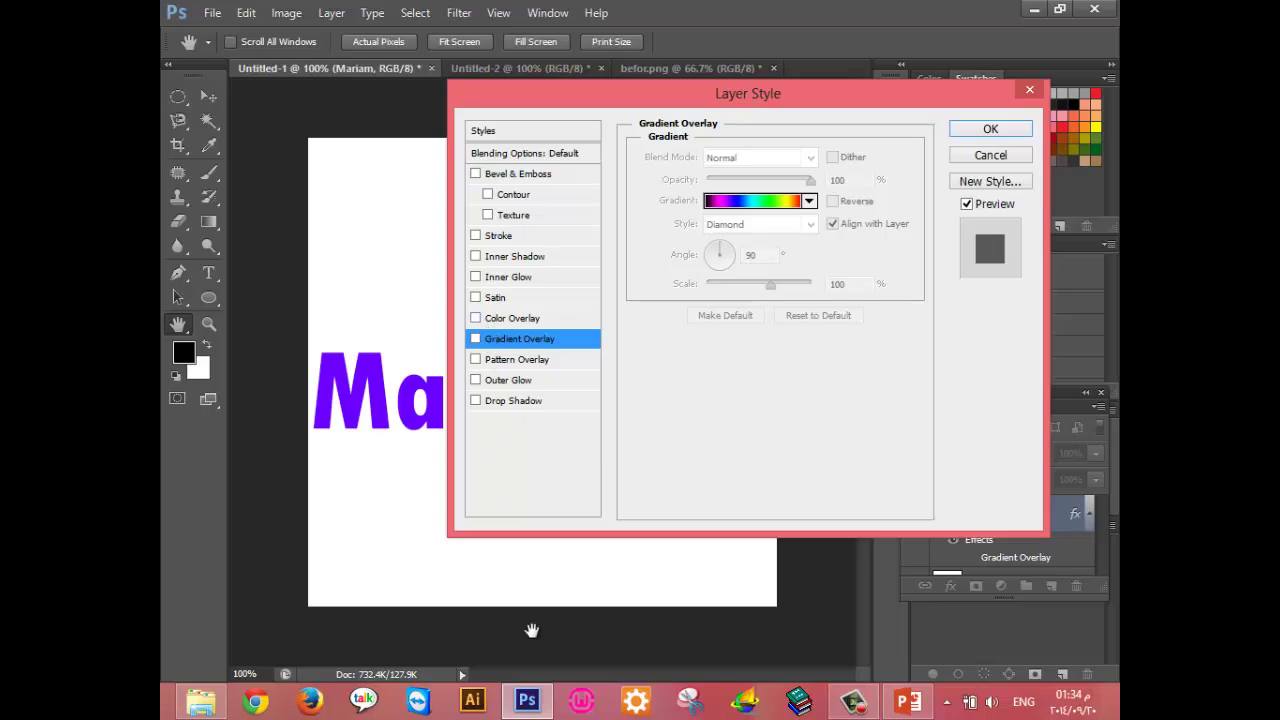
# Step through Lecture1_Ps slides 54 and 55 to the shattered-glass Photo slide 56.
pyautogui.click(917, 710)
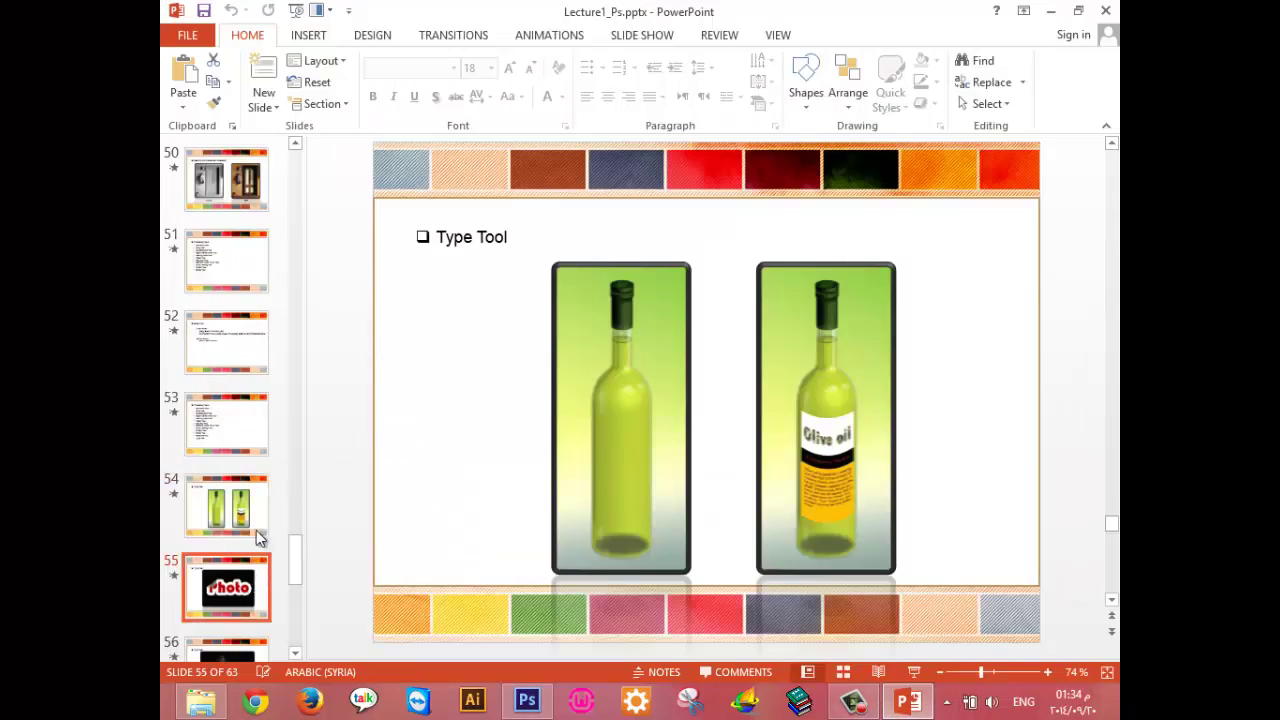
pyautogui.press('Down')
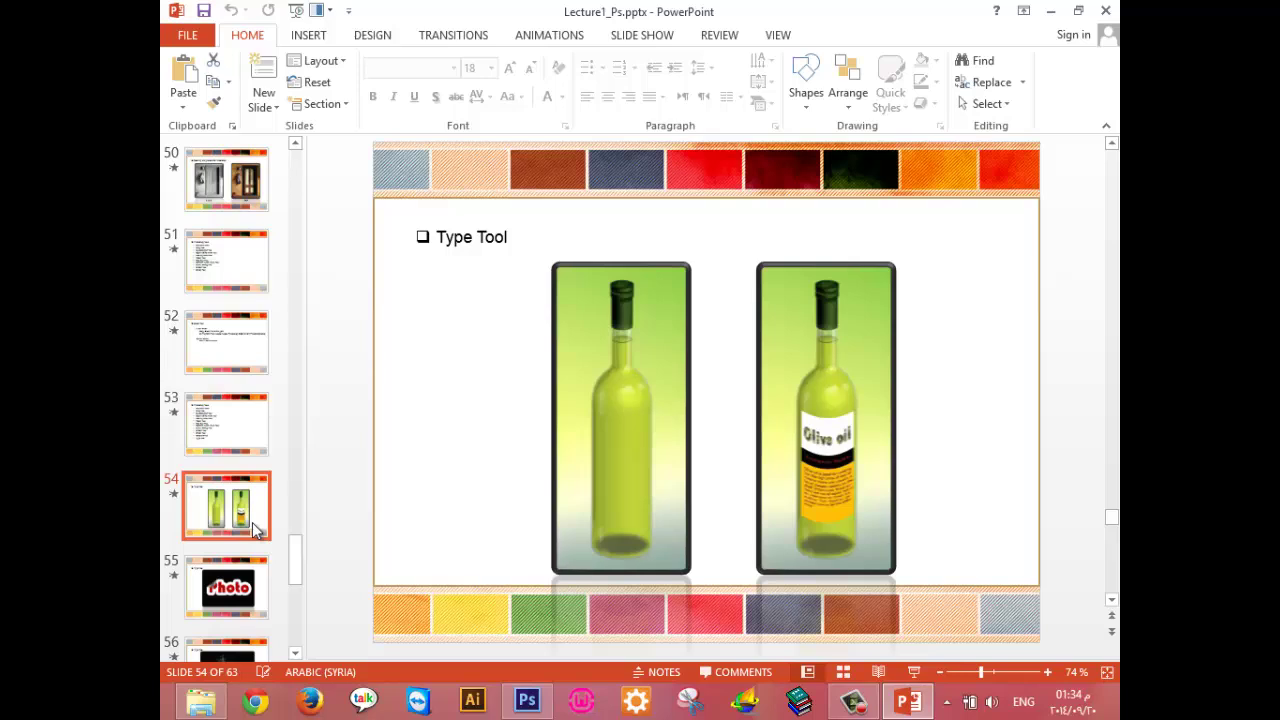
pyautogui.press('Down')
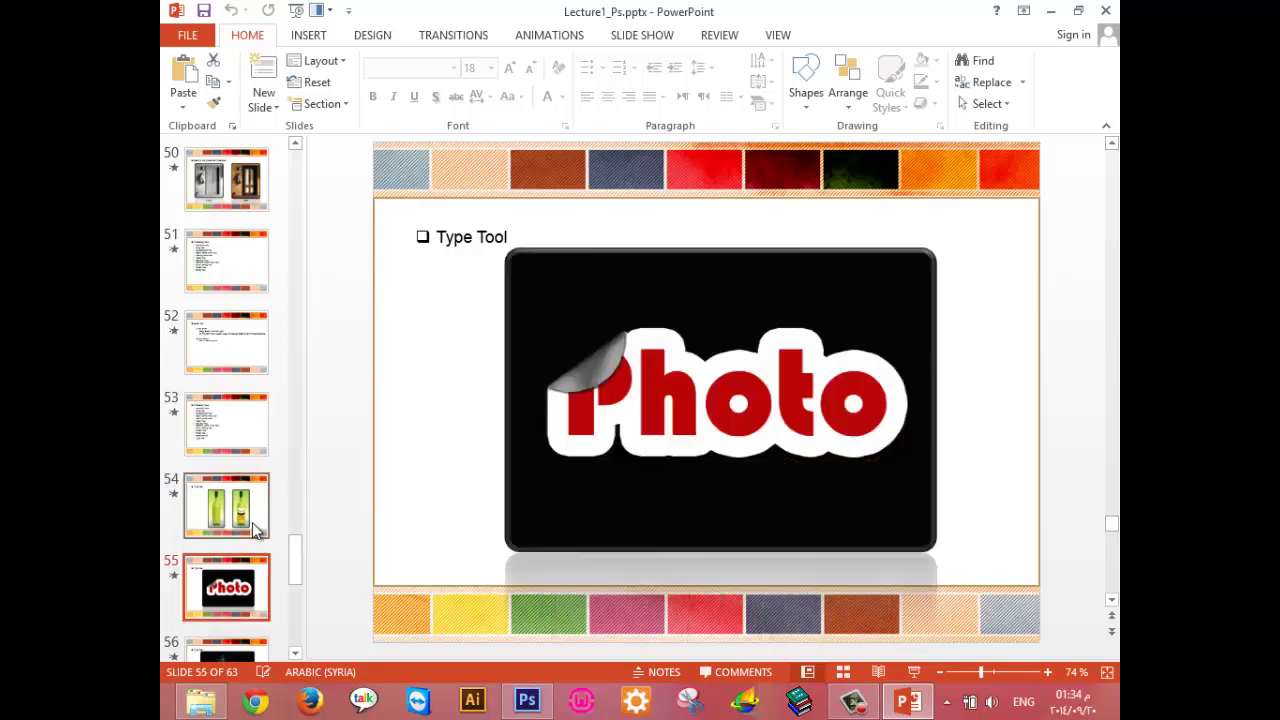
pyautogui.press('Down')
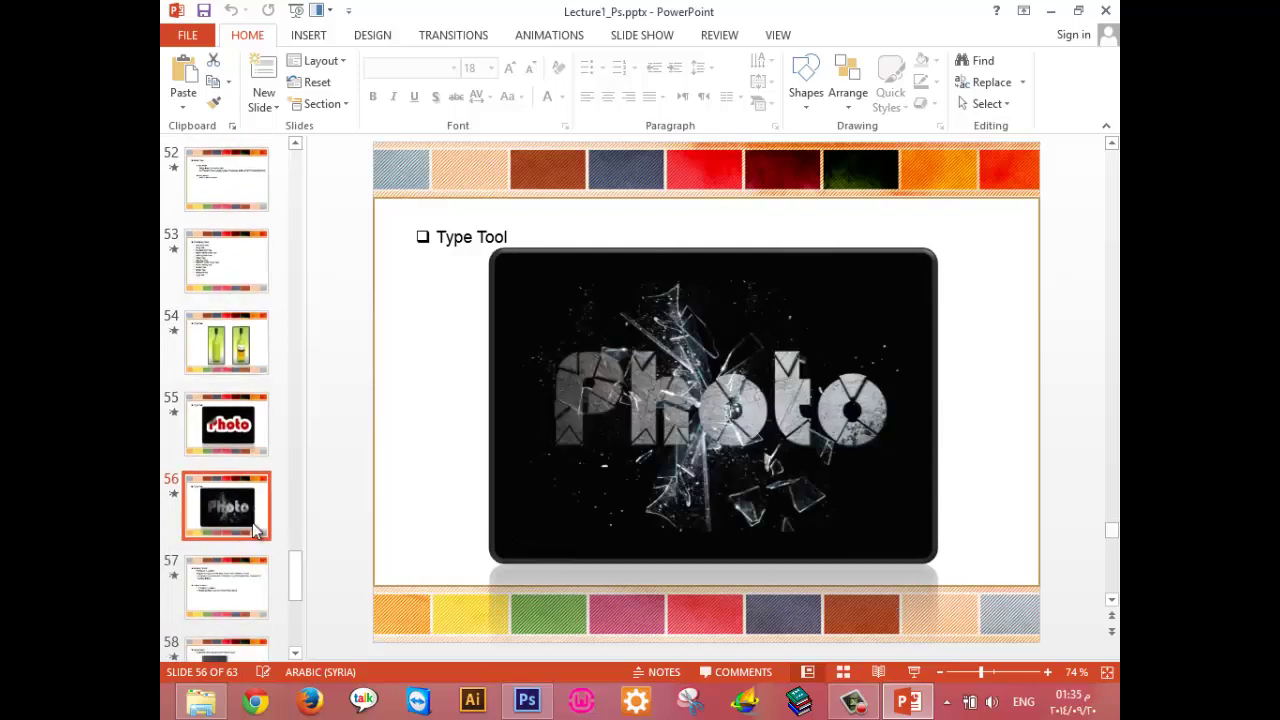
# Turn on a Color Overlay for the Mariam text with a black colour.
pyautogui.click(537, 707)
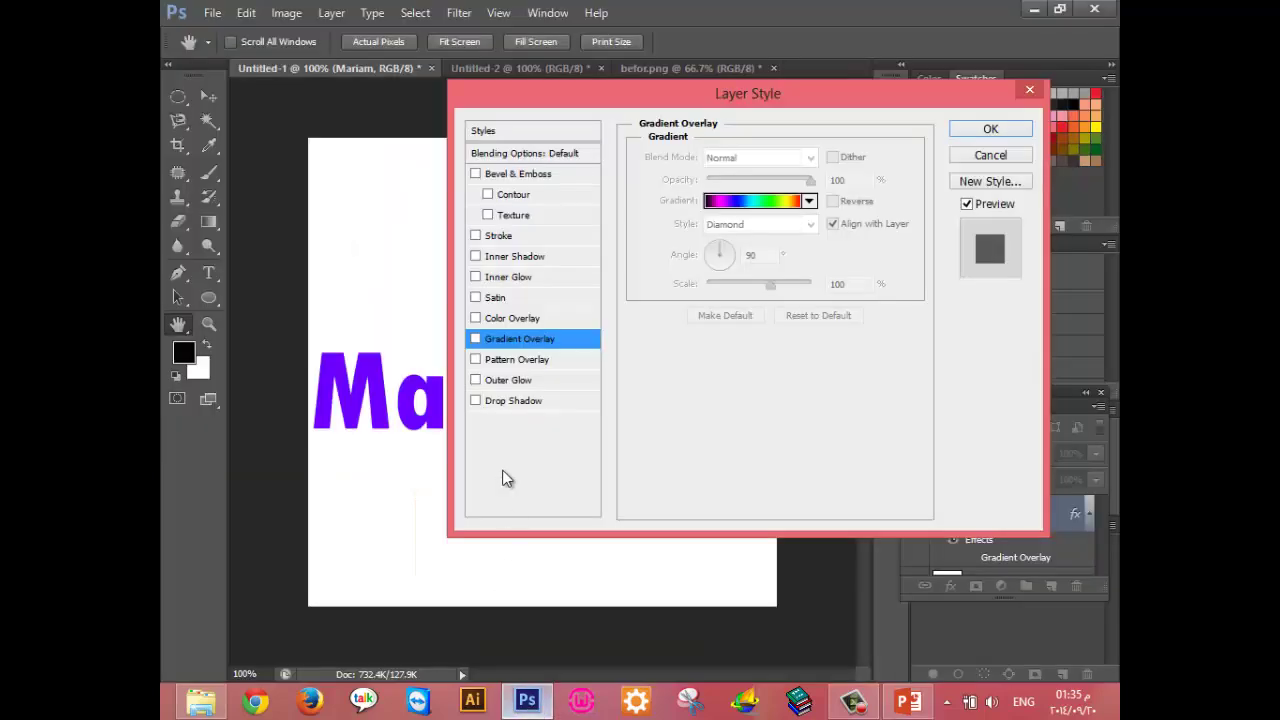
pyautogui.click(498, 319)
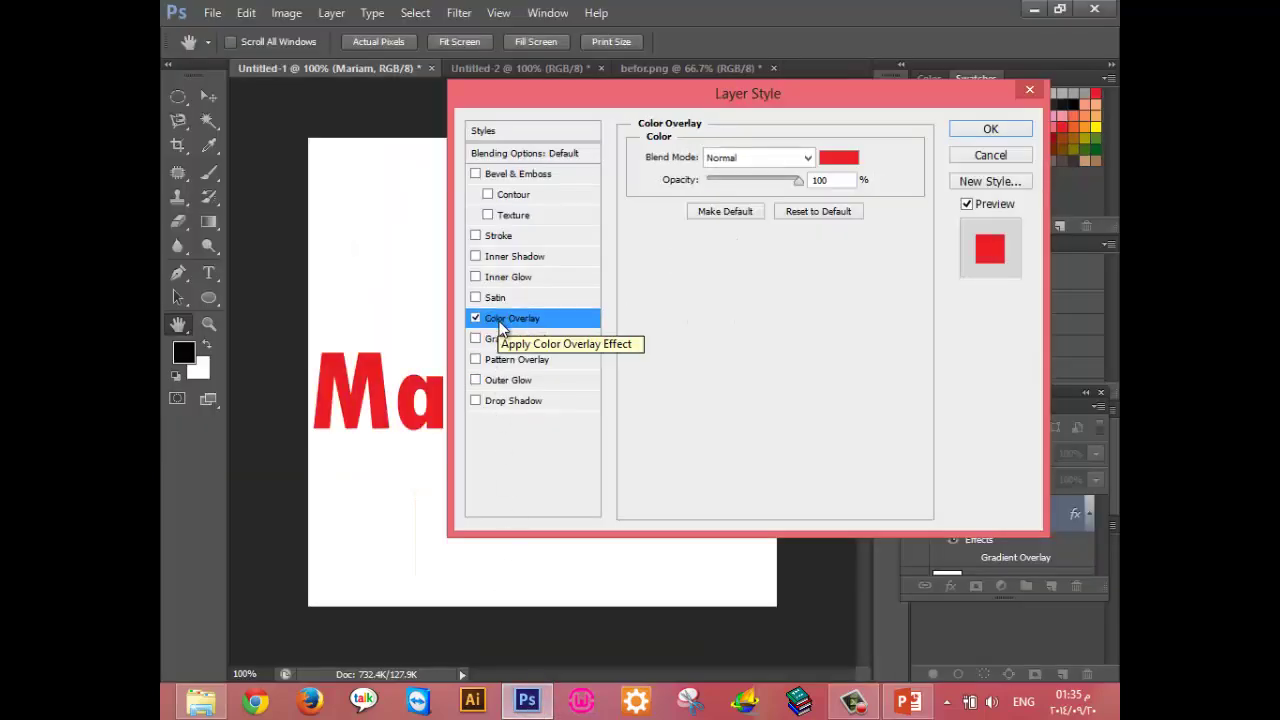
pyautogui.click(860, 160)
pyautogui.click(714, 374)
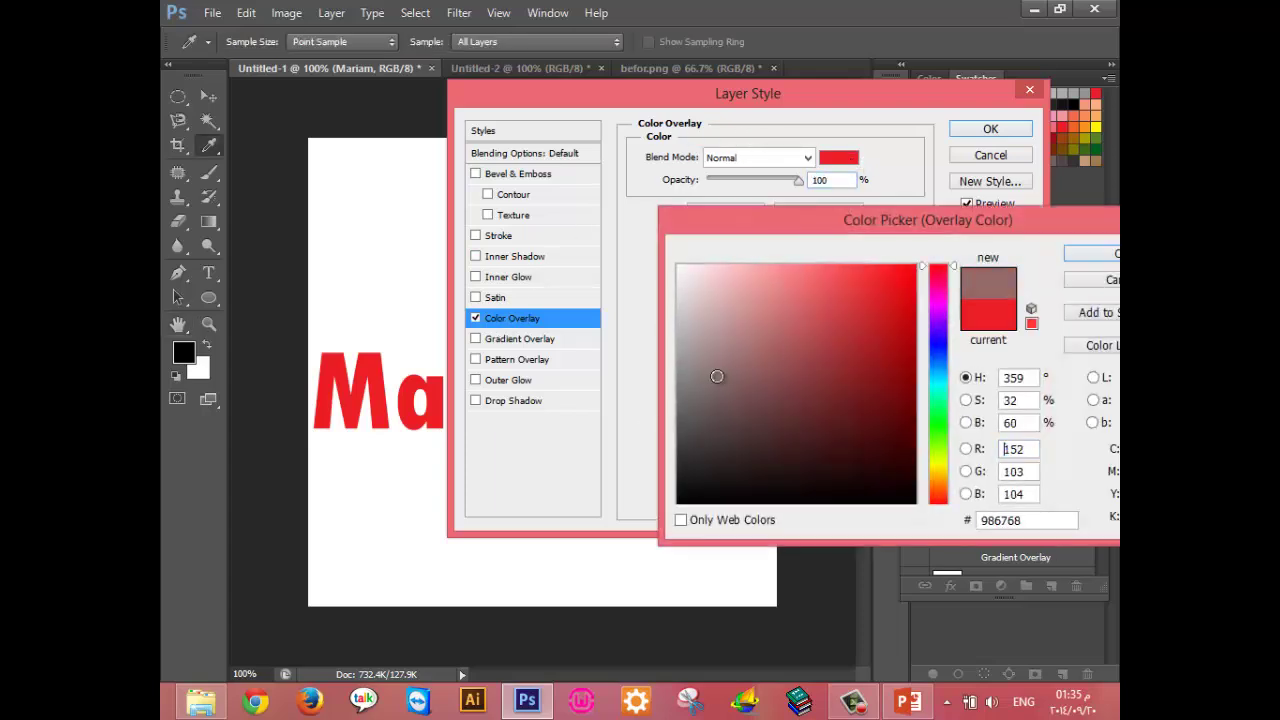
pyautogui.click(734, 406)
pyautogui.click(674, 276)
pyautogui.click(772, 502)
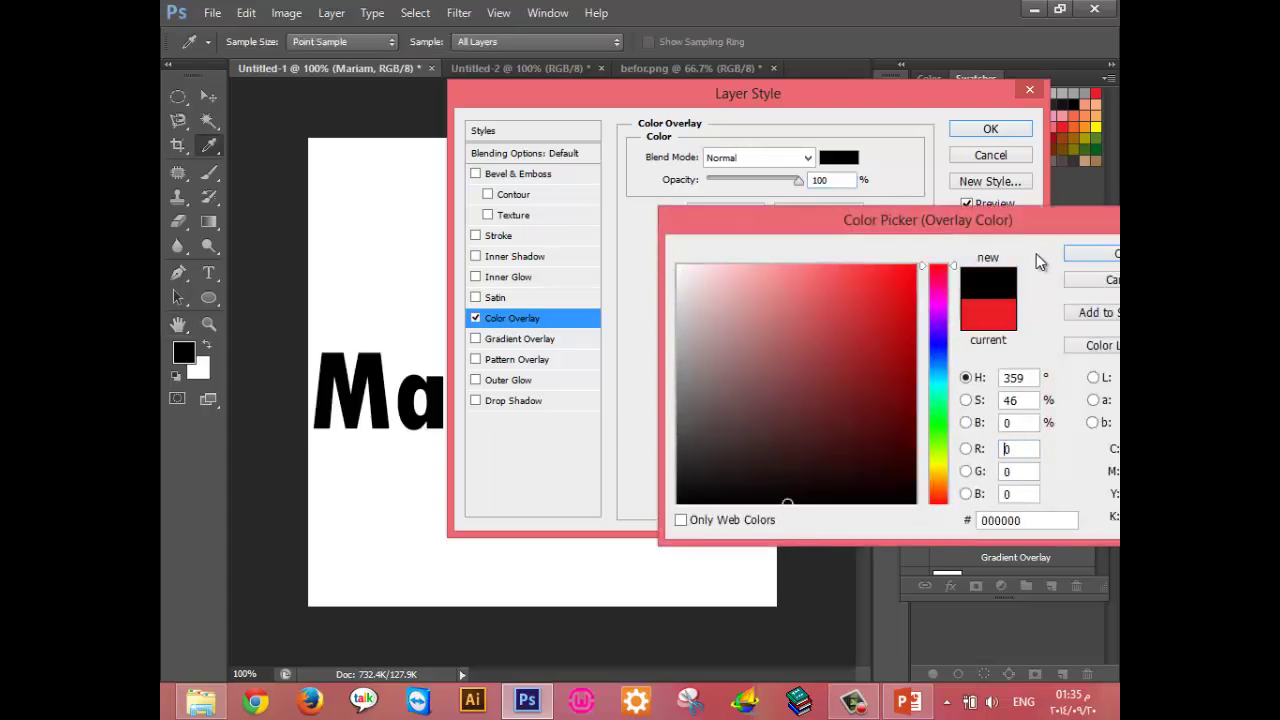
pyautogui.click(1082, 256)
# Enable the Satin effect and change the colour overlay to red.
pyautogui.click(514, 297)
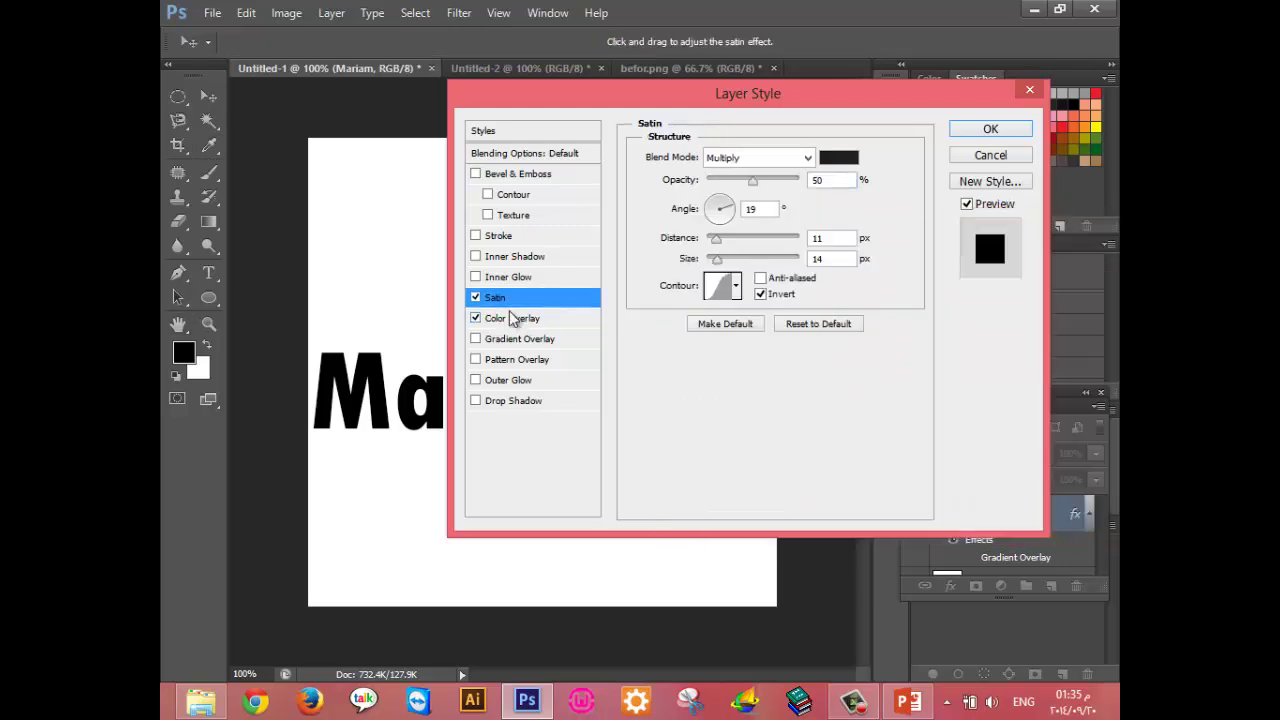
pyautogui.click(508, 320)
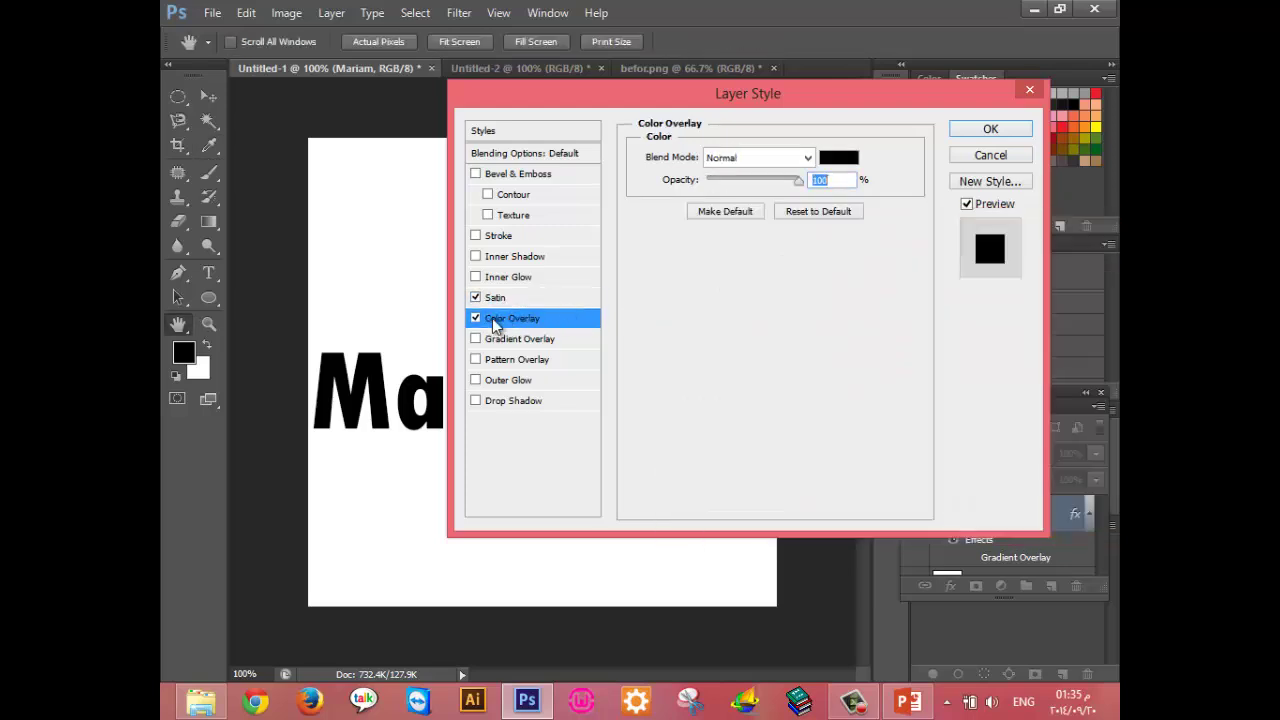
pyautogui.click(838, 157)
pyautogui.click(1095, 93)
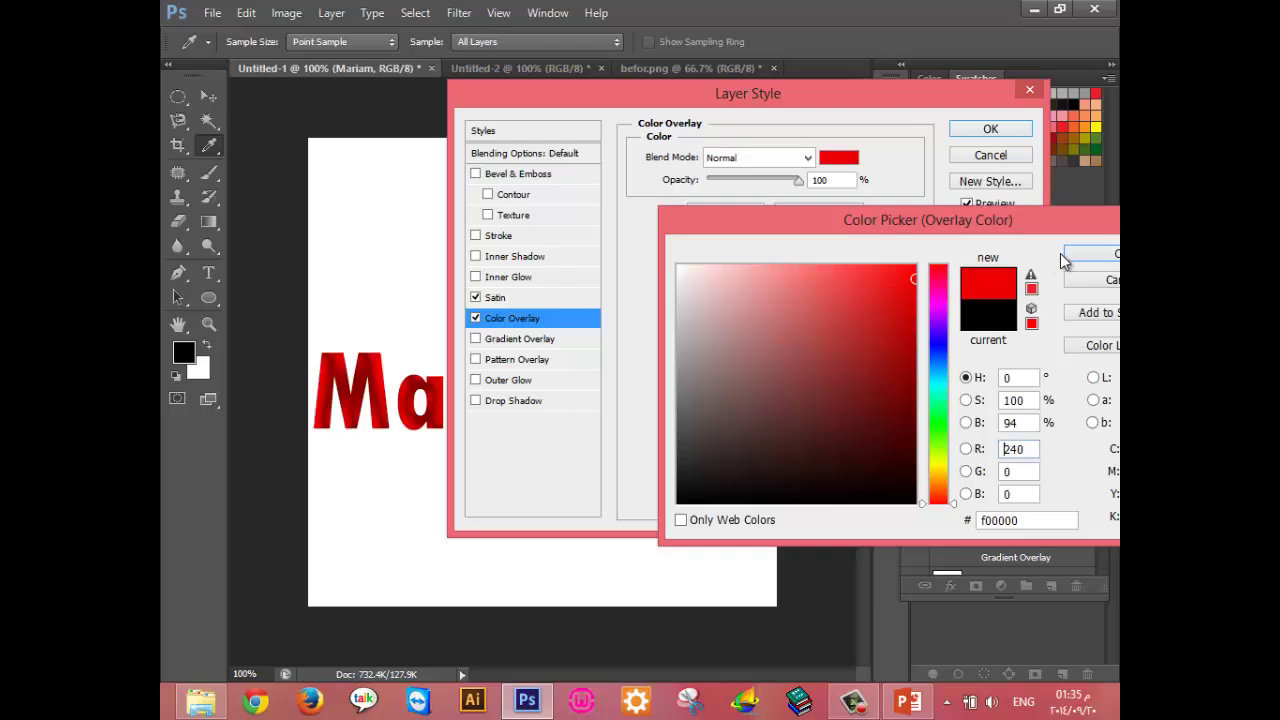
pyautogui.click(1080, 256)
# Increase the satin distance and set the satin colour to orange d27215.
pyautogui.click(497, 297)
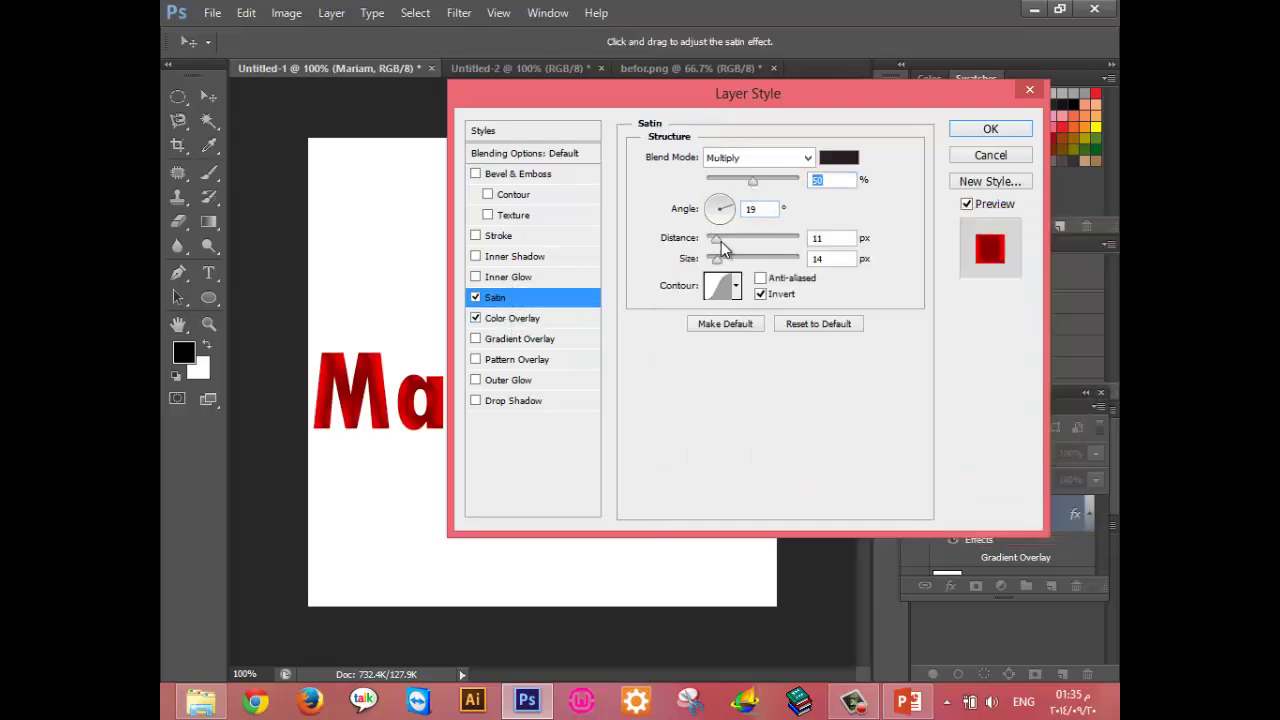
pyautogui.moveTo(718, 240)
pyautogui.mouseDown()
pyautogui.moveTo(782, 248)
pyautogui.moveTo(727, 251)
pyautogui.mouseUp()
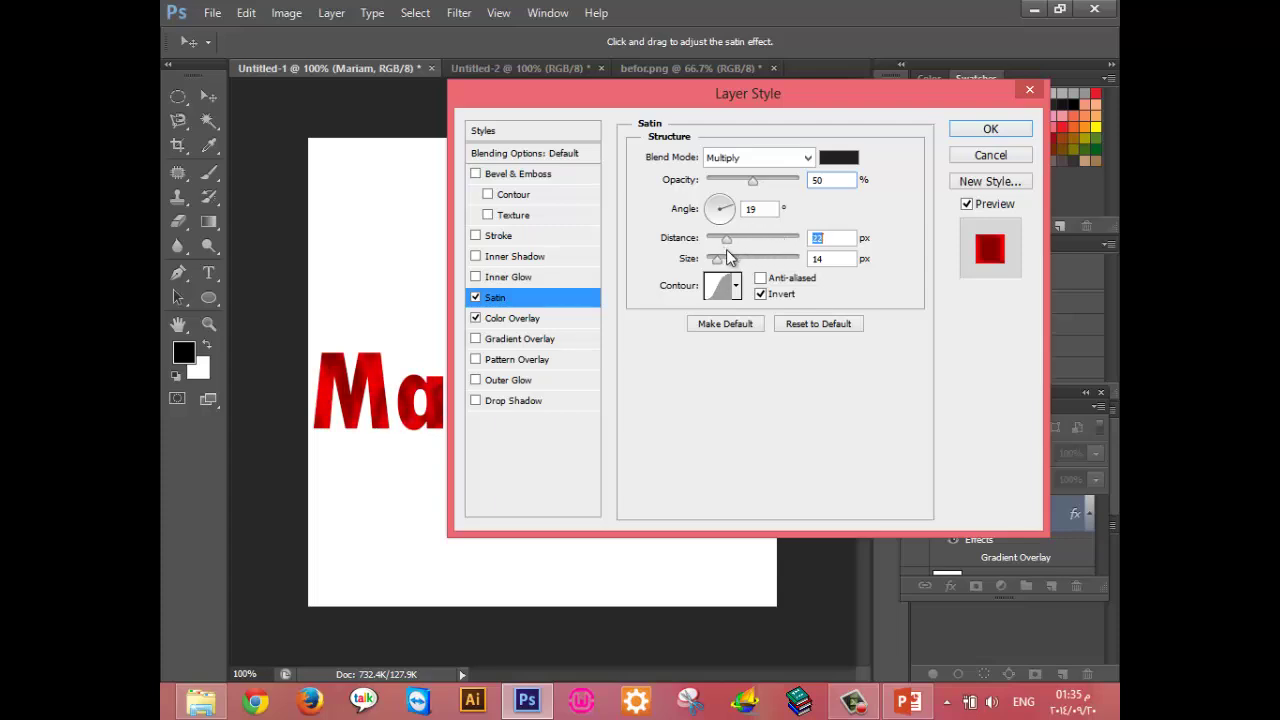
pyautogui.click(838, 157)
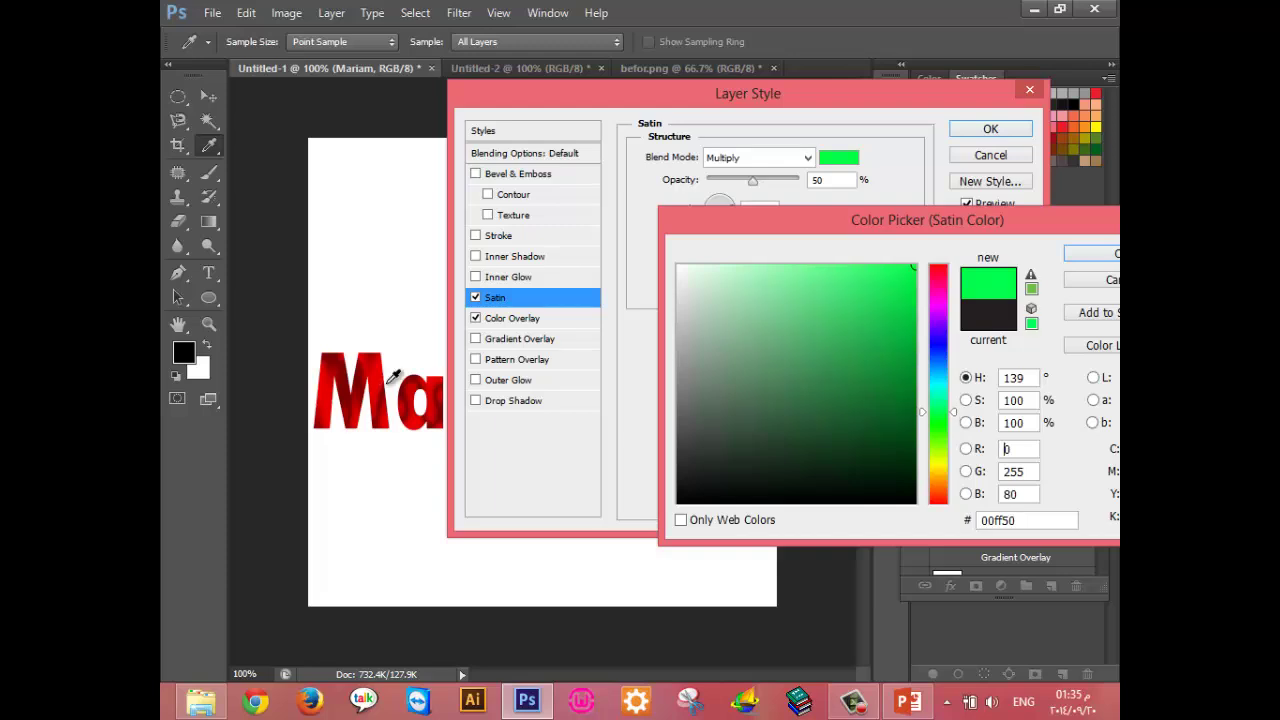
pyautogui.moveTo(940, 411); pyautogui.dragTo(940, 484)
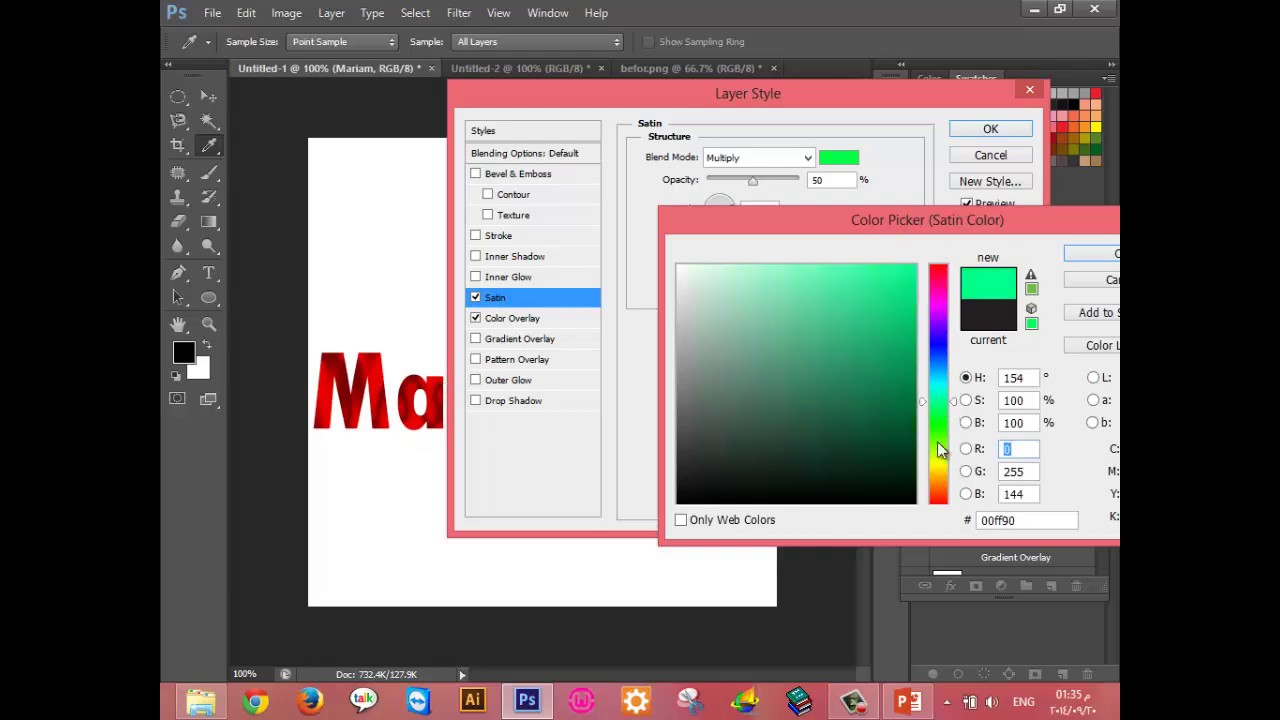
pyautogui.click(843, 317)
pyautogui.moveTo(843, 317)
pyautogui.mouseDown()
pyautogui.moveTo(847, 291)
pyautogui.moveTo(892, 307)
pyautogui.mouseUp()
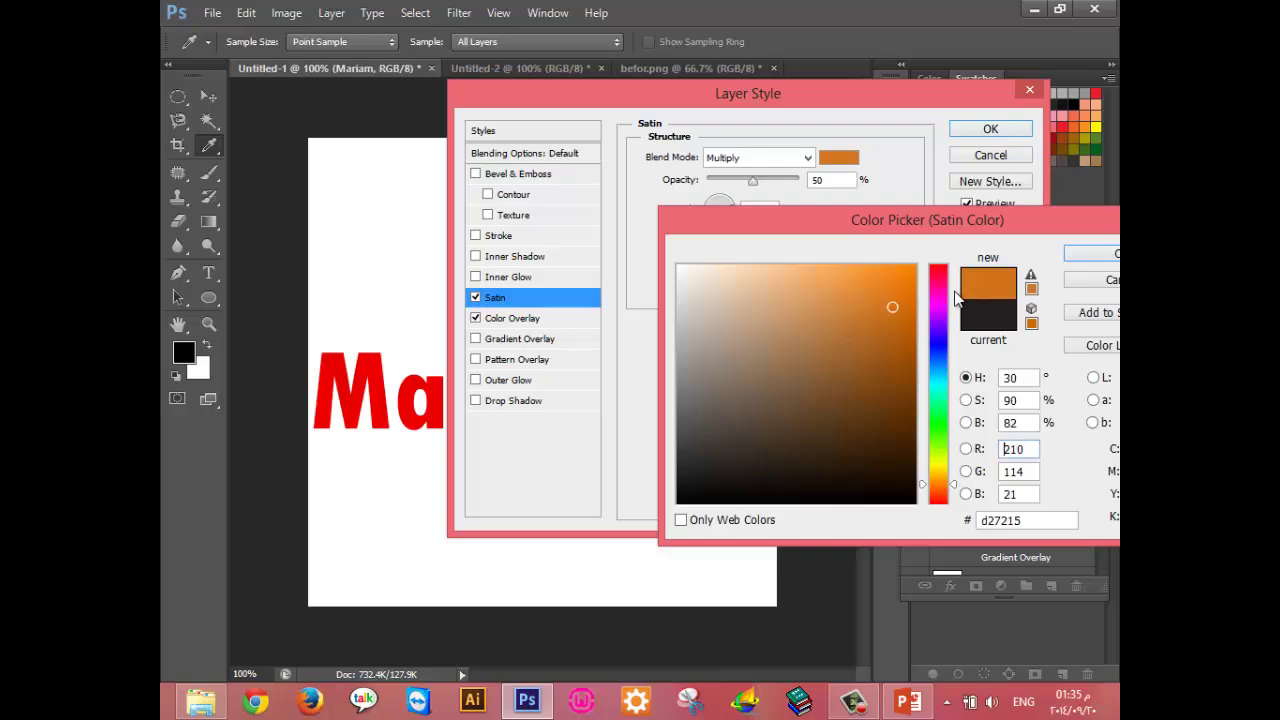
pyautogui.click(1106, 258)
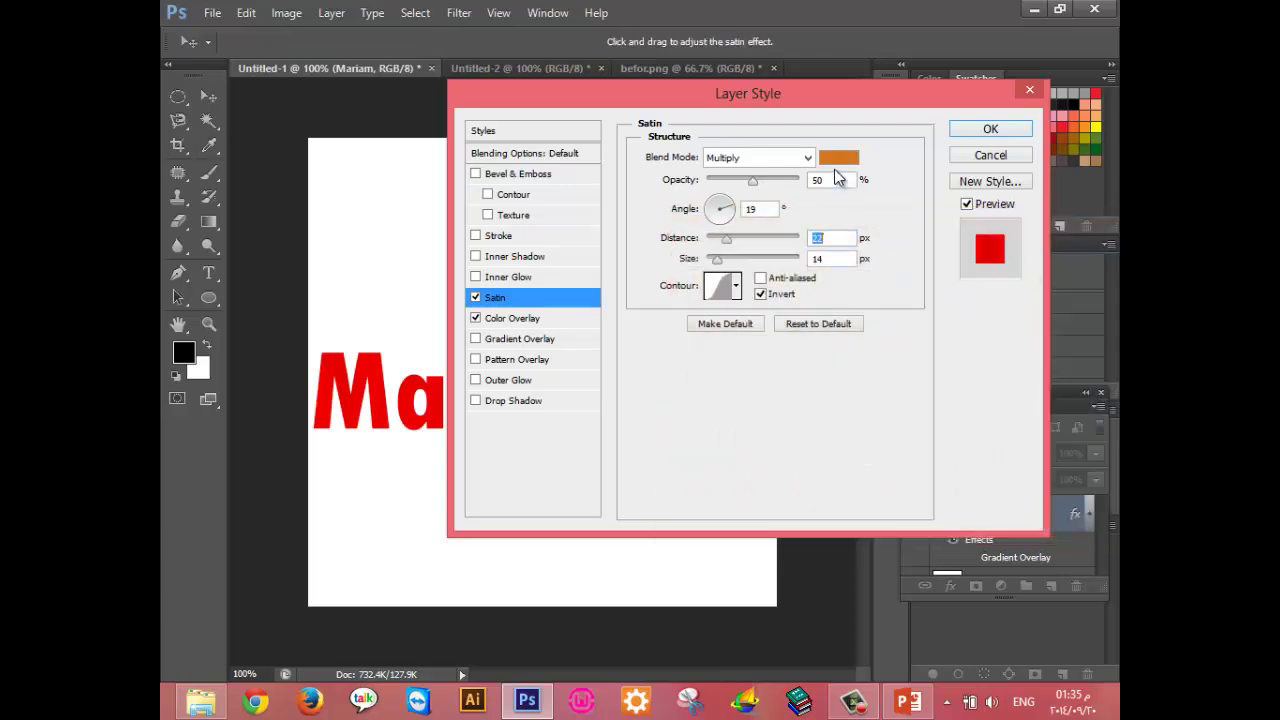
# Discard the satin and overlay changes, then reopen the text's layer style with Satin enabled.
pyautogui.click(990, 155)
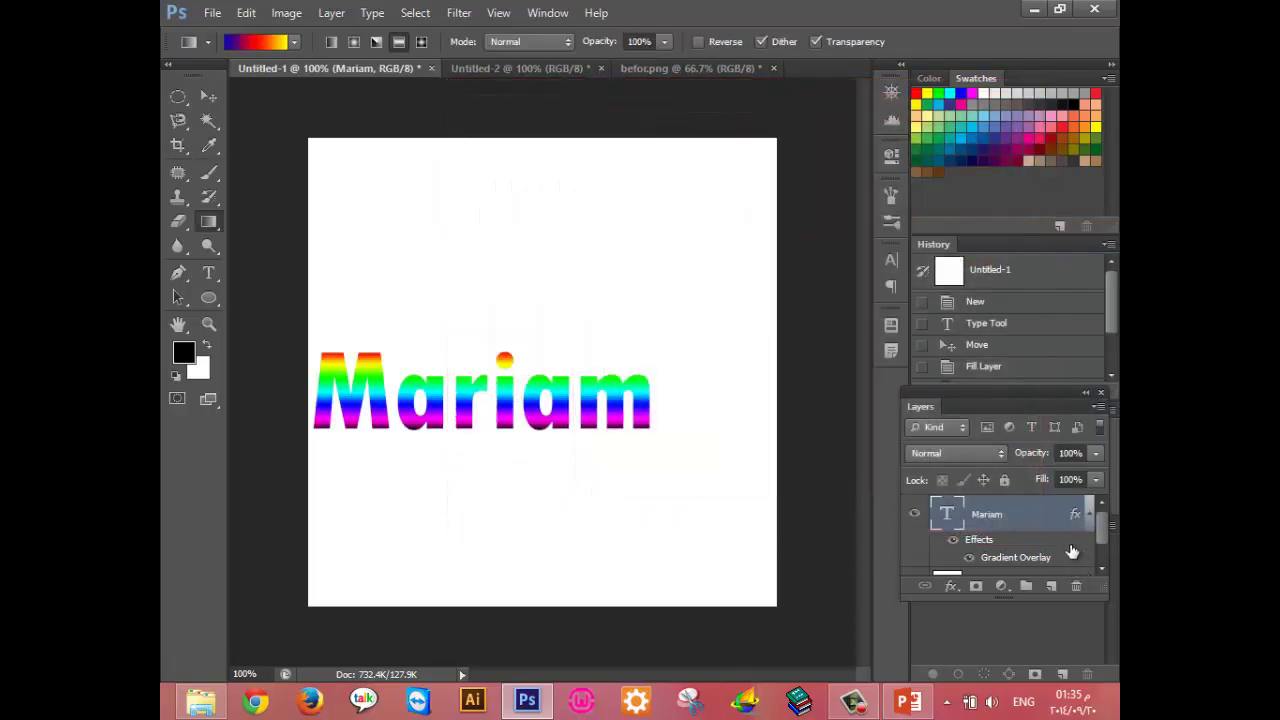
pyautogui.doubleClick(1060, 513)
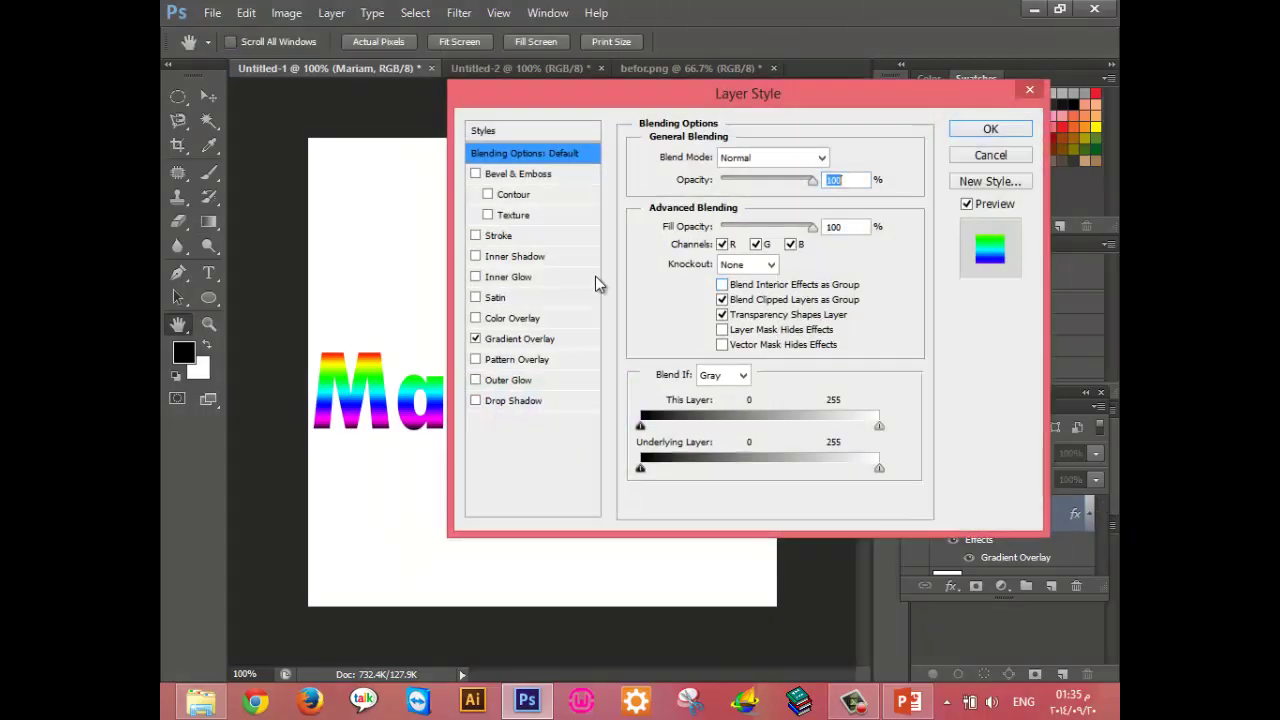
pyautogui.click(510, 300)
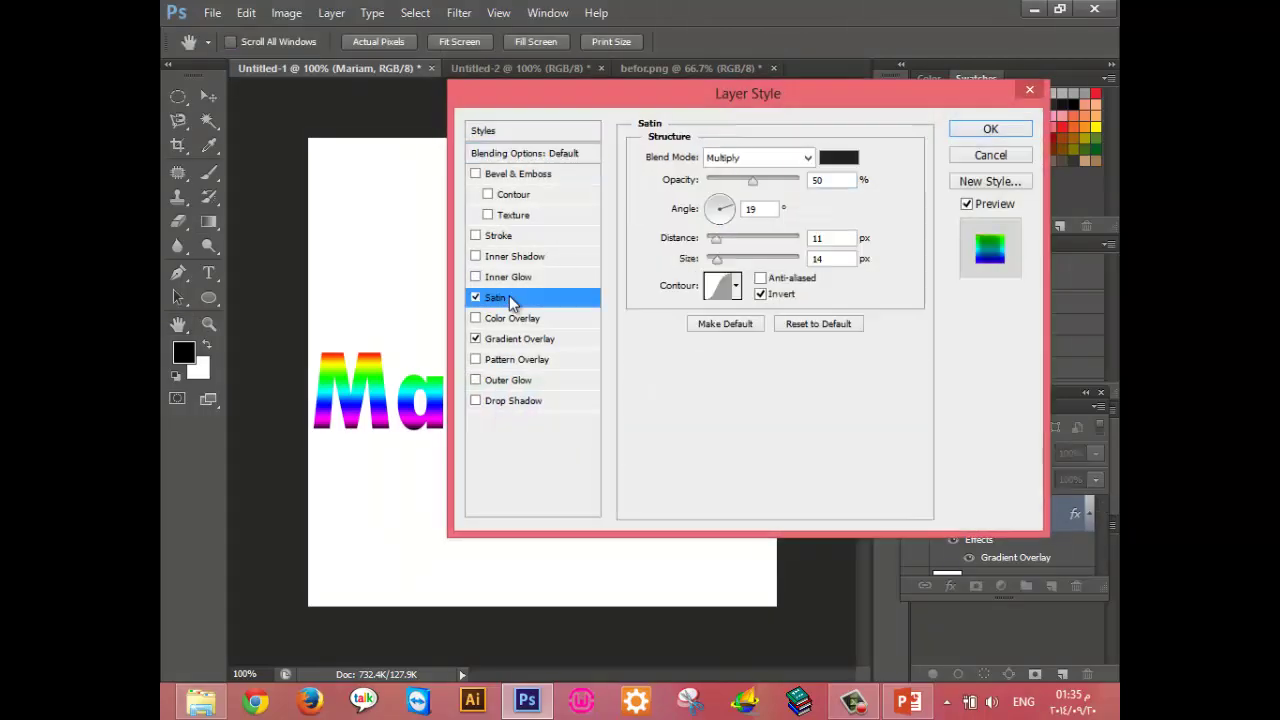
# Give the satin a crimson colour and larger distance, then switch it off.
pyautogui.click(836, 158)
pyautogui.click(863, 371)
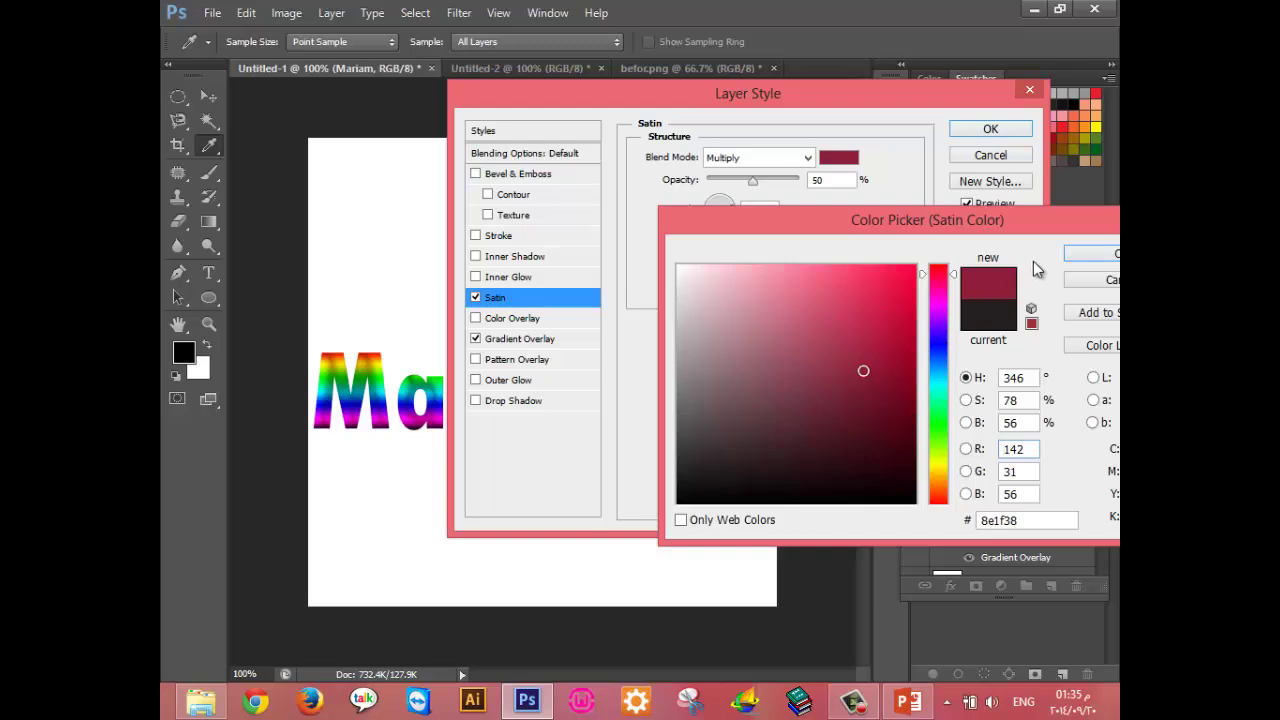
pyautogui.click(1100, 253)
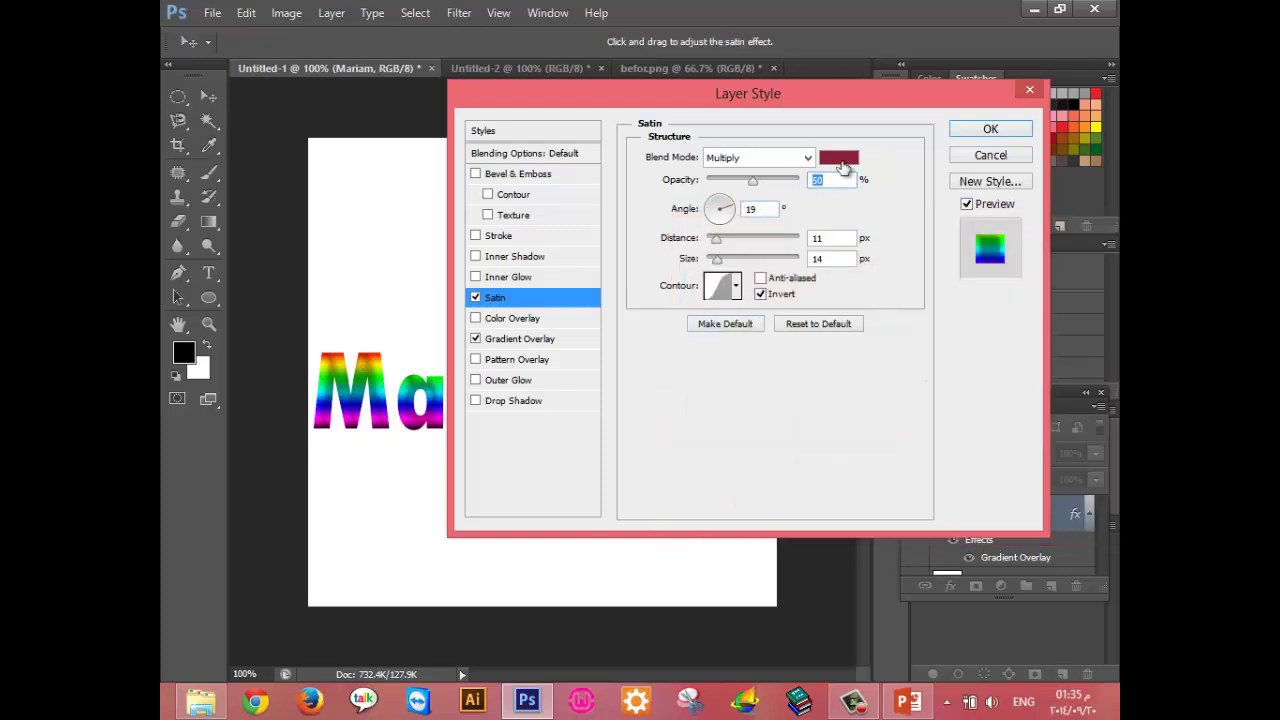
pyautogui.moveTo(714, 240)
pyautogui.mouseDown()
pyautogui.moveTo(754, 240)
pyautogui.moveTo(748, 260)
pyautogui.moveTo(706, 260)
pyautogui.mouseUp()
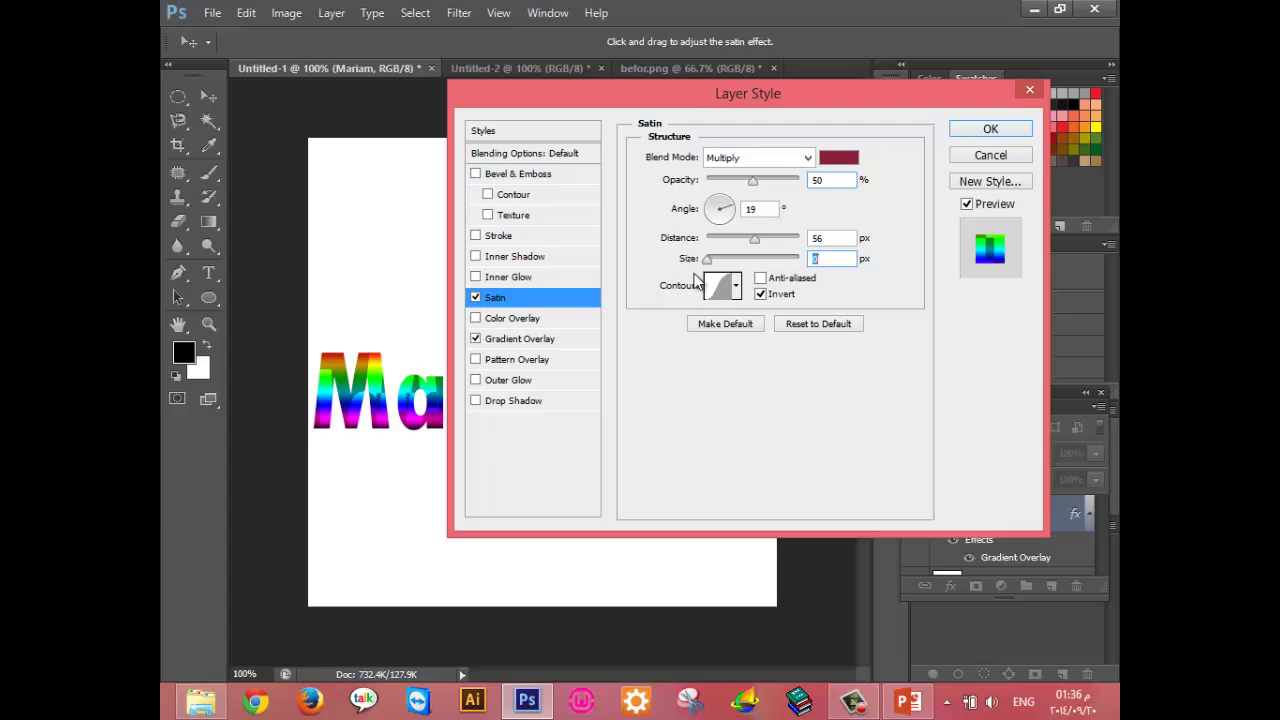
pyautogui.click(476, 297)
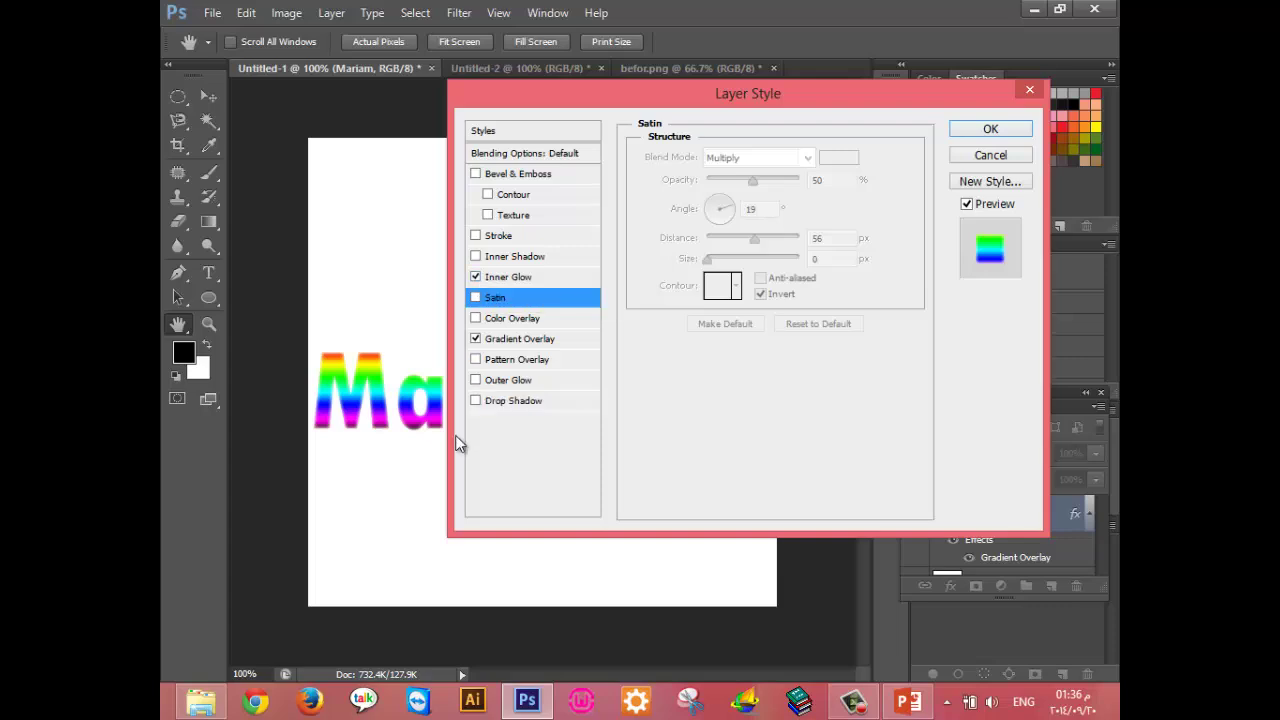
# Add a 20 px inner shadow with adjusted size, and switch on a 3 px black stroke.
pyautogui.click(522, 278)
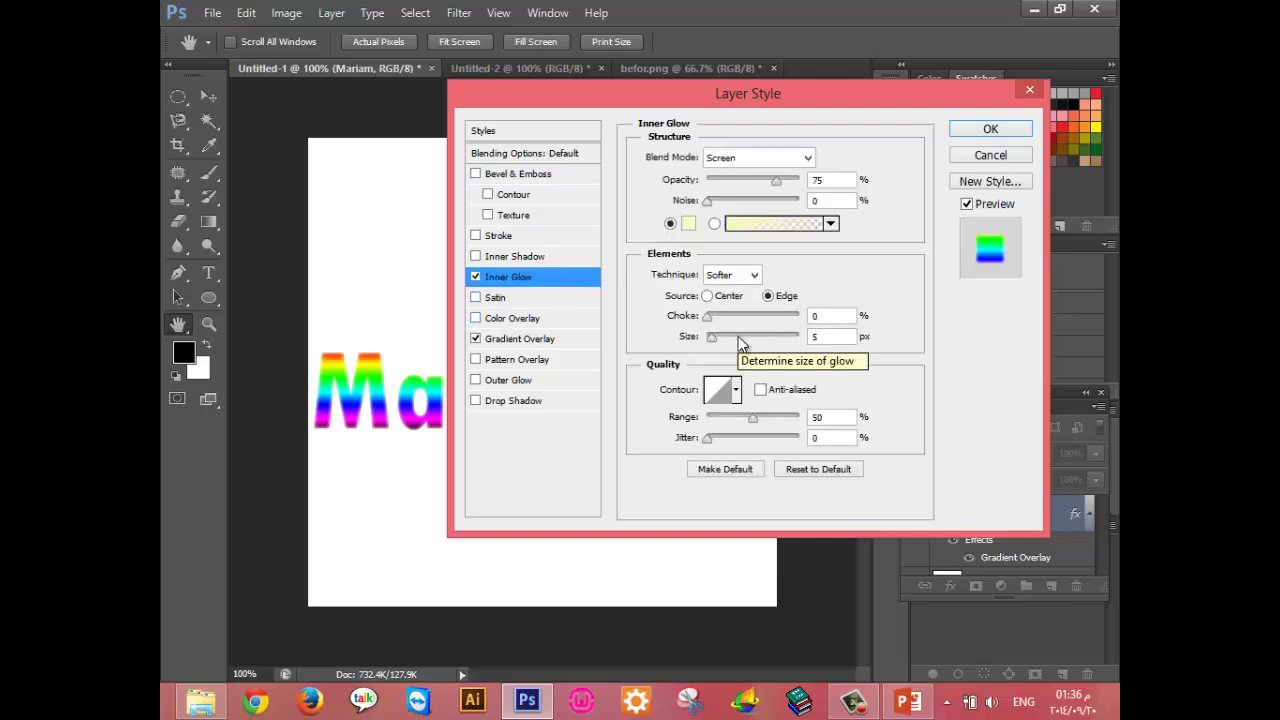
pyautogui.click(506, 258)
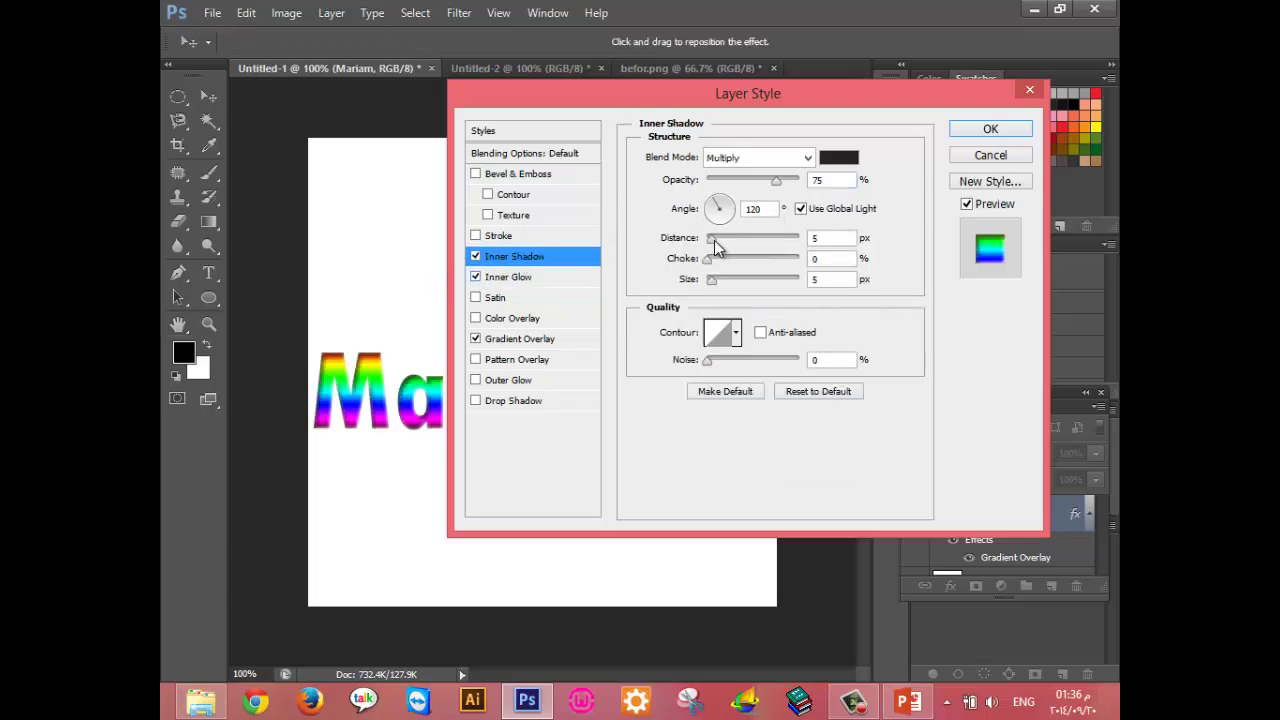
pyautogui.moveTo(714, 240); pyautogui.dragTo(725, 247)
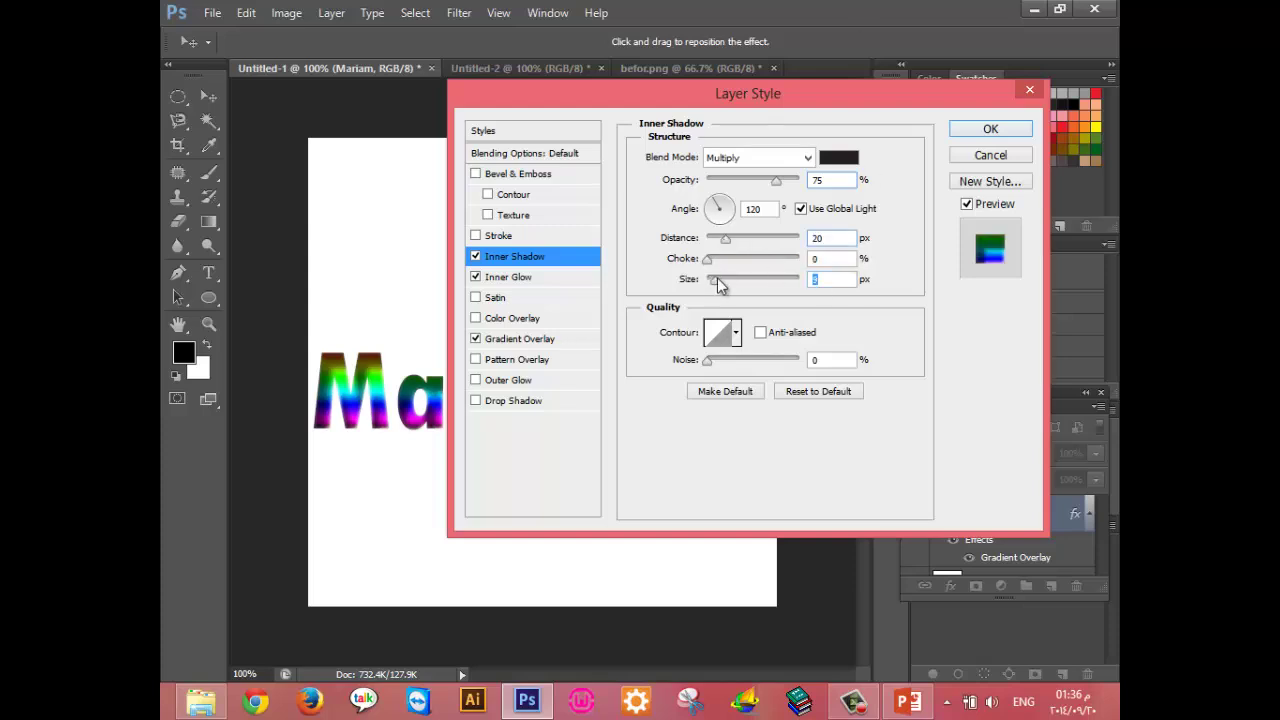
pyautogui.moveTo(716, 279)
pyautogui.mouseDown()
pyautogui.moveTo(754, 283)
pyautogui.moveTo(708, 292)
pyautogui.mouseUp()
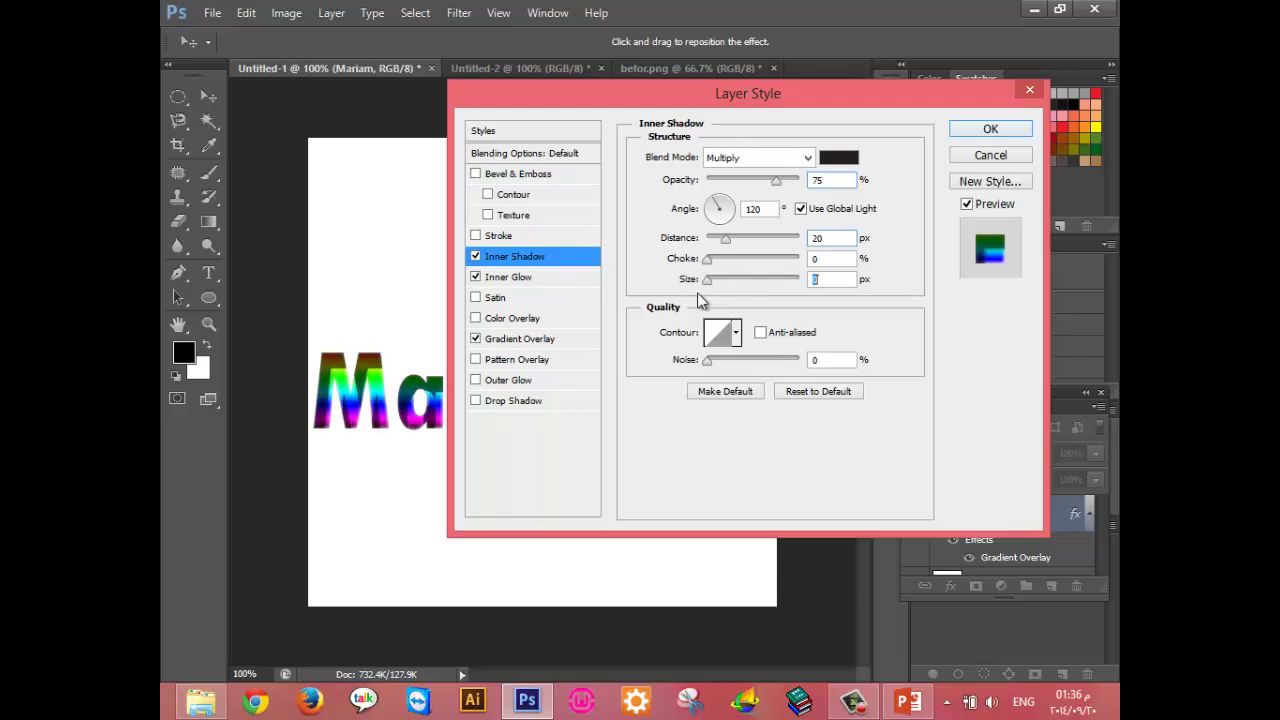
pyautogui.click(496, 236)
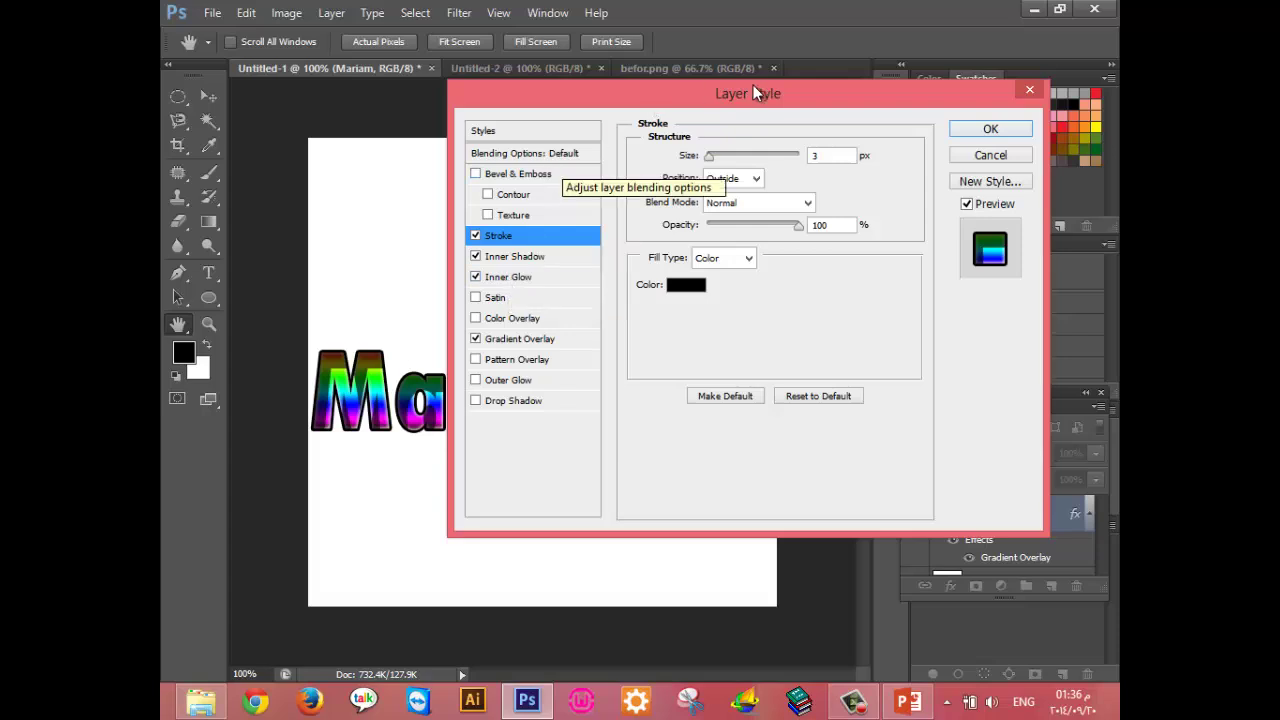
# Set the stroke to 6 px, trying teal before keeping black as its colour.
pyautogui.moveTo(727, 155); pyautogui.dragTo(711, 159)
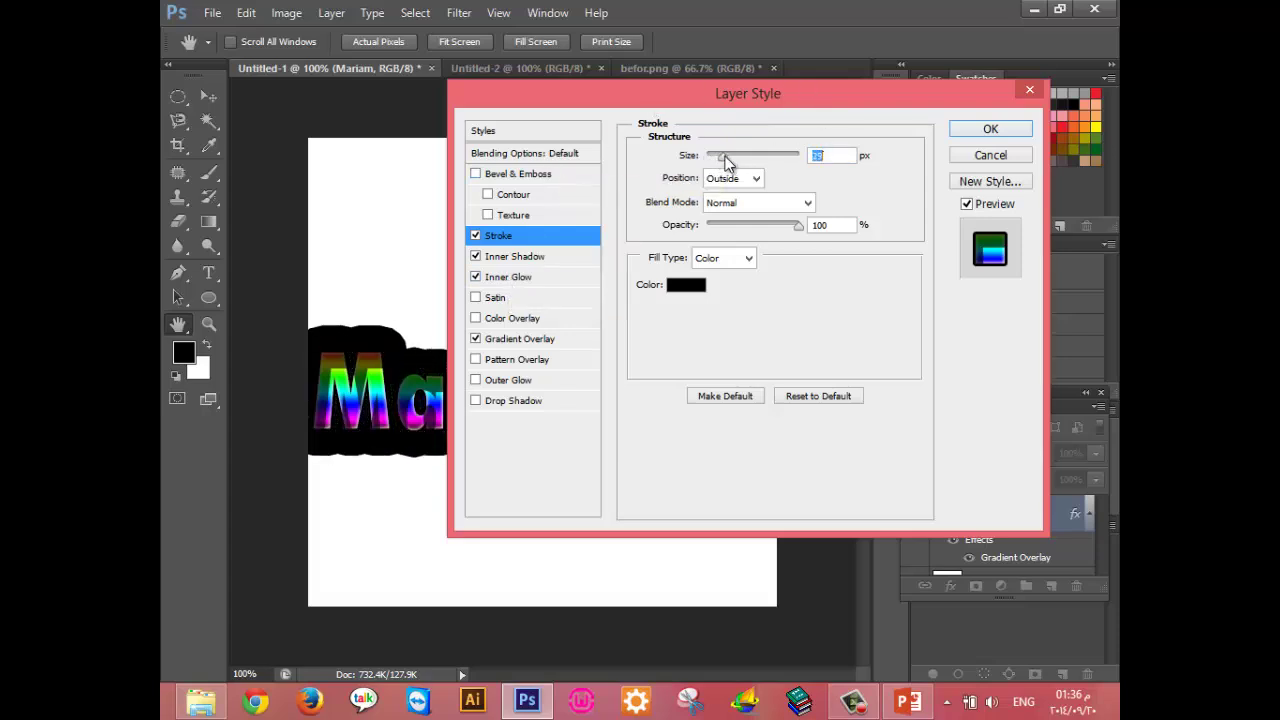
pyautogui.click(686, 285)
pyautogui.moveTo(696, 319); pyautogui.dragTo(876, 318)
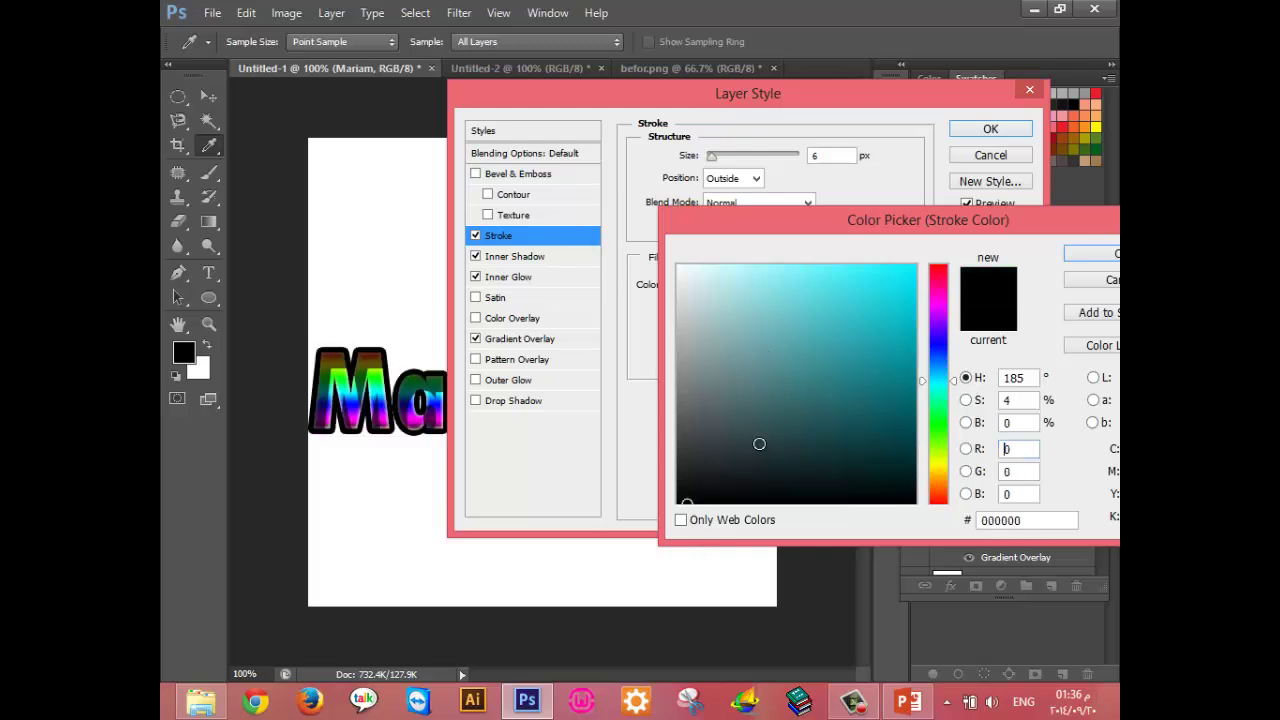
pyautogui.moveTo(809, 362); pyautogui.dragTo(678, 503)
pyautogui.click(1072, 253)
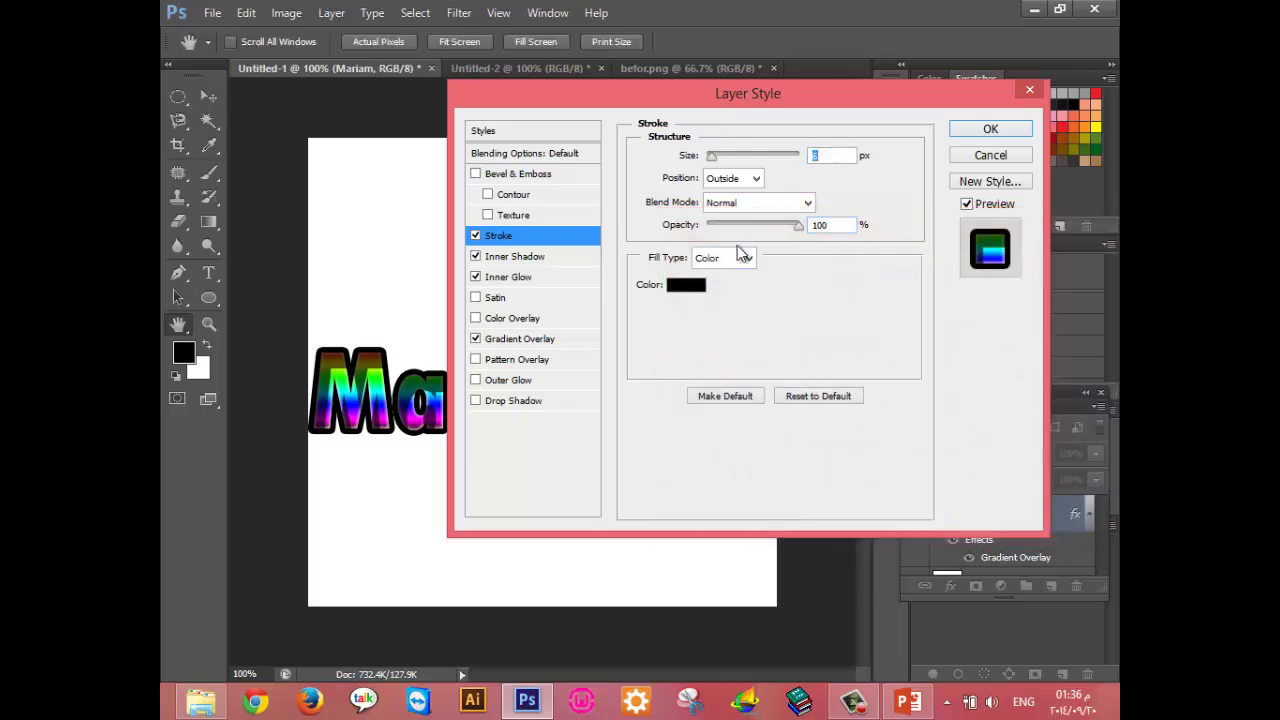
# Try a gradient stroke fill, then a concentric-squares pattern fill.
pyautogui.click(748, 258)
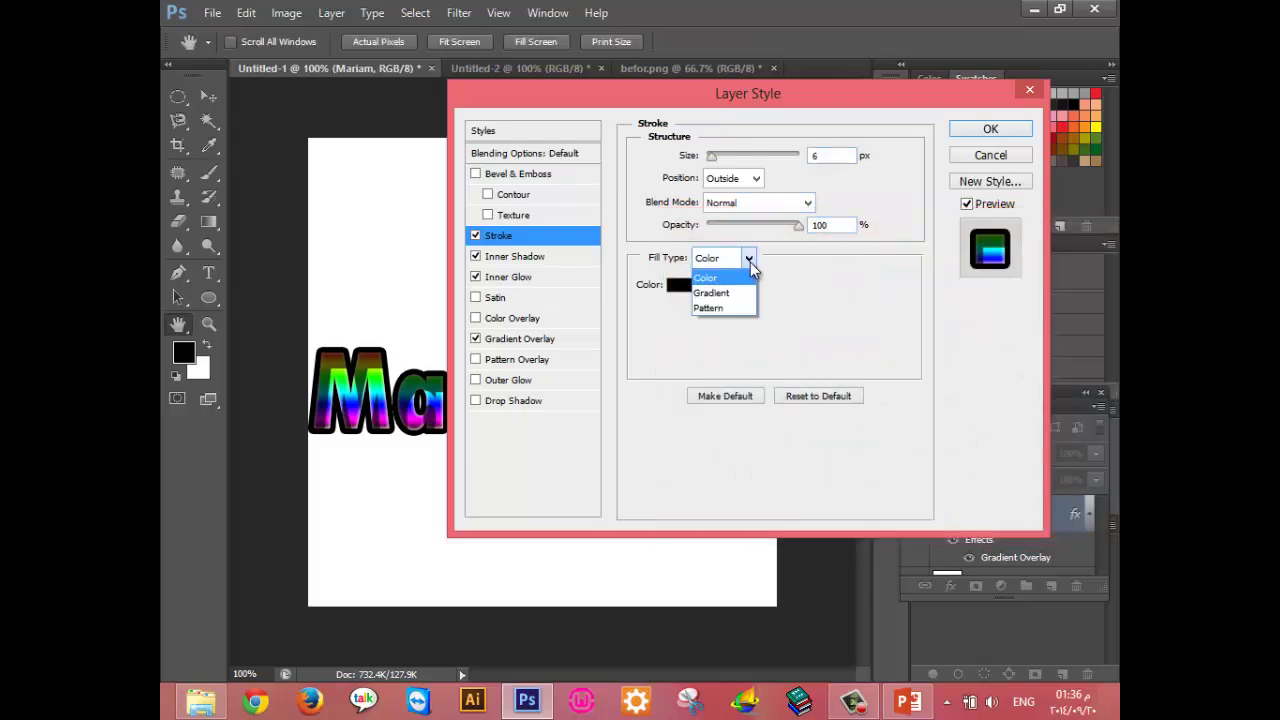
pyautogui.click(743, 291)
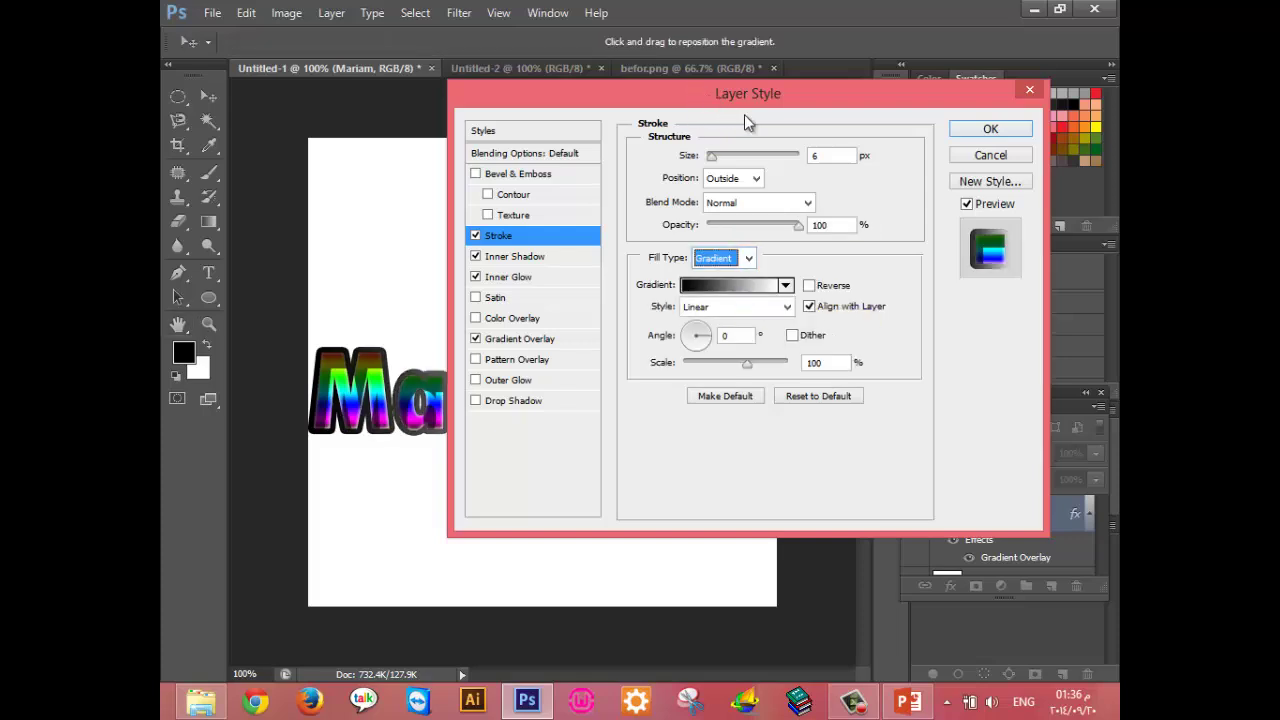
pyautogui.moveTo(705, 99); pyautogui.dragTo(965, 167)
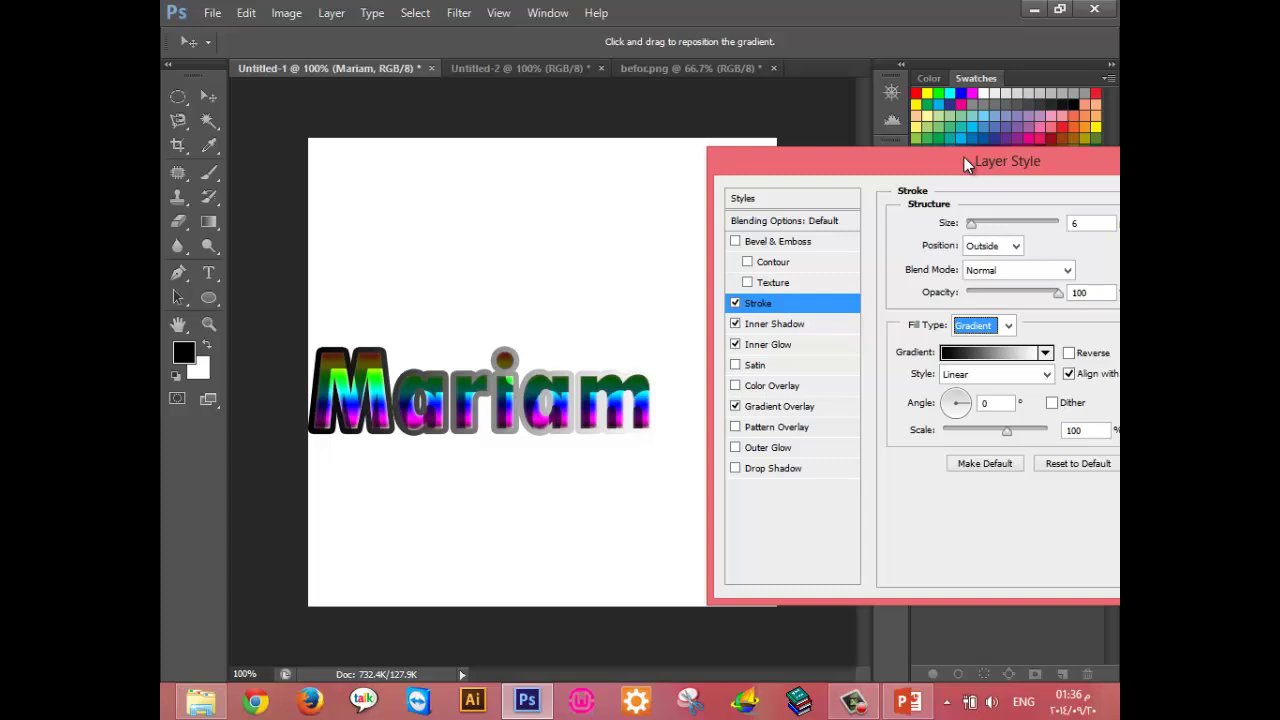
pyautogui.click(990, 327)
pyautogui.click(988, 374)
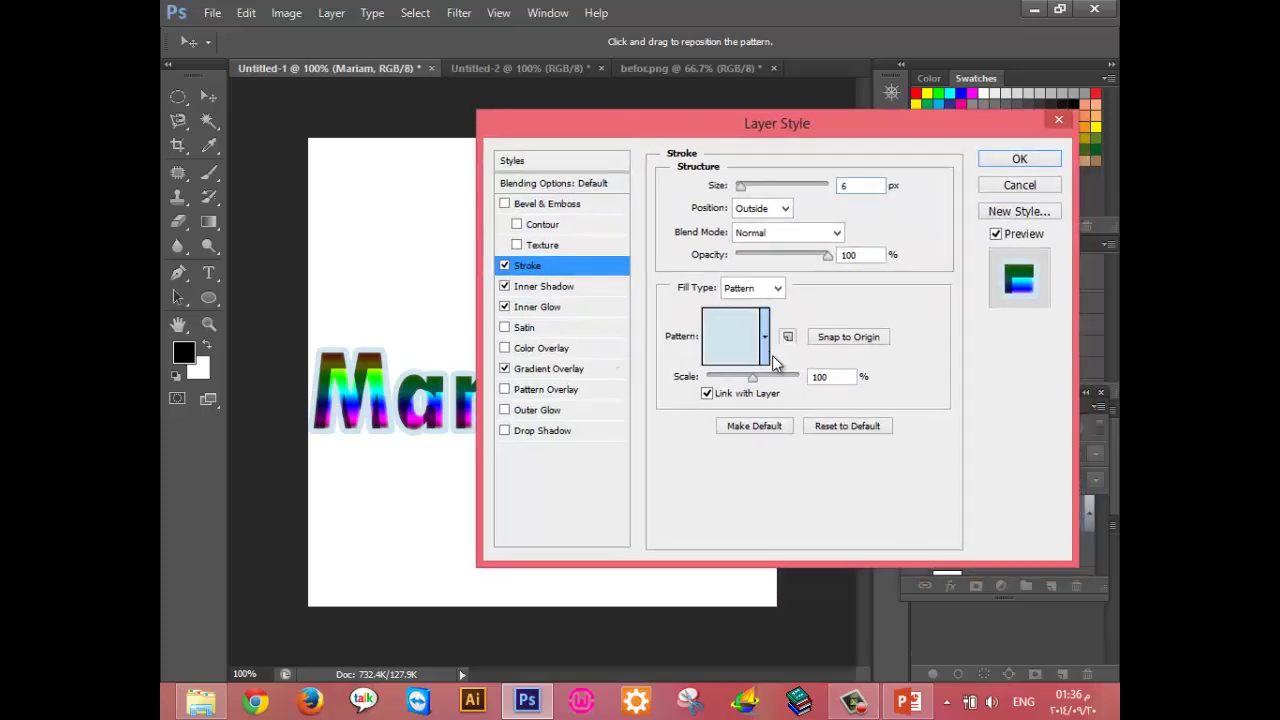
pyautogui.click(762, 336)
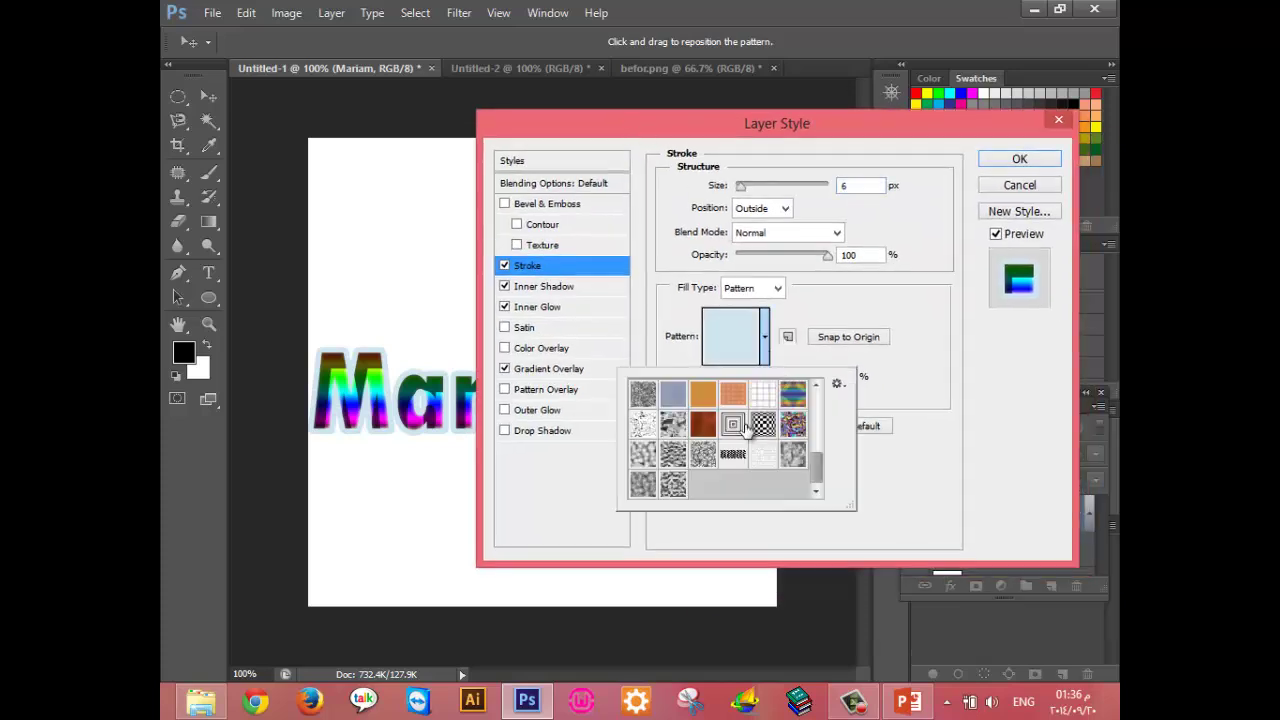
pyautogui.click(739, 425)
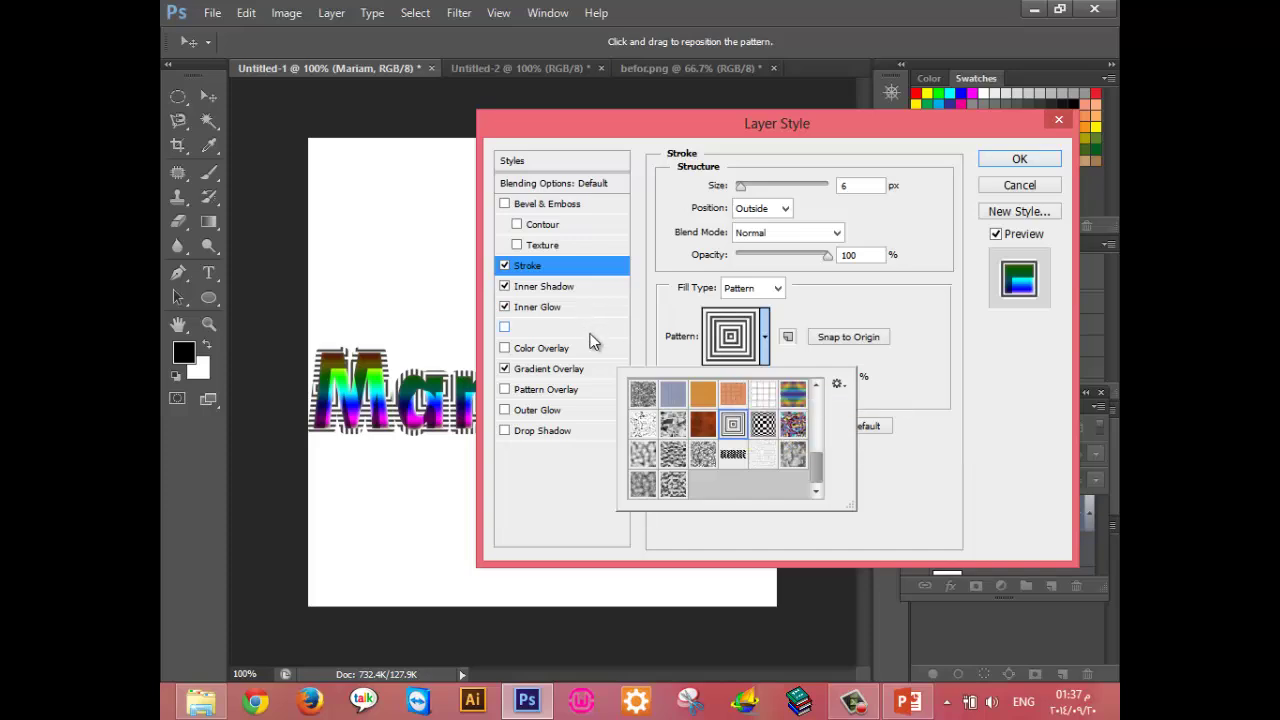
pyautogui.click(504, 274)
# Remove the stroke, inner shadow and inner glow, and enable Bevel & Emboss.
pyautogui.click(504, 286)
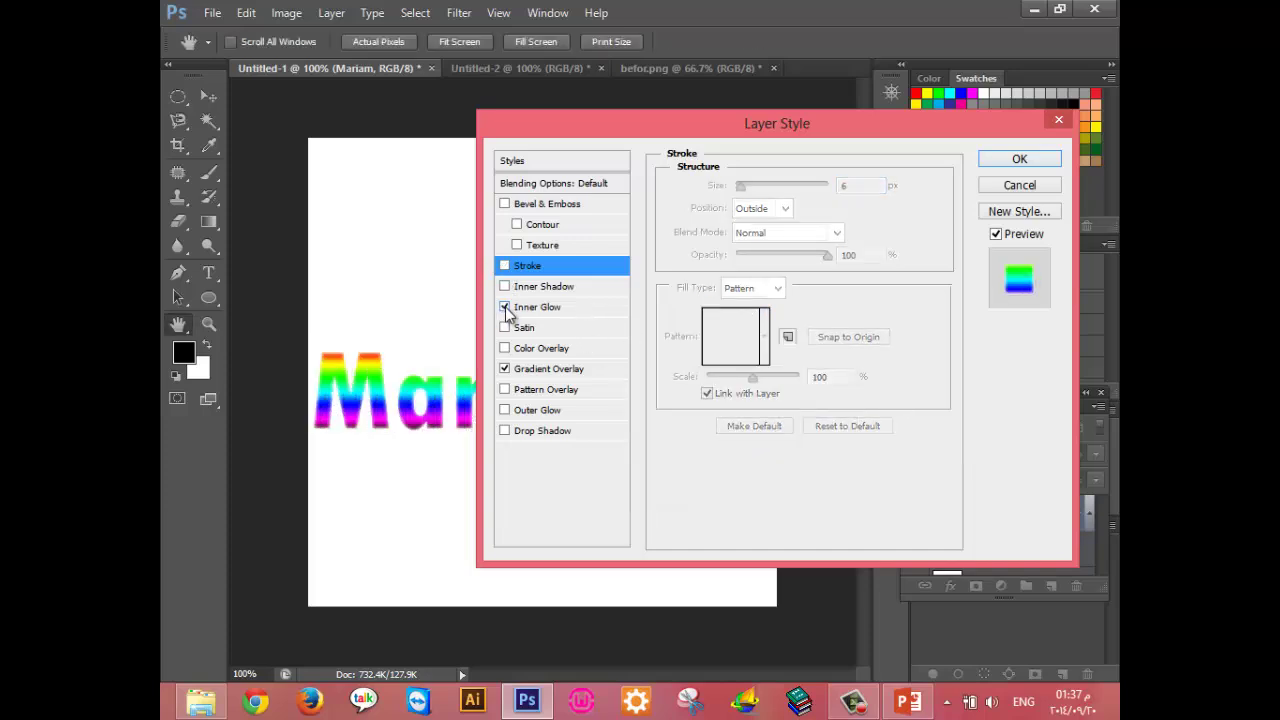
pyautogui.click(504, 307)
pyautogui.click(504, 204)
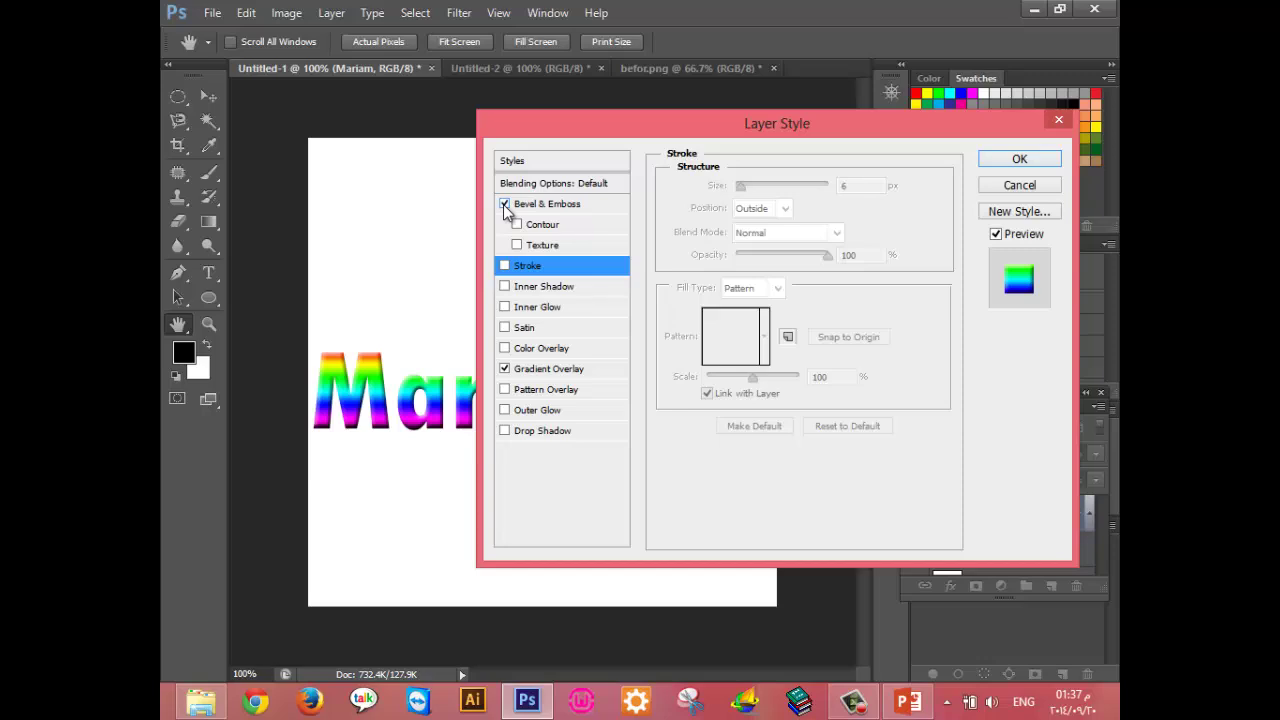
# Deepen the bevel, add contour with lower range and texture with smaller scale, then apply.
pyautogui.click(550, 204)
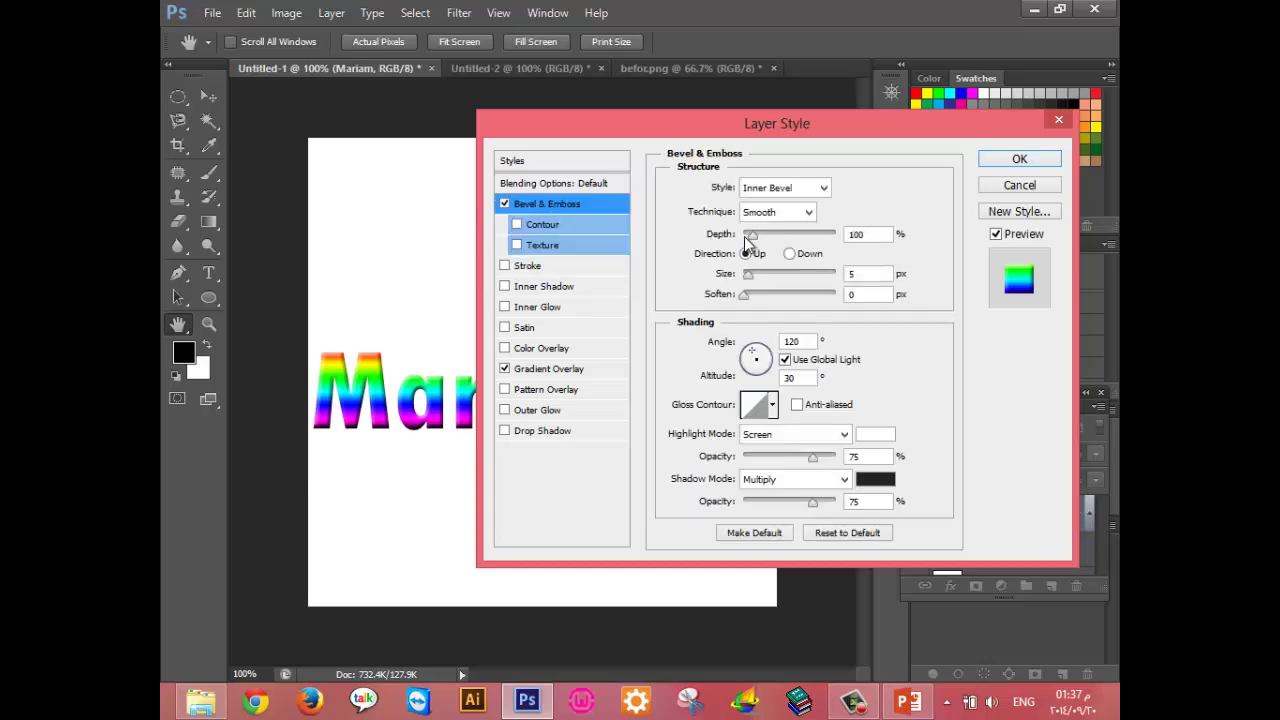
pyautogui.moveTo(752, 234); pyautogui.dragTo(830, 233)
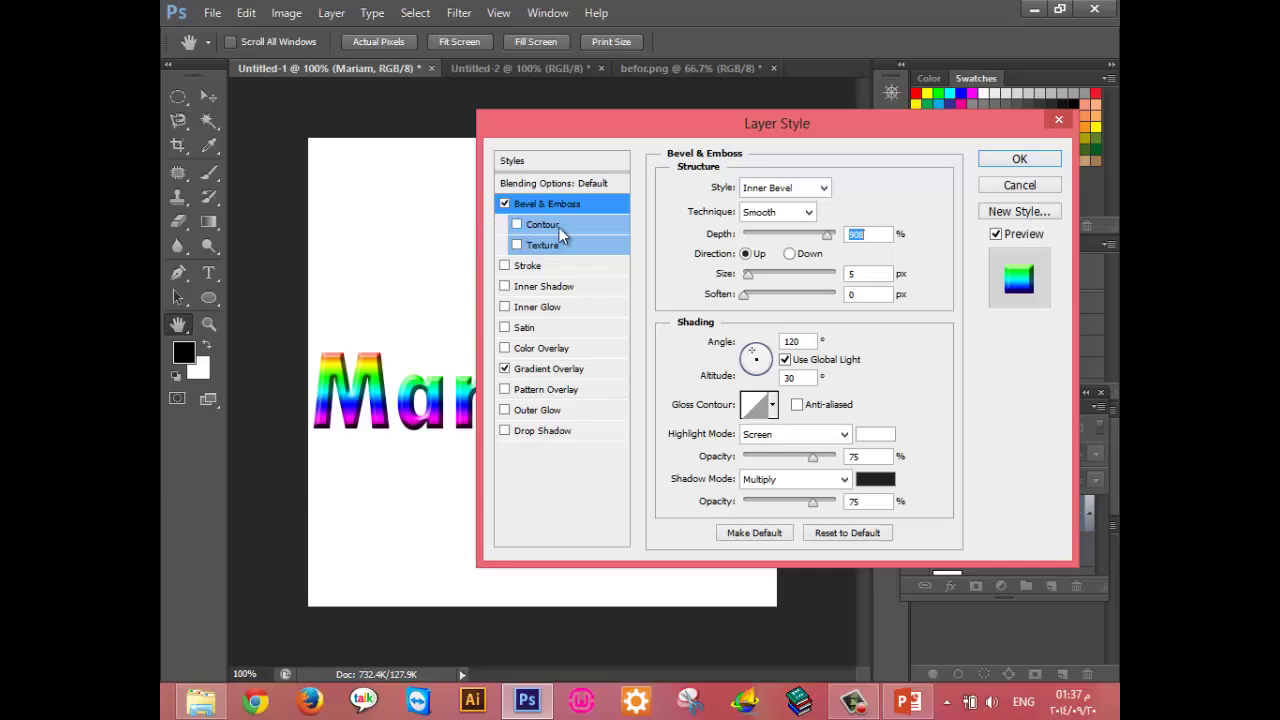
pyautogui.click(559, 227)
pyautogui.moveTo(758, 218); pyautogui.dragTo(686, 231)
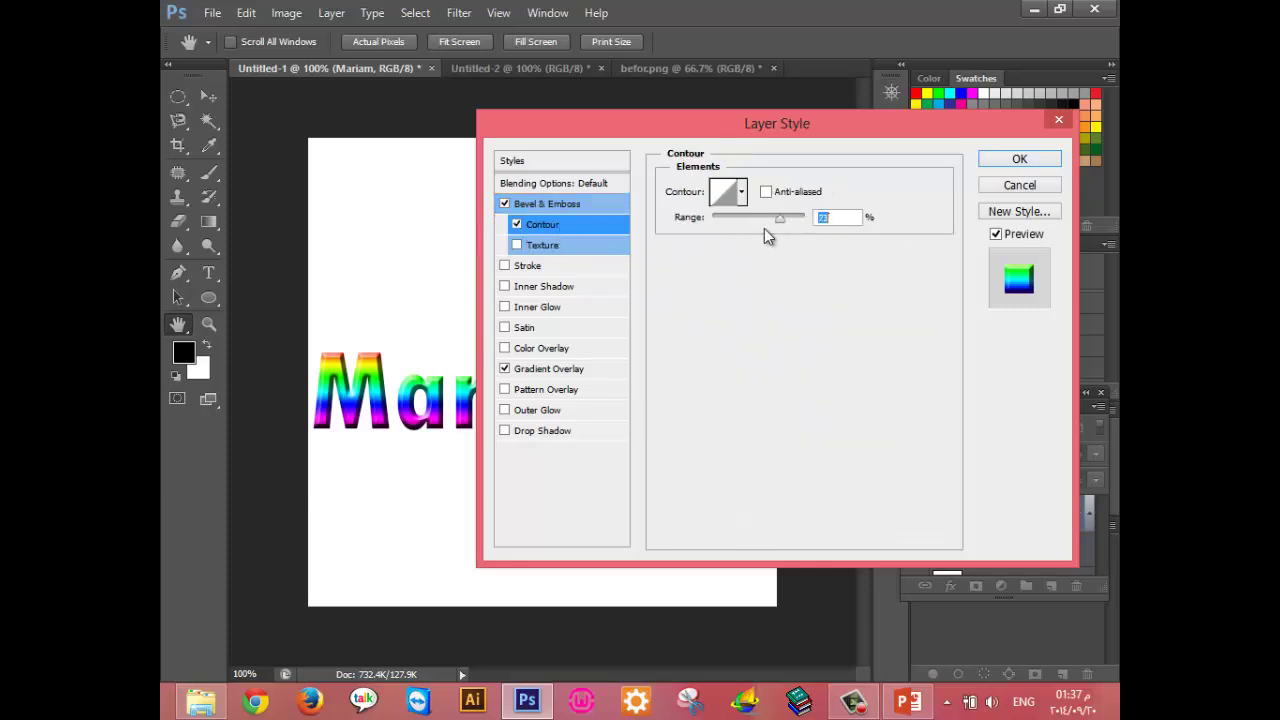
pyautogui.click(560, 247)
pyautogui.moveTo(752, 247); pyautogui.dragTo(756, 247)
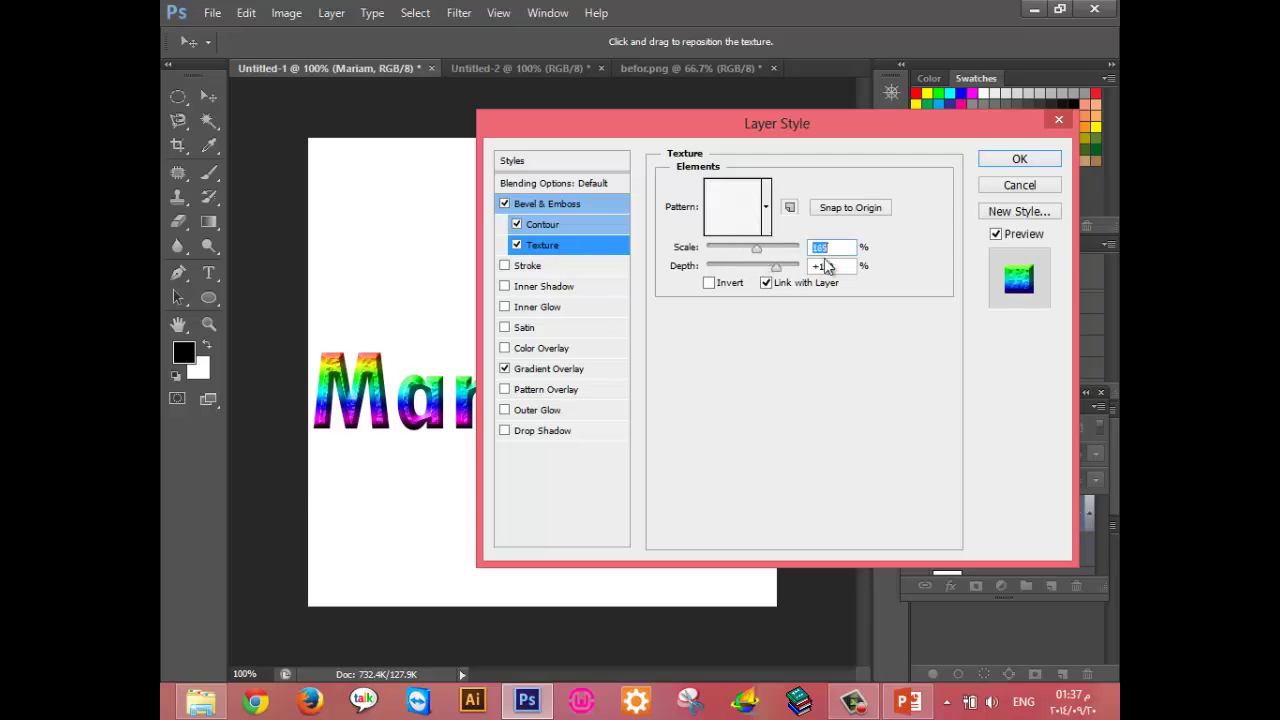
pyautogui.click(1006, 158)
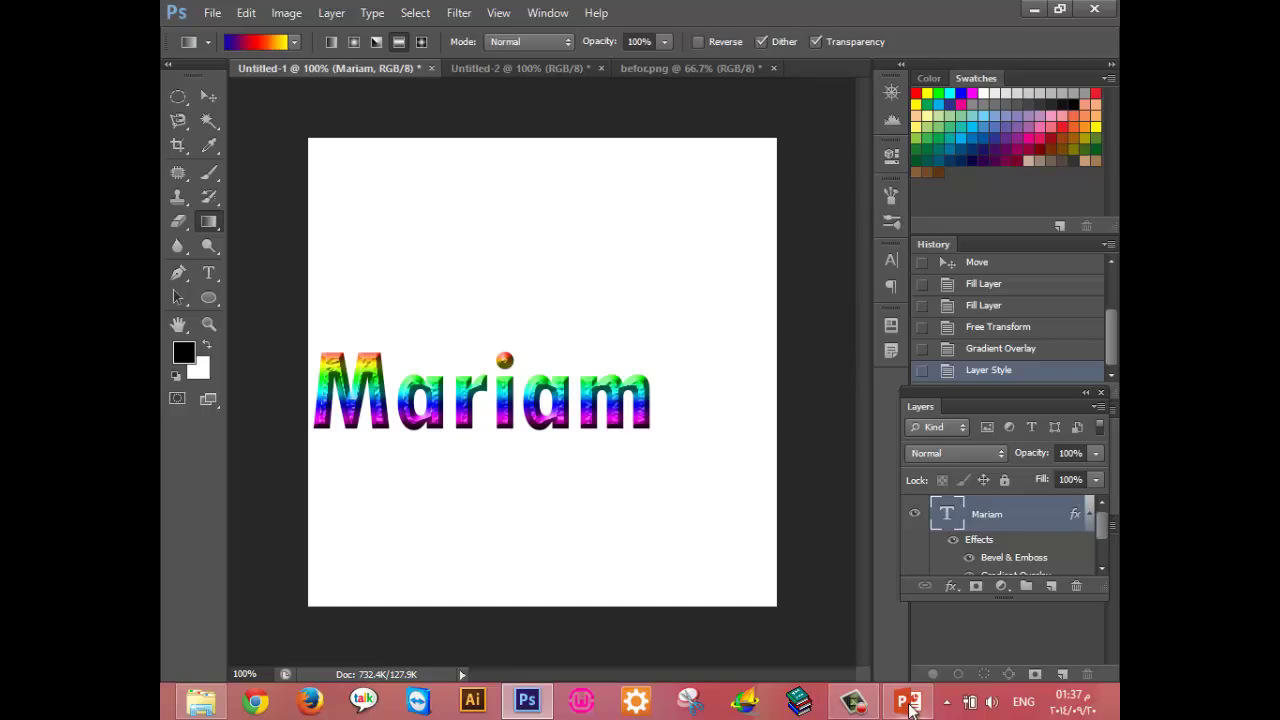
# Present slide 55, the peeled red Photo sticker example, then exit back to editing.
pyautogui.click(908, 703)
pyautogui.click(222, 370)
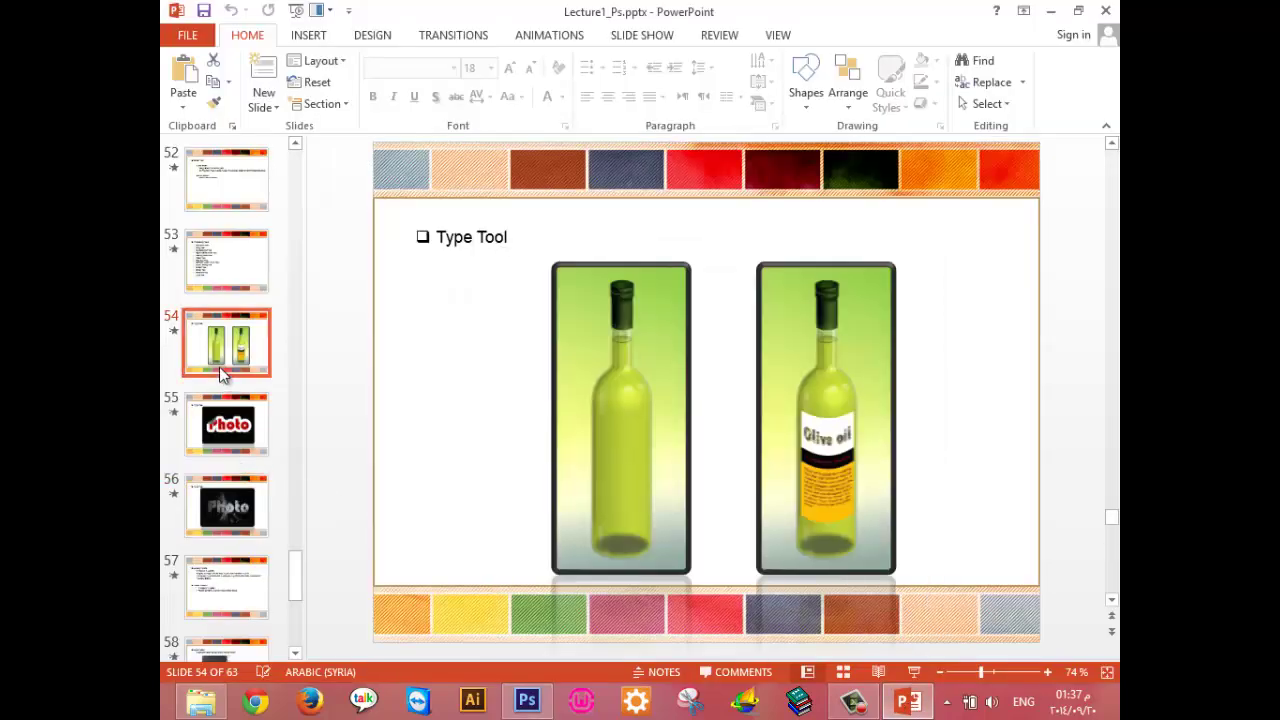
pyautogui.press('Down')
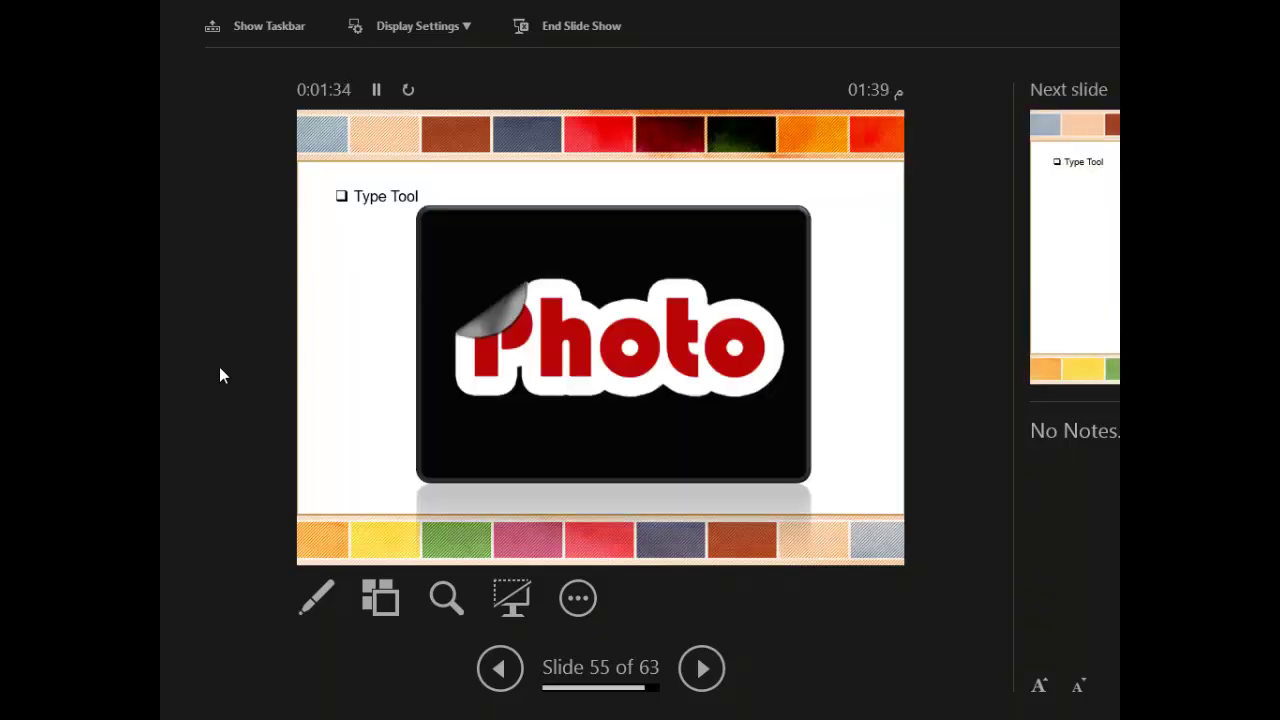
pyautogui.press('Escape')
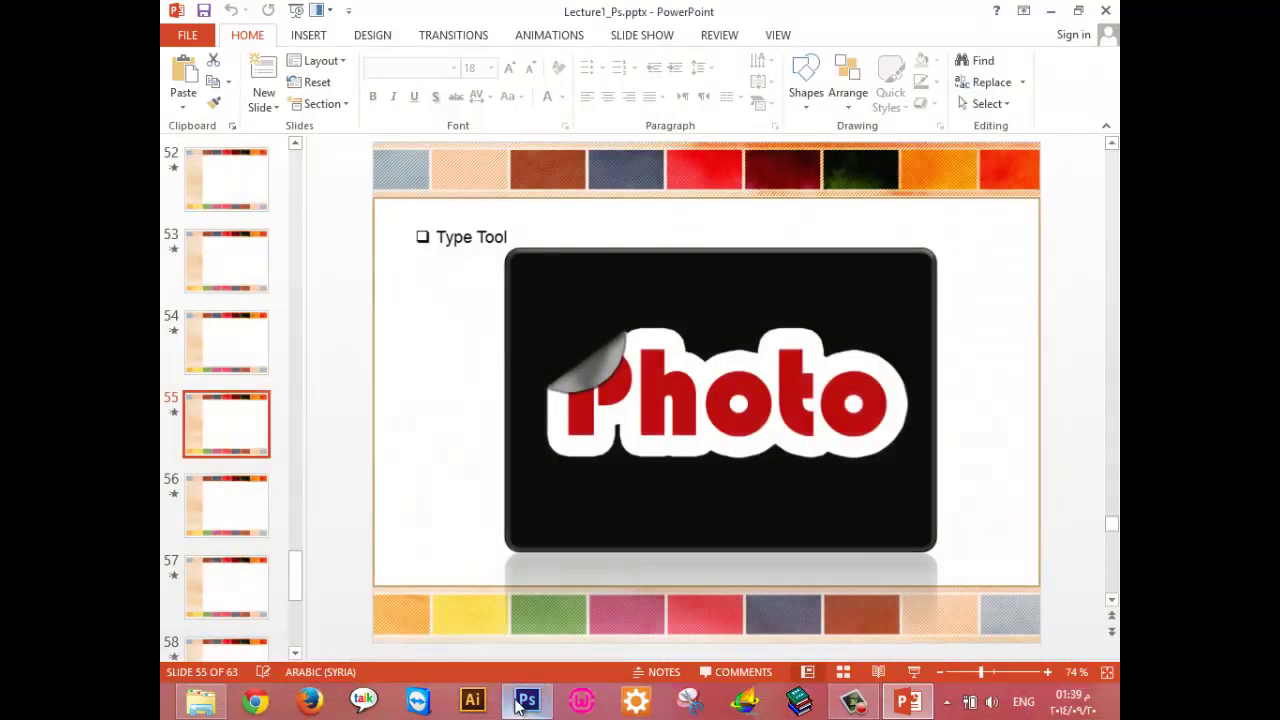
# Close Untitled-2 and befor.png in Photoshop without saving.
pyautogui.click(524, 702)
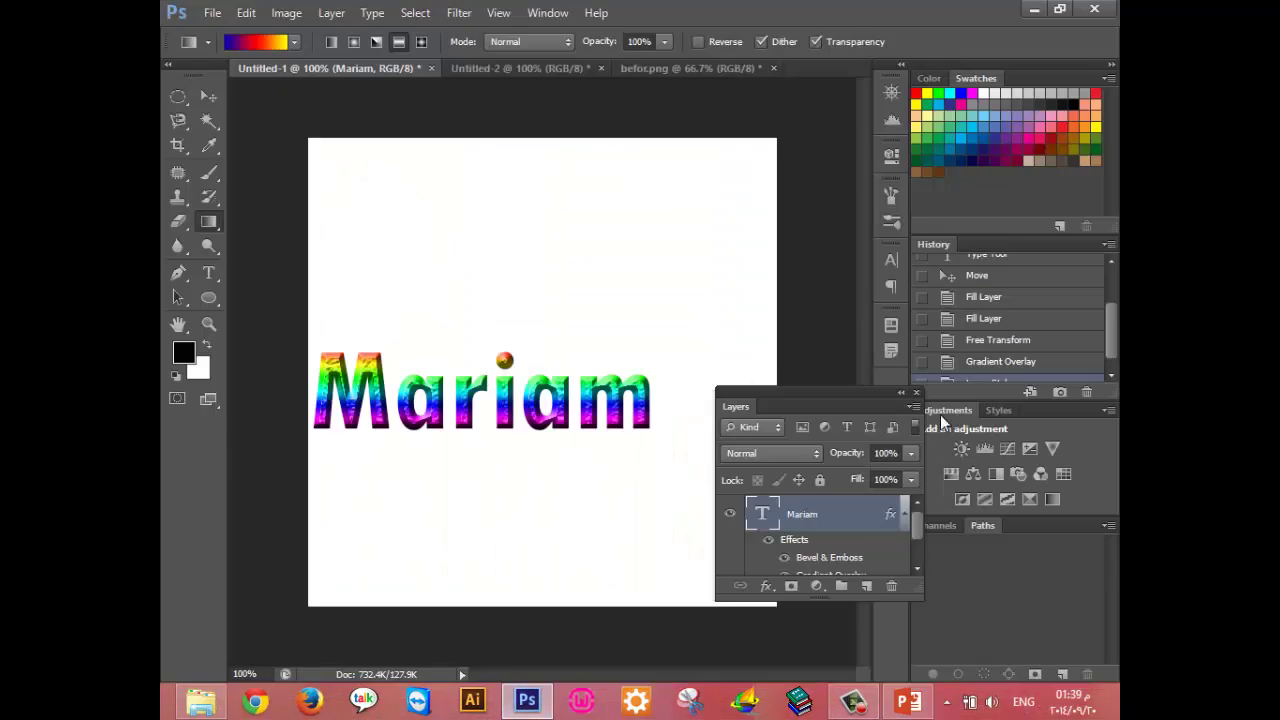
pyautogui.click(901, 393)
pyautogui.click(589, 68)
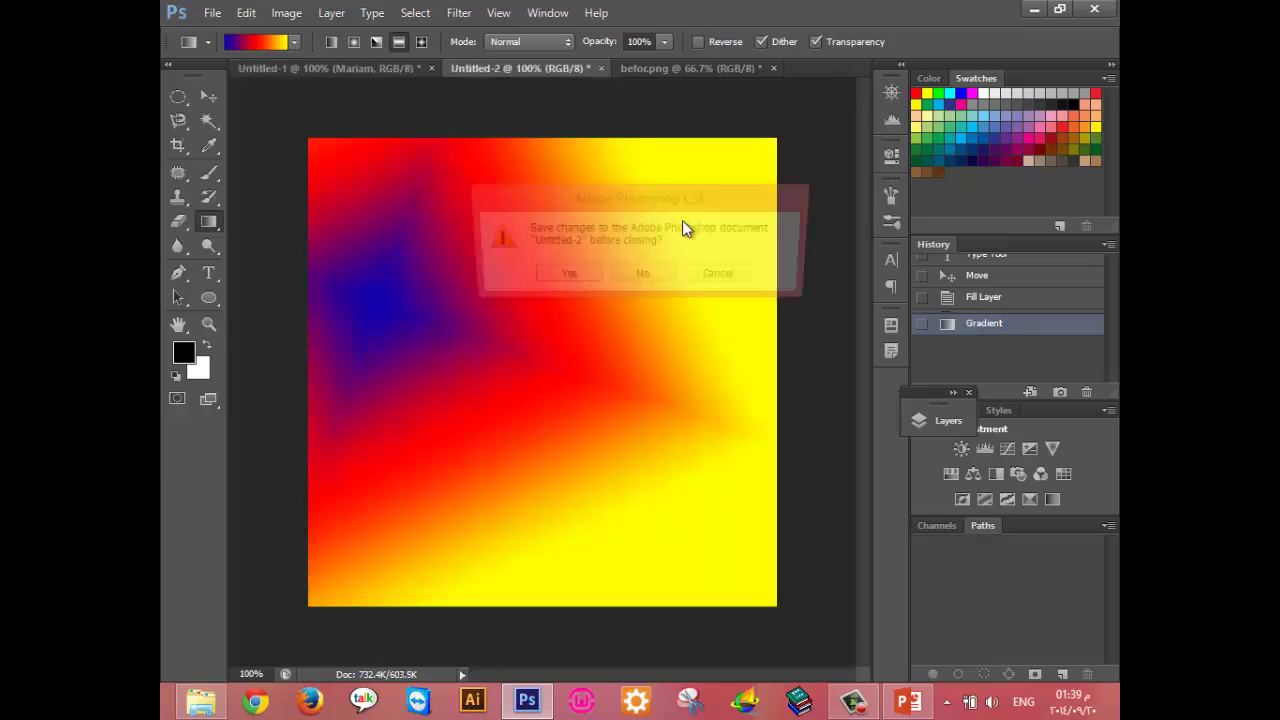
pyautogui.click(660, 277)
pyautogui.click(603, 68)
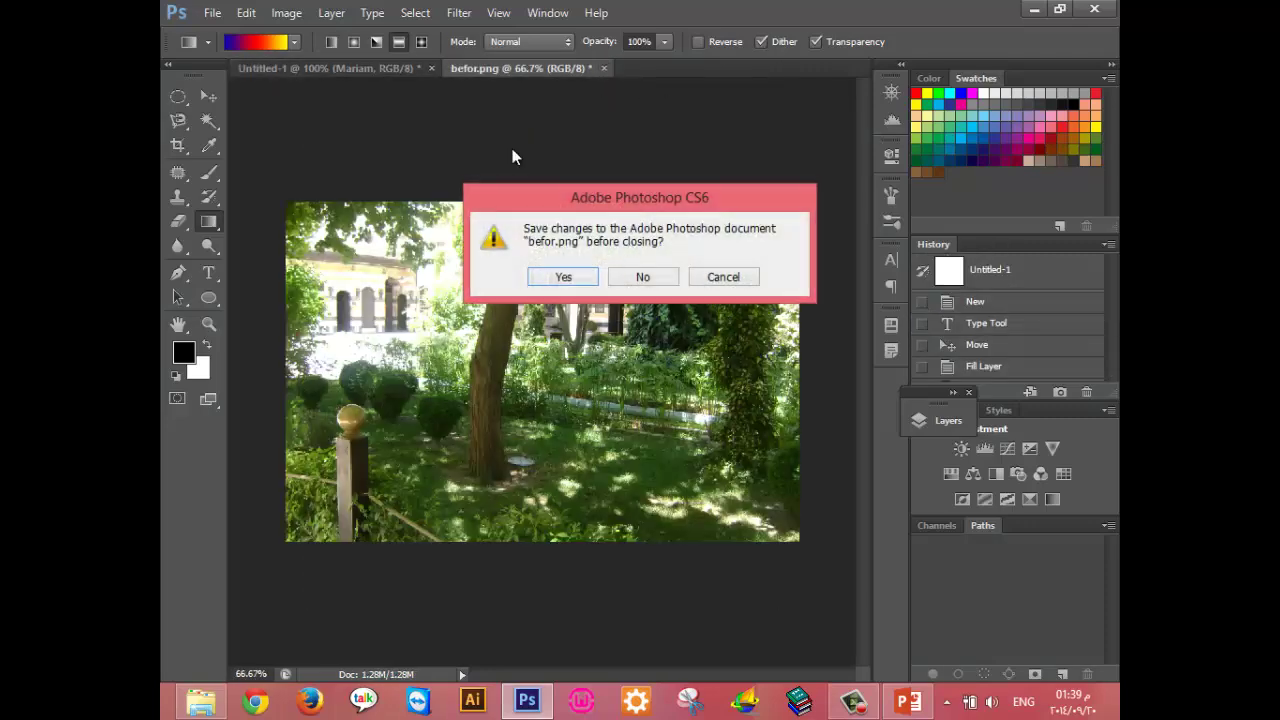
pyautogui.click(658, 285)
# Close all remaining documents without saving and create a new blank document with Ctrl+N.
pyautogui.rightClick(639, 58)
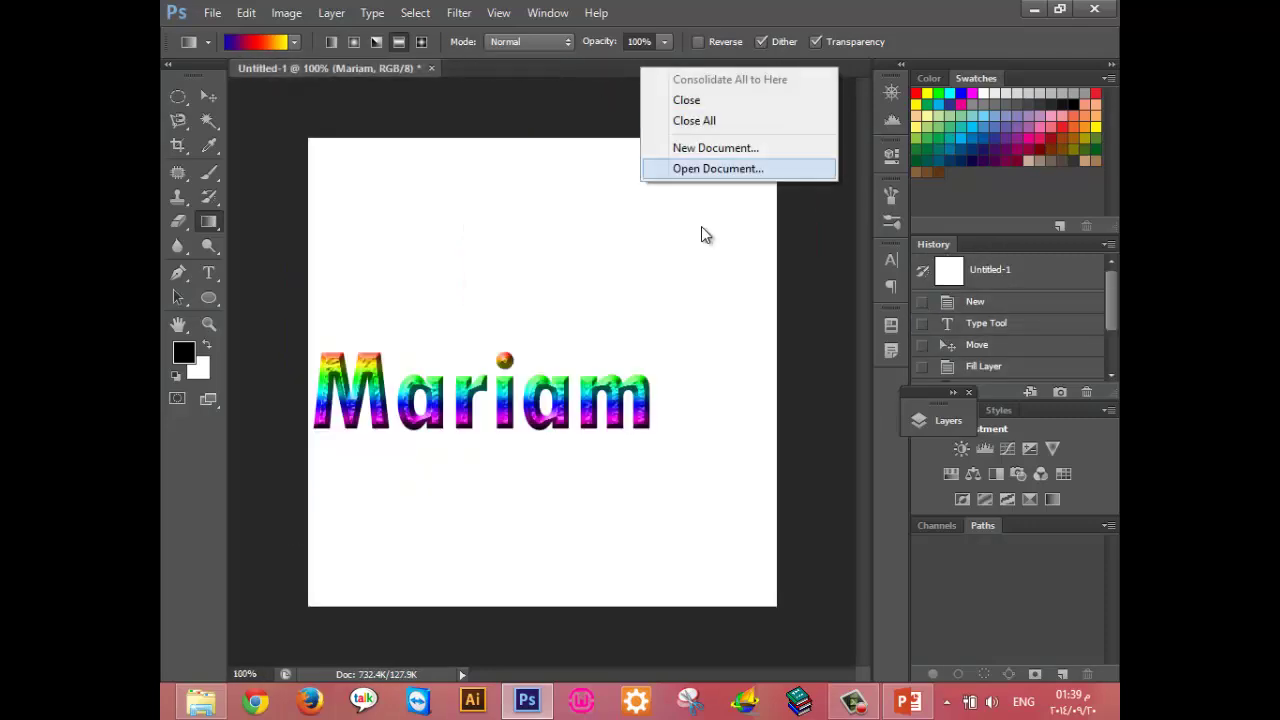
pyautogui.click(697, 125)
pyautogui.click(645, 277)
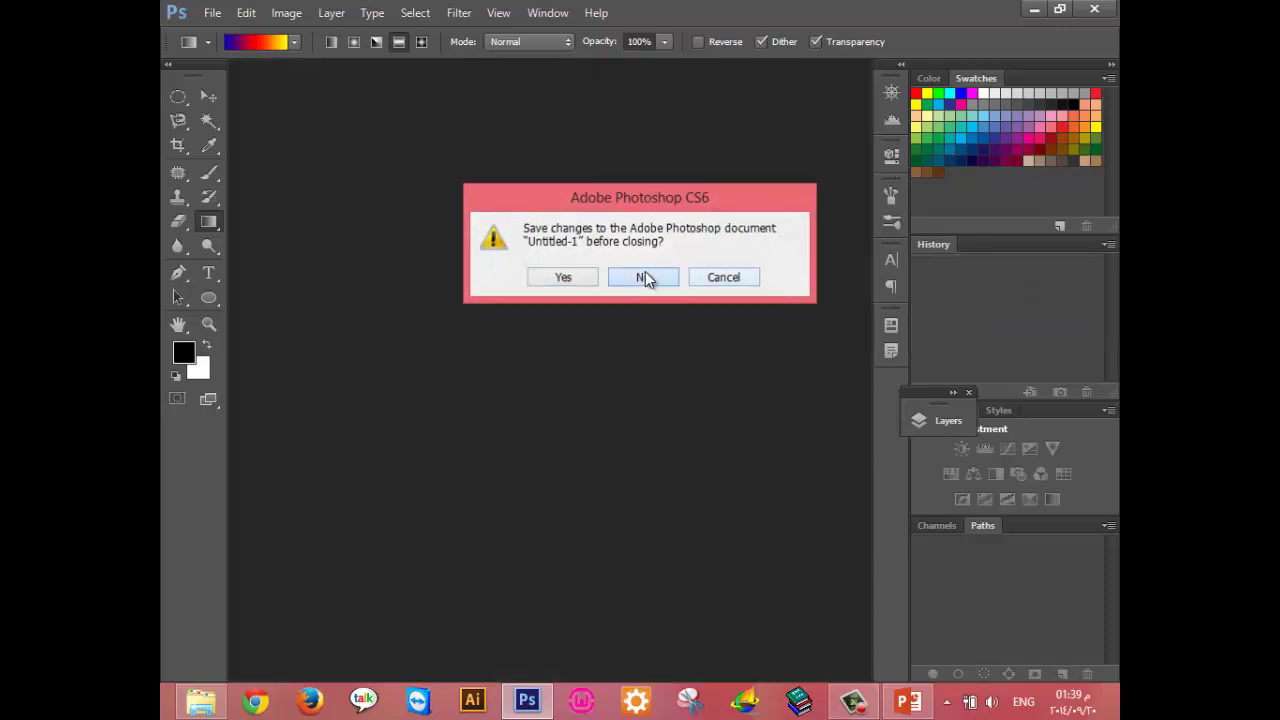
pyautogui.hotkey('ctrl', 'n')
pyautogui.press('Return')
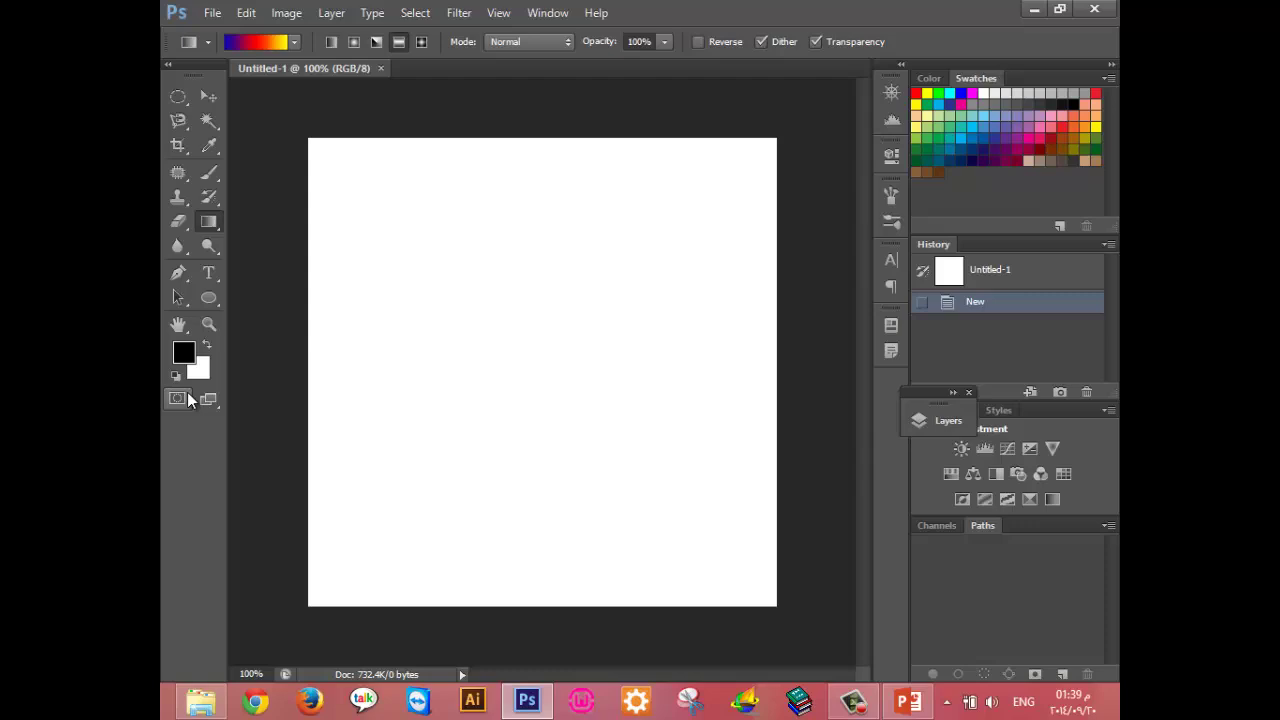
# Fill the new Untitled-1 canvas solid black with Alt+Backspace after undoing a paint-bucket fill.
pyautogui.rightClick(222, 227)
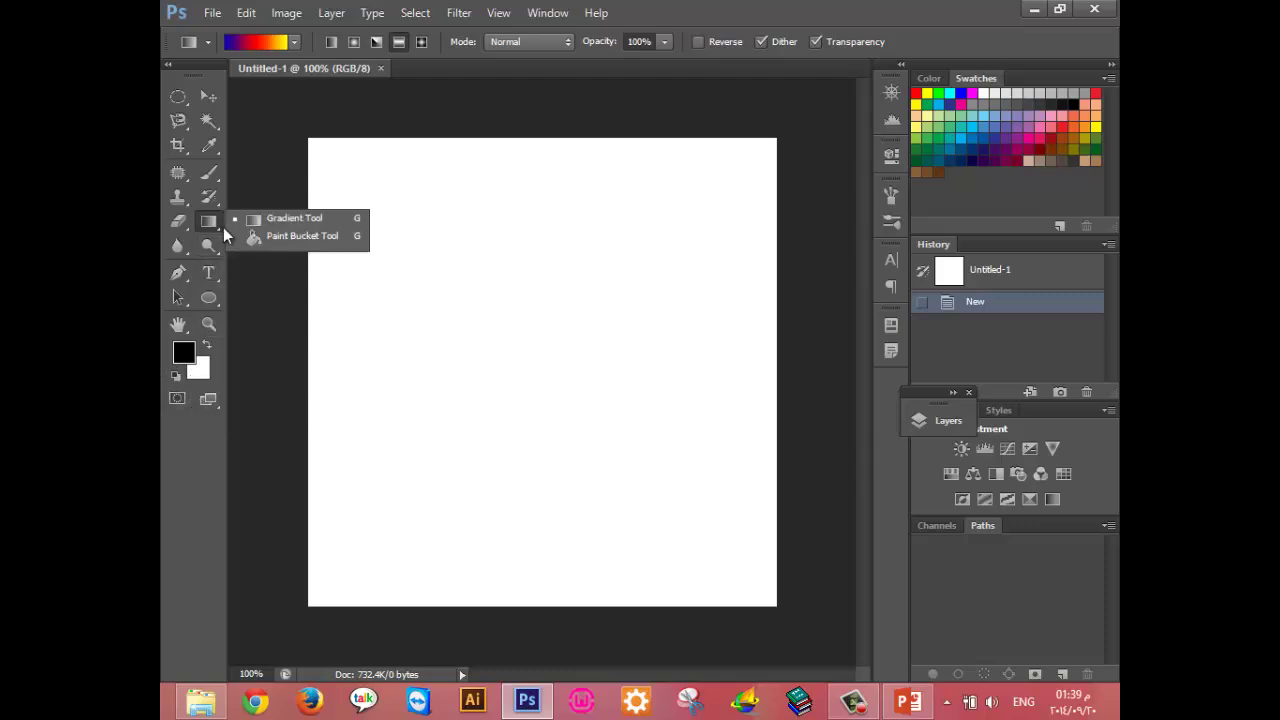
pyautogui.click(300, 234)
pyautogui.click(505, 330)
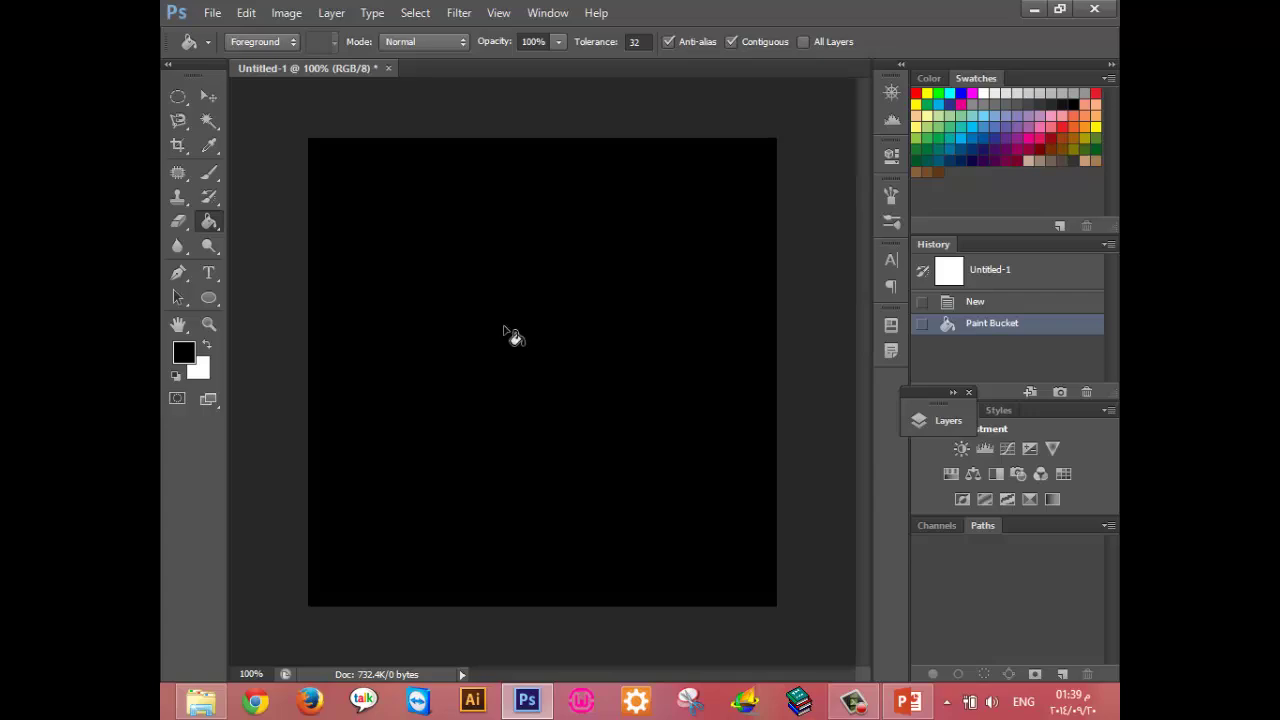
pyautogui.hotkey('ctrl', 'z')
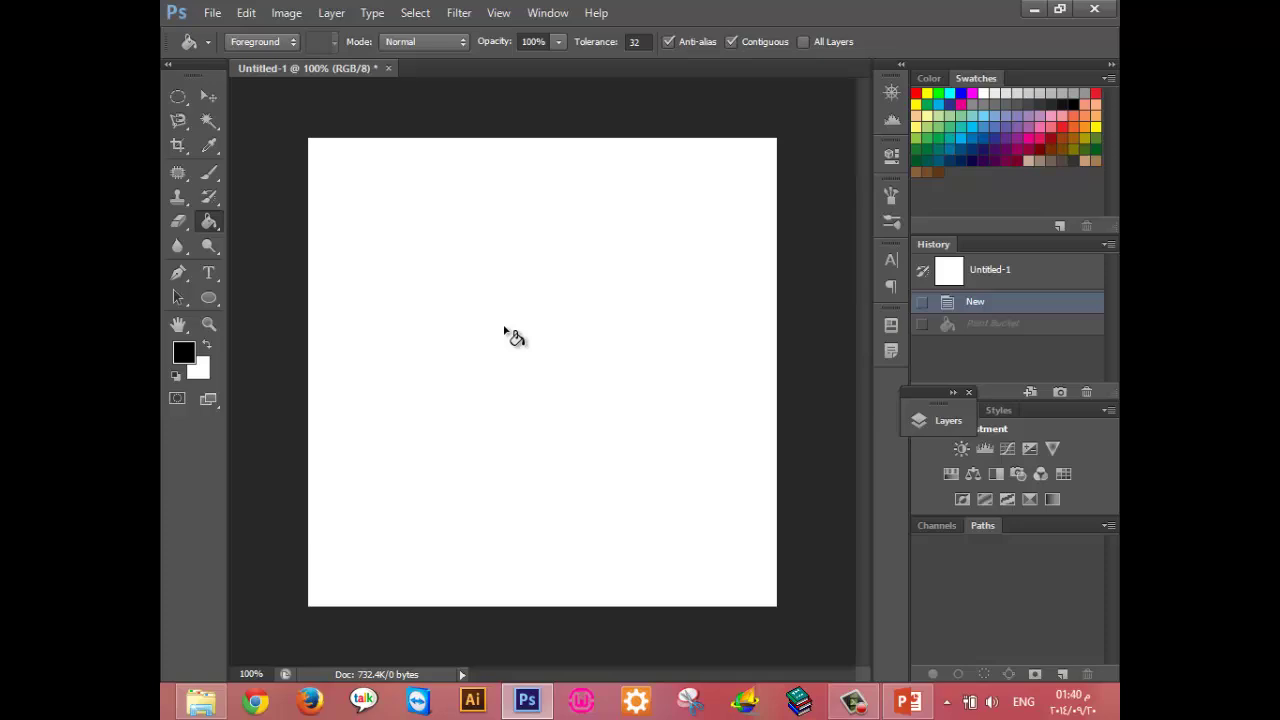
pyautogui.hotkey('alt', 'BackSpace')
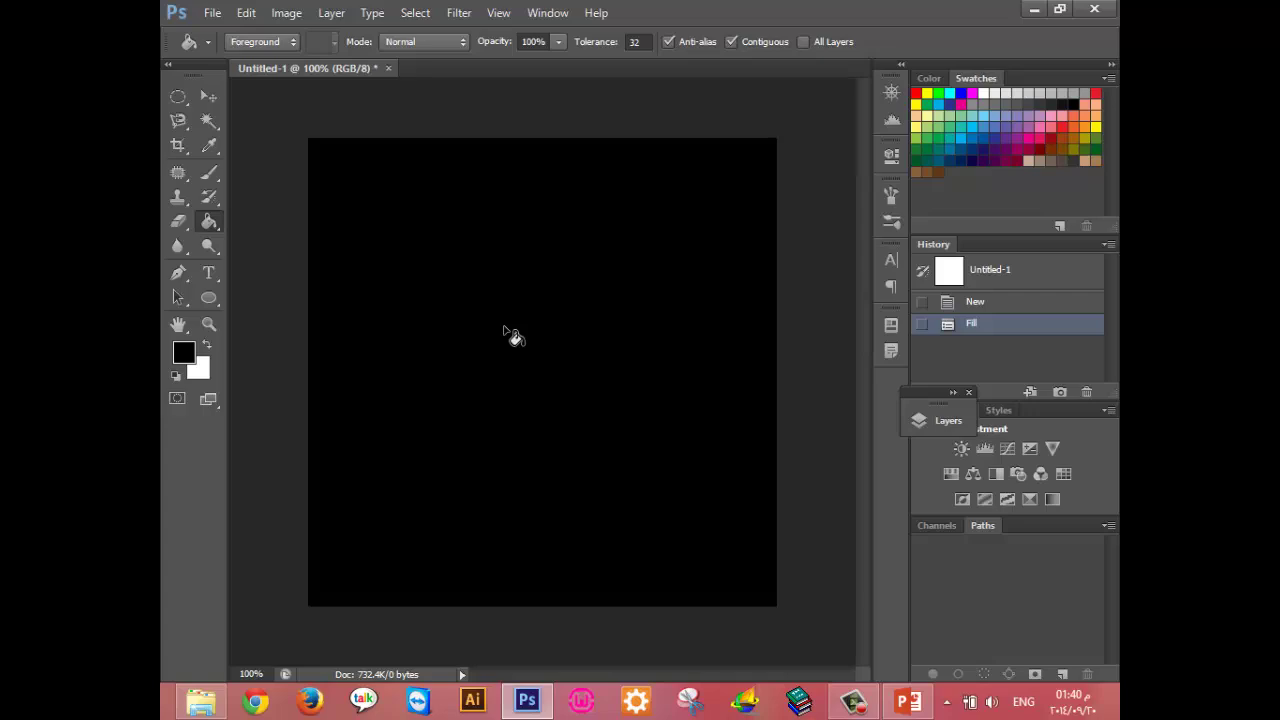
pyautogui.click(209, 273)
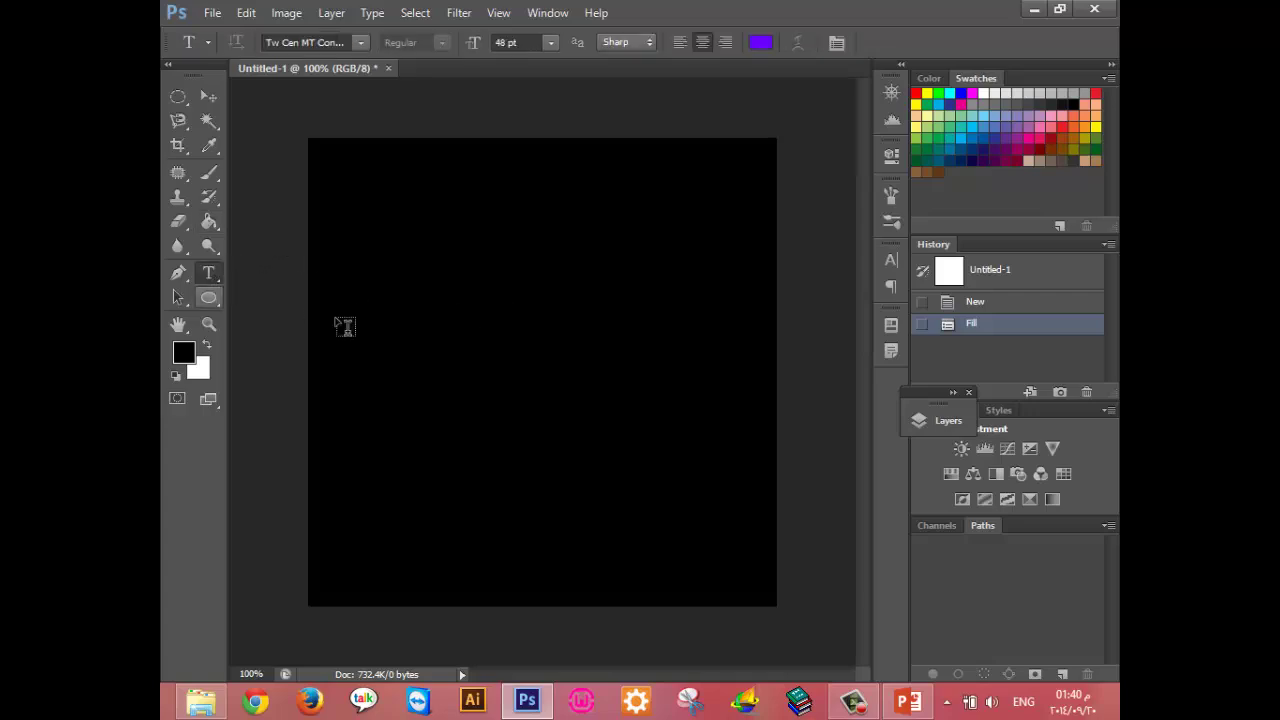
# Type 'Photosho' on the canvas and scale it up to about 202%.
pyautogui.click(449, 368)
pyautogui.write('Pho')
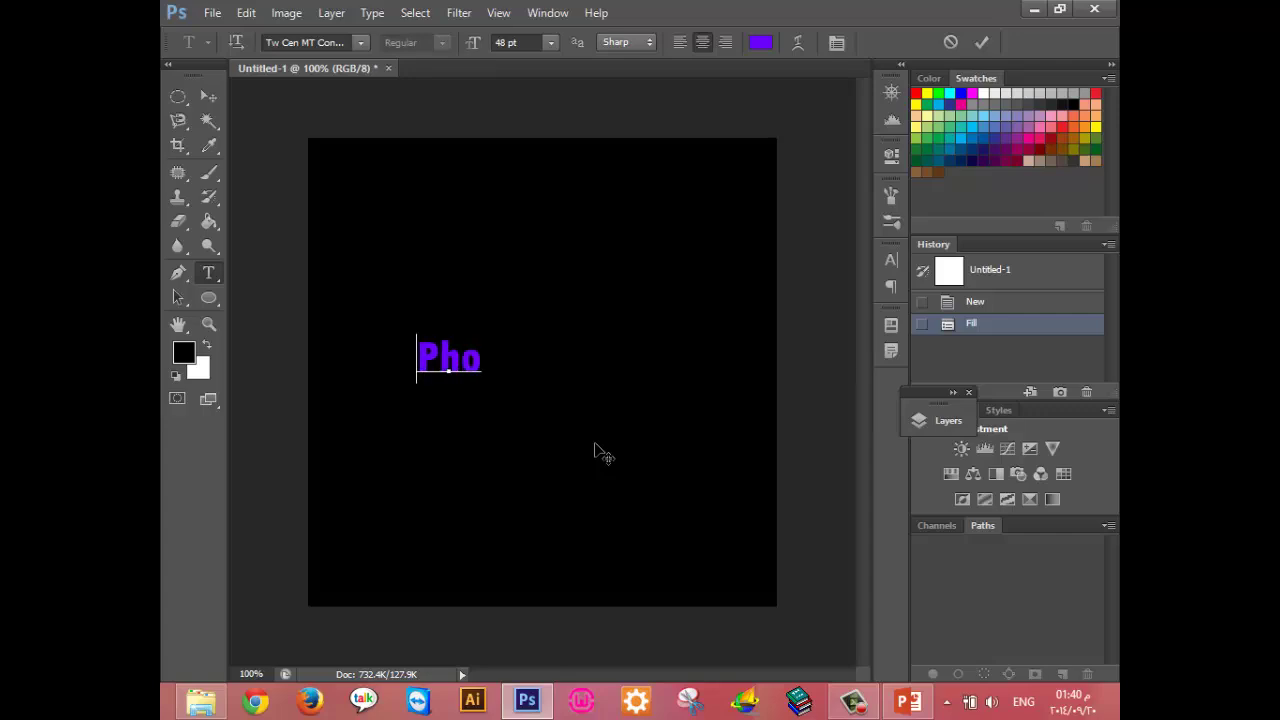
pyautogui.write('tosho')
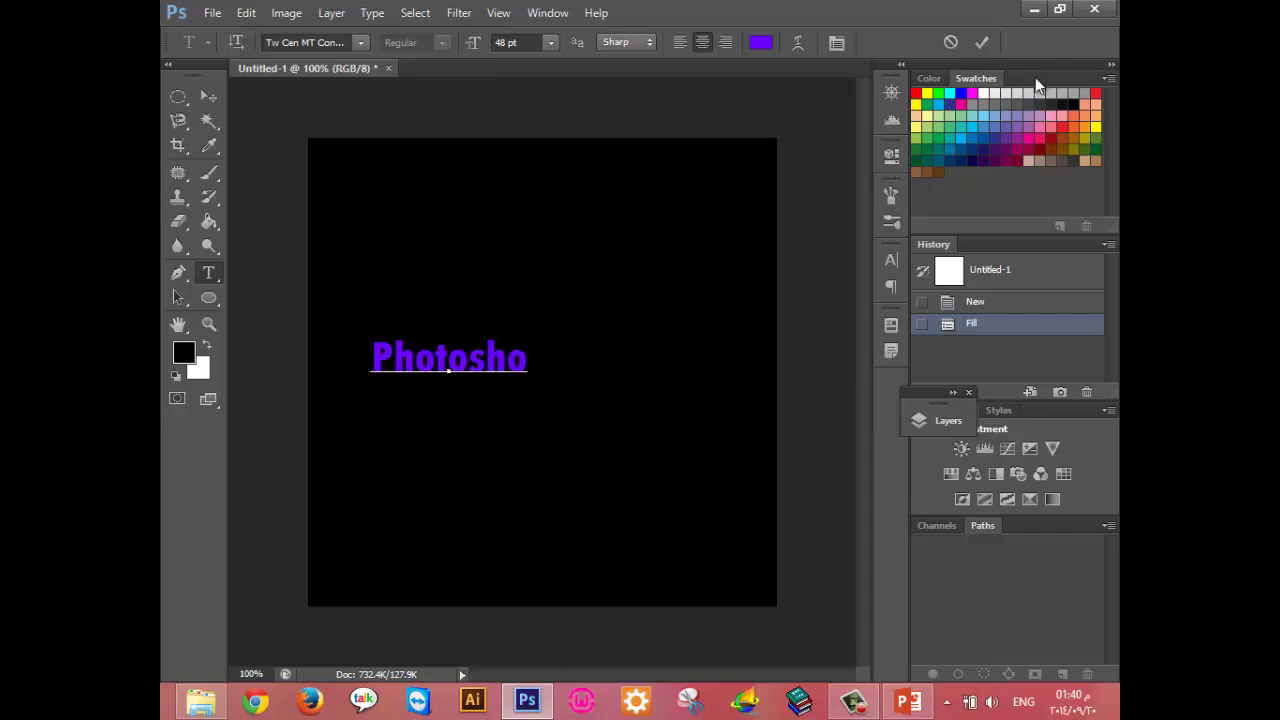
pyautogui.click(984, 50)
pyautogui.hotkey('ctrl', 't')
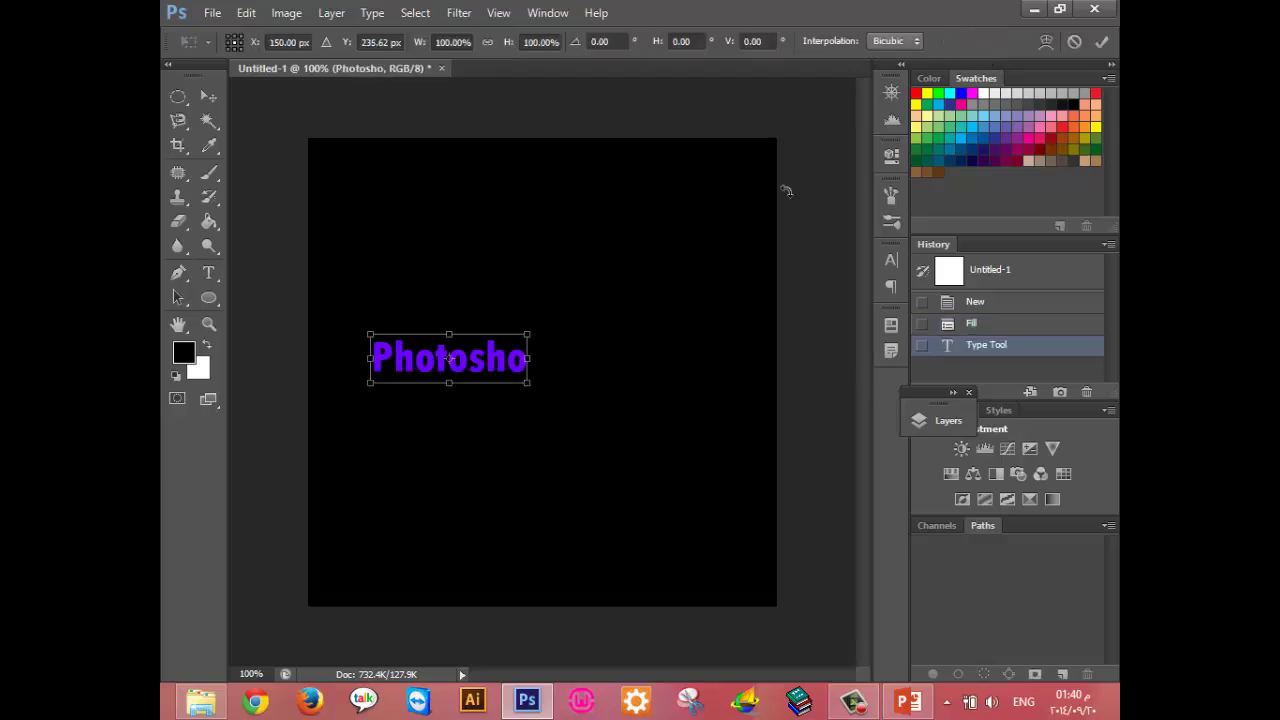
pyautogui.moveTo(528, 382); pyautogui.dragTo(695, 433)
pyautogui.moveTo(600, 377); pyautogui.dragTo(608, 378)
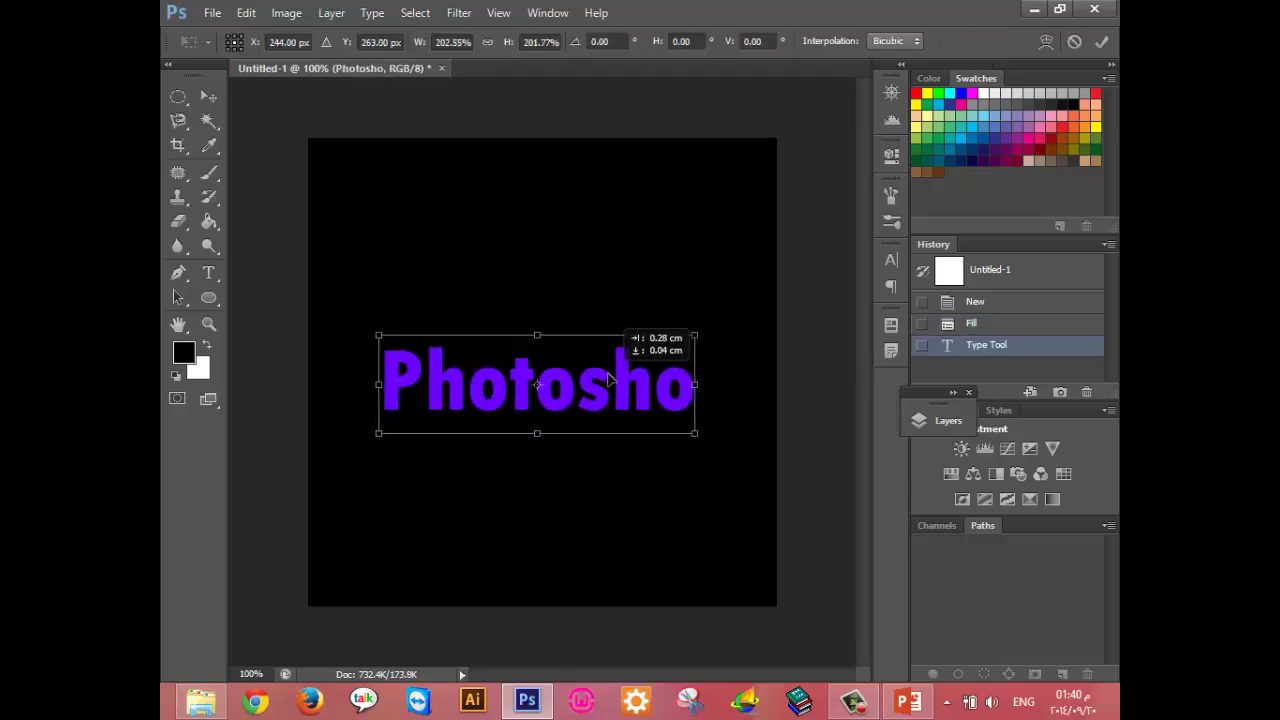
pyautogui.click(1100, 41)
# Move the Layers panel off the canvas and make it taller.
pyautogui.doubleClick(600, 382)
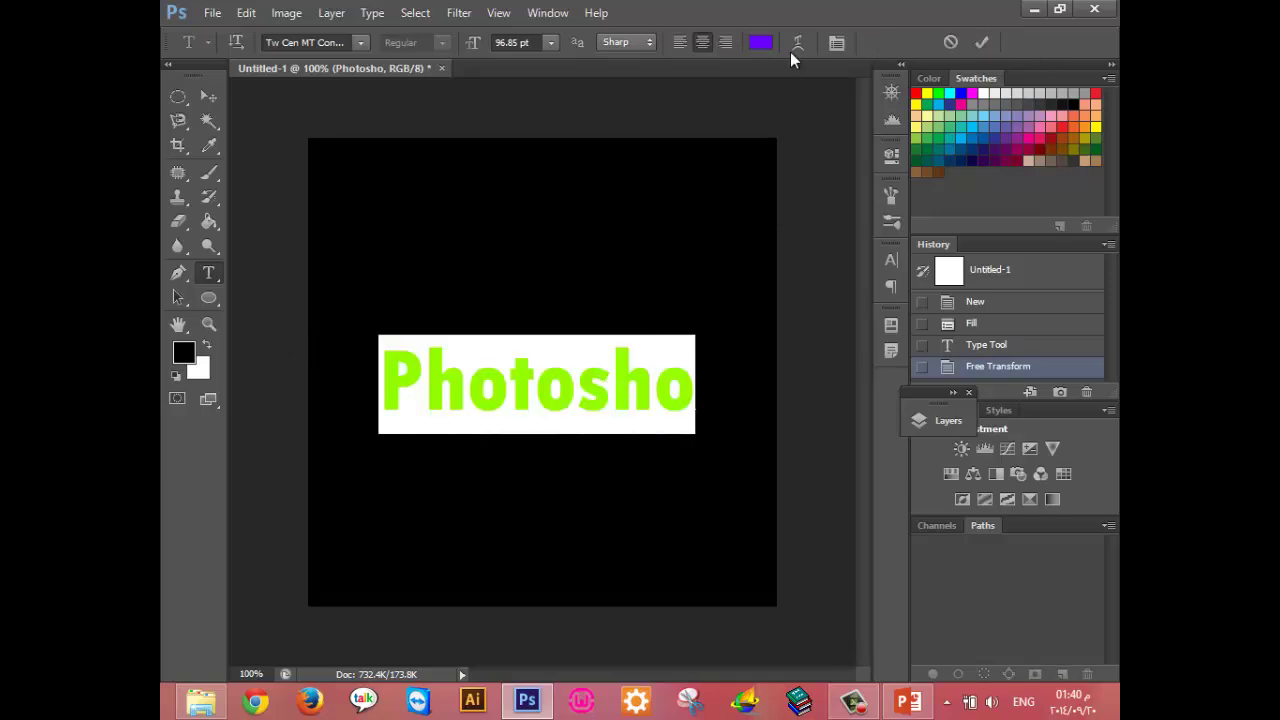
pyautogui.click(981, 42)
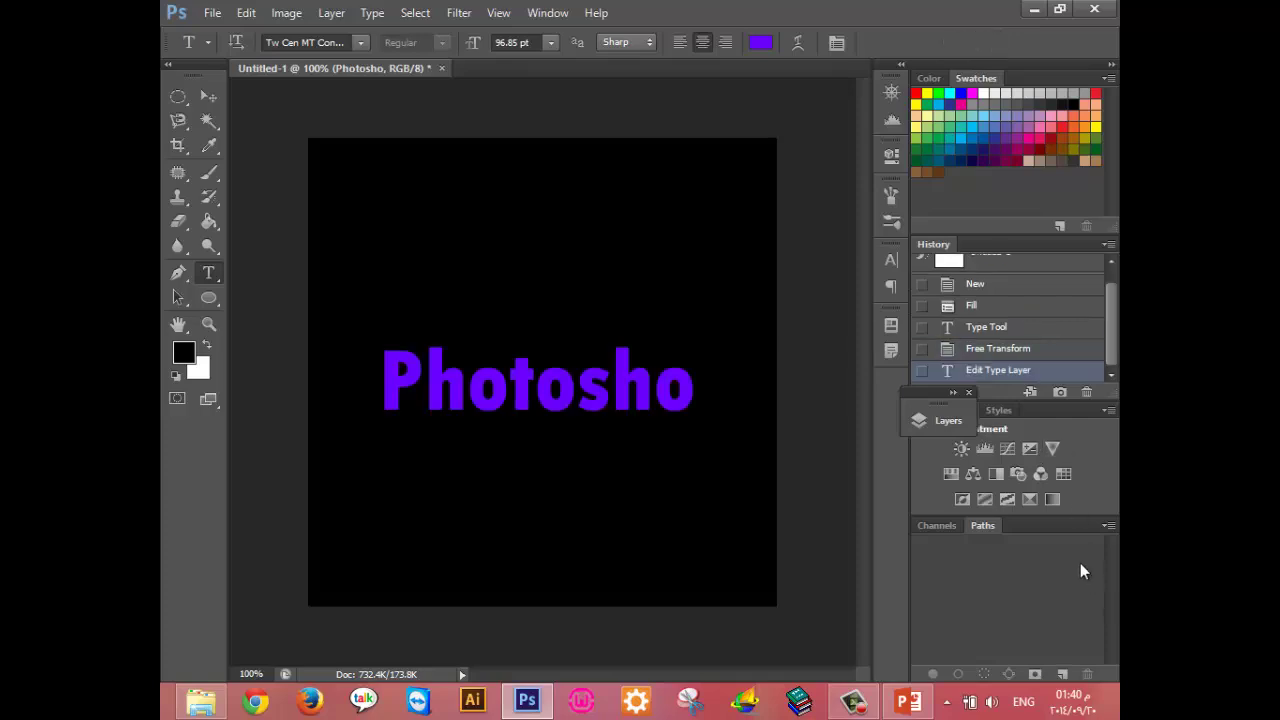
pyautogui.click(966, 395)
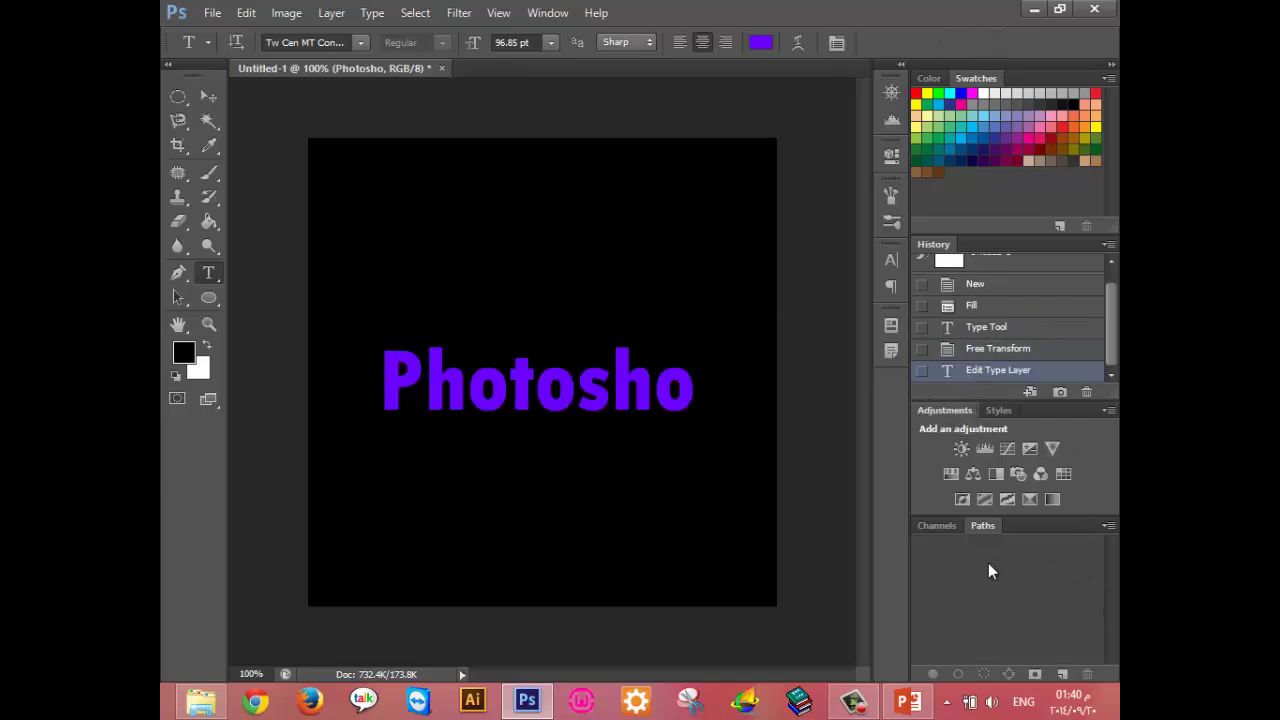
pyautogui.click(546, 13)
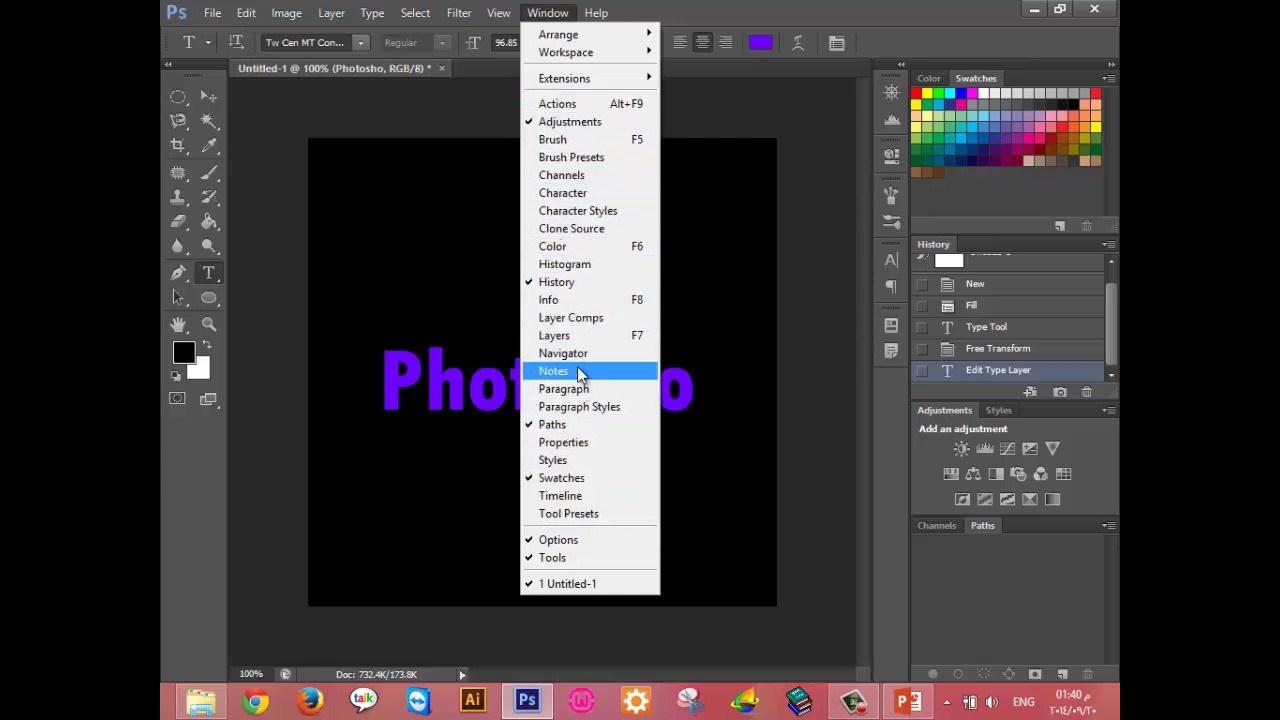
pyautogui.click(575, 335)
pyautogui.moveTo(758, 418); pyautogui.dragTo(812, 73)
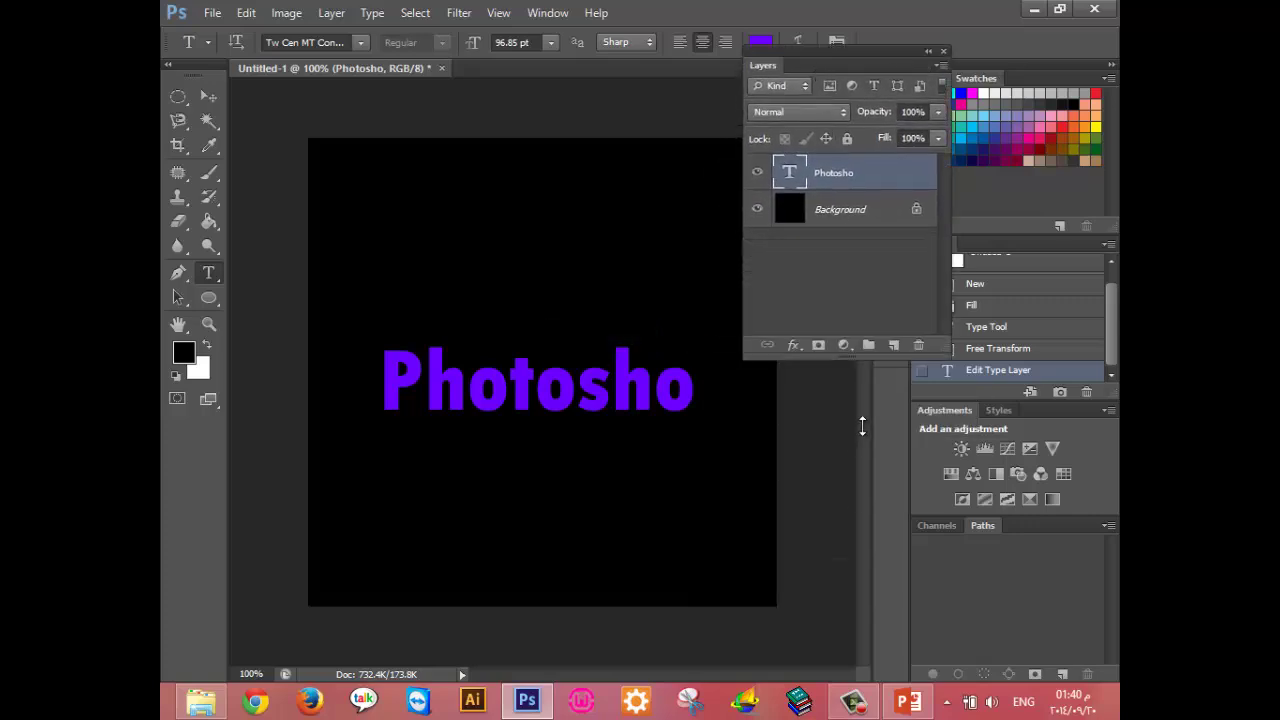
pyautogui.moveTo(852, 256); pyautogui.dragTo(864, 426)
# Recolour the Photosho text dark red a80000.
pyautogui.doubleClick(572, 395)
pyautogui.click(184, 352)
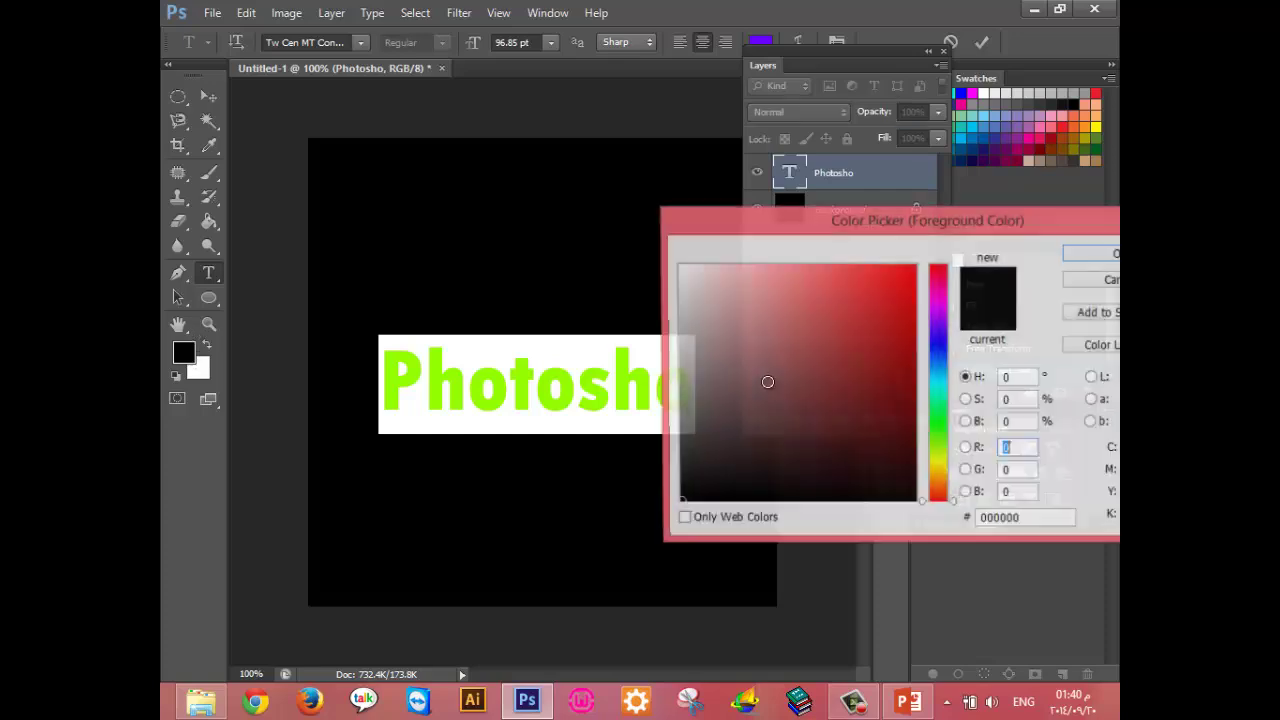
pyautogui.moveTo(886, 329)
pyautogui.mouseDown()
pyautogui.moveTo(911, 292)
pyautogui.moveTo(915, 343)
pyautogui.mouseUp()
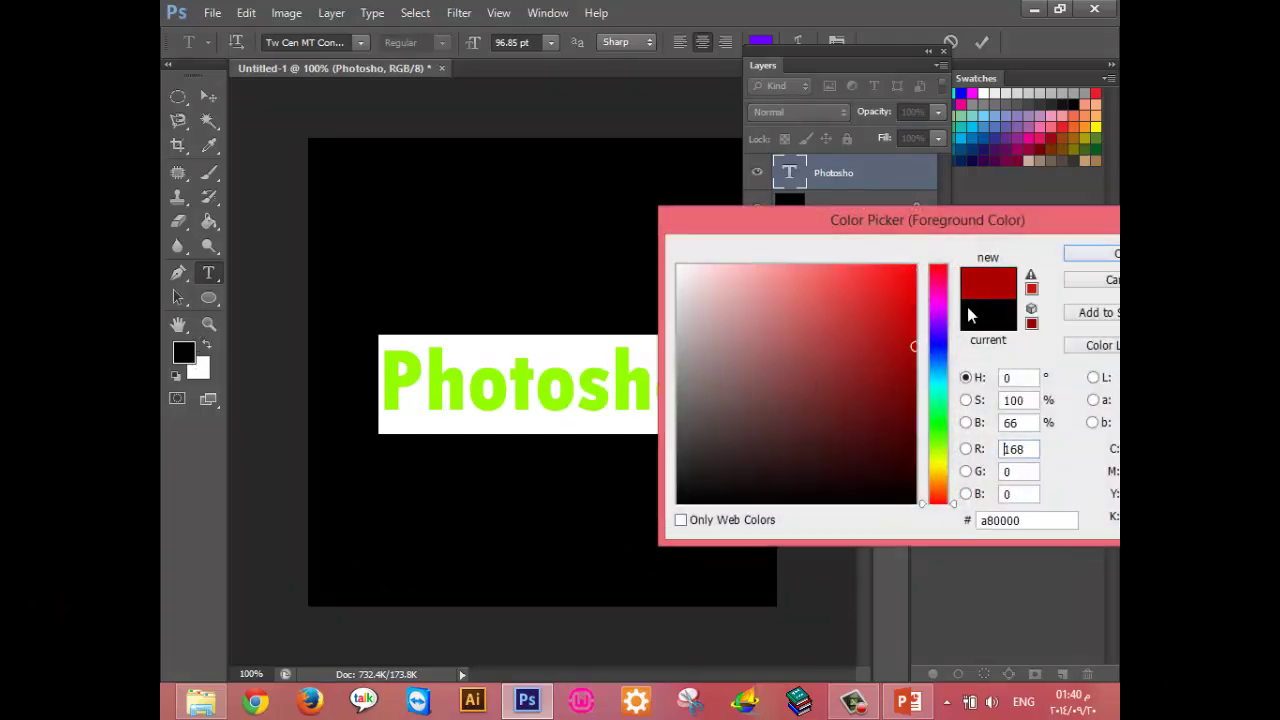
pyautogui.click(1089, 253)
pyautogui.click(980, 43)
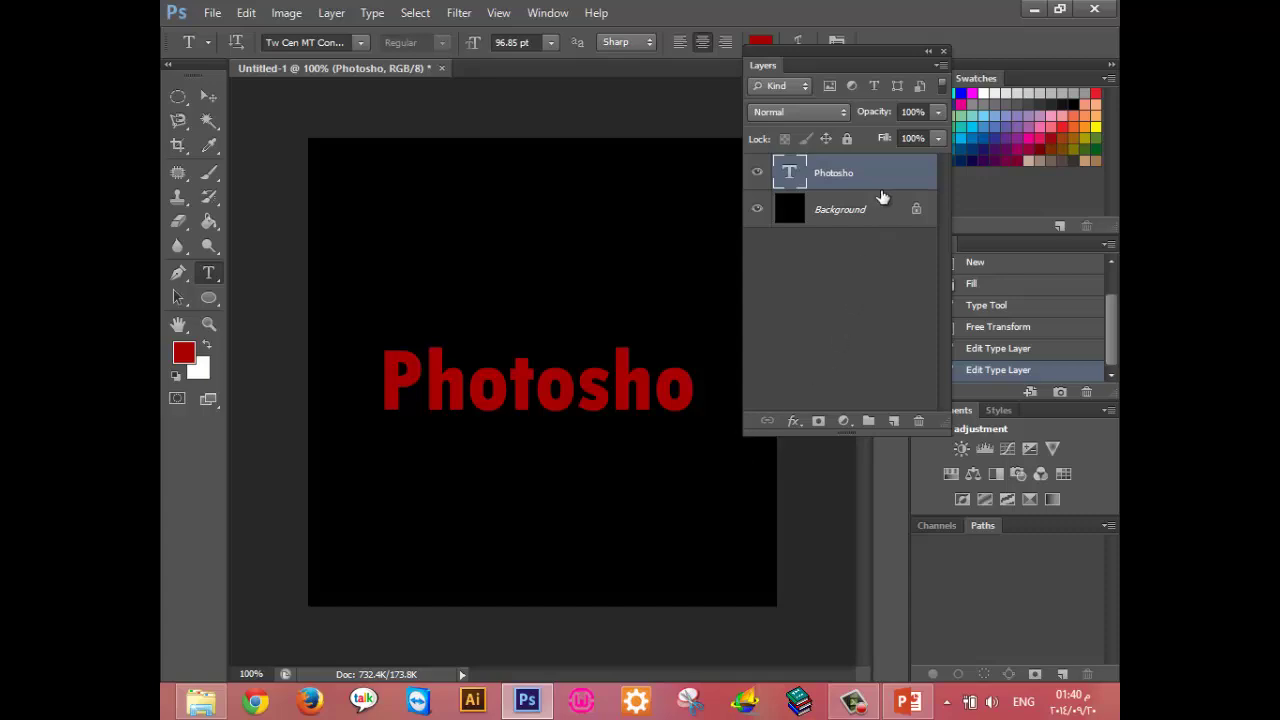
# Open the Photosho layer's Layer Style and enable Stroke.
pyautogui.doubleClick(888, 185)
pyautogui.moveTo(712, 140)
pyautogui.mouseDown()
pyautogui.moveTo(878, 147)
pyautogui.moveTo(818, 158)
pyautogui.mouseUp()
pyautogui.click(695, 276)
# Set the stroke colour to white and thicken the stroke.
pyautogui.click(843, 329)
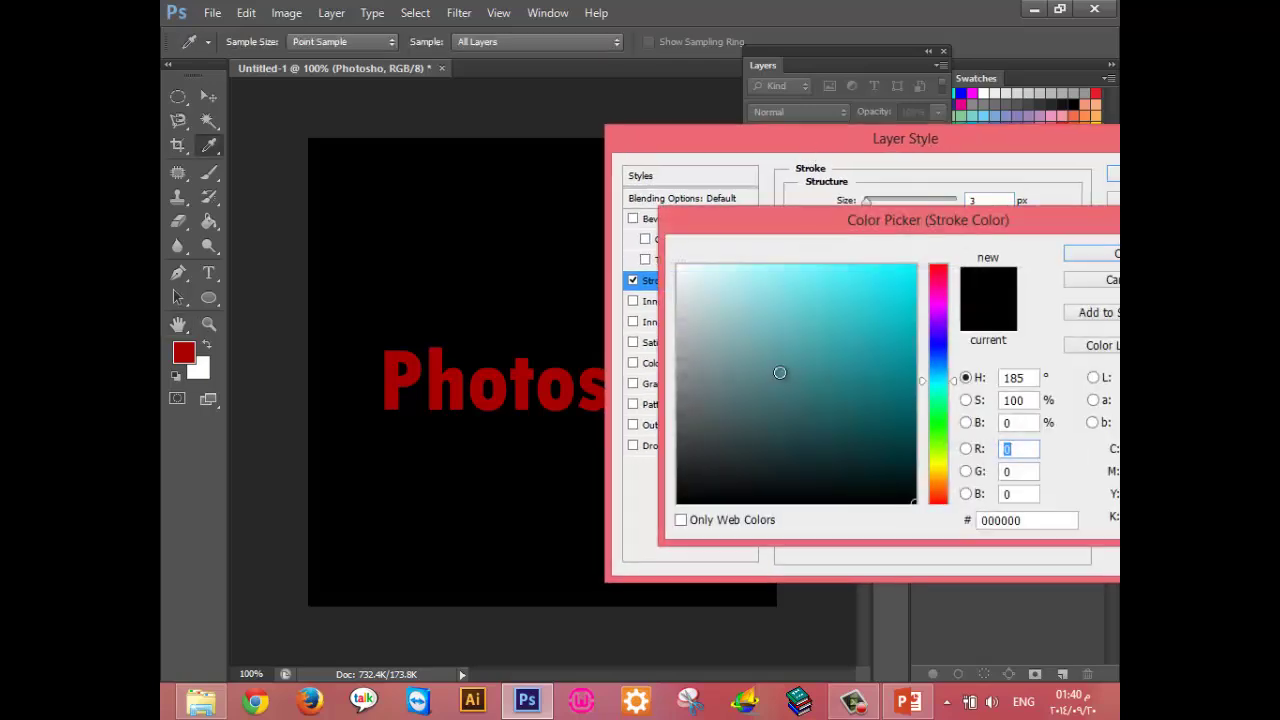
pyautogui.click(678, 266)
pyautogui.click(1076, 254)
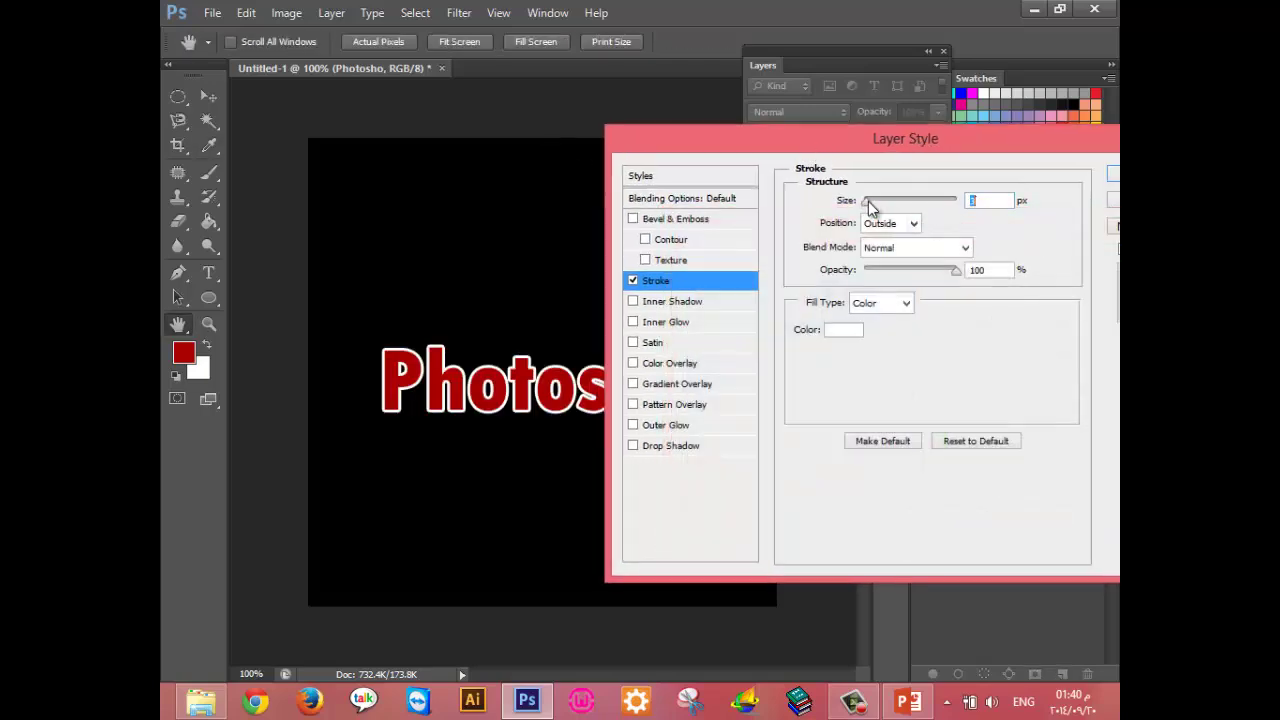
pyautogui.moveTo(866, 201); pyautogui.dragTo(875, 206)
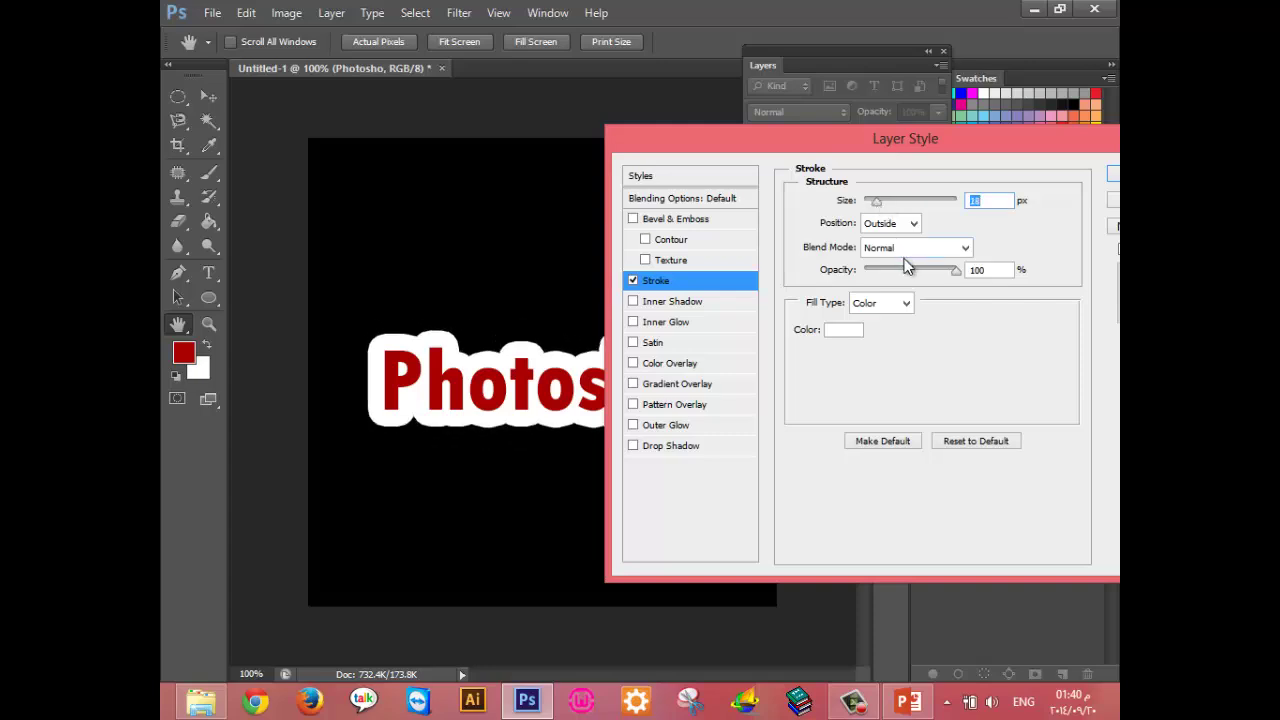
# Try the stroke positions, settle on Outside at about 13 px, and apply it.
pyautogui.click(903, 225)
pyautogui.click(895, 259)
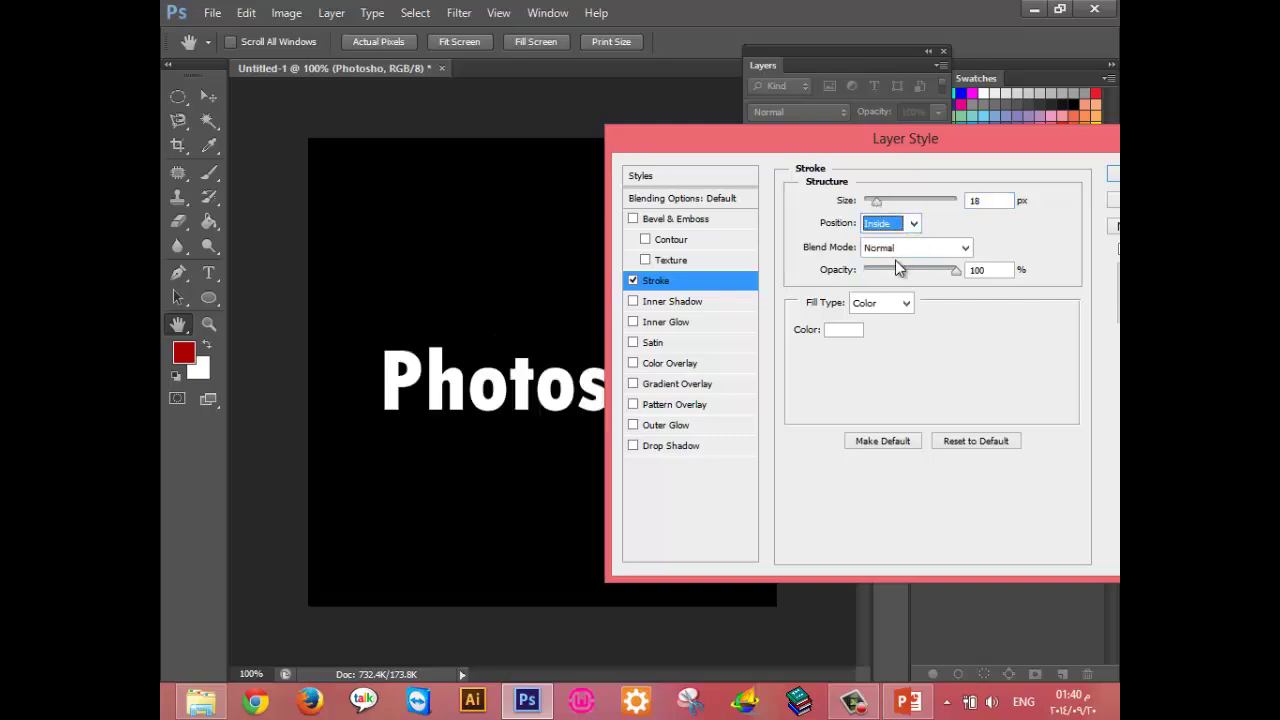
pyautogui.moveTo(871, 205); pyautogui.dragTo(867, 205)
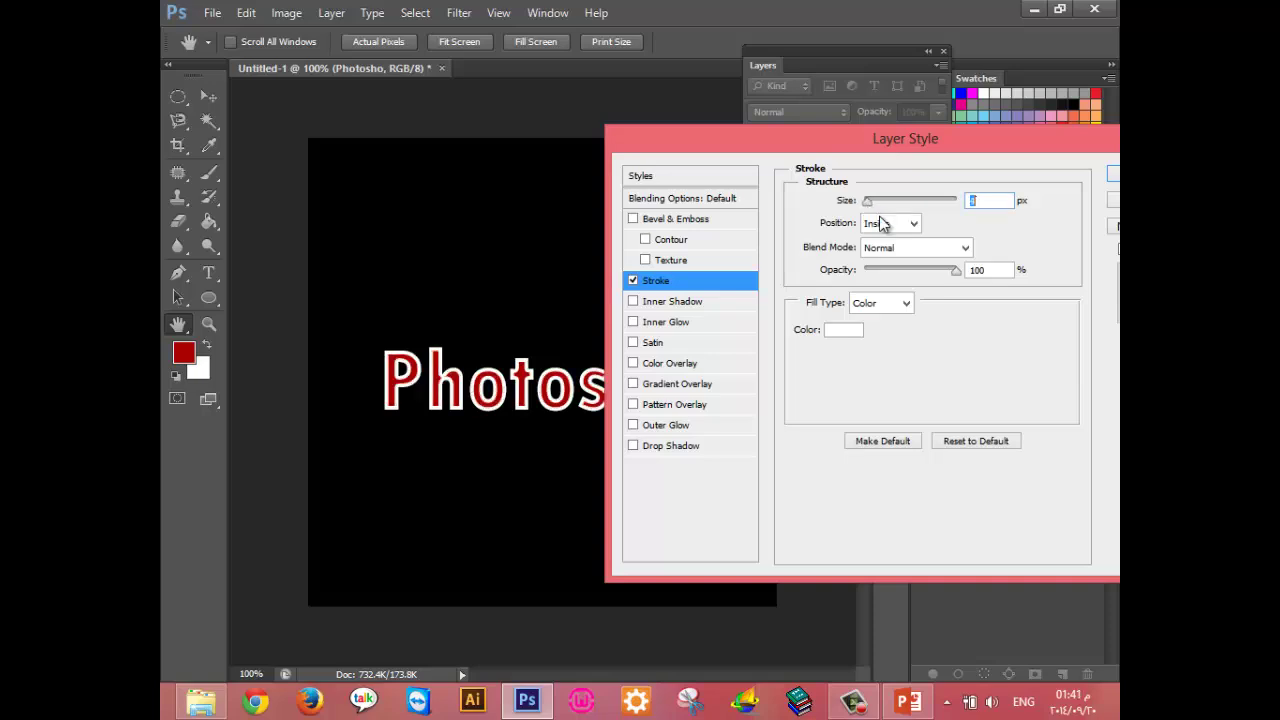
pyautogui.click(885, 223)
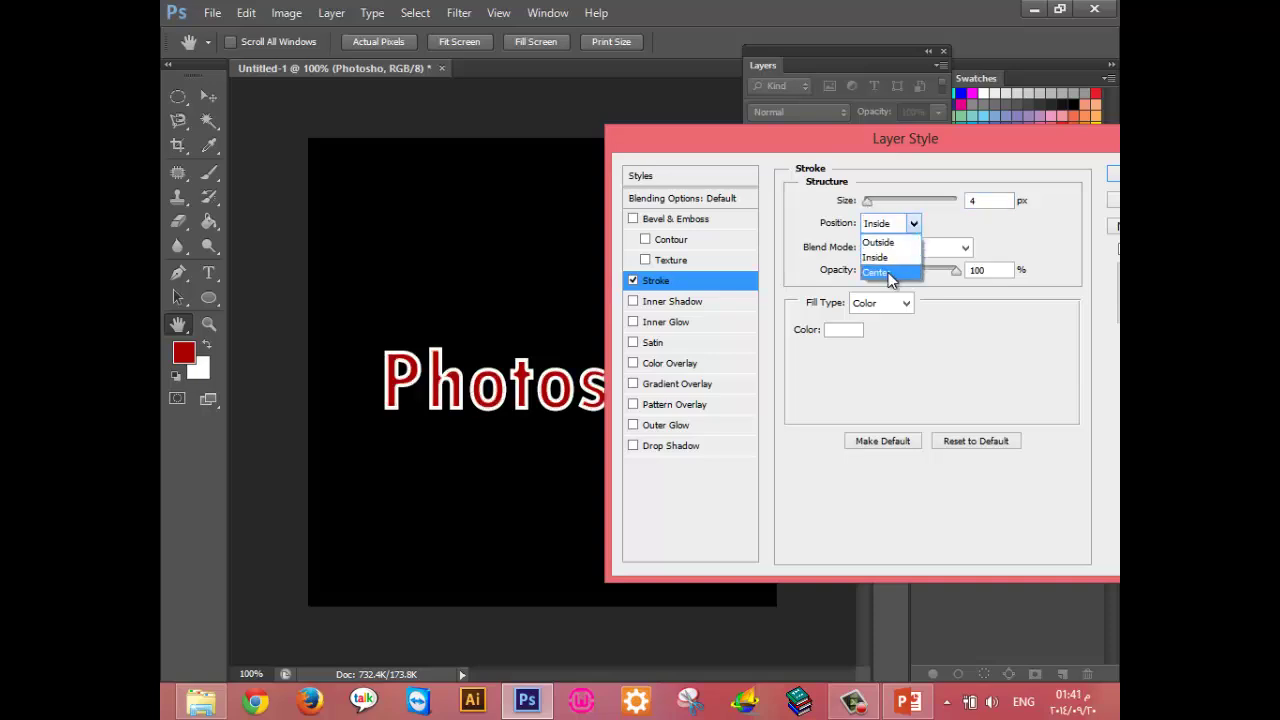
pyautogui.click(880, 272)
pyautogui.click(885, 228)
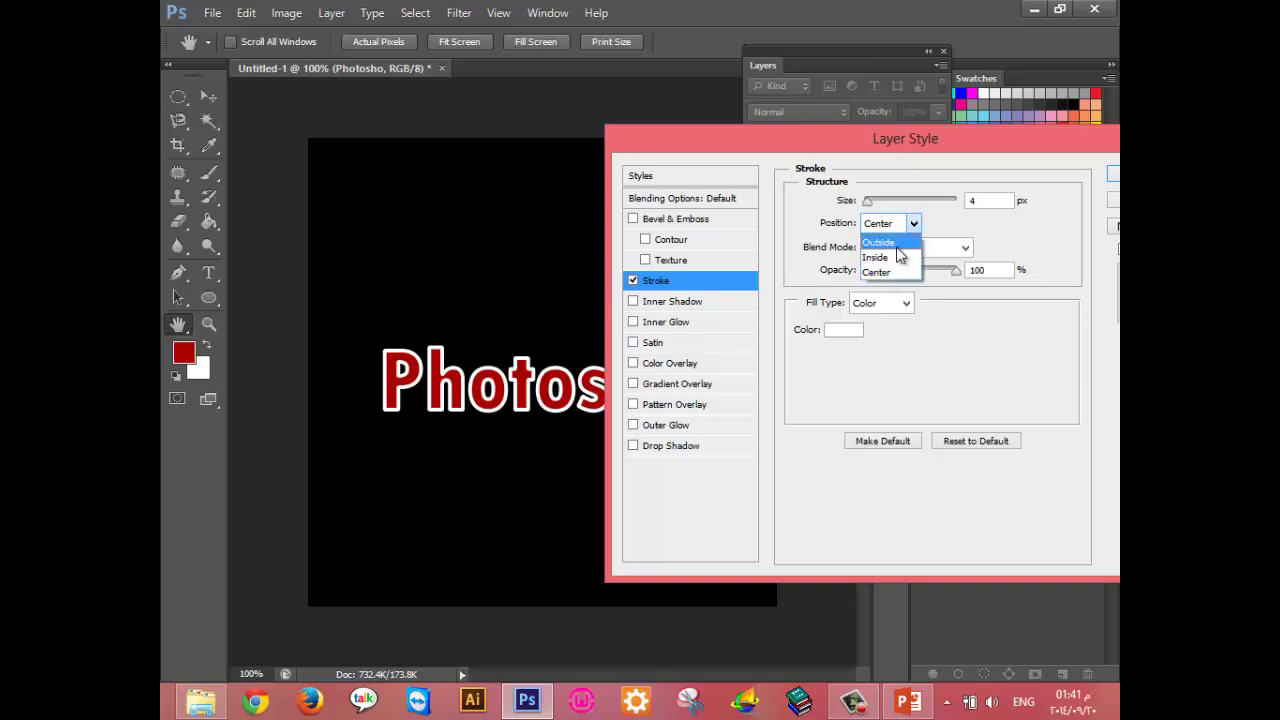
pyautogui.click(900, 243)
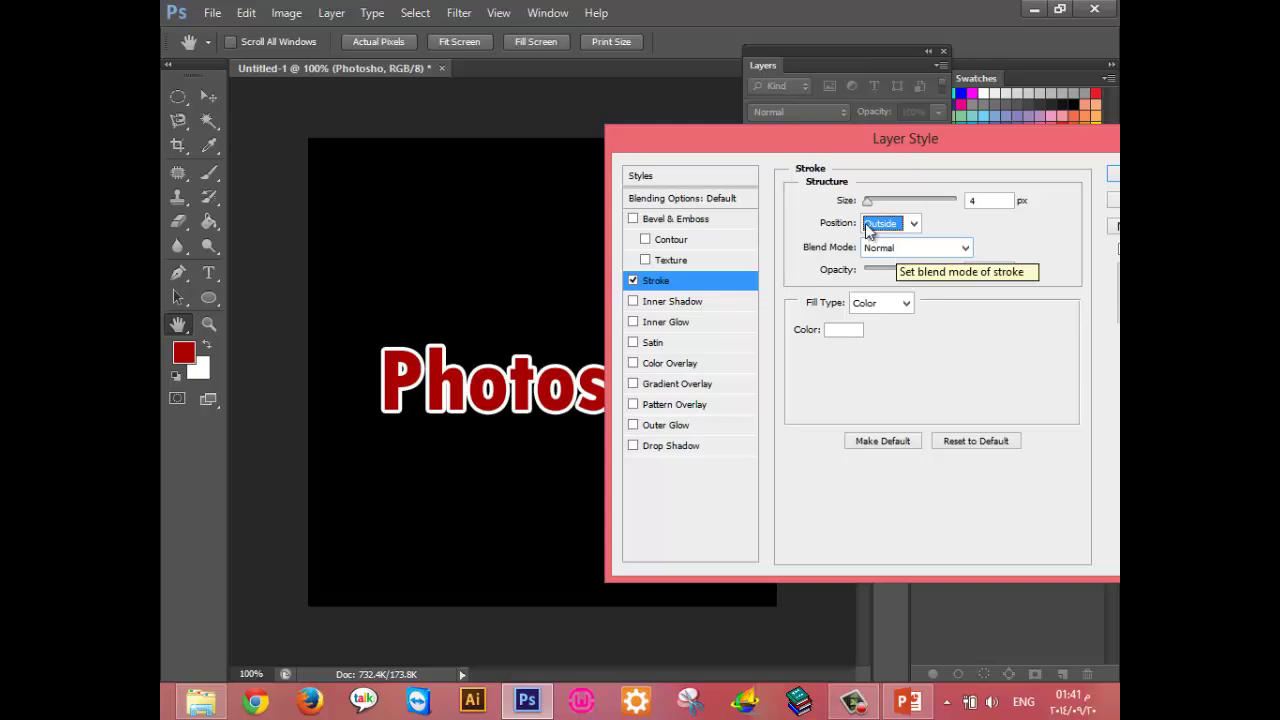
pyautogui.moveTo(868, 200); pyautogui.dragTo(880, 202)
pyautogui.moveTo(905, 126)
pyautogui.mouseDown()
pyautogui.moveTo(754, 341)
pyautogui.moveTo(694, 171)
pyautogui.mouseUp()
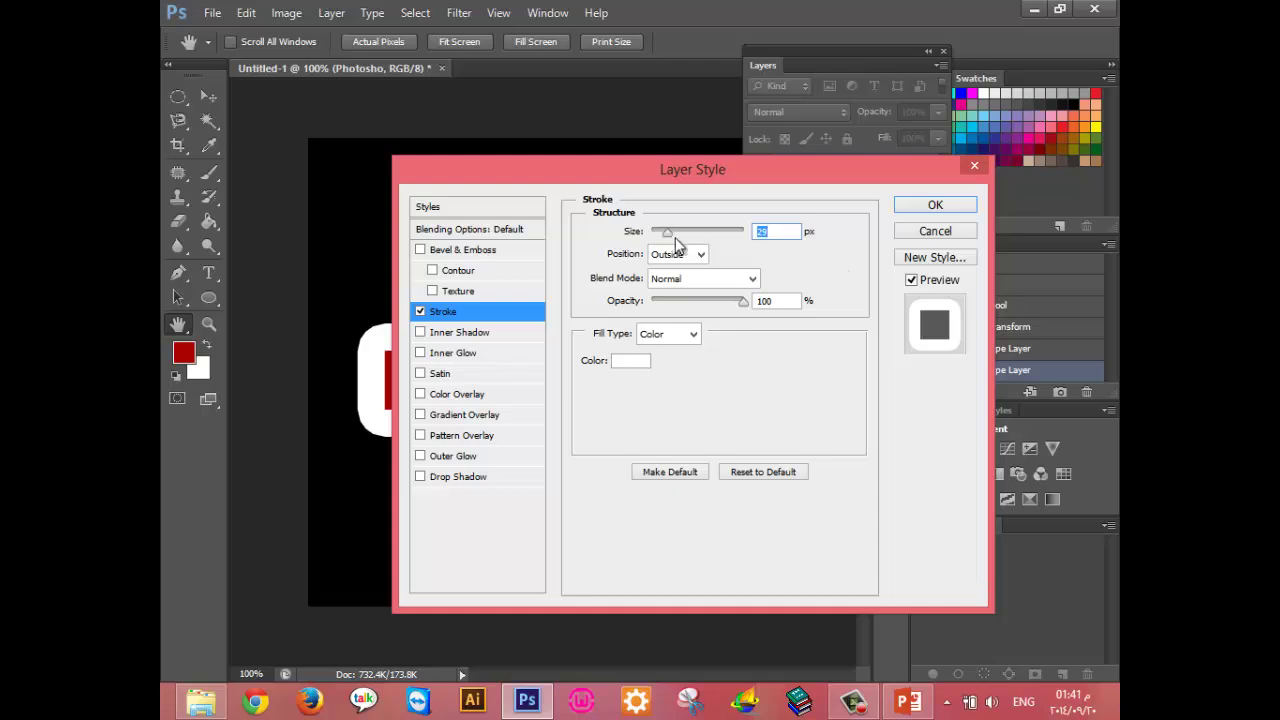
pyautogui.moveTo(686, 210)
pyautogui.mouseDown()
pyautogui.moveTo(773, 215)
pyautogui.moveTo(760, 237)
pyautogui.mouseUp()
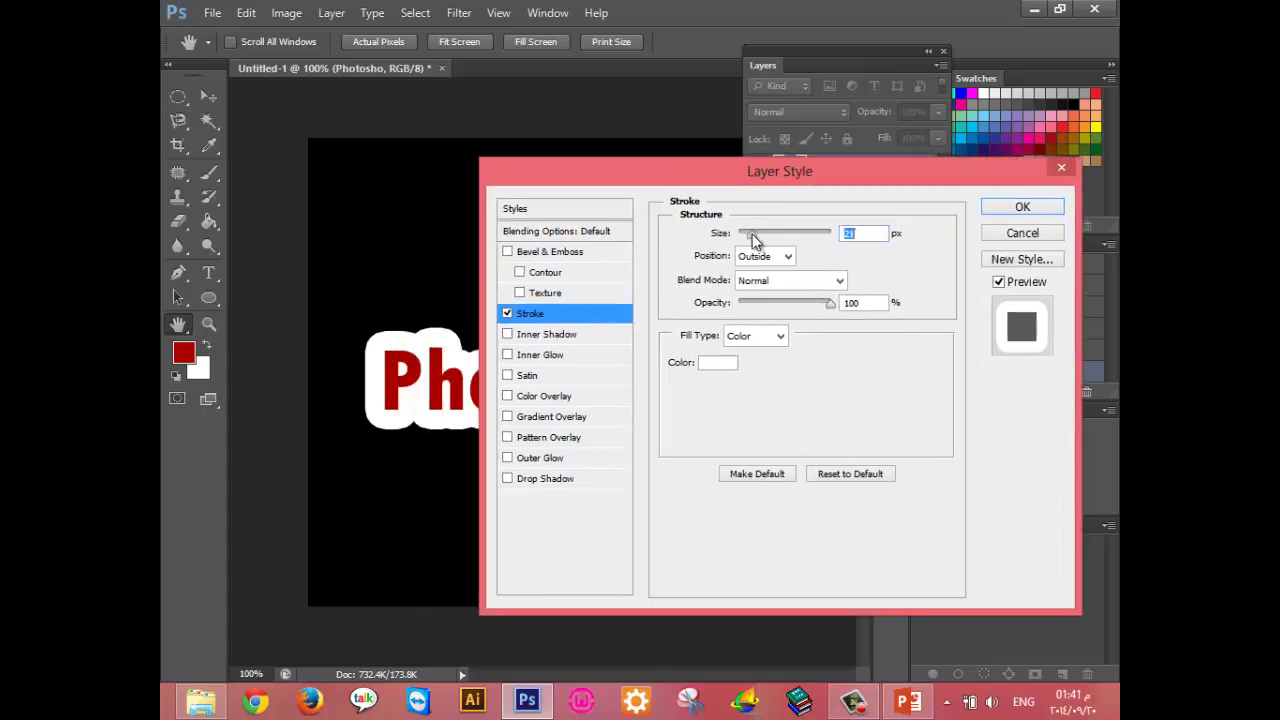
pyautogui.click(1012, 210)
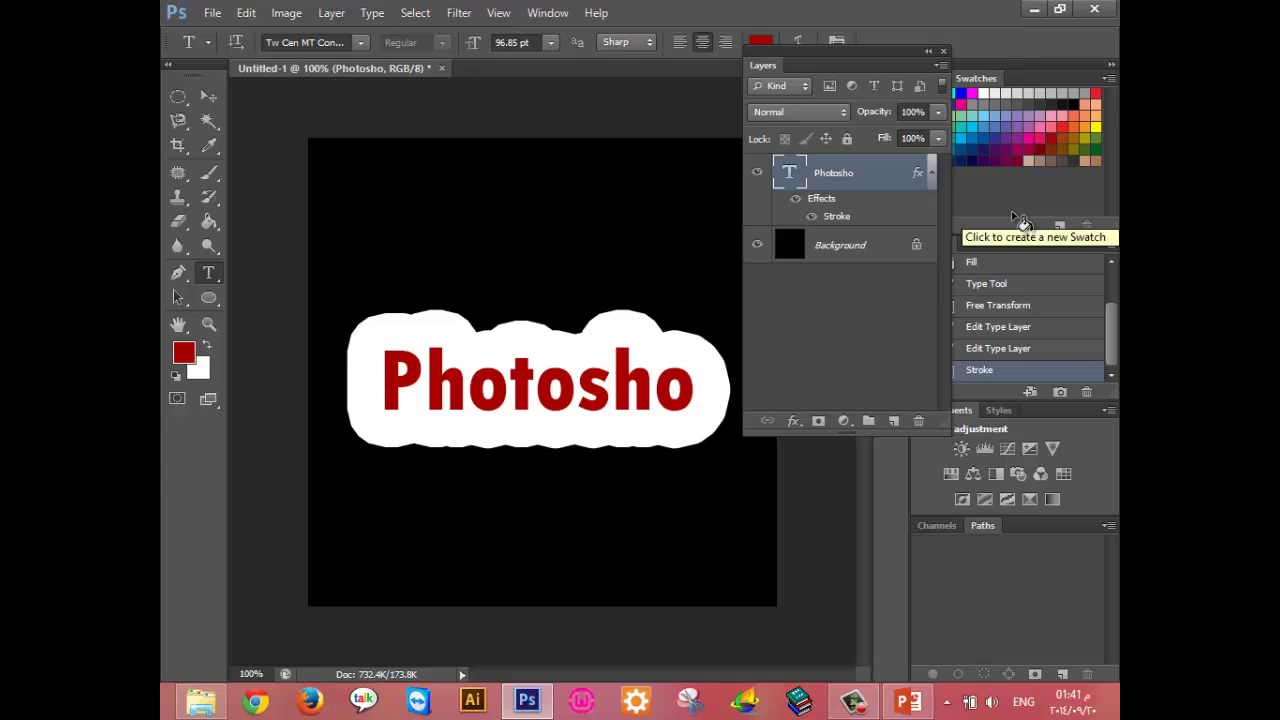
# Undo the stroke and reapply a white Stroke of about 21 px to the Photosho layer.
pyautogui.hotkey('ctrl', 'z')
pyautogui.doubleClick(872, 174)
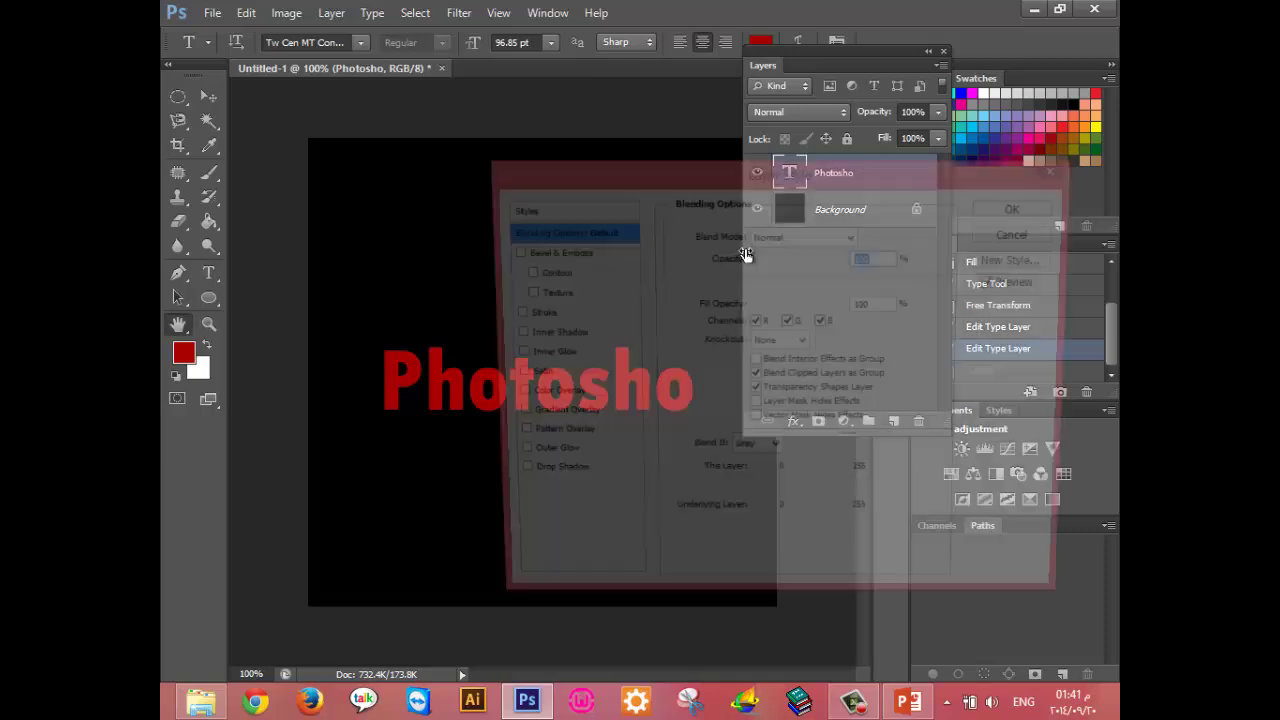
pyautogui.click(522, 313)
pyautogui.moveTo(743, 237); pyautogui.dragTo(773, 244)
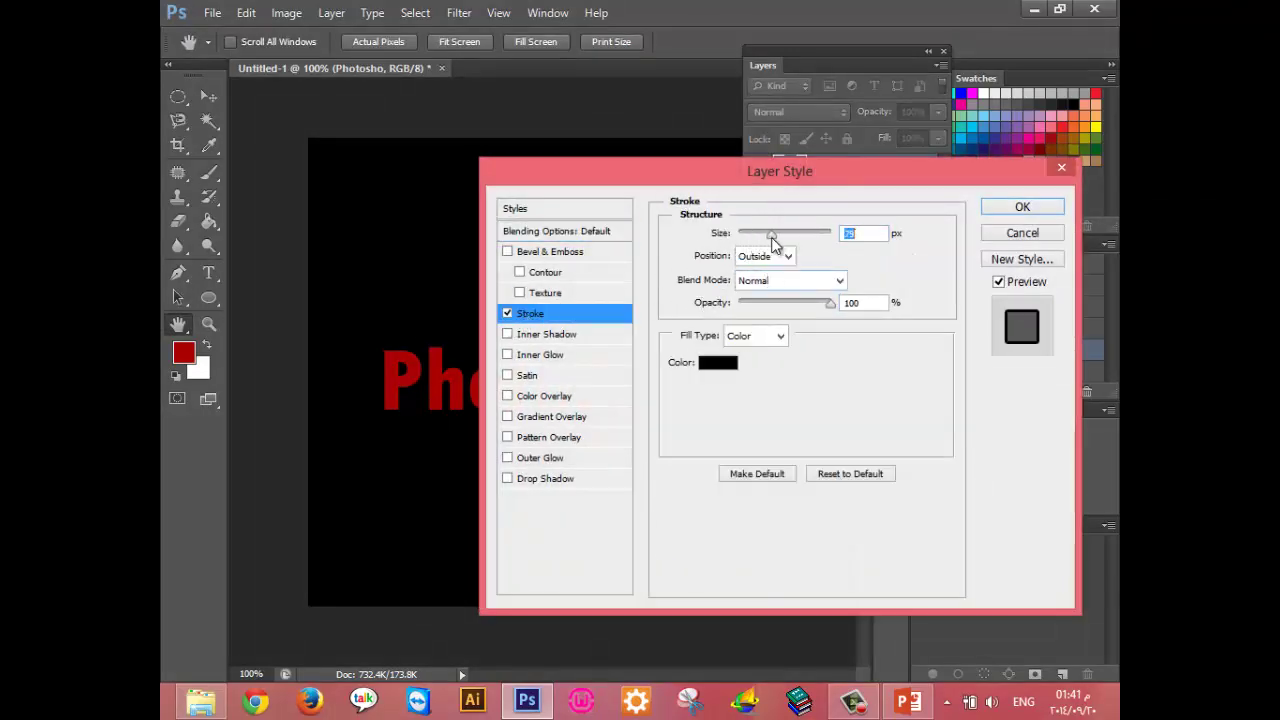
pyautogui.click(718, 362)
pyautogui.click(679, 267)
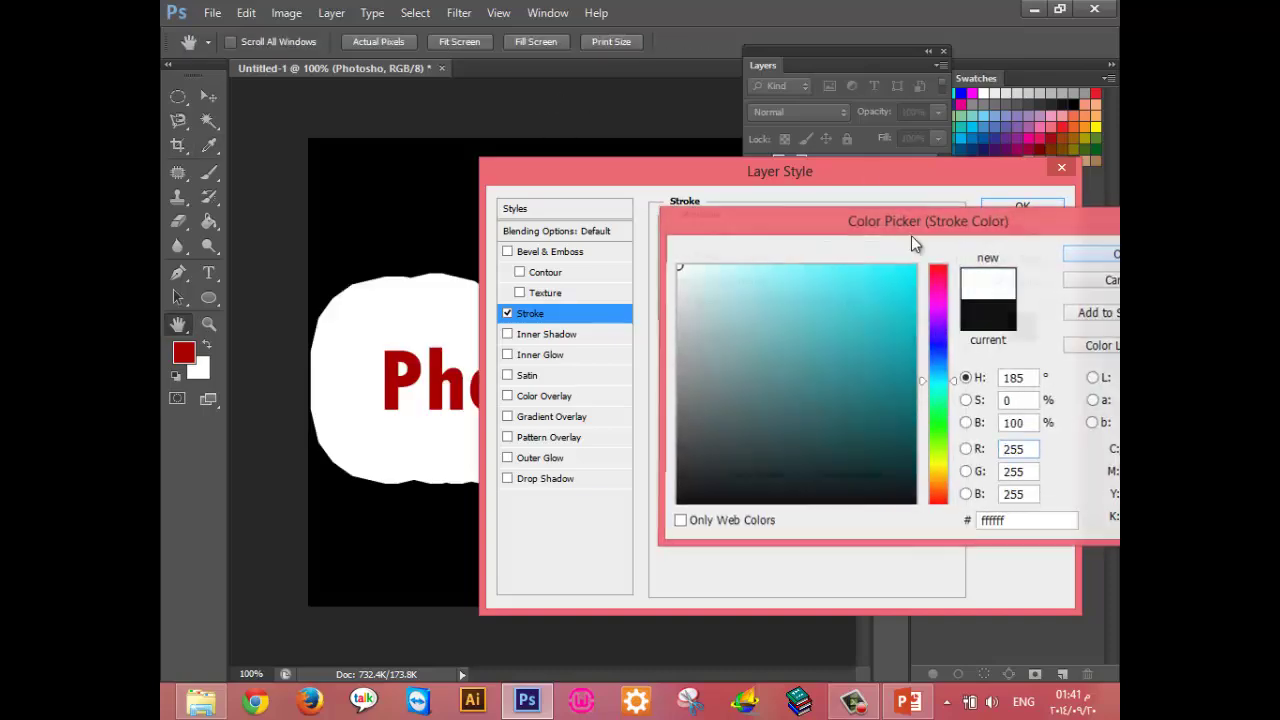
pyautogui.moveTo(772, 232); pyautogui.dragTo(752, 234)
pyautogui.click(1020, 207)
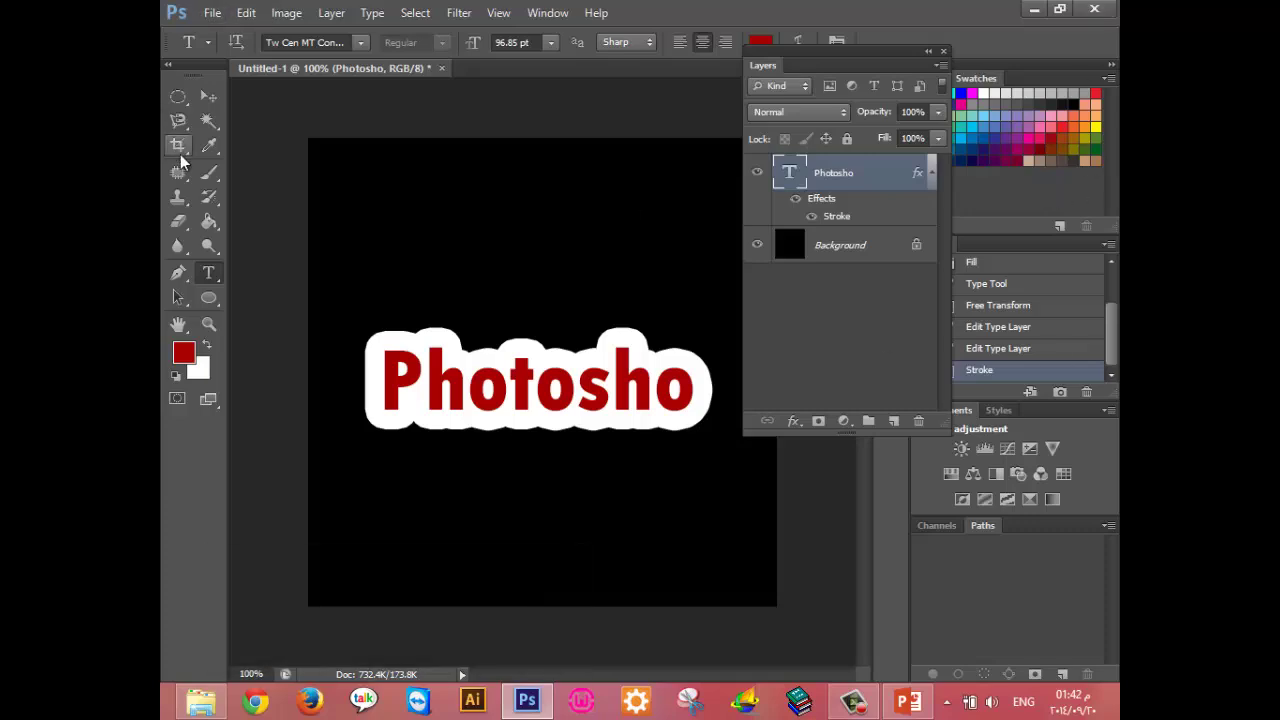
# Select a triangle over the P's top-left corner with the Polygonal Lasso.
pyautogui.click(178, 120)
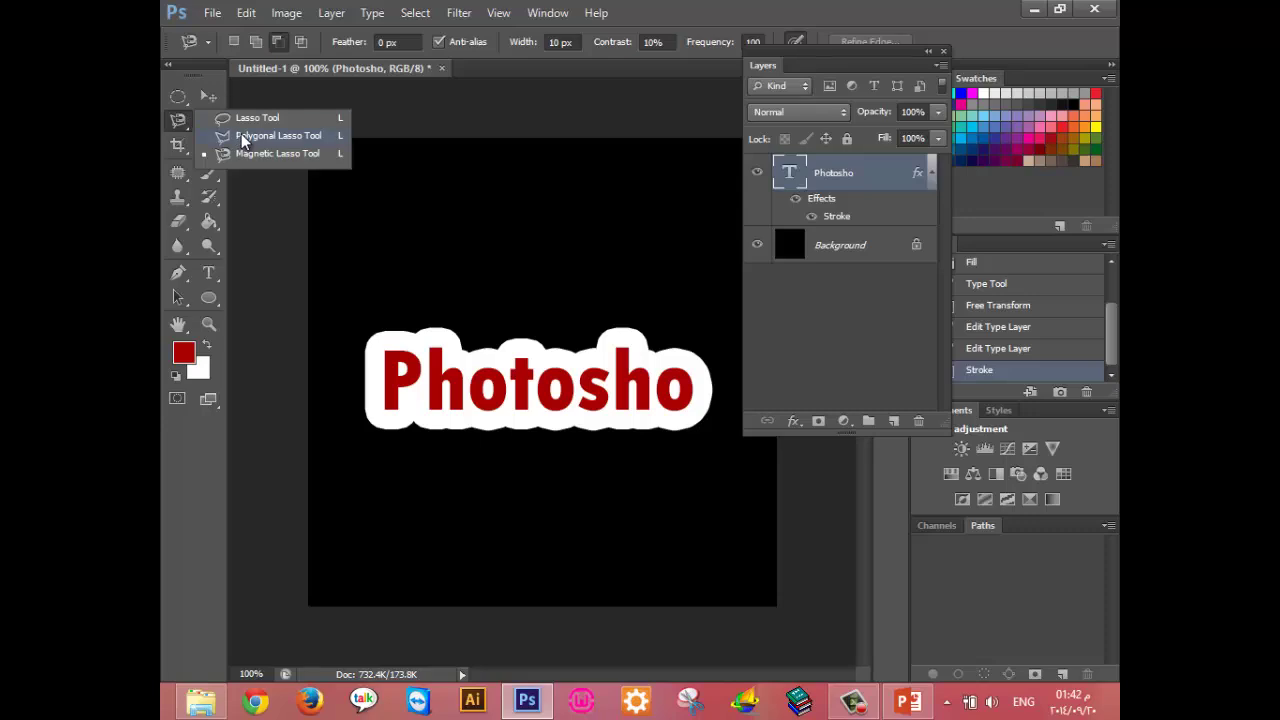
pyautogui.click(243, 139)
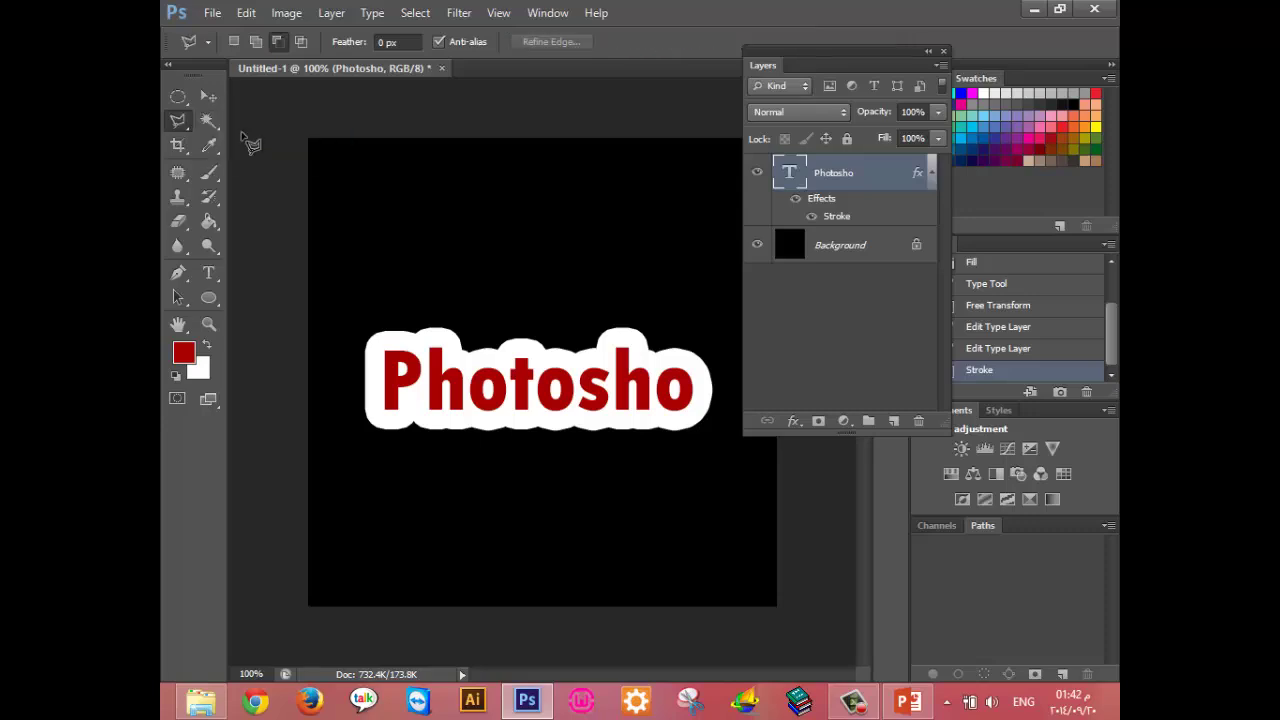
pyautogui.click(458, 315)
pyautogui.click(331, 418)
pyautogui.click(338, 283)
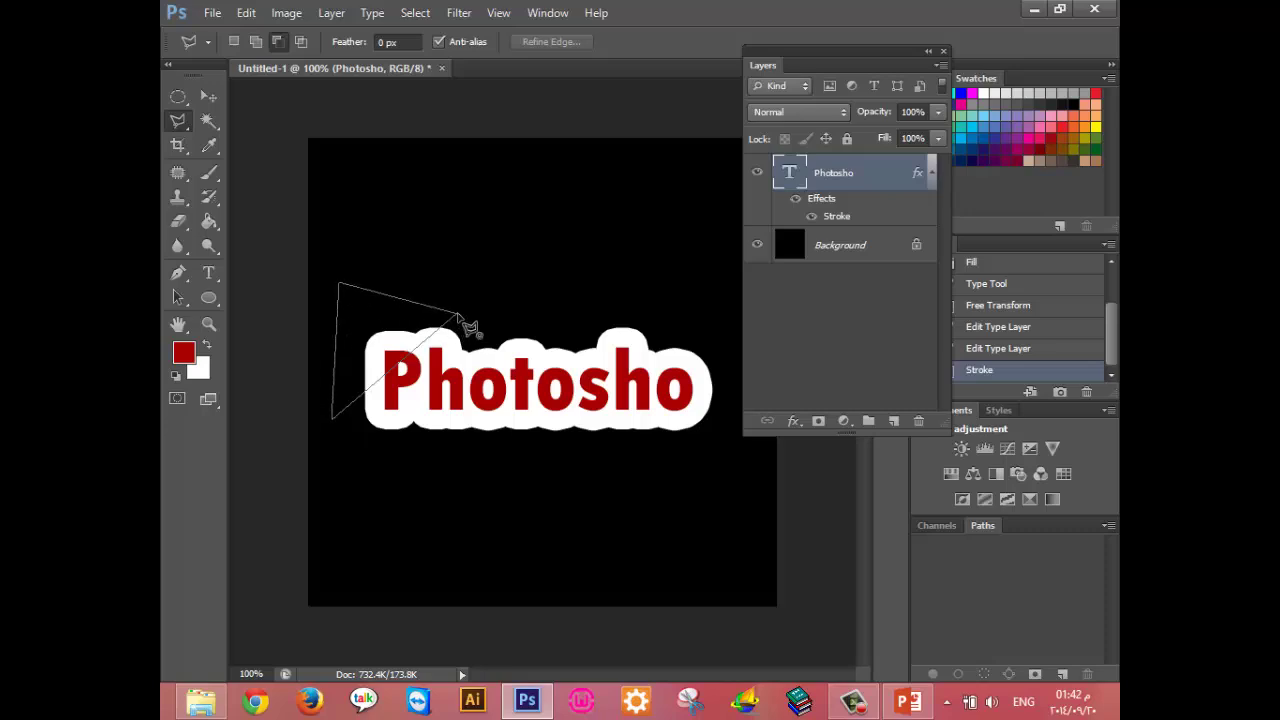
pyautogui.click(456, 317)
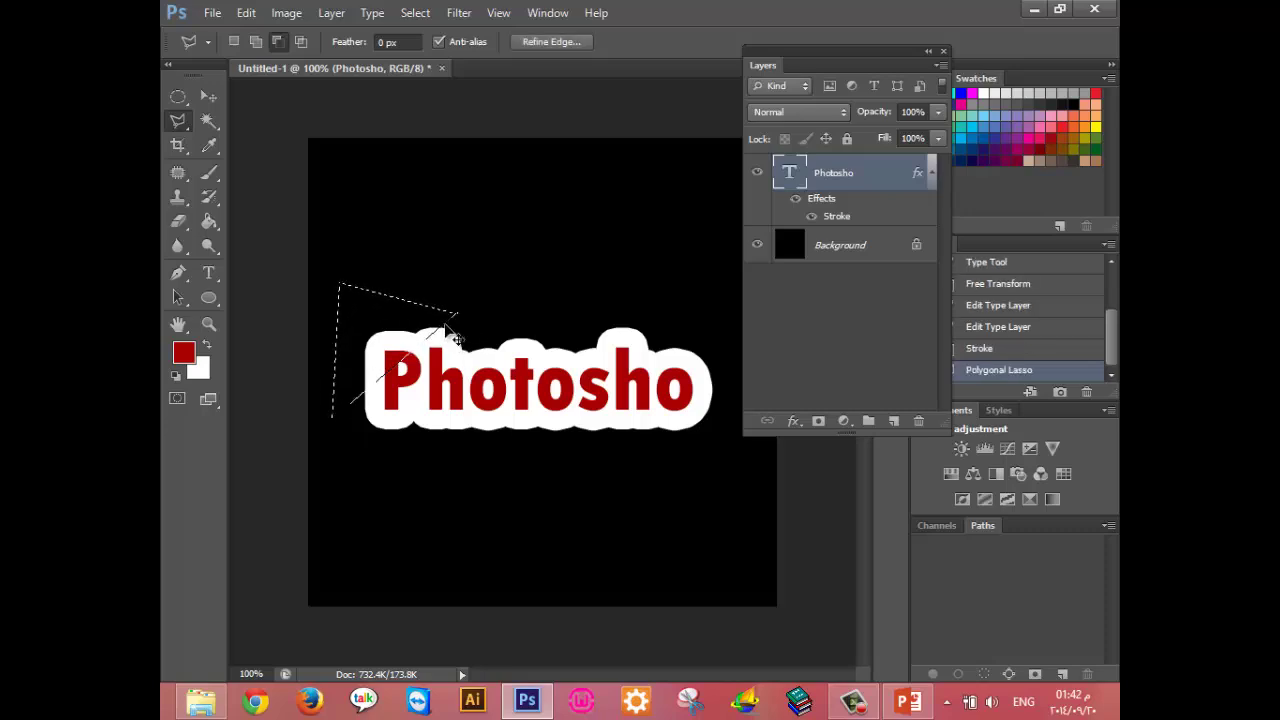
# Copy and paste the corner onto a new Layer 1, then hide that layer.
pyautogui.hotkey('ctrl', 'c')
pyautogui.hotkey('ctrl', 'v')
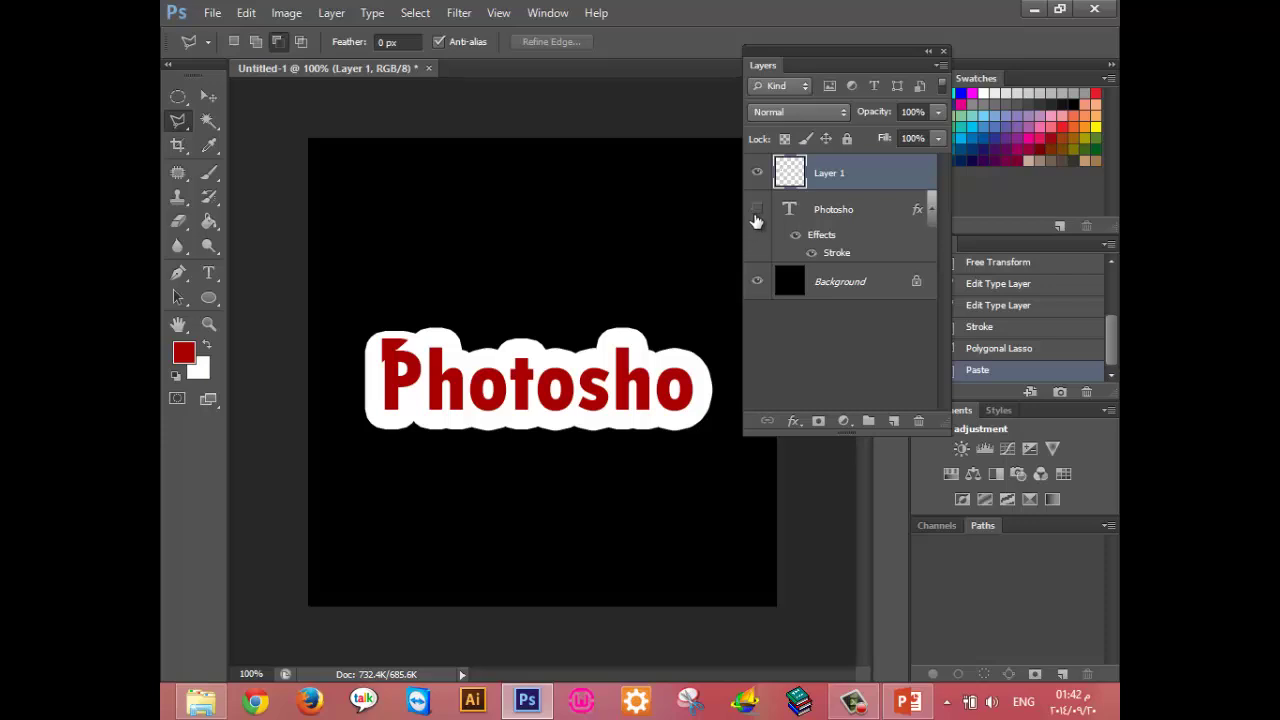
pyautogui.click(757, 209)
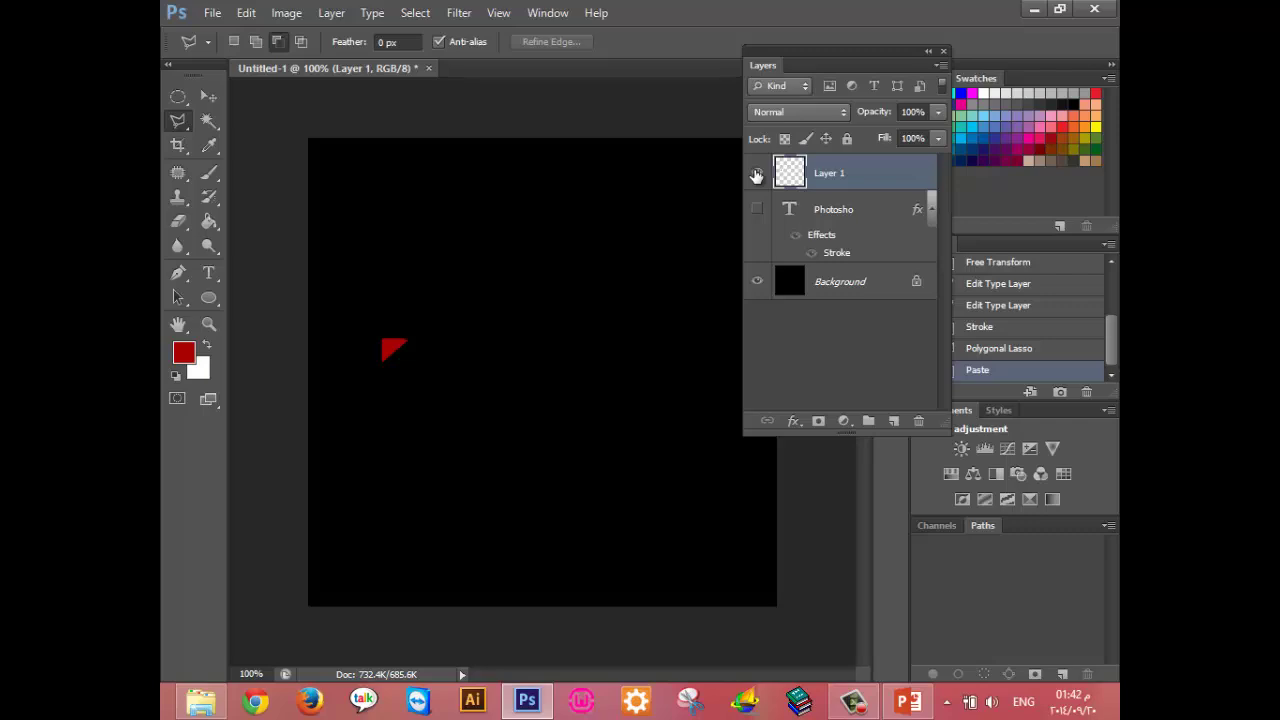
pyautogui.hotkey('ctrl', 'alt', 'z')
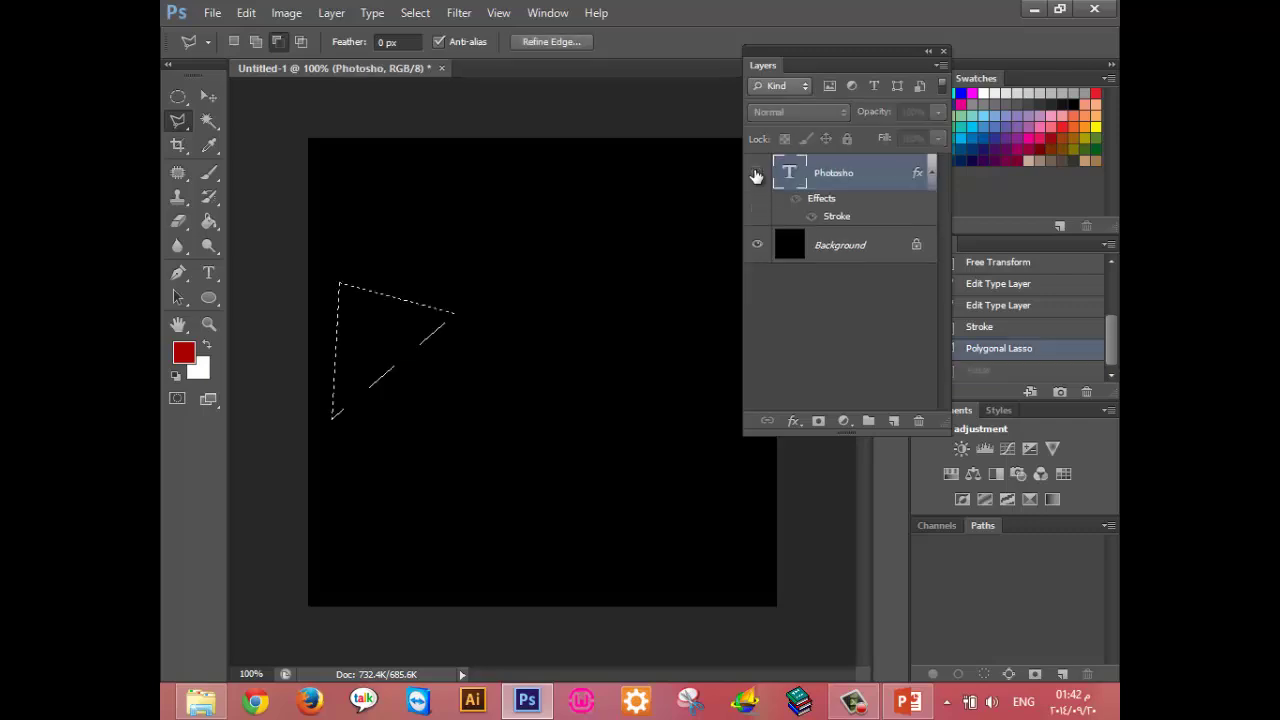
pyautogui.hotkey('ctrl', 'alt', 'z')
pyautogui.hotkey('ctrl', 'alt', 'z')
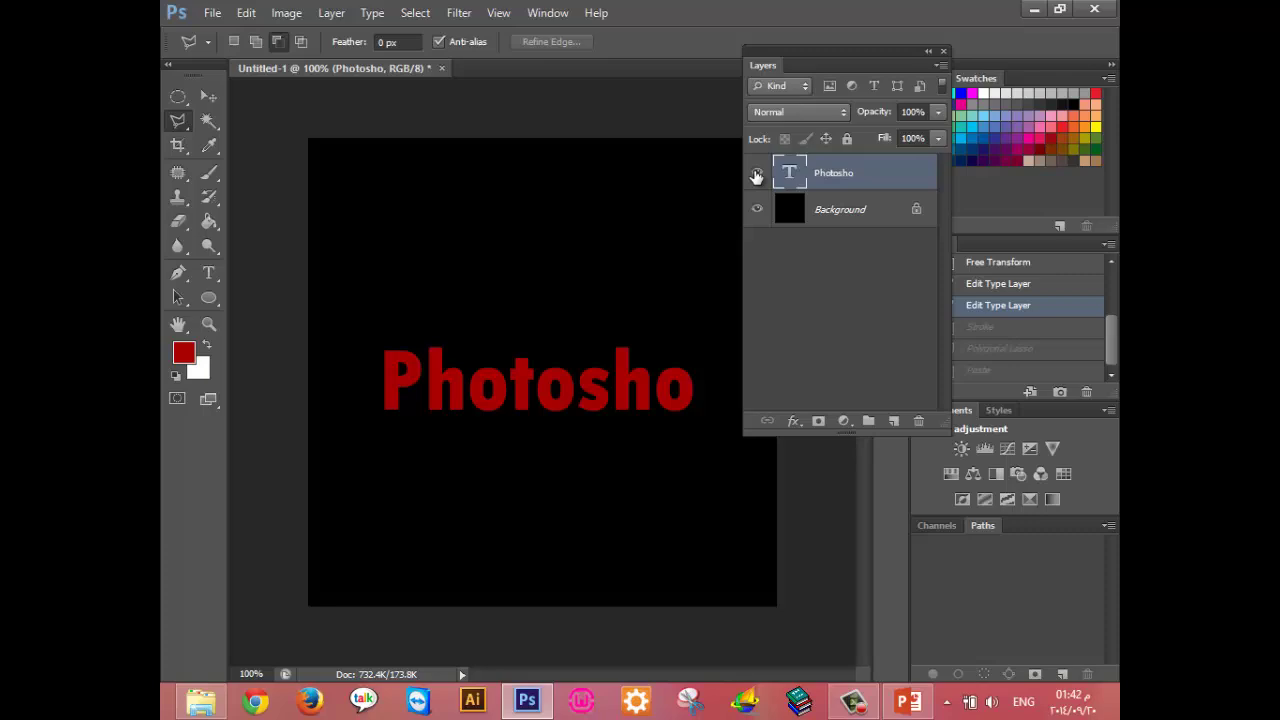
pyautogui.hotkey('ctrl', 'shift', 'z')
pyautogui.hotkey('ctrl', 'shift', 'z')
pyautogui.hotkey('ctrl', 'shift', 'z')
pyautogui.click(757, 174)
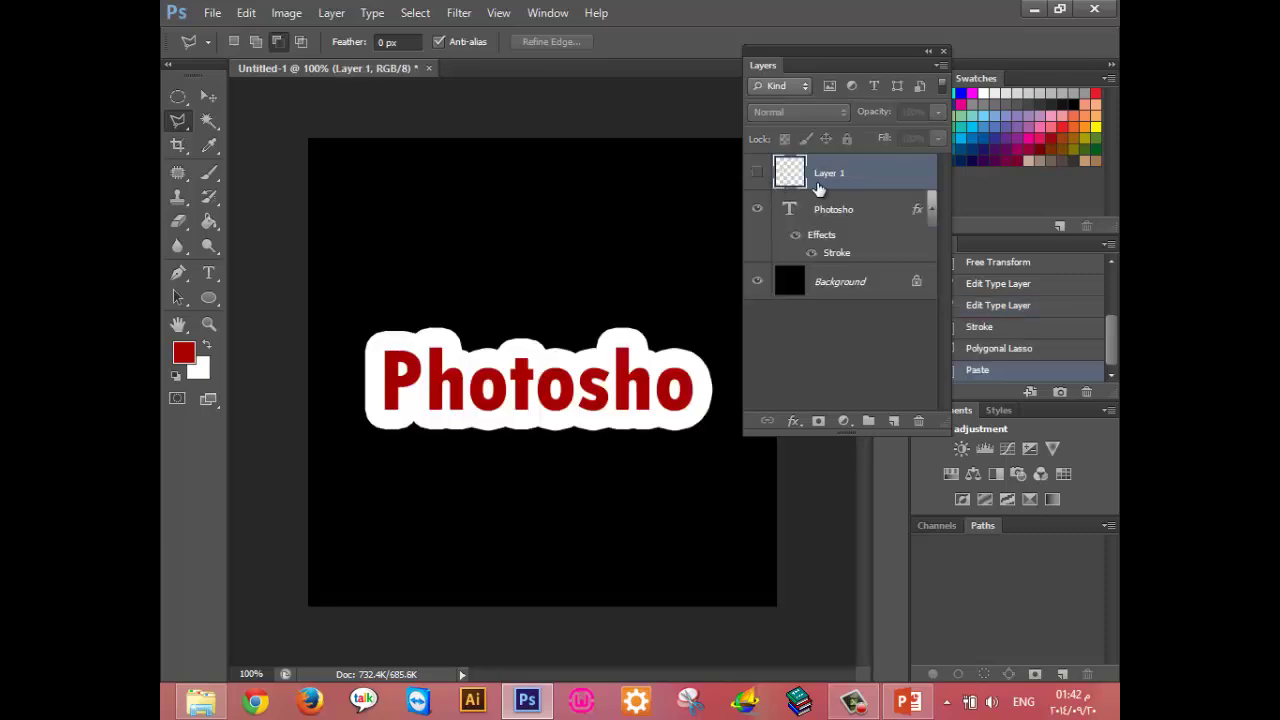
# Delete Layer 1 and rasterize the Photosho layer's style into pixels.
pyautogui.moveTo(818, 188); pyautogui.dragTo(916, 420)
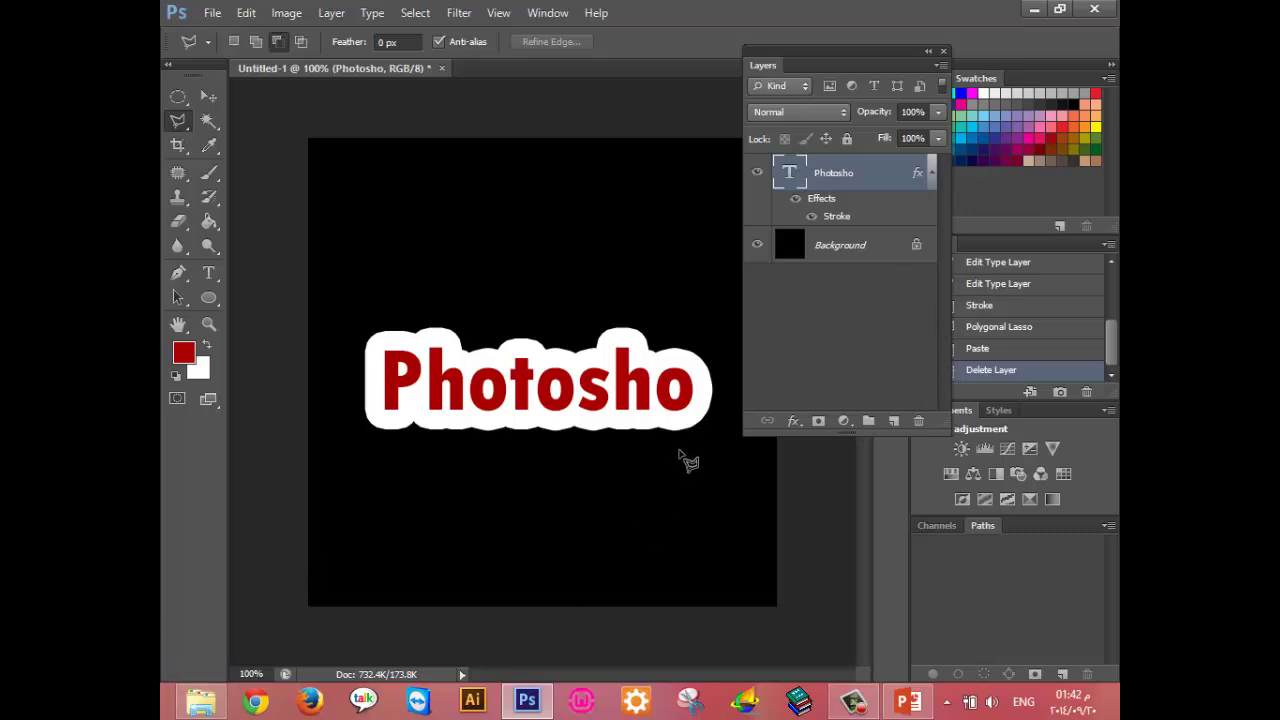
pyautogui.rightClick(868, 180)
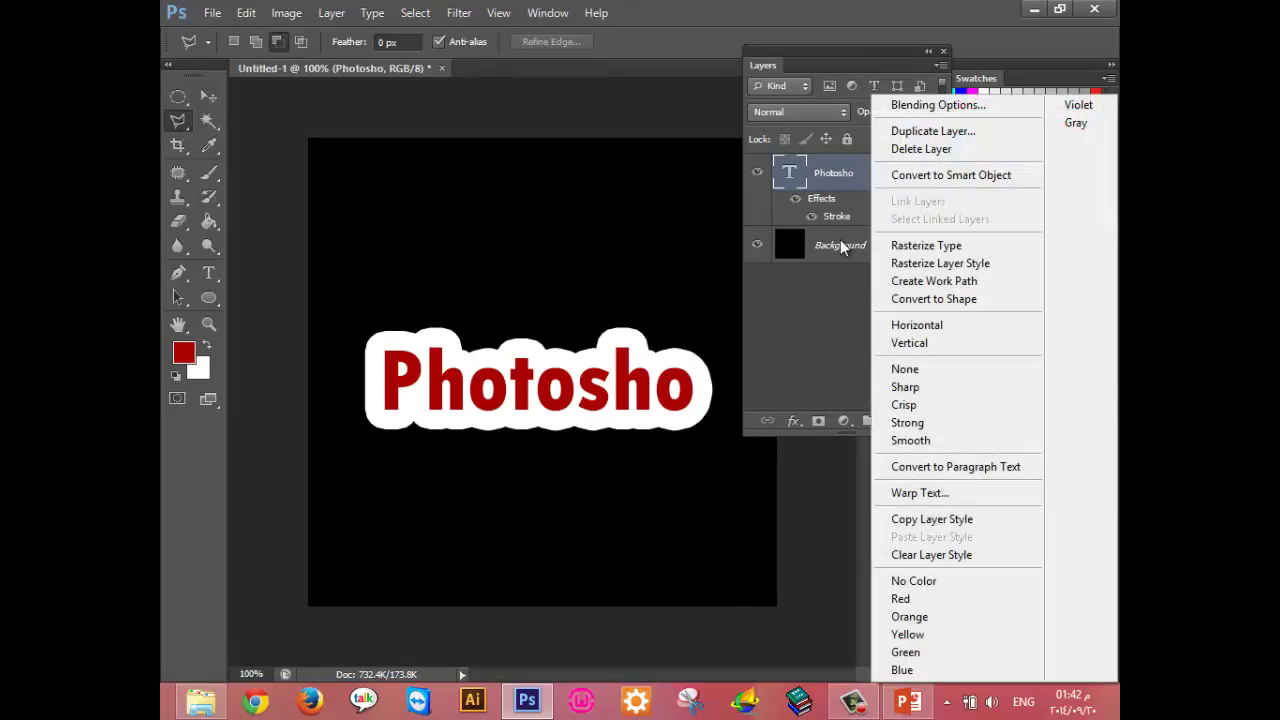
pyautogui.click(982, 264)
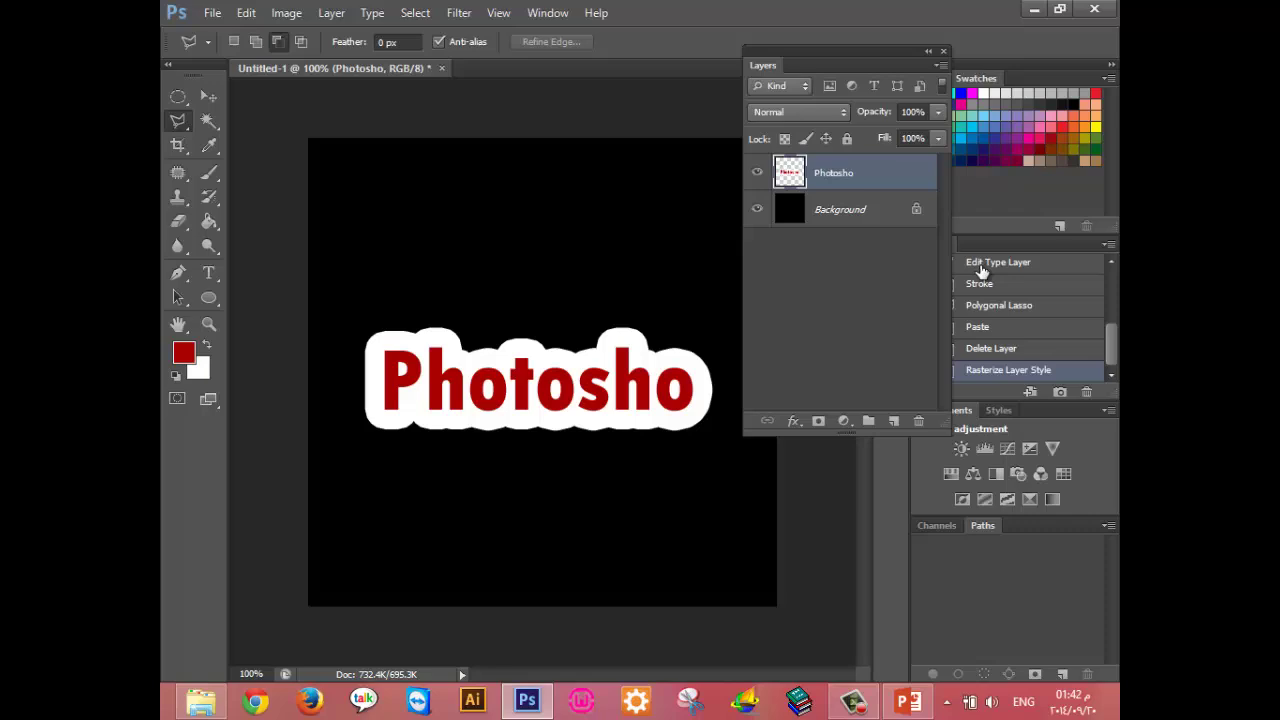
pyautogui.click(757, 173)
# Select a triangle over the P corner and move it to a new layer with Layer Via Cut.
pyautogui.click(460, 319)
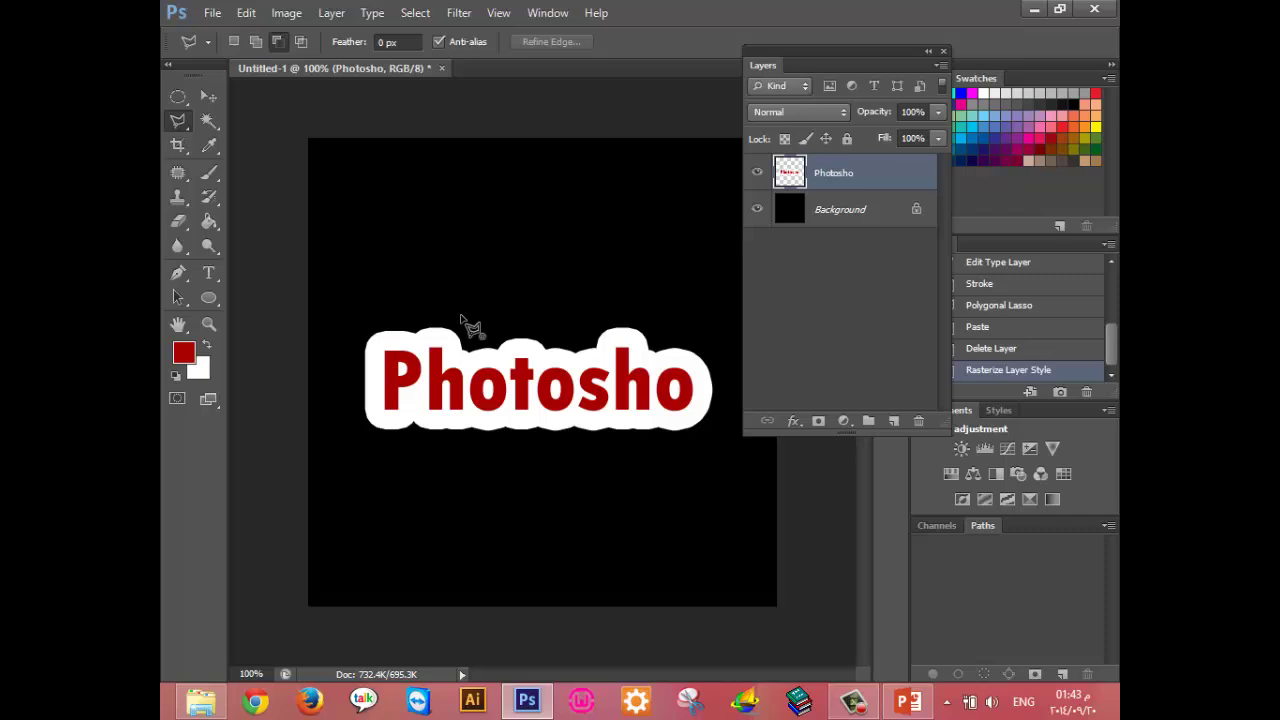
pyautogui.click(337, 410)
pyautogui.click(344, 297)
pyautogui.click(460, 319)
pyautogui.rightClick(396, 345)
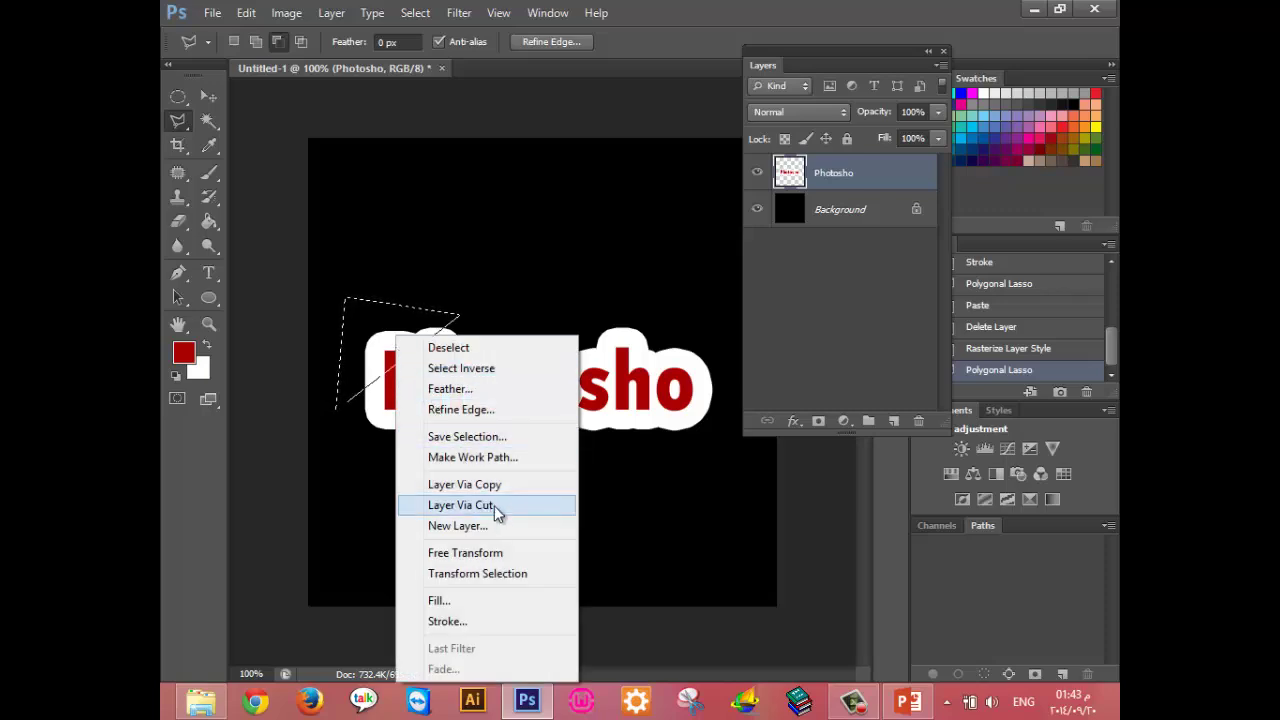
pyautogui.click(497, 510)
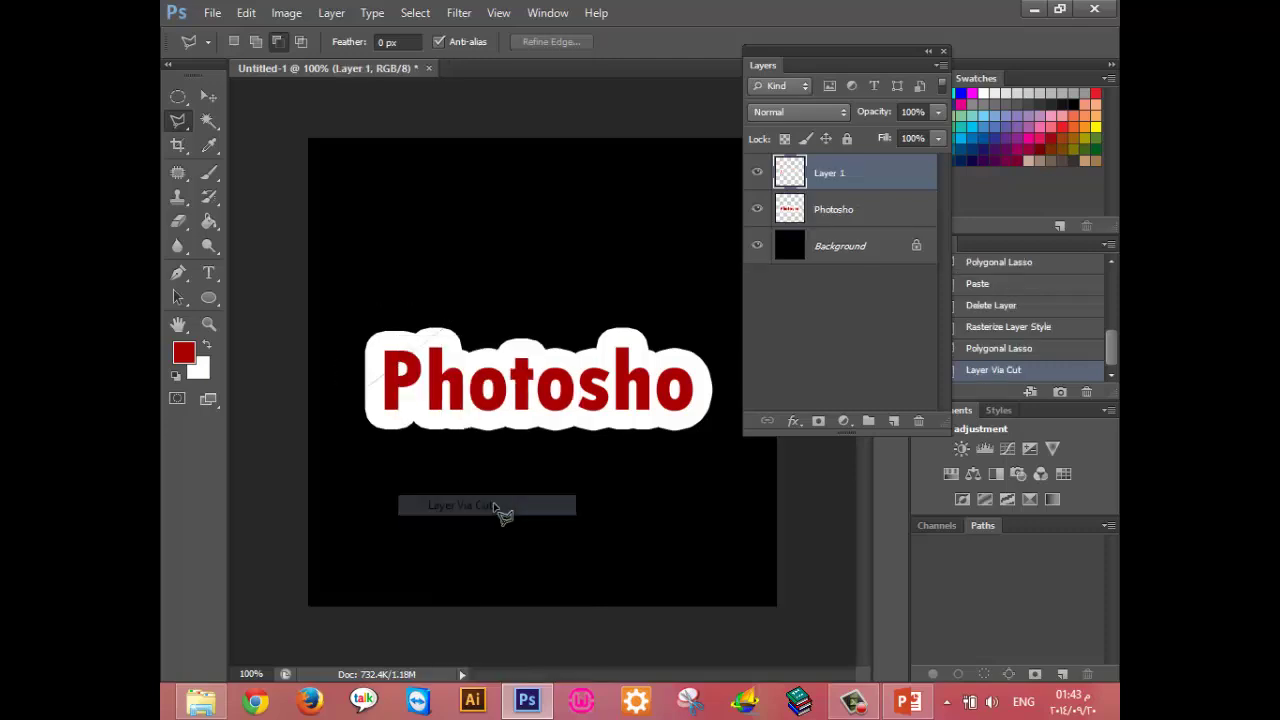
# Toggle Layer 1's visibility several times to check the cut corner.
pyautogui.click(757, 174)
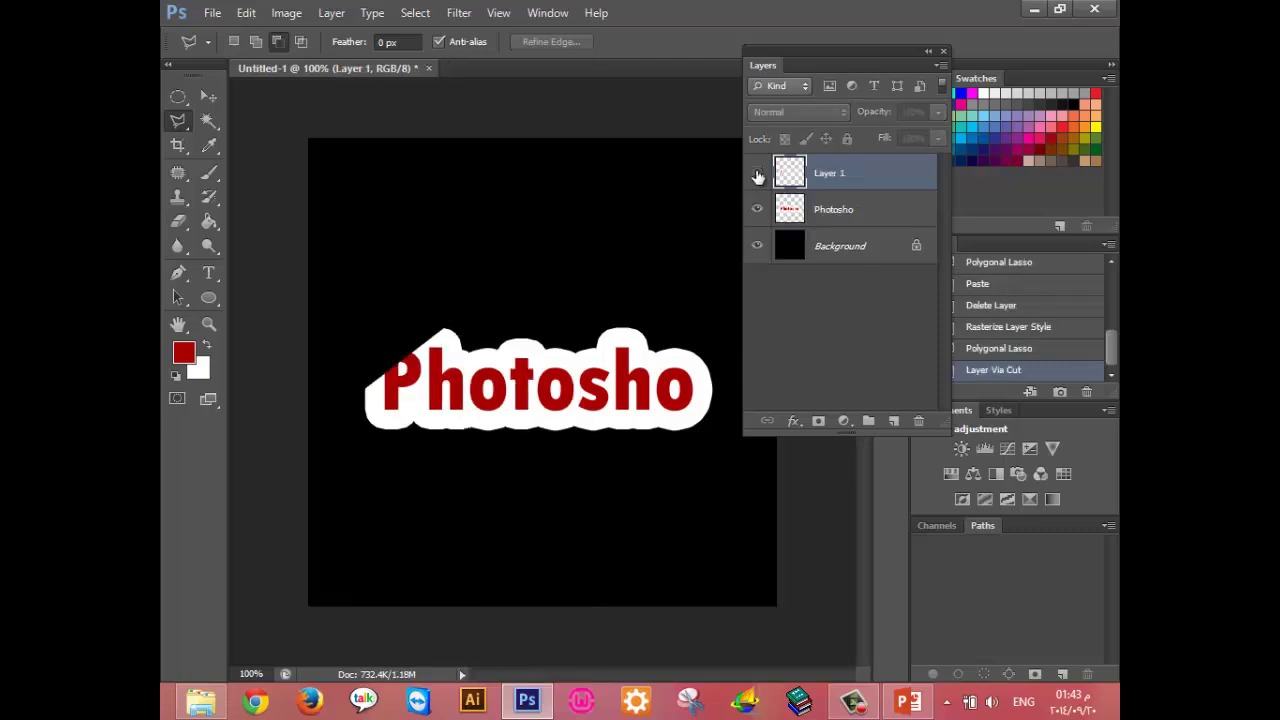
pyautogui.click(757, 174)
pyautogui.click(757, 174)
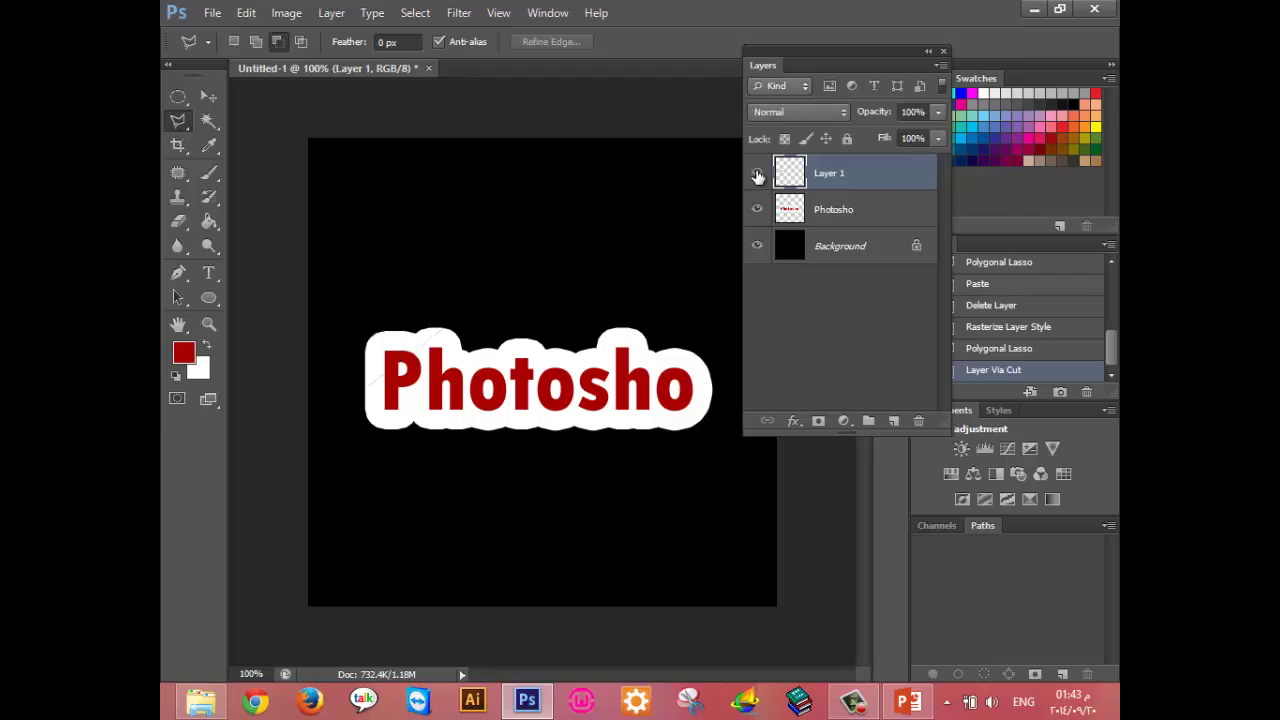
pyautogui.click(757, 174)
pyautogui.click(757, 174)
# Rotate the cut P corner 180° after trying and undoing a horizontal flip.
pyautogui.click(246, 13)
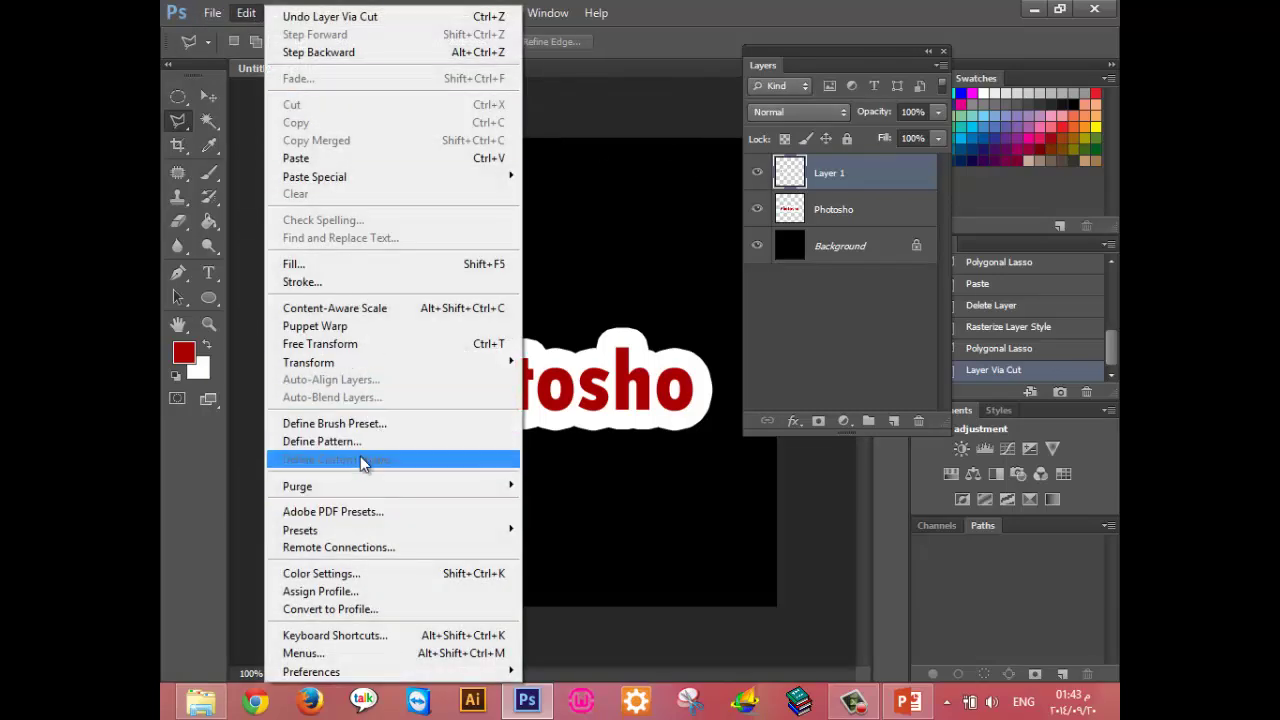
pyautogui.moveTo(308, 362)
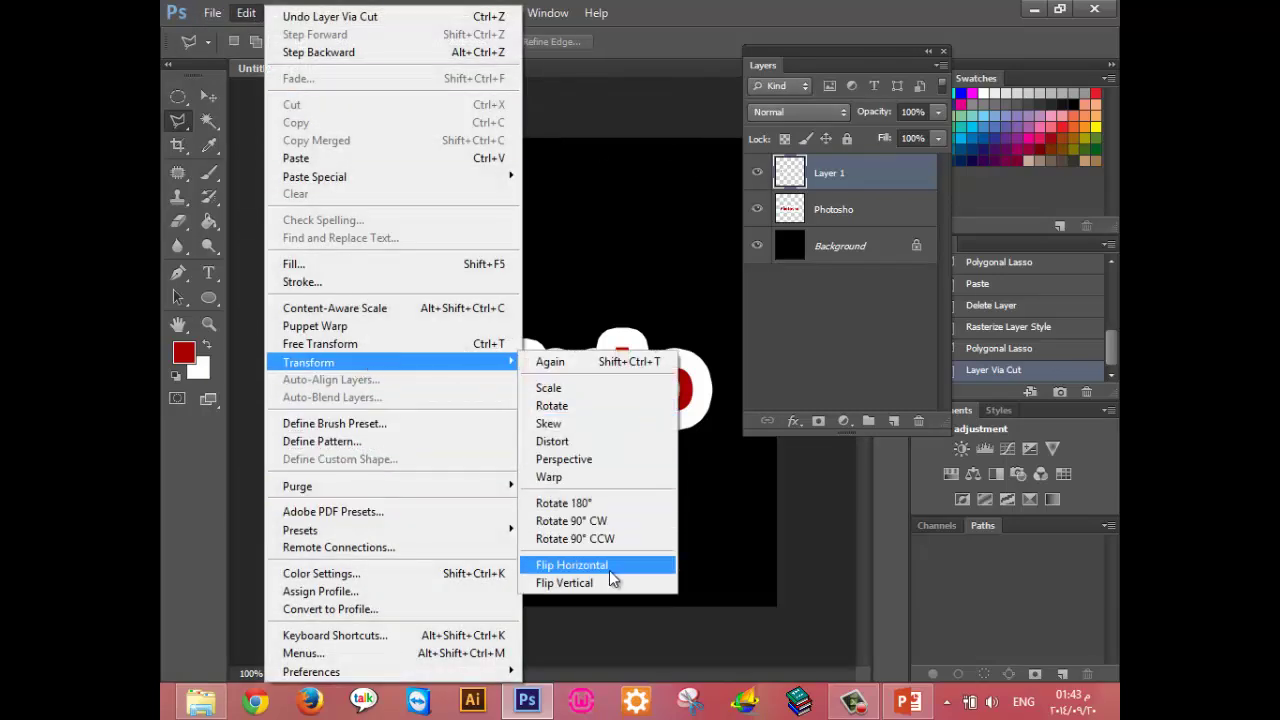
pyautogui.click(605, 565)
pyautogui.hotkey('ctrl', 'z')
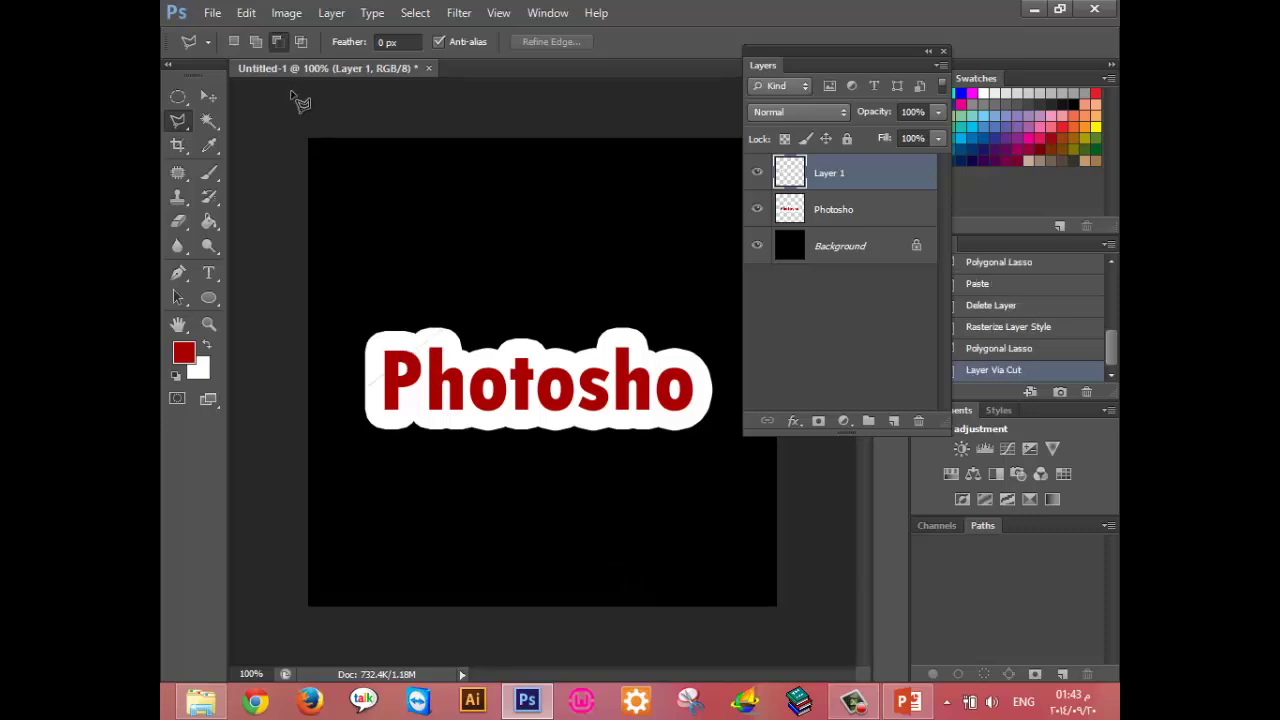
pyautogui.click(246, 13)
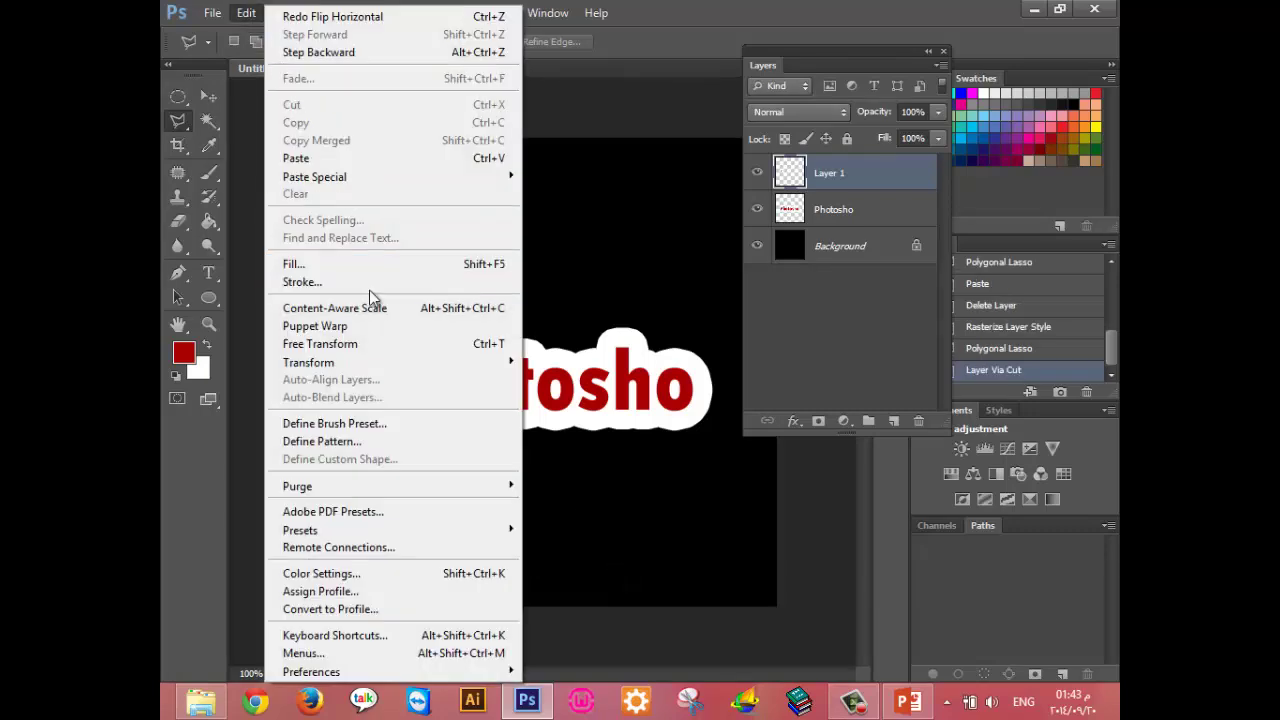
pyautogui.moveTo(308, 362)
pyautogui.click(571, 508)
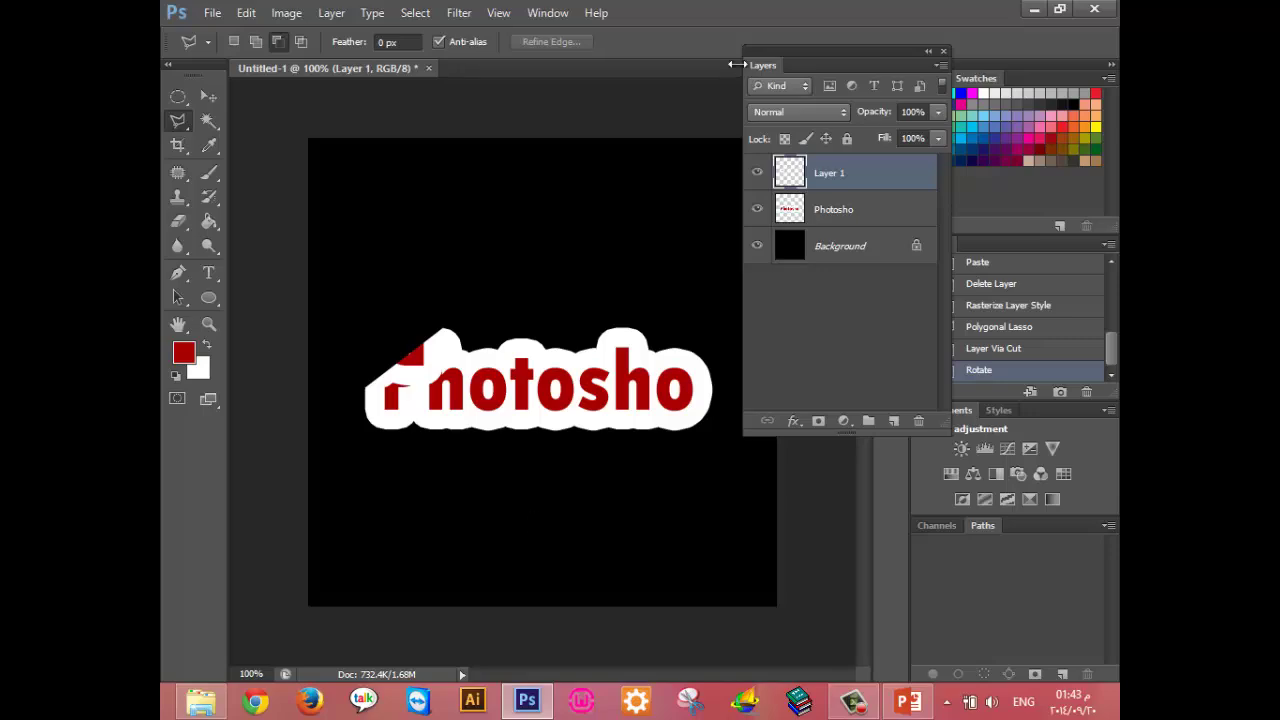
# Give Layer 1 a grey 989898 Color Overlay.
pyautogui.doubleClick(877, 177)
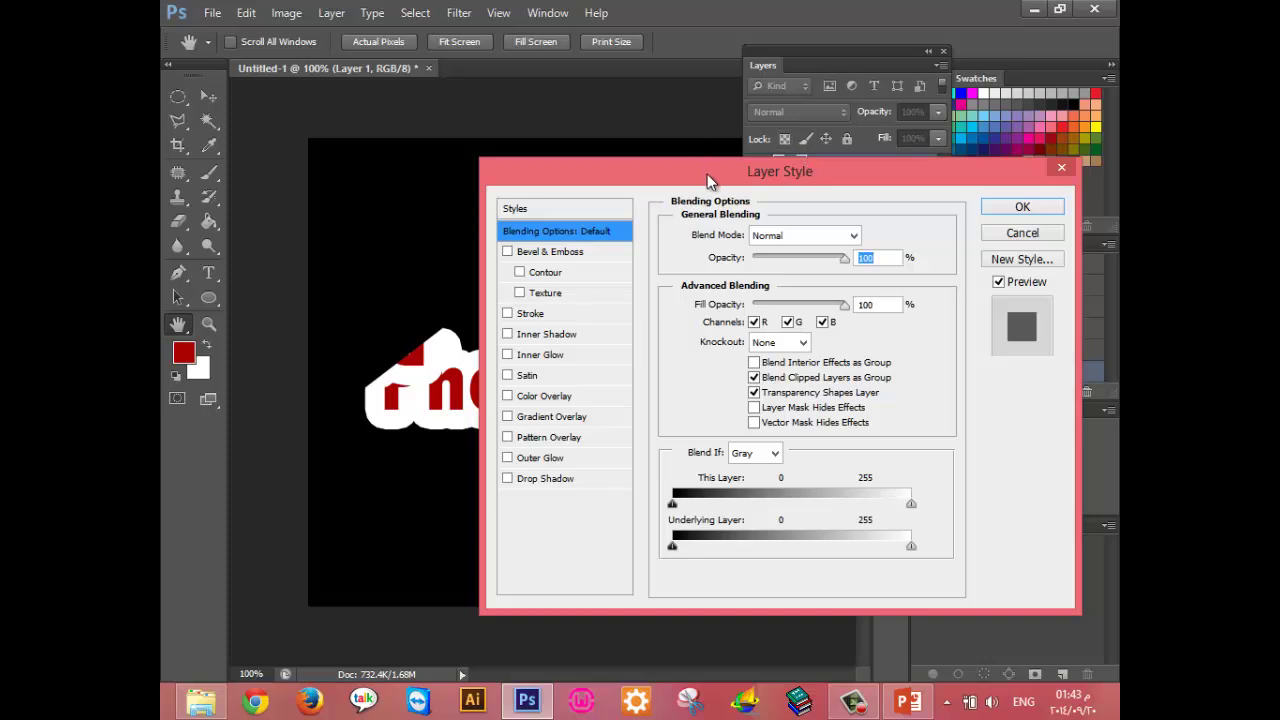
pyautogui.moveTo(800, 170); pyautogui.dragTo(929, 103)
pyautogui.click(705, 334)
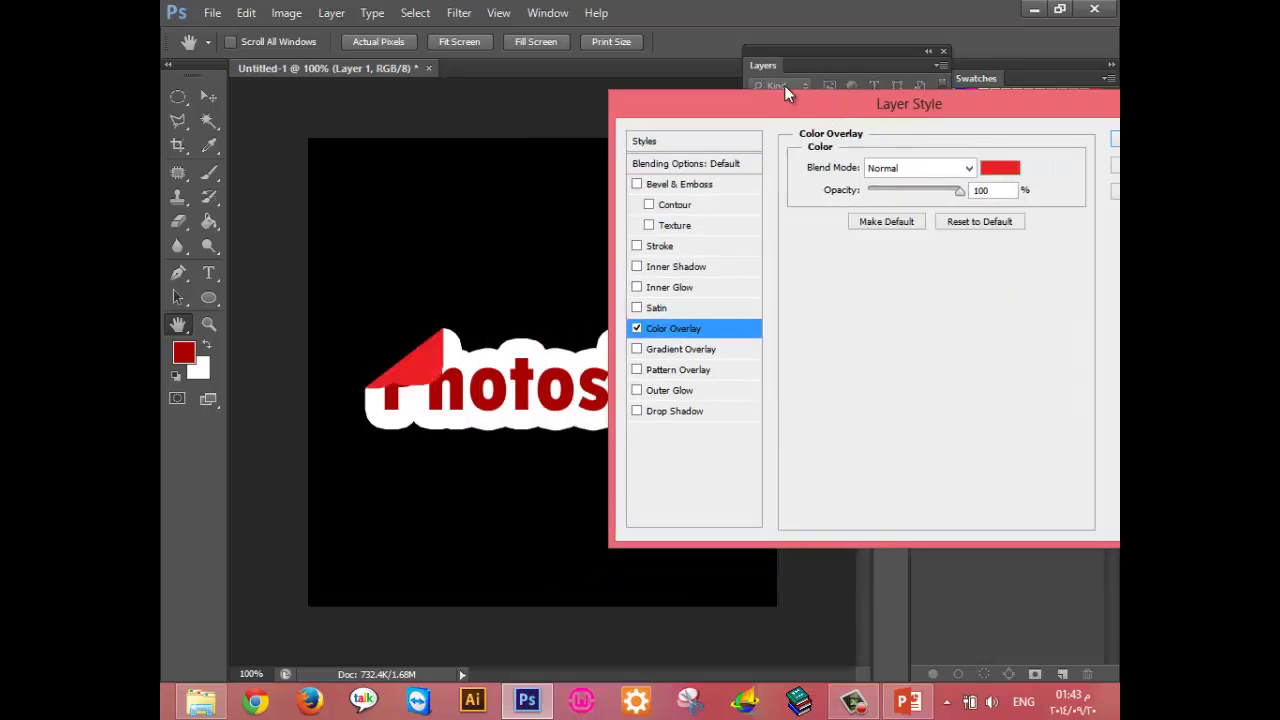
pyautogui.moveTo(802, 99); pyautogui.dragTo(786, 105)
pyautogui.click(983, 173)
pyautogui.moveTo(763, 337); pyautogui.dragTo(679, 361)
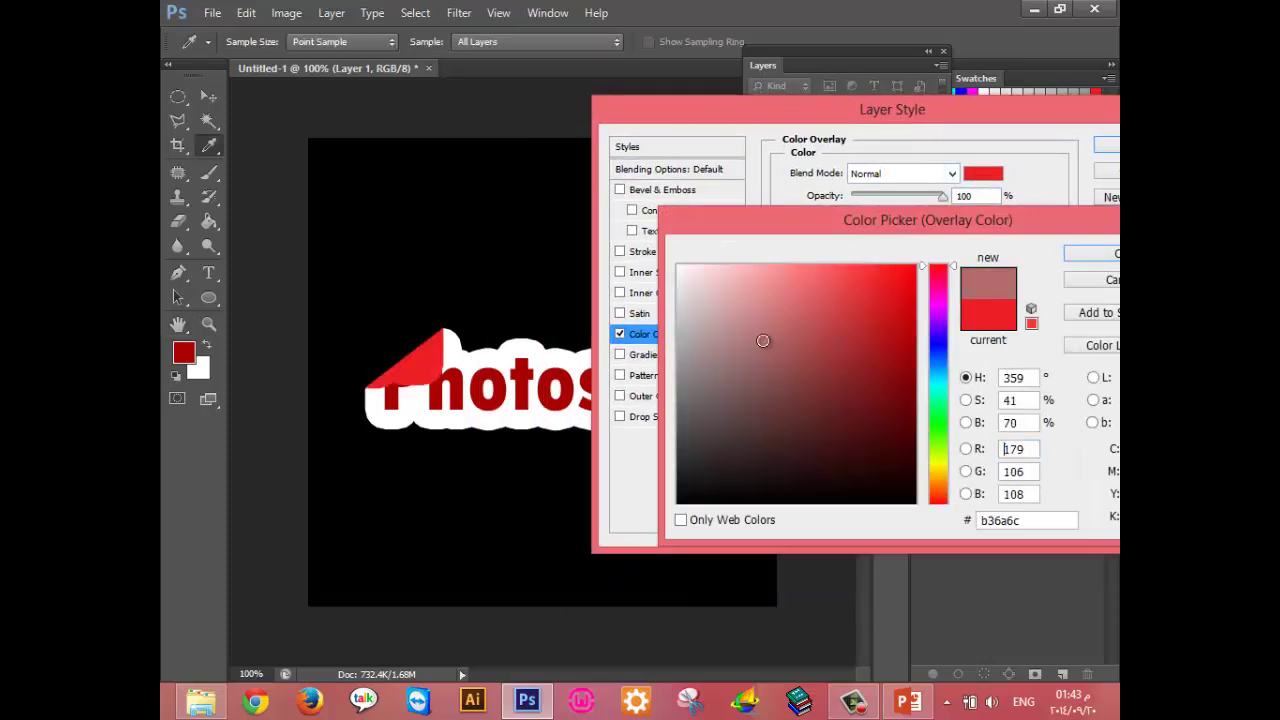
pyautogui.click(1108, 253)
# Add Satin with distance 15 and a Drop Shadow, then apply the effects.
pyautogui.click(665, 320)
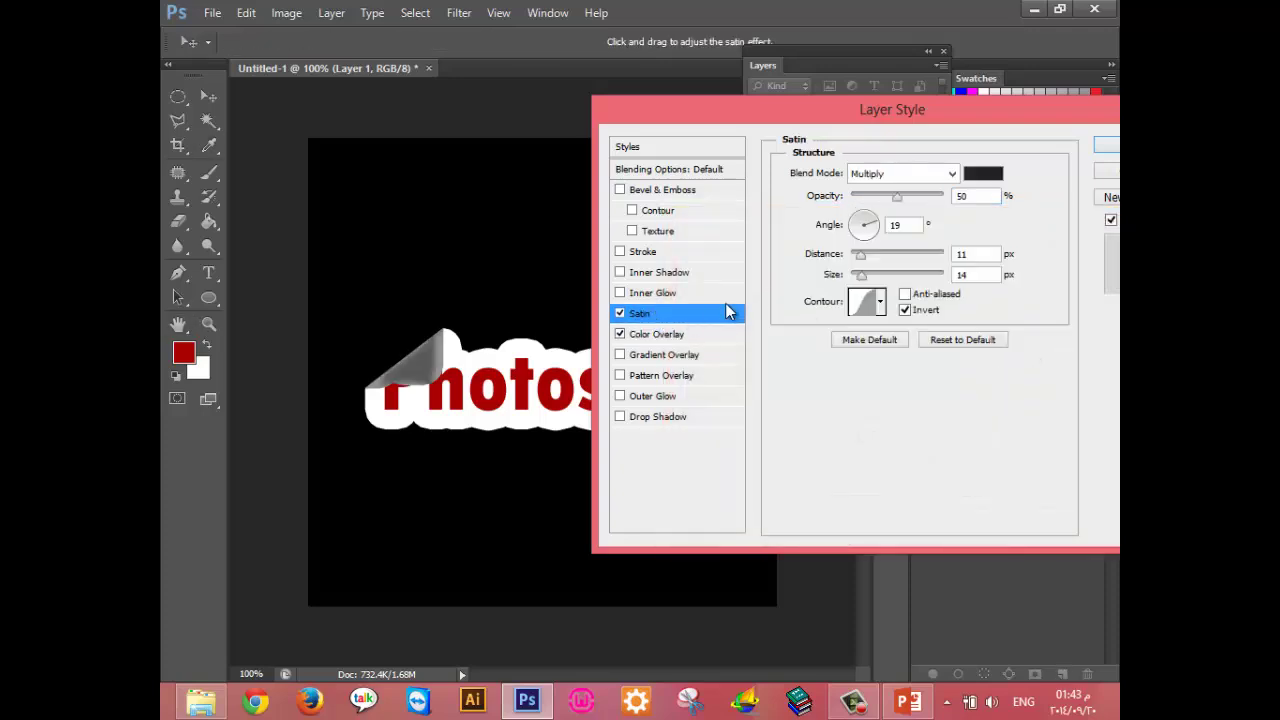
pyautogui.moveTo(860, 256); pyautogui.dragTo(886, 257)
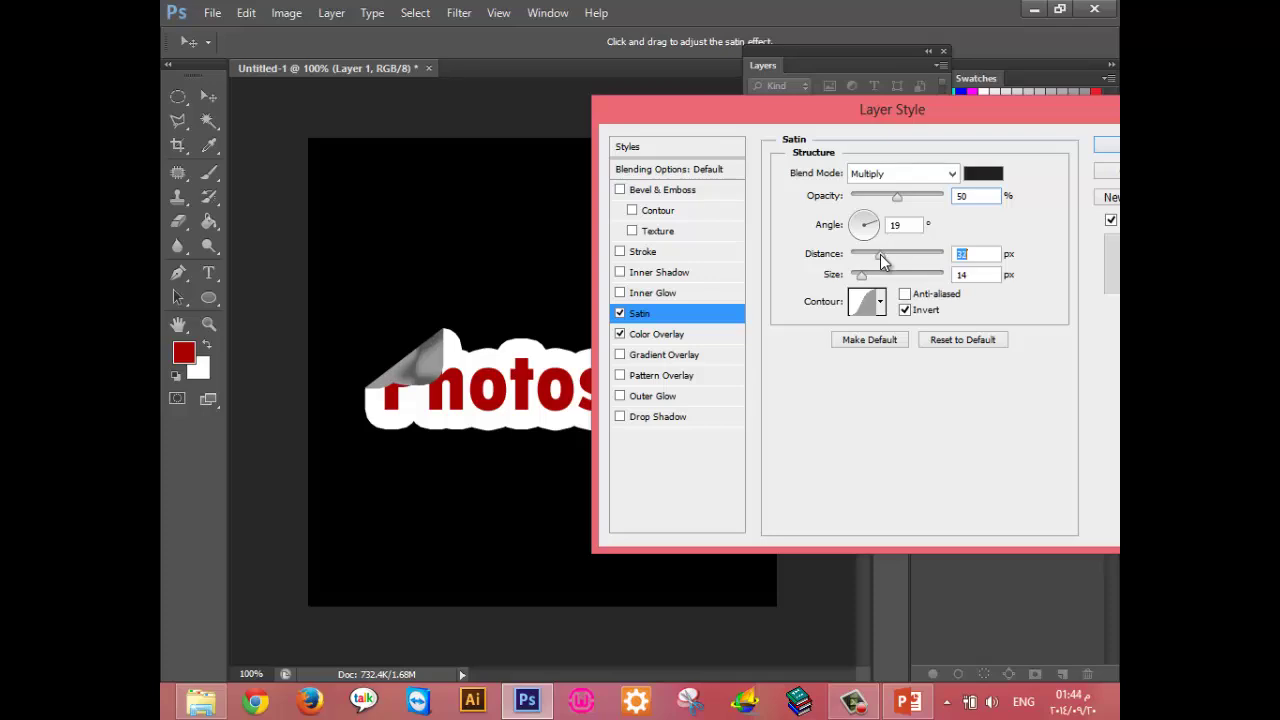
pyautogui.click(659, 420)
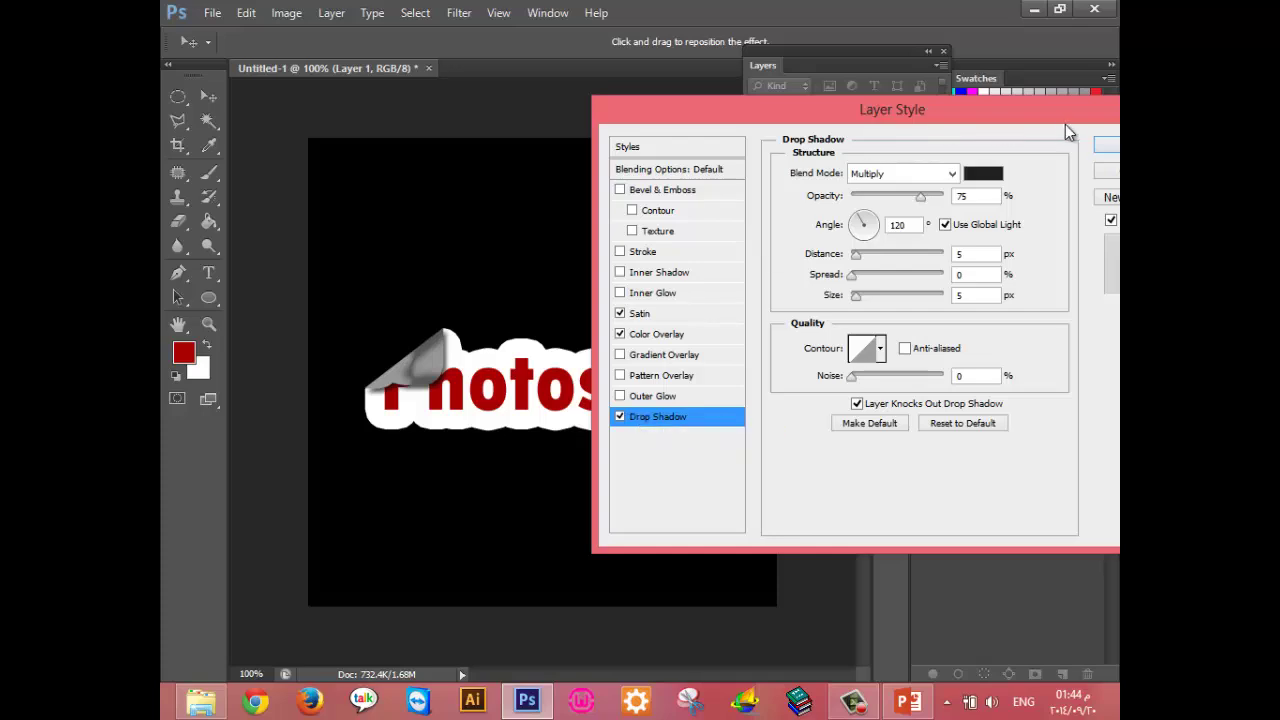
pyautogui.click(1105, 146)
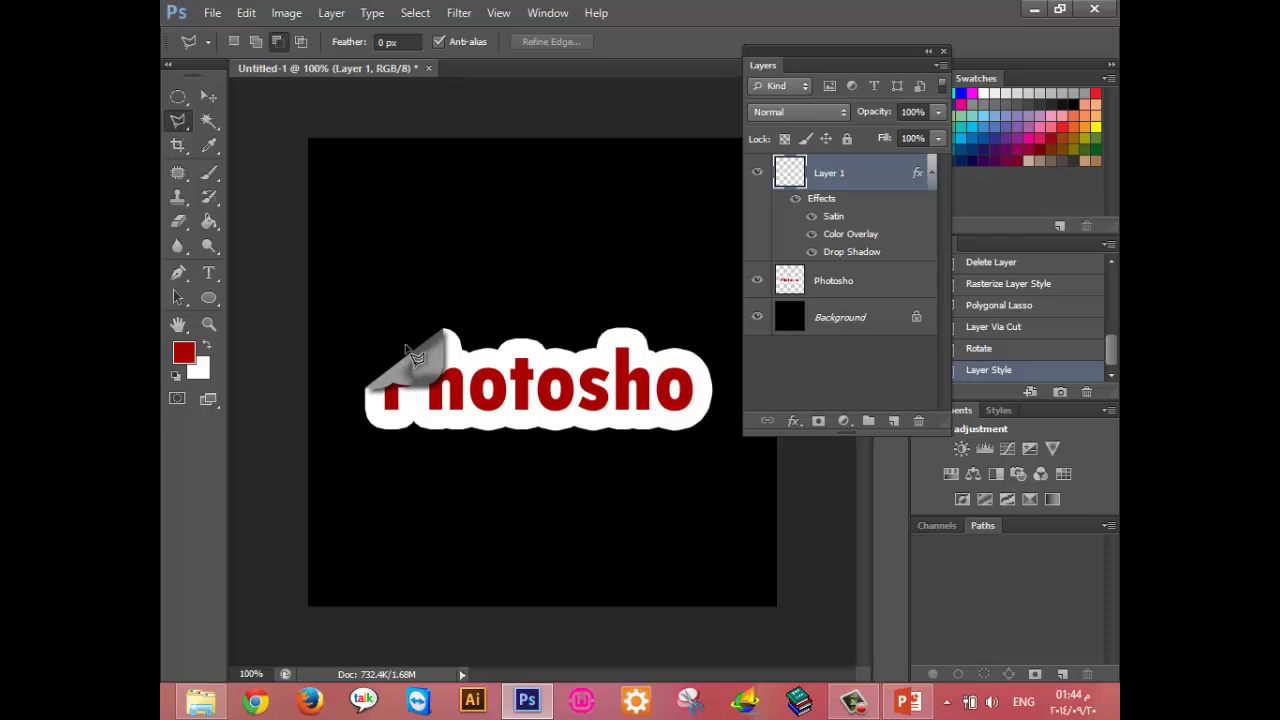
# Create a new empty Layer 2 above the corner layer with Shift+Ctrl+N.
pyautogui.click(331, 13)
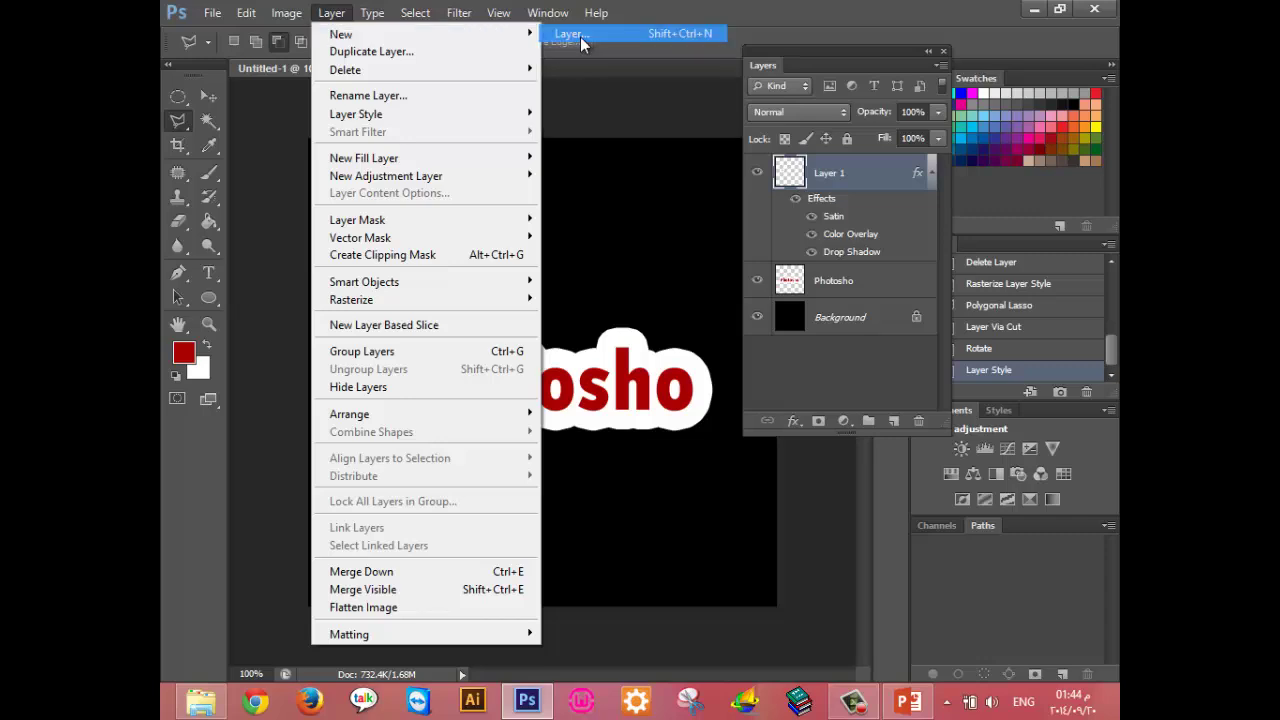
pyautogui.click(581, 37)
pyautogui.click(959, 222)
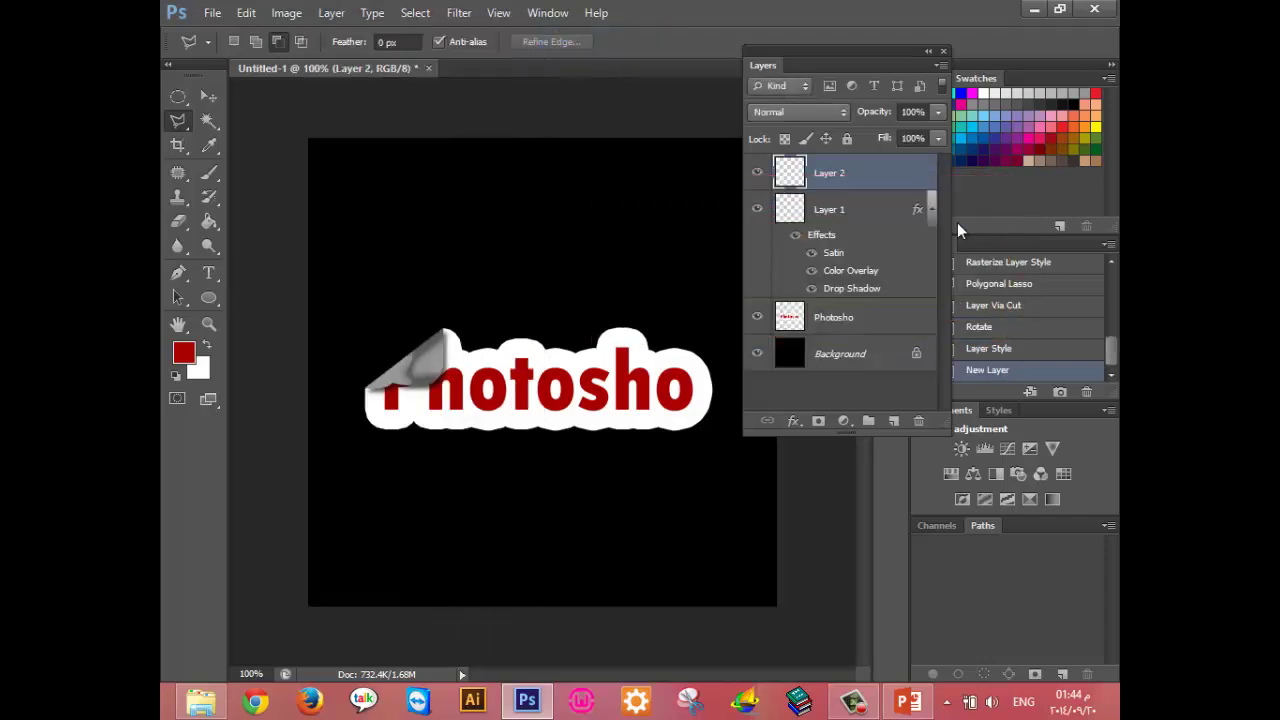
pyautogui.hotkey('ctrl', 'z')
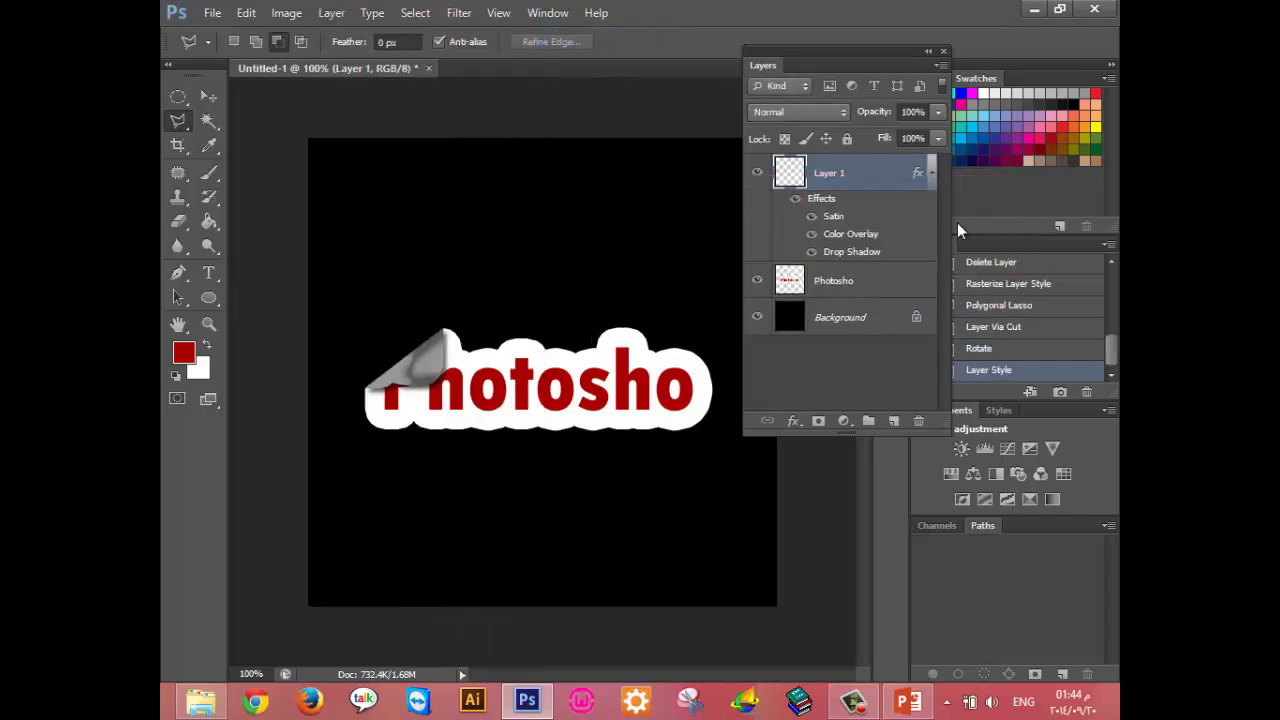
pyautogui.hotkey('ctrl', 'shift', 'n')
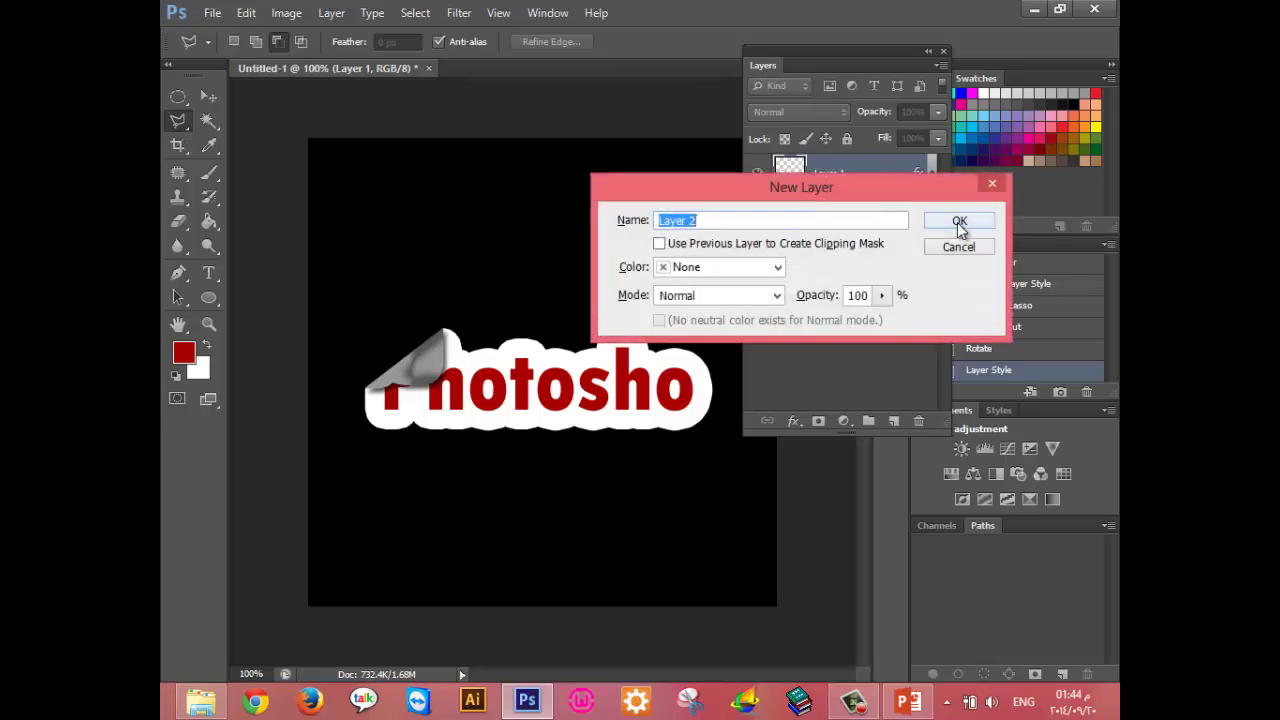
pyautogui.click(959, 222)
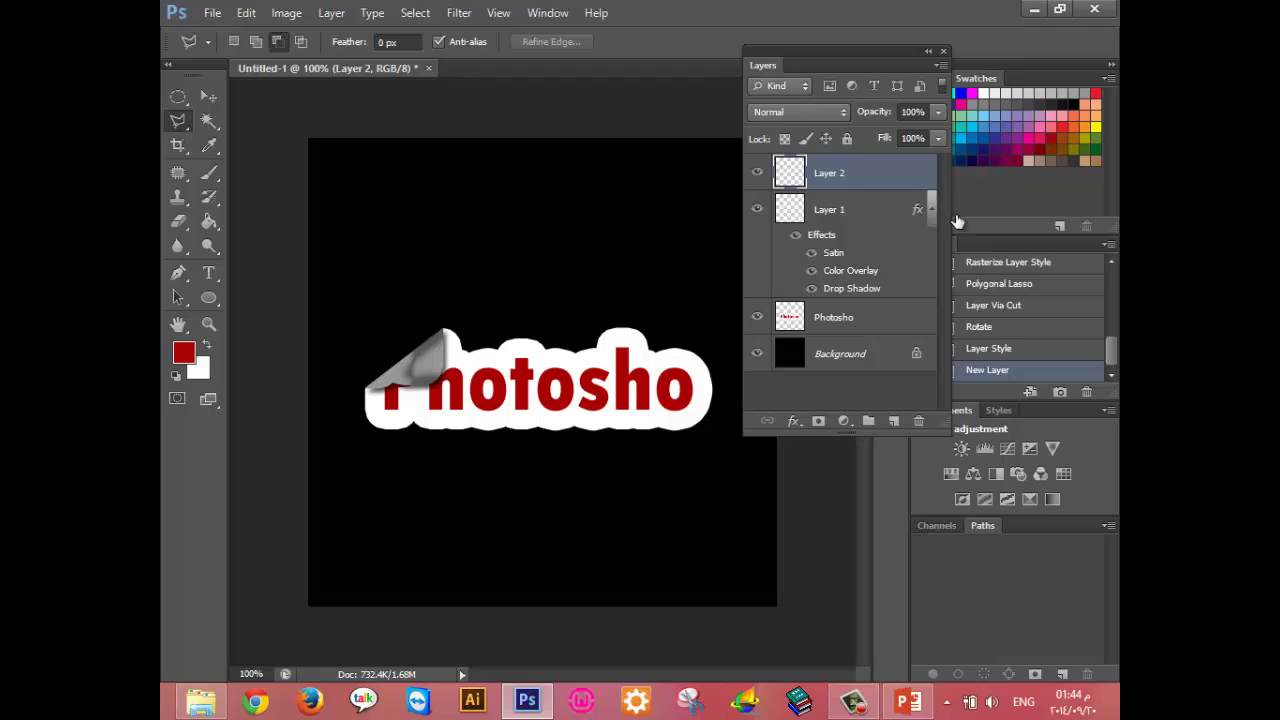
# Load the Basic Brushes set and pick the soft 48 px brush.
pyautogui.click(209, 172)
pyautogui.click(254, 42)
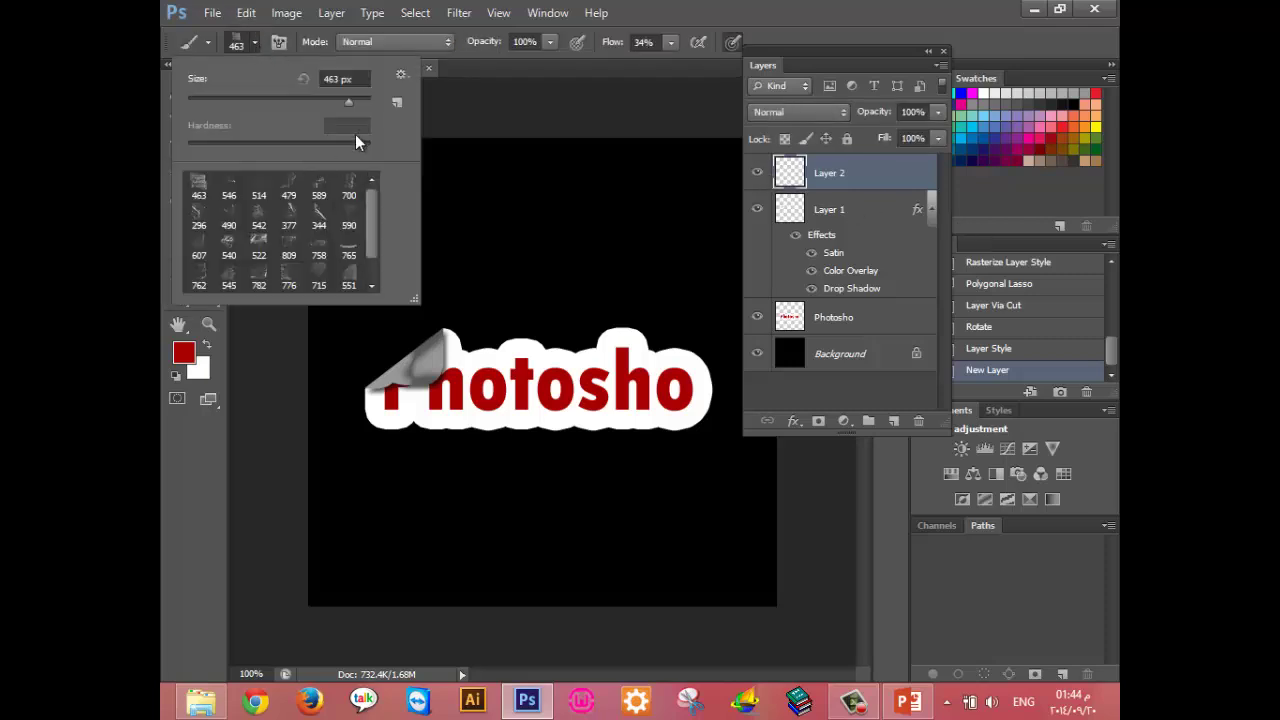
pyautogui.click(400, 79)
pyautogui.click(492, 403)
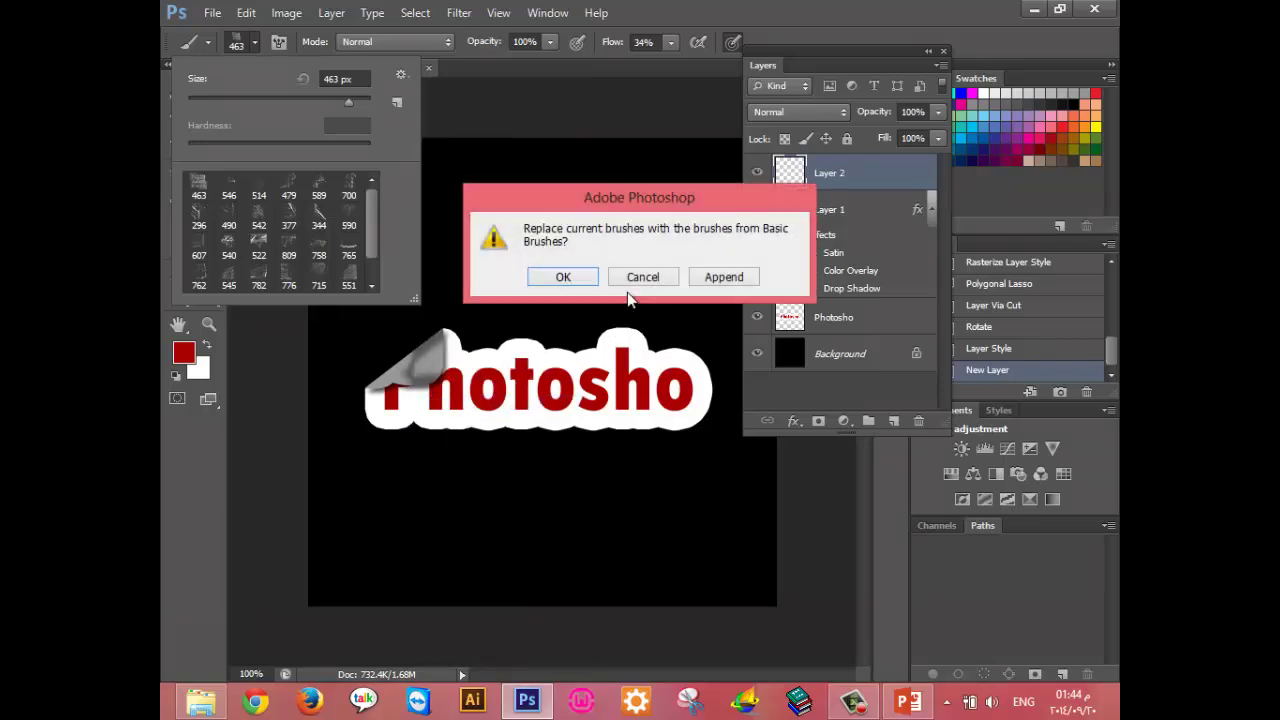
pyautogui.click(571, 283)
pyautogui.click(348, 211)
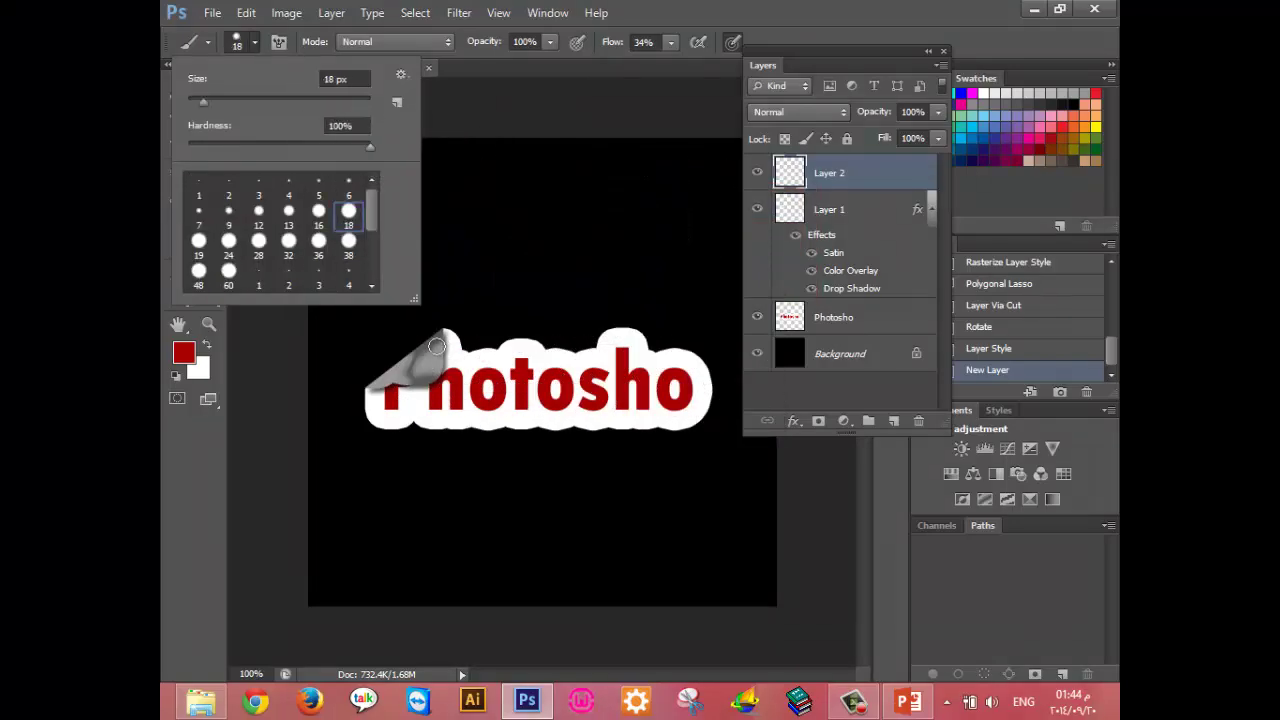
pyautogui.moveTo(374, 221); pyautogui.dragTo(376, 262)
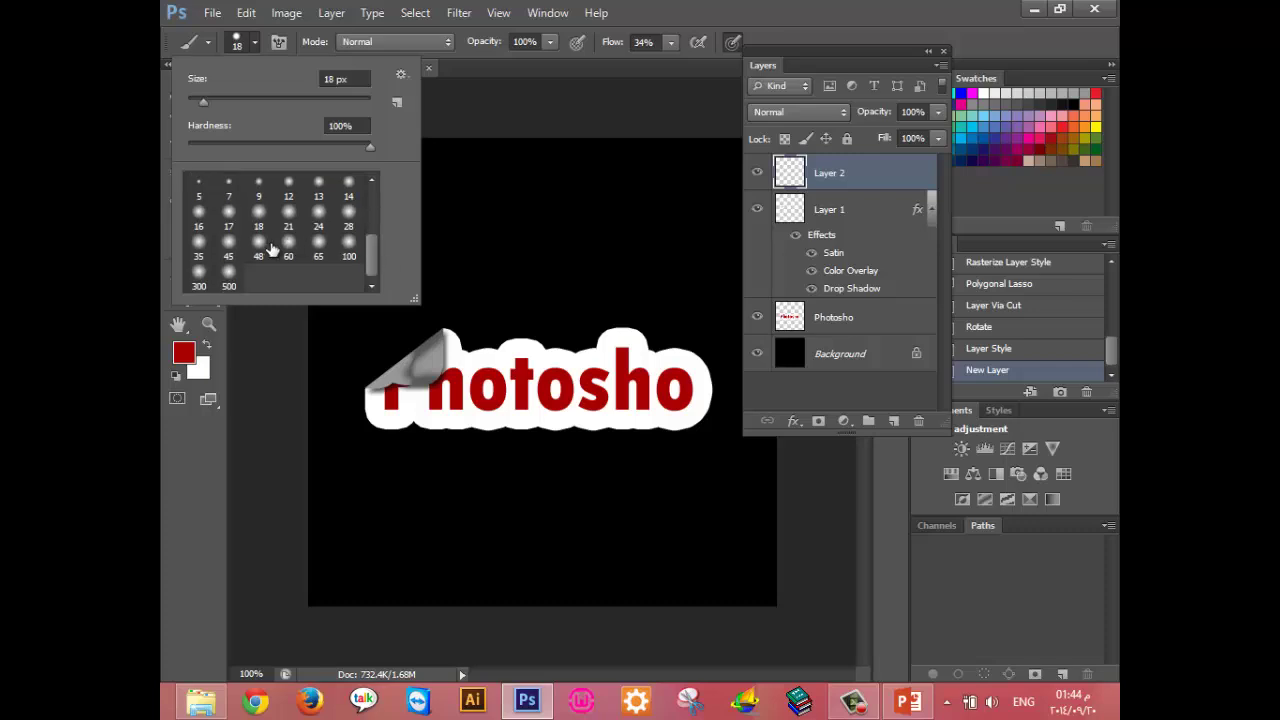
pyautogui.click(264, 245)
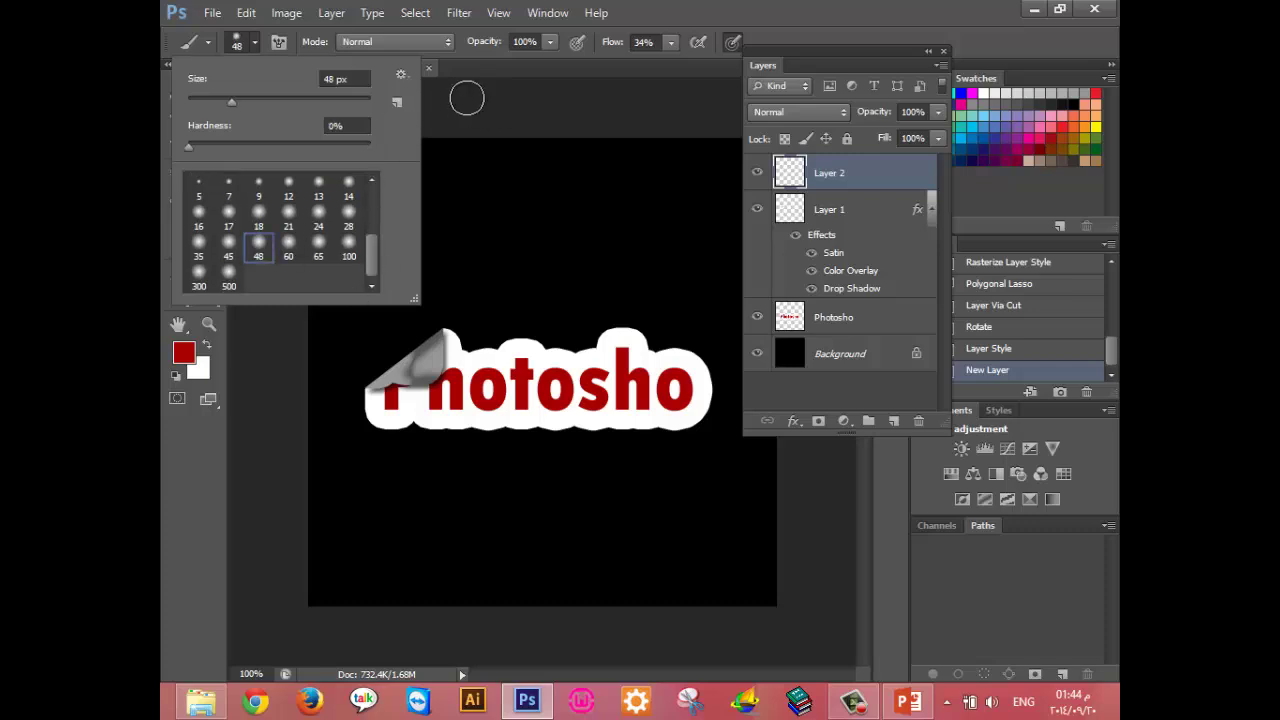
pyautogui.click(494, 77)
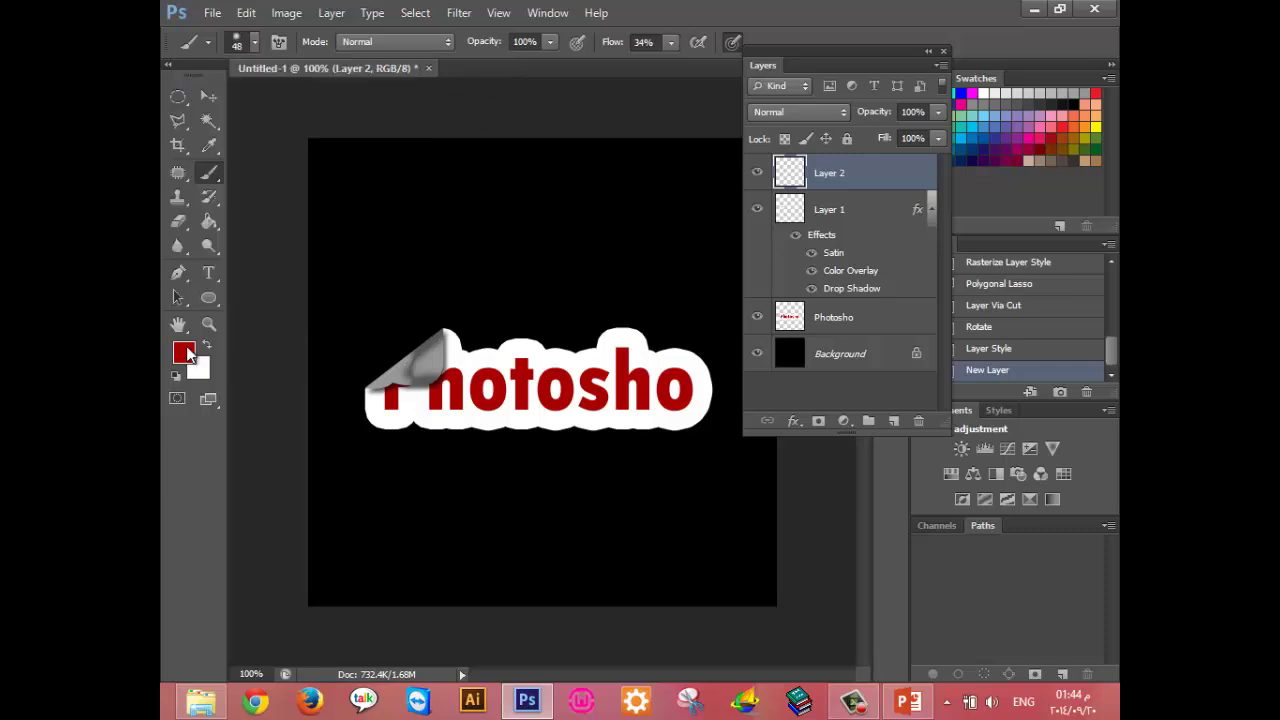
# Set the foreground to black and paint shading along the curled corner.
pyautogui.click(187, 355)
pyautogui.write('000000')
pyautogui.click(1086, 264)
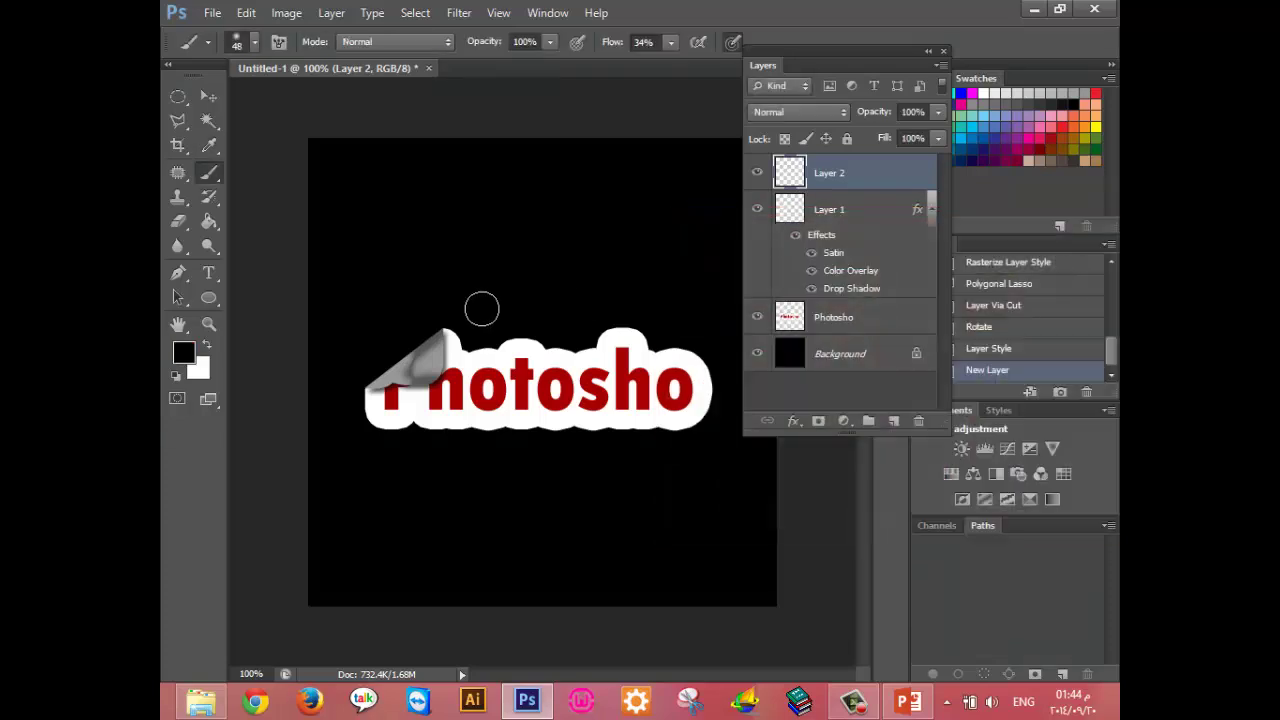
pyautogui.moveTo(374, 366)
pyautogui.mouseDown()
pyautogui.moveTo(355, 374)
pyautogui.moveTo(430, 320)
pyautogui.mouseUp()
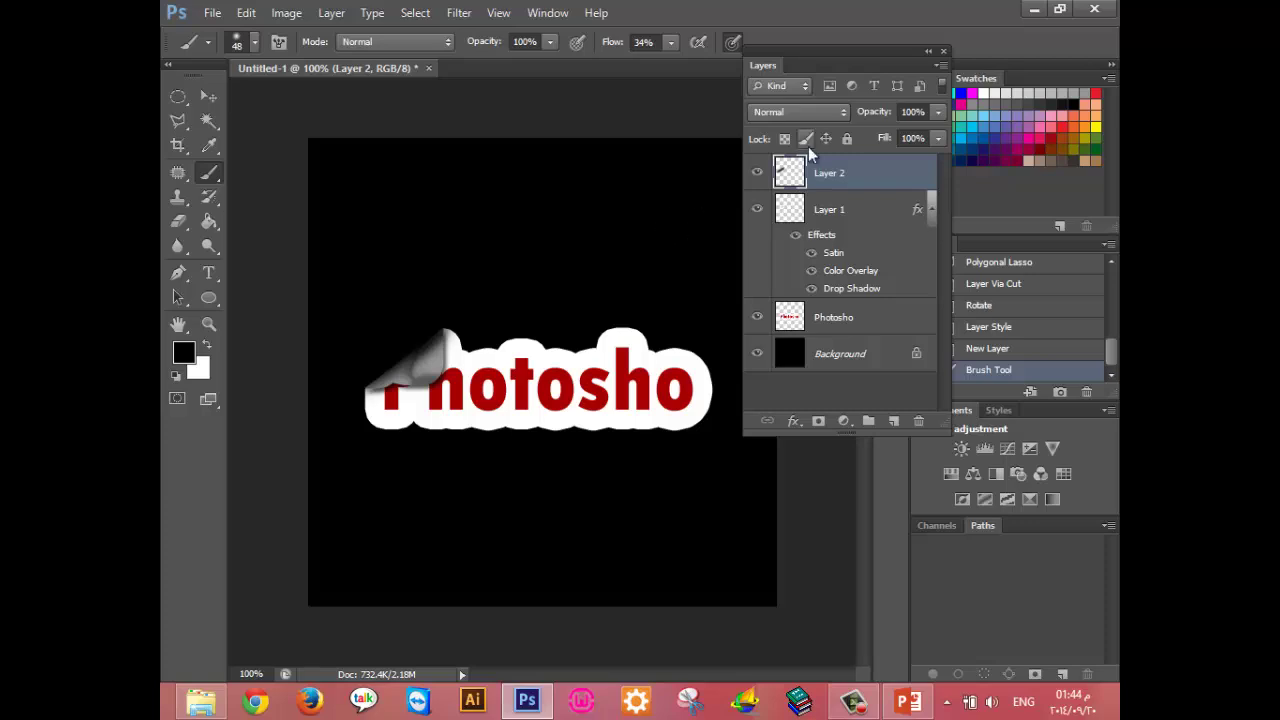
# Toggle Layer 2 and Layer 1 visibility to compare the shading.
pyautogui.click(757, 174)
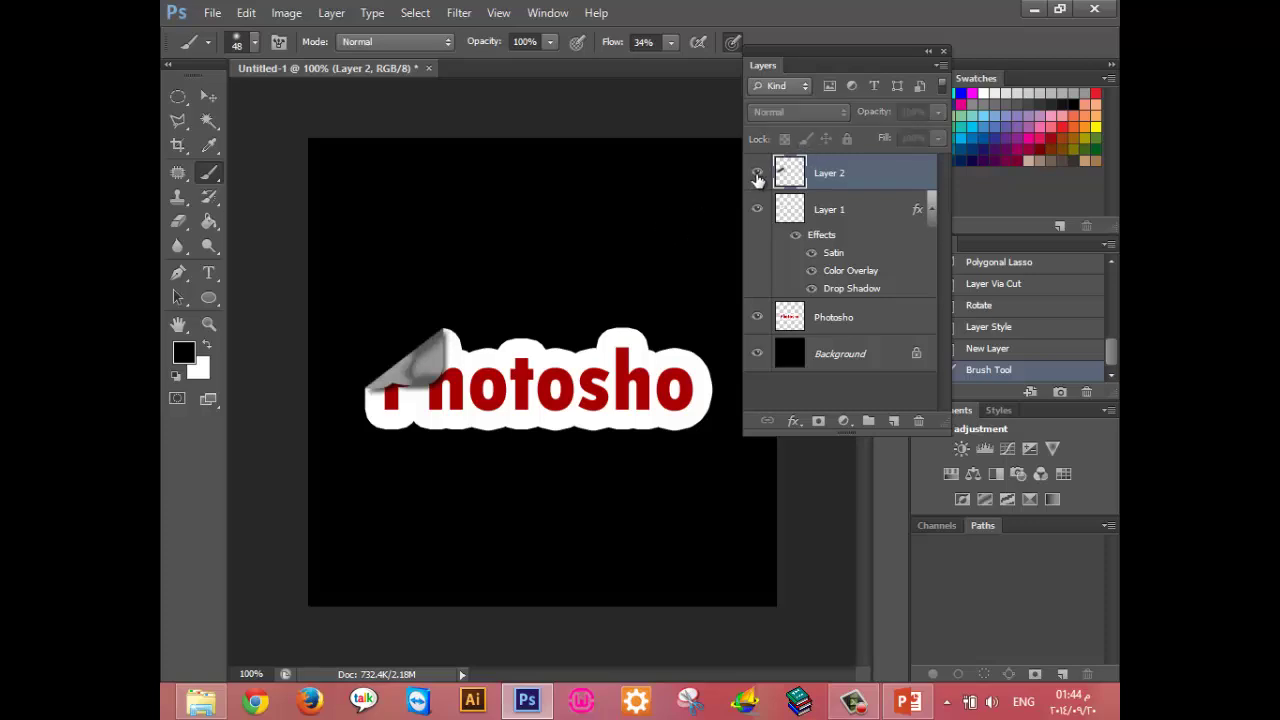
pyautogui.click(757, 174)
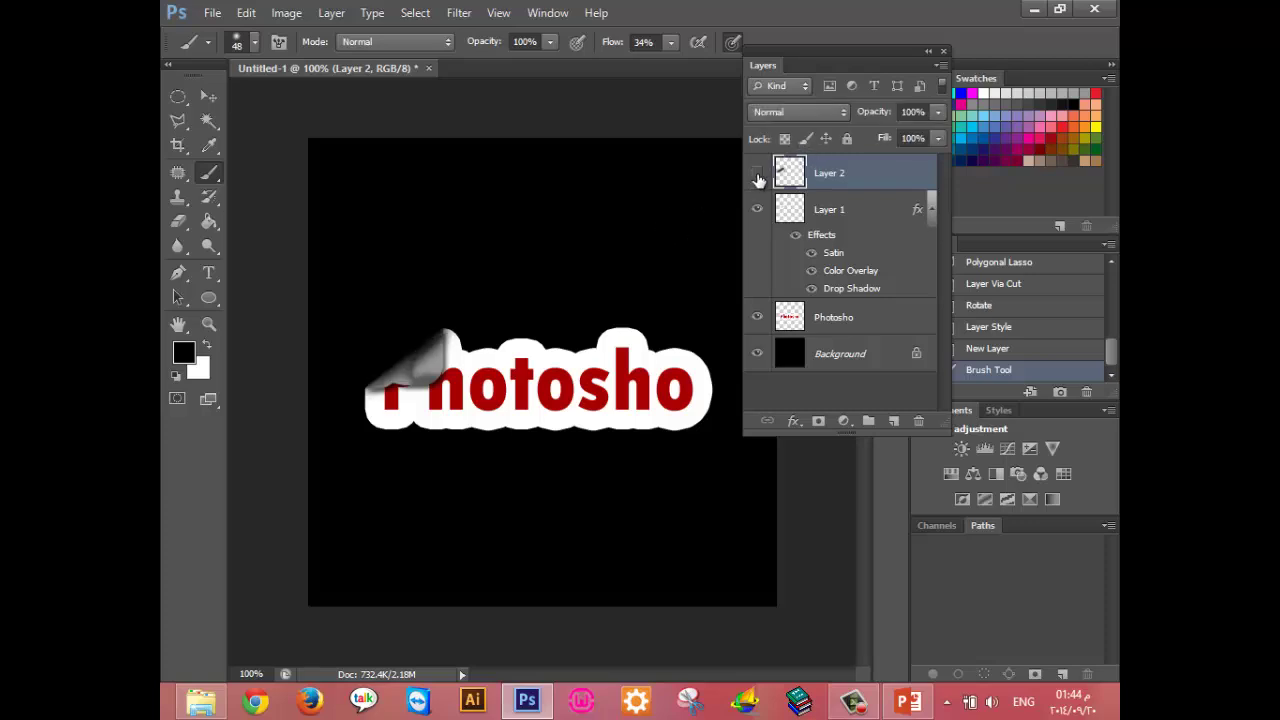
pyautogui.click(757, 176)
pyautogui.click(843, 213)
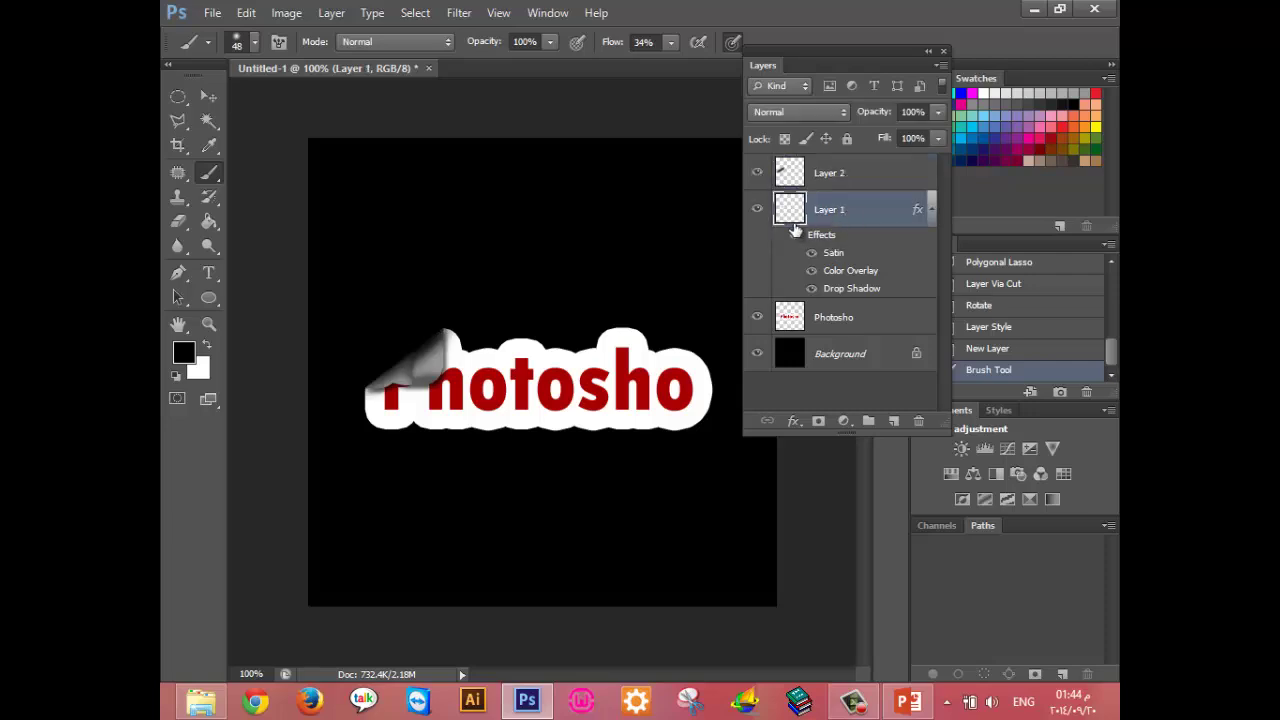
pyautogui.click(758, 210)
pyautogui.click(757, 175)
pyautogui.click(757, 176)
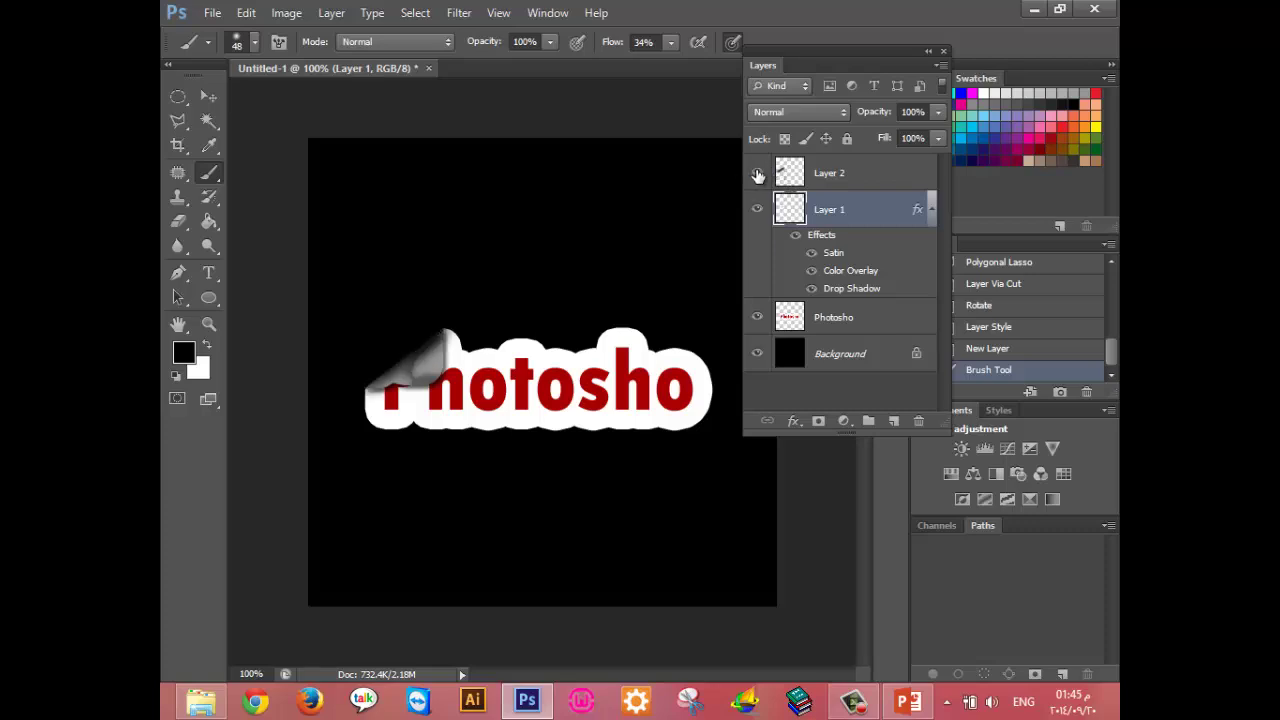